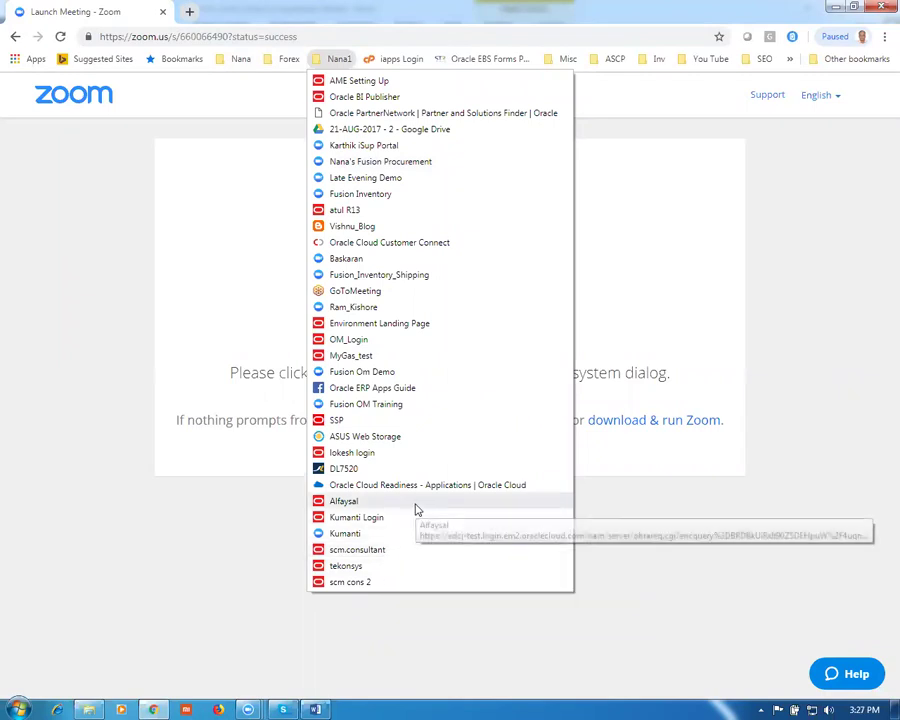
Step: Open the saved Oracle Cloud login bookmark and copy the sign-in page address
left_click(398, 553)
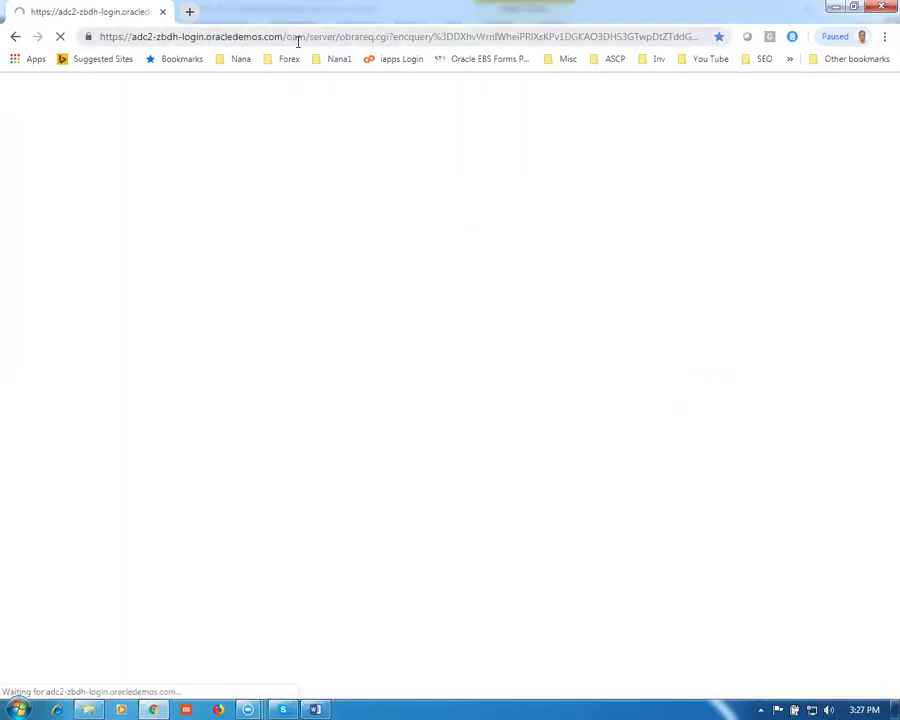
left_click(297, 41)
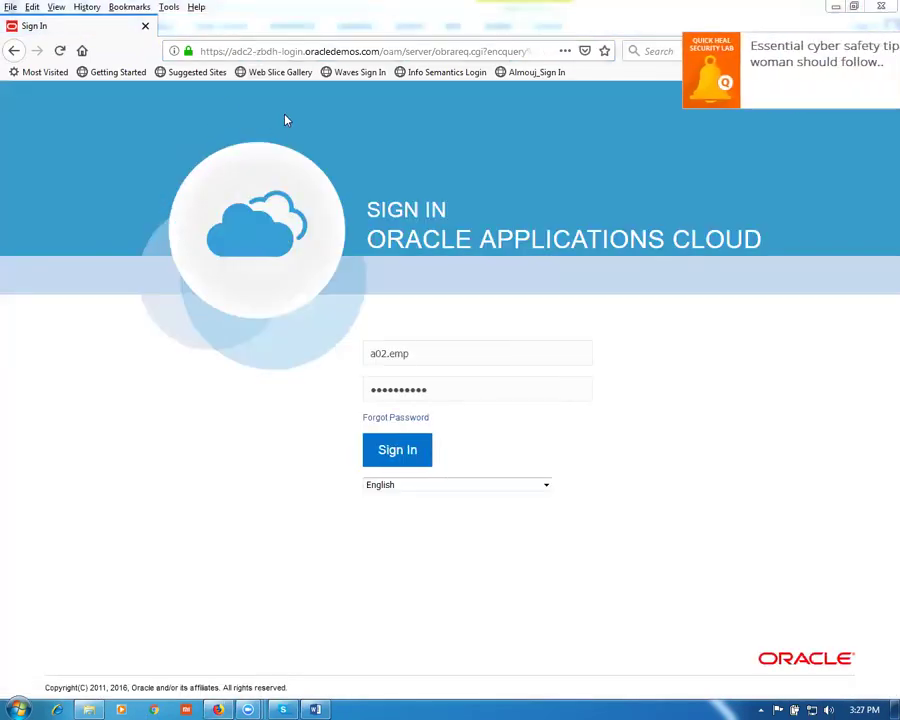
Step: Sign in with the replacement demo username and password, letting the browser save the login
left_click_drag(418, 357, 242, 352)
type("g01")
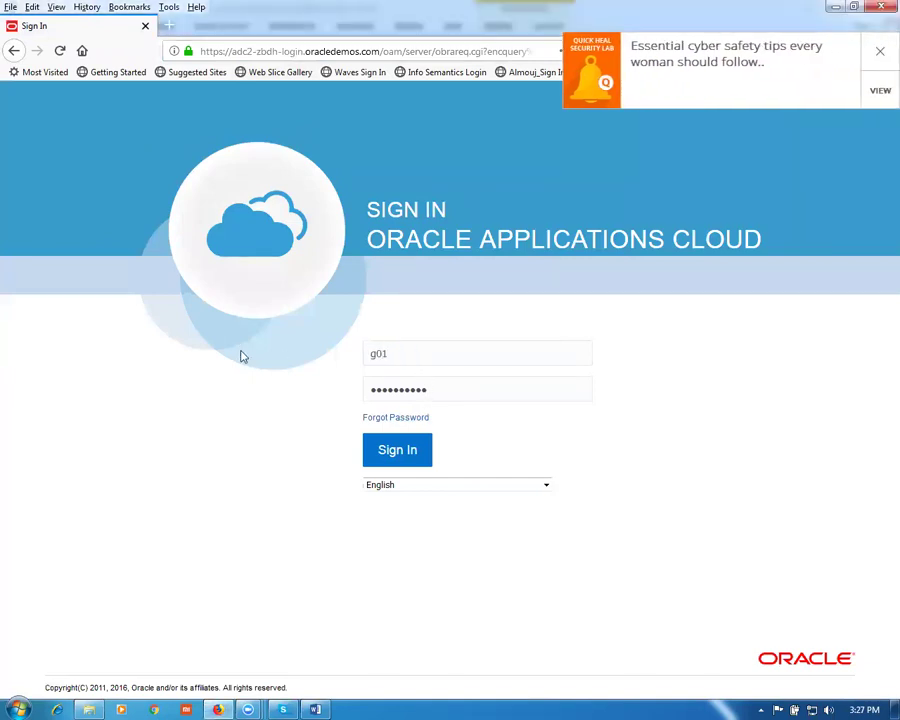
key("Tab")
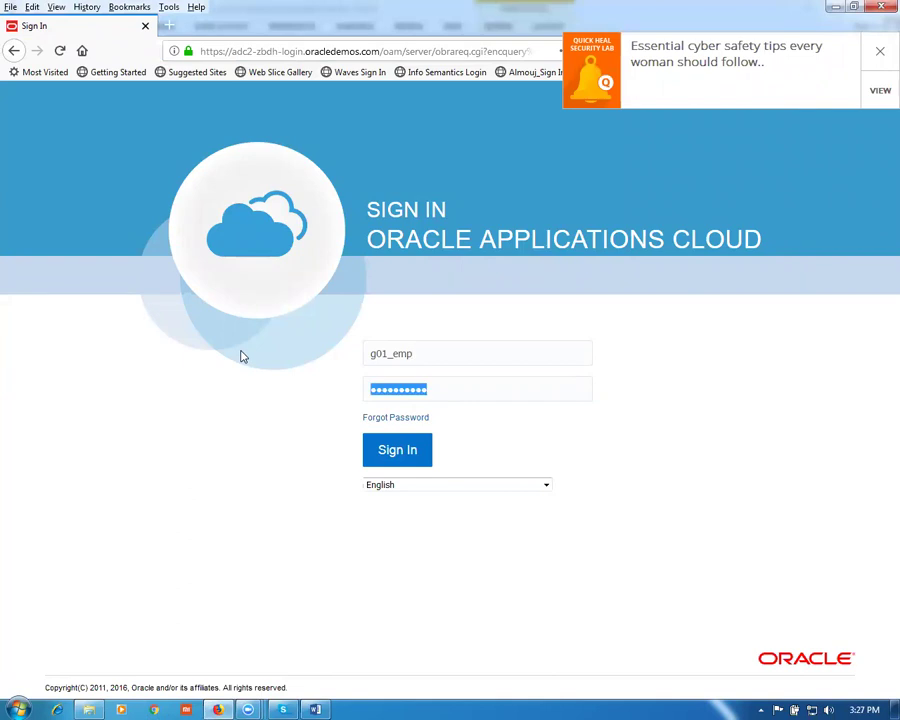
type("W")
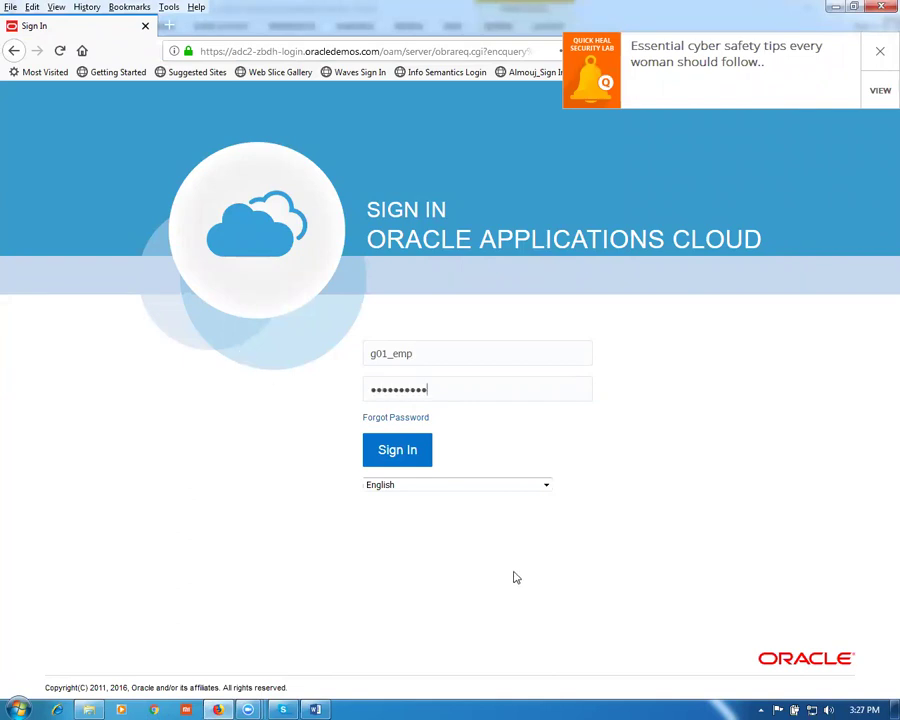
left_click(395, 451)
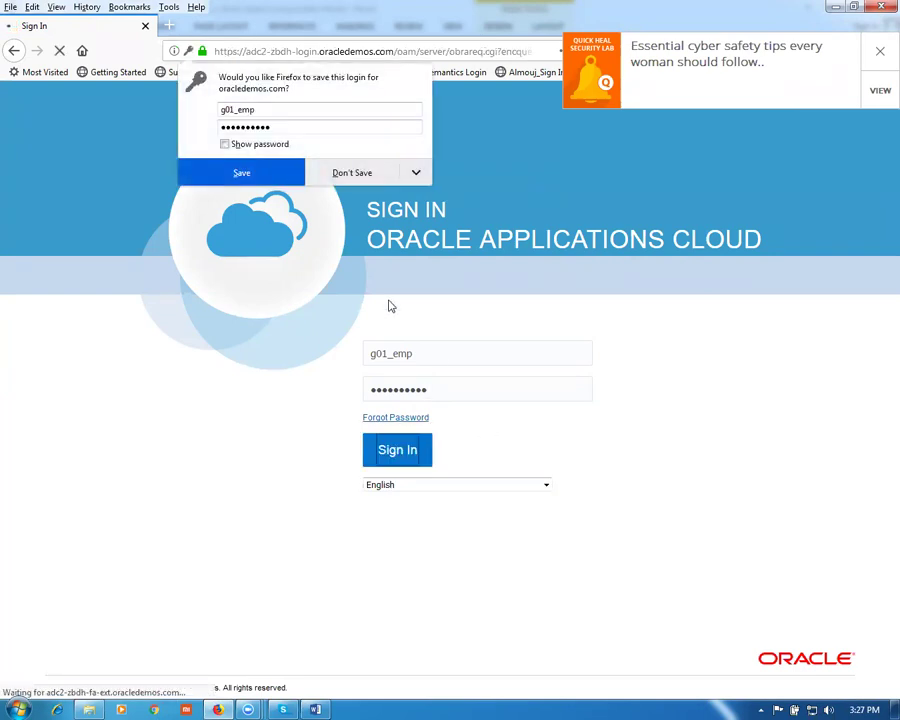
left_click(222, 172)
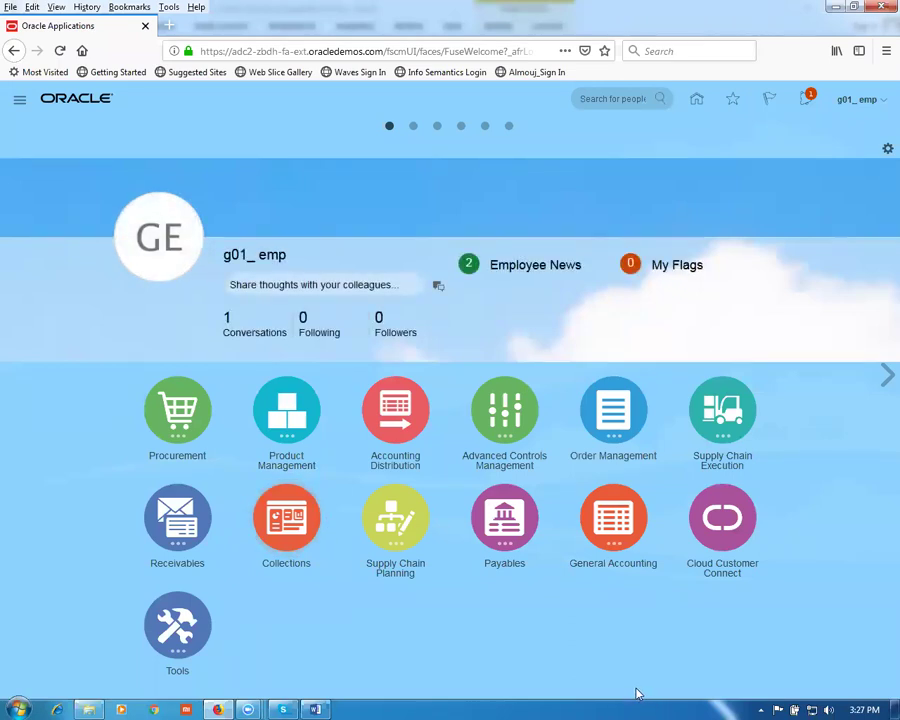
Step: View and close Personalize Springboard, then expand the Procurement group to show Suppliers
left_click(172, 415)
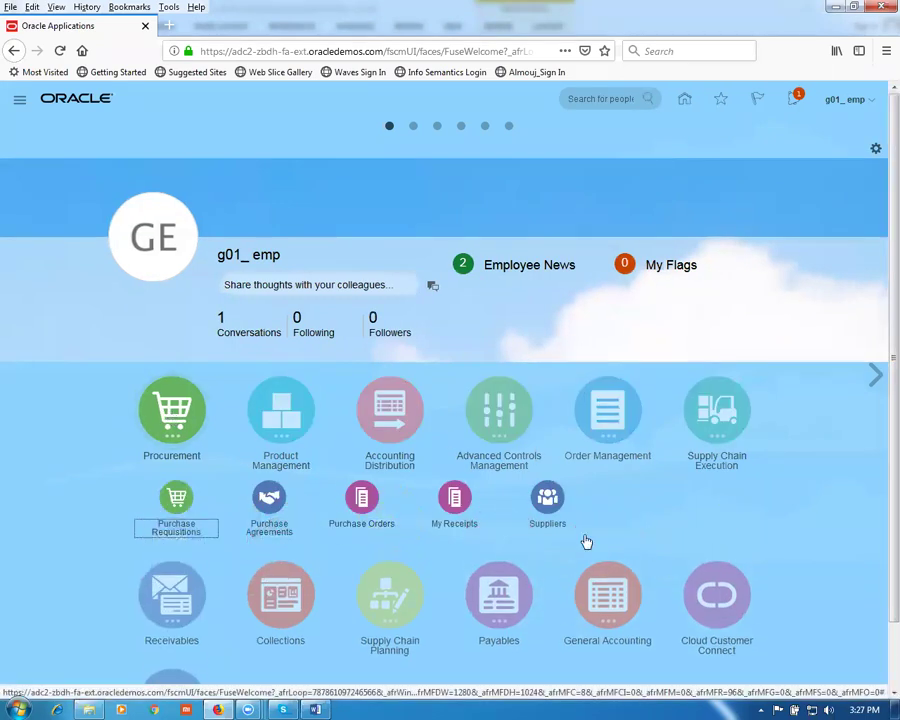
left_click(876, 149)
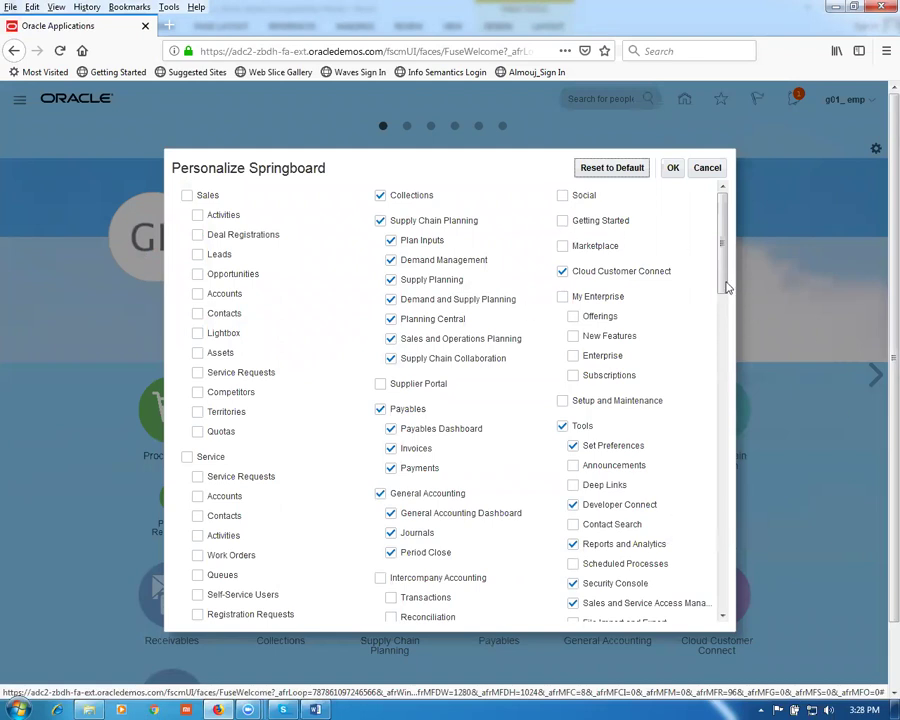
scroll(650, 450, "down", 1)
scroll(650, 450, "up", 1)
scroll(776, 542, "down", 10)
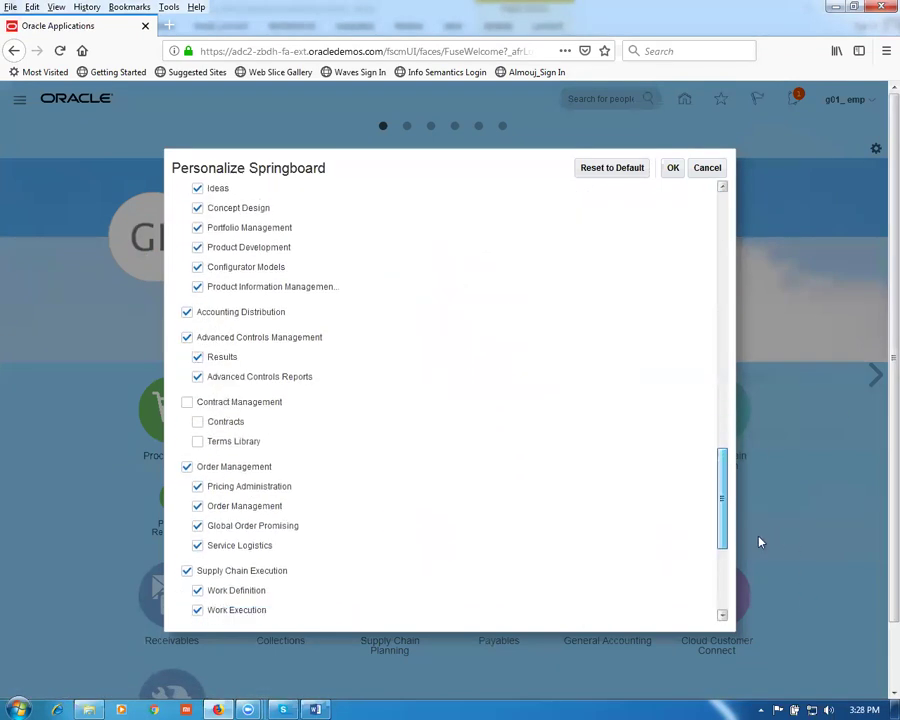
left_click(673, 169)
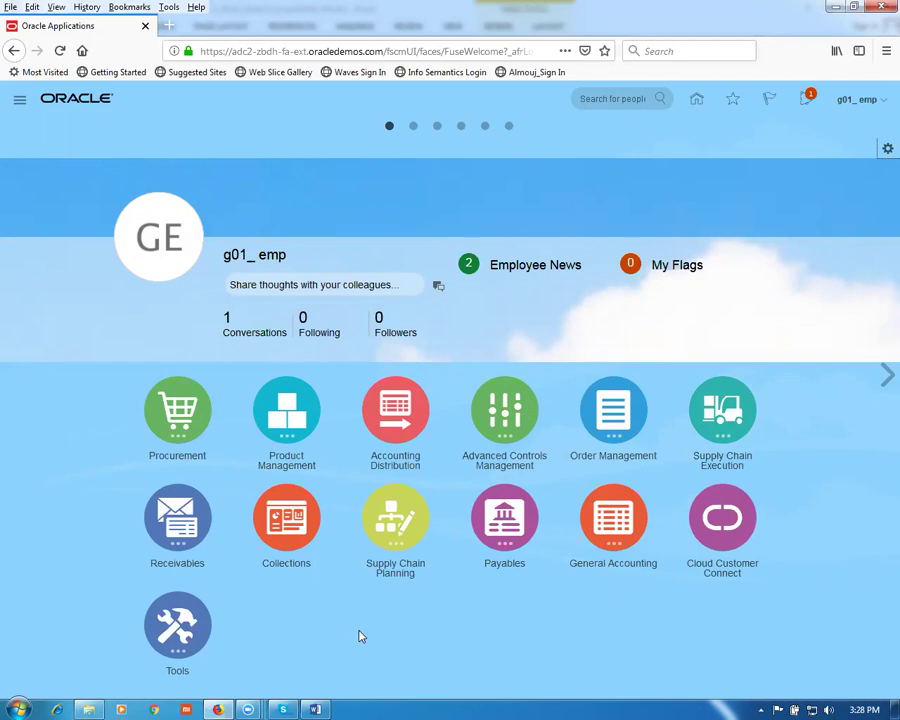
left_click(180, 415)
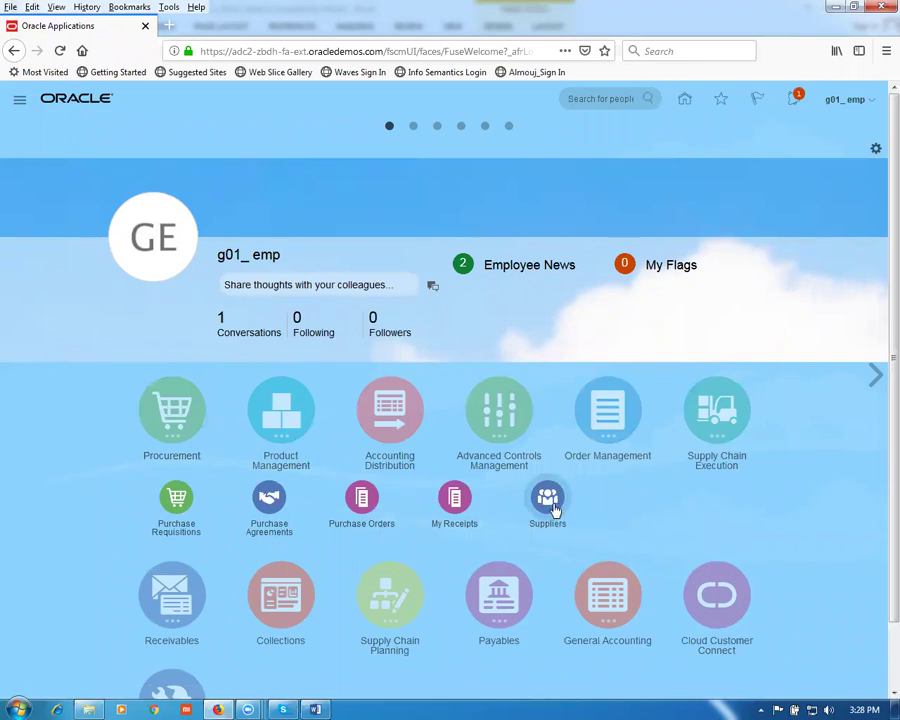
Step: Open the Suppliers work area and show its tasks, such as Create Supplier and Import Suppliers
left_click(556, 509)
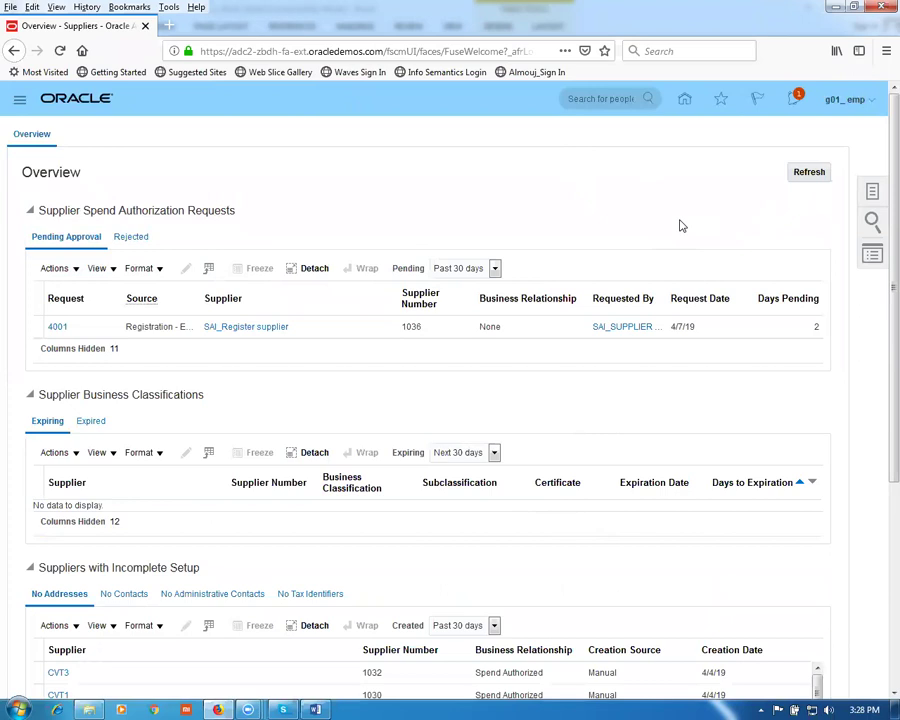
left_click(872, 196)
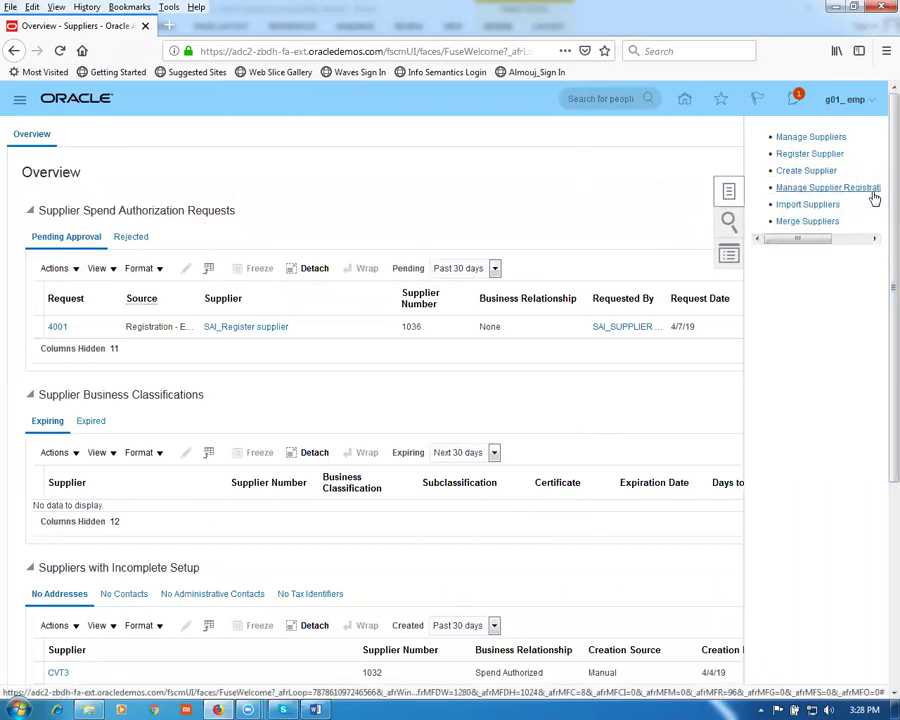
Step: Create supplier g01_sup1 as Spend Authorized with tax organization type Corporation
left_click(789, 171)
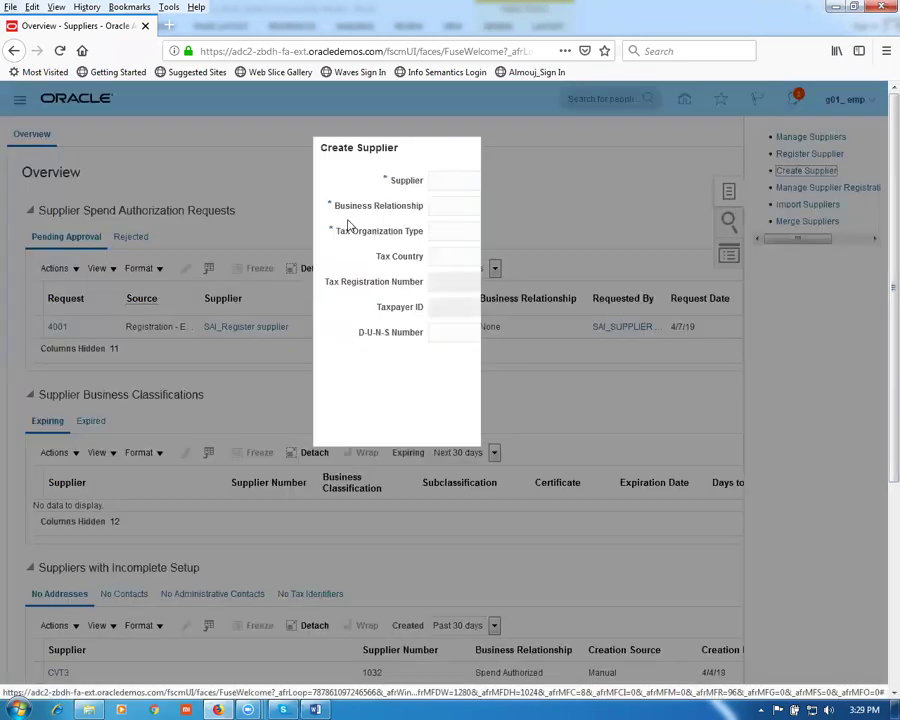
type("g01_sup1")
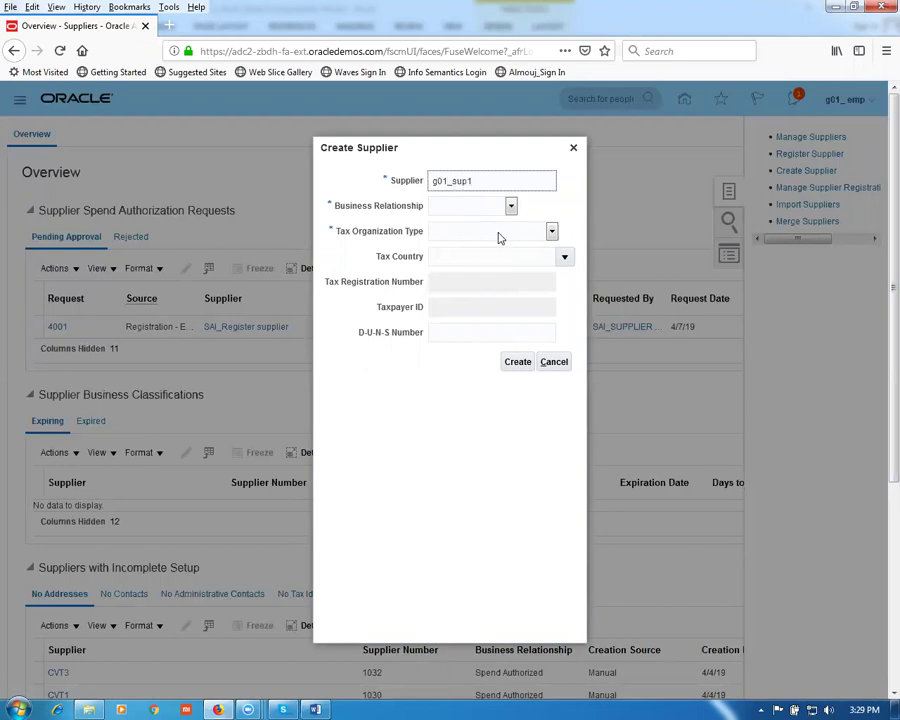
left_click(490, 212)
left_click(478, 255)
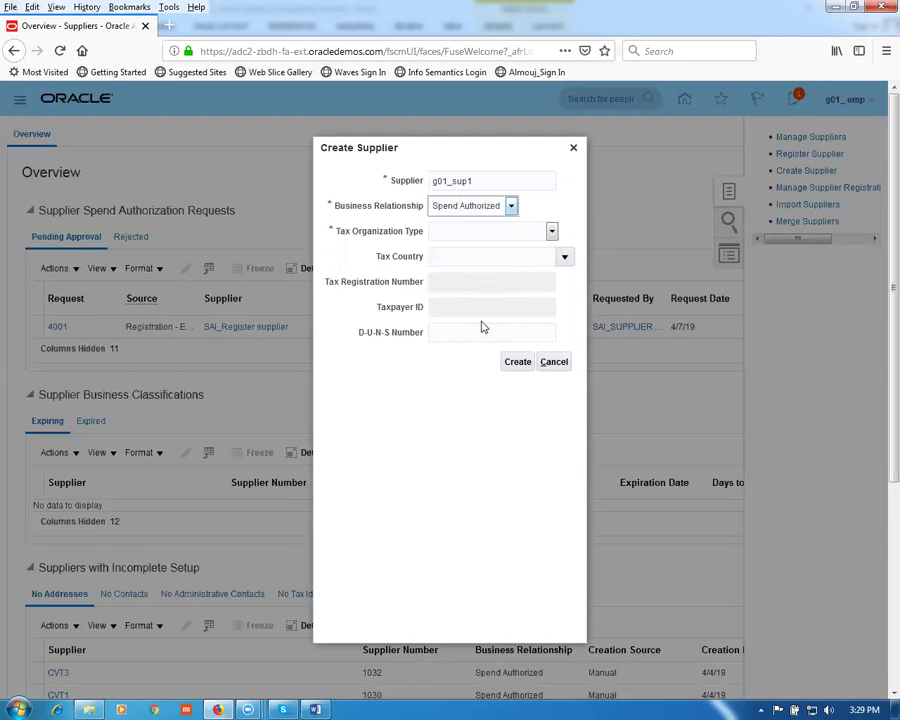
left_click(487, 238)
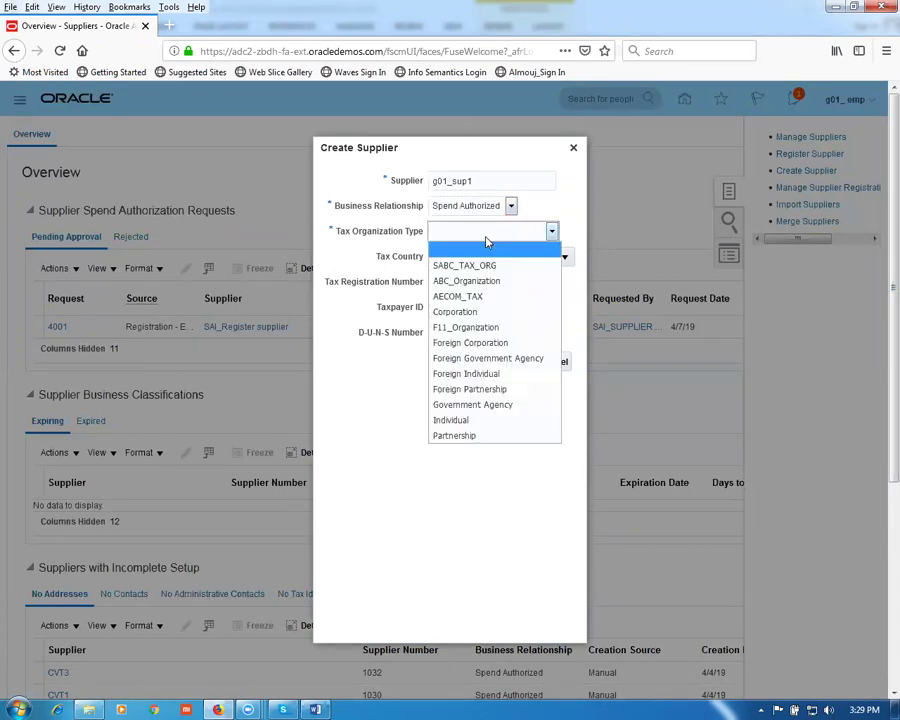
left_click(465, 312)
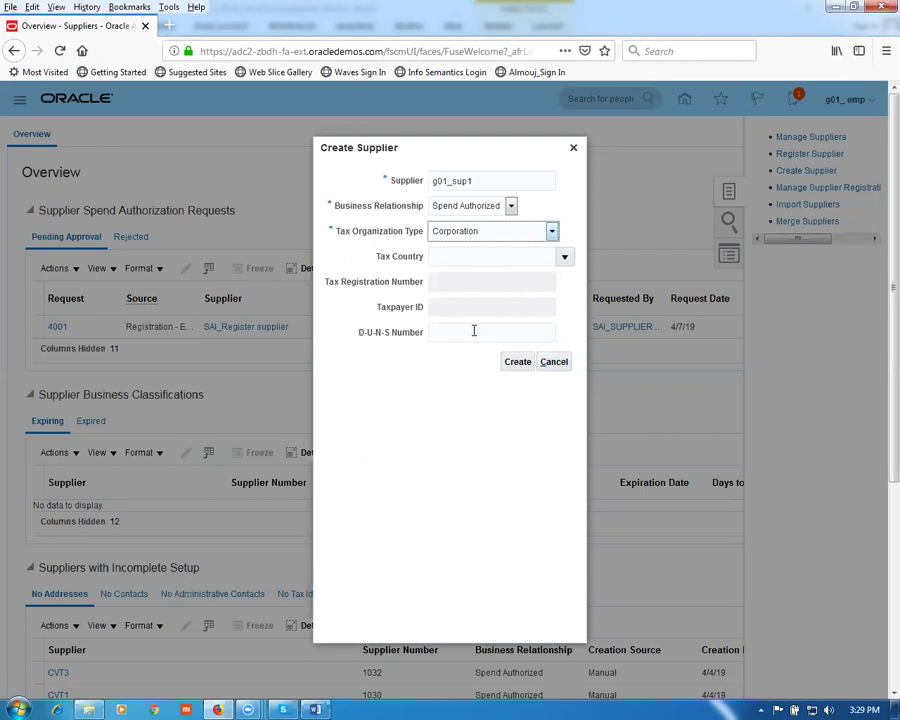
left_click(517, 364)
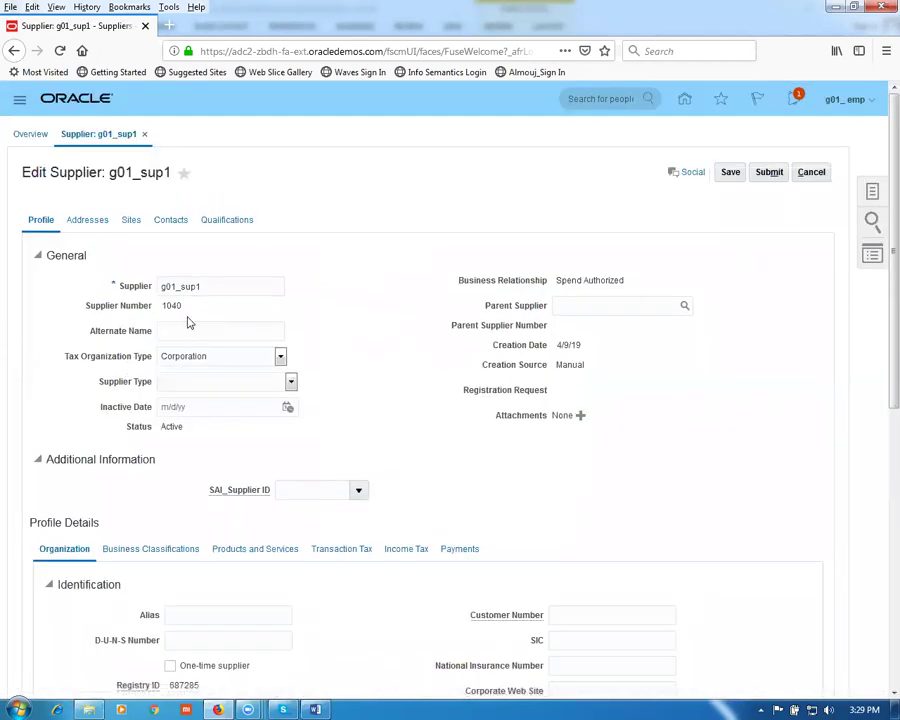
Step: Set the supplier type to Sub-Contractor and look at the parent supplier field
left_click(185, 388)
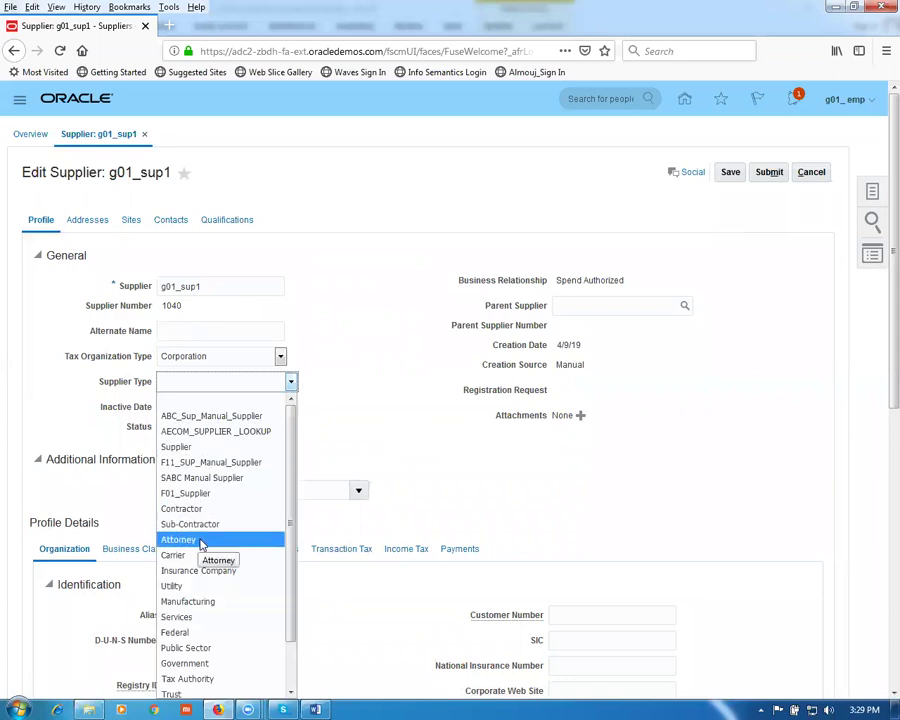
left_click(198, 525)
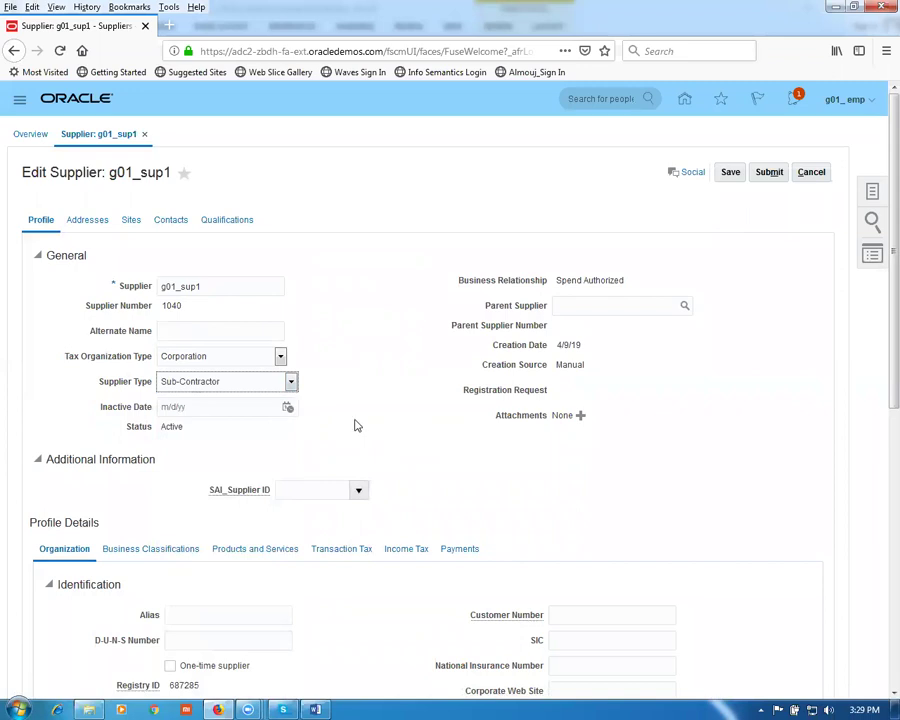
left_click(590, 305)
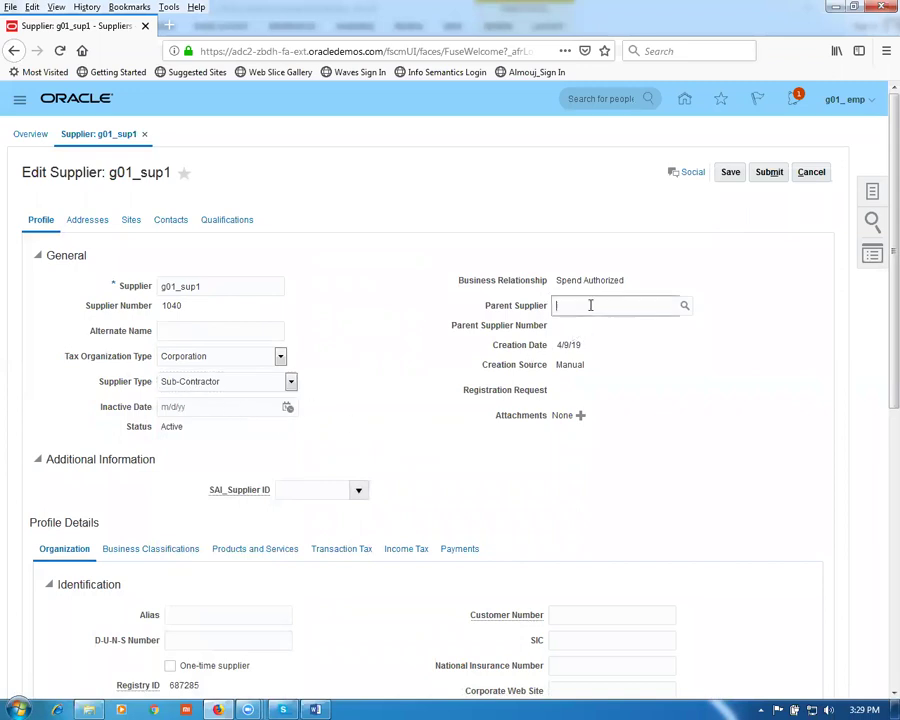
scroll(395, 396, "down", 3)
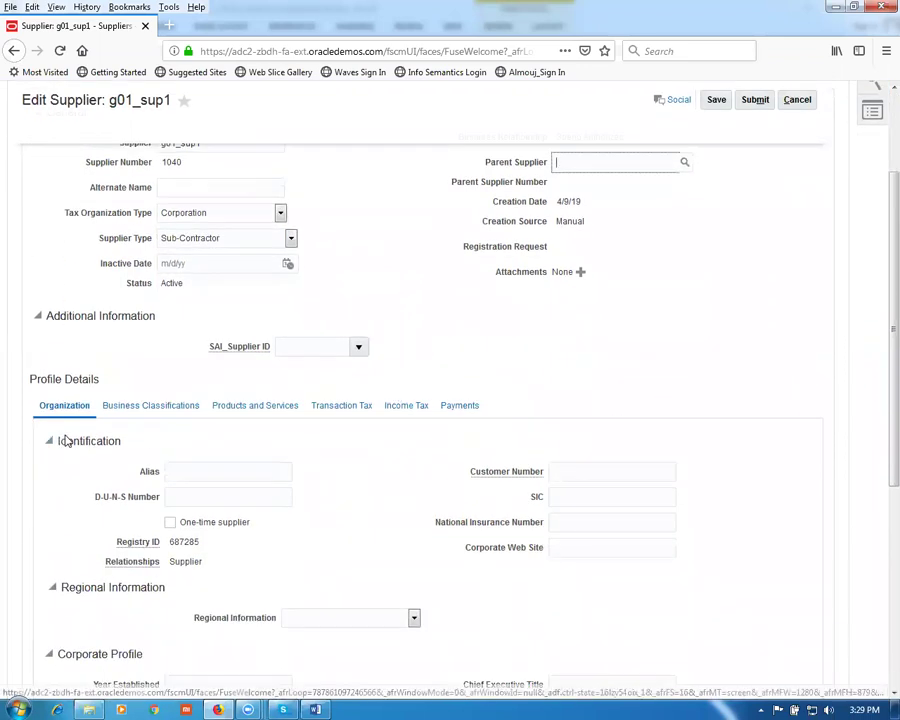
Step: Go through the alias, Year Established and revenue fields, then show Business Classifications
left_click(178, 471)
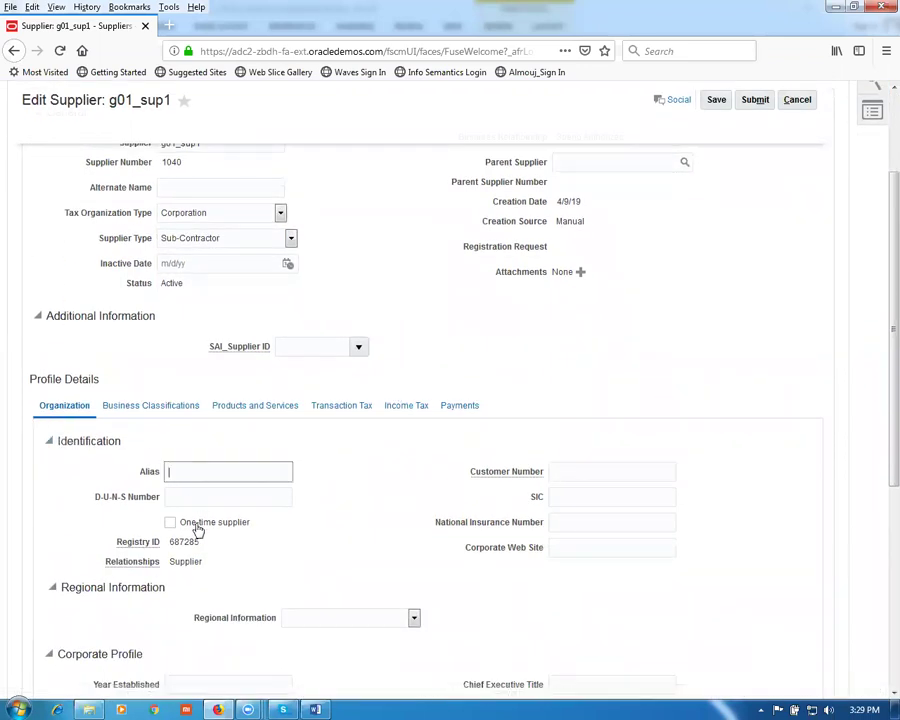
scroll(286, 586, "down", 3)
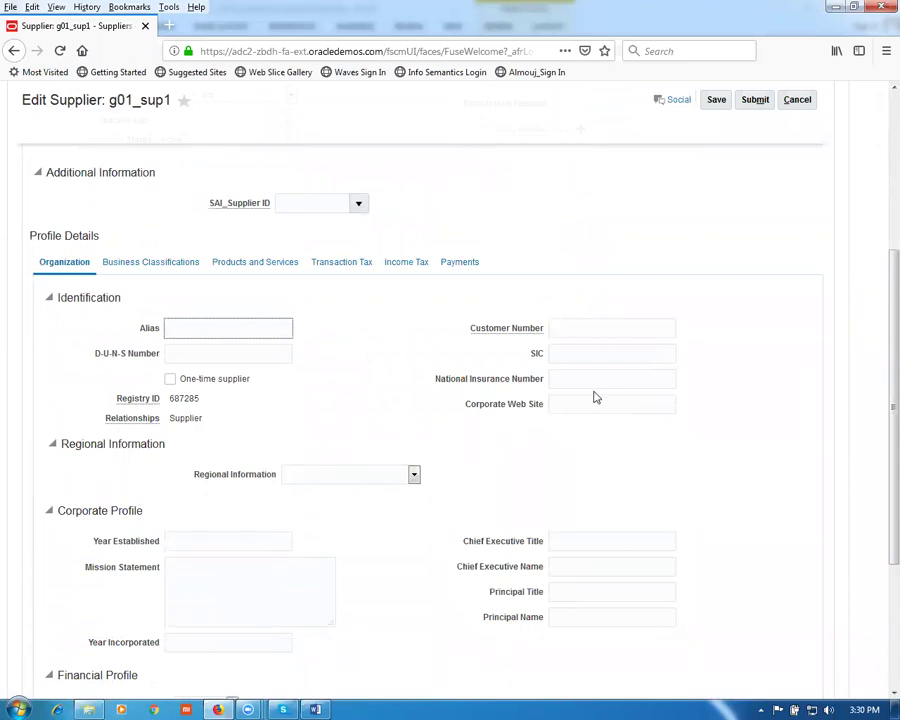
left_click(195, 565)
left_click(197, 542)
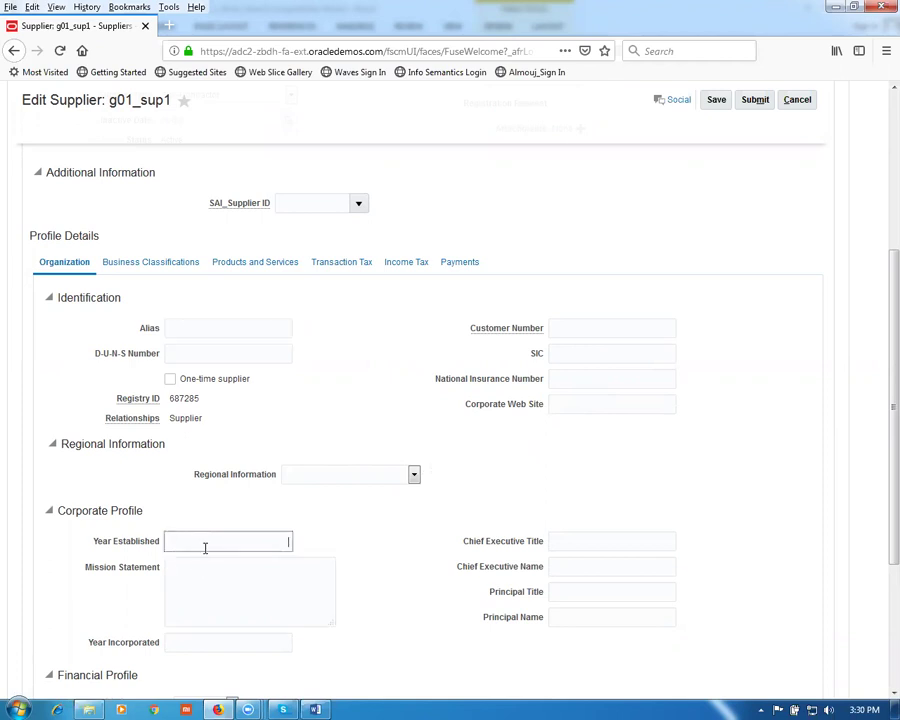
scroll(205, 545, "down", 3)
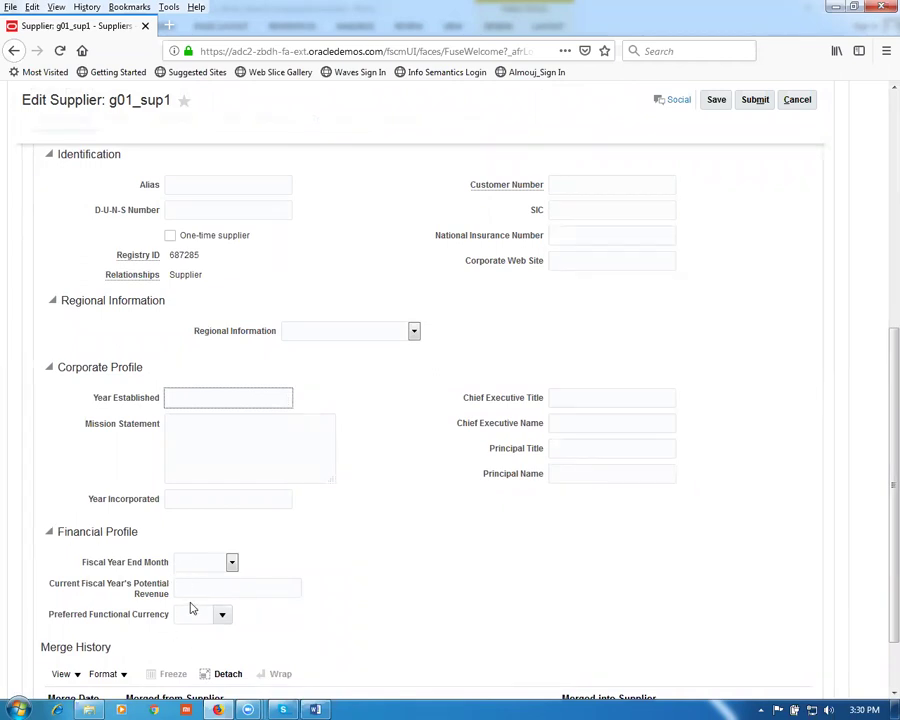
left_click(214, 591)
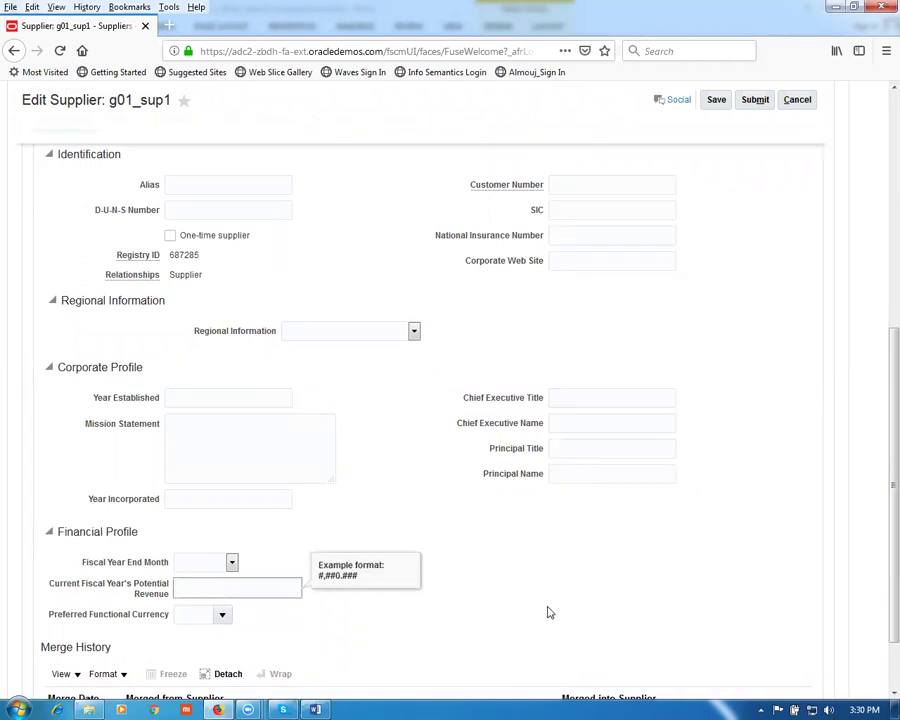
scroll(548, 612, "up", 4)
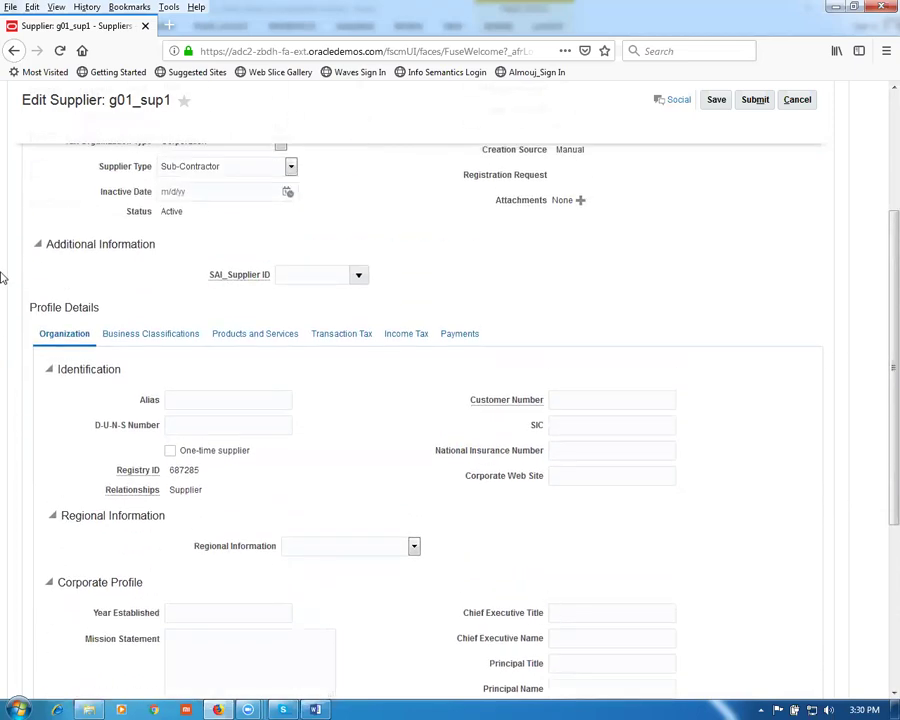
left_click(151, 336)
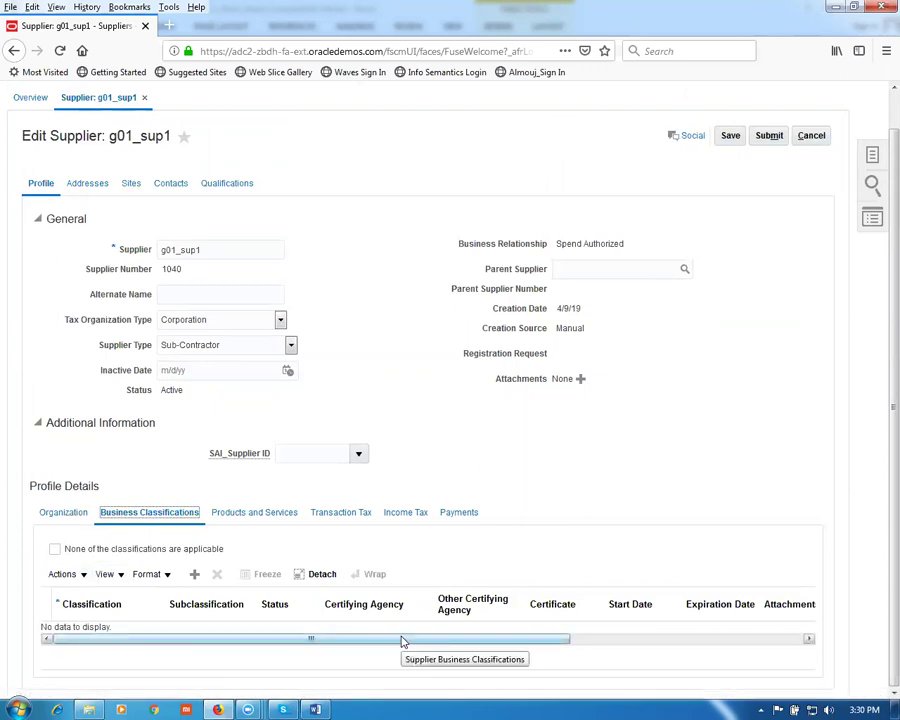
Step: Review the supplier's Products and Services, Transaction Tax and Payments tabs
left_click(257, 514)
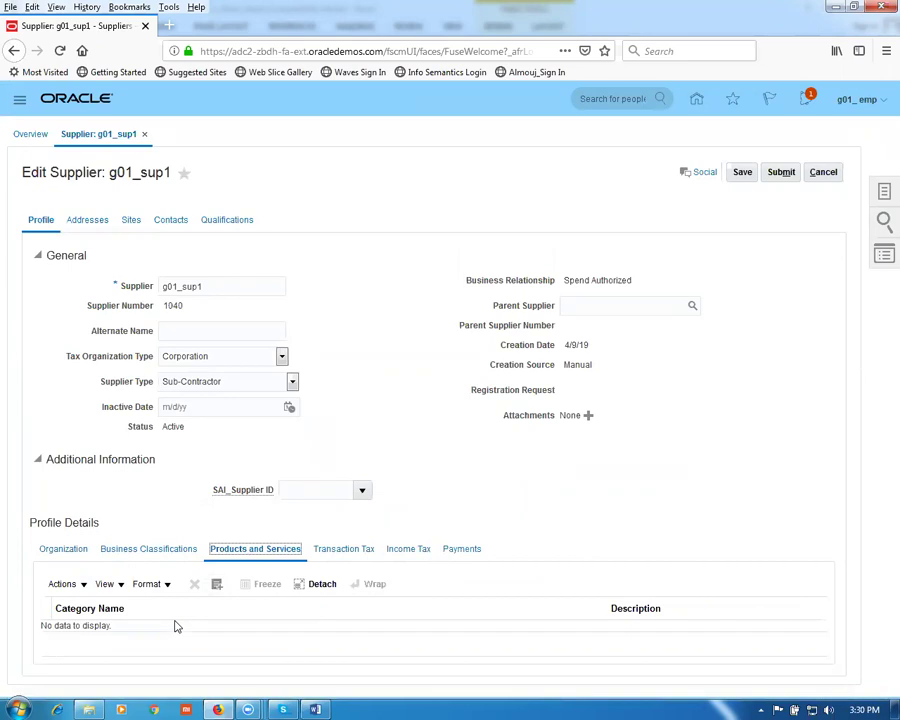
left_click(349, 553)
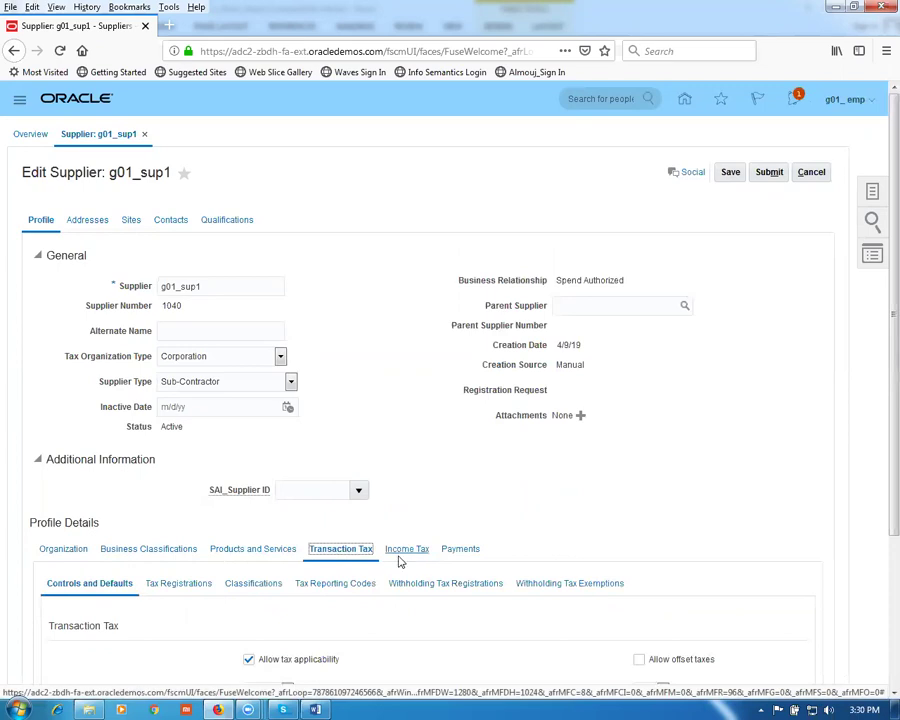
left_click(455, 550)
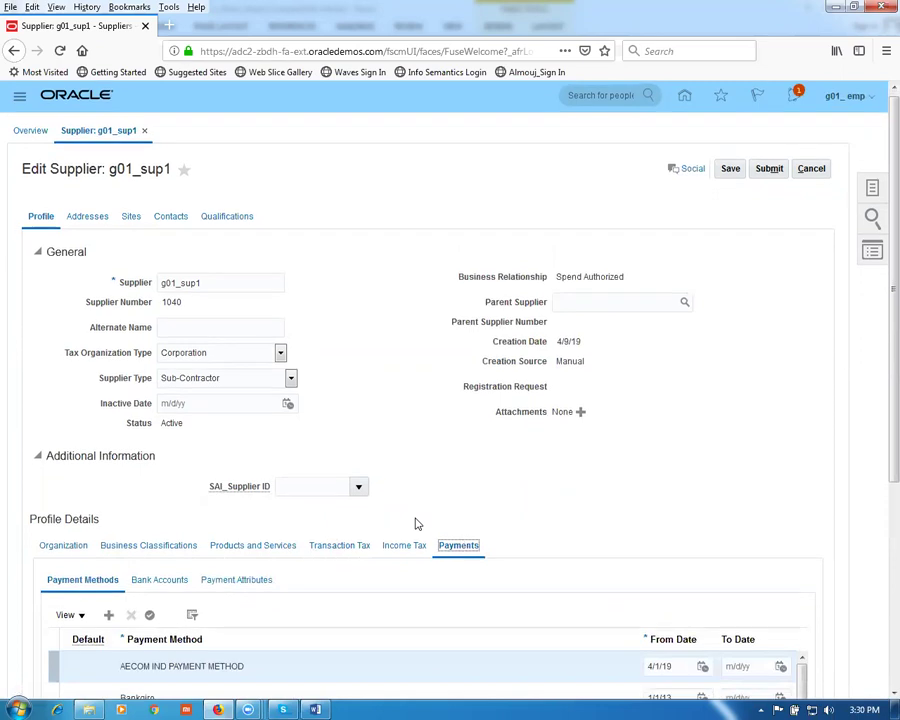
Step: Make Check the supplier's default payment method
scroll(415, 522, "down", 1)
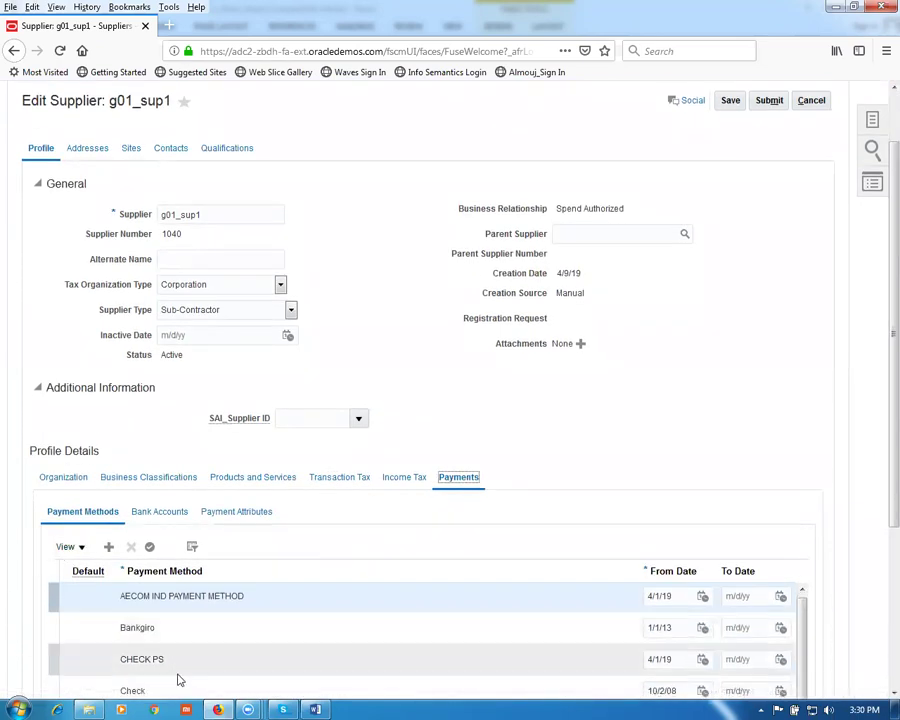
scroll(879, 500, "down", 1)
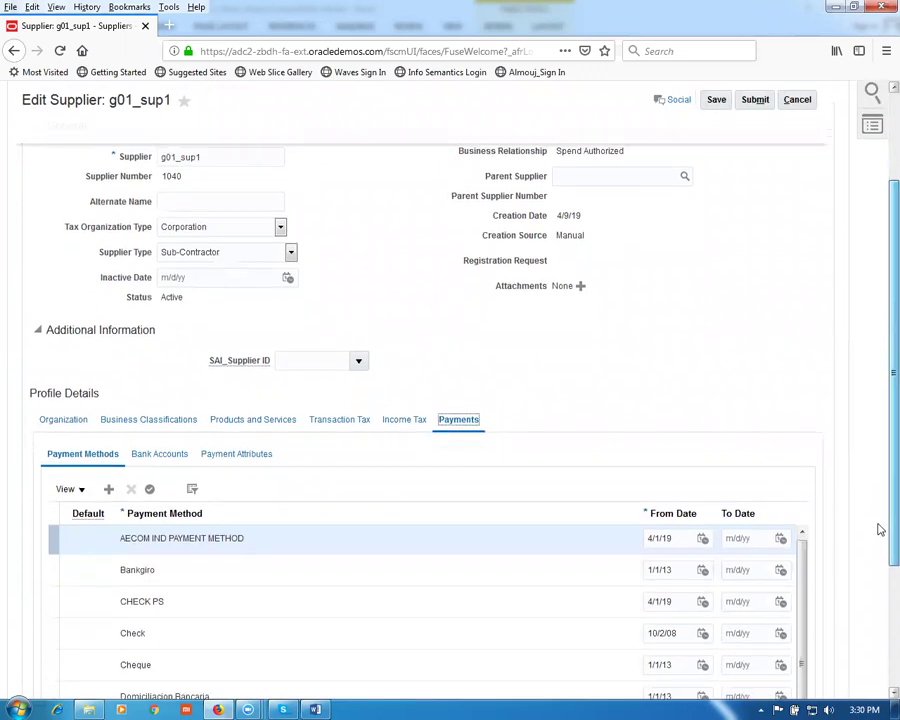
left_click(44, 599)
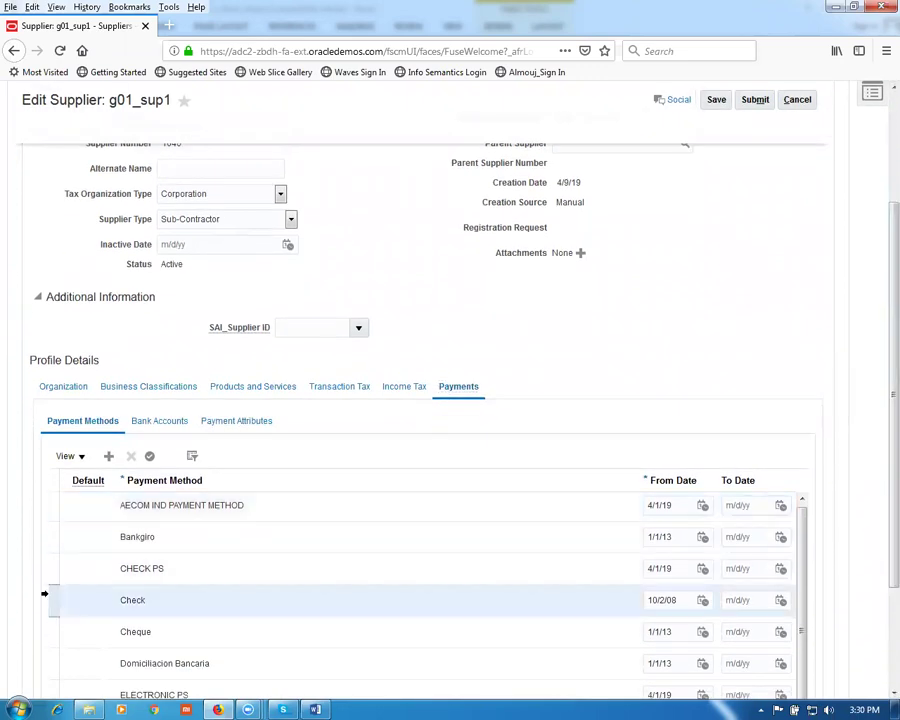
left_click(151, 458)
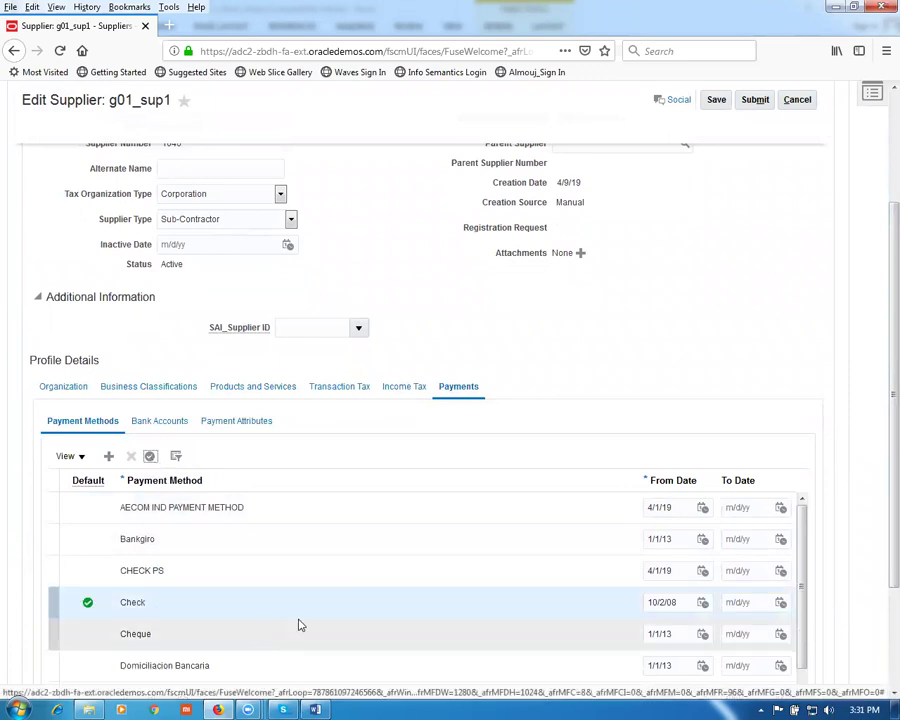
scroll(472, 384, "up", 1)
scroll(472, 384, "up", 3)
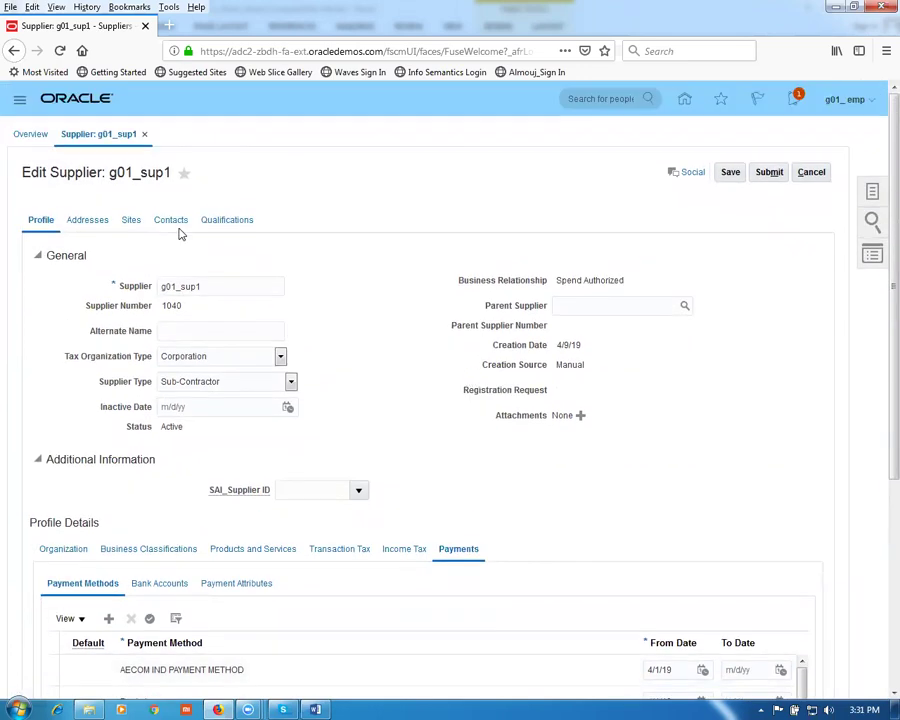
Step: Save supplier g01_sup1, zoom the page to 130%, and start a new address from Addresses
left_click(731, 173)
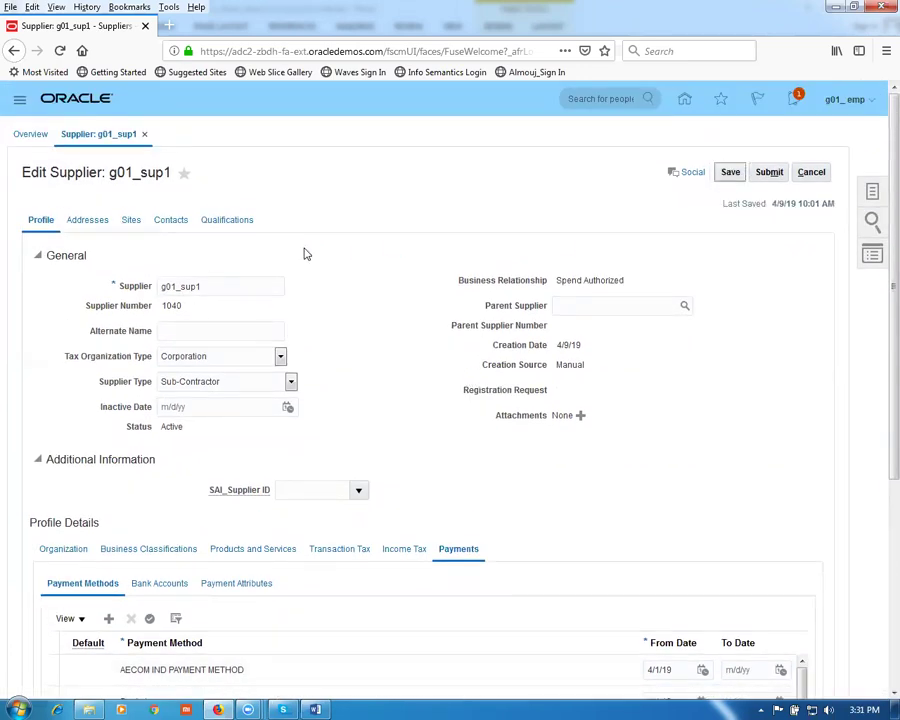
left_click(86, 222)
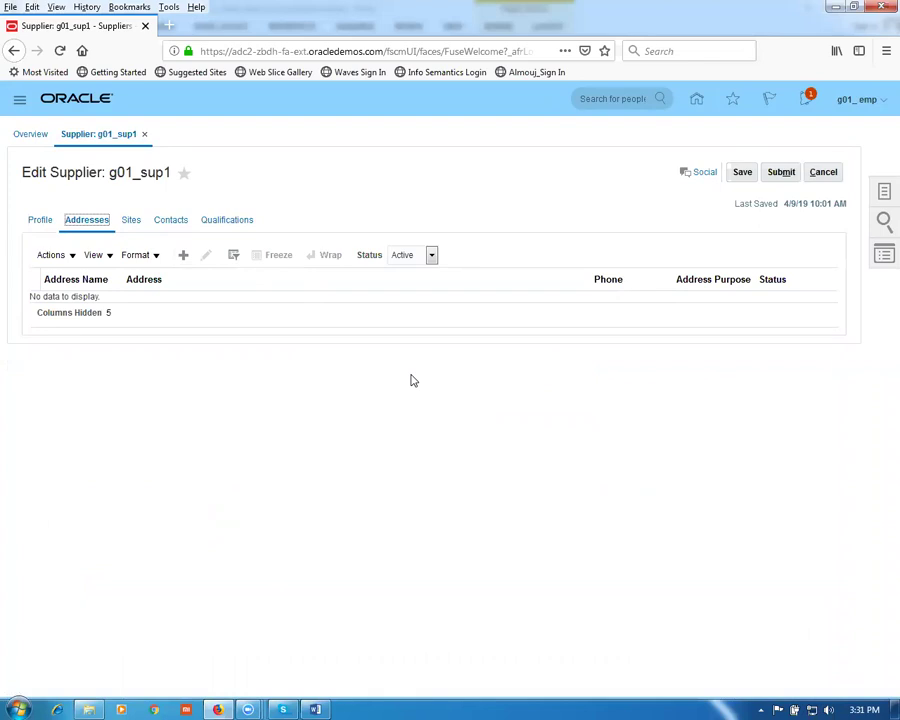
key("ctrl+plus")
key("ctrl+plus")
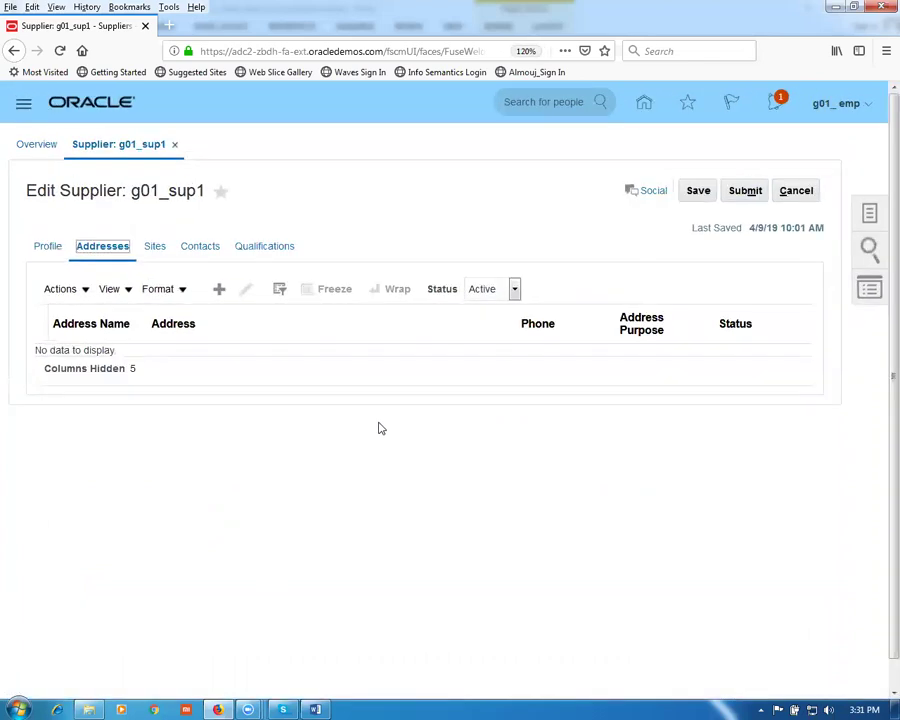
key("ctrl+plus")
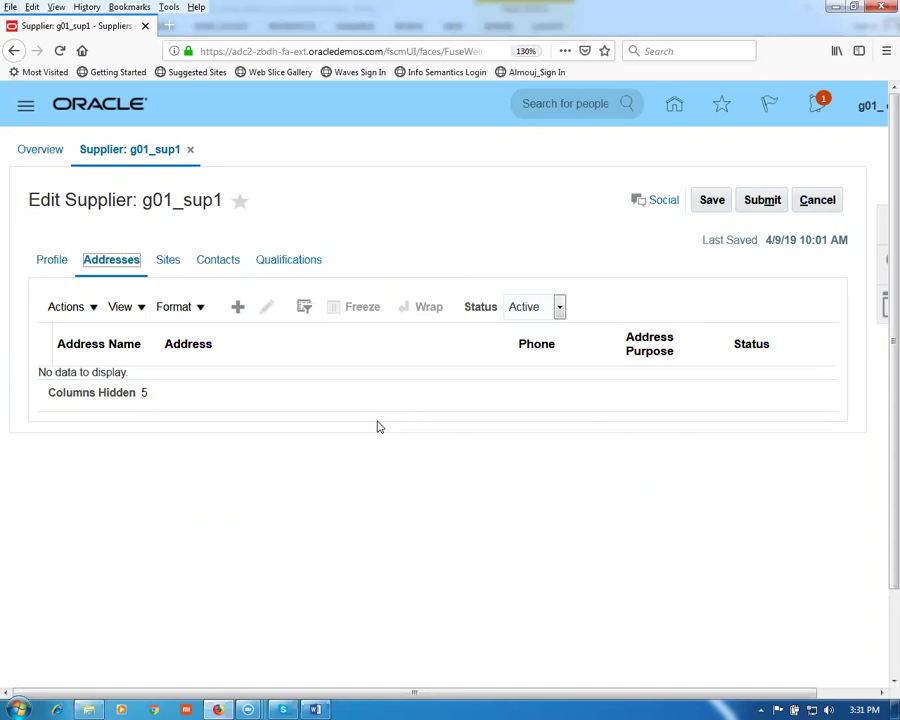
left_click(240, 313)
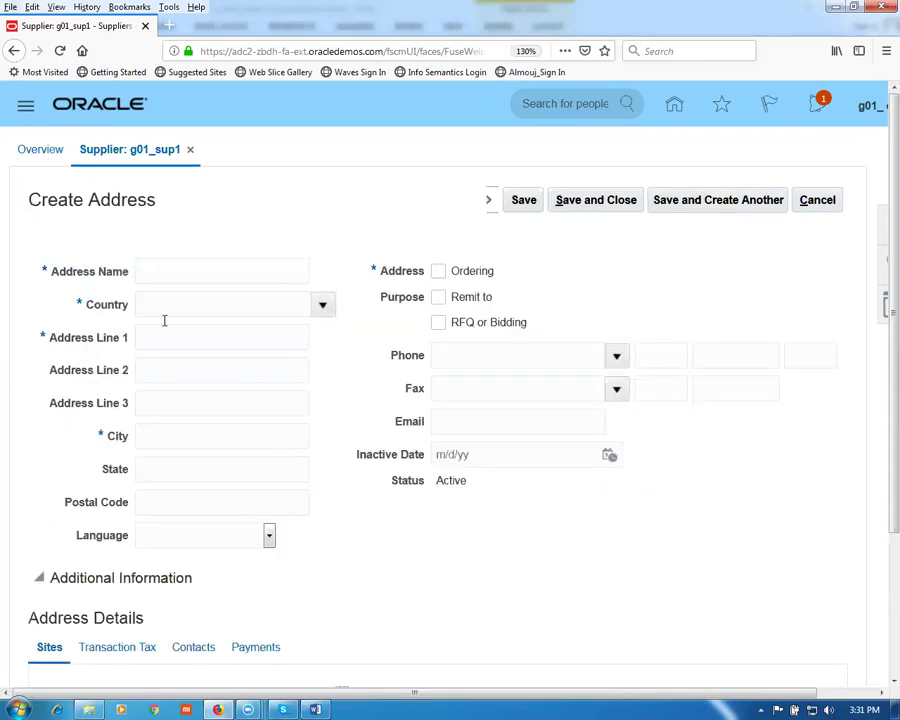
Step: Name the address g01 addr 1 and choose United States from the country matches
left_click(167, 276)
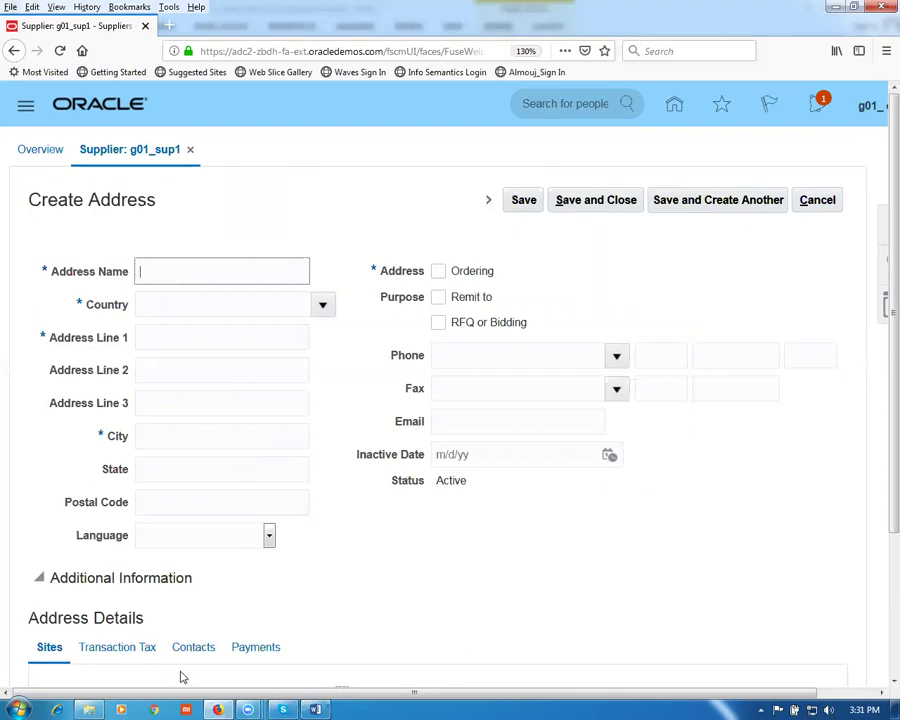
left_click(284, 707)
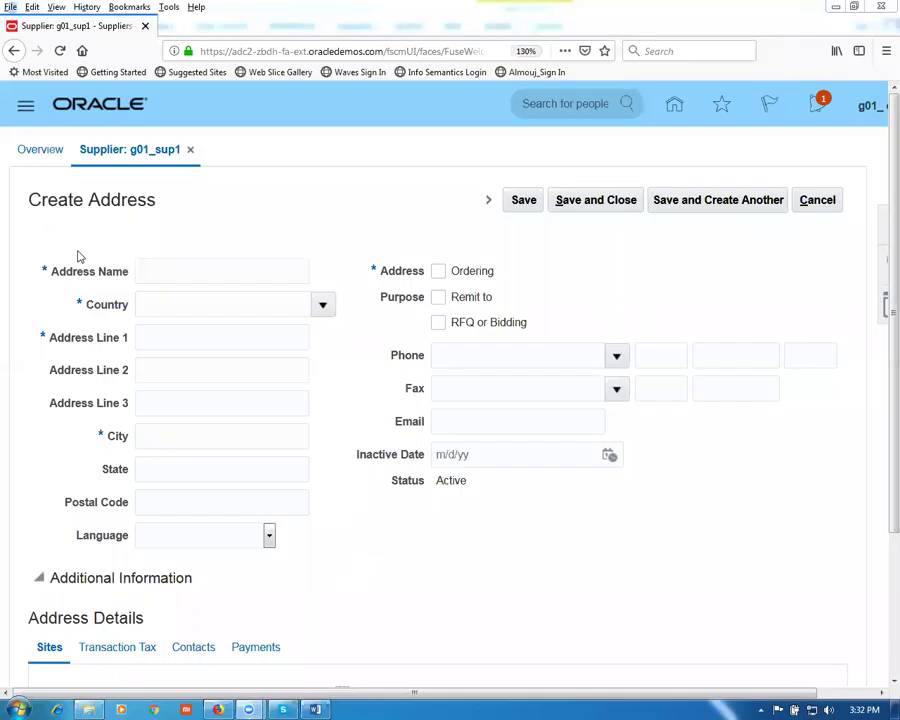
left_click(153, 270)
type("g01 addr 1")
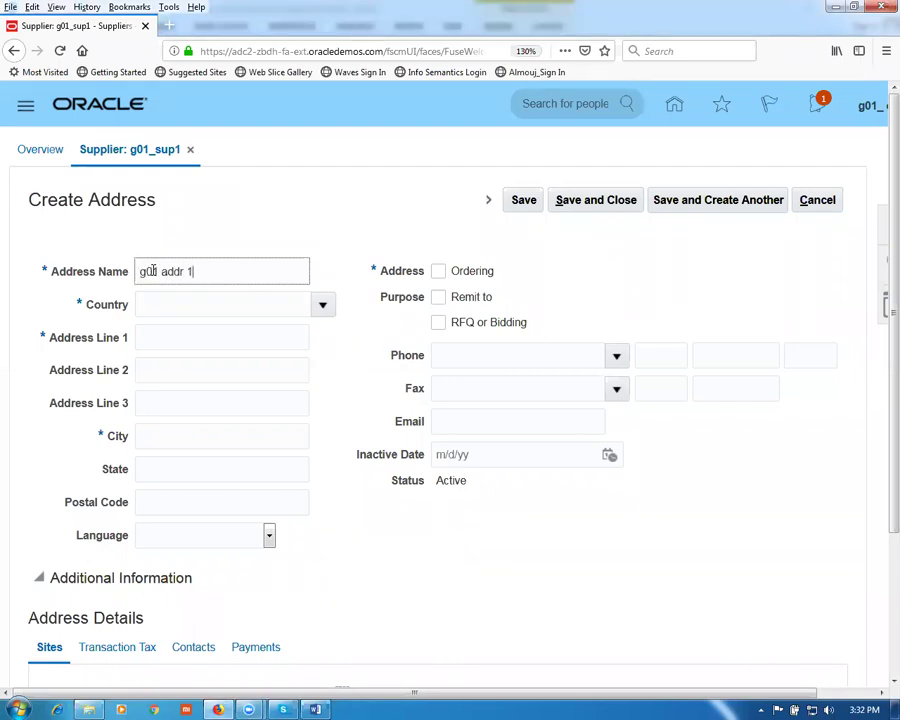
left_click(194, 302)
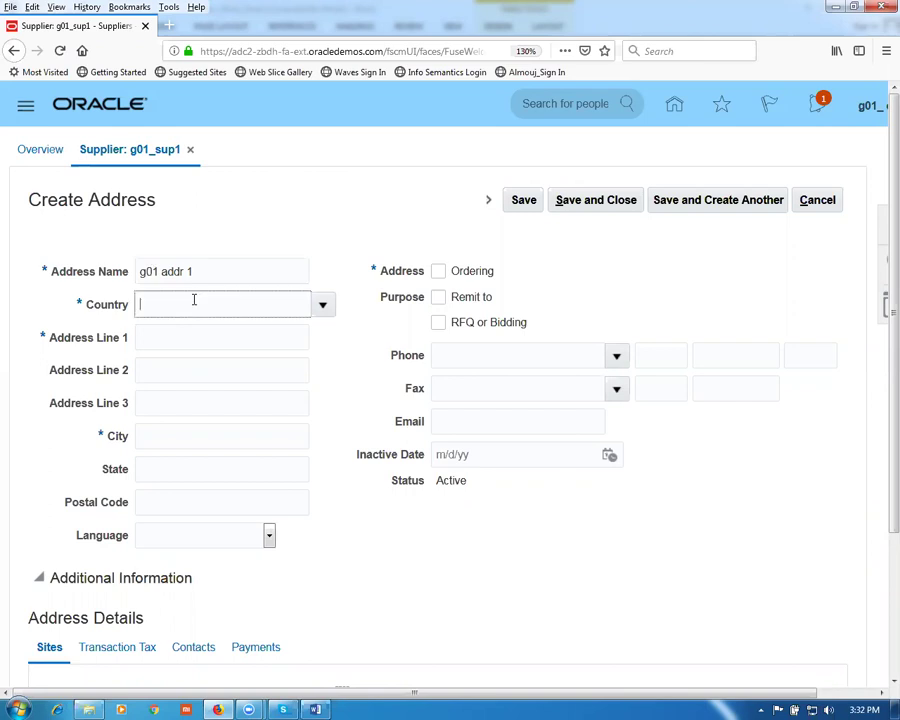
type("united sta")
key("Tab")
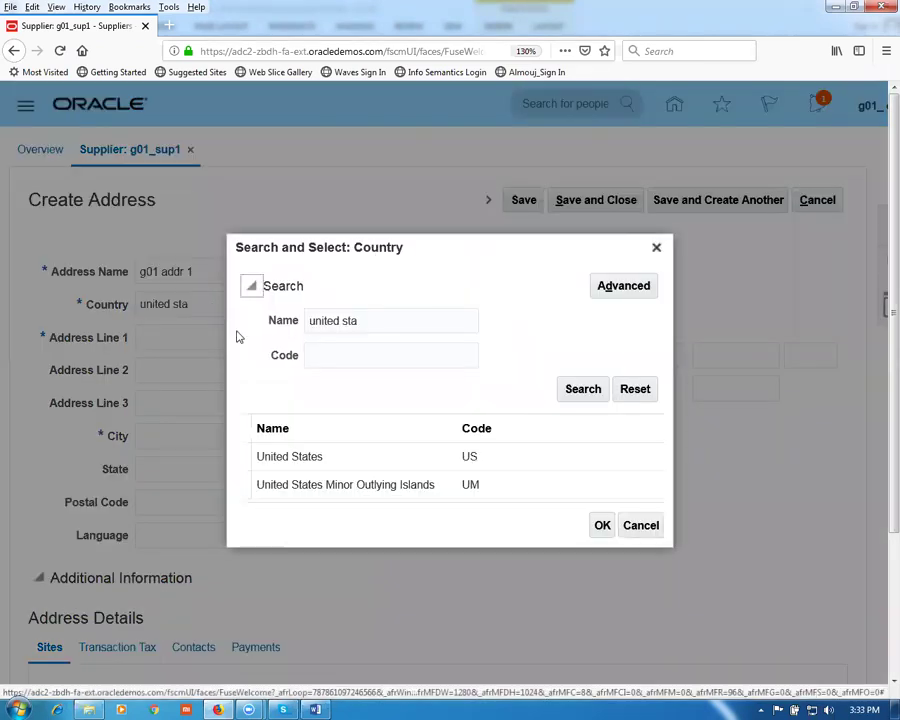
left_click(328, 456)
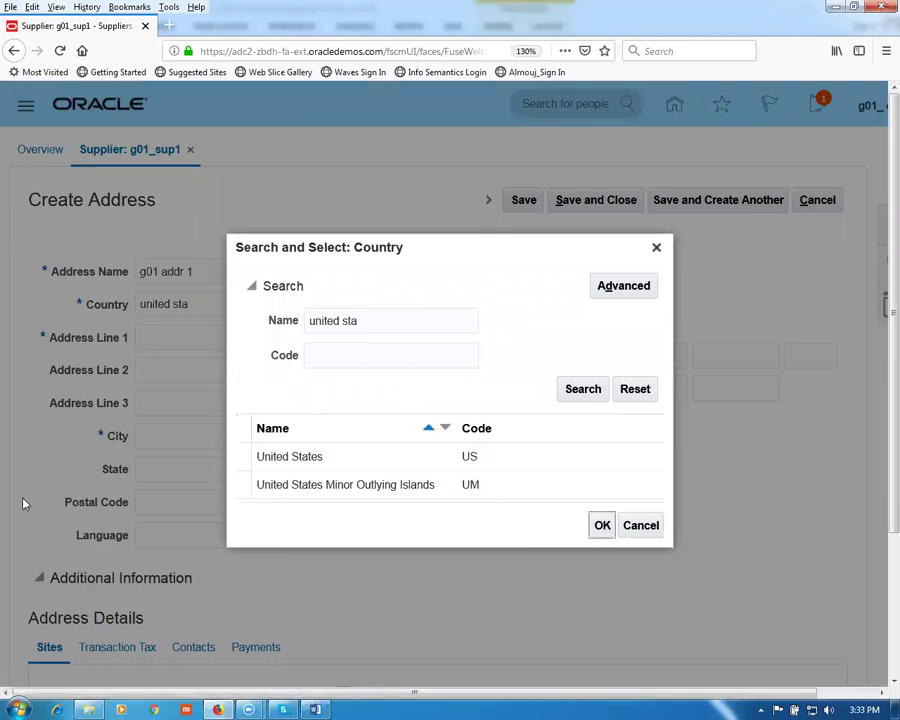
left_click(603, 528)
Step: Enter first address line g01 addr 1 and reconfirm United States through the full country search
left_click(164, 343)
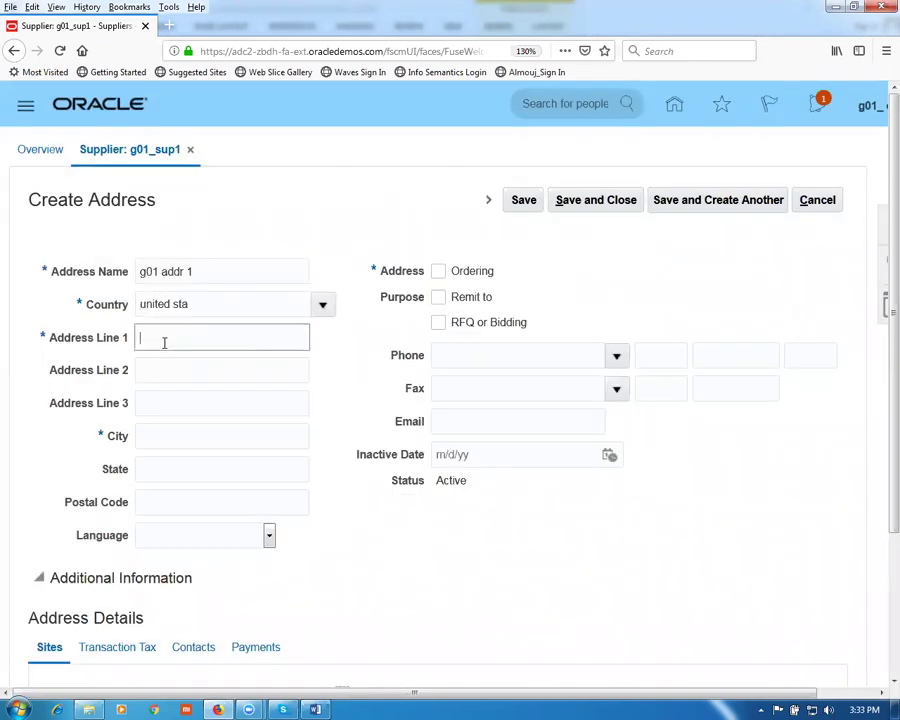
type("g01 addr 1")
left_click(195, 305)
left_click(324, 306)
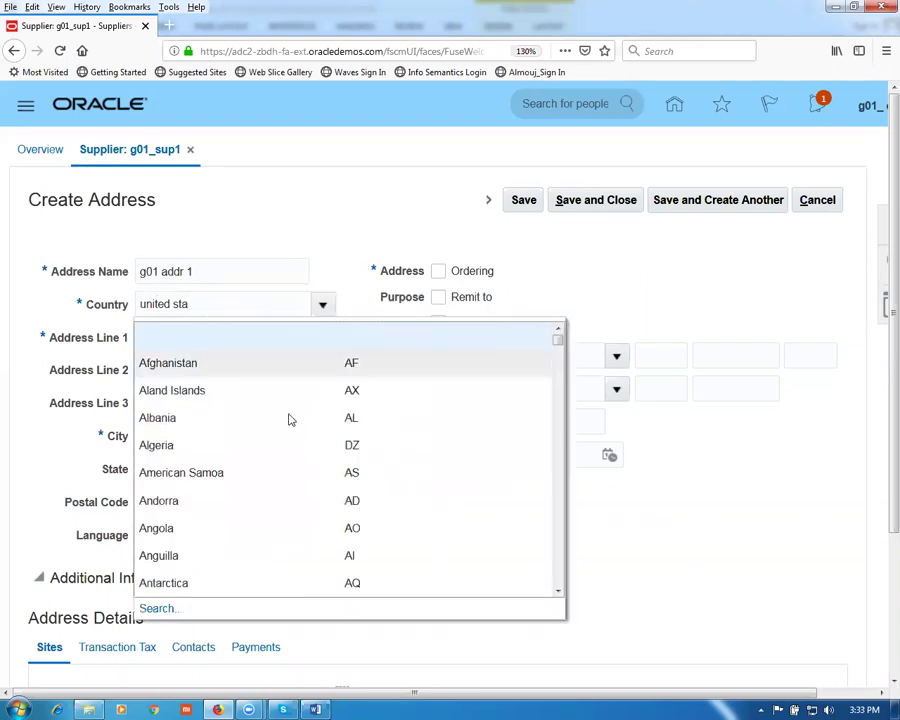
left_click(162, 610)
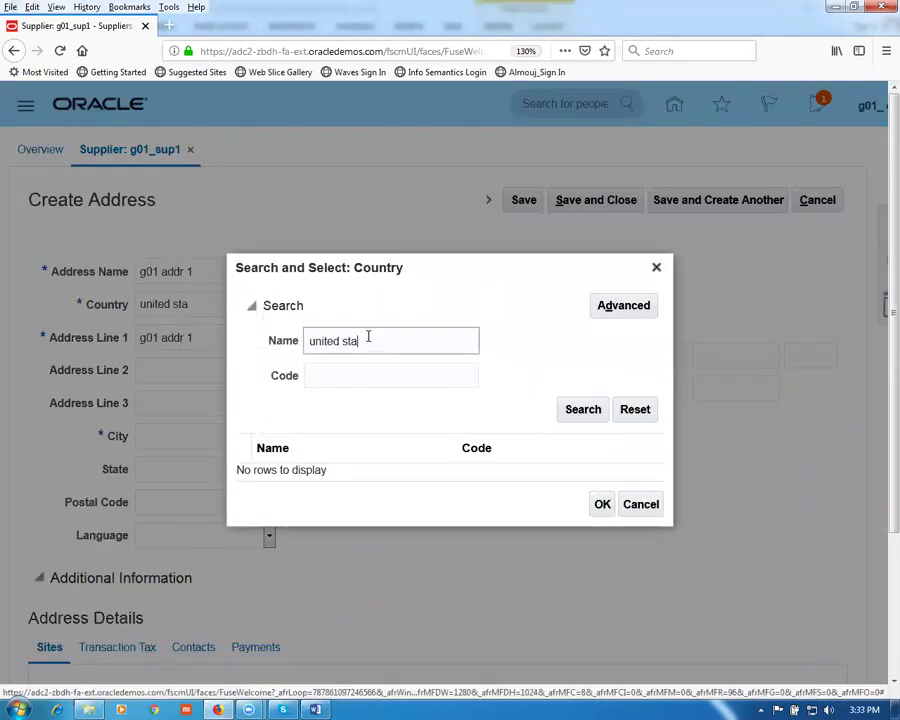
left_click(575, 415)
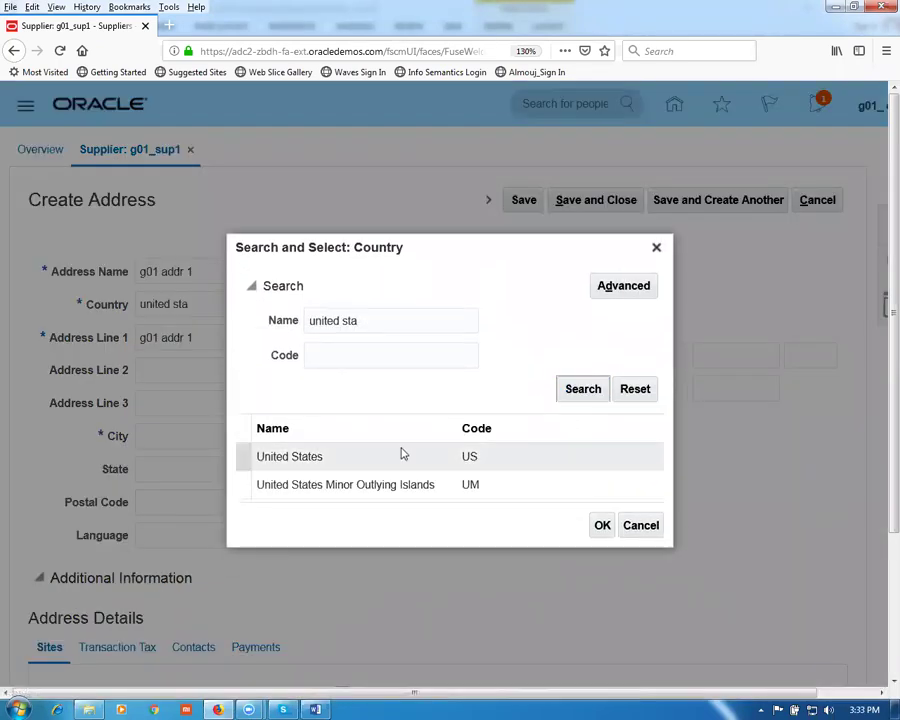
left_click(600, 527)
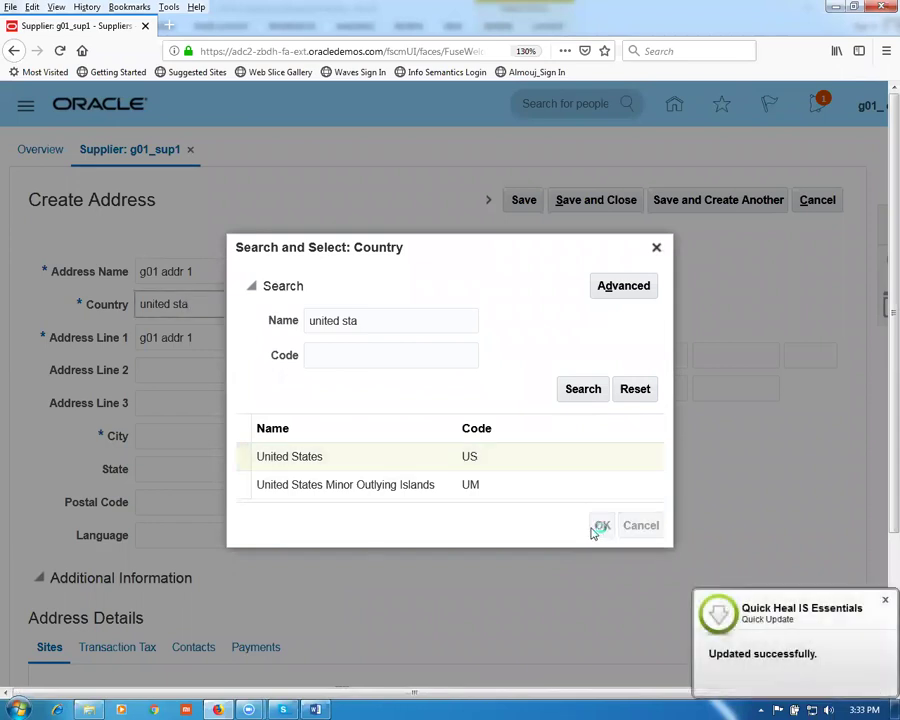
Step: Re-enter the first address line as g01 addr 1
left_click(138, 336)
left_click(150, 335)
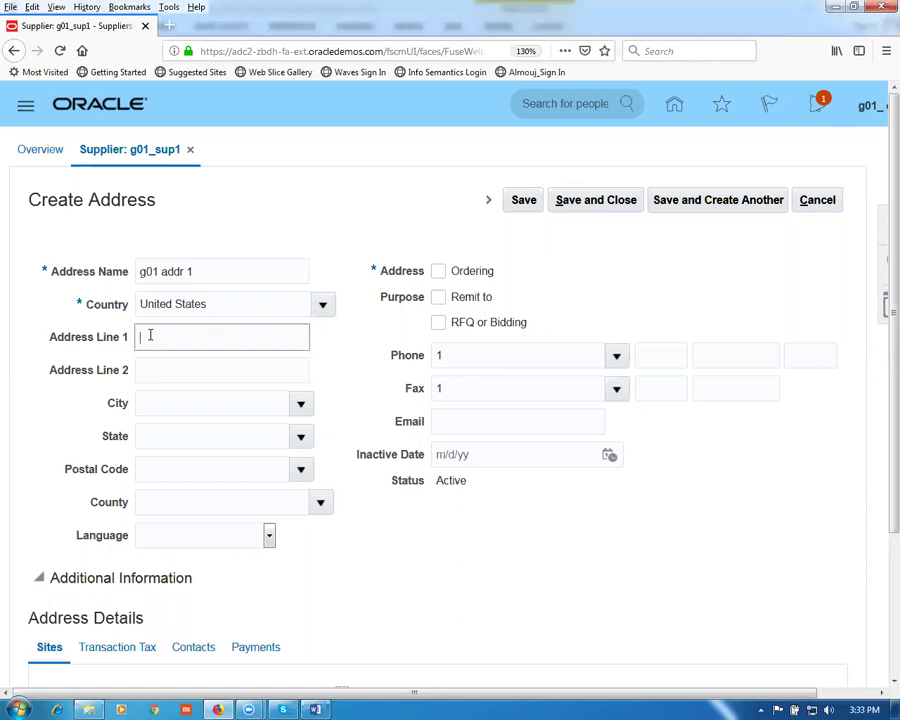
type("g01 addr line 1")
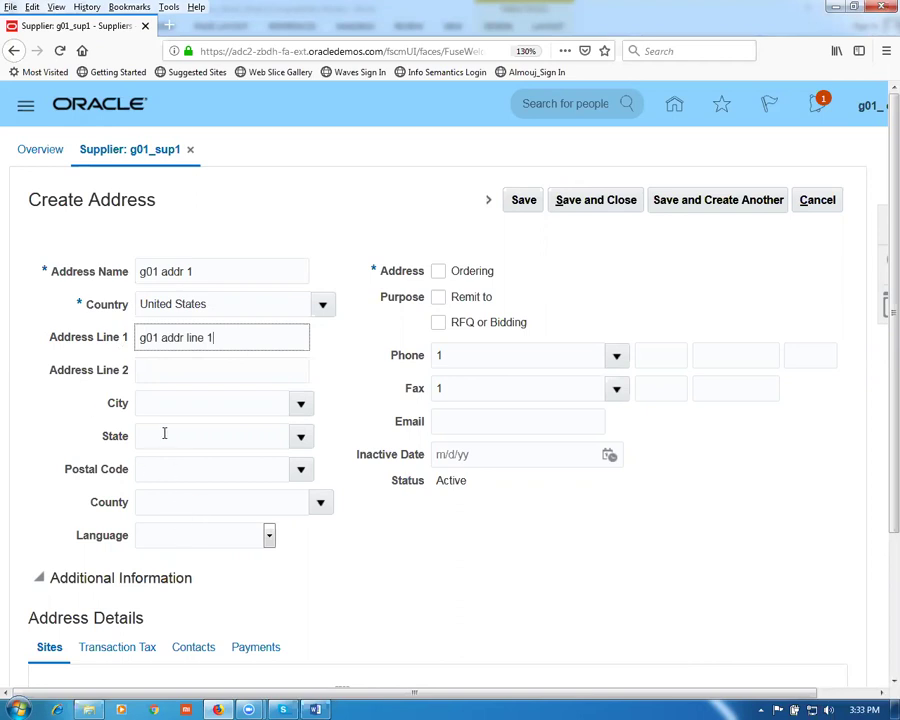
Step: Set postal code 10020, picking the New York, New York, New York match
left_click(147, 468)
type("10020")
key("Tab")
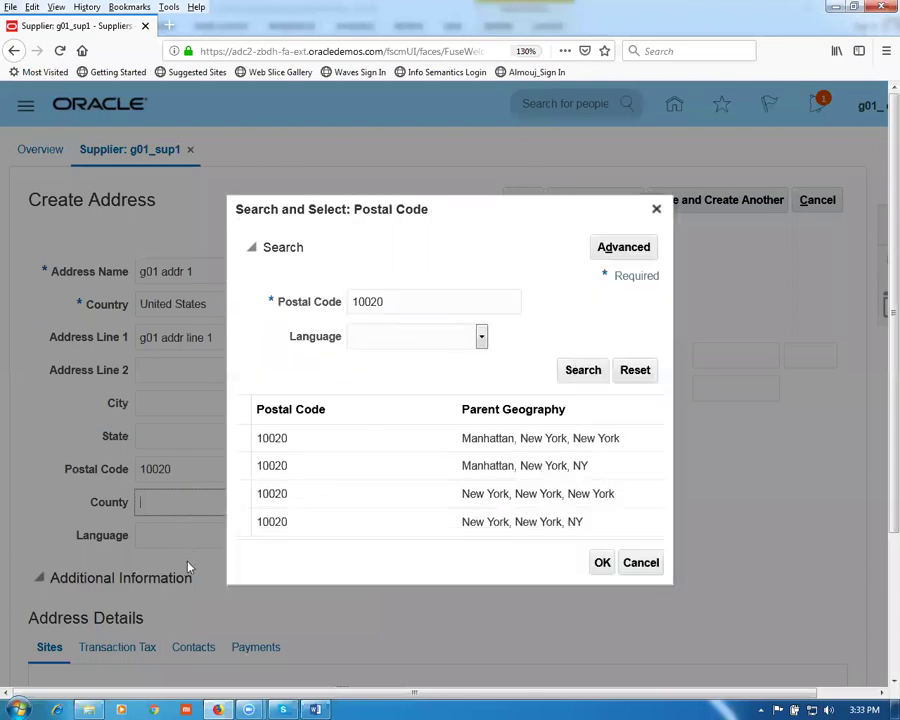
left_click(424, 490)
left_click(602, 563)
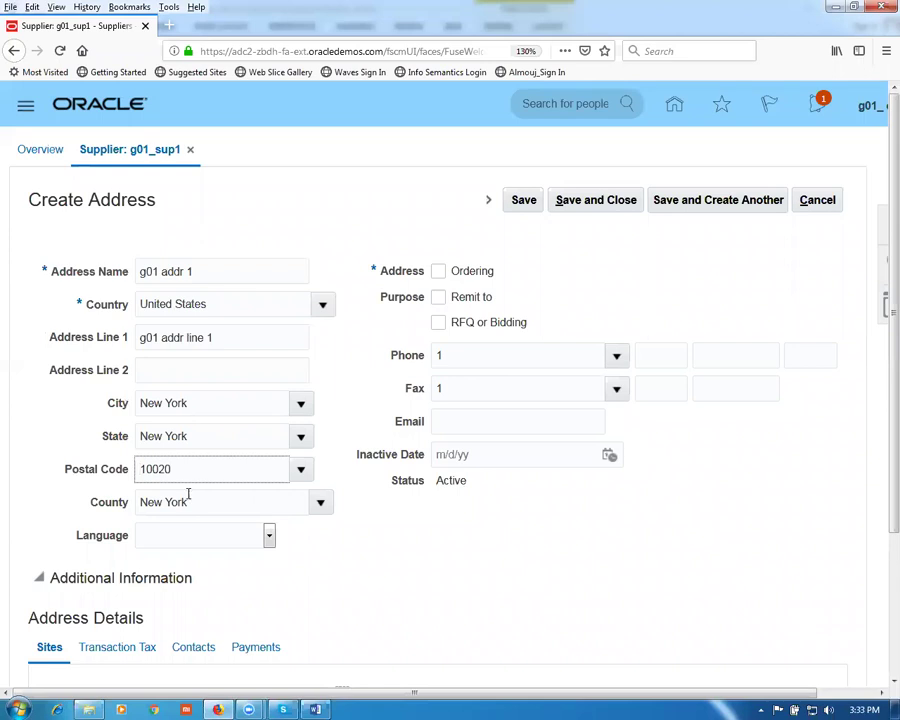
left_click(380, 543)
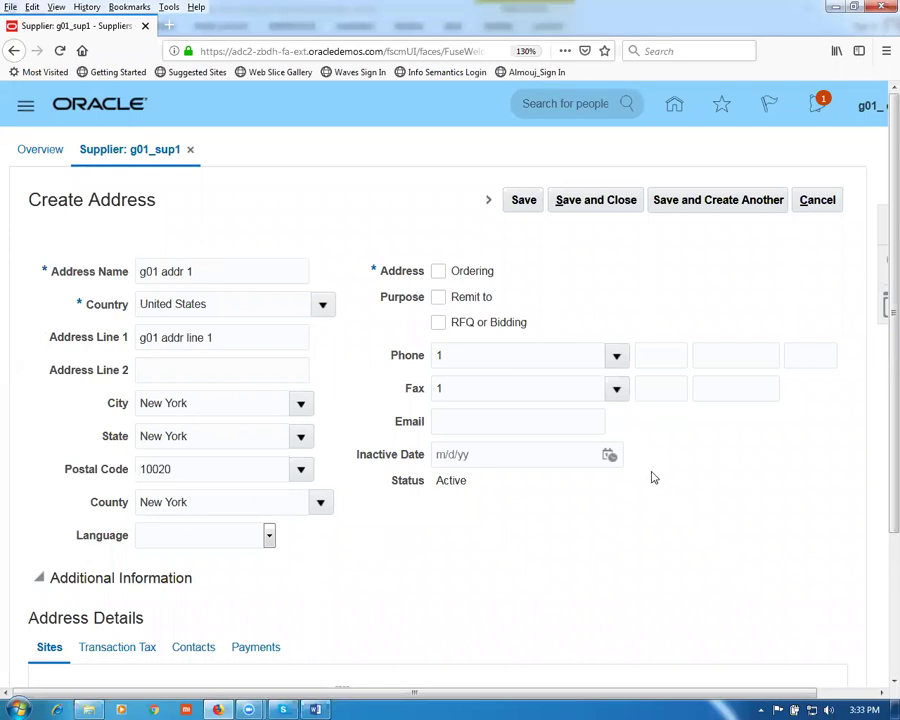
Step: Check the Ordering and Remit to purposes, ending with RFQ or Bidding unchecked
left_click(439, 273)
left_click(438, 300)
left_click(438, 325)
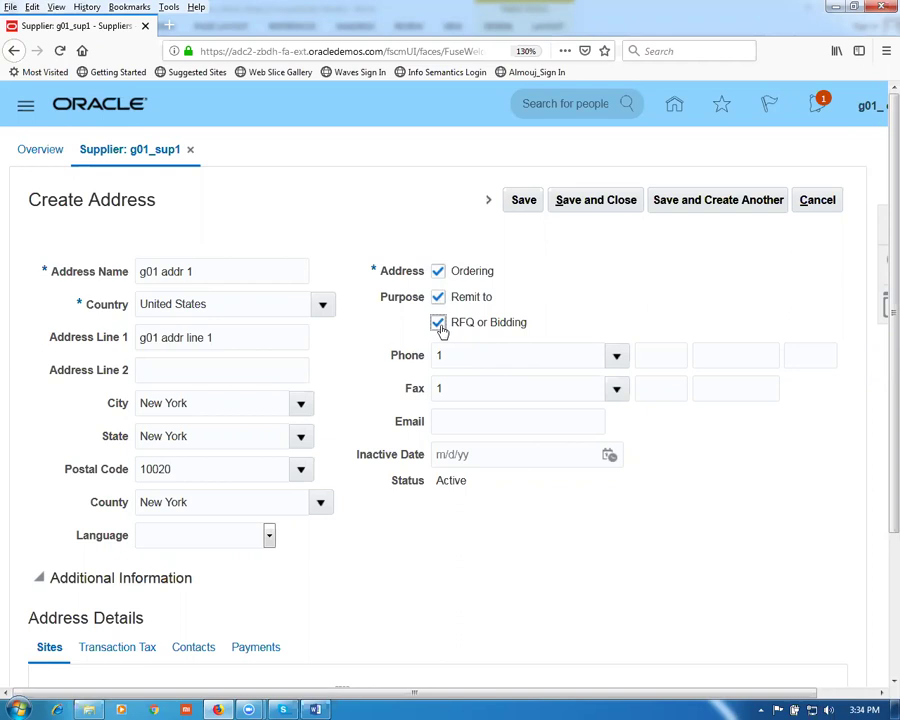
left_click(439, 325)
left_click(441, 329)
left_click(440, 327)
scroll(470, 412, "down", 1)
scroll(468, 414, "down", 3)
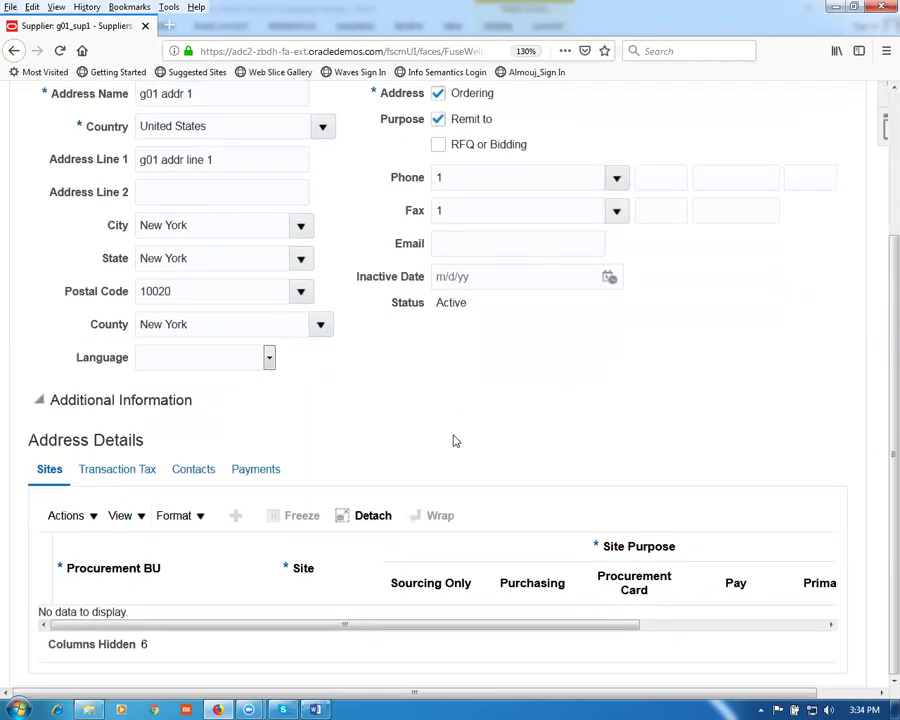
scroll(460, 430, "up", 3)
Step: Save the address and set Check as its default payment method
left_click(522, 205)
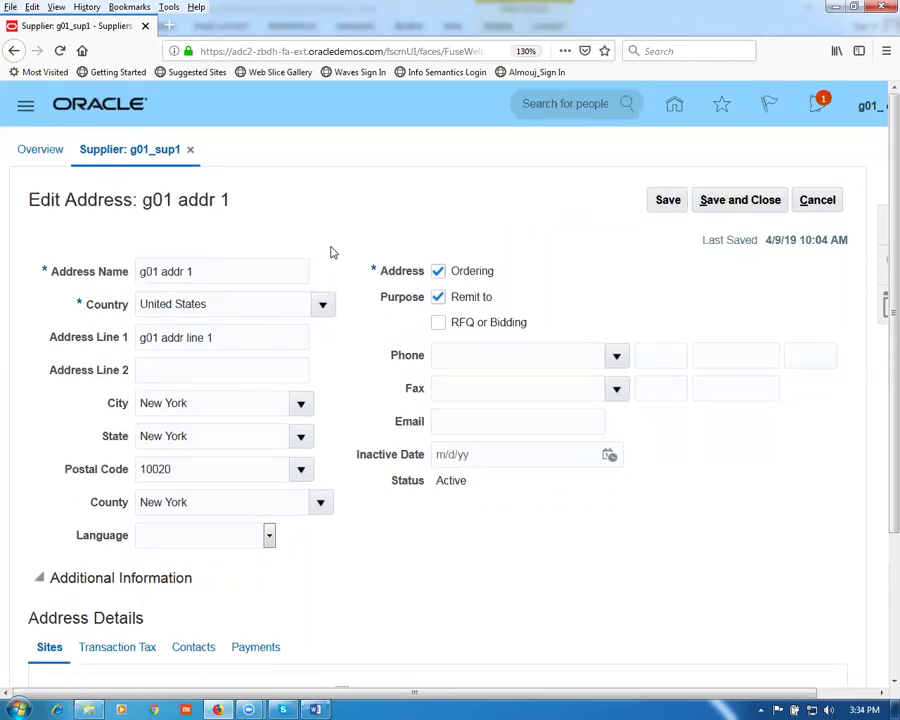
scroll(334, 253, "down", 3)
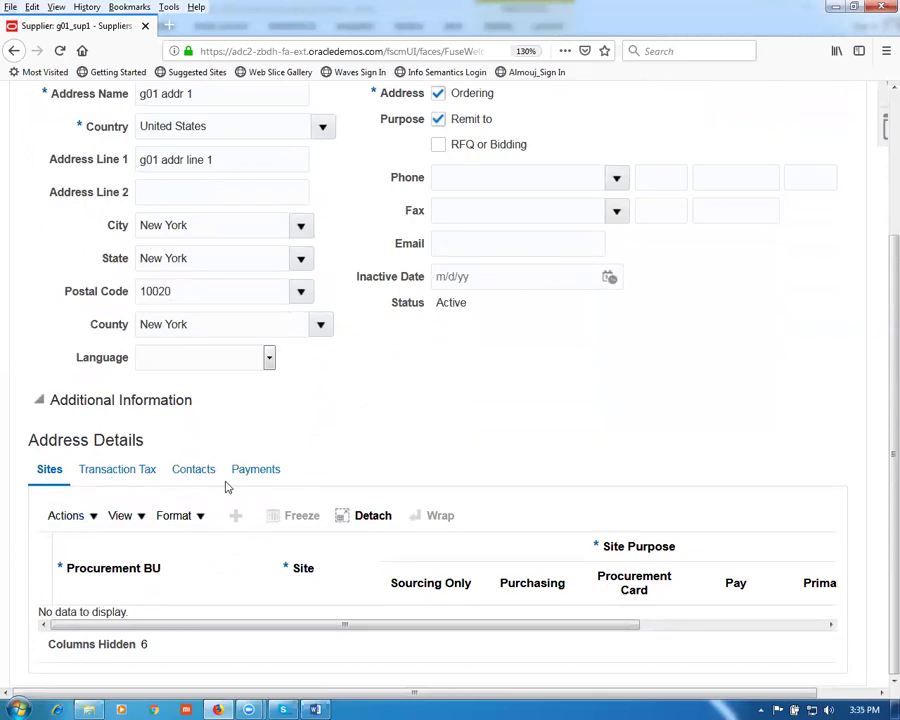
left_click(194, 470)
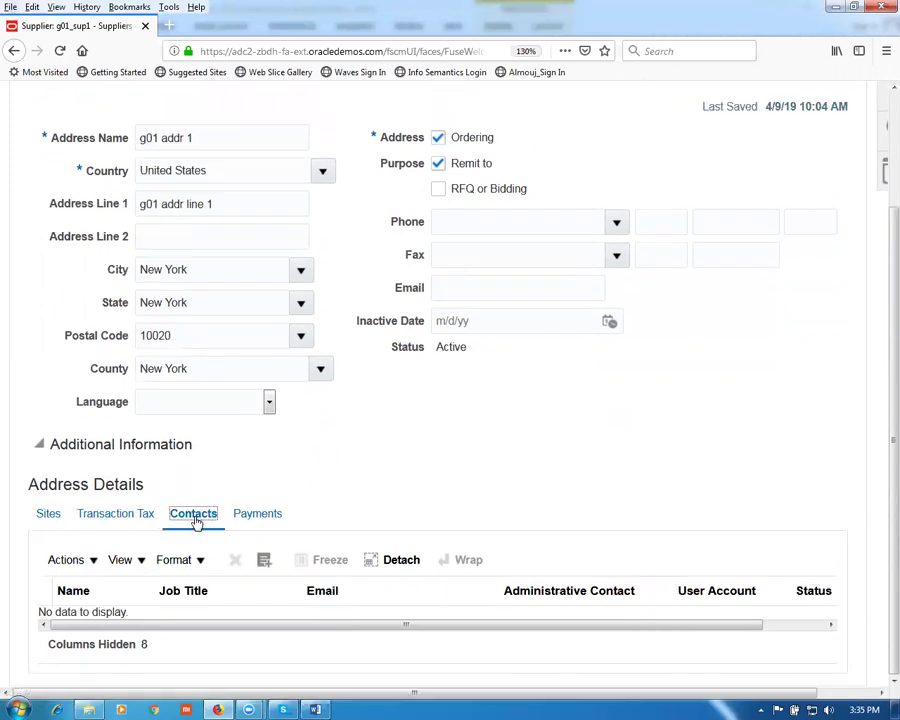
left_click(256, 516)
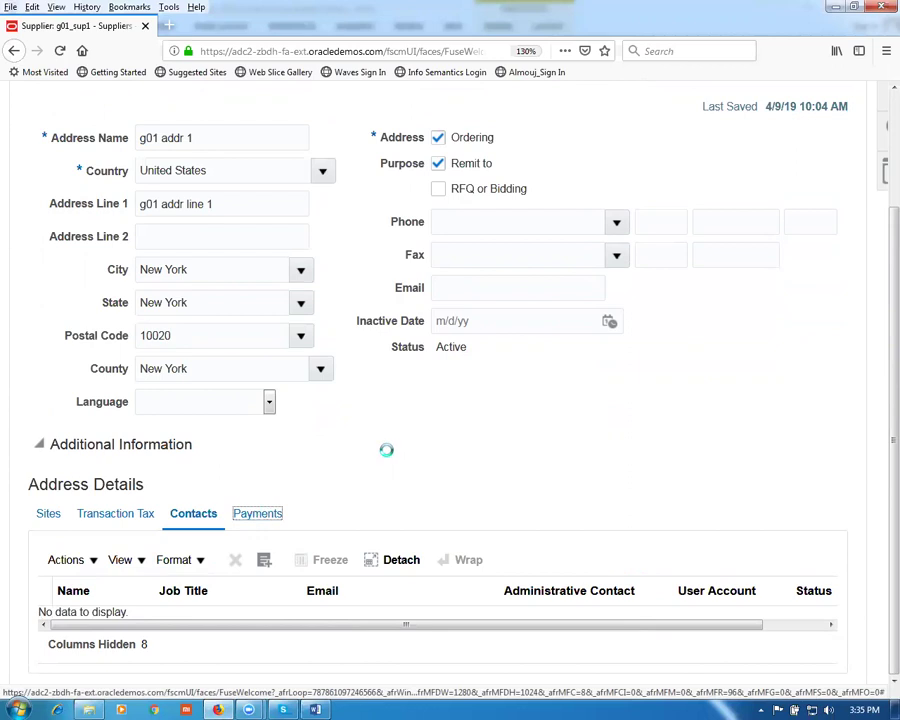
scroll(380, 465, "down", 3)
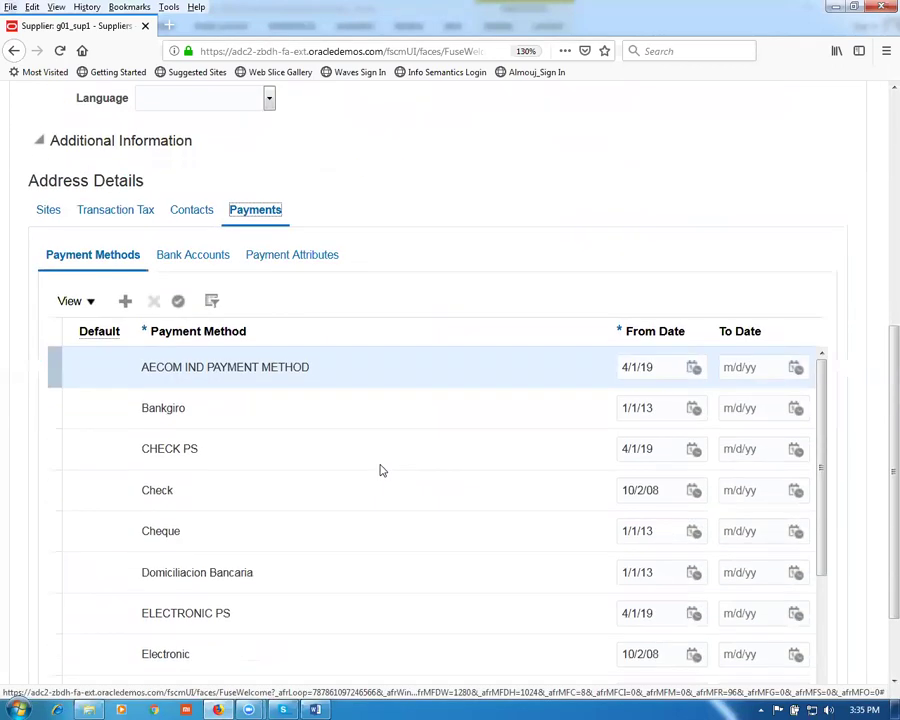
left_click(44, 490)
left_click(178, 301)
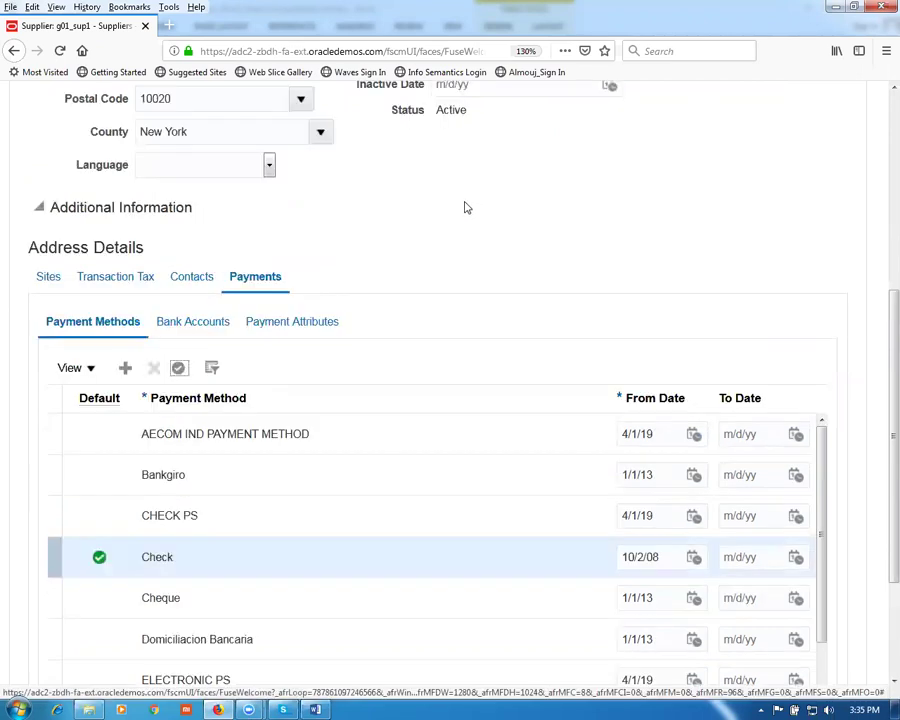
Step: Save and close address g01 addr 1, confirm, and show the supplier's contacts
scroll(468, 236, "up", 4)
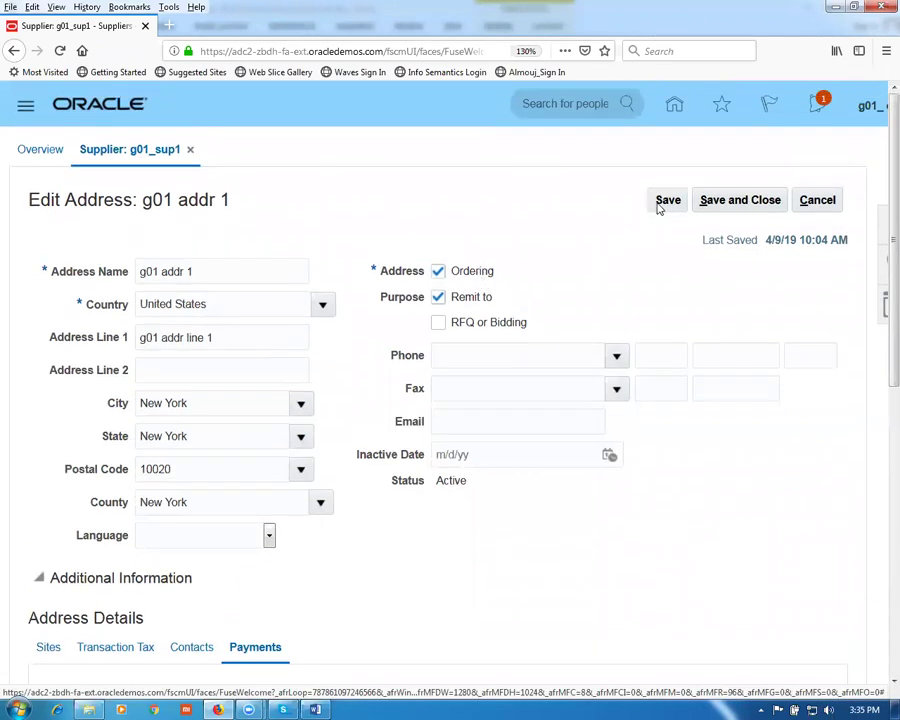
left_click(712, 203)
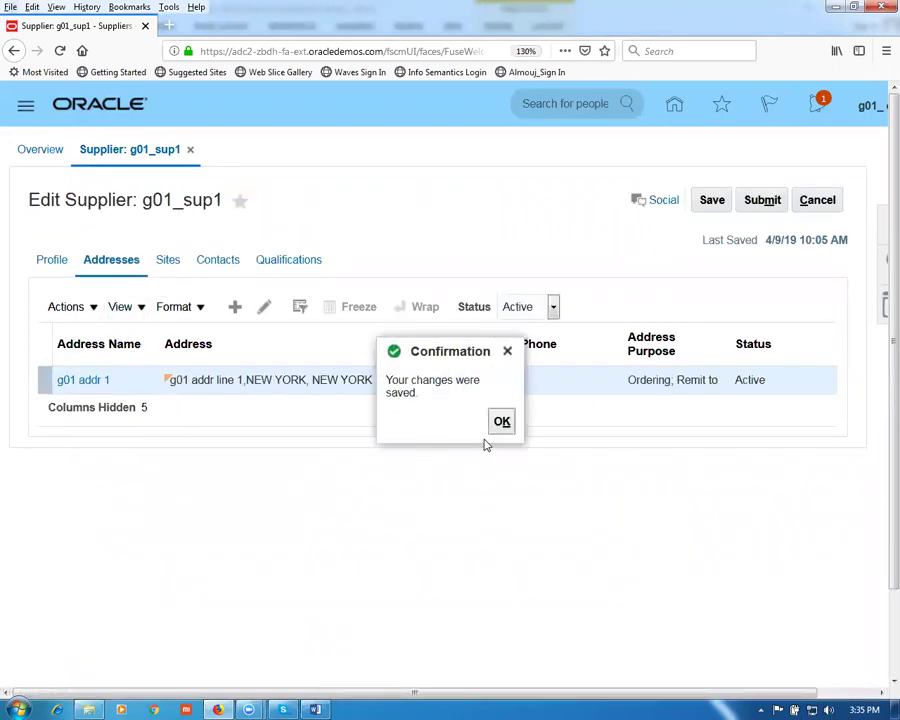
left_click(501, 422)
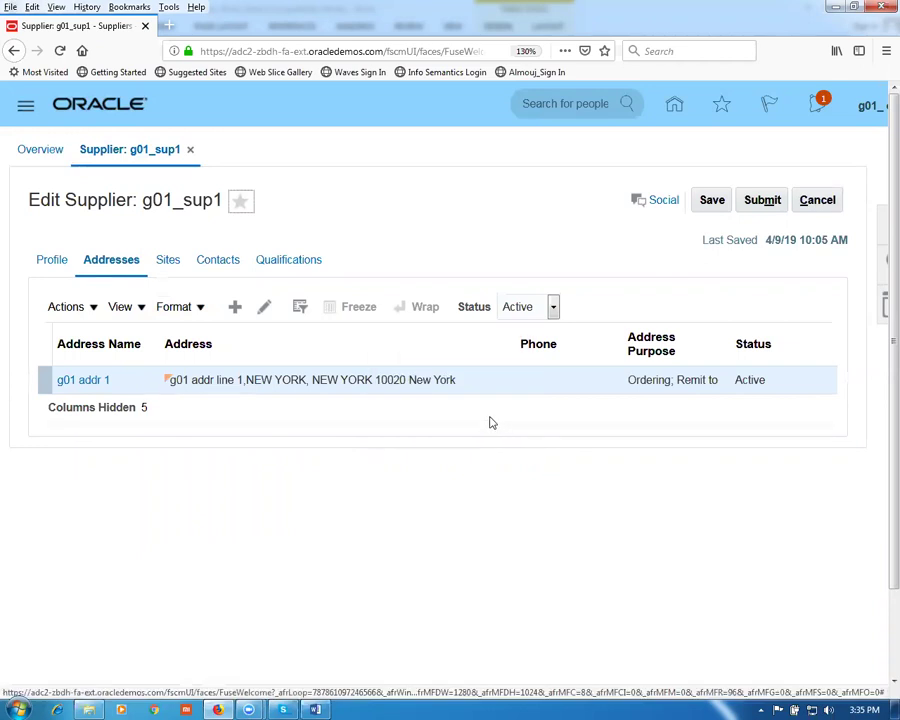
left_click(217, 266)
Step: Start a new supplier contact with the contact's first name, last name and job title Manager
left_click(233, 309)
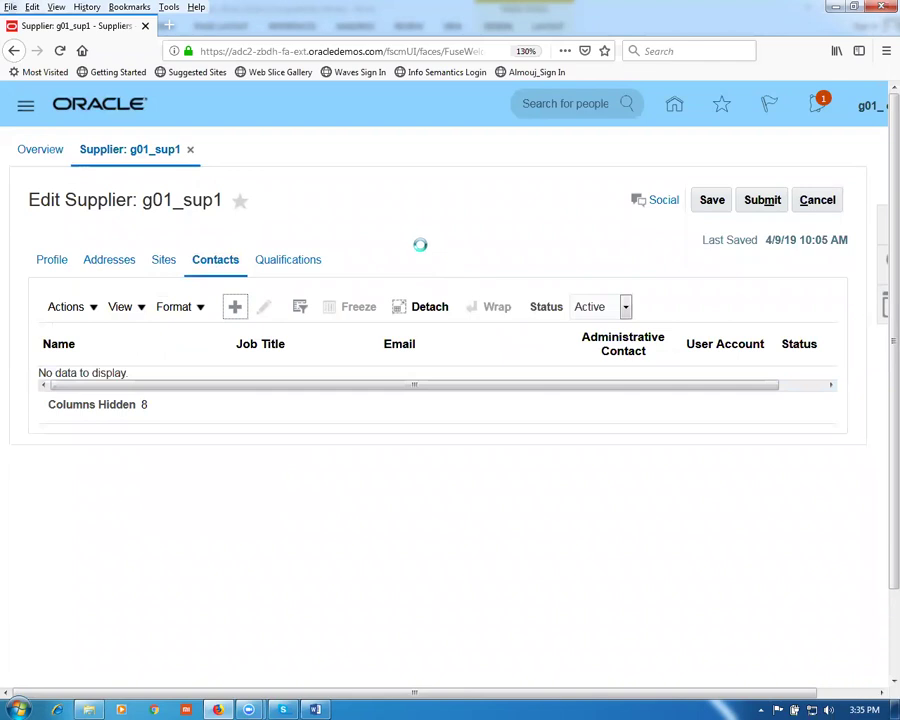
left_click(175, 301)
left_click(167, 366)
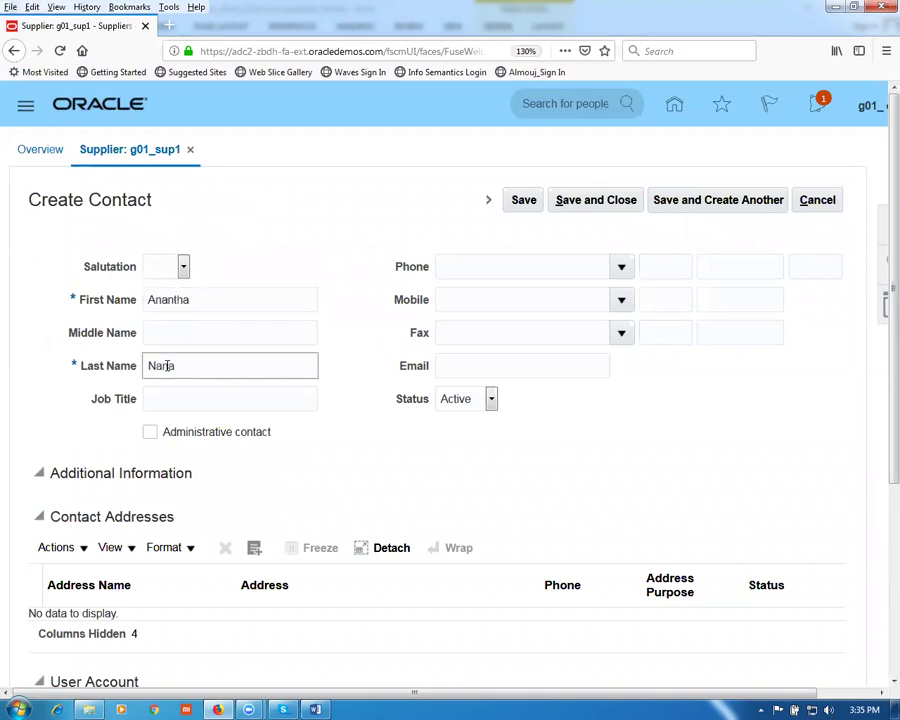
left_click(216, 400)
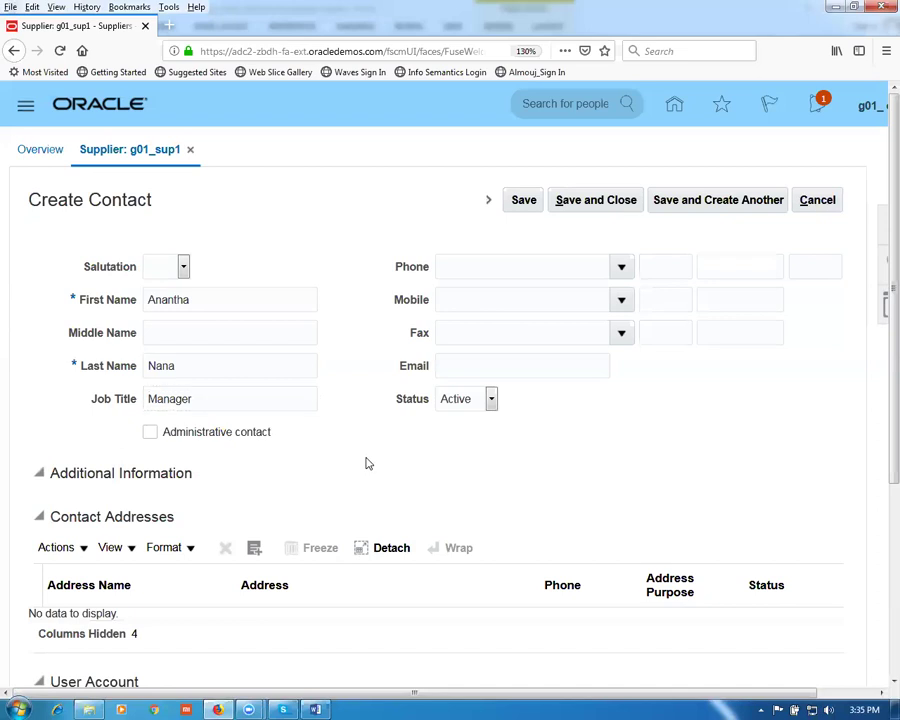
Step: Link address g01 addr 1 to the contact and save the new contact
scroll(321, 478, "down", 3)
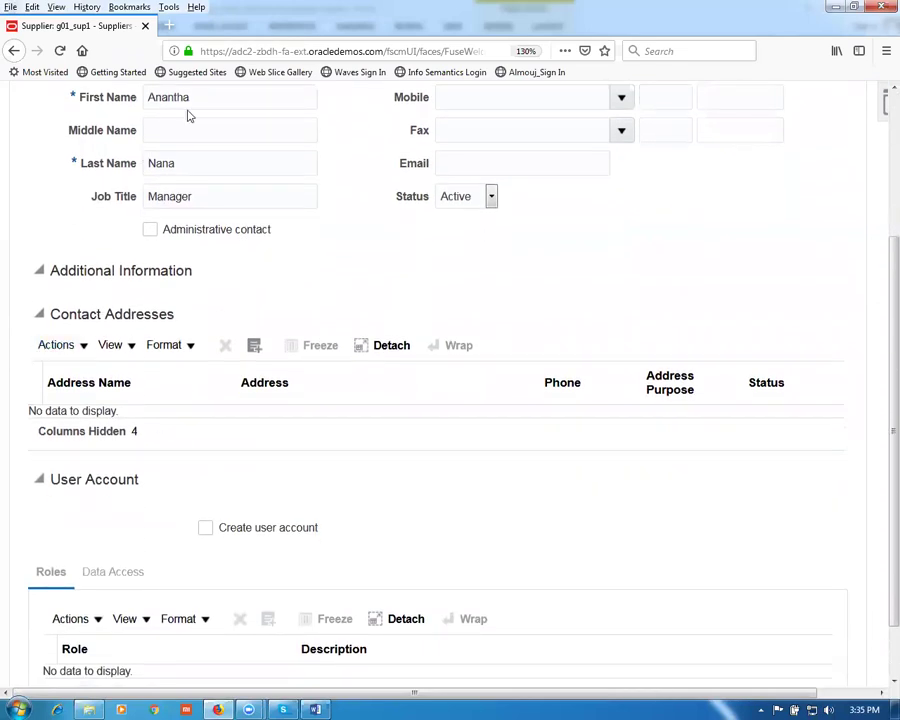
left_click(70, 345)
left_click(90, 404)
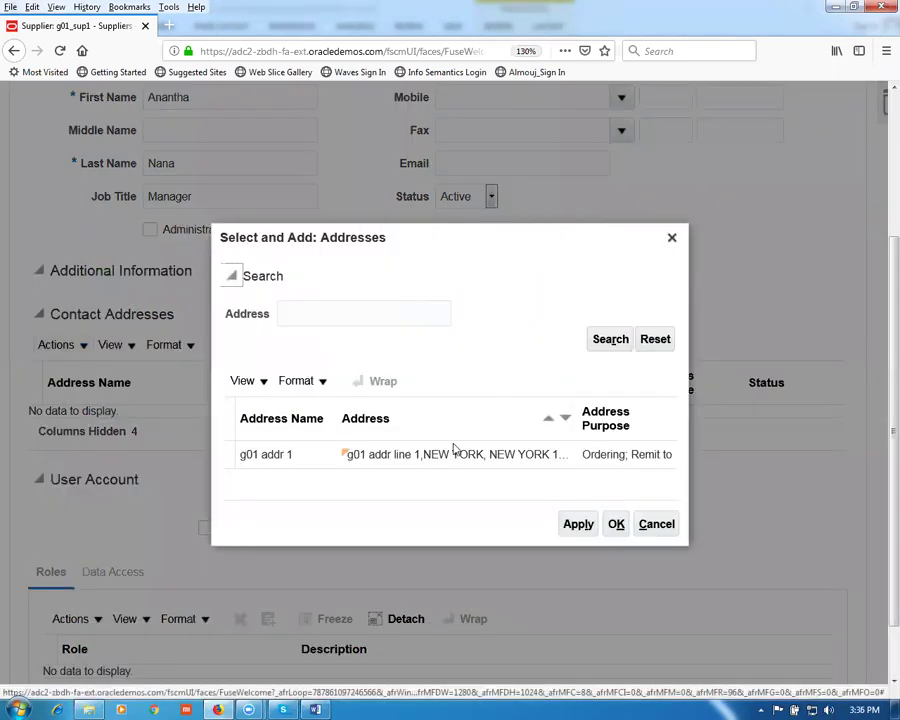
left_click(446, 456)
left_click(579, 525)
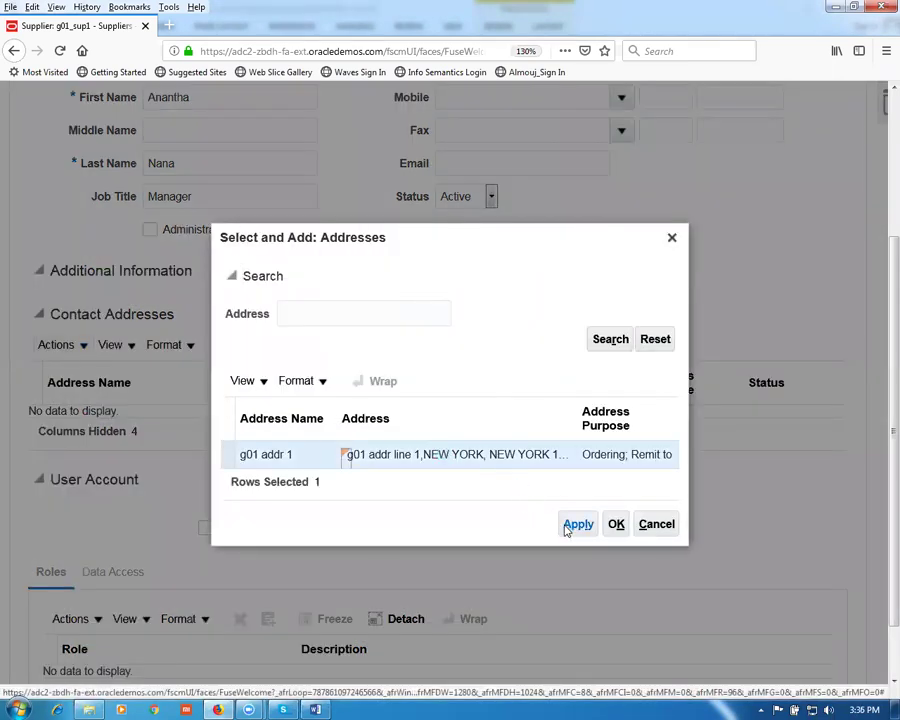
left_click(618, 533)
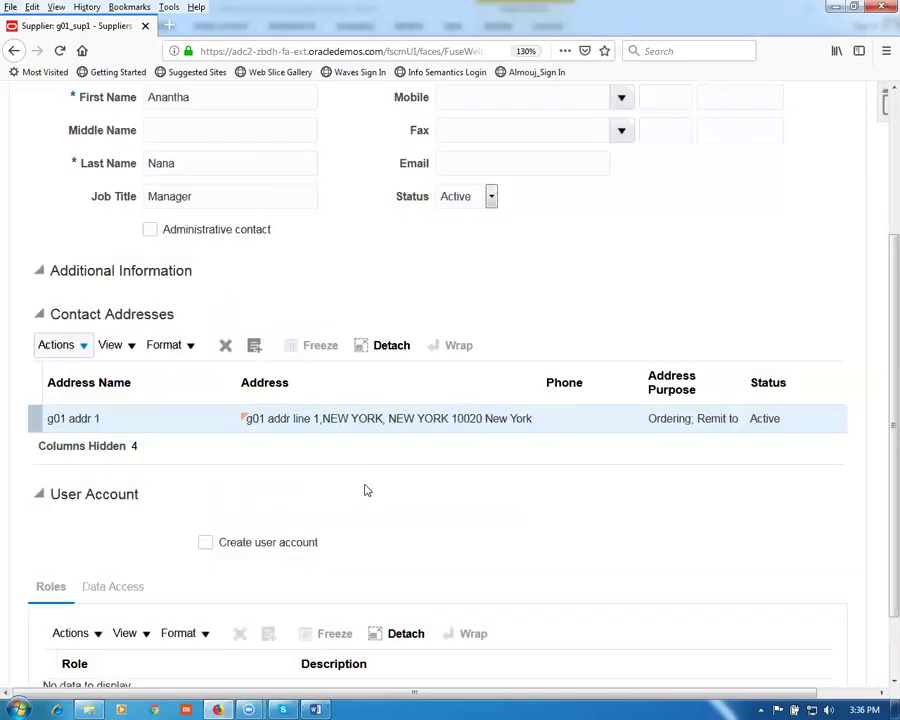
scroll(254, 294, "up", 4)
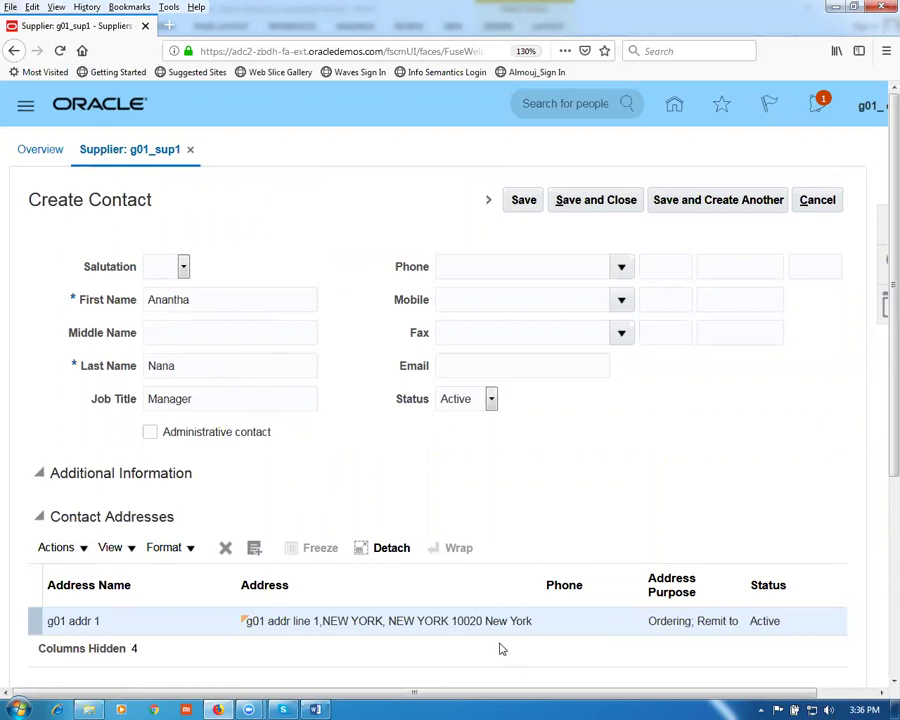
left_click(588, 200)
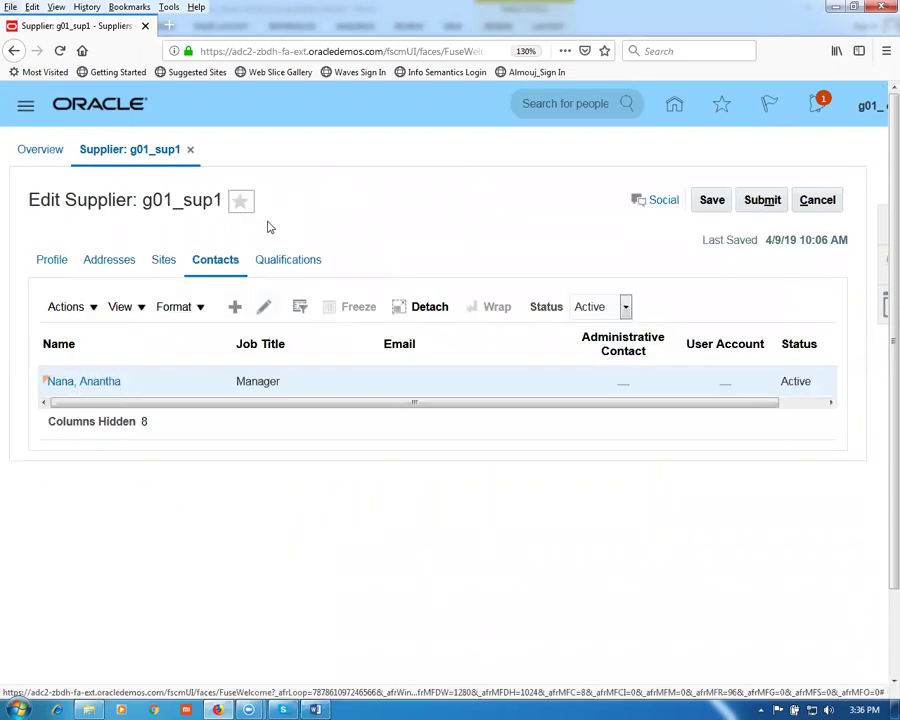
Step: Confirm the save, show the supplier's Sites, and duplicate the browser tab
left_click(501, 421)
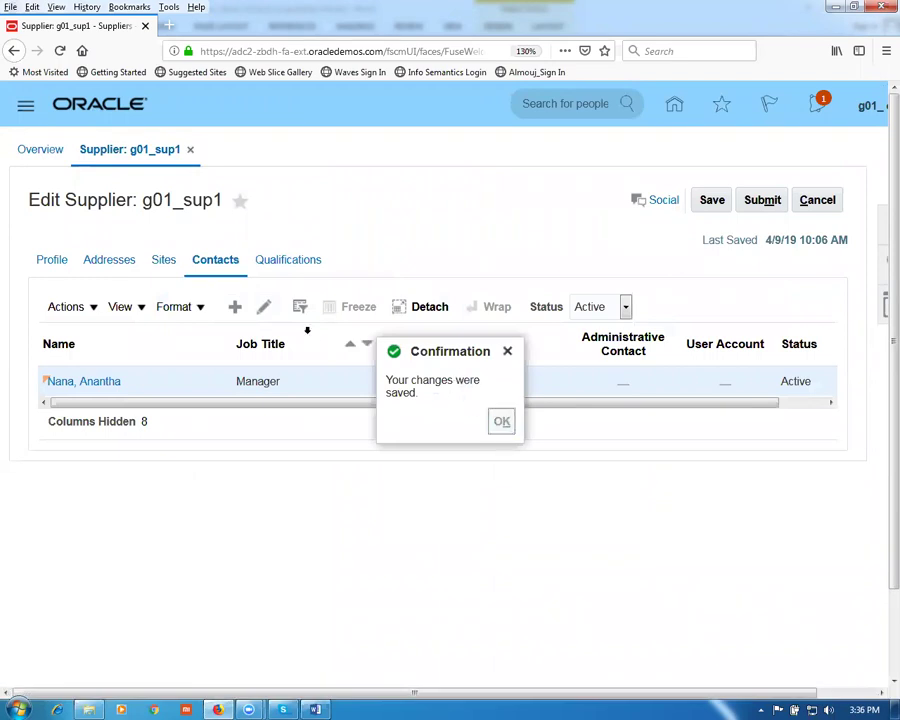
left_click(165, 260)
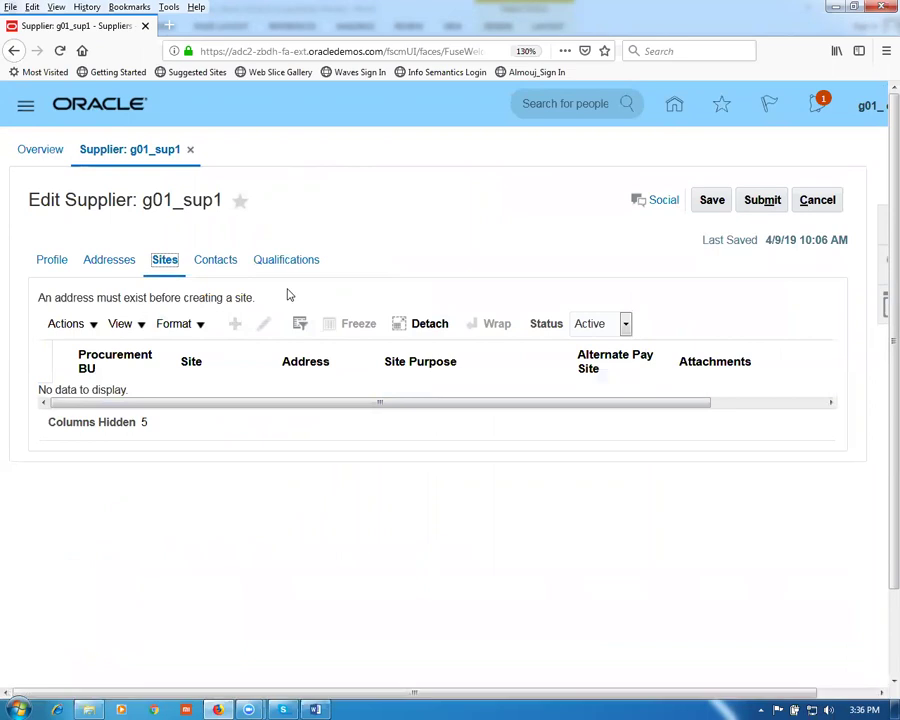
right_click(107, 29)
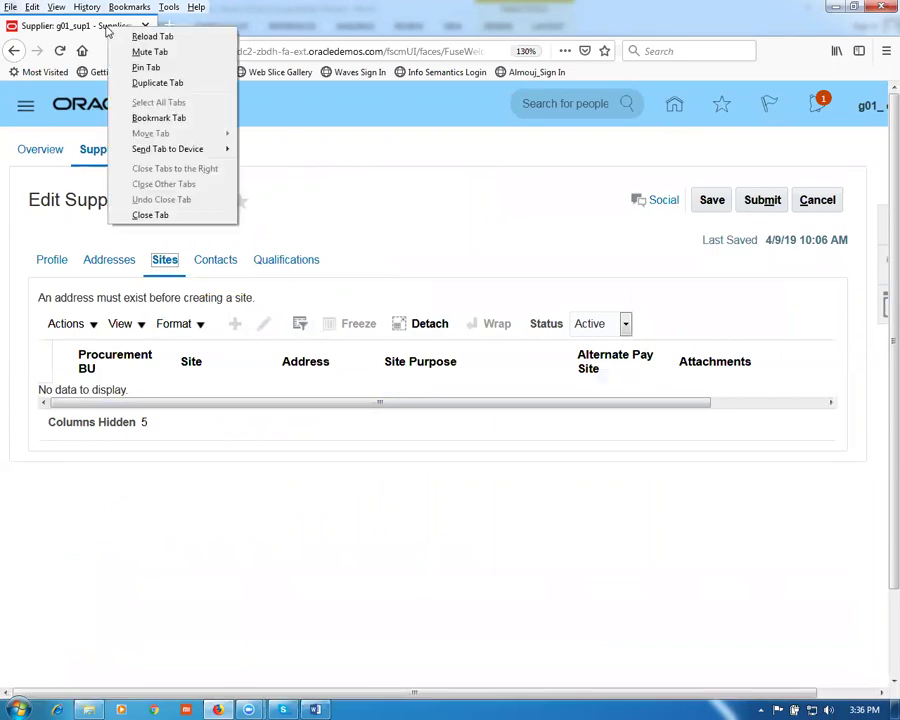
left_click(140, 85)
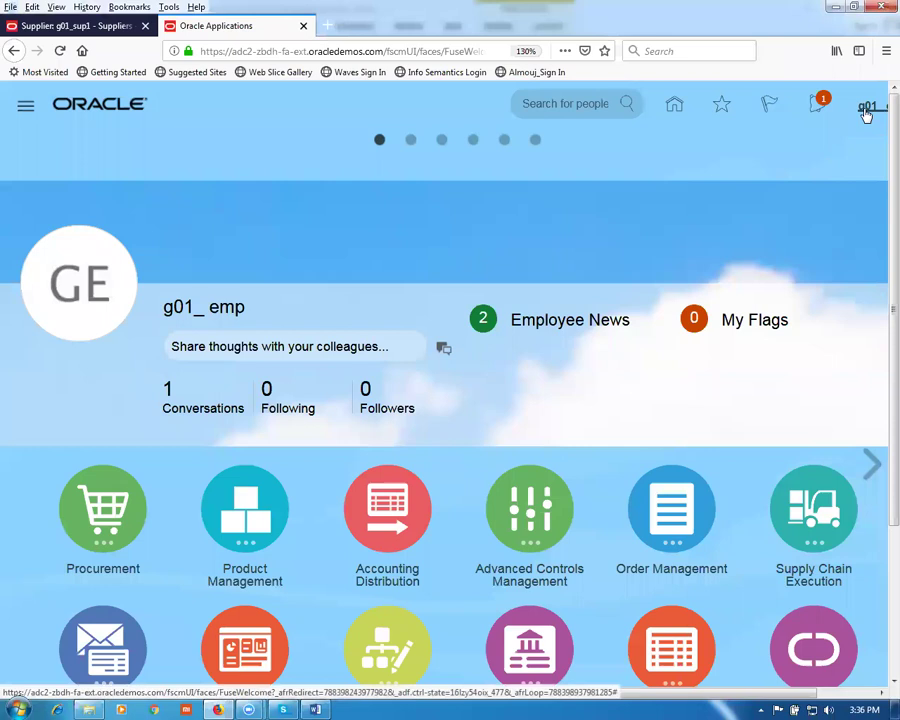
left_click(866, 112)
Step: Go to Setup and Maintenance and open the task search page
left_click(595, 405)
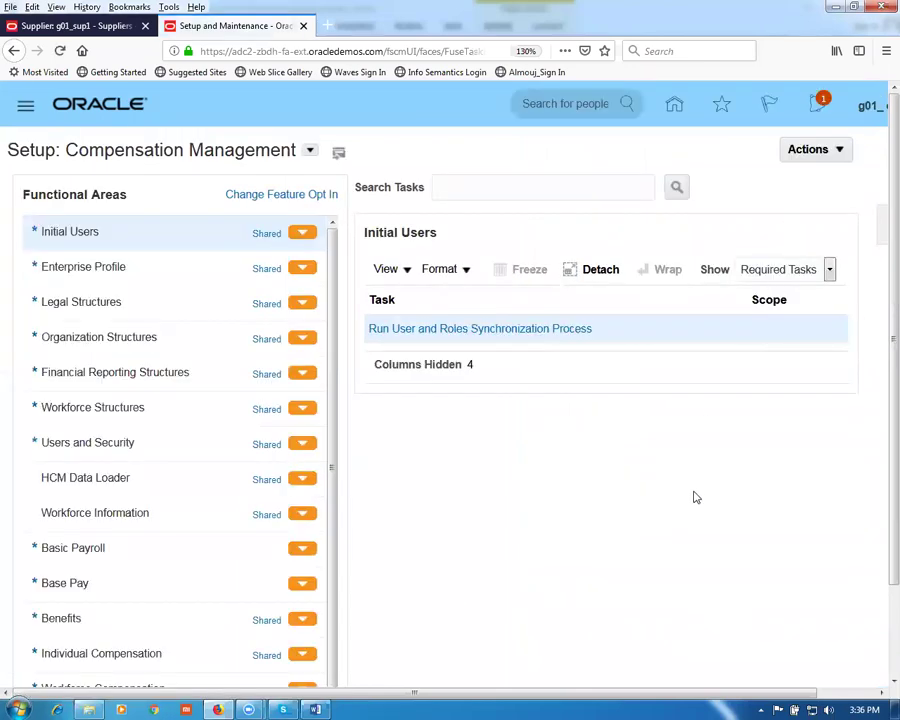
left_click_drag(683, 693, 834, 635)
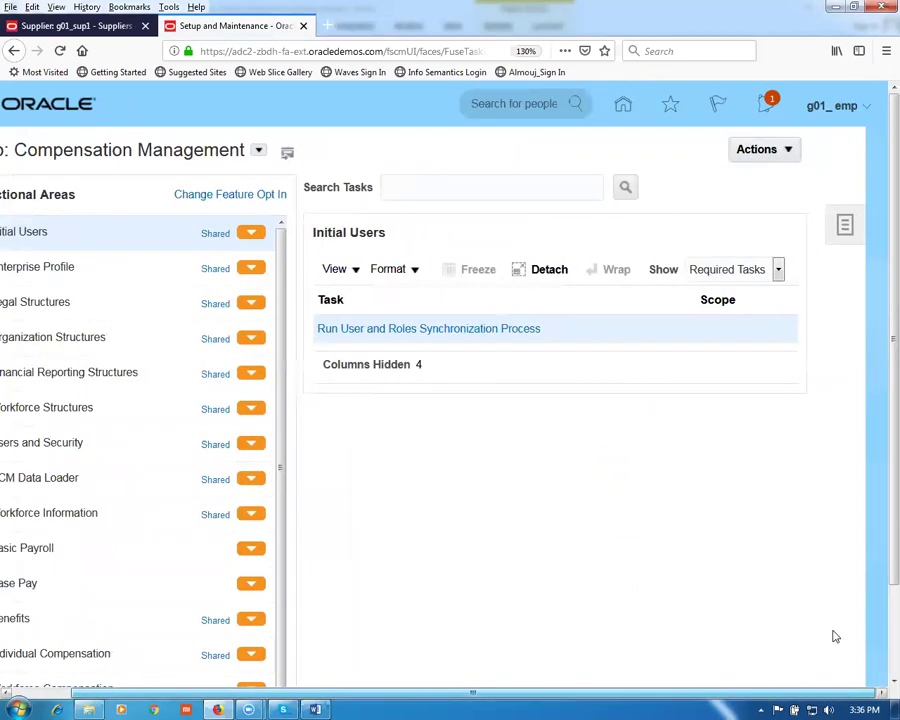
left_click(843, 228)
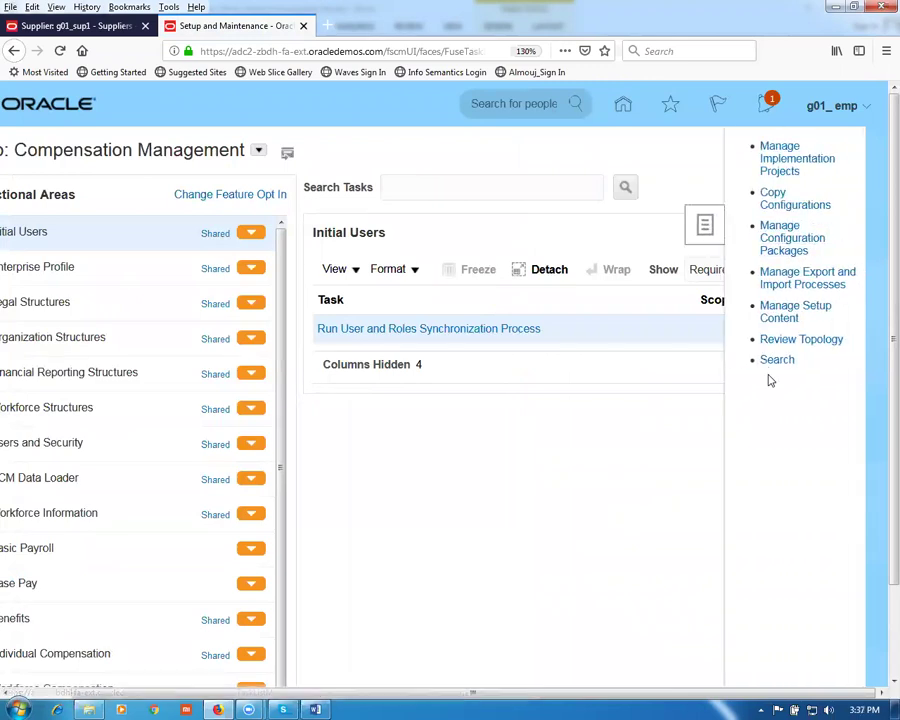
left_click(772, 364)
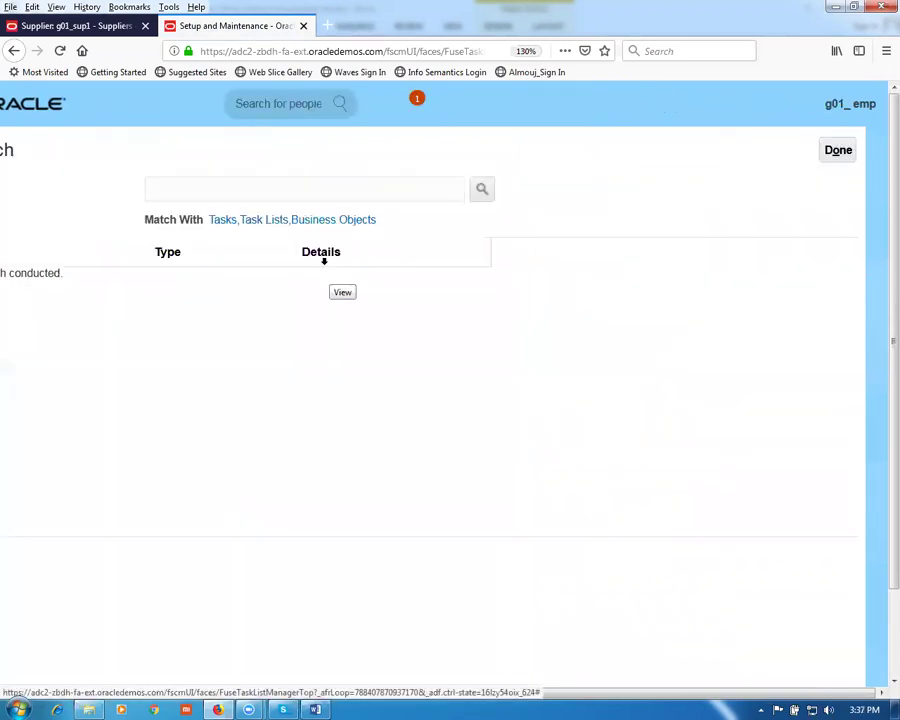
Step: Search tasks for man%proc%agen% and create a new agent in Manage Procurement Agents
left_click(294, 188)
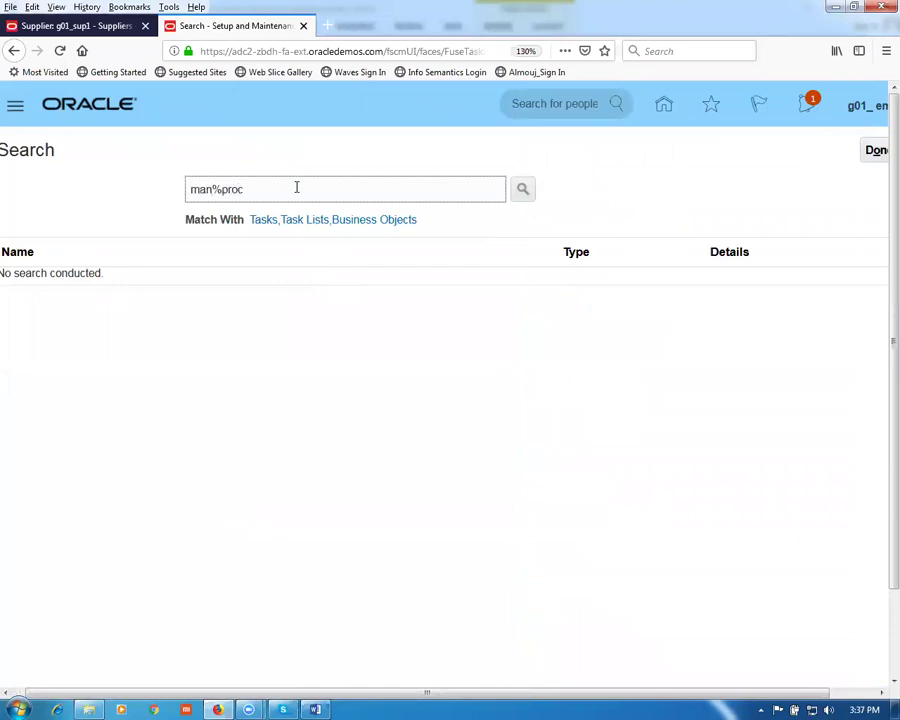
type("man%proc%agen%")
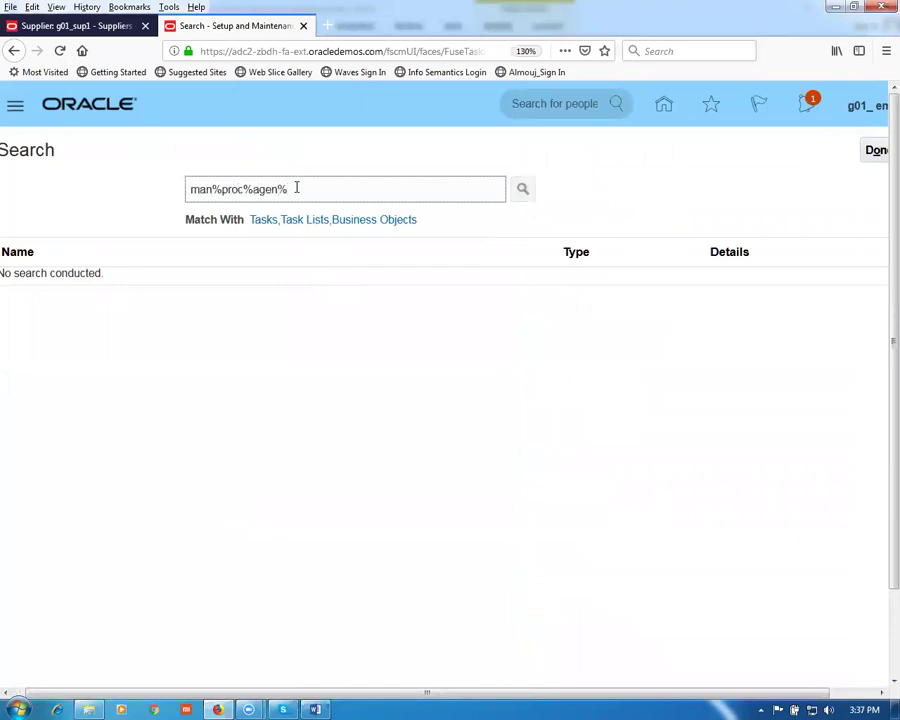
key("Return")
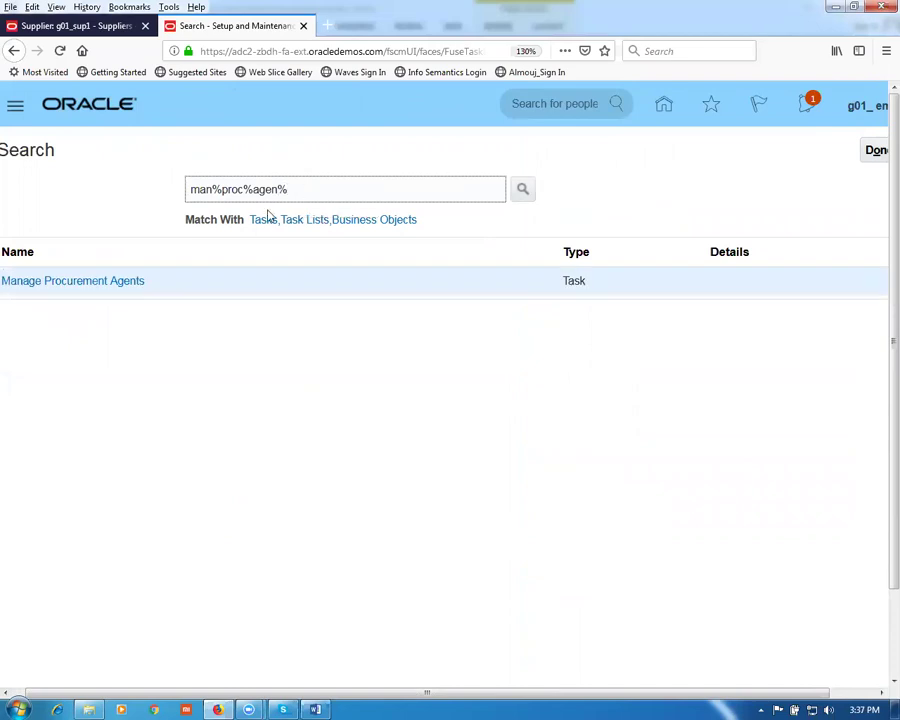
left_click(94, 283)
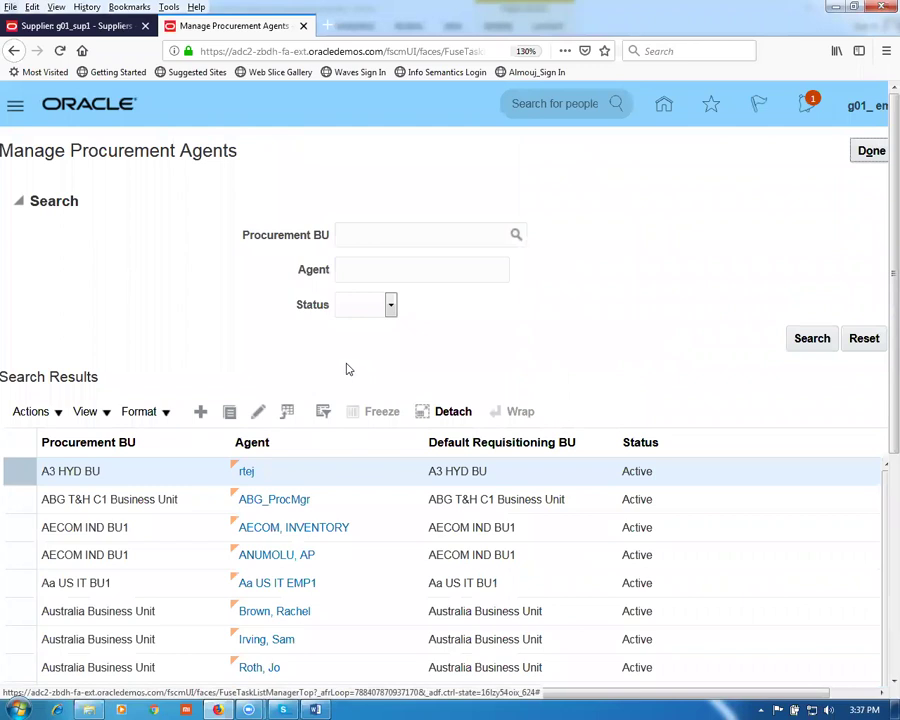
left_click(202, 418)
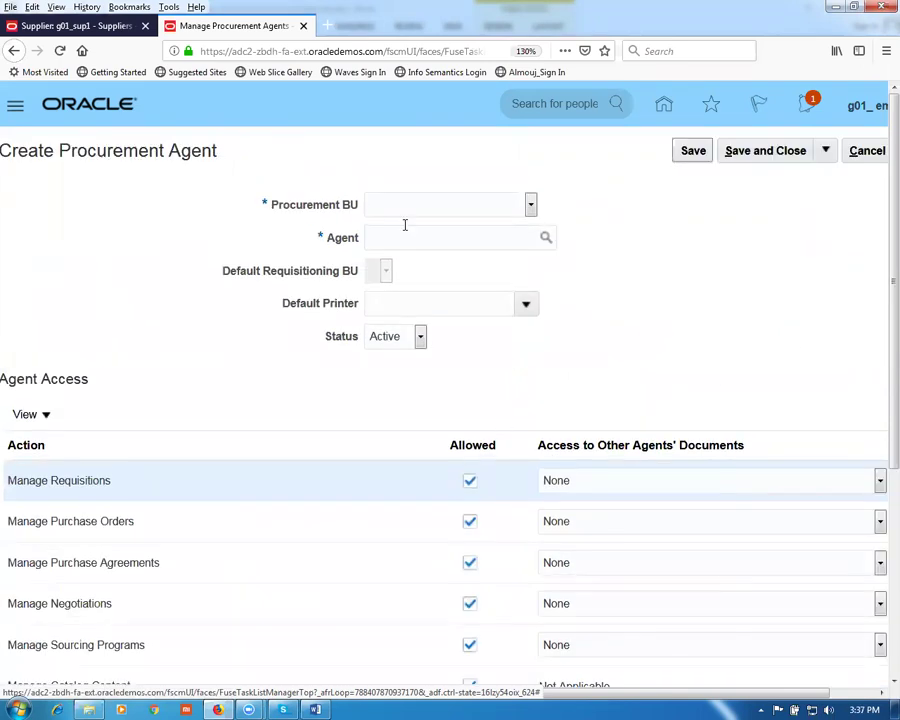
left_click(402, 208)
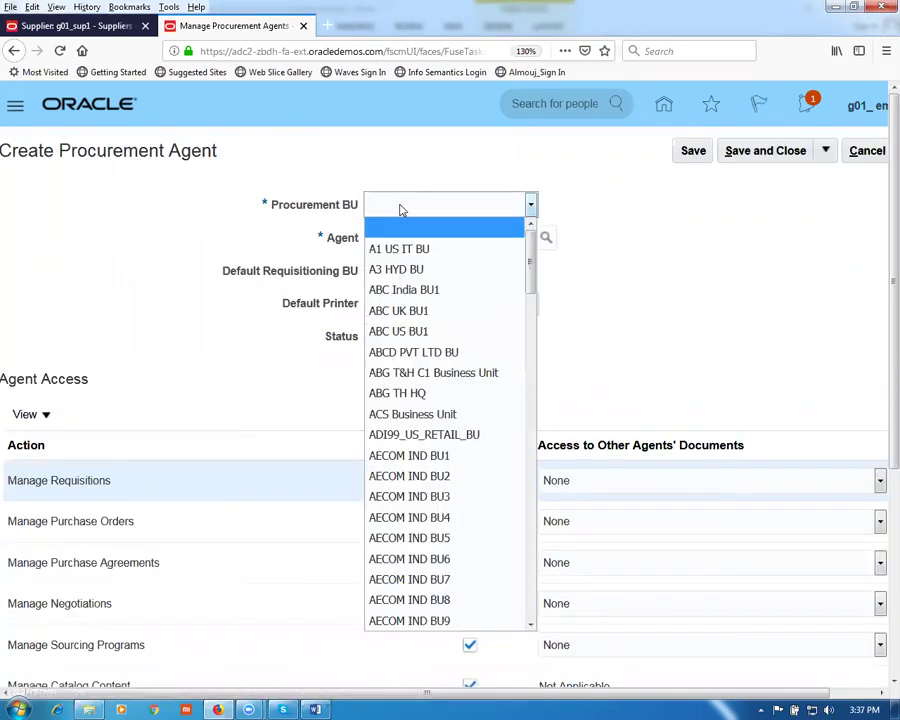
Step: Set Procurement BU and Default Requisitioning BU to g01 business unit and pick the g01 employee as agent
key("g")
key("g")
key("g")
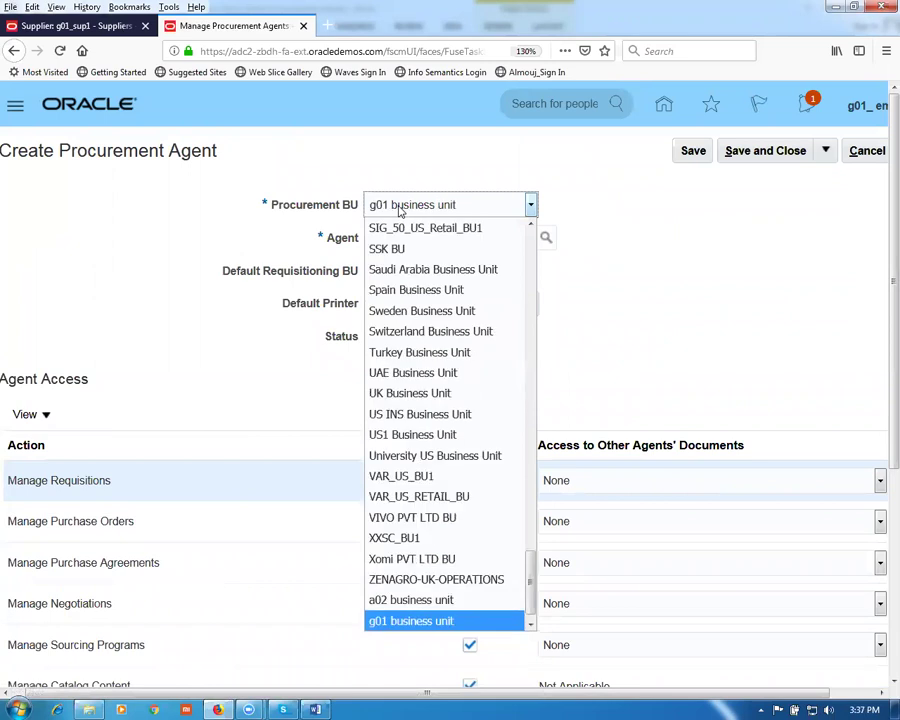
key("Up")
key("Down")
key("Return")
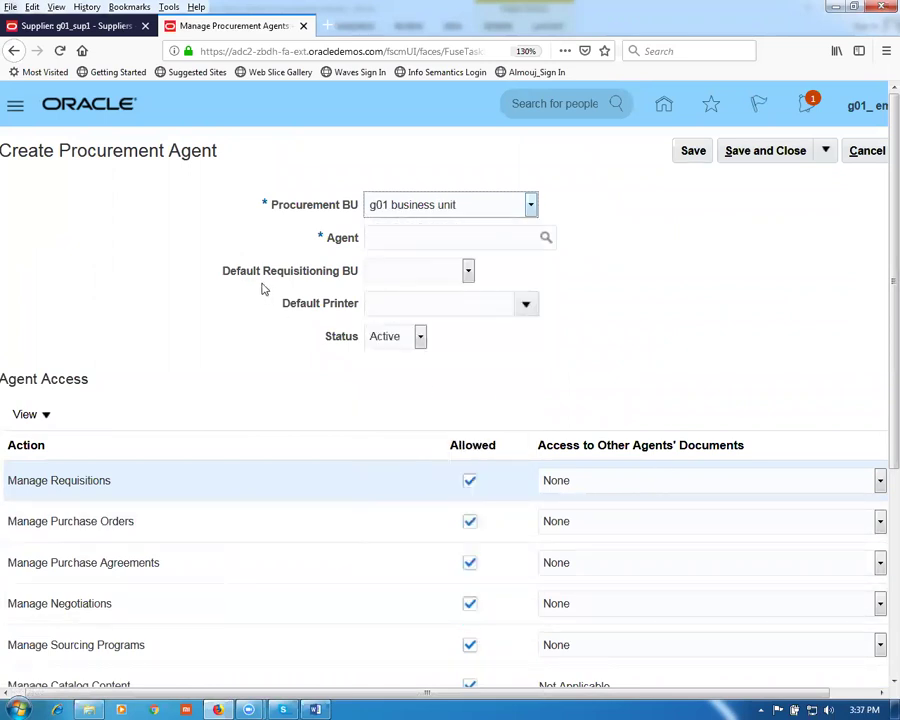
left_click(468, 272)
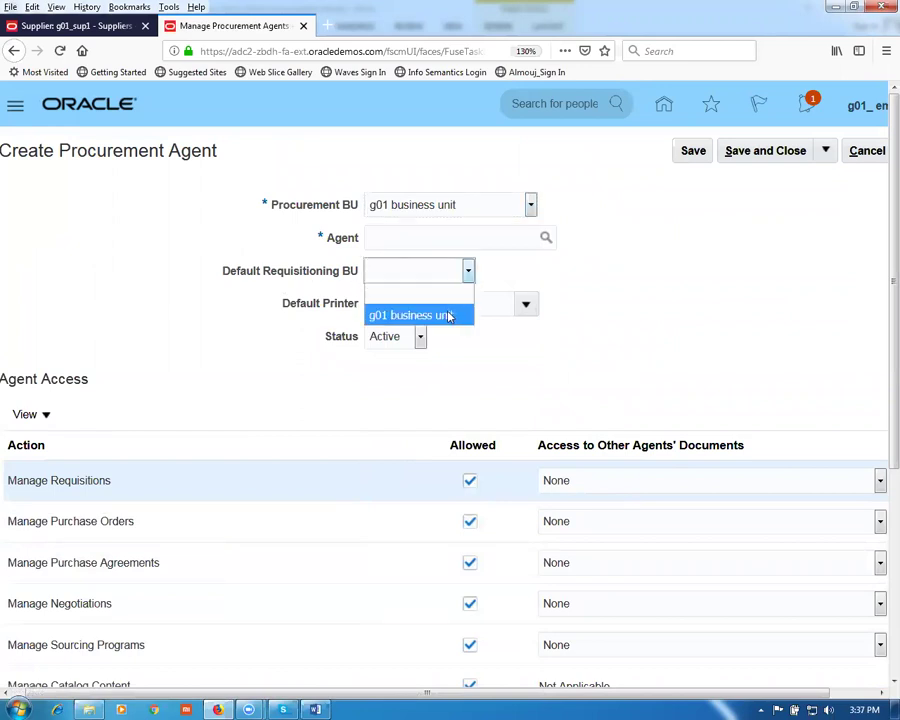
left_click(448, 312)
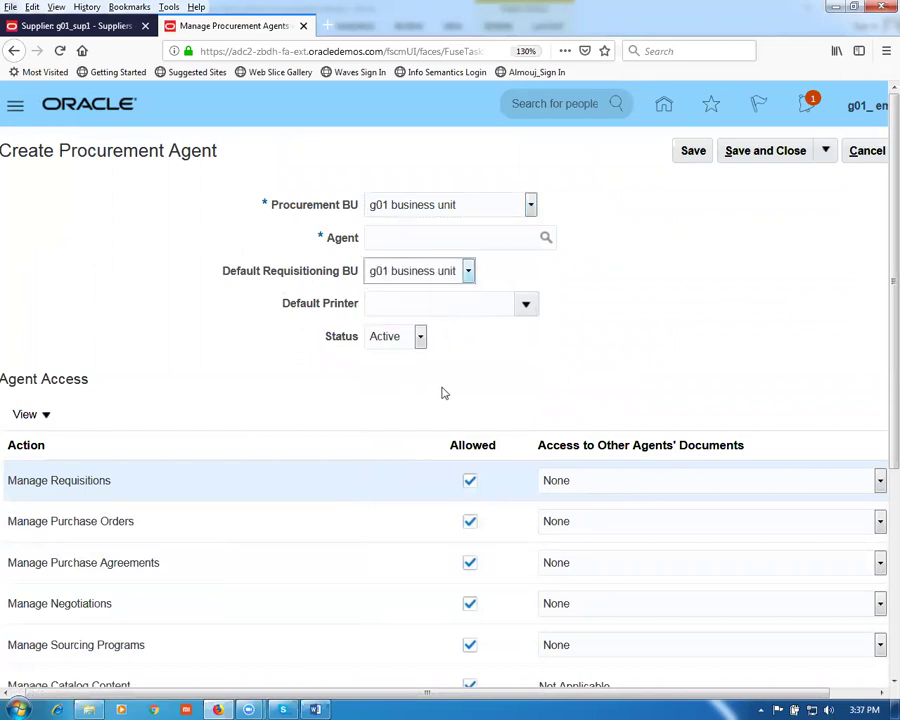
left_click(401, 238)
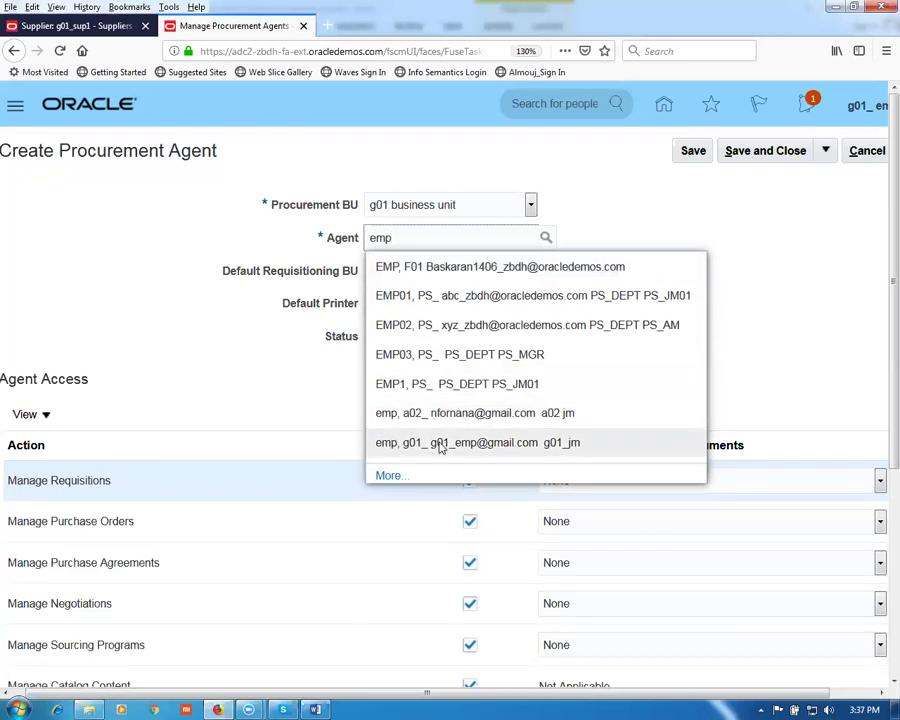
left_click(440, 447)
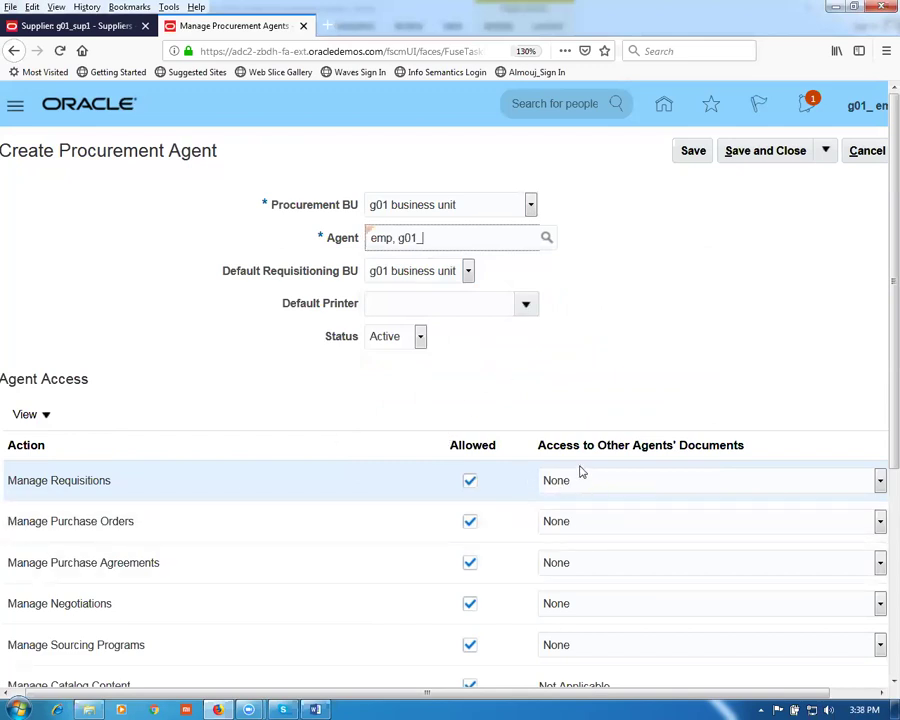
Step: Give Full access for Requisitions, Purchase Orders, Agreements, Negotiations, Sourcing Programs and Supplier Qualifications
left_click(628, 484)
left_click(579, 546)
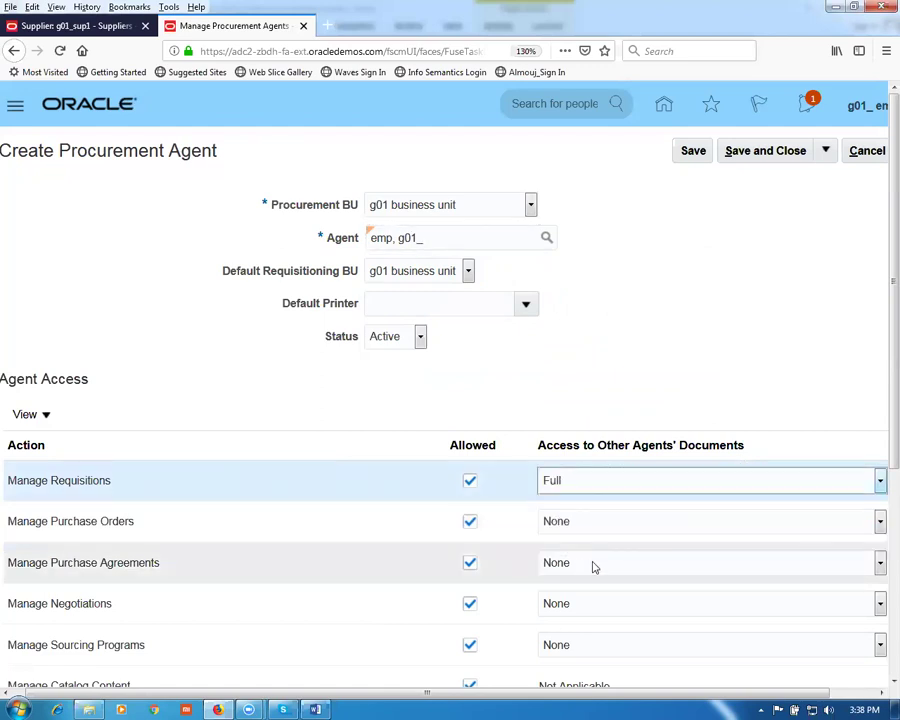
left_click(587, 526)
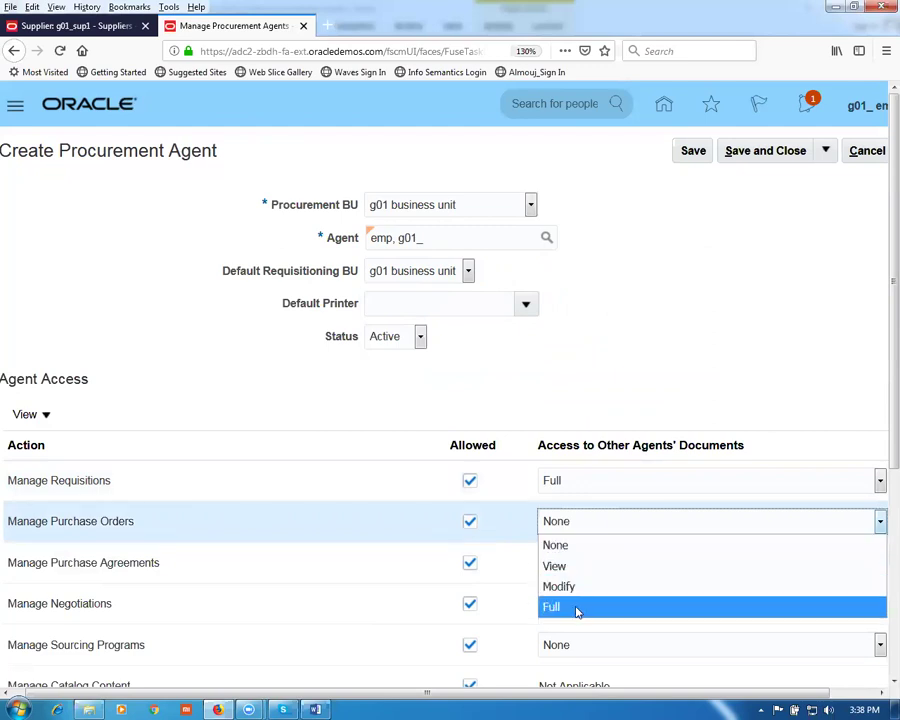
left_click(577, 606)
left_click(601, 566)
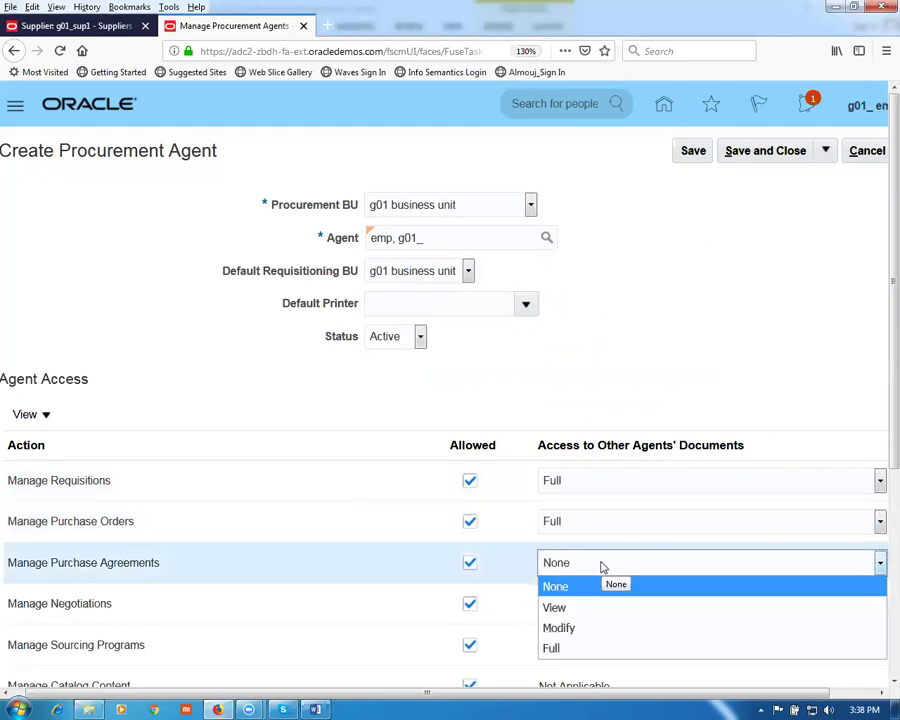
left_click(572, 646)
left_click(582, 609)
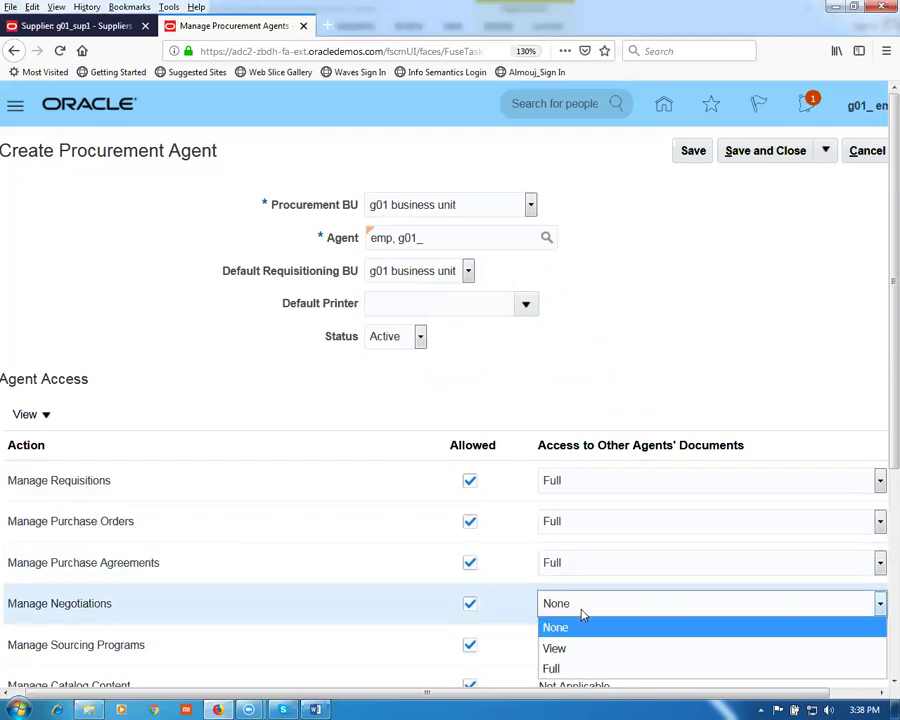
left_click(577, 668)
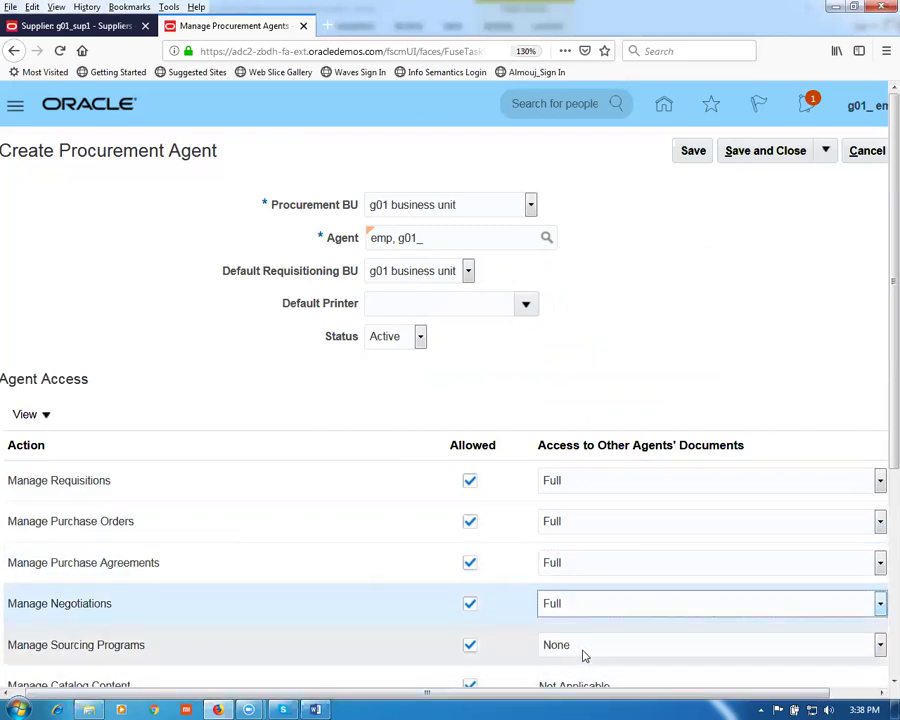
left_click(580, 648)
left_click(571, 624)
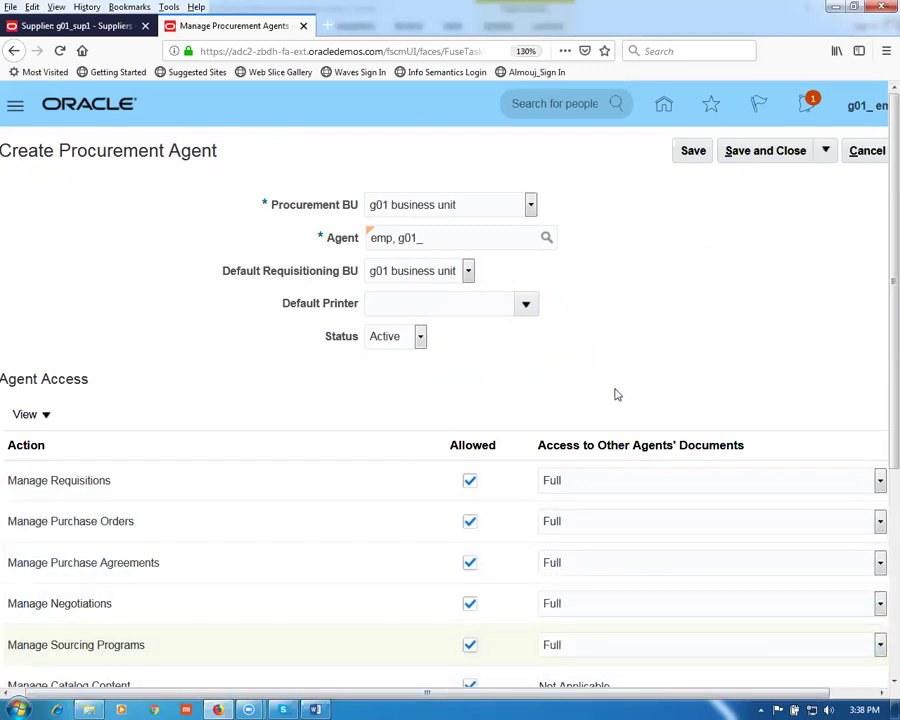
scroll(612, 394, "down", 3)
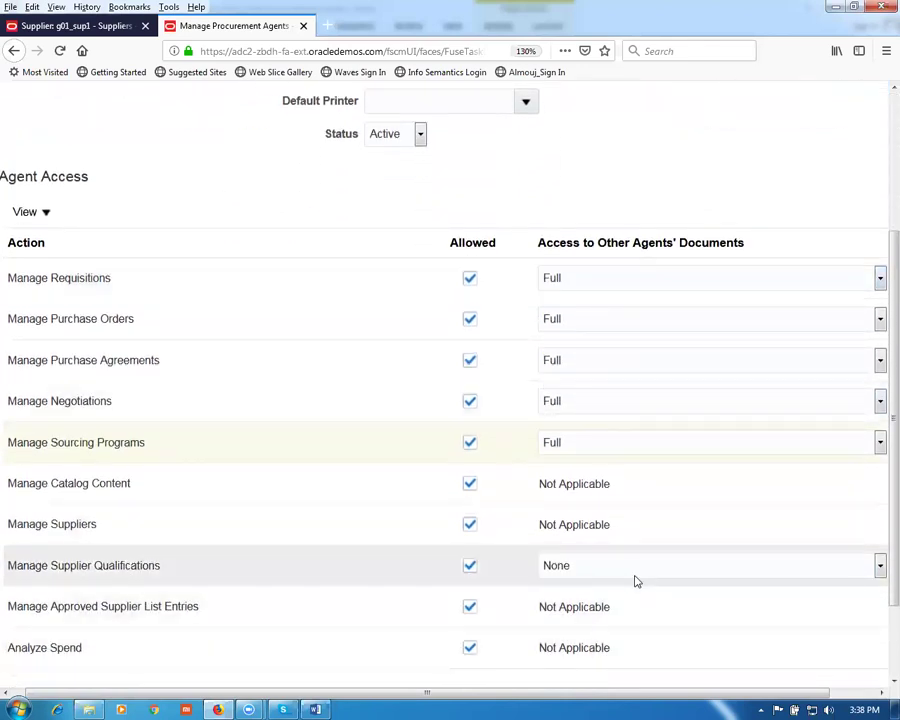
left_click(629, 572)
left_click(586, 632)
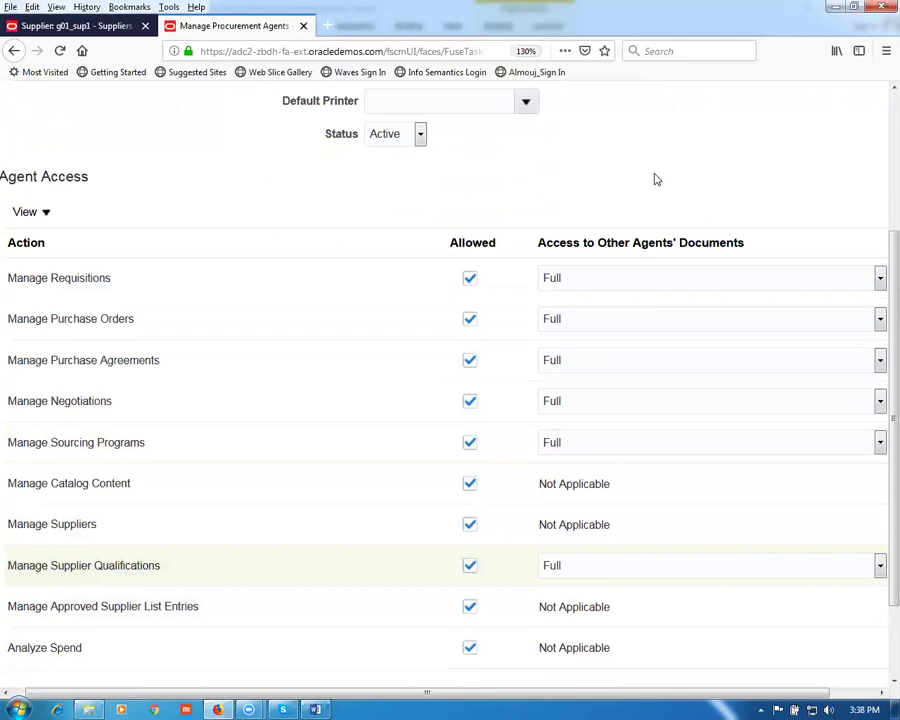
scroll(656, 179, "up", 3)
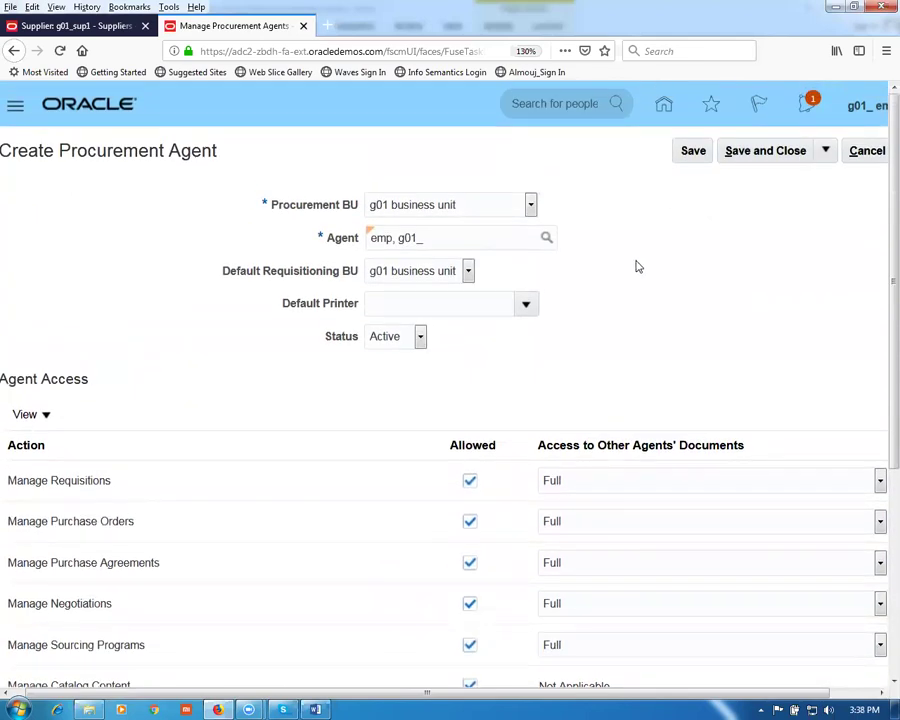
Step: Save and close the new procurement agent, confirm, and return to the g01_sup1 supplier page
left_click(770, 156)
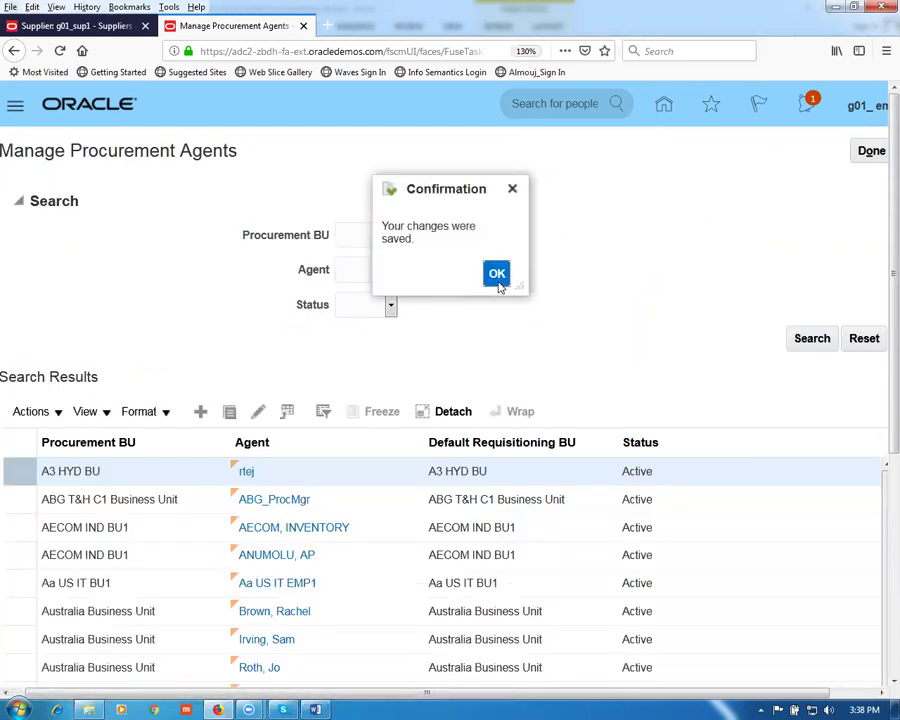
left_click(497, 280)
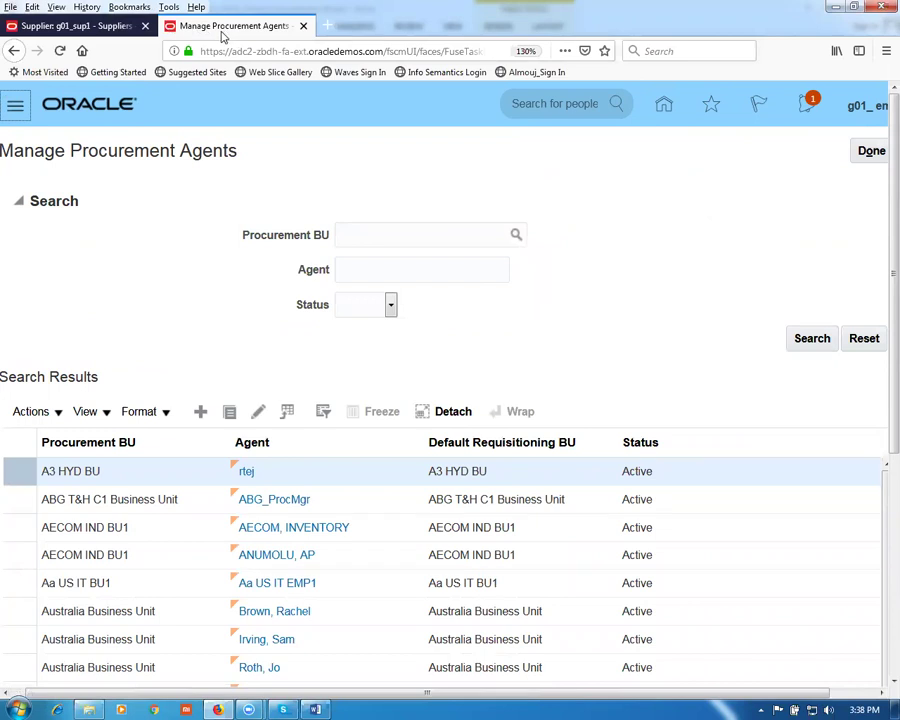
left_click(53, 20)
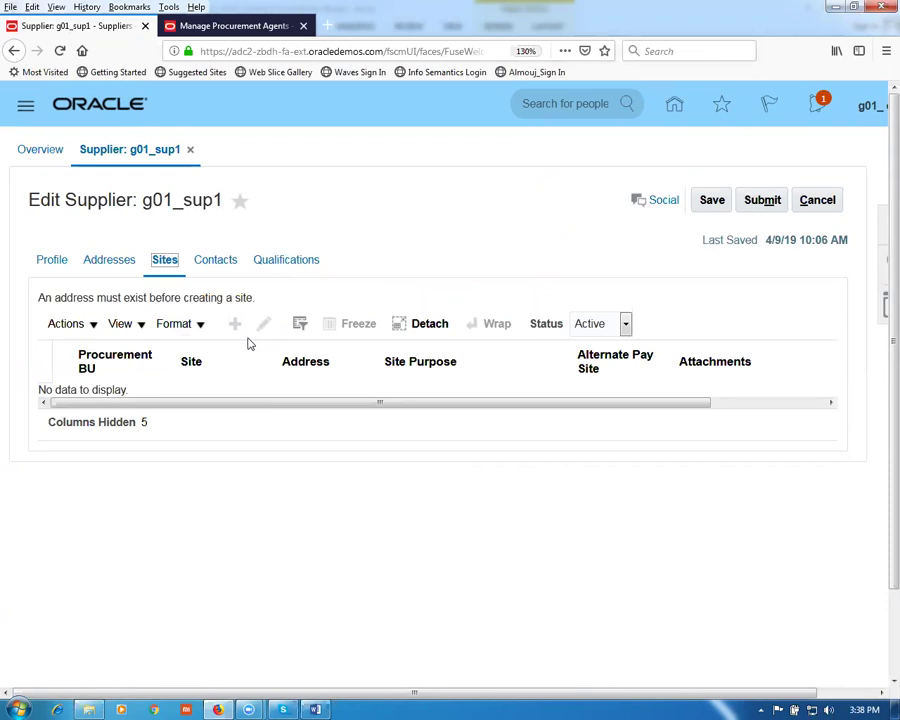
Step: Cancel edits to g01_sup1 and click Done to leave the supplier
left_click(815, 200)
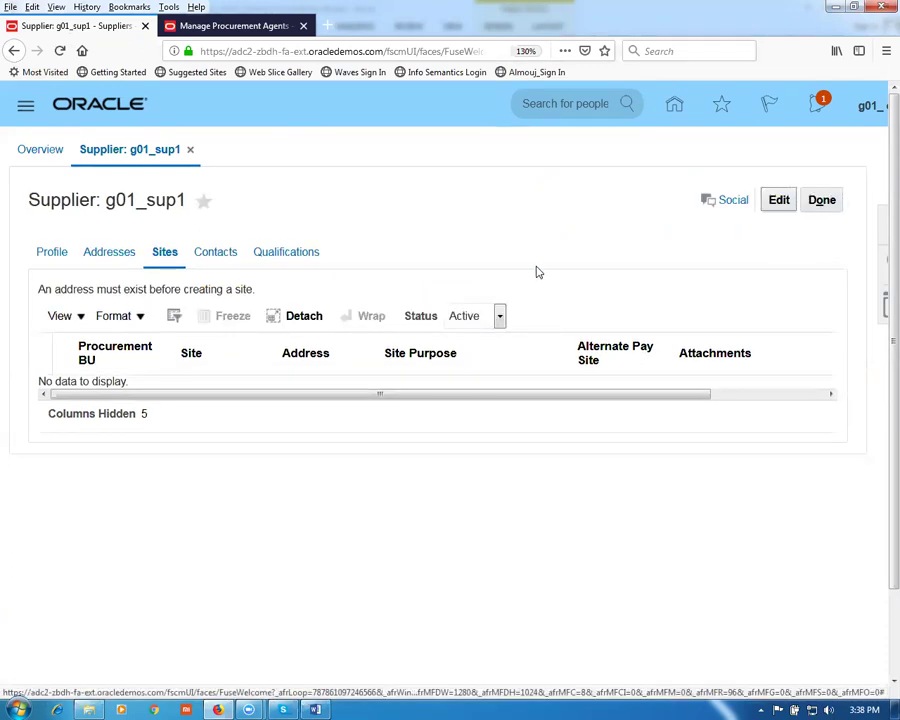
left_click(822, 200)
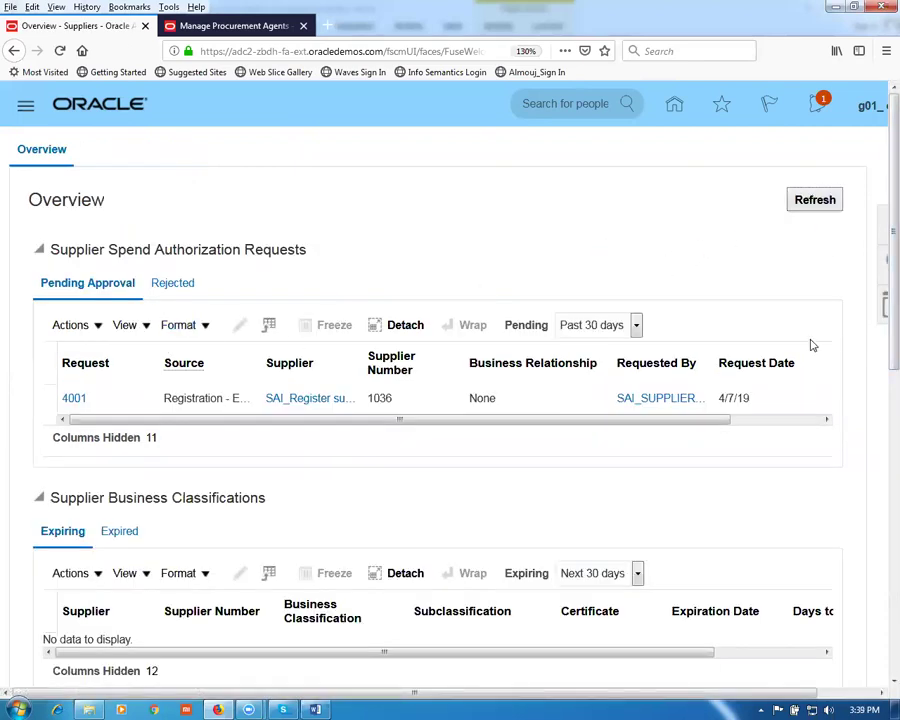
Step: Return home, open the Procurement > Suppliers work area, and zoom the browser out
left_click_drag(556, 652, 775, 657)
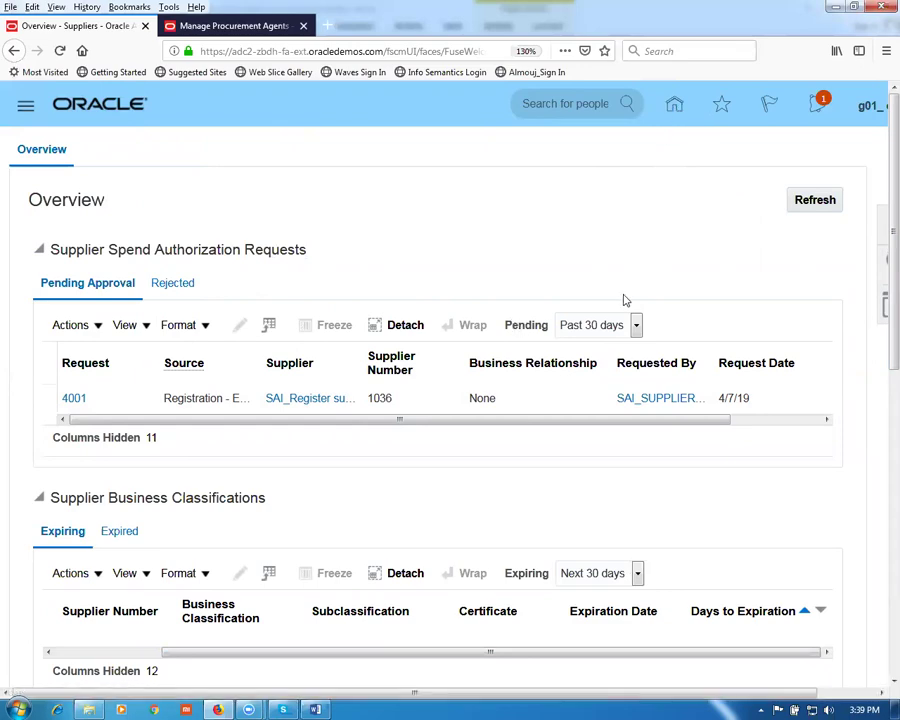
scroll(632, 295, "down", 5)
scroll(636, 286, "up", 5)
left_click(672, 110)
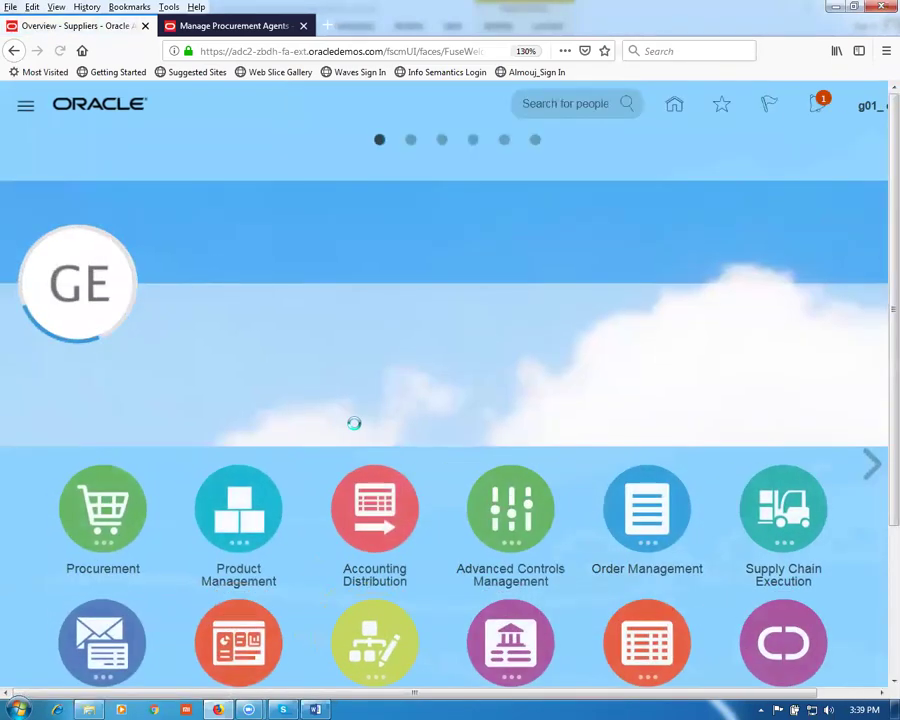
left_click(104, 512)
scroll(250, 530, "down", 2)
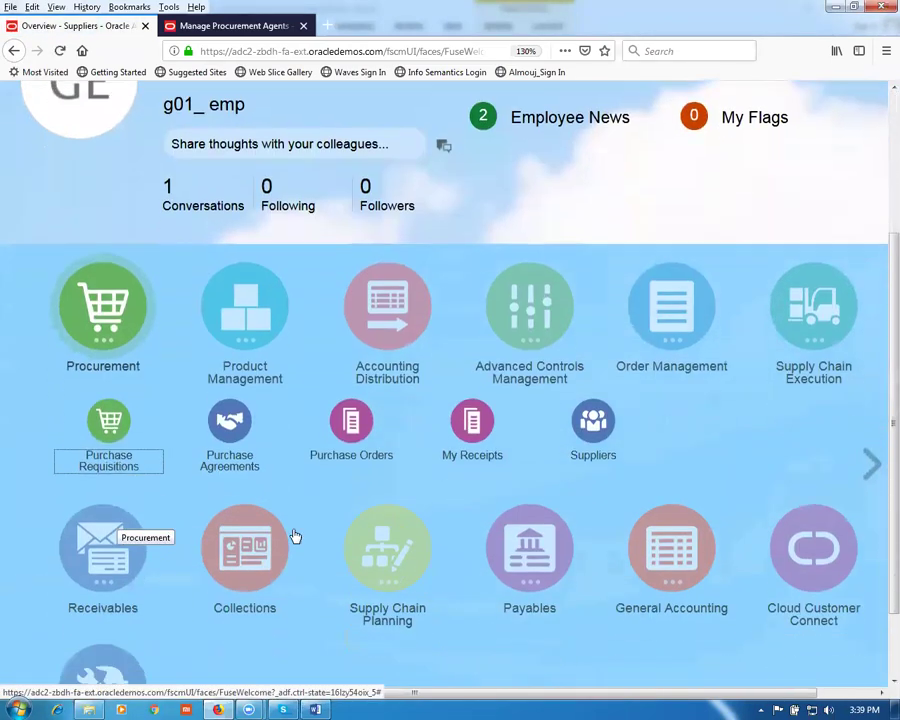
left_click(596, 446)
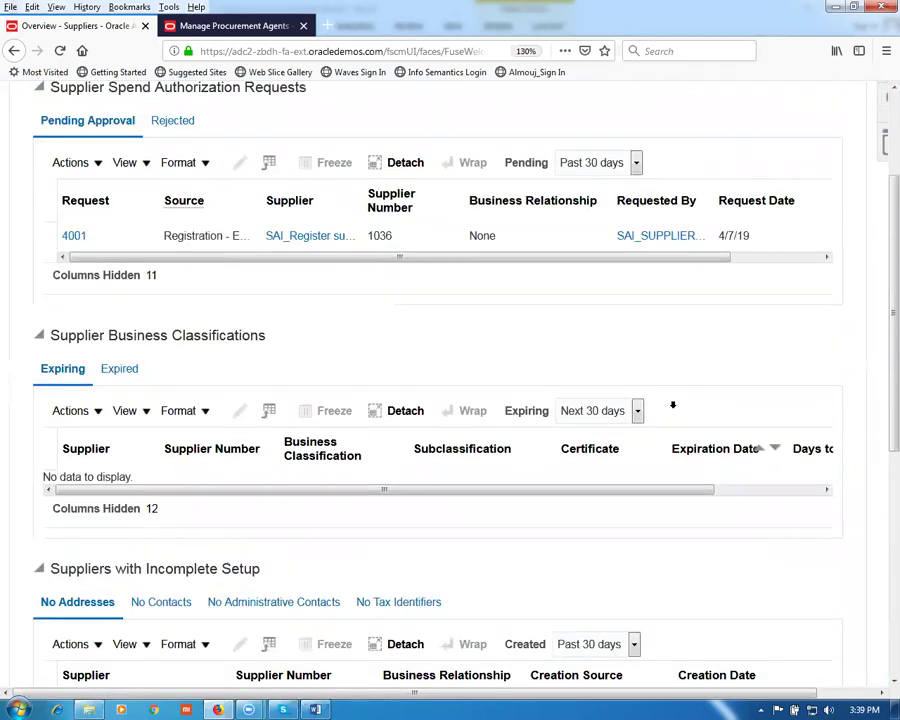
scroll(675, 410, "up", 2)
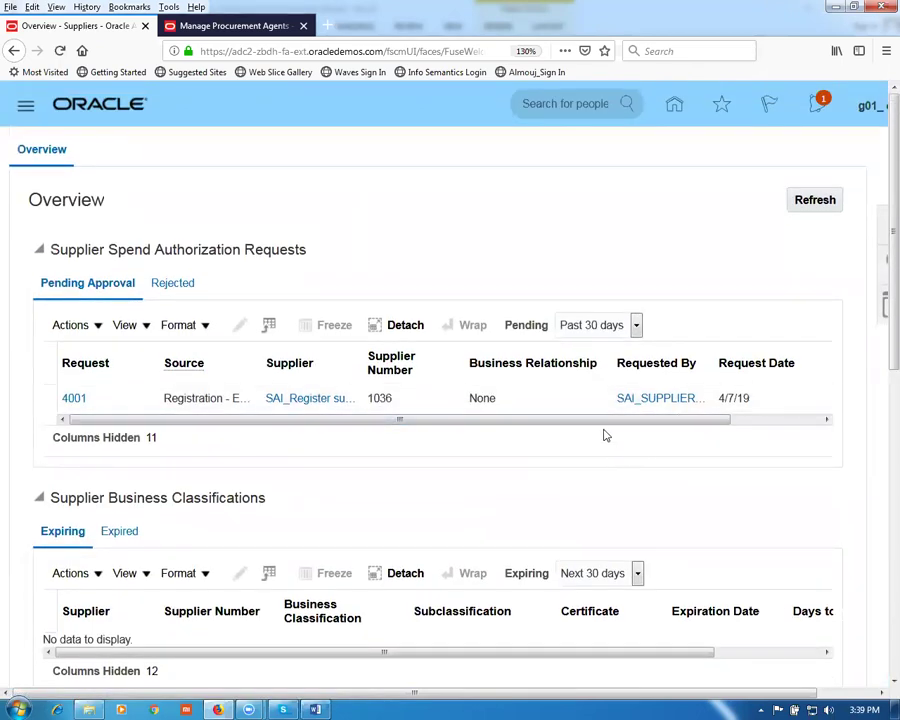
key("ctrl+minus")
key("ctrl+minus")
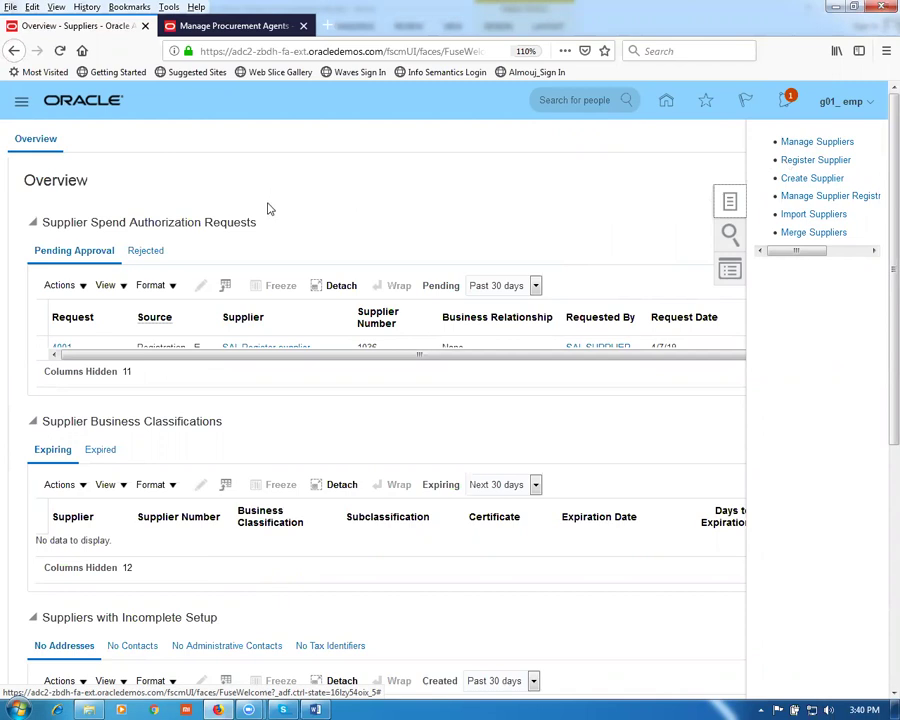
Step: Search suppliers for g01, edit g01_sup1, and start a new site from its Sites tab
left_click(808, 144)
left_click(253, 268)
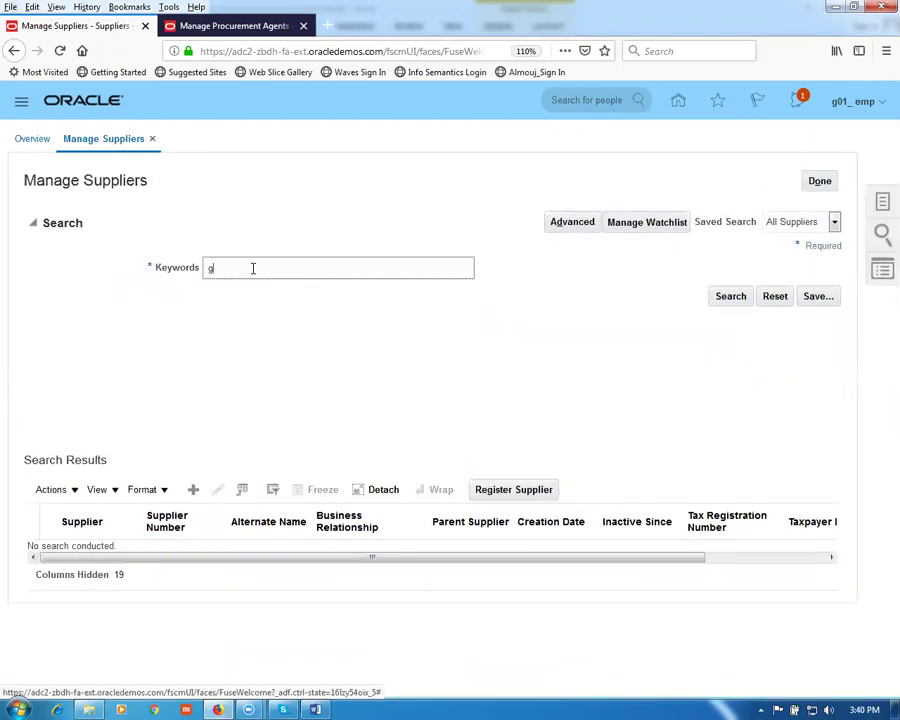
left_click(716, 298)
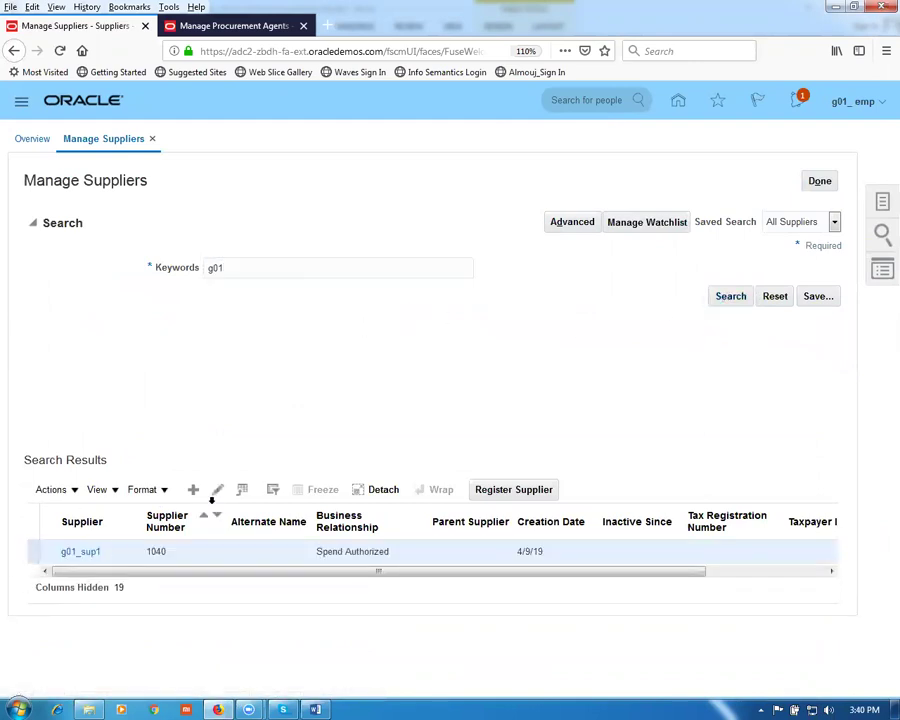
left_click(218, 490)
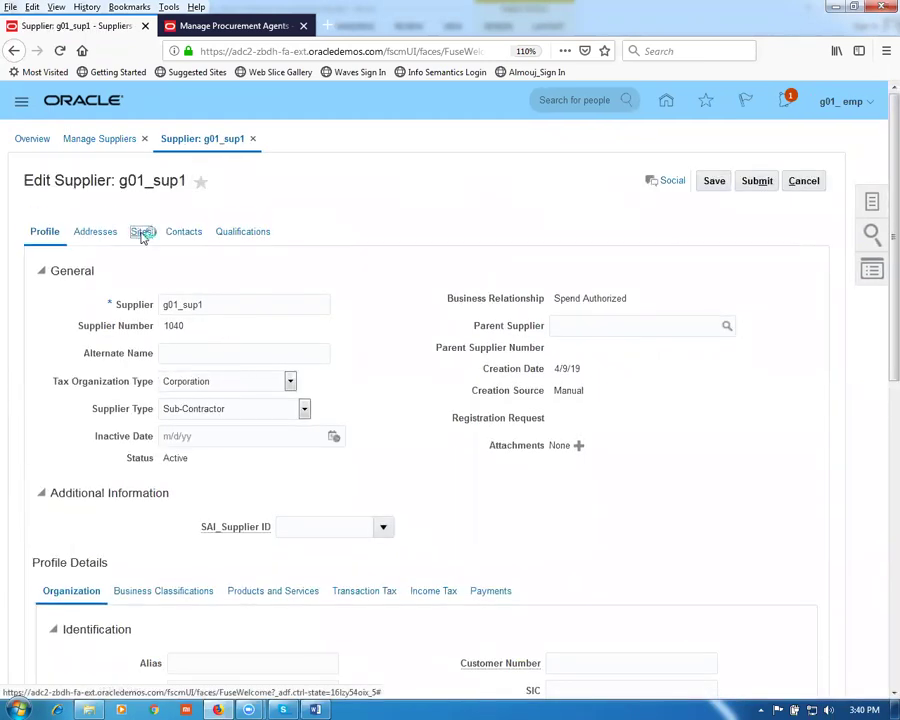
left_click(142, 232)
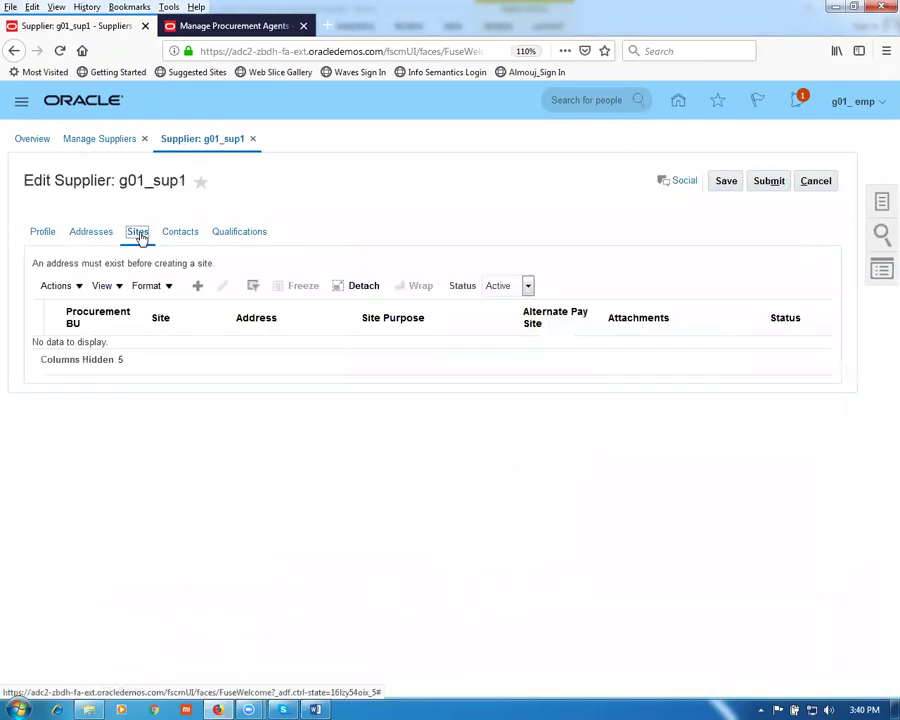
left_click(197, 288)
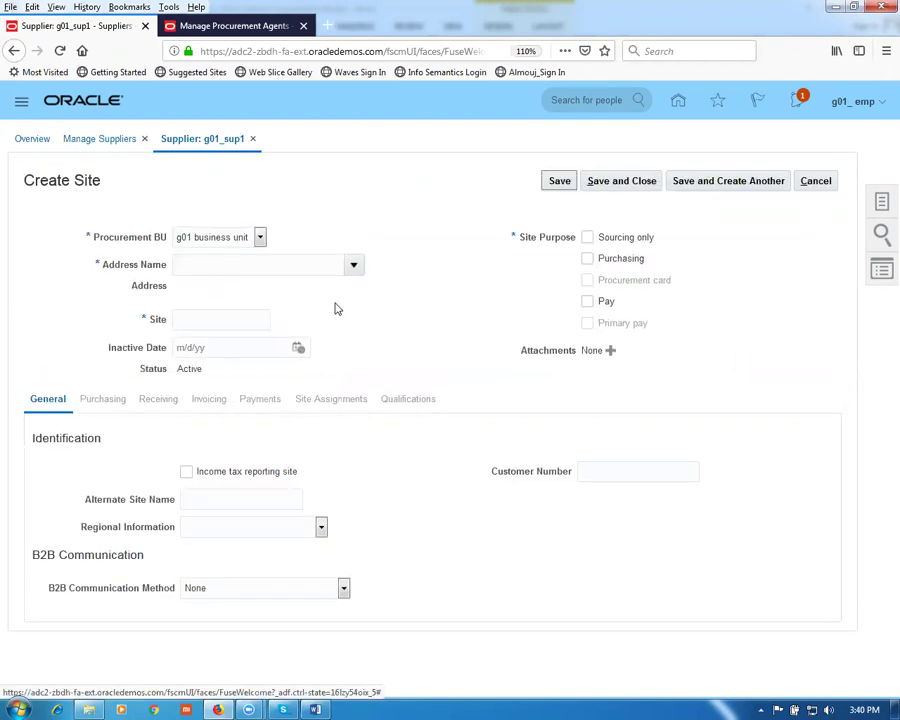
Step: Create supplier site 'Site 1' at address g01 addr 1 and save it
left_click(355, 266)
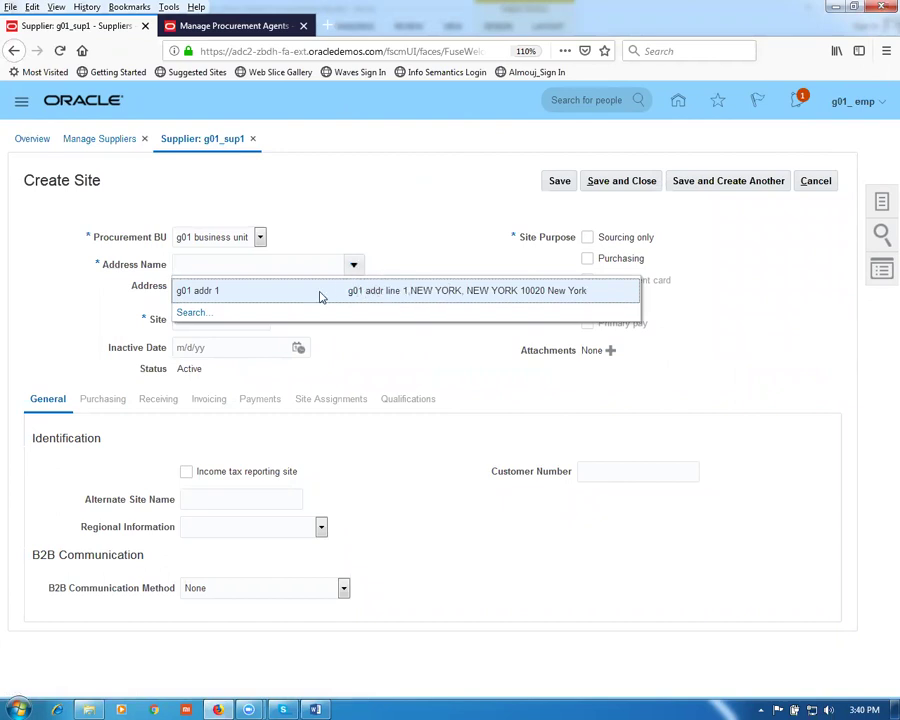
left_click(320, 296)
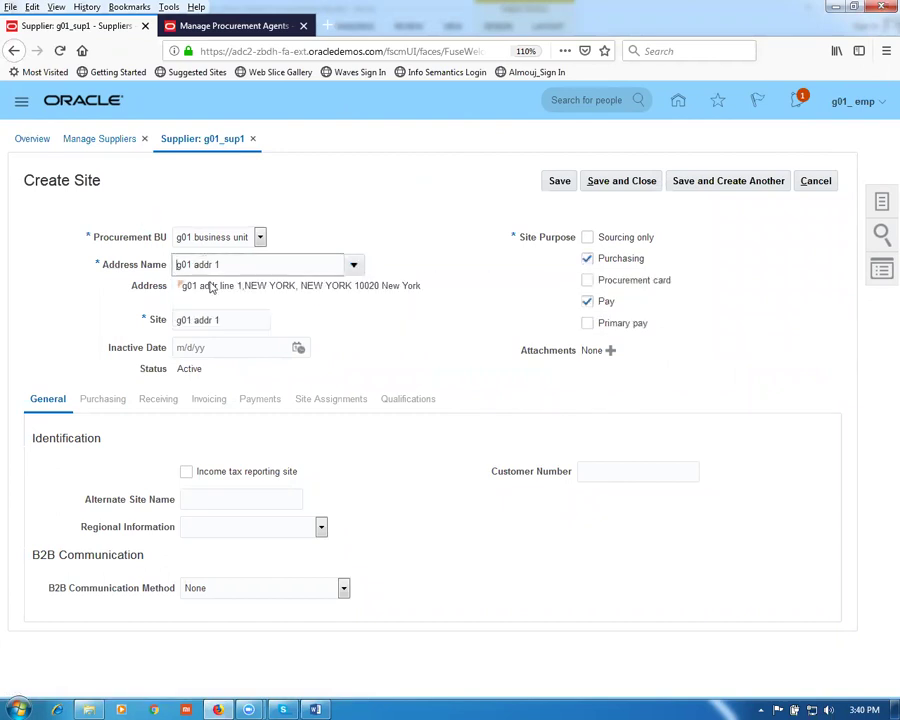
left_click_drag(234, 321, 116, 315)
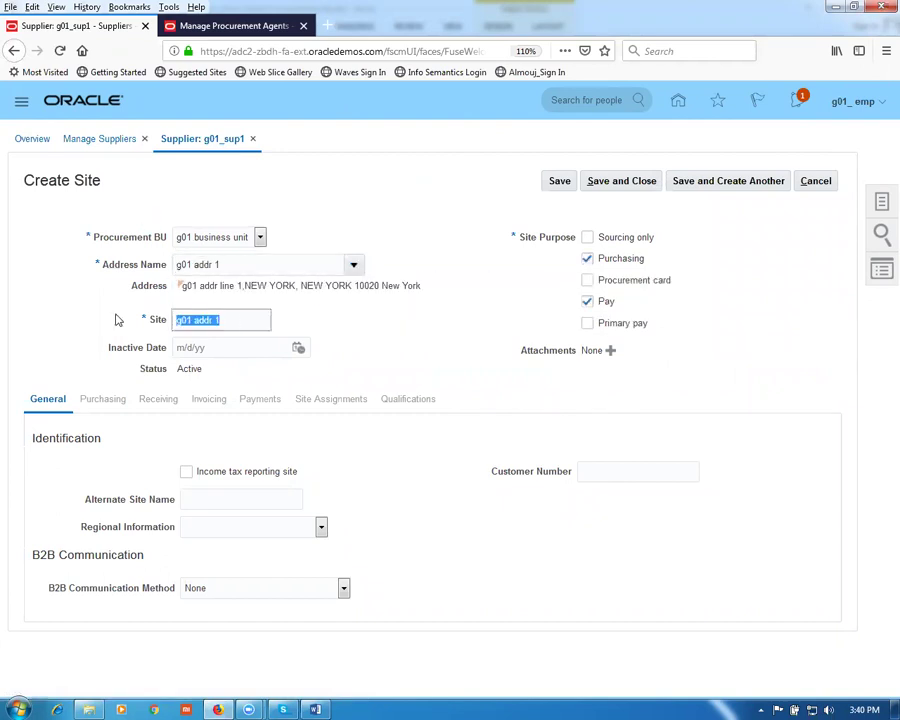
type("Site")
left_click(561, 185)
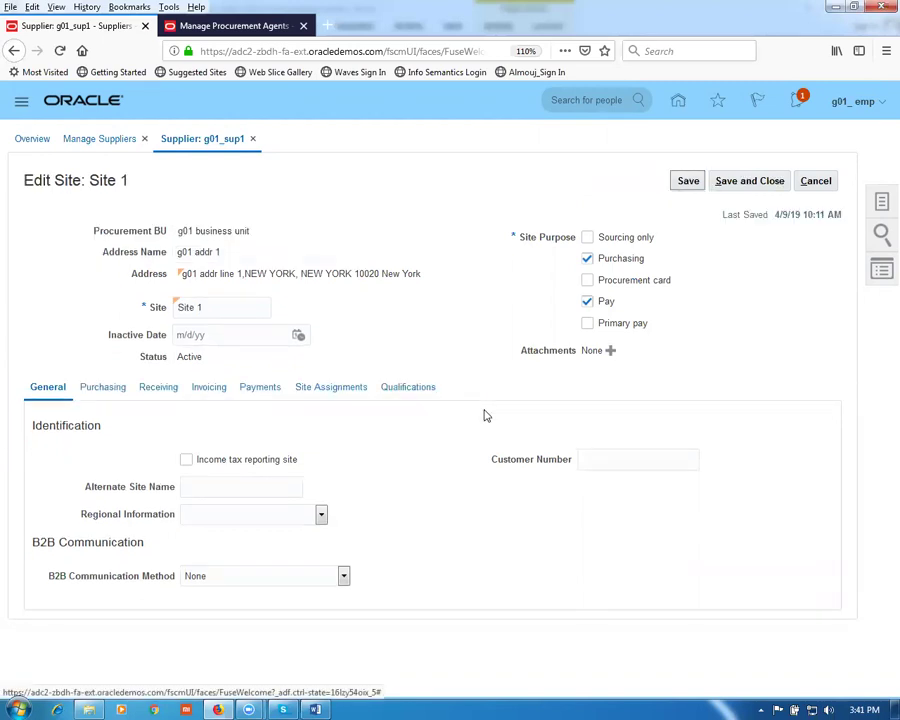
Step: Set Site 1's invoice currency and payment currency to US Dollar
left_click(212, 391)
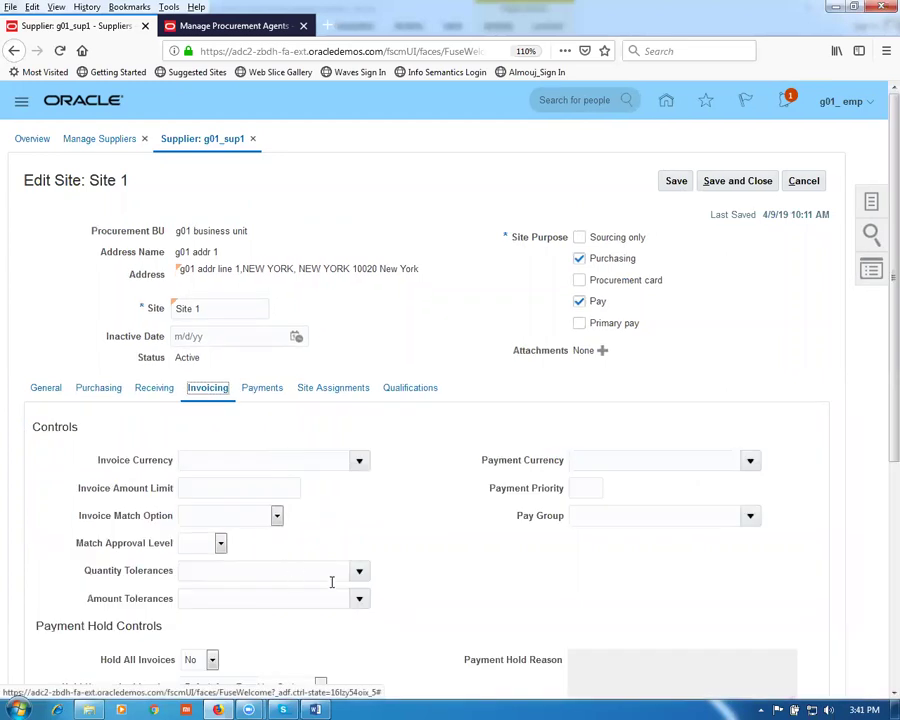
left_click(359, 462)
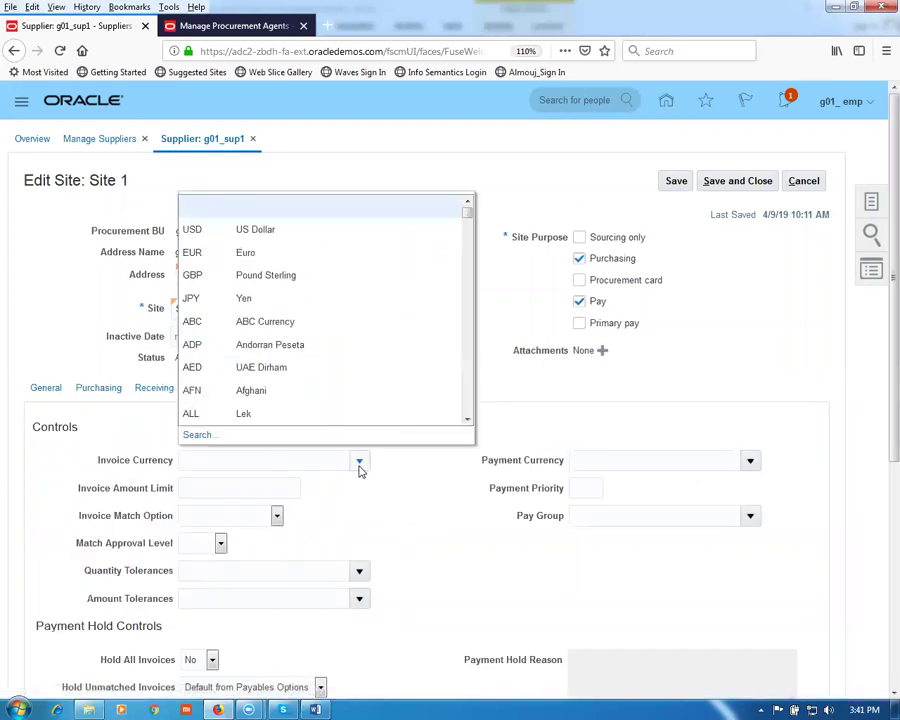
left_click(258, 233)
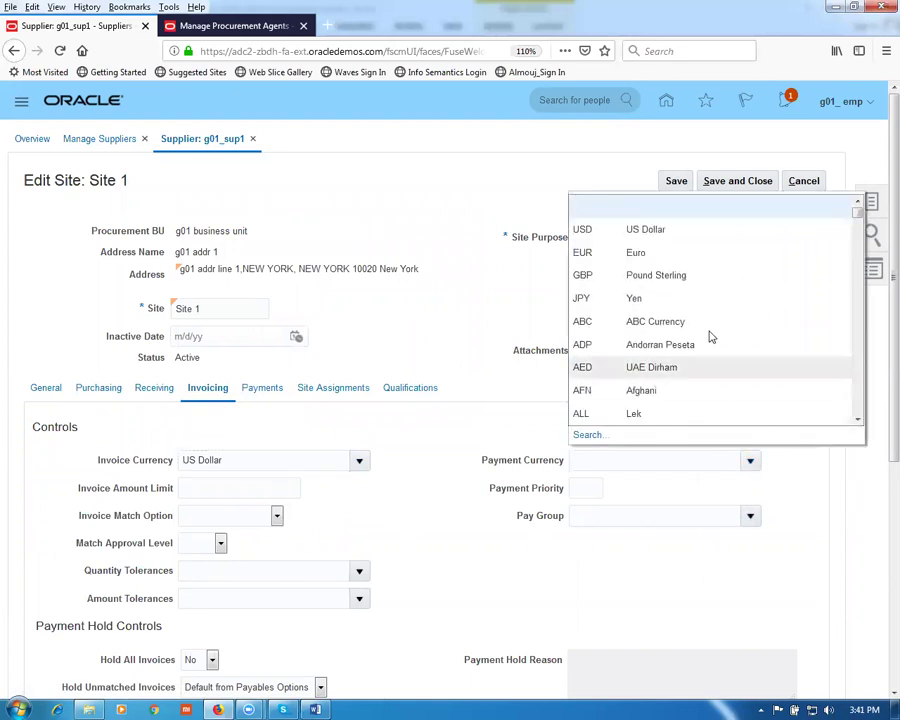
left_click(660, 231)
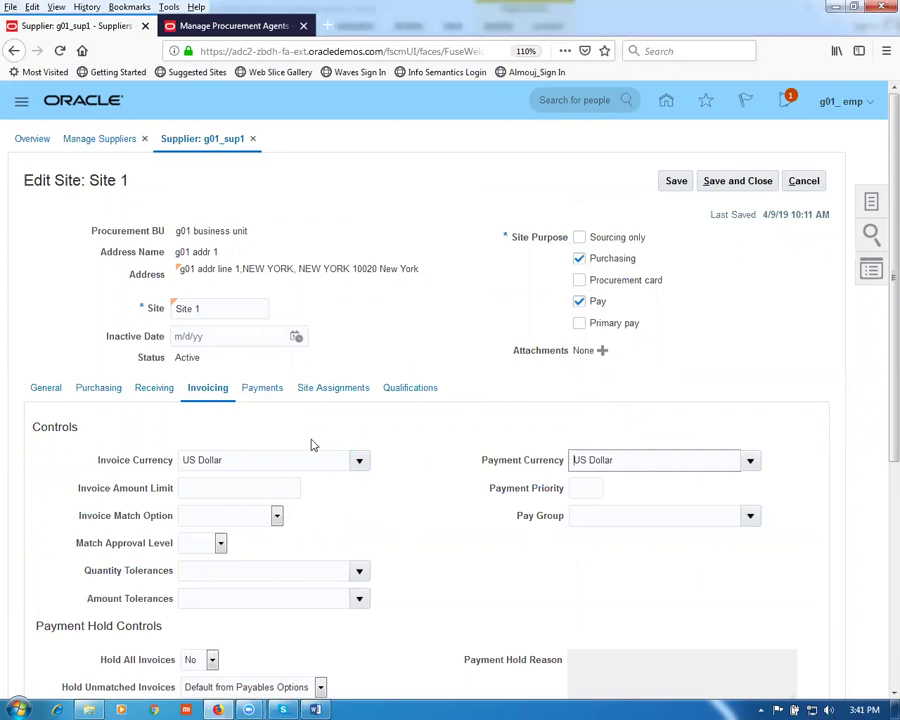
left_click(334, 390)
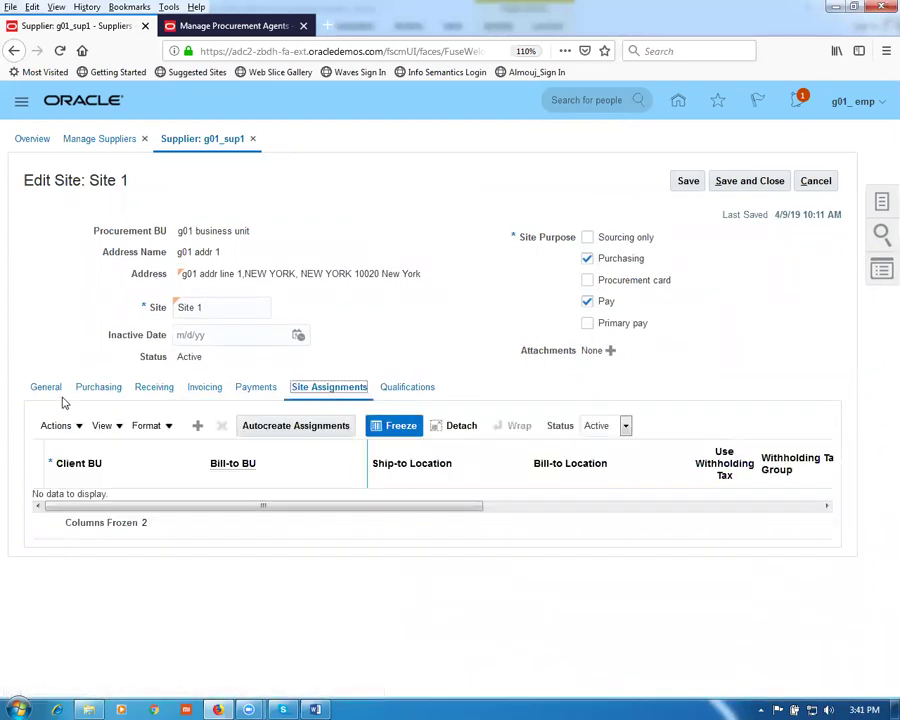
Step: Add a site assignment for g01 business unit with g01_loc_1 as ship-to and bill-to location
left_click(54, 428)
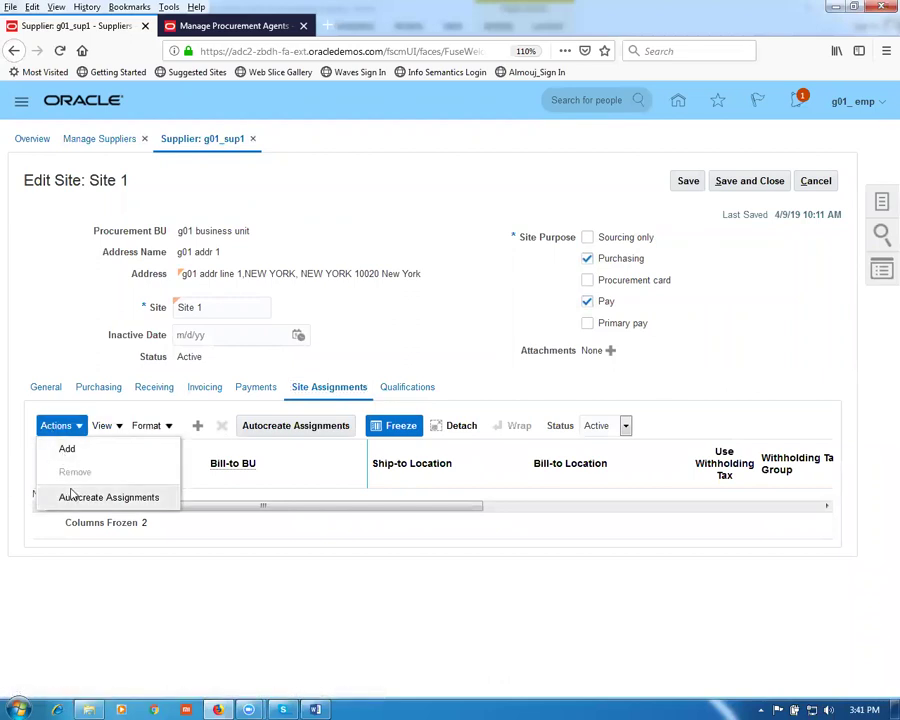
left_click(68, 451)
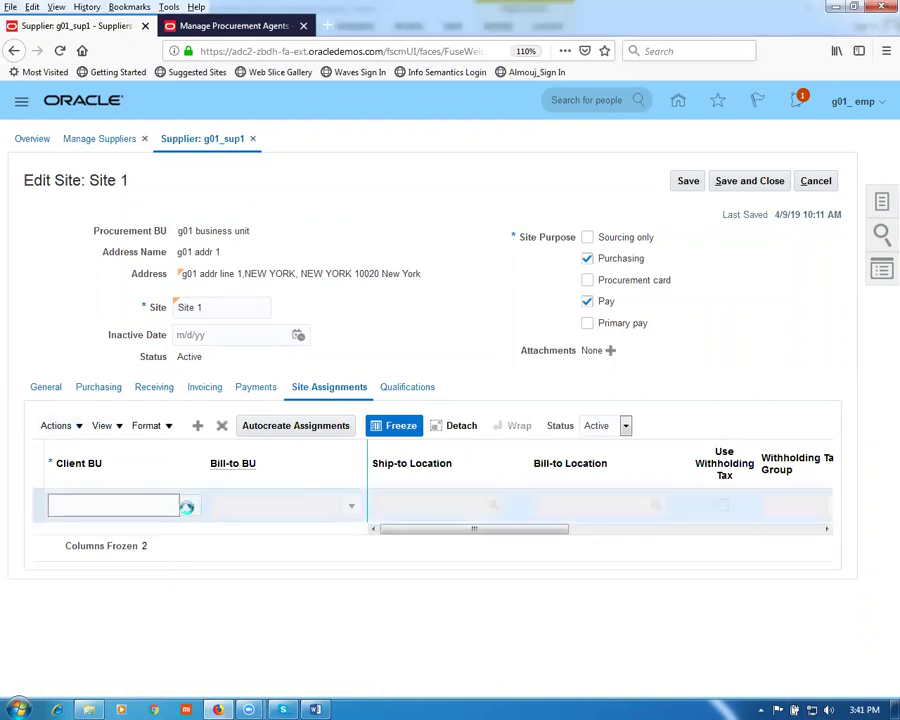
left_click(187, 507)
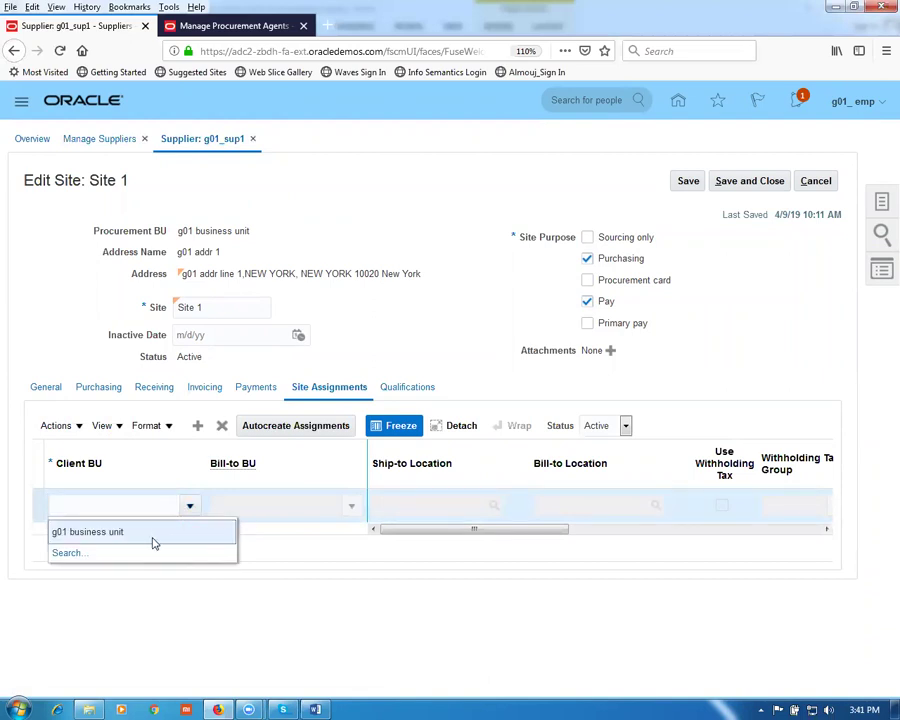
left_click(153, 538)
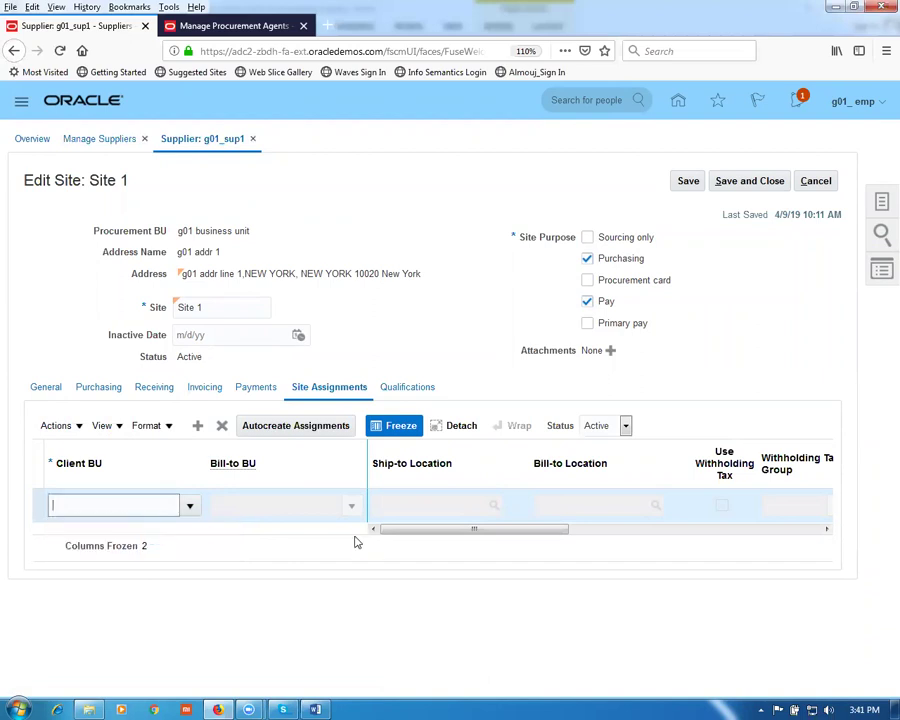
left_click(410, 505)
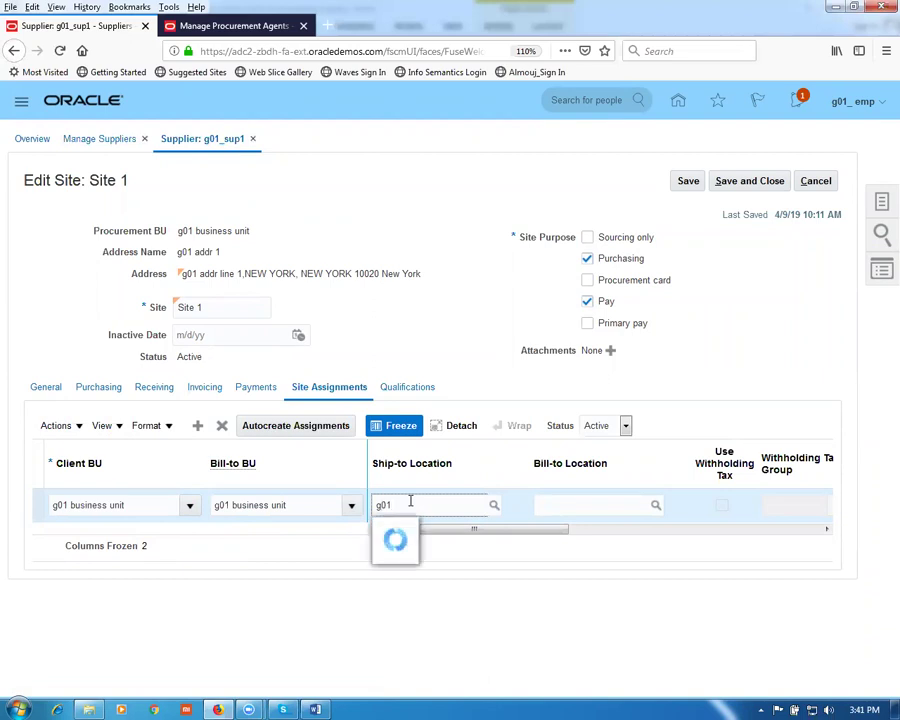
left_click(443, 563)
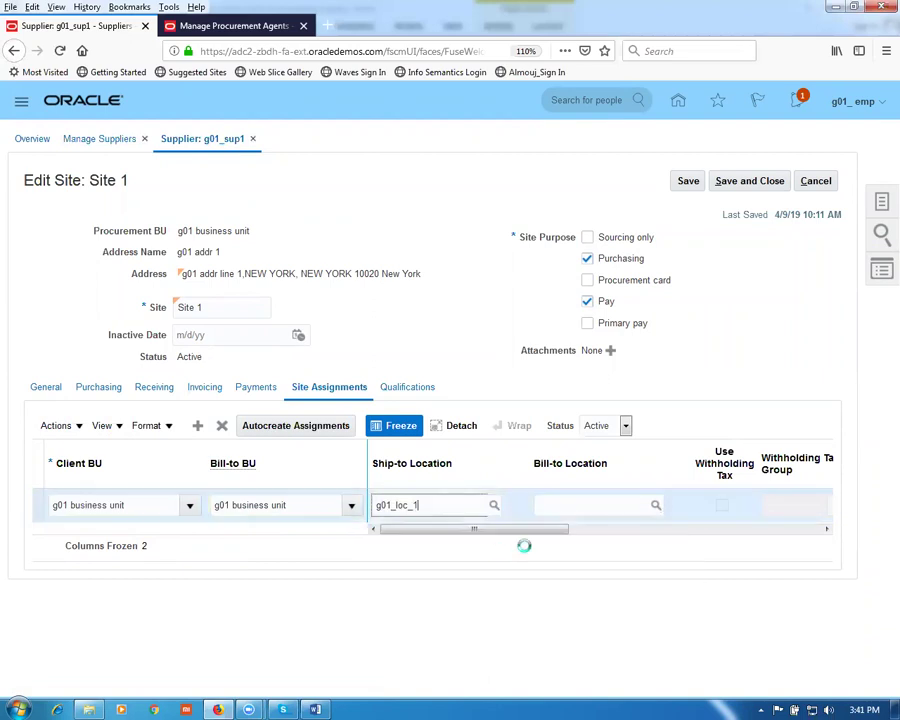
left_click(559, 505)
type("g")
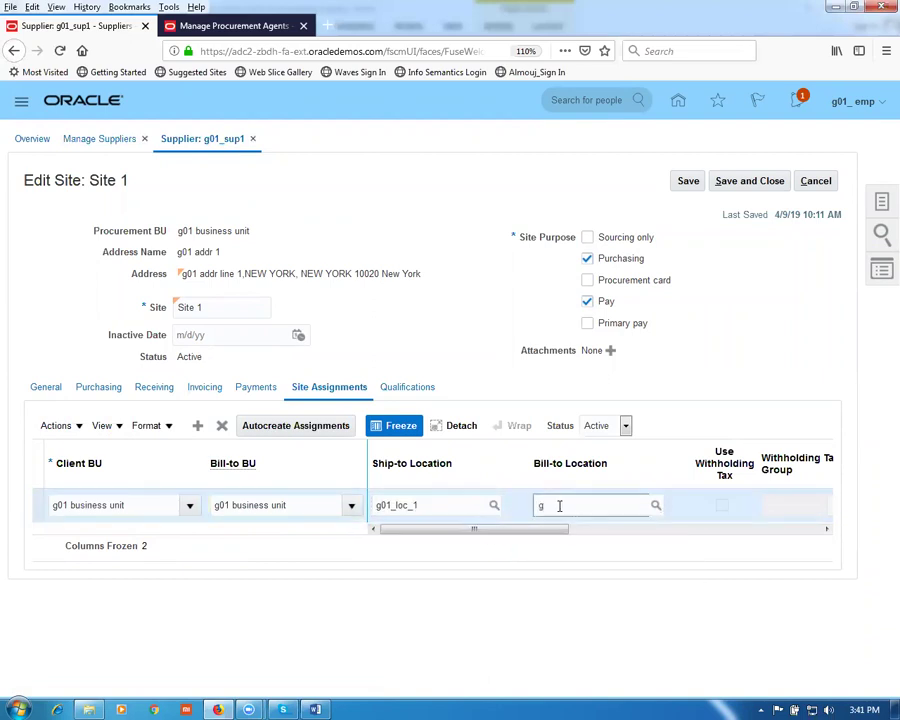
type("01")
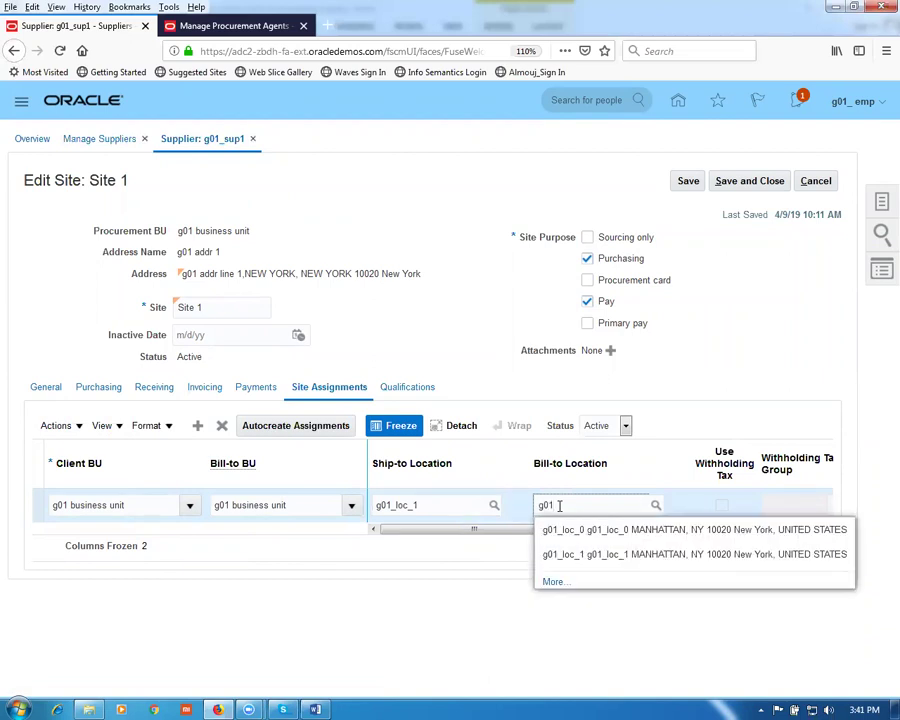
left_click(593, 558)
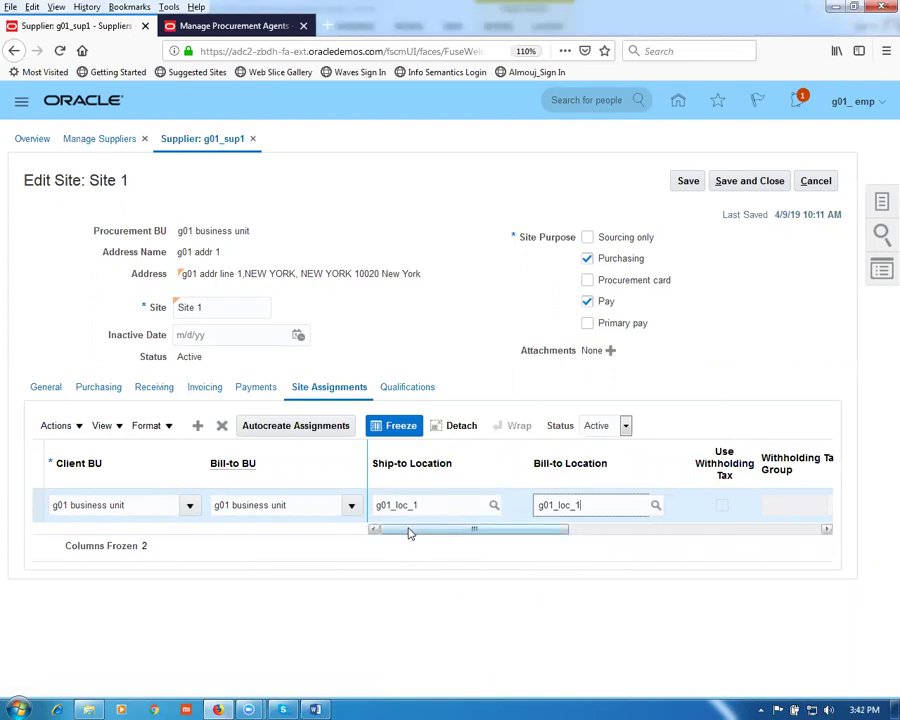
left_click_drag(410, 528, 431, 542)
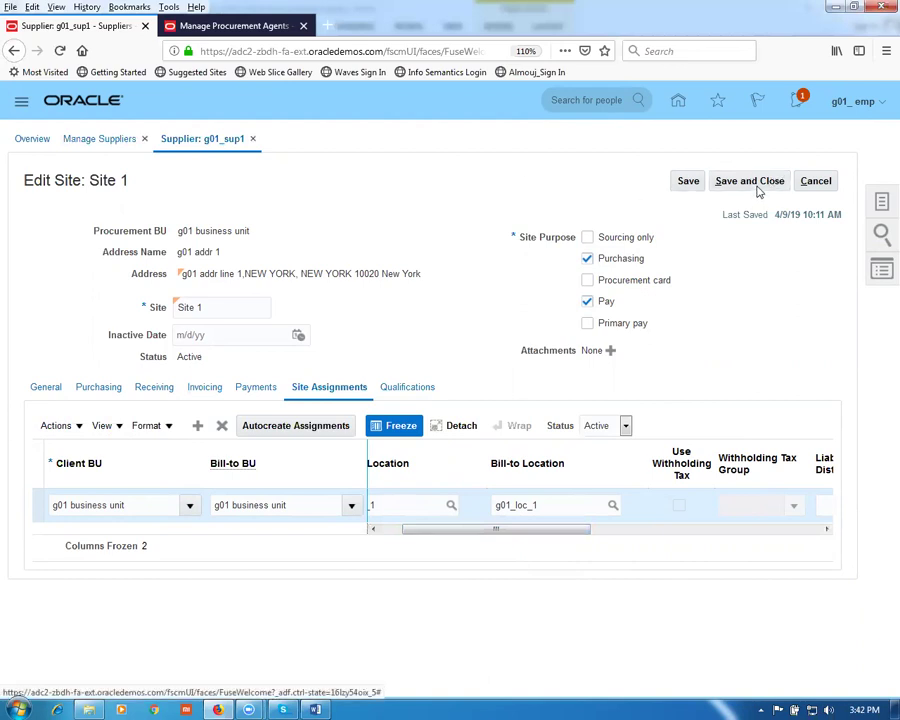
Step: Save and close Site 1, submit supplier g01_sup1's changes, and finish
left_click(752, 184)
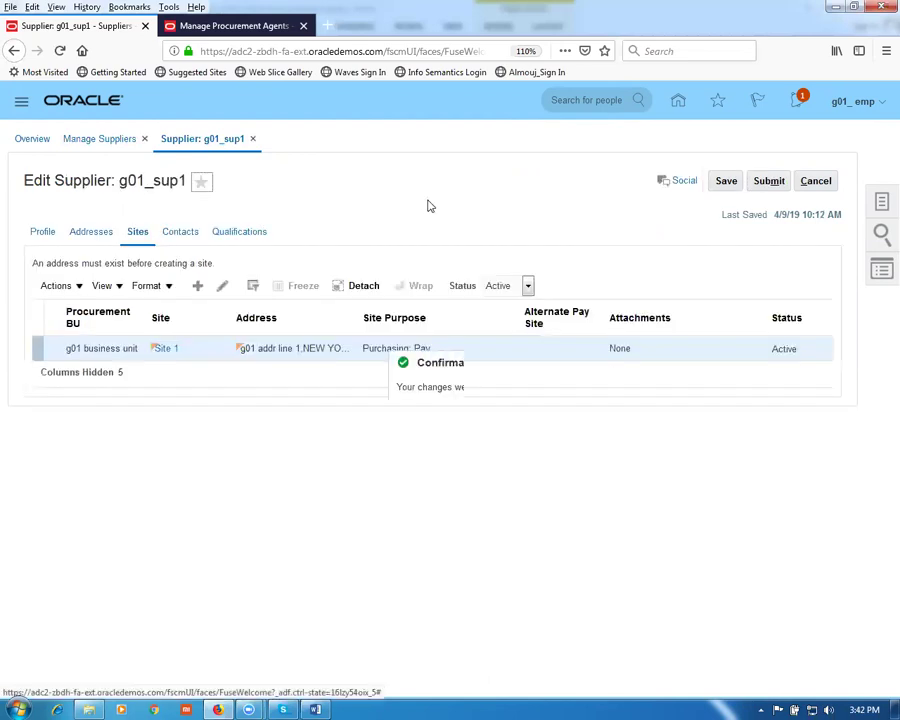
left_click(493, 414)
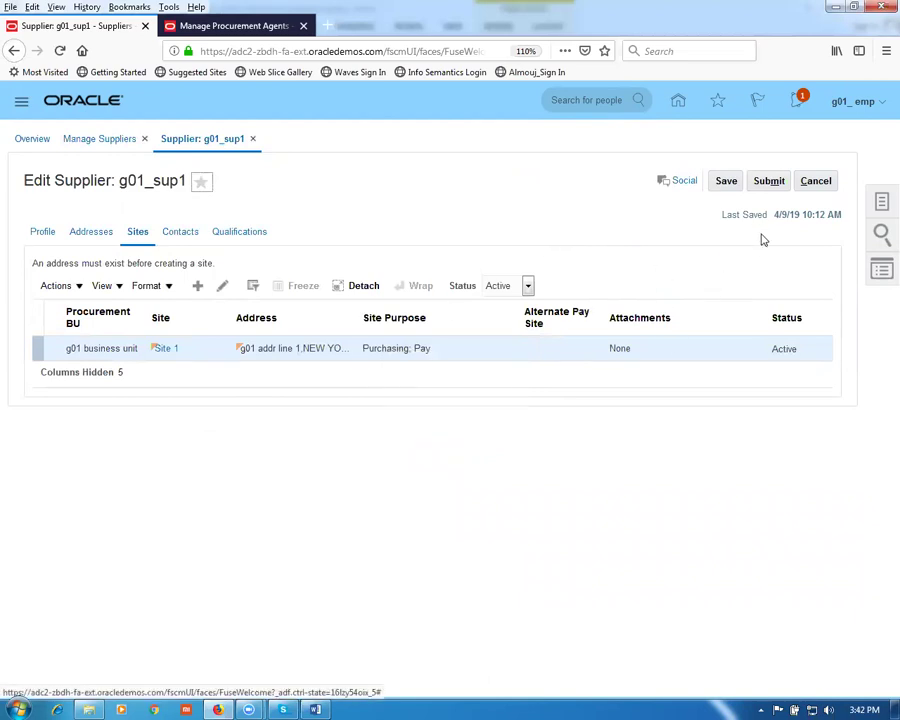
left_click(770, 183)
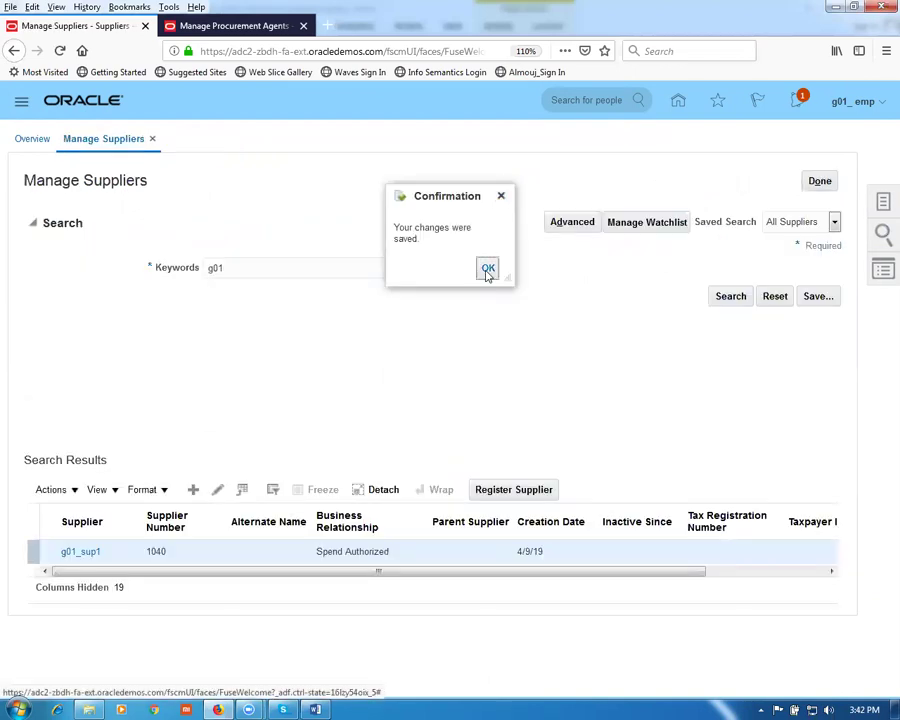
left_click(488, 268)
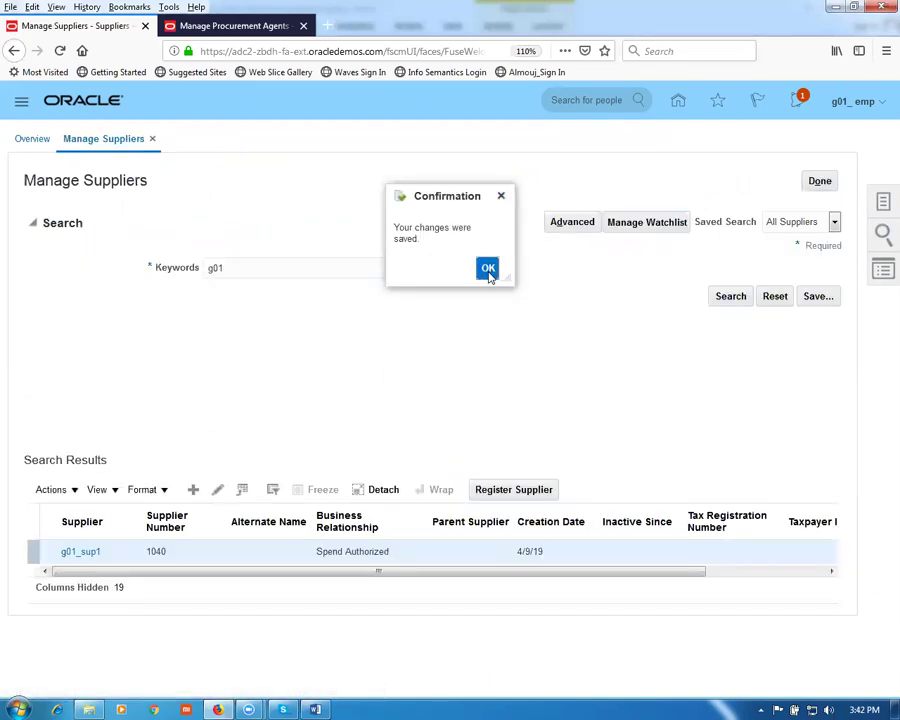
left_click(820, 183)
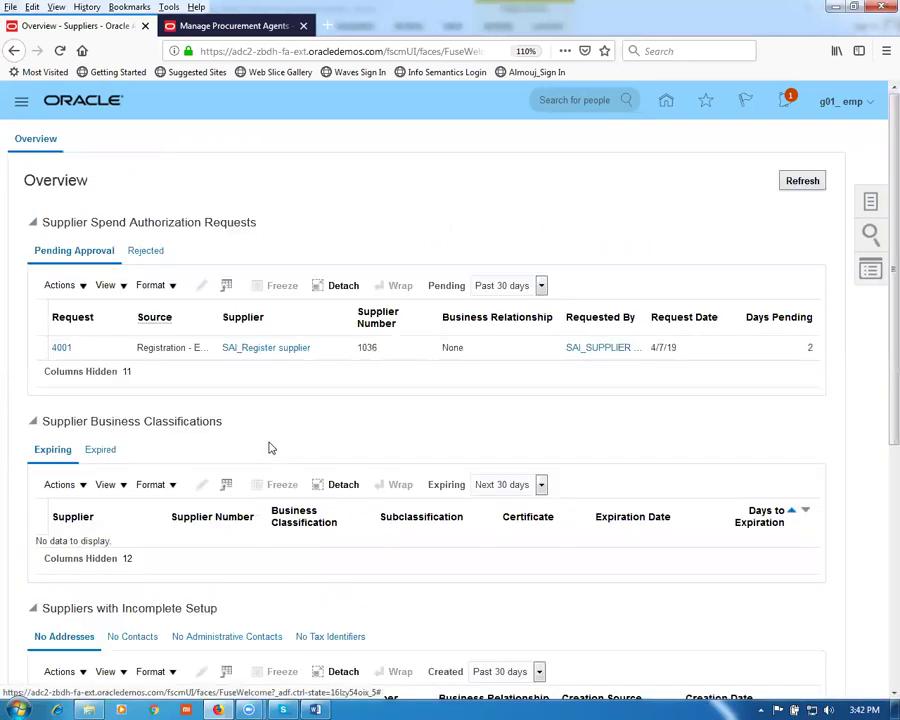
Step: Open P_to_P_Process.xlsx from the Fusion_Procurement folder in Excel
left_click(92, 708)
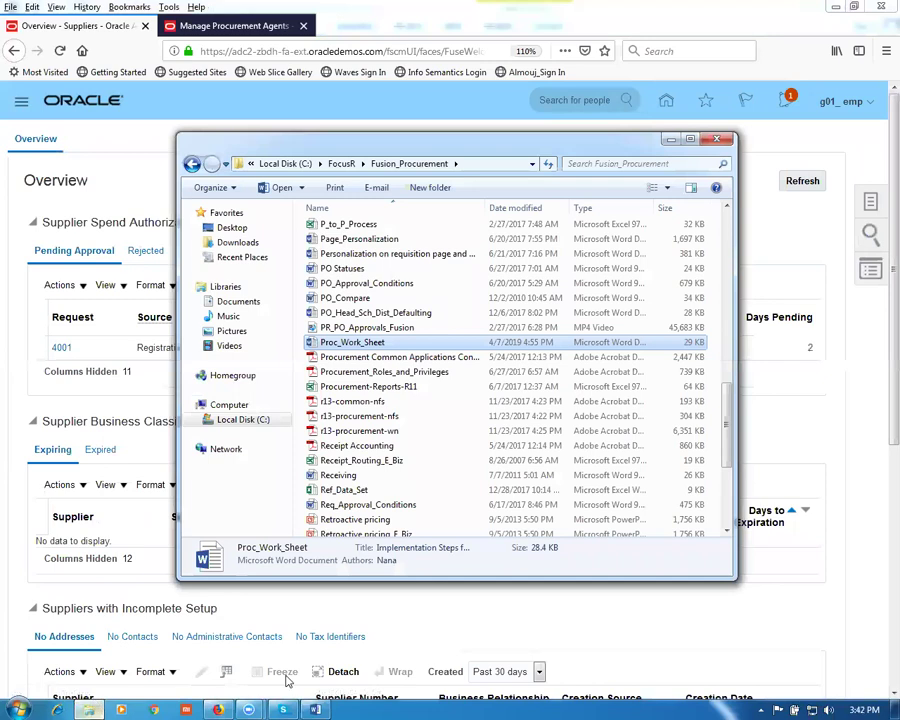
left_click(338, 475)
left_click(340, 224)
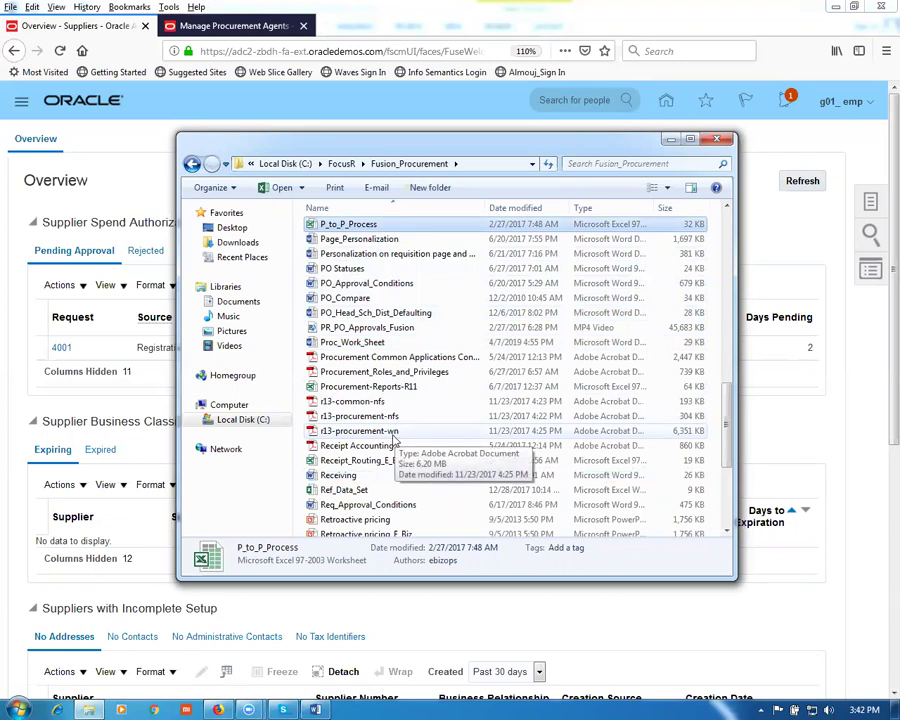
double_click(376, 231)
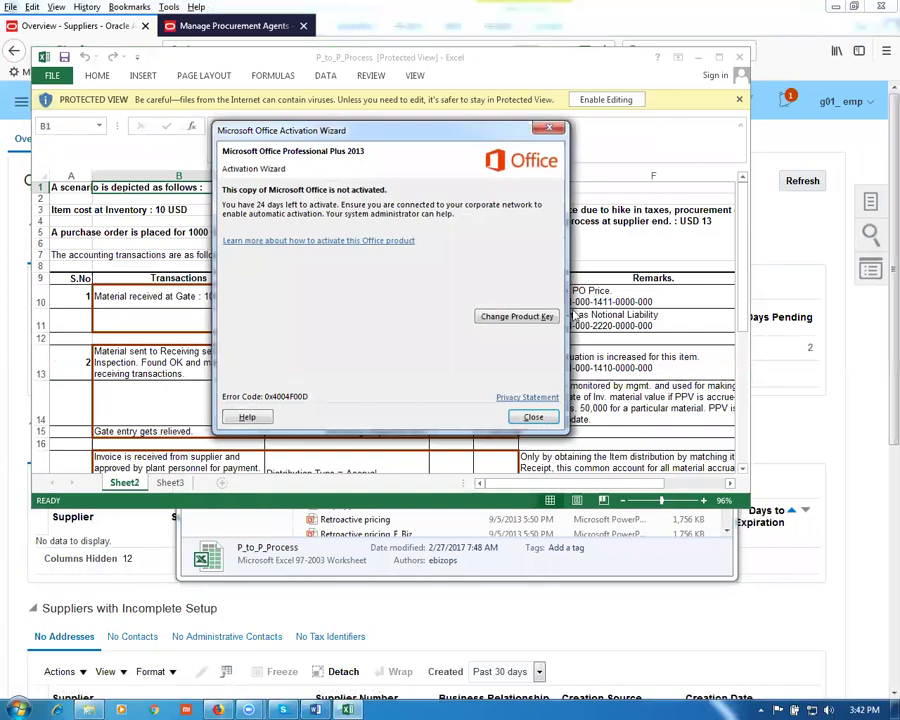
Step: Dismiss the activation notice, maximize P_to_P_Process and enable editing, then return to Firefox
left_click(533, 417)
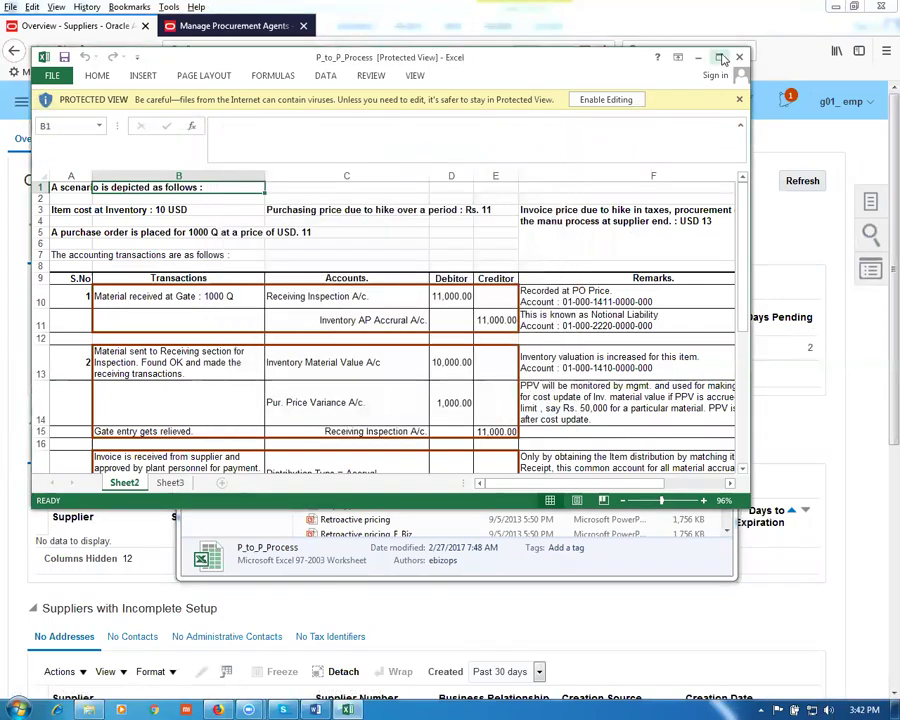
double_click(505, 57)
left_click(585, 52)
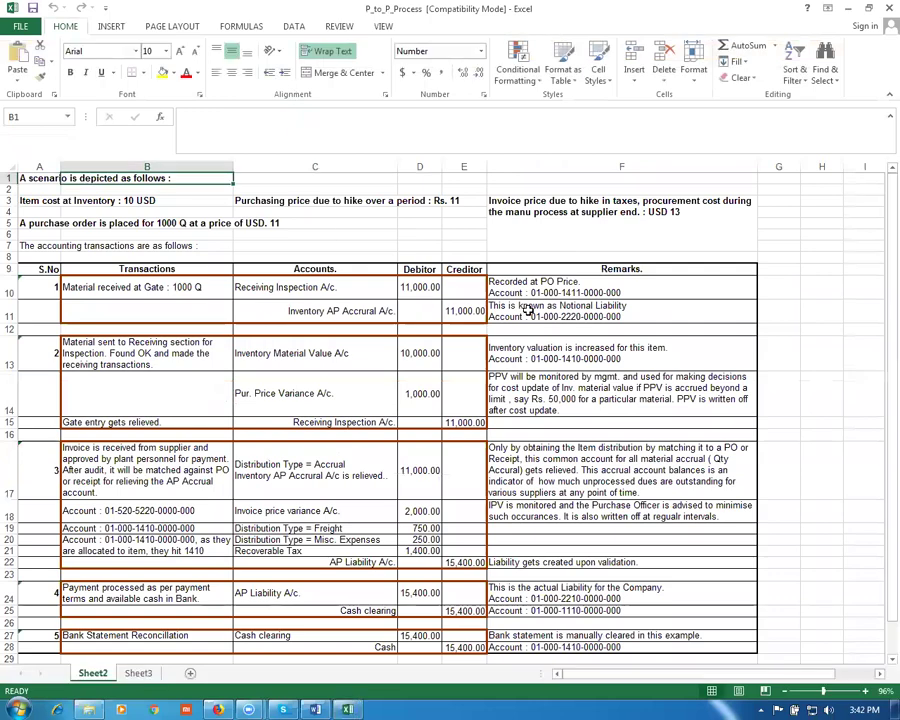
scroll(546, 316, "up", 2)
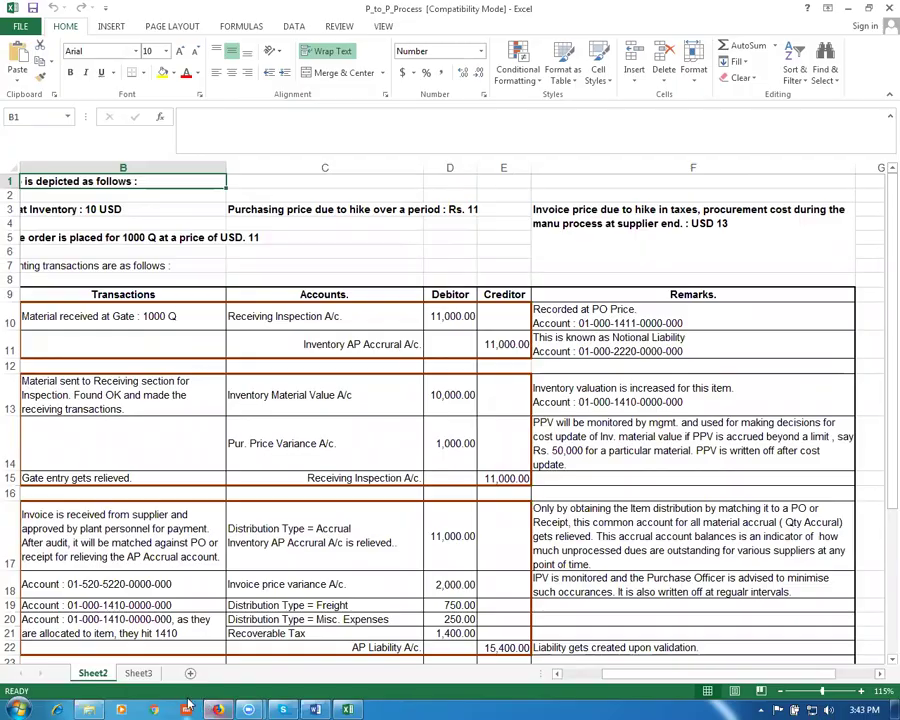
left_click(220, 707)
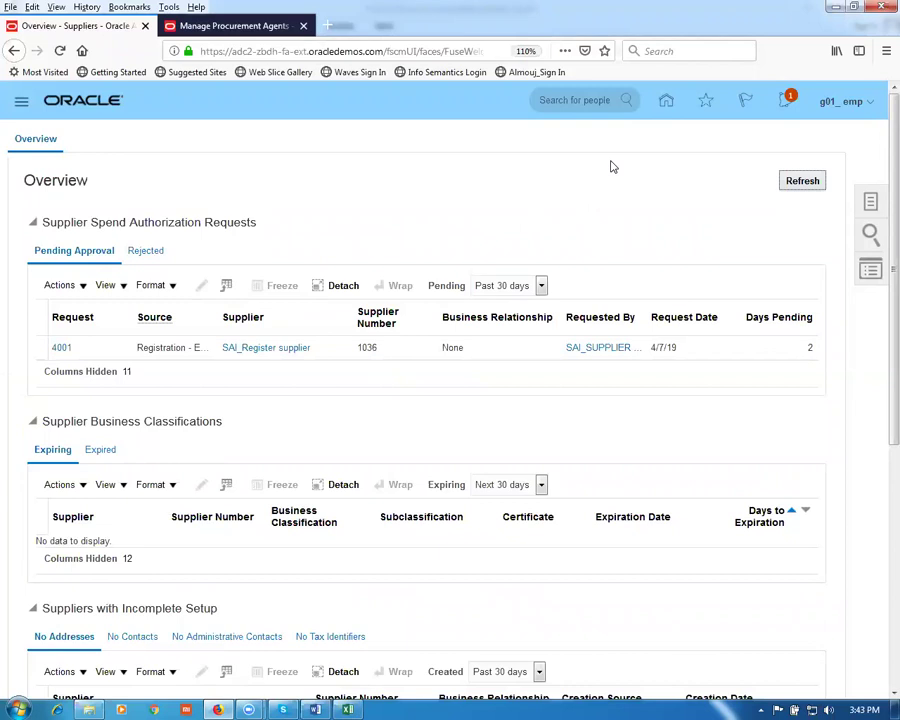
Step: Go to Supply Chain Execution > Inventory Management and start a miscellaneous transaction for organization 001
left_click(665, 103)
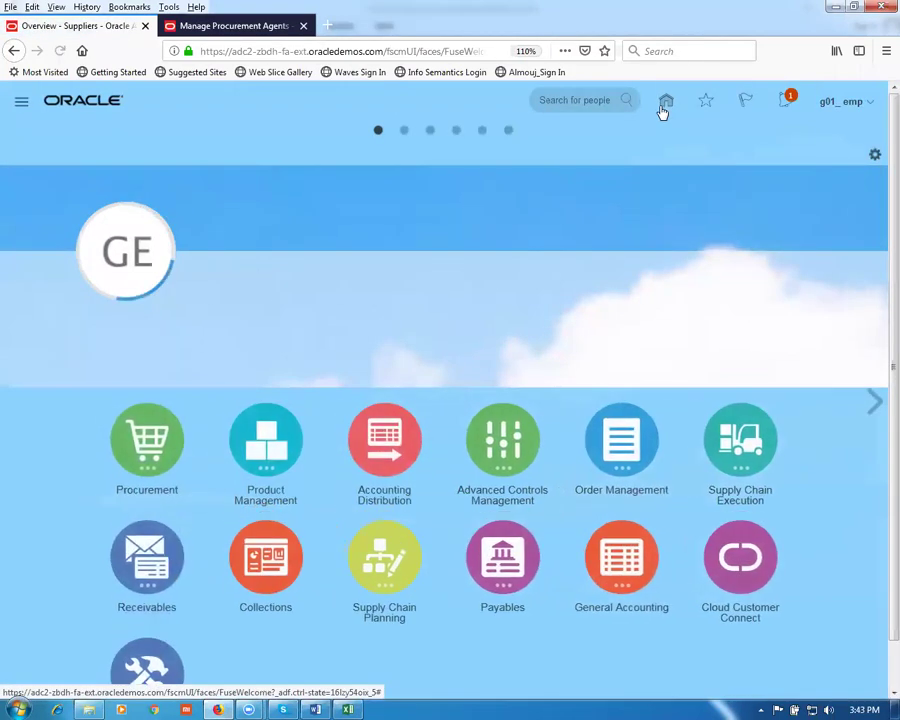
left_click(744, 457)
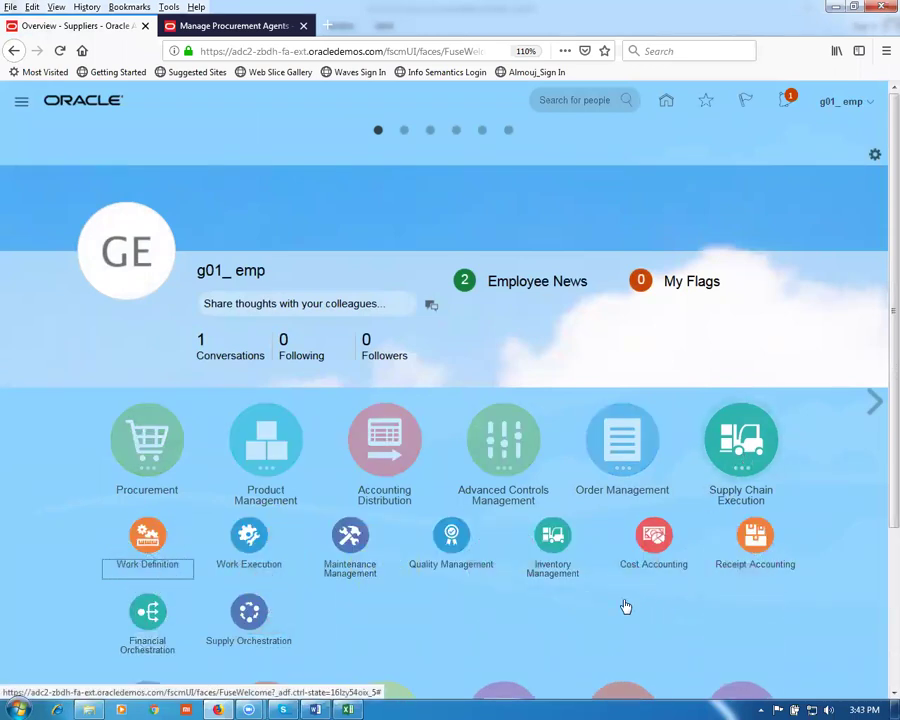
left_click(553, 540)
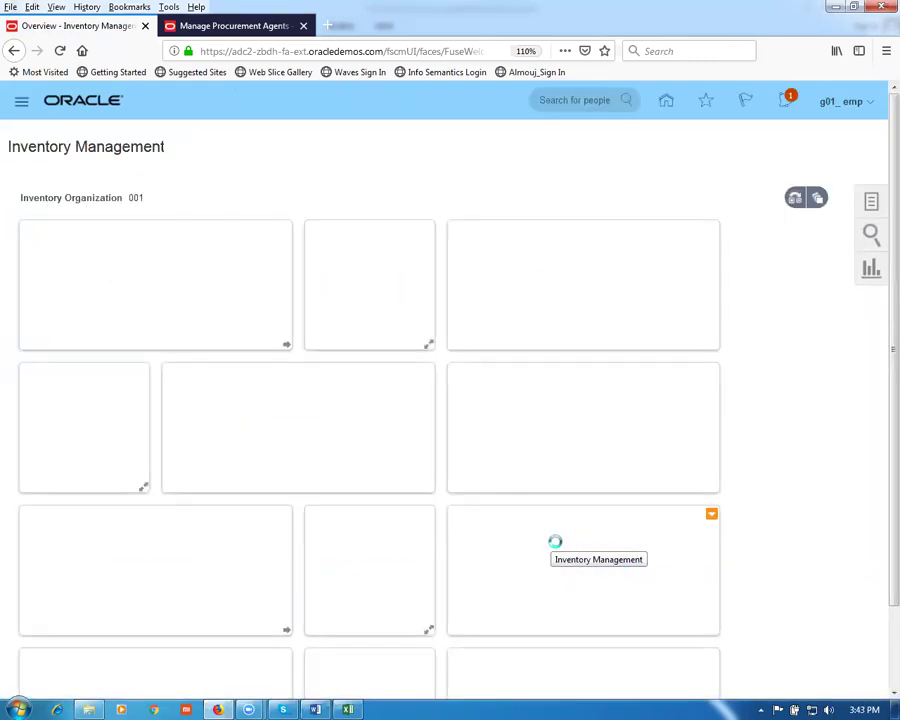
left_click(866, 205)
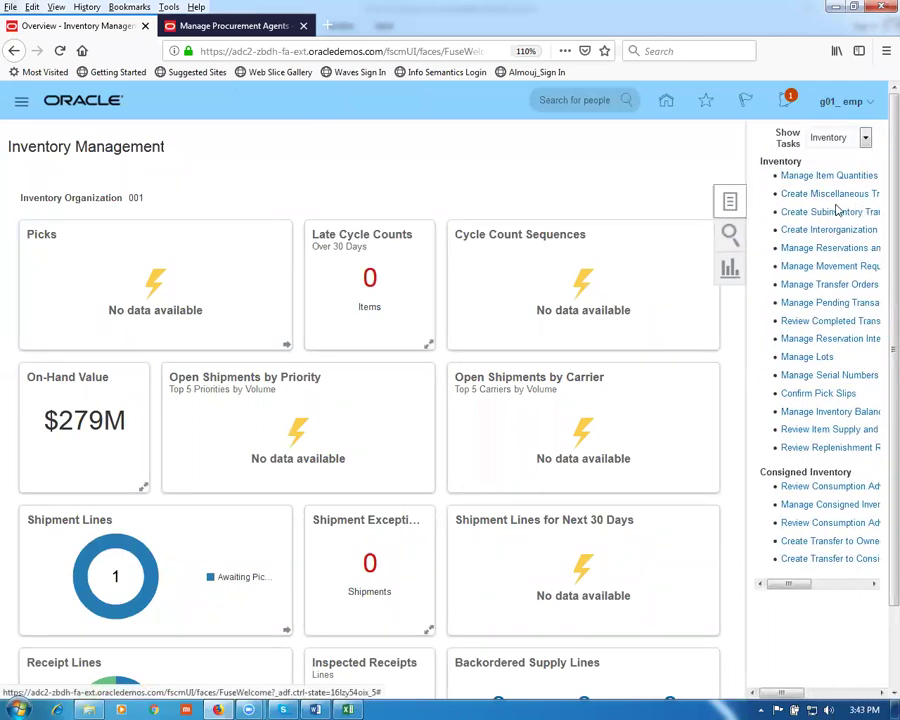
left_click(813, 197)
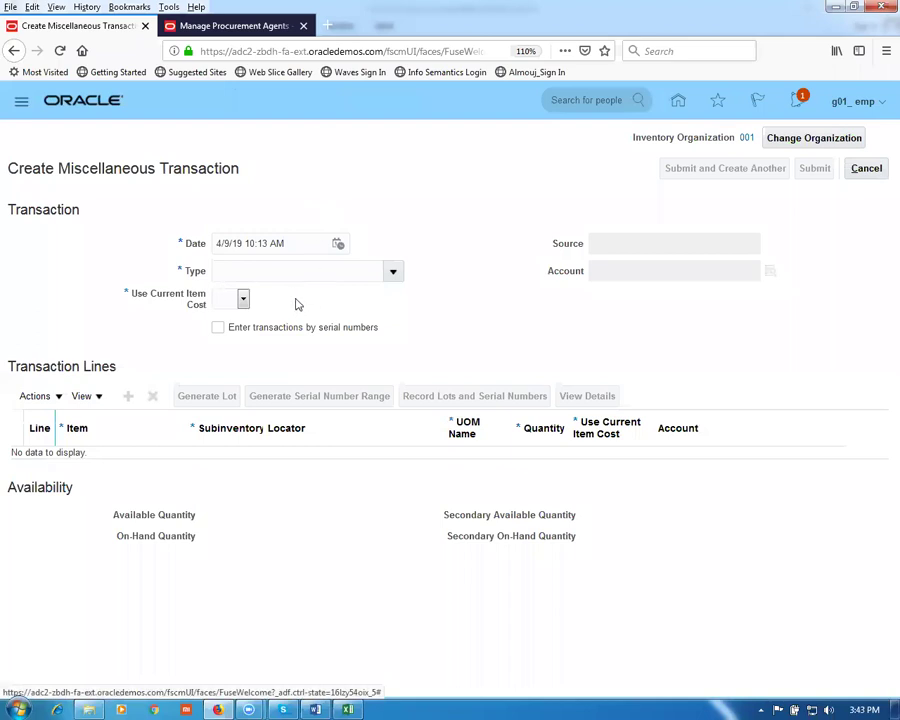
Step: Set the transaction type to Miscellaneous Receipt and browse the account search without choosing one
left_click(392, 271)
left_click(305, 458)
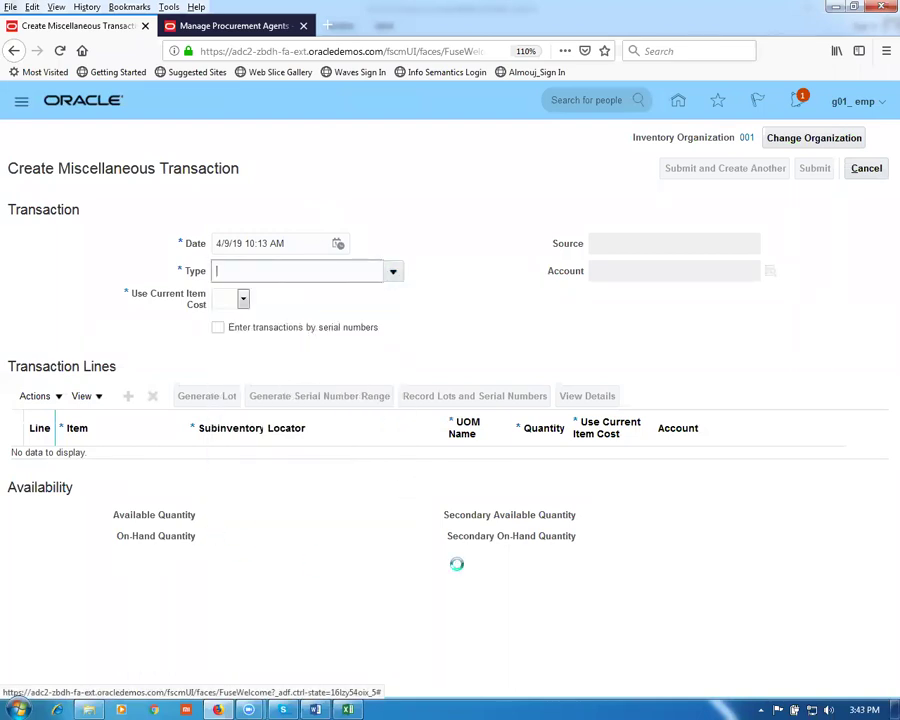
left_click(635, 270)
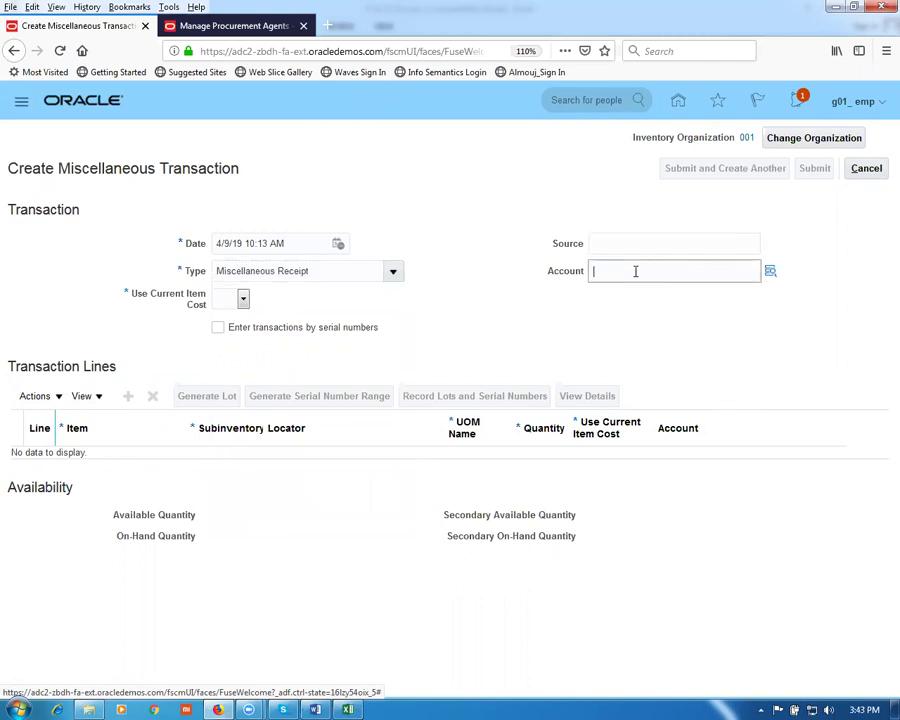
left_click(772, 277)
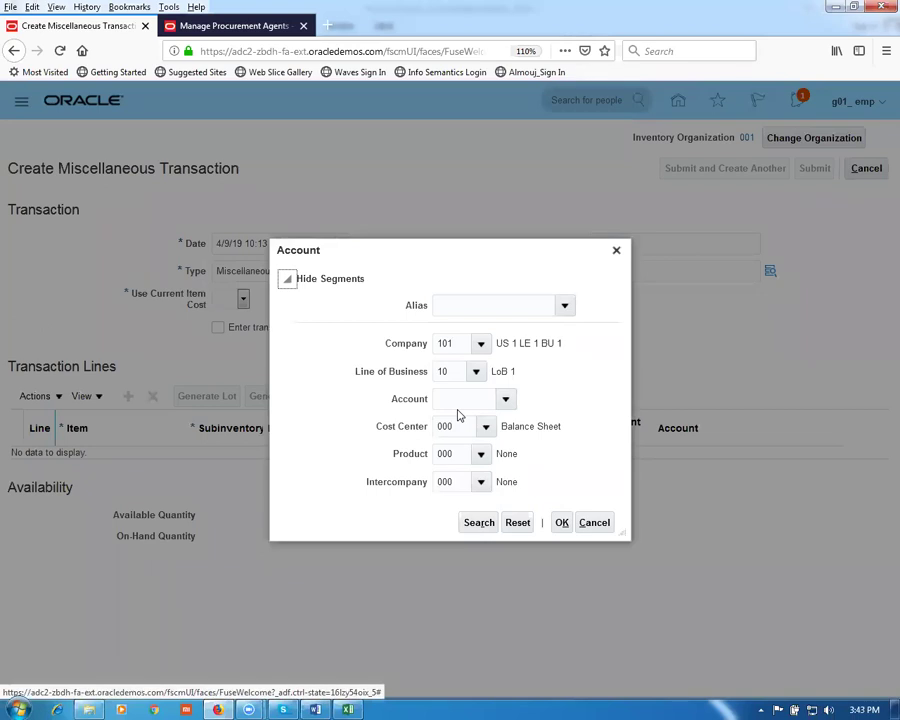
left_click(591, 525)
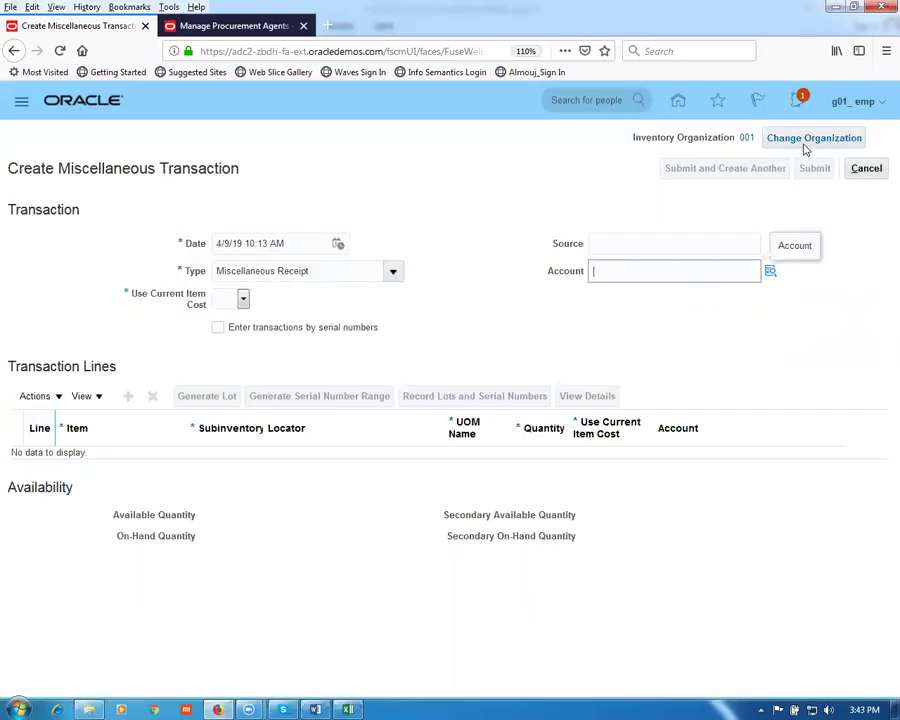
Step: Discard the unsaved miscellaneous transaction and go to Manage Item Quantities
left_click(867, 174)
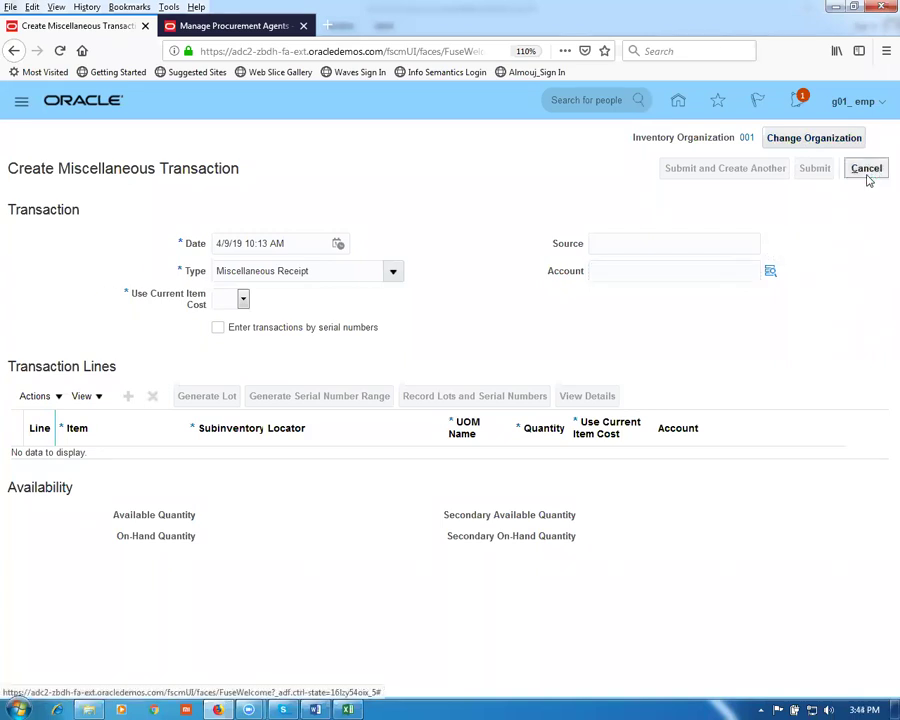
left_click(648, 415)
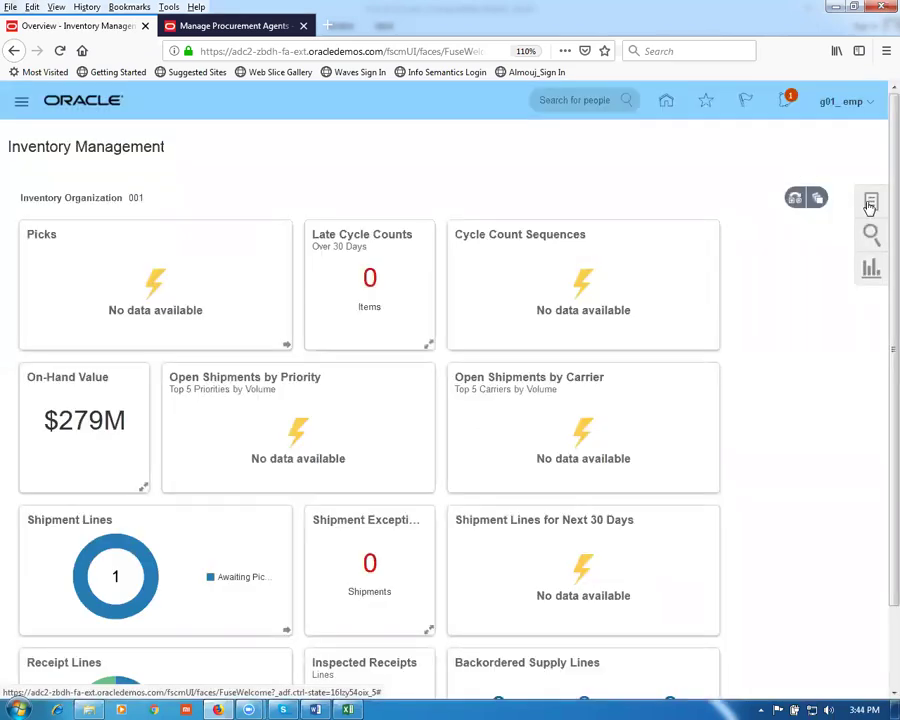
left_click(870, 204)
left_click(828, 178)
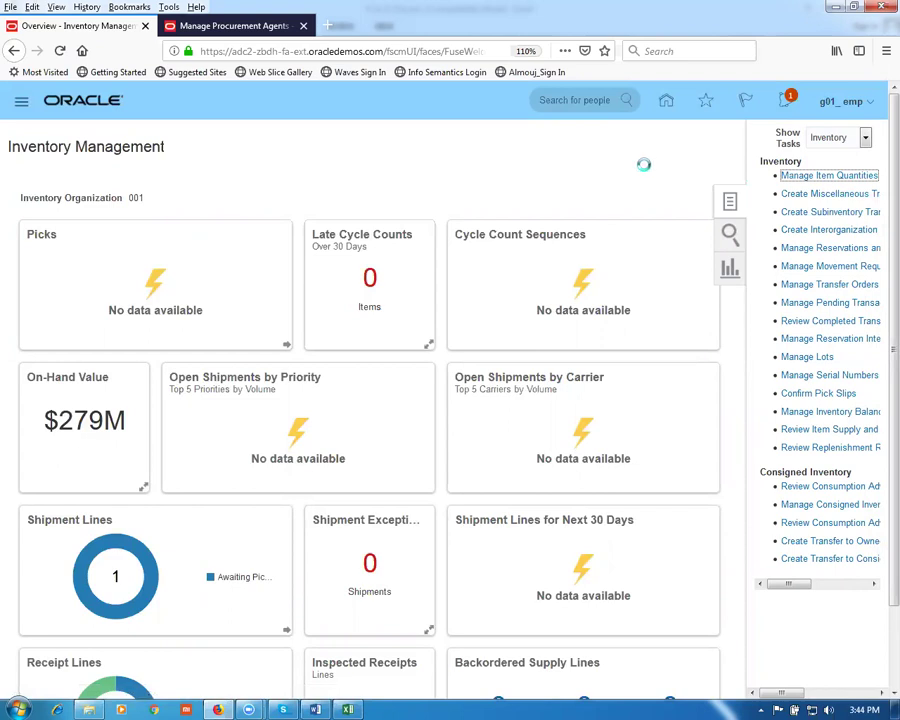
Step: Change the Inventory Management organization from 001 to G011
left_click(800, 139)
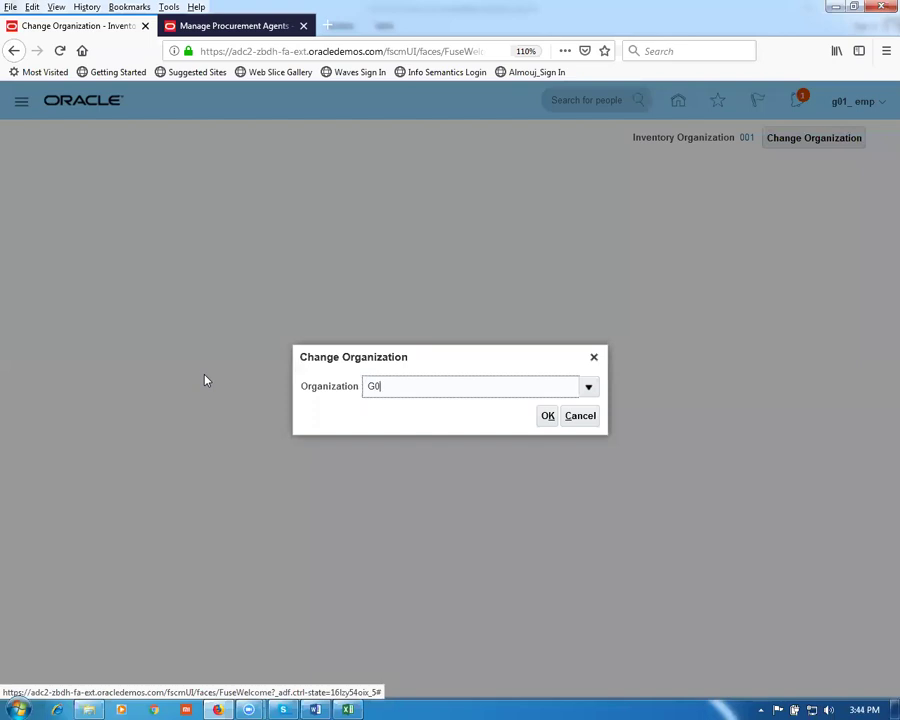
type("G01")
left_click(549, 415)
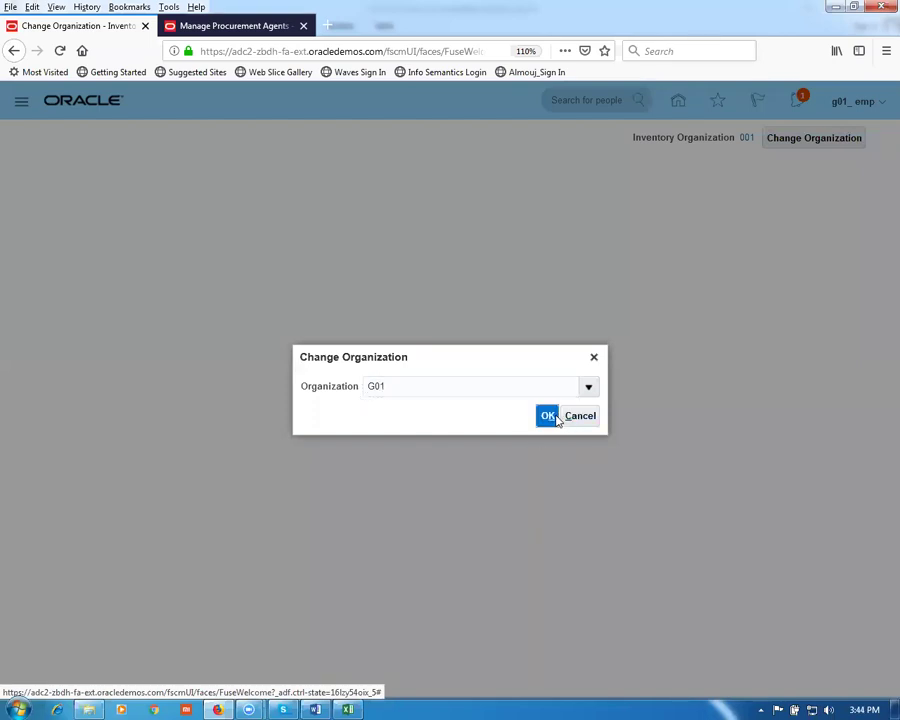
left_click(395, 389)
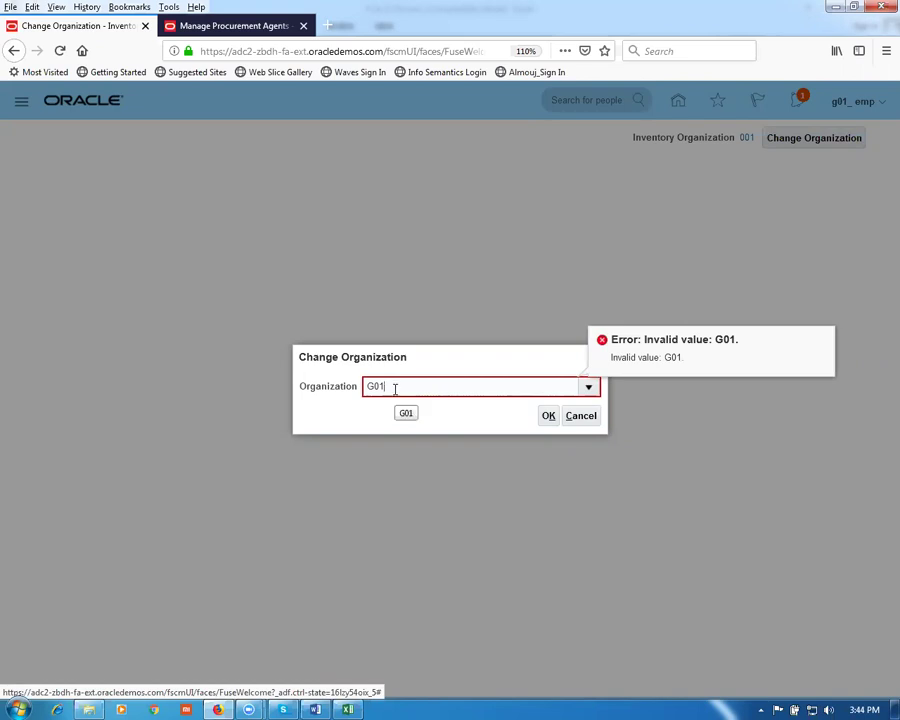
left_click(548, 418)
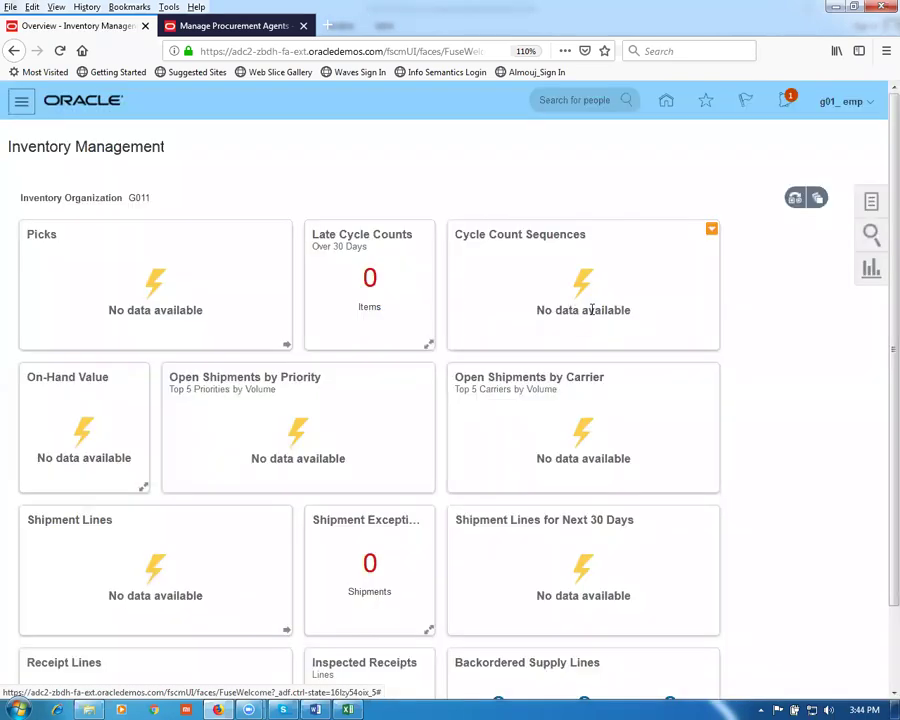
left_click(870, 204)
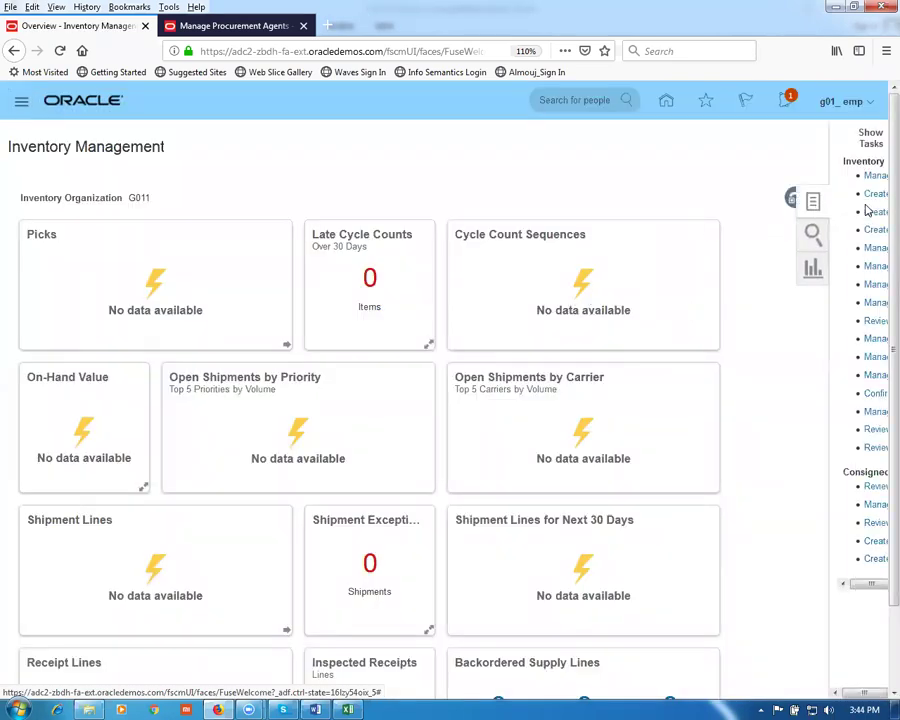
left_click(826, 194)
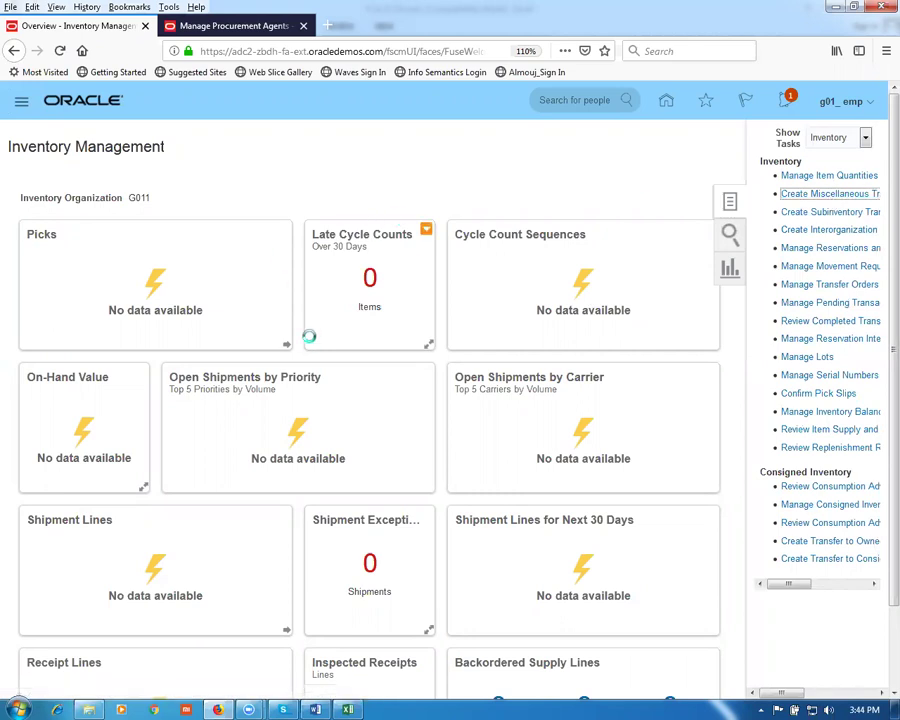
left_click(393, 273)
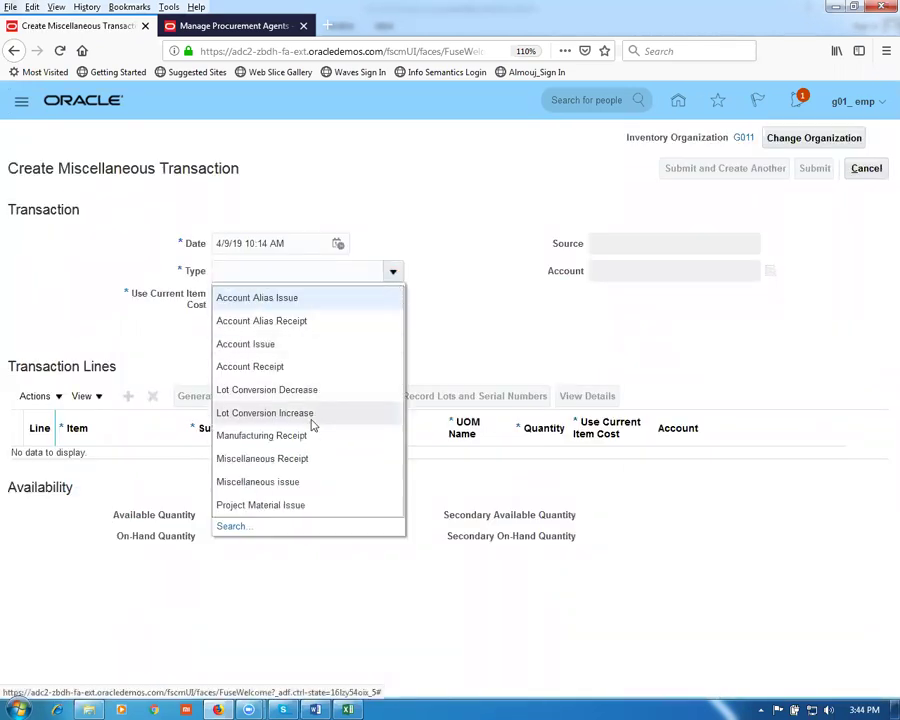
left_click(311, 436)
left_click(657, 276)
left_click(771, 272)
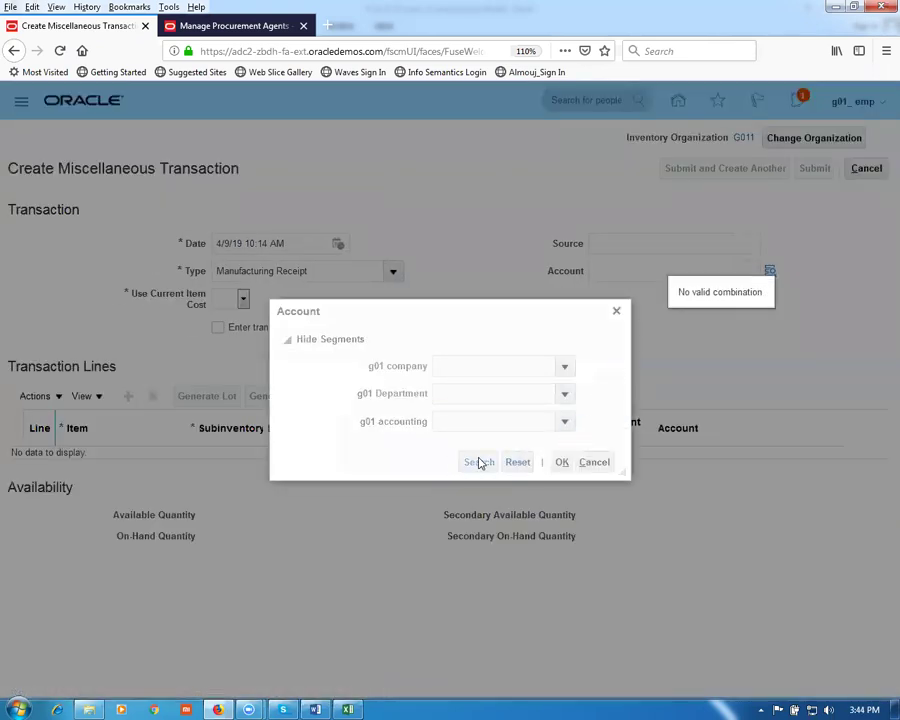
left_click(468, 366)
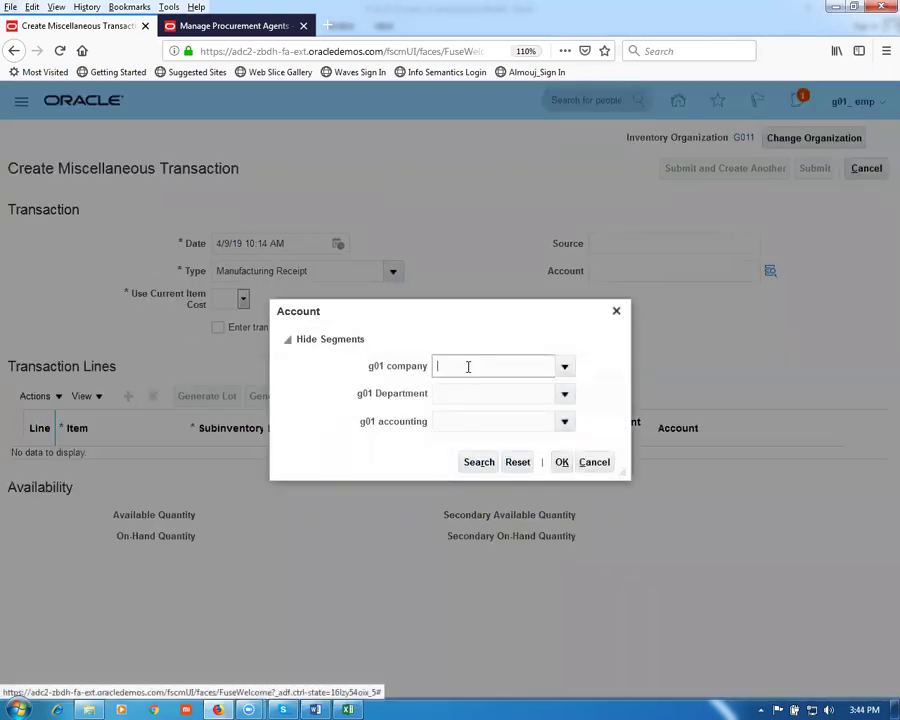
left_click(564, 366)
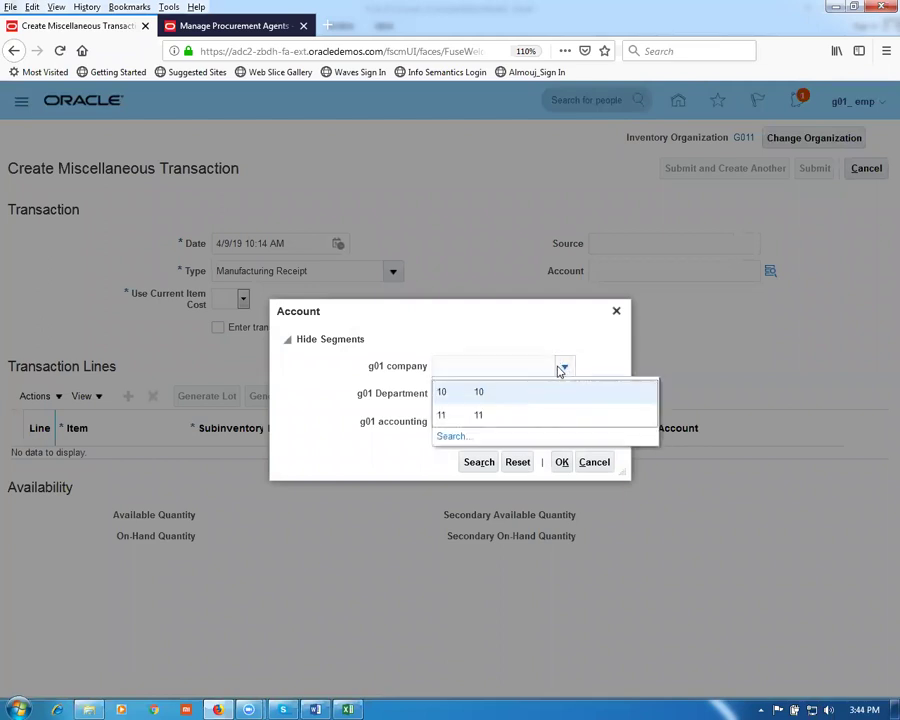
left_click(506, 392)
left_click(565, 396)
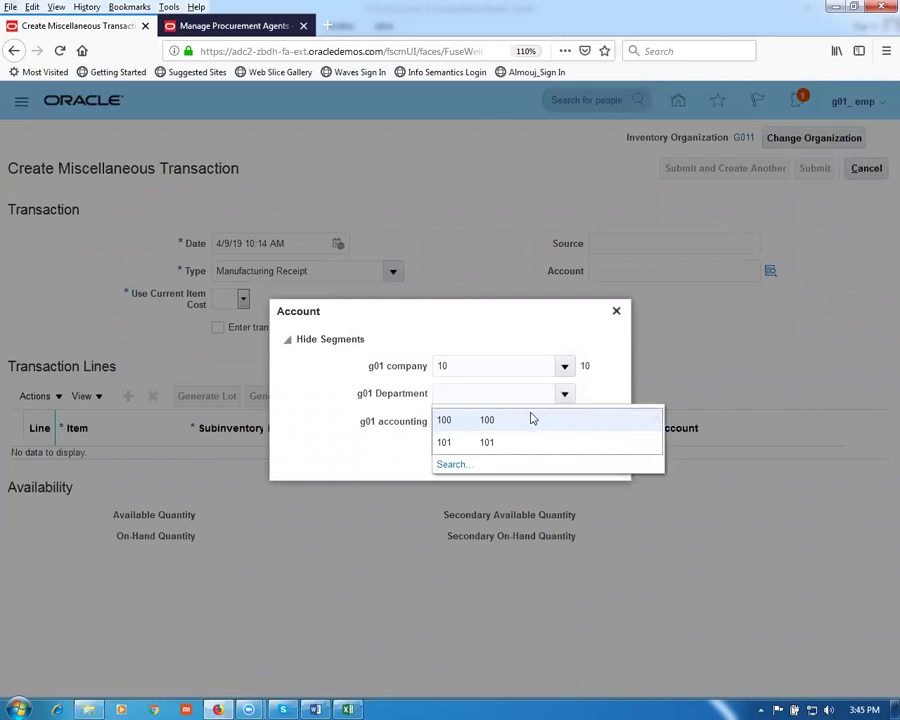
left_click(530, 419)
left_click(566, 425)
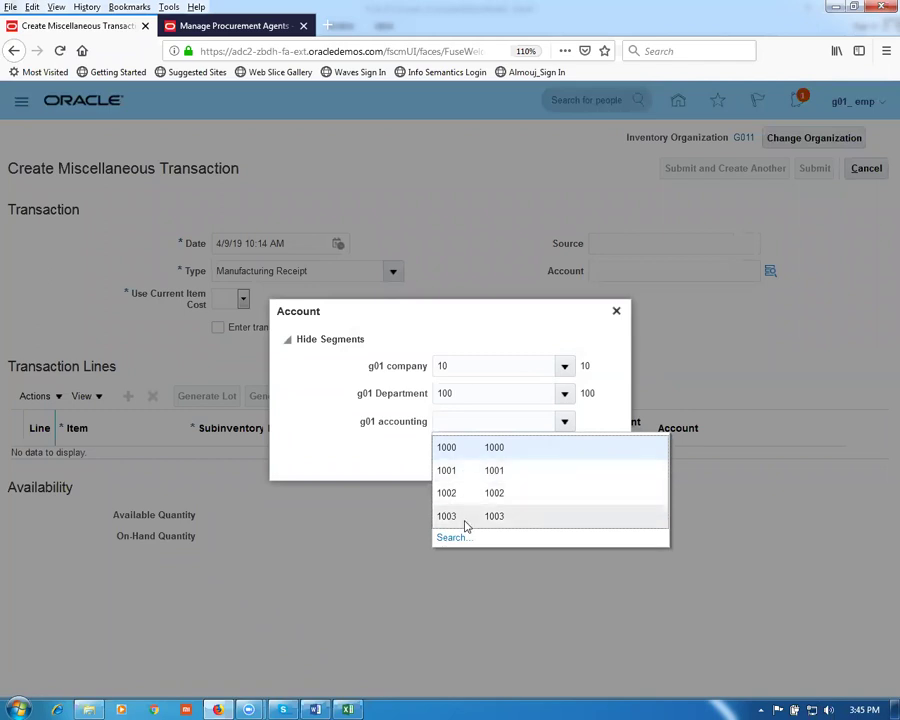
left_click(477, 457)
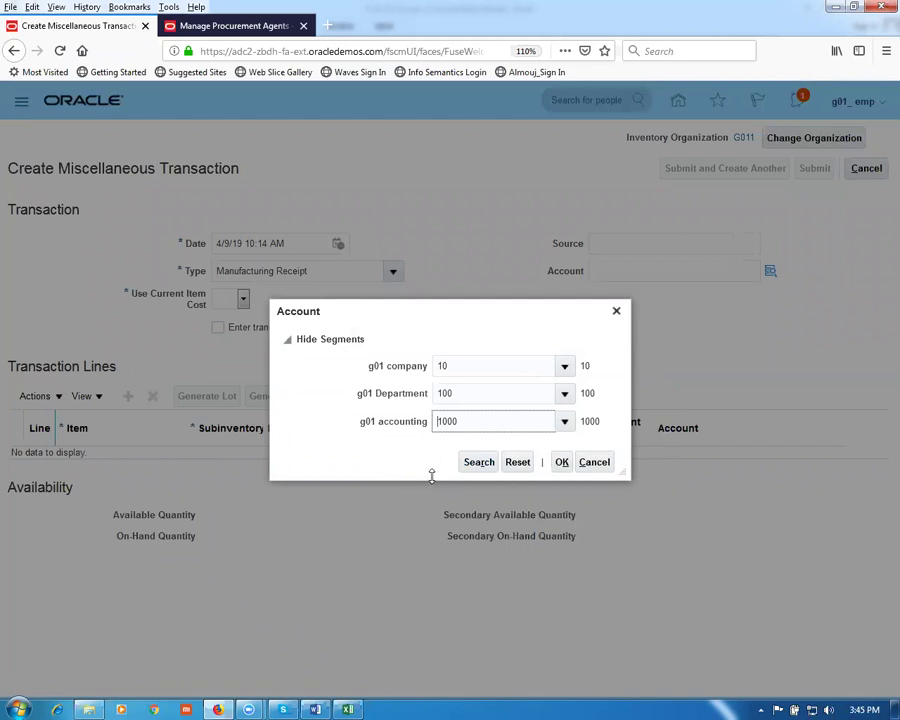
left_click(562, 462)
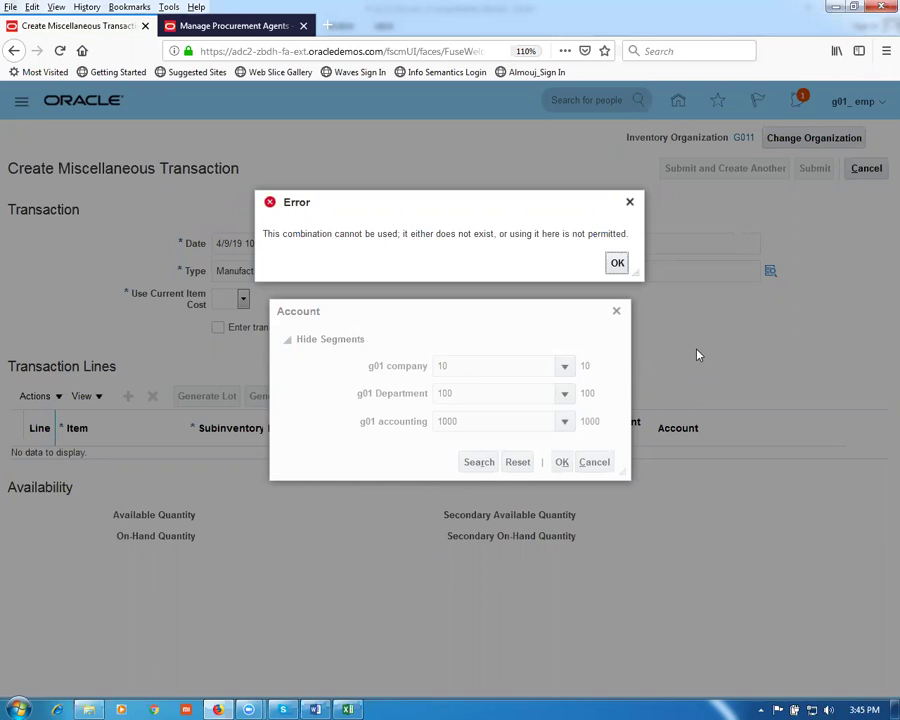
left_click(617, 265)
left_click(594, 462)
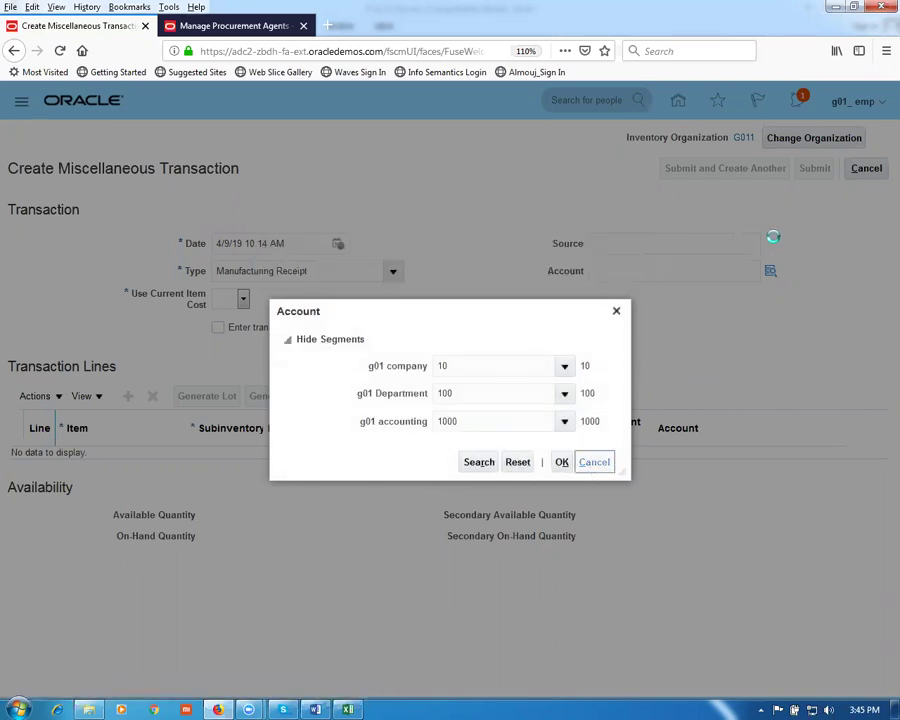
left_click(868, 175)
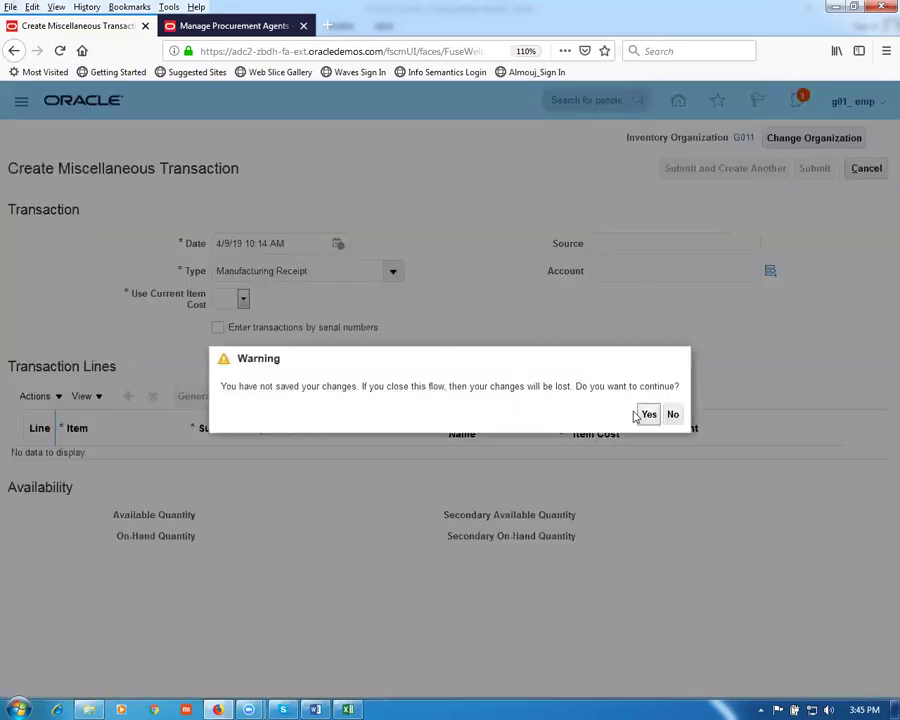
left_click(649, 414)
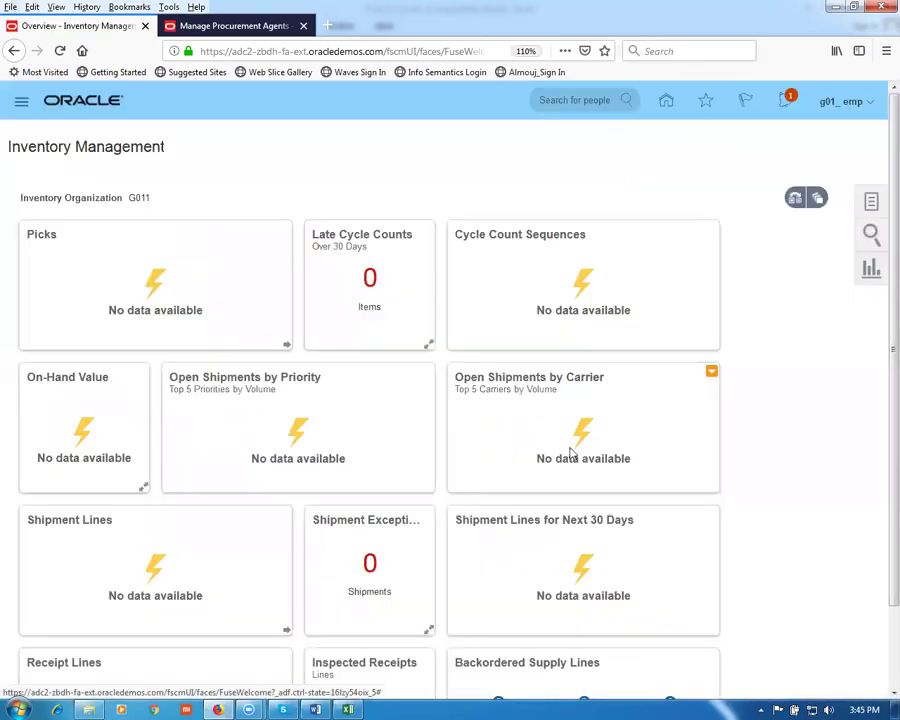
Step: Open Setup and Maintenance and select the Manufacturing and Supply Chain Materials Management offering
left_click(839, 106)
left_click(637, 349)
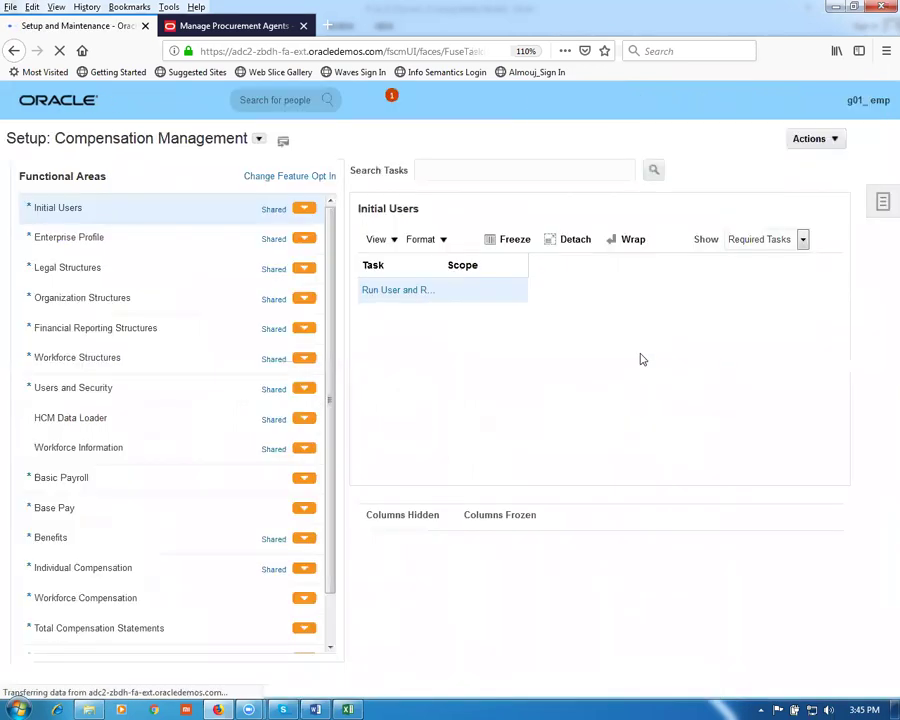
left_click(259, 139)
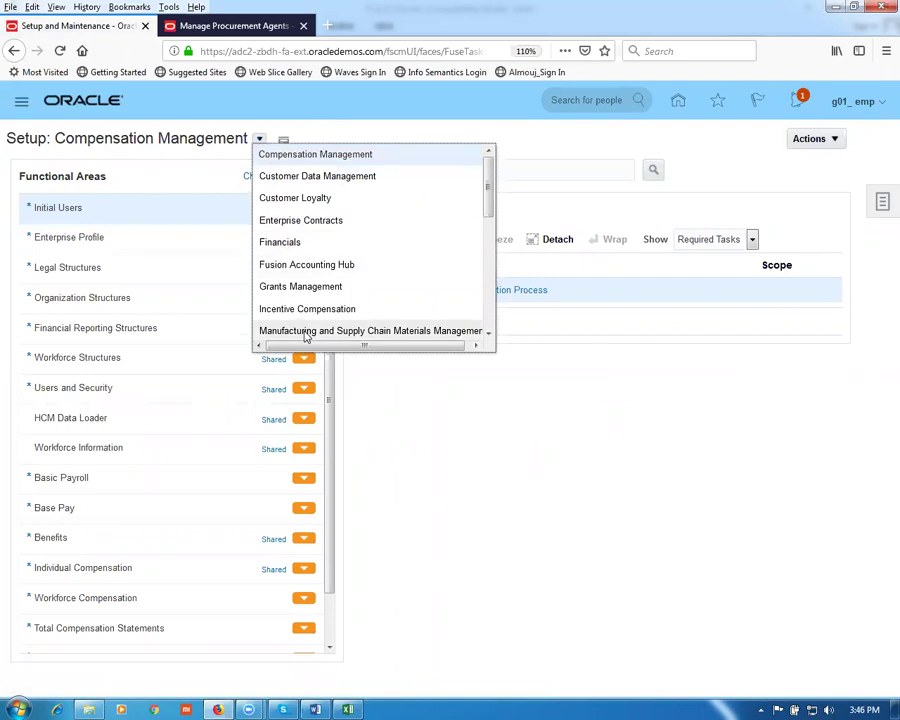
left_click(306, 331)
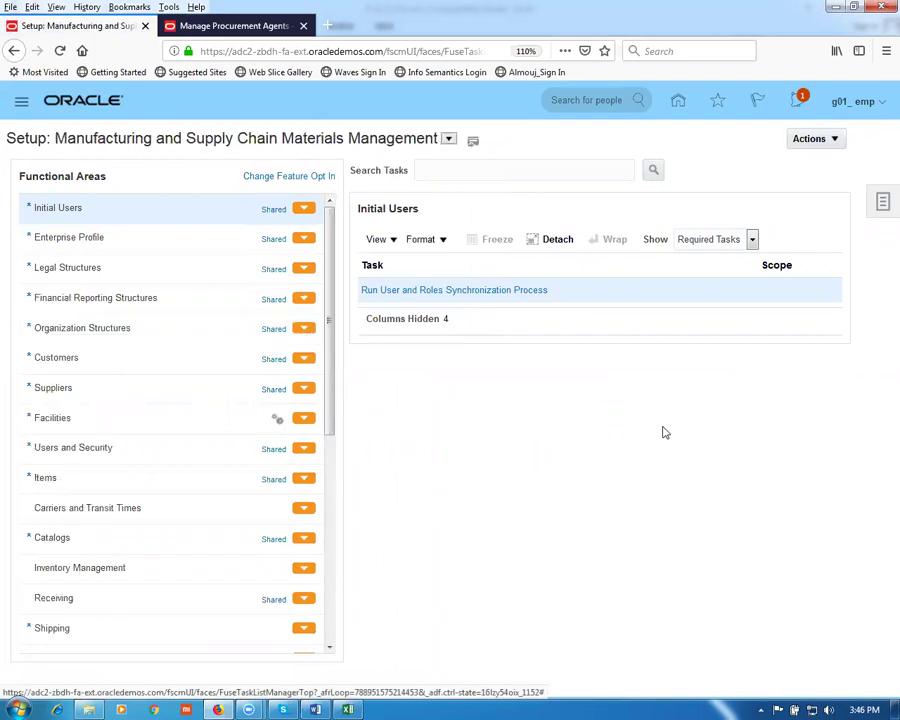
Step: Search tasks for man%map%set% and open the Cost Accounting Manage Mapping Sets scope prompt
left_click(452, 171)
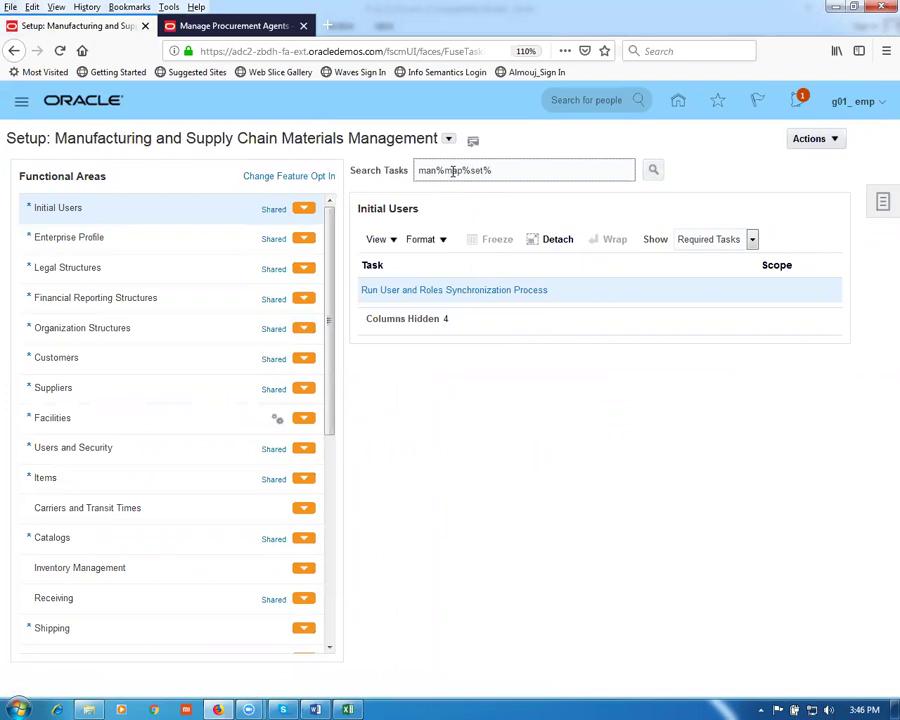
key("Return")
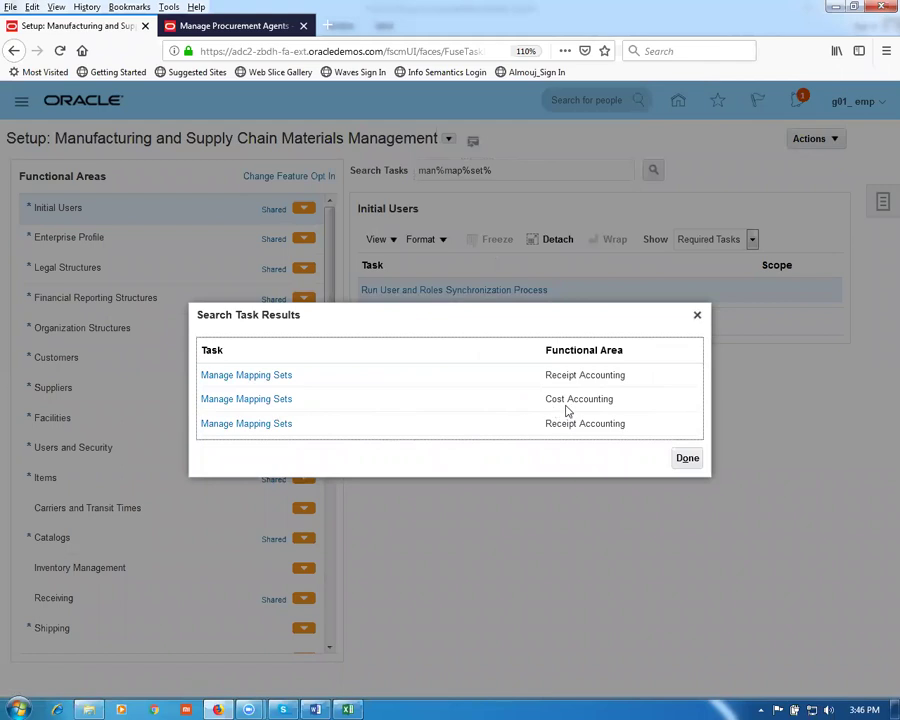
left_click(267, 400)
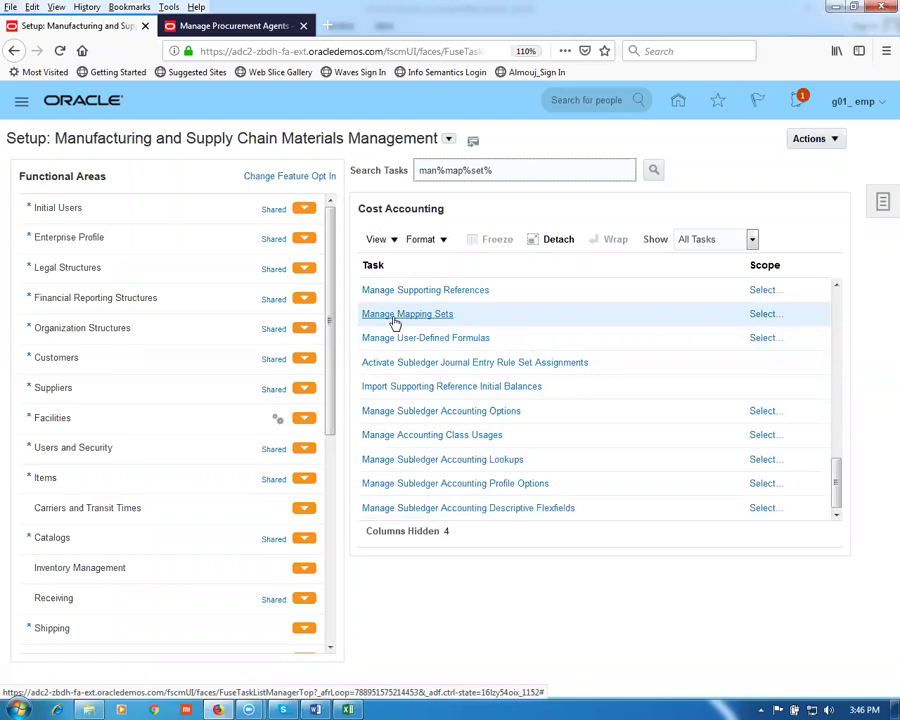
left_click(765, 316)
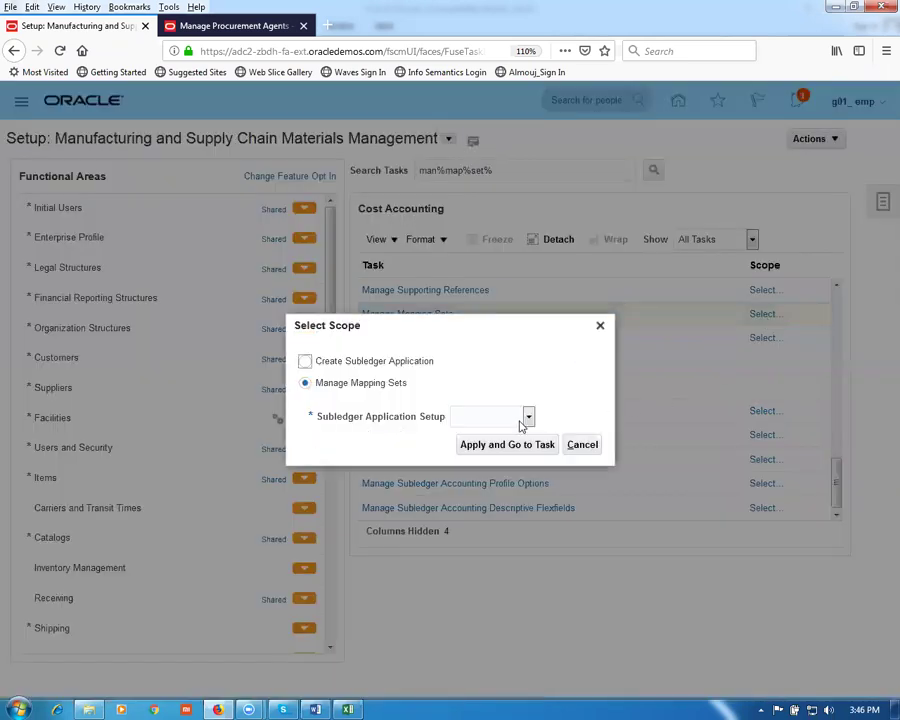
Step: Set the Subledger Application scope to Cost Management and go to its mapping sets
left_click(521, 425)
left_click(514, 474)
left_click(508, 446)
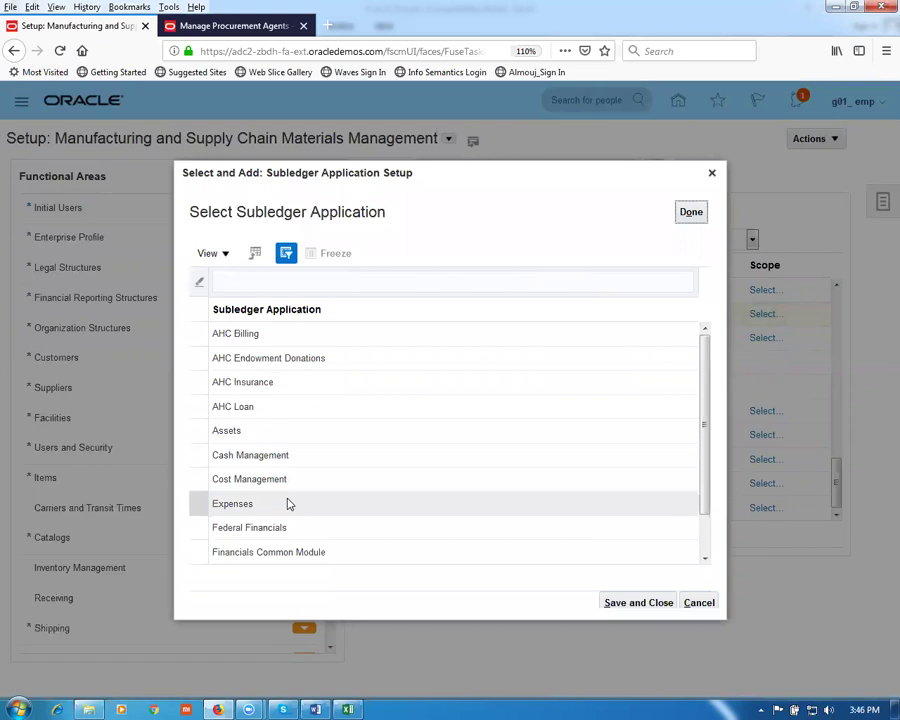
left_click(249, 479)
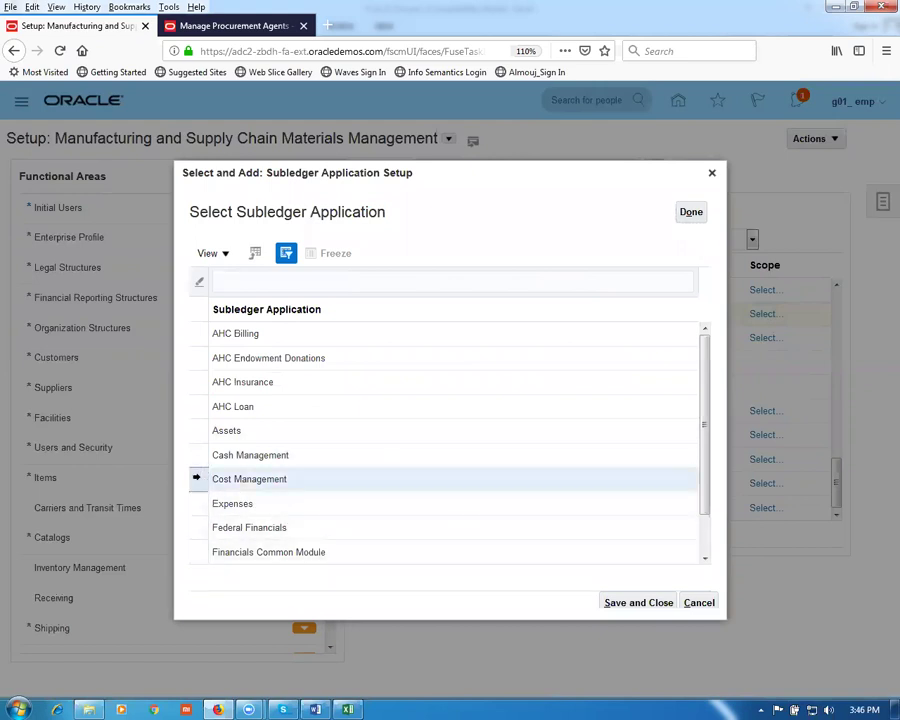
left_click(633, 603)
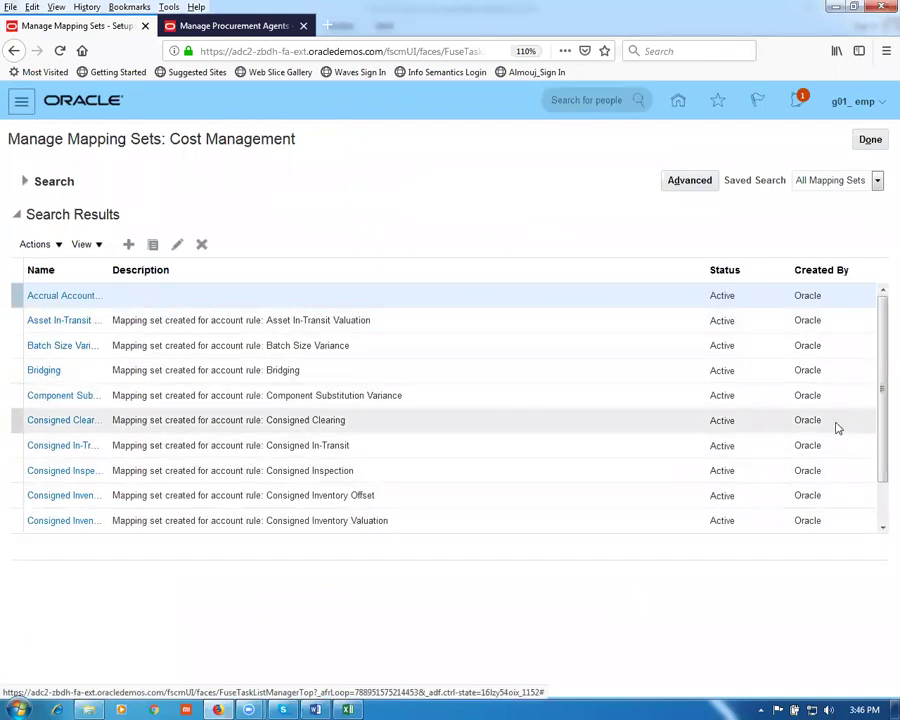
Step: Widen the Name column and search mapping sets by name 'inv', listing five matches
scroll(878, 428, "down", 1)
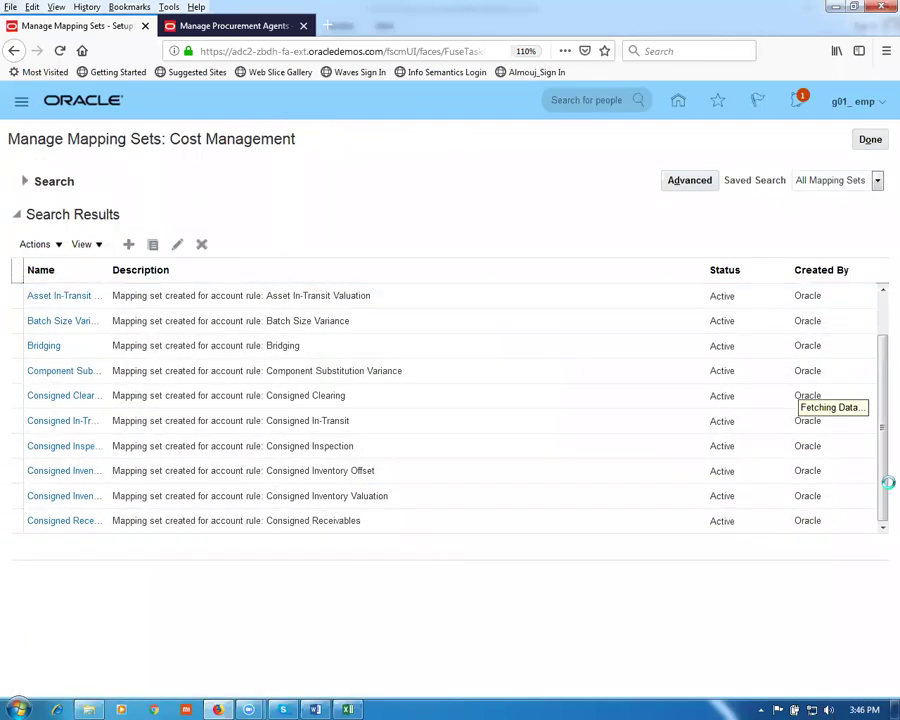
left_click_drag(104, 269, 196, 278)
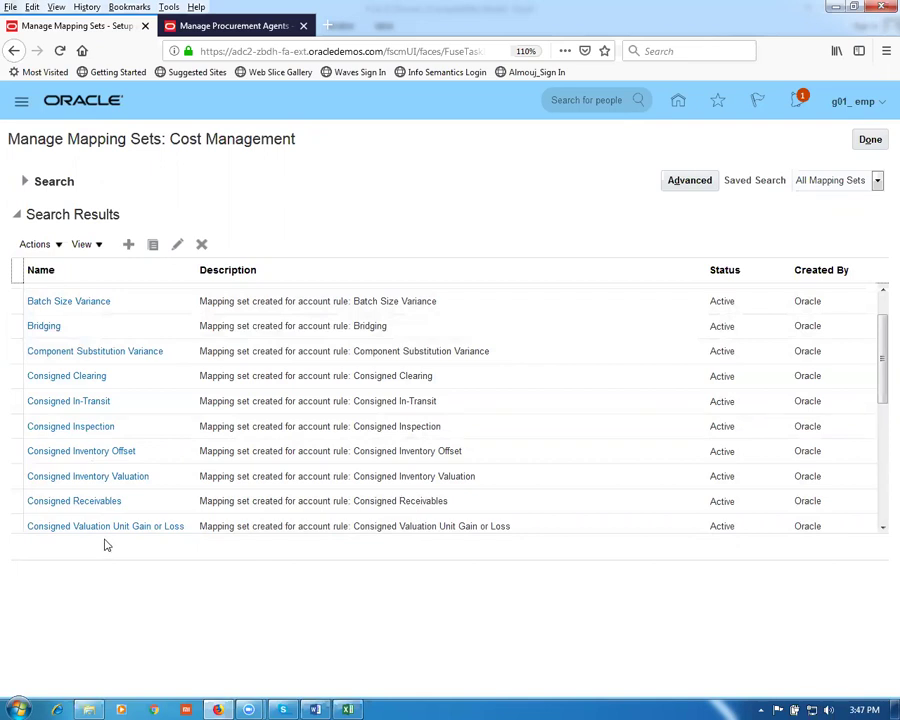
left_click_drag(880, 380, 880, 347)
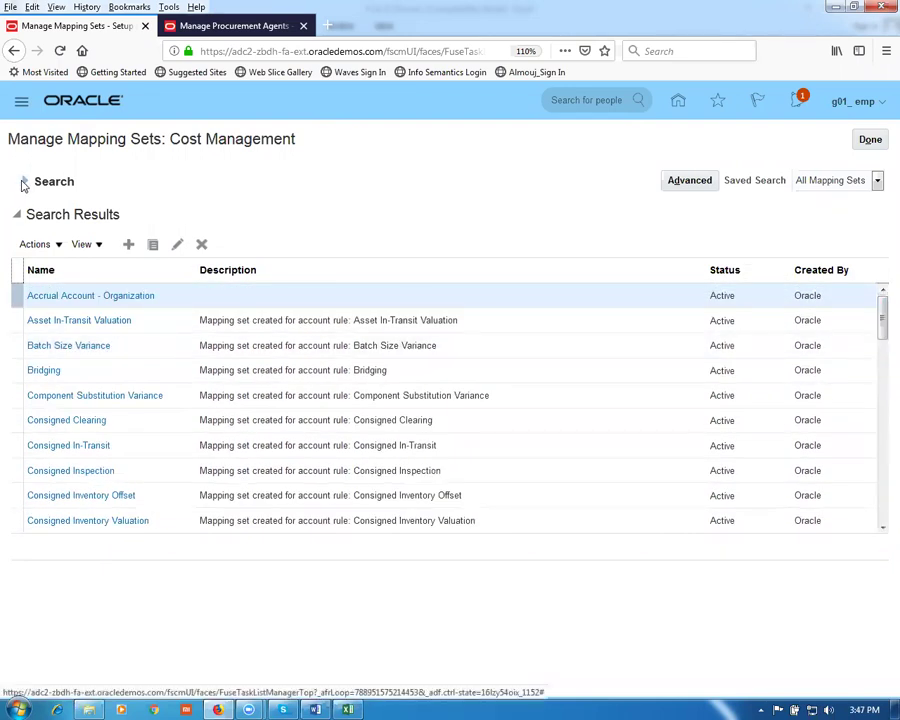
left_click(22, 184)
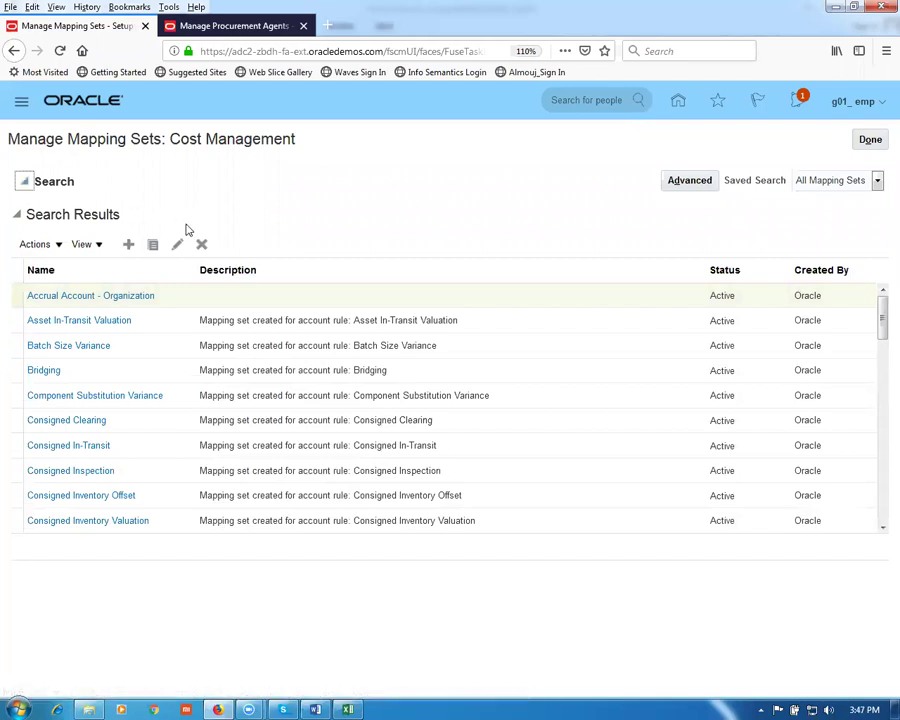
left_click(186, 210)
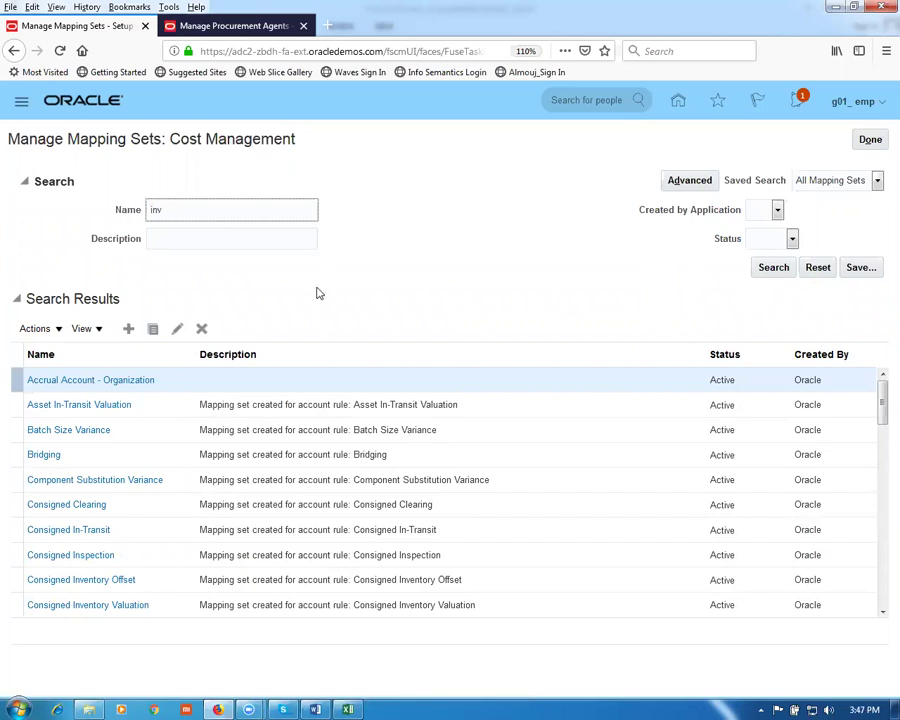
left_click(771, 269)
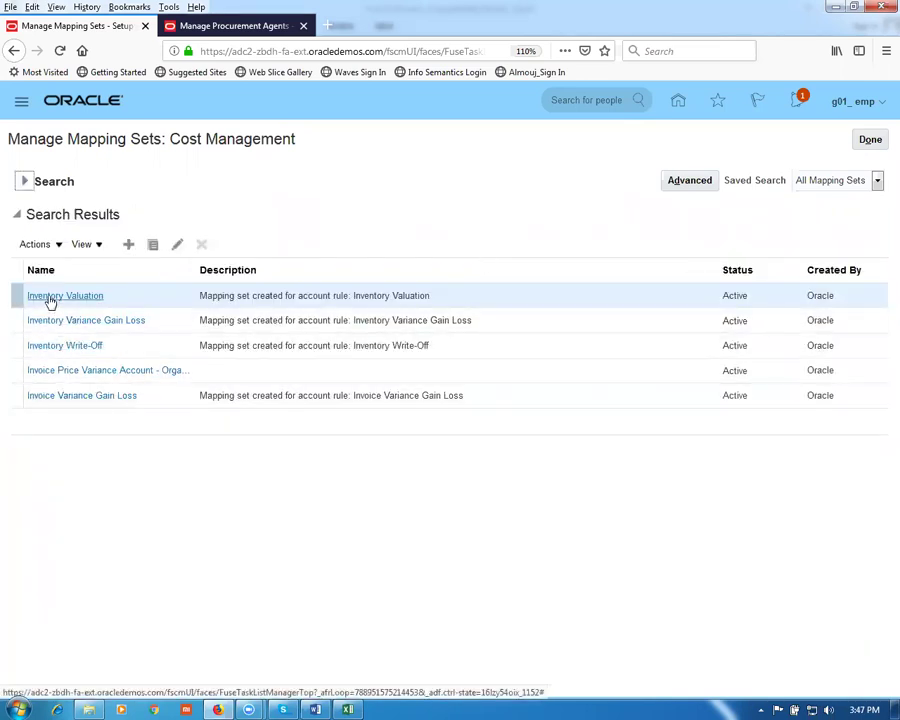
Step: Open the Inventory Valuation mapping set and add g01 acct instance as a chart of accounts row
left_click(48, 298)
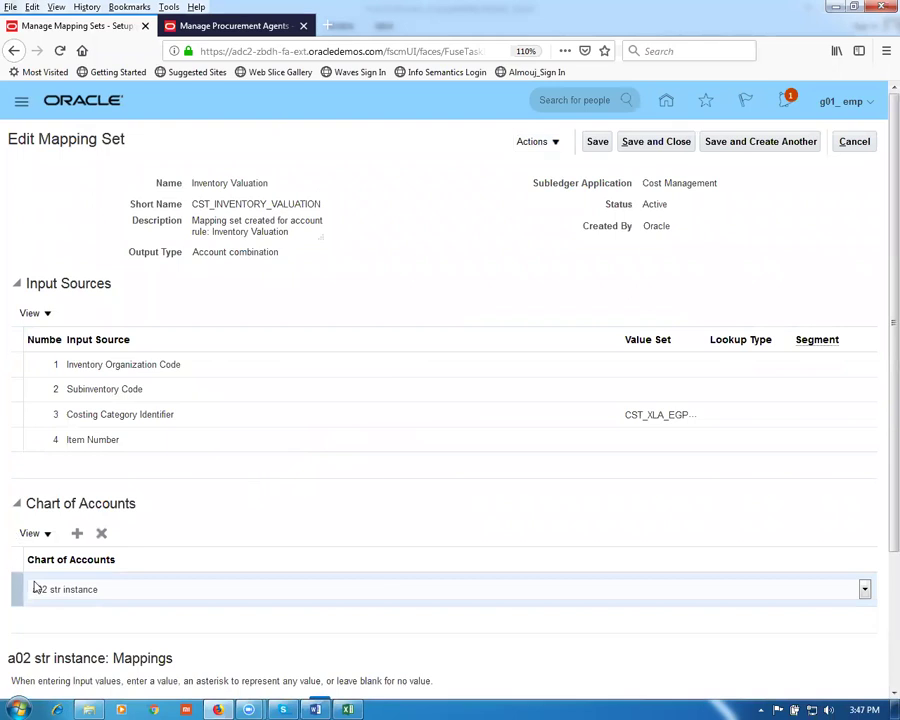
scroll(281, 507, "down", 3)
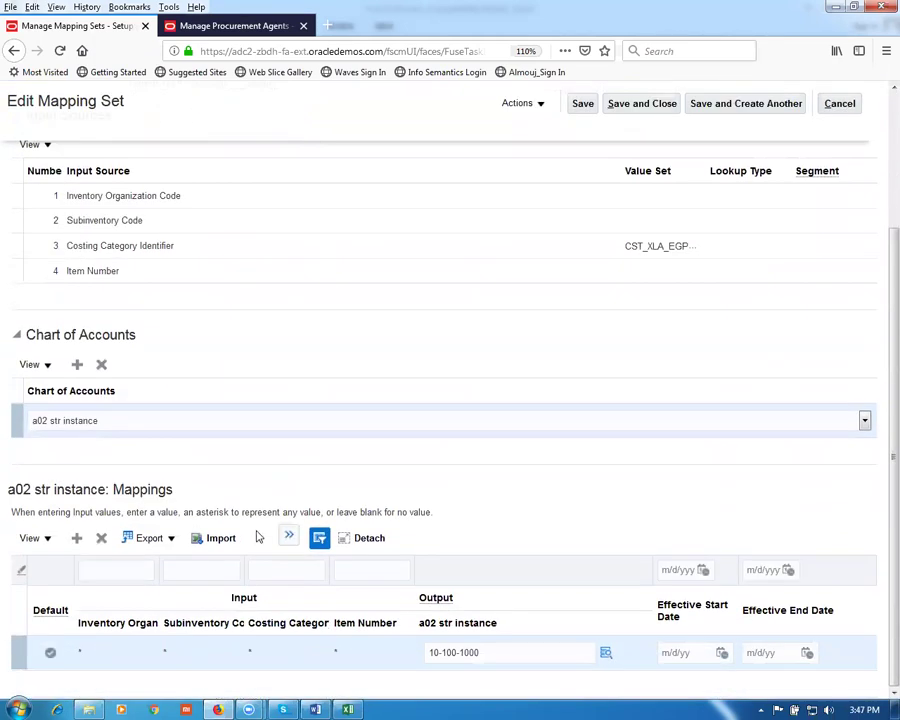
left_click(77, 364)
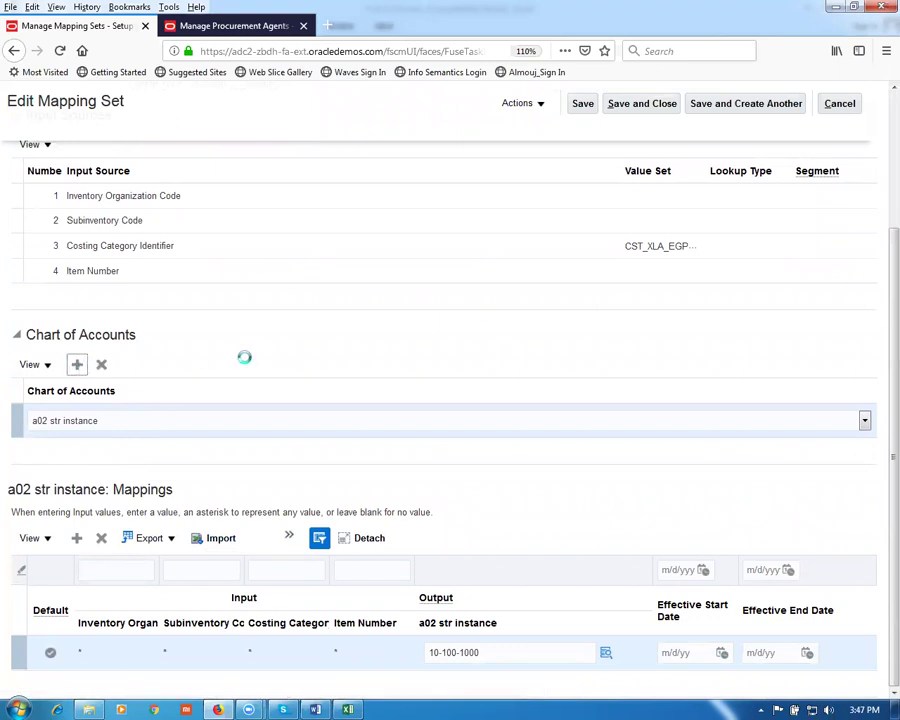
left_click(141, 458)
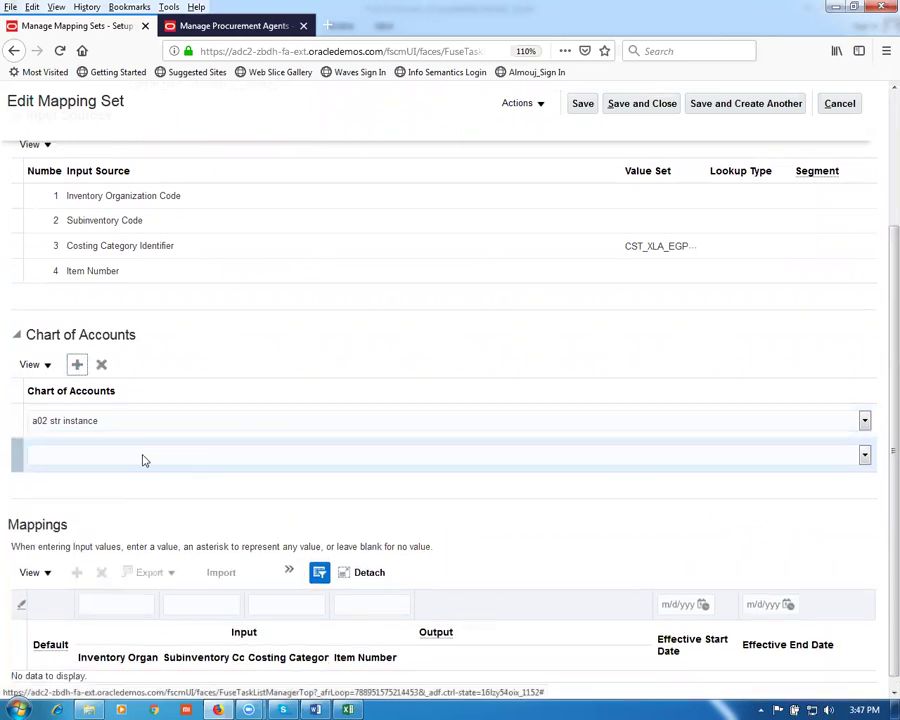
key("Down")
key("Down")
key("Down")
key("Down")
key("Down")
key("Down")
key("Down")
key("Down")
key("Down")
key("Down")
key("Down")
key("Down")
key("Down")
key("Down")
key("Down")
key("Down")
key("Down")
key("Down")
key("Down")
key("Down")
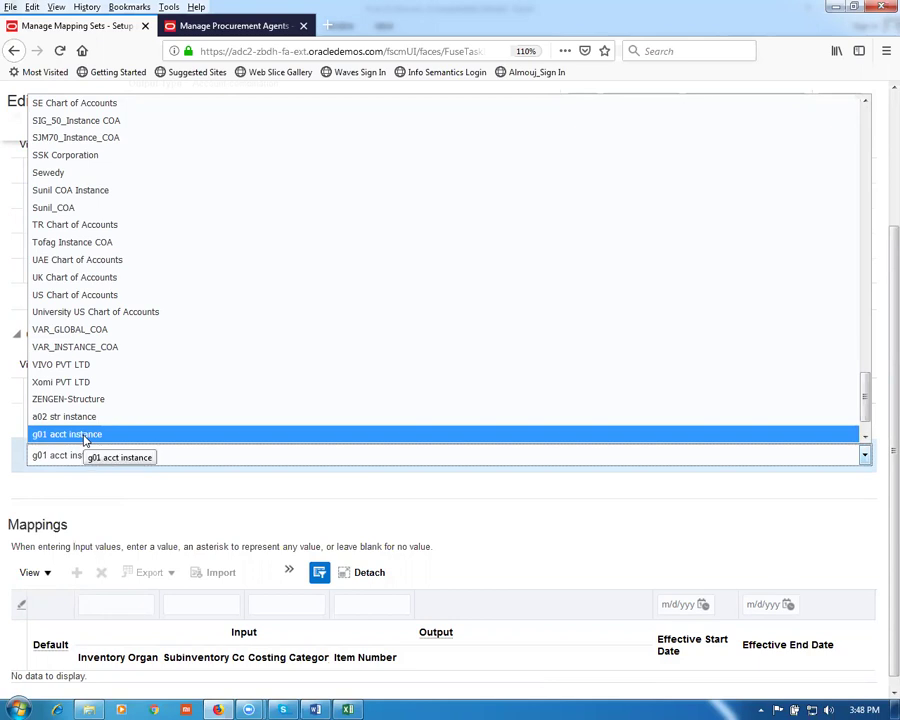
left_click(84, 460)
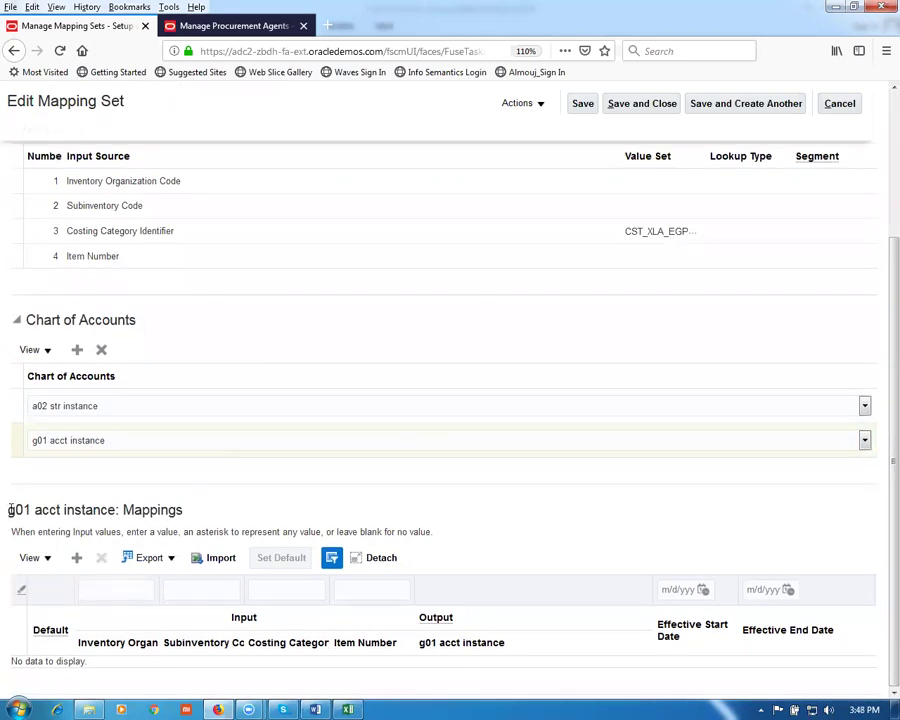
Step: Add an empty g01 acct instance mapping row, reset page zoom, and save the mapping set
left_click_drag(9, 511, 186, 510)
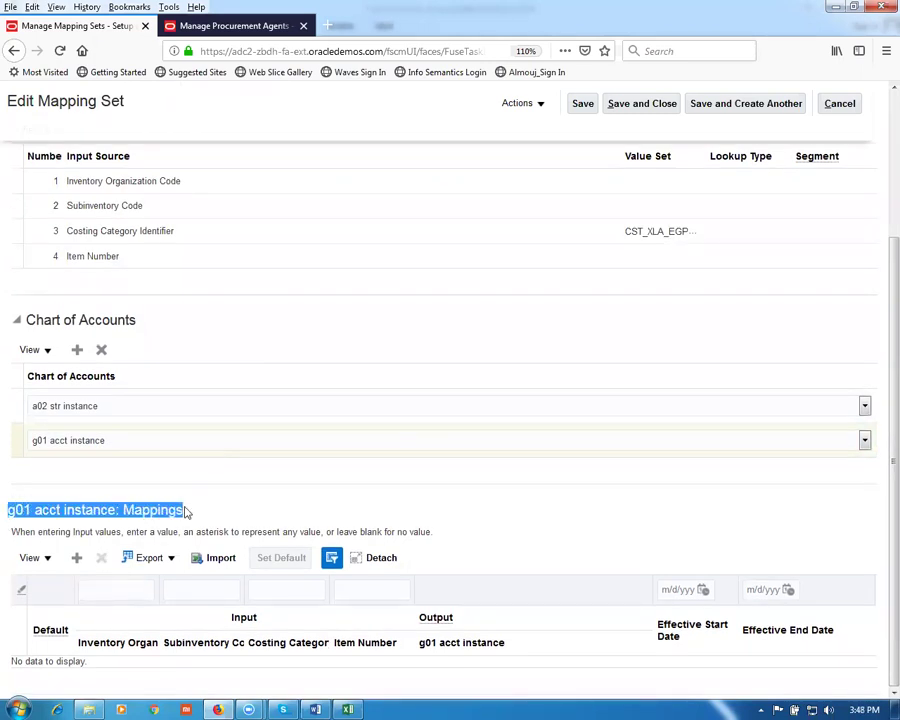
left_click(362, 515)
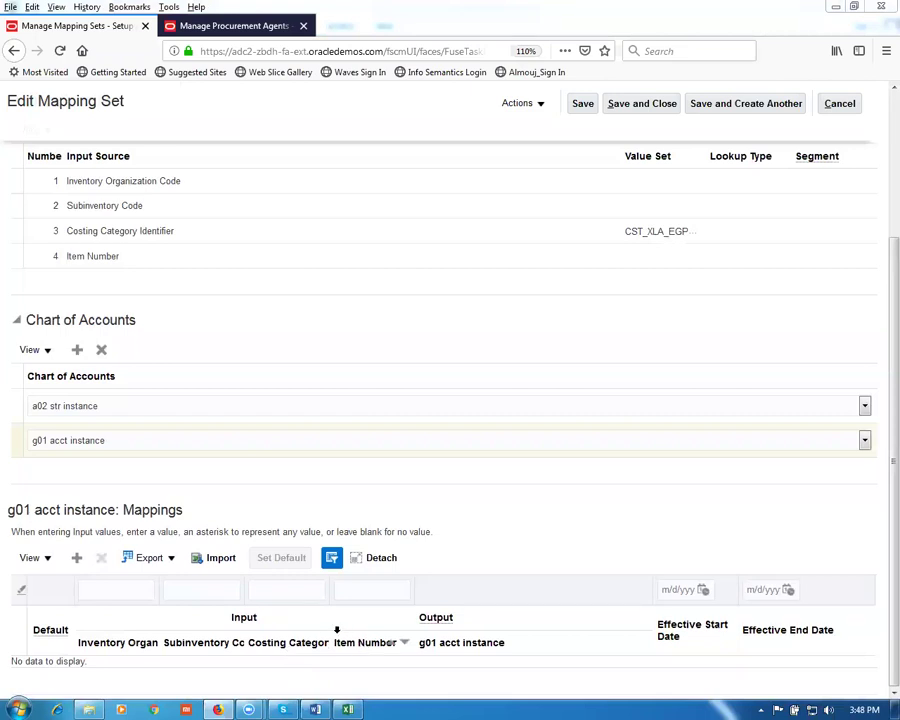
left_click(77, 559)
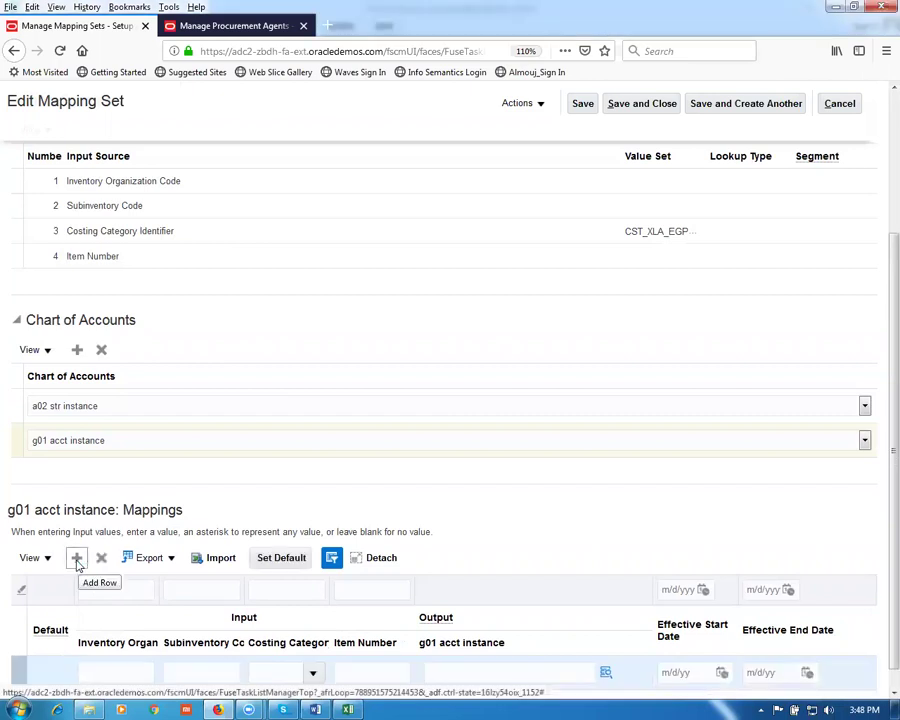
scroll(430, 500, "down", 1)
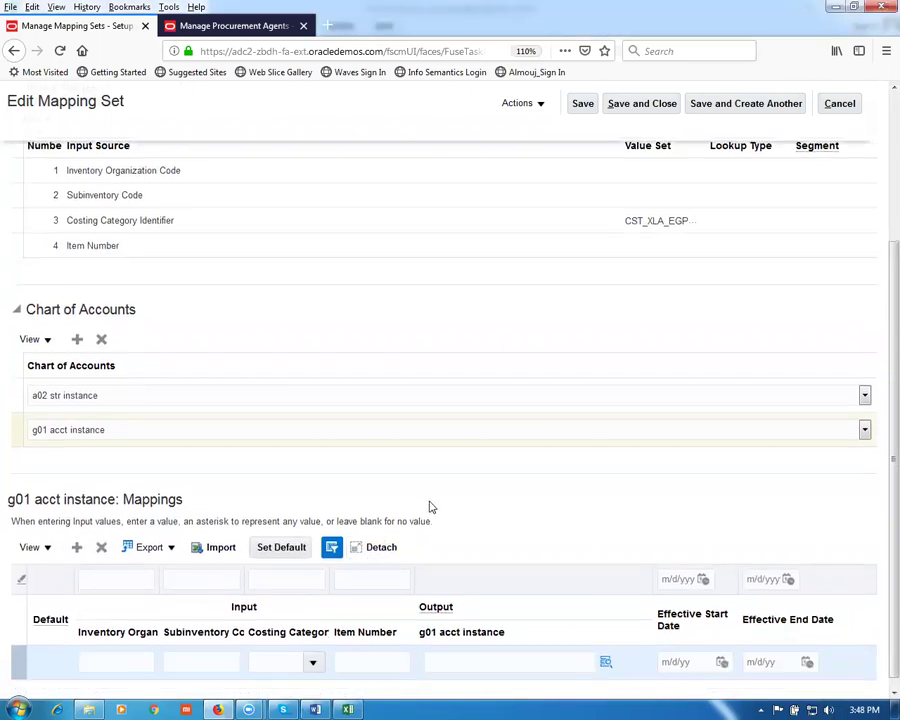
scroll(431, 507, "down", 1)
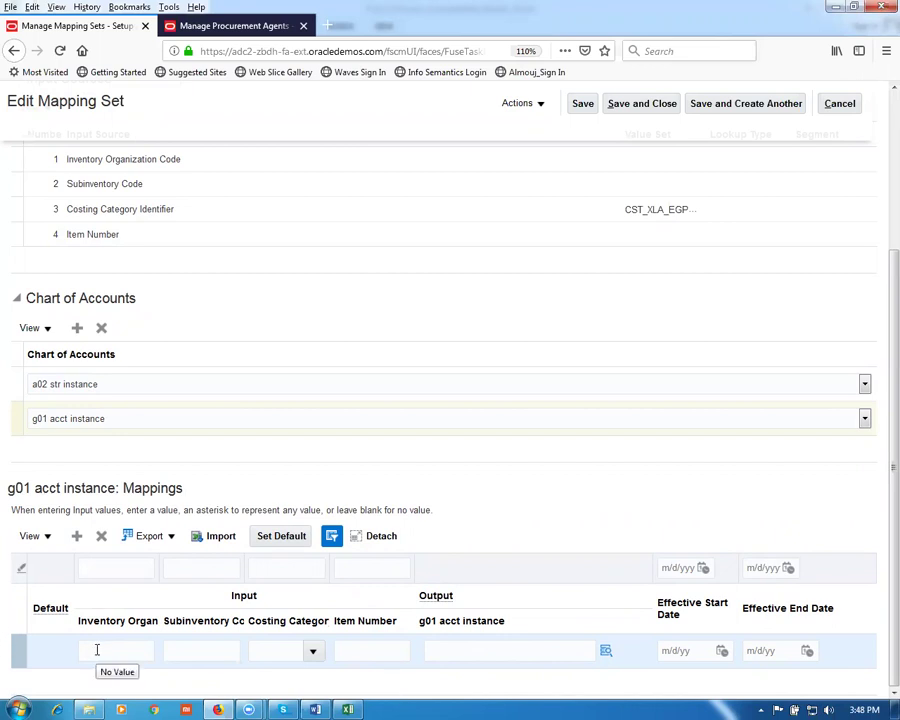
left_click(285, 538)
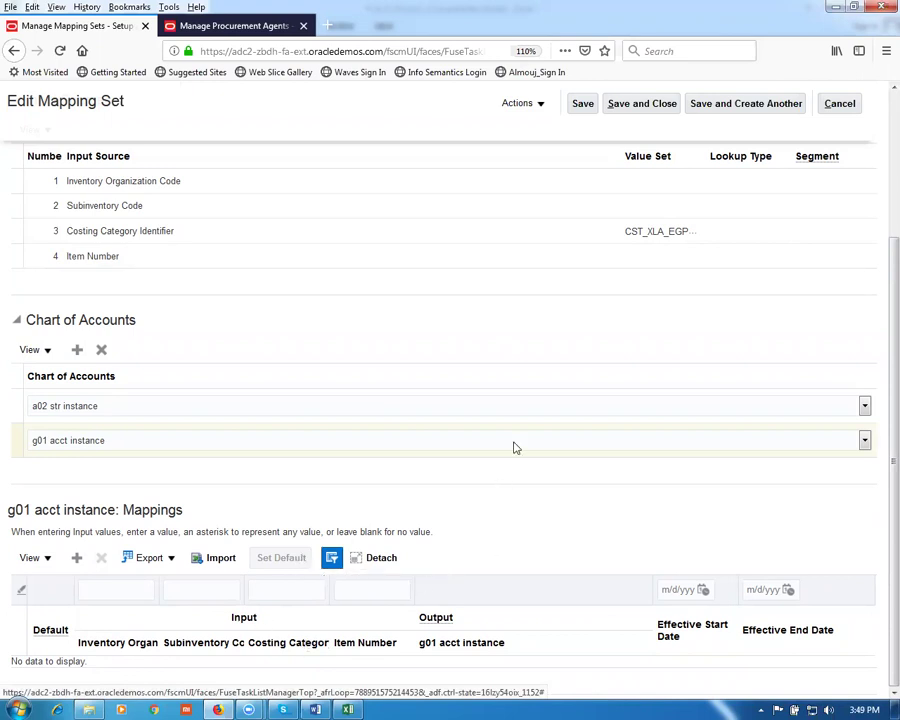
key("ctrl+minus")
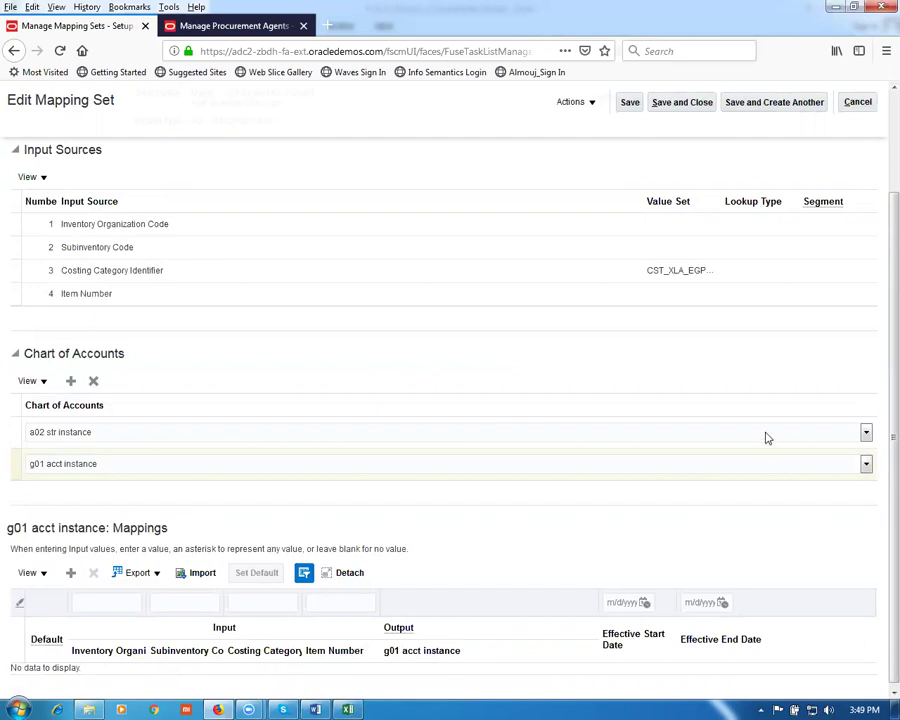
left_click(630, 102)
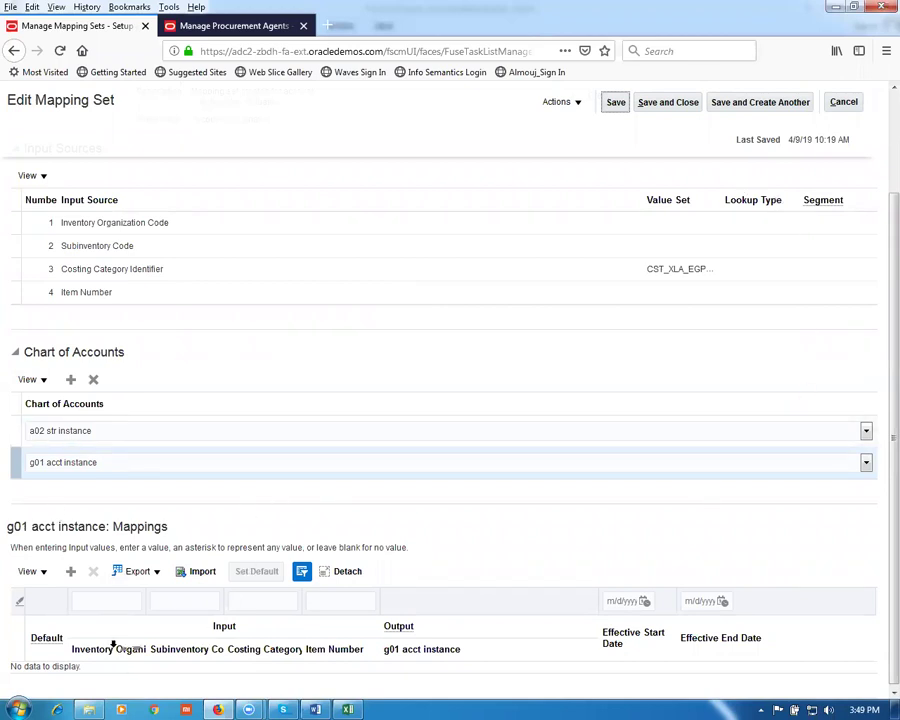
Step: Add another mapping row and mark it as the default mapping
left_click(71, 572)
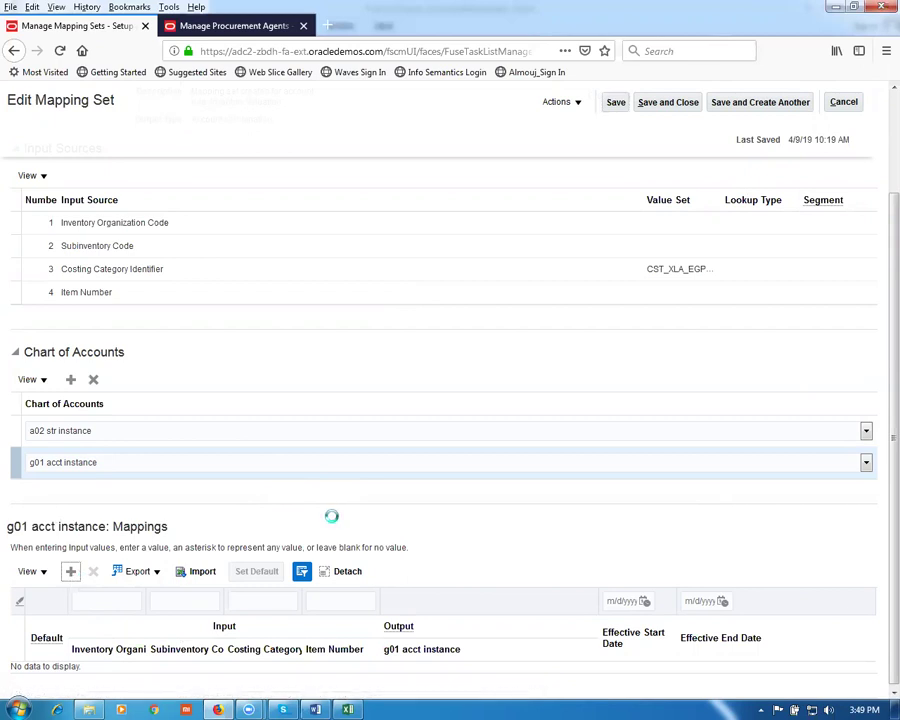
left_click(259, 575)
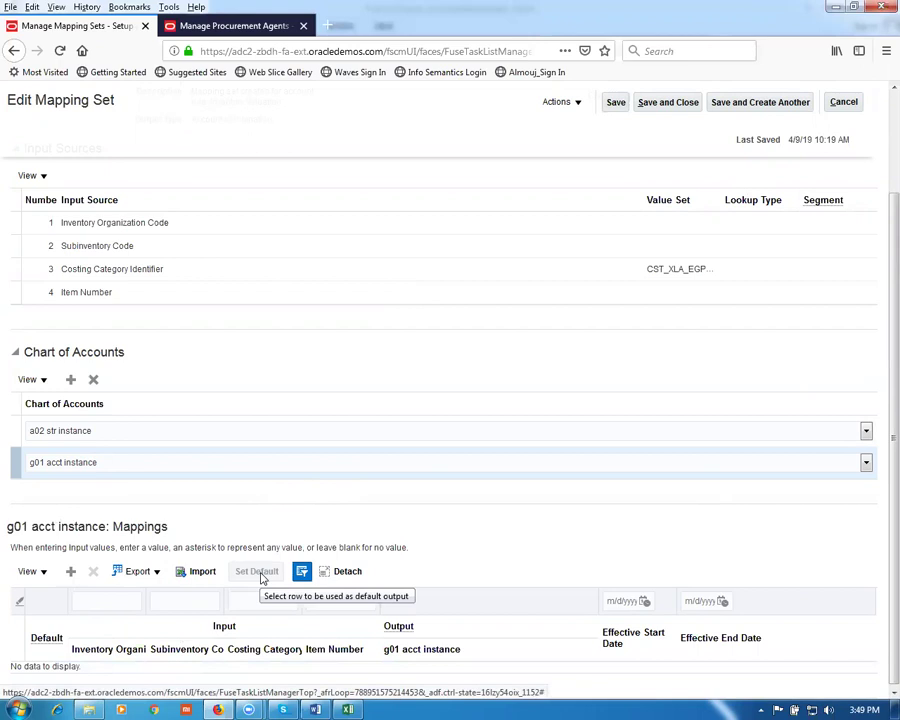
mouse_move(280, 706)
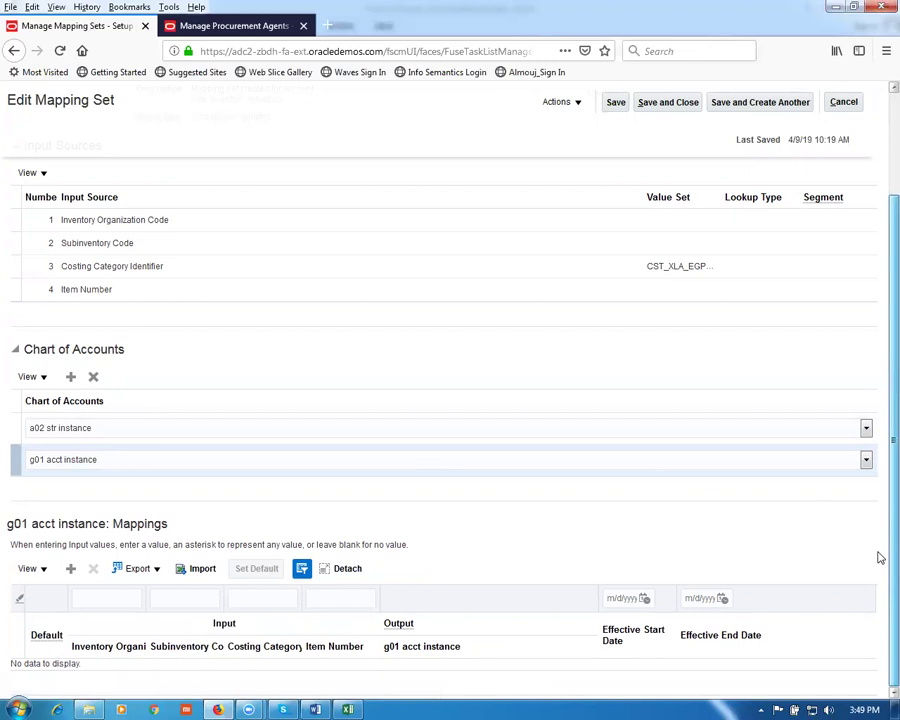
scroll(880, 557, "up", 3)
Step: Discard unsaved edits, reopen Inventory Valuation, and show the g01 acct instance mappings
left_click(864, 126)
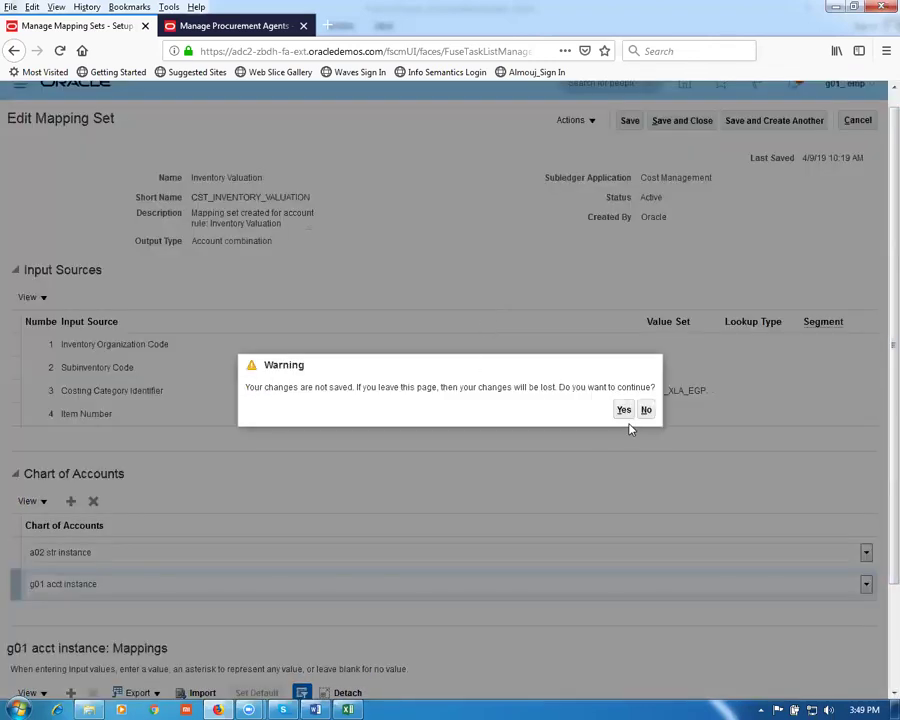
left_click(627, 413)
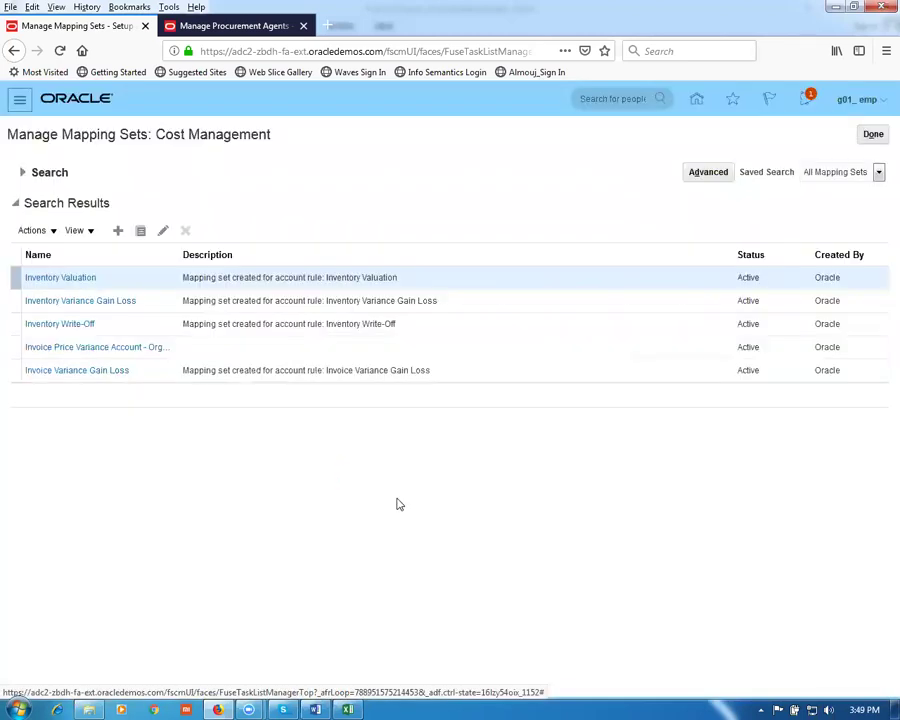
left_click(54, 279)
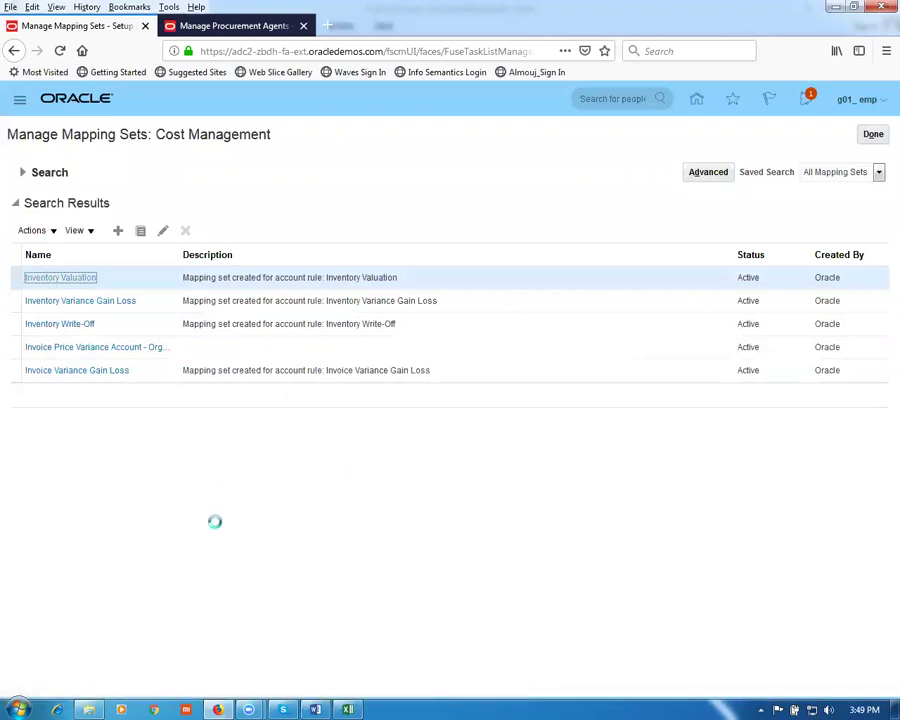
left_click(12, 583)
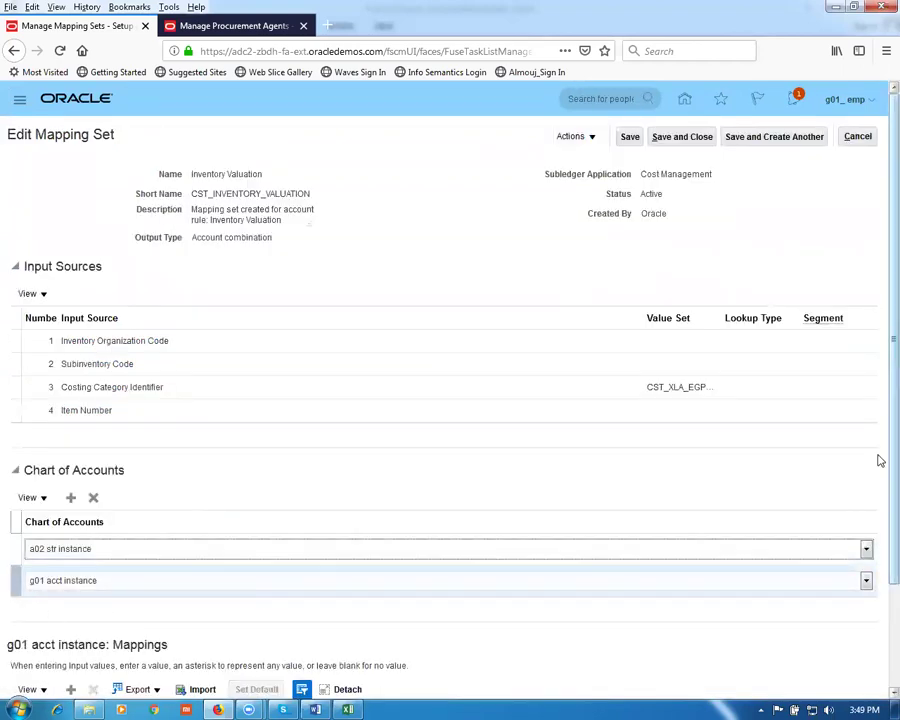
scroll(875, 560, "down", 2)
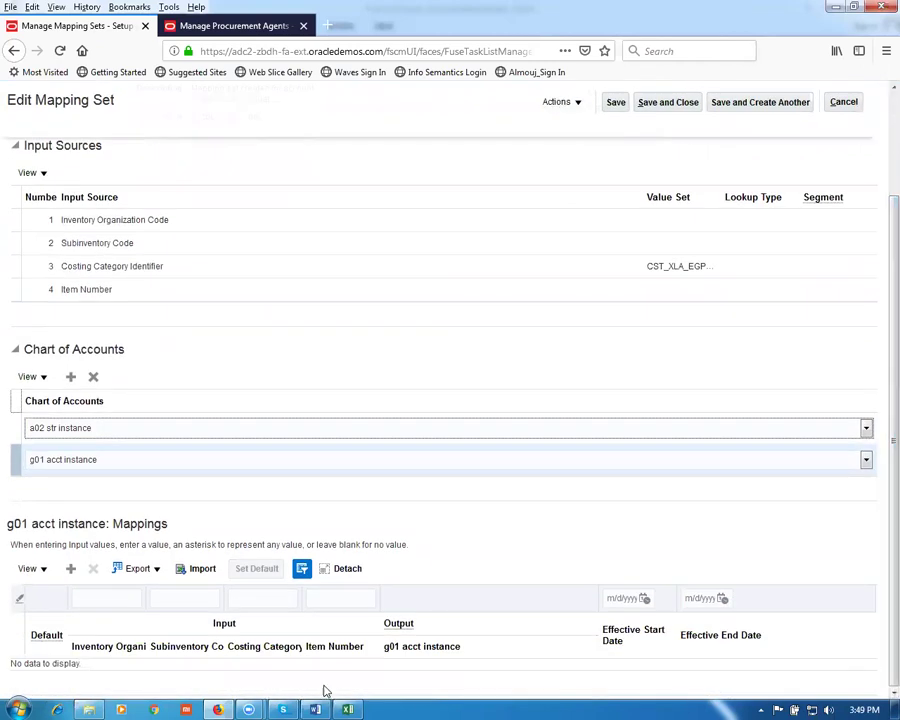
Step: Add a mapping of inventory organization G011 to account 10-100-1000, save it, and make it default
left_click(70, 568)
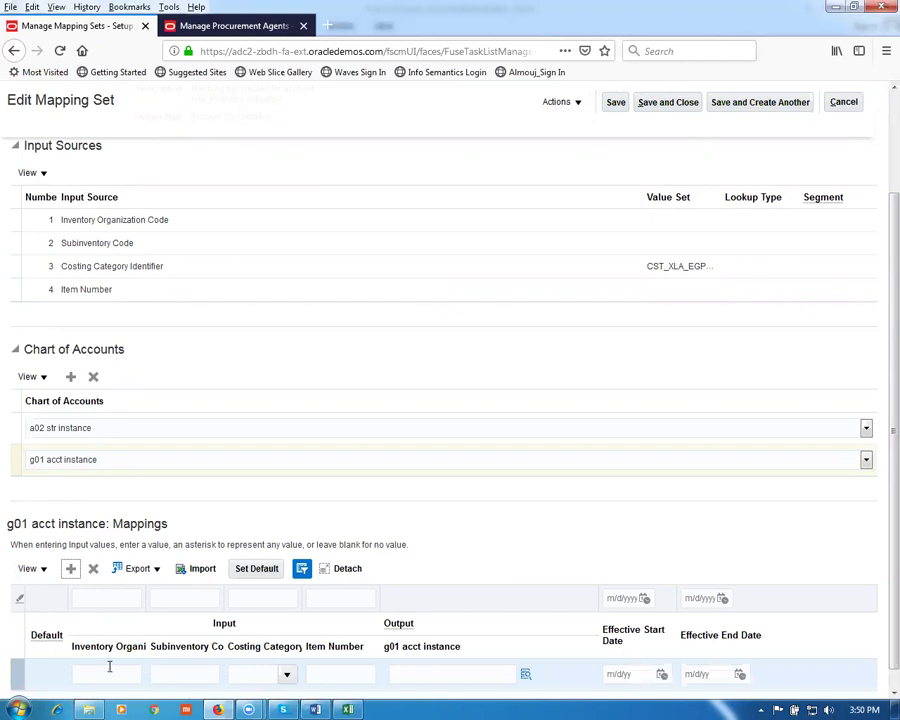
left_click(110, 670)
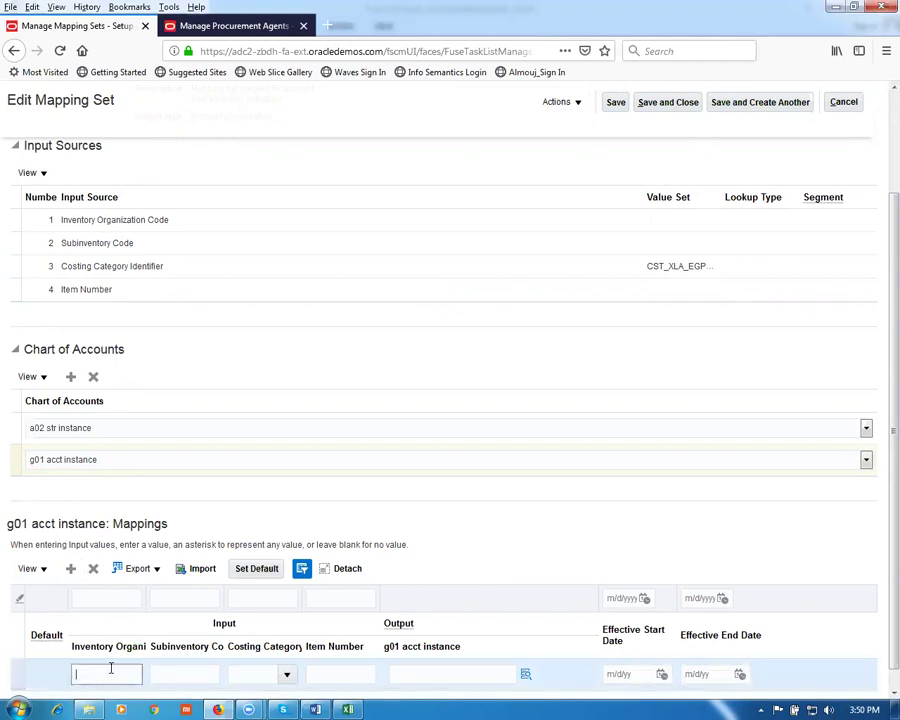
left_click(263, 572)
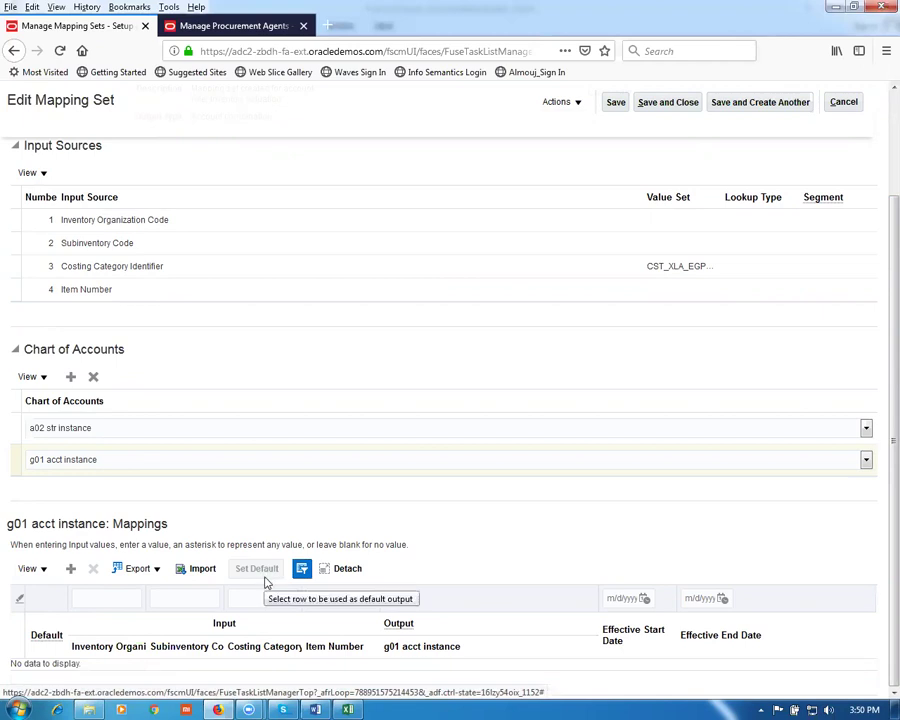
left_click(70, 569)
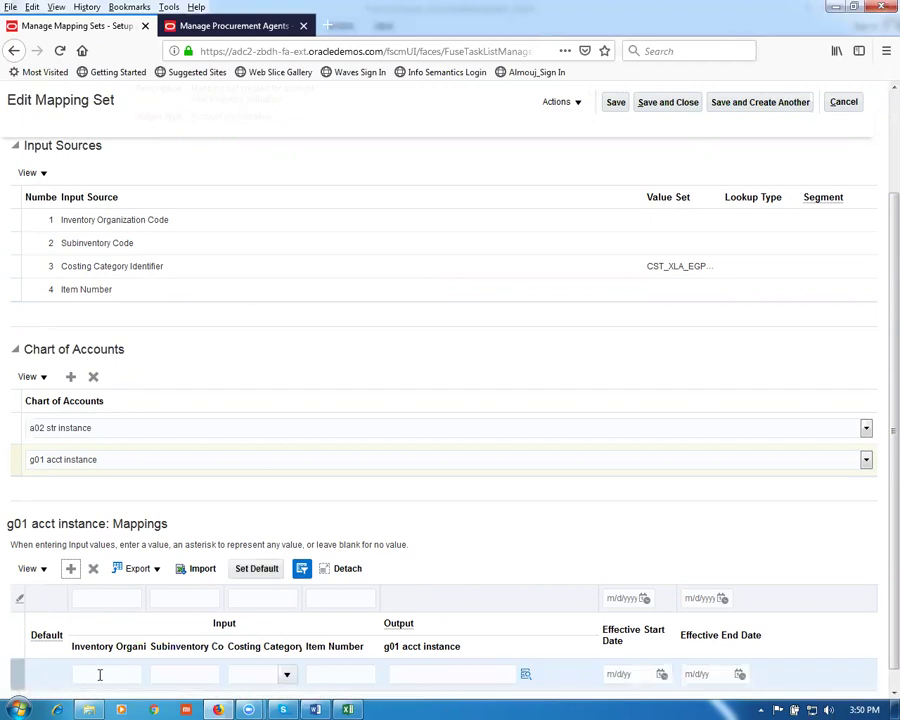
left_click(100, 675)
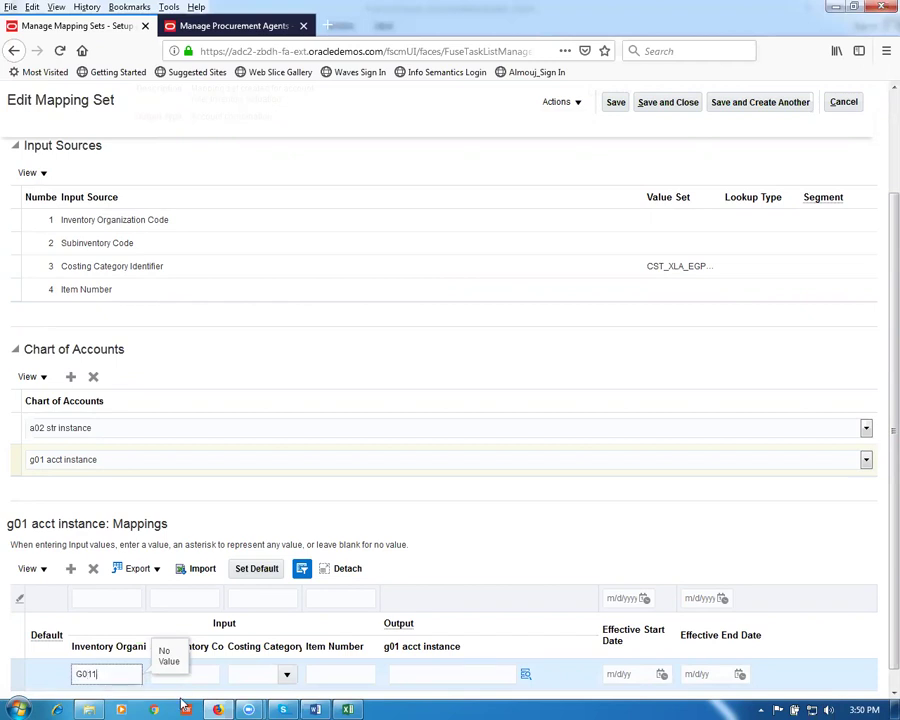
left_click(423, 674)
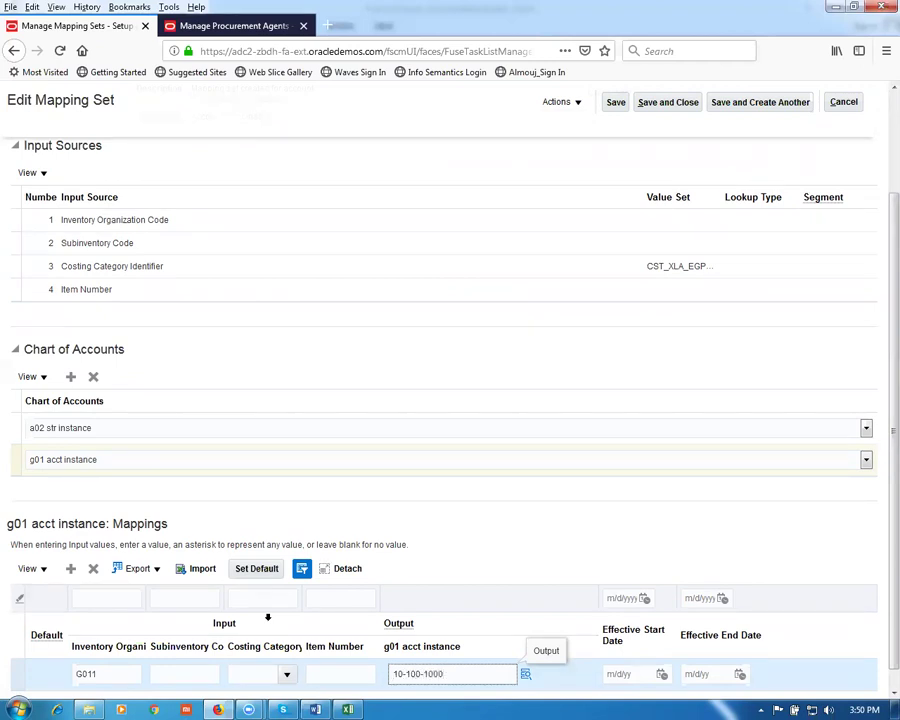
left_click(302, 392)
left_click(615, 103)
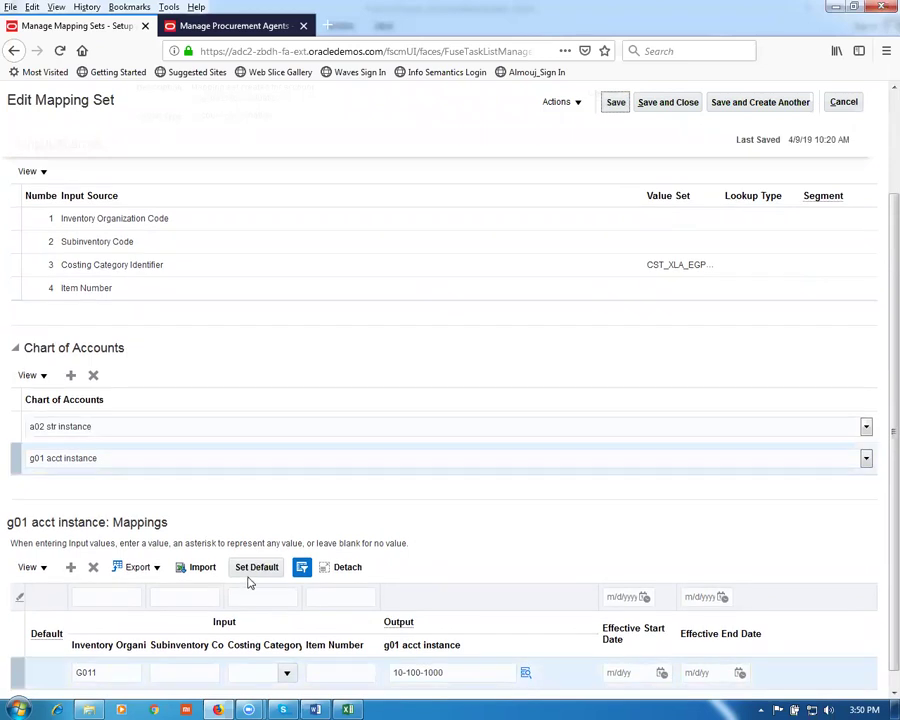
left_click(89, 672)
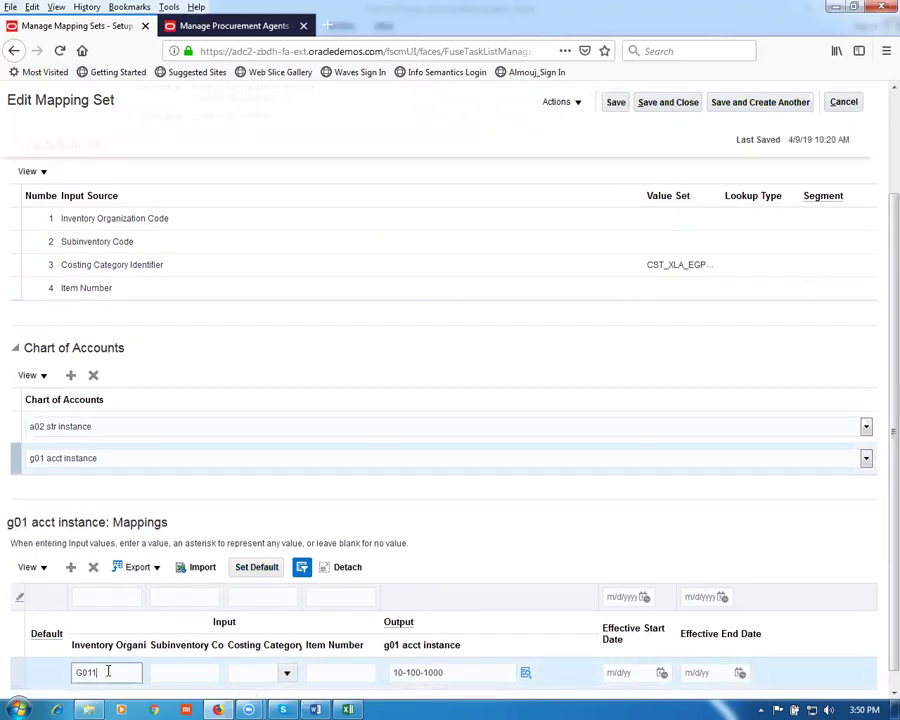
left_click(270, 570)
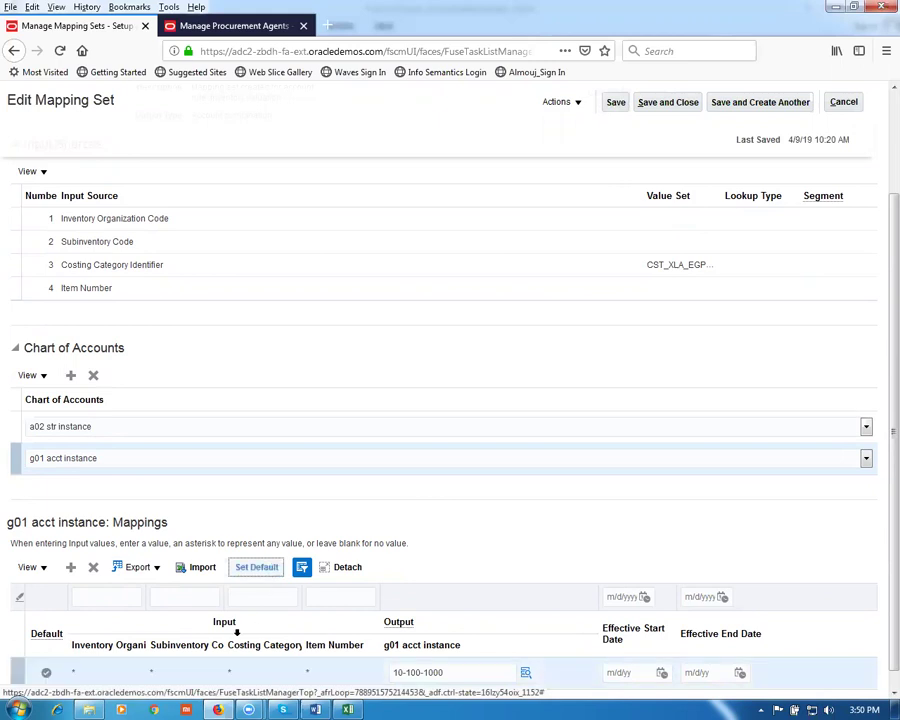
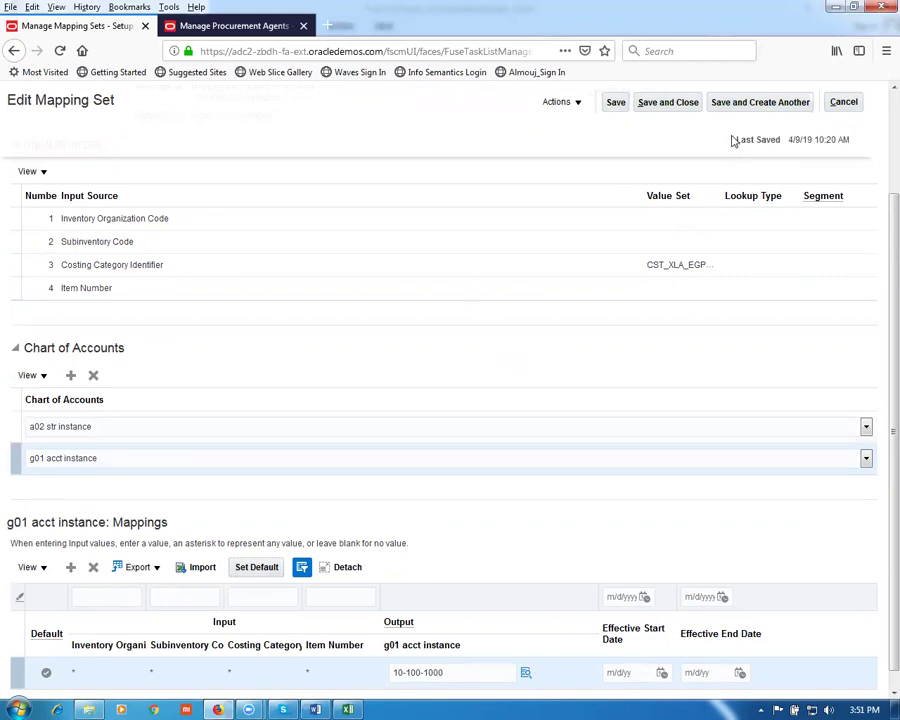
Step: Save the g01 acct instance mapping set and go back to the Cost Management mapping sets list
left_click(667, 104)
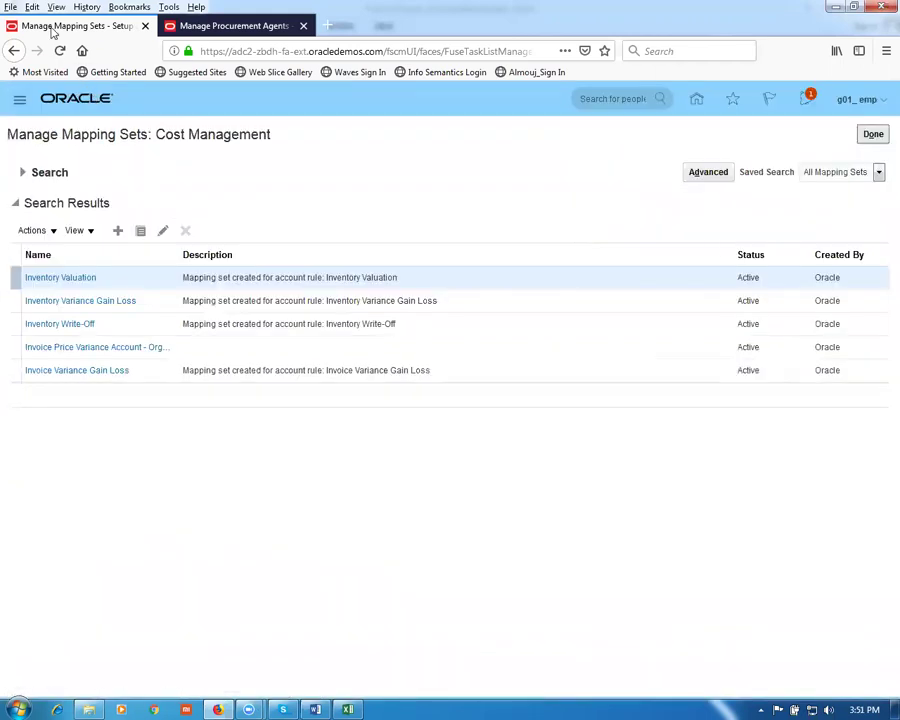
left_click(249, 30)
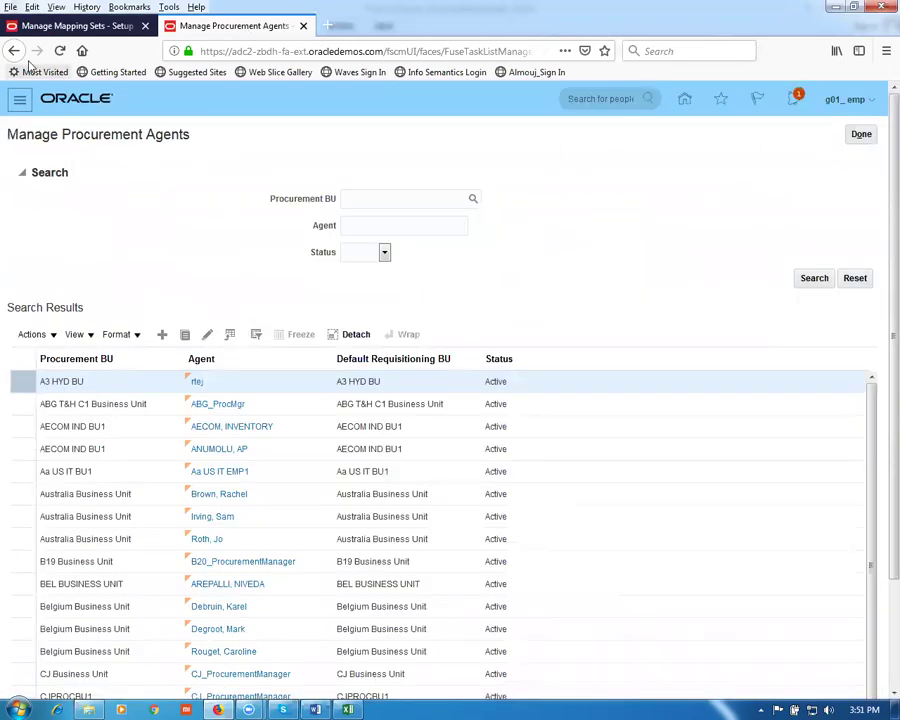
left_click(47, 27)
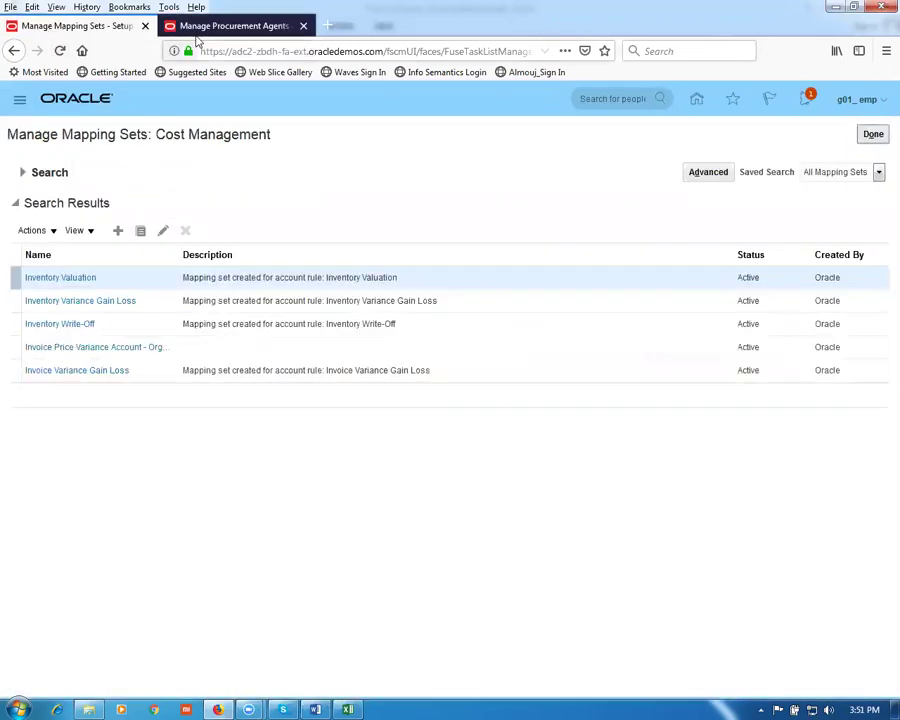
right_click(226, 27)
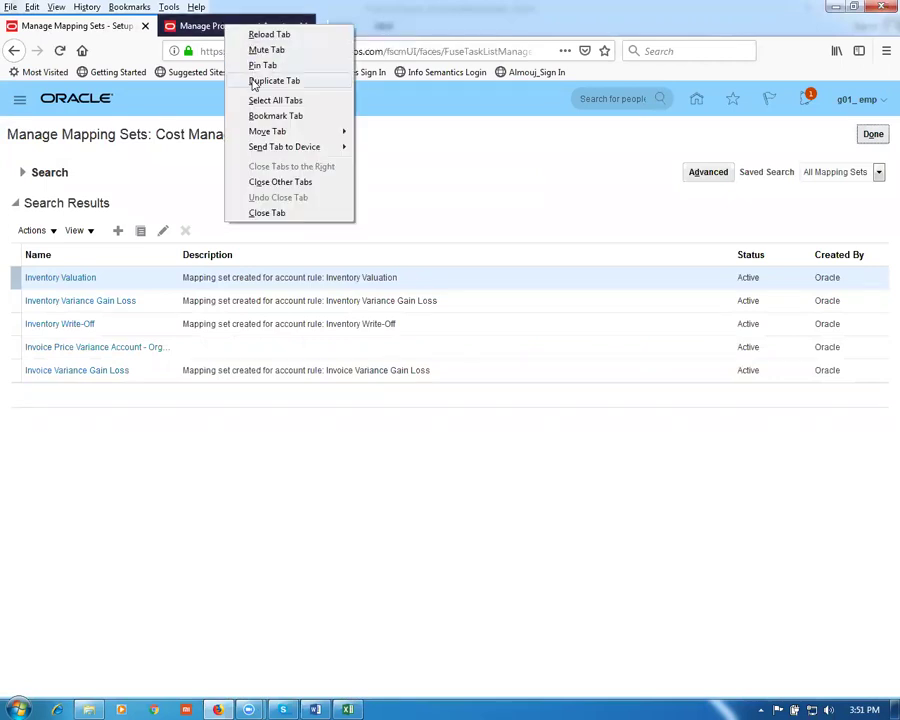
Step: In a duplicated tab, start Create Miscellaneous Transaction from Supply Chain Execution > Inventory Management tasks
left_click(274, 80)
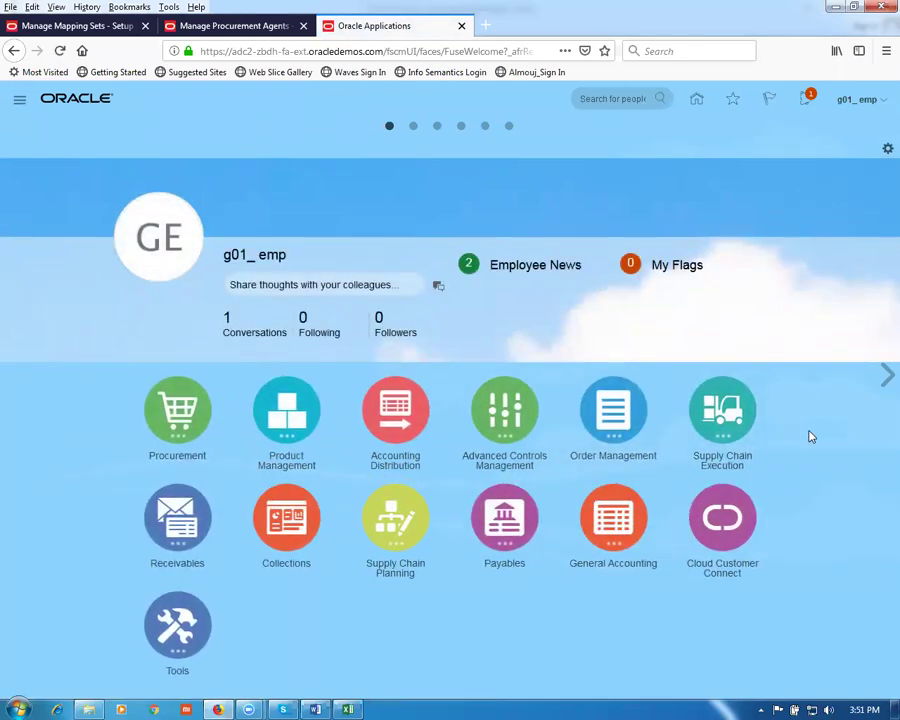
left_click(732, 421)
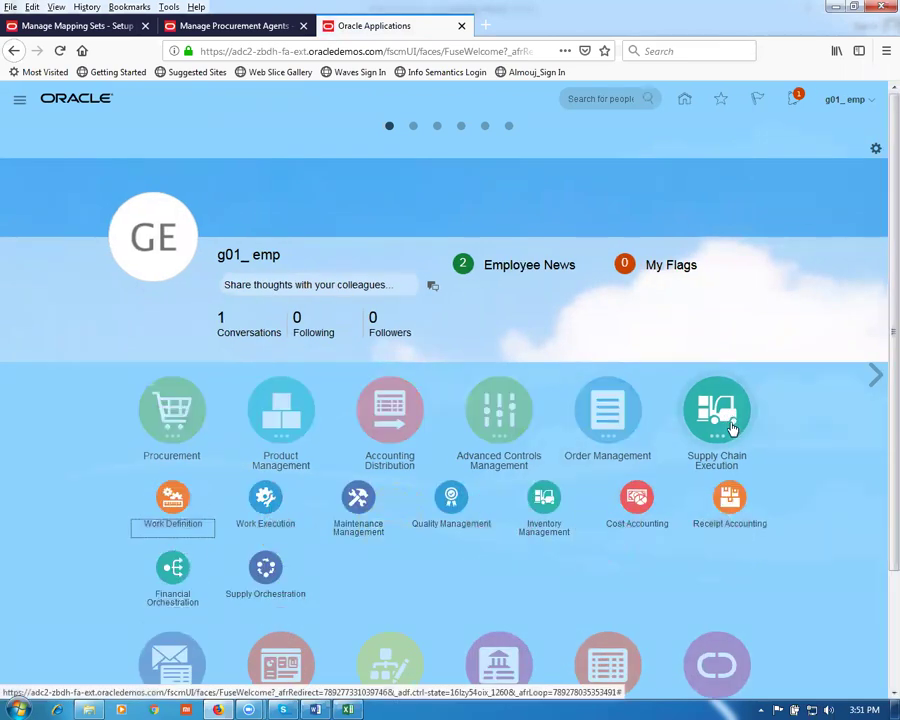
left_click(545, 499)
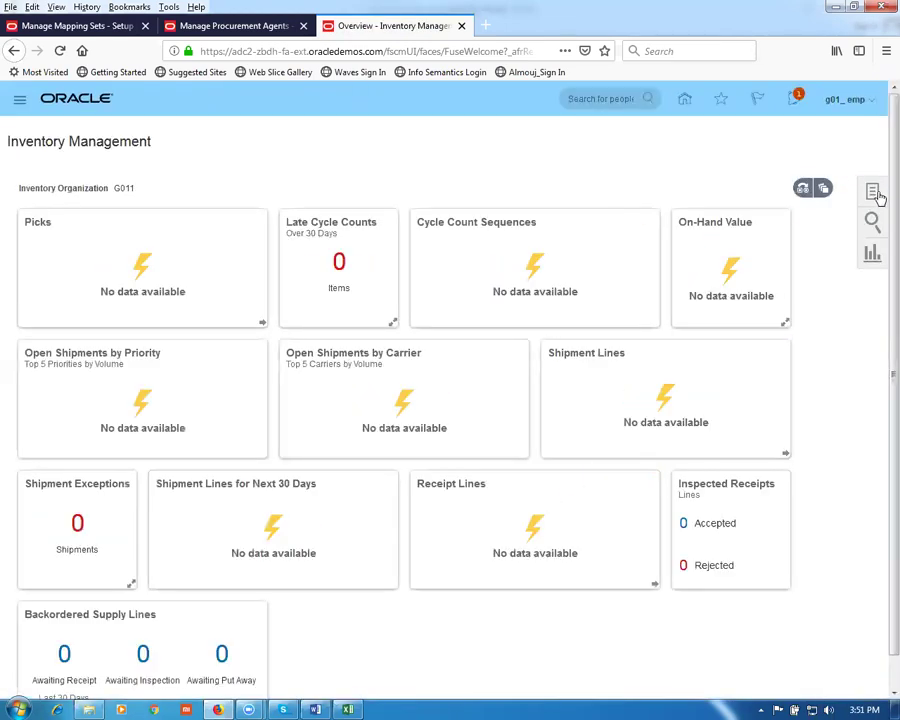
left_click(874, 192)
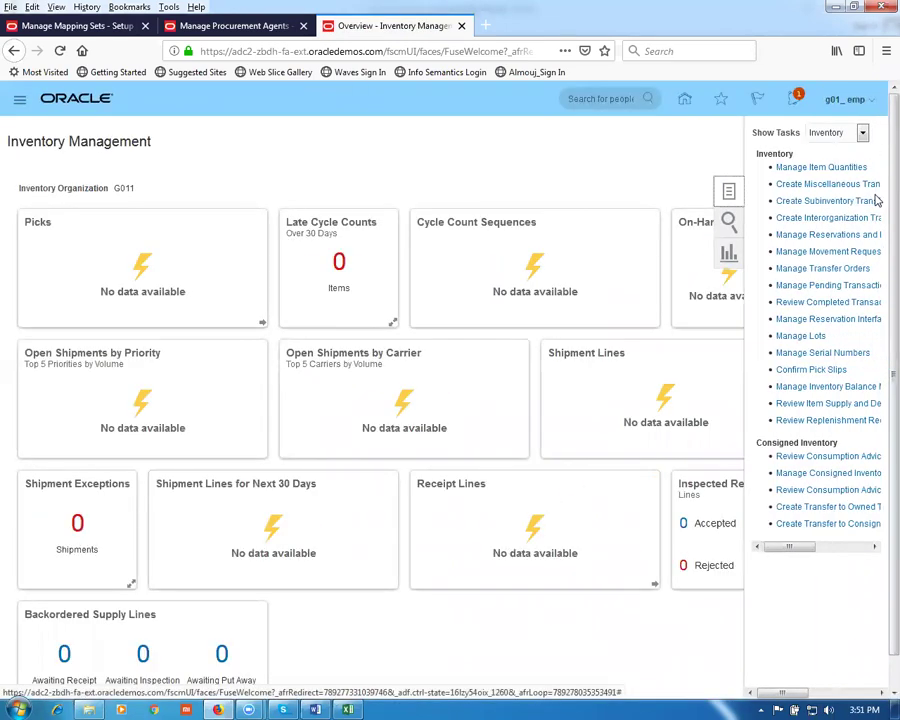
left_click(836, 188)
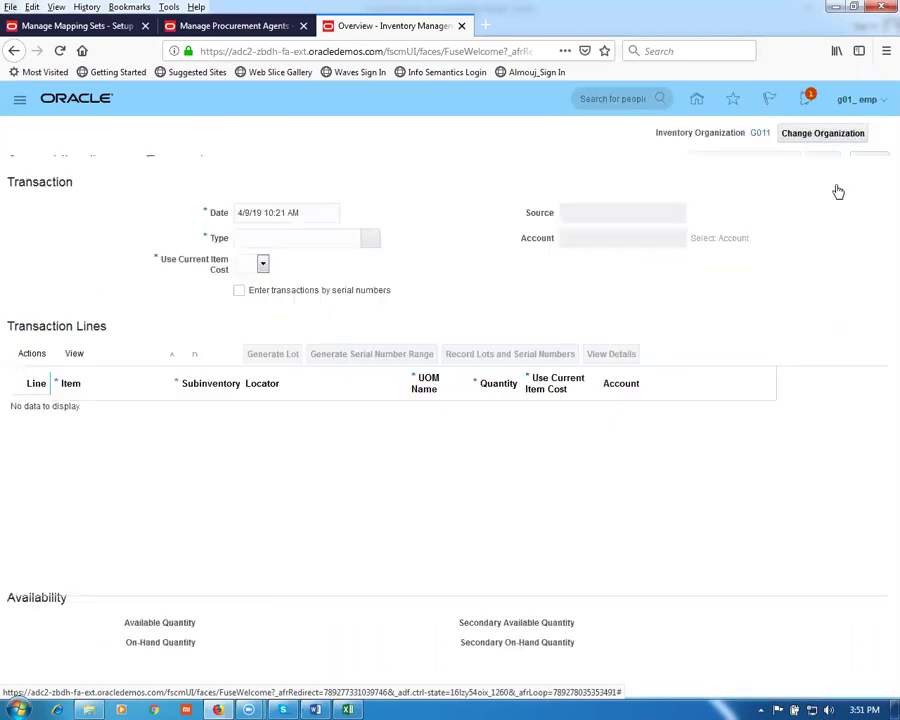
Step: Set the transaction type to Miscellaneous Receipt and the account to 10-100-1002, zoomed to 120%
left_click(393, 256)
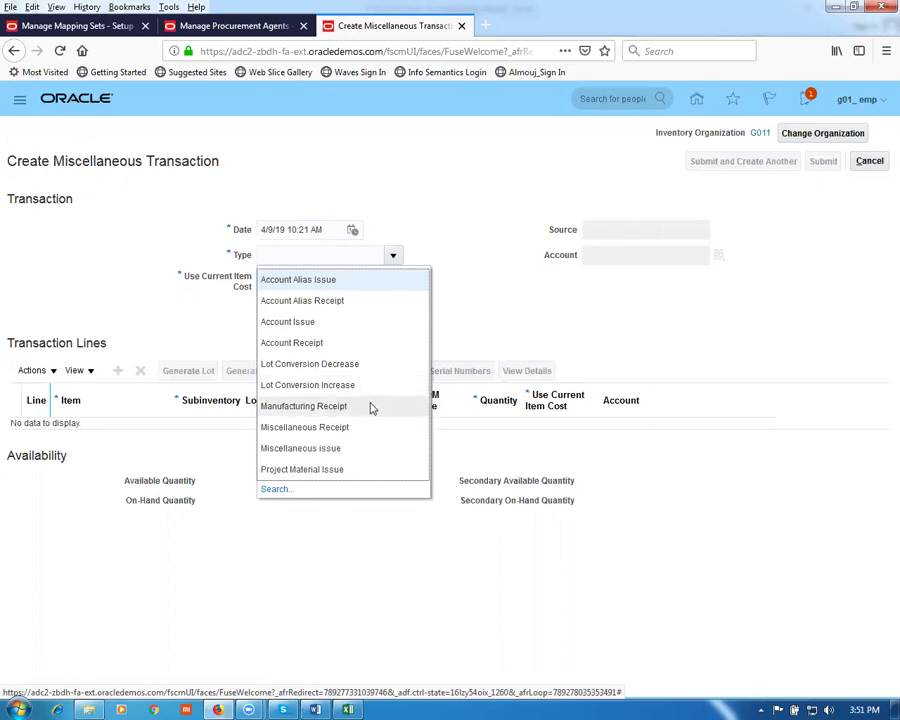
left_click(365, 429)
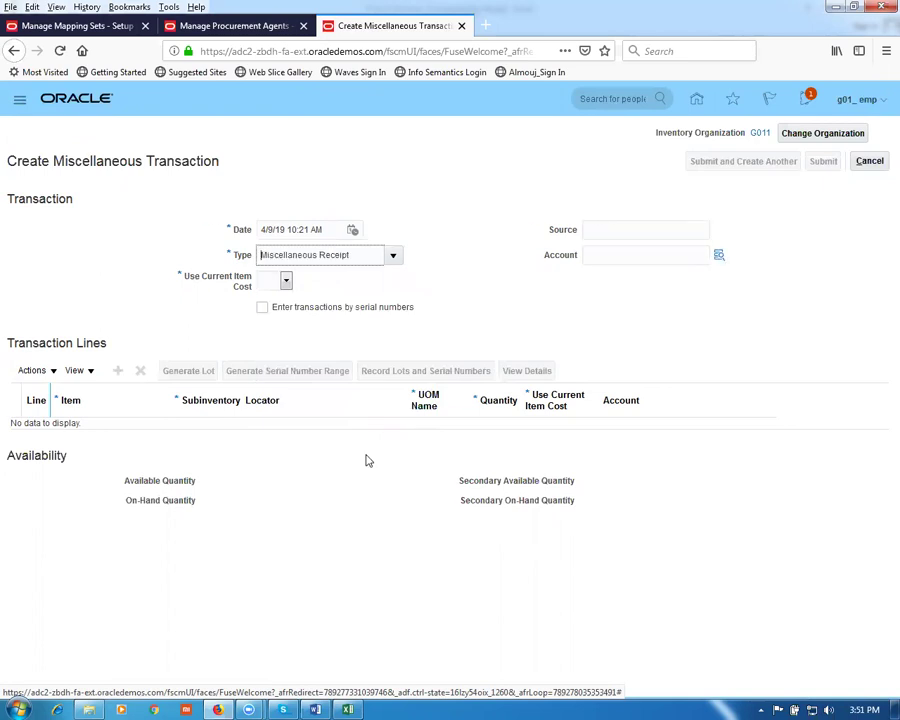
key("ctrl+plus")
key("ctrl+plus")
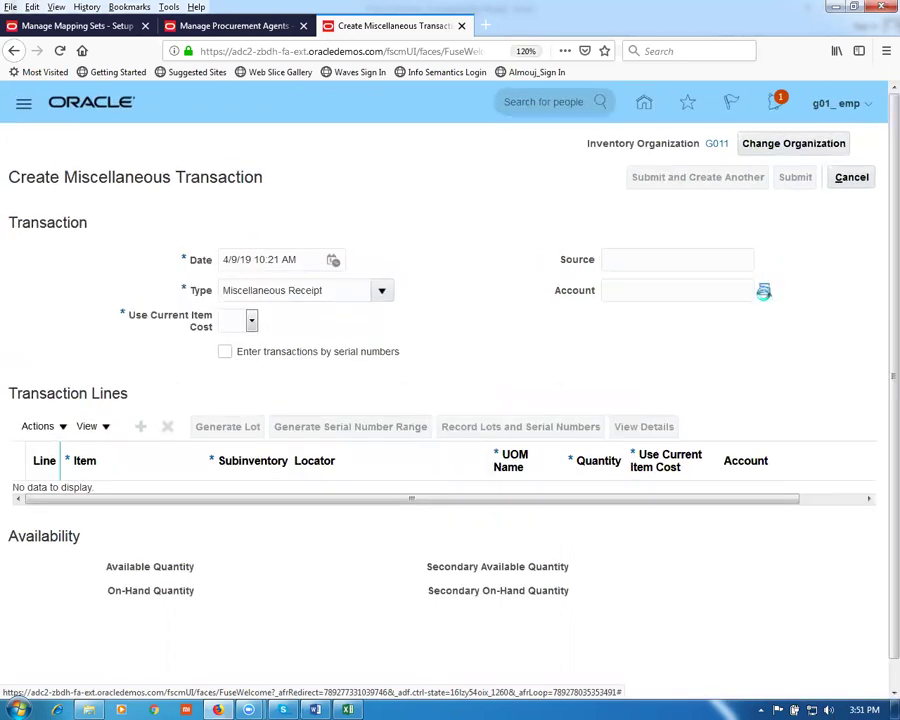
left_click(763, 291)
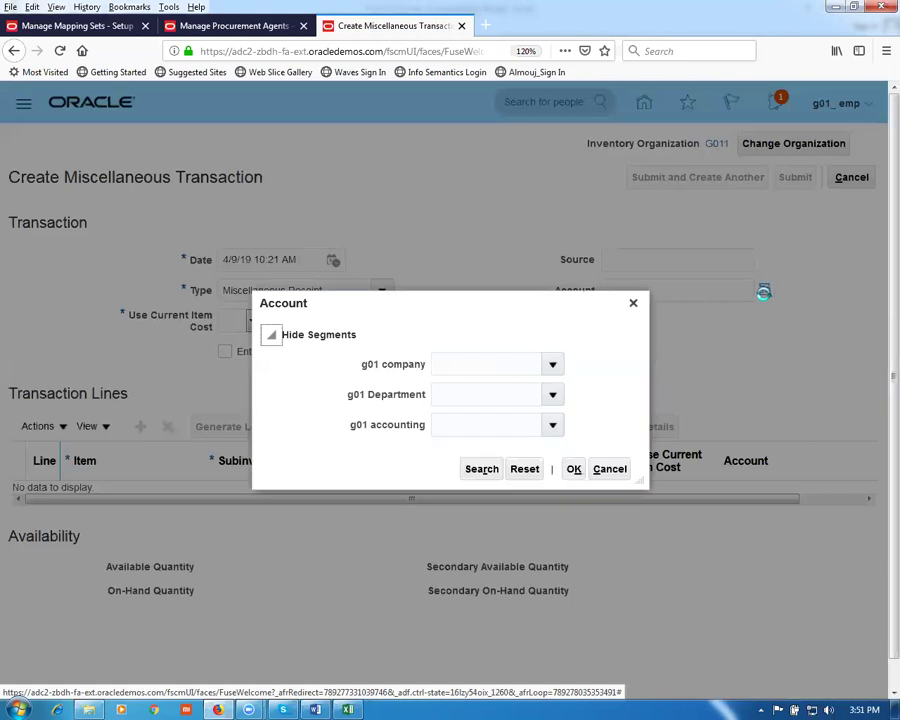
left_click(475, 470)
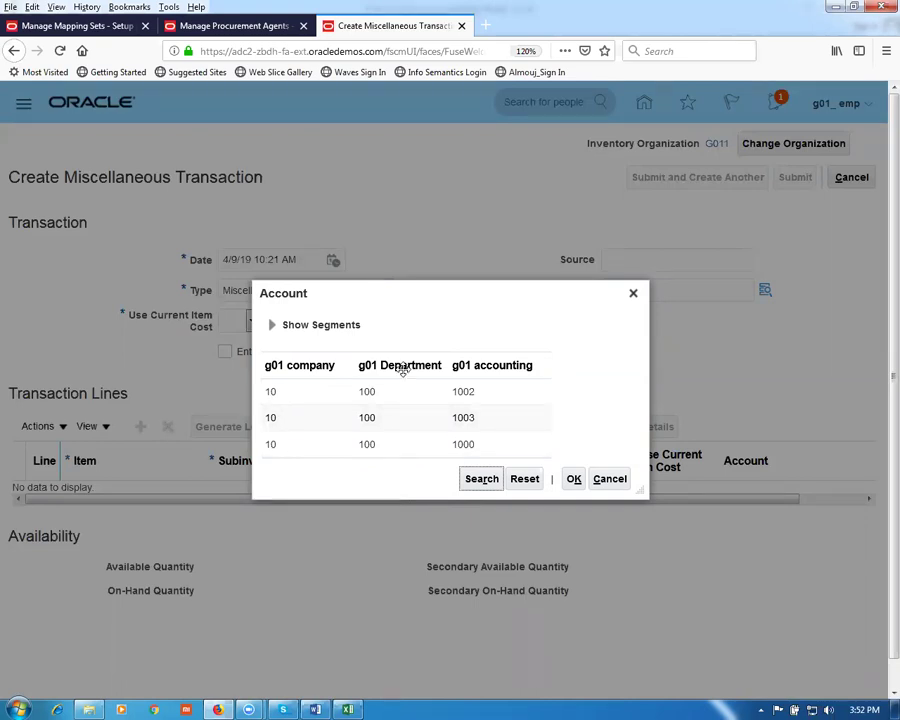
left_click(400, 398)
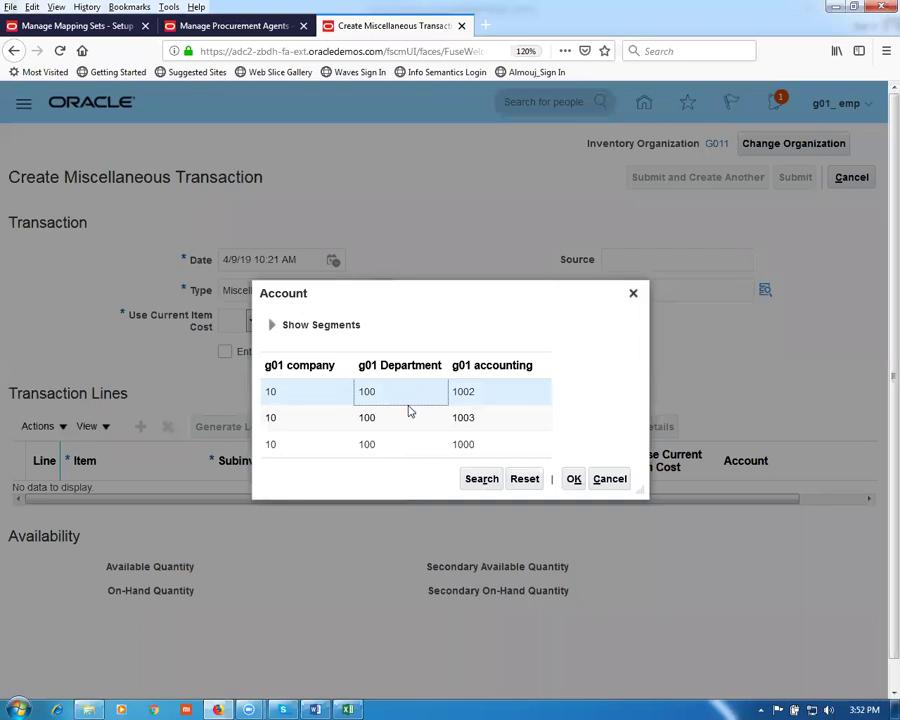
left_click(572, 484)
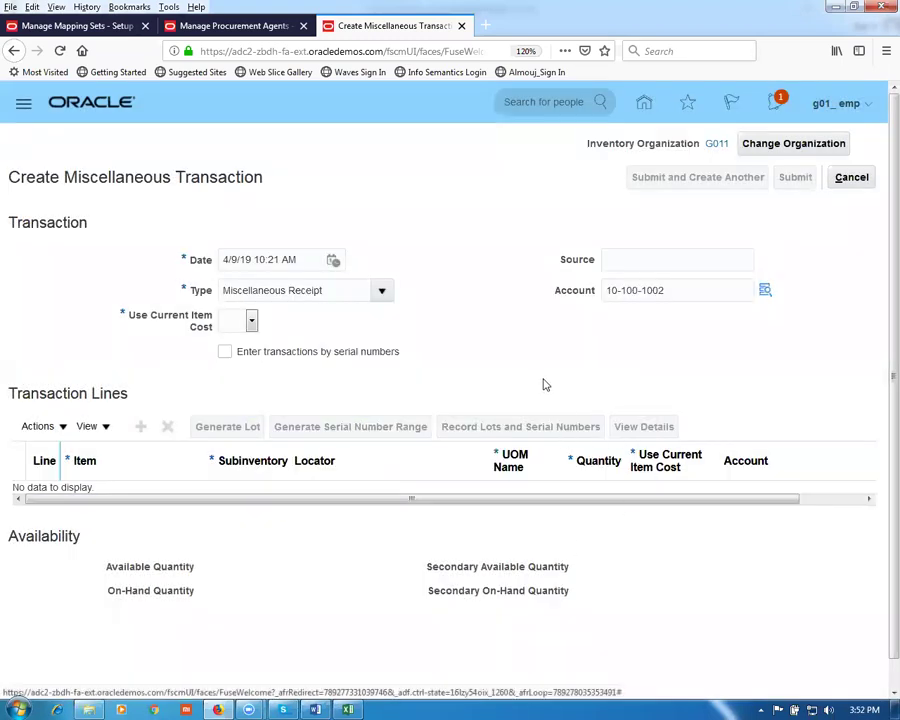
Step: Set Use Current Item Cost to Yes and add line 1 for item g01 pur sale item
left_click(251, 321)
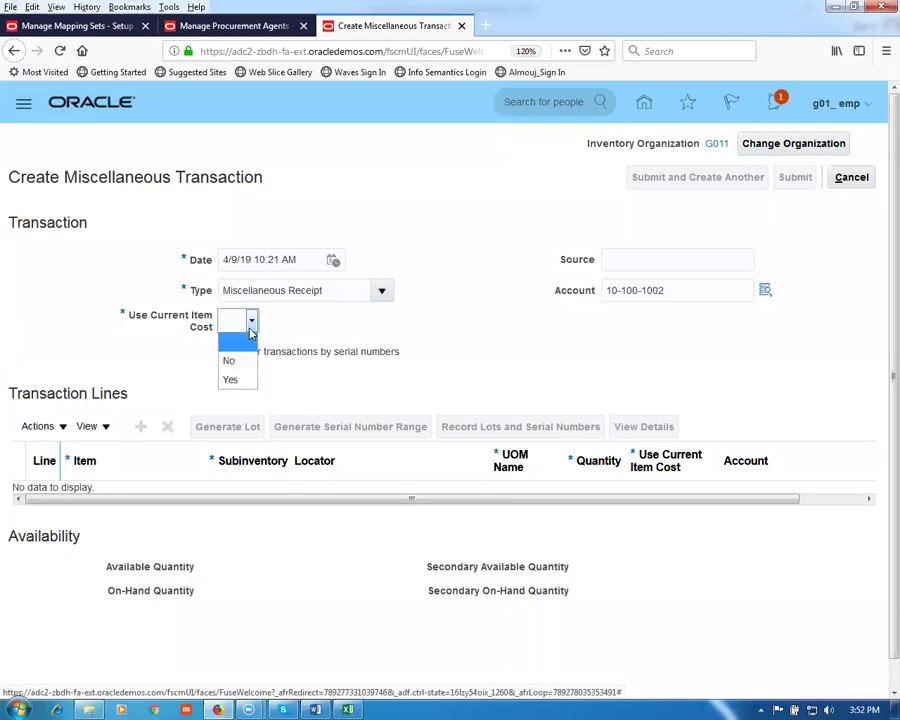
left_click(230, 379)
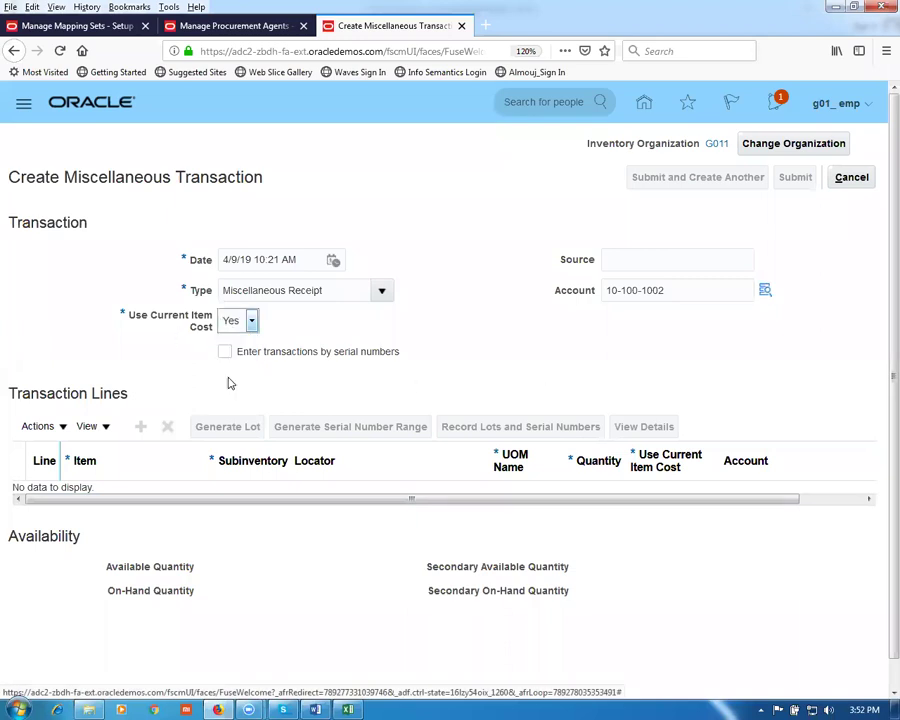
left_click(139, 429)
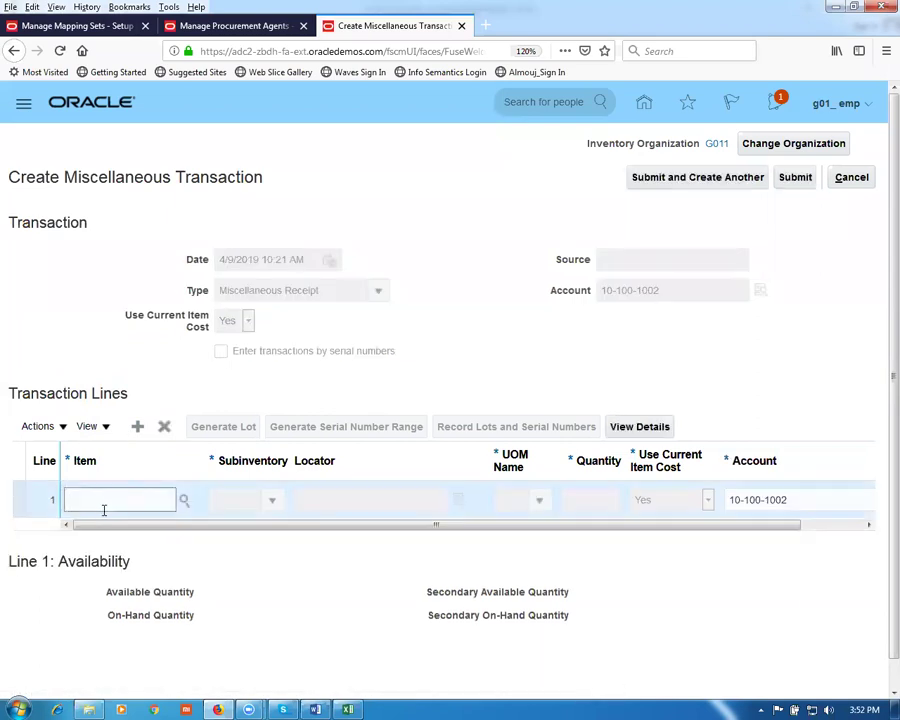
key("Tab")
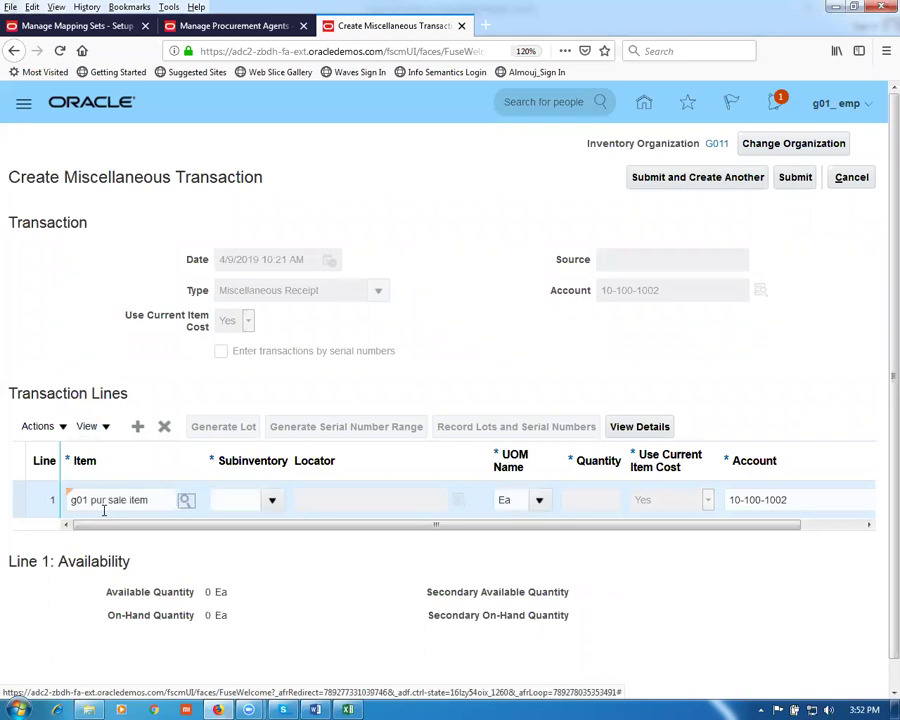
Step: Search for a subinventory for line 1, then cancel without choosing one
left_click(276, 498)
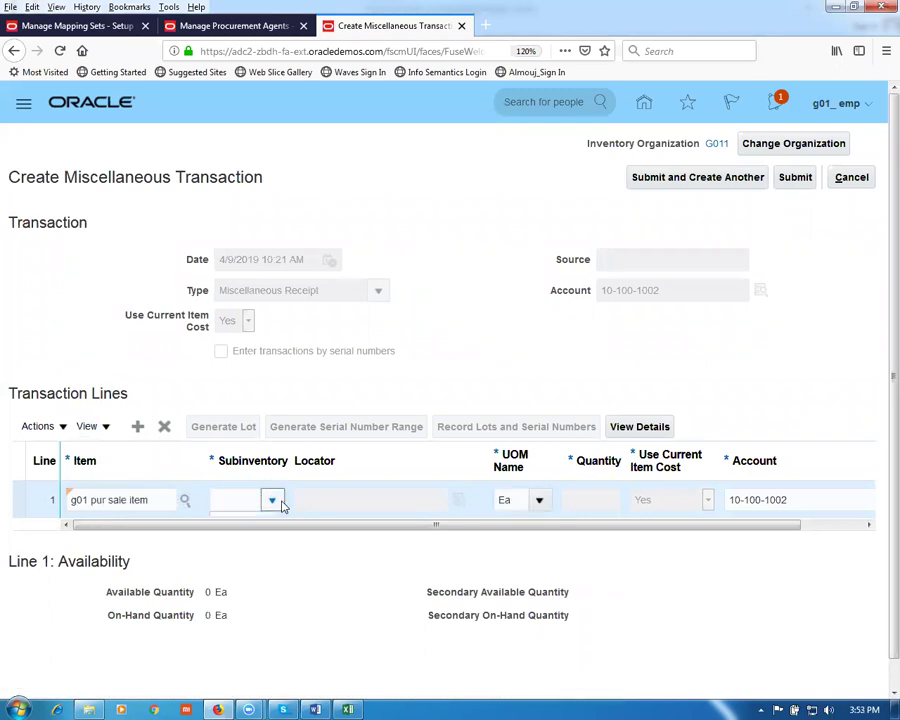
left_click(252, 531)
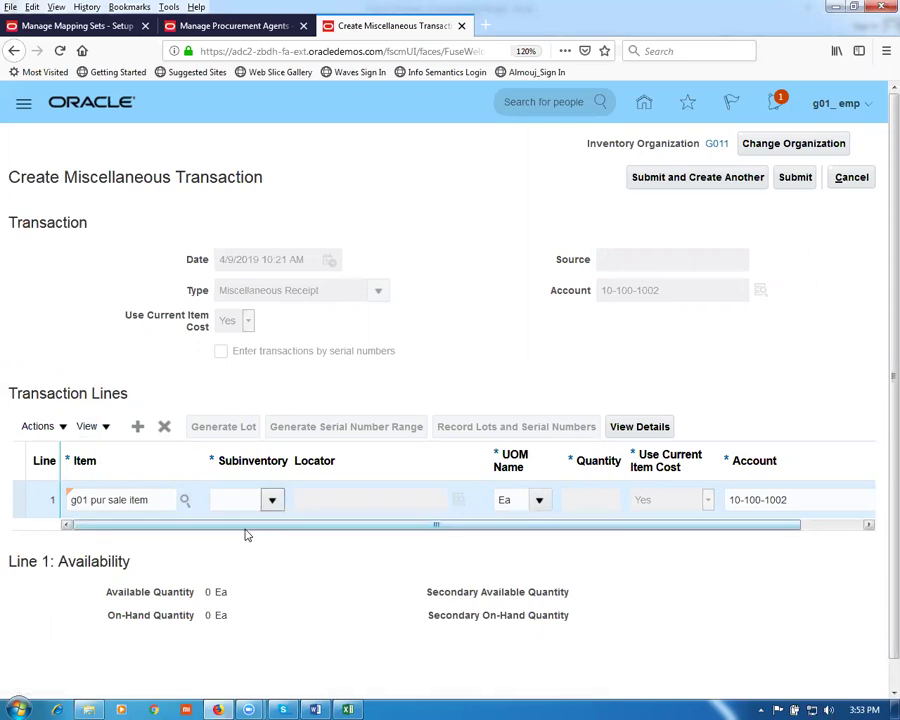
left_click(561, 416)
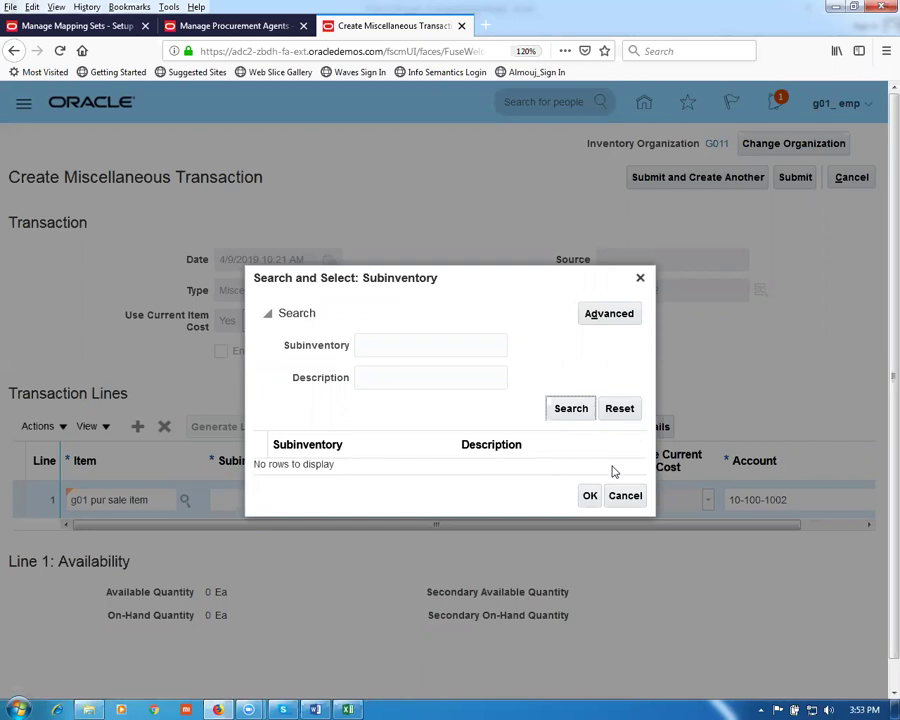
left_click(627, 494)
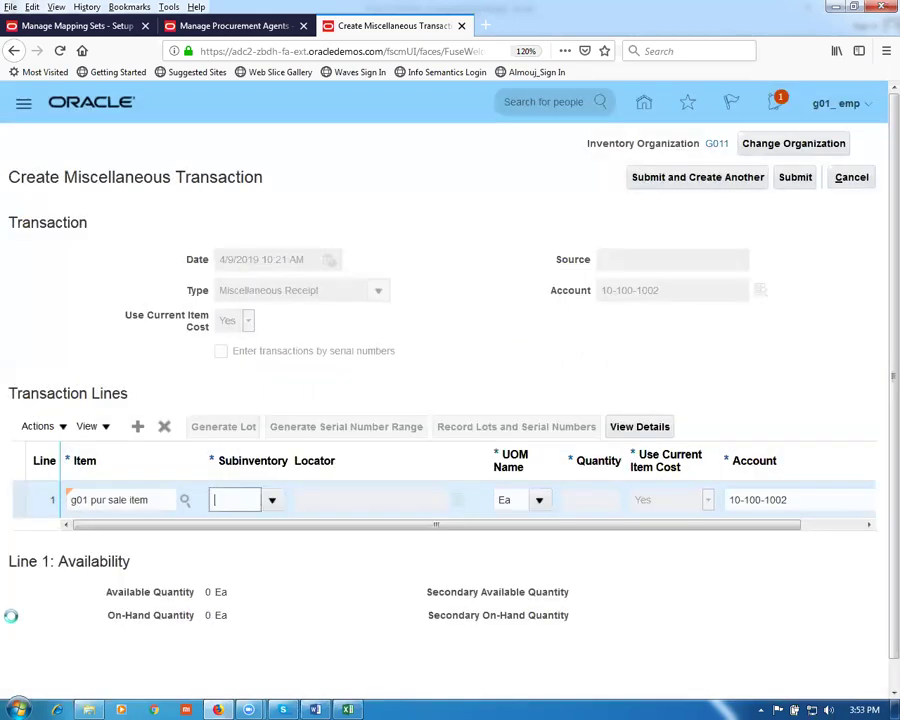
right_click(346, 28)
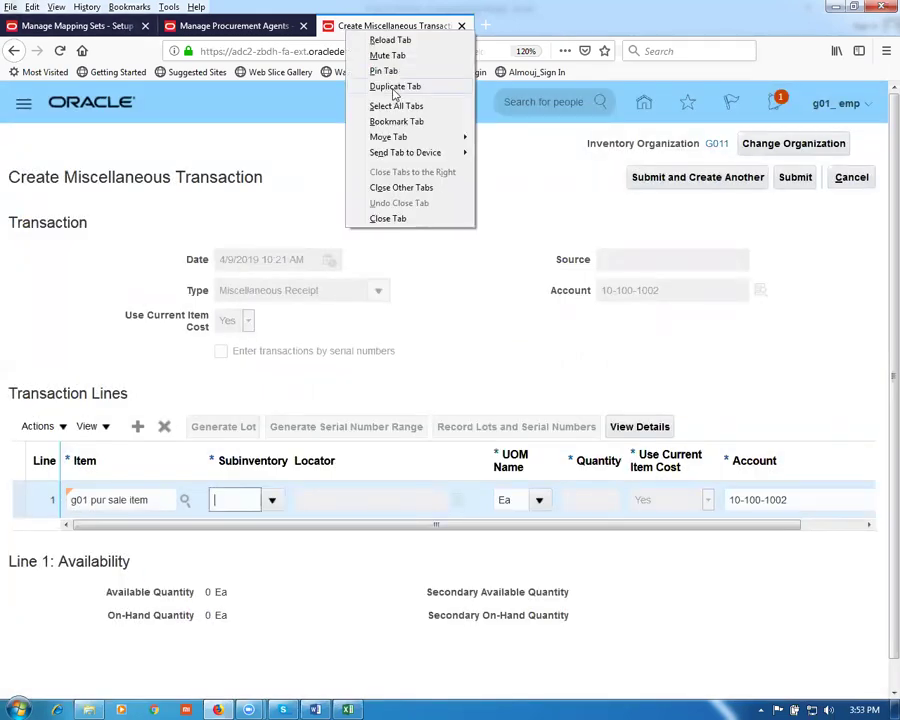
Step: In a duplicated tab, go to Setup and Maintenance and open the task search page
left_click(394, 87)
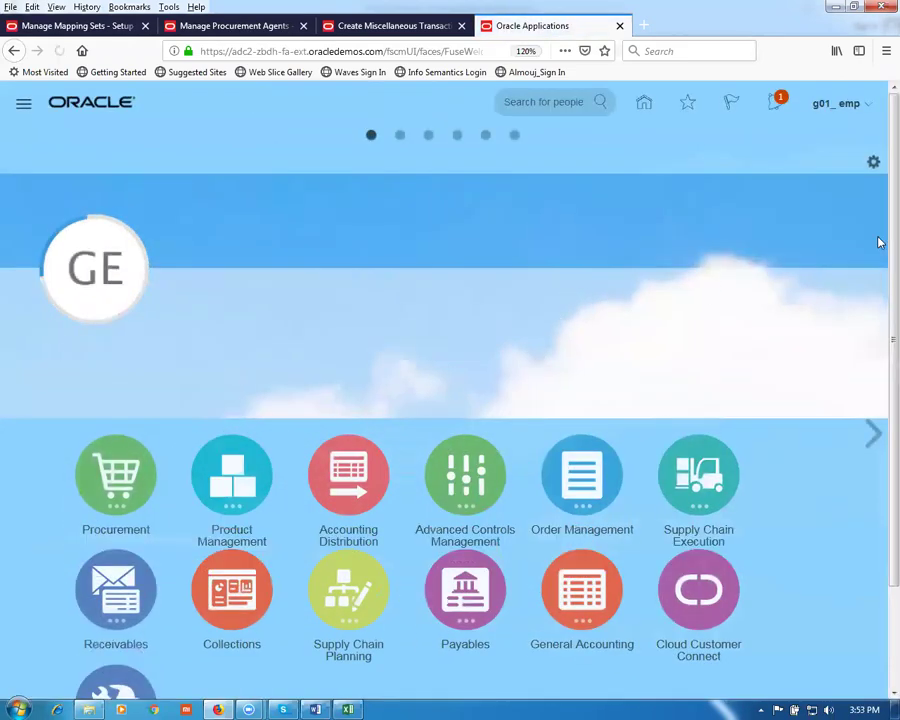
left_click(836, 105)
left_click(614, 381)
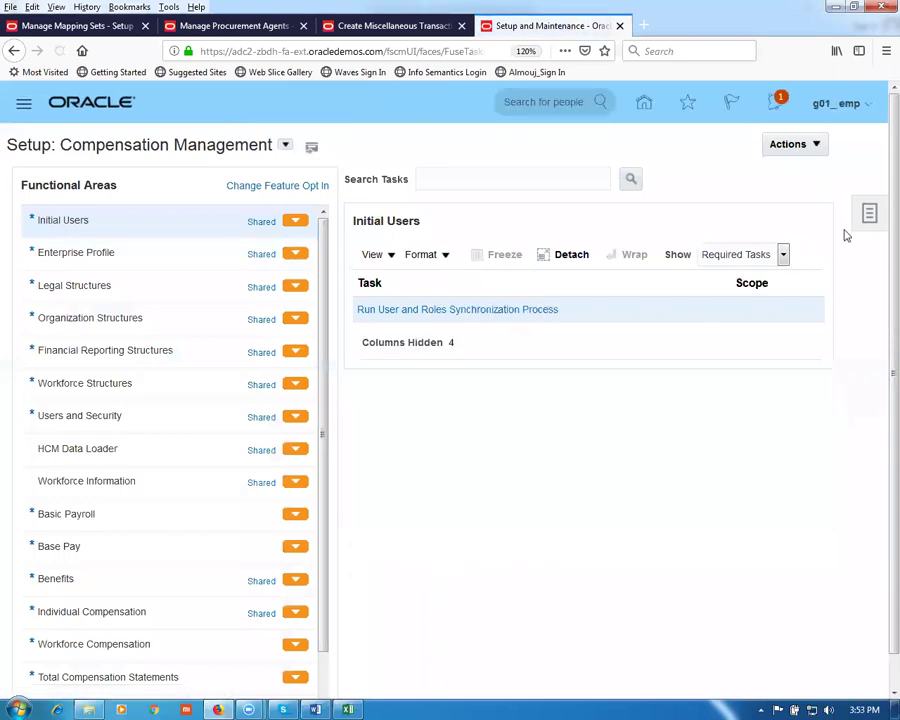
left_click(864, 216)
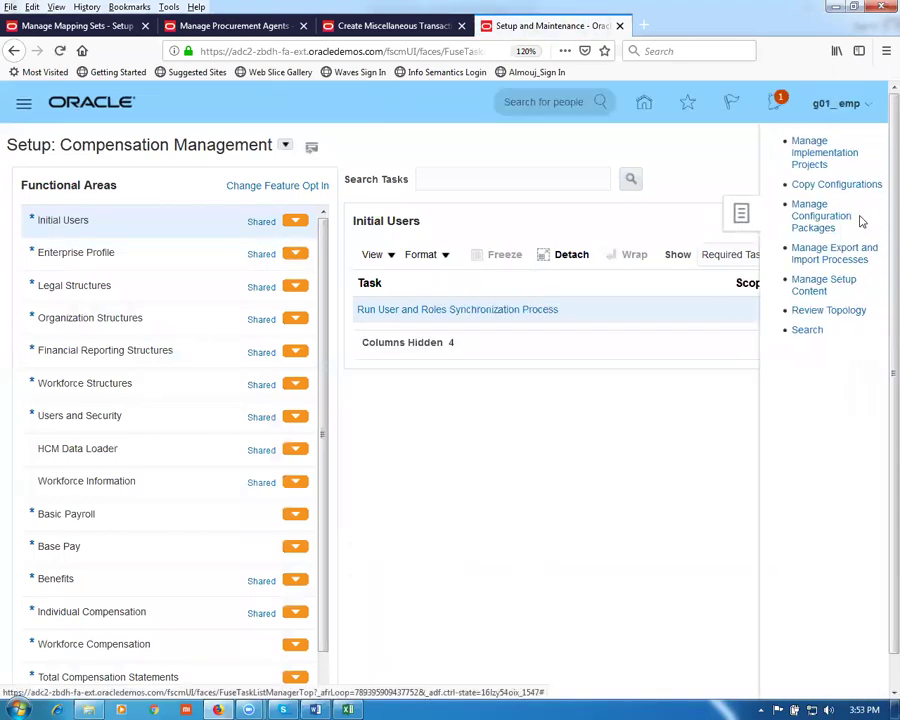
left_click(813, 336)
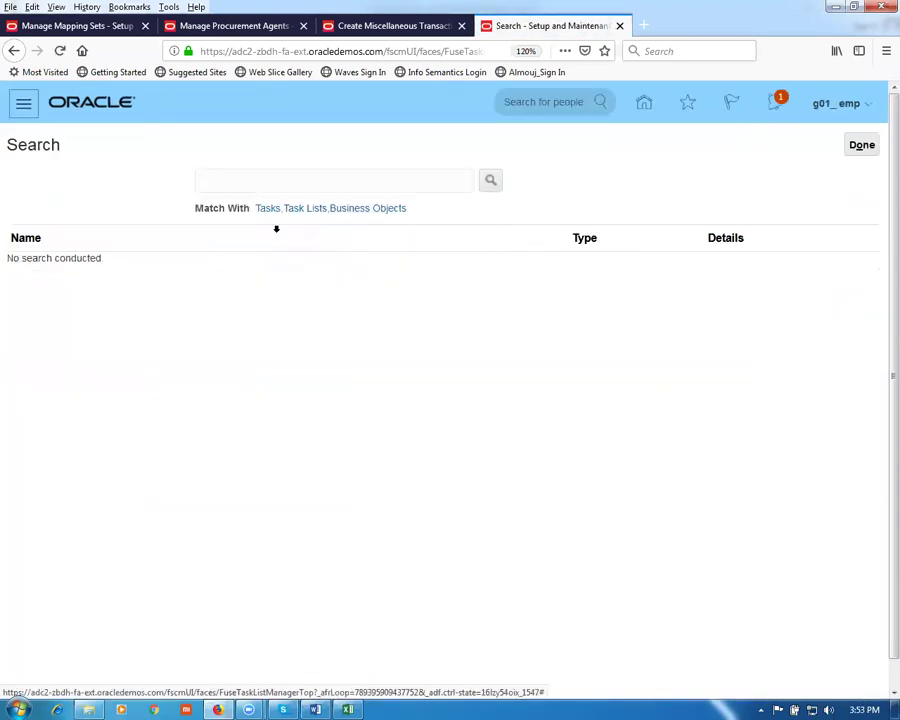
Step: Search tasks for 'man' and open Manage Subinventories and Locators
left_click(300, 181)
type("man%sub%loca%")
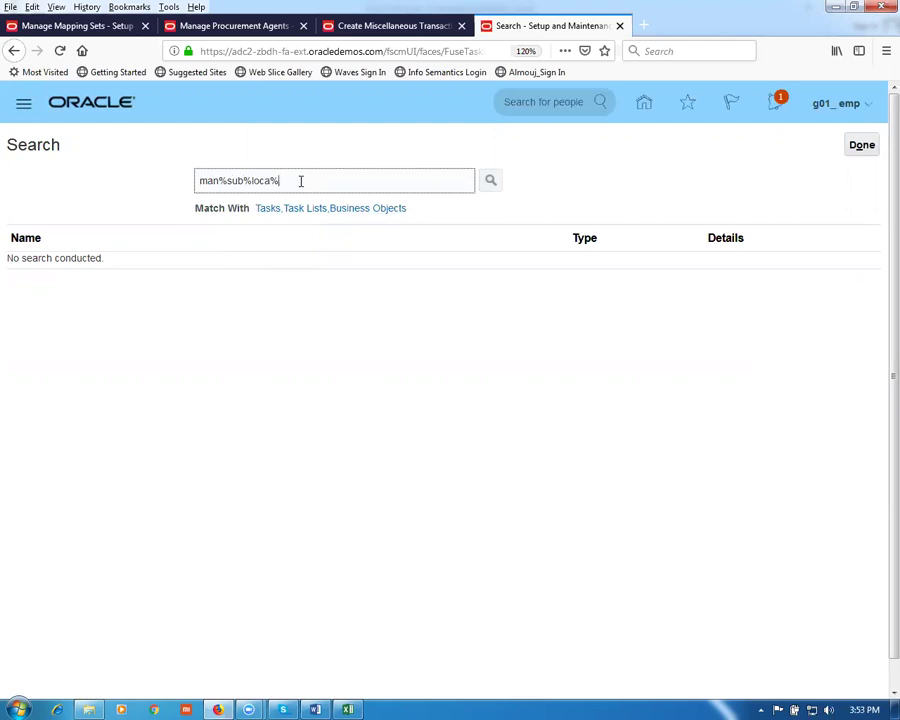
key("Return")
left_click(96, 266)
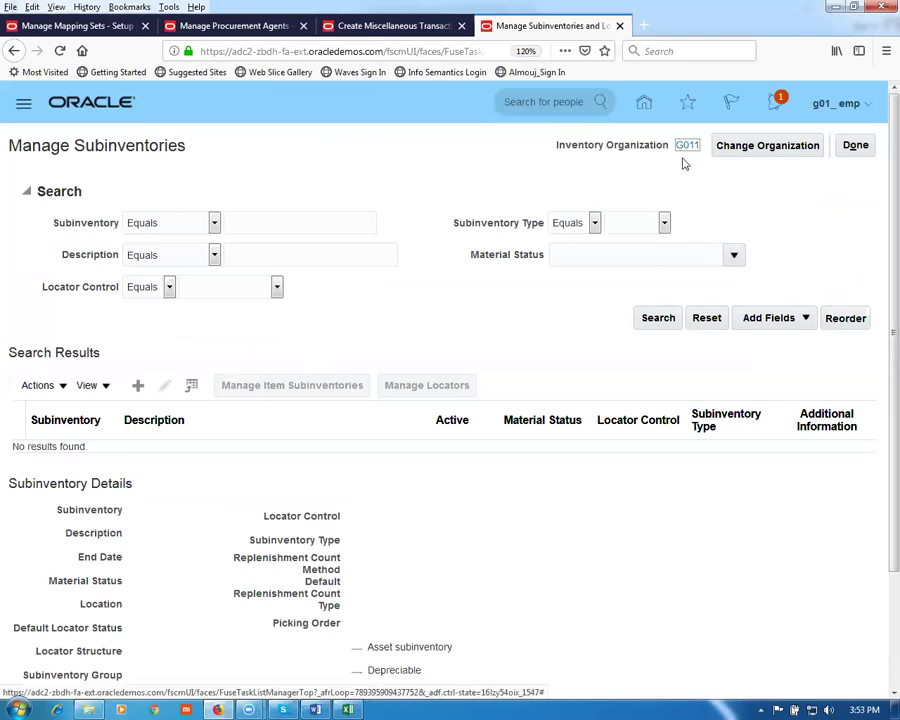
Step: Add a new subinventory named g01_FGS with description g01_FGS
left_click(139, 386)
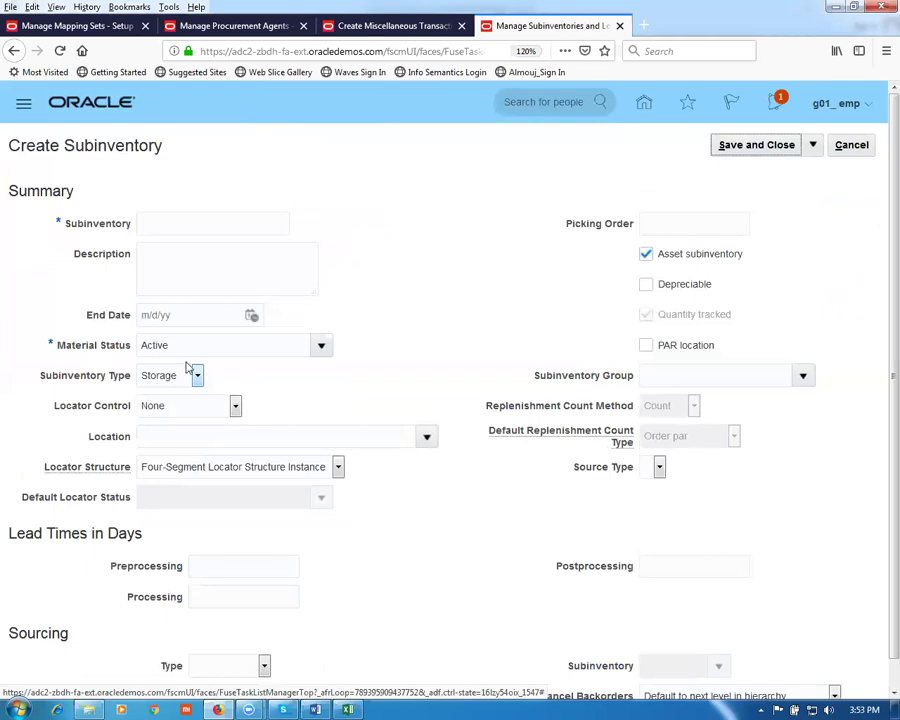
left_click(167, 225)
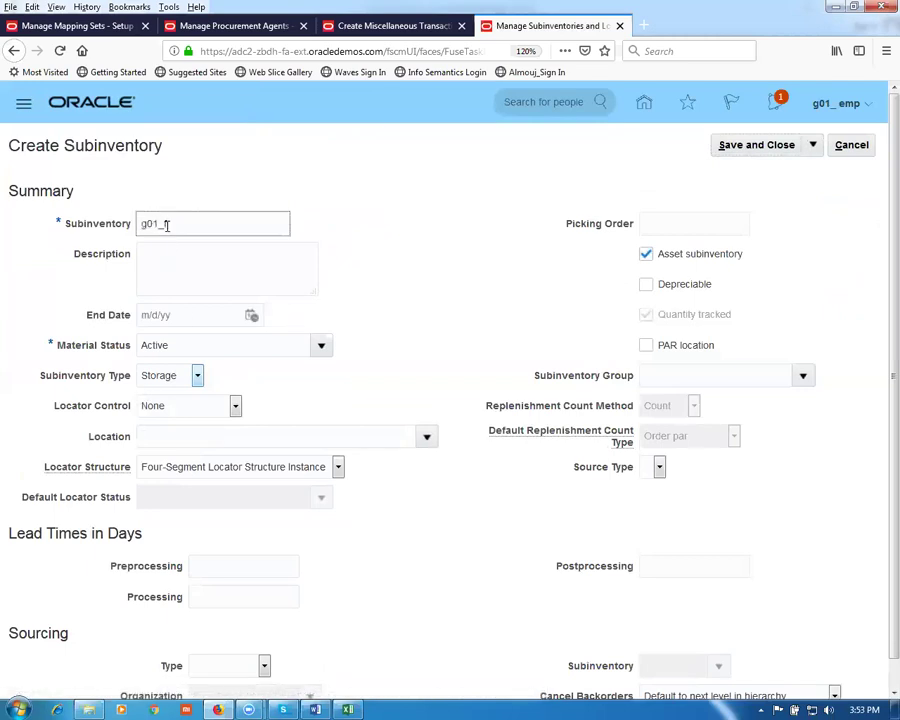
type("g01_FGS")
left_click_drag(204, 224, 50, 206)
key("ctrl+c")
left_click(158, 252)
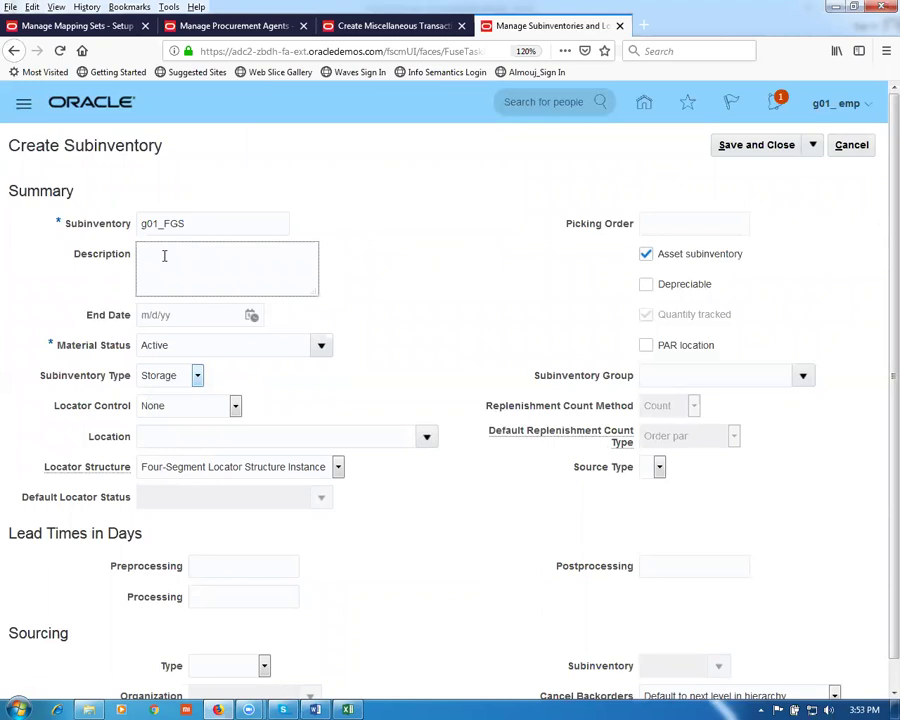
key("ctrl+v")
Step: Keep locator control None, set location g01_loc_1, and save the subinventory
left_click(210, 416)
left_click(210, 414)
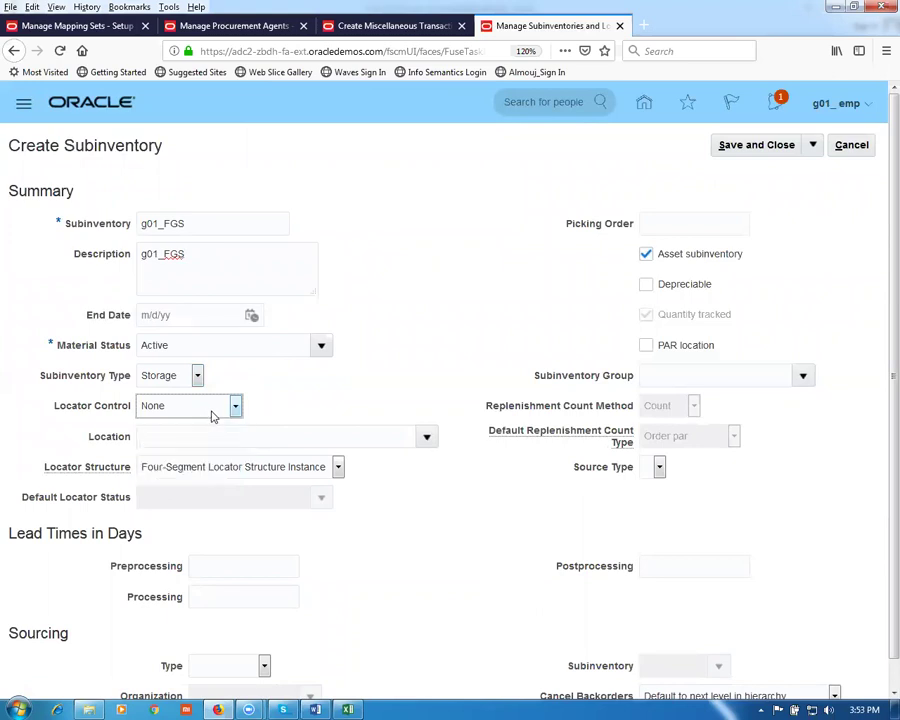
left_click(208, 437)
type("g01")
key("Tab")
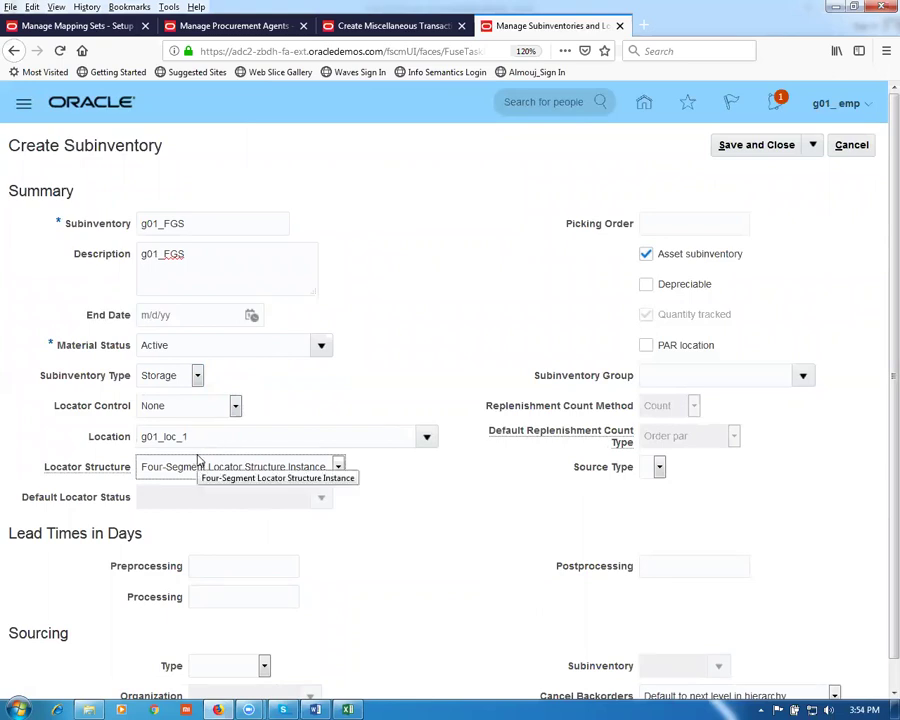
left_click(737, 146)
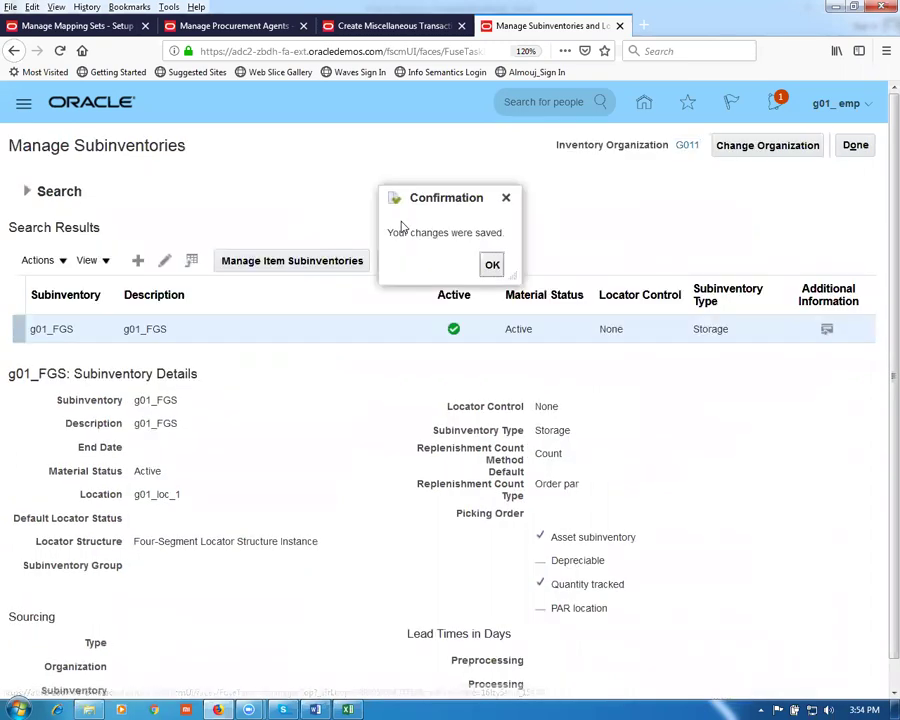
left_click(492, 266)
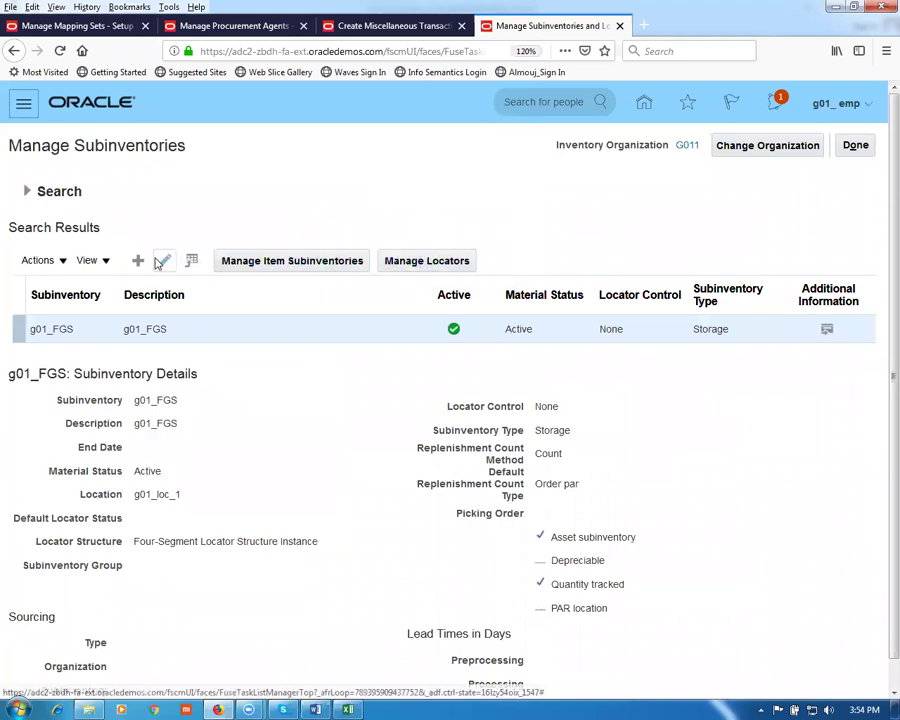
Step: Add subinventory g01_STAGE with description g01_STAGE at location g01_loc_1 and save it
left_click(139, 261)
left_click(198, 226)
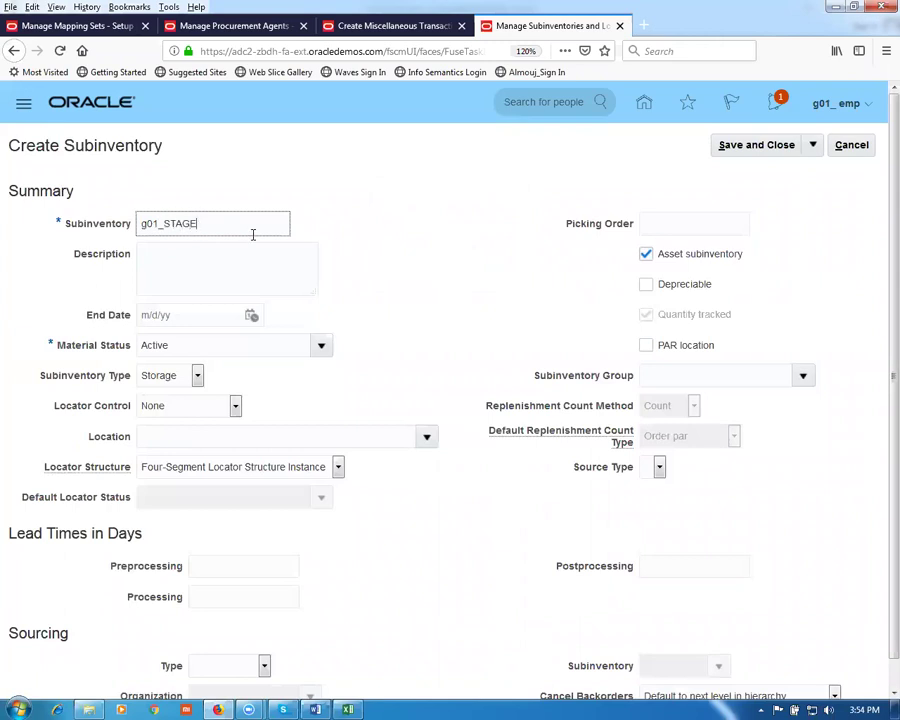
left_click_drag(212, 223, 100, 235)
key("ctrl+c")
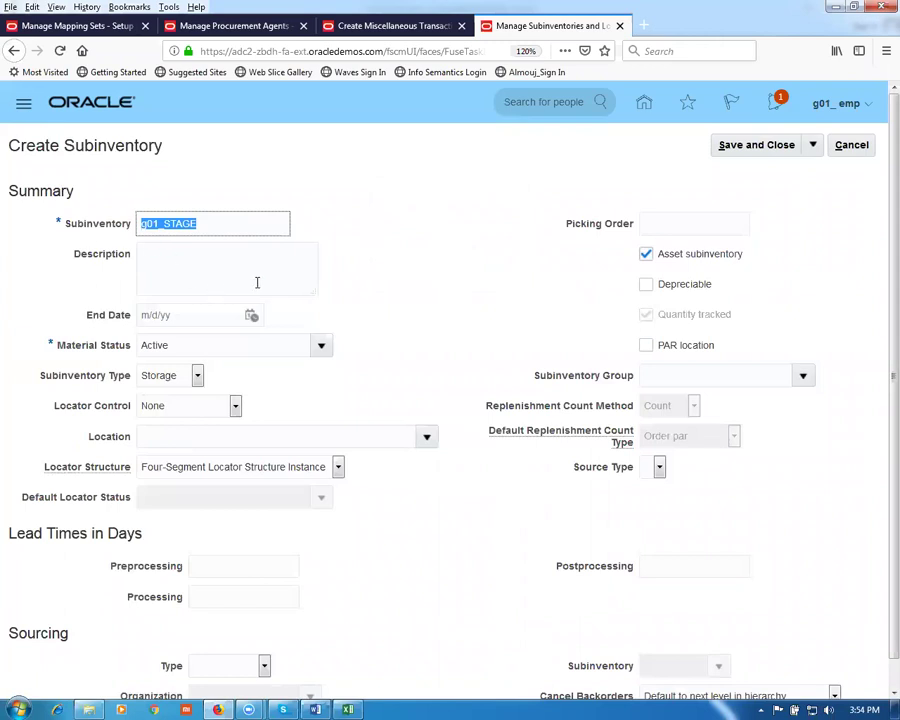
left_click(167, 253)
key("ctrl+v")
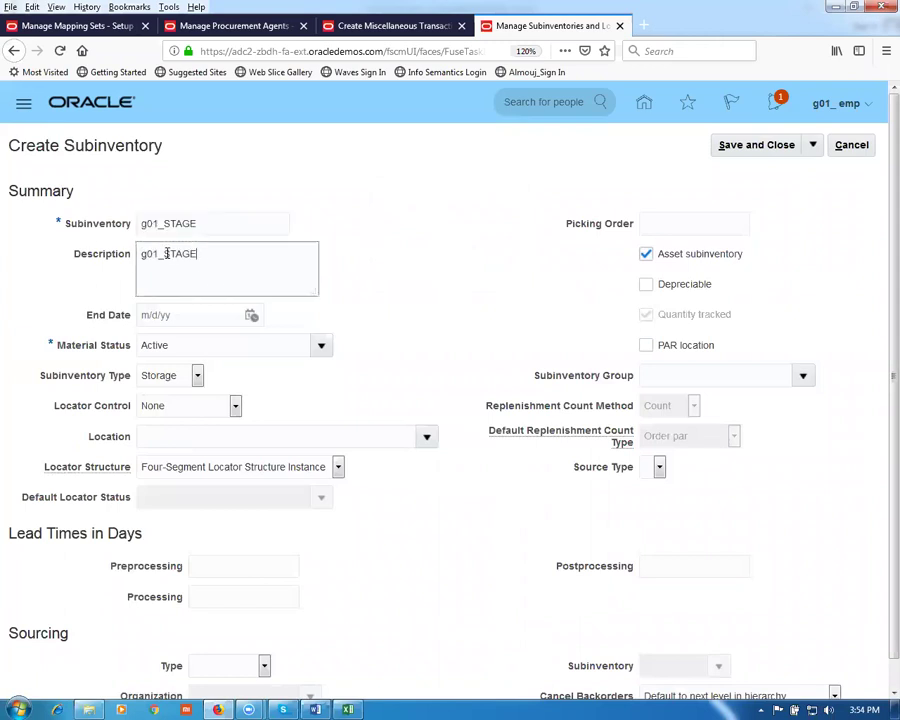
left_click(171, 436)
type("g01_loc_1")
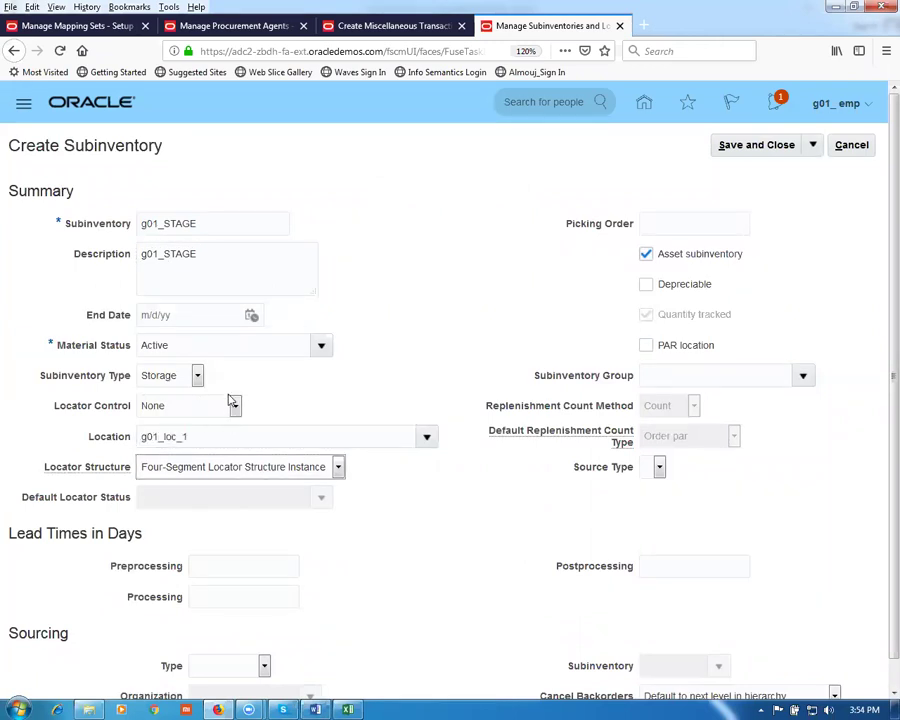
left_click(757, 146)
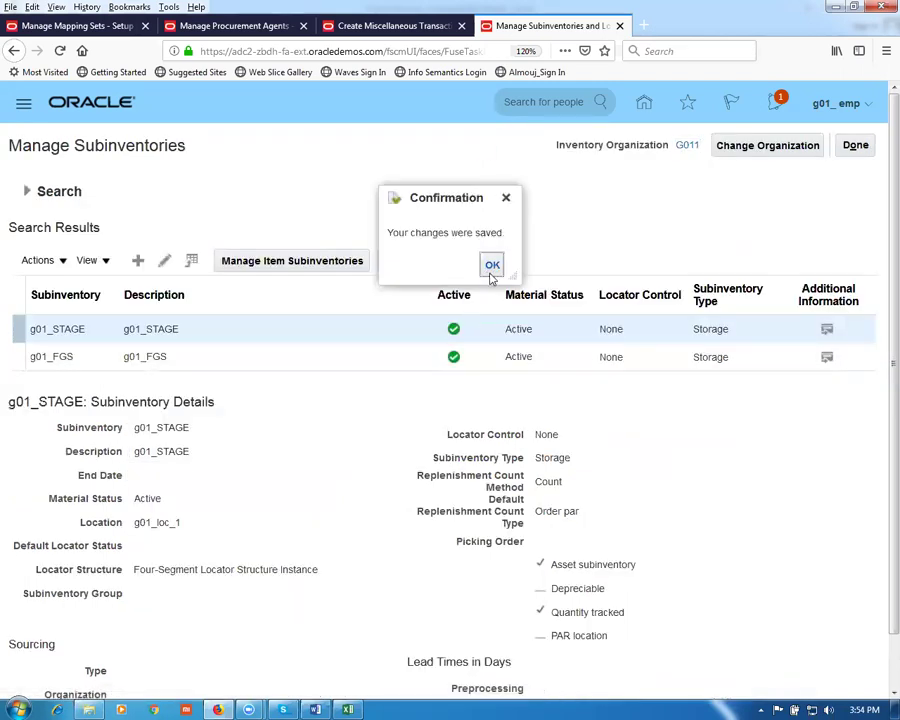
left_click(492, 266)
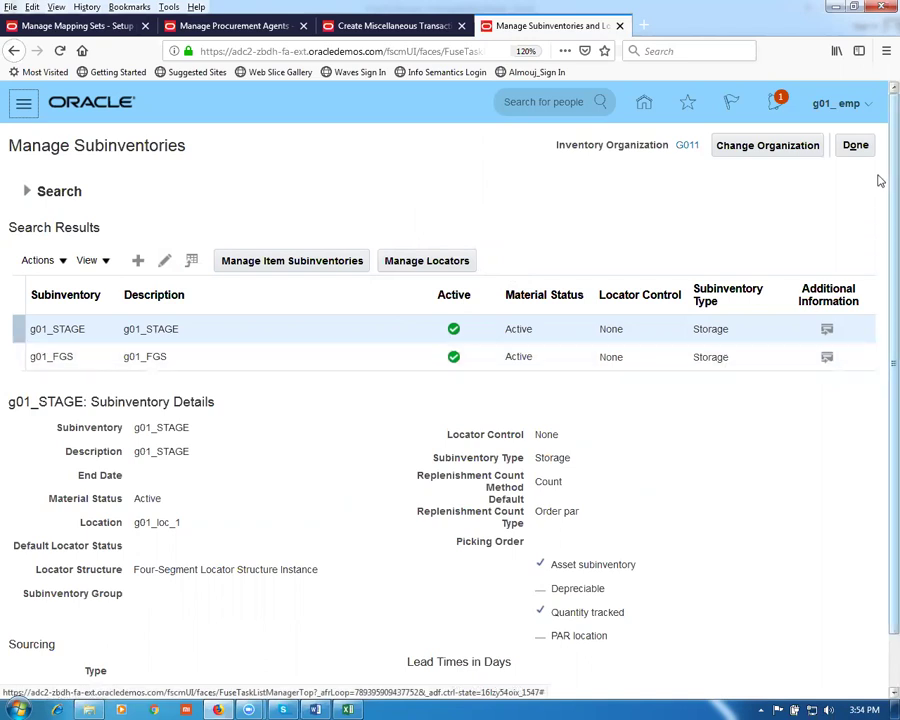
Step: Back on the receipt, set line 1 to subinventory g01_FGS with quantity 1001 and submit
left_click(856, 146)
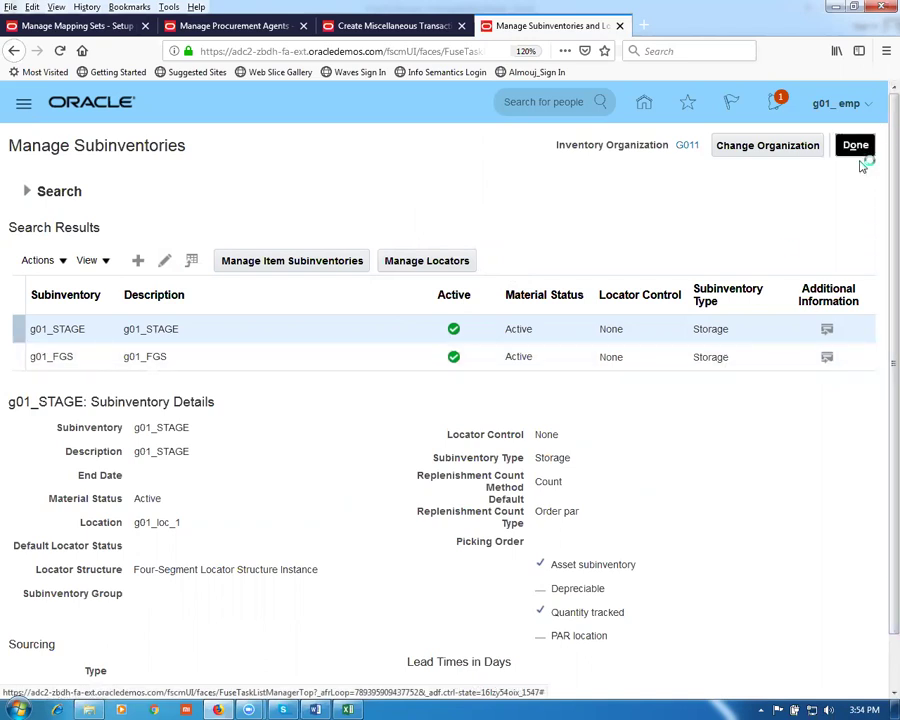
left_click(378, 26)
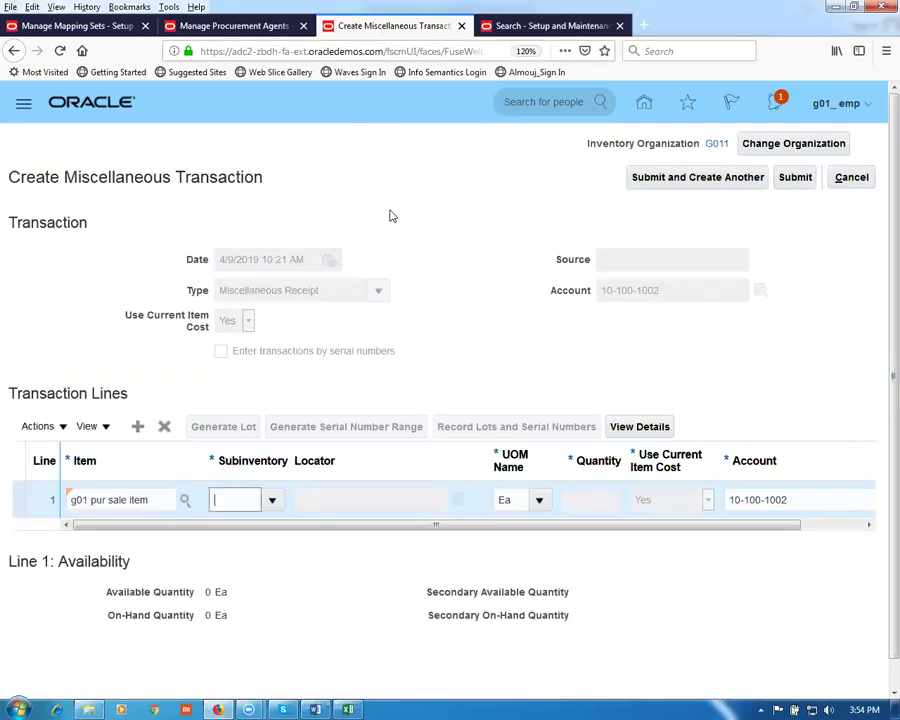
left_click(270, 502)
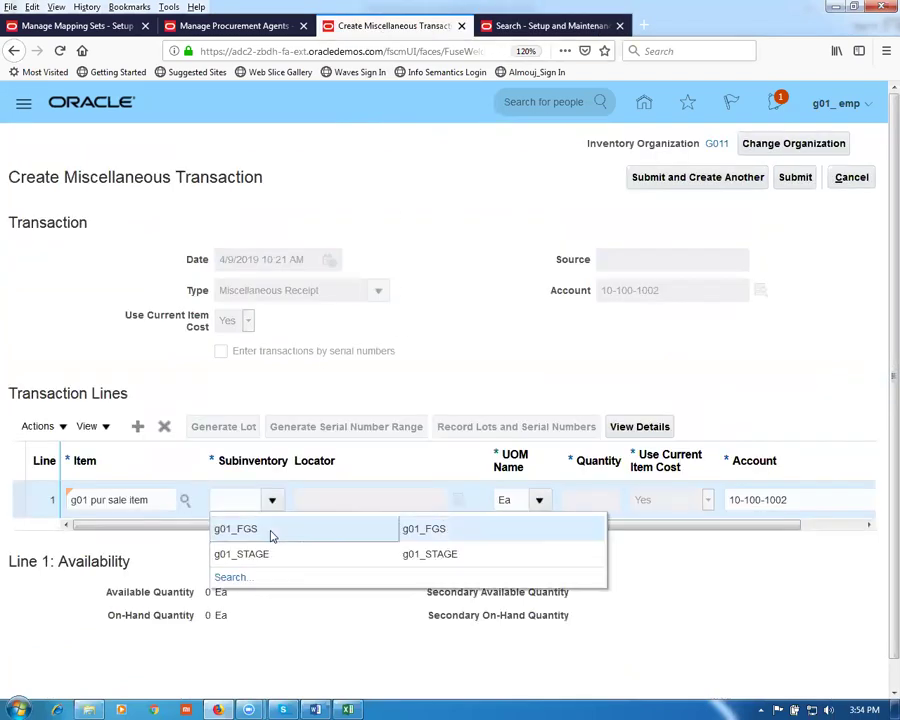
left_click(270, 530)
left_click(569, 499)
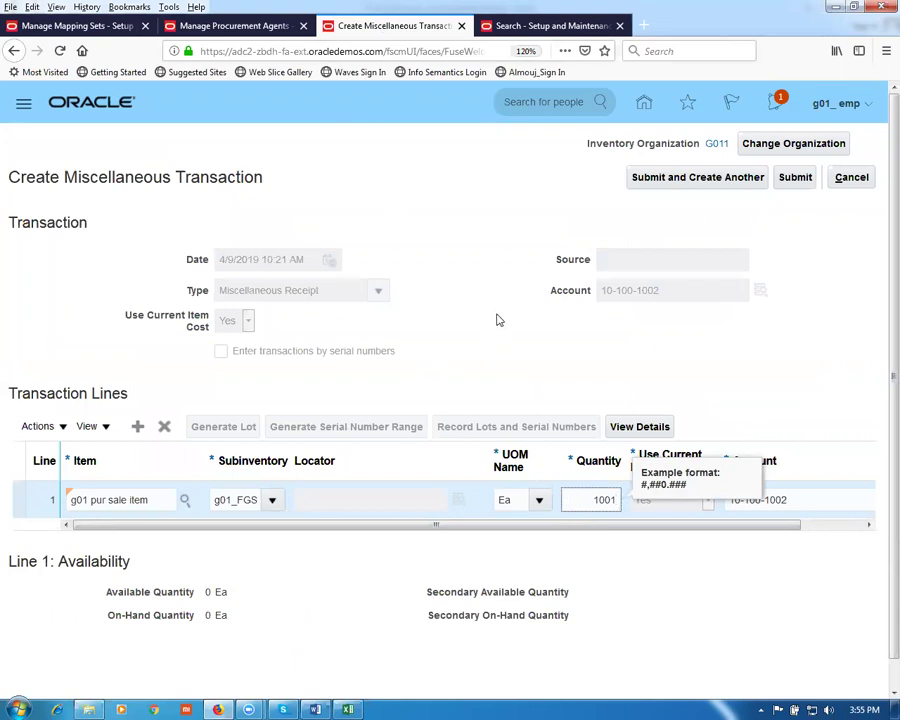
left_click(795, 178)
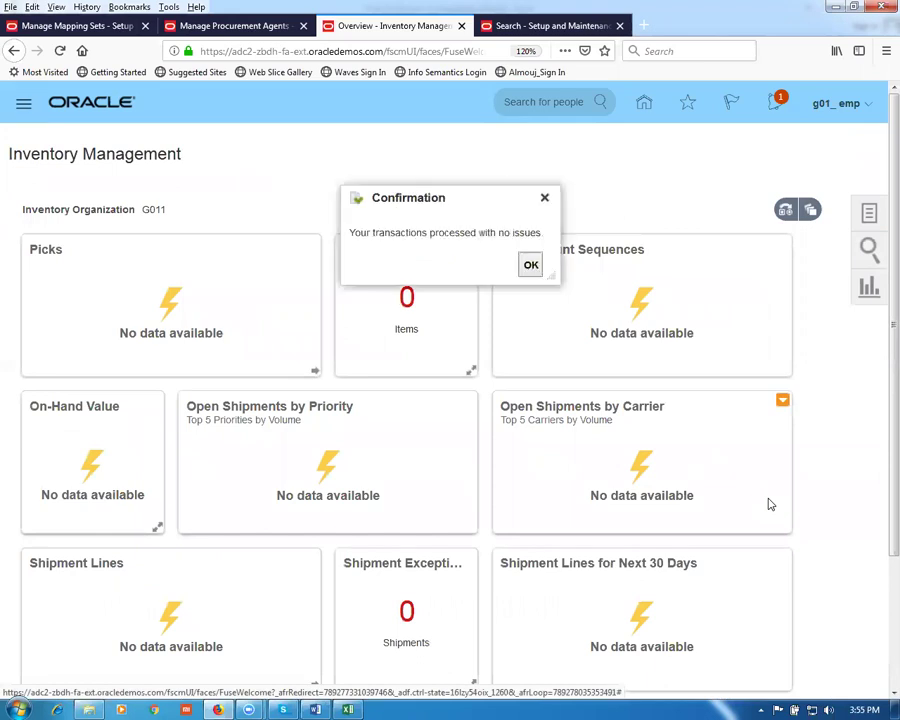
Step: Look up quantities for item 'g01 pur sale item' in Manage Item Quantities
left_click(530, 266)
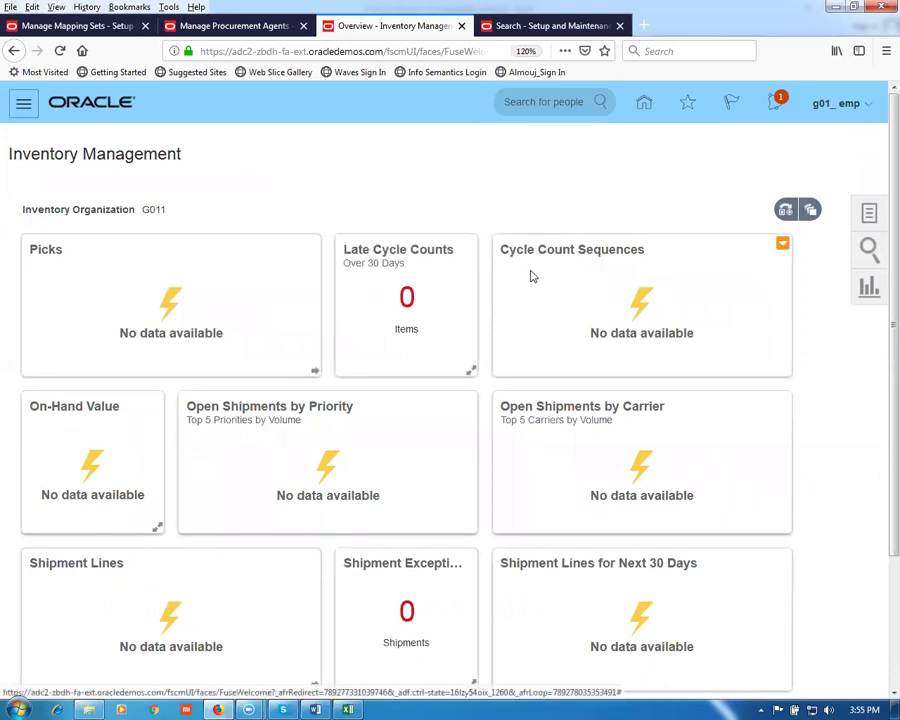
left_click(869, 214)
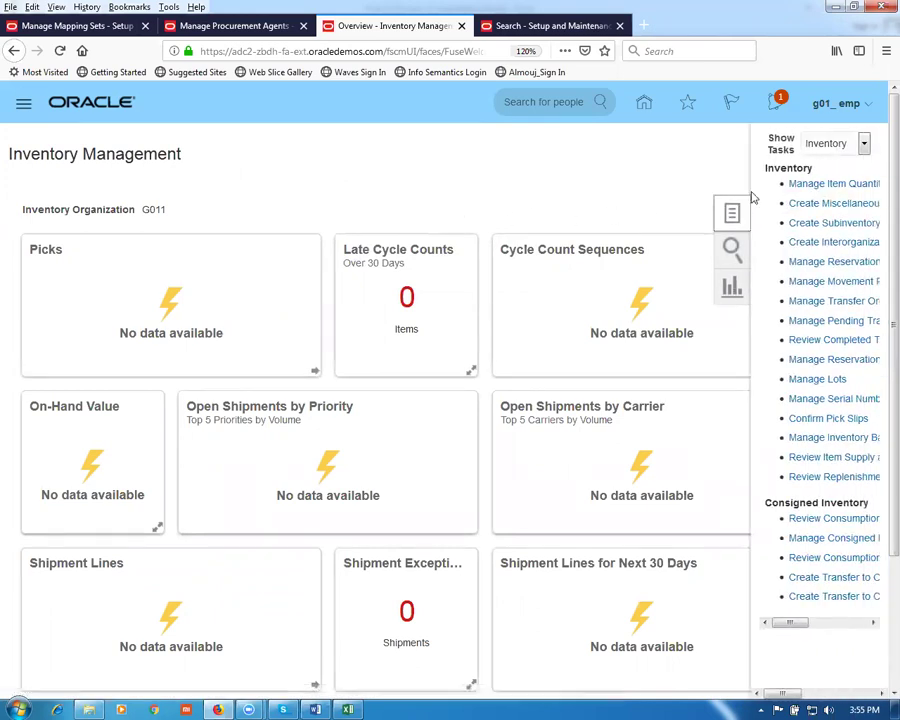
left_click(830, 185)
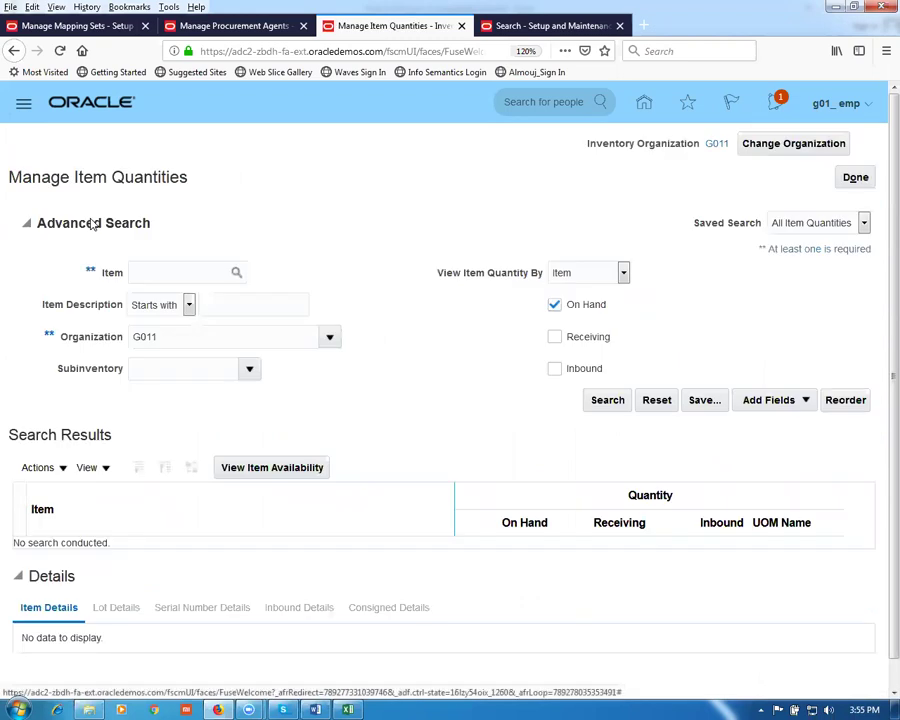
left_click(153, 272)
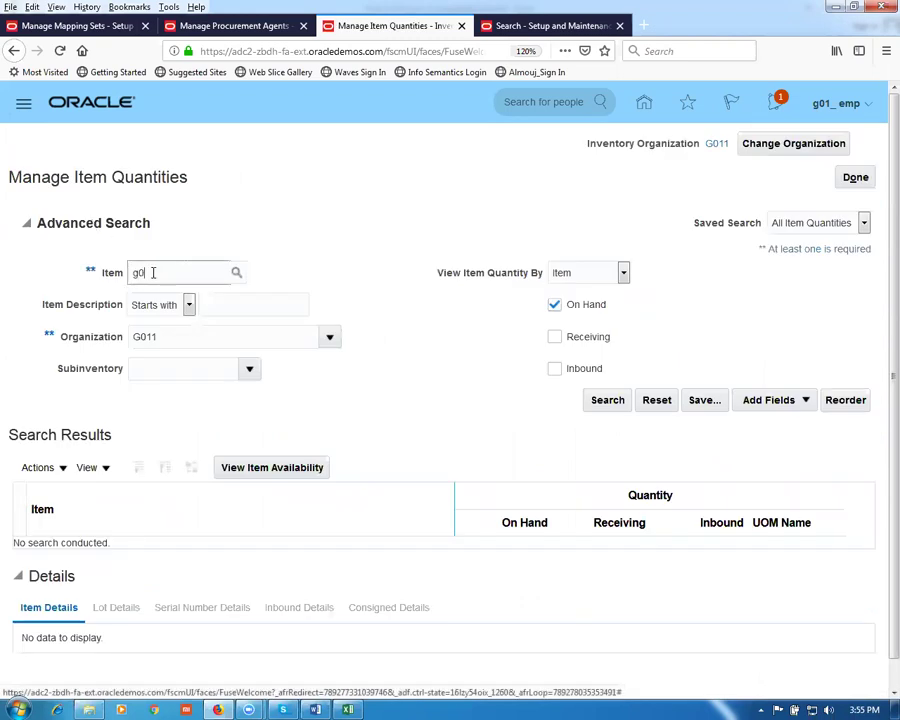
type("g01")
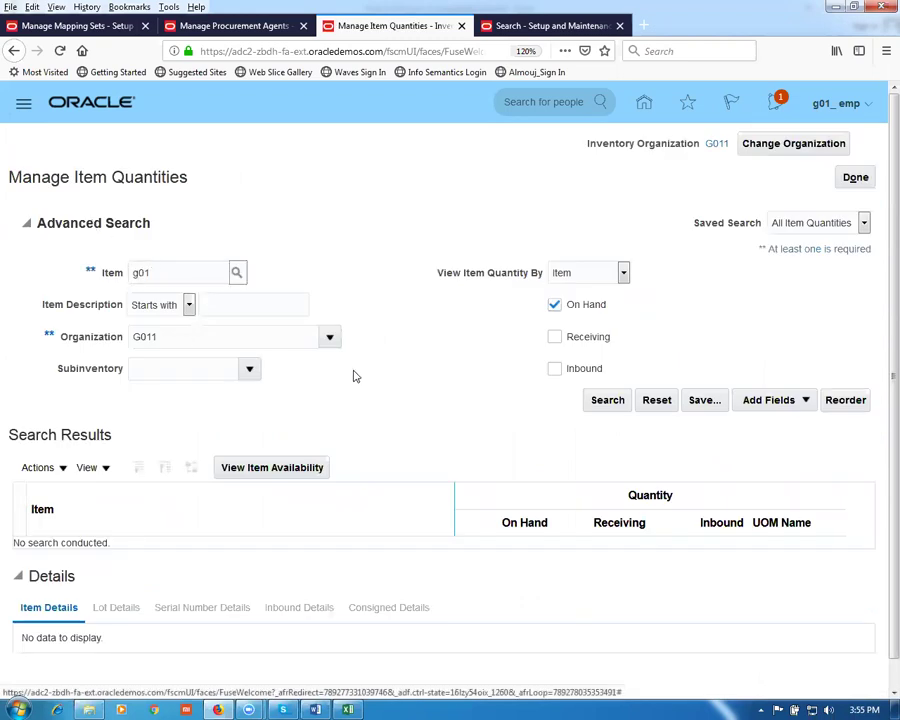
type(" pur sale item")
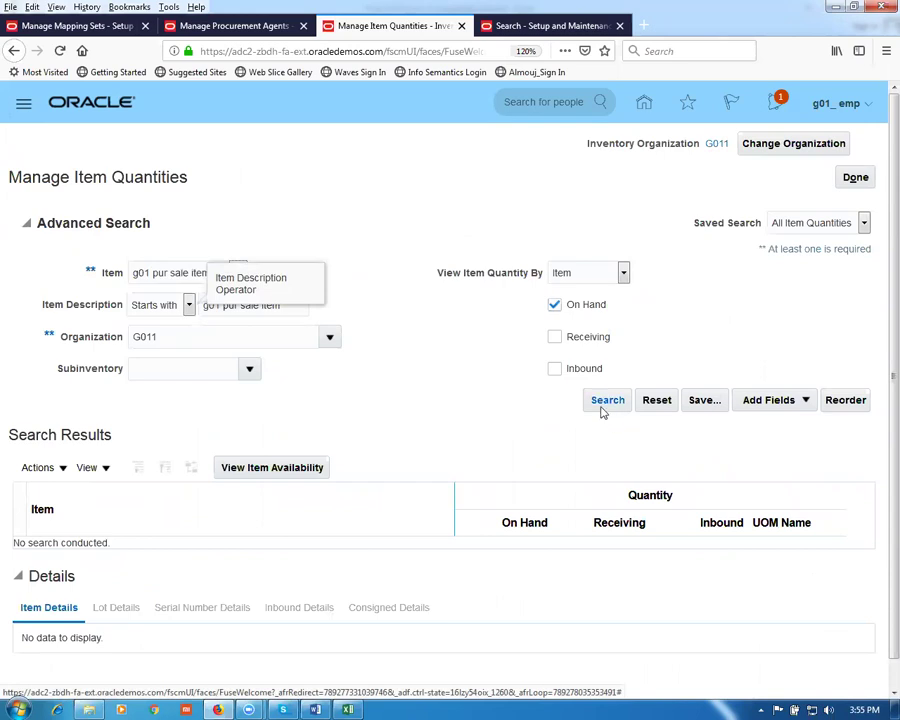
left_click(603, 402)
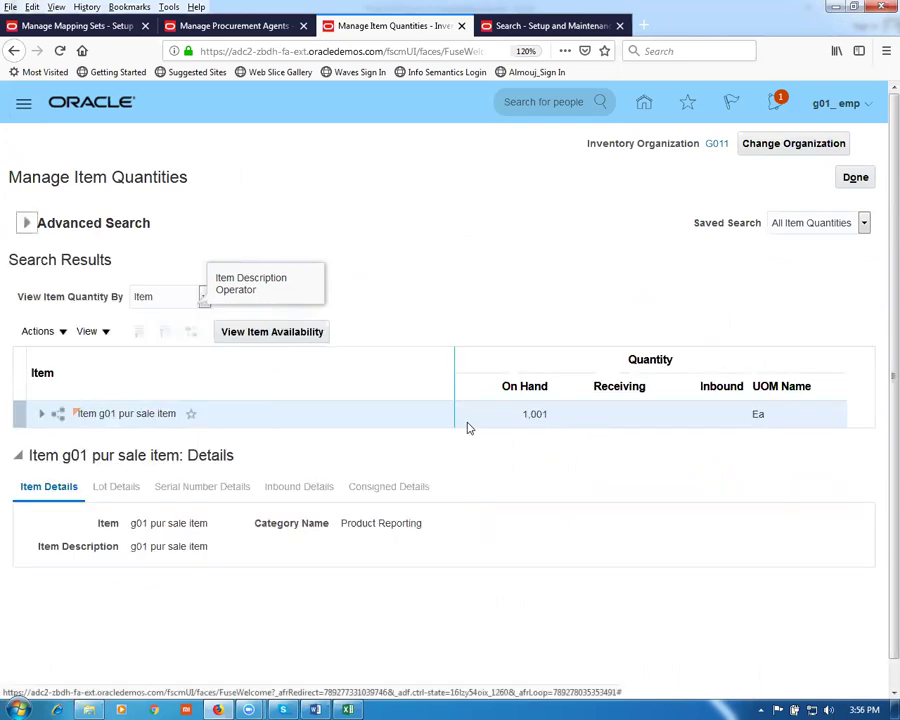
Step: Drill into G011 and g01_FGS to confirm 1,001 Ea on hand, then close the page
left_click(41, 413)
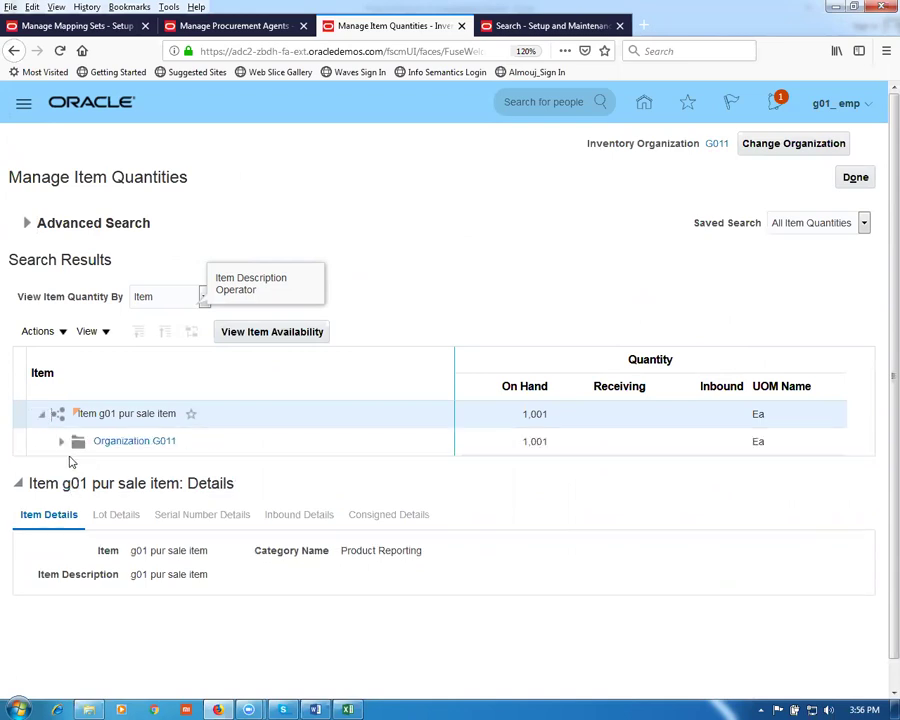
left_click(61, 441)
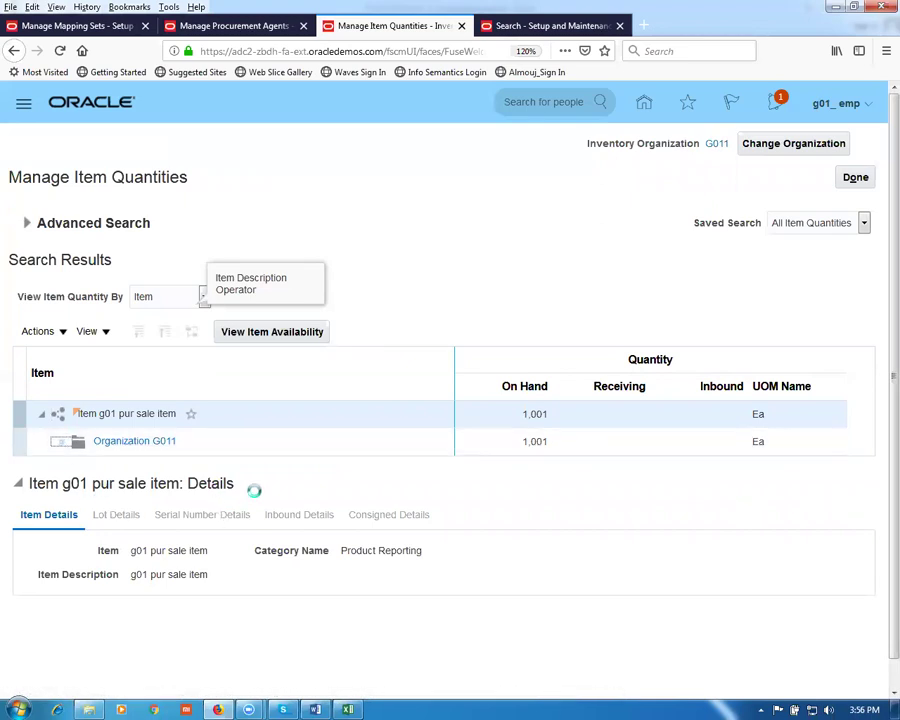
left_click(273, 476)
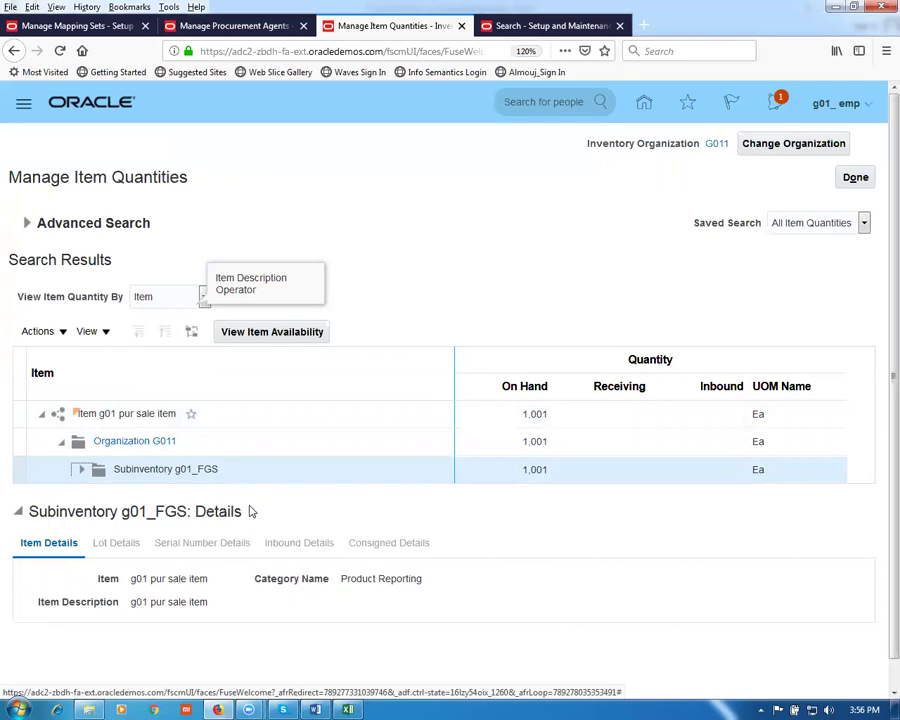
left_click(853, 177)
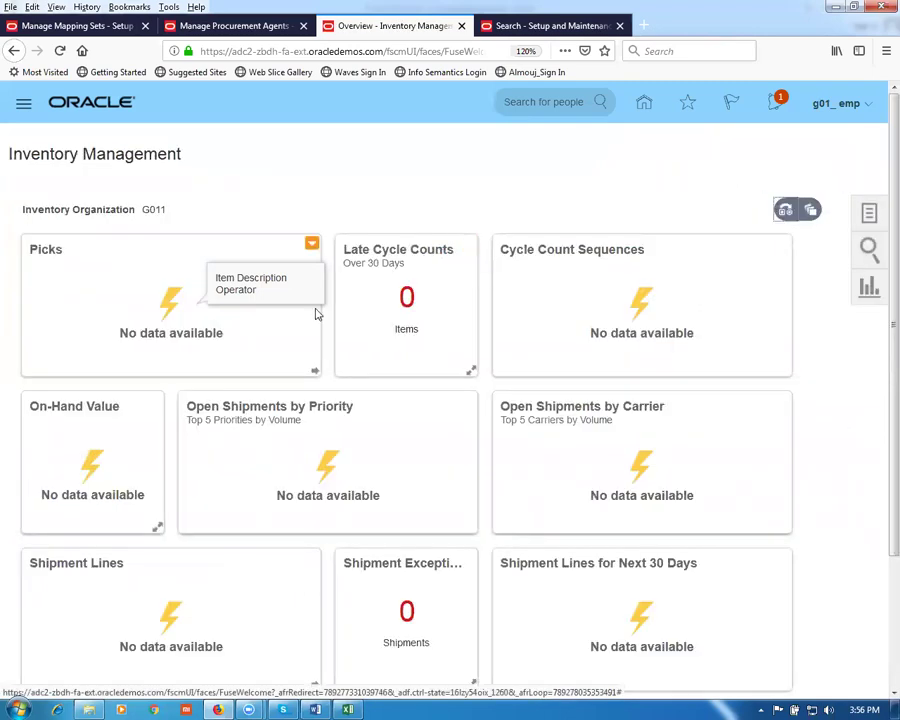
Step: From Home, go to Procurement > Purchase Orders and start Create Order from Tasks
left_click(644, 106)
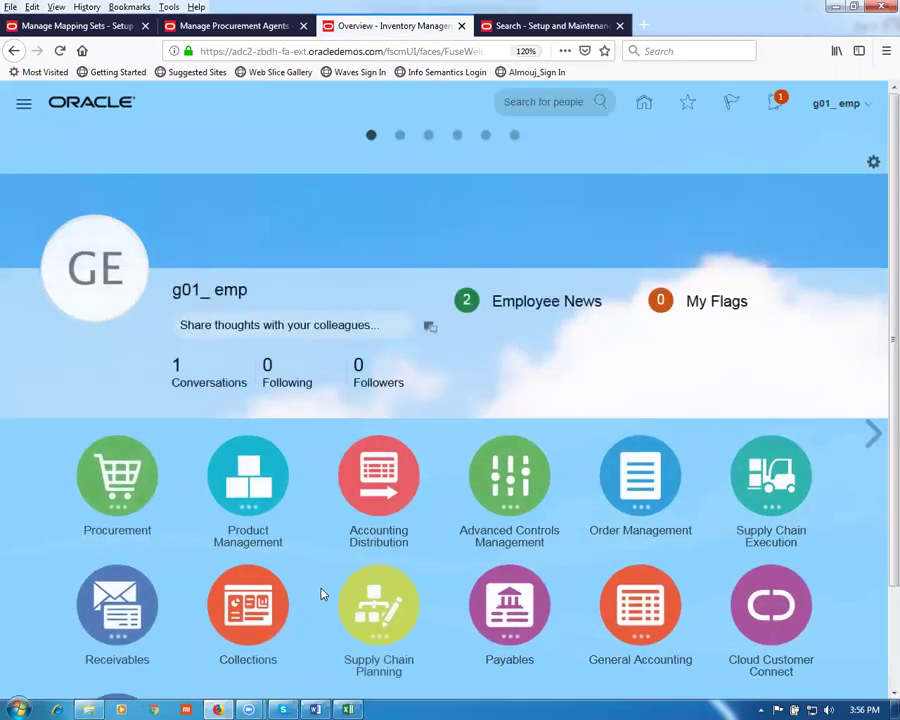
scroll(320, 592, "down", 3)
left_click(120, 362)
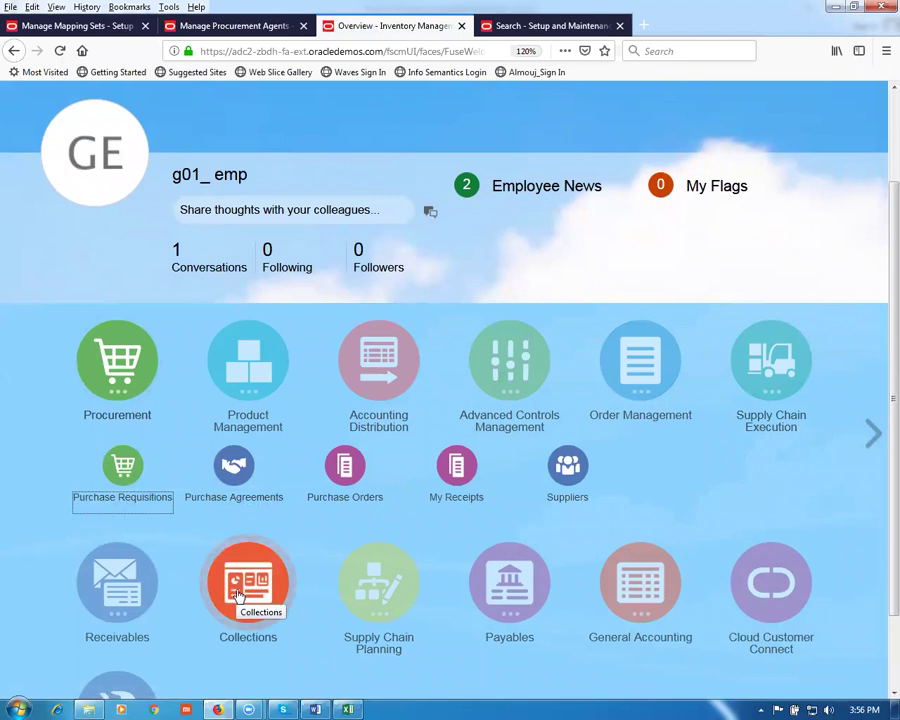
left_click(343, 478)
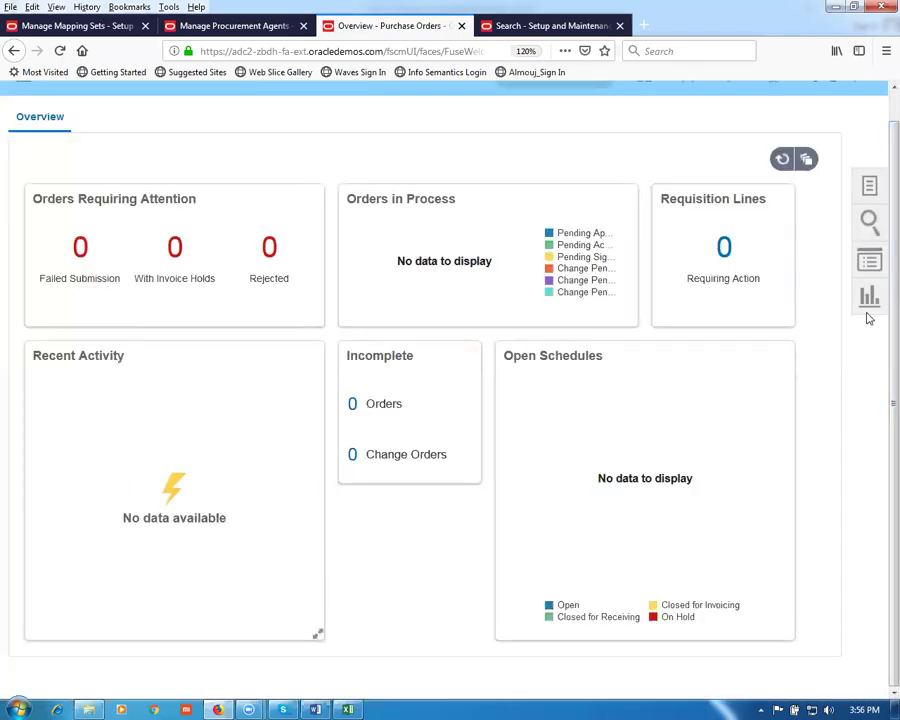
left_click(869, 190)
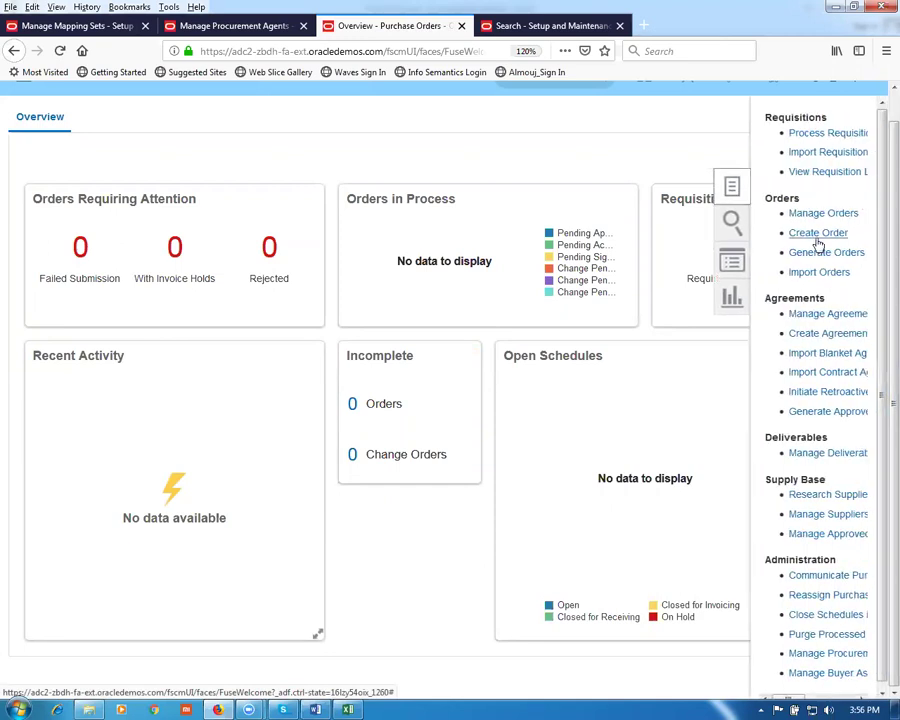
left_click(819, 240)
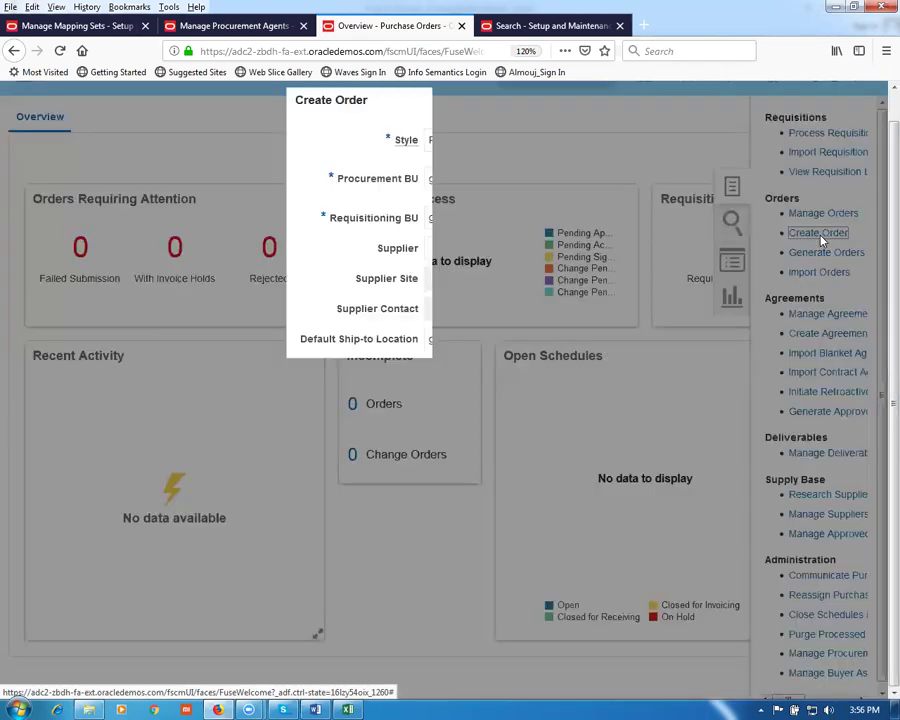
Step: Keep g01 as both business units, choose supplier g01_sup1, and create purchase order 3000
left_click(466, 180)
left_click(466, 185)
left_click(466, 227)
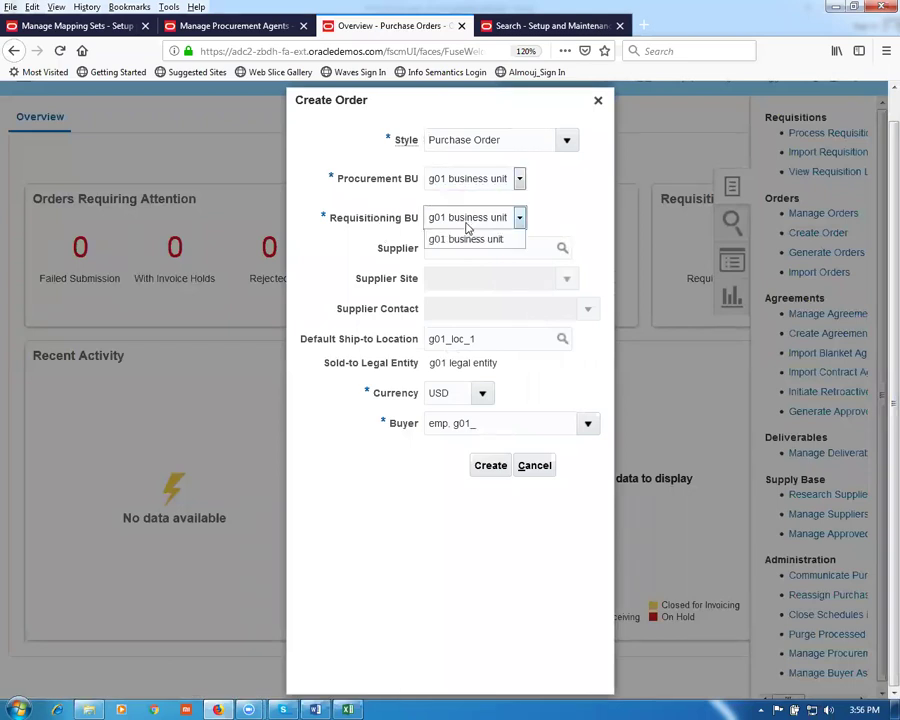
left_click(466, 227)
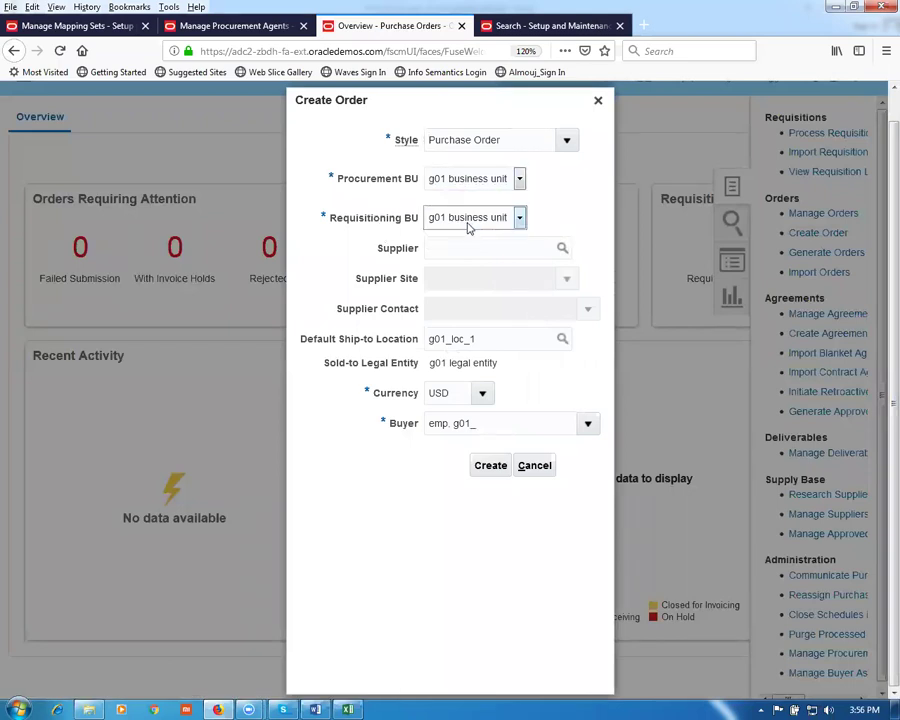
left_click(455, 186)
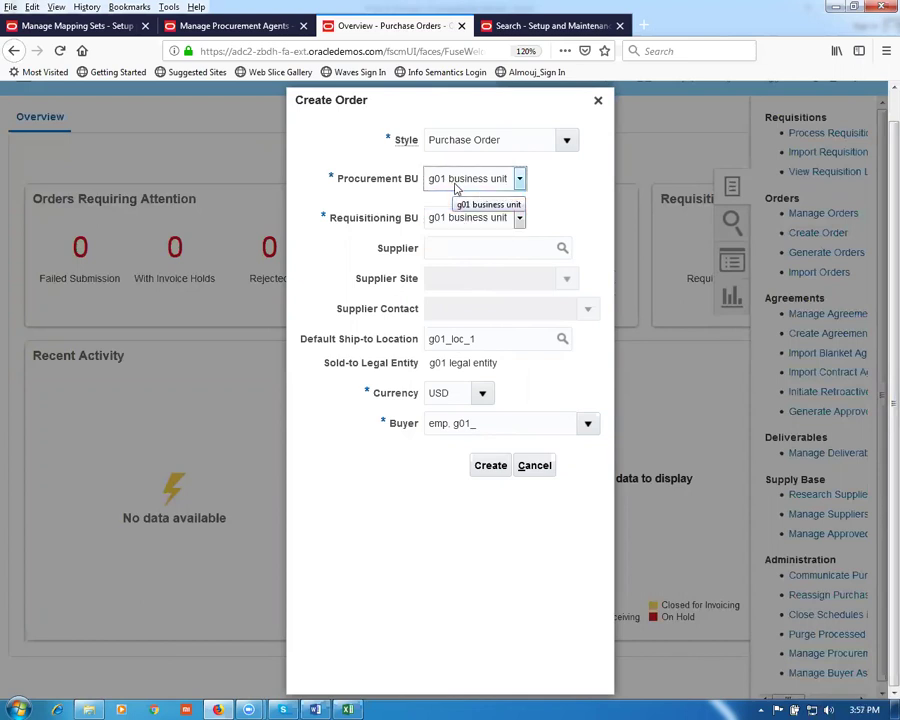
left_click(456, 200)
left_click(446, 251)
type("g01")
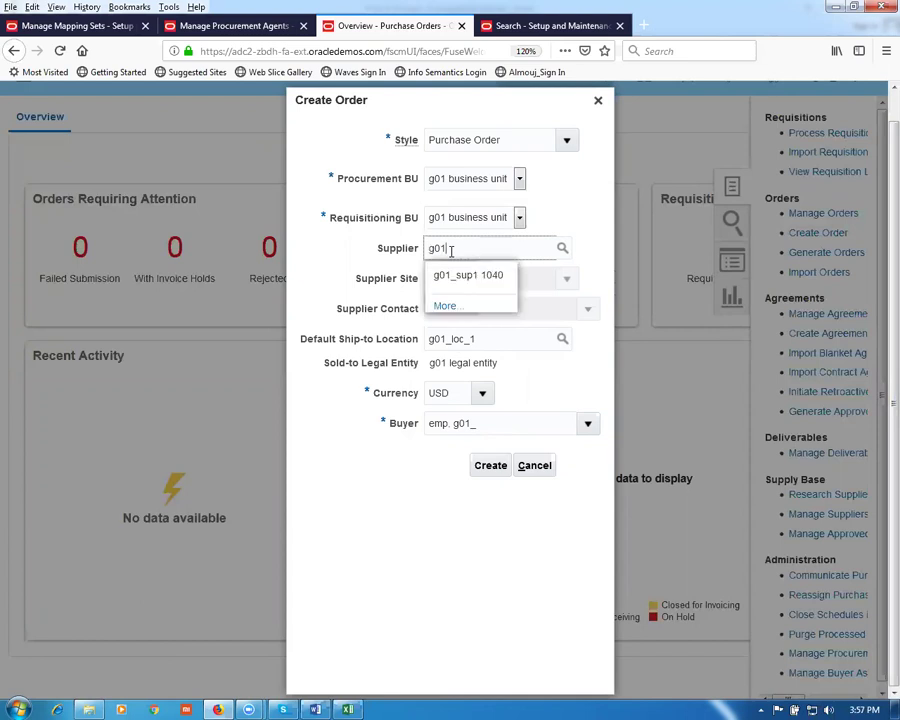
left_click(472, 274)
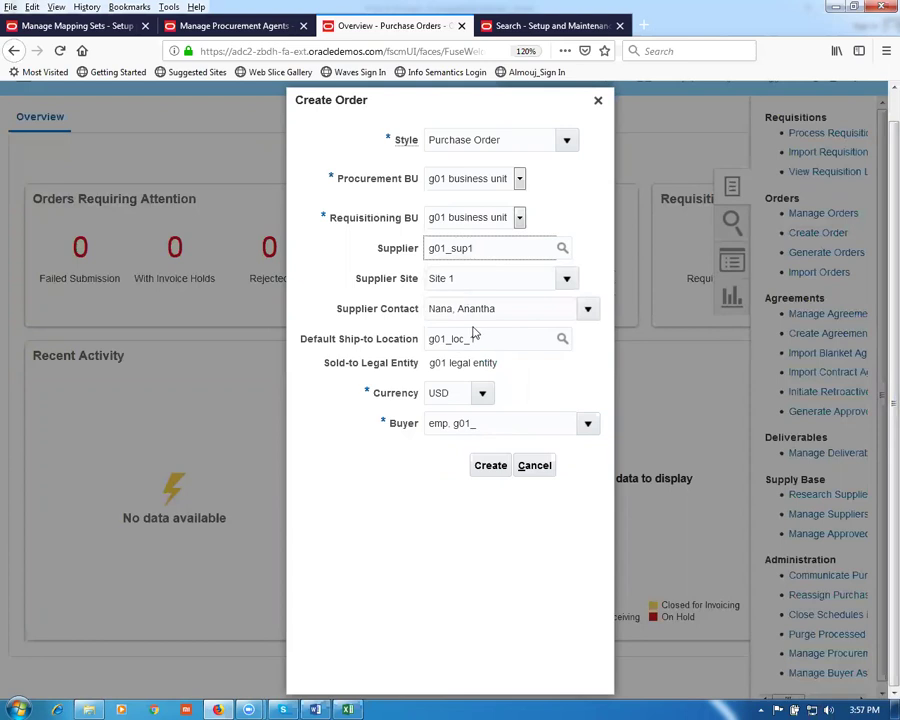
left_click(499, 475)
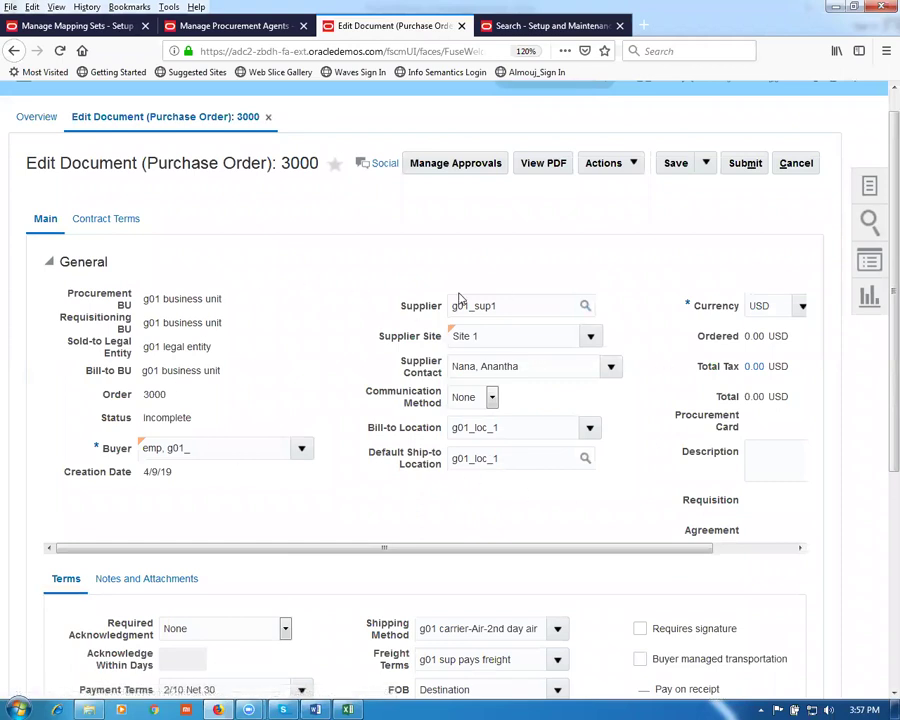
Step: Check the ship-to location g01_loc_1, then add a blank row to the order's Lines table
scroll(368, 256, "down", 3)
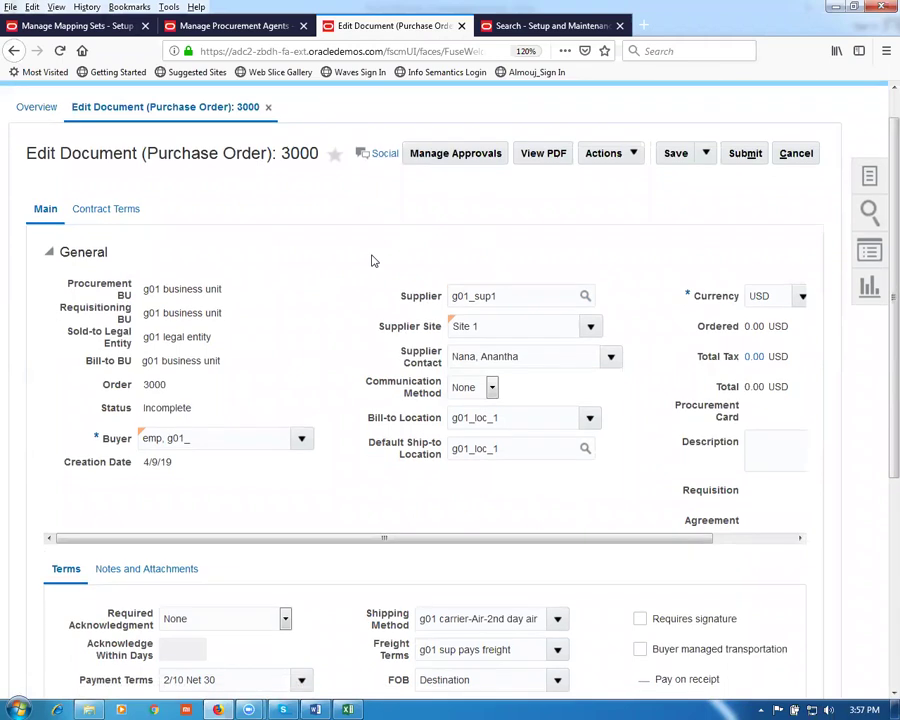
scroll(372, 259, "down", 3)
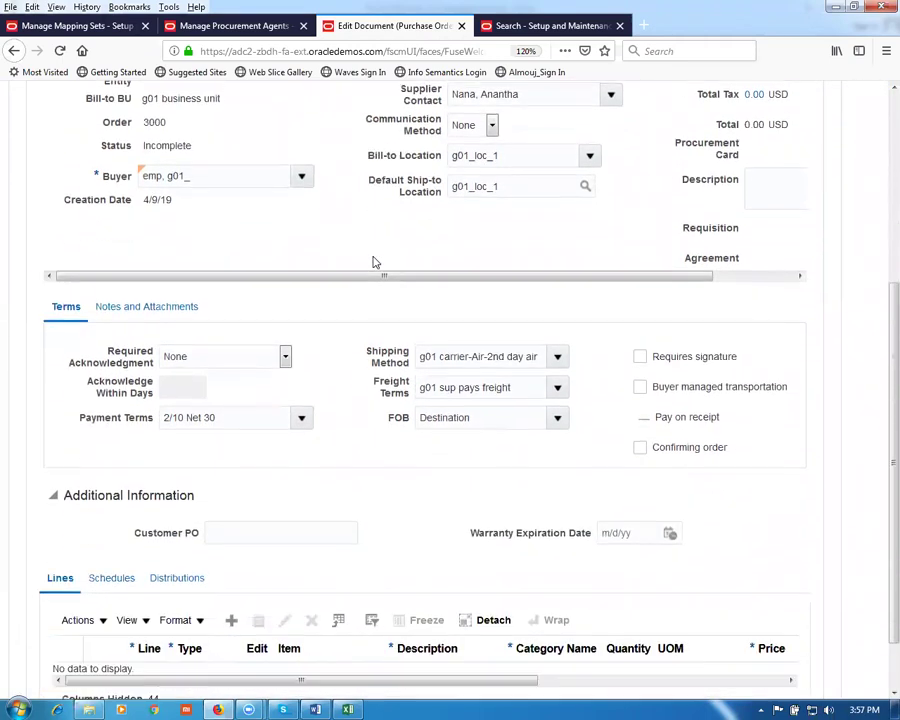
scroll(398, 433, "up", 2)
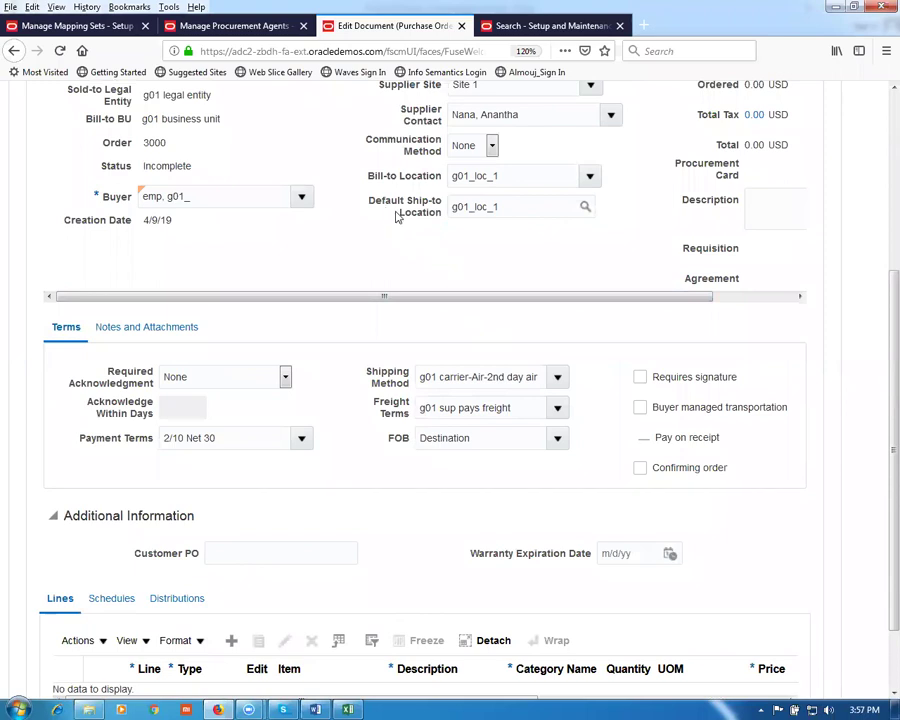
left_click_drag(518, 206, 419, 185)
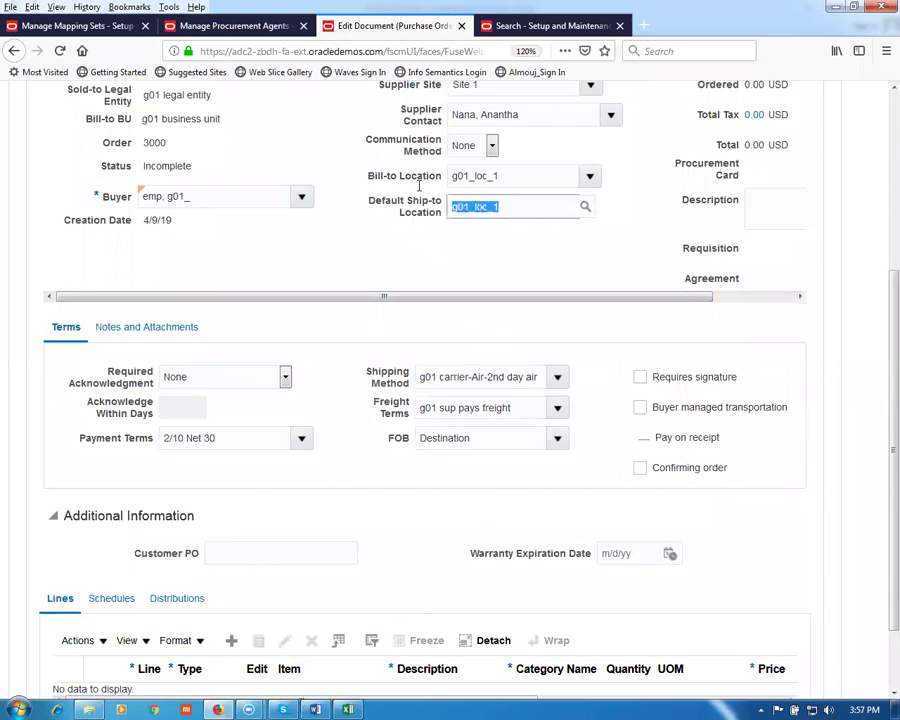
left_click(390, 275)
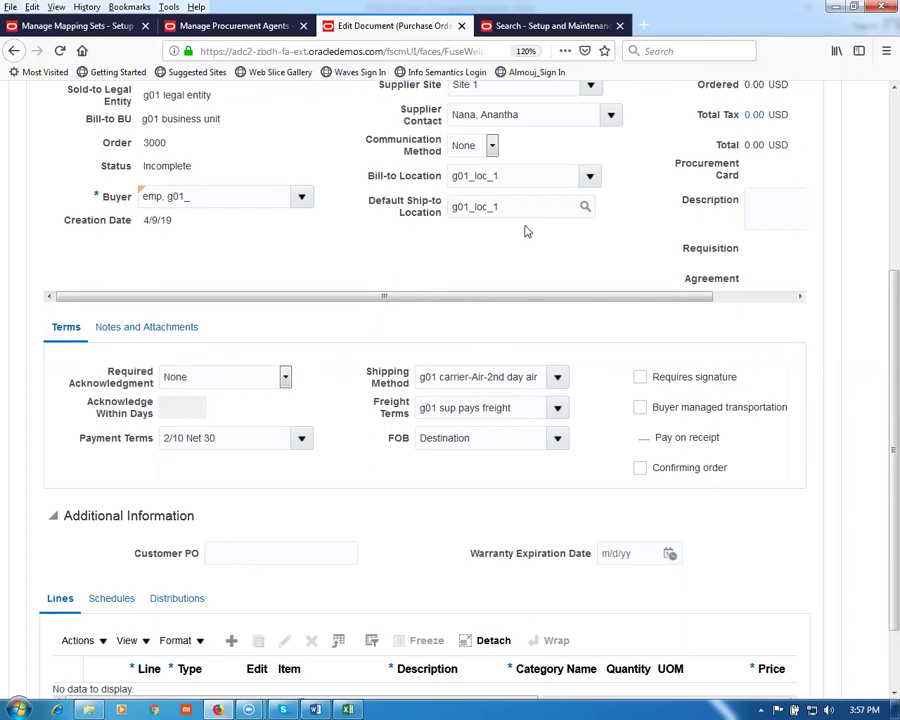
left_click_drag(514, 200, 367, 205)
left_click(400, 268)
scroll(262, 540, "down", 2)
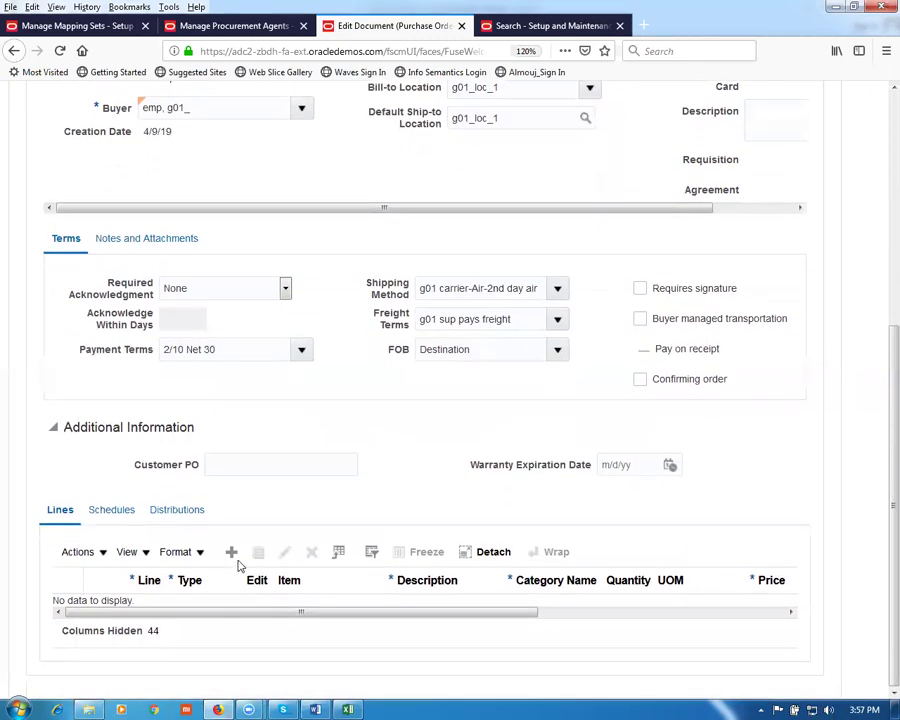
left_click(231, 552)
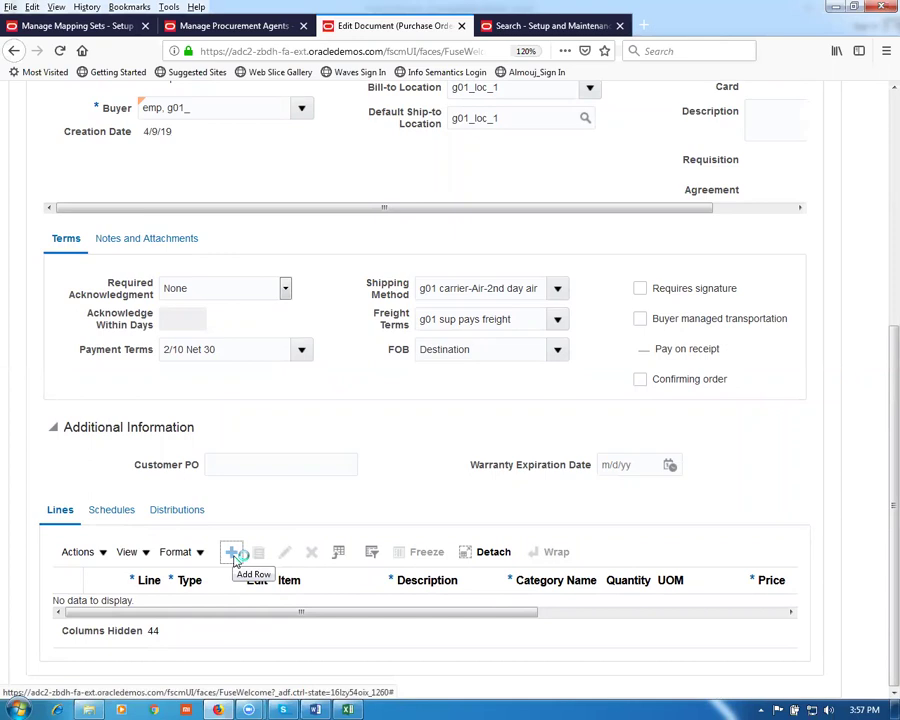
Step: Enter item g01 with quantity 101 on line 1, checking its 1.50 price and G011 location
left_click(285, 618)
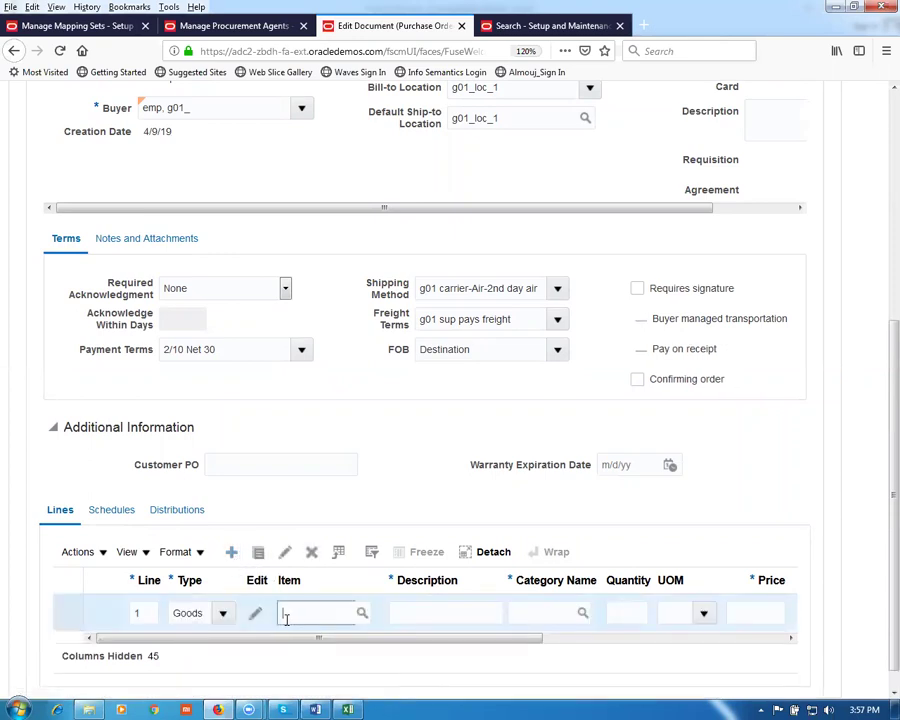
key("Tab")
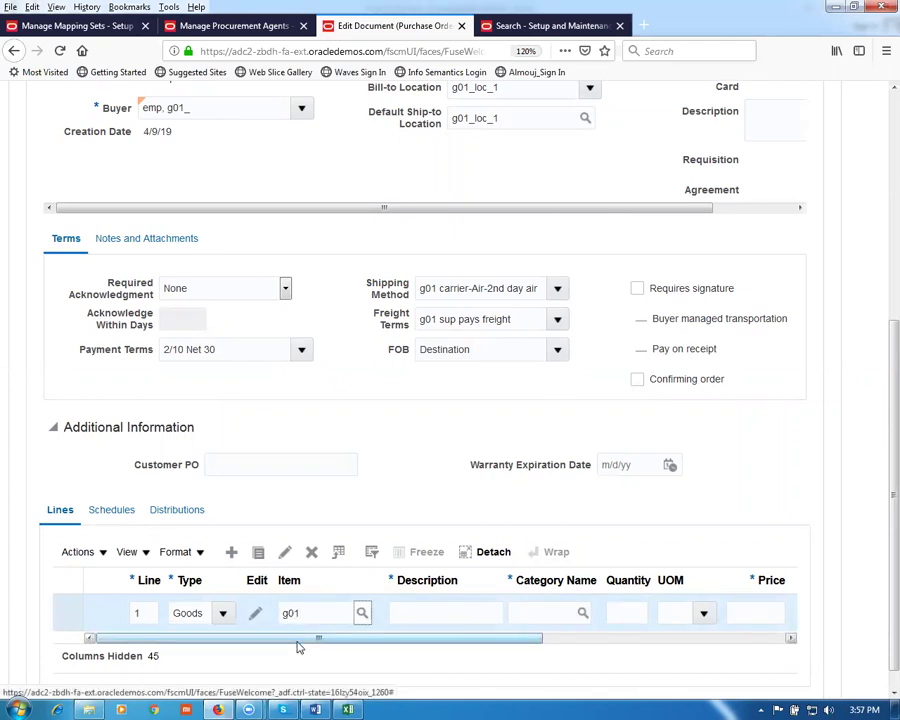
left_click_drag(297, 645, 476, 663)
left_click(531, 619)
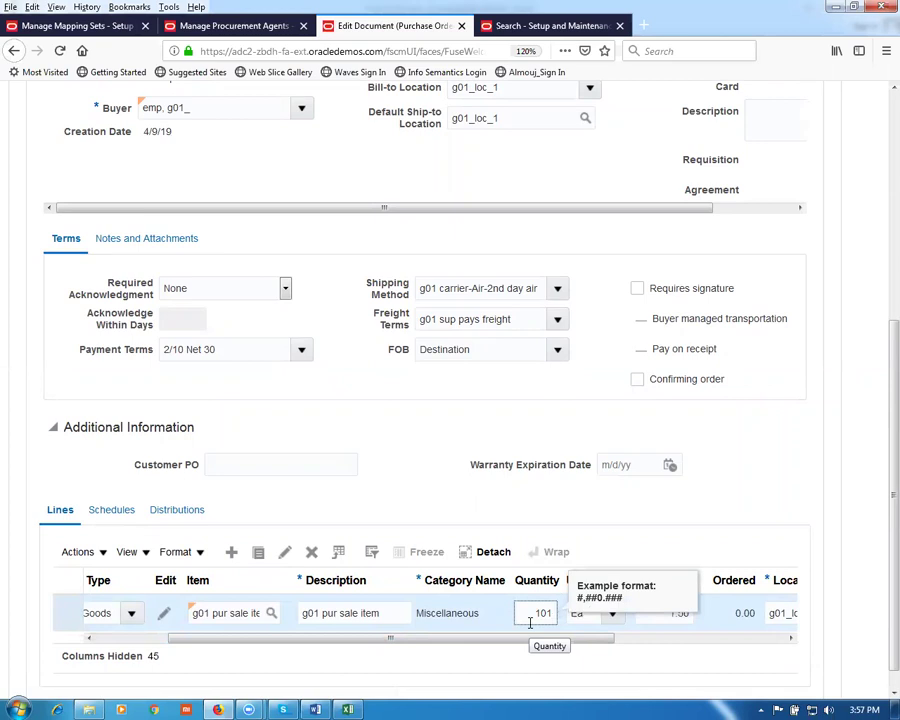
left_click_drag(498, 642, 658, 656)
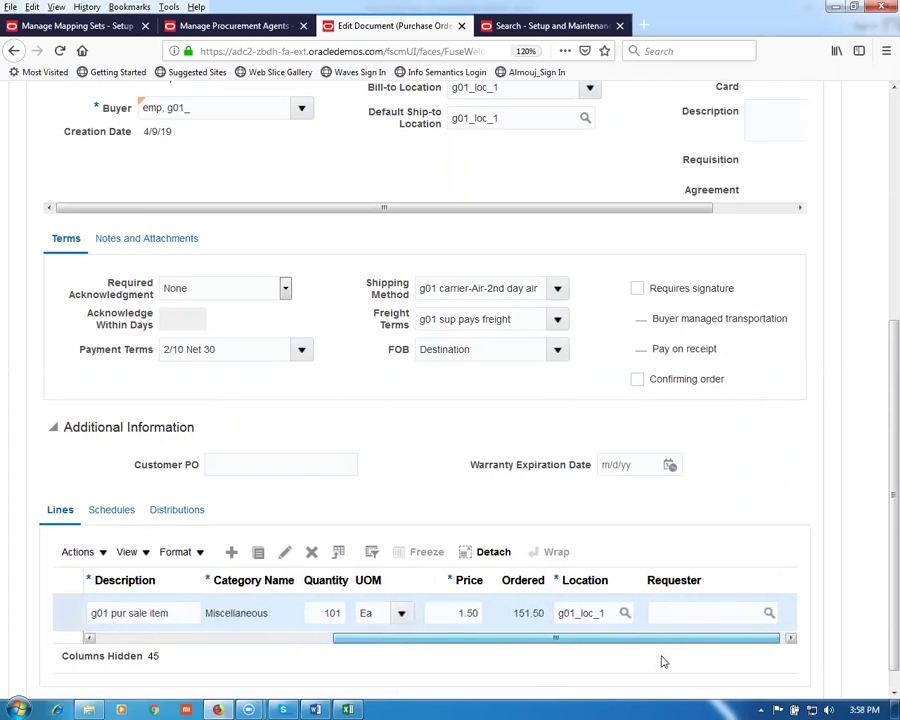
left_click(101, 510)
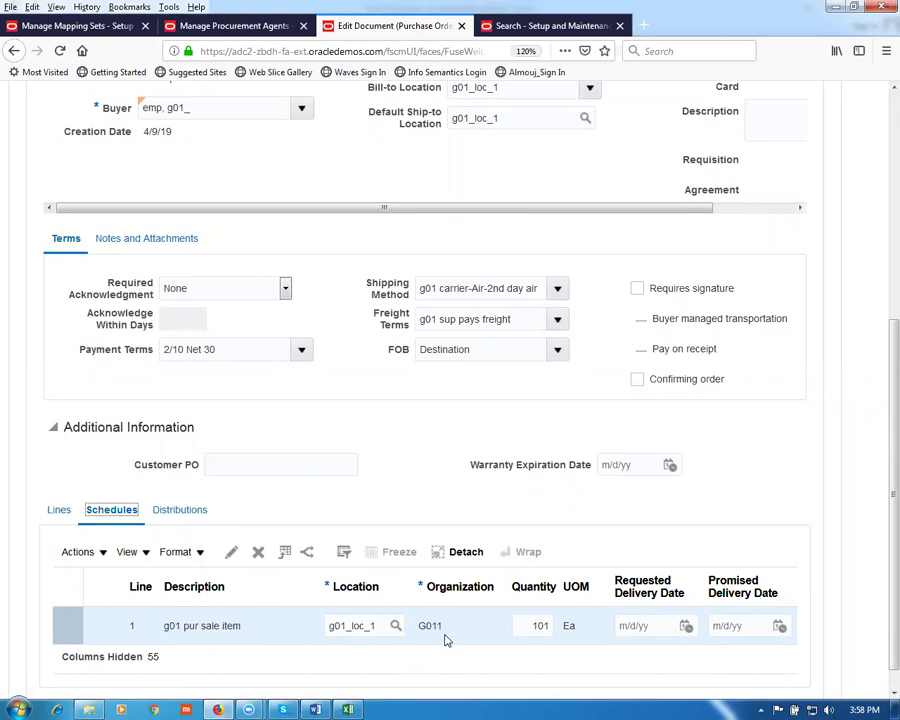
Step: Change the schedule's ship-to location to g01_loc_0, then back to g01_loc_1
left_click(513, 121)
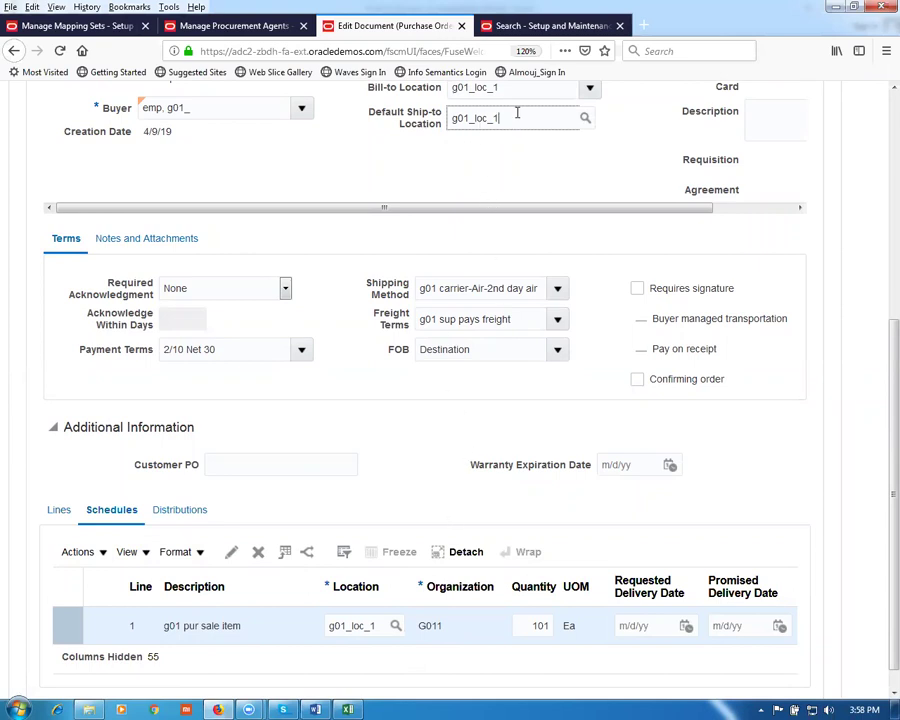
type("0")
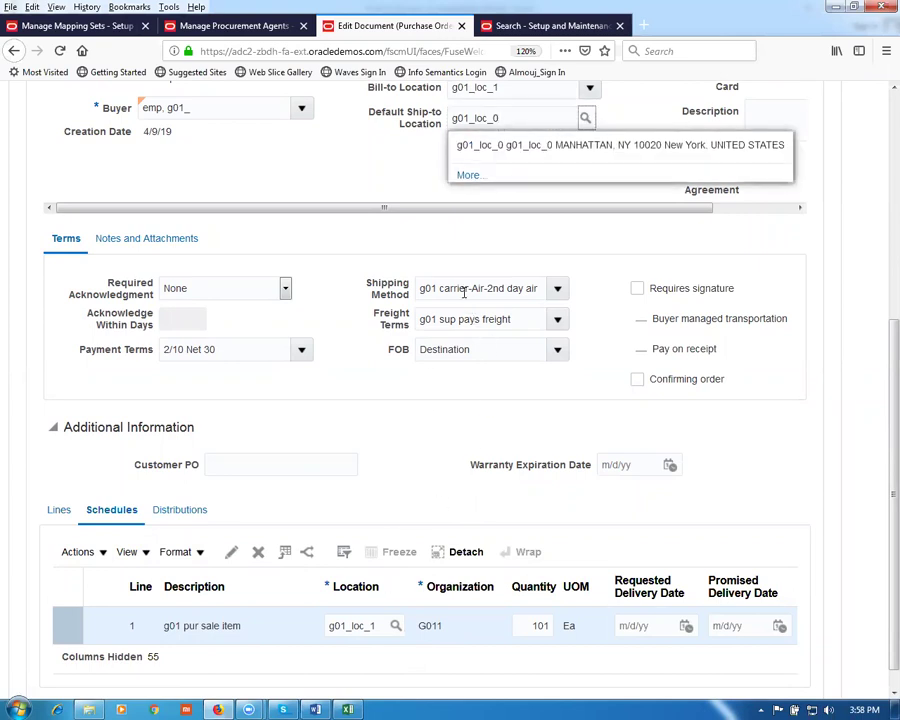
key("Tab")
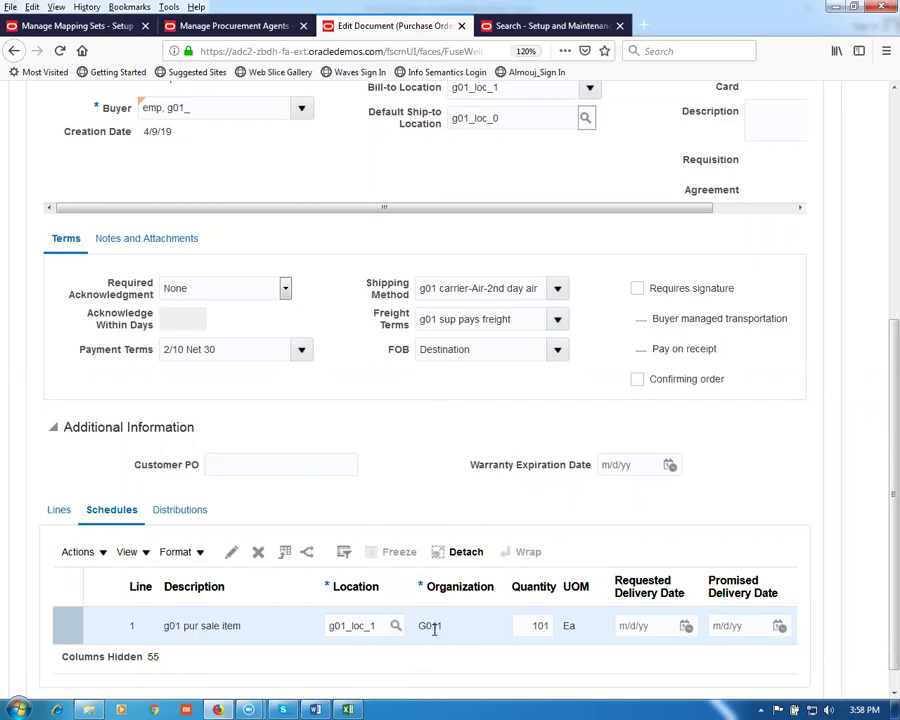
left_click(507, 118)
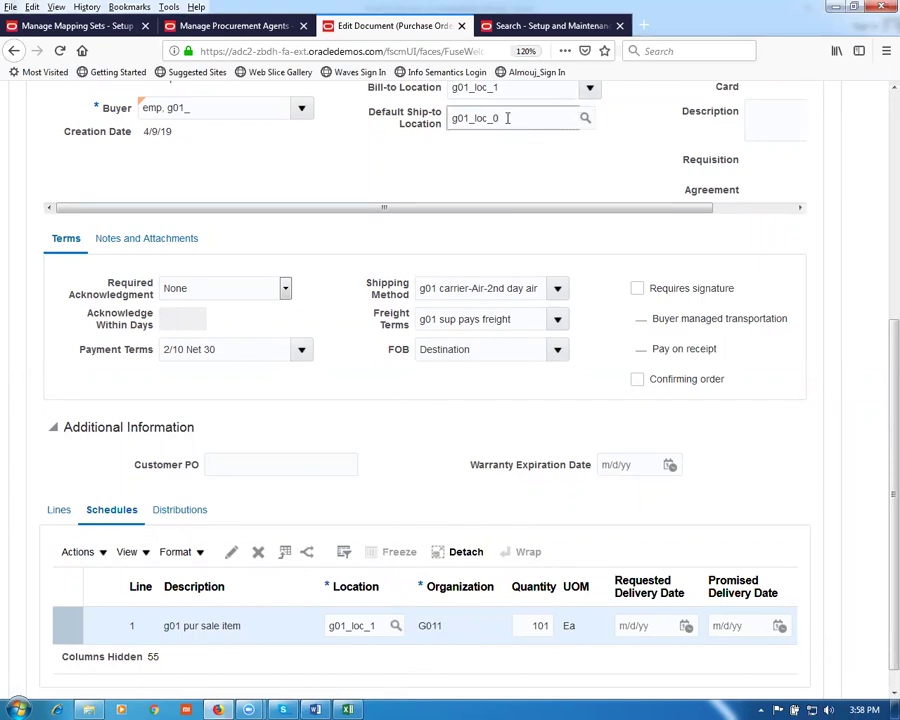
key("BackSpace")
type("1")
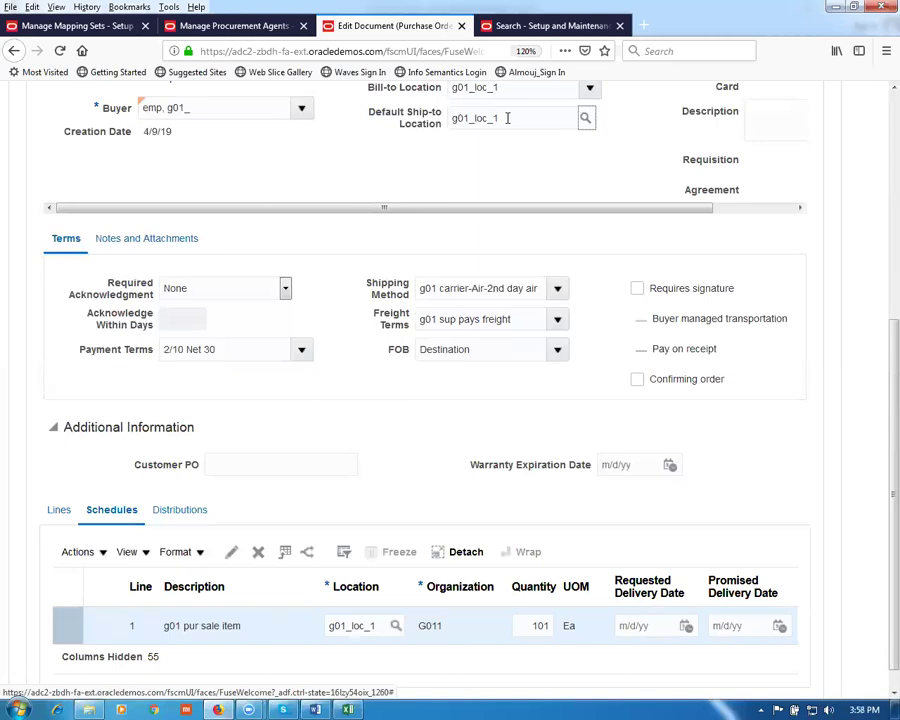
scroll(402, 172, "up", 3)
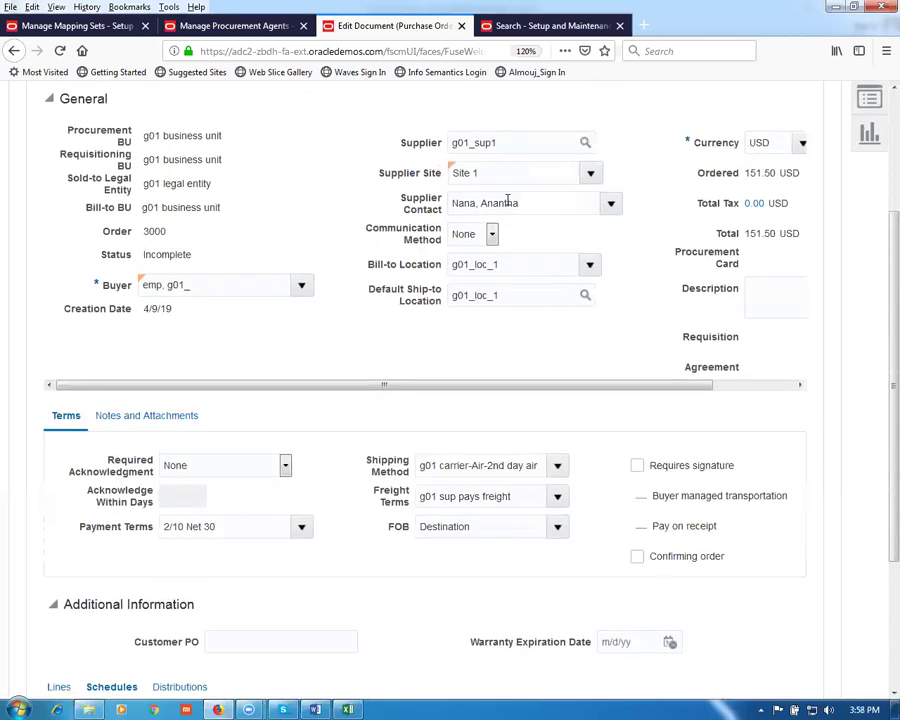
scroll(250, 318, "down", 3)
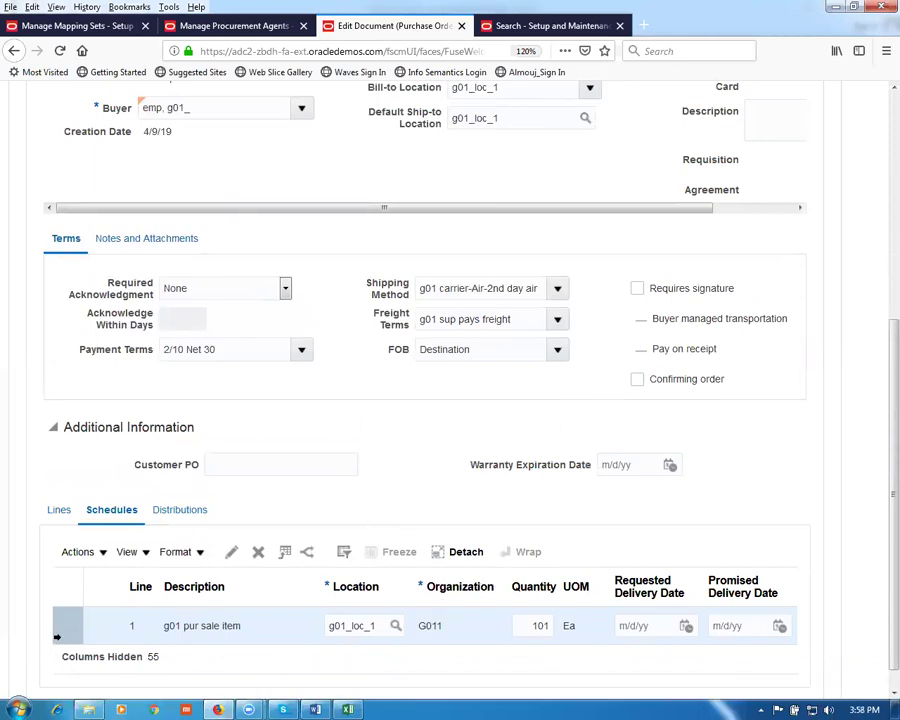
Step: Set schedule line 1's requested delivery date to 4/9/19 from the calendar
left_click(648, 627)
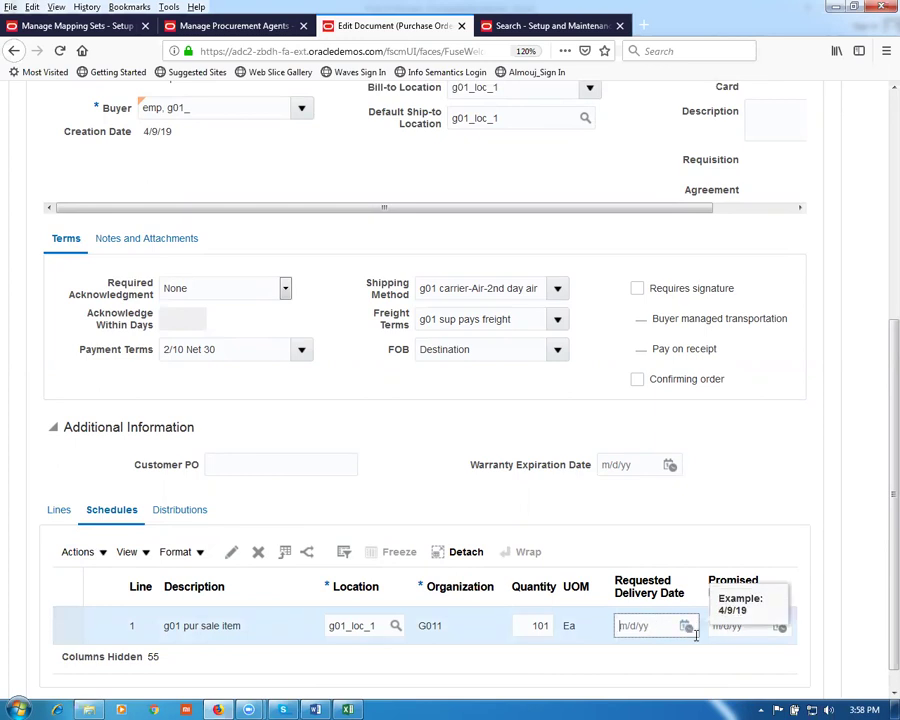
left_click(687, 627)
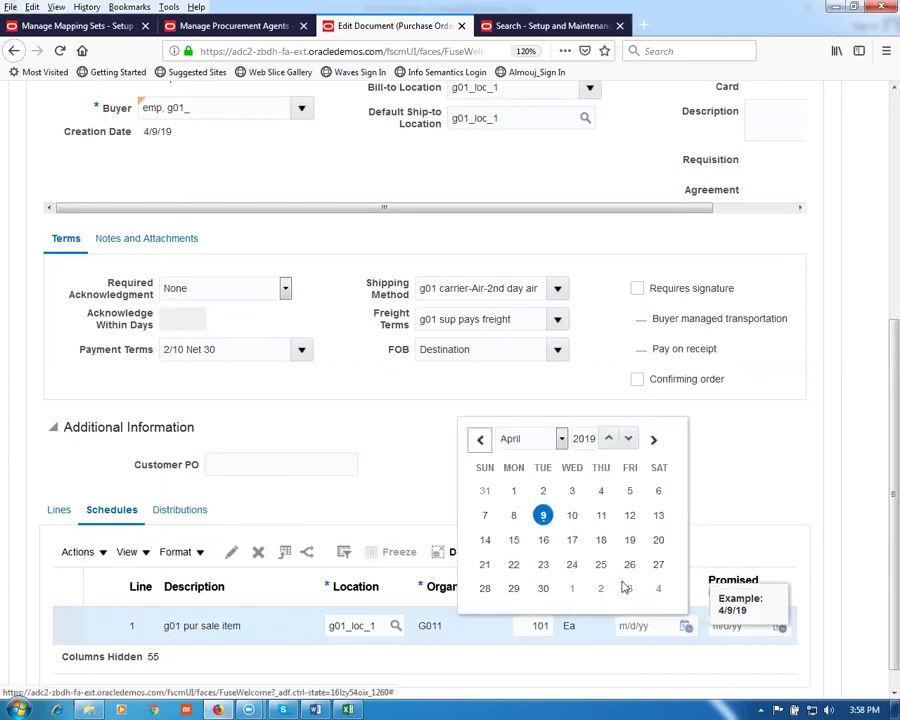
left_click(543, 516)
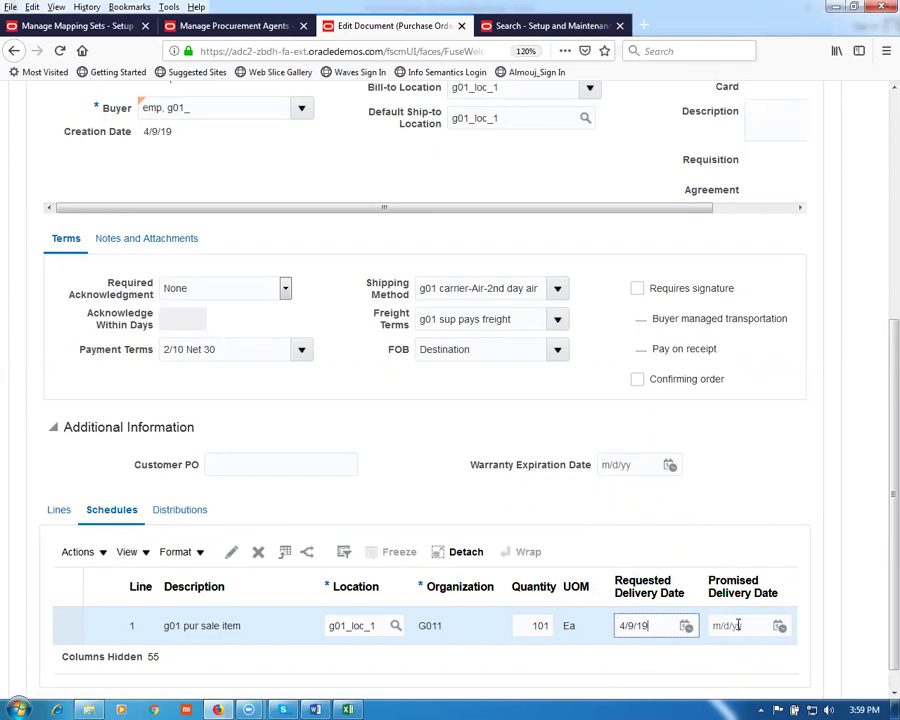
left_click(332, 440)
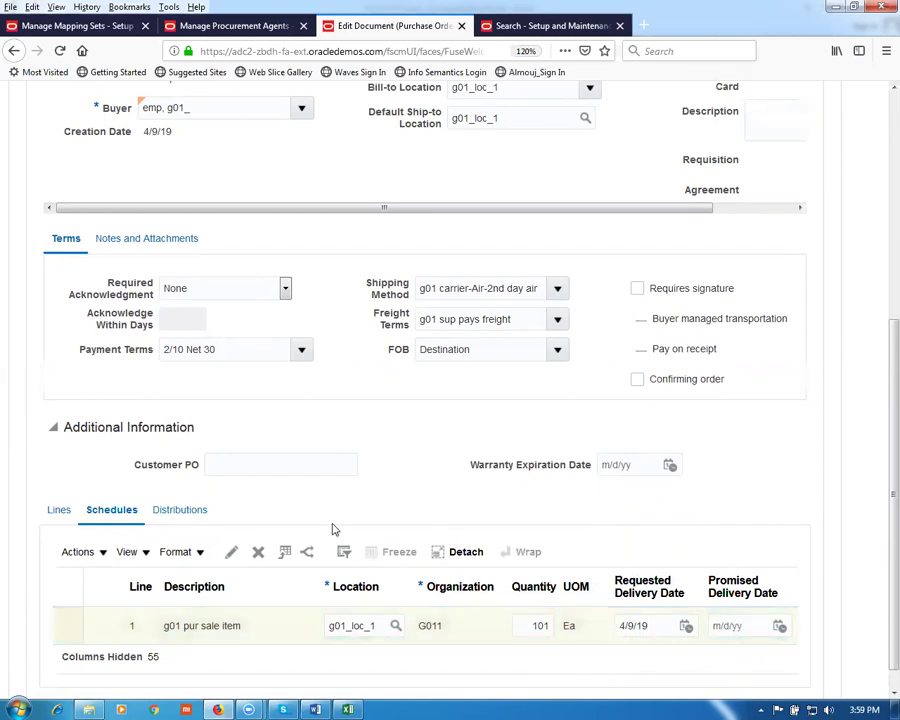
left_click(181, 512)
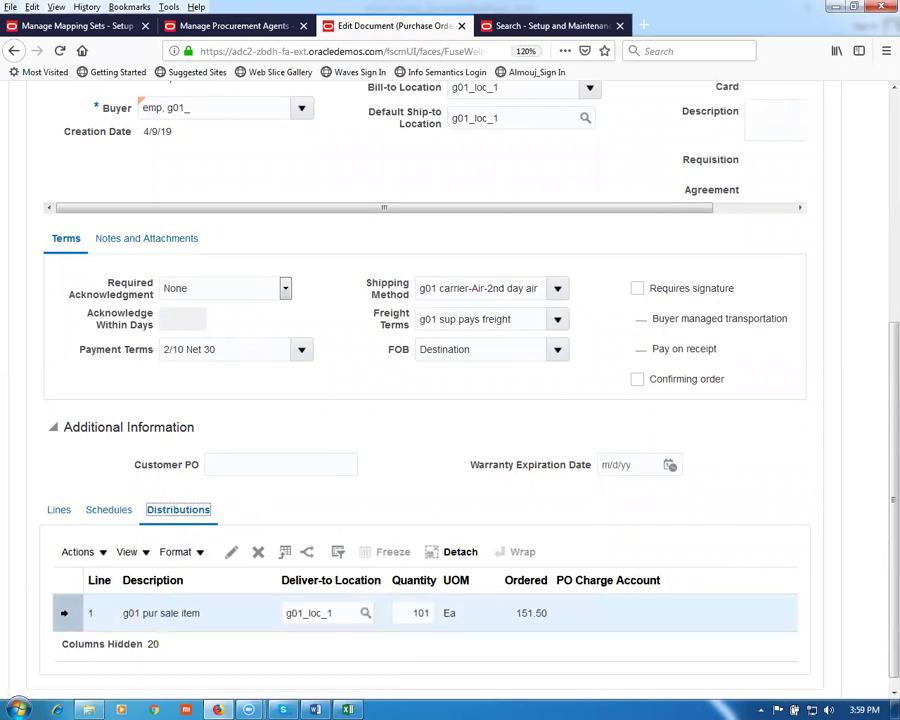
Step: Review line 1's distribution, then save PO 3000, which reports the undetermined charge account error
left_click(232, 553)
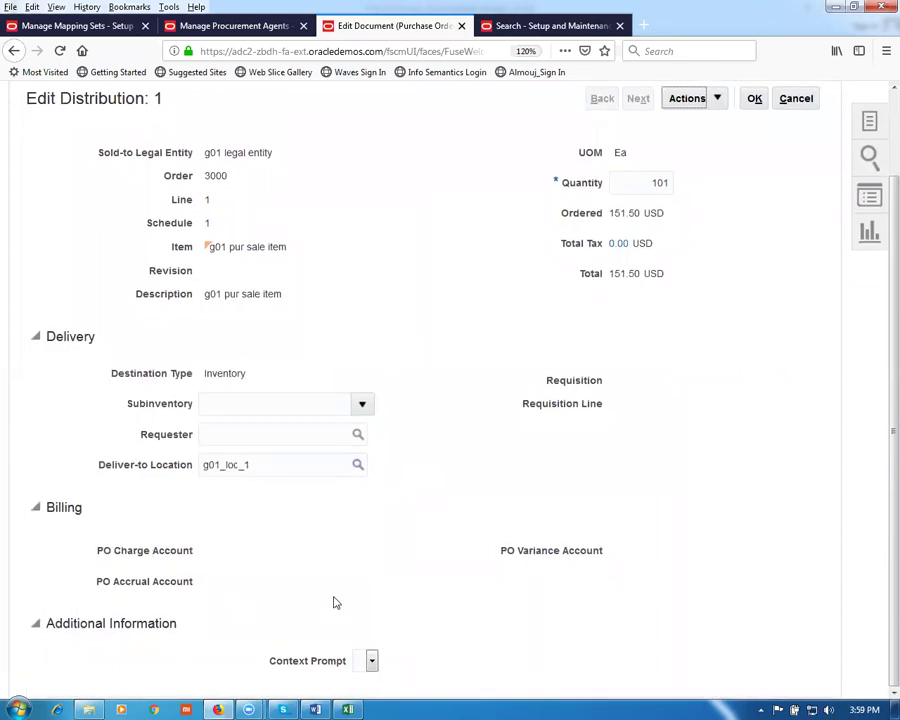
left_click(752, 190)
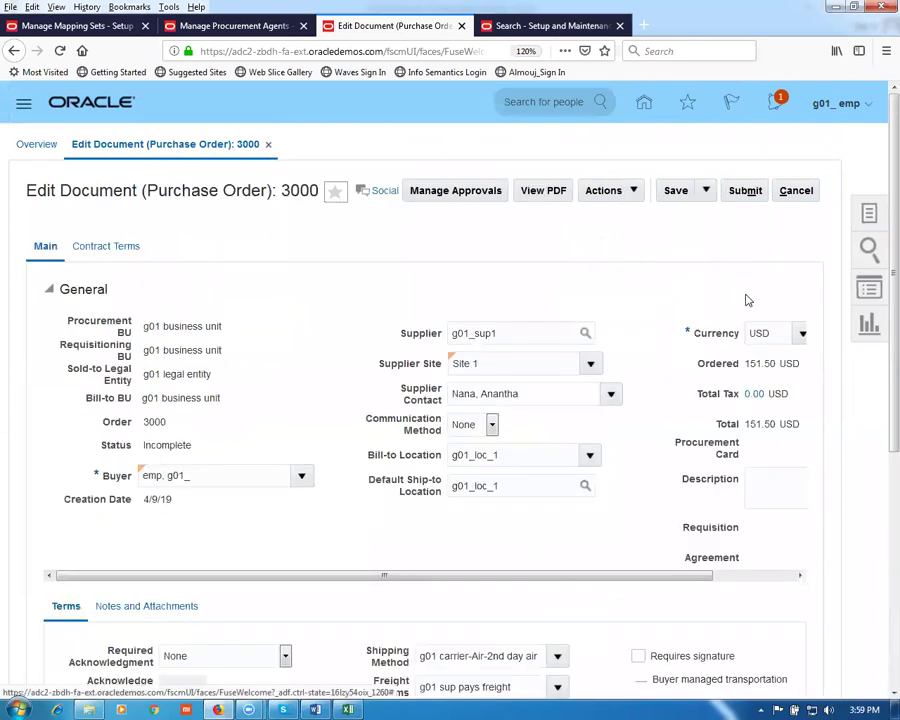
left_click(680, 191)
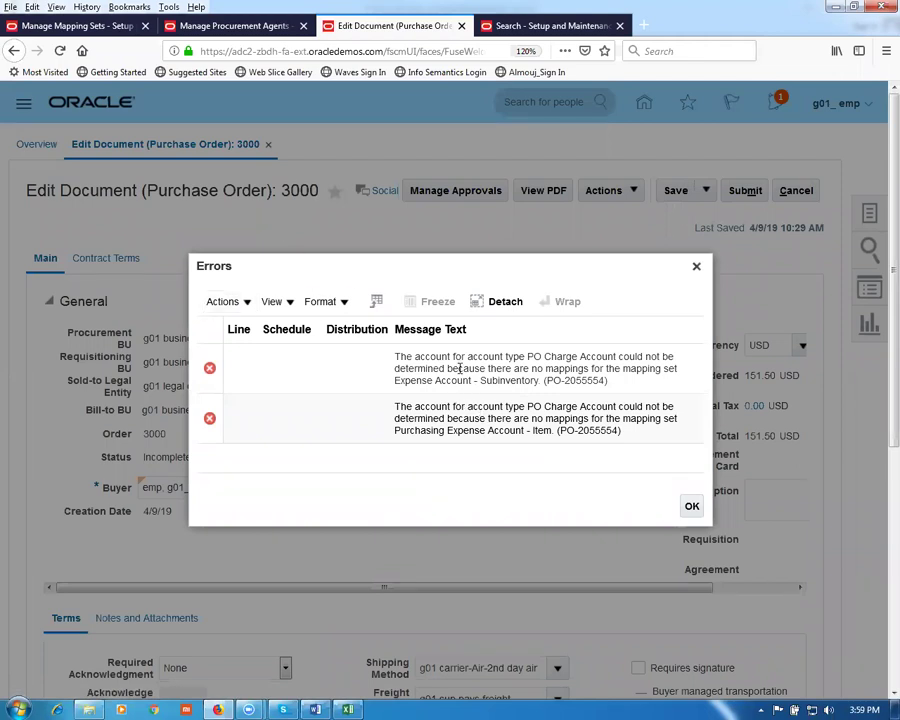
Step: Read the mapping set names in the charge account errors and switch to Manage Mapping Sets
left_click_drag(456, 360, 488, 430)
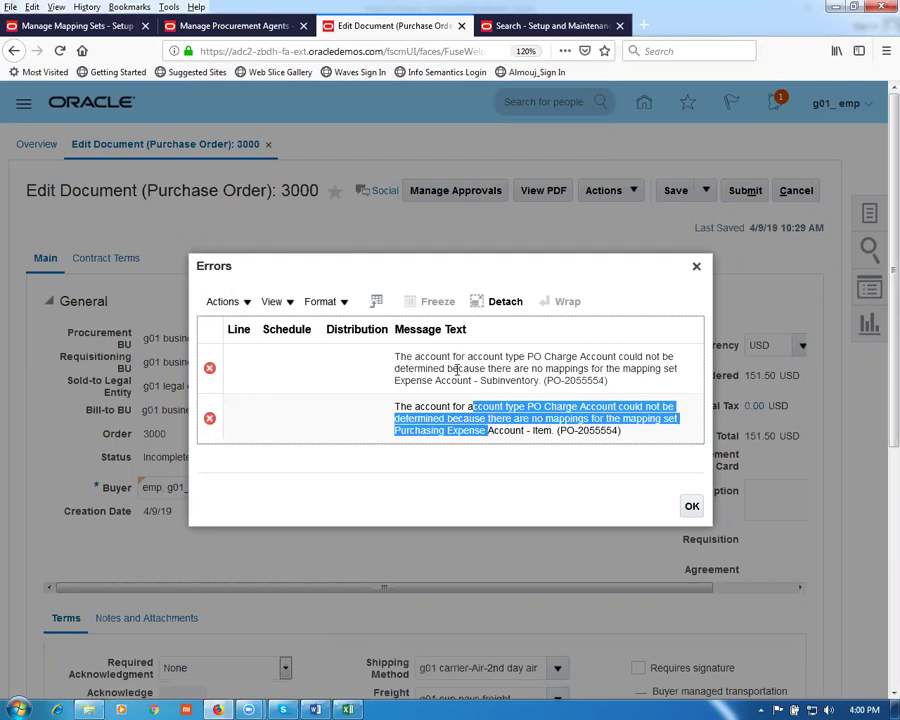
left_click_drag(543, 357, 620, 369)
left_click(546, 406)
left_click_drag(546, 406, 591, 406)
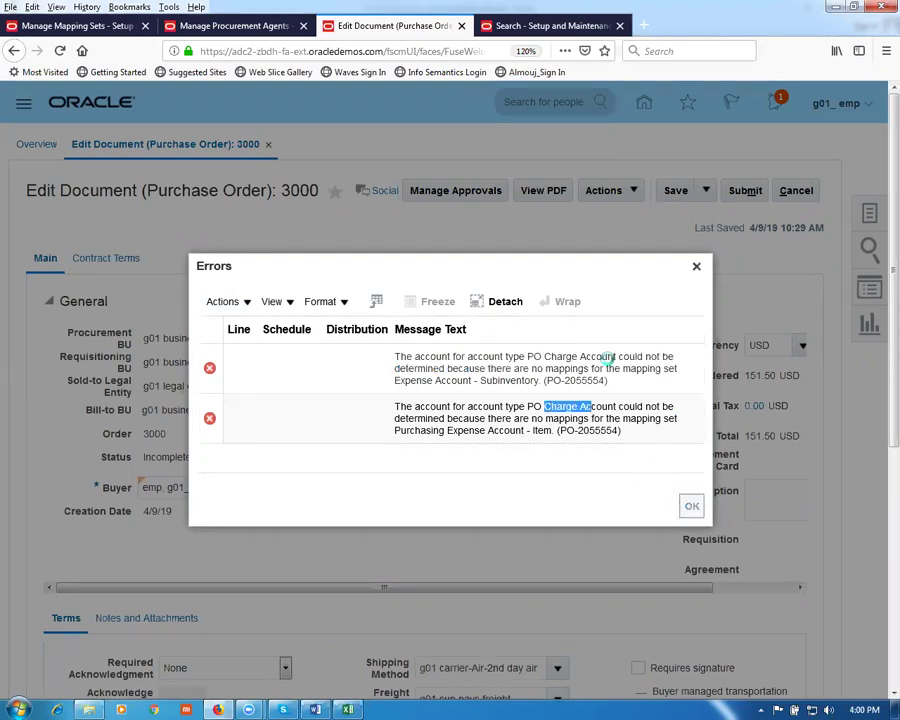
left_click(46, 28)
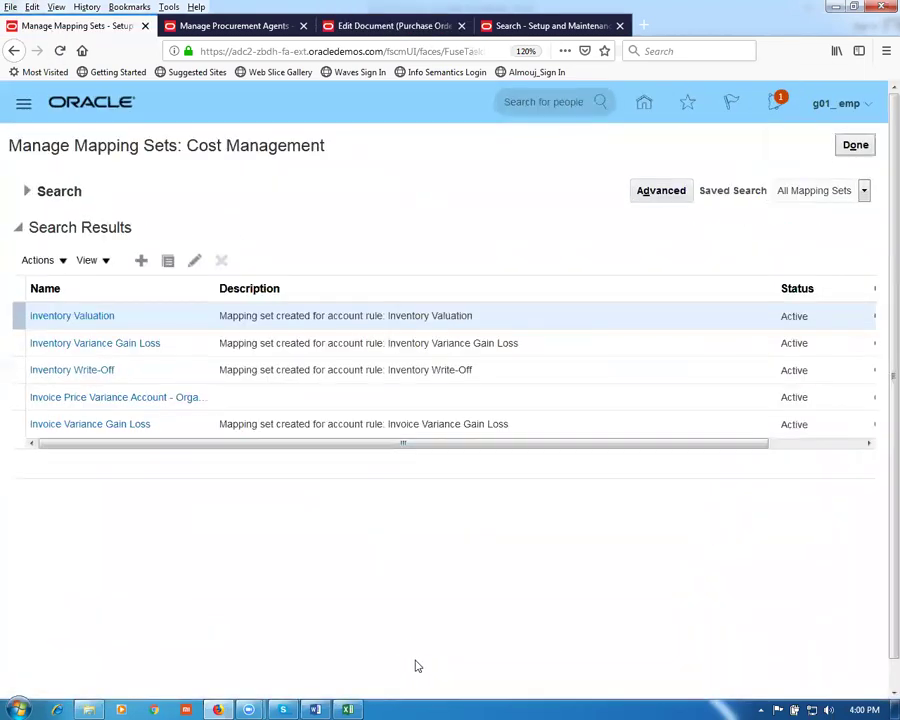
Step: Search mapping sets for 'mater' and open Material Account - Organization
left_click(27, 191)
double_click(258, 226)
type("mat")
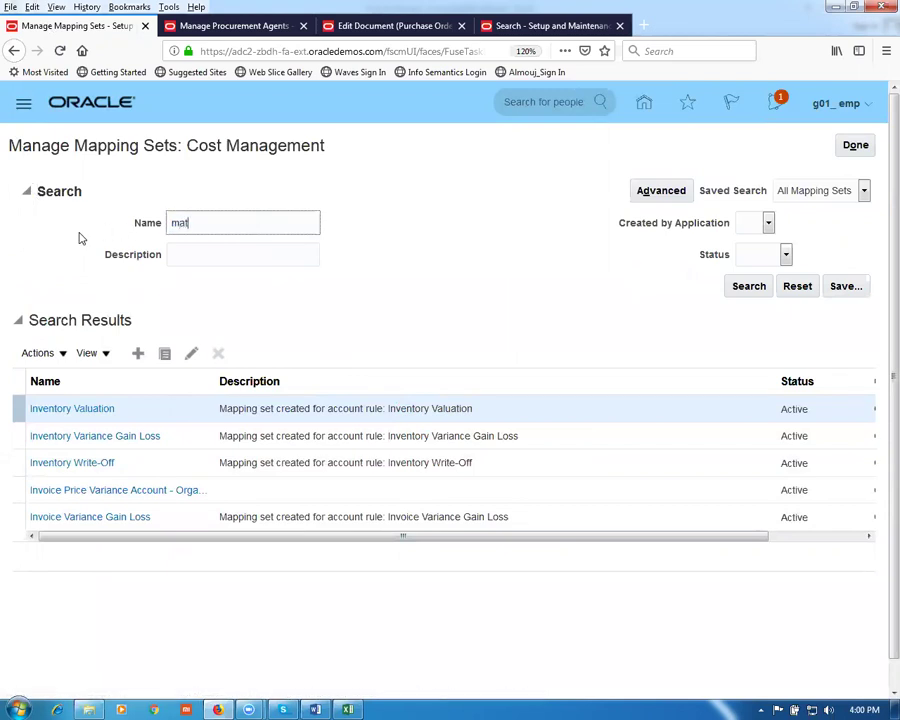
type("er")
key("Return")
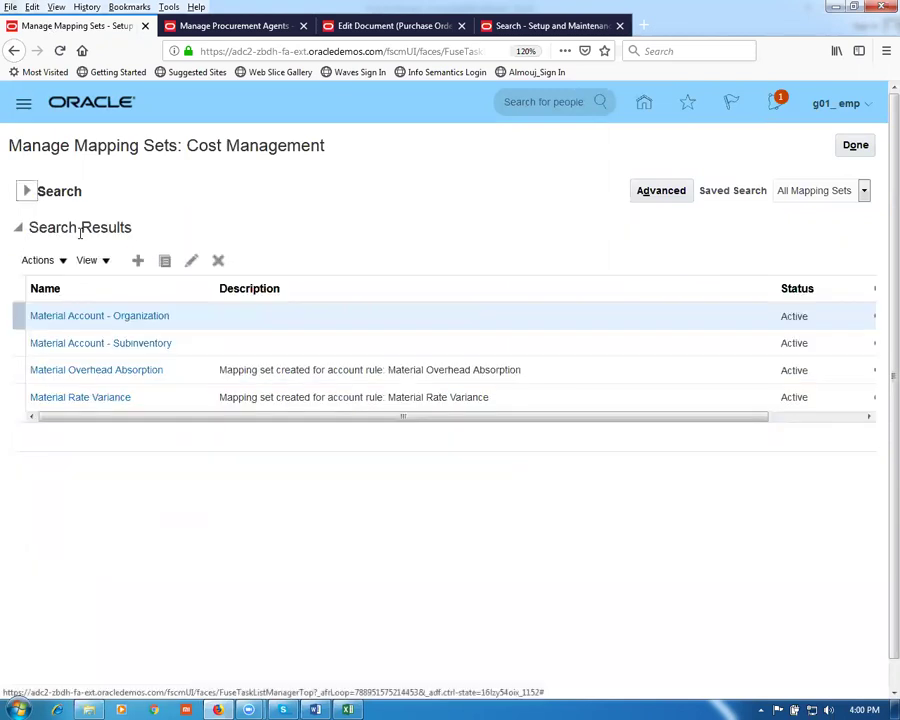
left_click(91, 316)
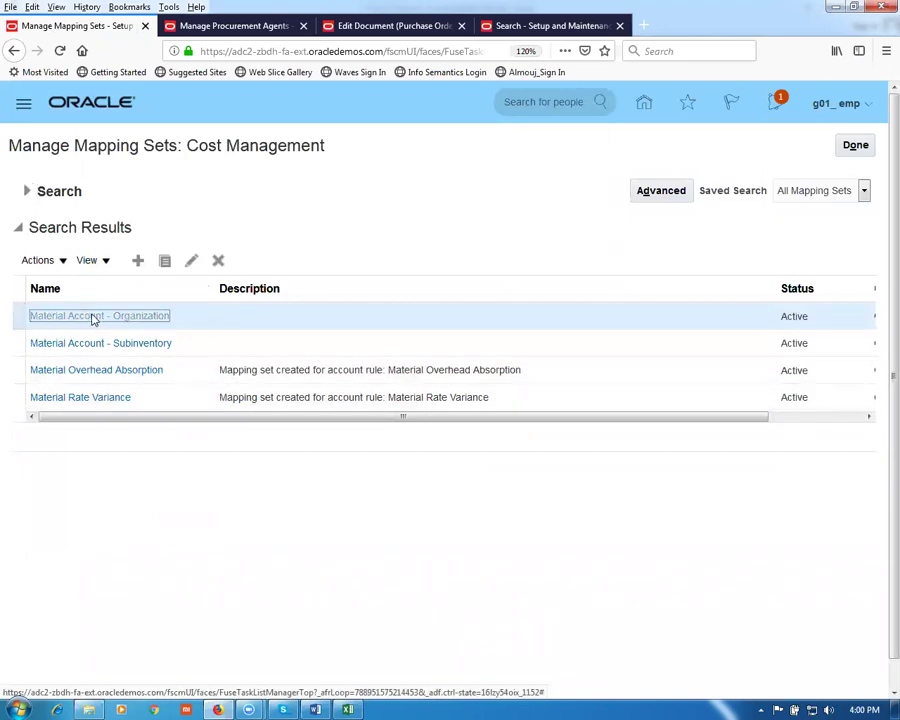
Step: Add a chart of accounts row set to g01 acct instance
scroll(190, 350, "down", 2)
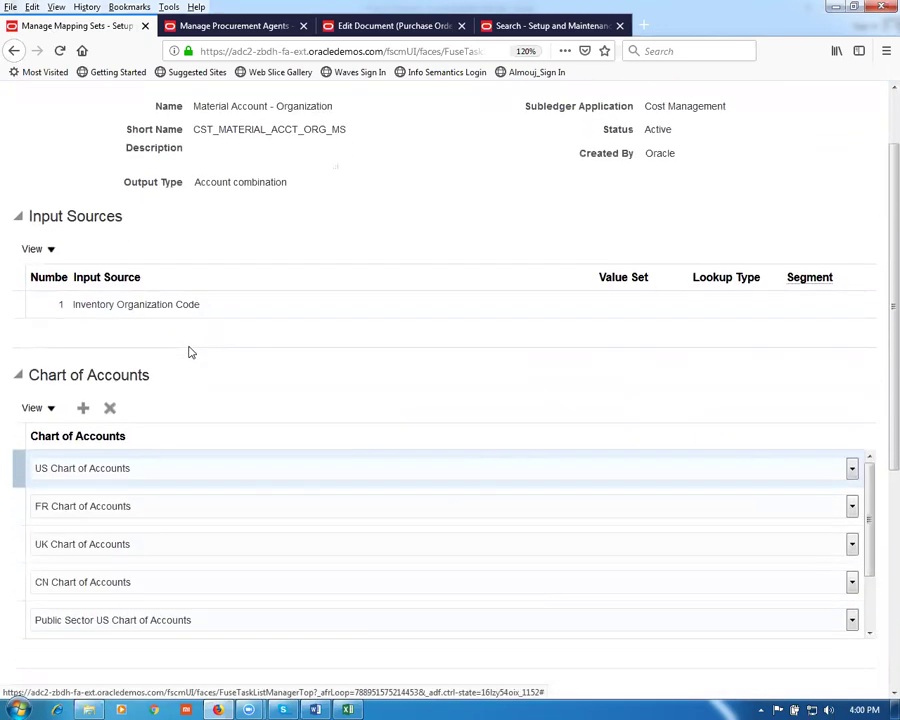
scroll(262, 531, "down", 1)
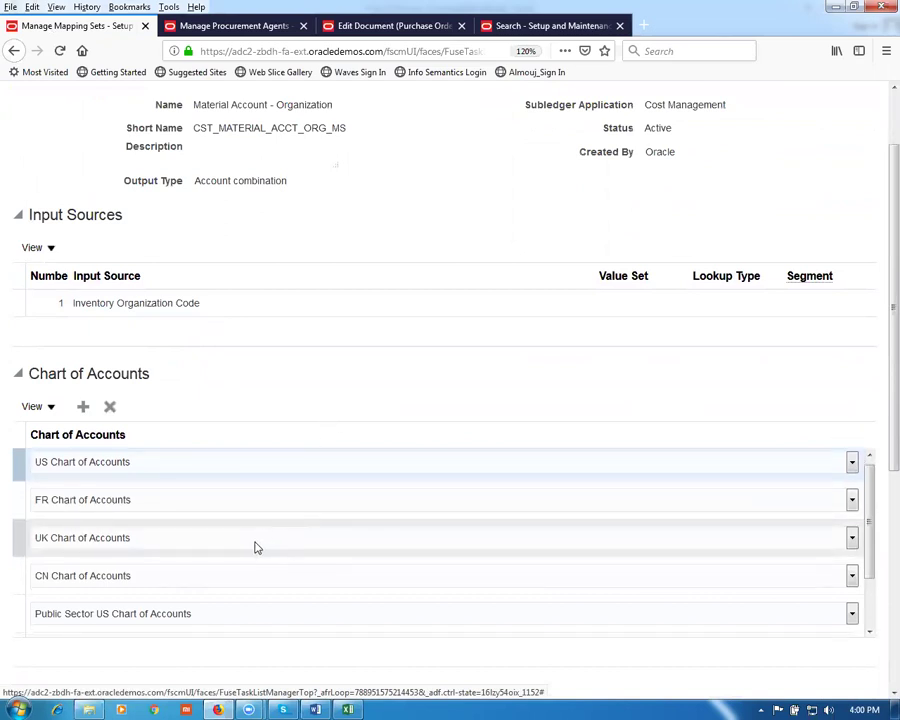
left_click(83, 407)
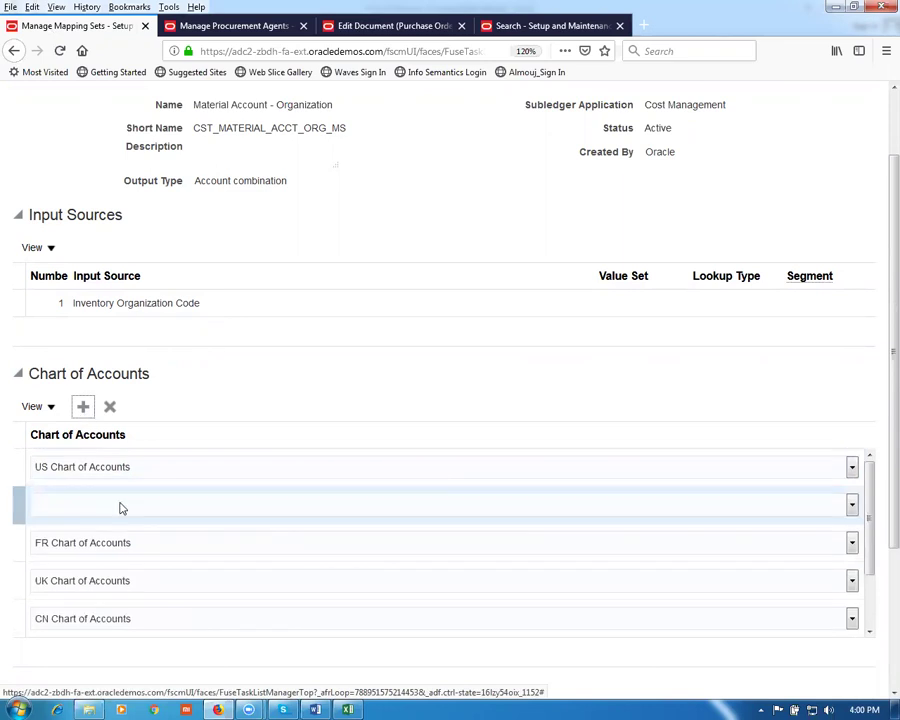
left_click(118, 507)
key("g")
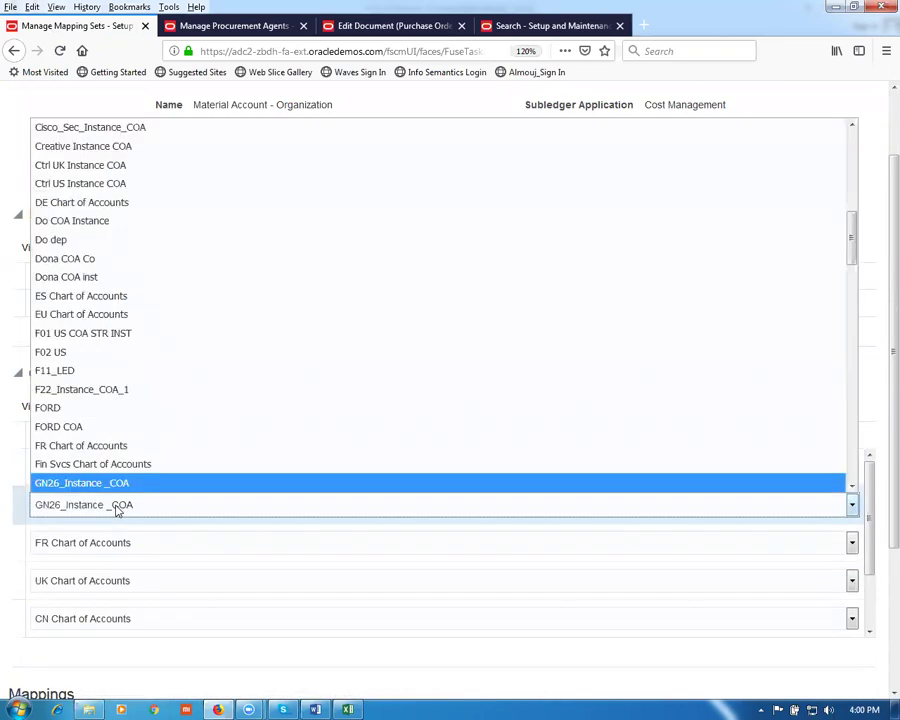
key("0")
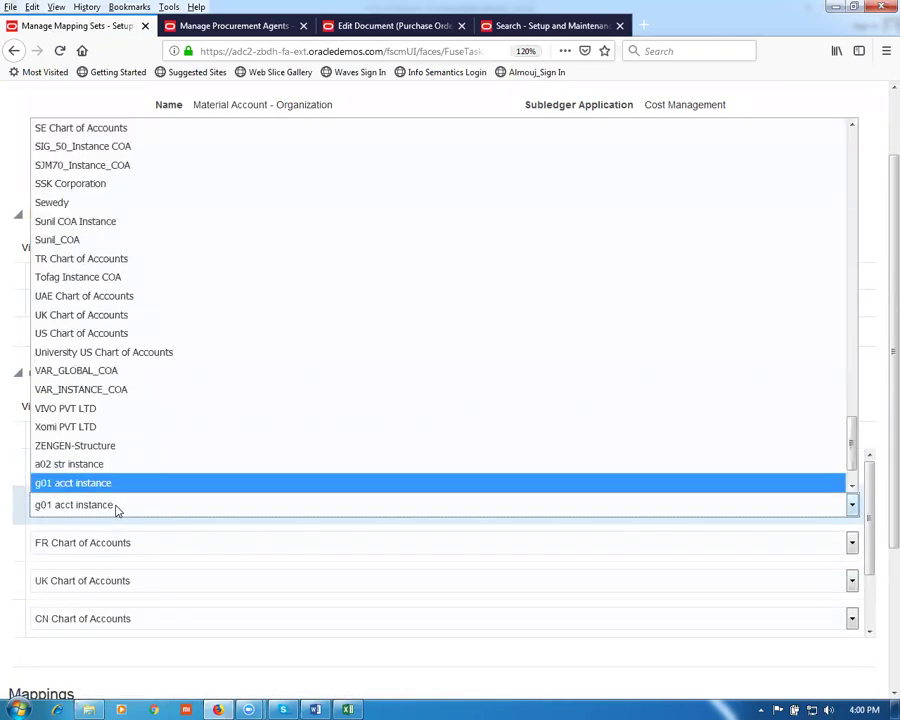
left_click(106, 483)
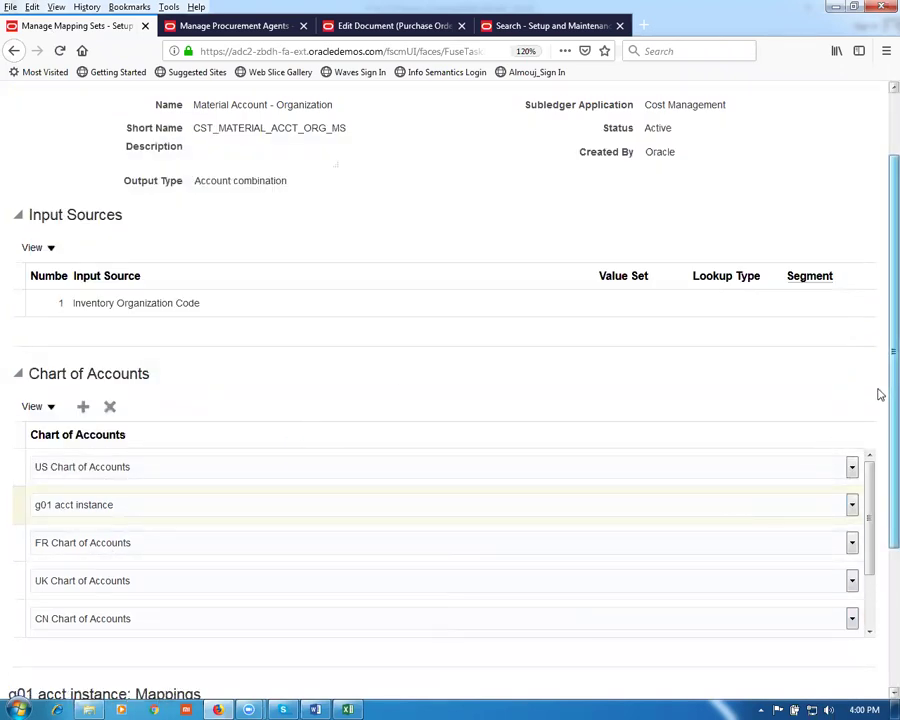
scroll(879, 450, "down", 3)
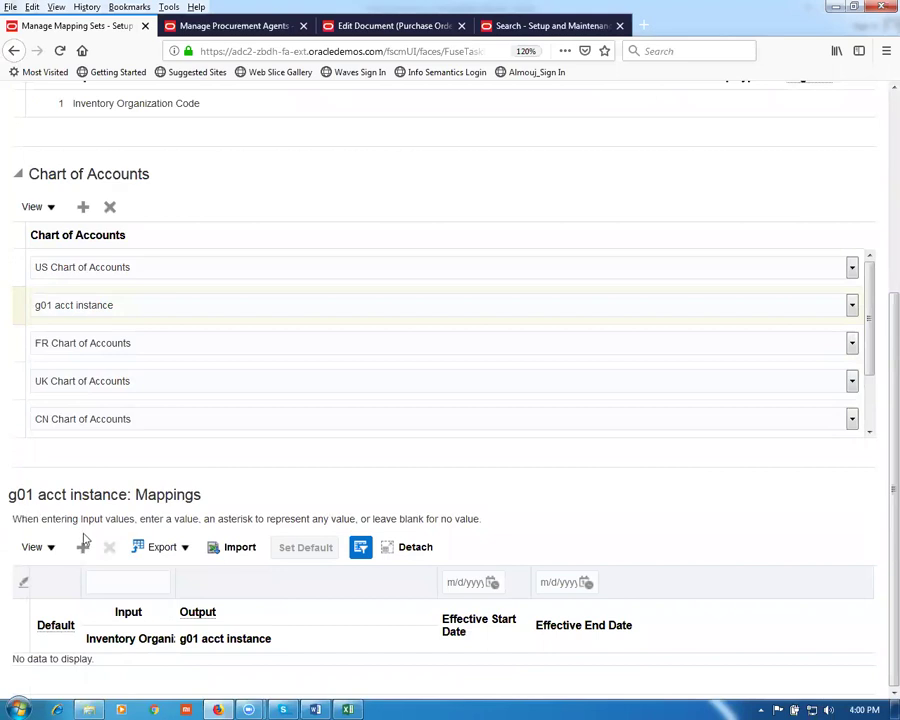
Step: Map input G011 to account 10-100-1000 as the default, and save the mapping set
left_click(83, 546)
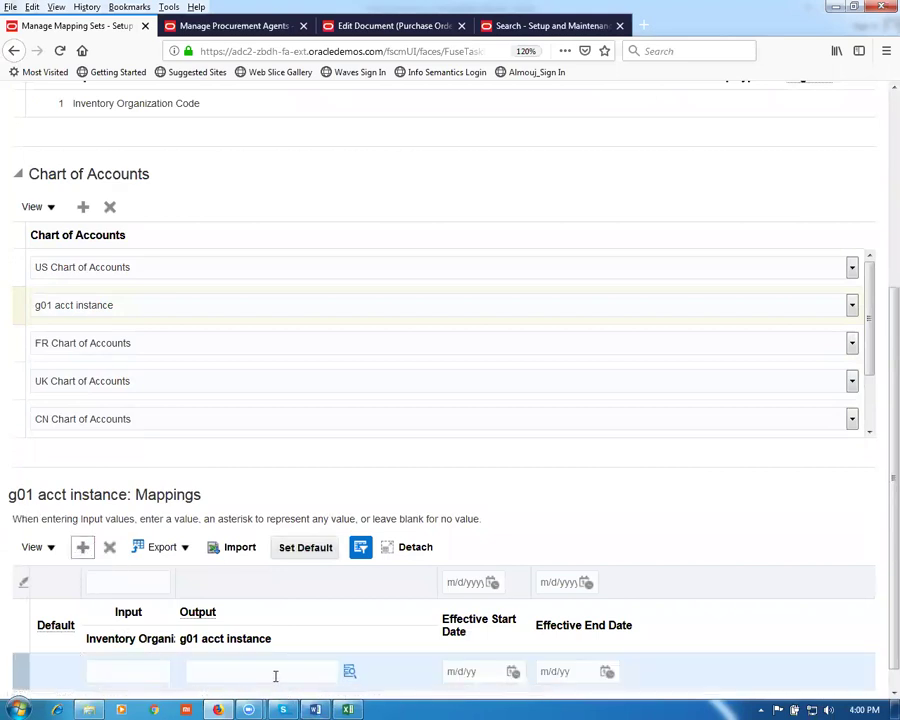
left_click(302, 548)
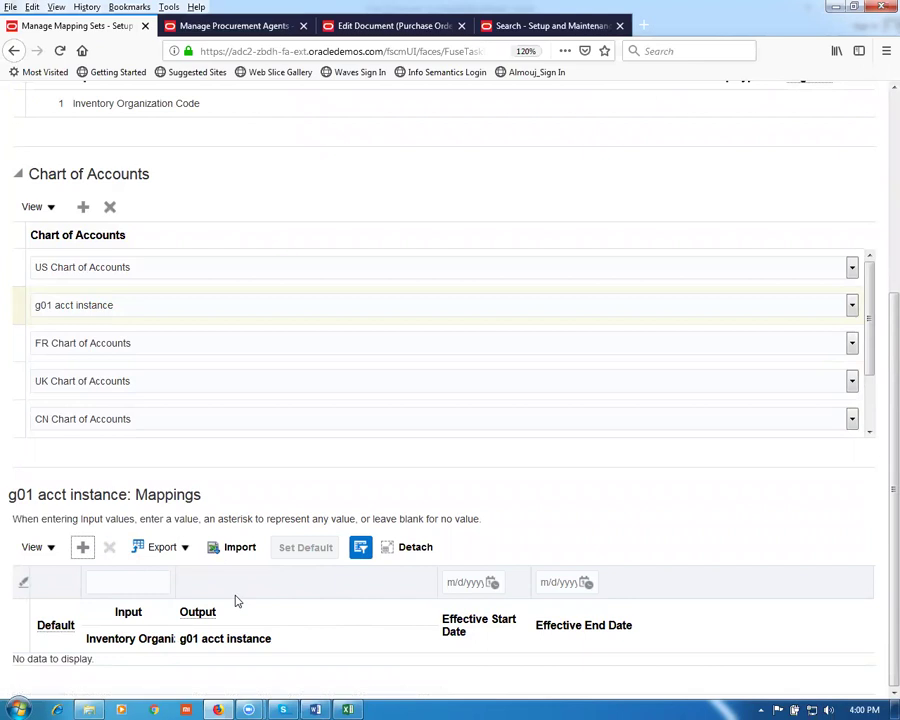
left_click(110, 645)
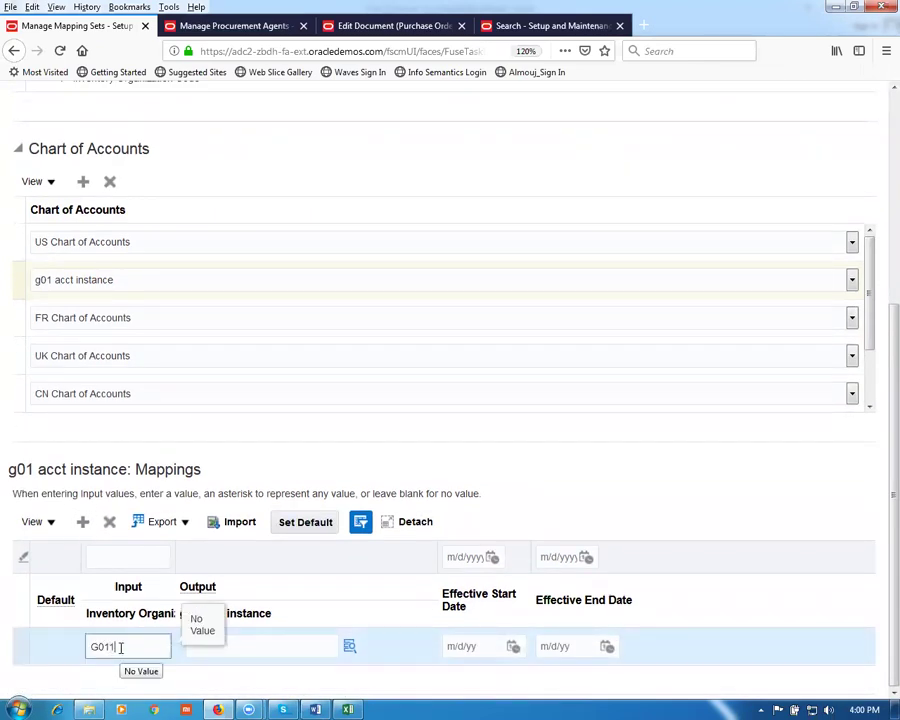
type("G011")
left_click(230, 640)
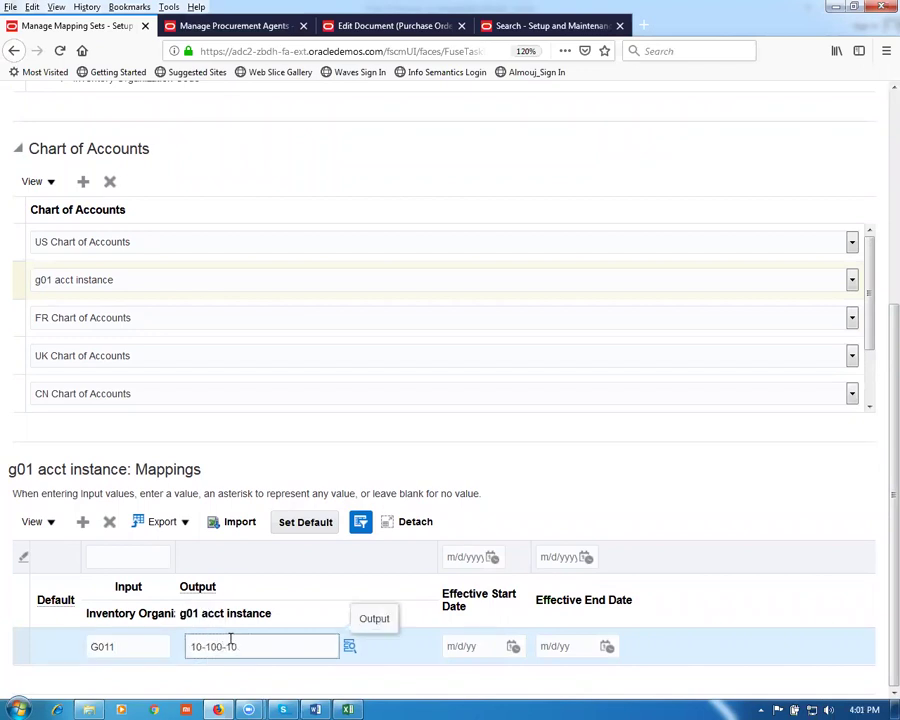
type("10-100-1000")
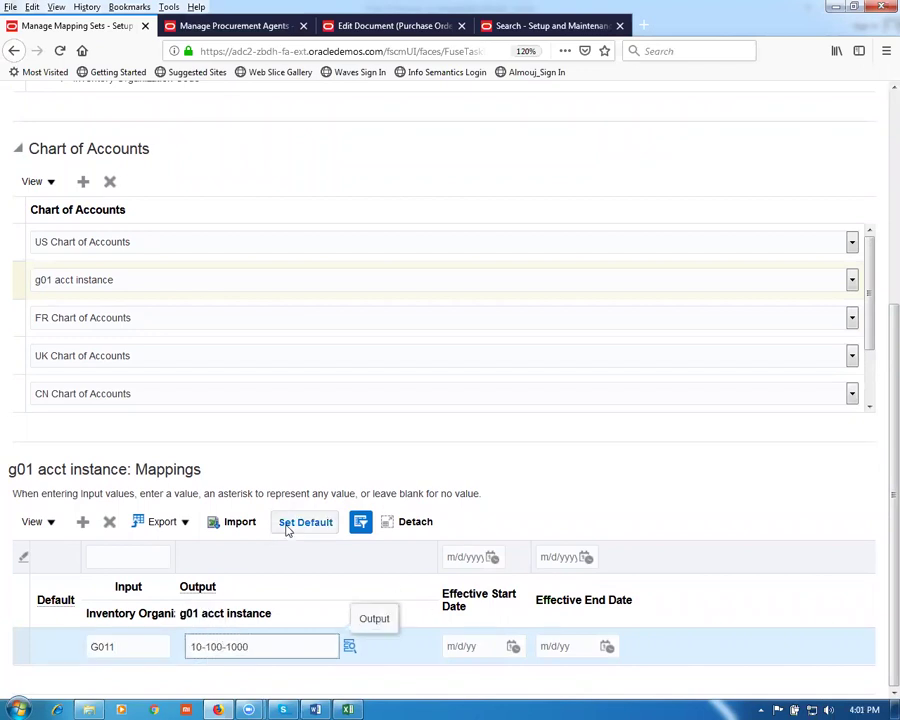
left_click(289, 525)
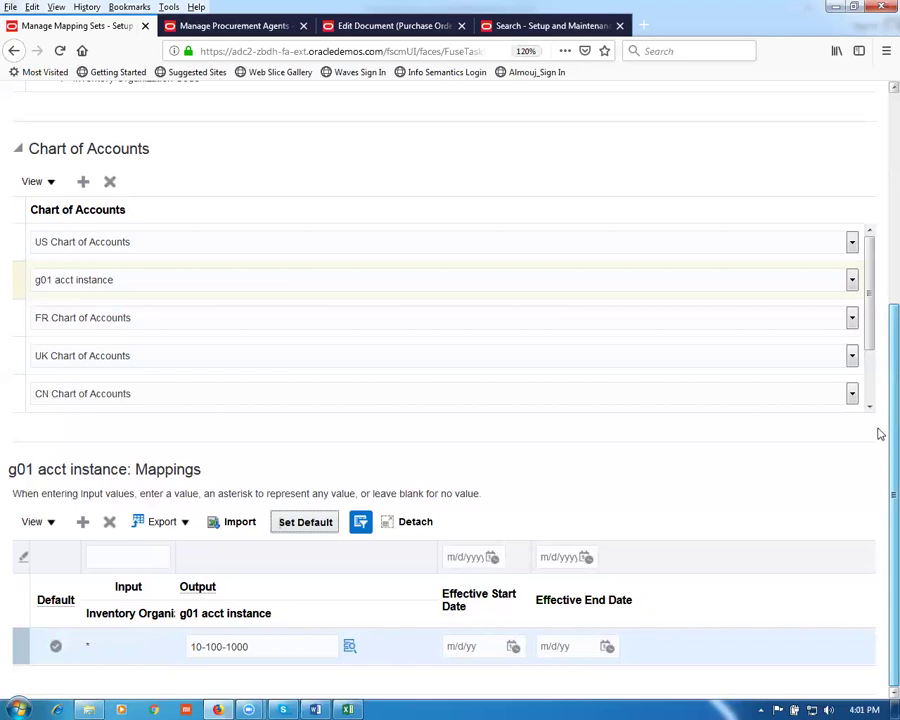
scroll(880, 434, "up", 5)
left_click(638, 118)
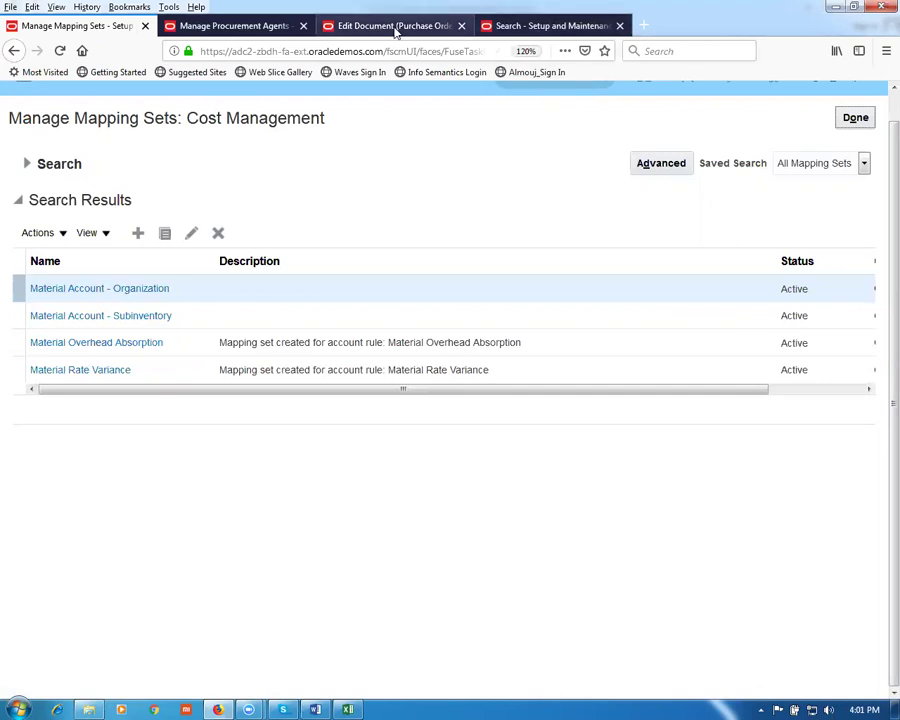
Step: Return to purchase order 3000 and validate it from the Actions menu
left_click(217, 26)
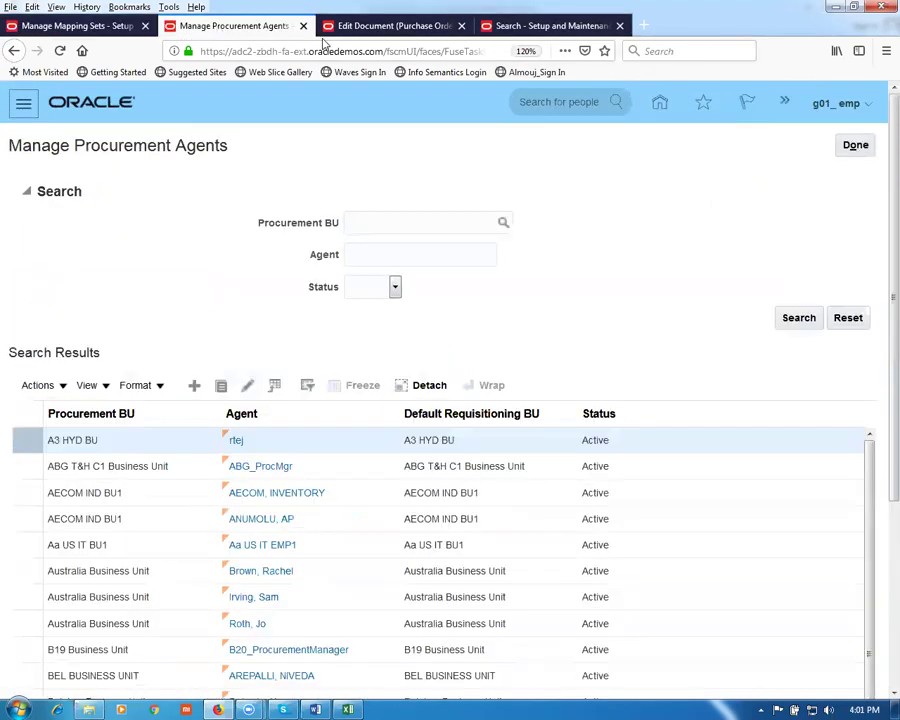
left_click(381, 35)
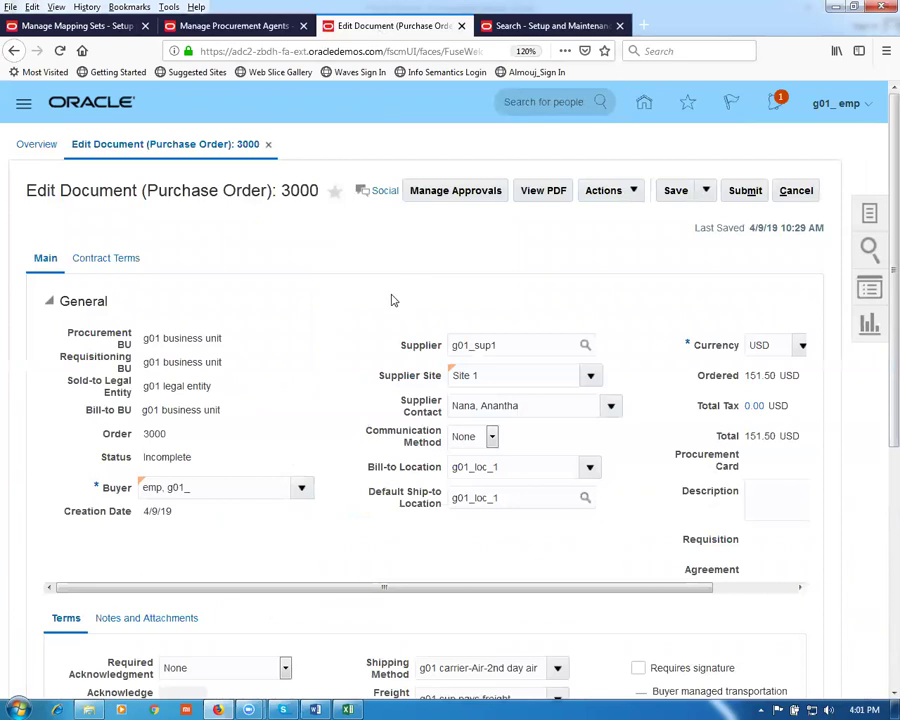
left_click(610, 198)
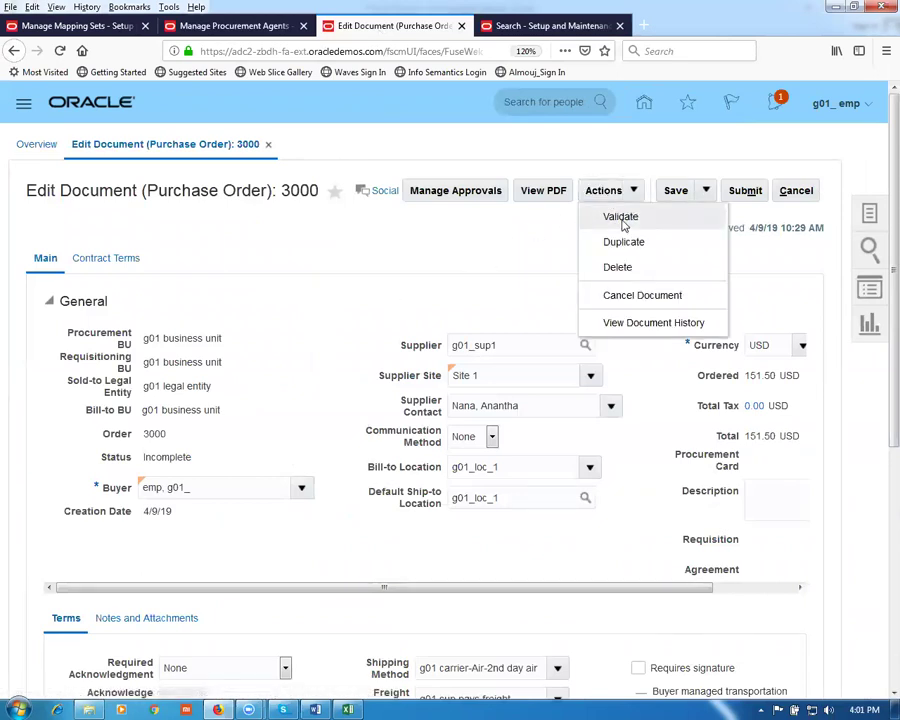
left_click(621, 218)
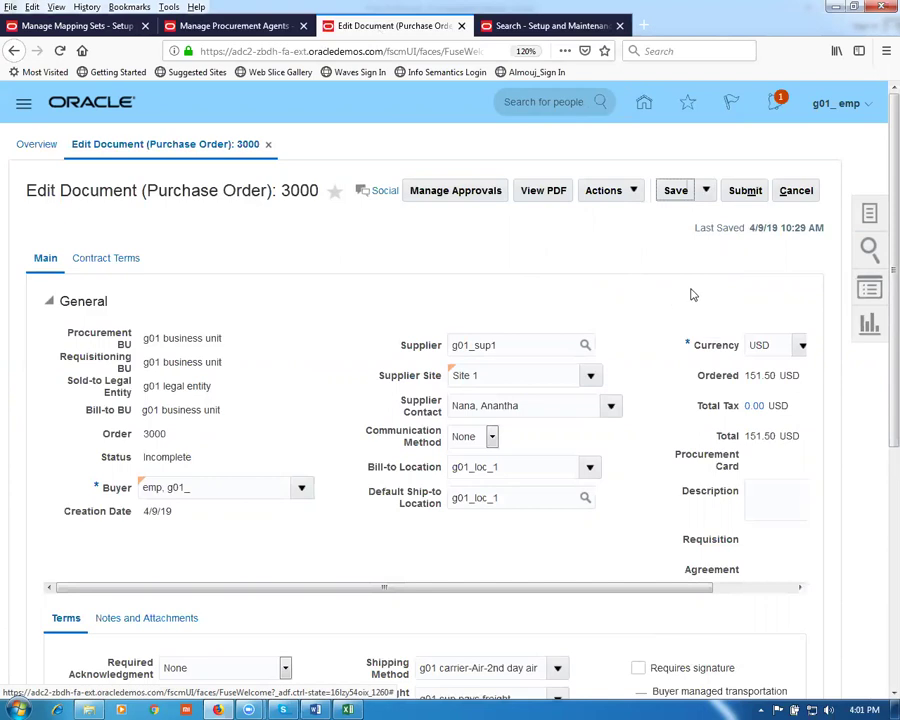
Step: Save the order, acknowledge the missing-account errors, and open distribution line 1 for editing
left_click(680, 194)
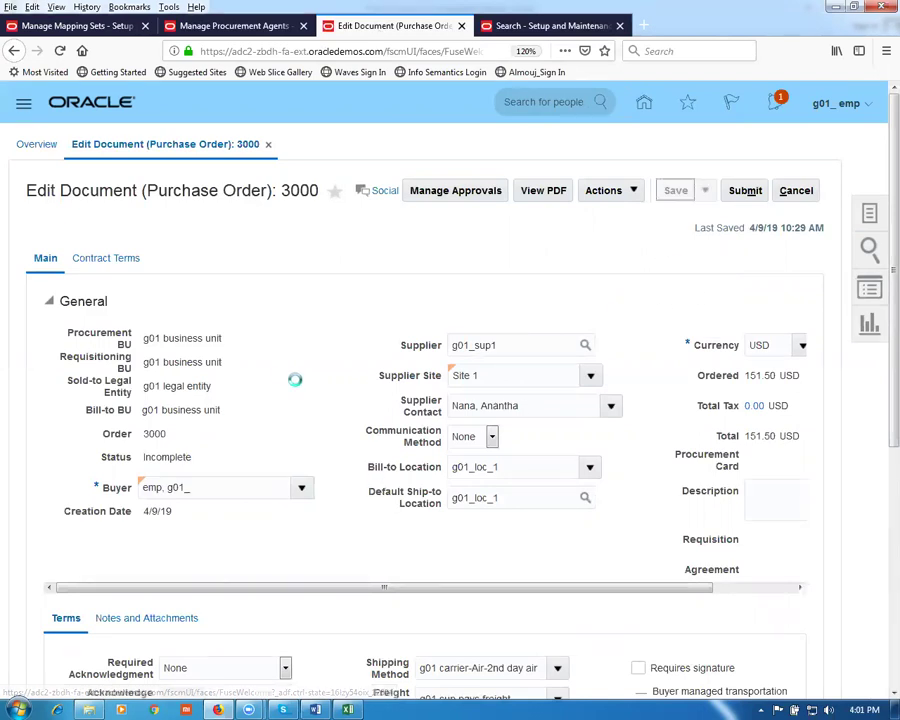
scroll(284, 380, "down", 3)
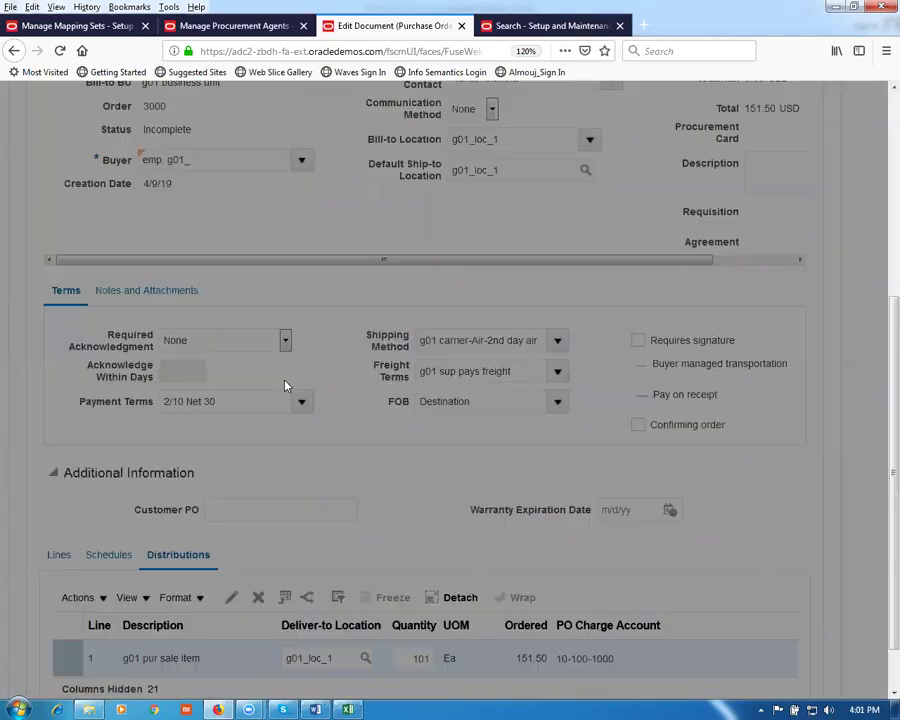
left_click(683, 505)
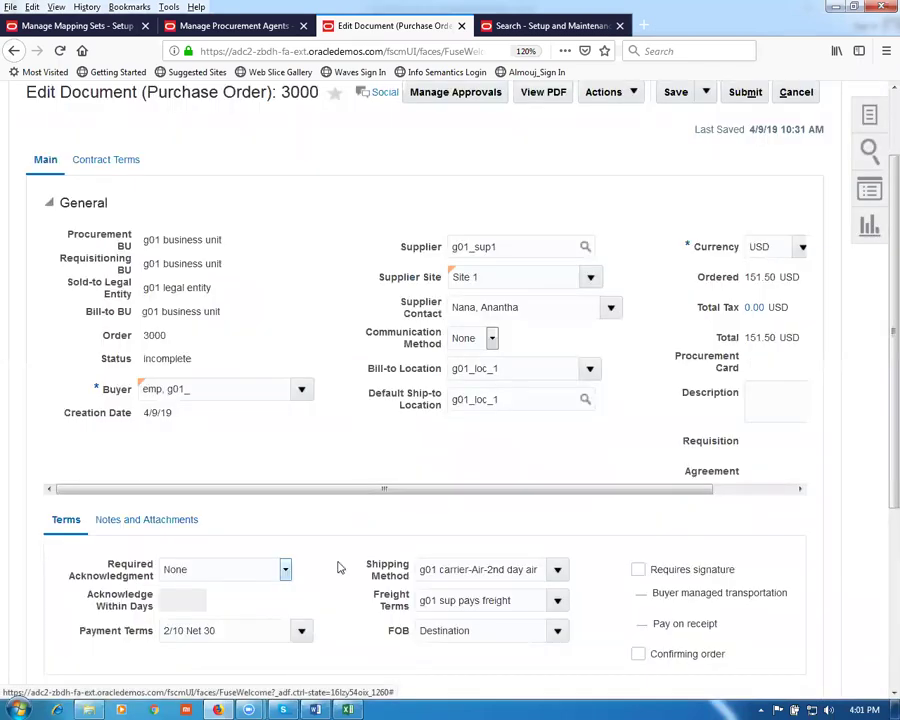
scroll(197, 533, "down", 3)
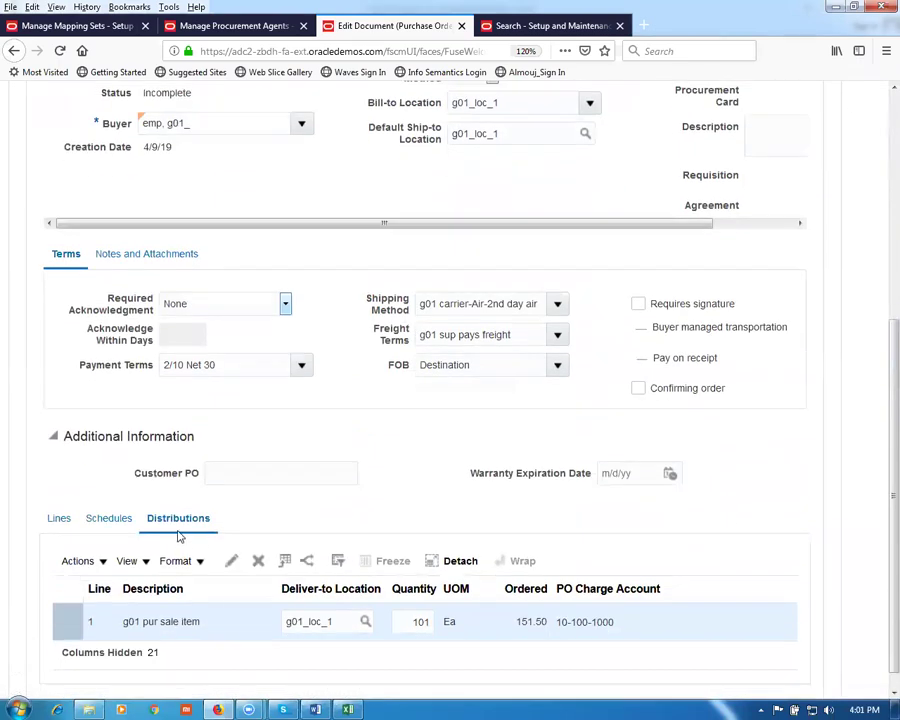
left_click(231, 561)
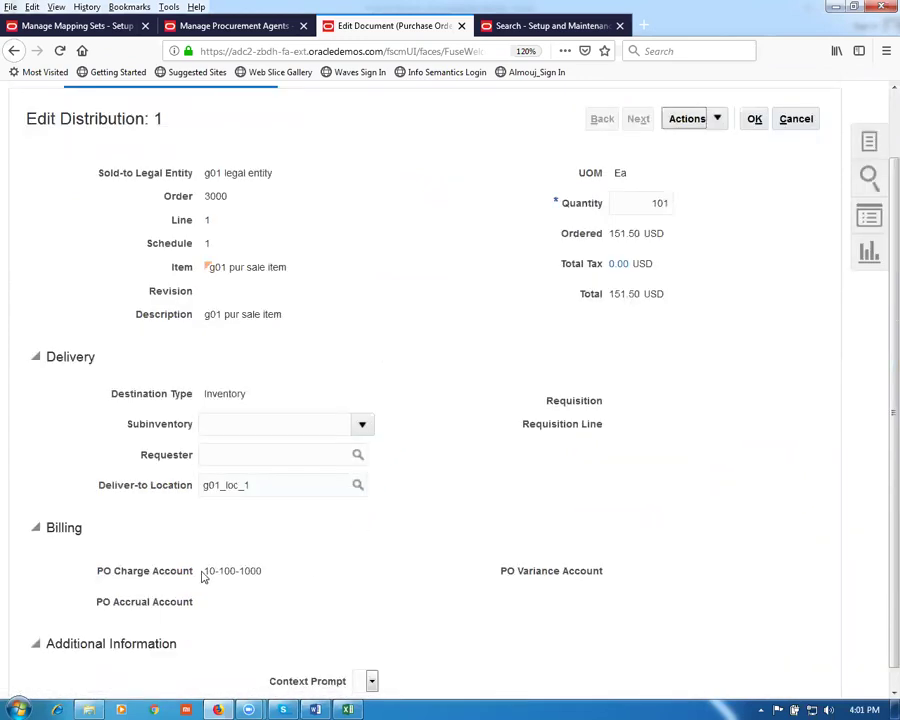
Step: Rebuild accounts on distribution 1, then cancel back to the order's Distributions showing 10-100-1000
mouse_move(248, 571)
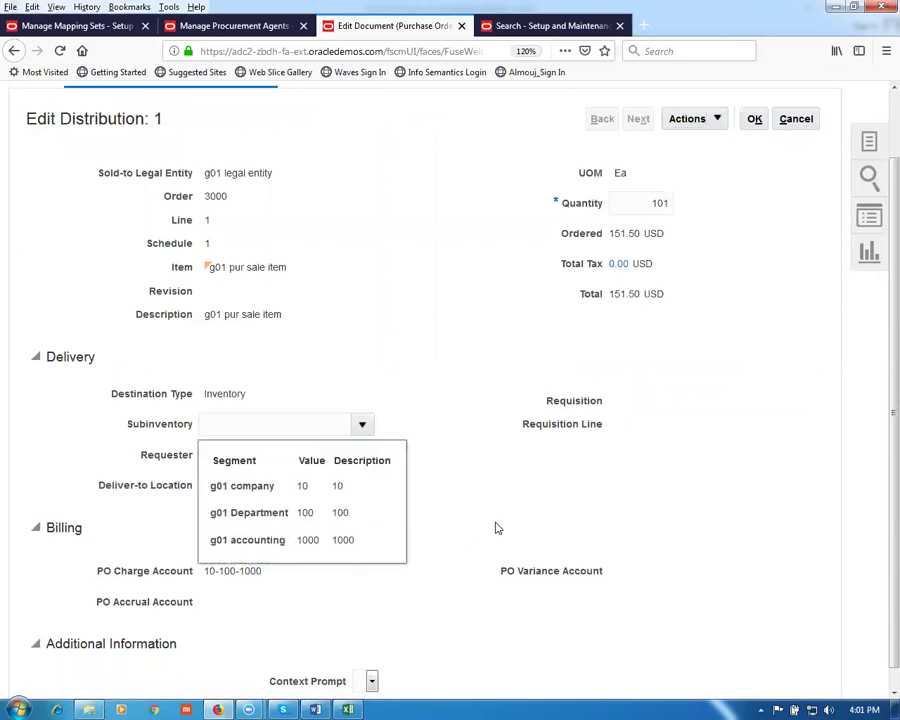
left_click(688, 190)
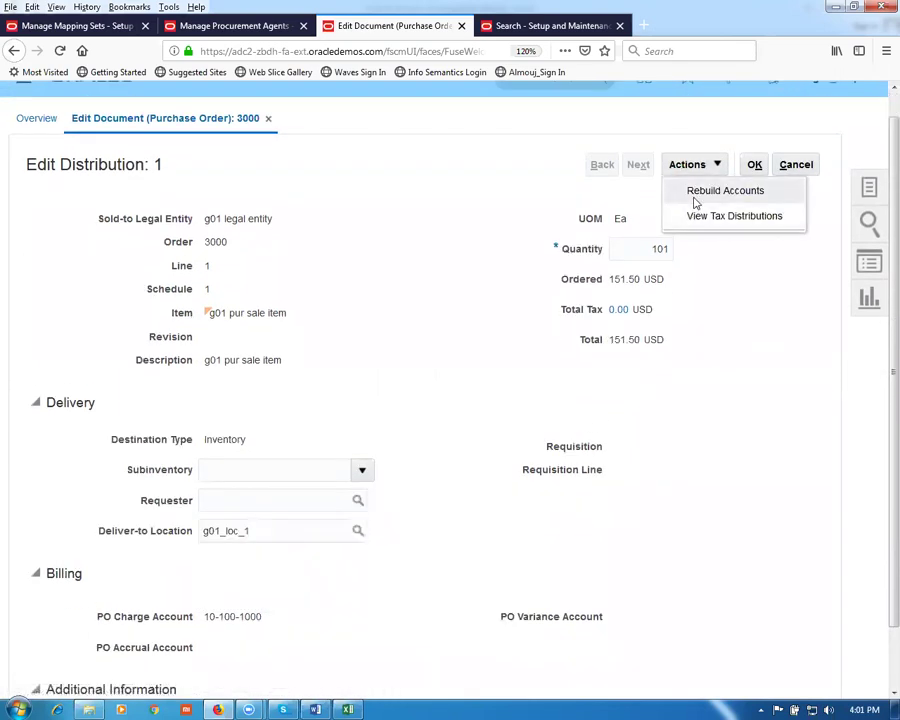
left_click(700, 192)
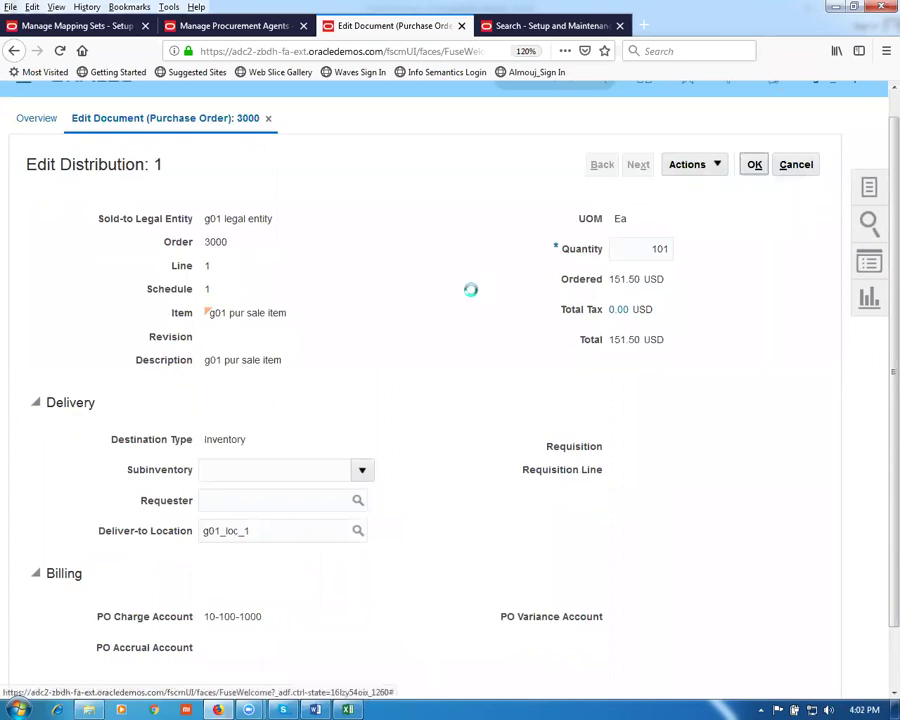
left_click(800, 165)
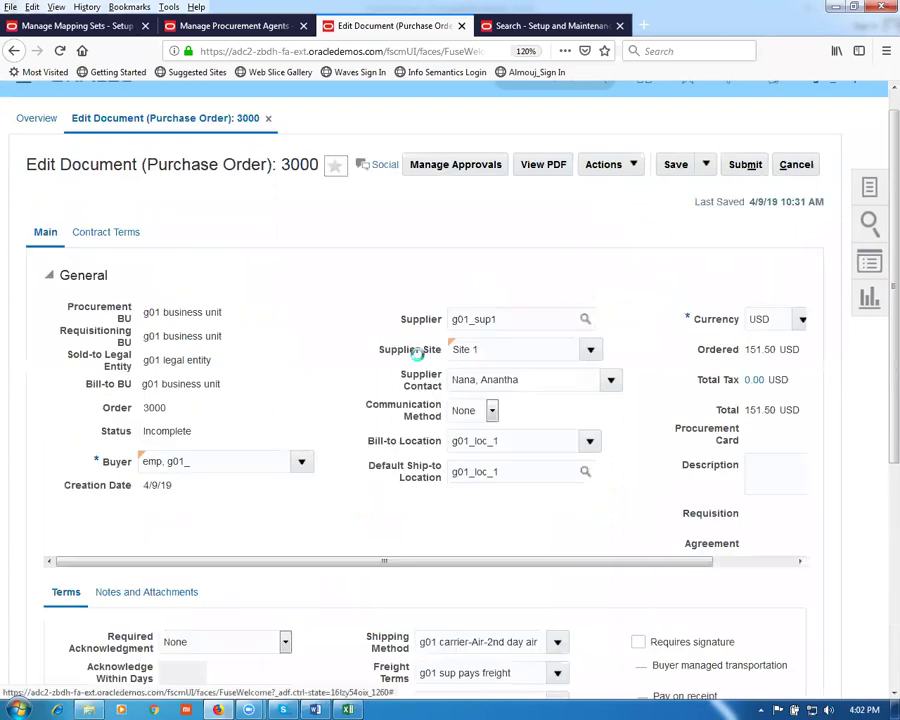
scroll(395, 410, "down", 6)
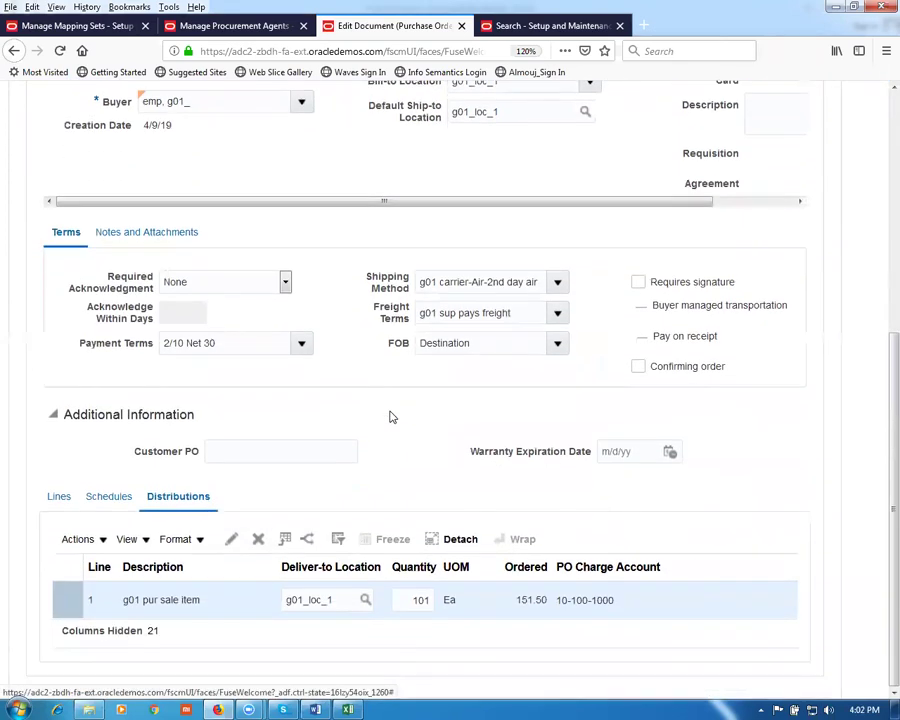
Step: On the Cost Management mapping sets page, replace the Name search value with 'accrua'
left_click(70, 25)
left_click(26, 162)
left_click_drag(222, 200, 102, 182)
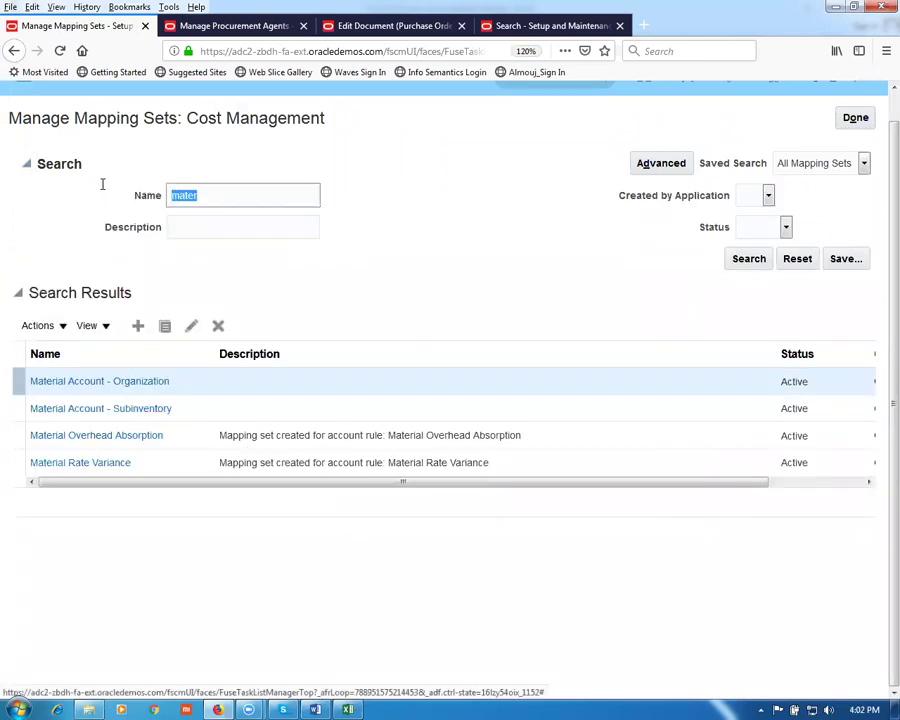
type("accrual")
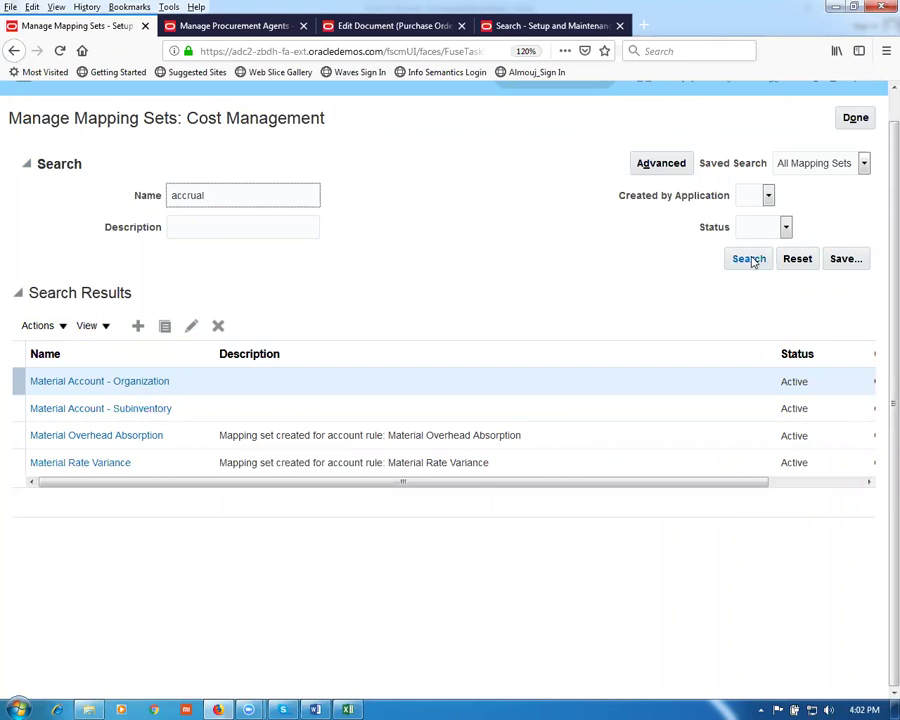
Step: Find and open the Accrual Account - Organization mapping set and add a chart of accounts row
left_click(749, 259)
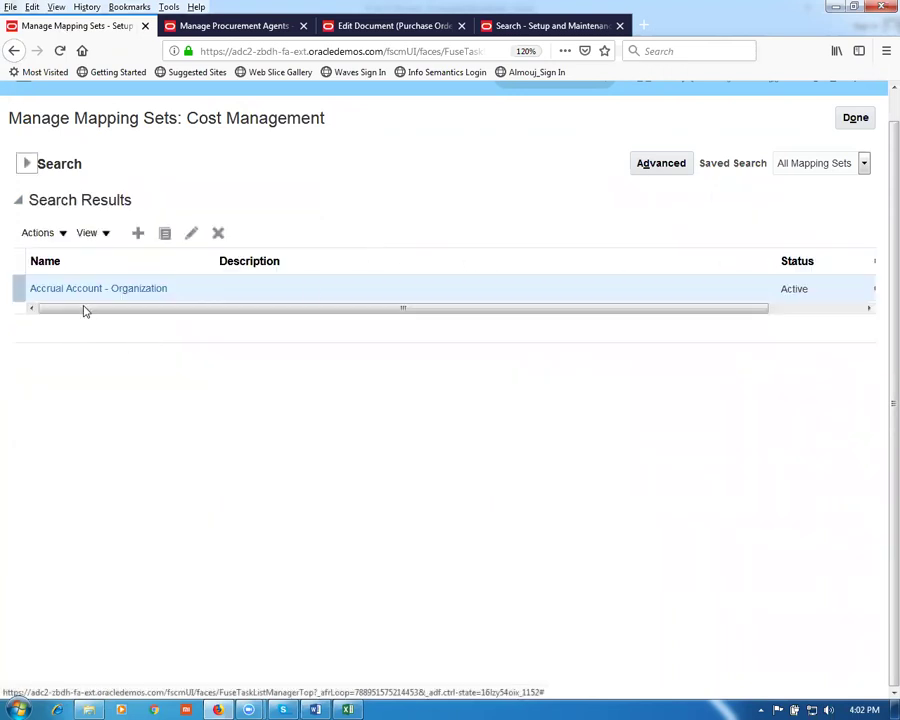
left_click(86, 290)
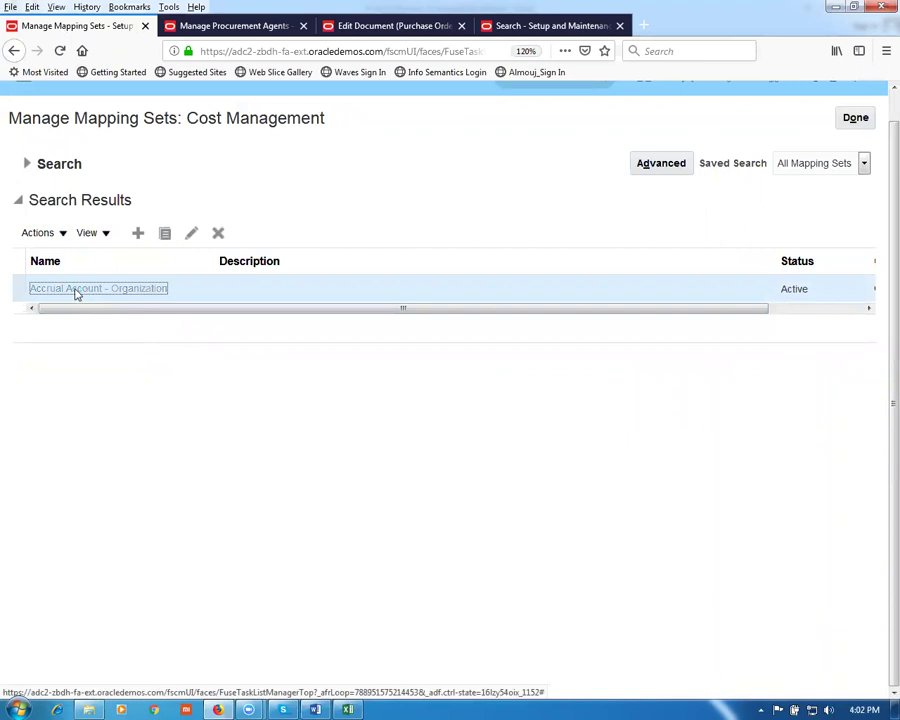
left_click(84, 468)
scroll(193, 462, "down", 3)
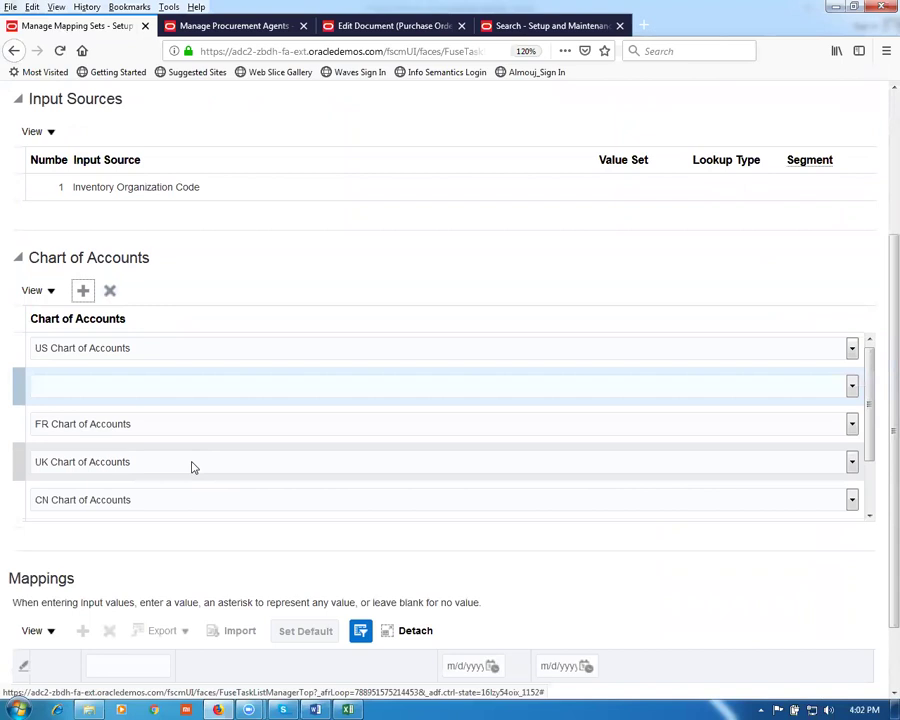
Step: Choose g01 acct instance as the new chart of accounts
left_click(146, 398)
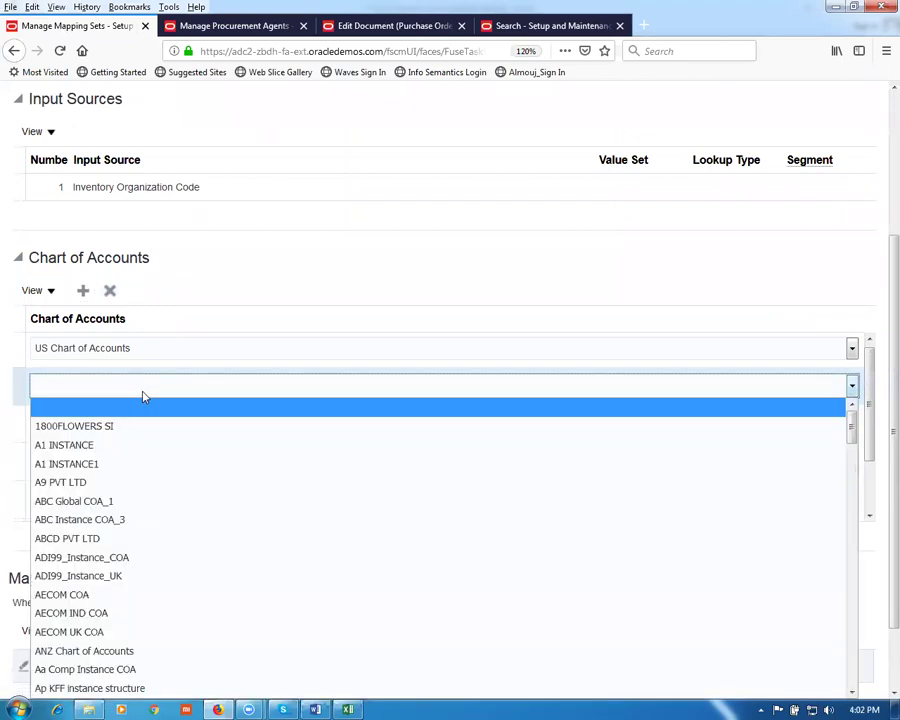
key("End")
scroll(124, 576, "up", 1)
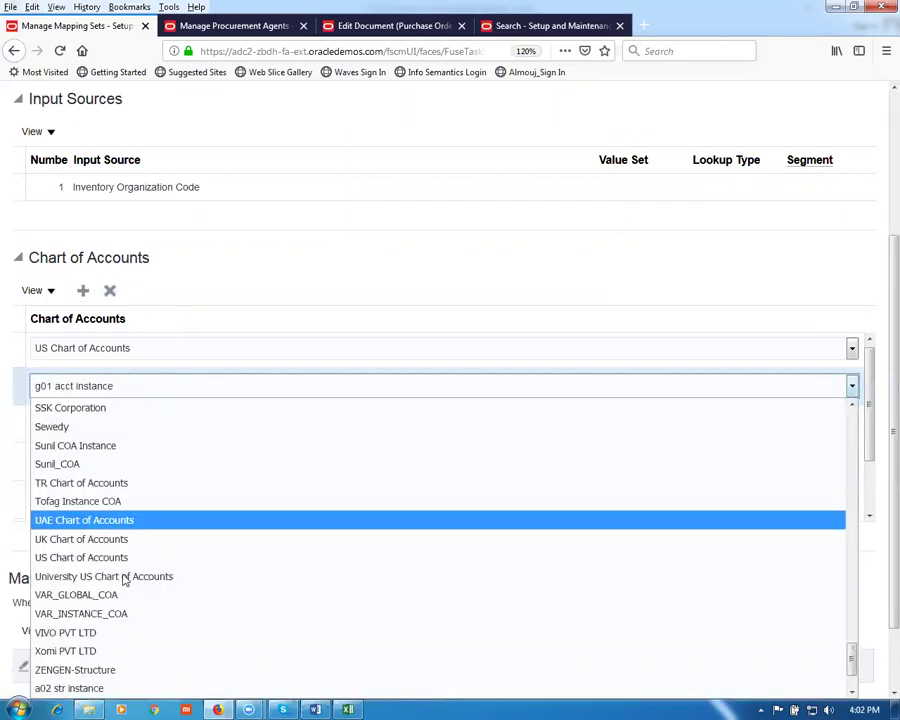
scroll(110, 688, "down", 1)
left_click(110, 688)
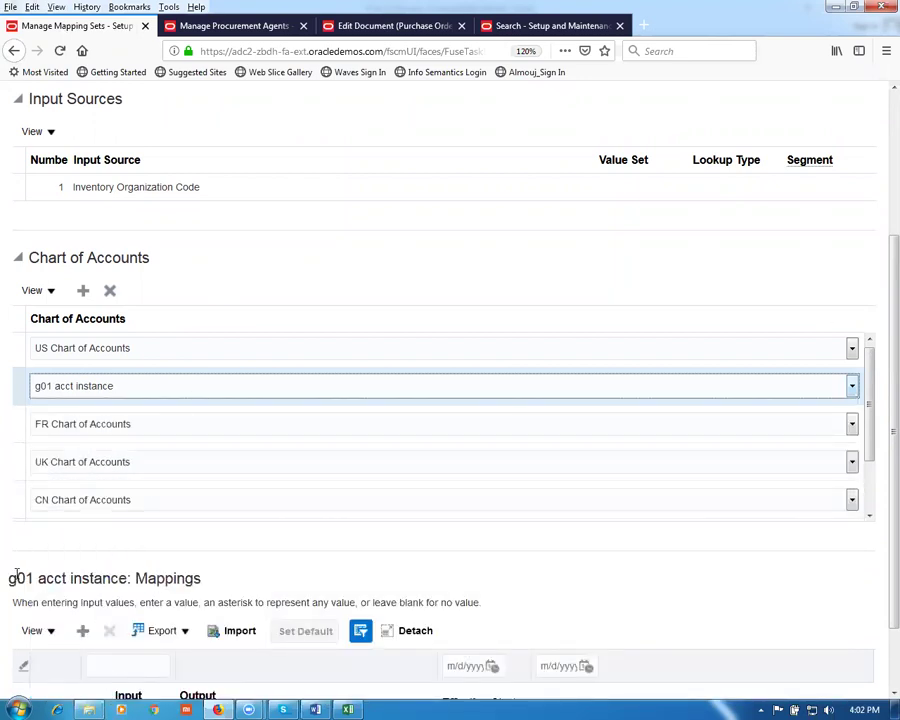
left_click_drag(10, 576, 64, 578)
Step: Add a mapping row with input value G011
scroll(88, 594, "down", 1)
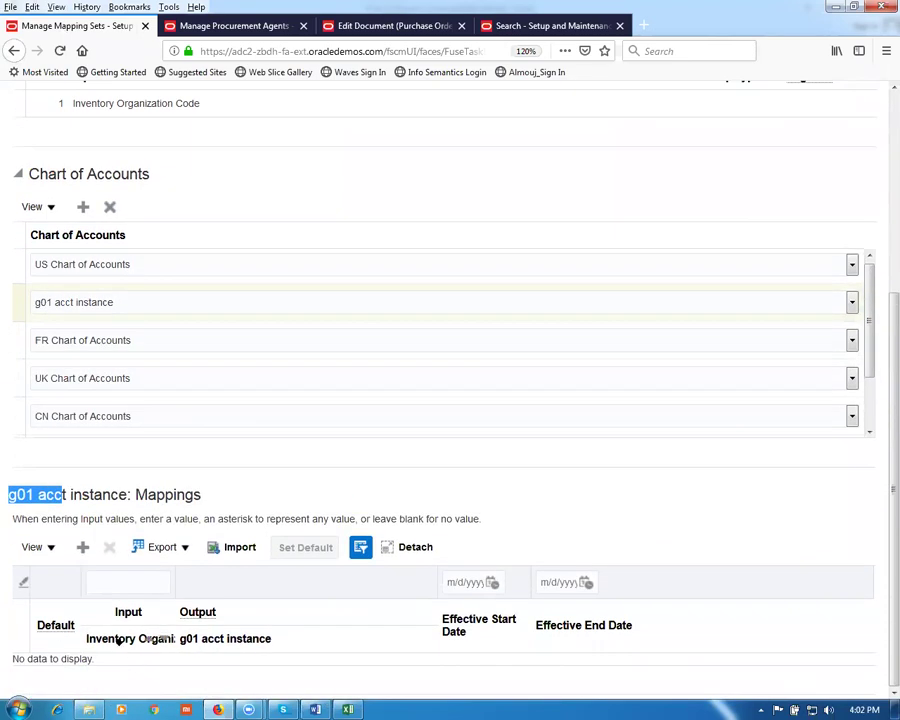
left_click(83, 547)
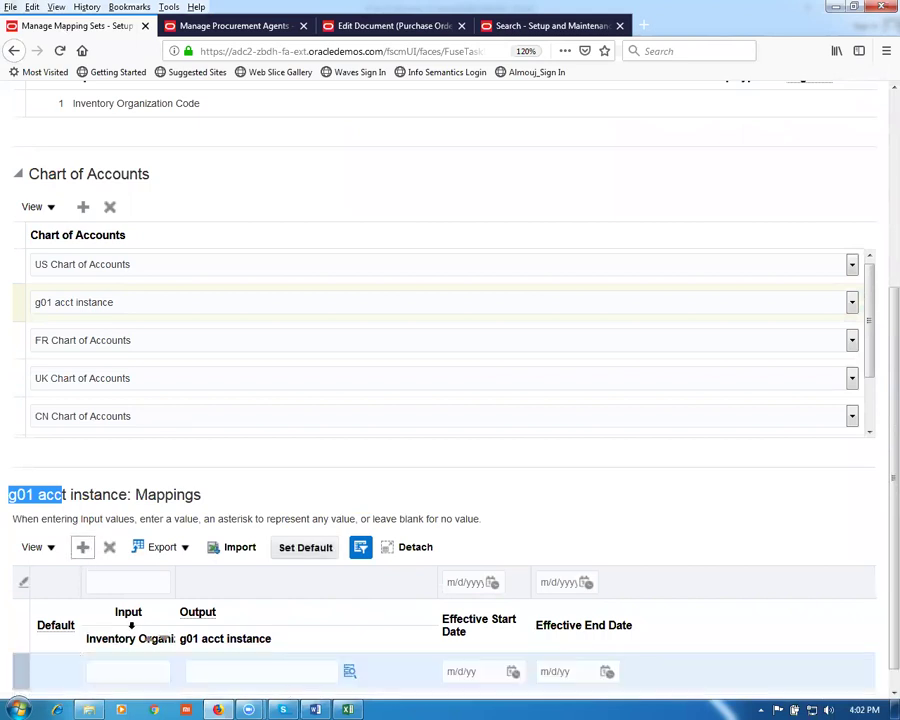
left_click(124, 676)
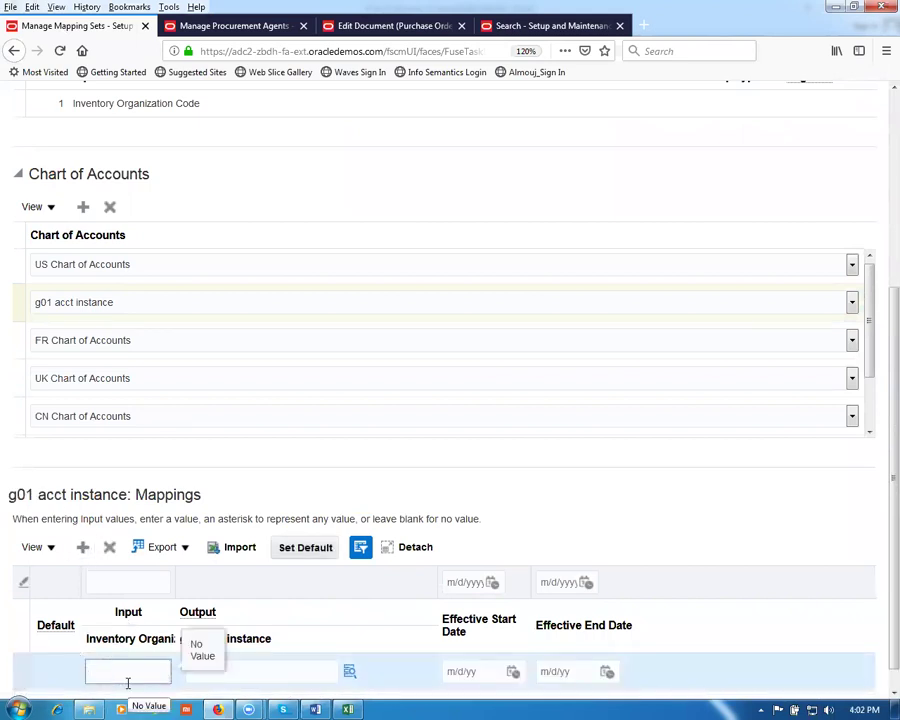
type("G011")
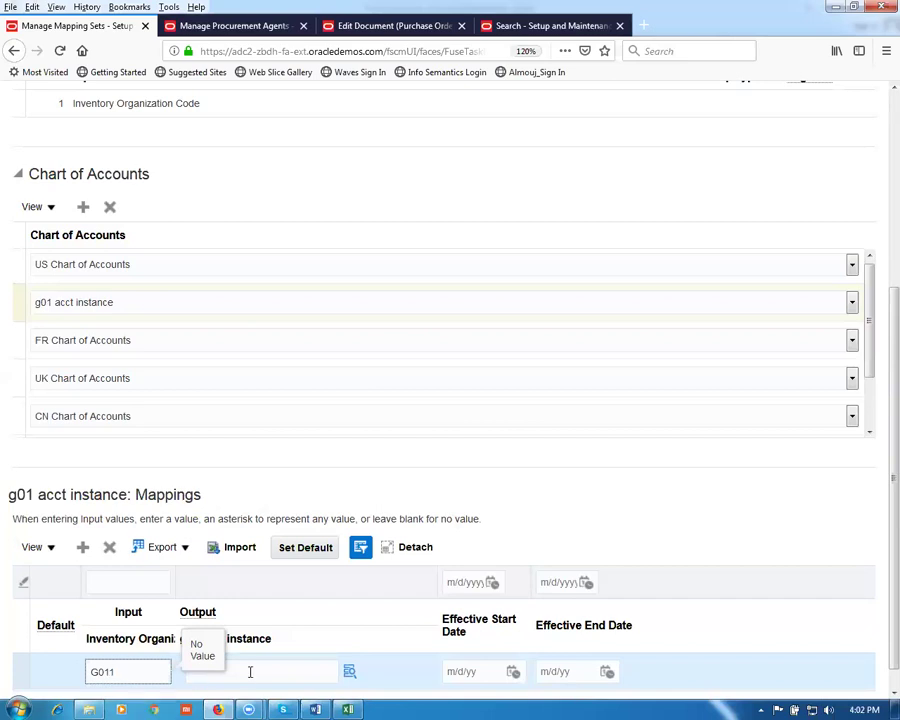
left_click(241, 665)
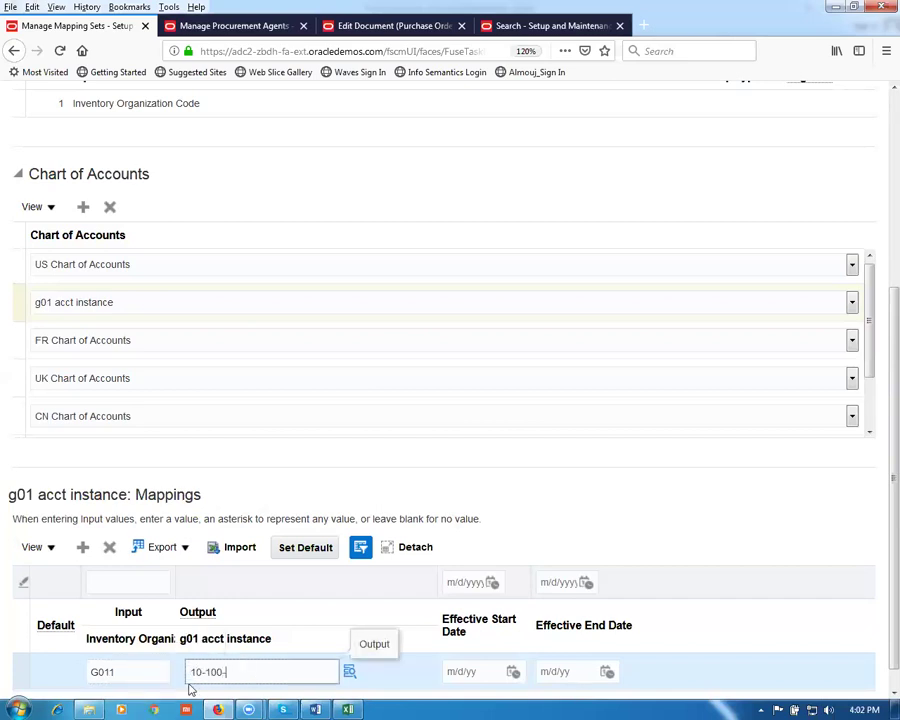
Step: Set the output account to 10-100-1002, make the mapping the default, and save the set
left_click(345, 675)
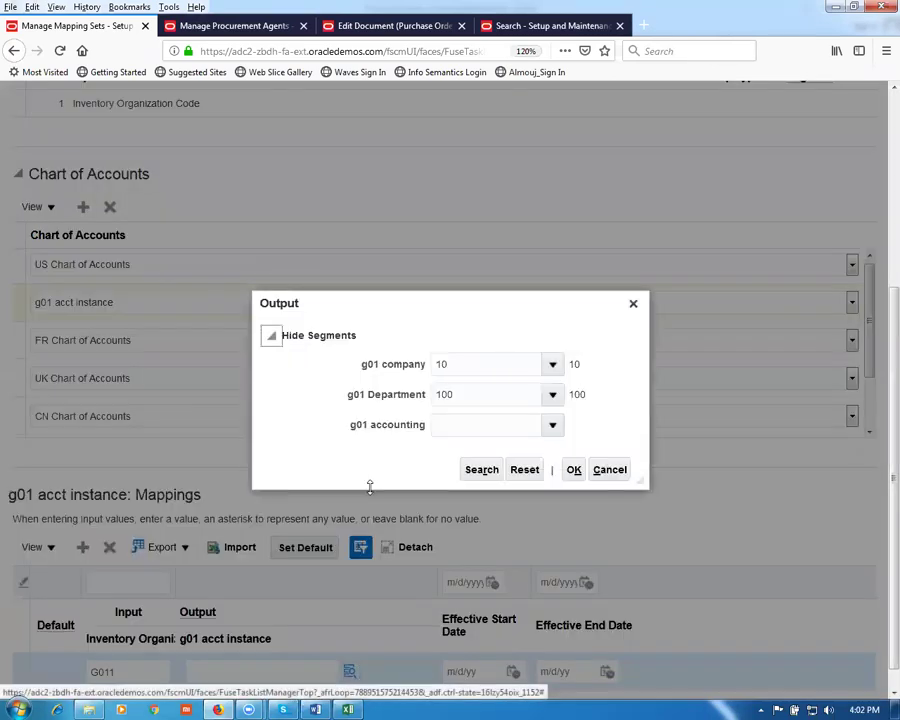
left_click(553, 427)
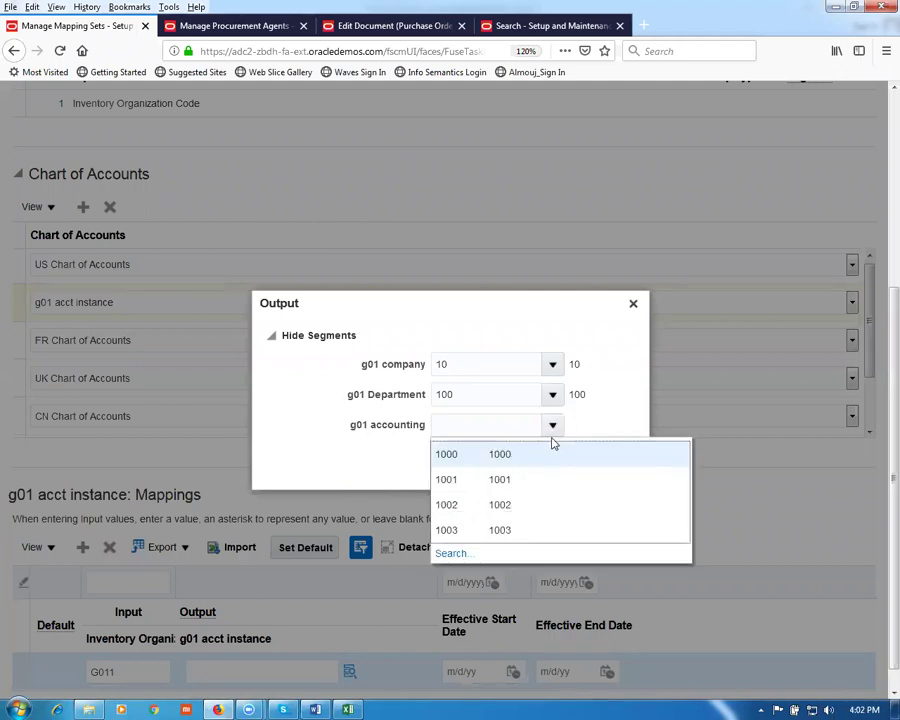
left_click(500, 505)
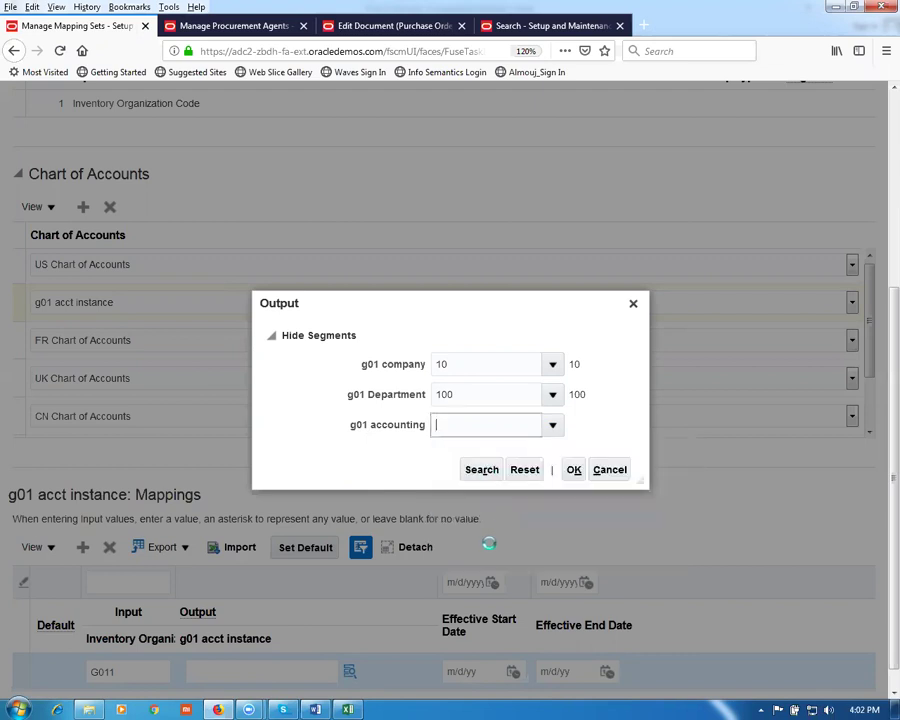
left_click(572, 470)
left_click(291, 545)
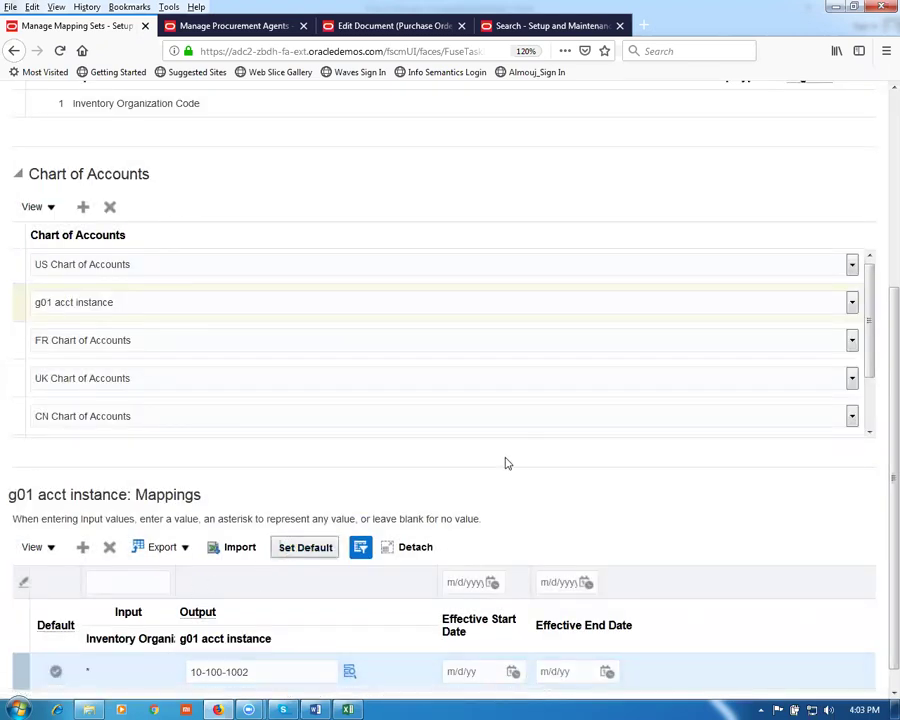
scroll(505, 484, "up", 3)
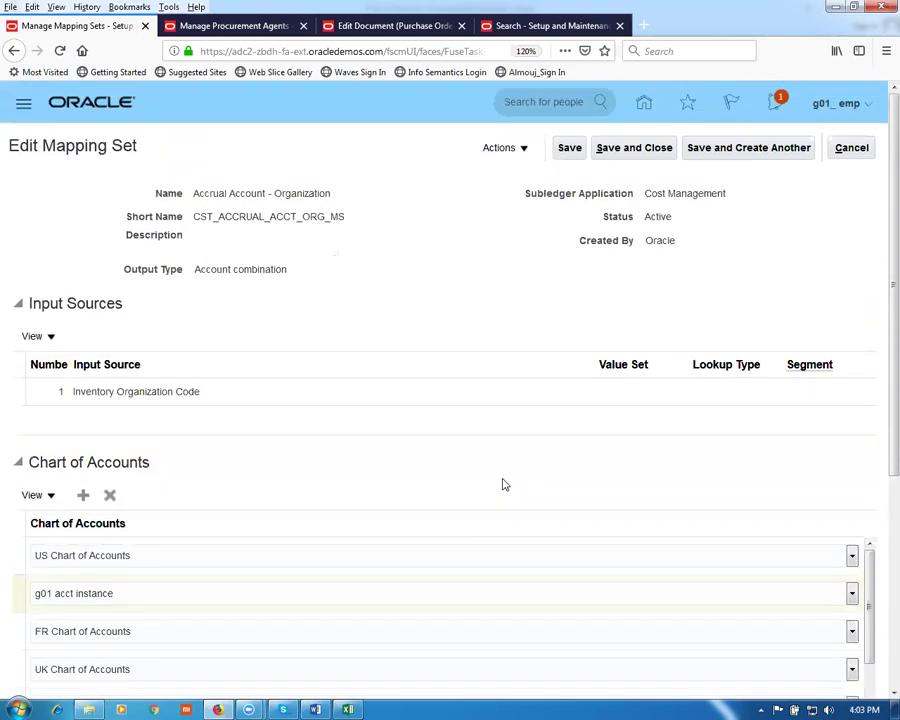
left_click(613, 149)
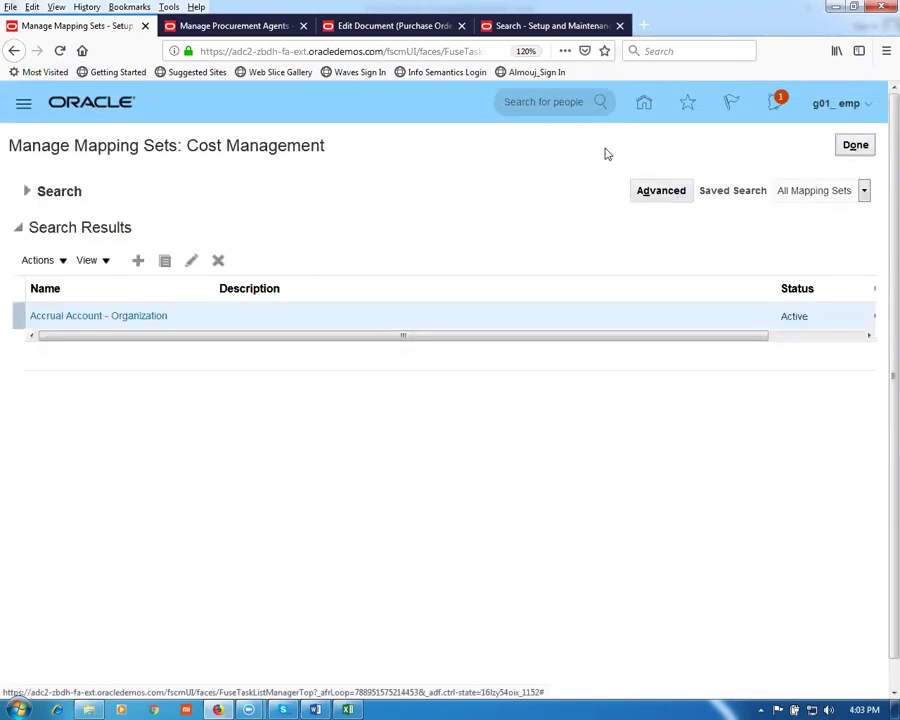
Step: Open distribution 1 of purchase order 3000 for editing
left_click(363, 28)
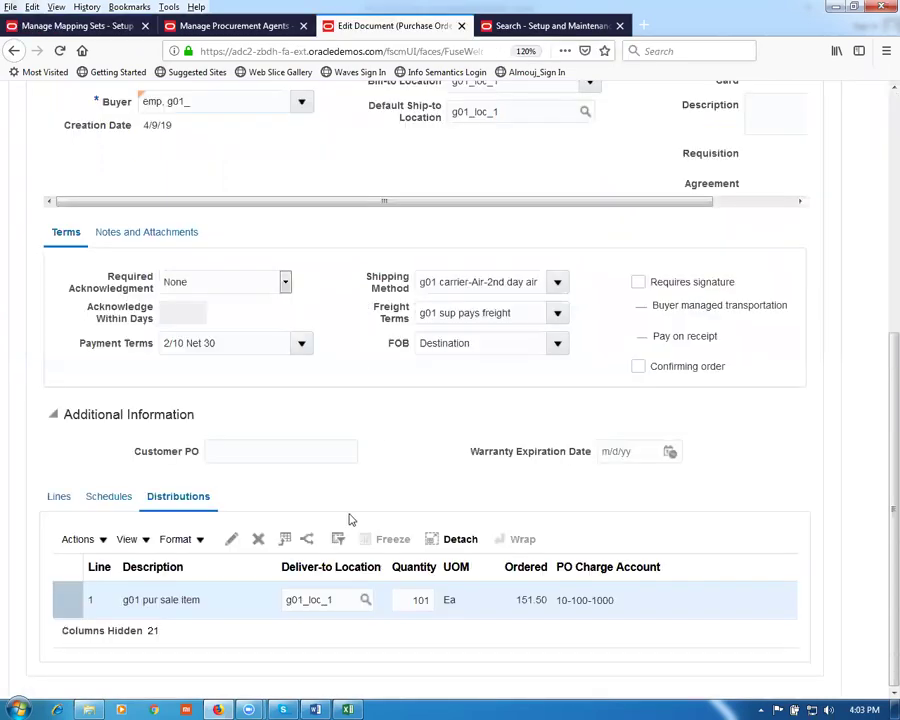
scroll(350, 519, "up", 5)
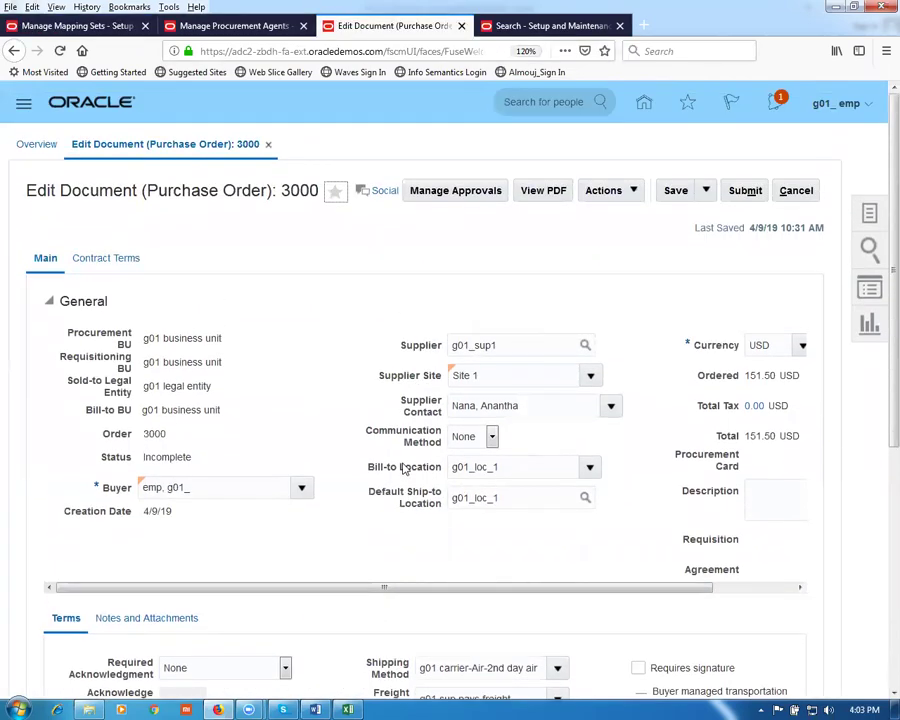
scroll(404, 468, "down", 5)
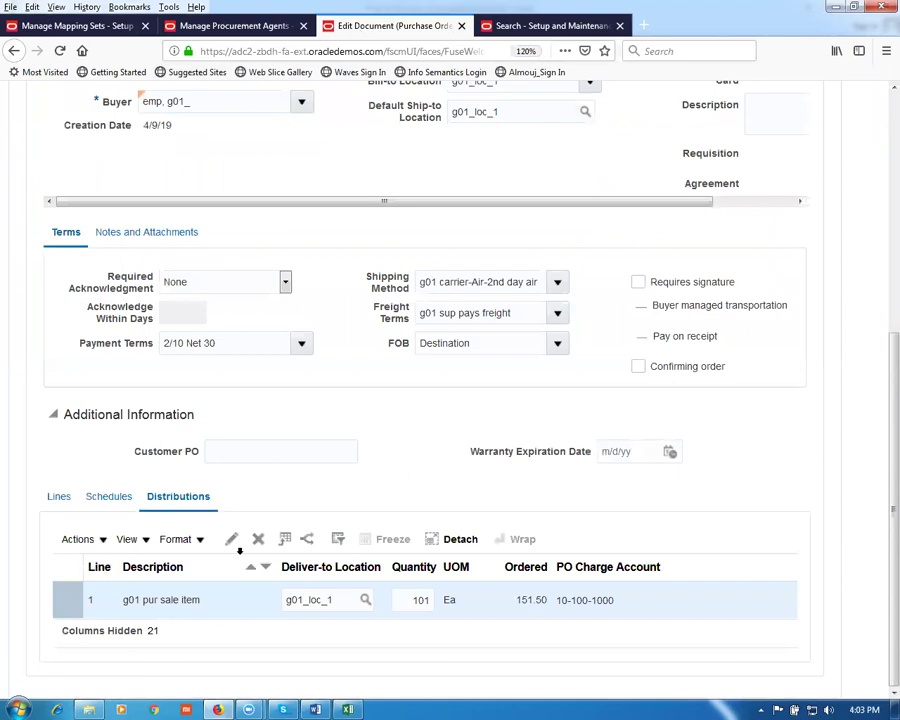
left_click(231, 541)
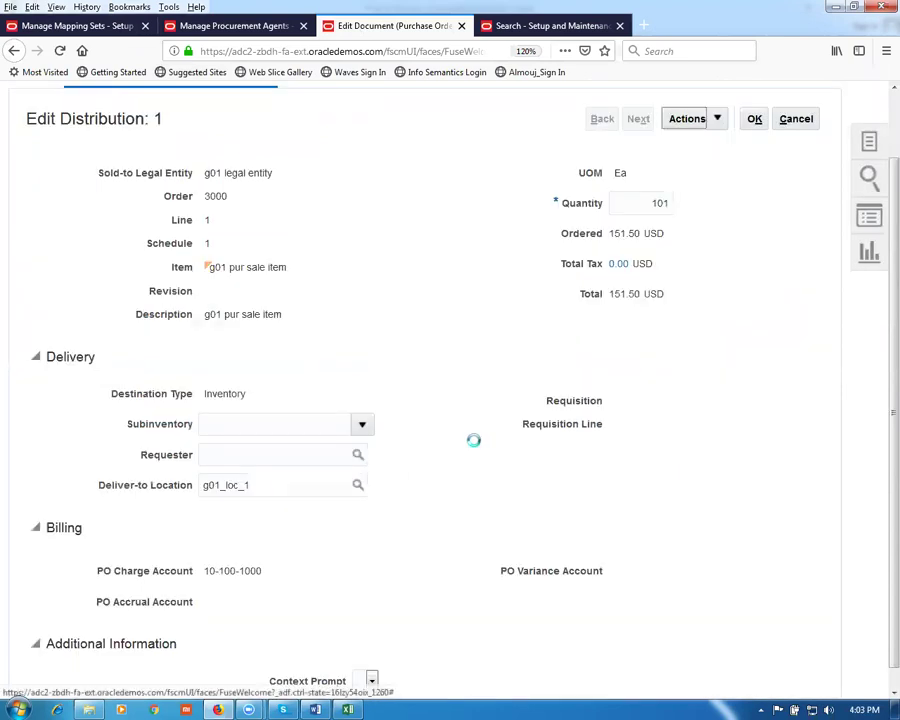
scroll(462, 514, "down", 1)
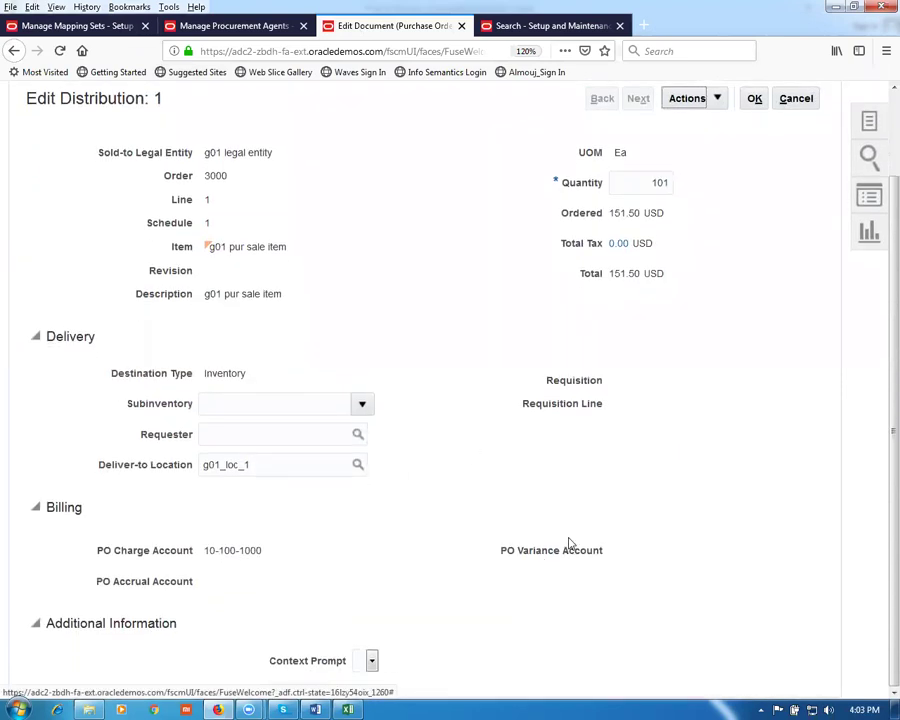
Step: Rebuild the distribution's accounts to pick up accrual account 10-100-1002 and return to the order
left_click(684, 98)
left_click(693, 124)
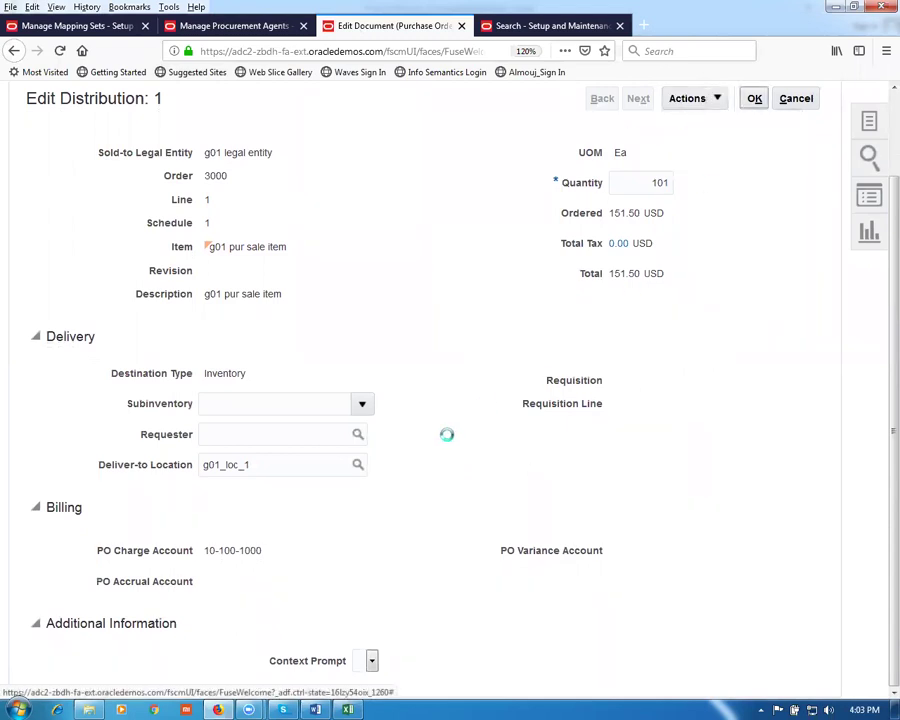
mouse_move(214, 585)
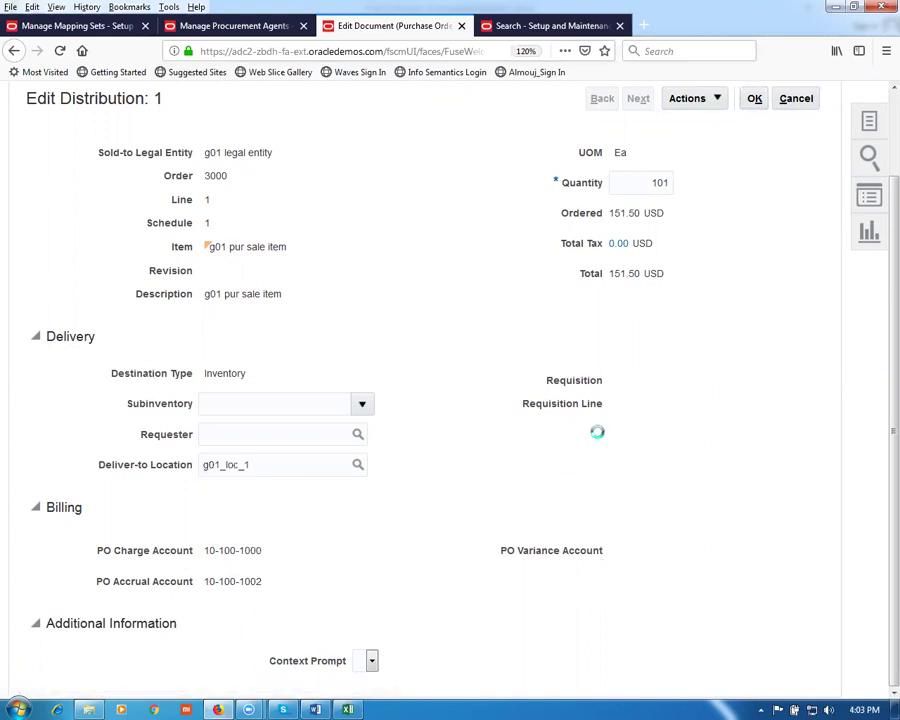
left_click(753, 192)
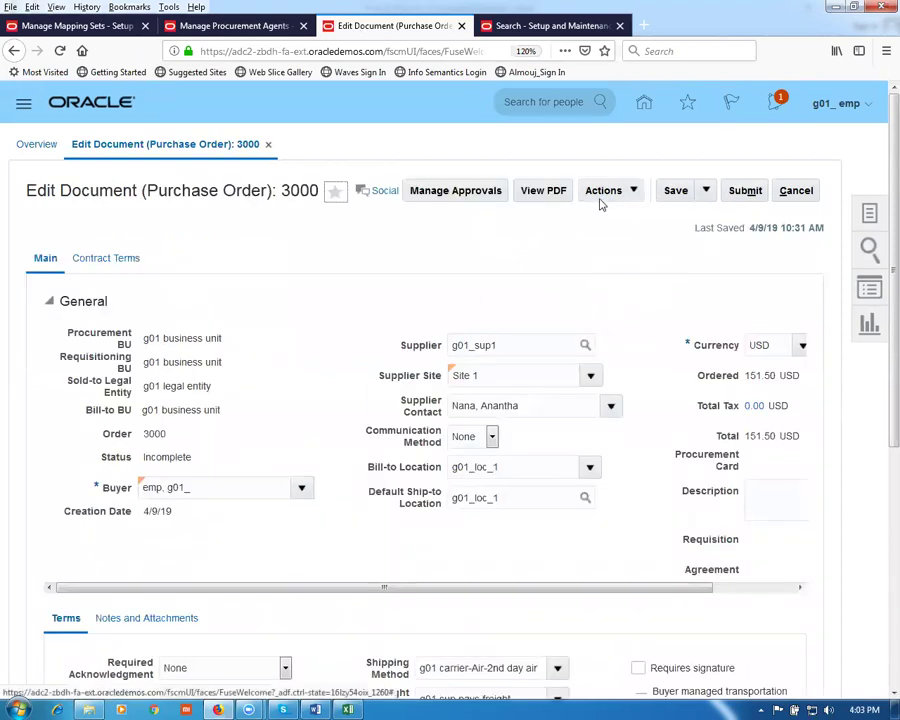
left_click(603, 195)
Step: Validate PO 3000, note the undeterminable PO Variance Account error, and return to mapping set search
left_click(605, 218)
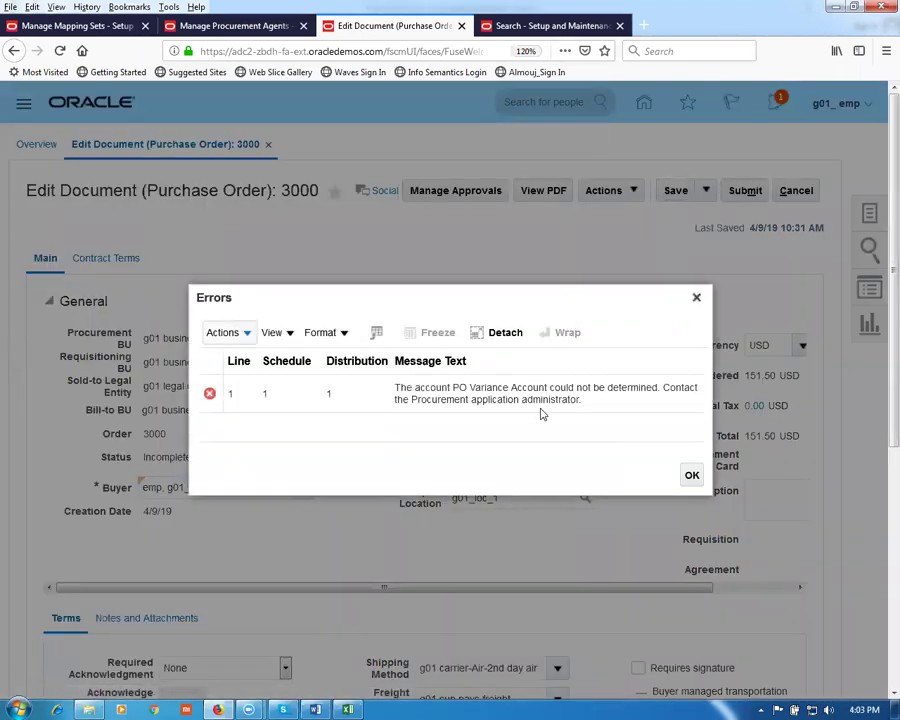
left_click_drag(452, 388, 555, 388)
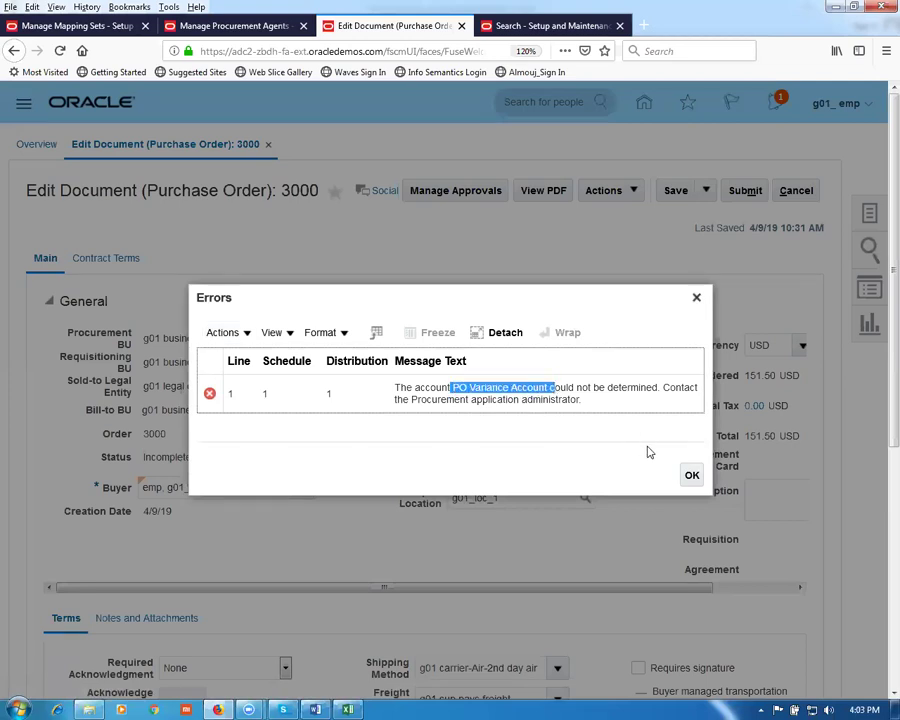
left_click(52, 27)
left_click(30, 195)
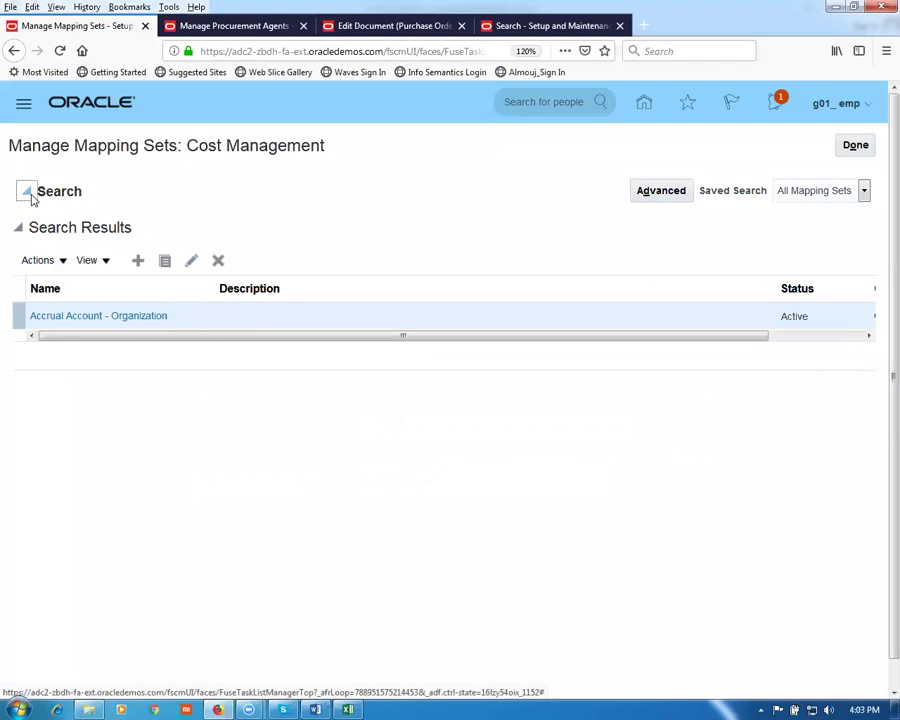
Step: Search mapping sets for 'invoic' and open Invoice Price Variance Account - Organization
left_click_drag(236, 227, 88, 207)
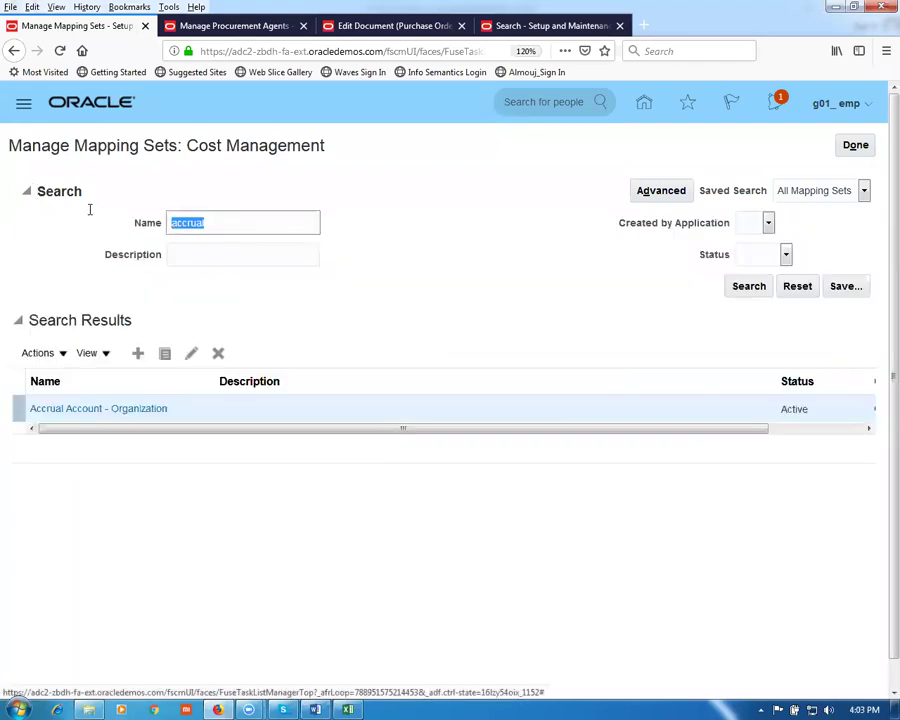
type("invoice")
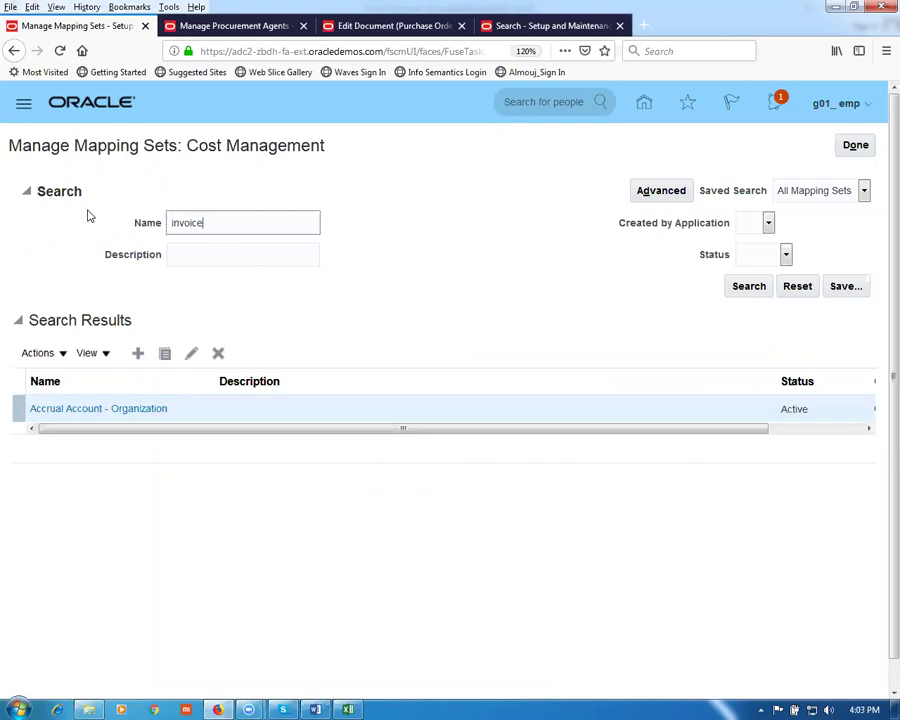
key("Return")
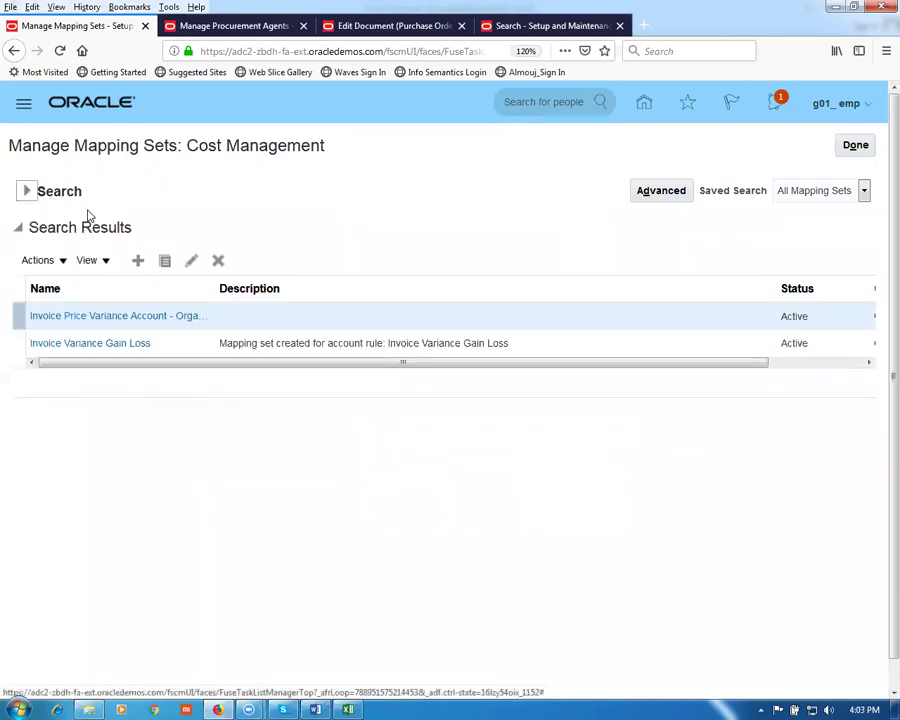
left_click(77, 324)
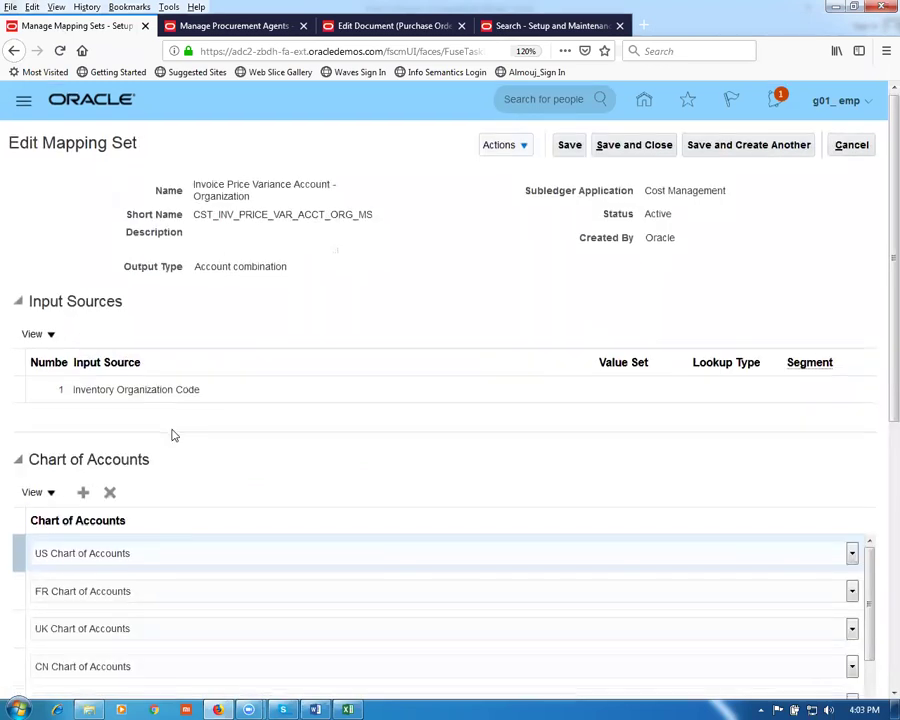
scroll(171, 432, "down", 5)
Step: Add g01 acct instance as a chart of accounts in this mapping set
left_click(83, 230)
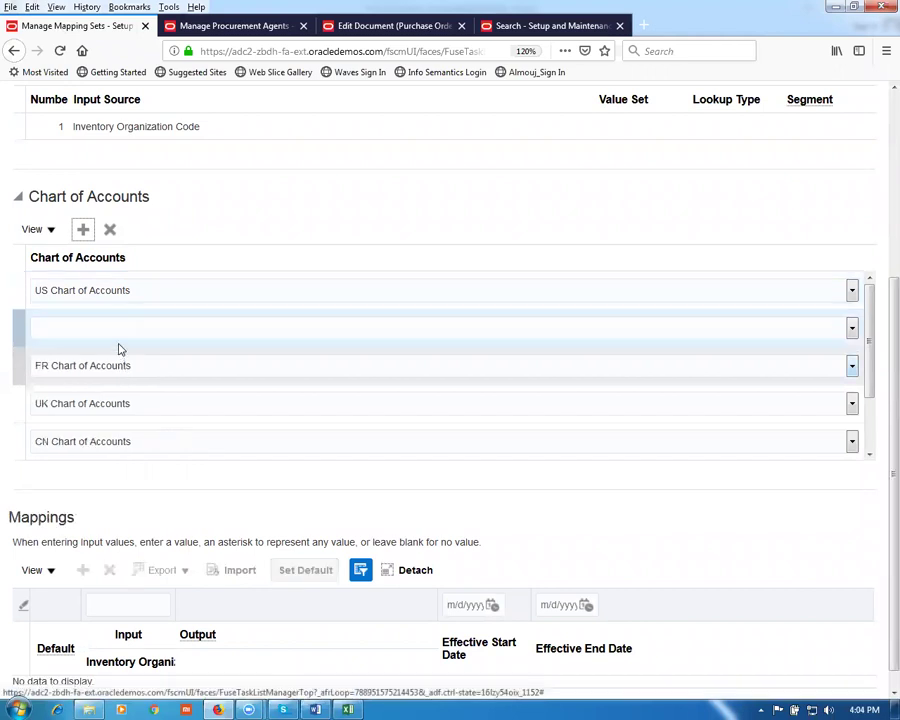
left_click(114, 336)
key("g")
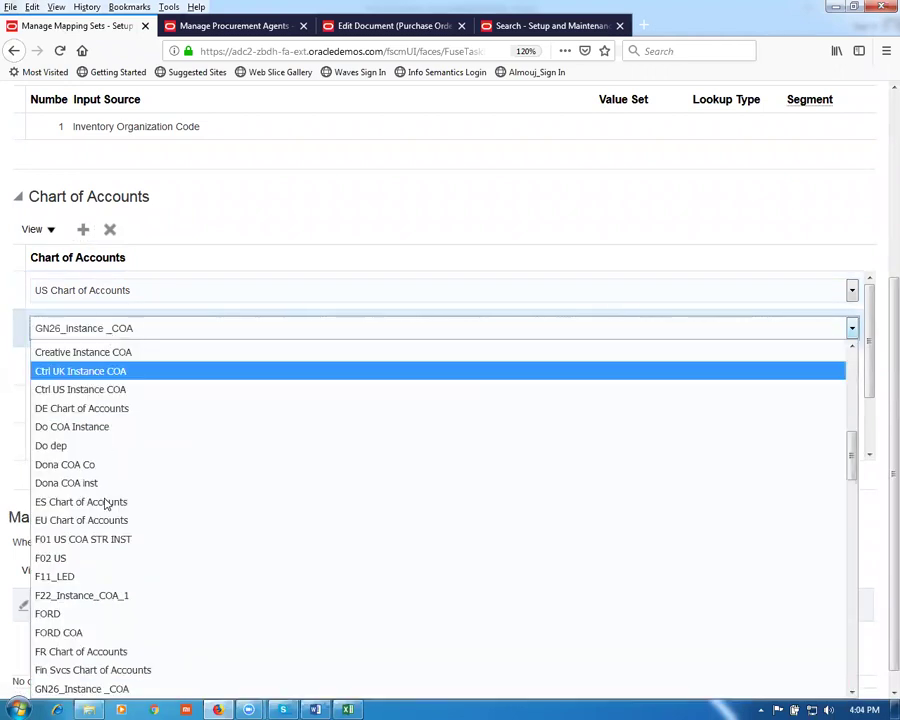
key("g")
left_click(137, 692)
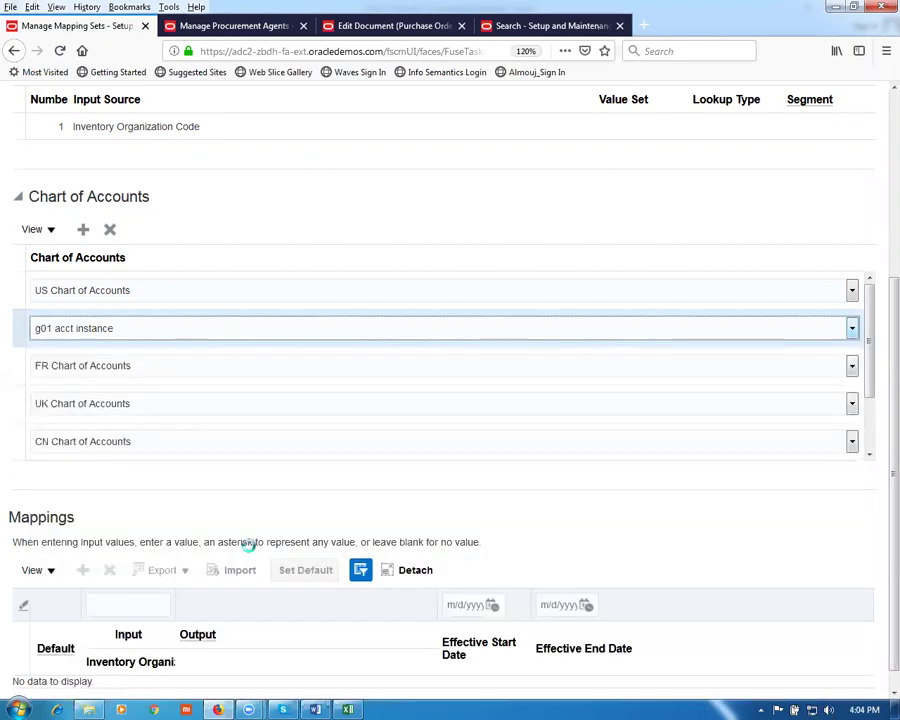
scroll(188, 520, "down", 1)
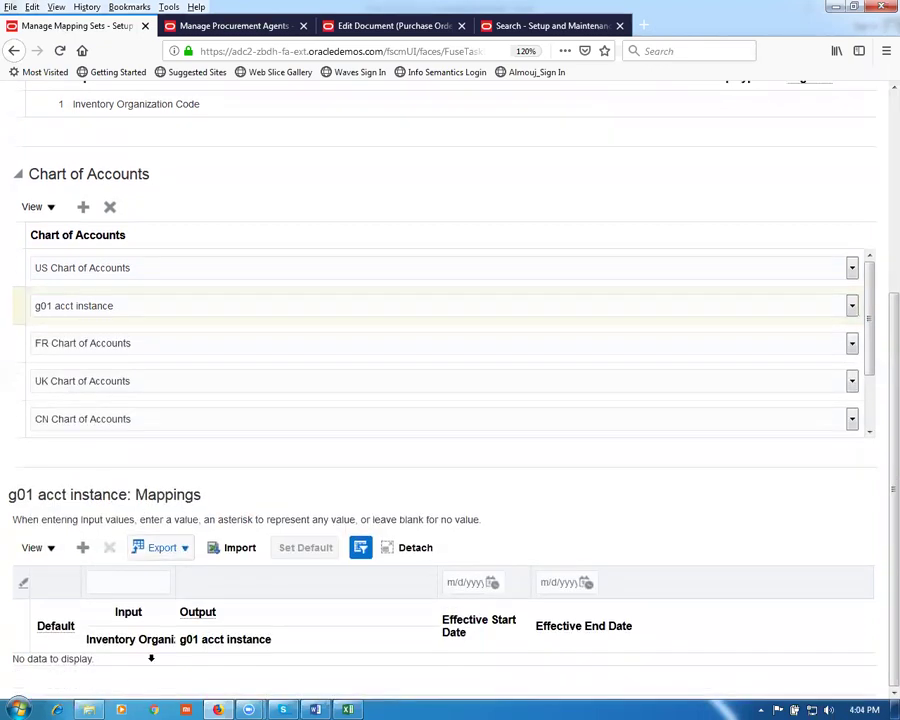
Step: Add a default mapping G011 to 10-100-1001 and save the mapping set
left_click(83, 547)
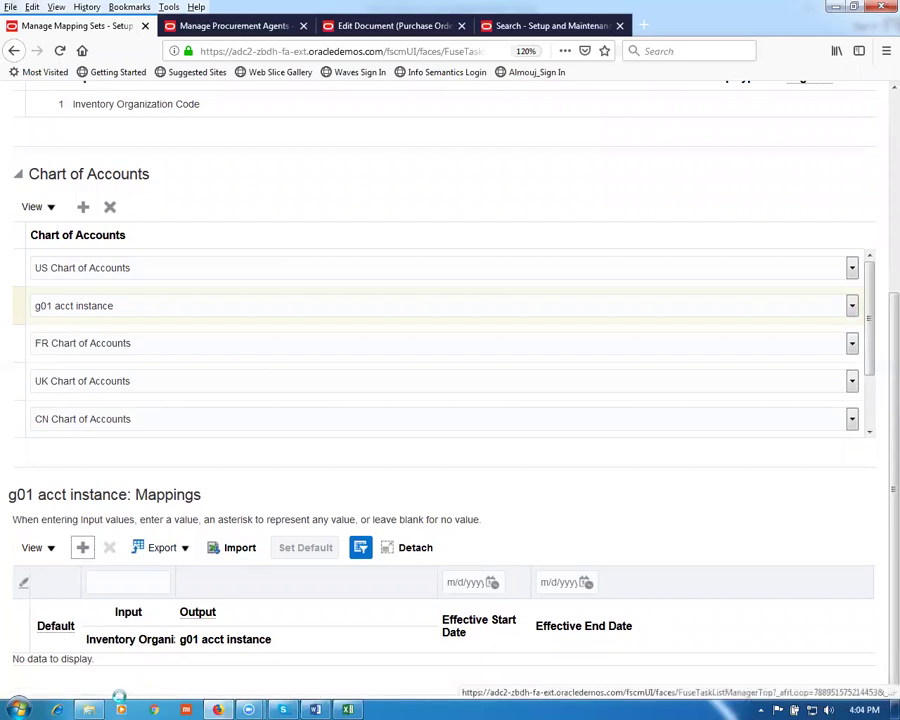
left_click(120, 671)
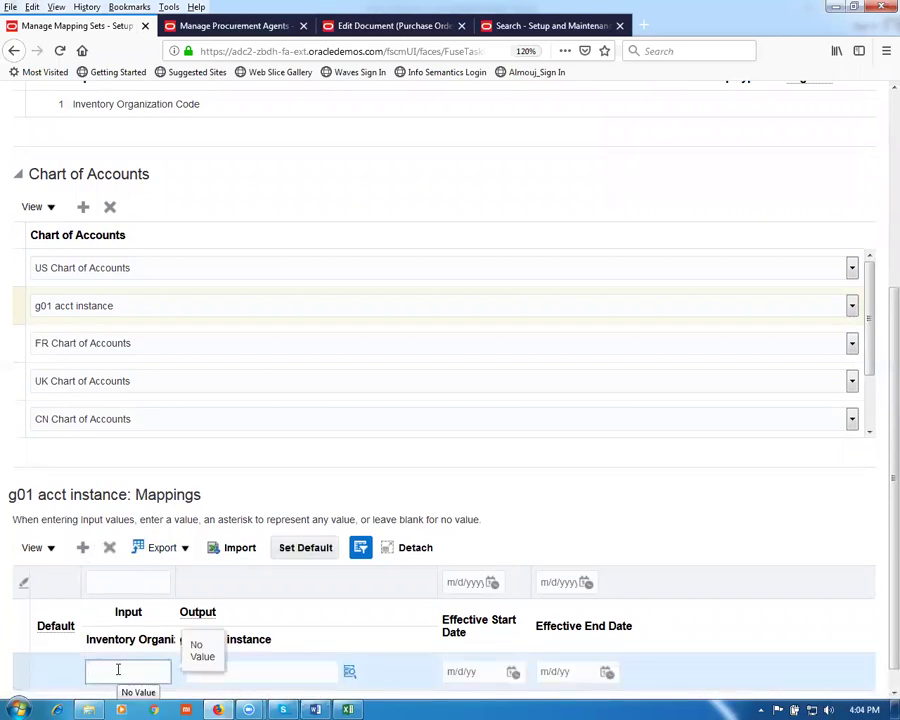
type("G011")
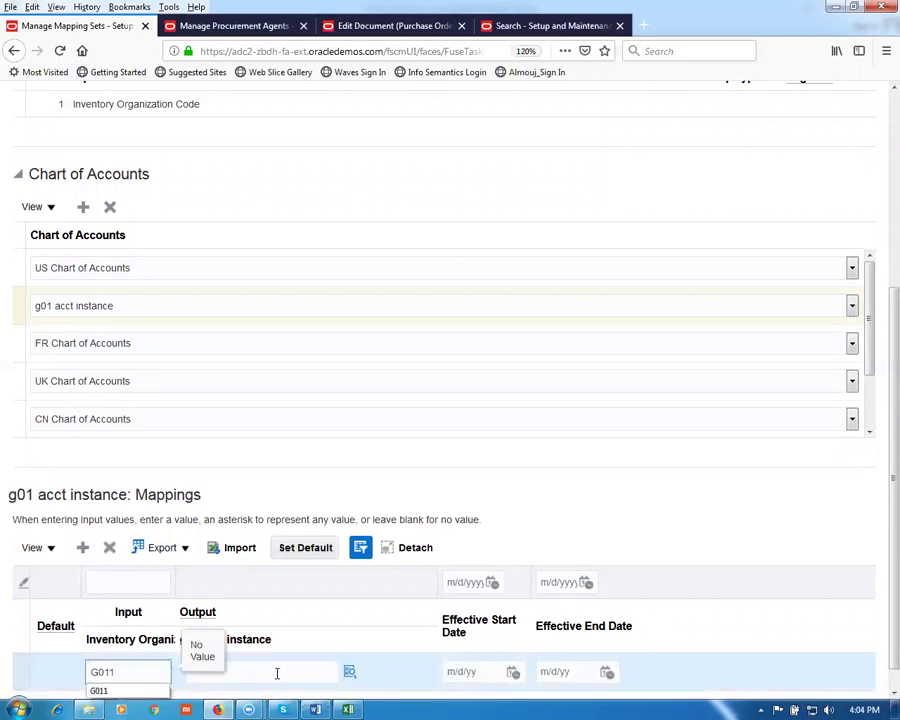
left_click(277, 672)
type("10-100-1001")
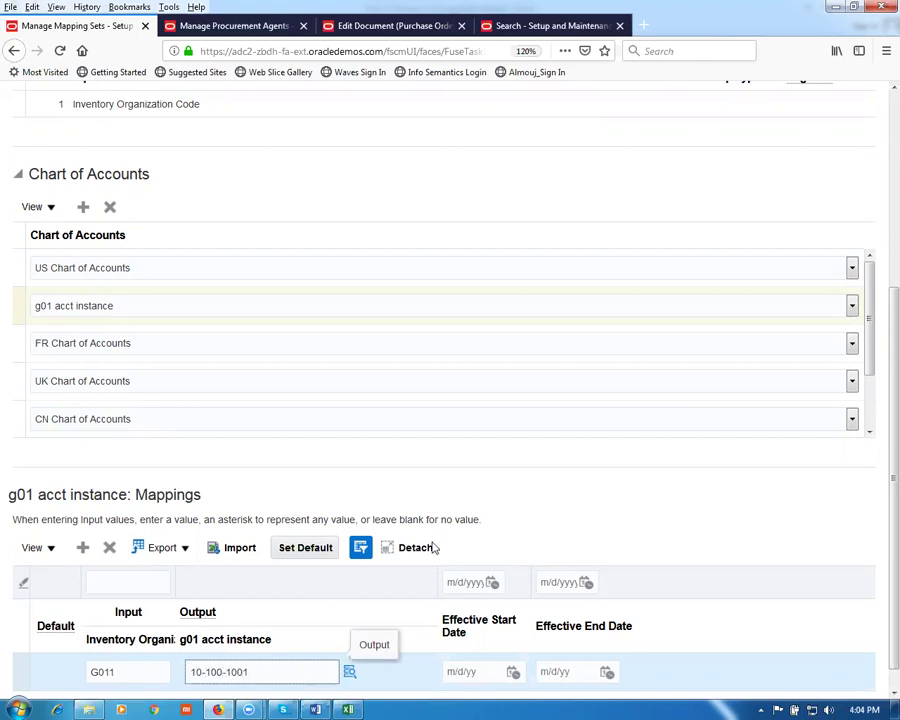
left_click(313, 496)
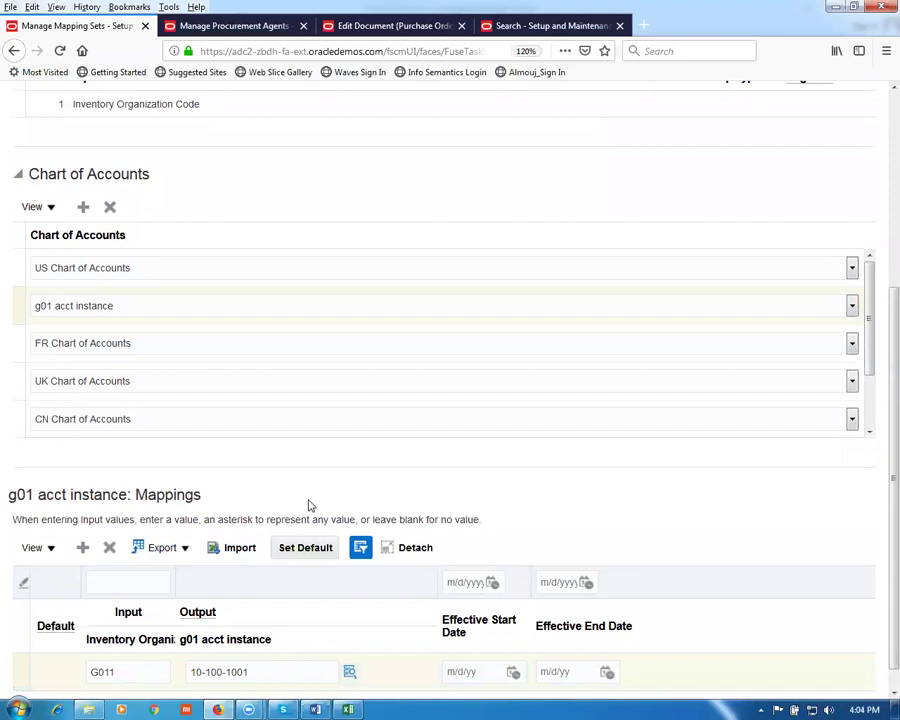
left_click(292, 555)
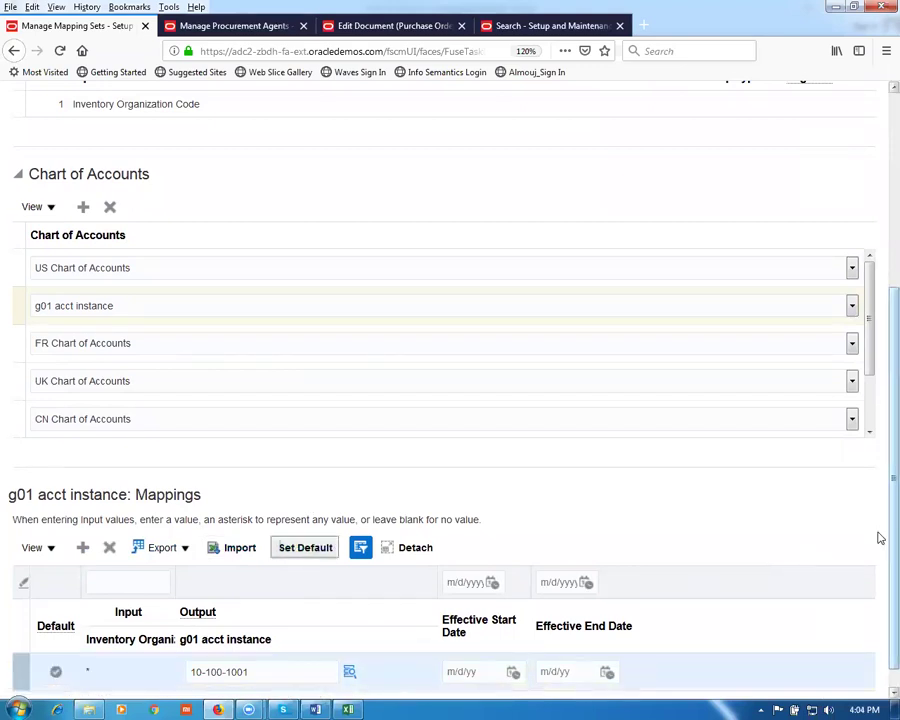
scroll(880, 535, "up", 5)
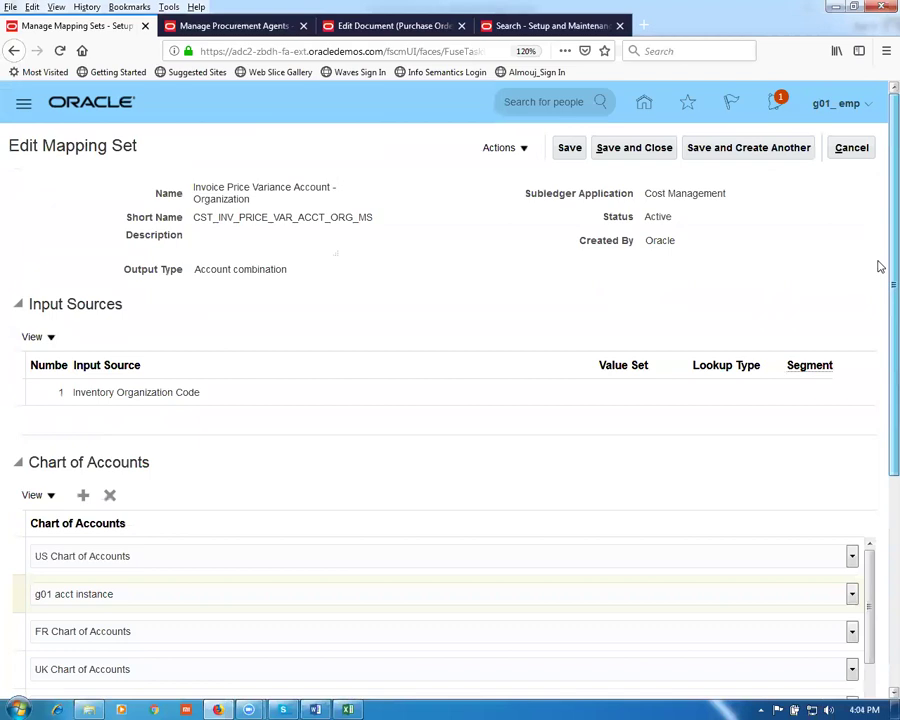
left_click(630, 150)
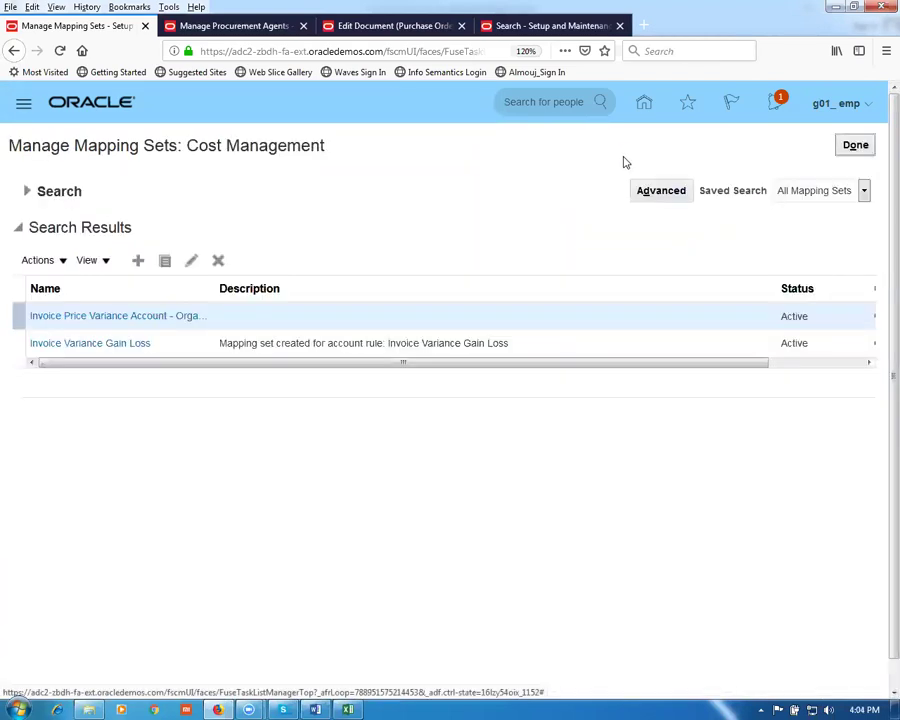
Step: Rebuild accounts on PO 3000 distribution 1 so its PO Variance Account becomes 10-100-1001
left_click(380, 25)
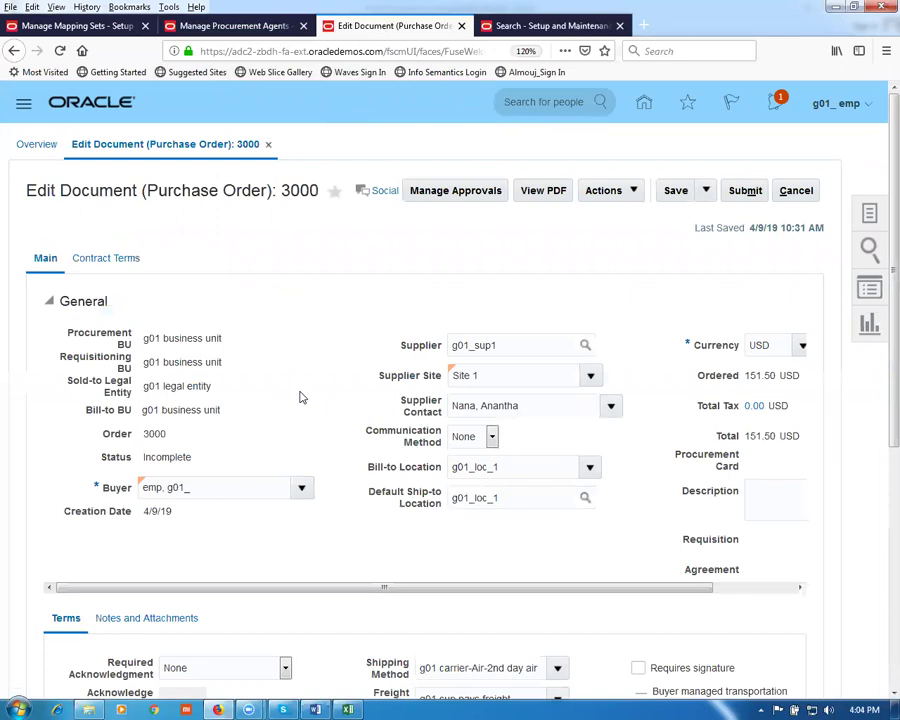
scroll(393, 503, "down", 3)
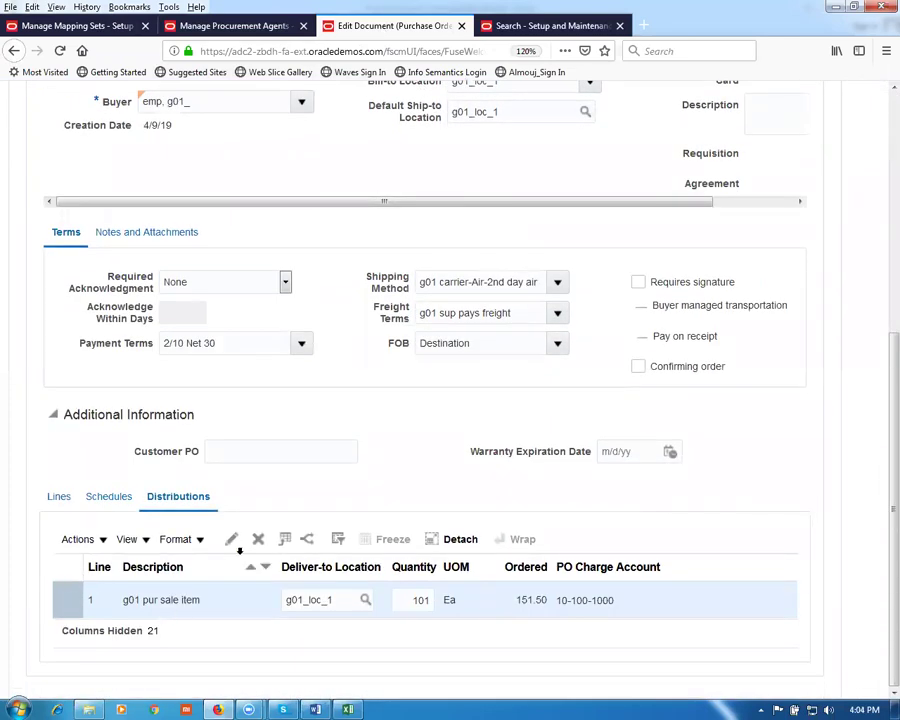
left_click(232, 539)
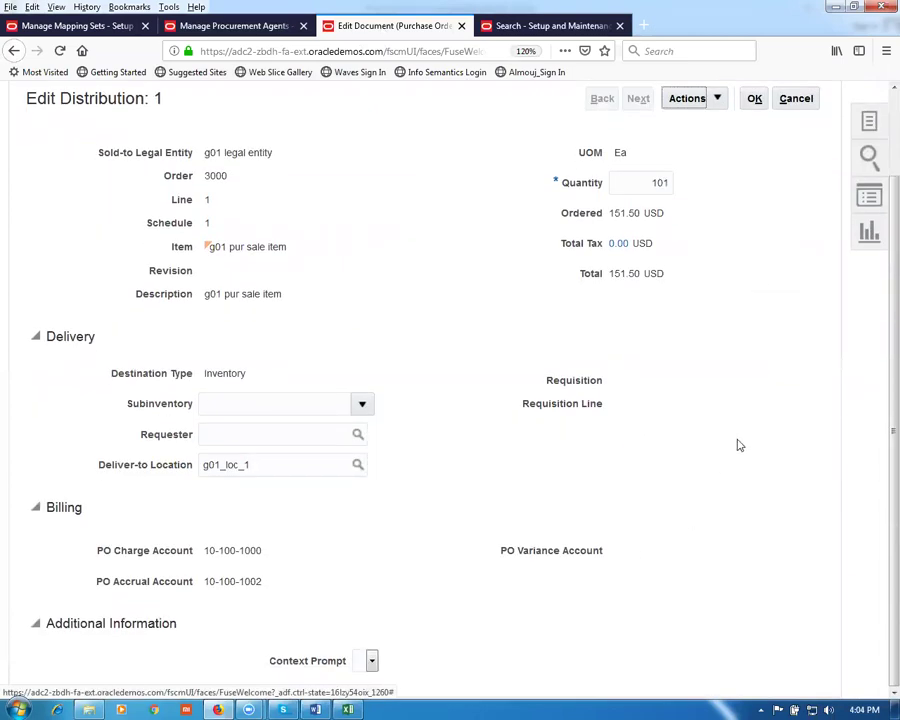
left_click(703, 99)
left_click(714, 126)
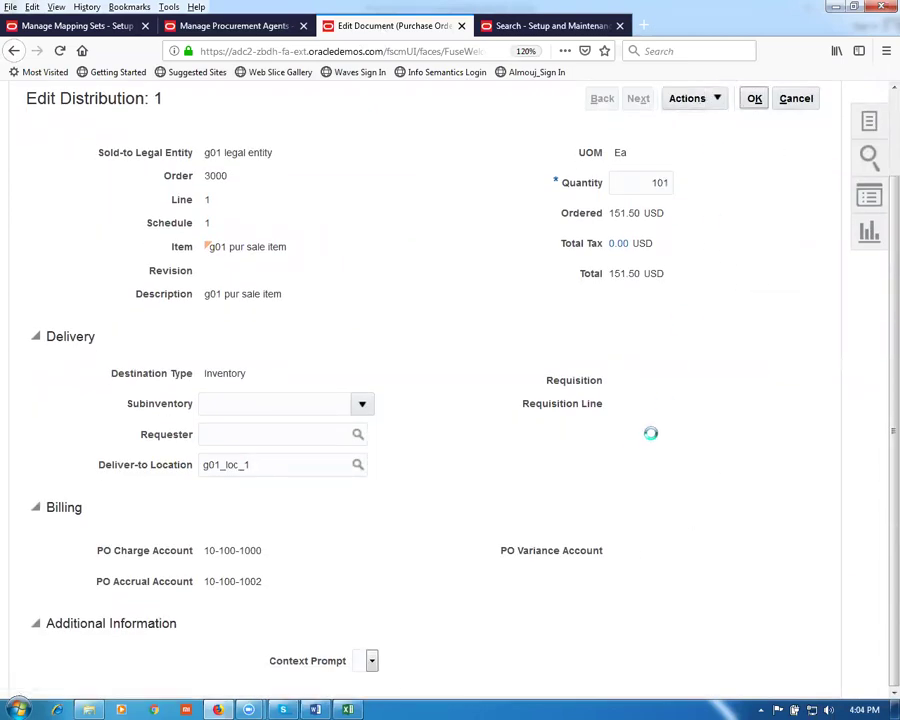
left_click(754, 98)
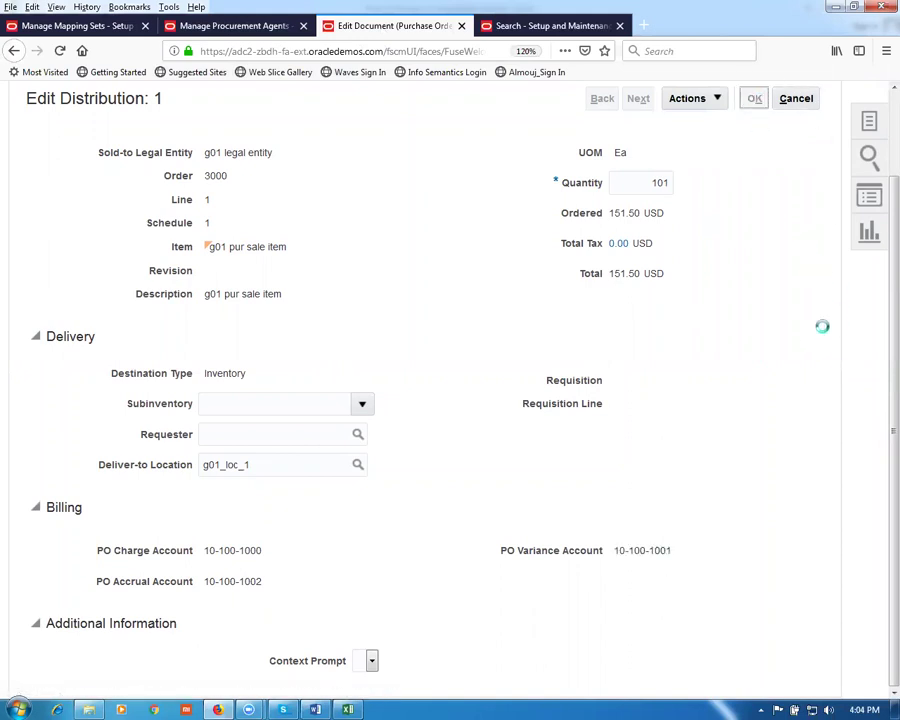
left_click(676, 100)
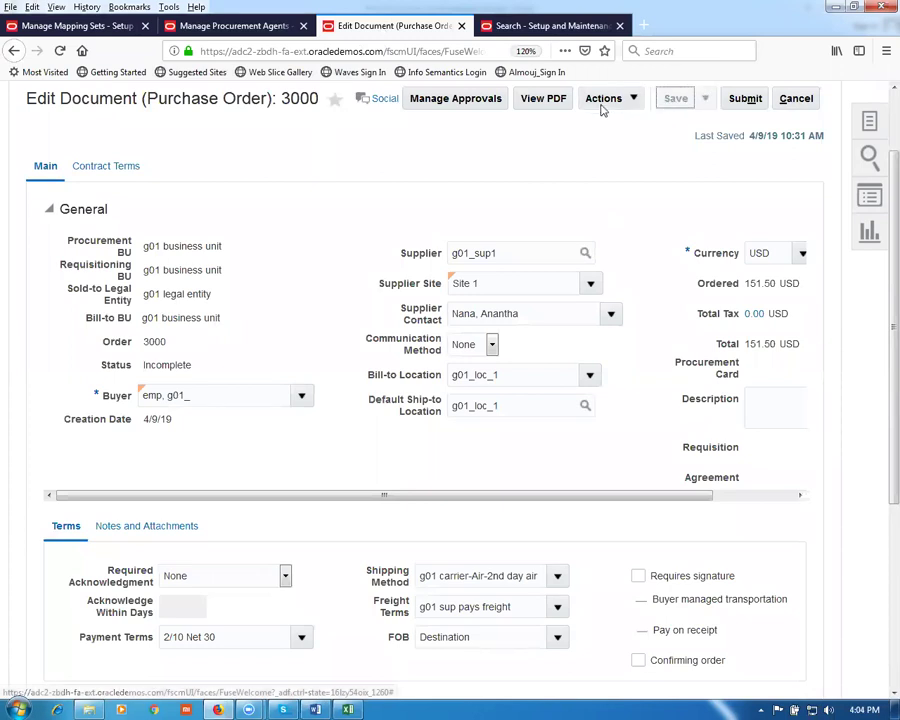
Step: Save purchase order 3000 and validate it, confirming no errors or warnings appear
left_click(603, 100)
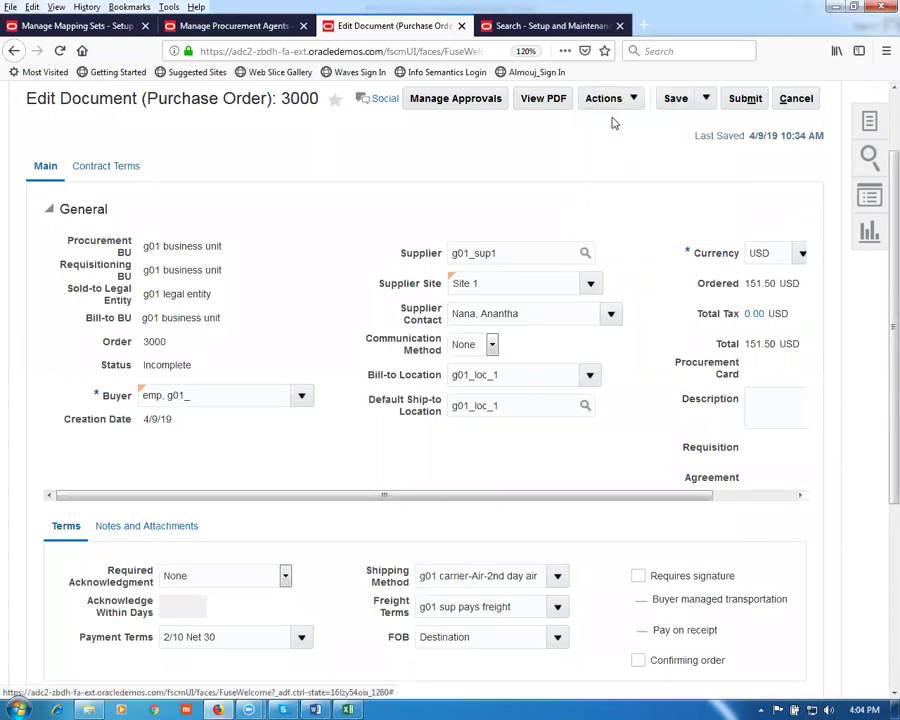
left_click(605, 99)
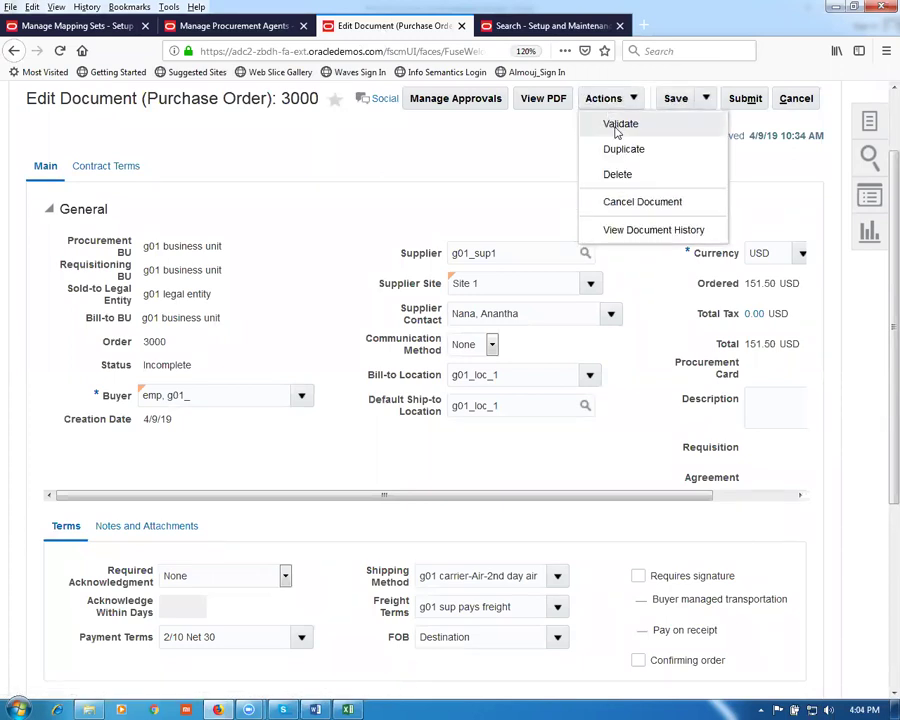
left_click(619, 124)
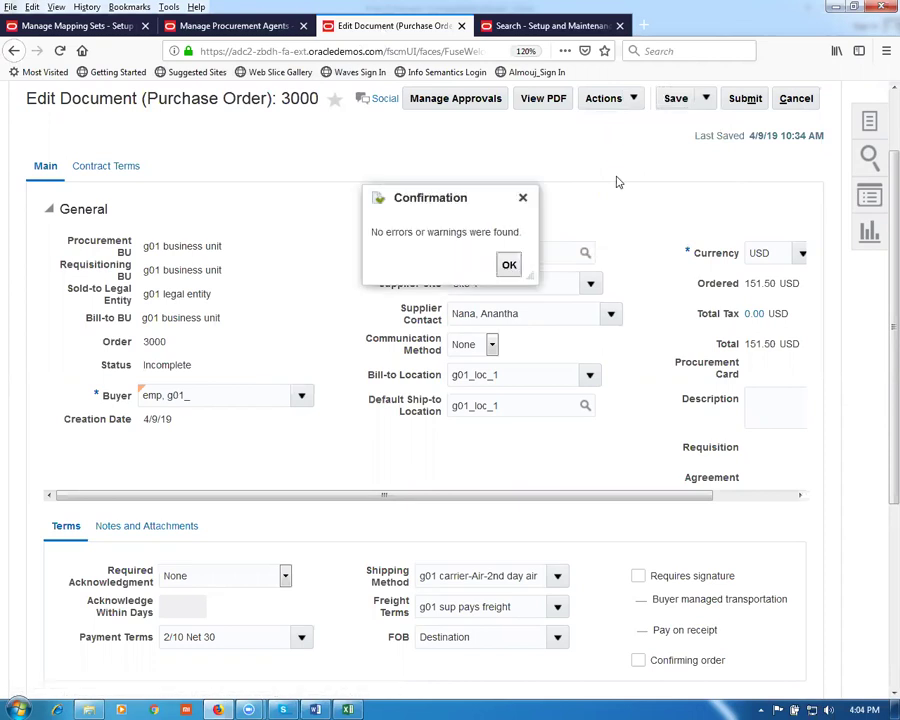
left_click(509, 264)
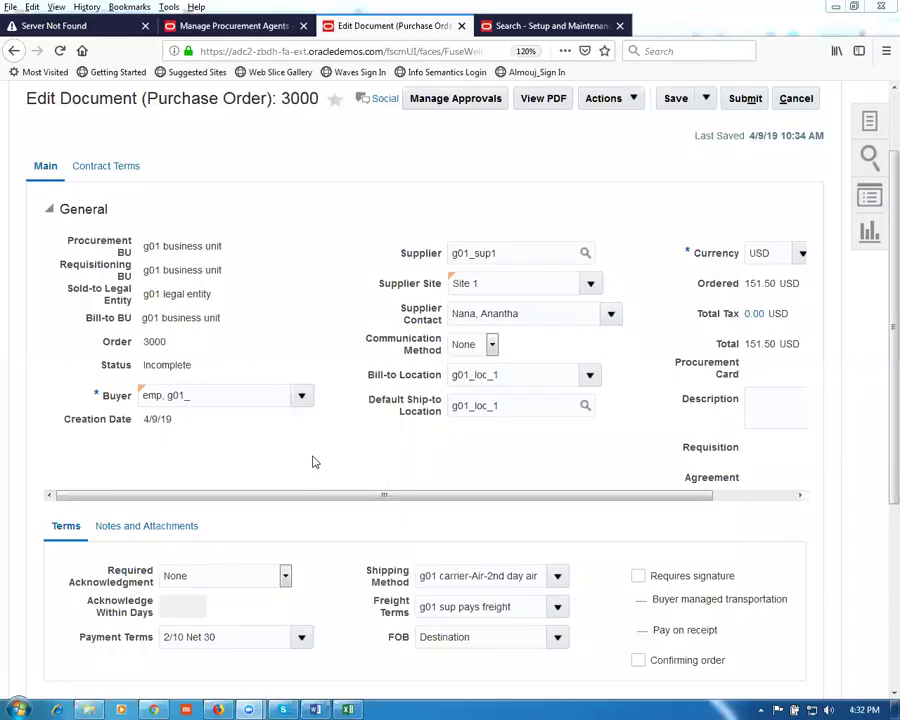
scroll(308, 463, "down", 5)
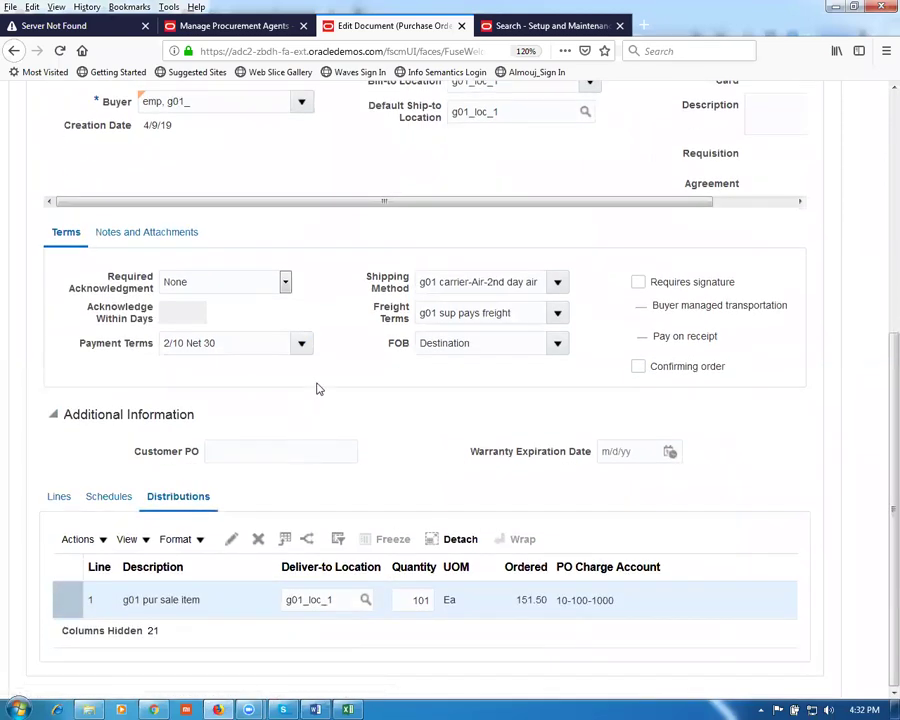
scroll(330, 296, "up", 3)
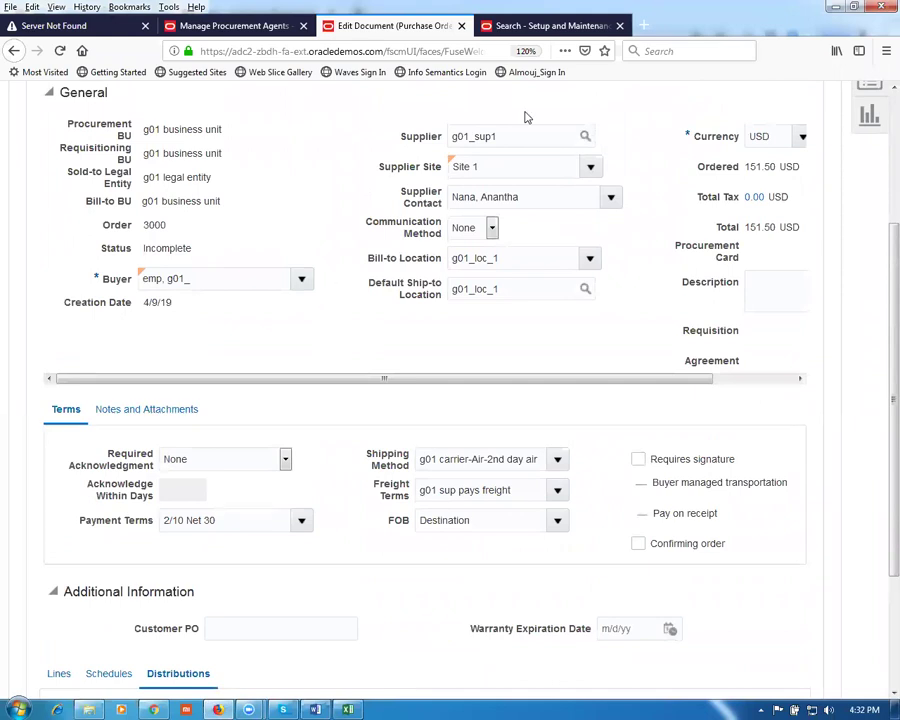
Step: Search setup tasks for 'man%doc%app%' and open Manage Purchasing Document Approvals
left_click(551, 28)
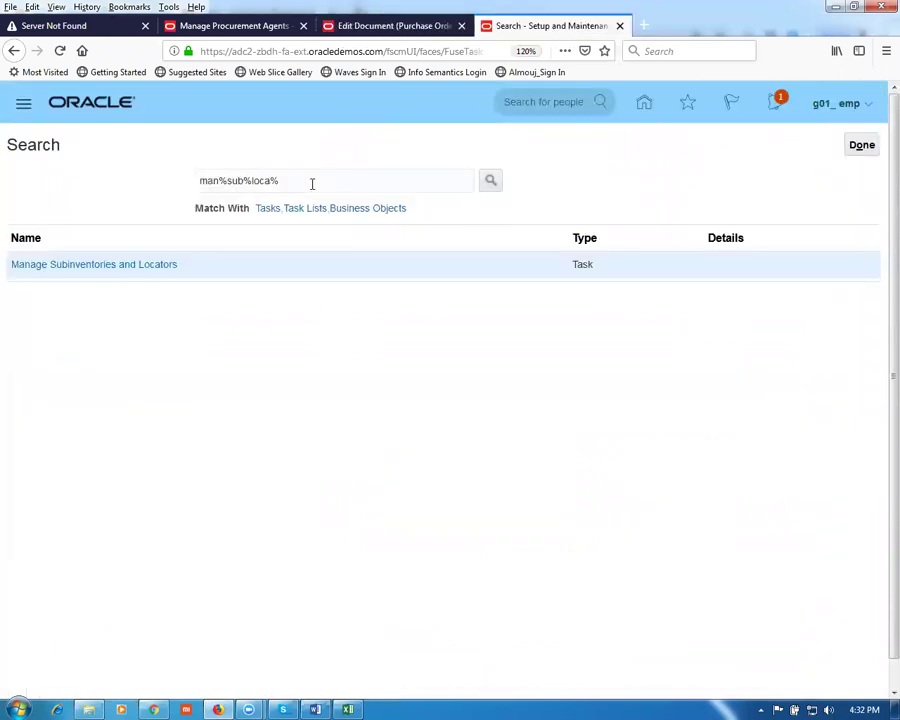
left_click_drag(312, 181, 97, 182)
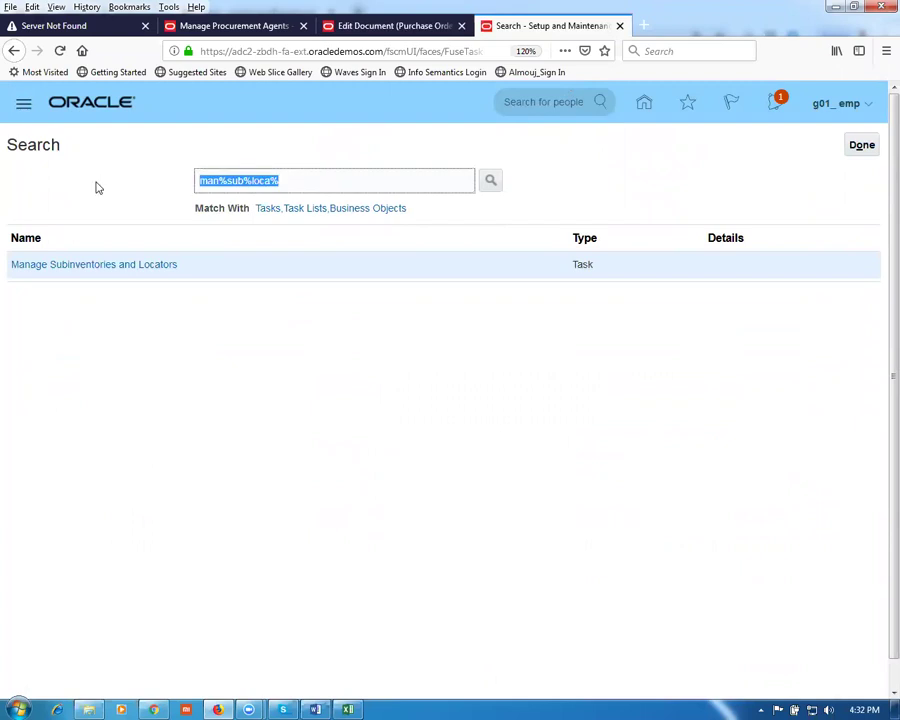
type("man%doc")
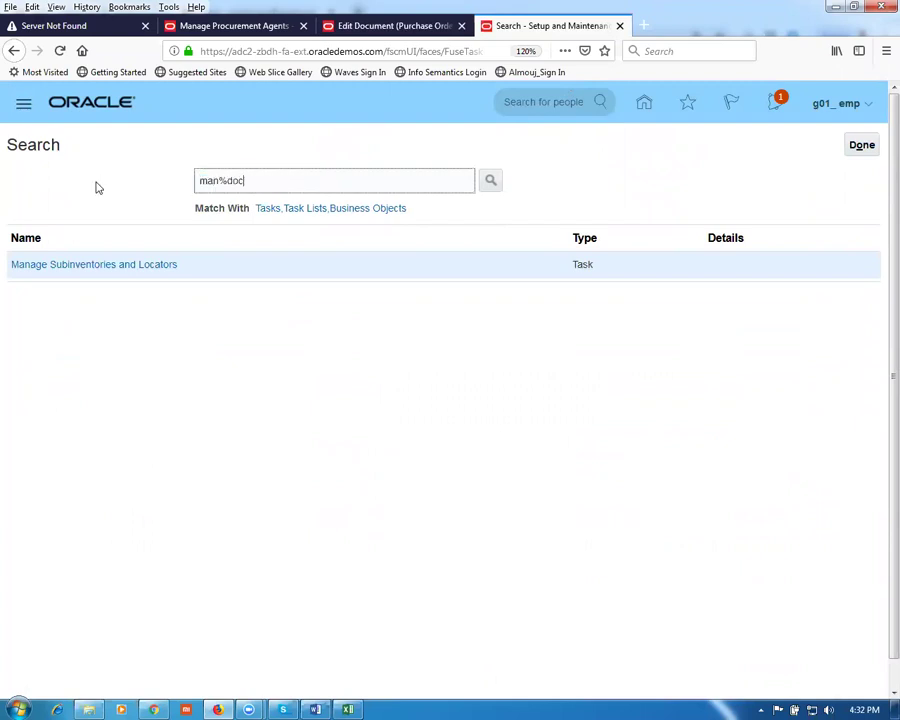
type("%app%")
key("Return")
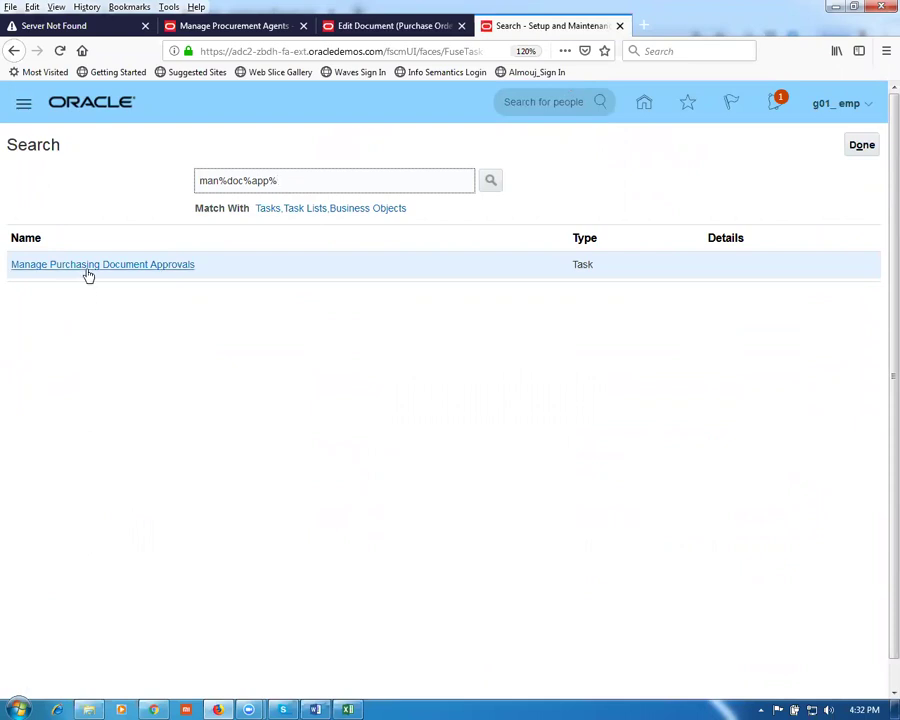
left_click(87, 268)
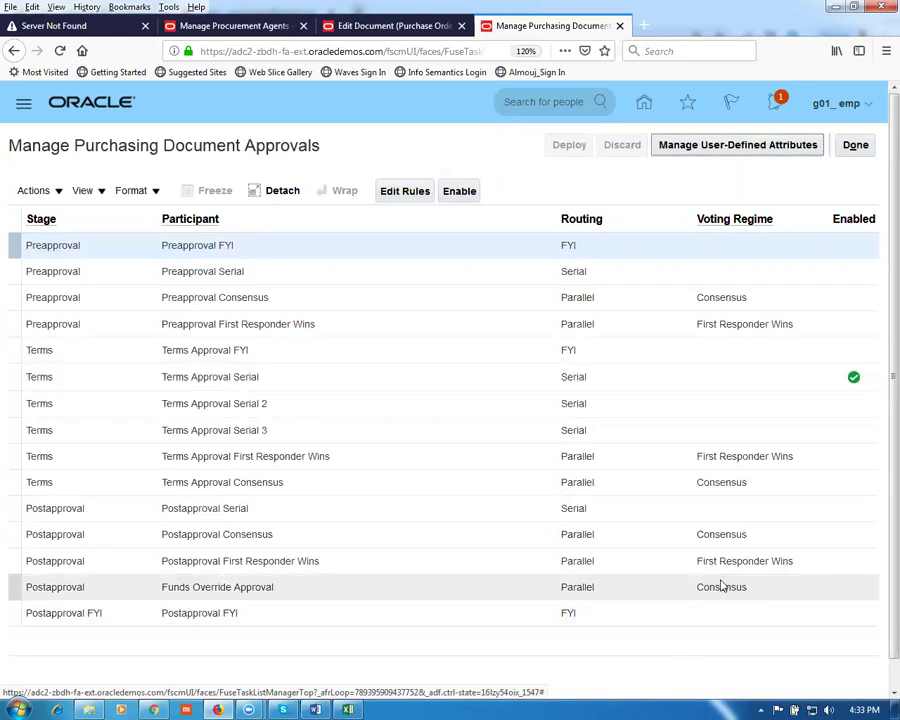
Step: Look over Terms Approval Serial's rules without changes, then open Terms Approval Serial 2's rules
left_click(289, 380)
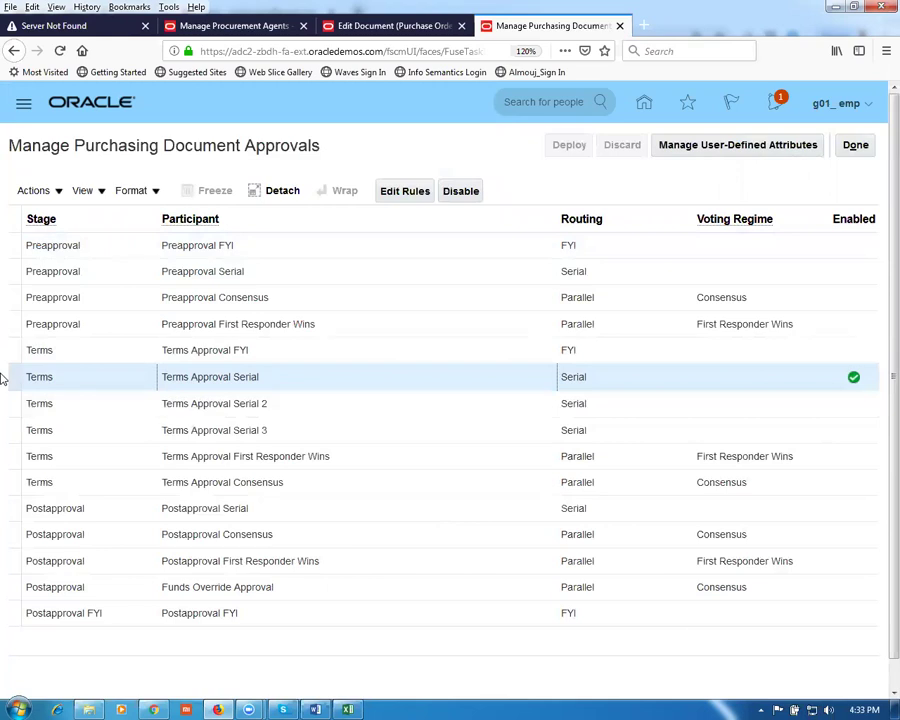
left_click(404, 191)
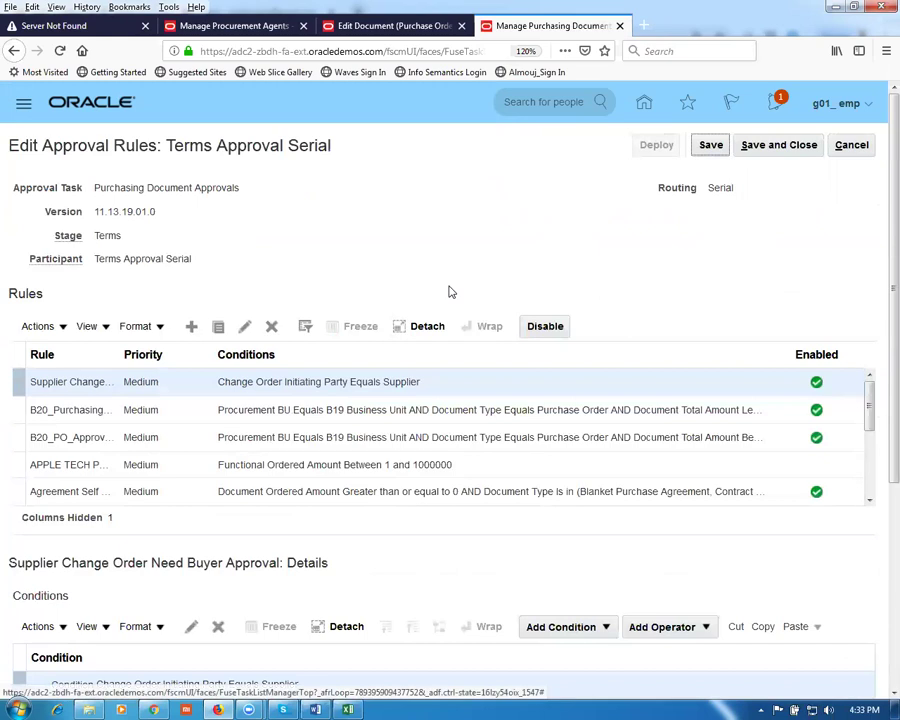
left_click(849, 146)
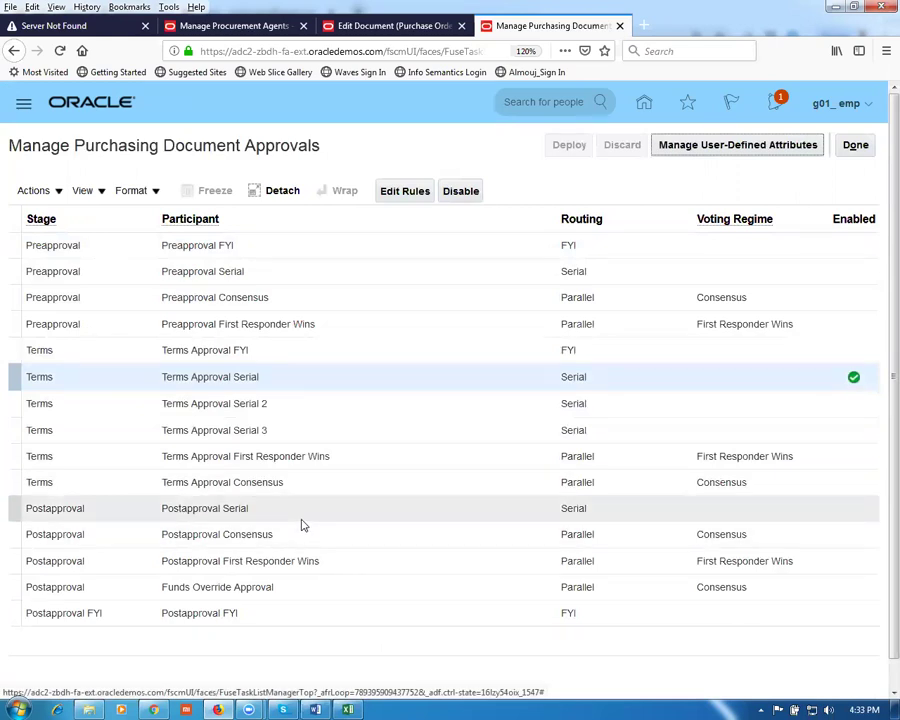
left_click(293, 403)
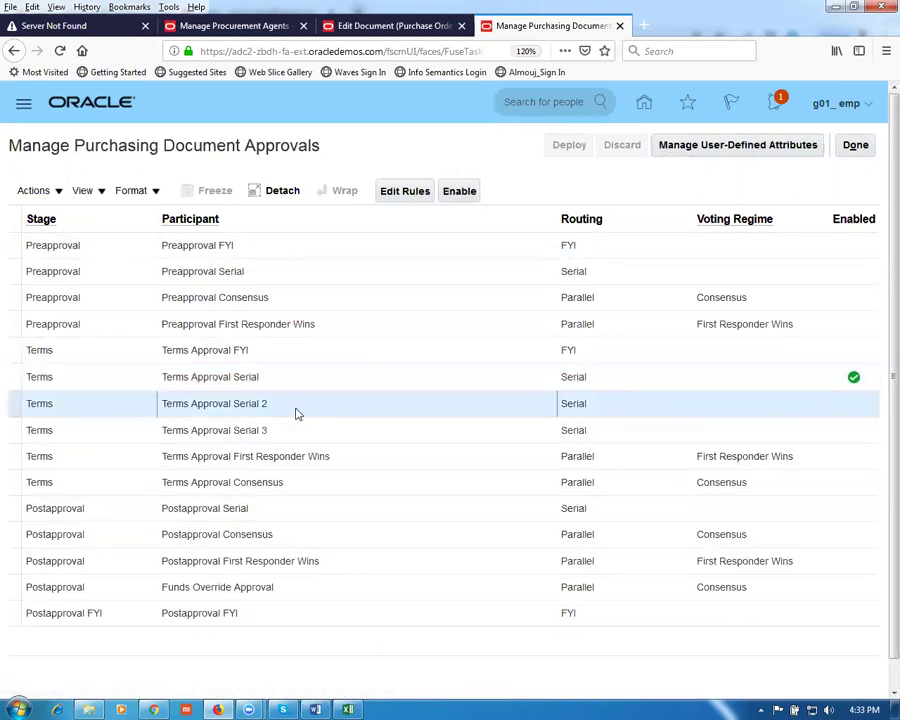
left_click(413, 200)
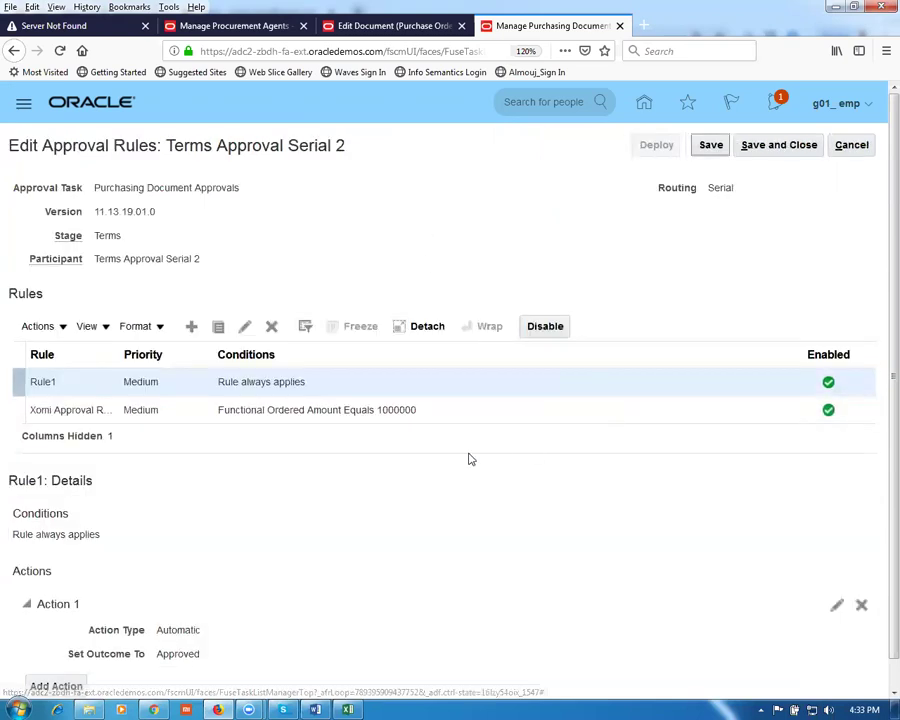
Step: Disable the Xomi Approval Rule, leaving Rule1 active
left_click(317, 392)
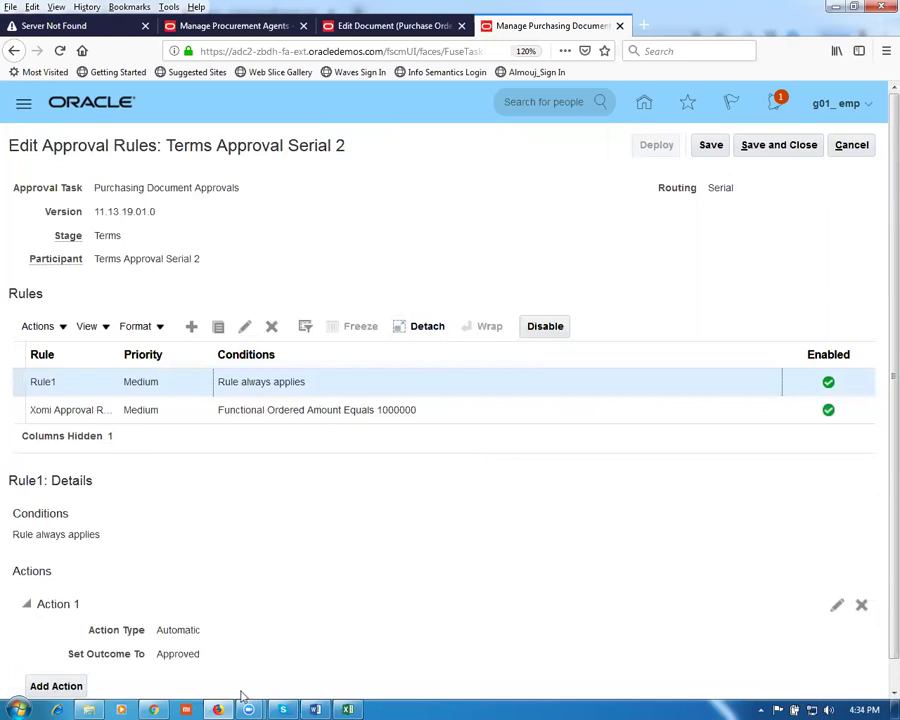
left_click(451, 407)
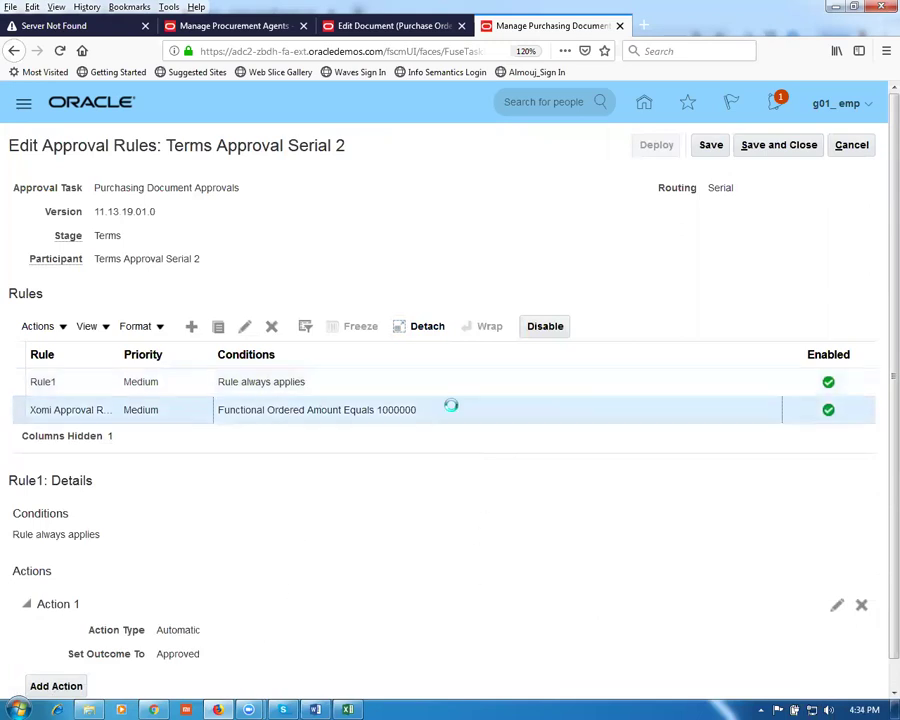
left_click(545, 326)
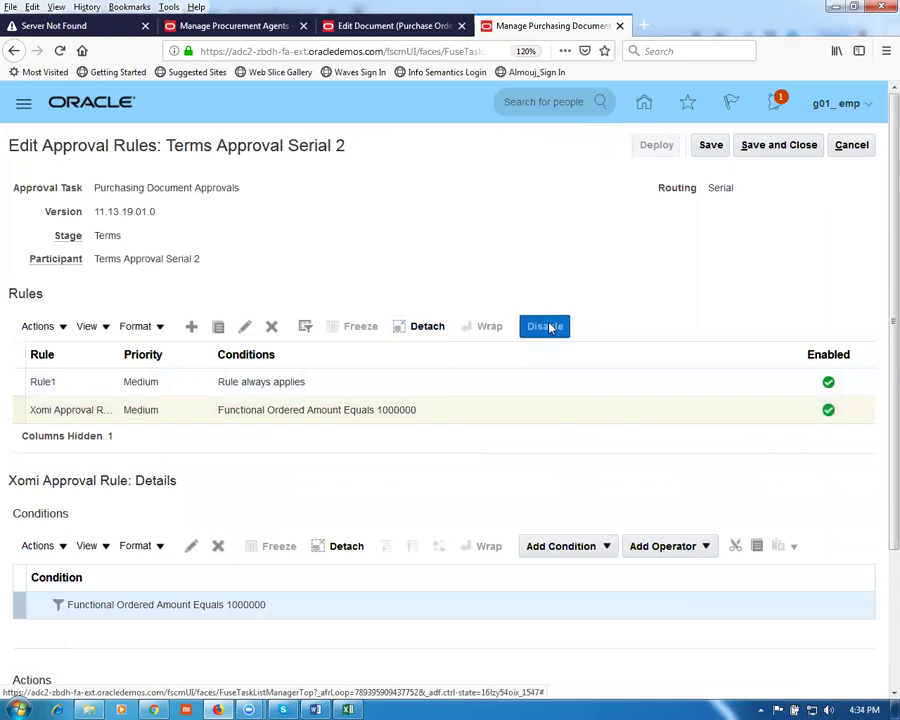
left_click(345, 386)
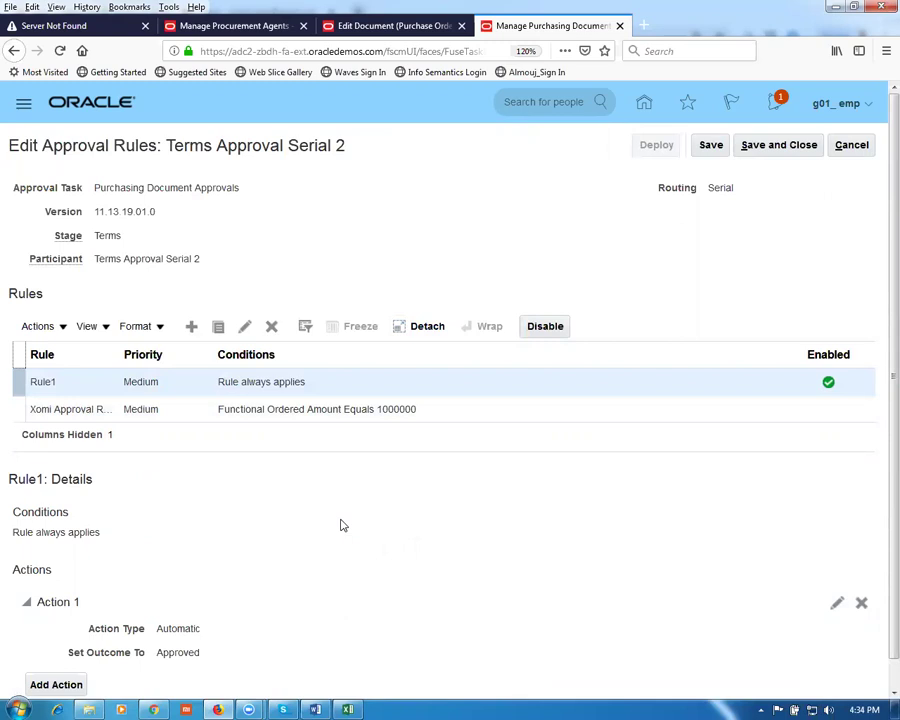
Step: Save and deploy the approval rules for all participants, accepting the confirmation
left_click(707, 145)
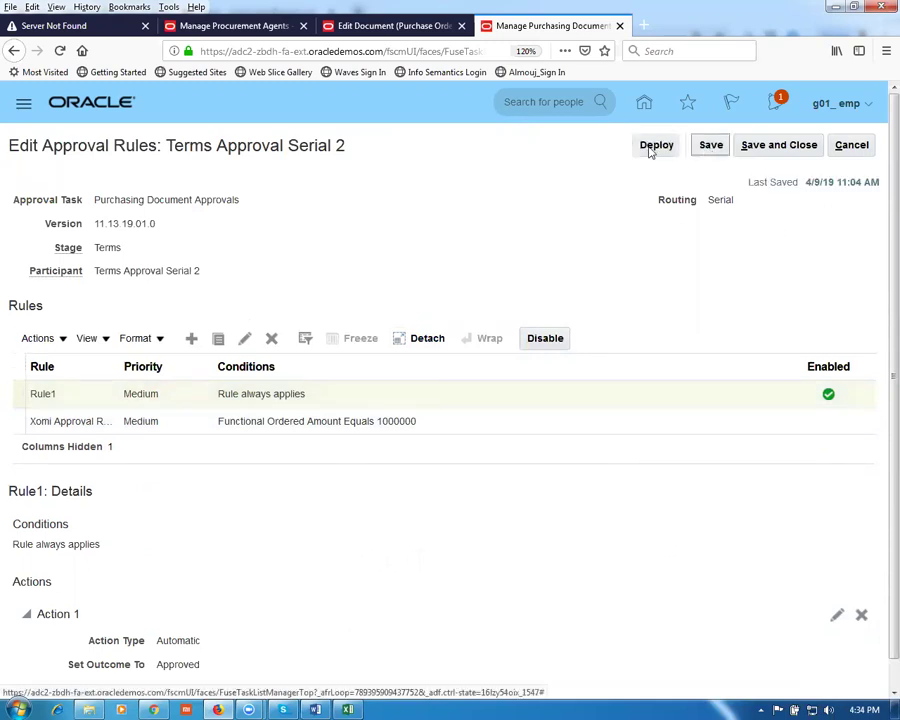
left_click(650, 147)
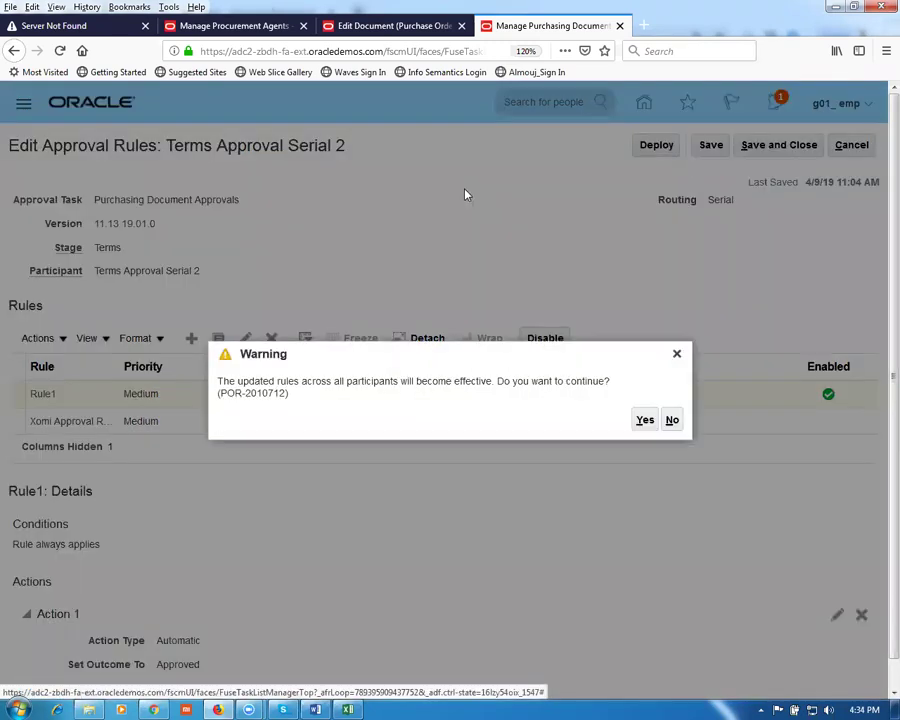
left_click(646, 420)
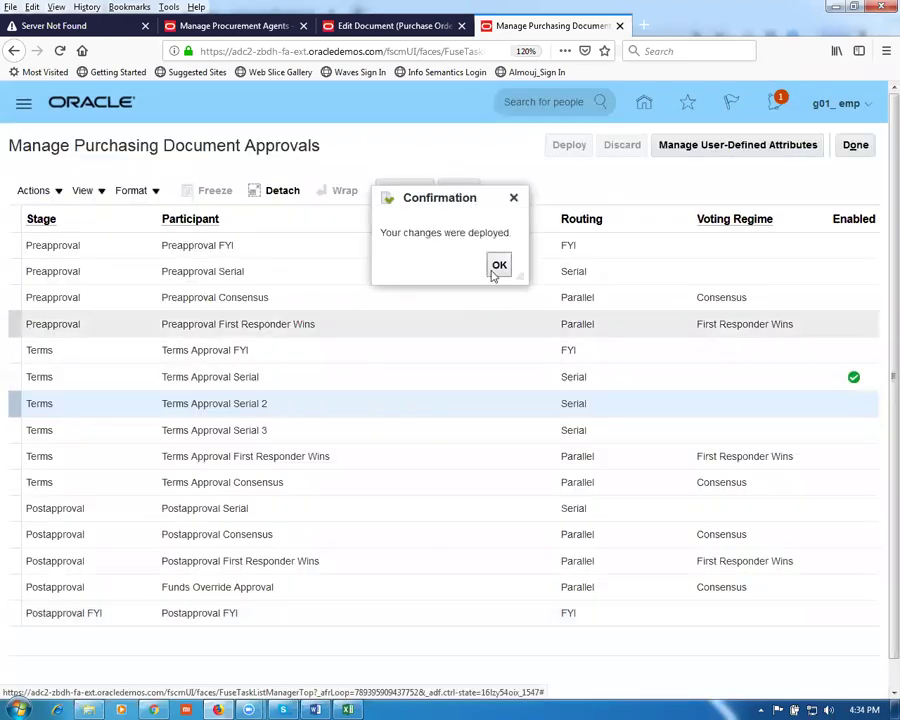
left_click(496, 267)
Step: Disable Terms Approval Serial, enable Terms Approval Serial 2, and finish the approvals task
left_click(397, 375)
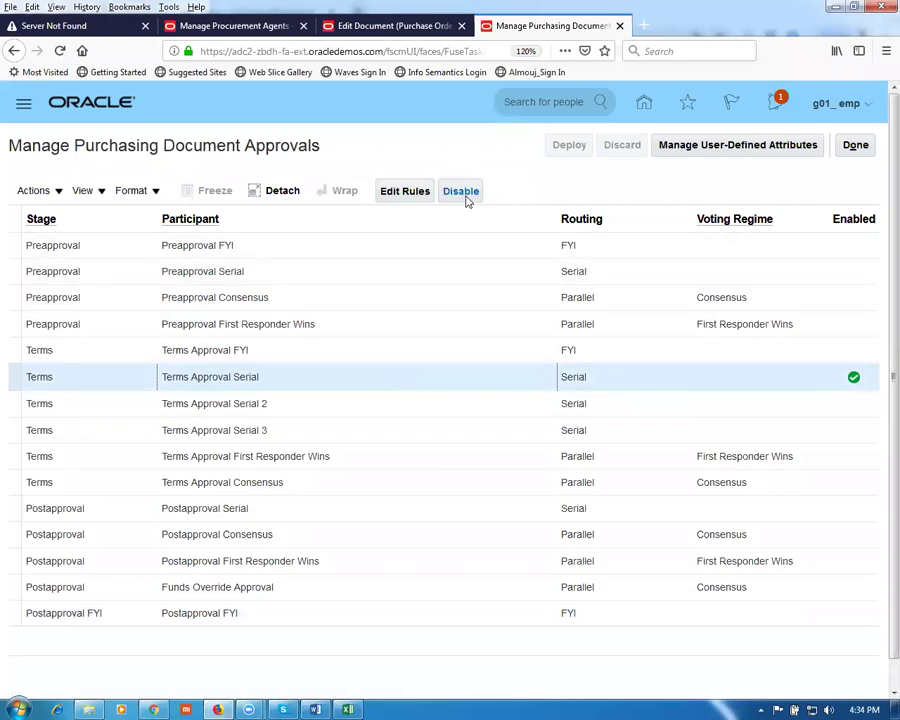
left_click(462, 191)
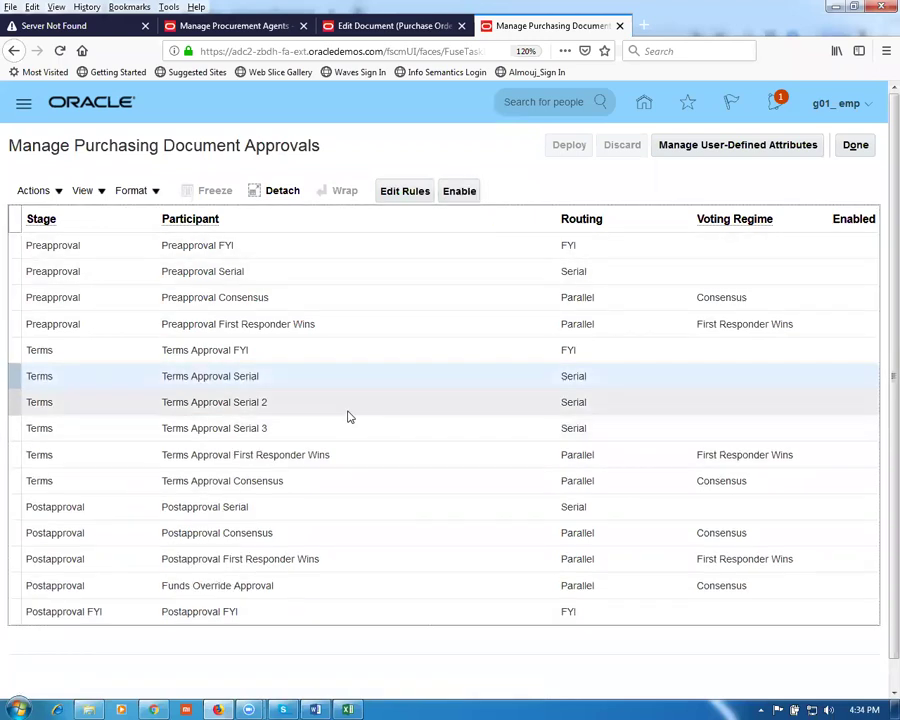
left_click(347, 414)
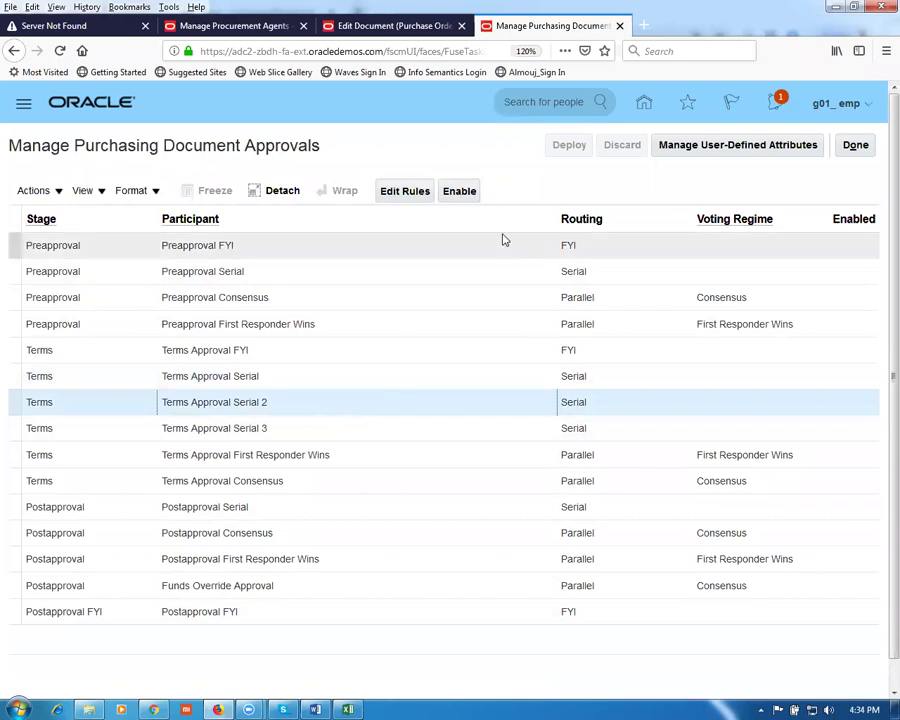
left_click(459, 192)
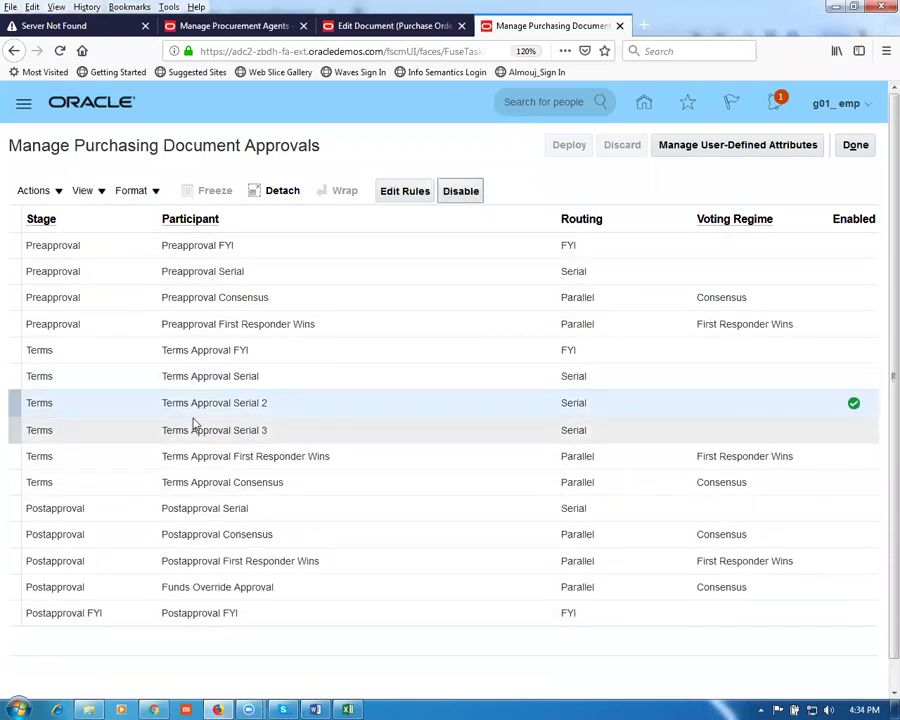
left_click(868, 146)
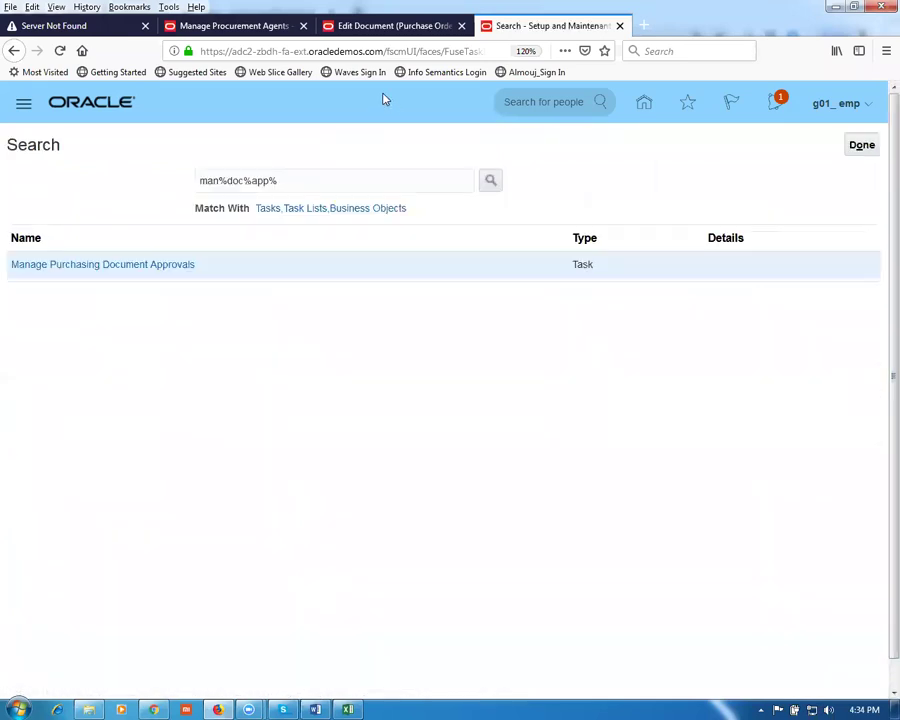
Step: Launch Manage Approvals on purchase order 3000's edit page, then go back to the setup search
left_click(386, 27)
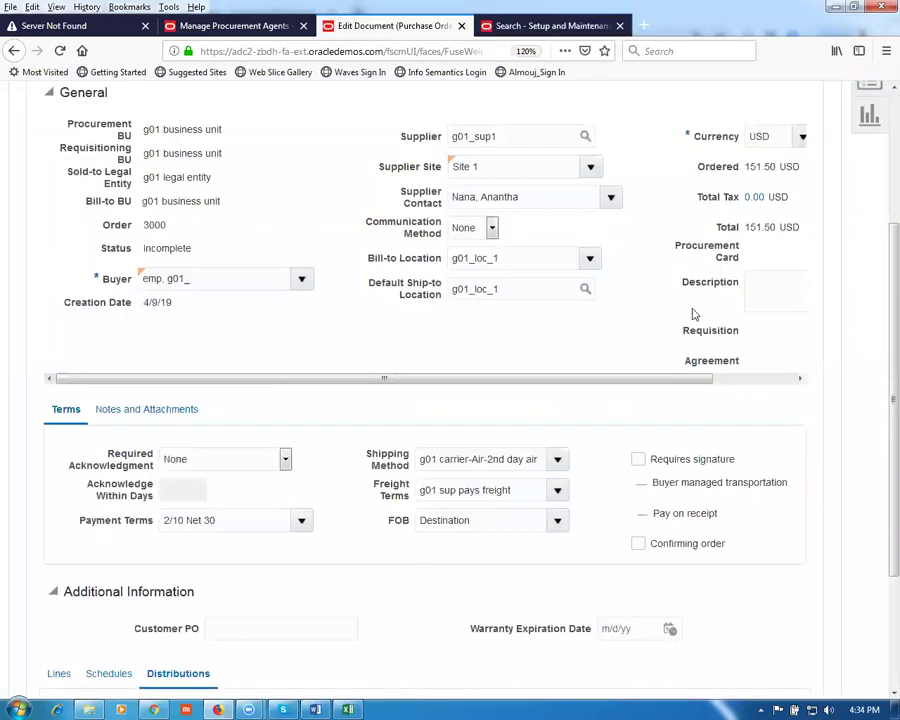
scroll(878, 290, "up", 3)
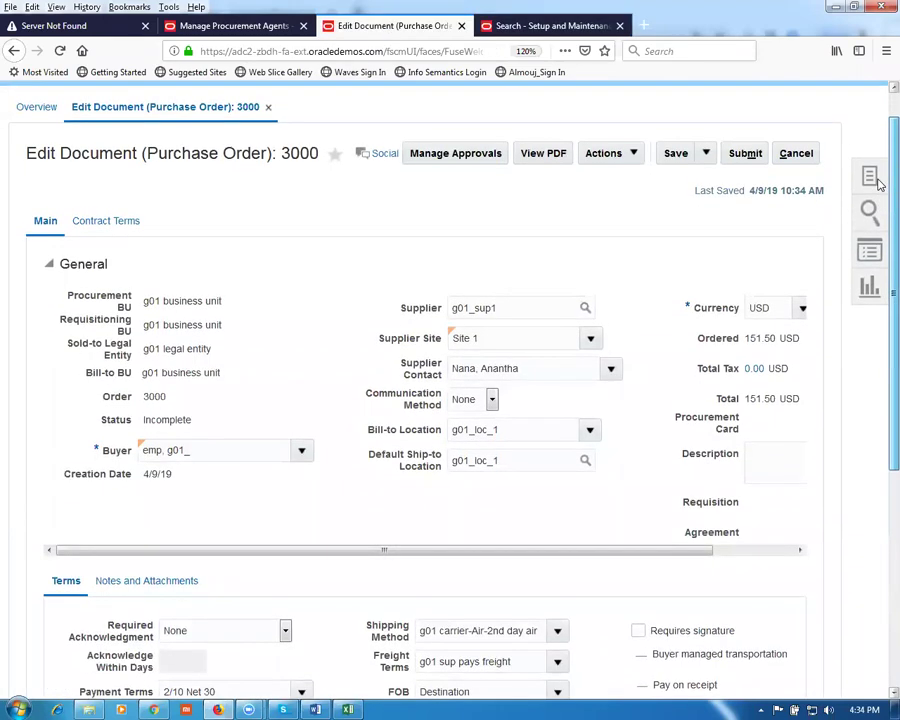
left_click(442, 156)
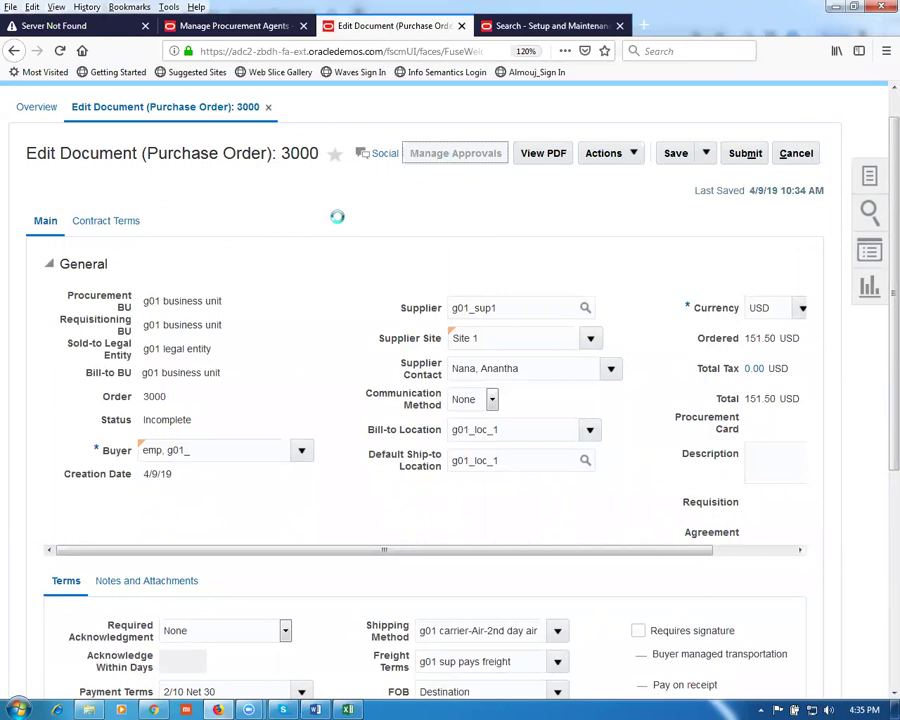
left_click(559, 27)
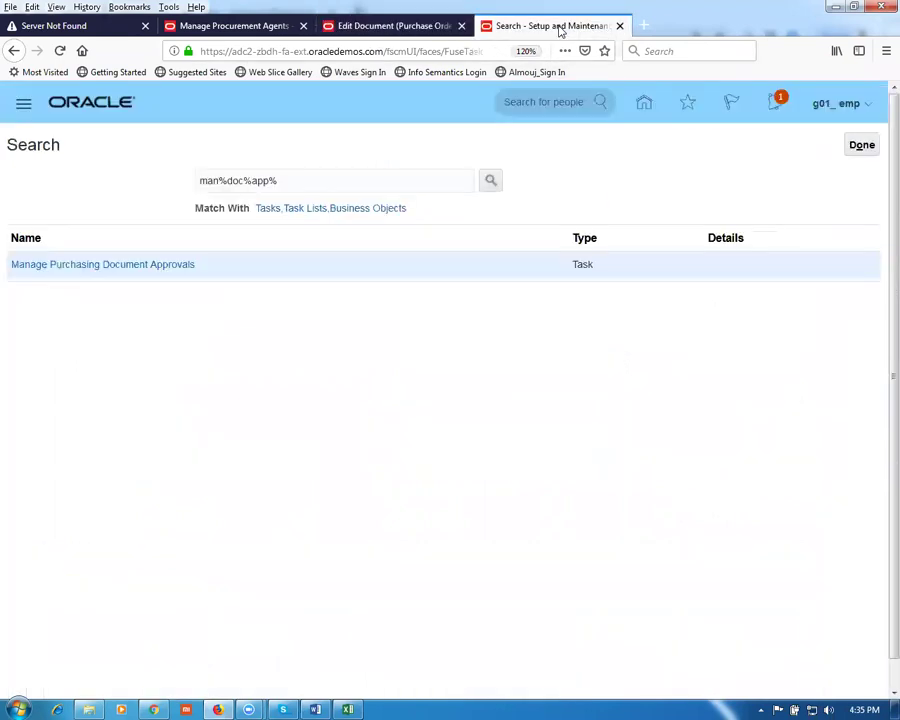
Step: Search setup tasks for 'man%rec%para%' and open Manage Receiving Parameters
right_click(559, 31)
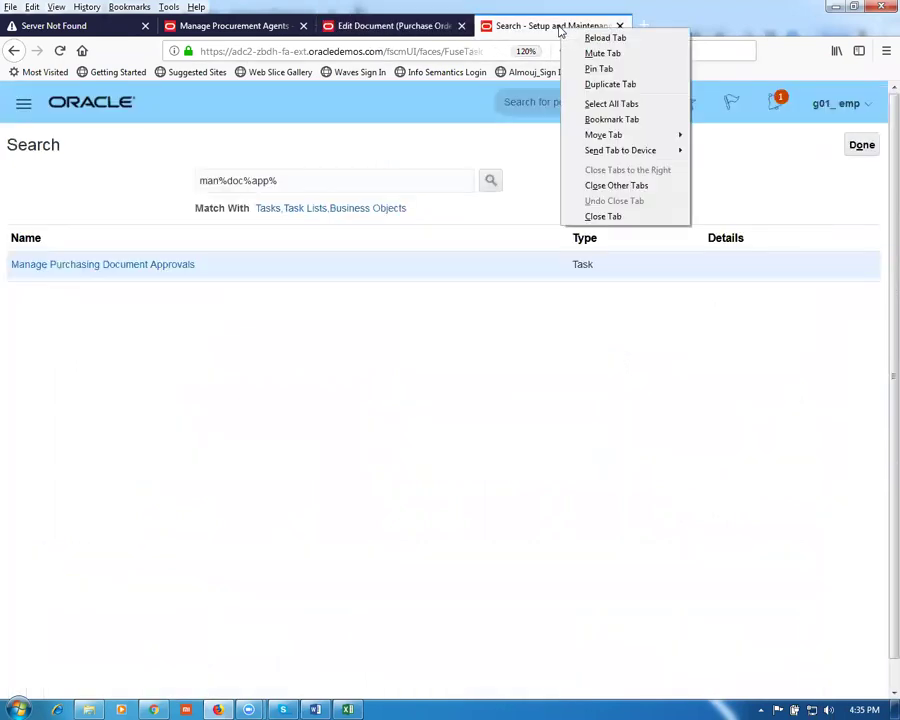
left_click(307, 182)
left_click_drag(322, 182, 138, 185)
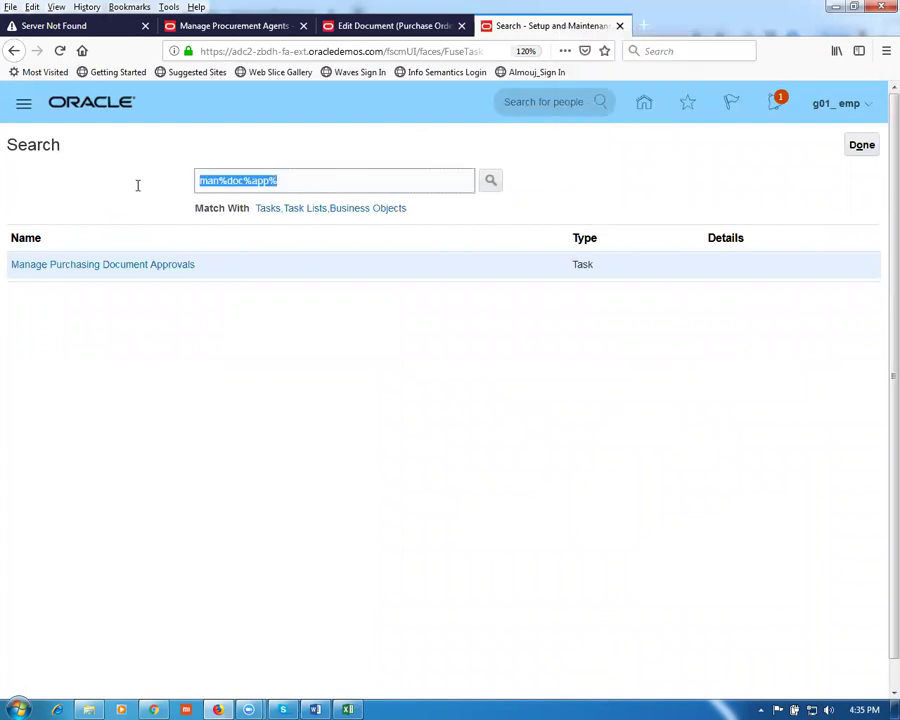
type("man%rec")
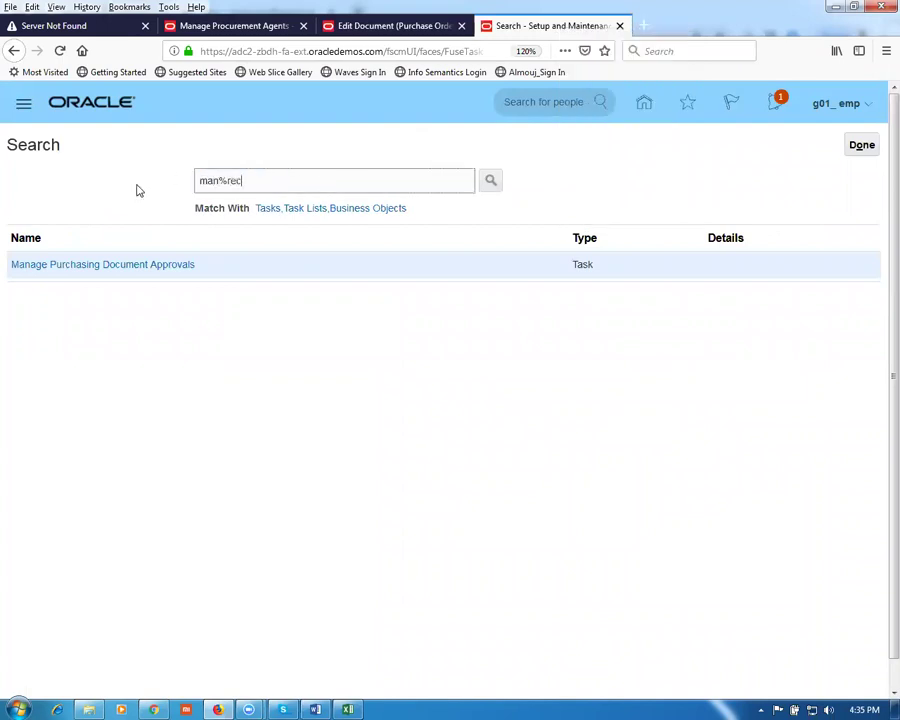
key("Return")
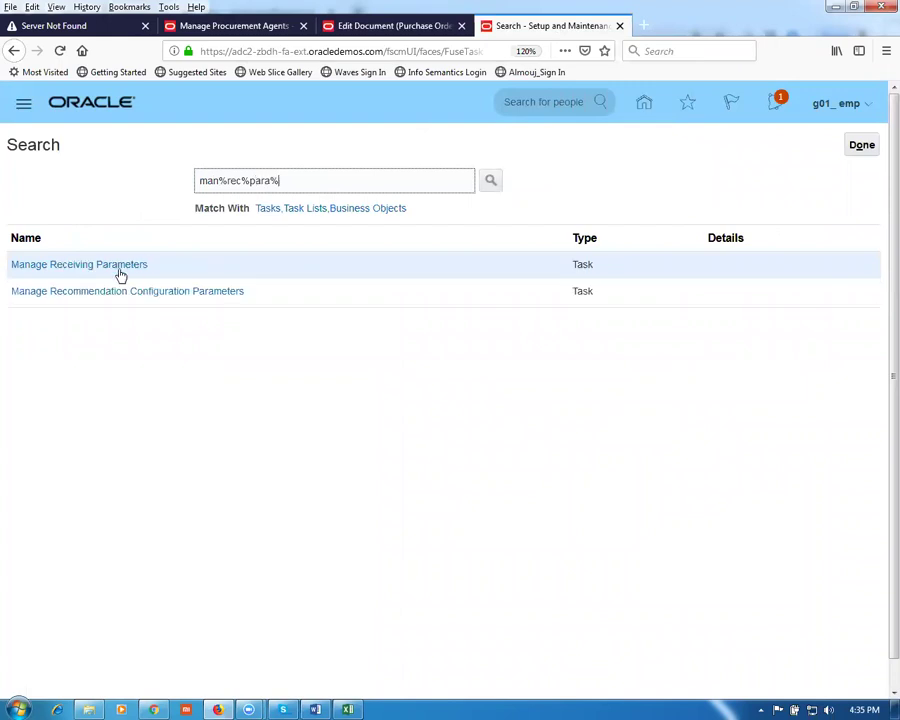
left_click(112, 270)
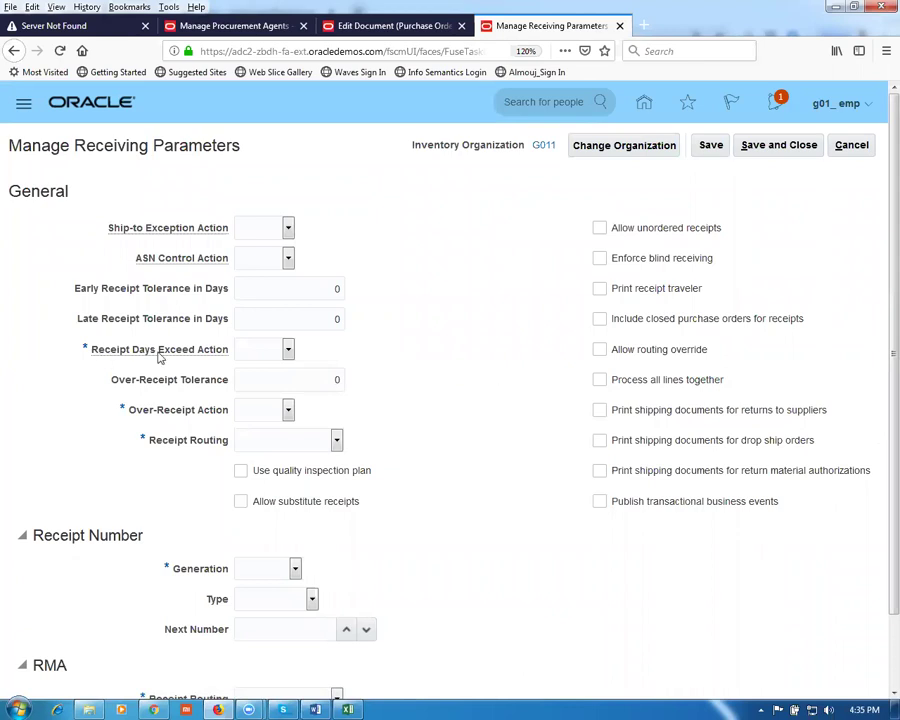
Step: Set Receipt Days Exceed and Over-Receipt actions to None and receipt routing to Standard receipt
left_click(262, 350)
left_click(282, 385)
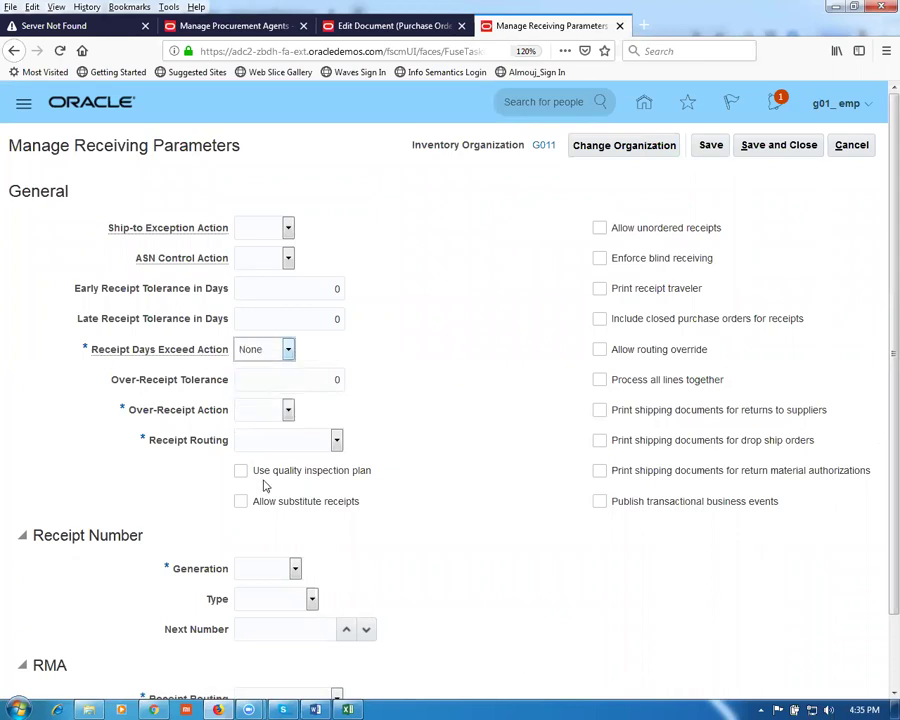
left_click(283, 409)
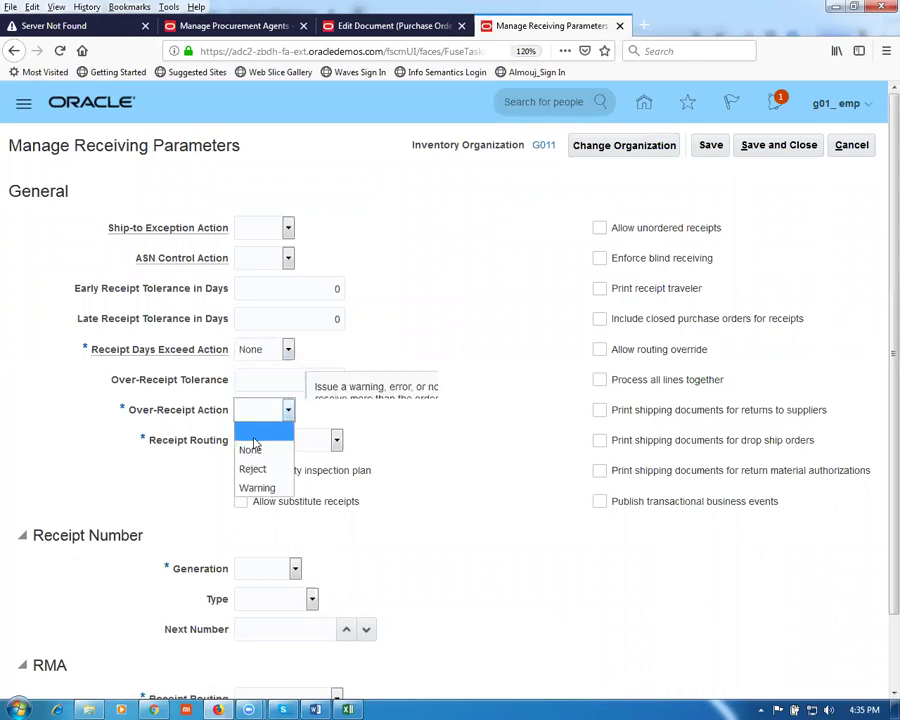
left_click(249, 449)
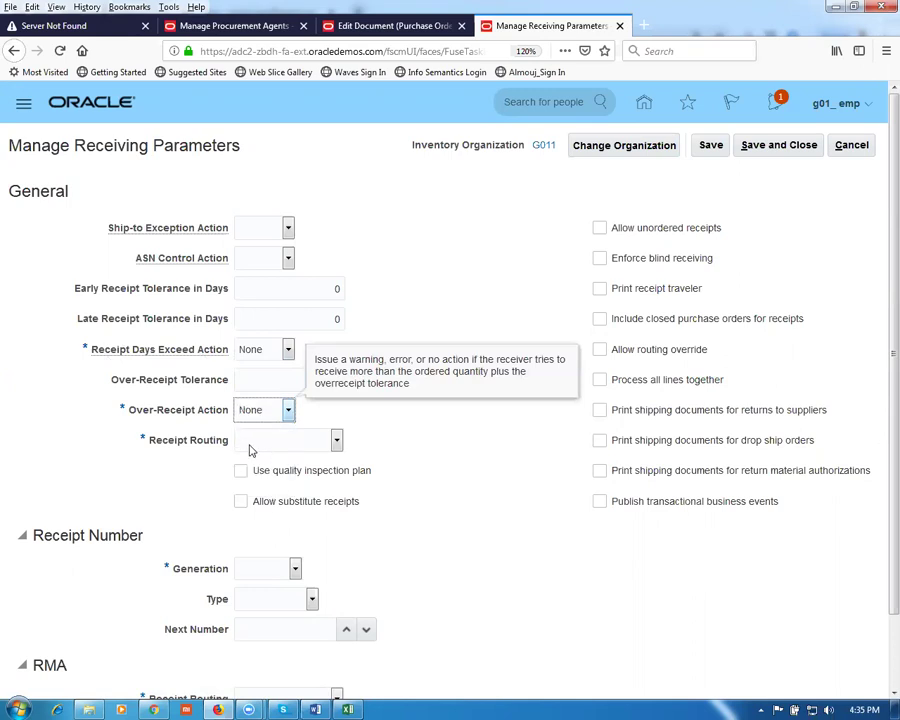
left_click(250, 449)
left_click(292, 518)
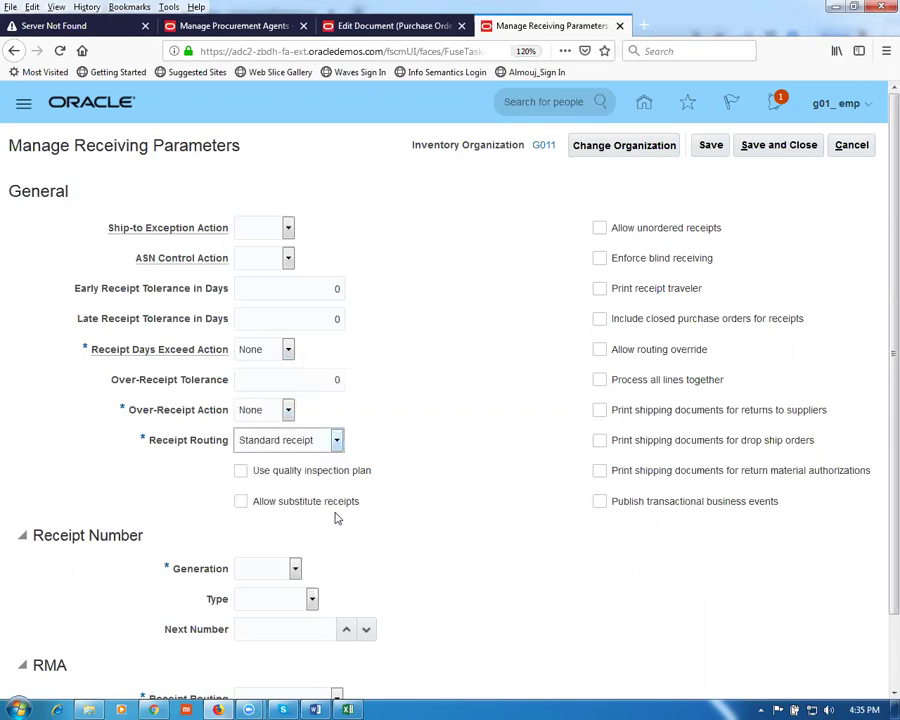
Step: Make receipt numbers Automatic and Numeric, with next number 1000
scroll(197, 497, "down", 2)
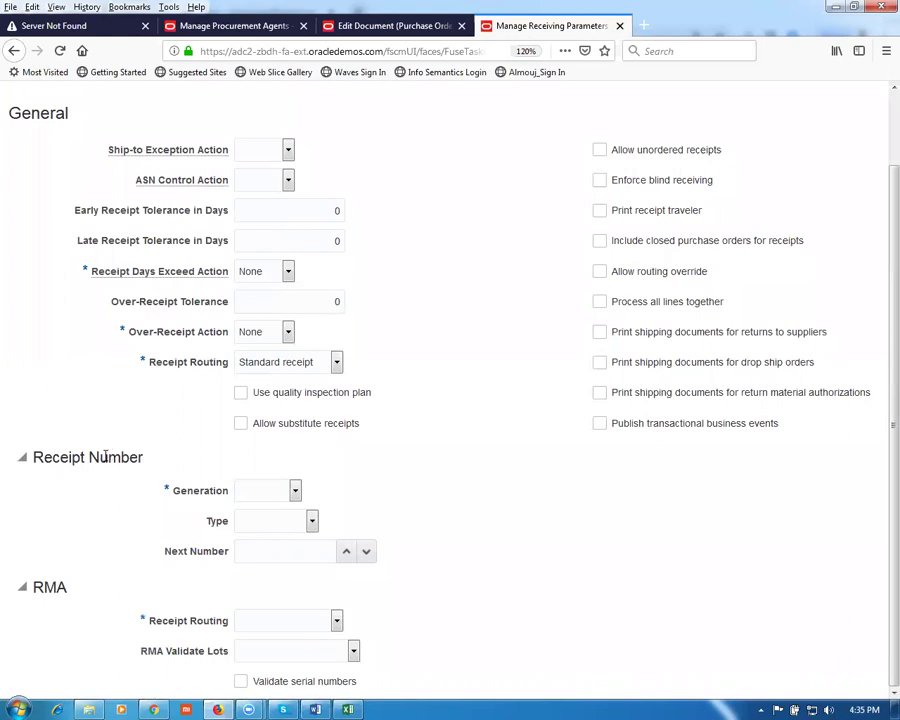
left_click(252, 494)
left_click(270, 531)
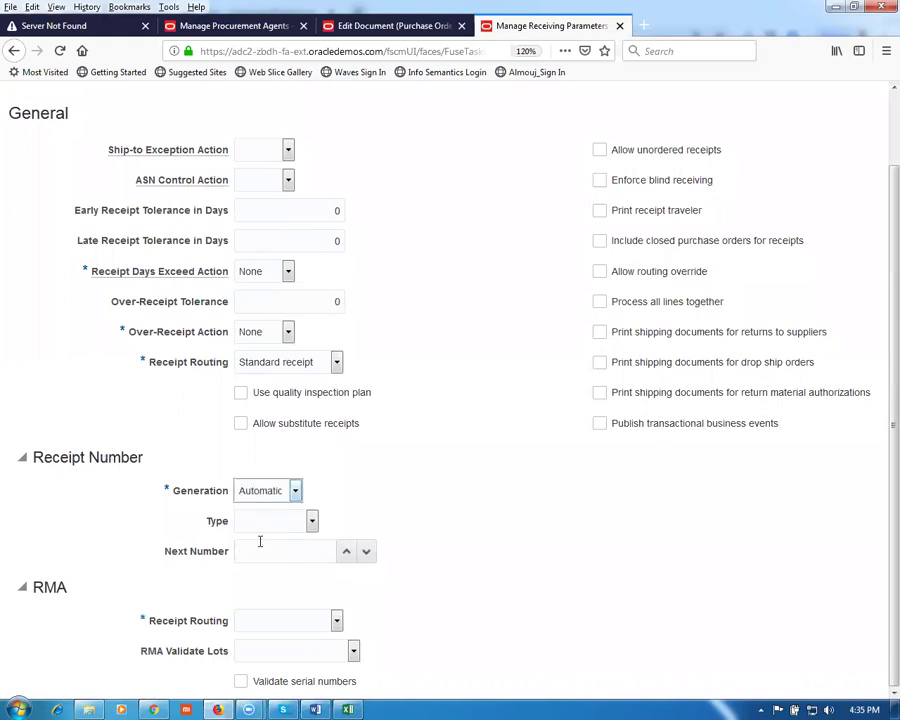
left_click(286, 521)
left_click(262, 561)
left_click(263, 549)
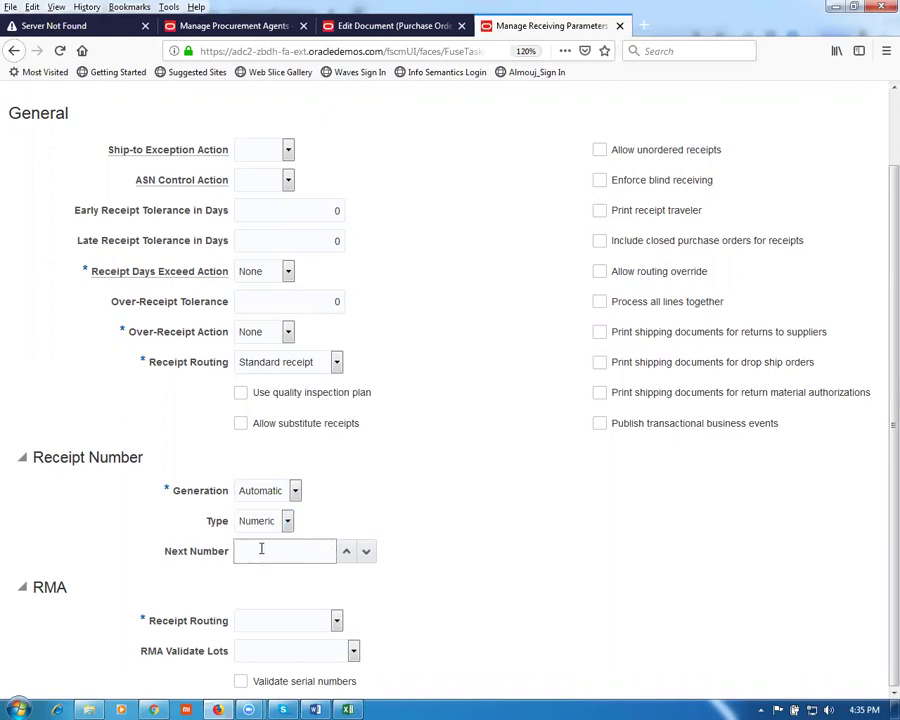
Step: Set RMA receipt routing to Standard receipt and save the G011 receiving parameters
left_click(262, 627)
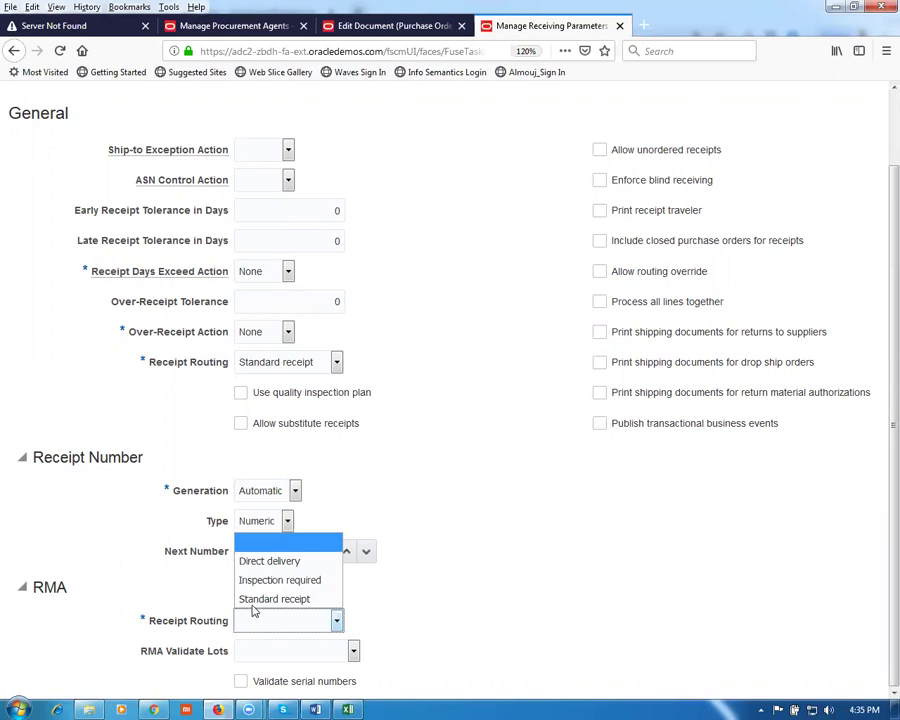
left_click(245, 597)
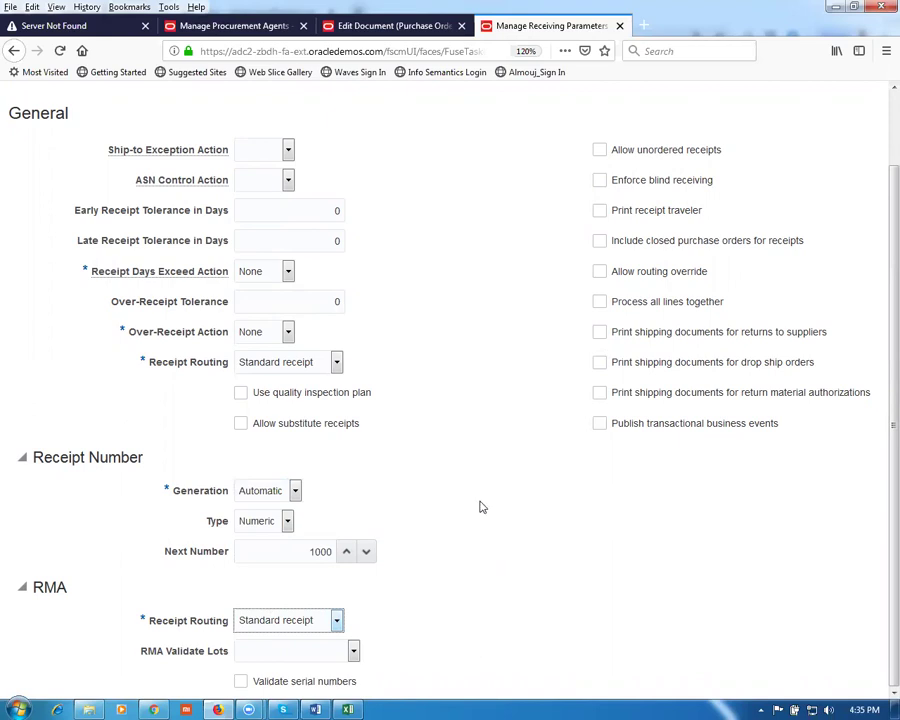
scroll(480, 509, "up", 1)
scroll(480, 509, "up", 2)
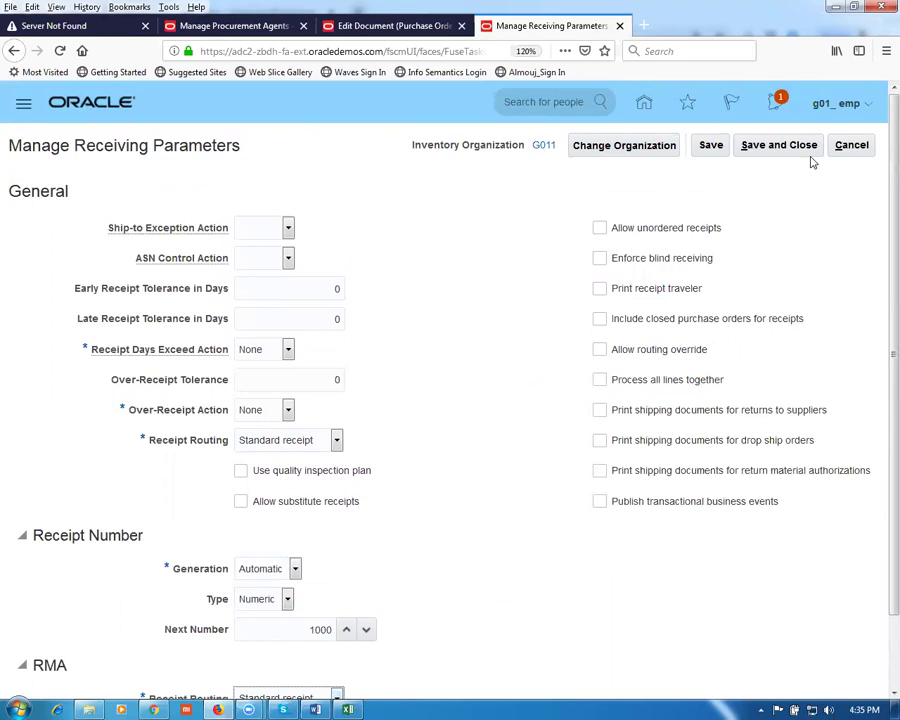
left_click(750, 150)
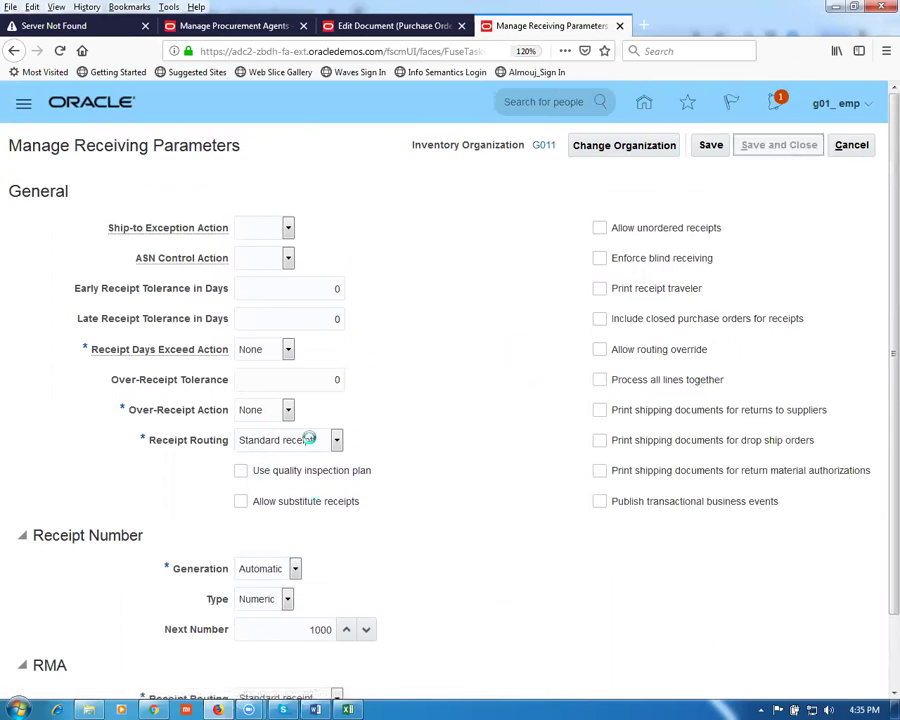
Step: Submit purchase order 3000 for approval from its approval list
left_click(393, 27)
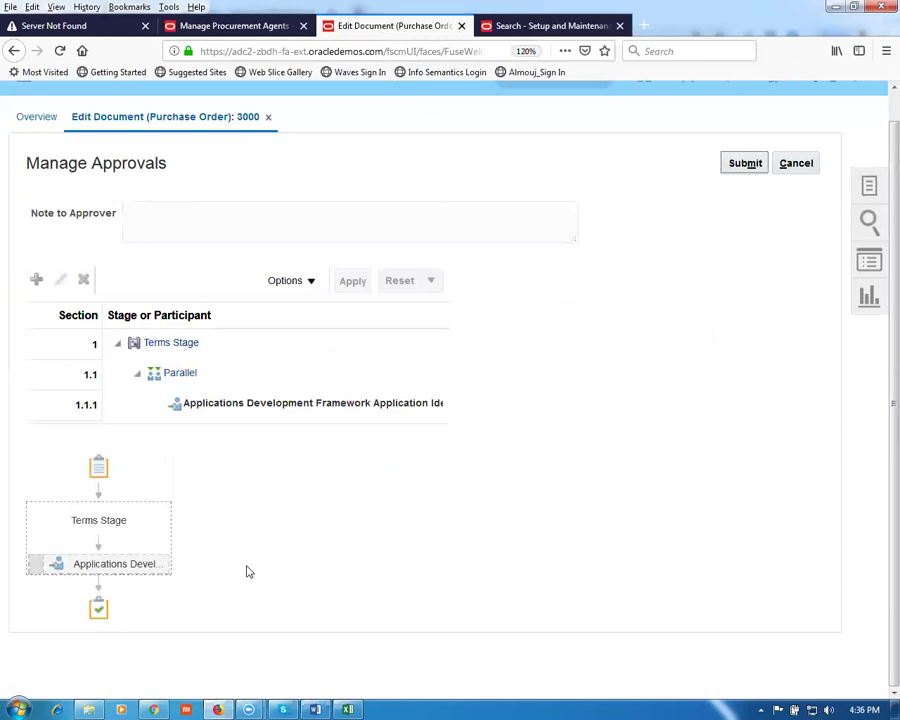
mouse_move(127, 563)
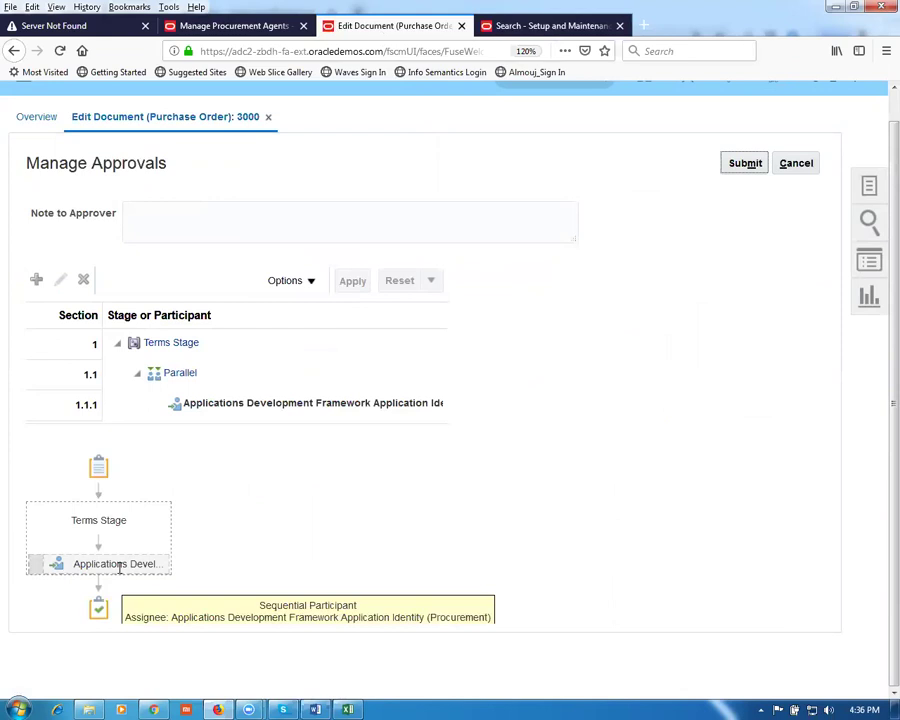
left_click(748, 165)
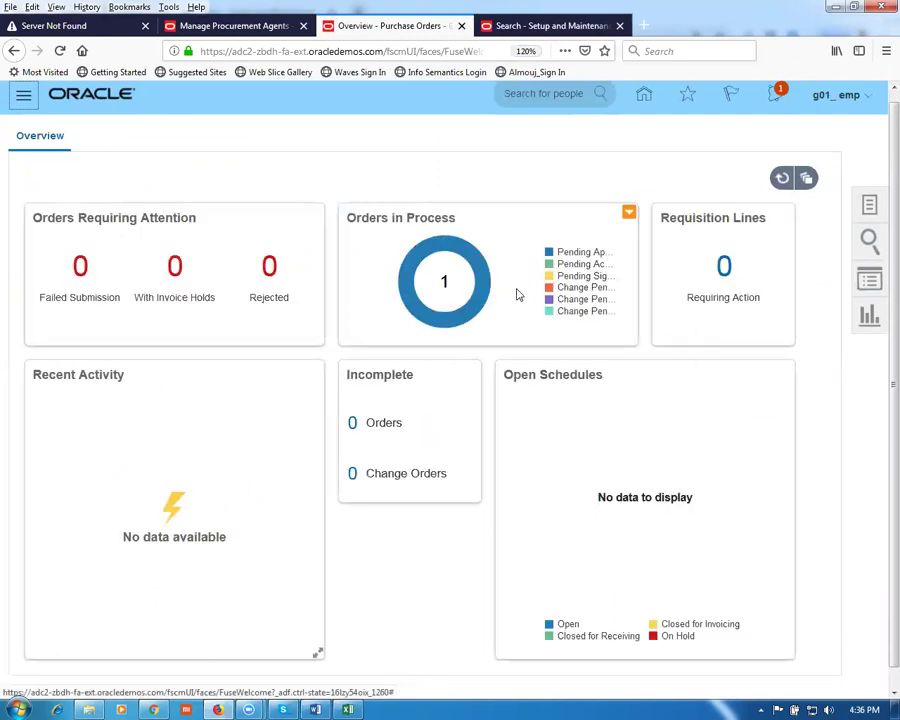
Step: Find order 3000 in Manage Orders and check its Pending Approval status
left_click(868, 206)
left_click(826, 232)
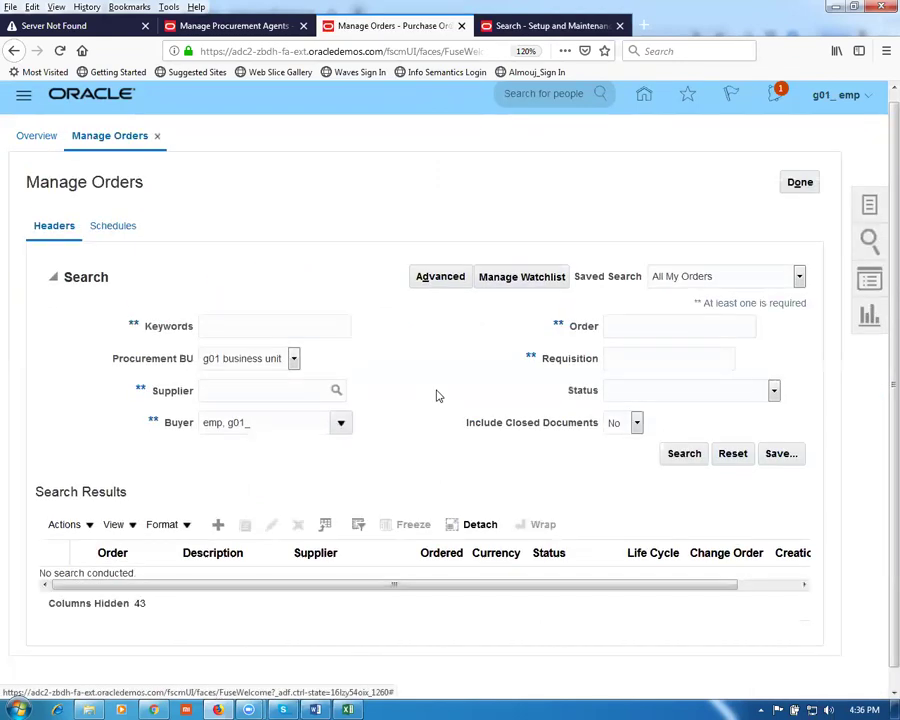
left_click(617, 325)
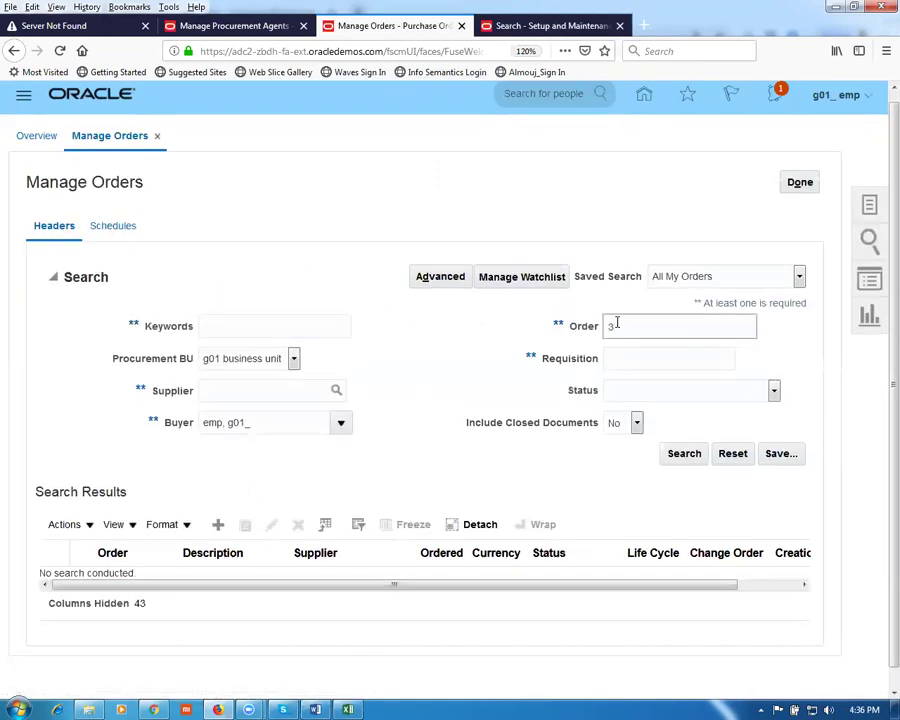
left_click(698, 456)
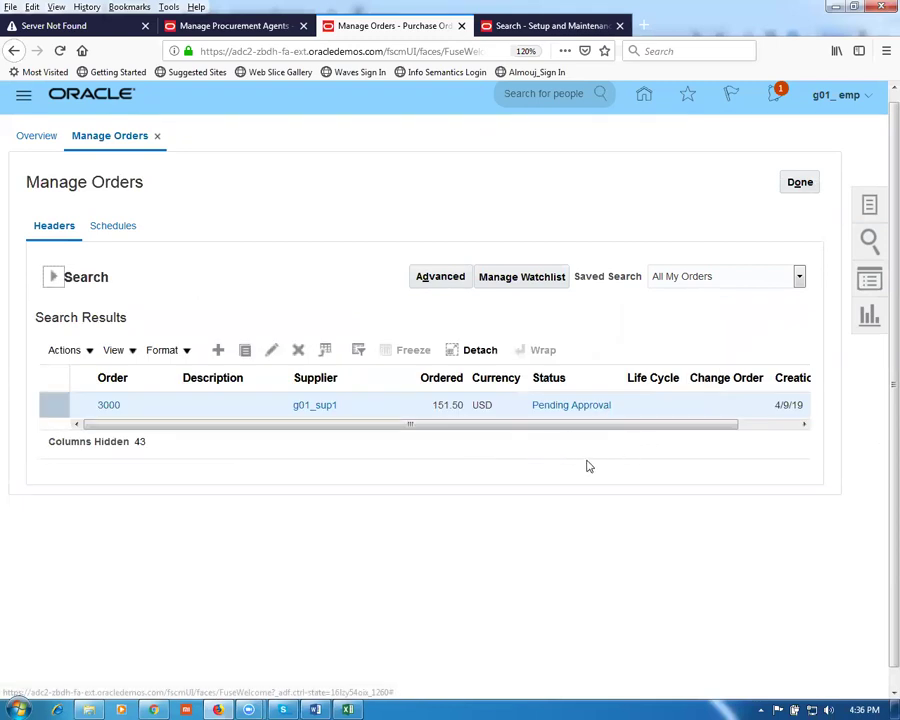
left_click(580, 406)
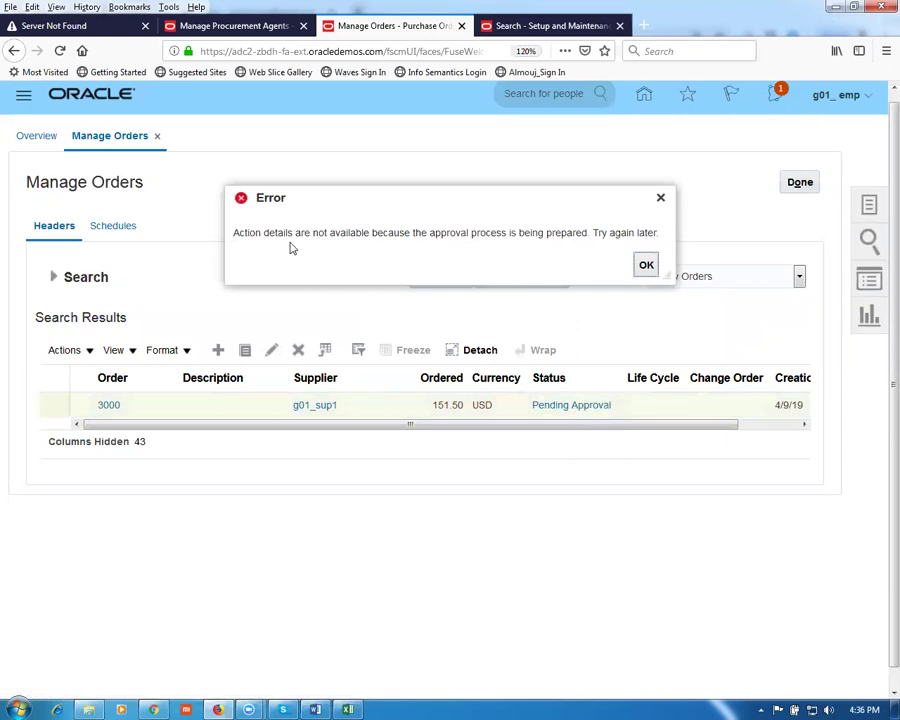
left_click(644, 266)
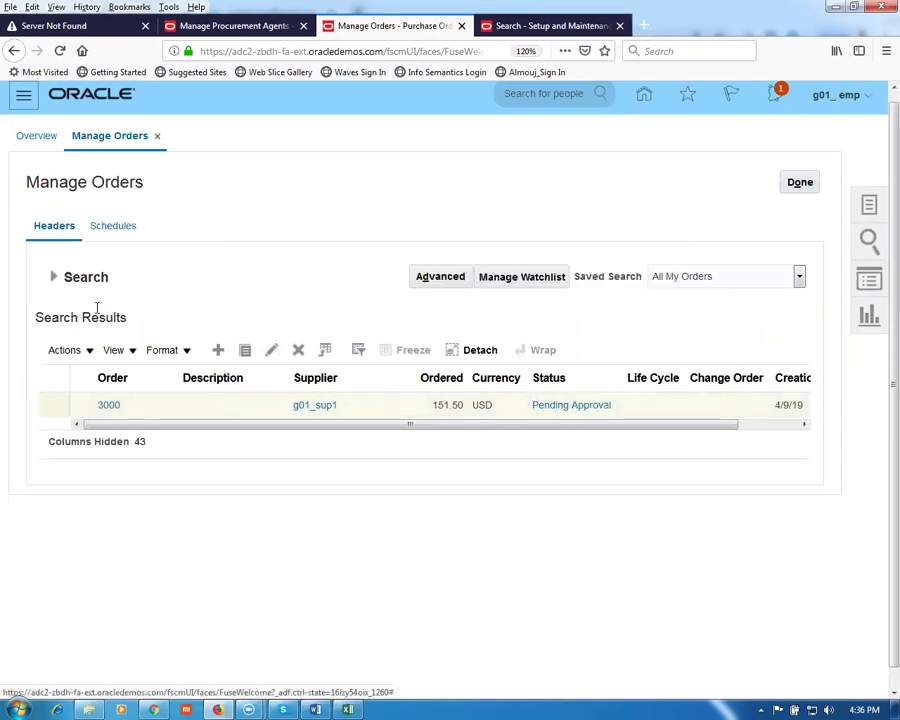
Step: Rerun the order 3000 search and review the Open order's document history
left_click(55, 277)
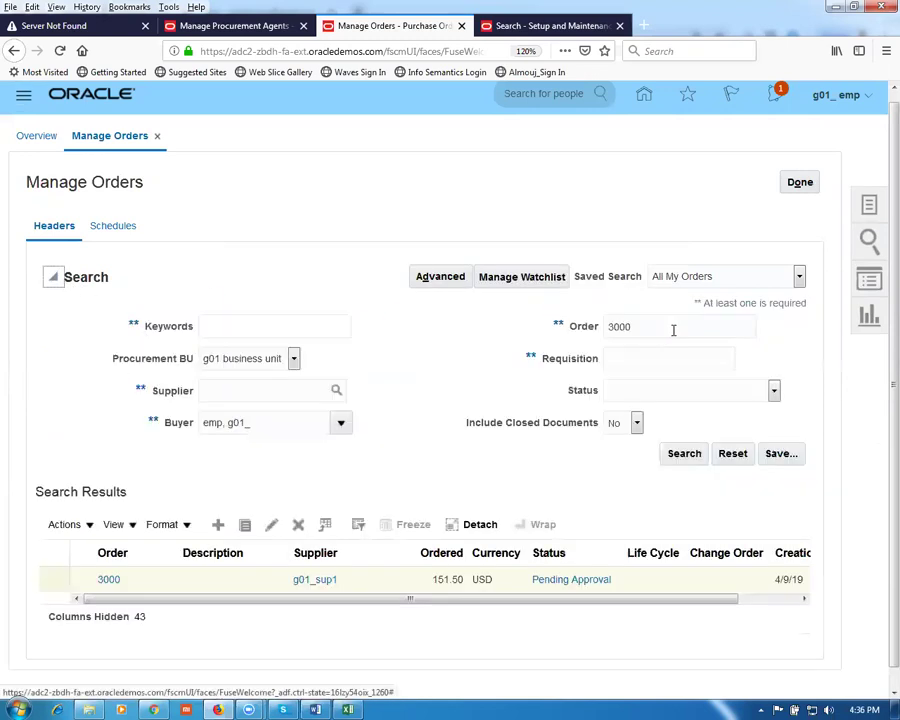
left_click(685, 453)
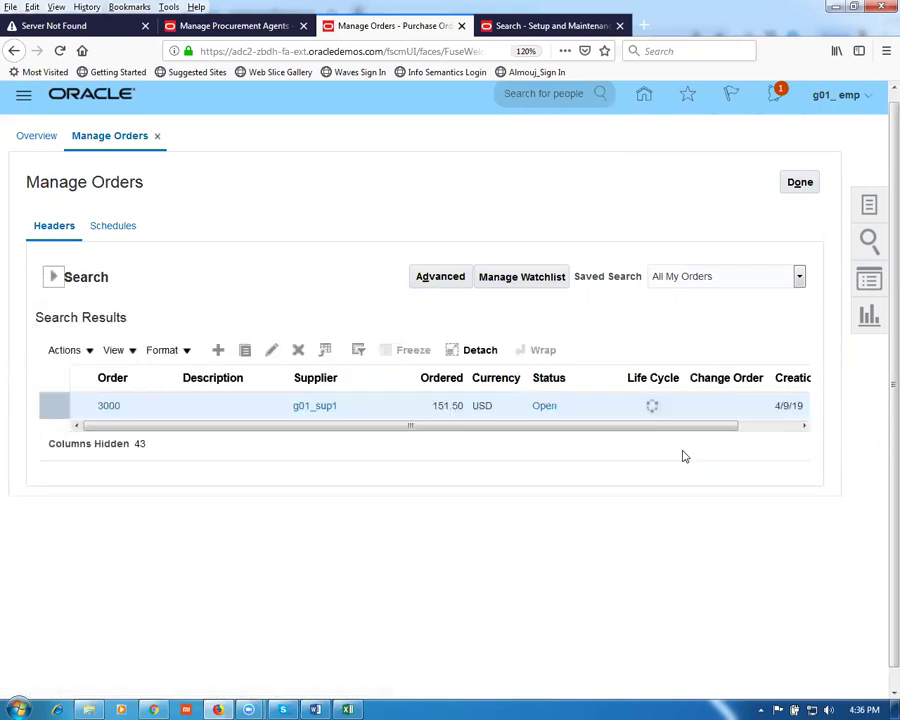
left_click(536, 412)
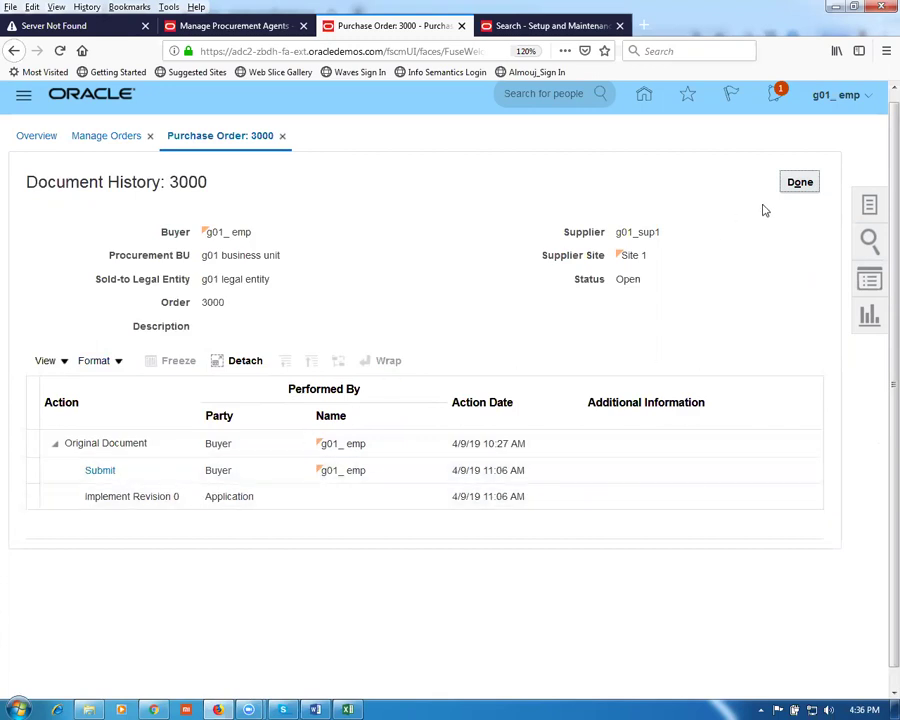
left_click(797, 184)
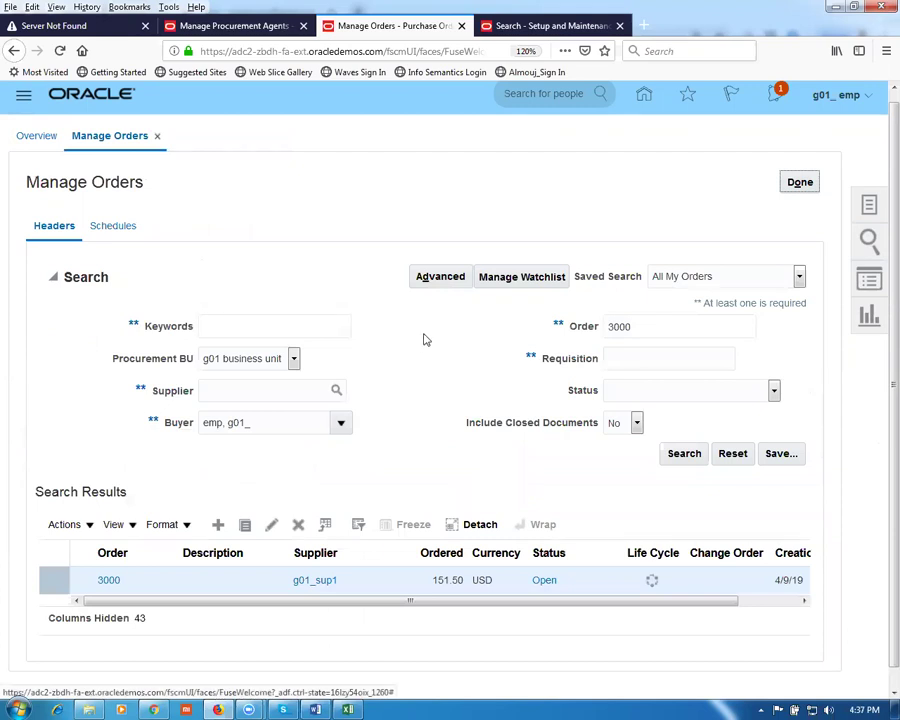
Step: Open purchase order 3000 from the Manage Orders results
left_click(108, 582)
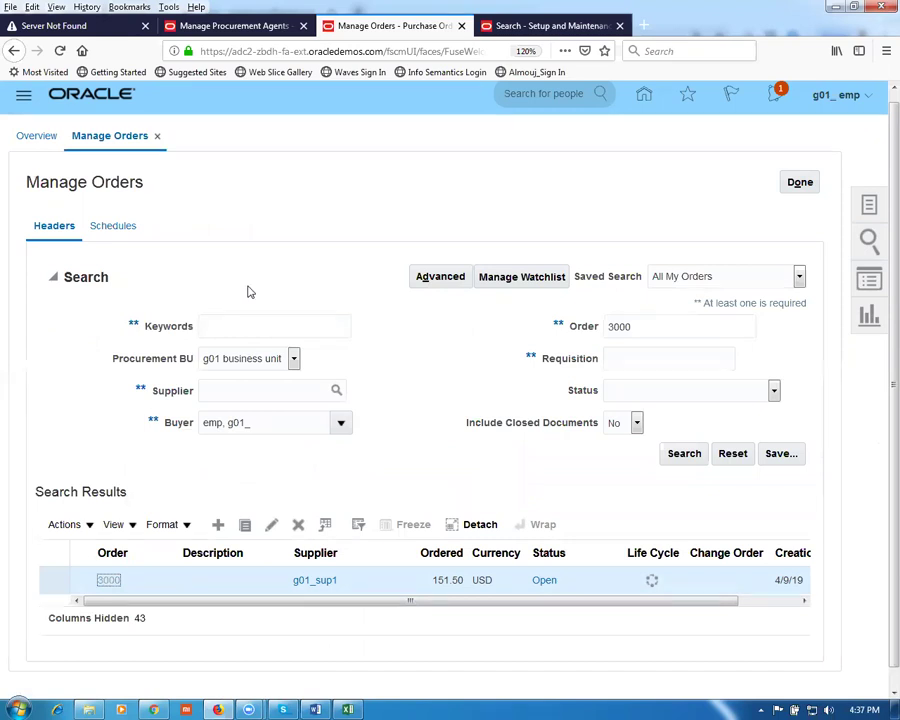
left_click(540, 25)
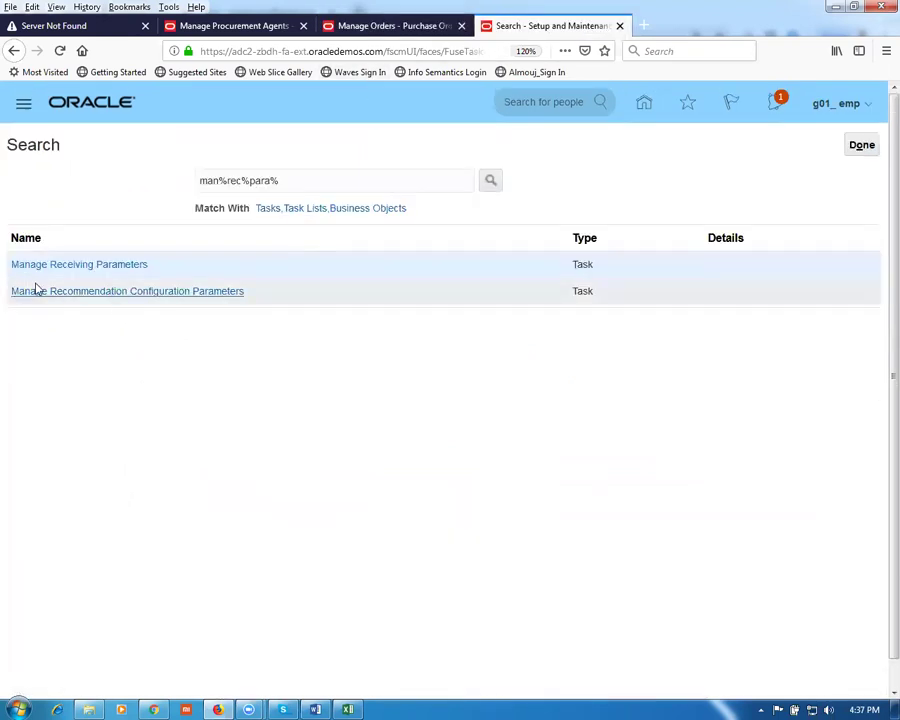
left_click(353, 27)
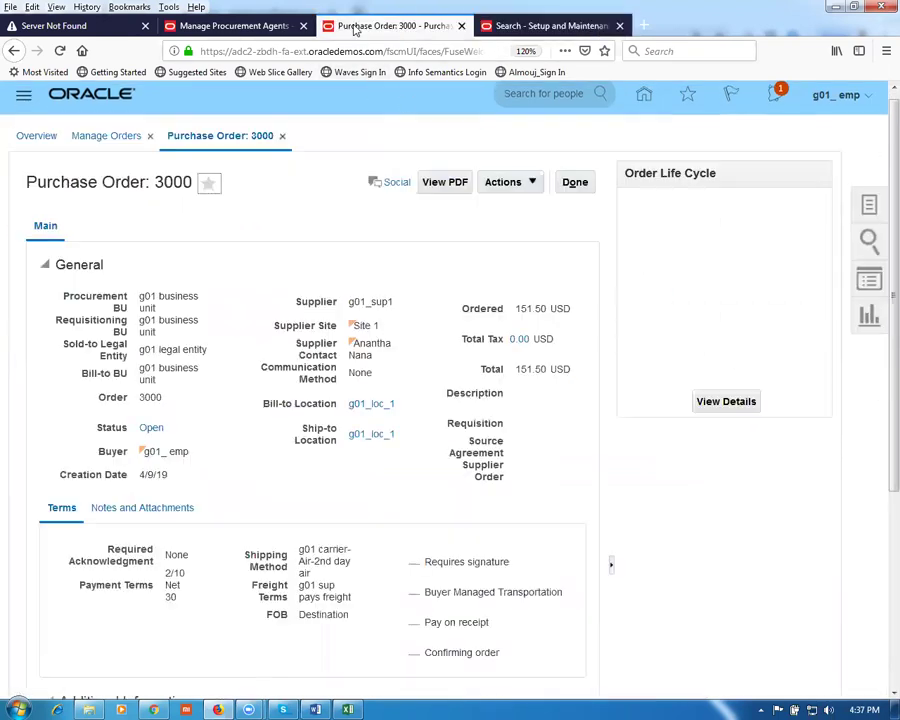
scroll(265, 474, "down", 3)
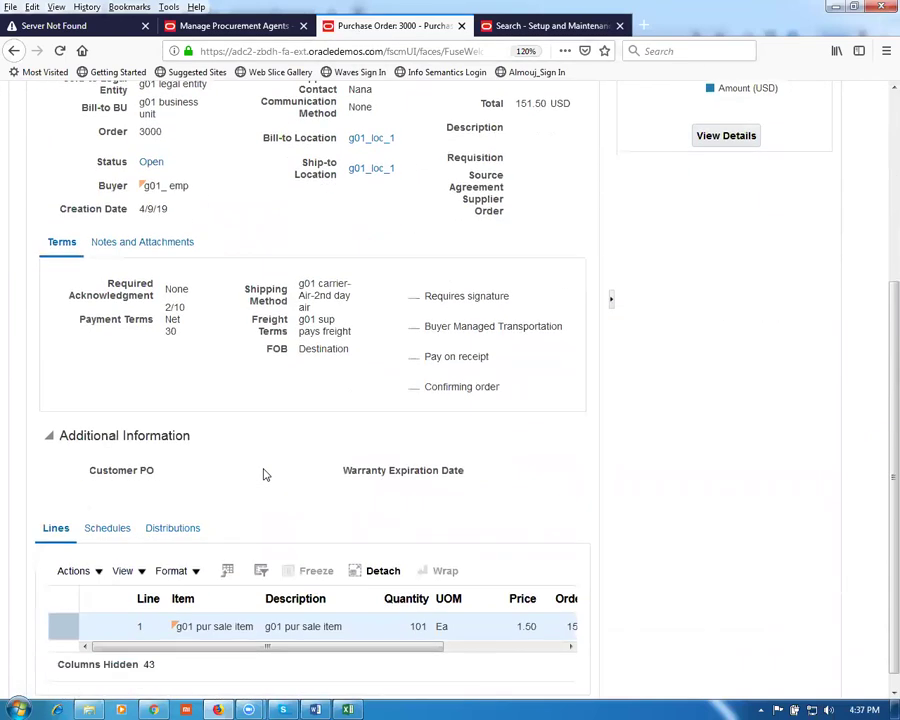
scroll(264, 473, "down", 1)
Step: Open schedule 1 details and check its Standard receipt routing under Receiving Controls
left_click(101, 511)
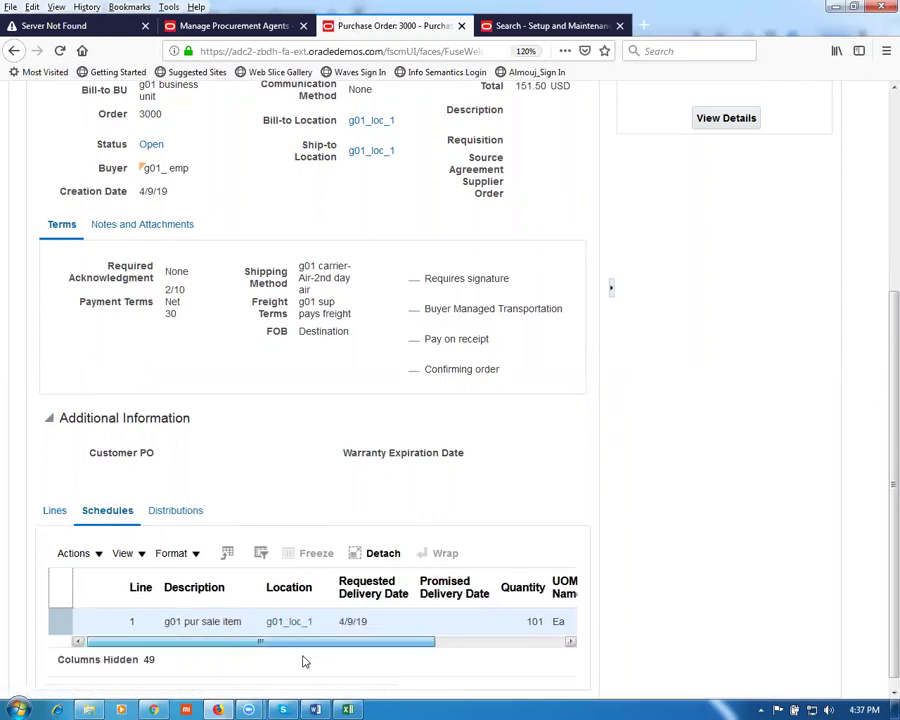
left_click(490, 641)
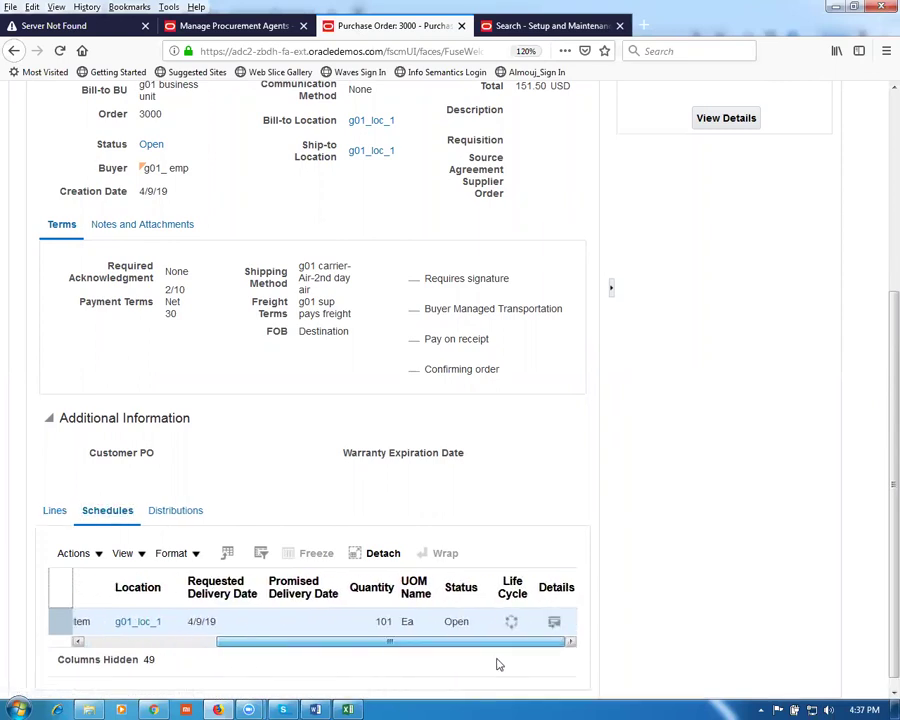
left_click(556, 627)
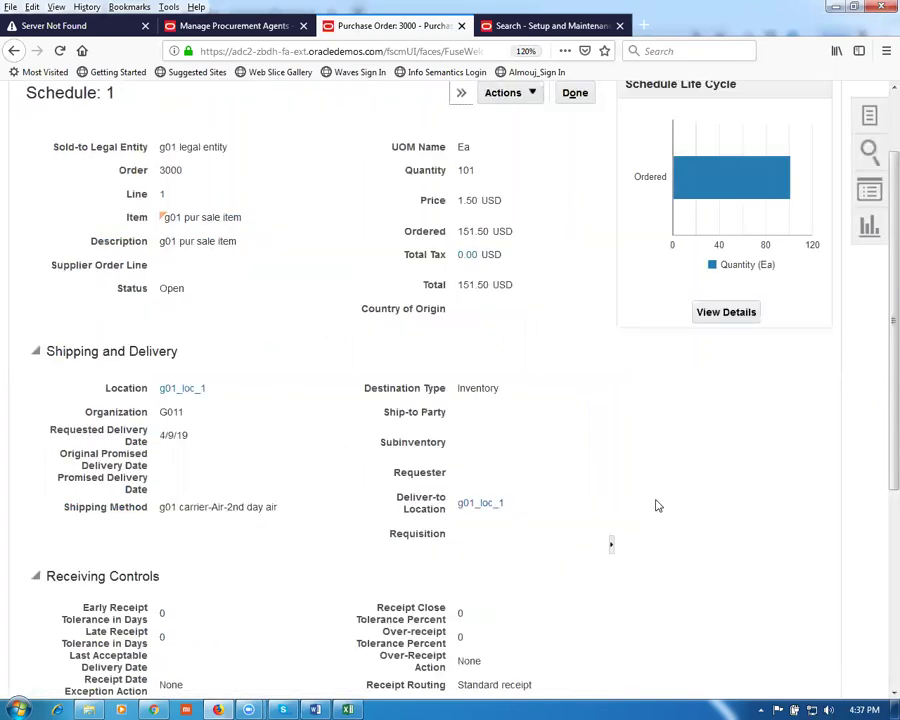
scroll(207, 417, "down", 3)
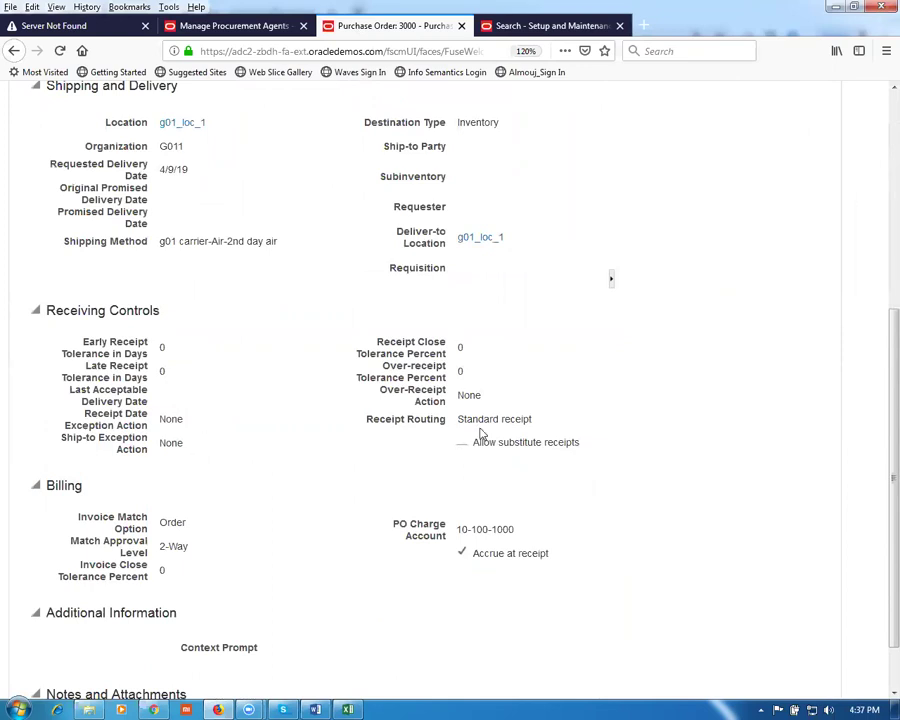
left_click_drag(473, 421, 516, 420)
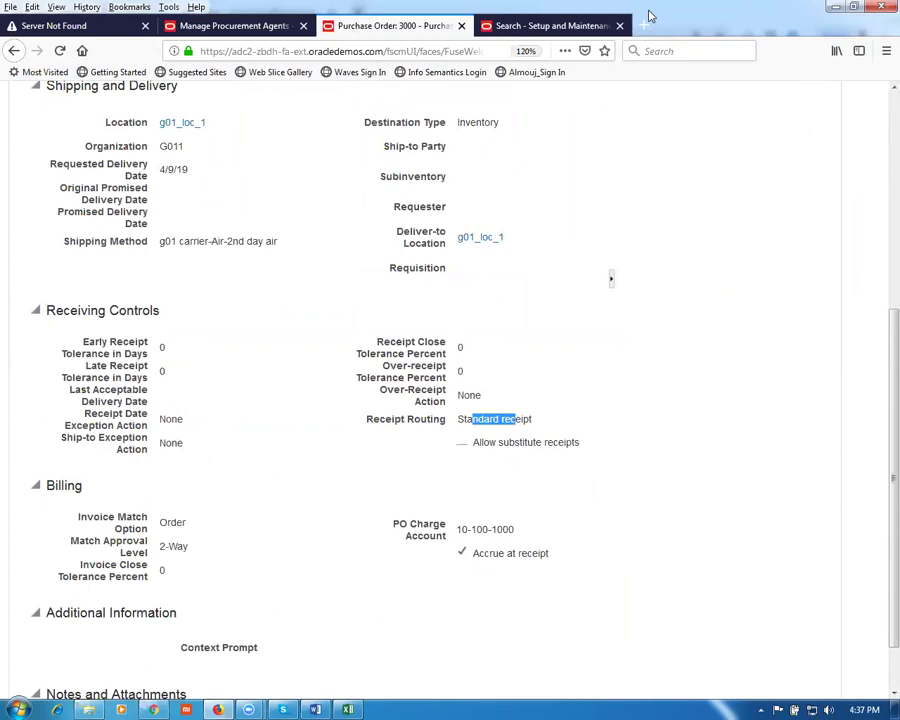
Step: Close the setup search and go Home to the Inventory Management work area
left_click(585, 28)
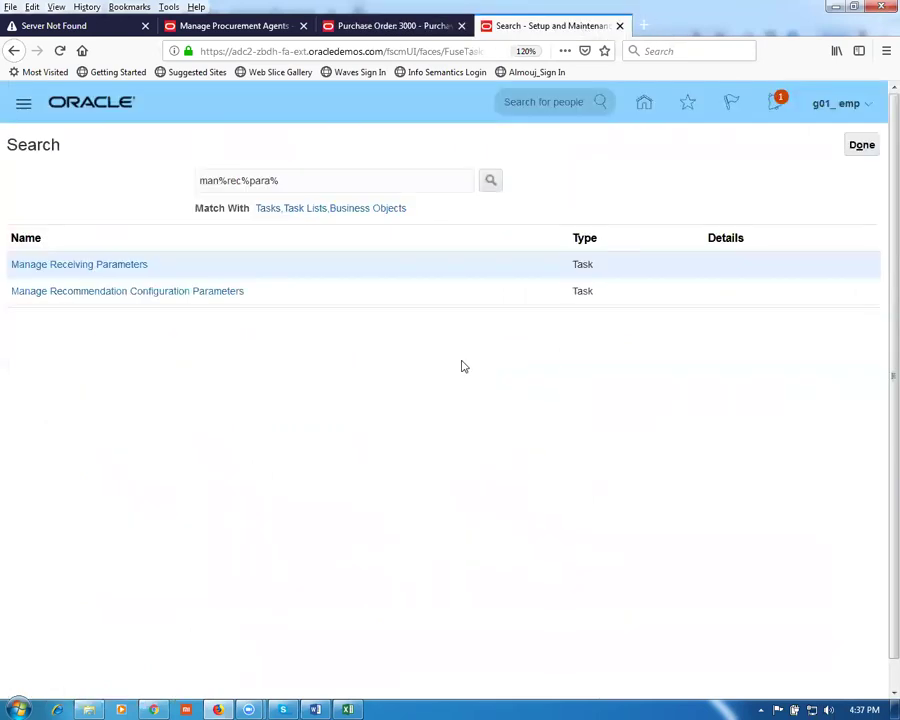
left_click(861, 145)
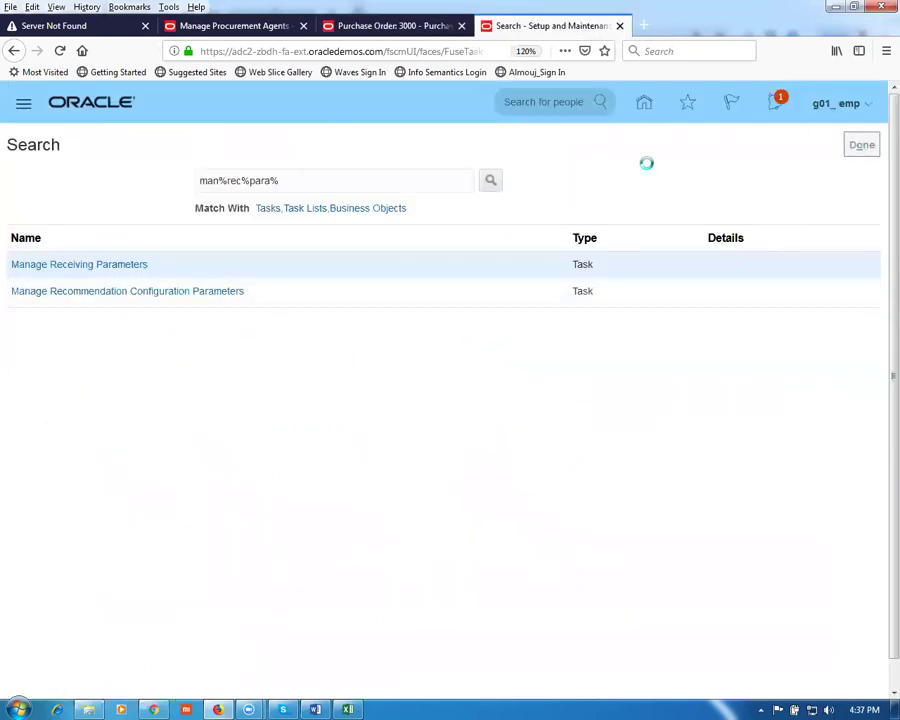
left_click(645, 104)
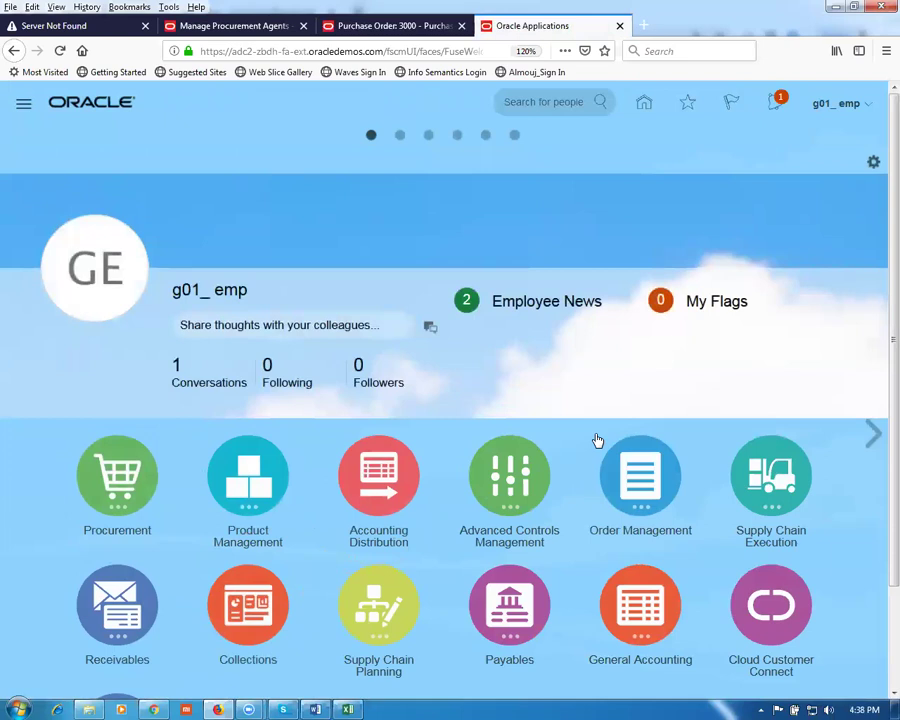
left_click(775, 483)
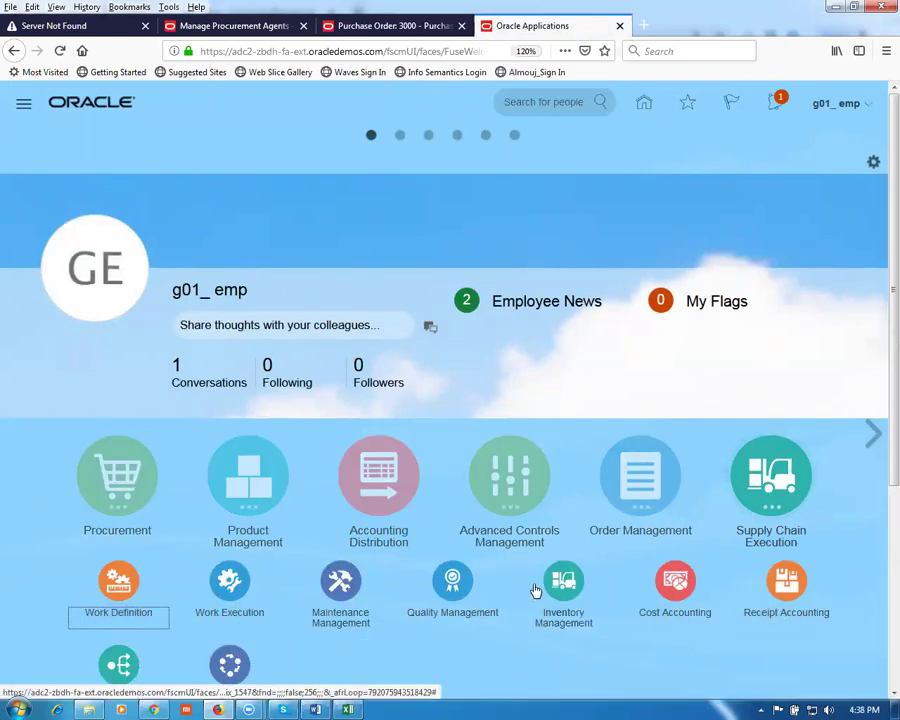
left_click(566, 591)
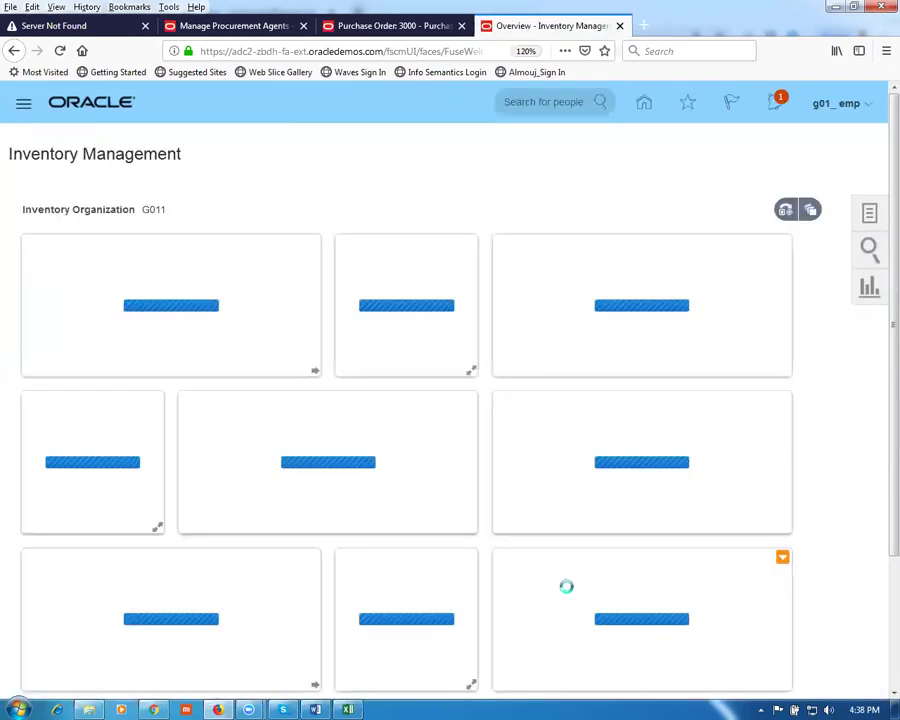
Step: Choose Receive Expected Shipments from the Receipts tasks
left_click(870, 218)
left_click(838, 148)
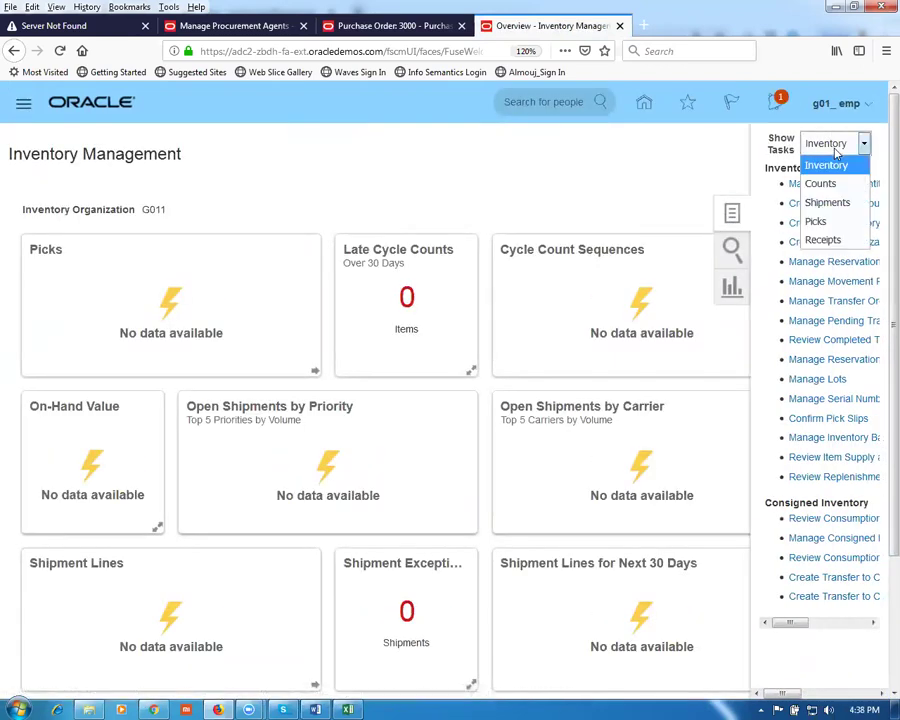
left_click(823, 241)
left_click(812, 185)
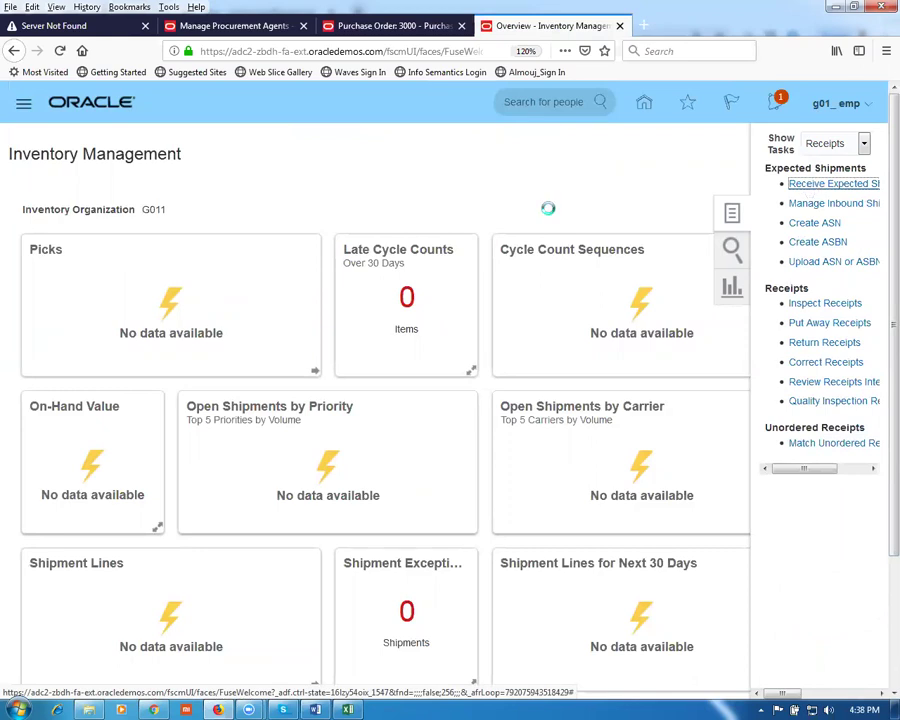
Step: Search expected shipments for PO 3000, receive its line, and start entering the quantity
left_click(256, 275)
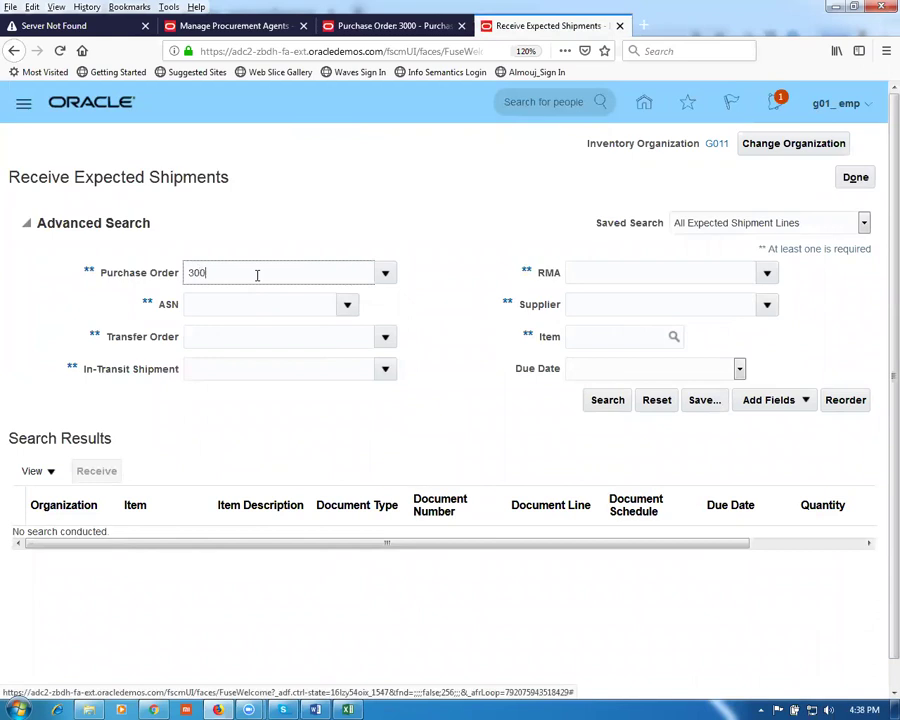
key("Tab")
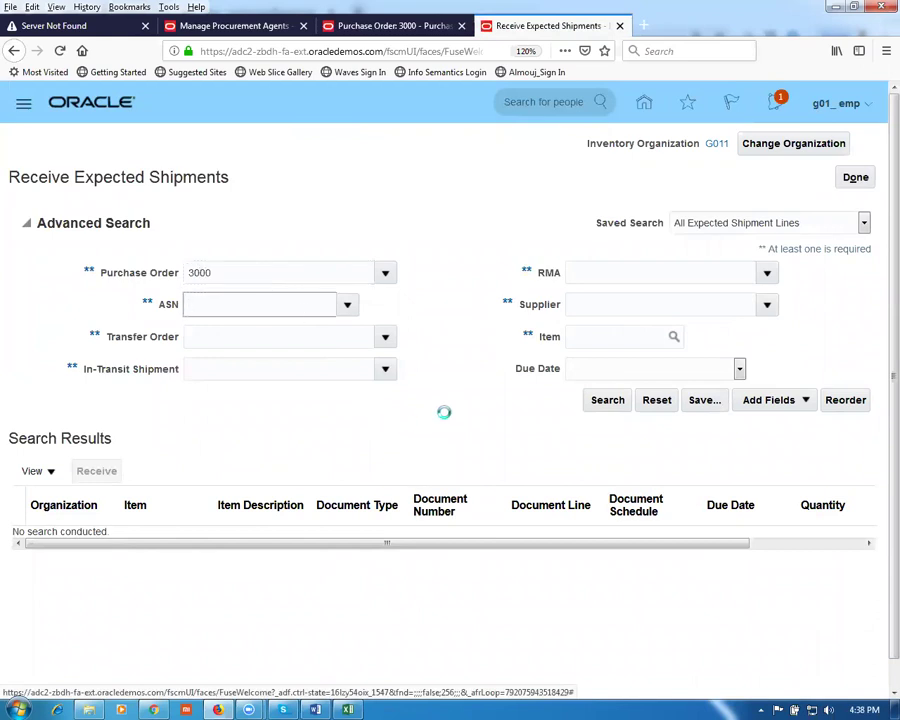
left_click(608, 401)
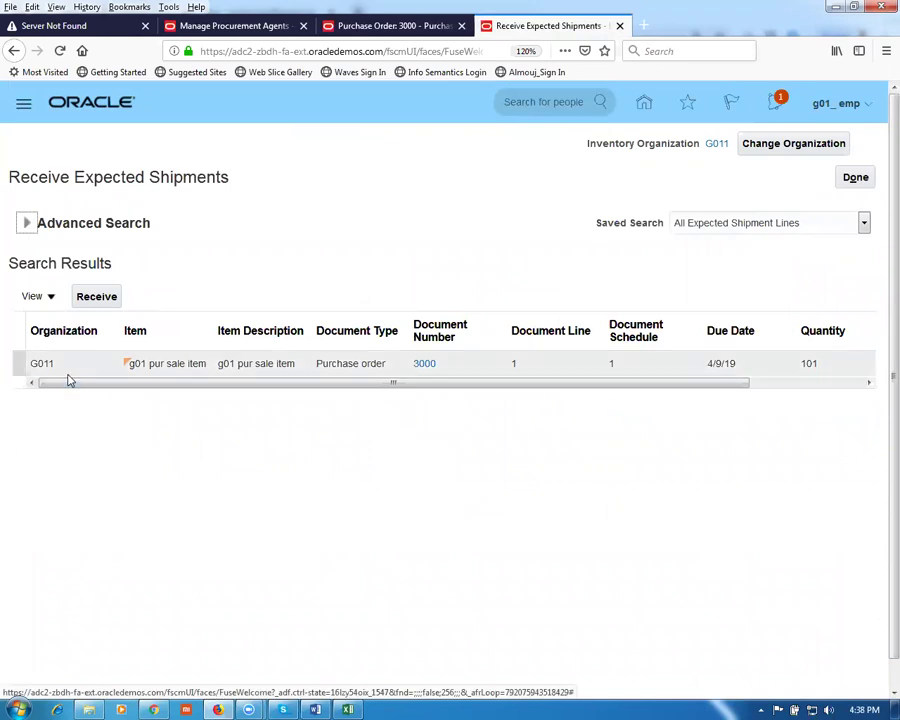
left_click(22, 367)
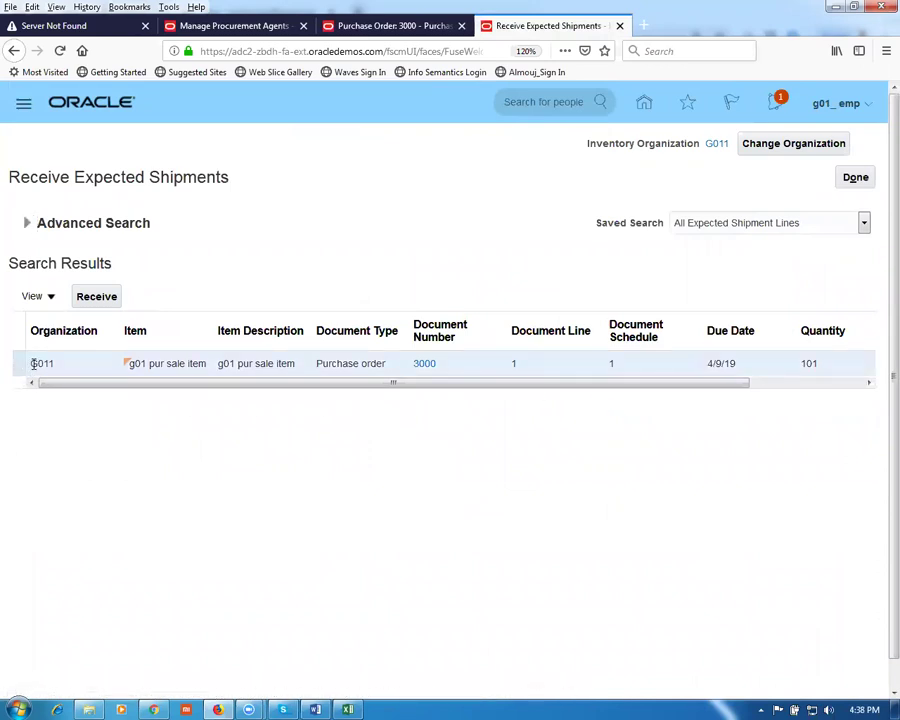
left_click(104, 296)
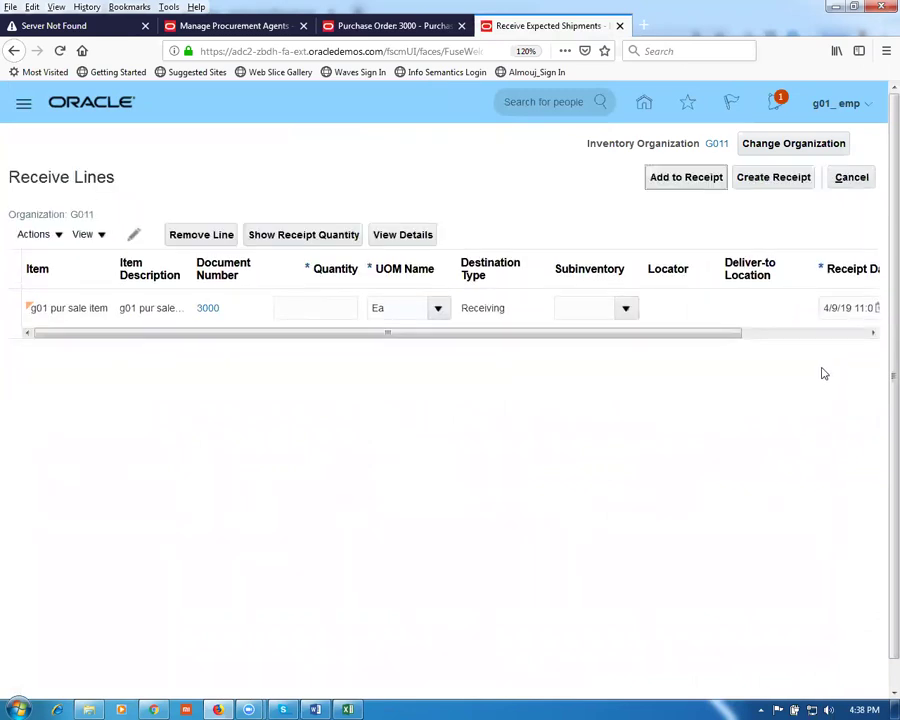
left_click(320, 243)
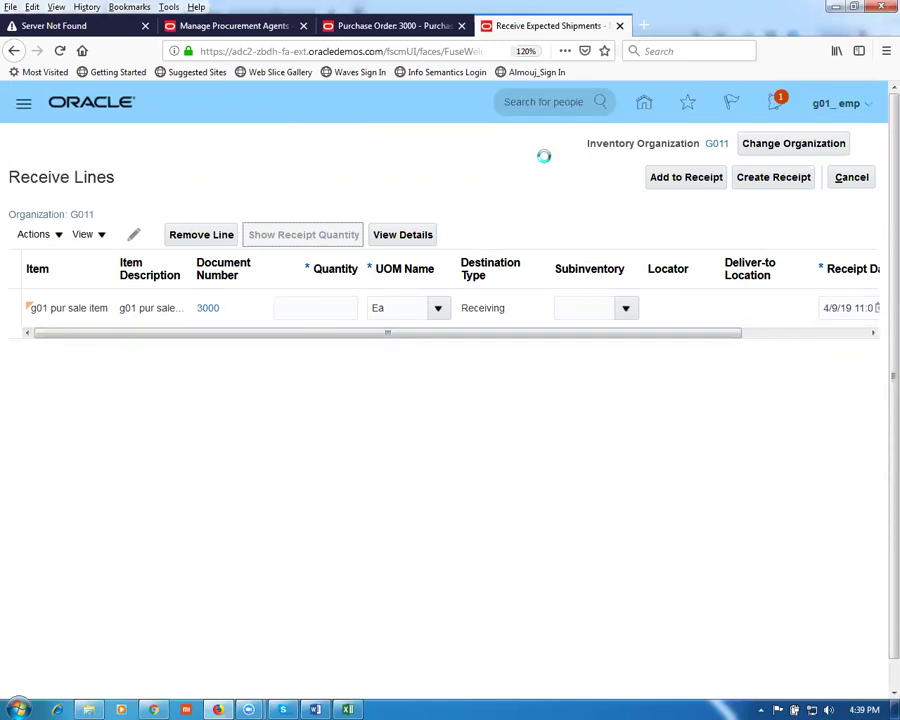
Step: Duplicate the receiving page into a new browser tab and return to Receive Lines
right_click(573, 31)
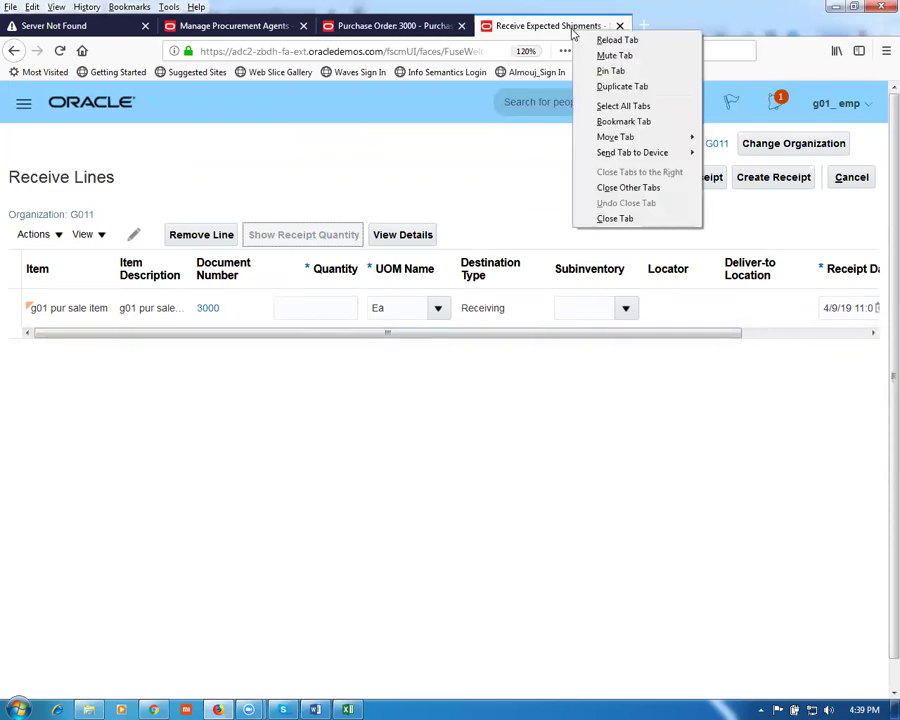
left_click(604, 87)
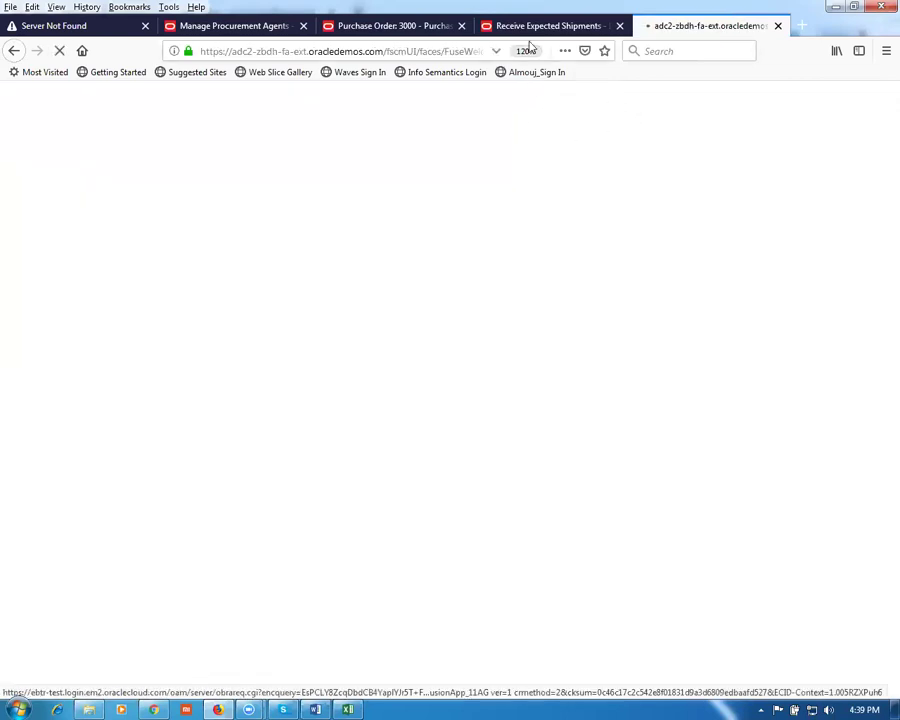
left_click(521, 27)
Step: Change the PO 3000 line's quantity to receive from 101 to 50 and start the receipt
left_click(325, 308)
type("50")
left_click(326, 422)
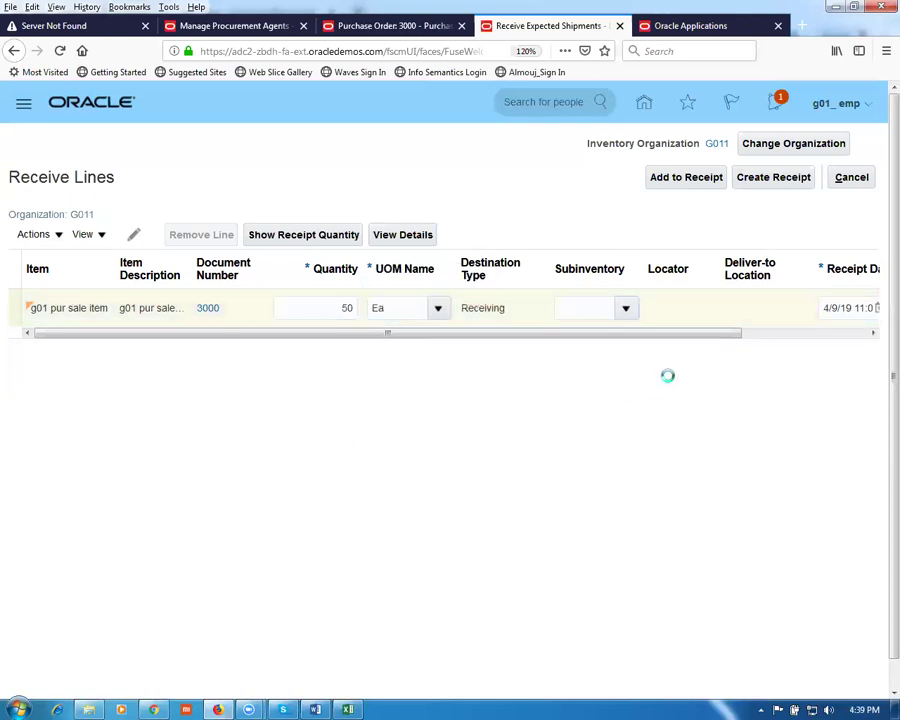
left_click(789, 180)
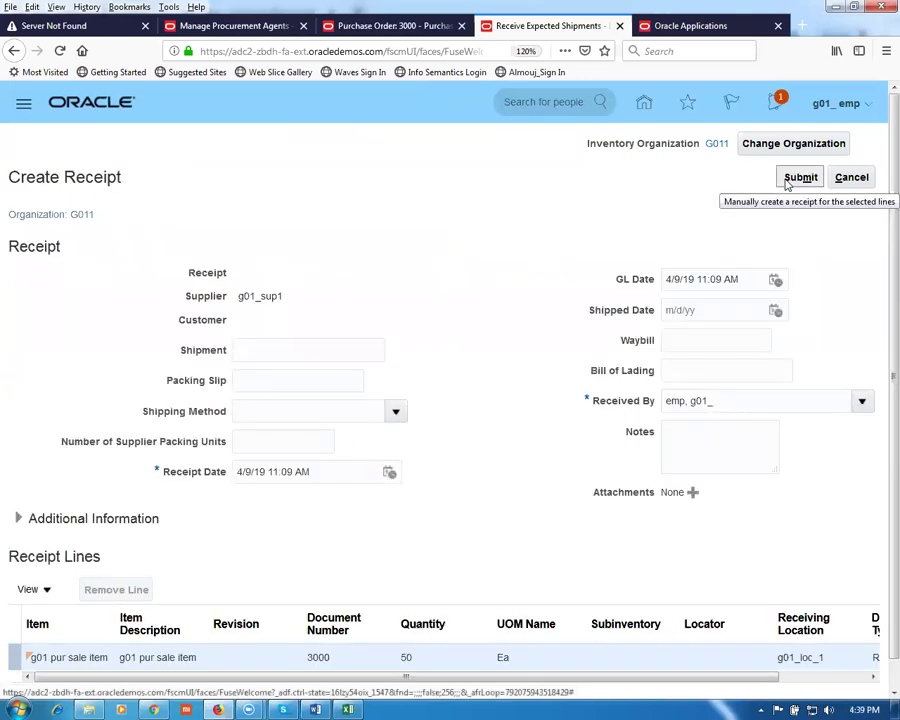
Step: Enter shipment 123, packing slip 456, the g01 carrier shipping method and the packing units
left_click(266, 352)
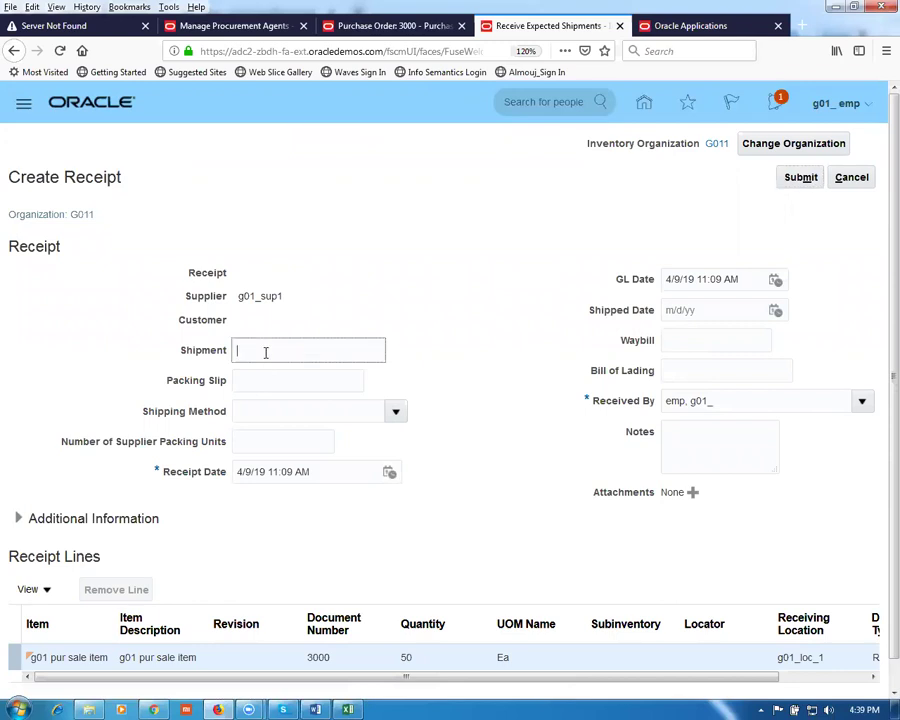
left_click(268, 383)
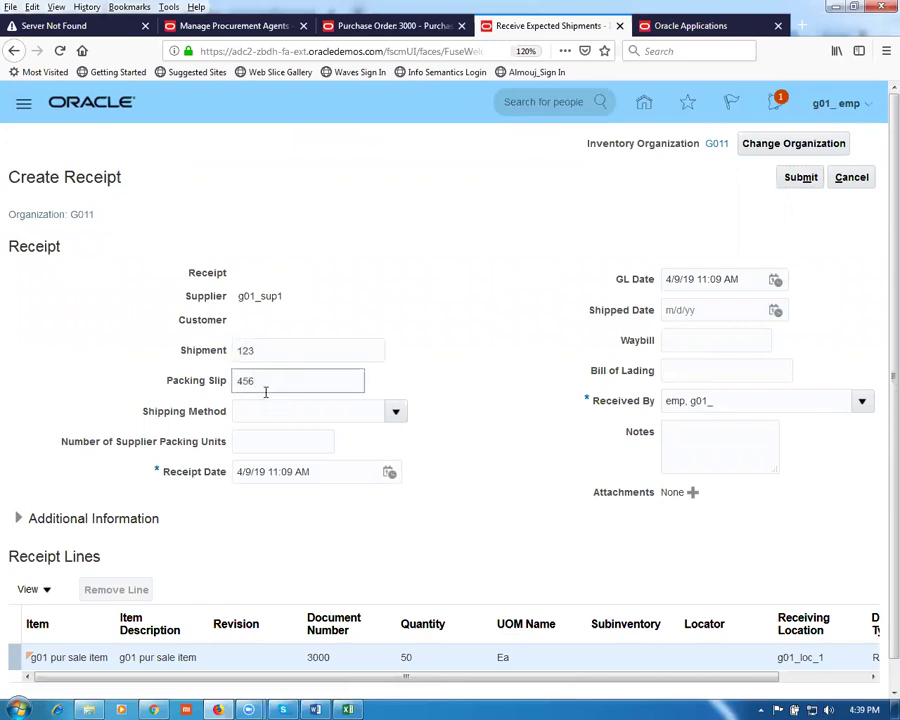
left_click(255, 409)
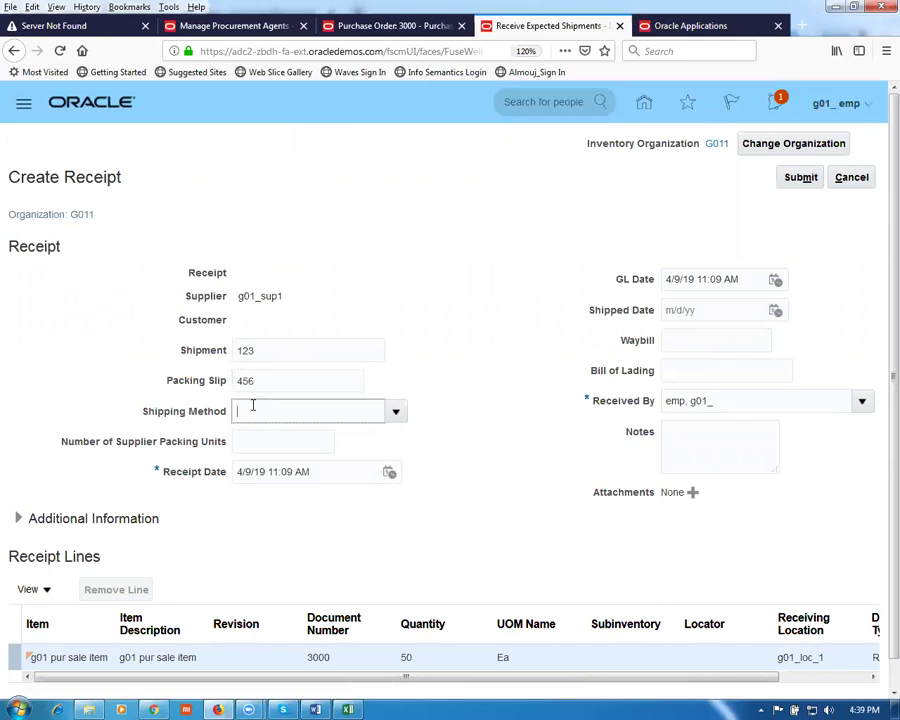
key("Tab")
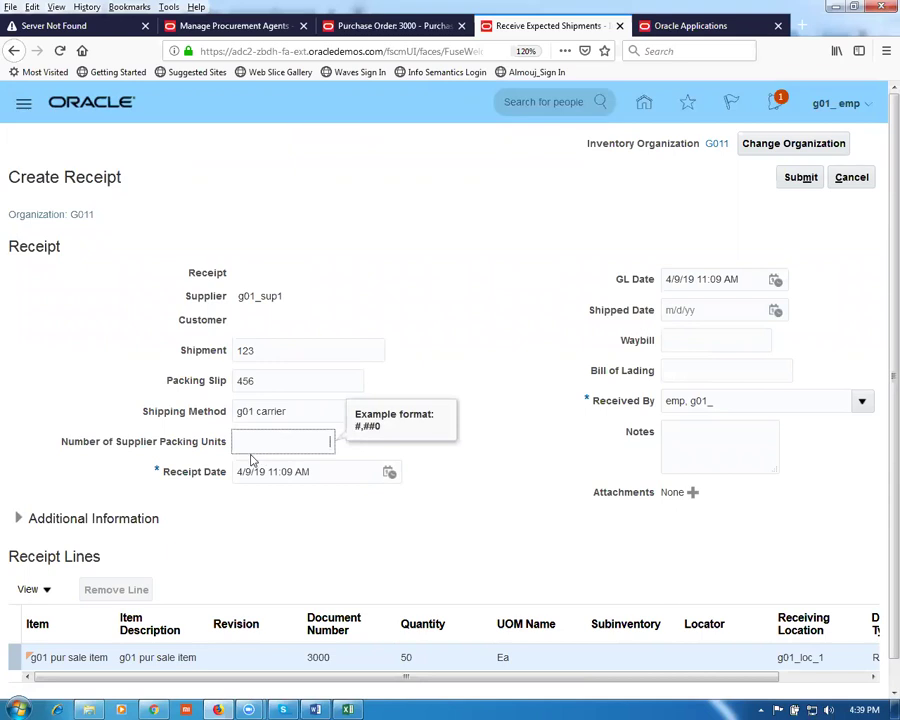
key("shift+Tab")
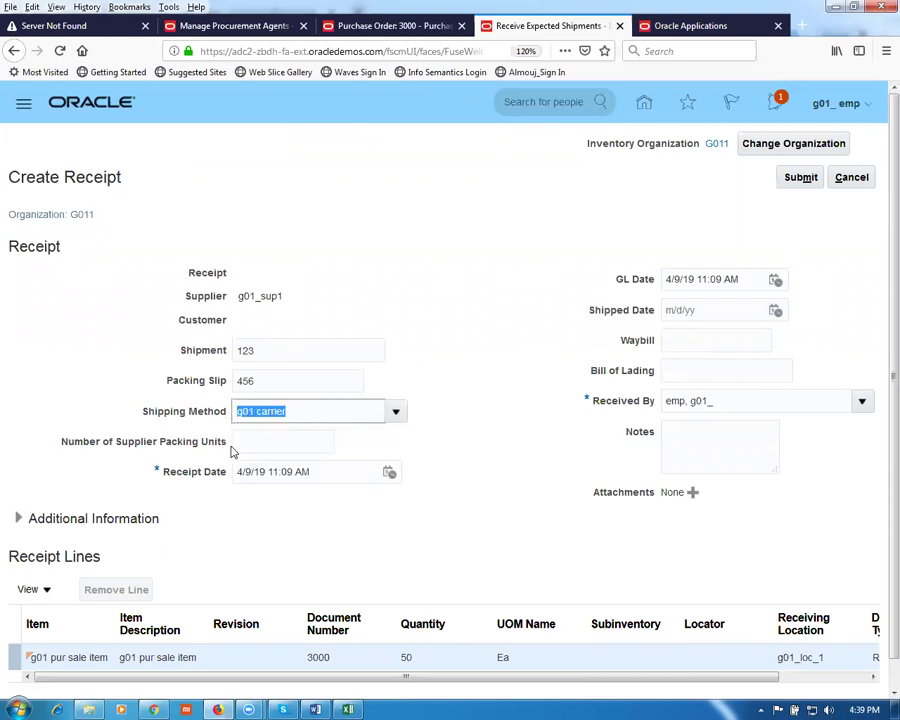
left_click(284, 445)
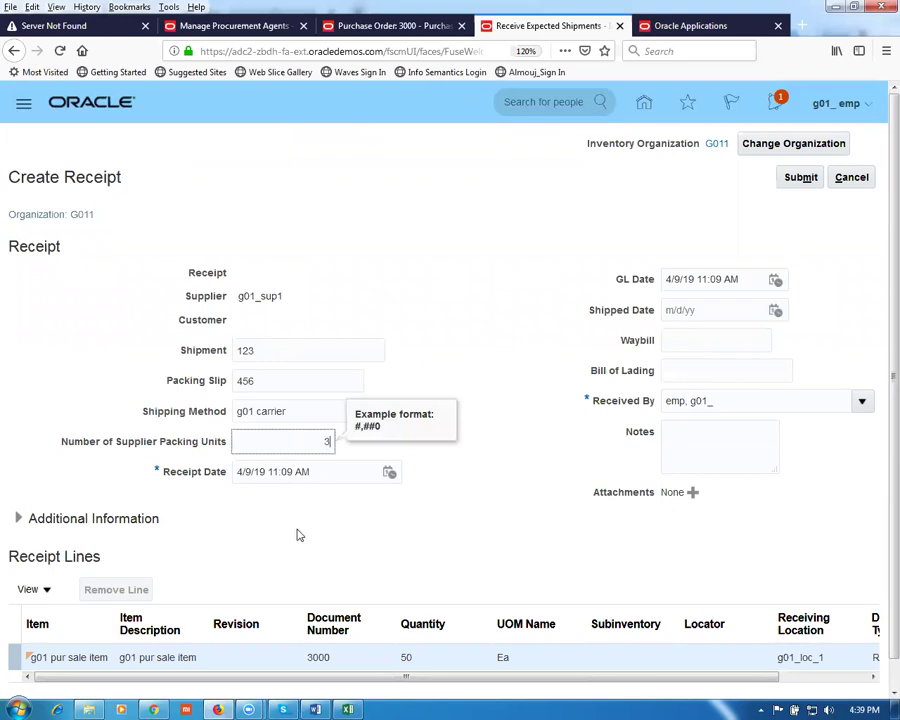
Step: Enter waybill 789, bill of lading 12345 and the receipt note 'fg fjf'
left_click(682, 341)
type("789")
left_click(684, 372)
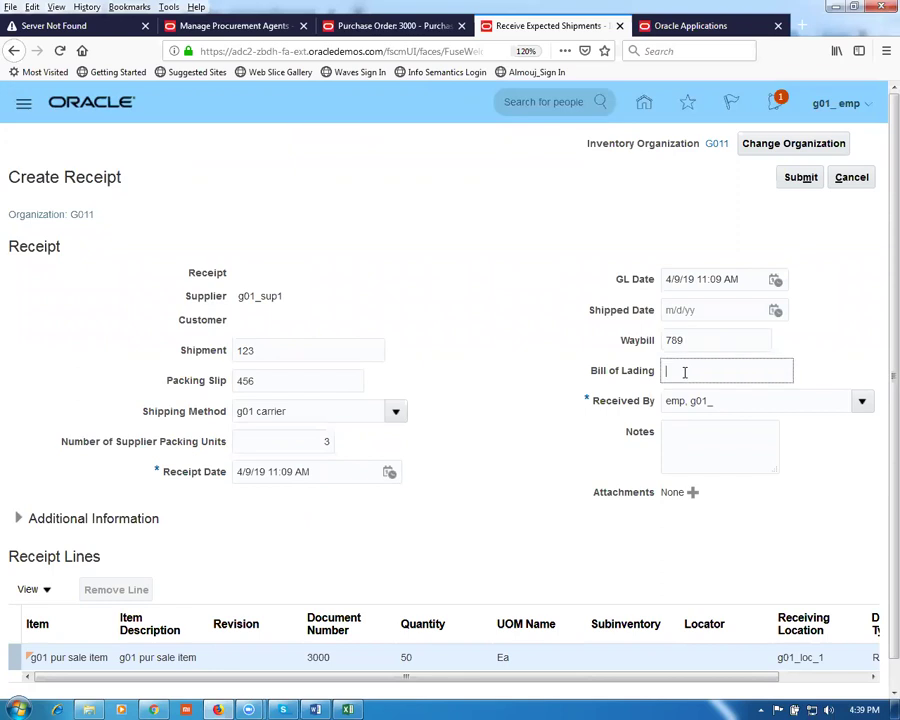
left_click(682, 455)
type("fg fjf")
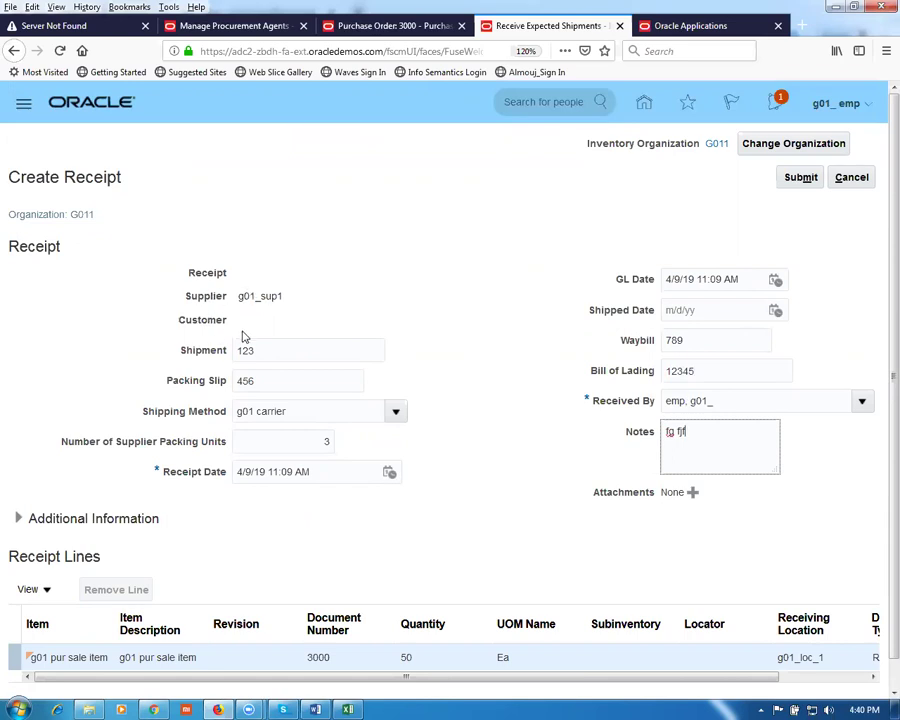
Step: Submit receipt 1001, acknowledge the confirmation and return to the home page
left_click(800, 179)
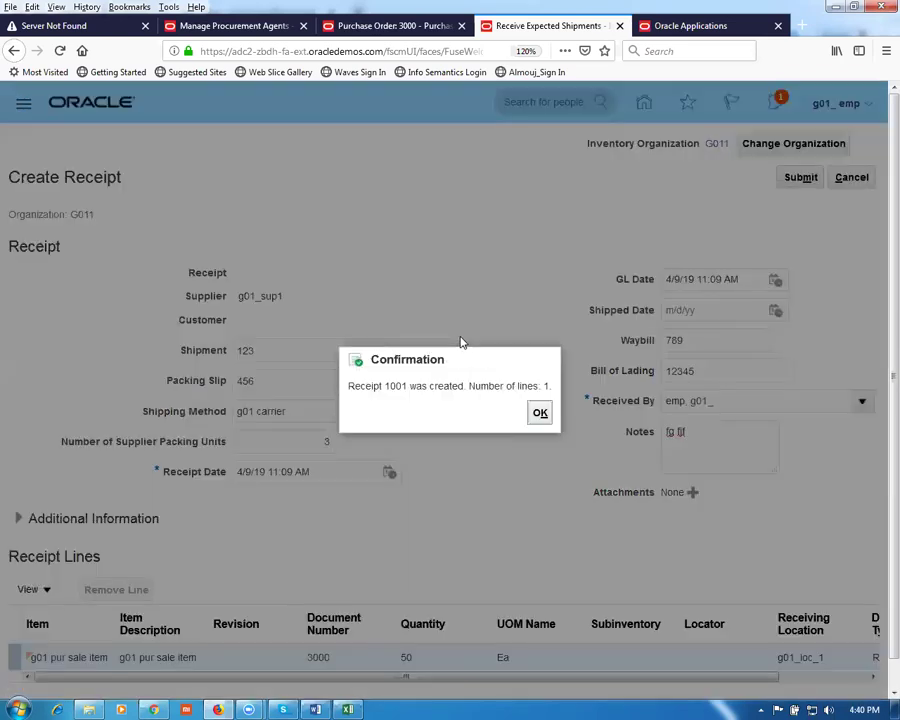
left_click(537, 411)
left_click(685, 25)
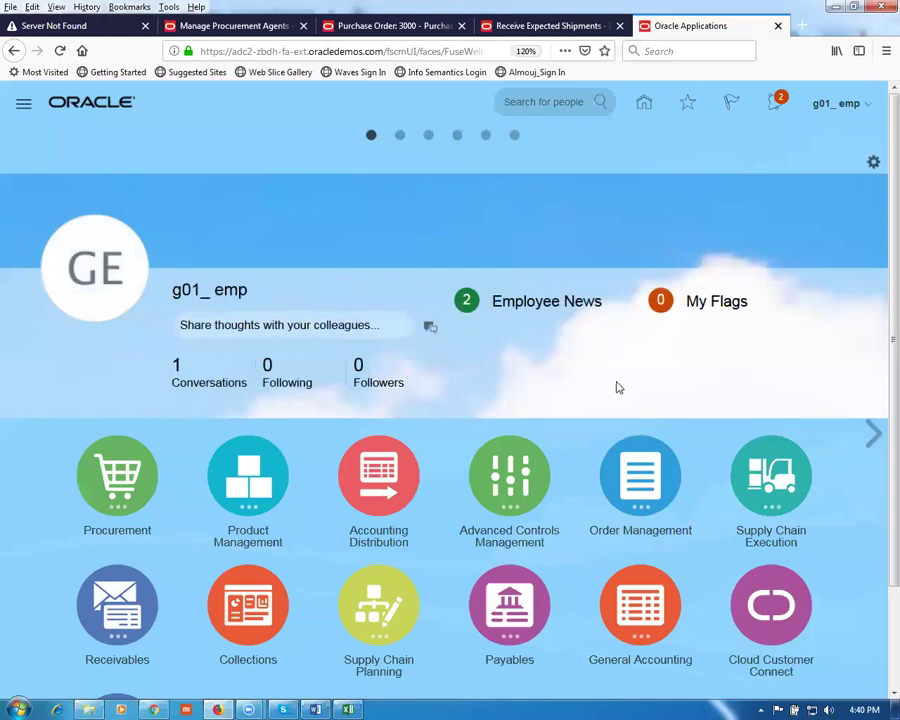
Step: Go to Supply Chain Execution > Inventory Management and launch Manage Item Quantities from the Inventory tasks
left_click(727, 522)
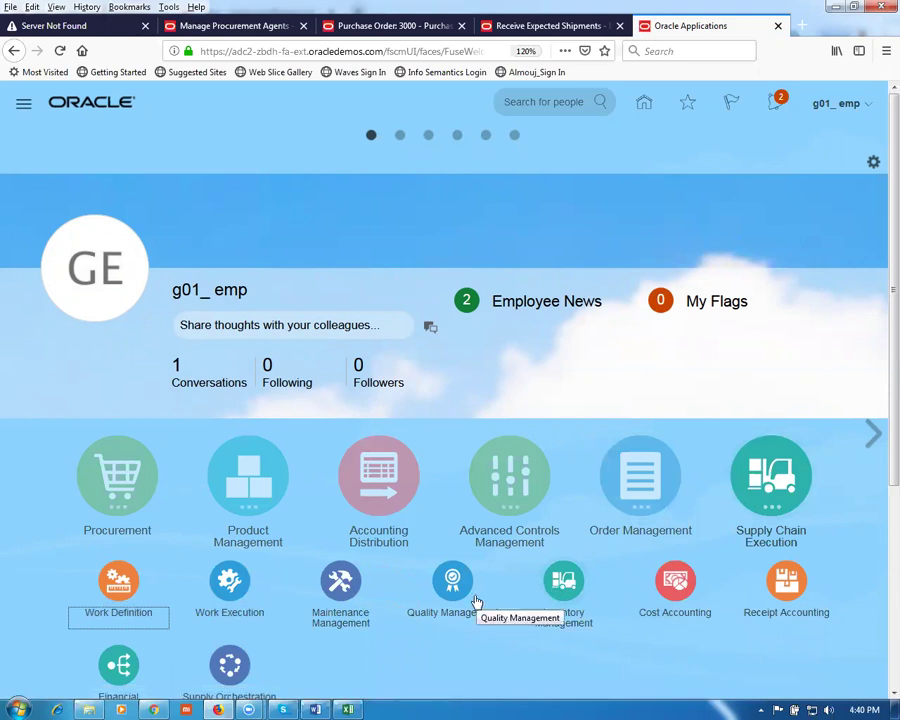
left_click(563, 590)
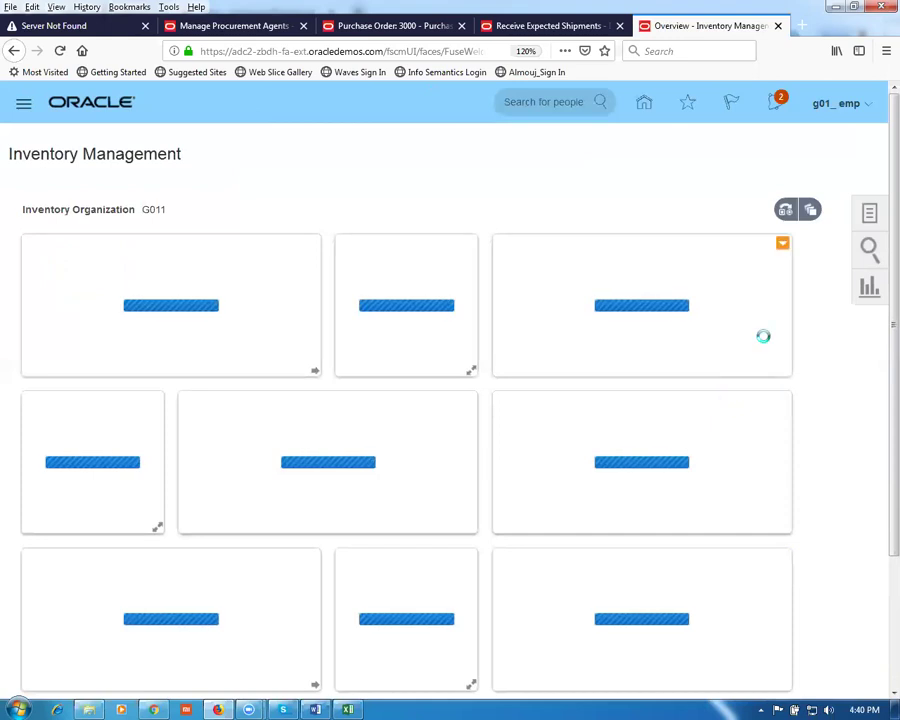
left_click(868, 214)
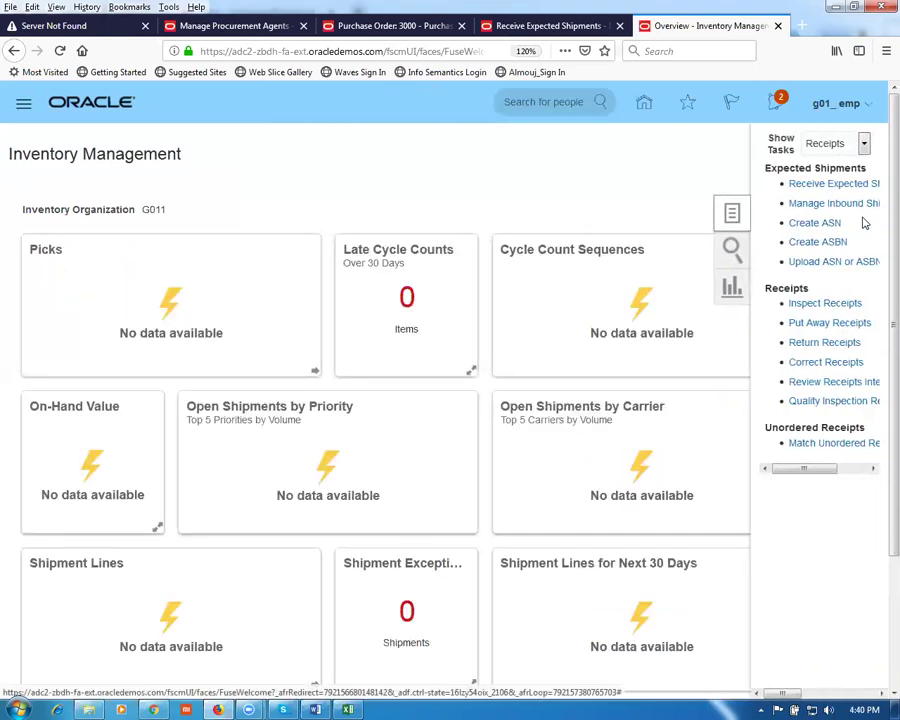
left_click(828, 145)
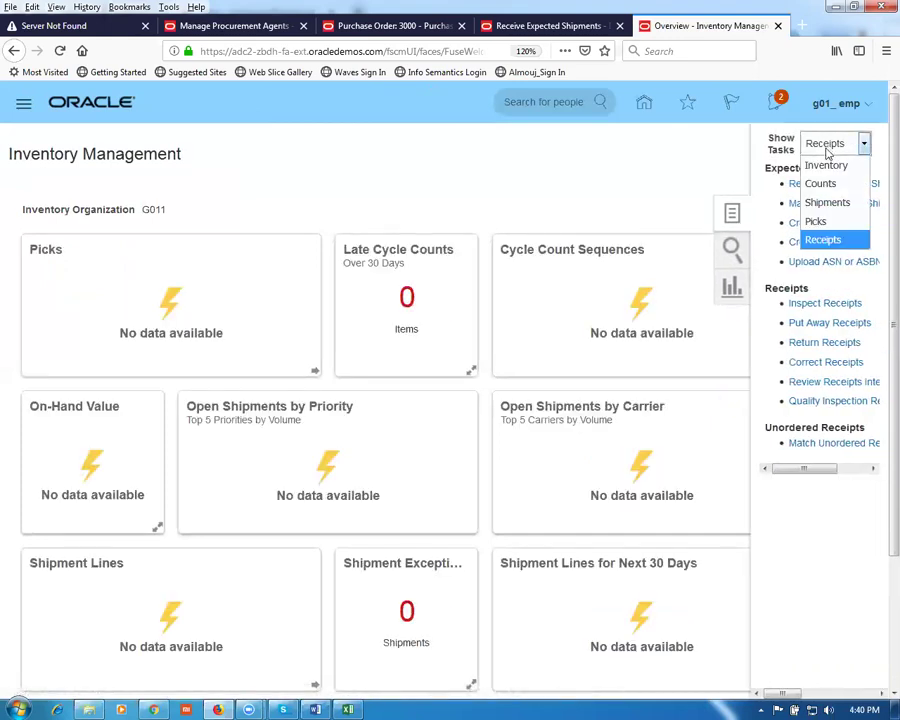
left_click(825, 167)
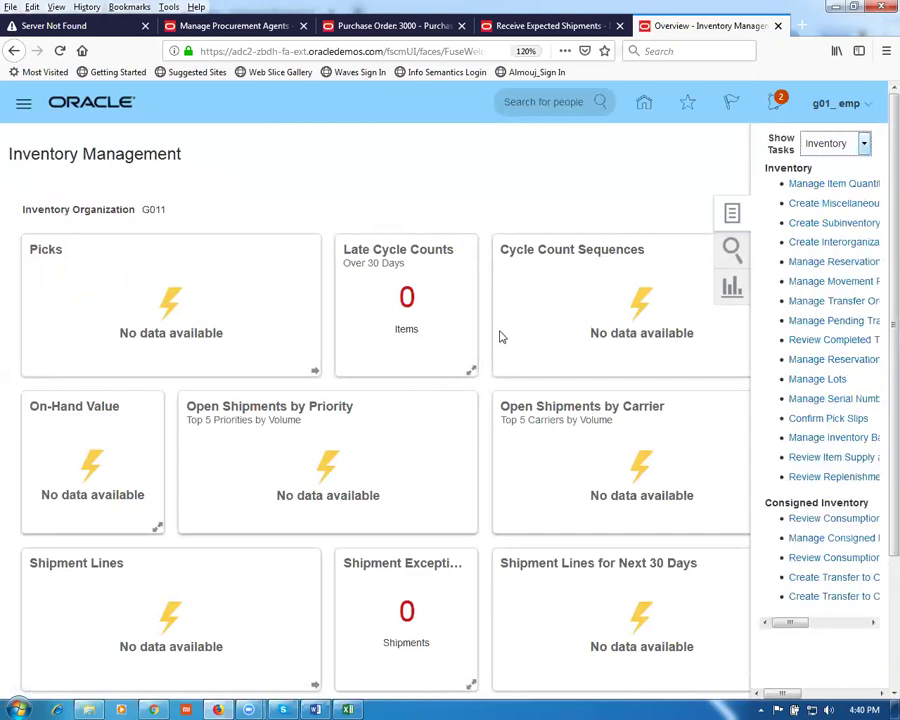
left_click(817, 186)
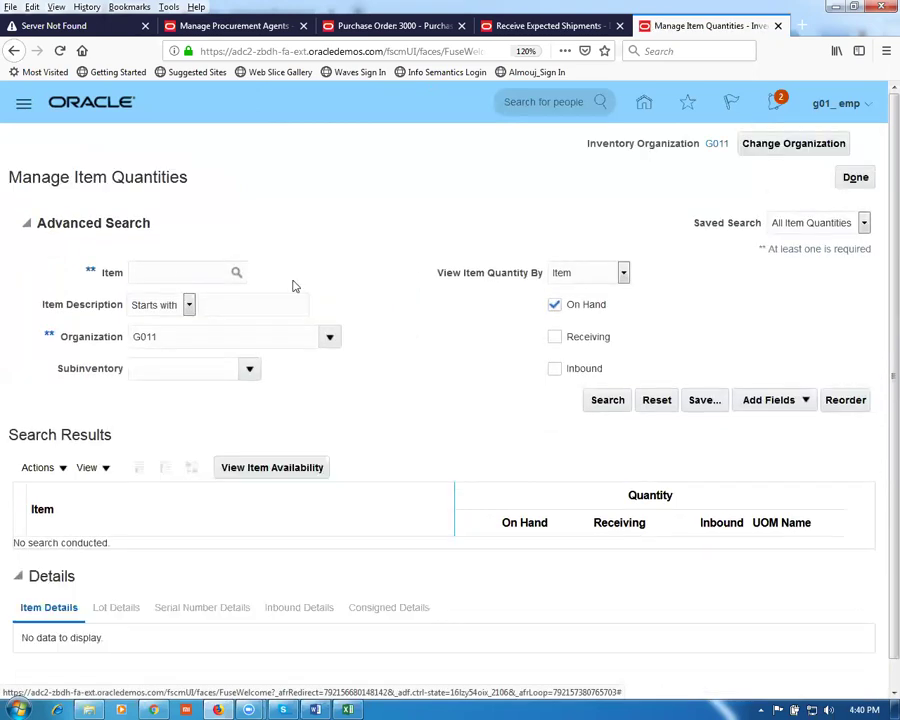
Step: Search quantities for 'g01 pur sale item', including receiving and inbound quantities
left_click(174, 271)
type("g01")
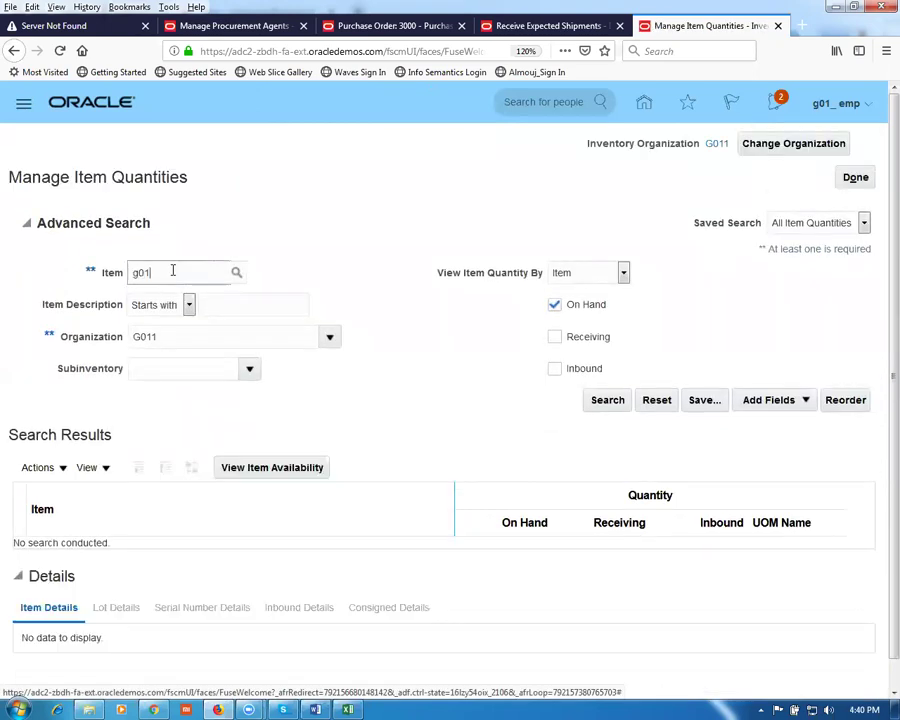
type(" pur sale item")
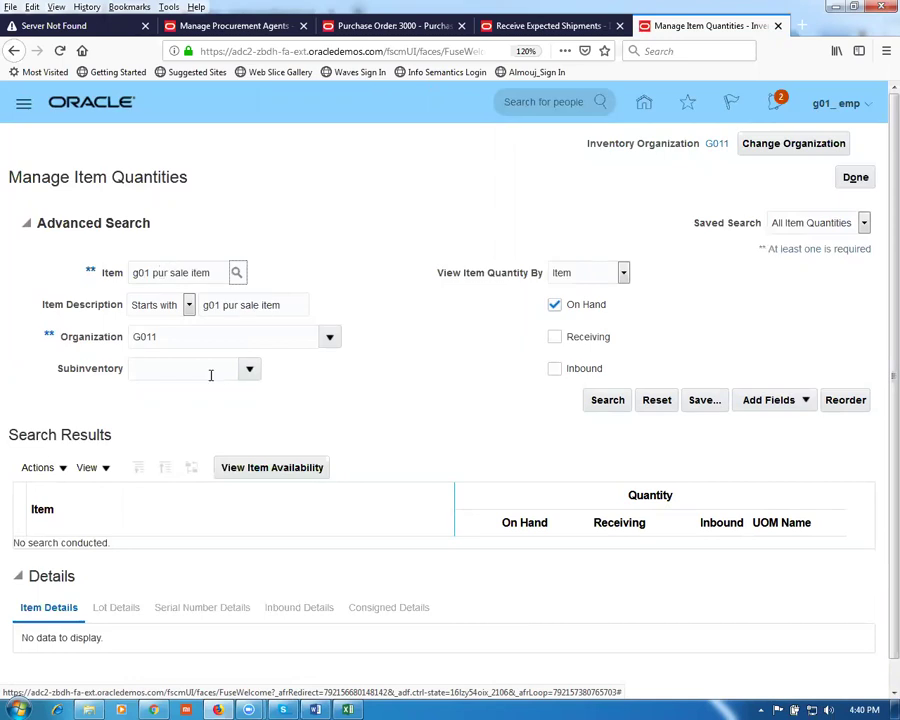
left_click(554, 337)
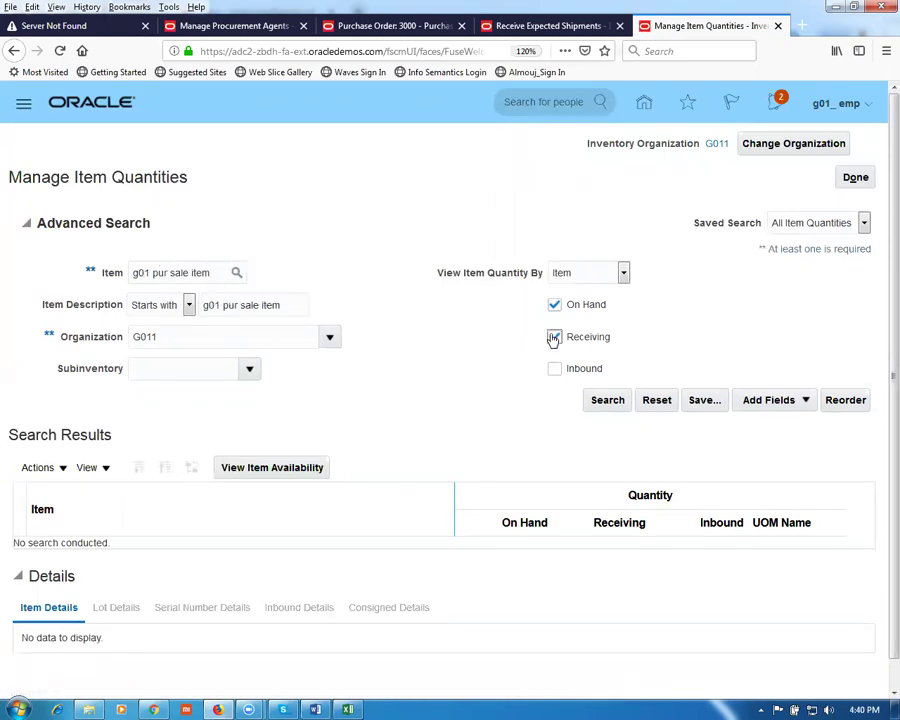
left_click(554, 369)
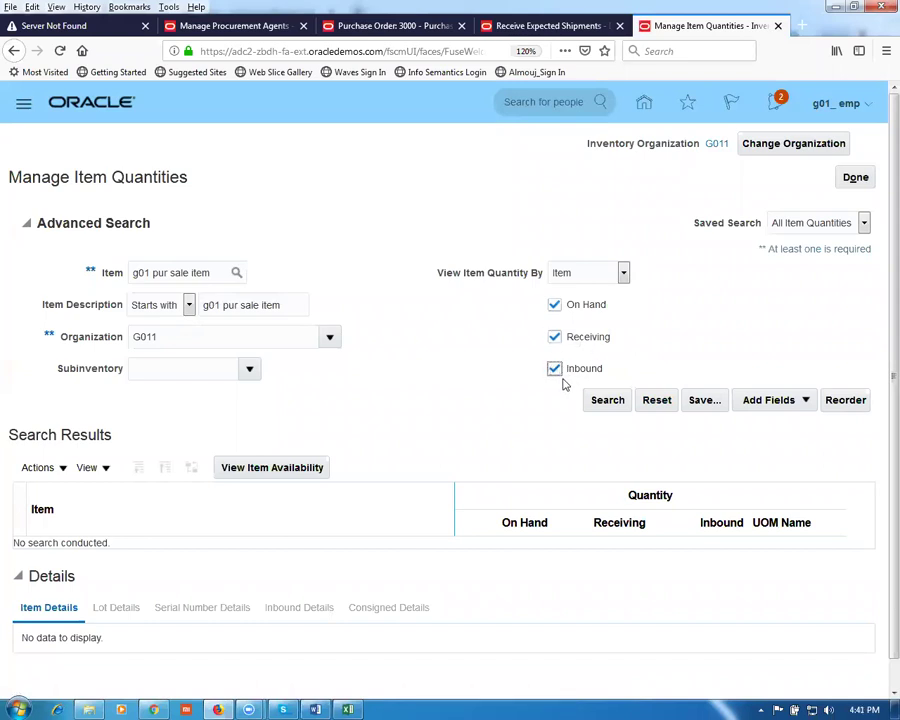
left_click(600, 403)
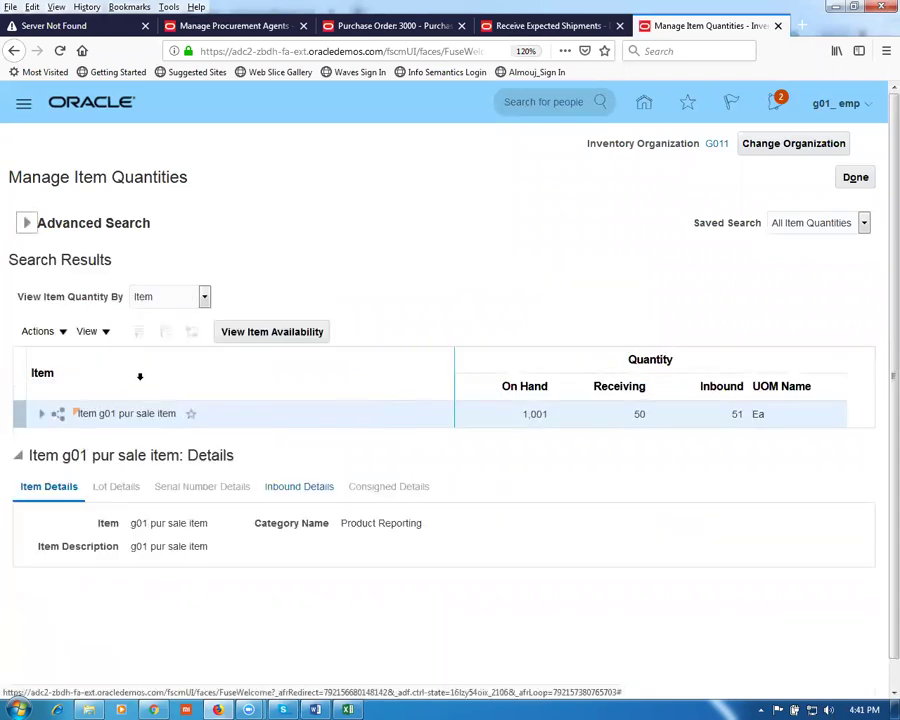
Step: Drill into organization G011 > g01_FGS to review the 51 inbound units from PO 3000
left_click(43, 414)
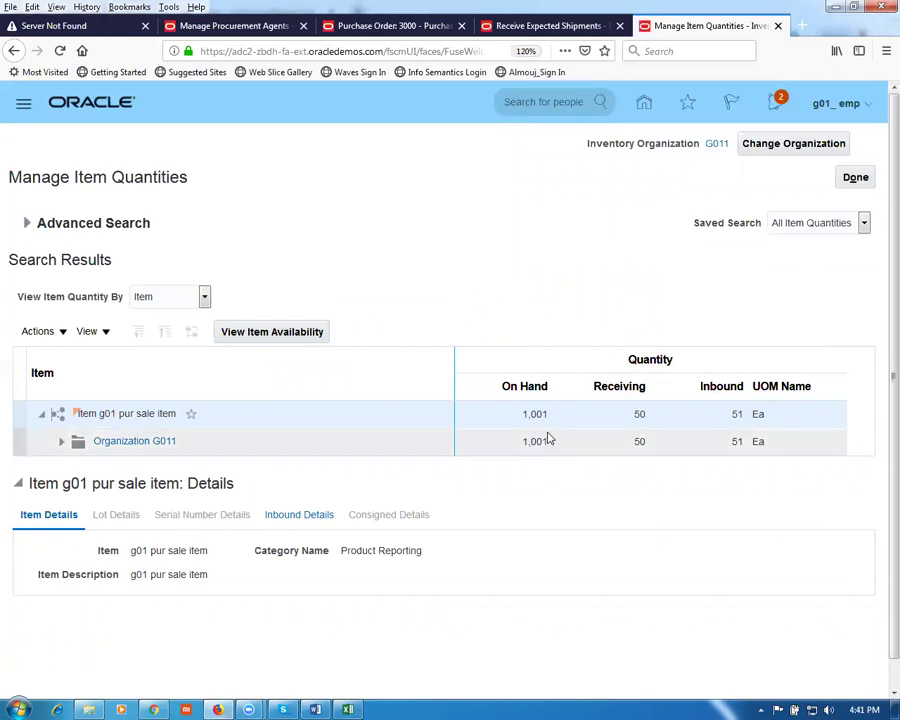
left_click(60, 441)
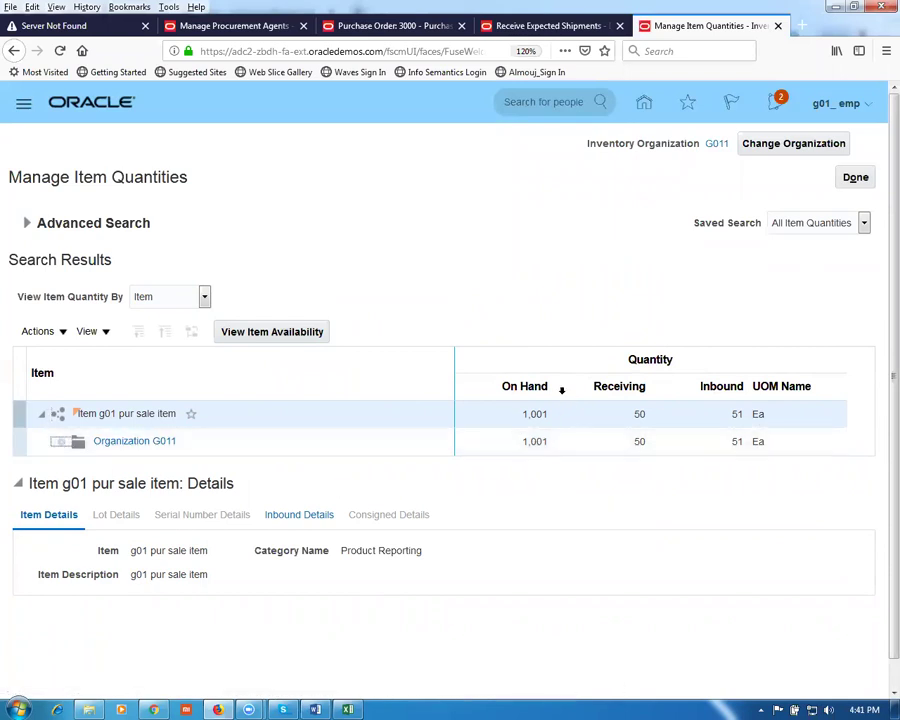
left_click(81, 471)
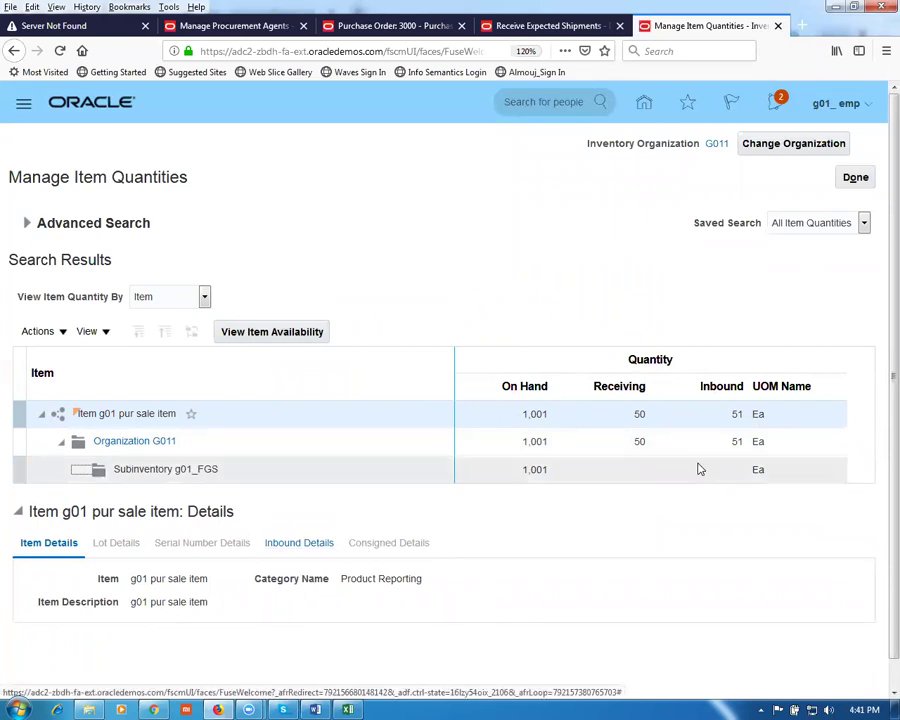
left_click(290, 545)
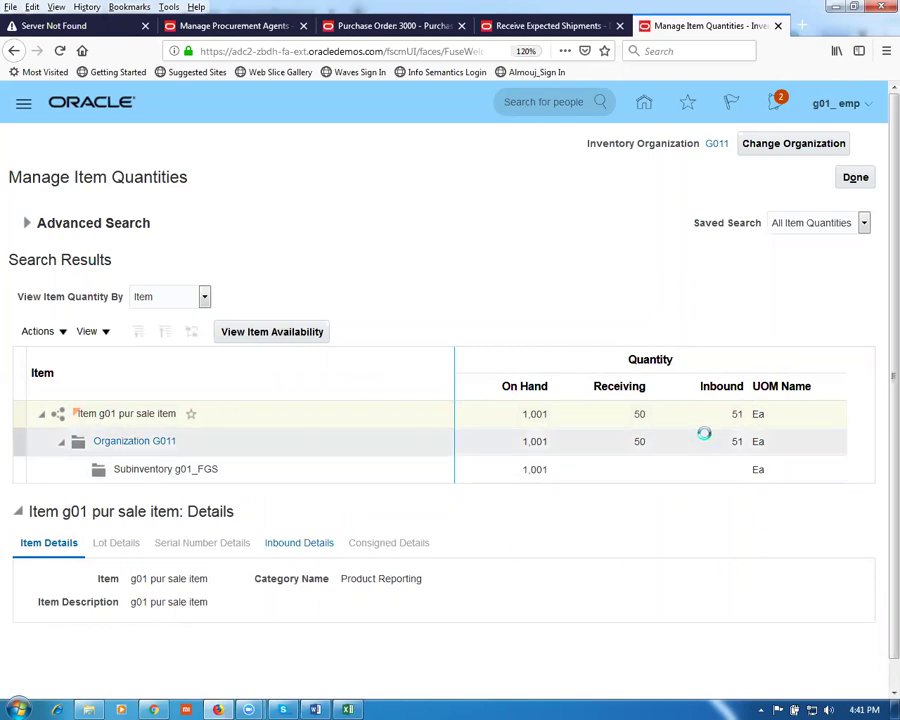
left_click(297, 542)
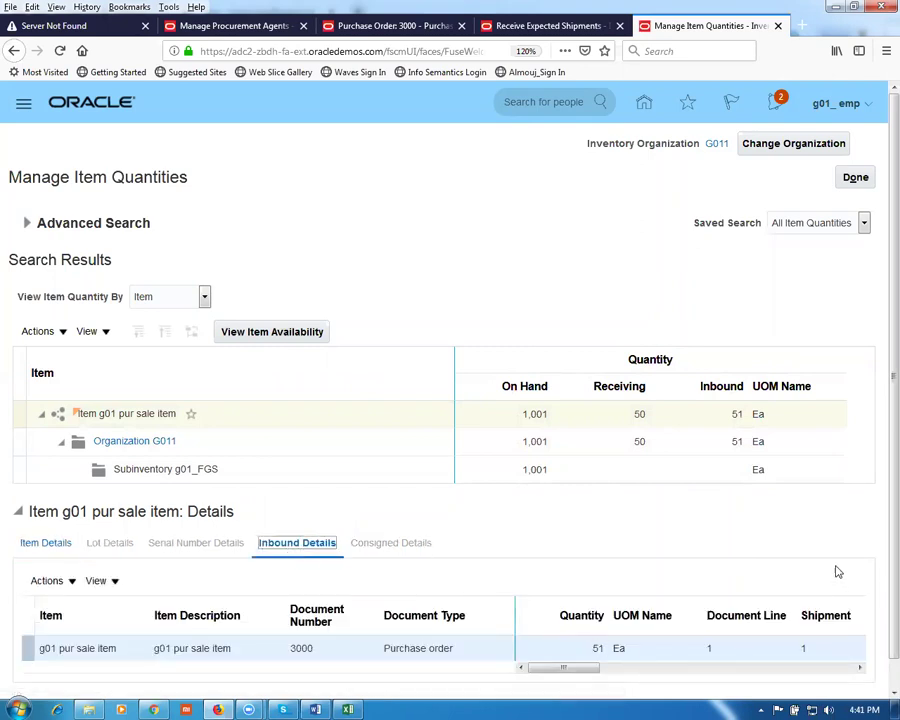
scroll(878, 565, "down", 1)
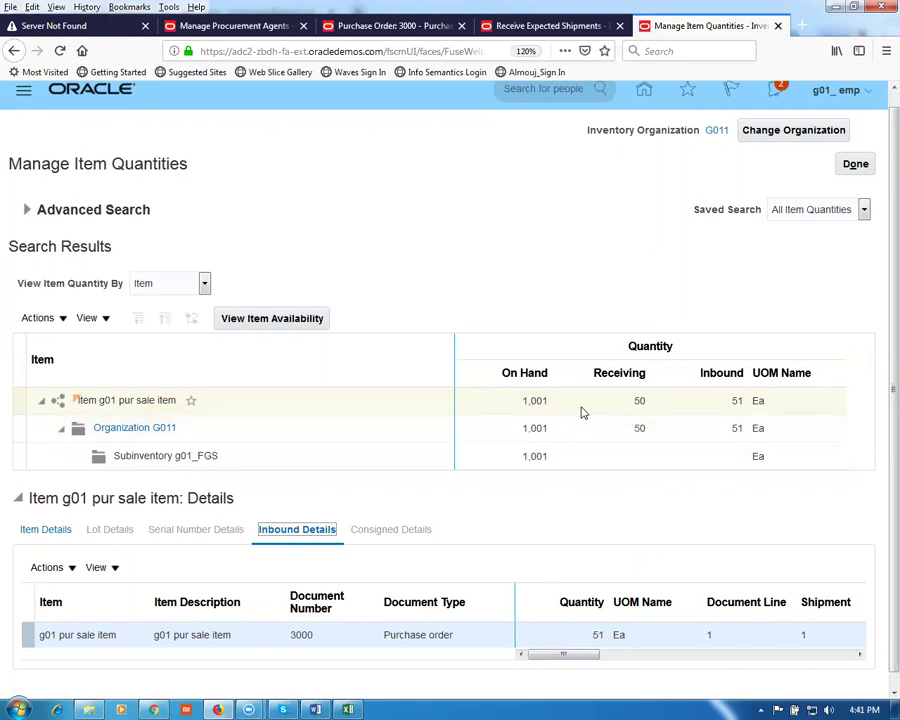
left_click(548, 26)
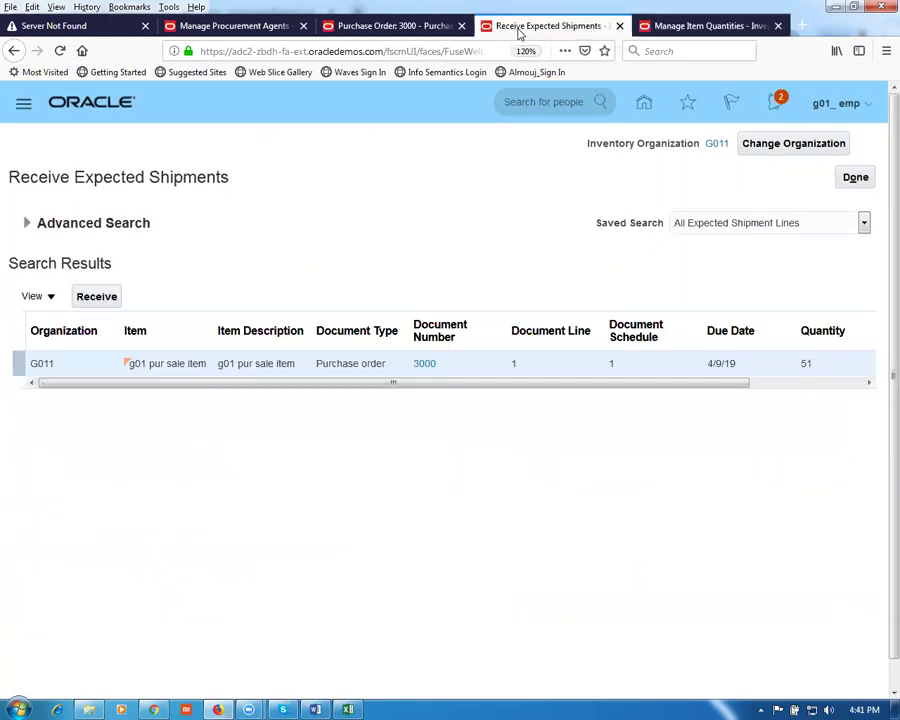
Step: Close expected shipments and open the Put Away Receipts task
left_click(858, 178)
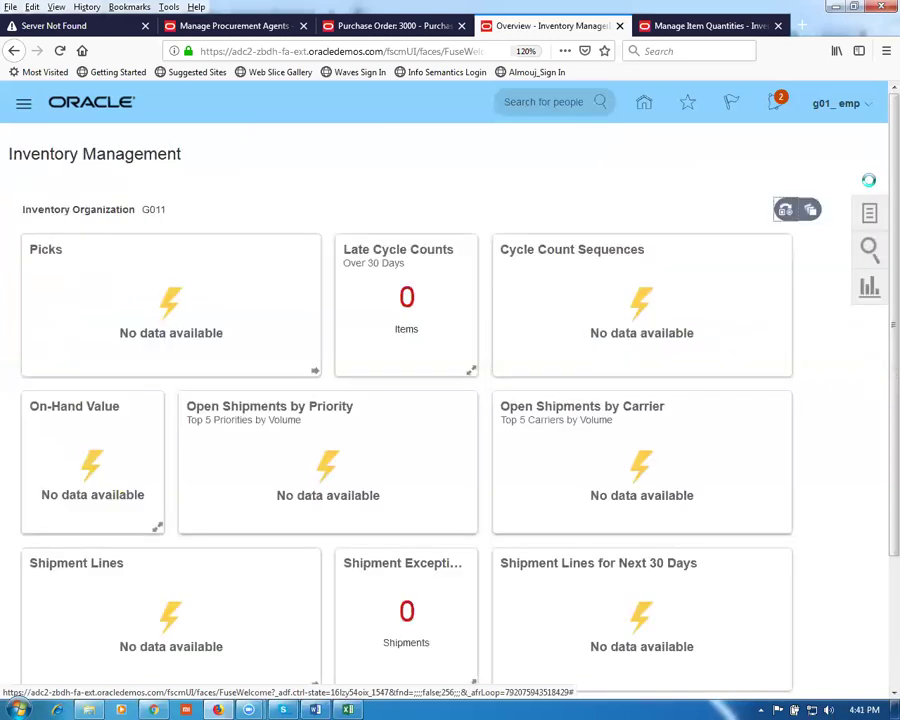
left_click(869, 215)
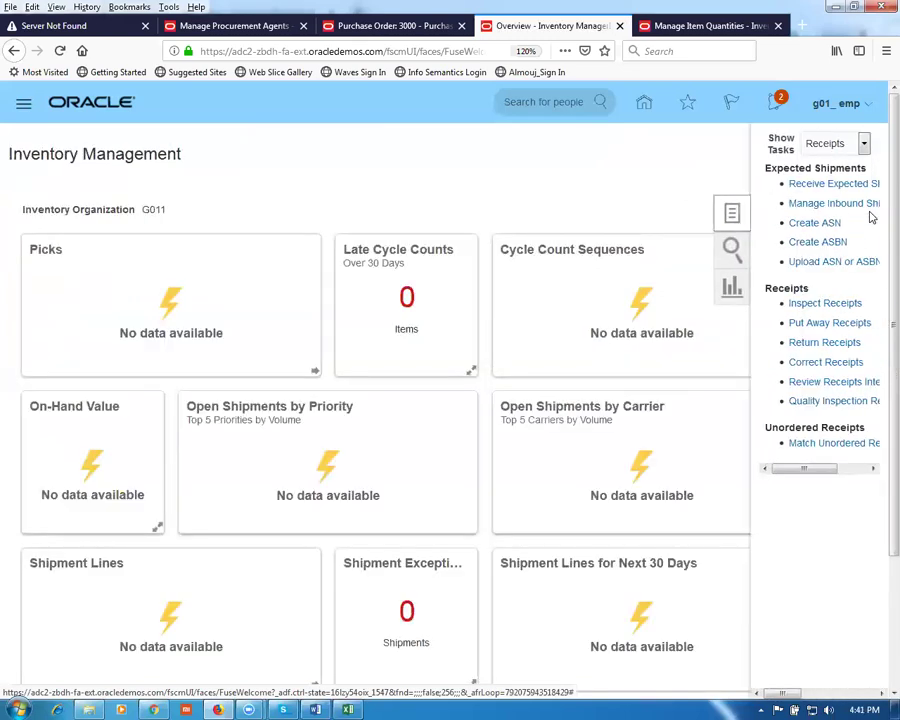
left_click(802, 324)
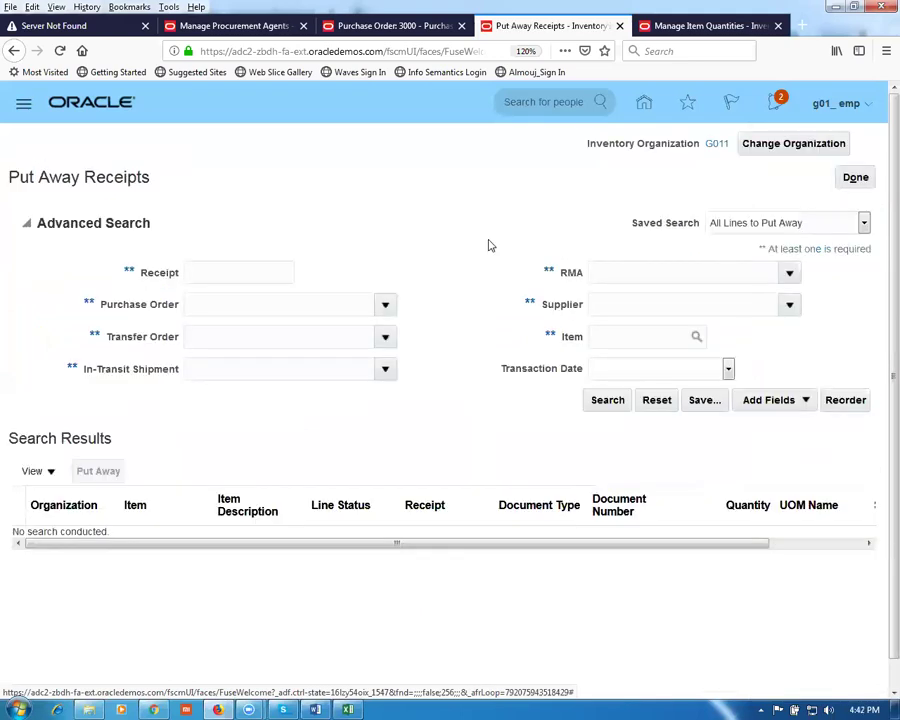
Step: Search for receipt 1001, select its PO 3000 line and start the put away
left_click(225, 263)
key("Tab")
left_click(600, 401)
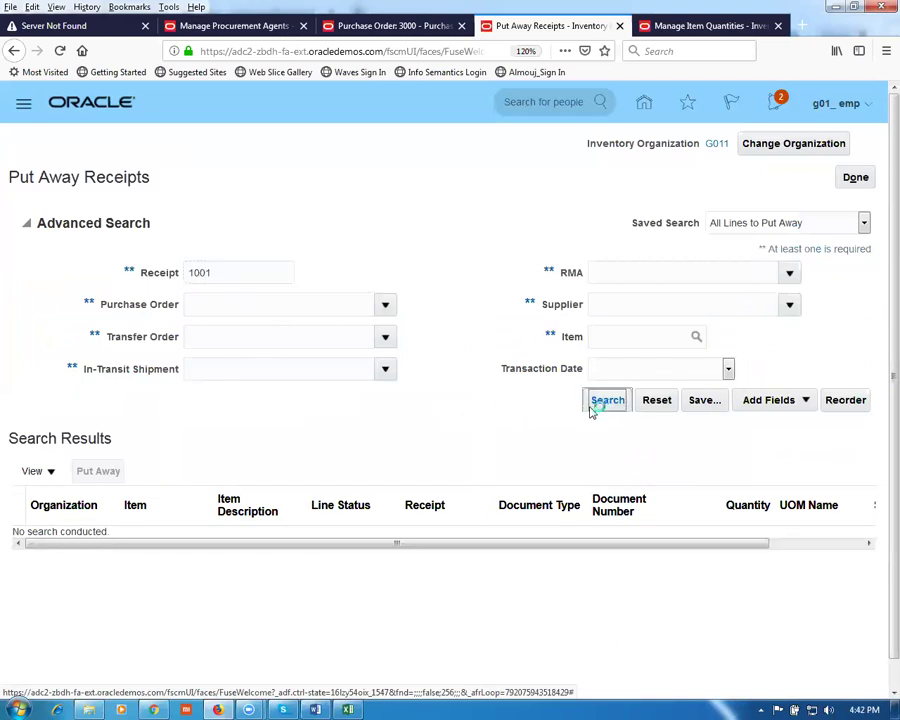
left_click(28, 363)
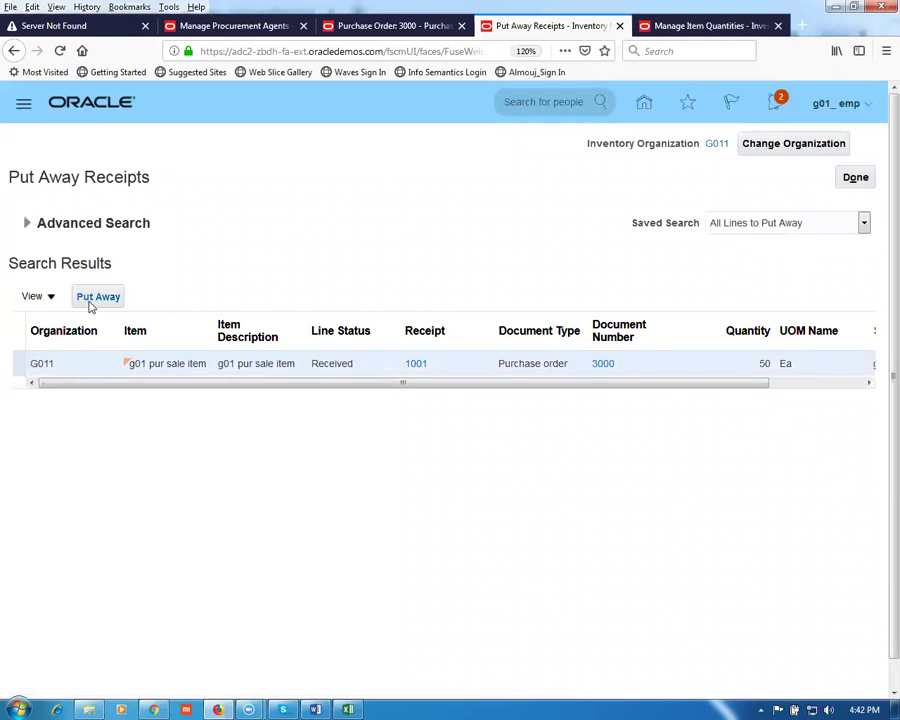
left_click(92, 300)
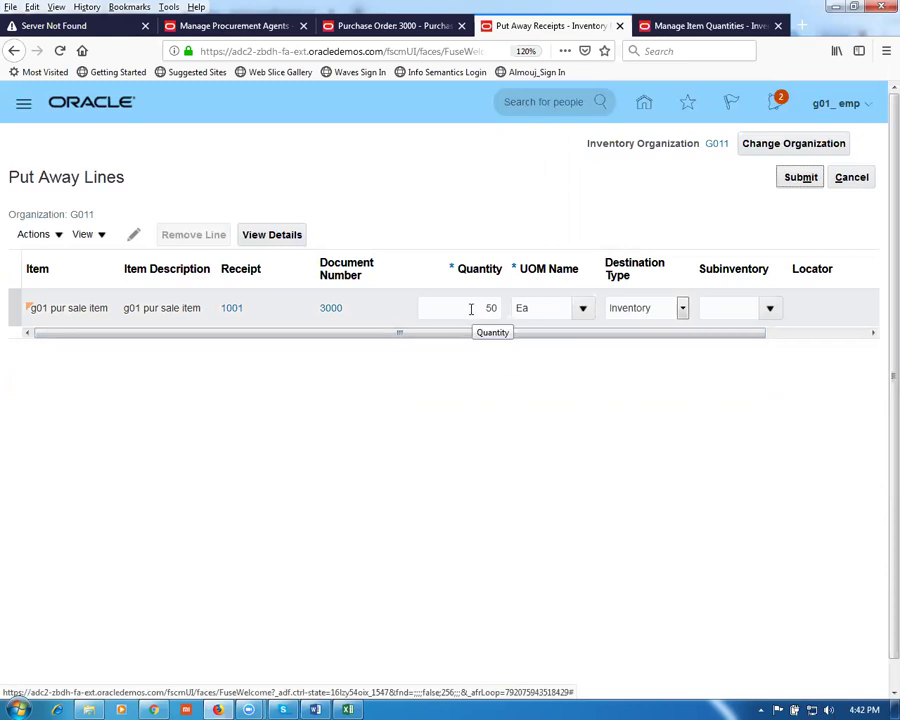
Step: Put away receipt 1001's 50 Ea into subinventory g01_FGS, fixing the missing-subinventory error, and confirm
left_click(769, 308)
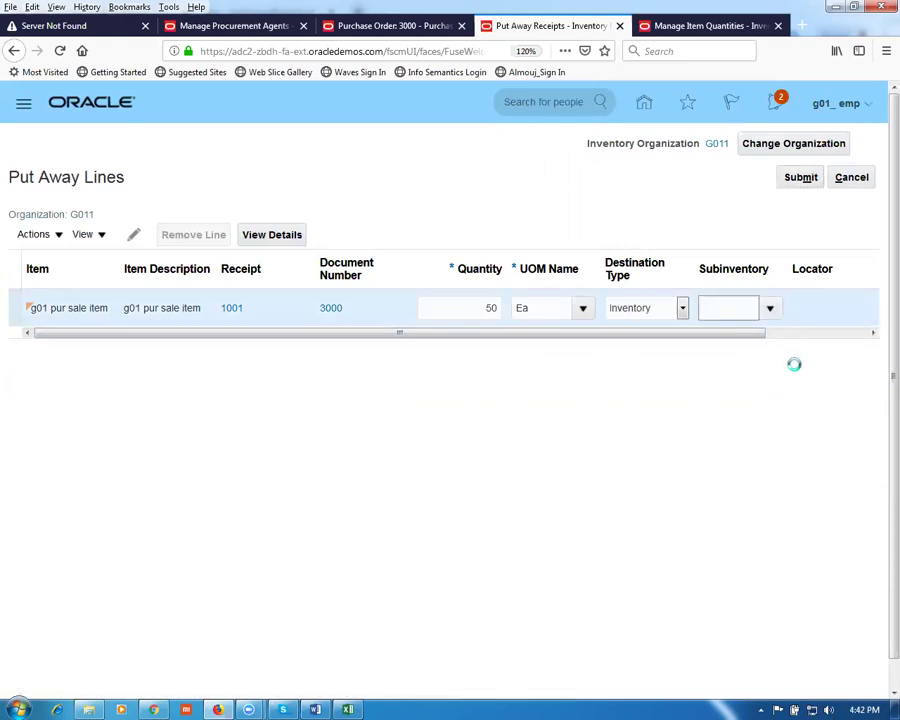
left_click(639, 482)
left_click(803, 180)
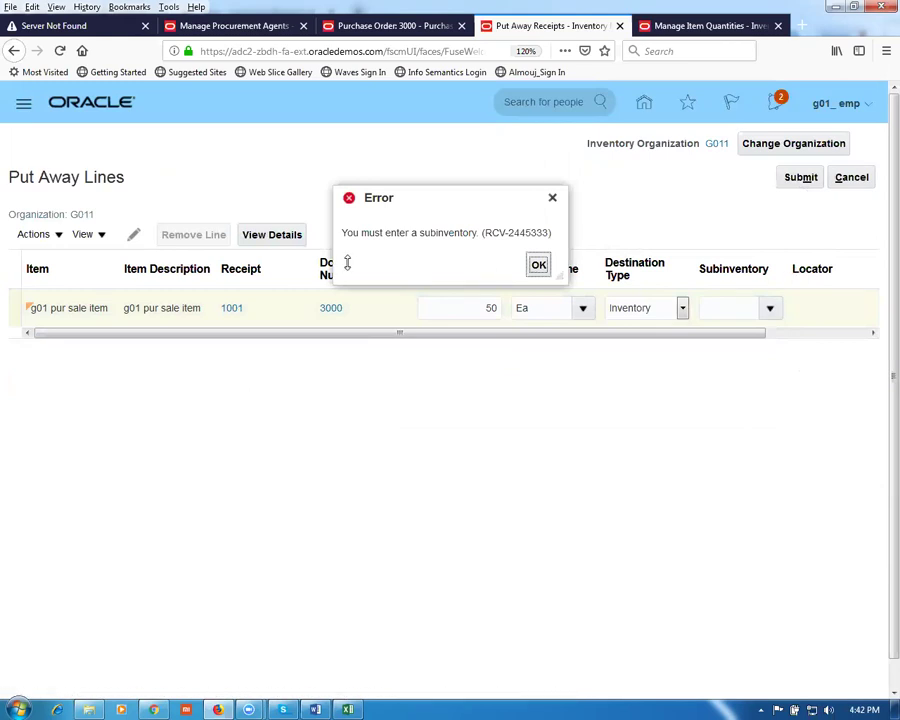
left_click(538, 266)
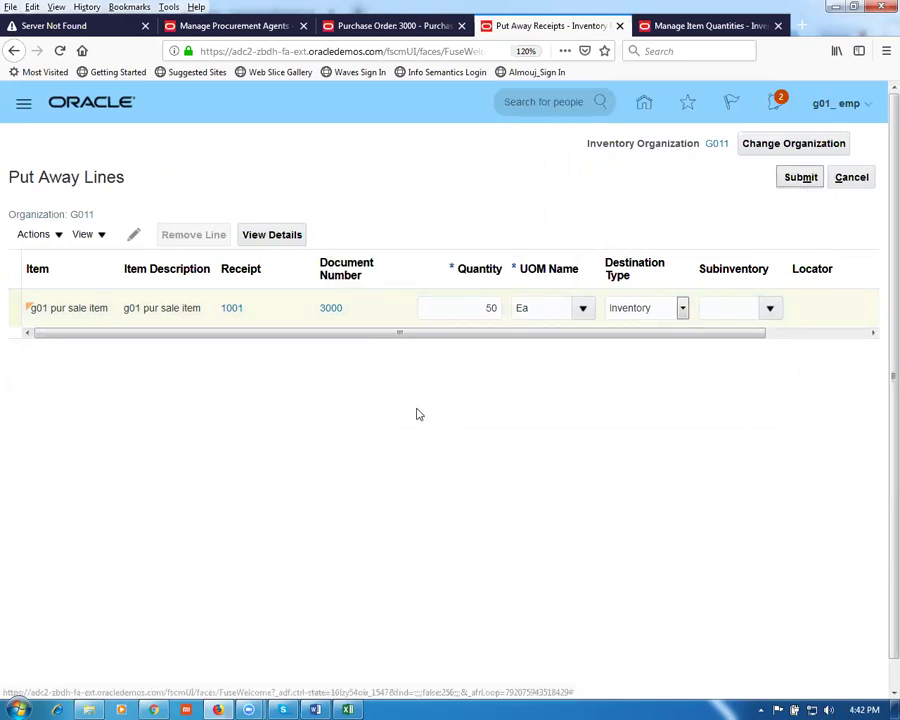
left_click(770, 310)
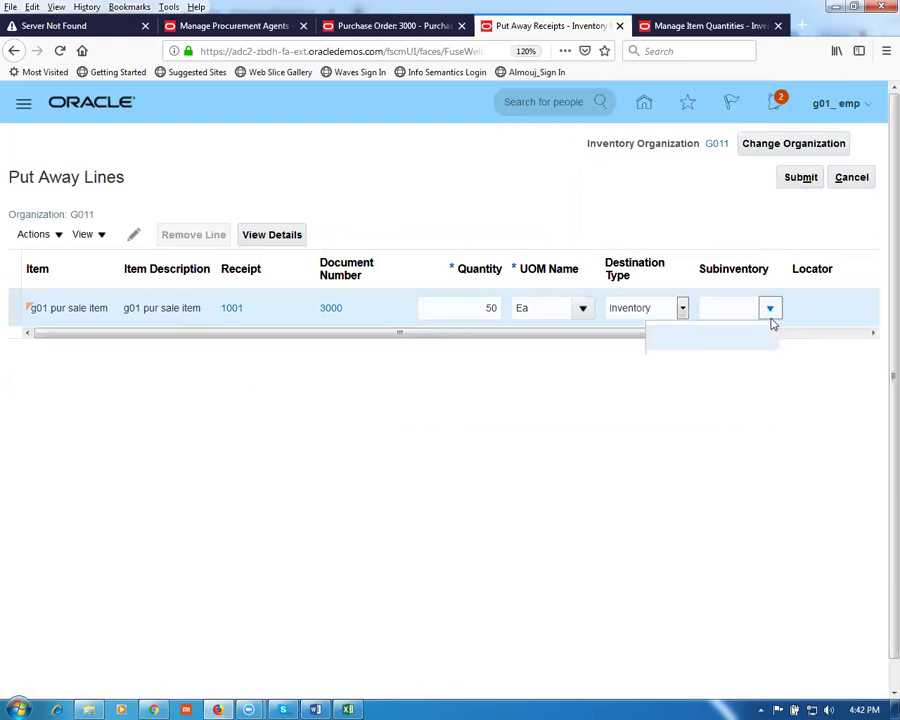
left_click(648, 356)
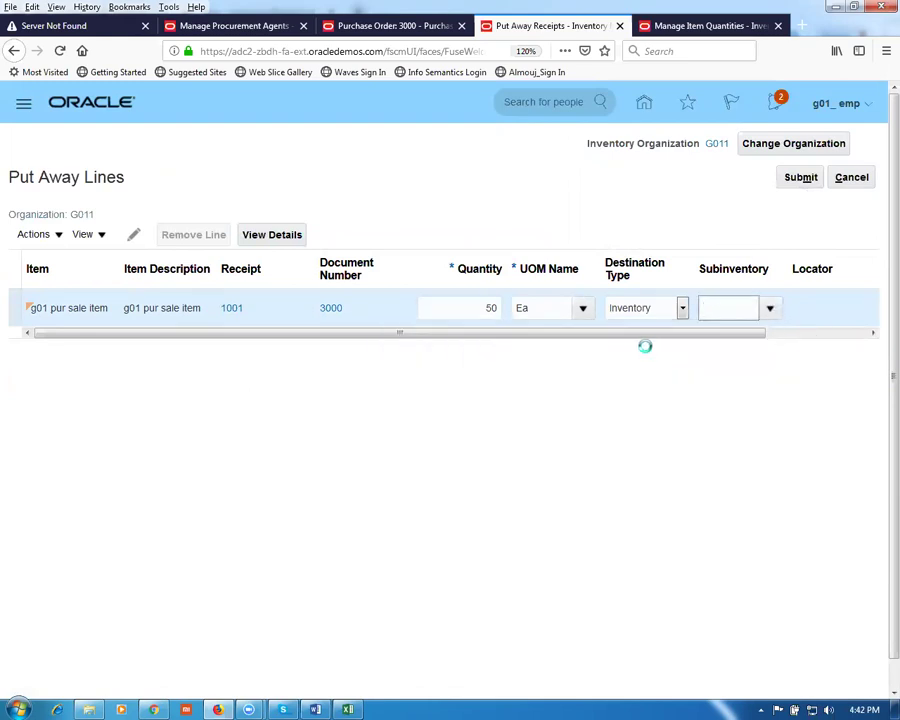
left_click(802, 180)
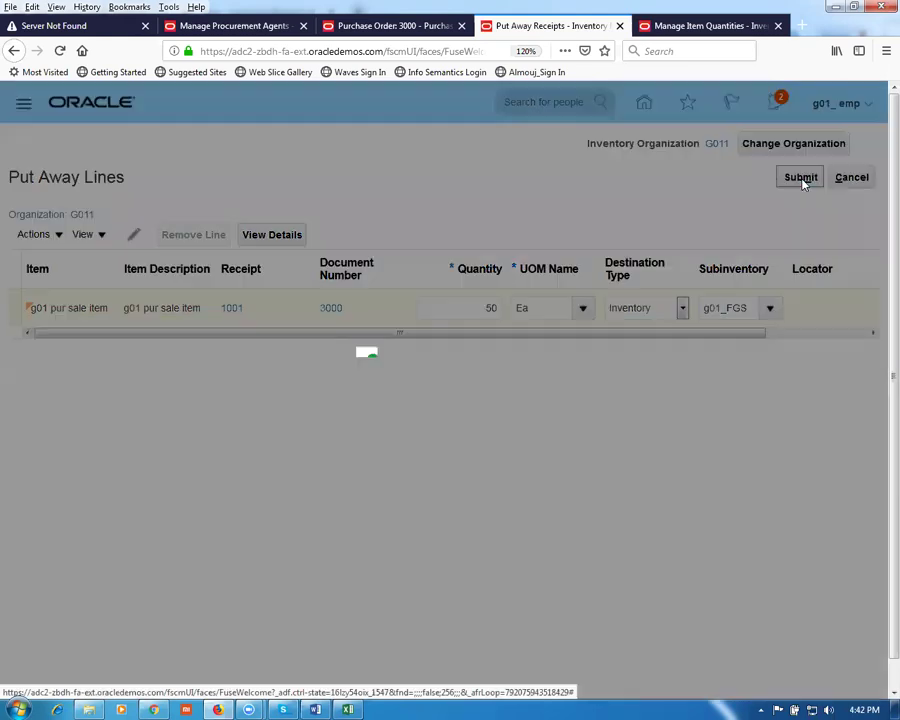
left_click(524, 414)
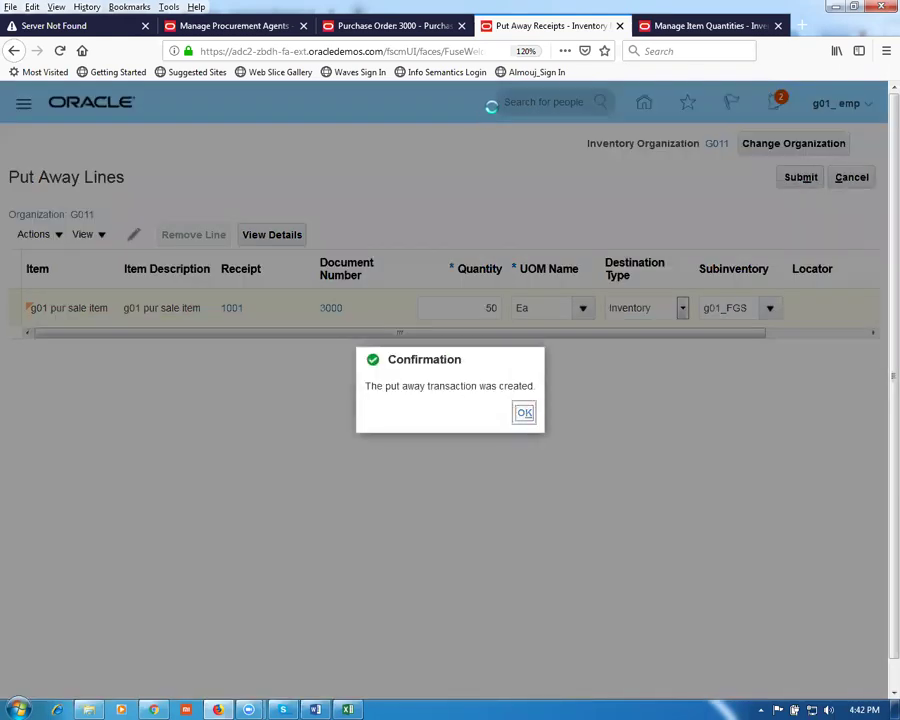
left_click(690, 26)
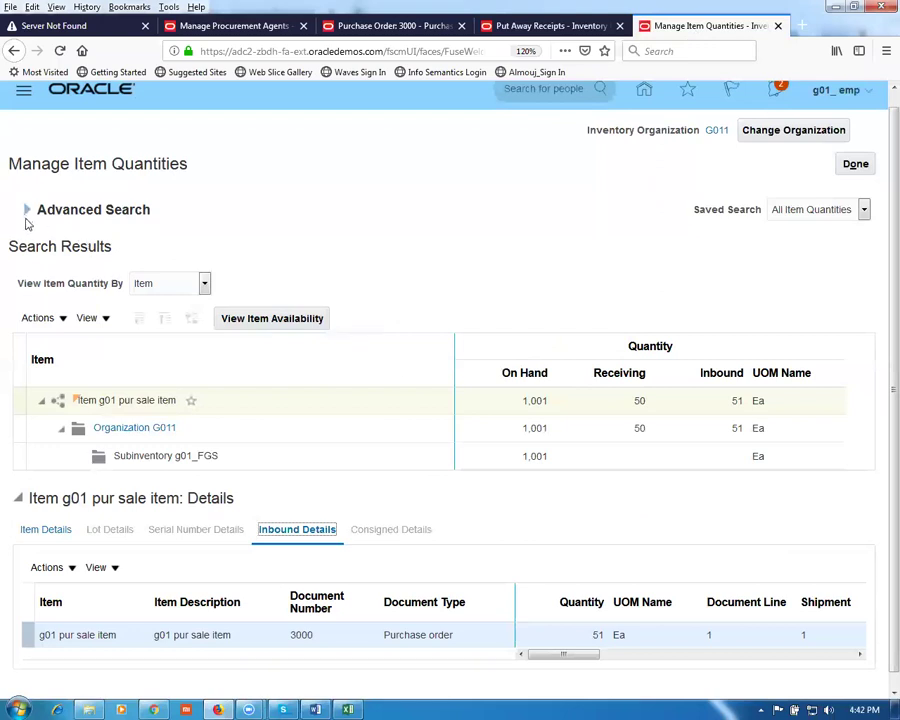
Step: Rerun the item quantity search to see 1,051 on hand, then close the page
left_click(26, 209)
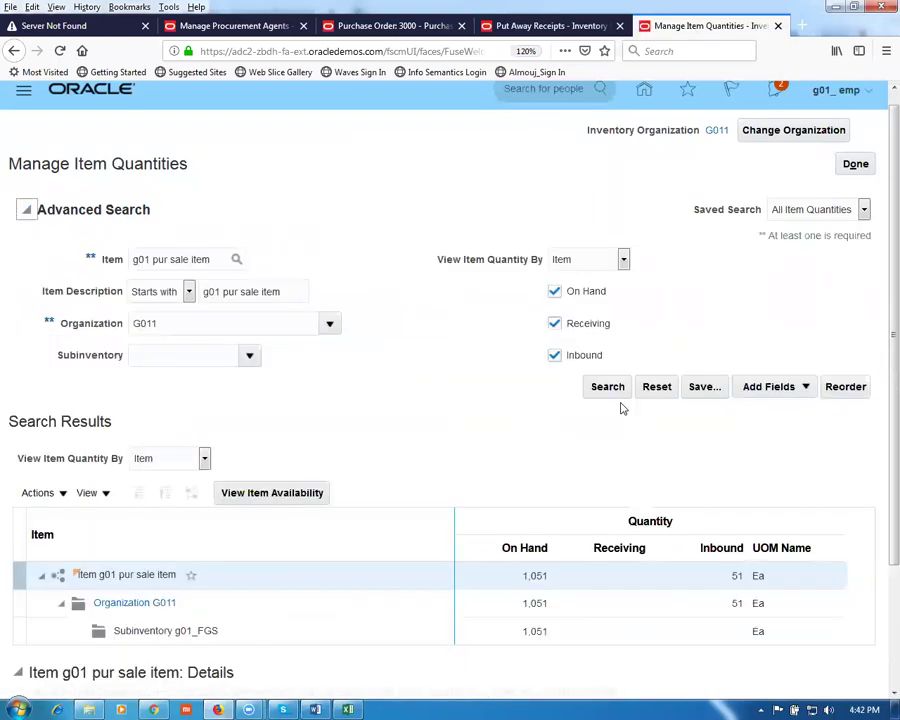
left_click(611, 392)
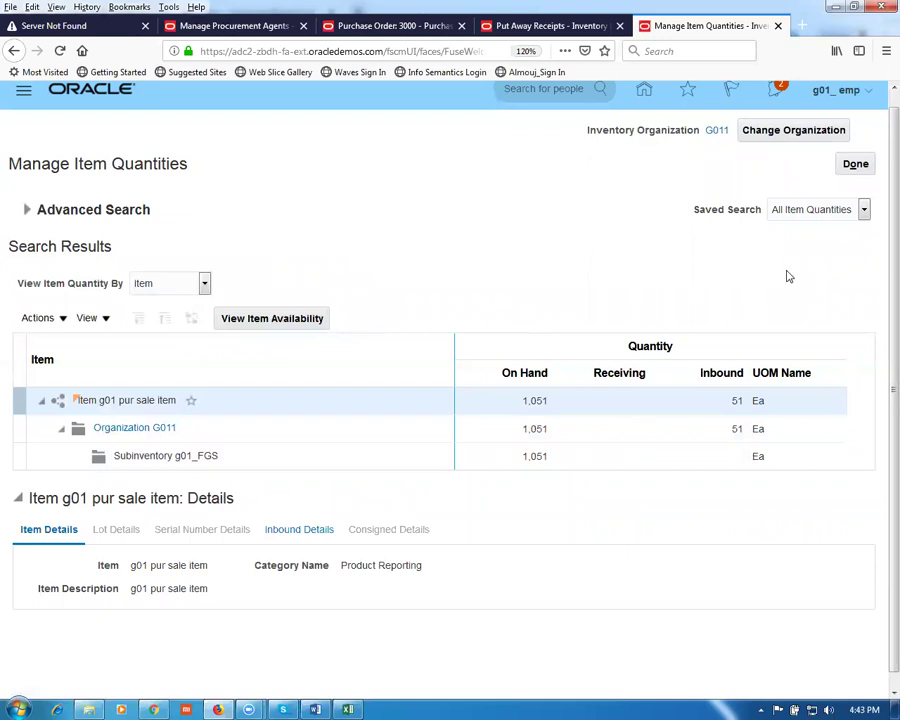
left_click(853, 166)
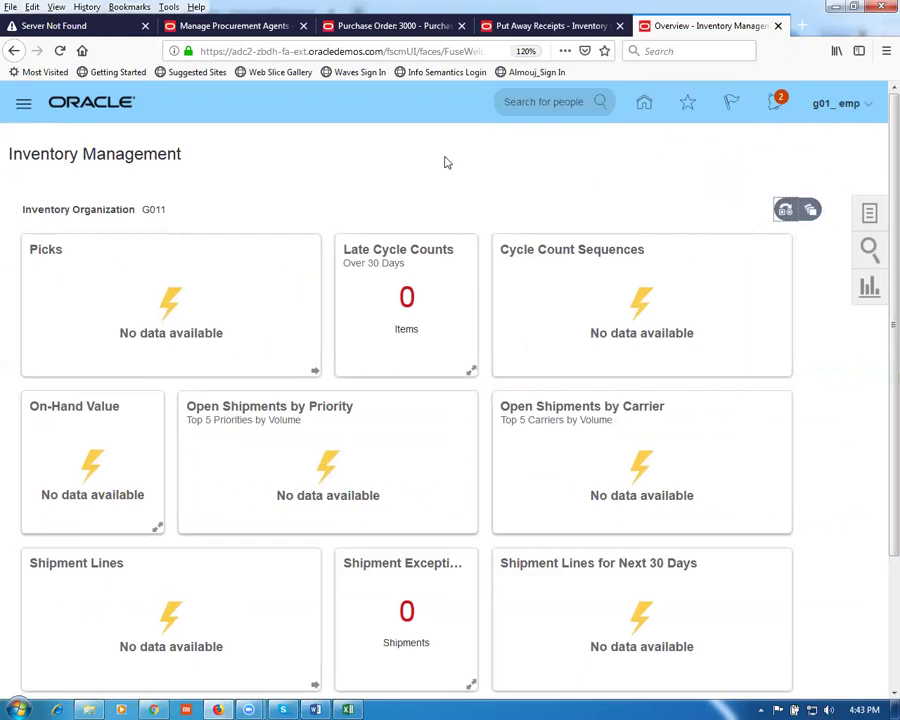
Step: Go to Setup and Maintenance from the user menu and open the task Search page
left_click(835, 117)
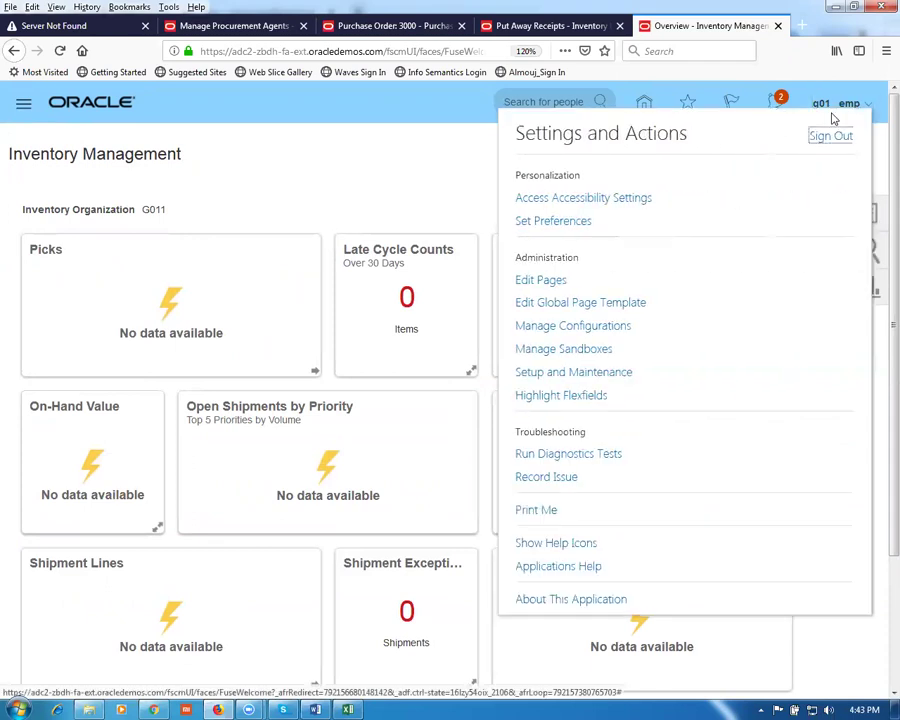
left_click(598, 377)
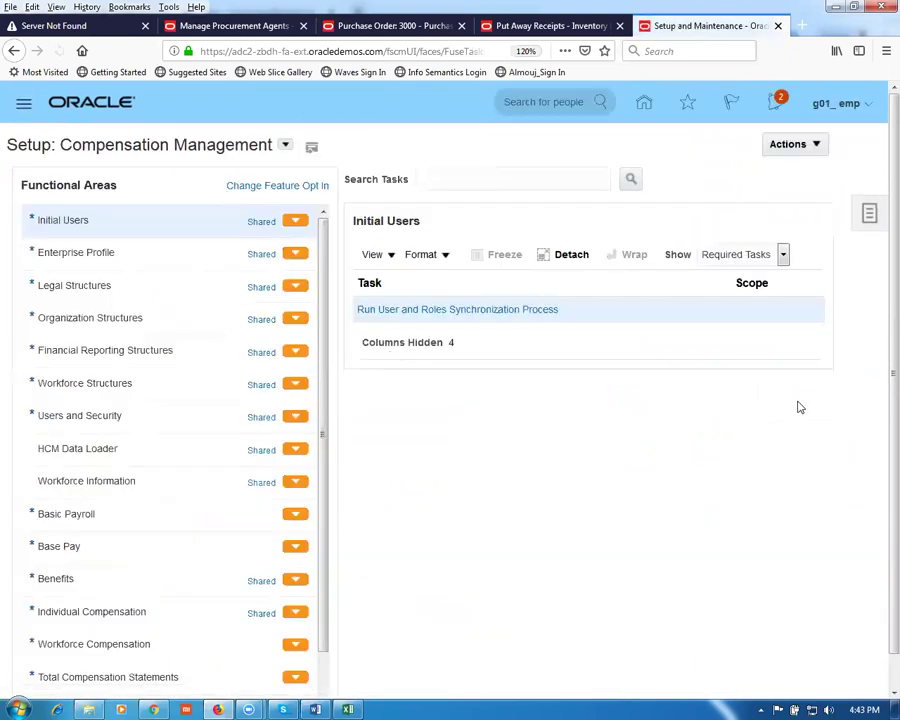
left_click(868, 218)
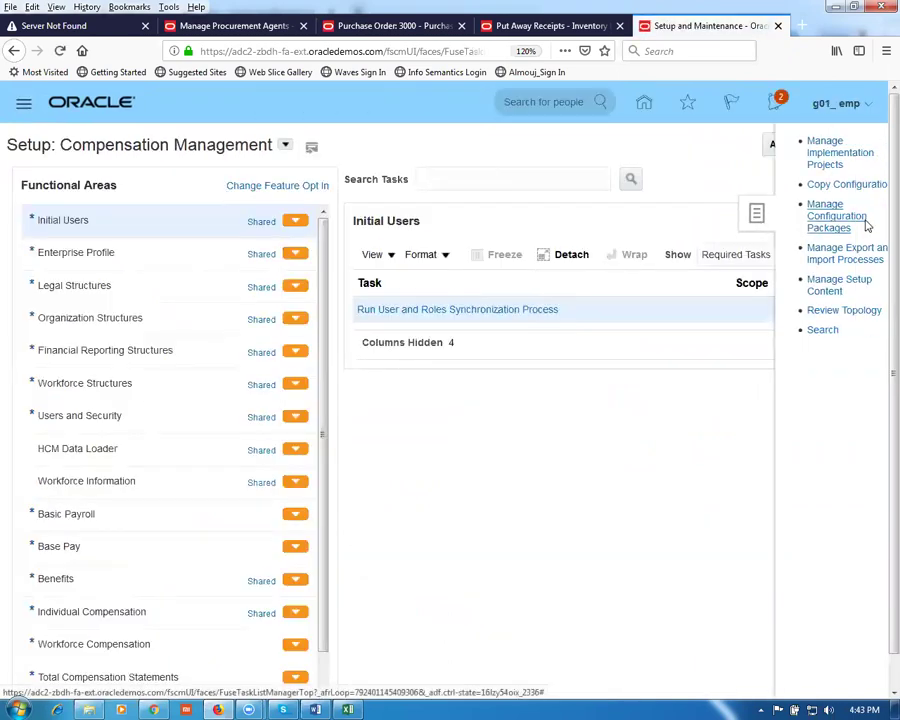
left_click(800, 331)
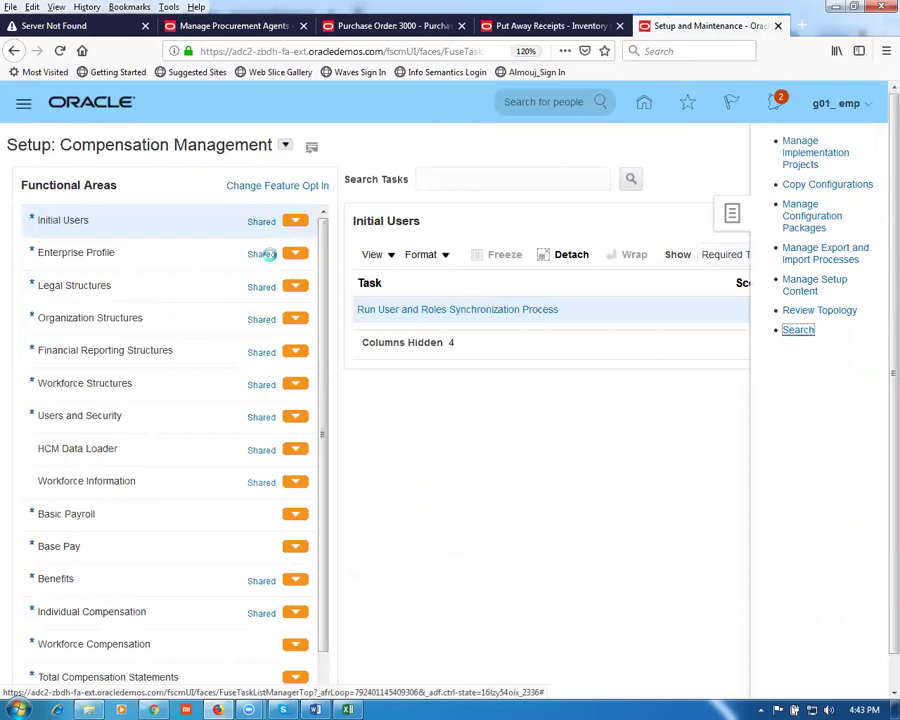
left_click(207, 180)
Step: Search setup tasks for man%pay%opt%, then rerun with the broader man%pay% pattern
type("man%pa")
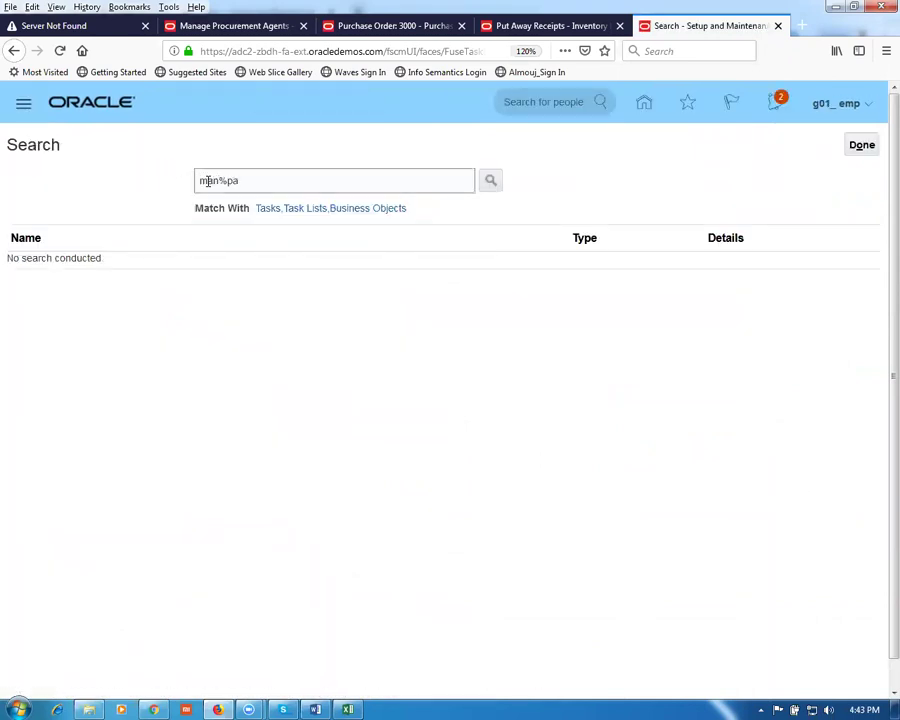
type("y%opt%")
key("Return")
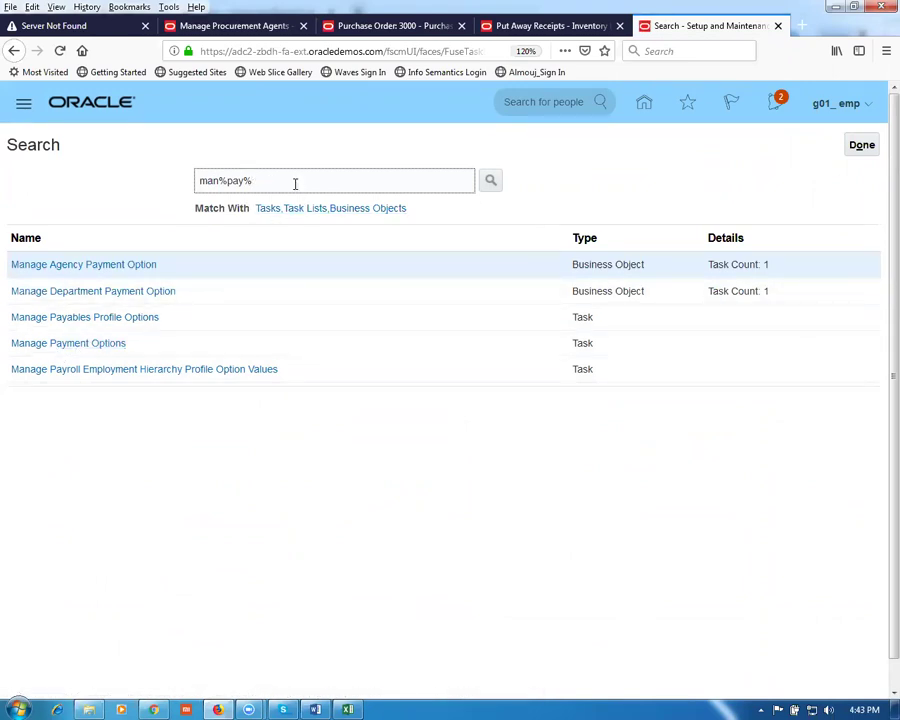
key("Return")
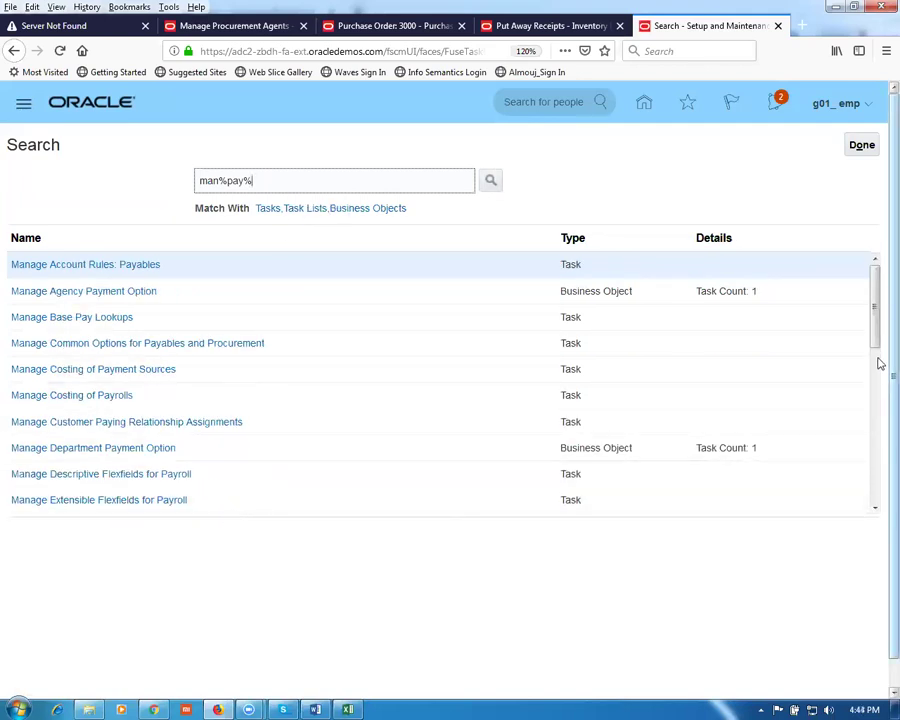
Step: Scroll through the matching tasks, then return to the top of the results list
scroll(877, 335, "down", 3)
left_click_drag(879, 381, 879, 425)
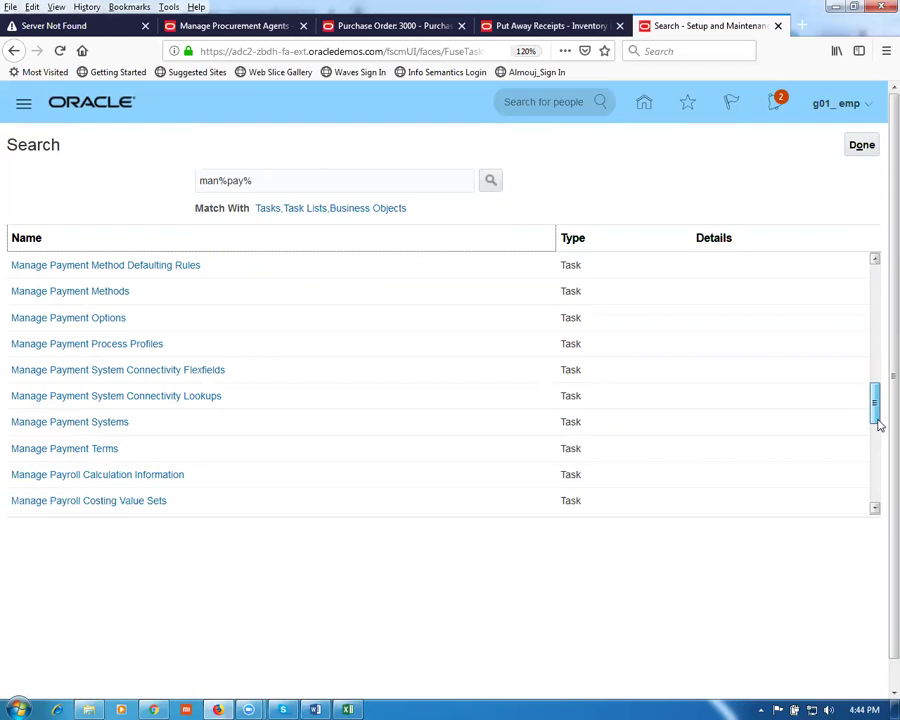
left_click_drag(878, 425, 879, 520)
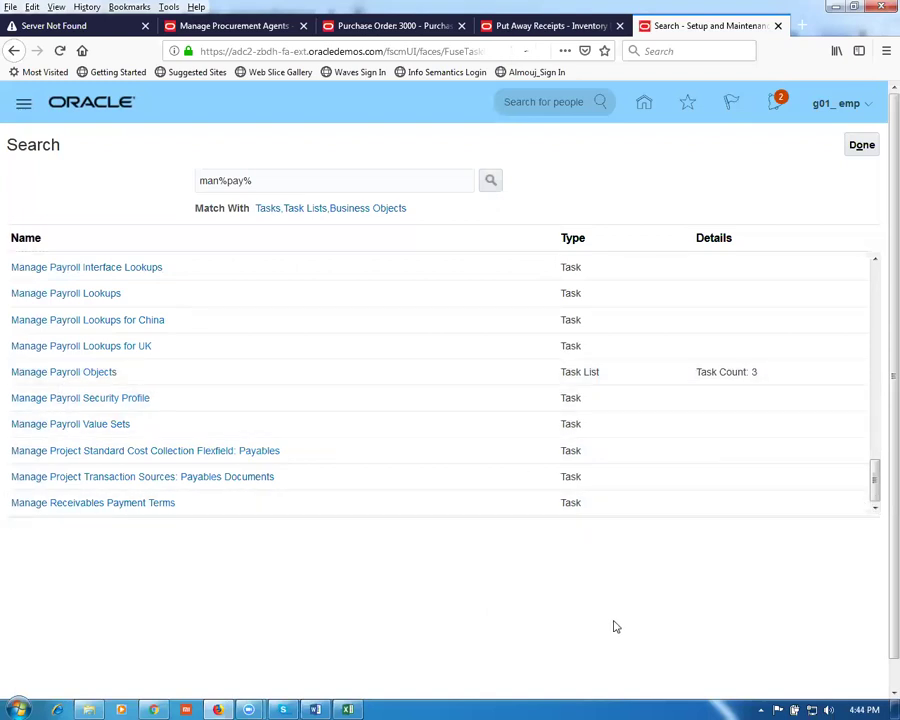
key("ctrl+plus")
key("ctrl+plus")
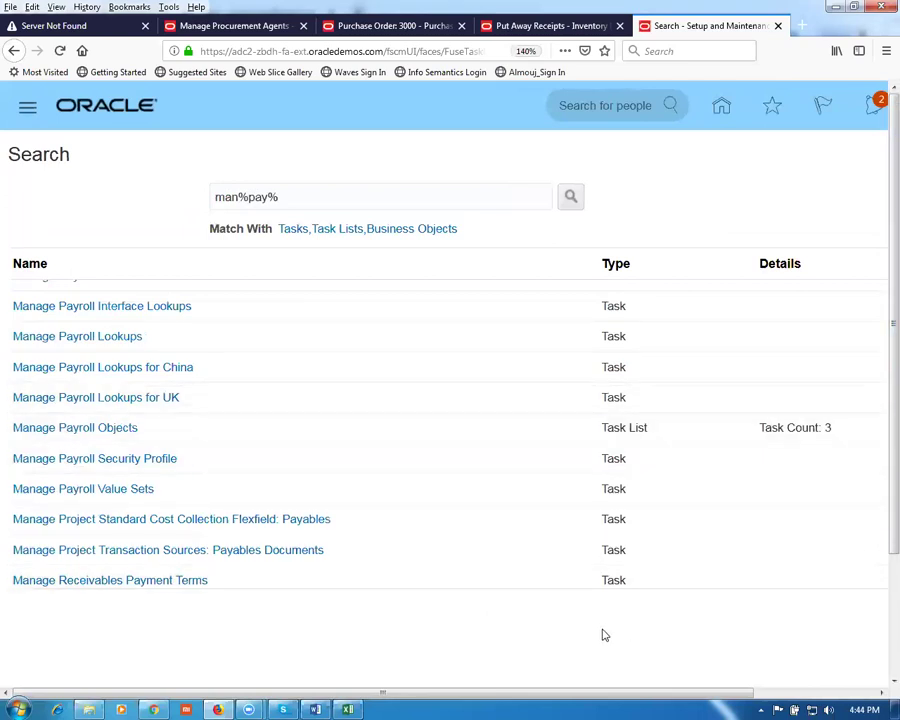
left_click_drag(526, 690, 647, 690)
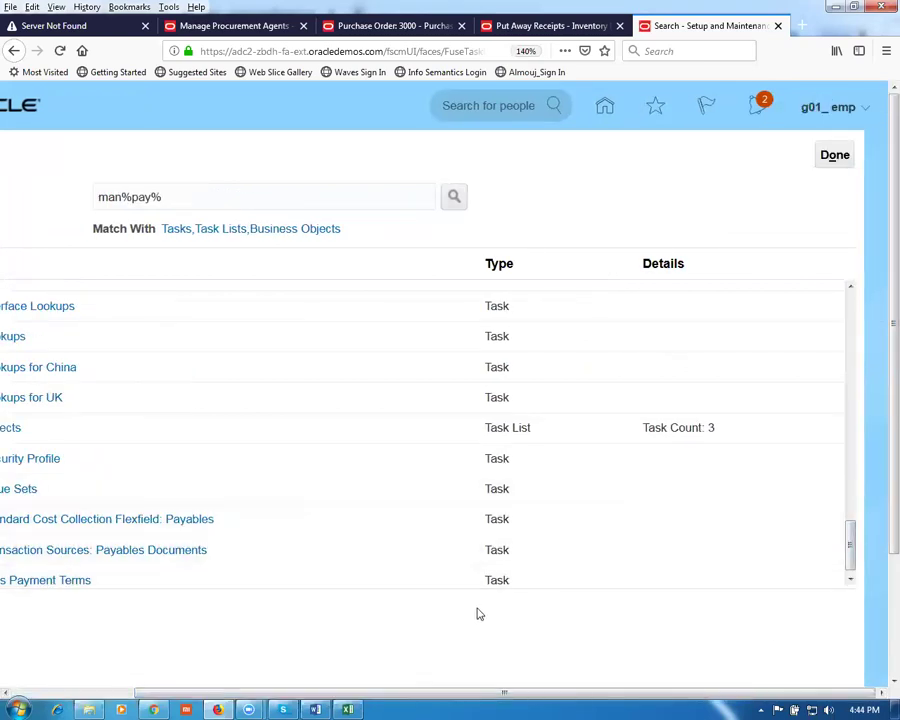
key("ctrl+minus")
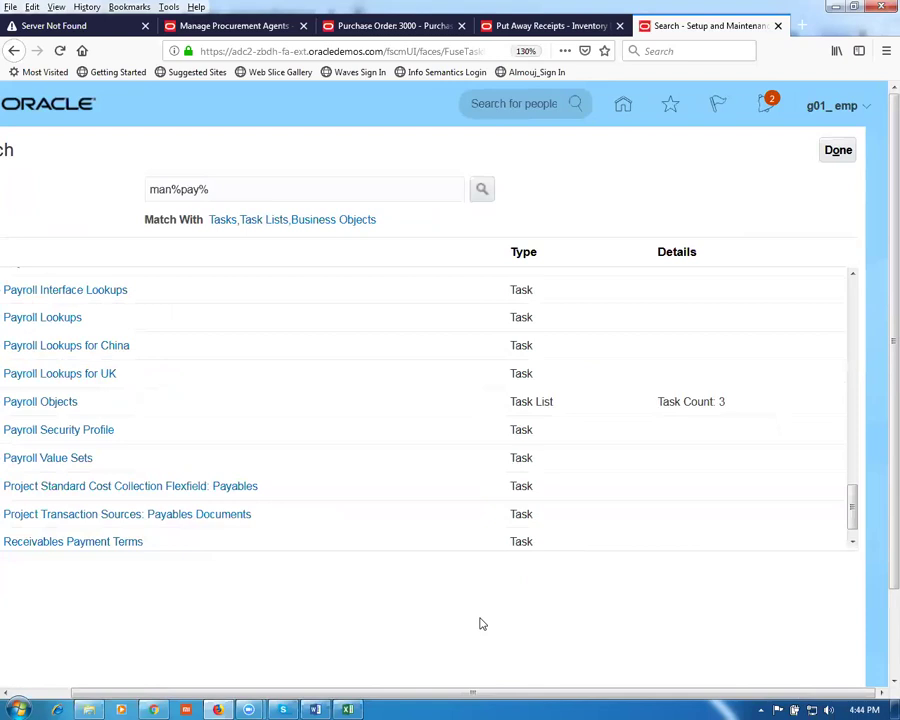
key("ctrl+minus")
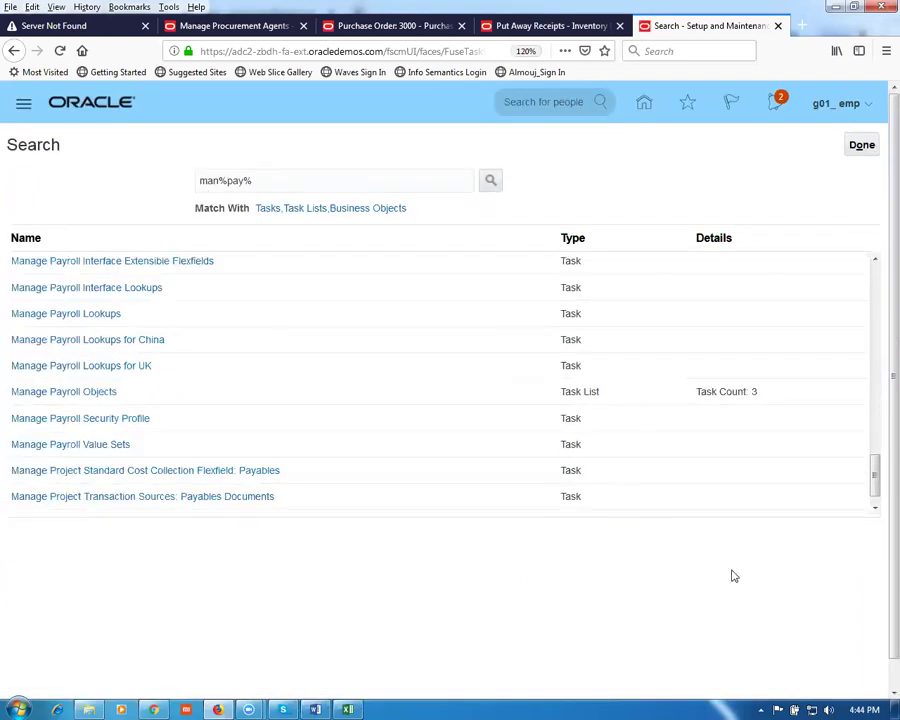
left_click_drag(875, 488, 878, 287)
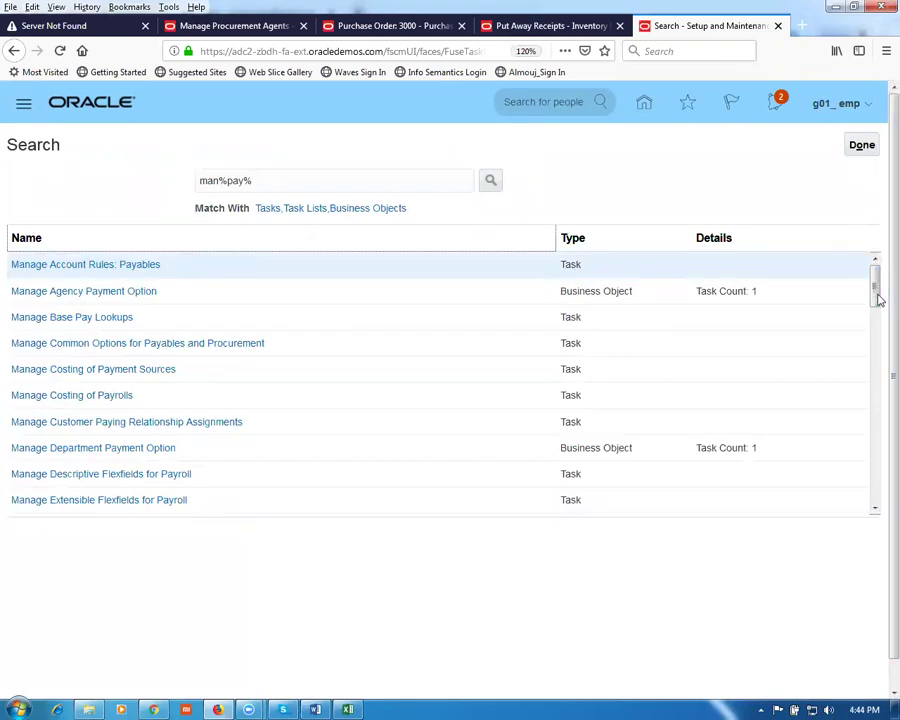
Step: Refine the task search to man%pay%opt% and then man%payable% to reach Define General Payables Options
left_click(277, 179)
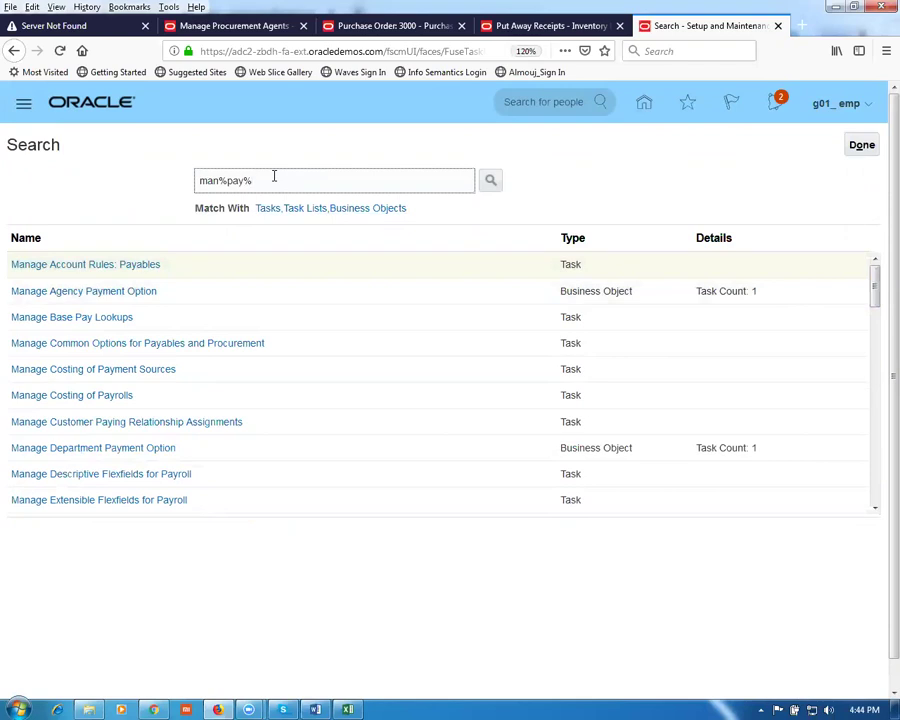
type("opt%")
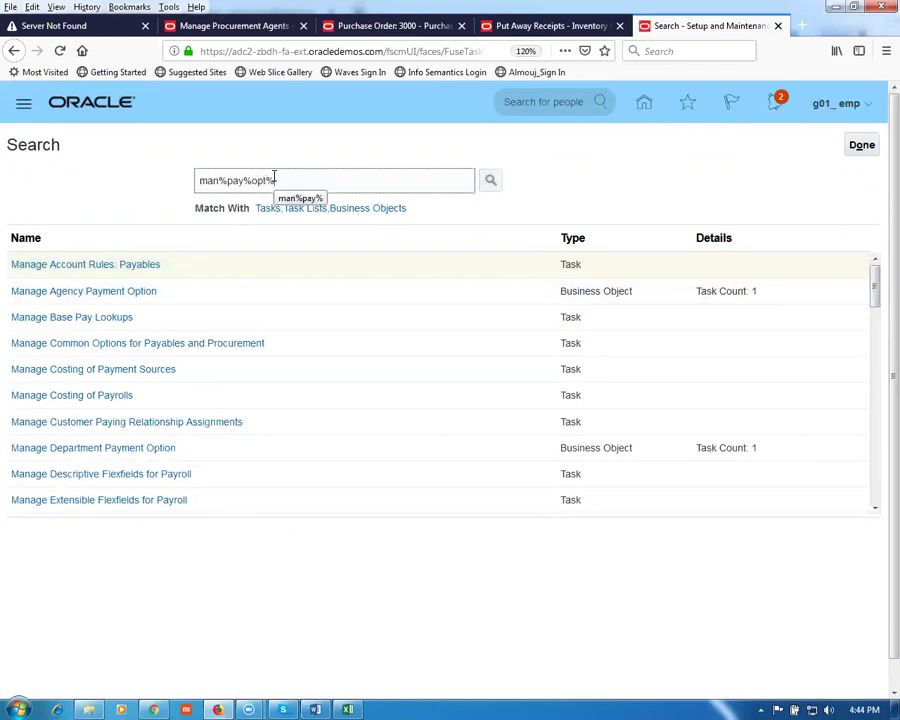
key("Return")
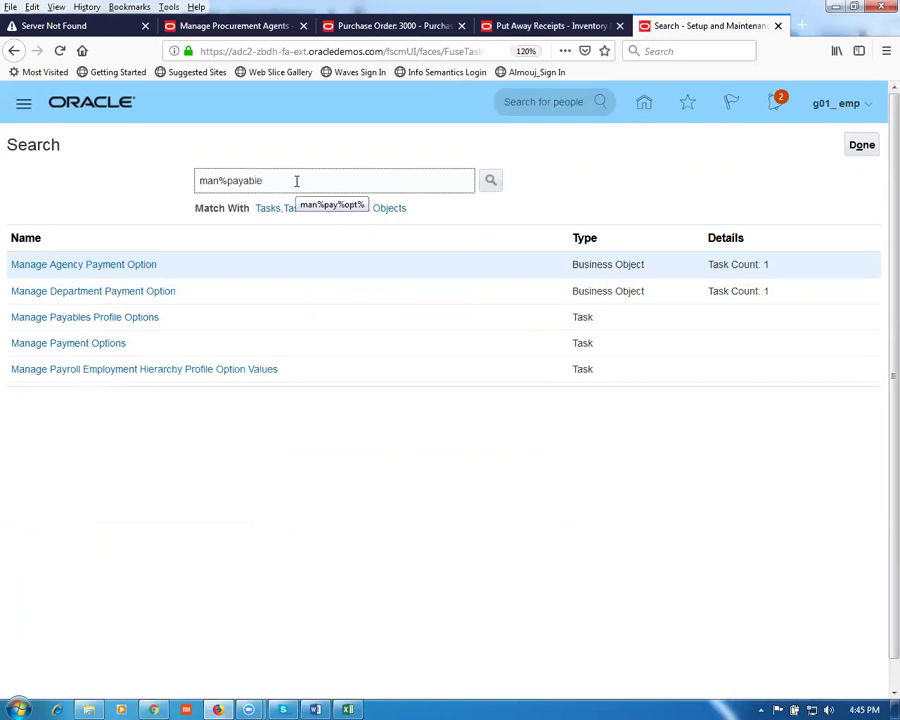
key("Return")
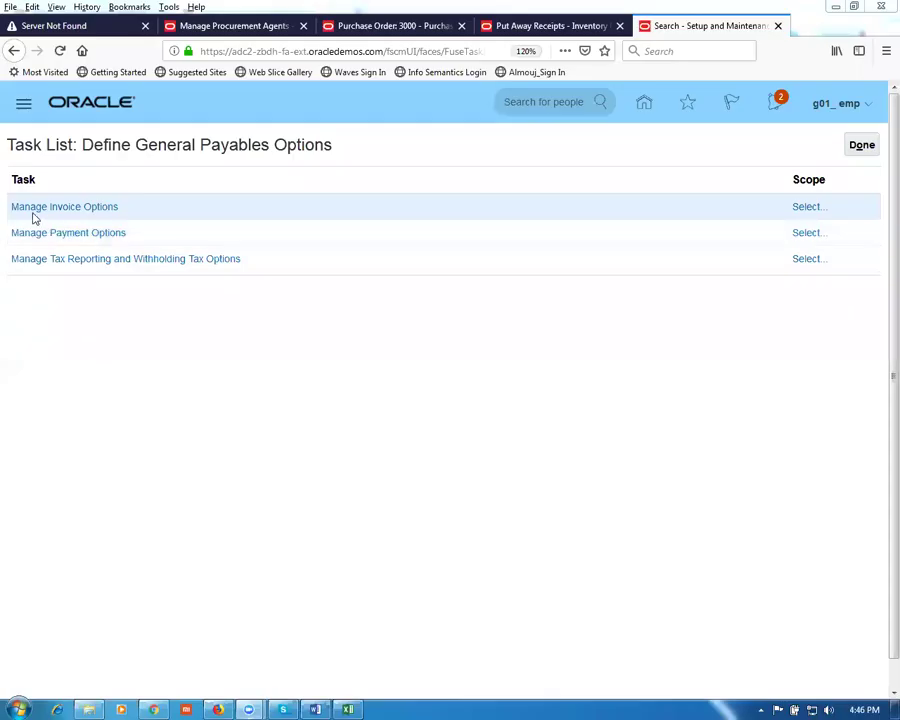
Step: Scope Manage Invoice Options to the existing g01 business unit, found by searching 'g01'
left_click(809, 209)
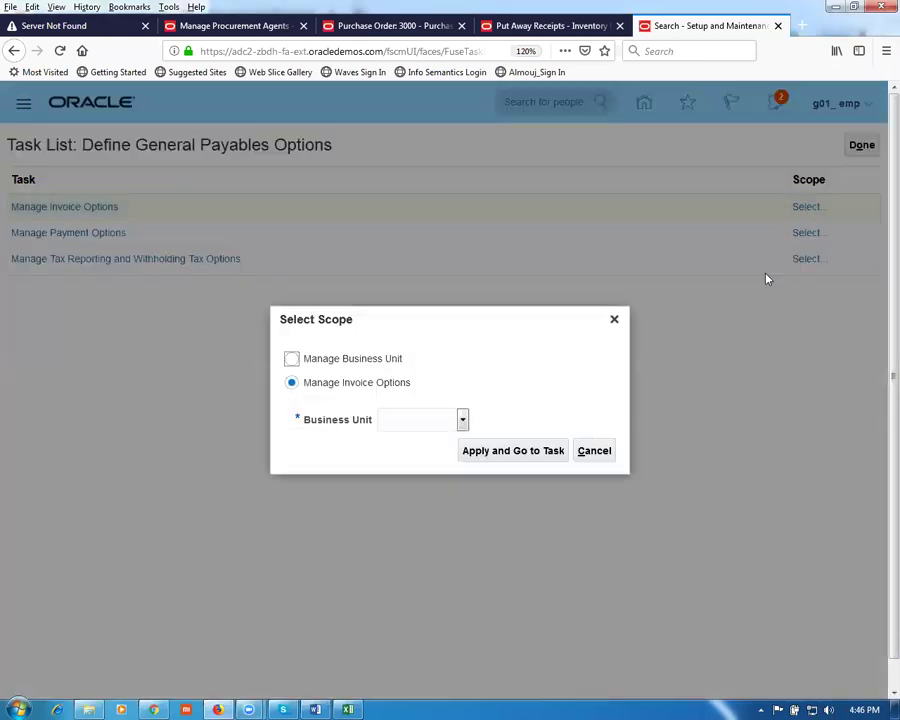
left_click(462, 419)
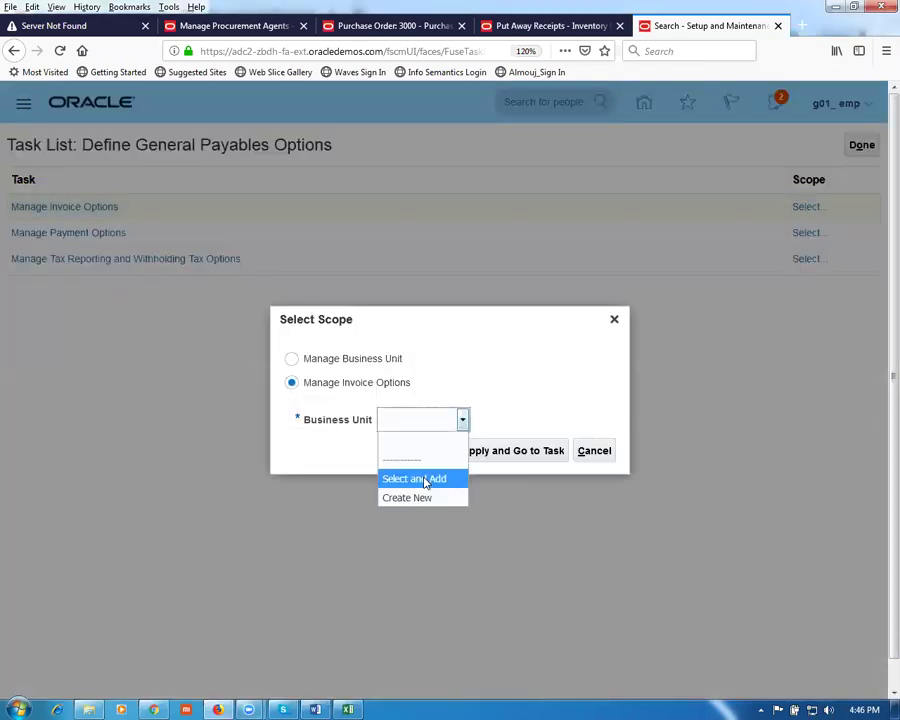
left_click(418, 477)
left_click(505, 453)
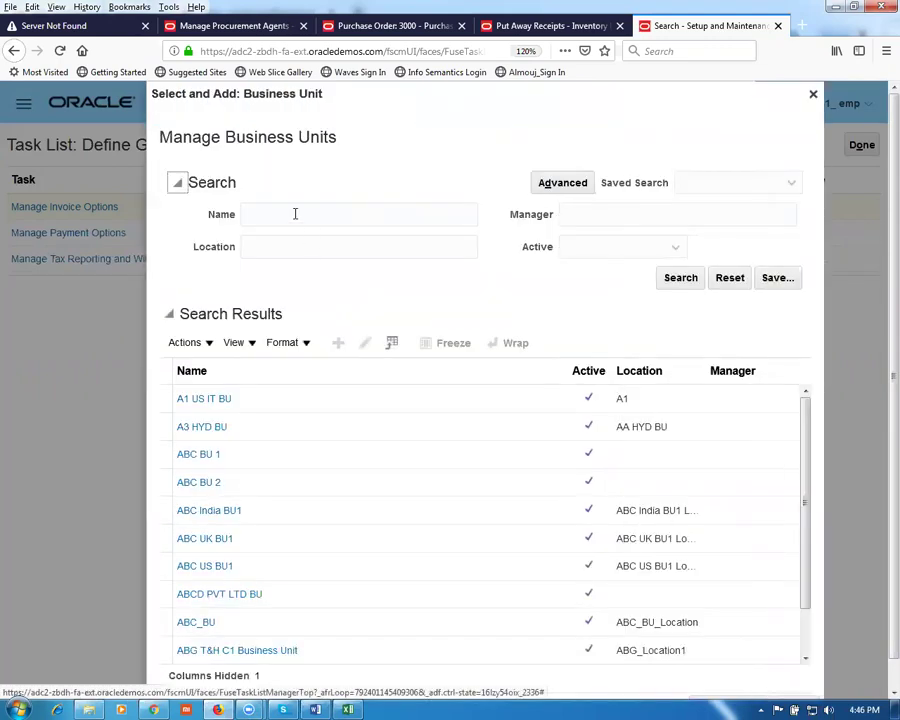
left_click(295, 214)
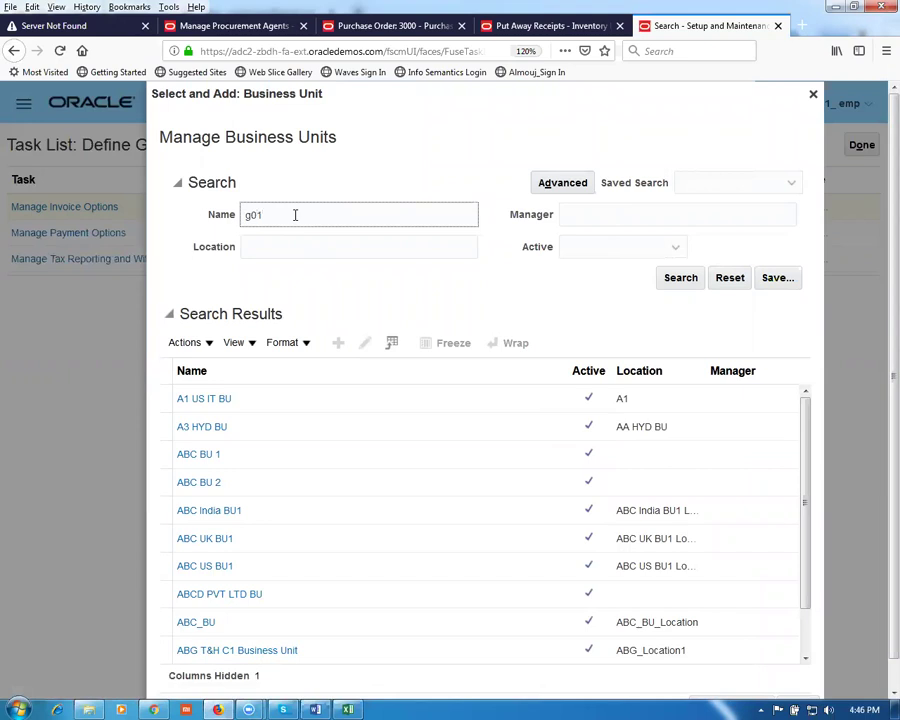
left_click(665, 283)
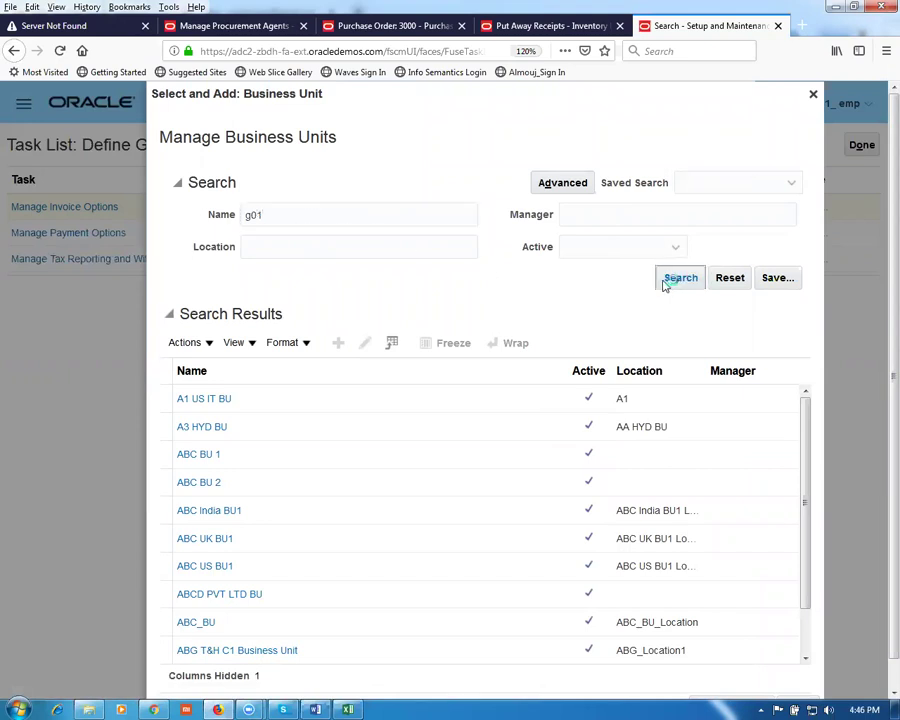
double_click(337, 502)
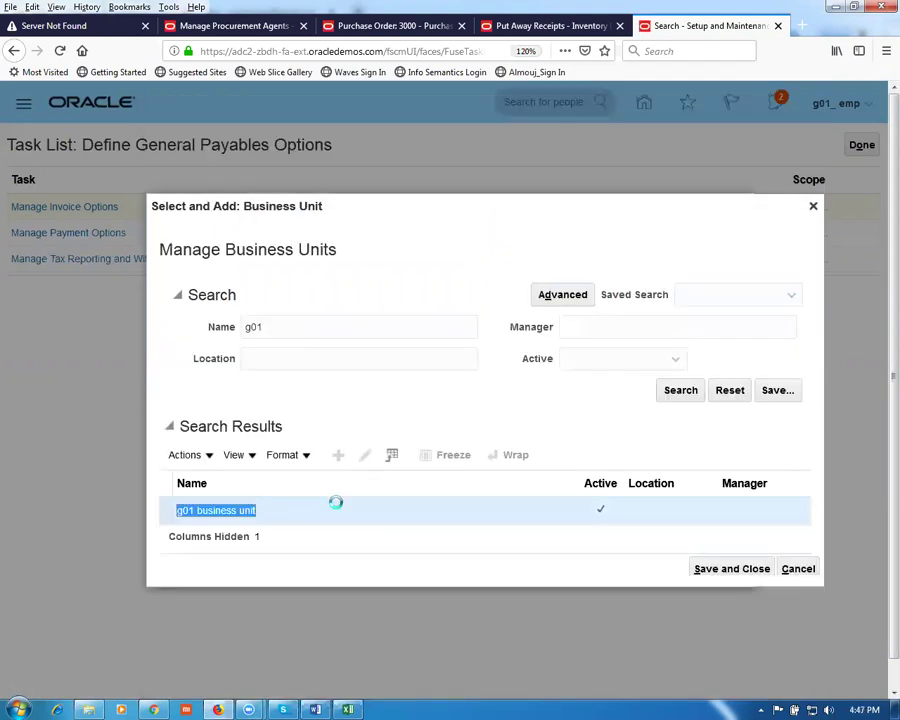
left_click(710, 567)
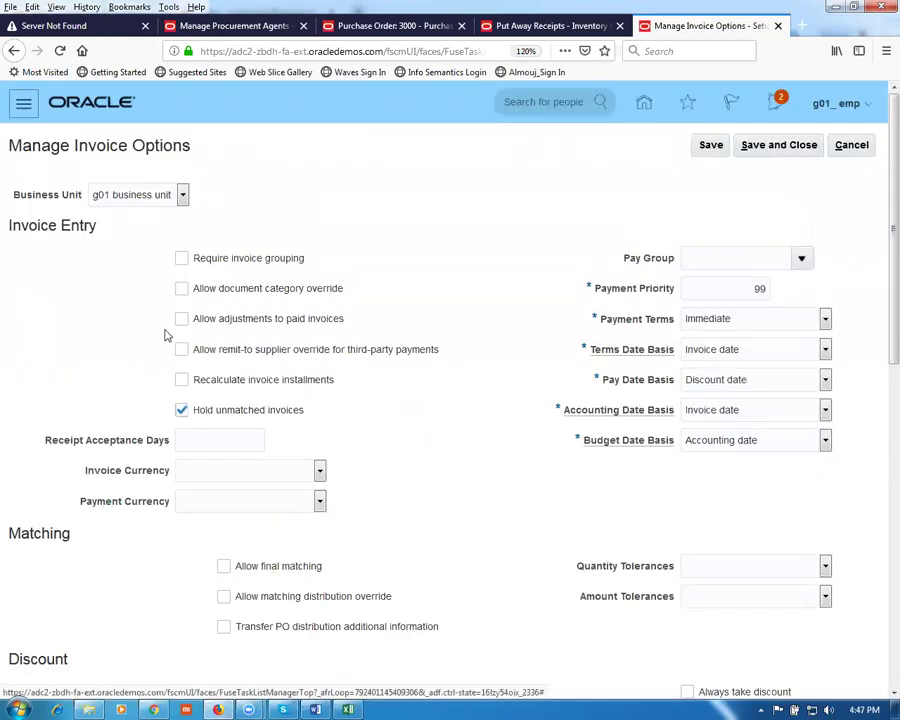
Step: Set the invoice pay group to BOE, invoice currency to EUR - Euro, payment currency to USD - US Dollar
left_click(802, 260)
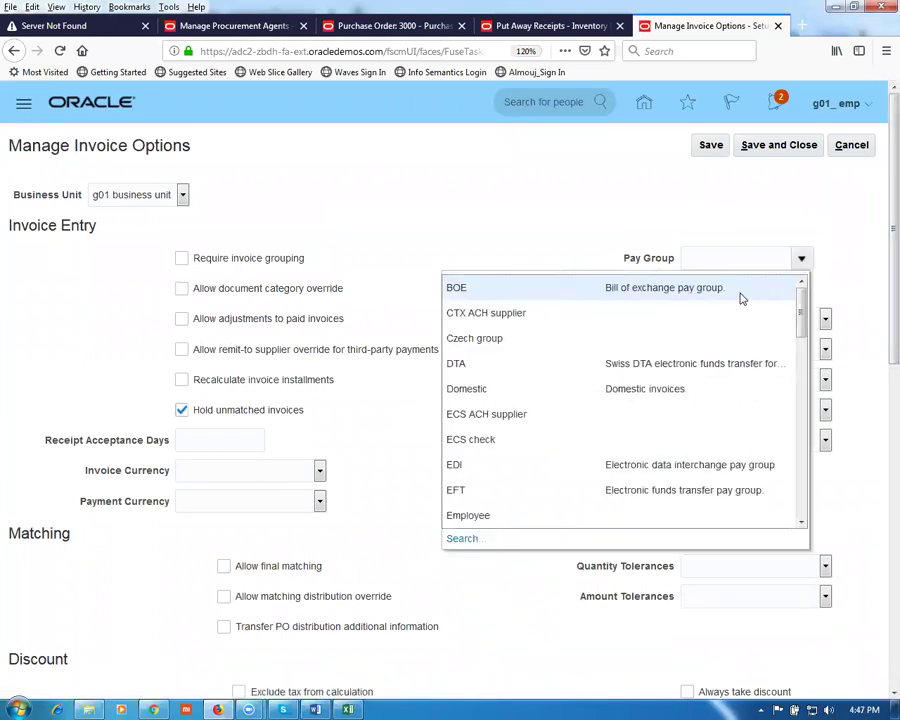
left_click(735, 301)
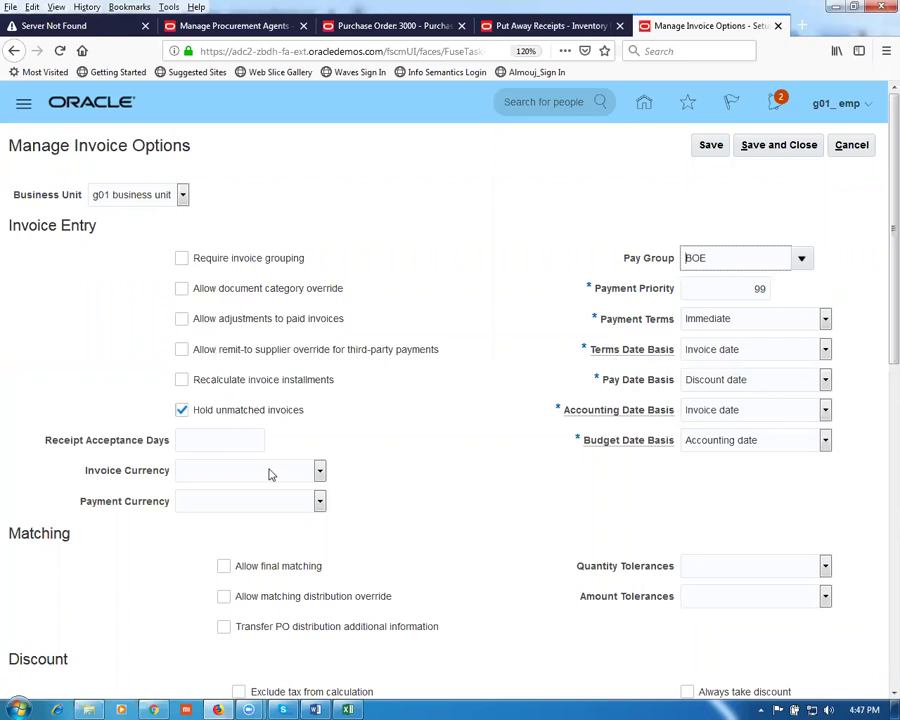
left_click(208, 441)
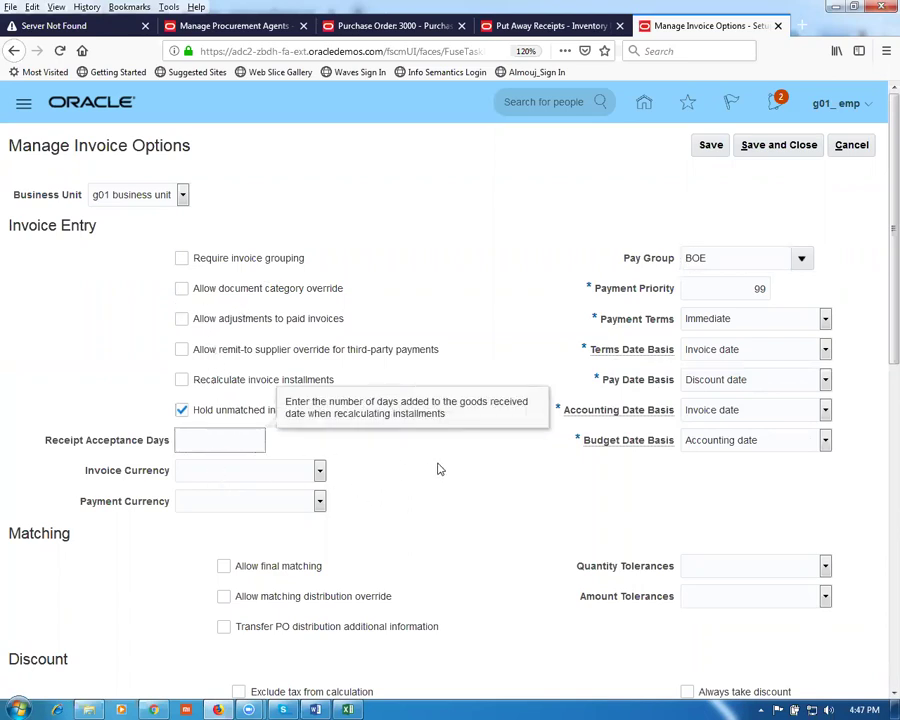
left_click(337, 465)
left_click(320, 471)
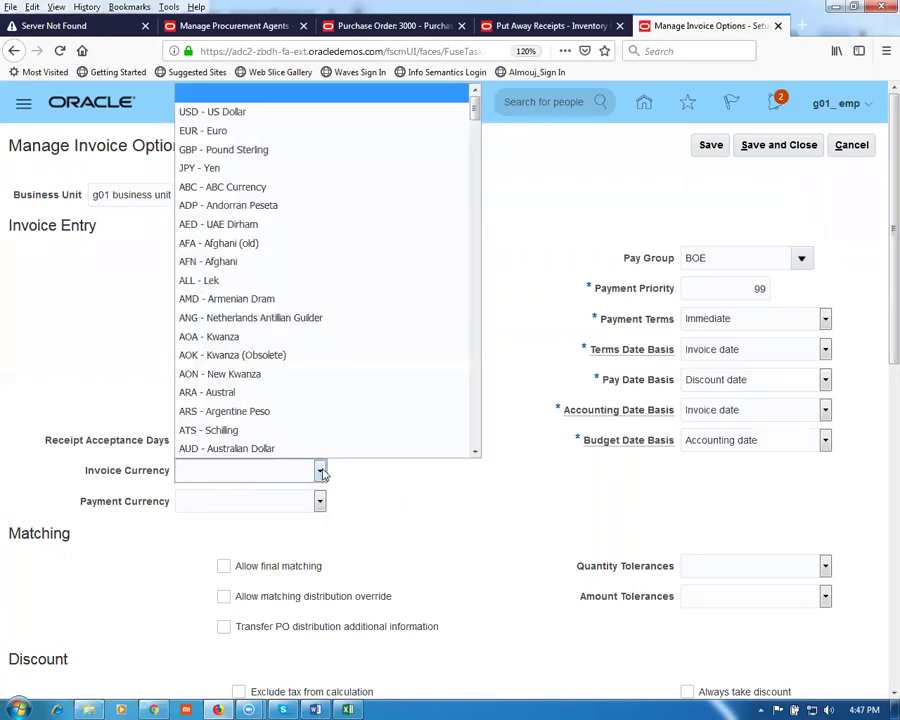
left_click(232, 131)
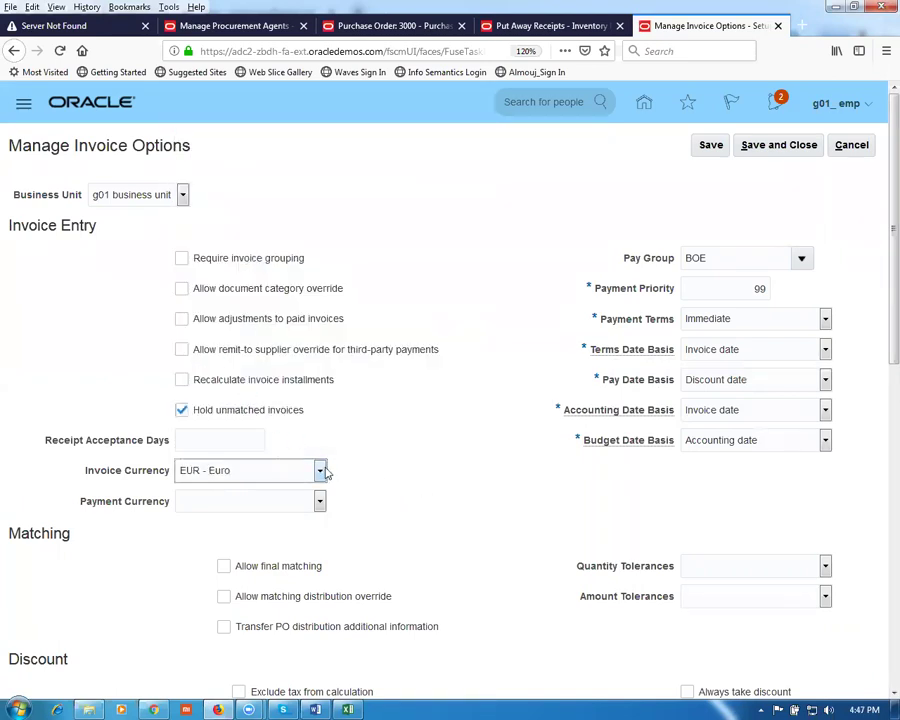
left_click(320, 502)
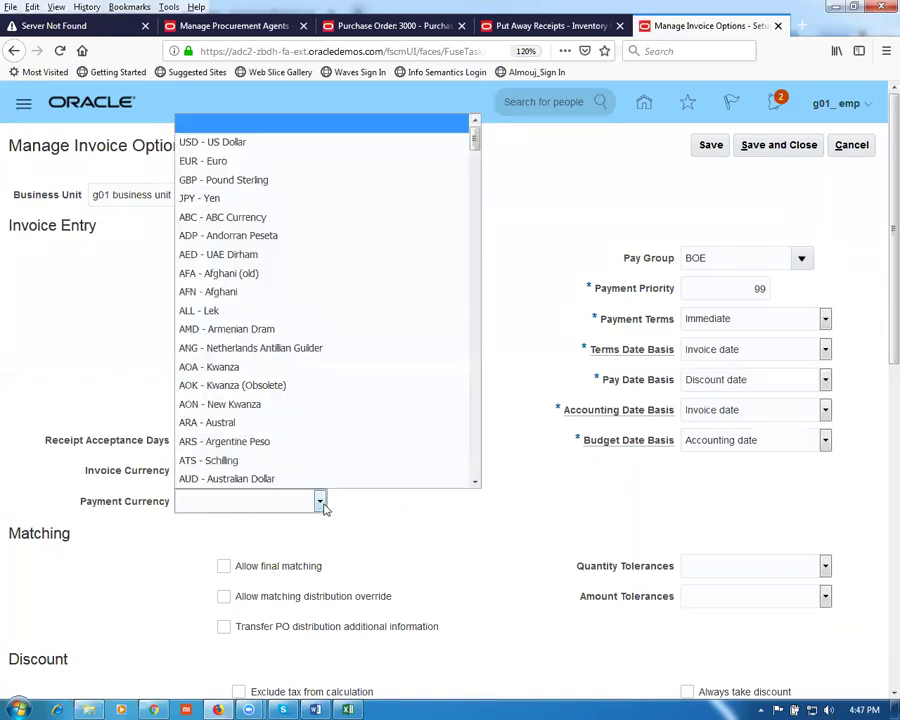
left_click(213, 142)
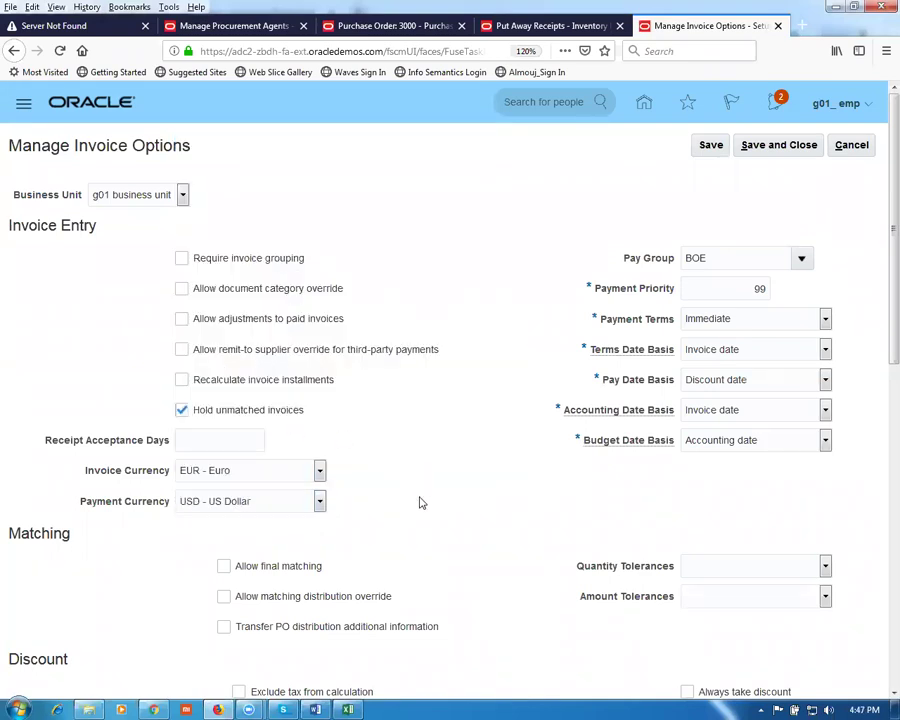
Step: Under Payment Request, set payment terms to 2/10 Net 30 and pay group to BOE
scroll(421, 500, "down", 4)
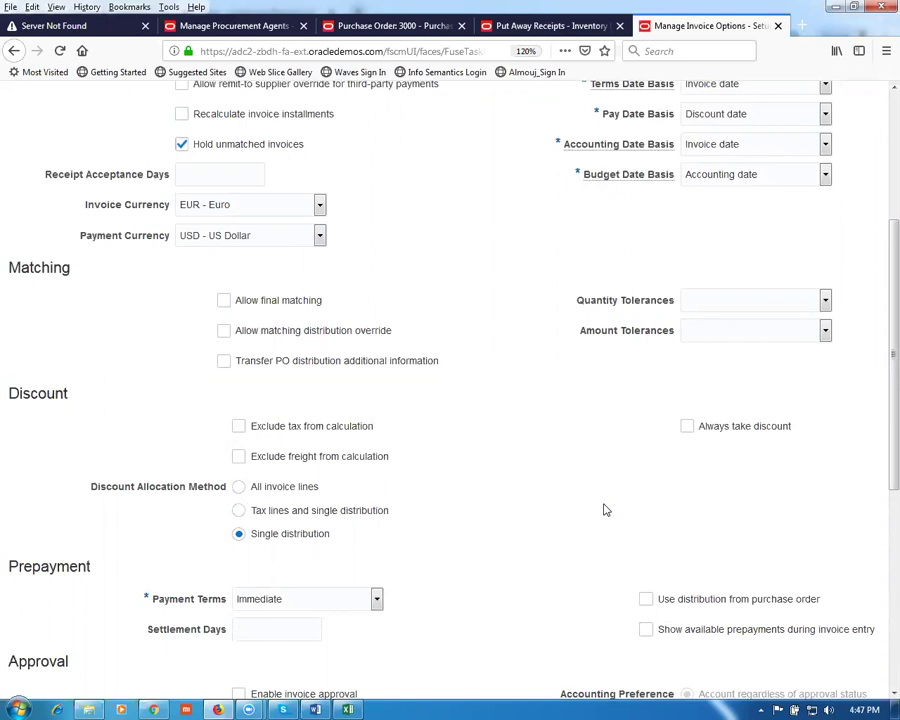
scroll(603, 510, "down", 5)
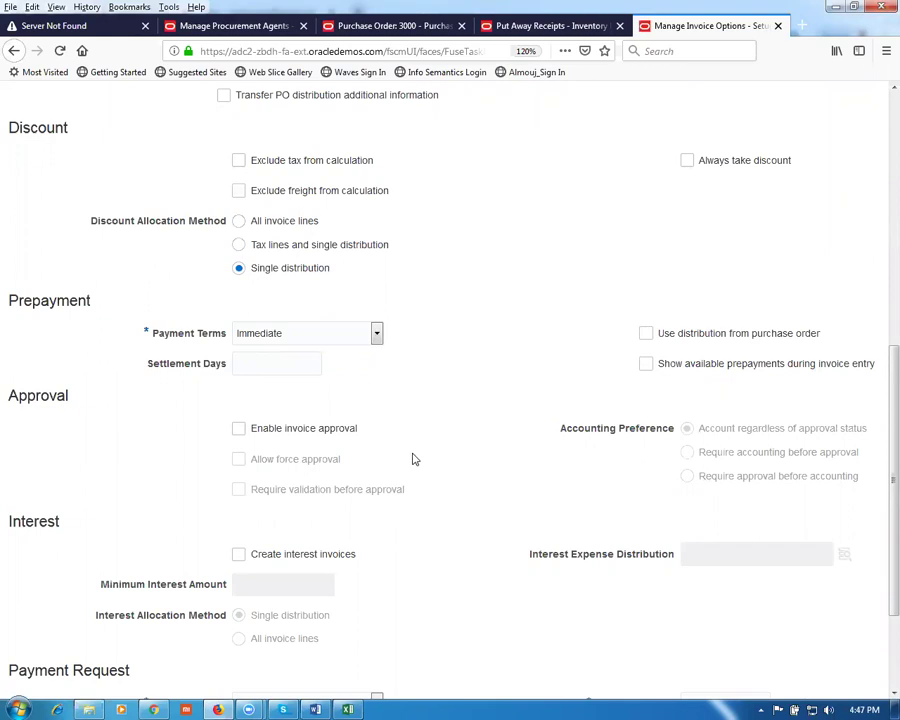
scroll(414, 459, "down", 3)
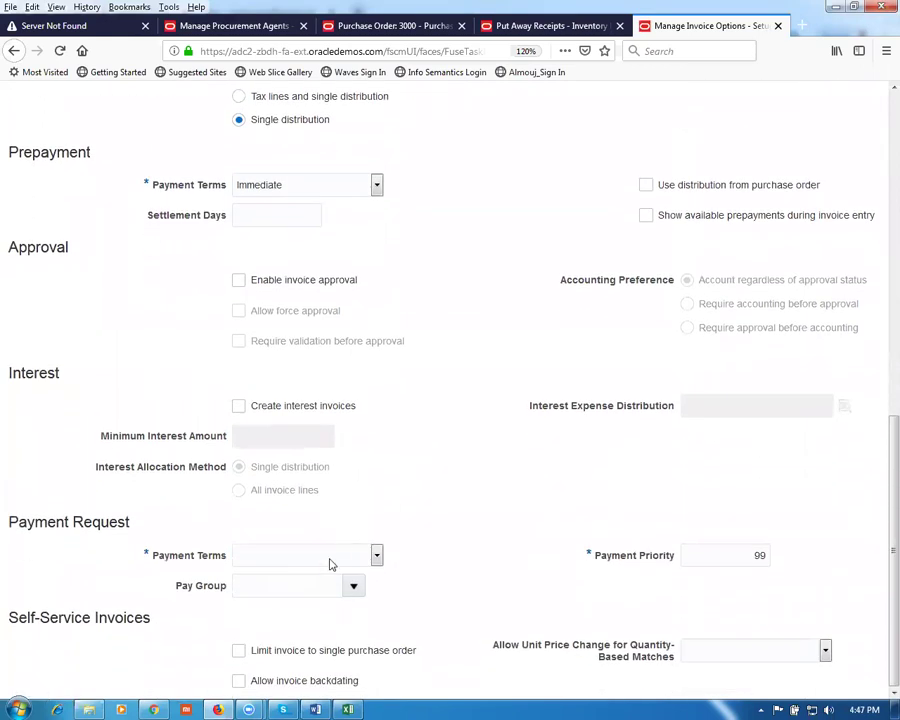
left_click(377, 557)
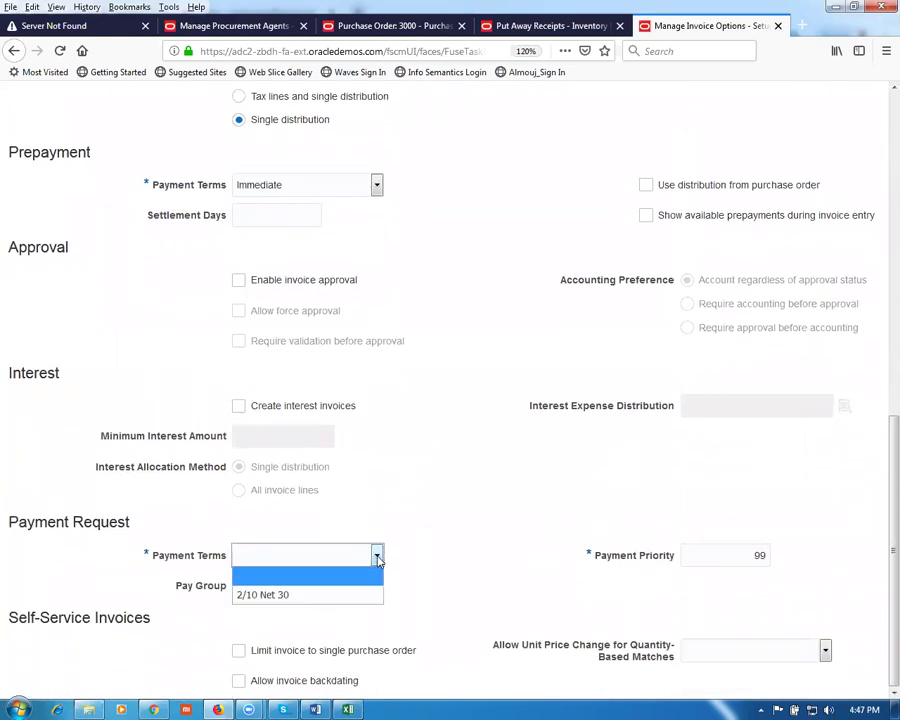
left_click(339, 594)
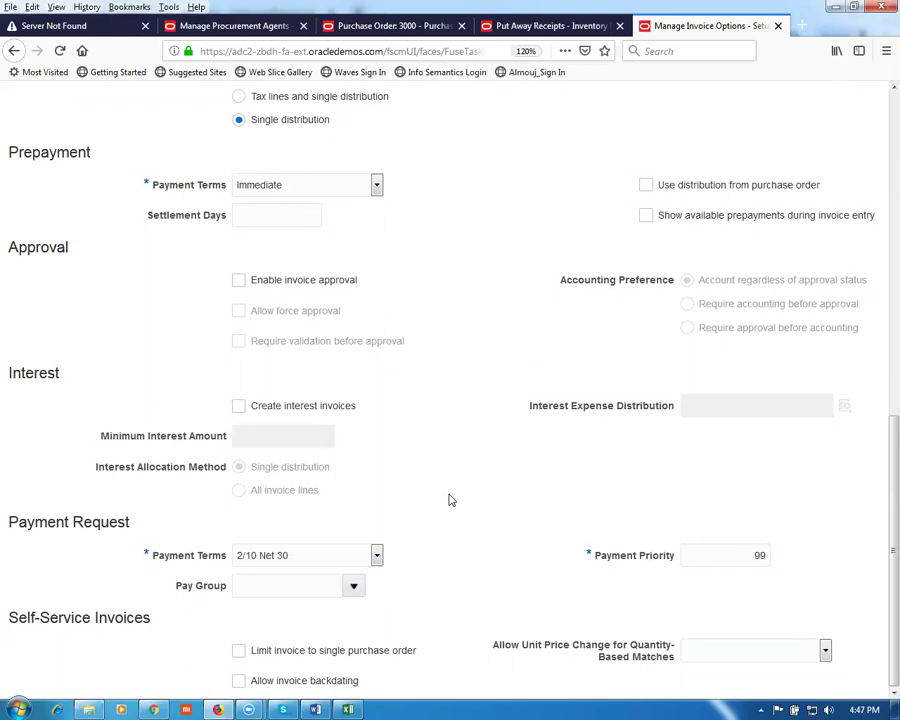
left_click(351, 590)
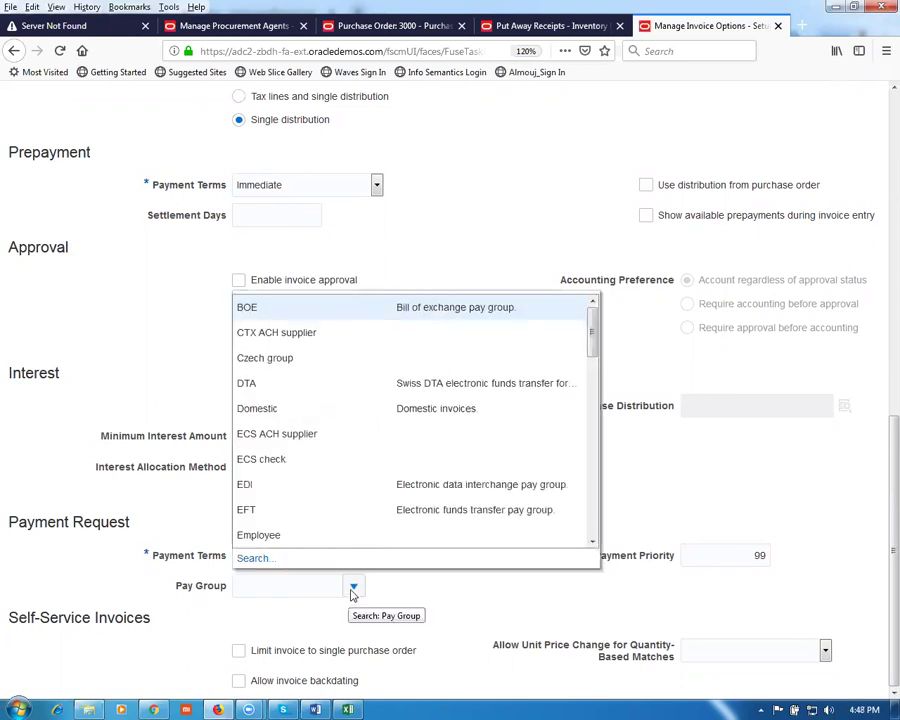
left_click(315, 309)
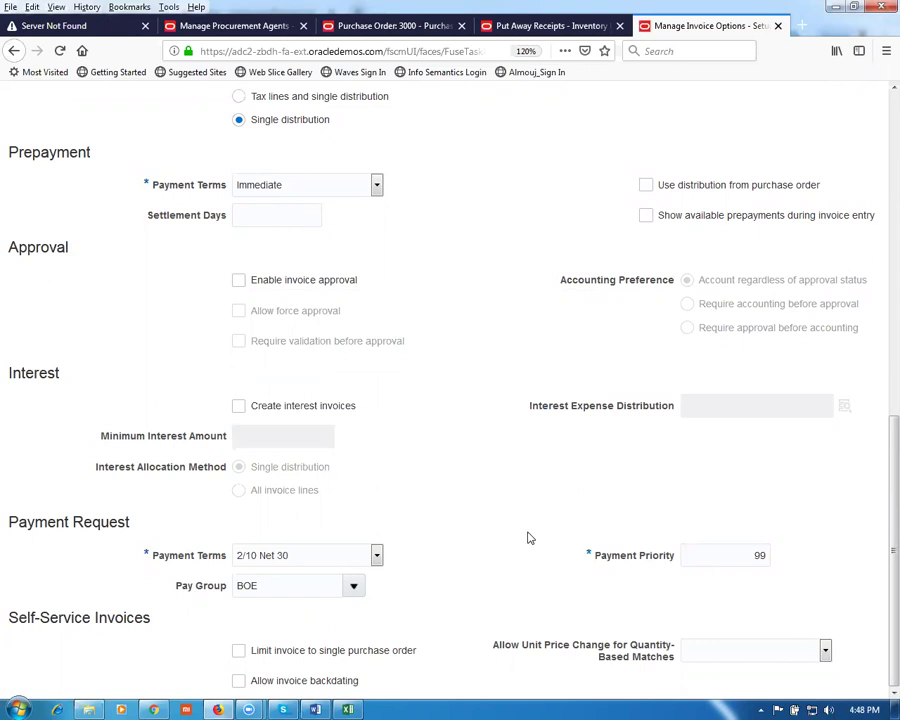
scroll(530, 538, "up", 4)
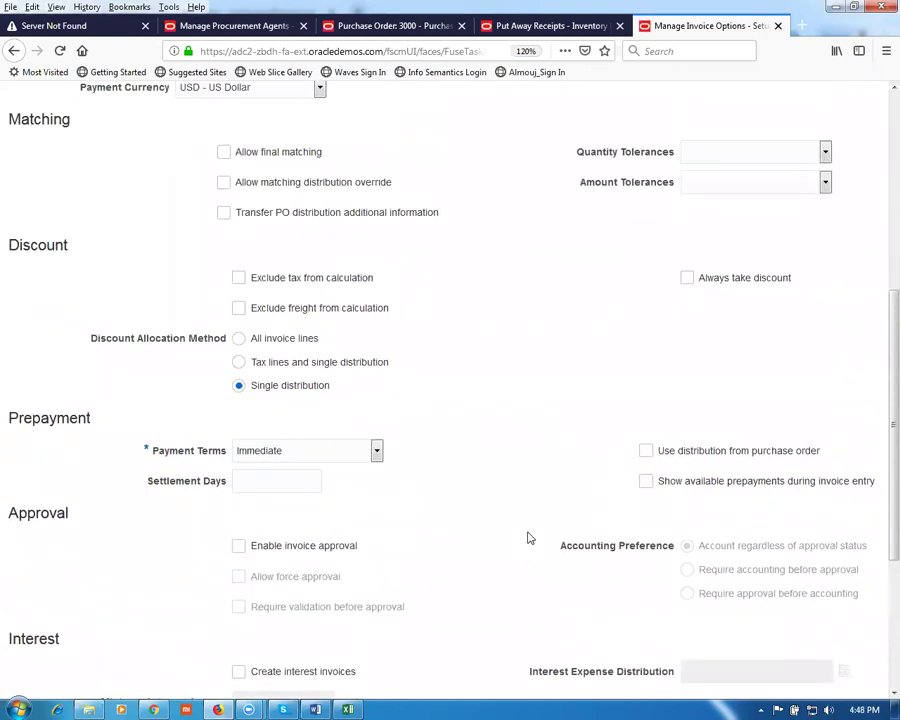
scroll(530, 538, "up", 6)
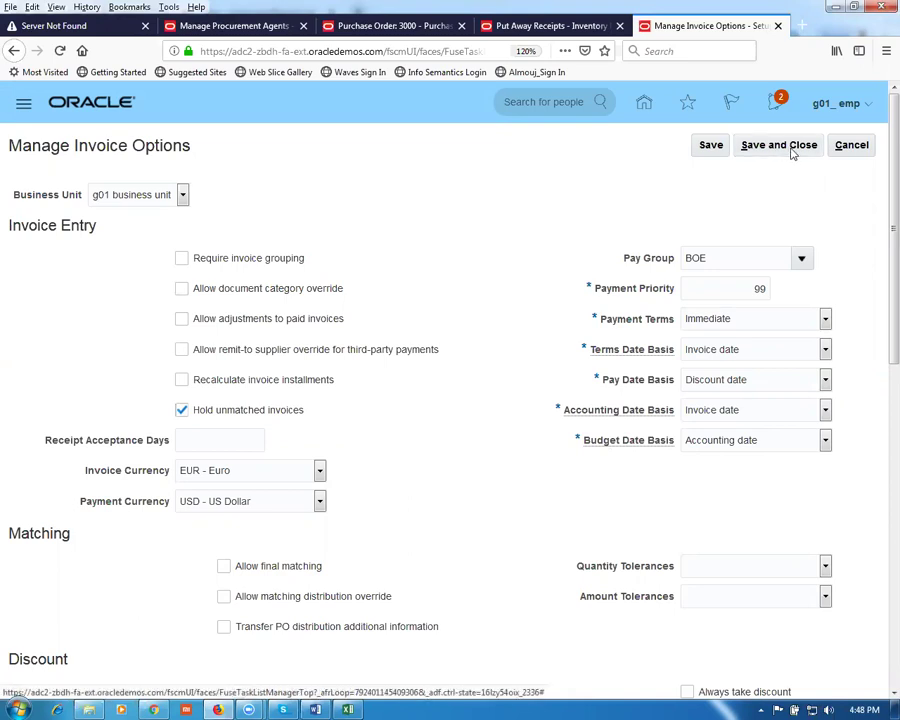
Step: After the save error, set prepayment payment terms to 2/10 Net 30 and save again
left_click(792, 152)
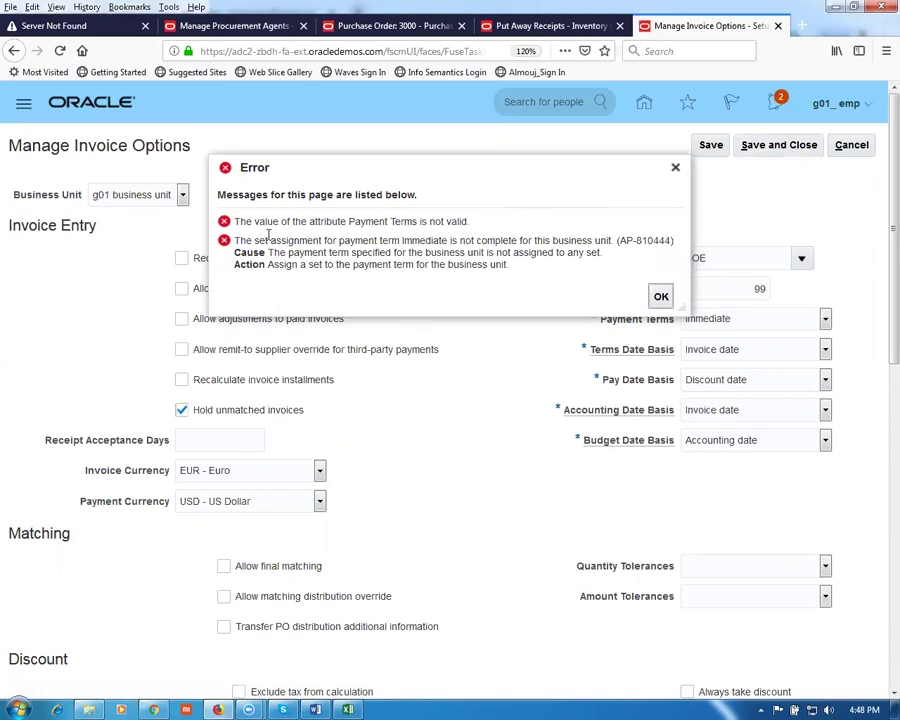
left_click_drag(257, 222, 358, 240)
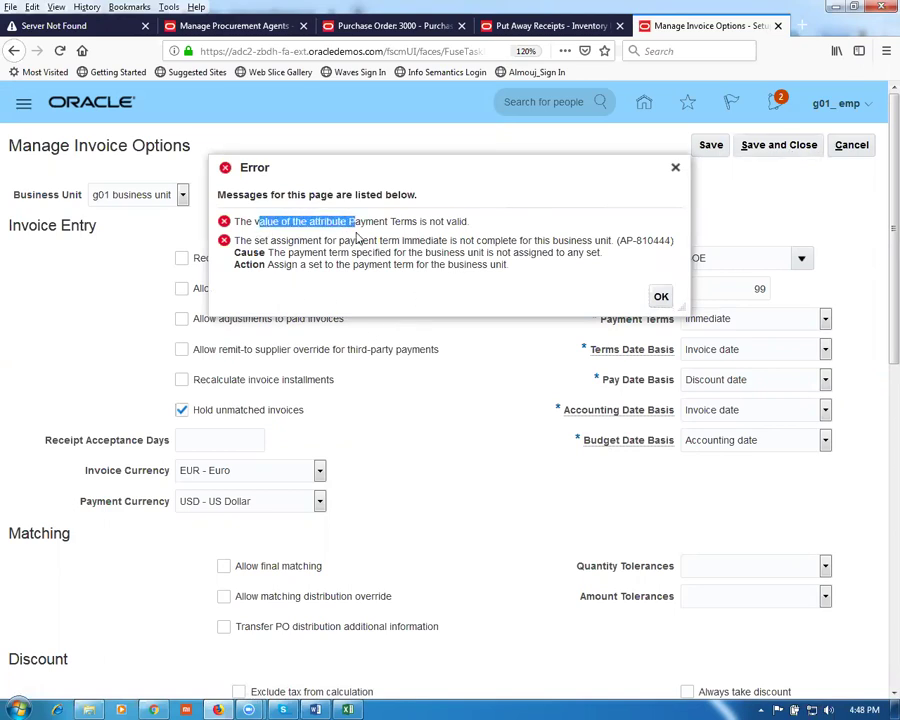
left_click(661, 297)
scroll(474, 488, "down", 1)
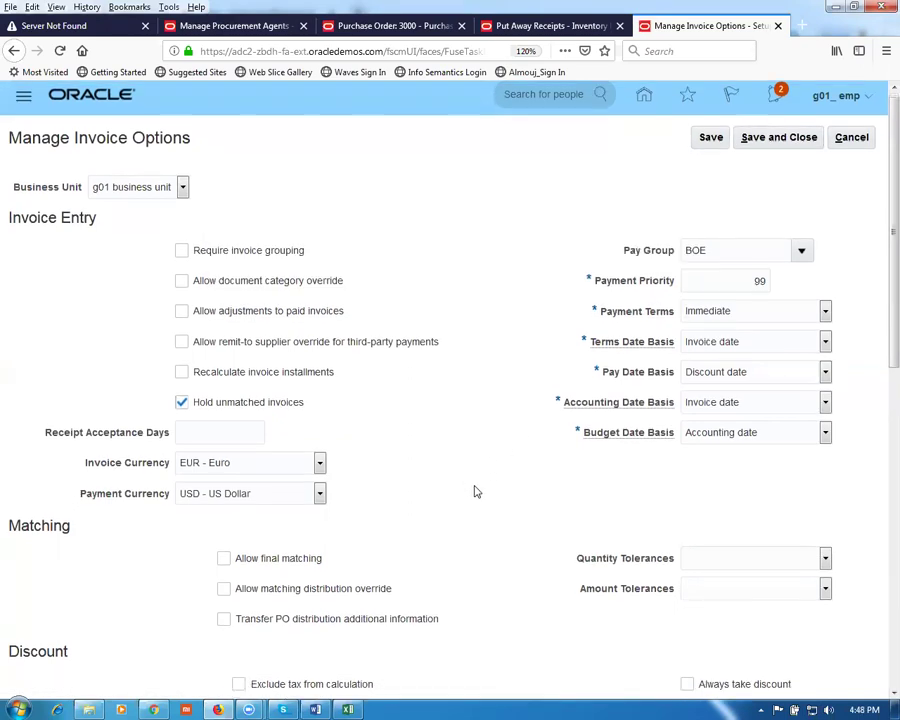
scroll(477, 491, "down", 3)
scroll(477, 490, "down", 2)
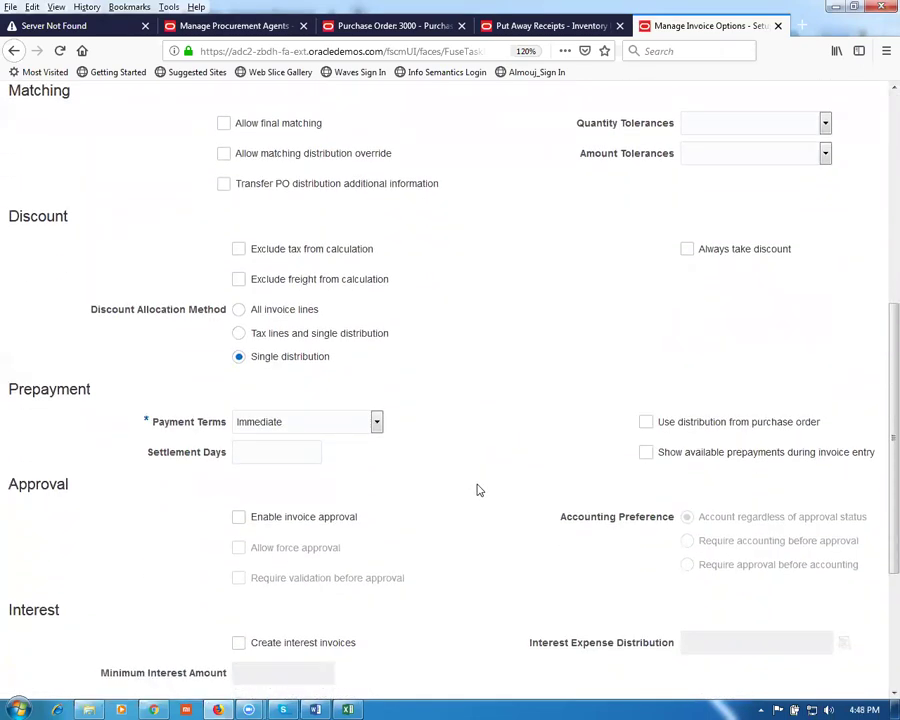
left_click(377, 424)
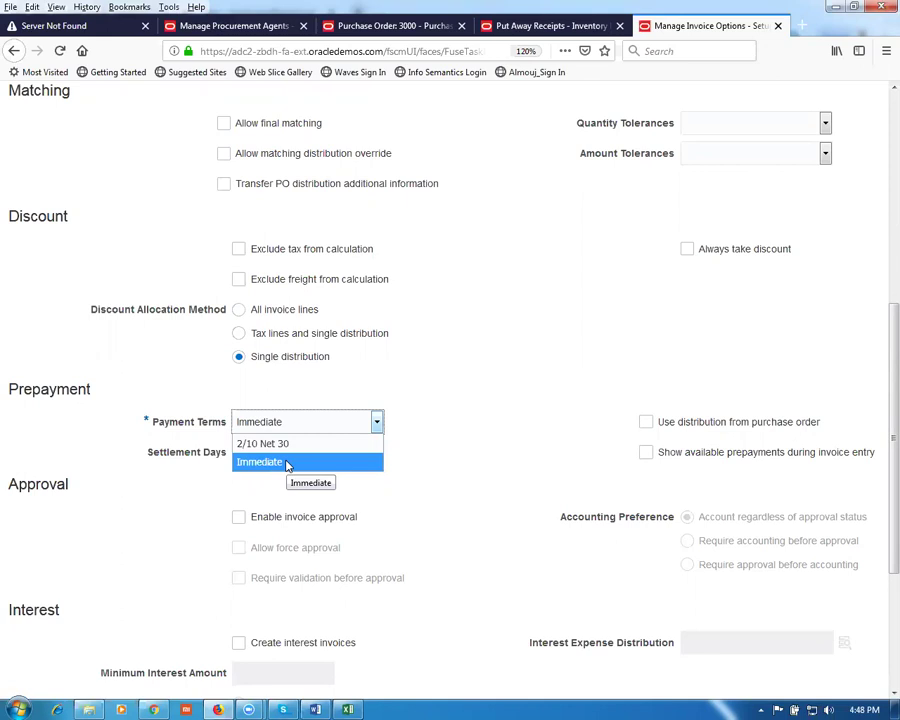
left_click(288, 445)
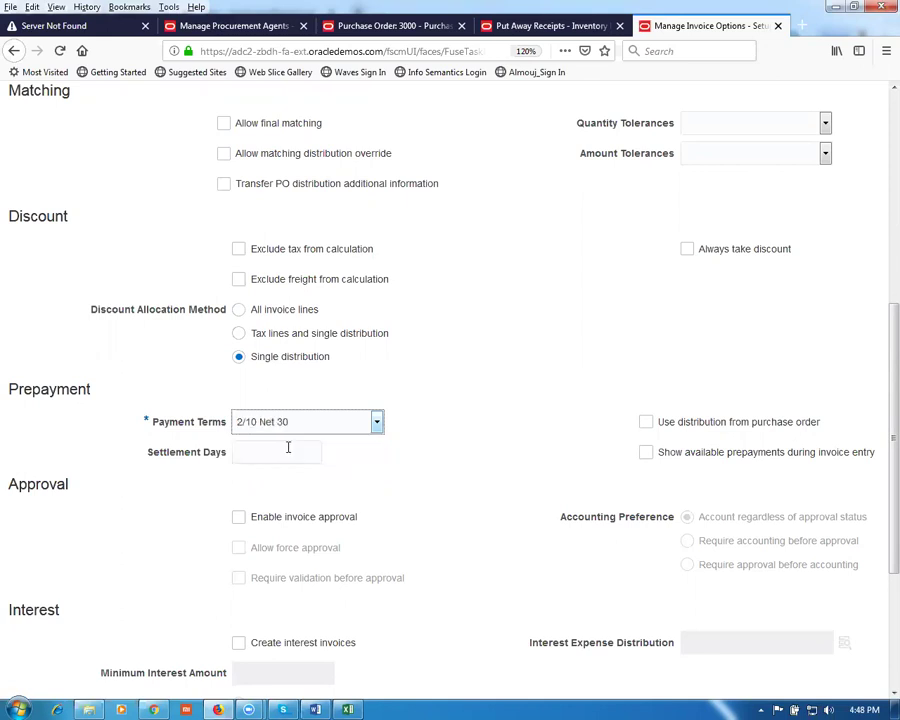
left_click(540, 450)
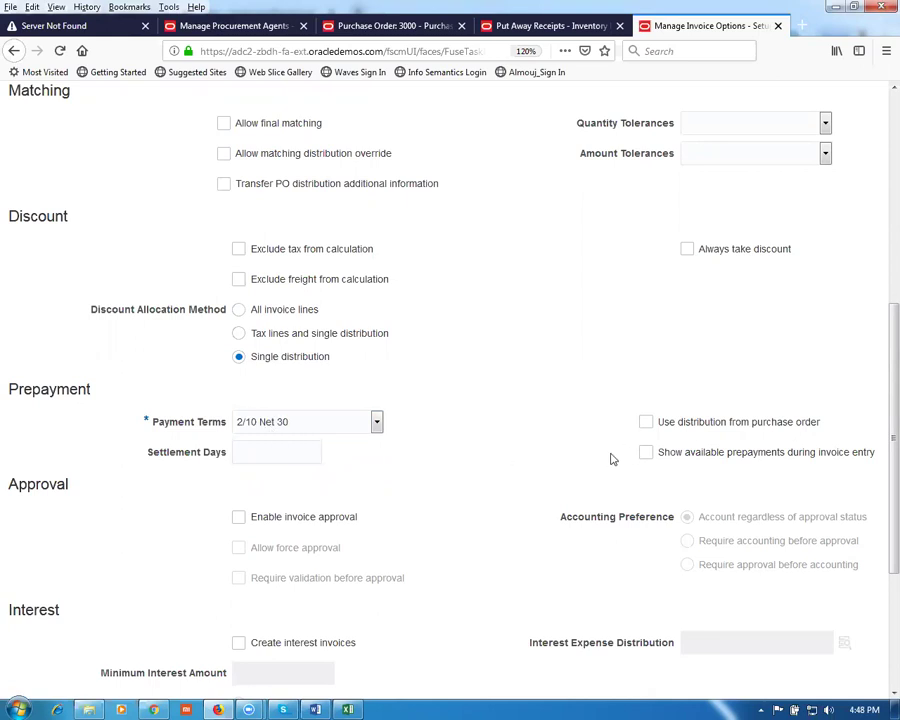
scroll(612, 459, "up", 5)
left_click(705, 149)
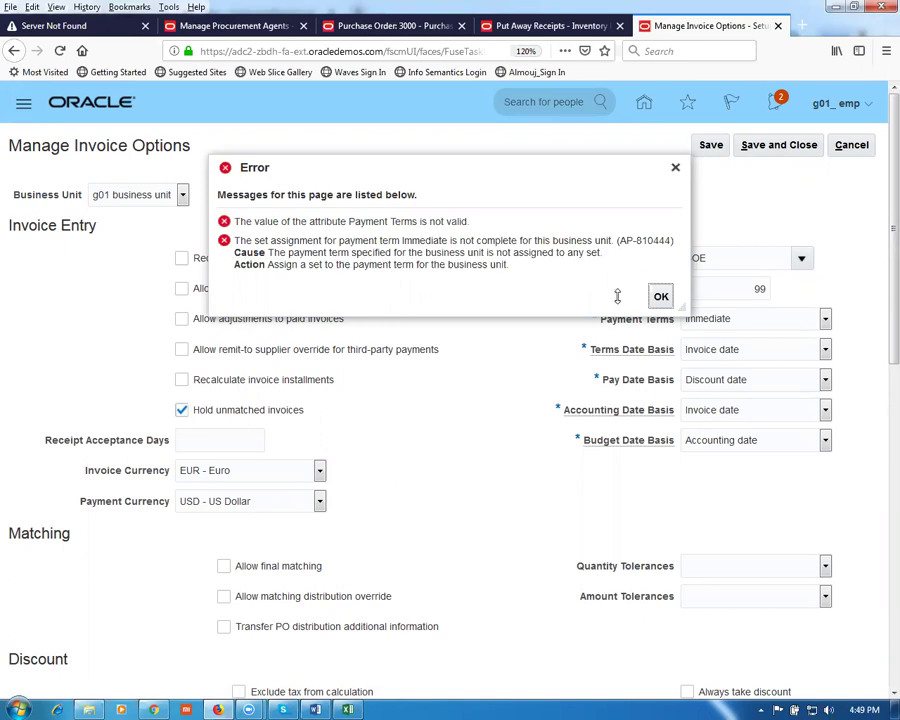
Step: Clear the invalid payment terms error by setting invoice payment terms to 2/10 Net 30, then save
left_click(661, 297)
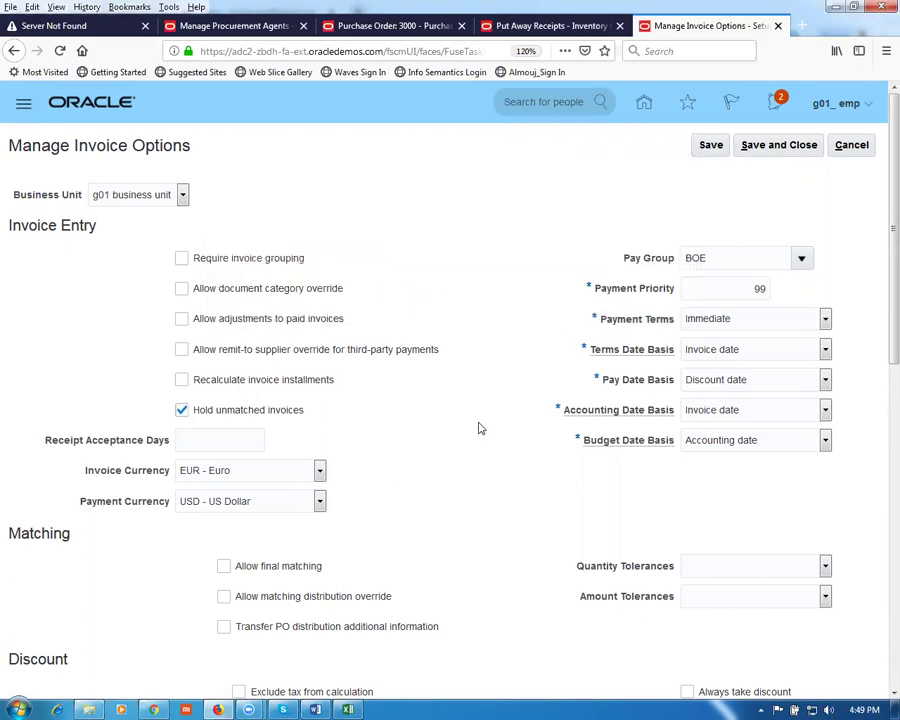
scroll(352, 458, "down", 5)
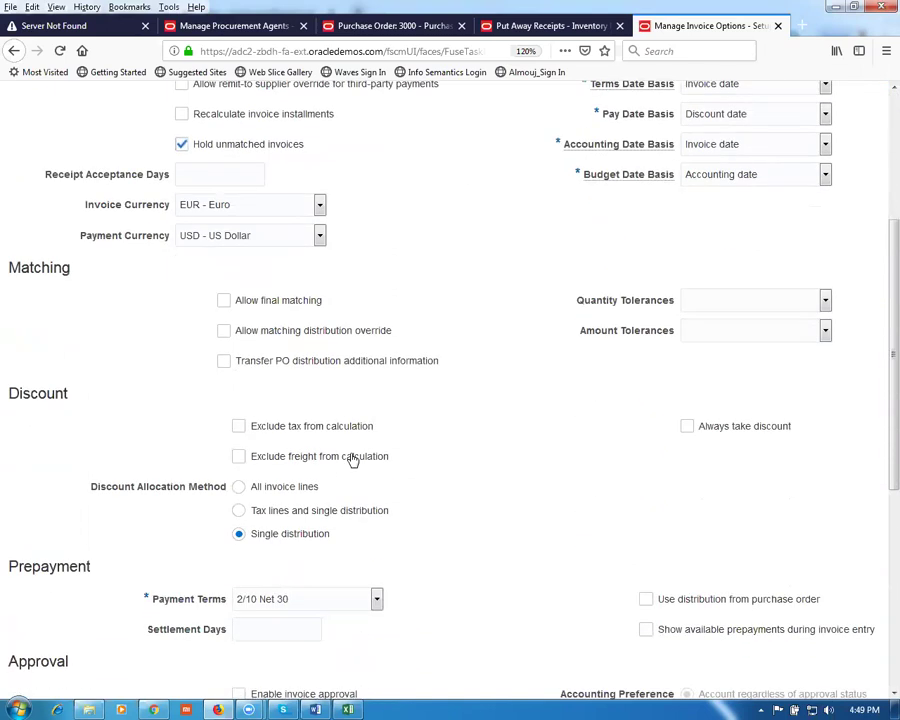
scroll(353, 458, "up", 5)
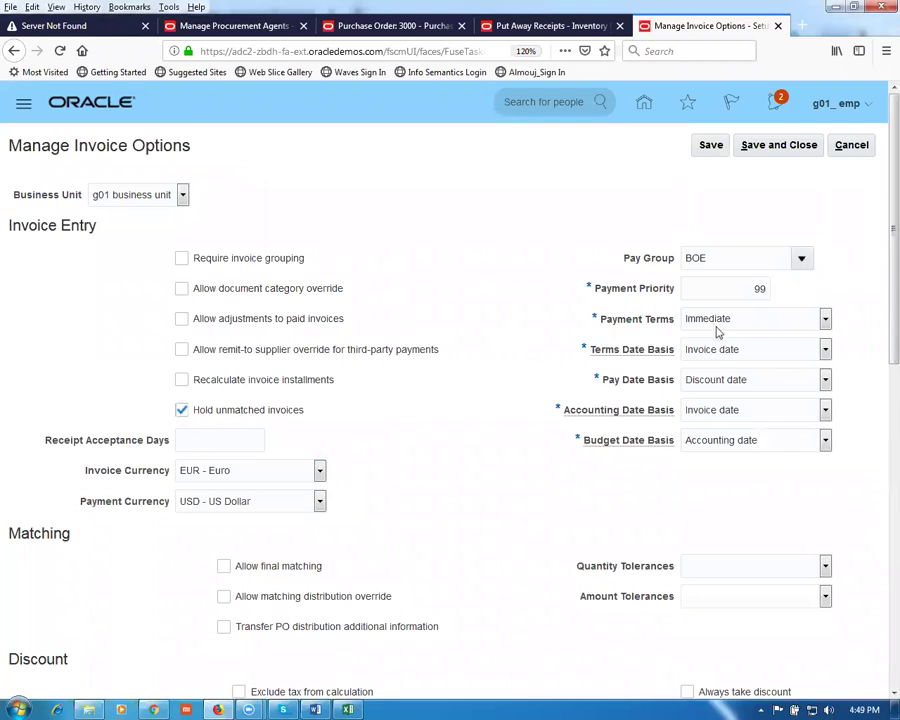
left_click(738, 322)
left_click(731, 341)
left_click(710, 148)
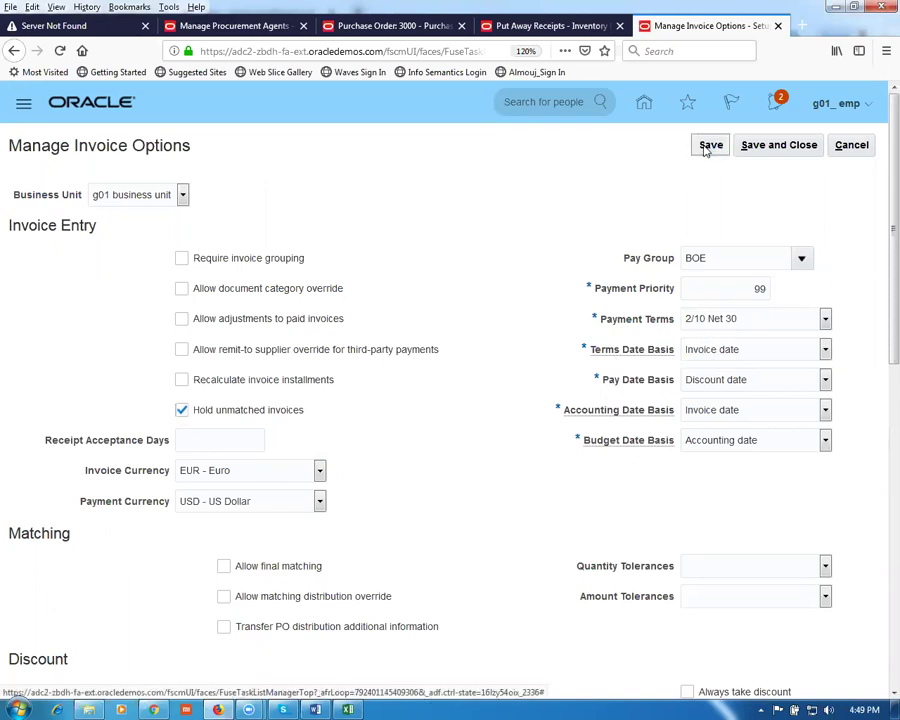
Step: Save and close the invoice options, exit setup, and go to Payables > Invoices from home
left_click(790, 147)
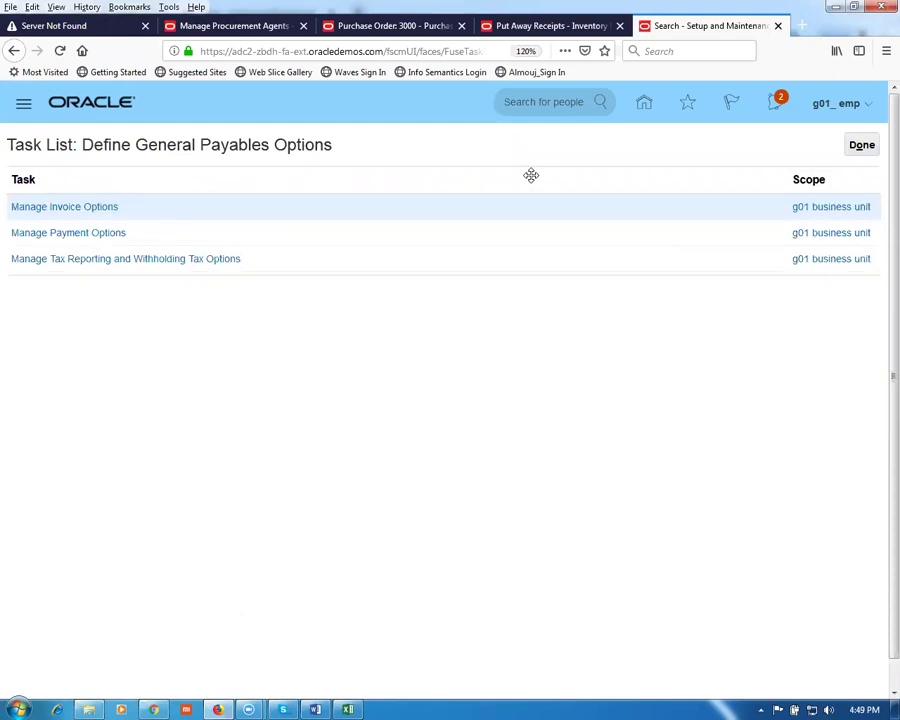
left_click(865, 150)
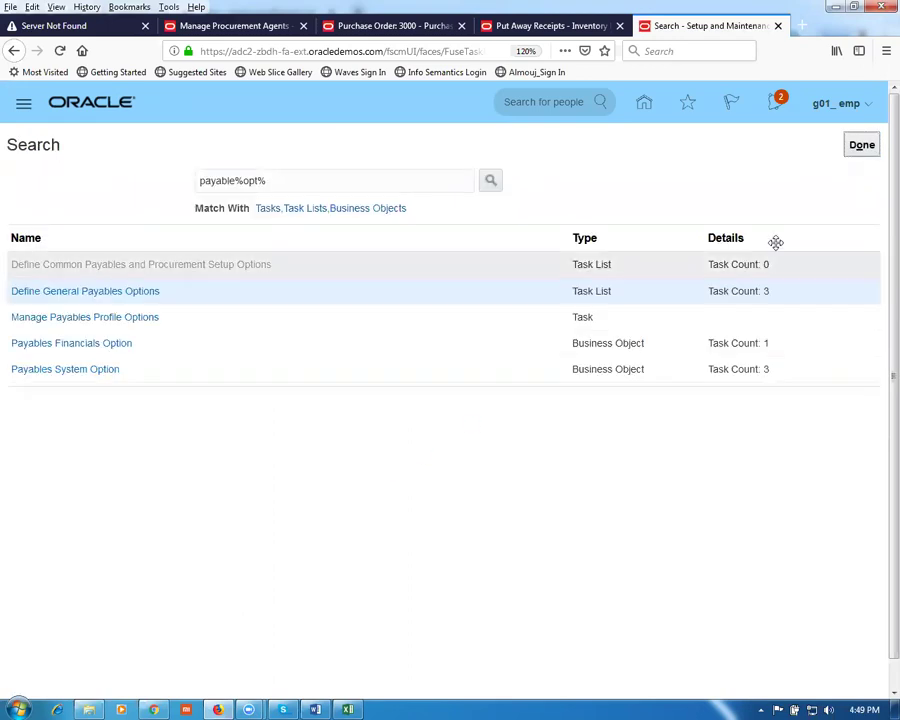
left_click(855, 148)
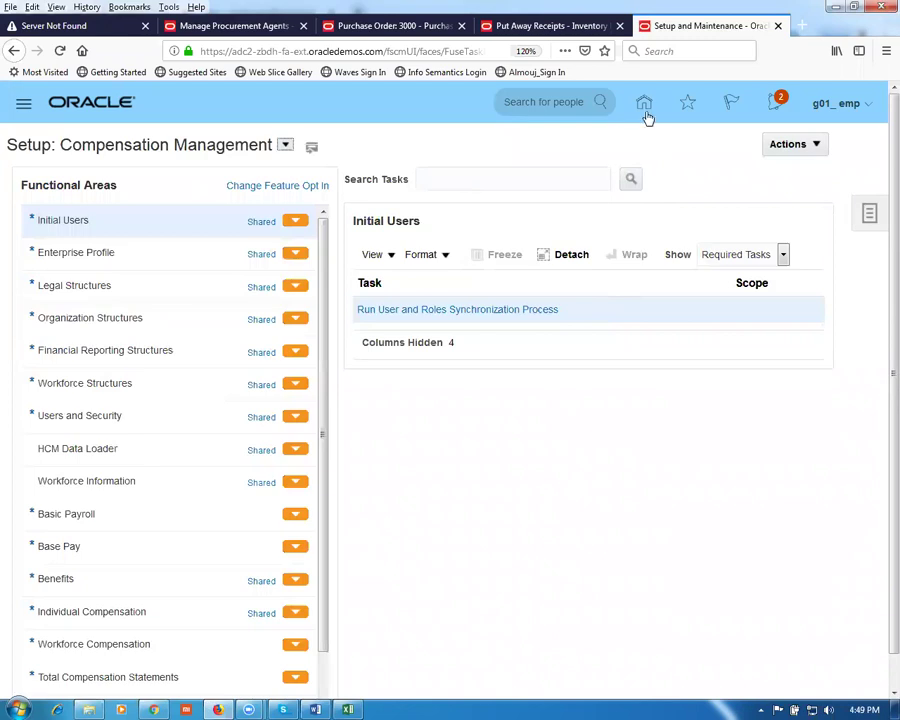
left_click(644, 106)
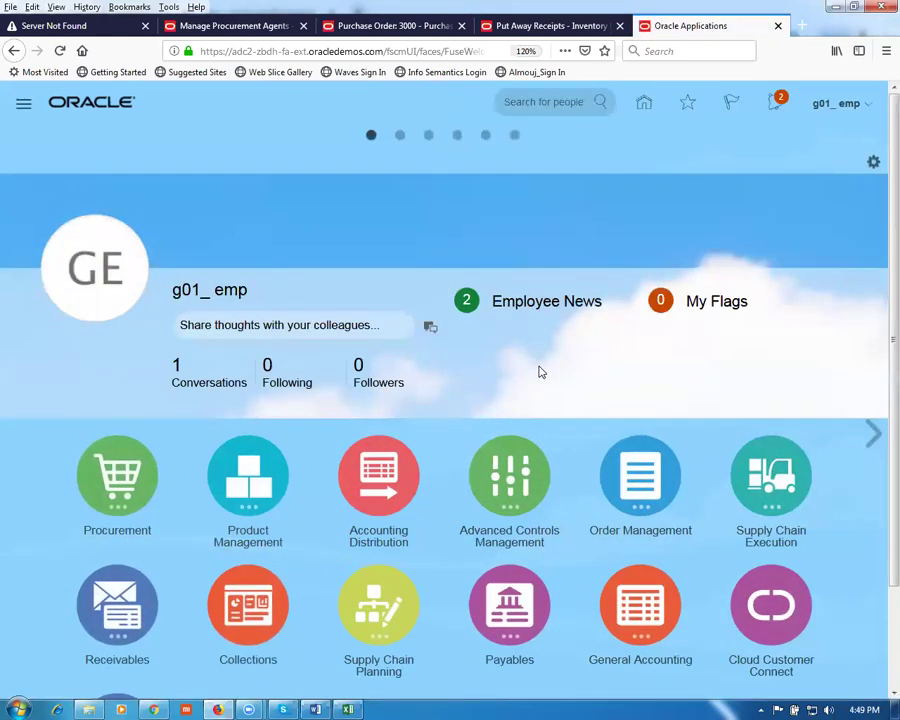
scroll(538, 372, "down", 2)
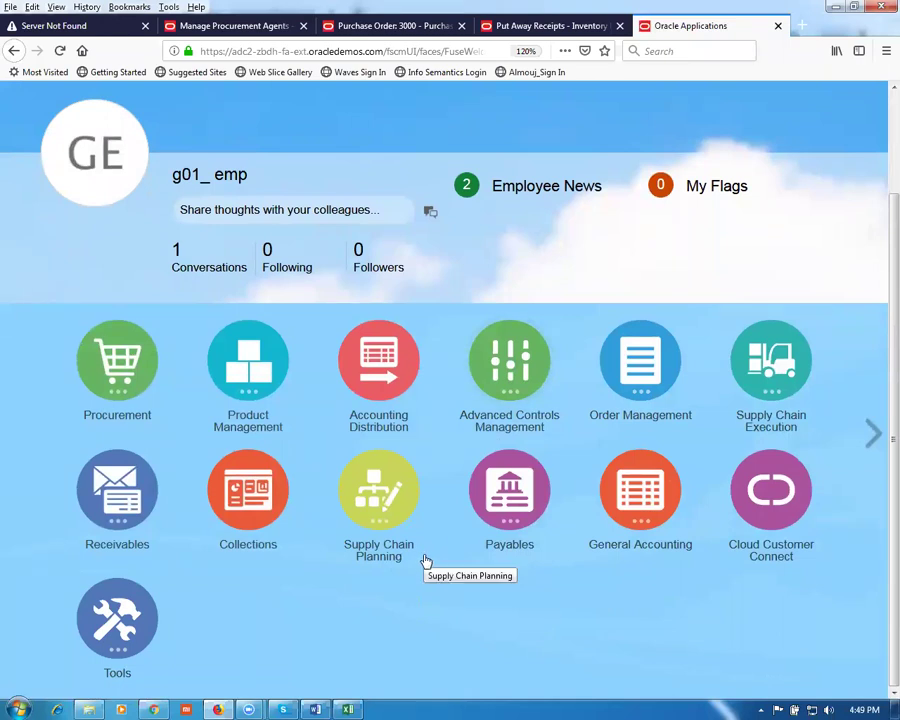
left_click(500, 548)
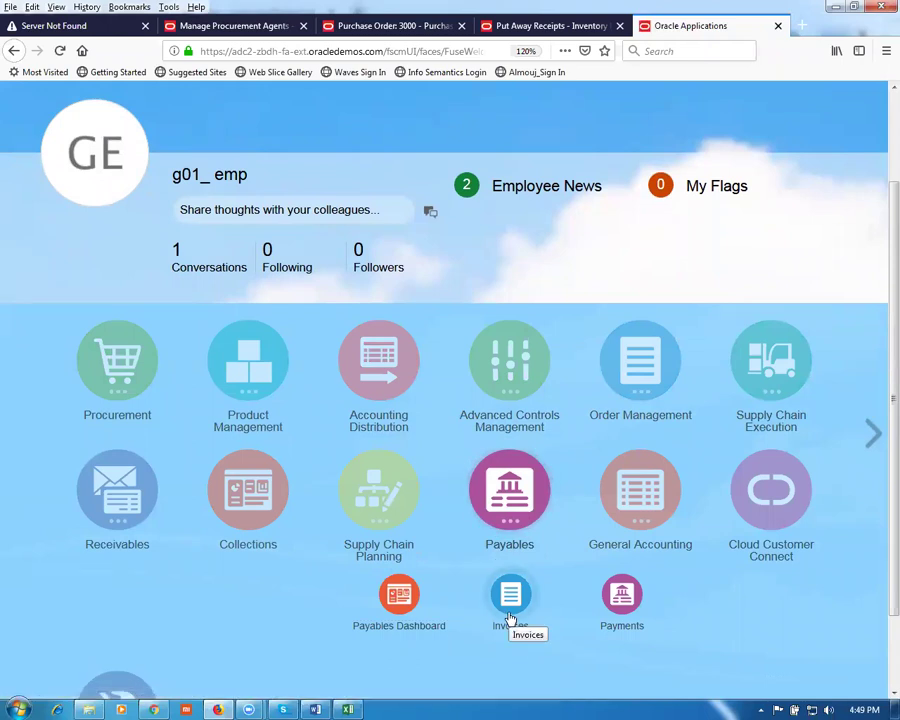
left_click(510, 598)
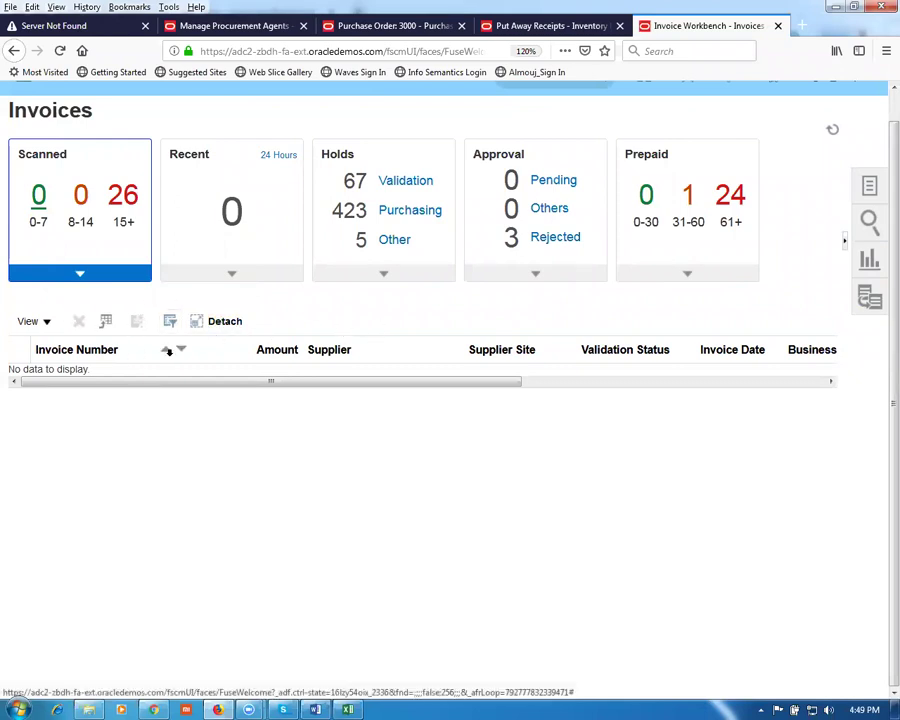
left_click(870, 188)
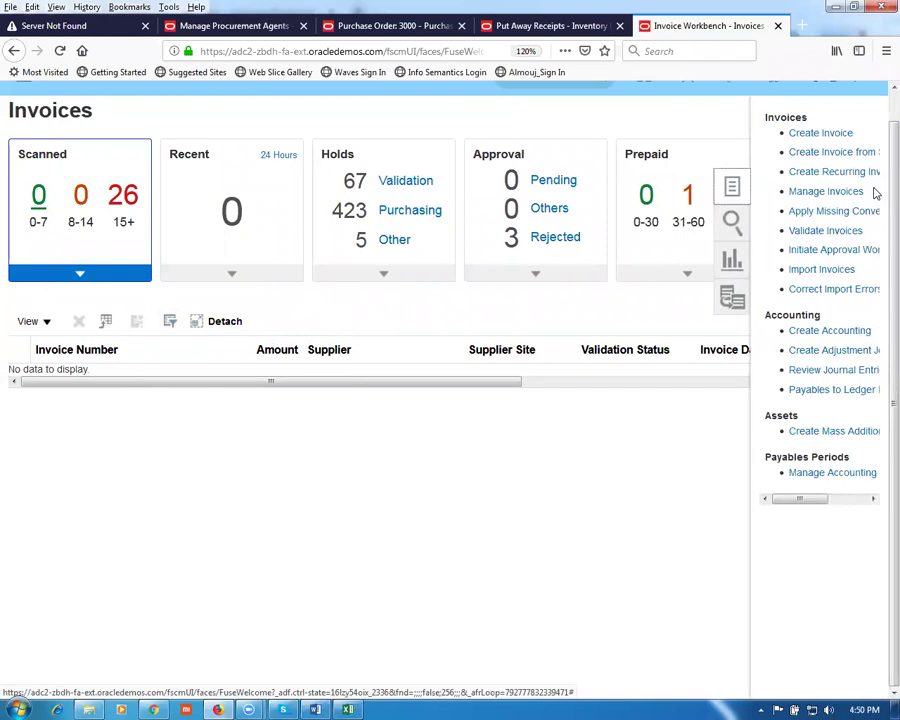
left_click(821, 133)
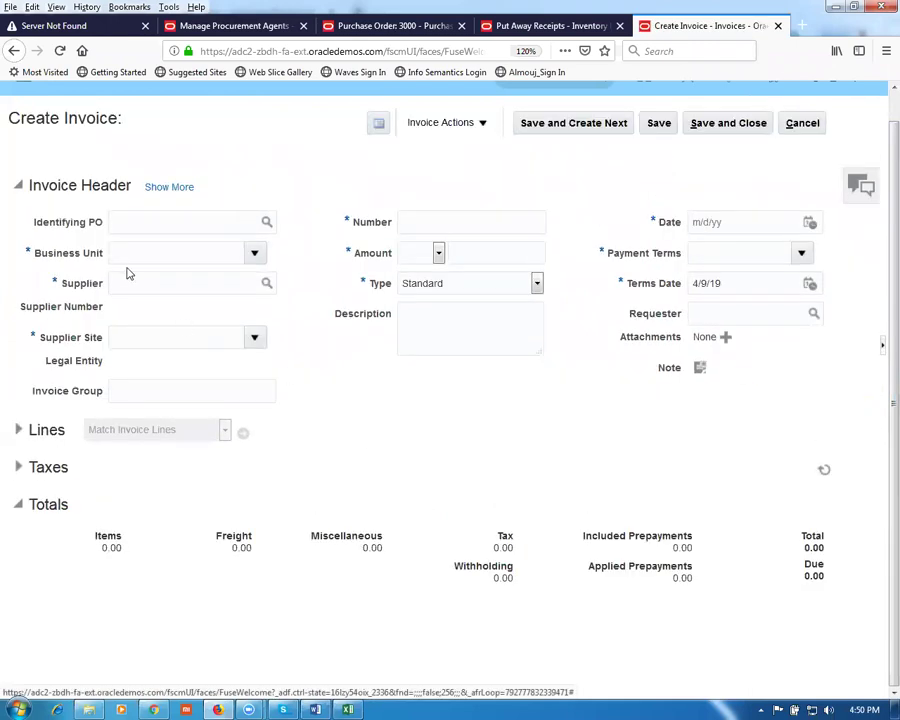
left_click(135, 223)
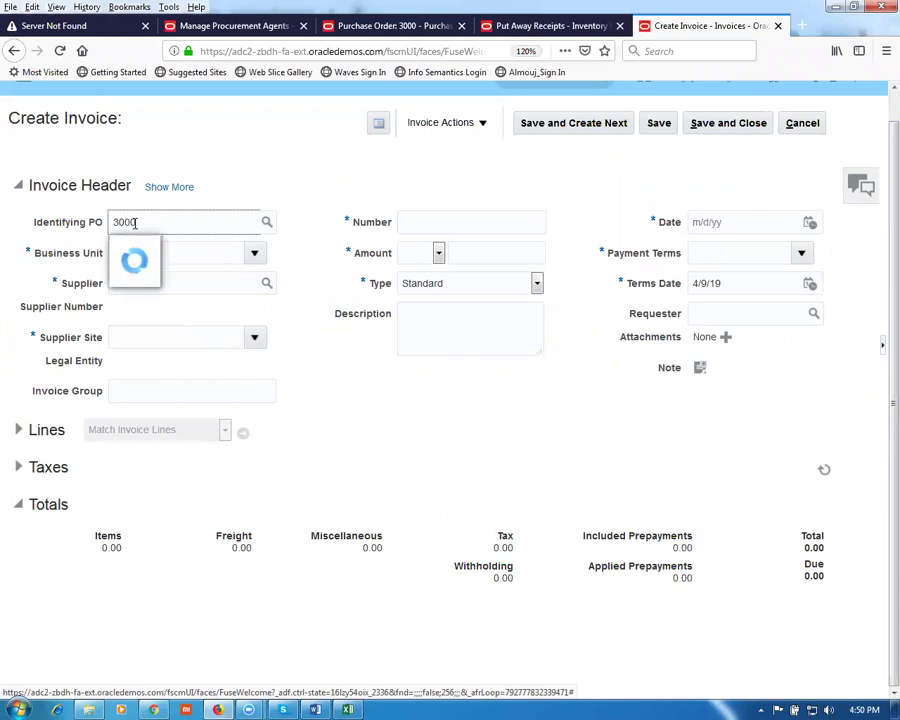
left_click(153, 250)
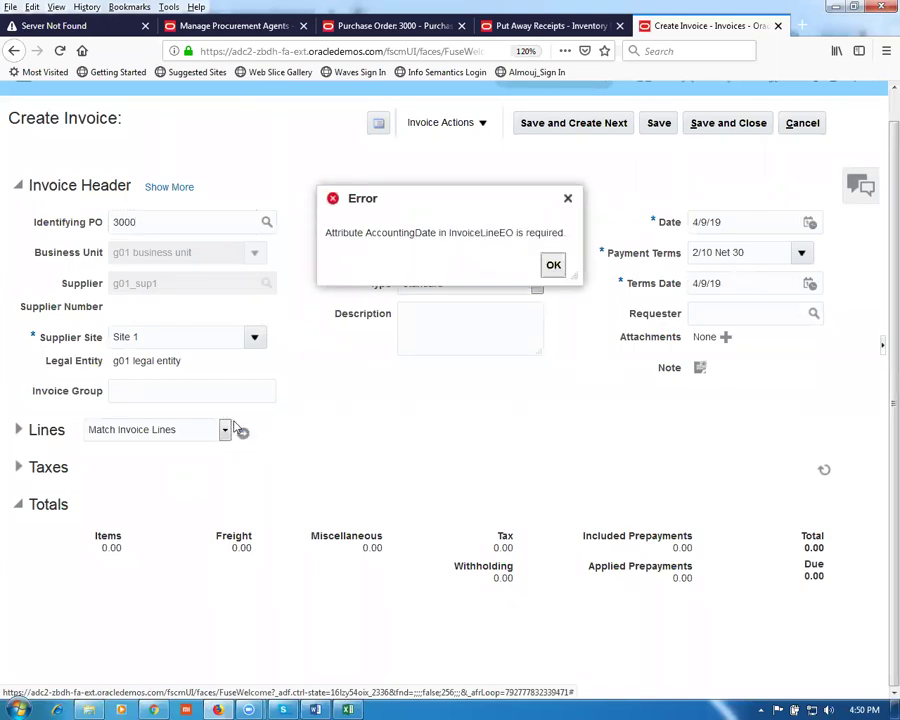
left_click(553, 265)
left_click(442, 240)
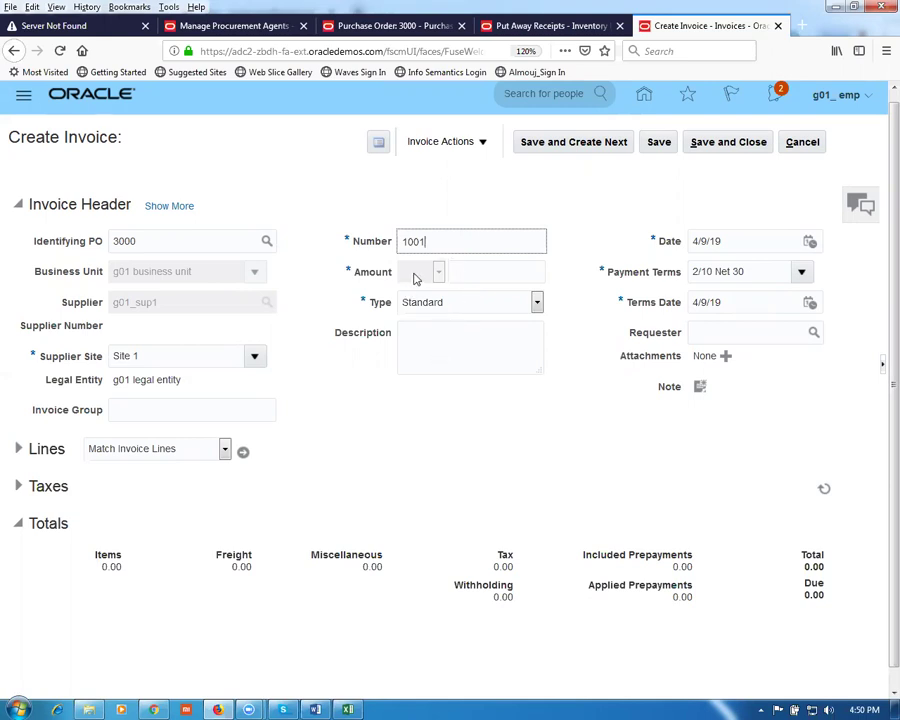
left_click(474, 280)
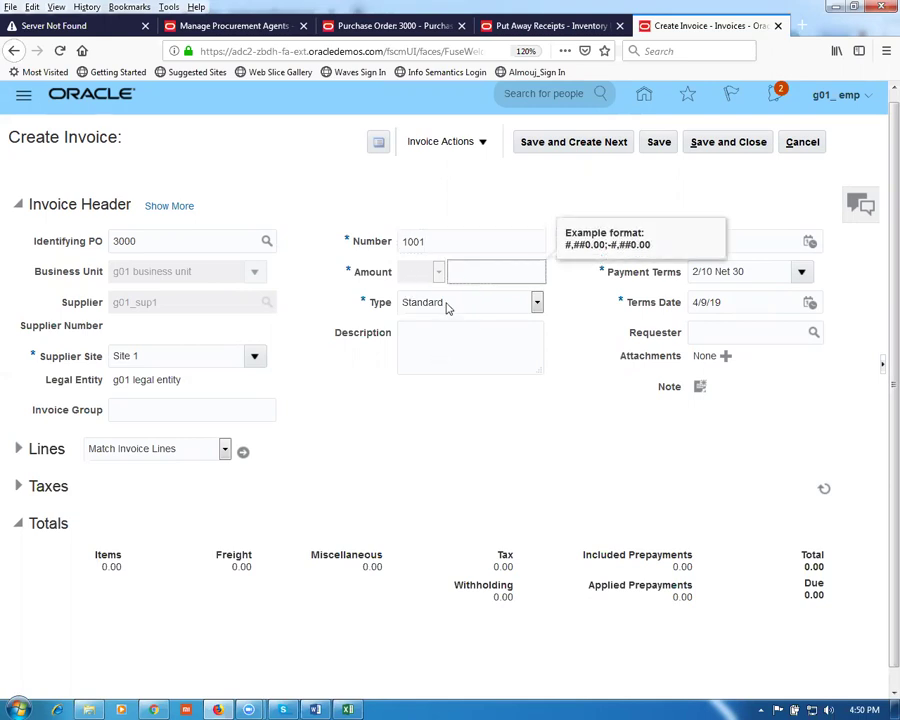
left_click(420, 414)
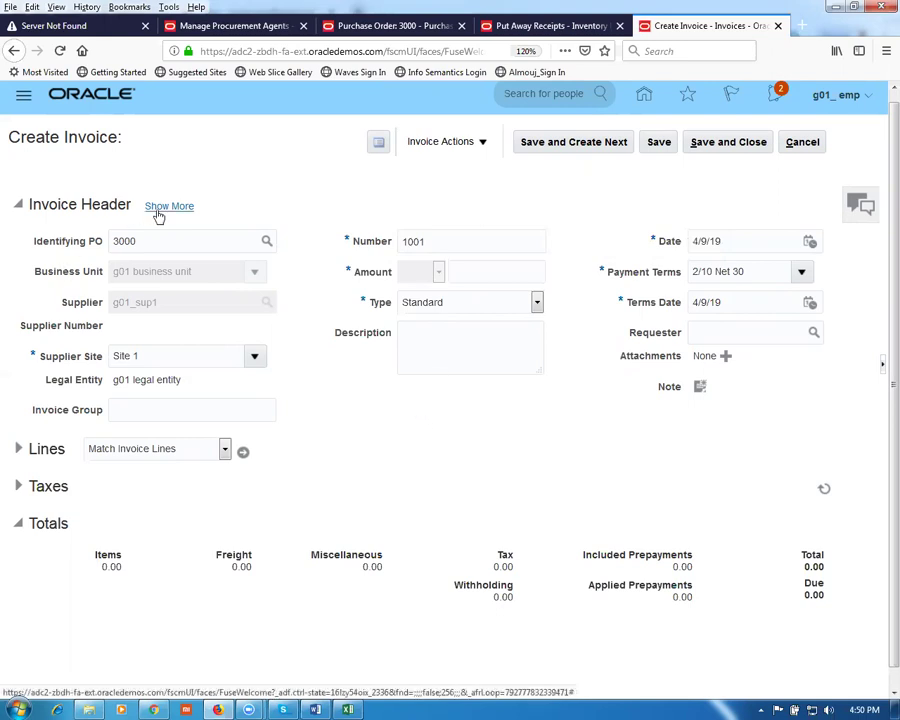
left_click(742, 240)
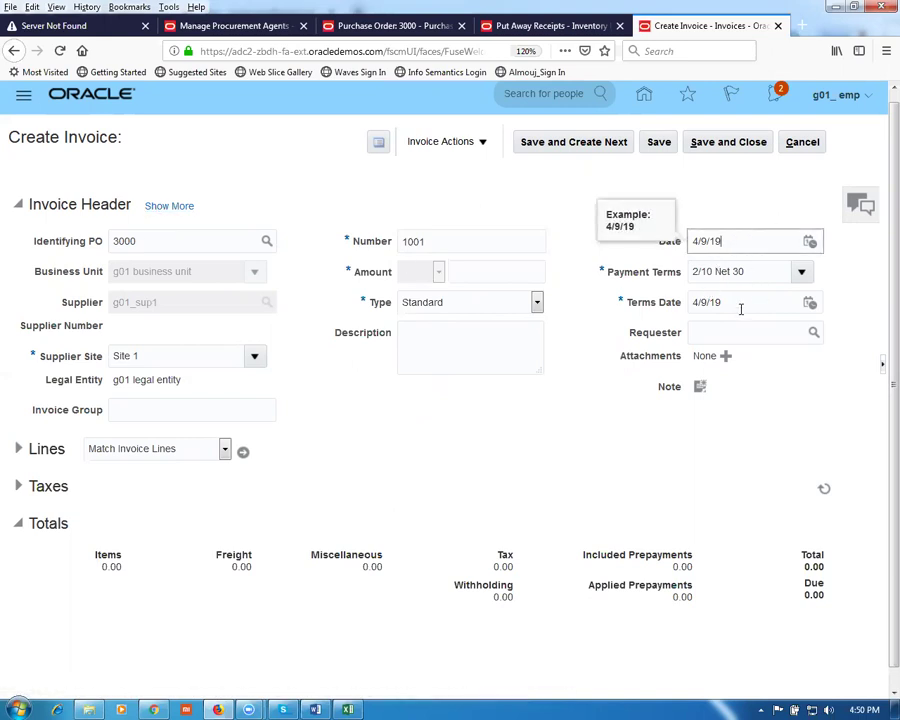
left_click(801, 143)
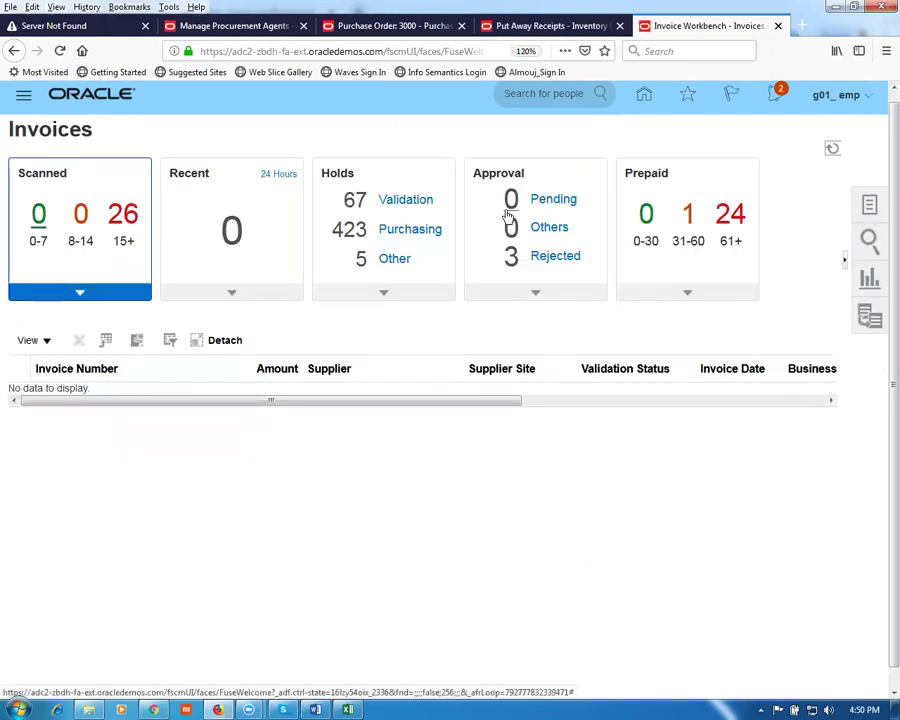
Step: From the home page, go to General Accounting > Period Close for the g01 primary ledger
left_click(645, 96)
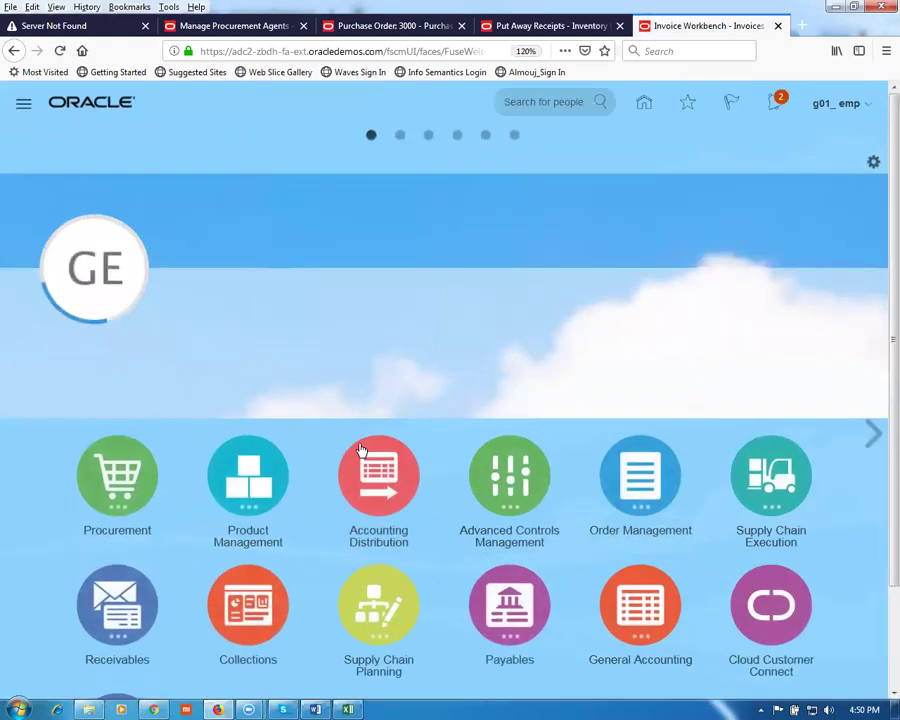
scroll(374, 436, "down", 2)
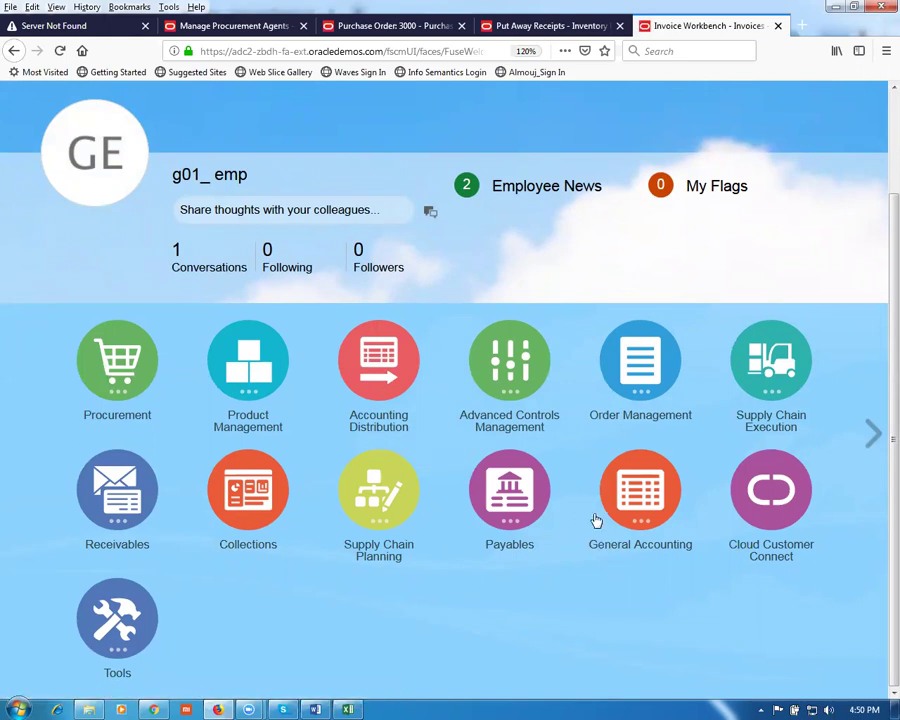
left_click(641, 518)
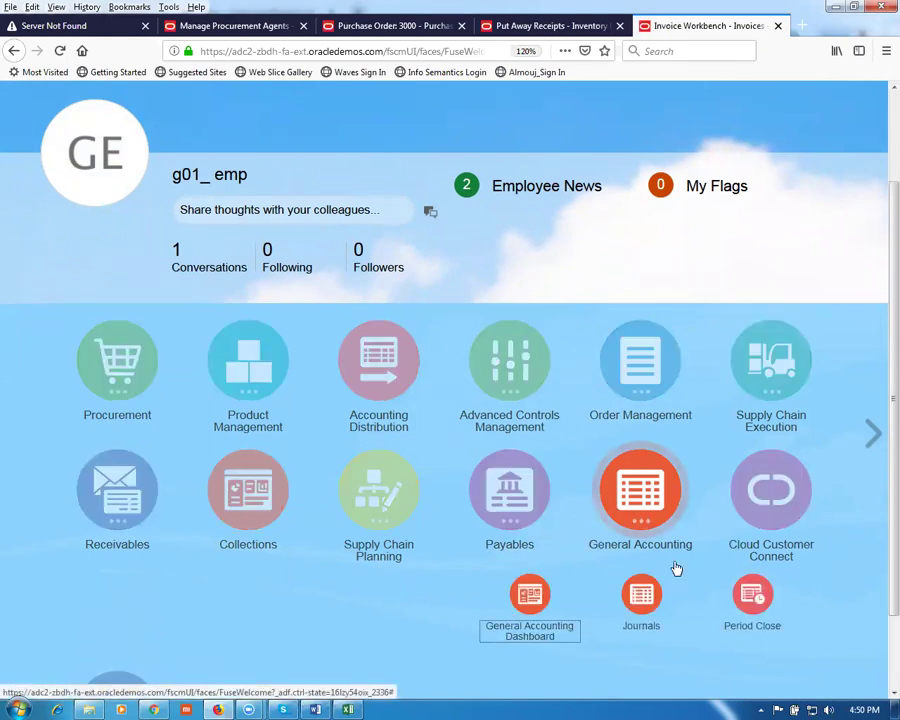
left_click(783, 632)
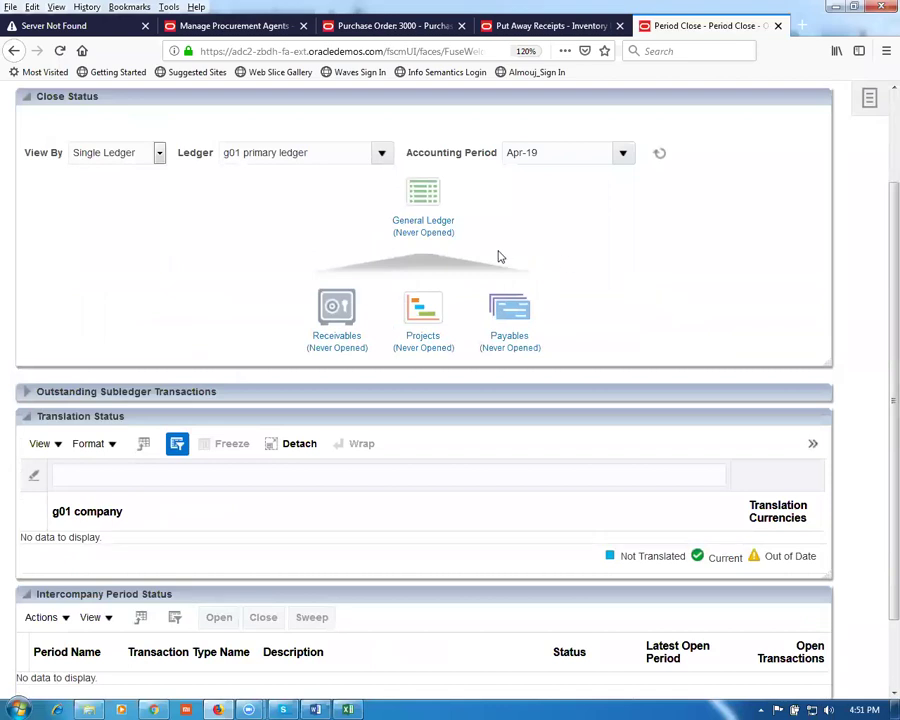
scroll(290, 278, "up", 2)
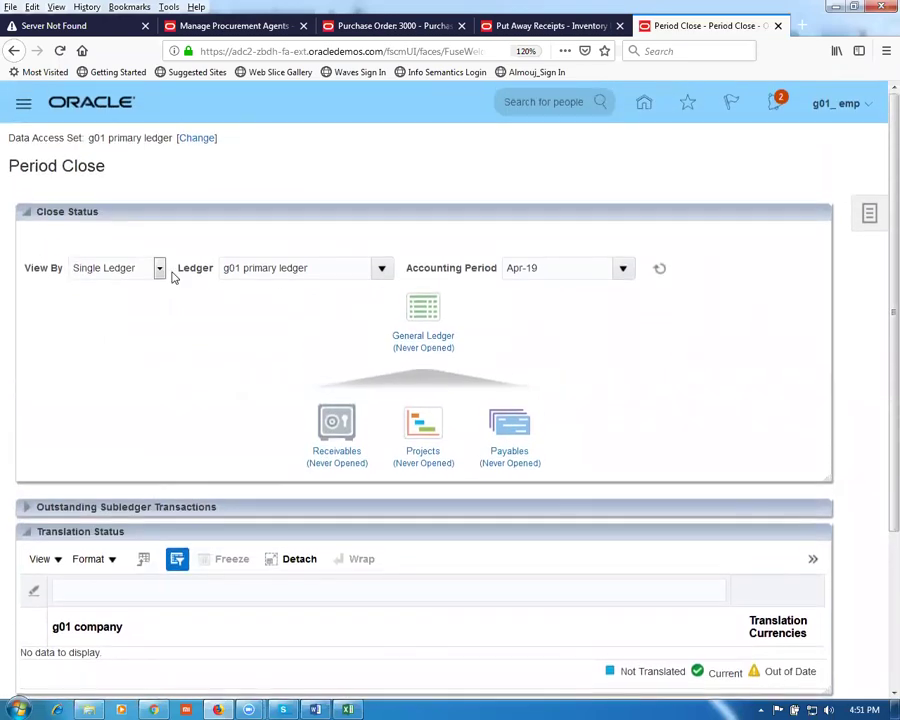
Step: Open Jan-19 as the first General Ledger period, accept the warning, and refresh the statuses
left_click(440, 340)
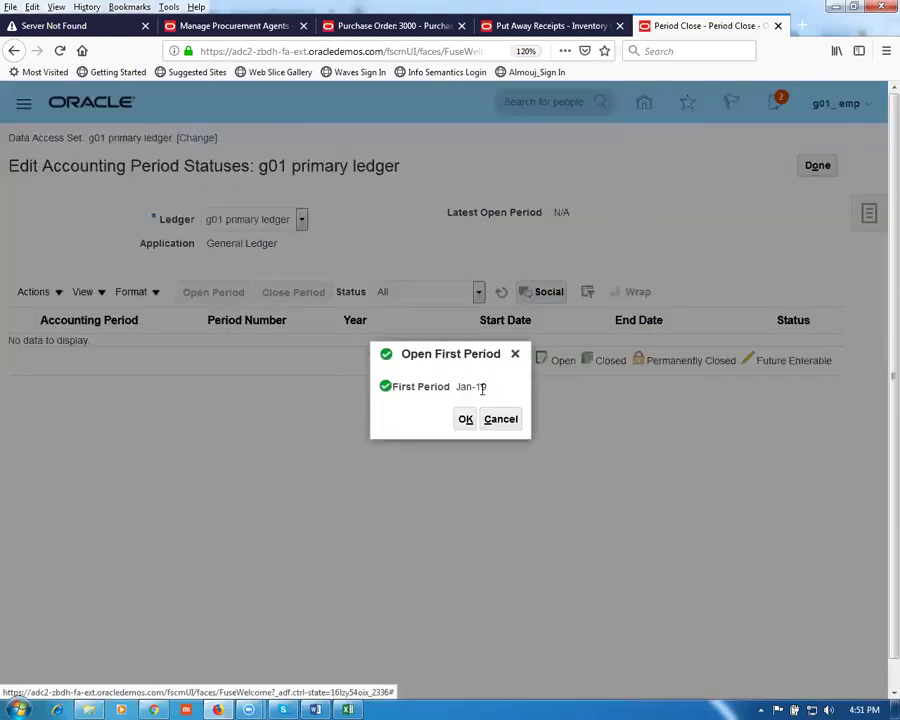
left_click(467, 424)
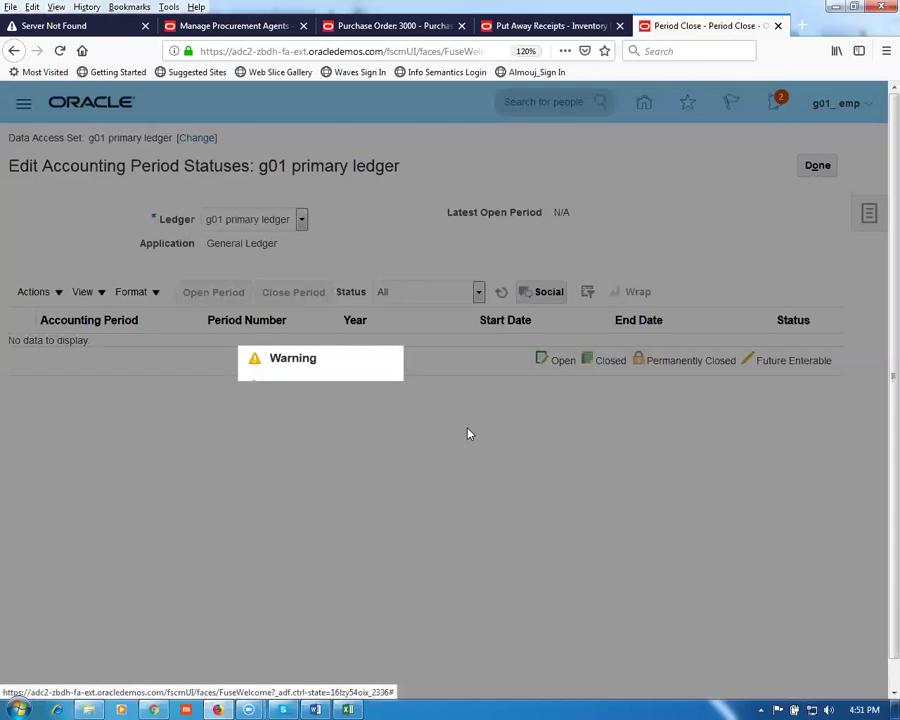
left_click(606, 418)
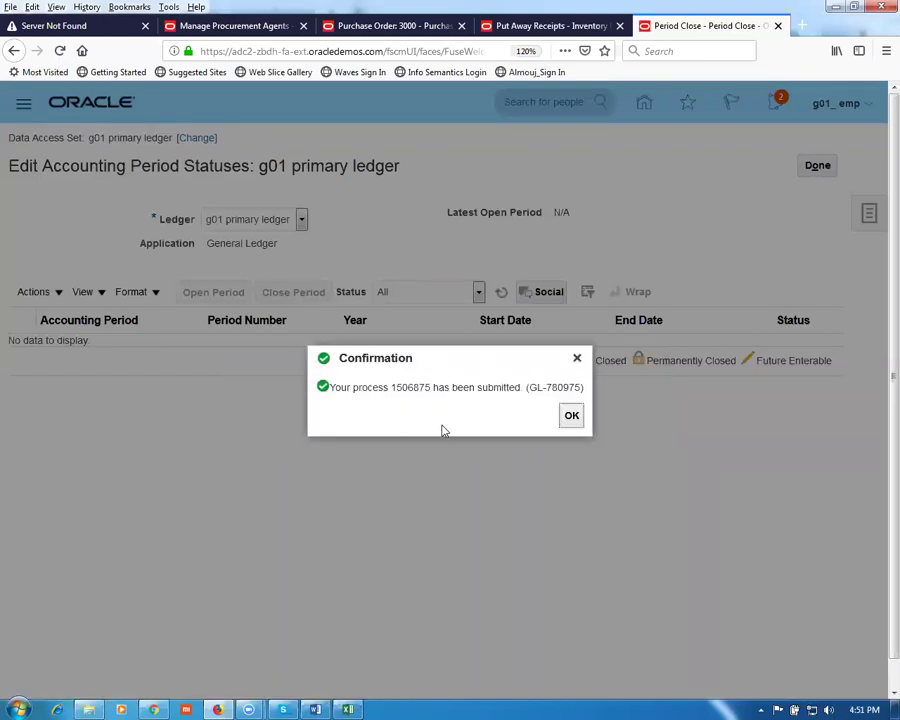
left_click(569, 417)
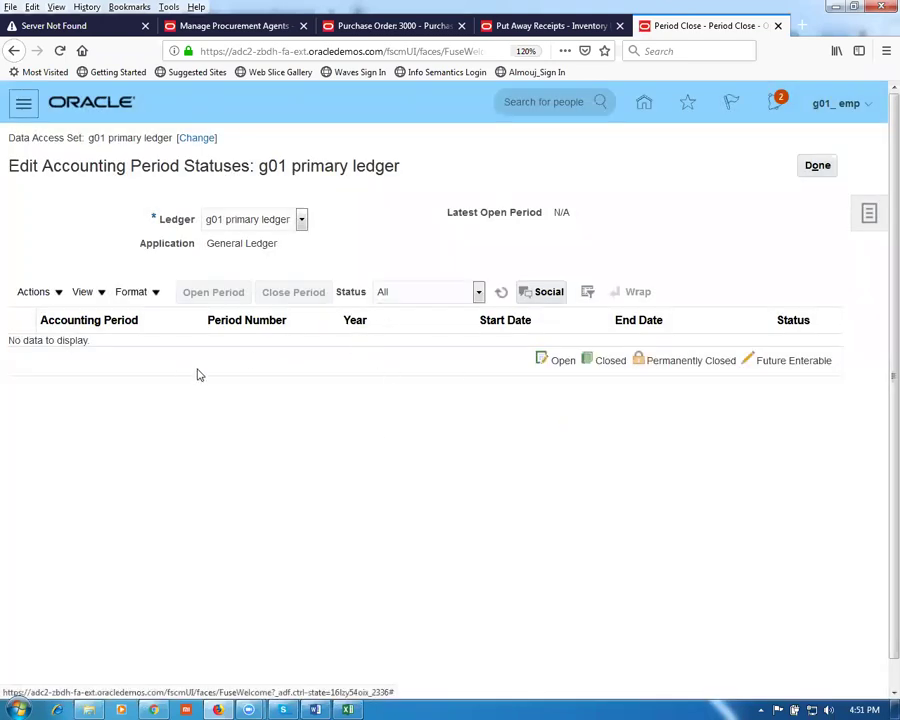
left_click(501, 292)
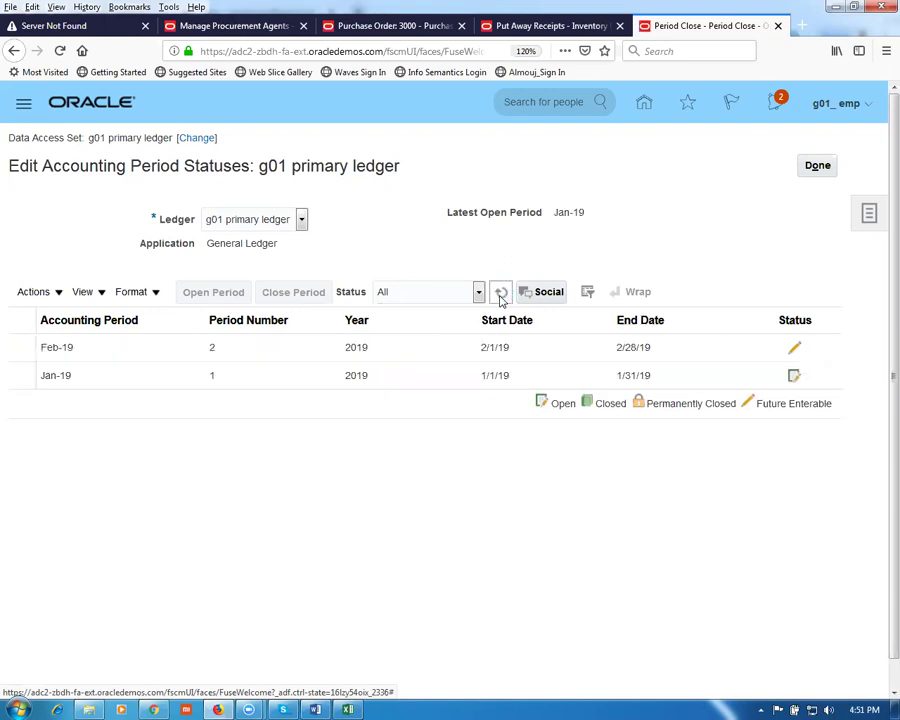
Step: Open all General Ledger periods up to target period Jul-19, refresh, and return to Period Close
left_click(28, 290)
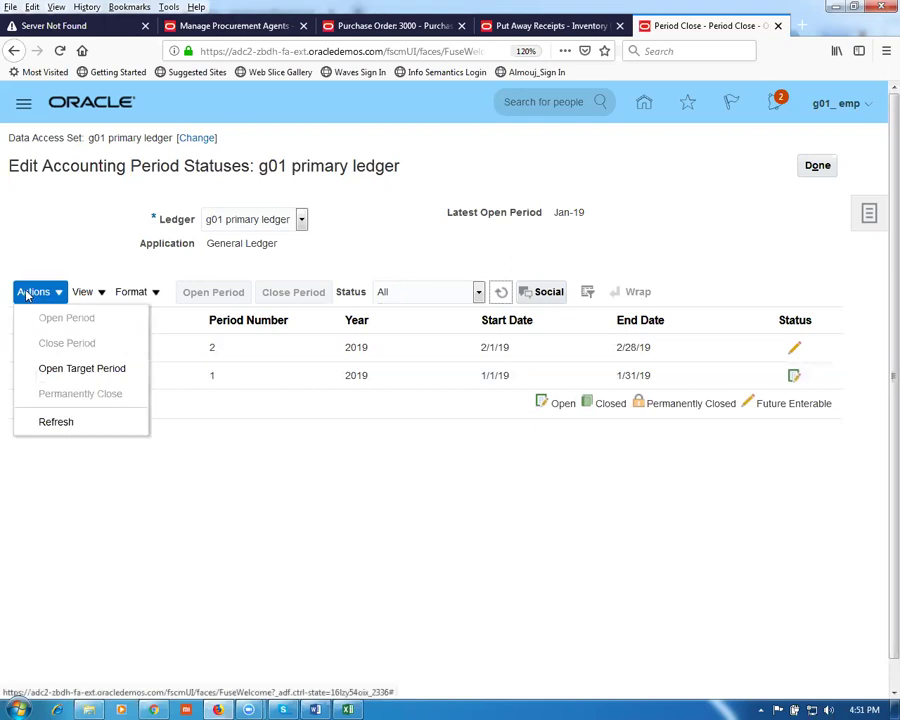
left_click(69, 372)
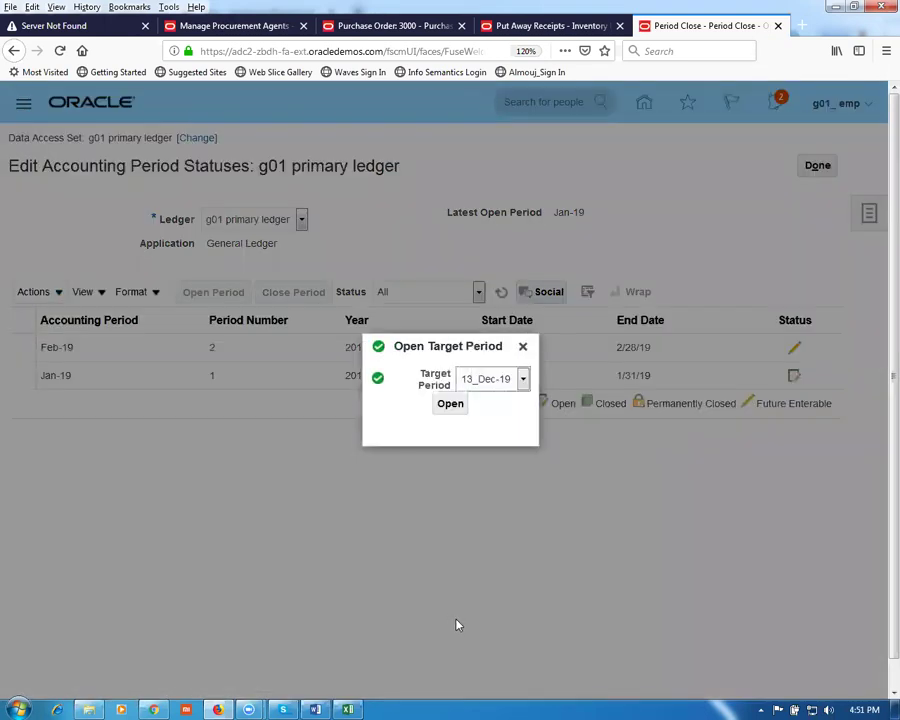
left_click(505, 384)
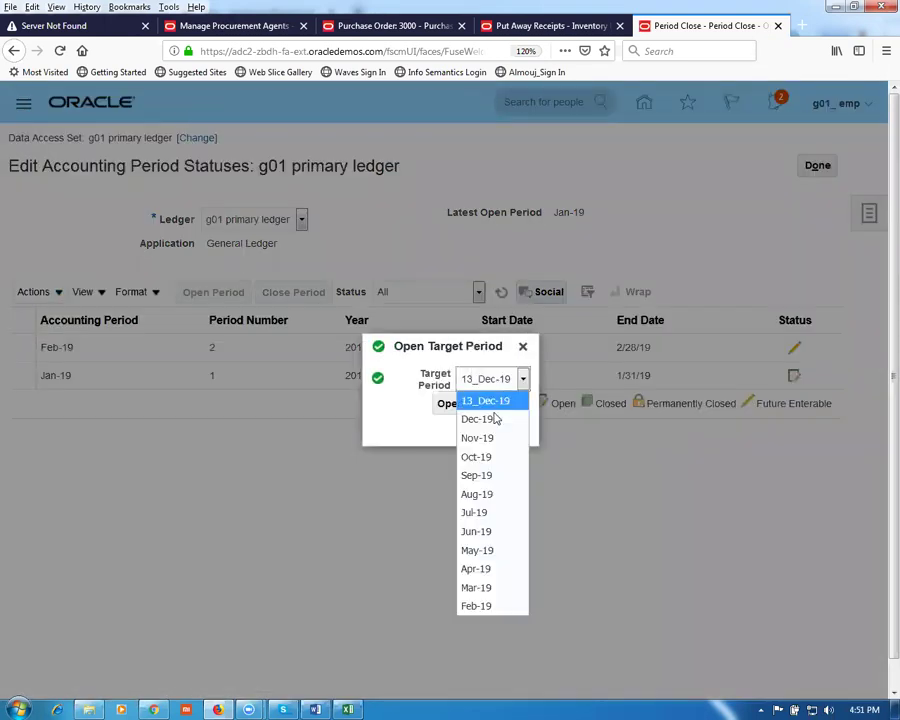
left_click(508, 512)
left_click(451, 405)
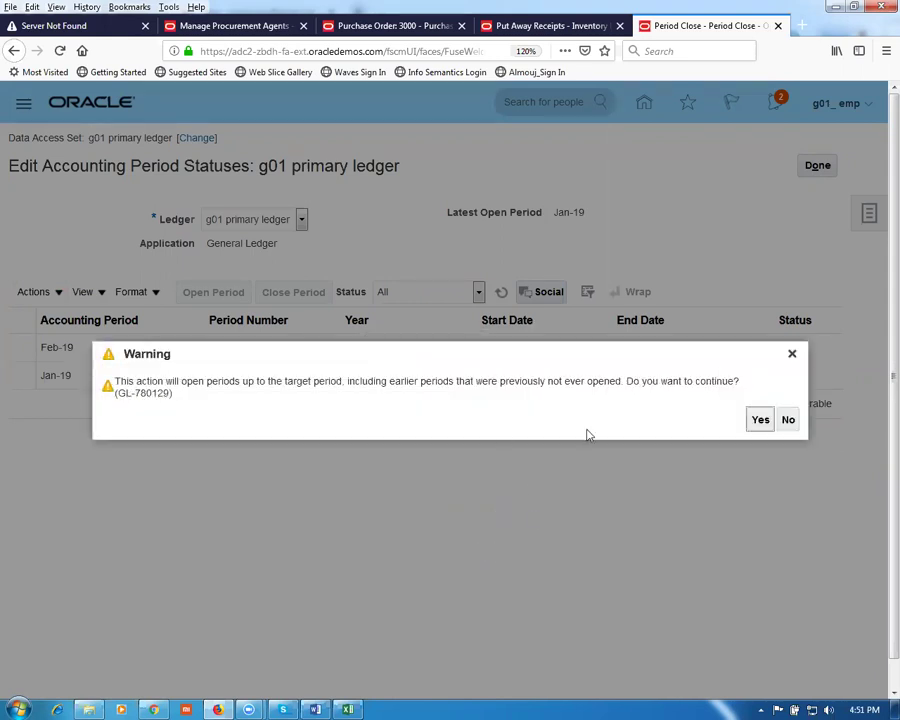
left_click(759, 421)
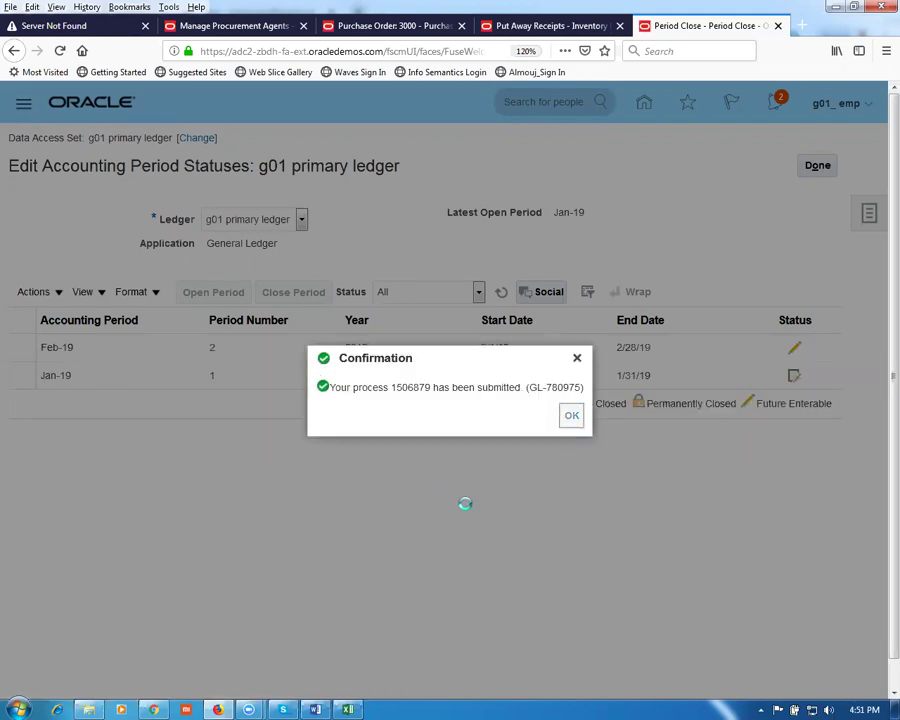
key("Return")
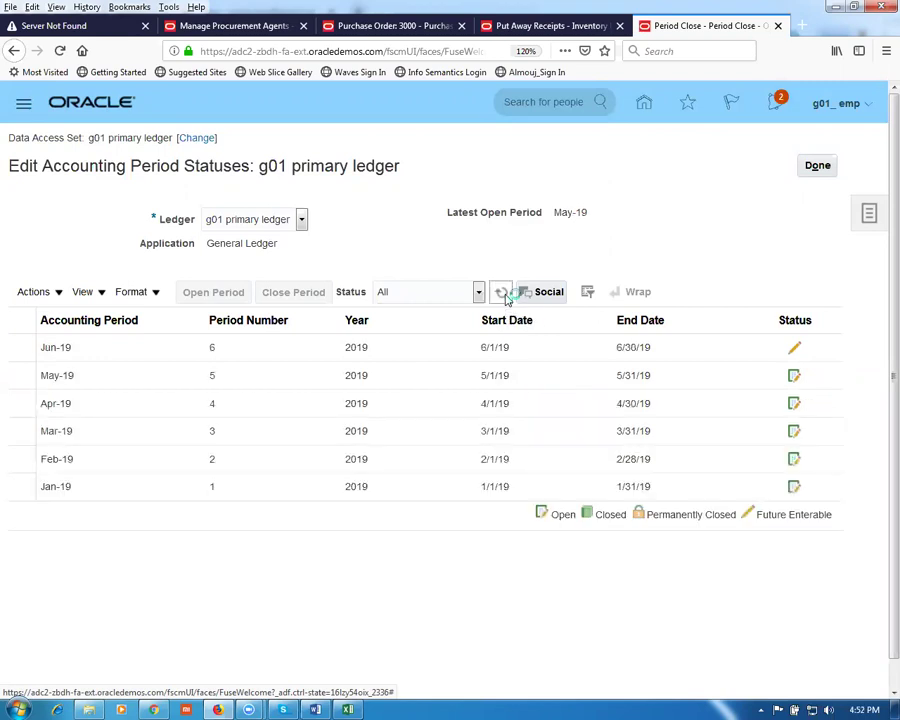
left_click(504, 293)
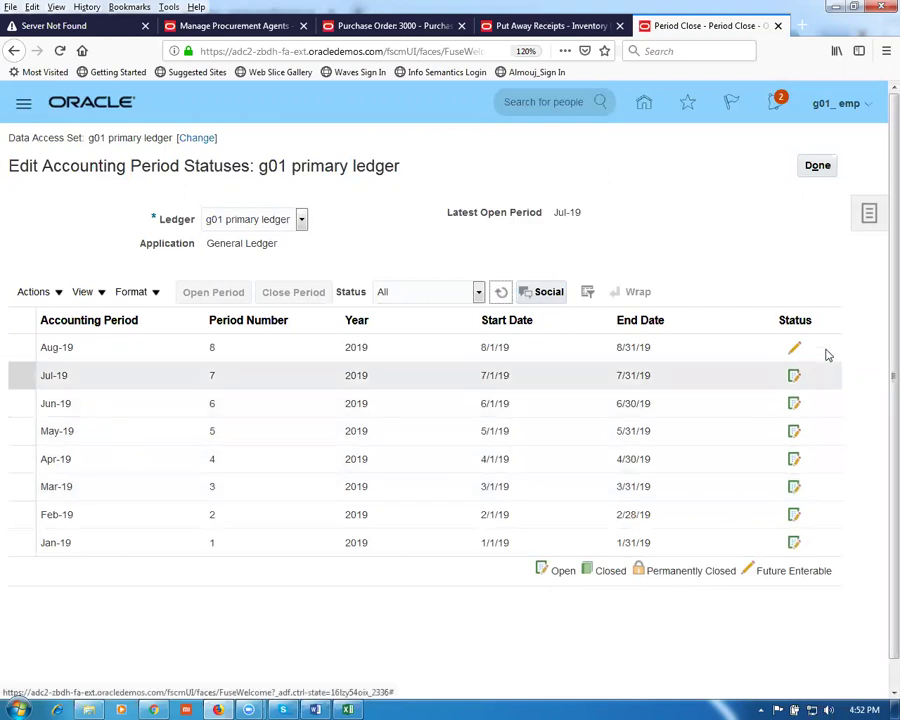
left_click(818, 166)
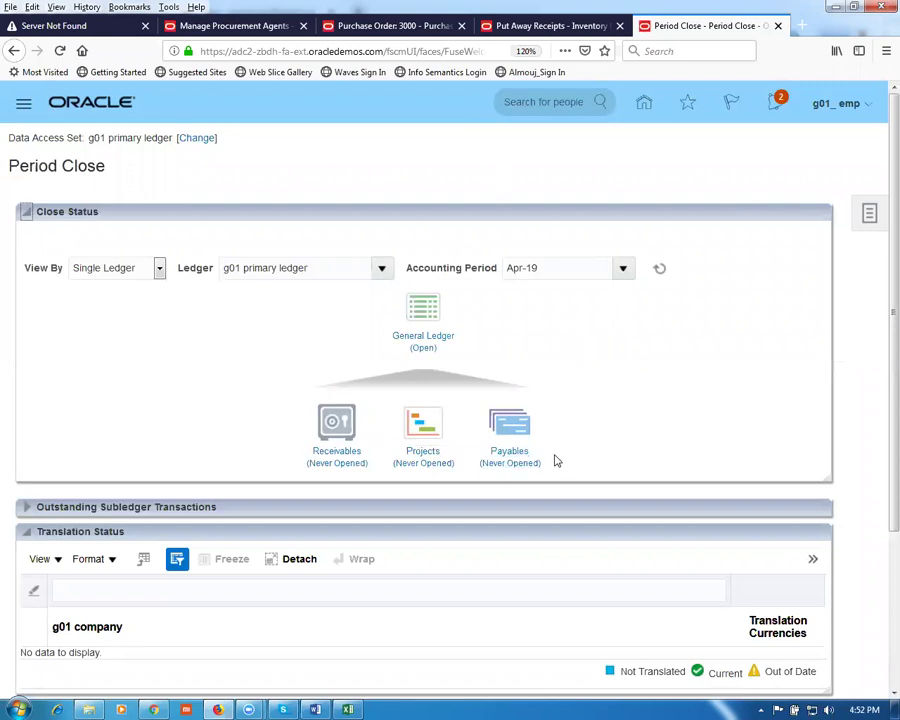
left_click(515, 457)
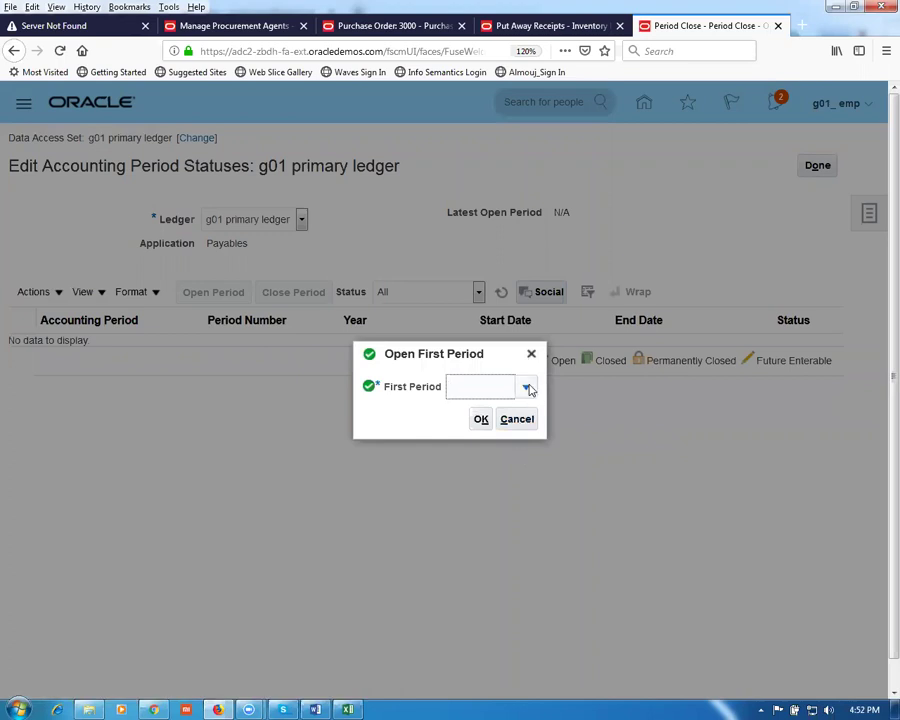
left_click(527, 387)
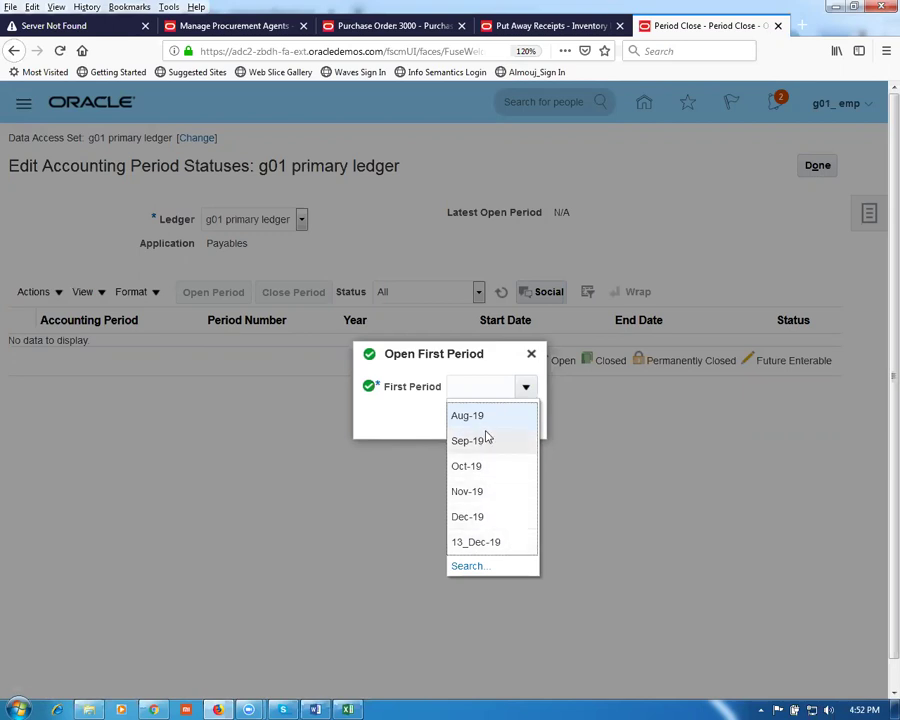
left_click(402, 418)
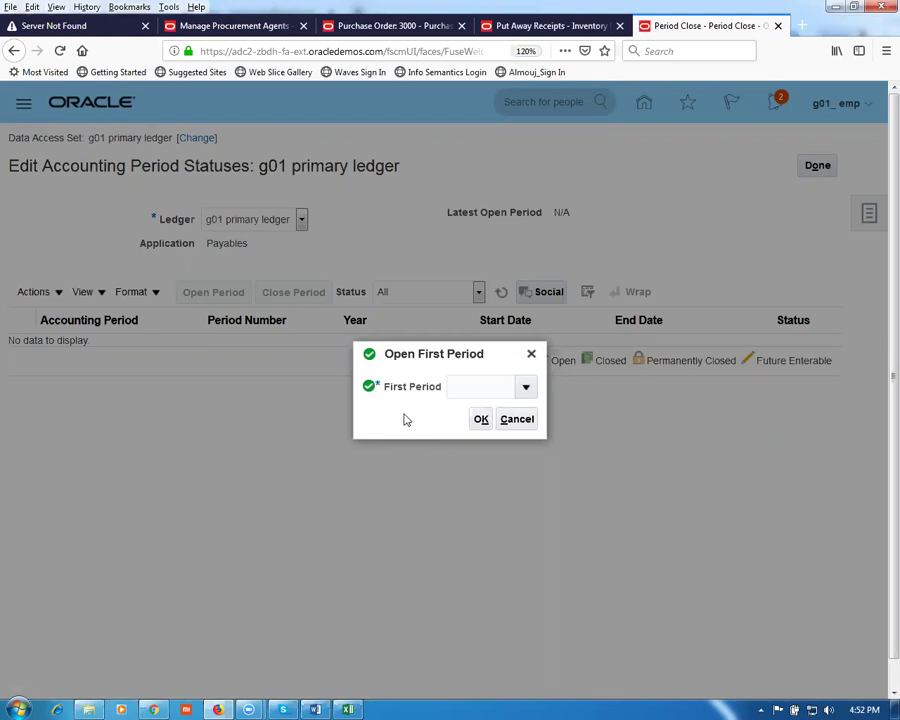
left_click(530, 432)
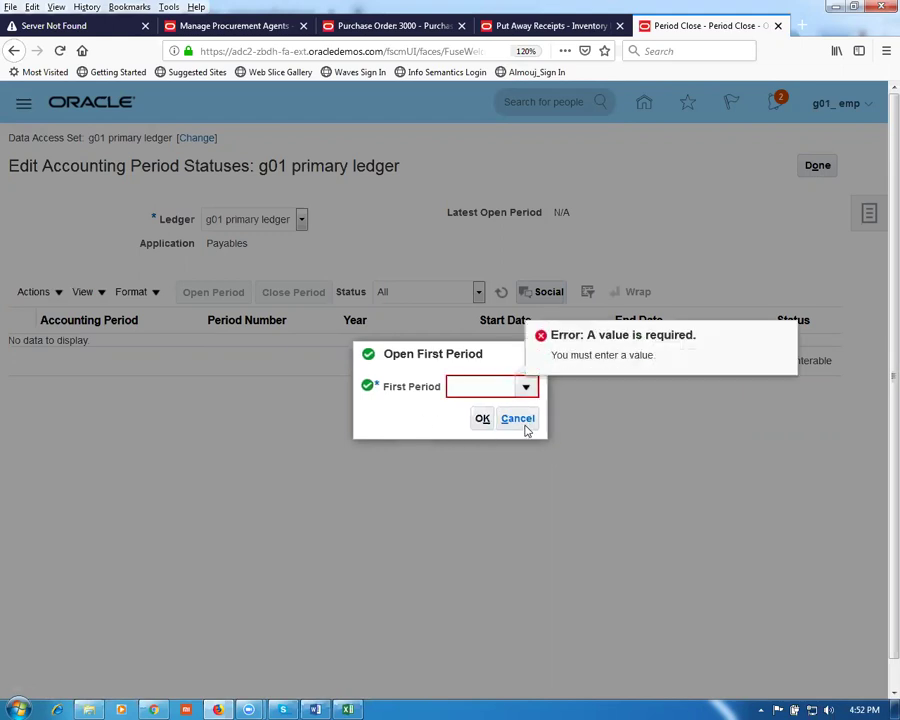
left_click(530, 351)
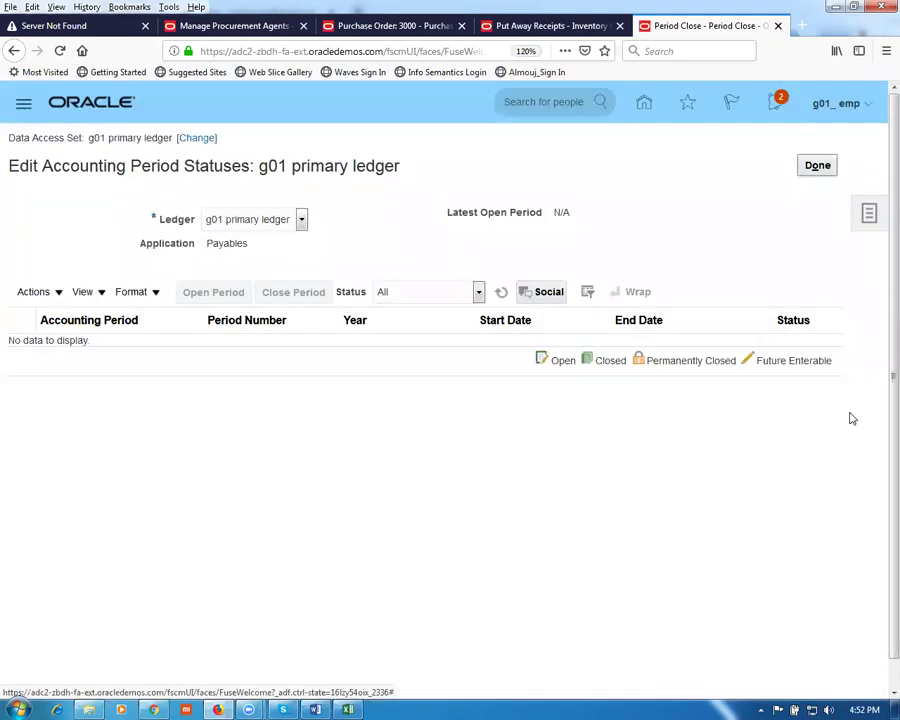
left_click(819, 166)
Step: Sign out and sign back in using the saved user ID and password
left_click(833, 110)
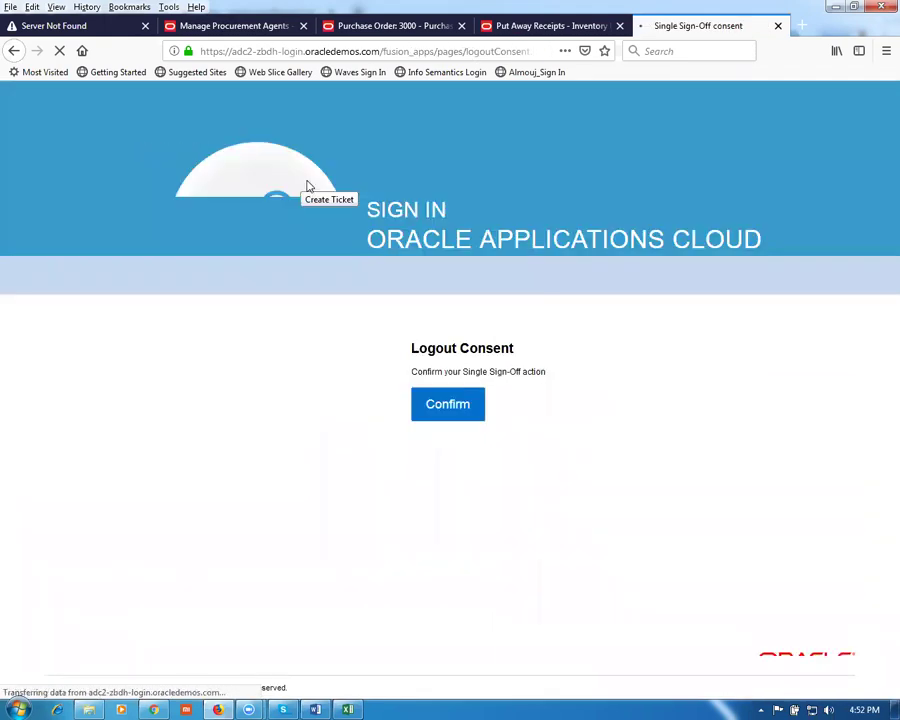
left_click(452, 405)
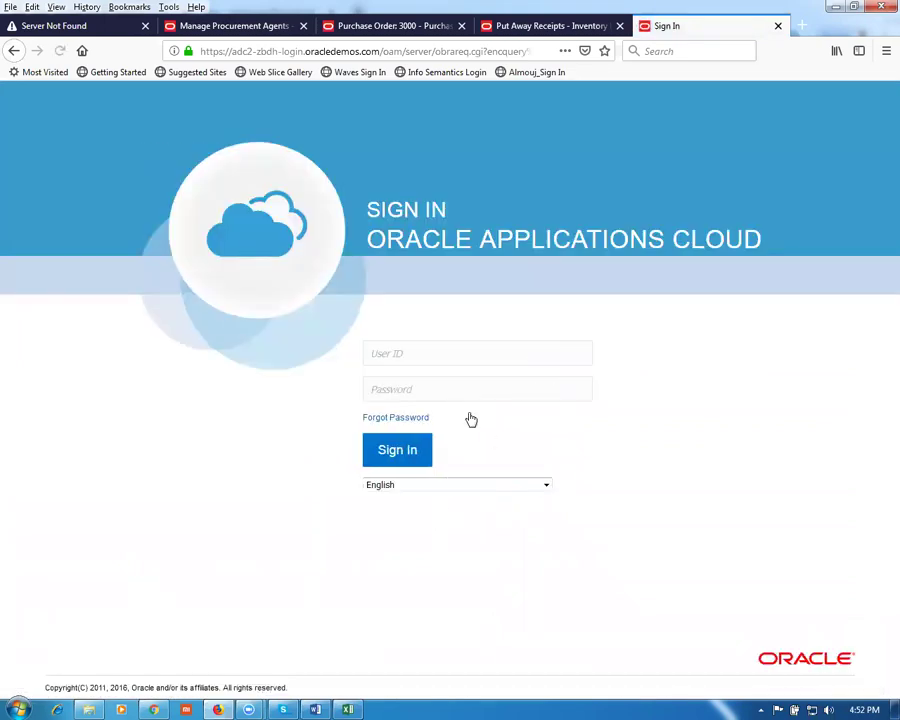
left_click(421, 346)
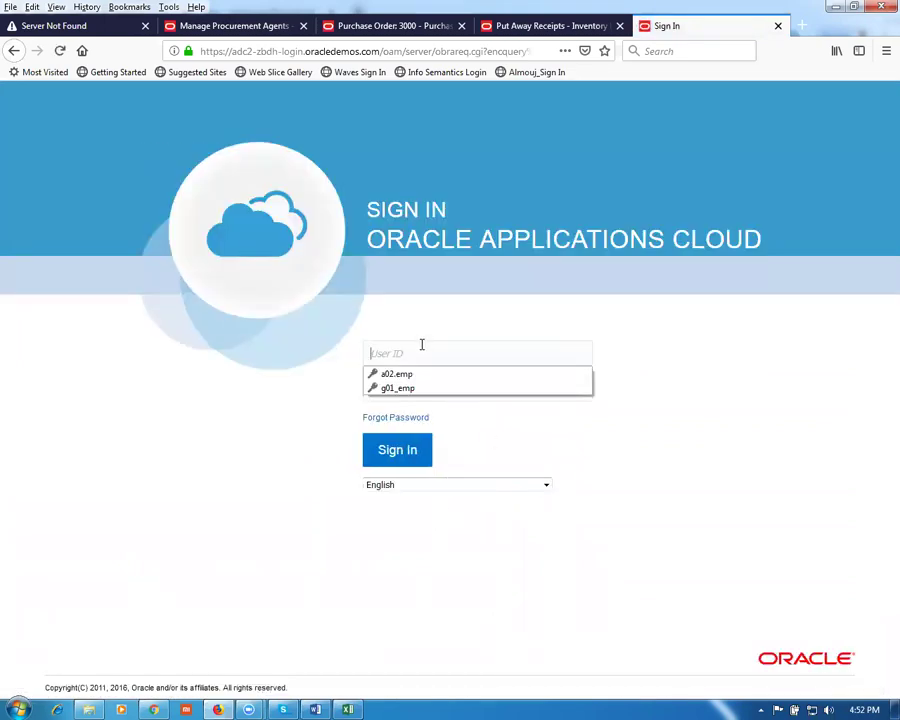
type("g01_")
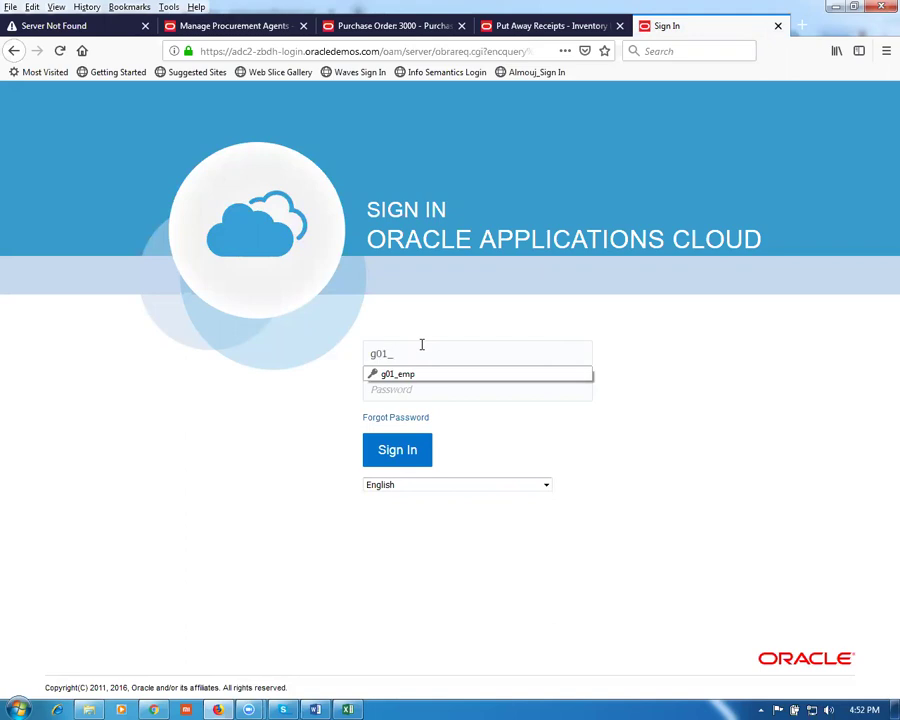
type("em")
key("Down")
key("Return")
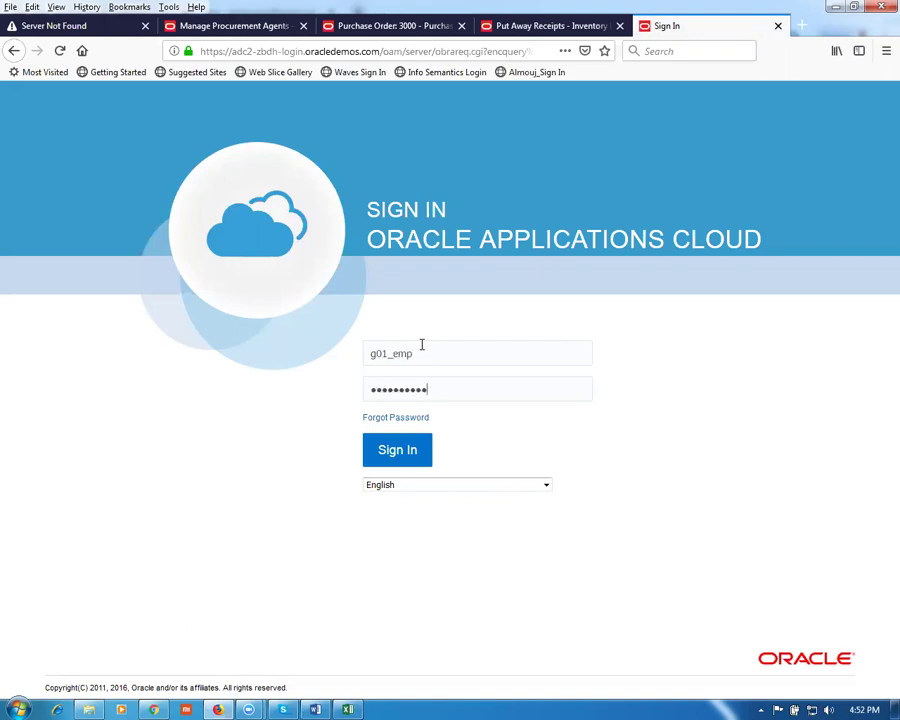
left_click(393, 456)
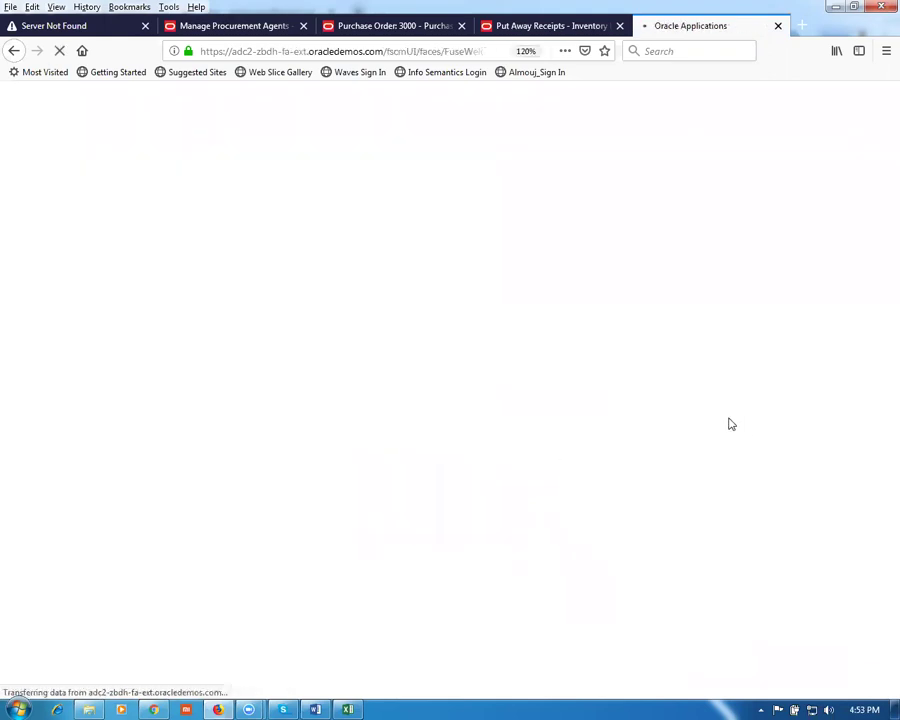
Step: From the home page, go to General Accounting > Period Close
scroll(731, 425, "down", 1)
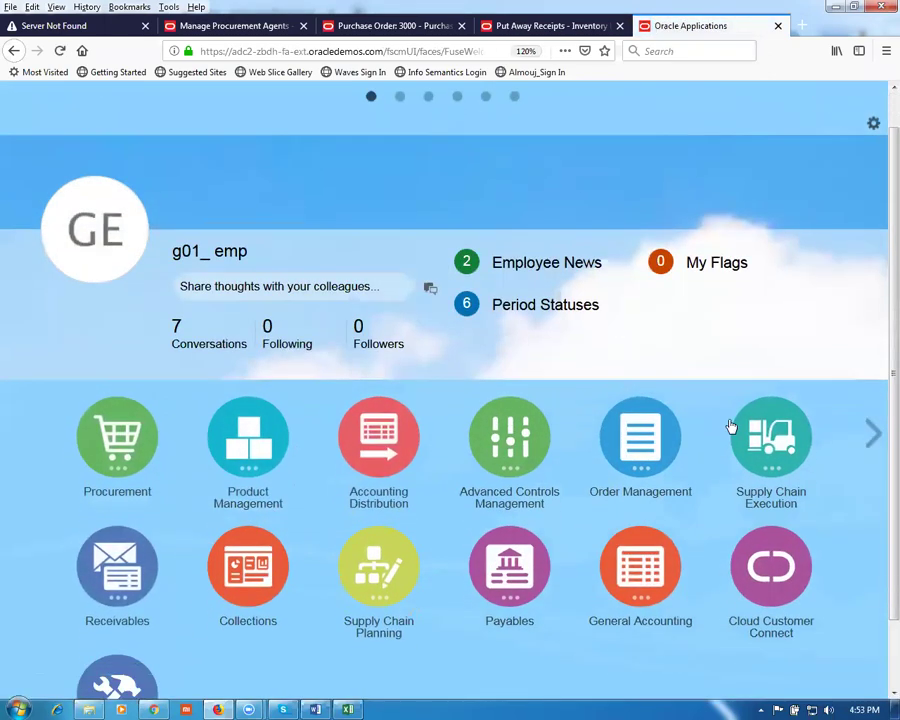
scroll(731, 425, "down", 2)
left_click(606, 492)
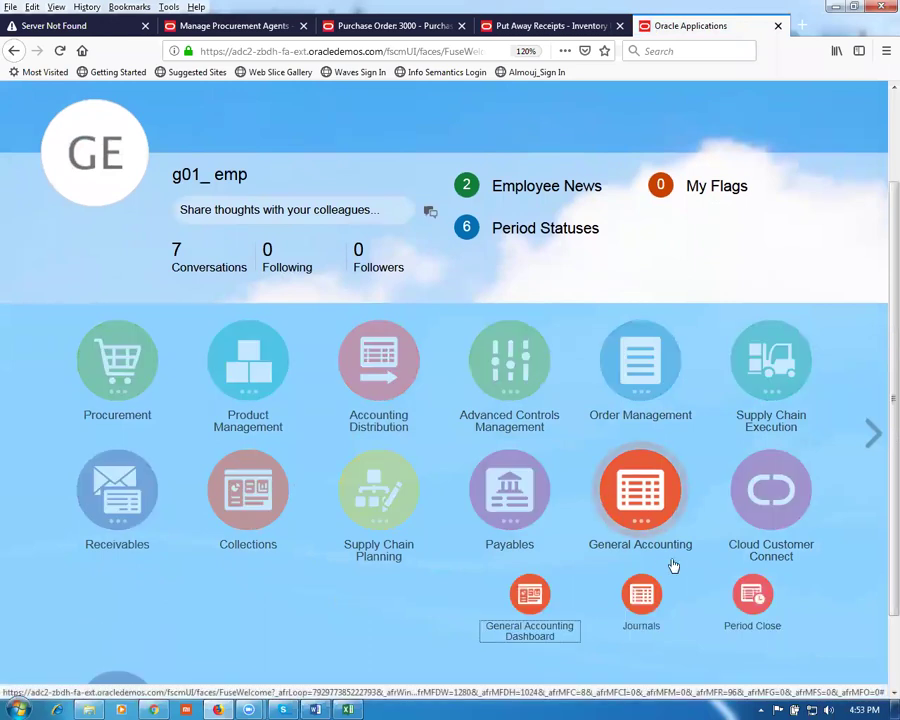
left_click(751, 605)
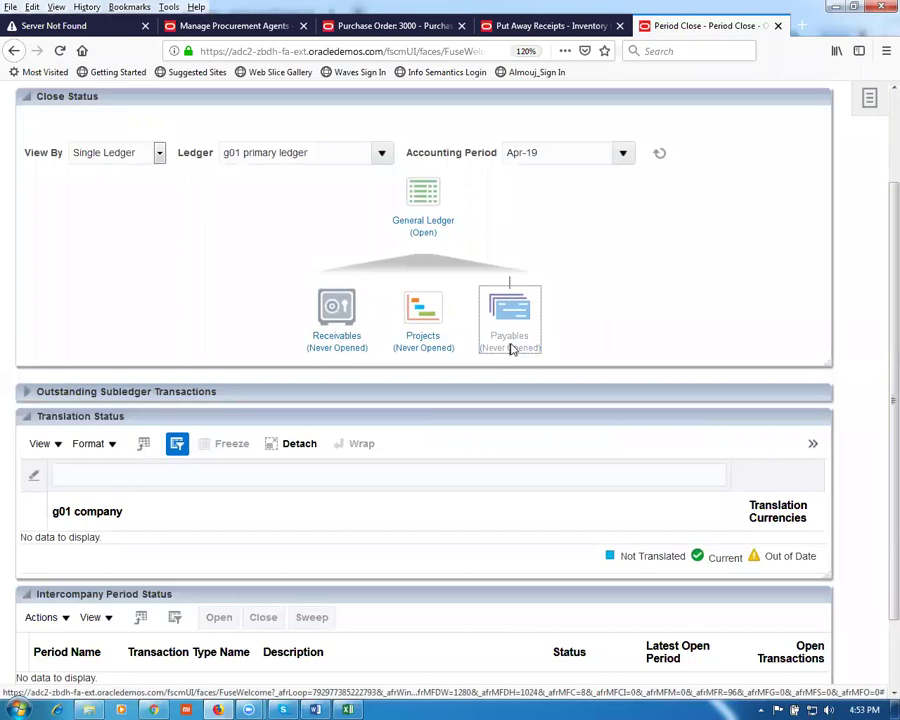
Step: Open Jan-19 as the first Payables period, confirm the initial-period warning, and refresh the statuses
left_click(512, 348)
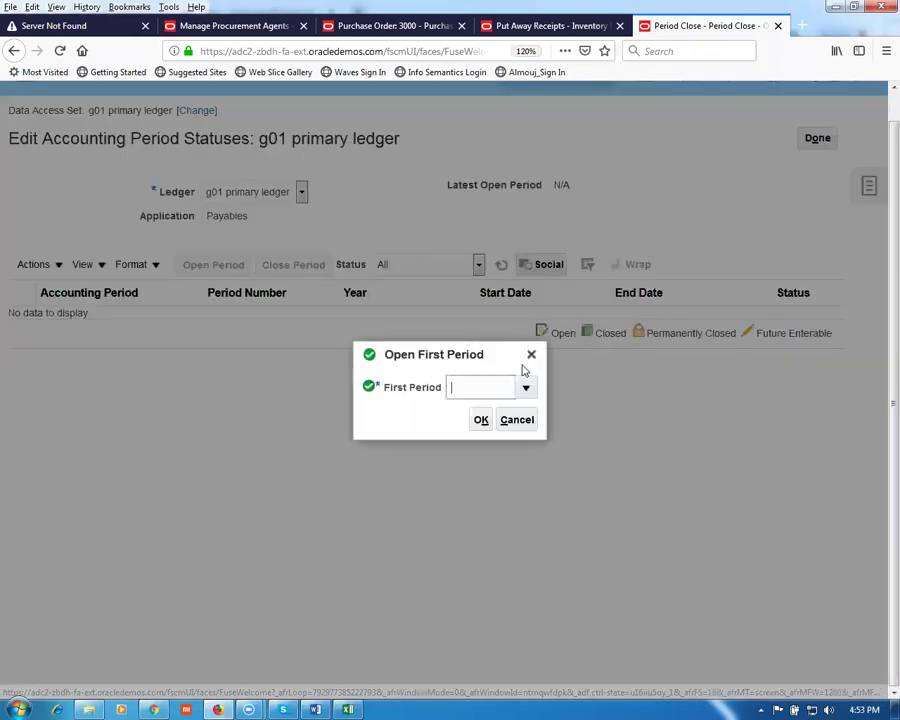
left_click(525, 390)
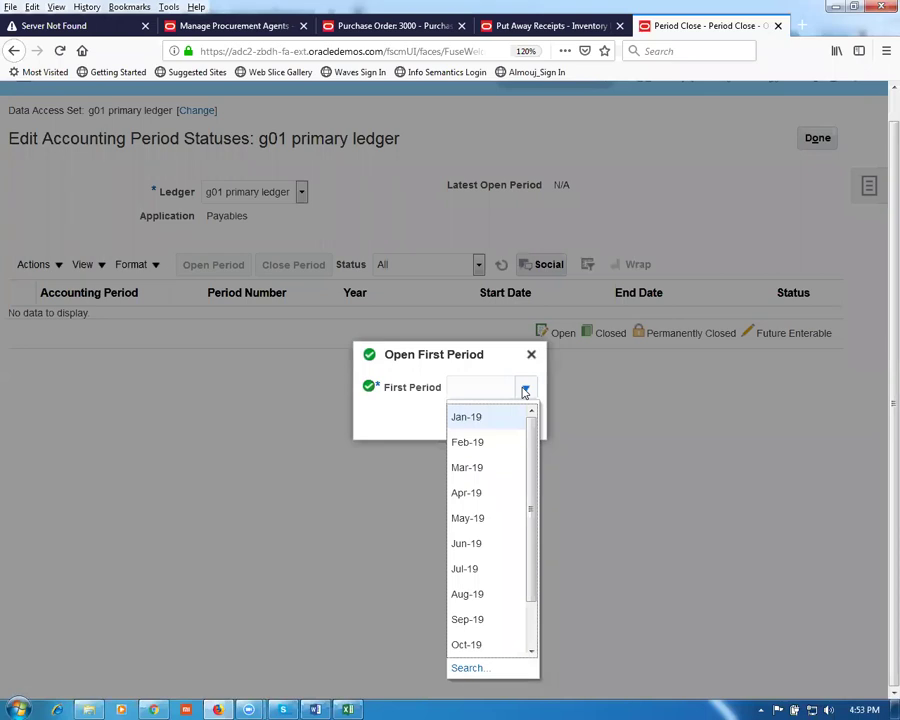
left_click(492, 417)
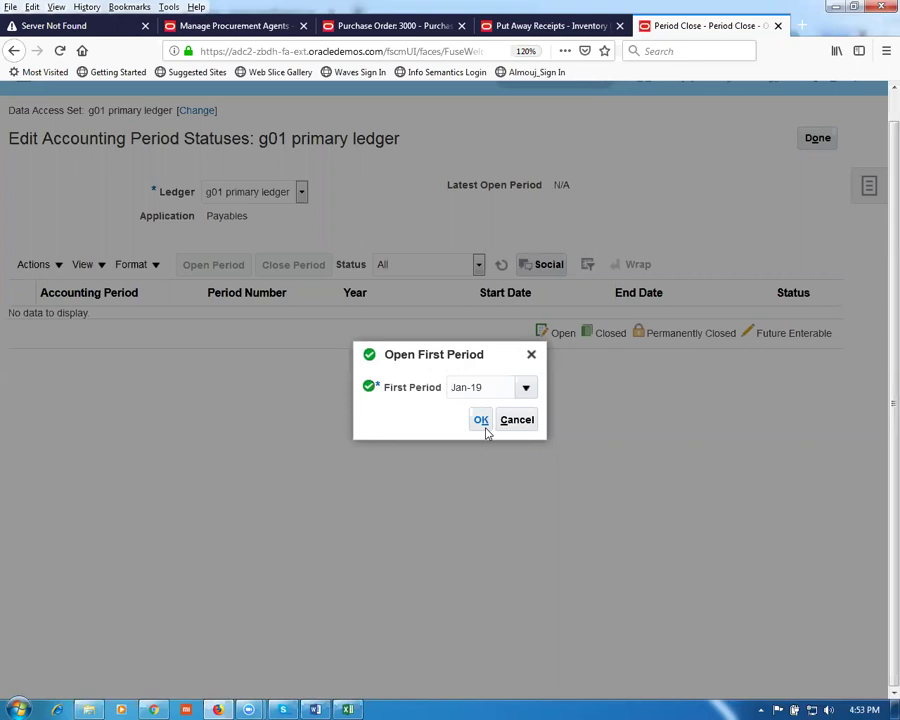
left_click(480, 420)
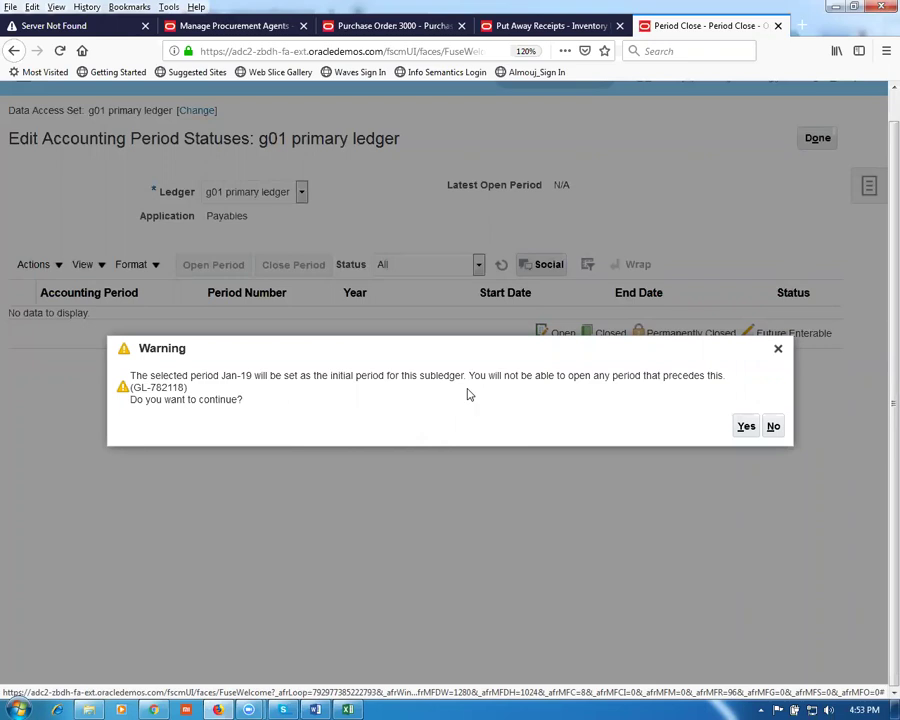
left_click(750, 429)
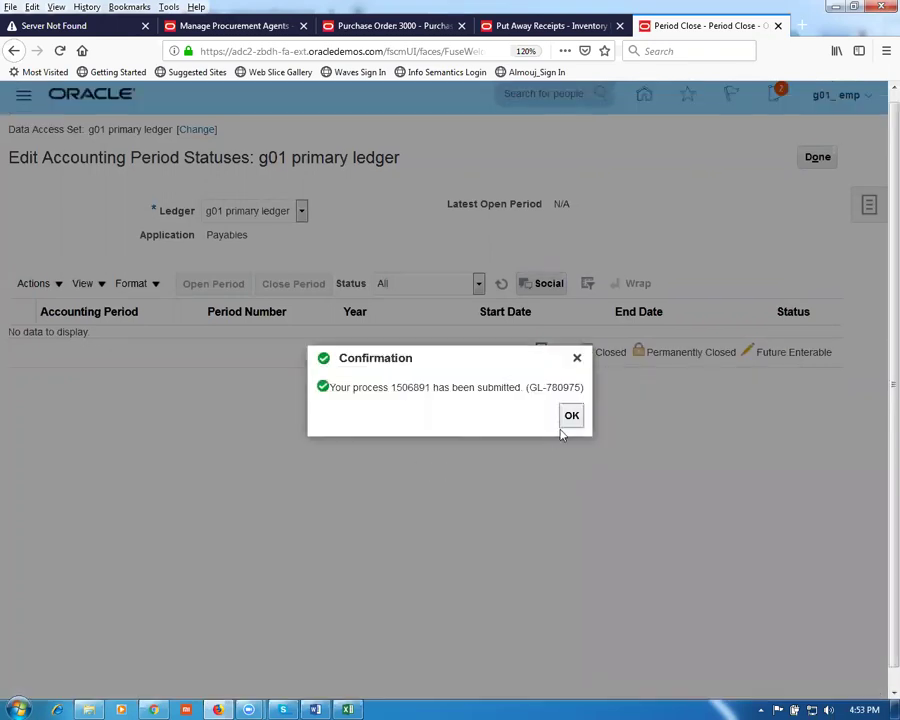
left_click(566, 422)
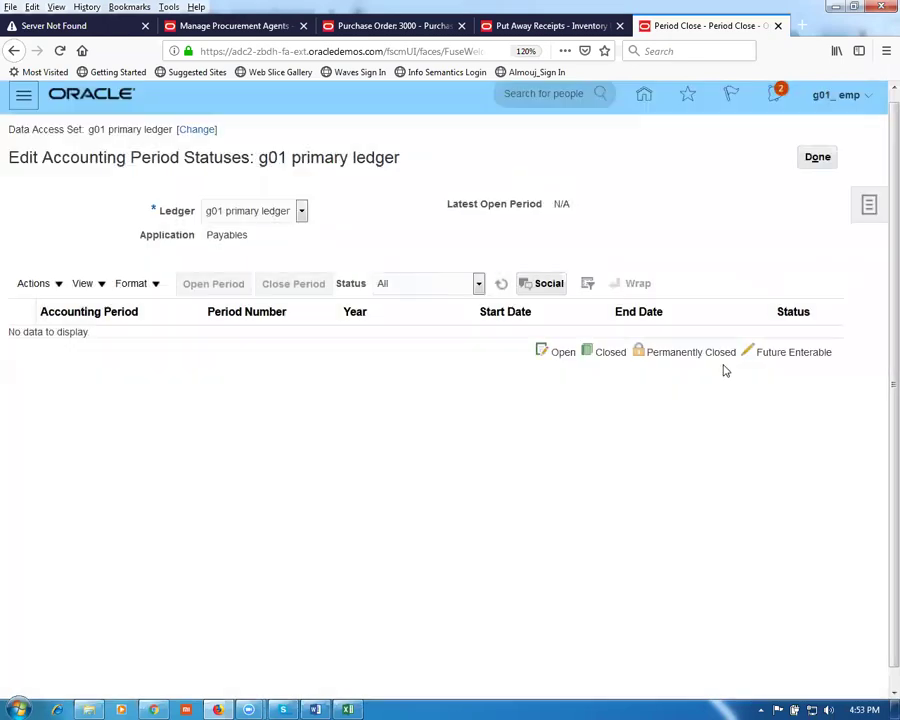
left_click(505, 290)
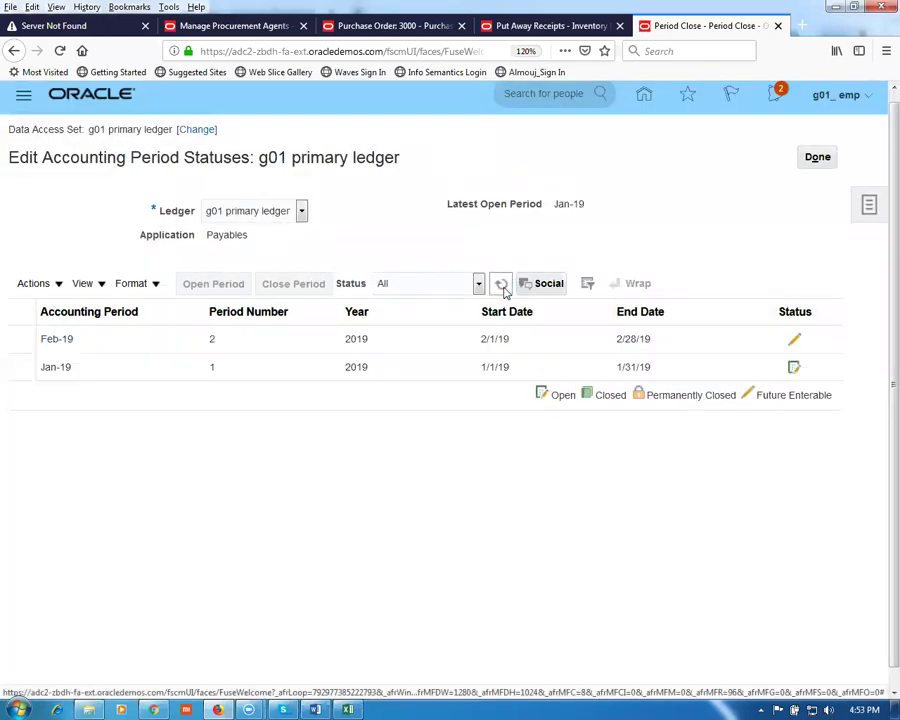
left_click(503, 288)
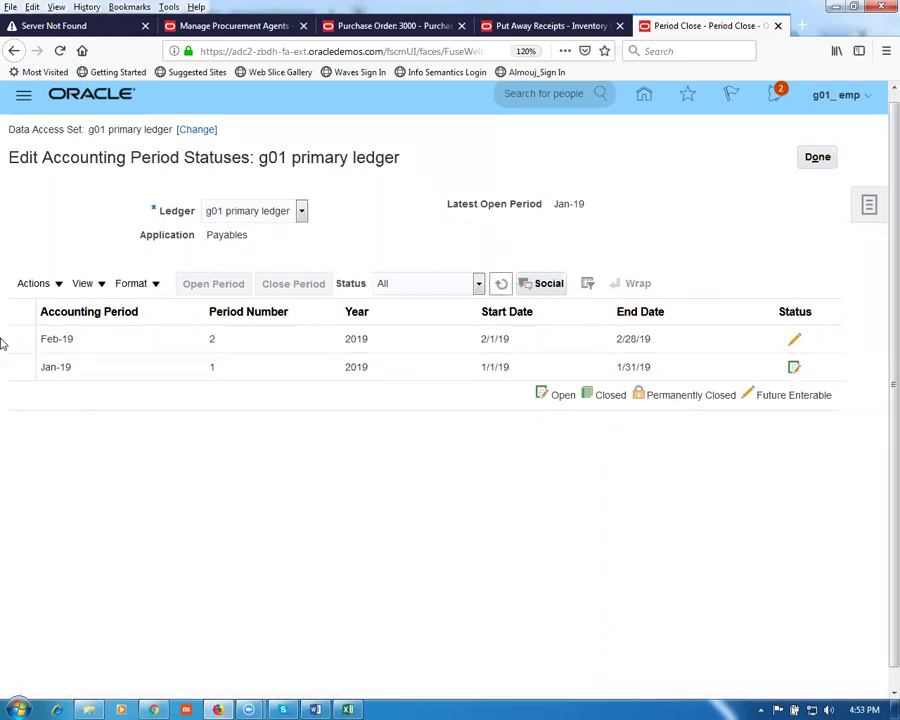
left_click(33, 284)
Step: Open Payables periods up to target period Jun-19, refresh, and finish back to Period Close
left_click(46, 359)
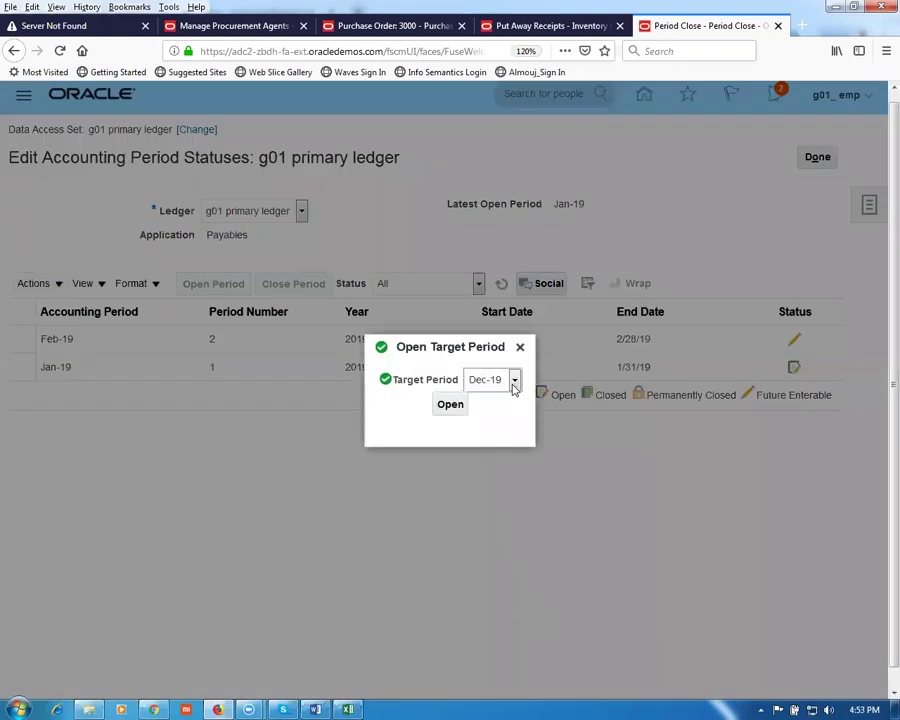
left_click(514, 380)
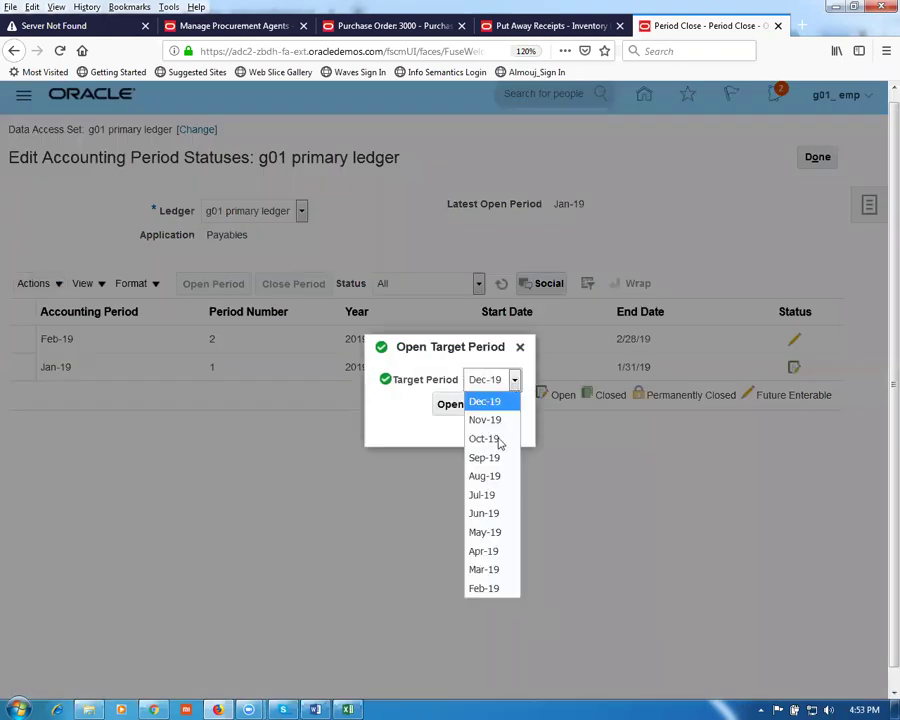
left_click(487, 516)
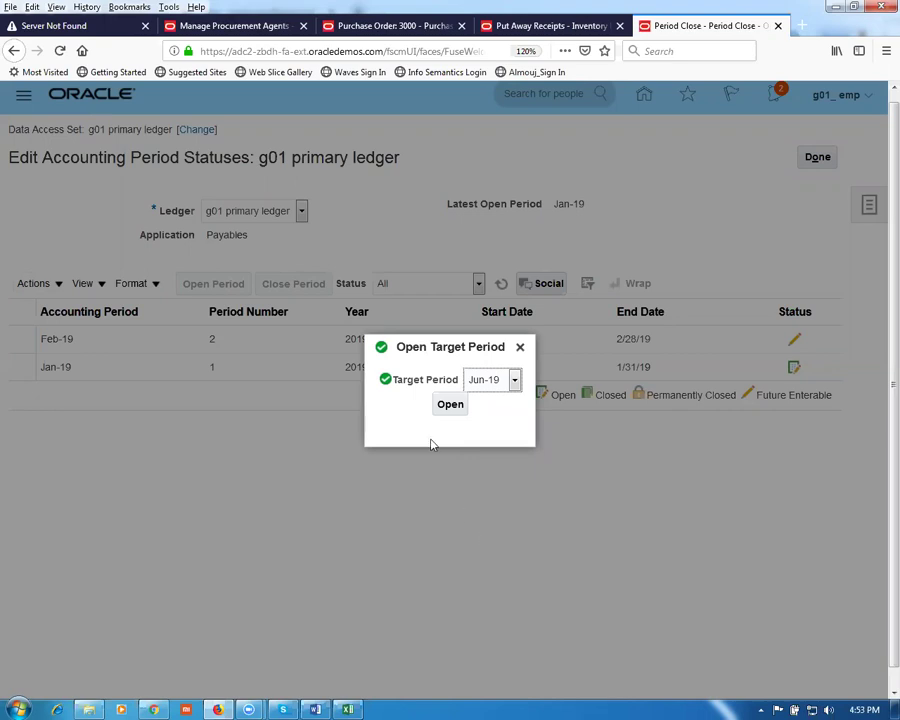
left_click(452, 406)
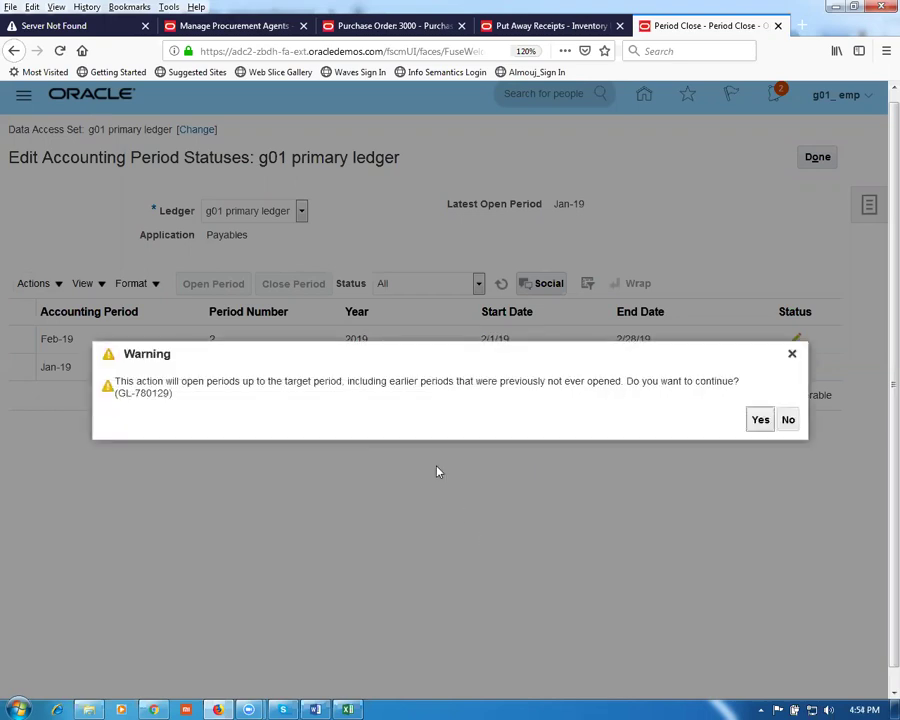
left_click(759, 421)
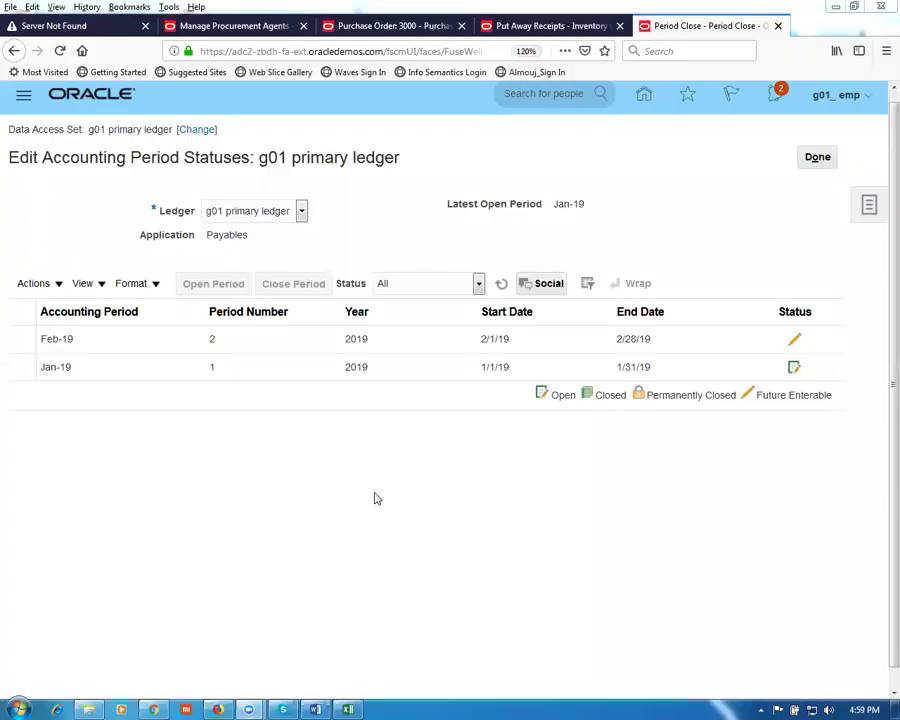
left_click(501, 285)
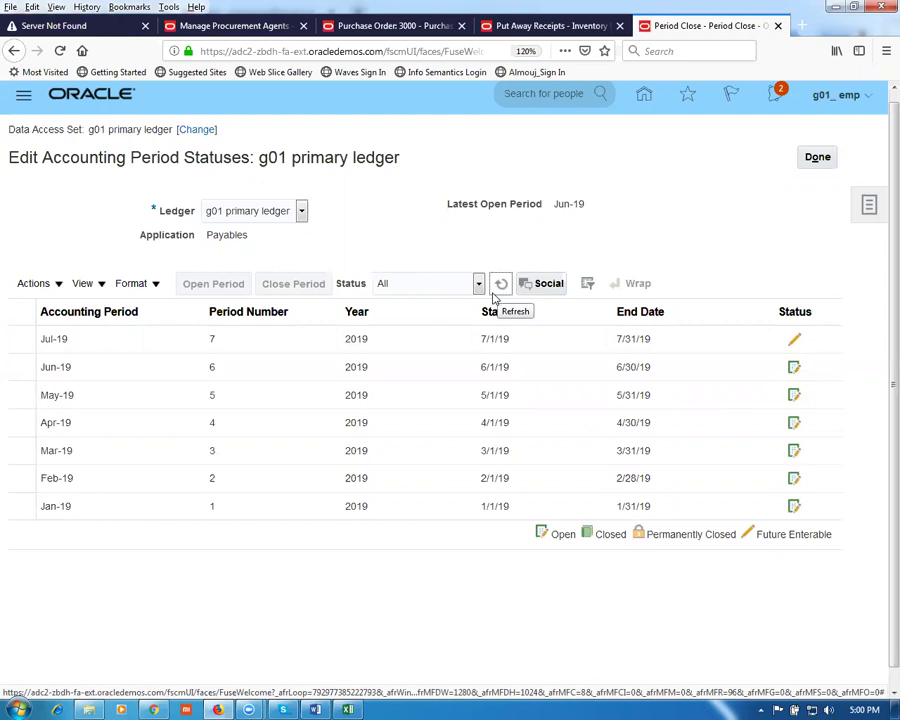
left_click(809, 158)
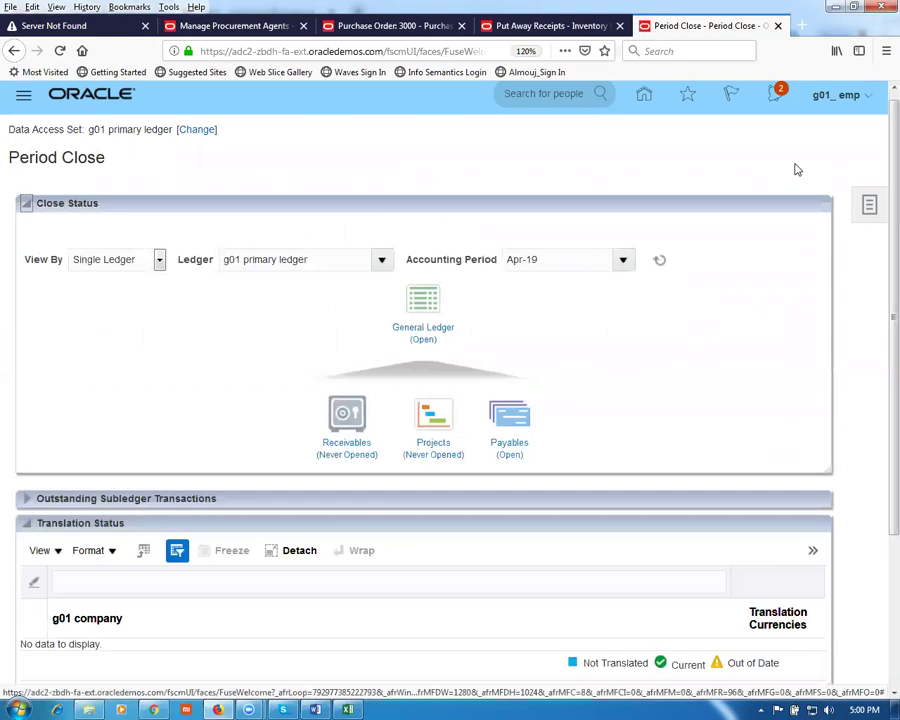
Step: Go from the home page through the Payables tile to the Invoices work area
left_click(644, 100)
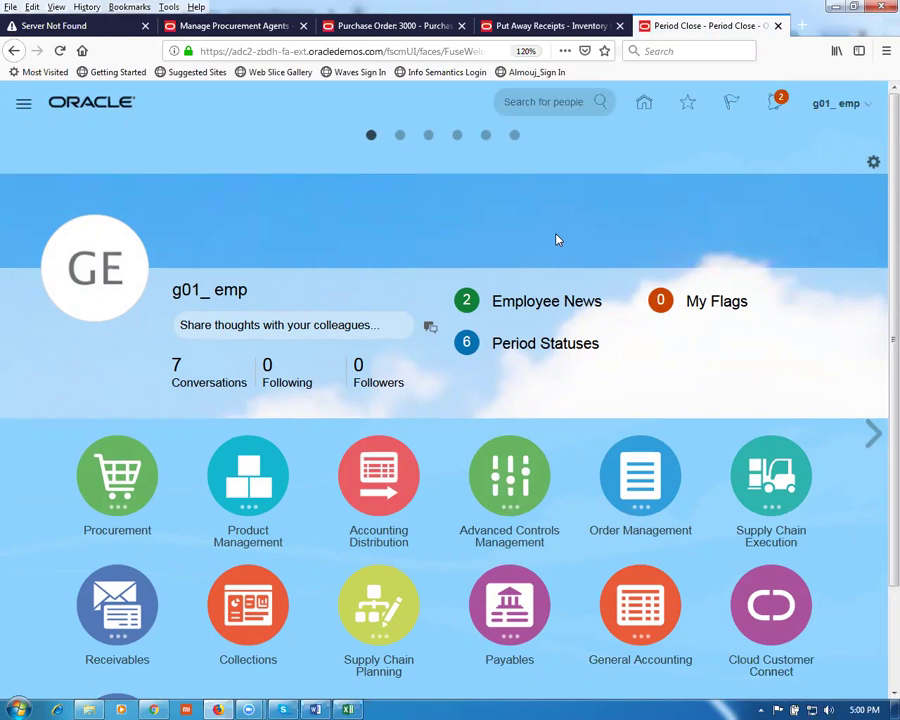
scroll(558, 240, "down", 2)
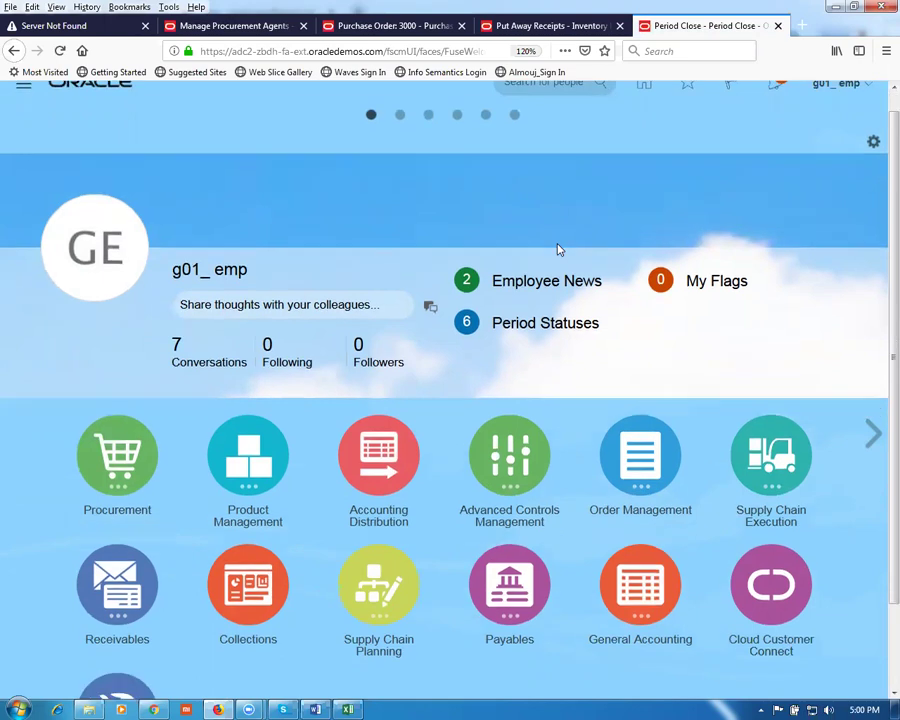
left_click(515, 501)
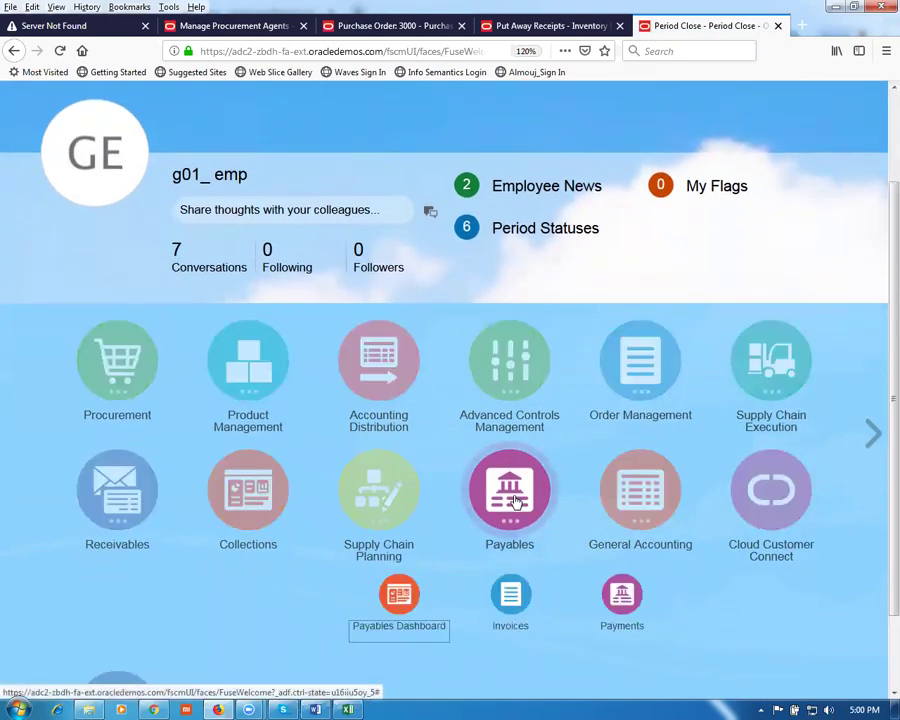
left_click(511, 600)
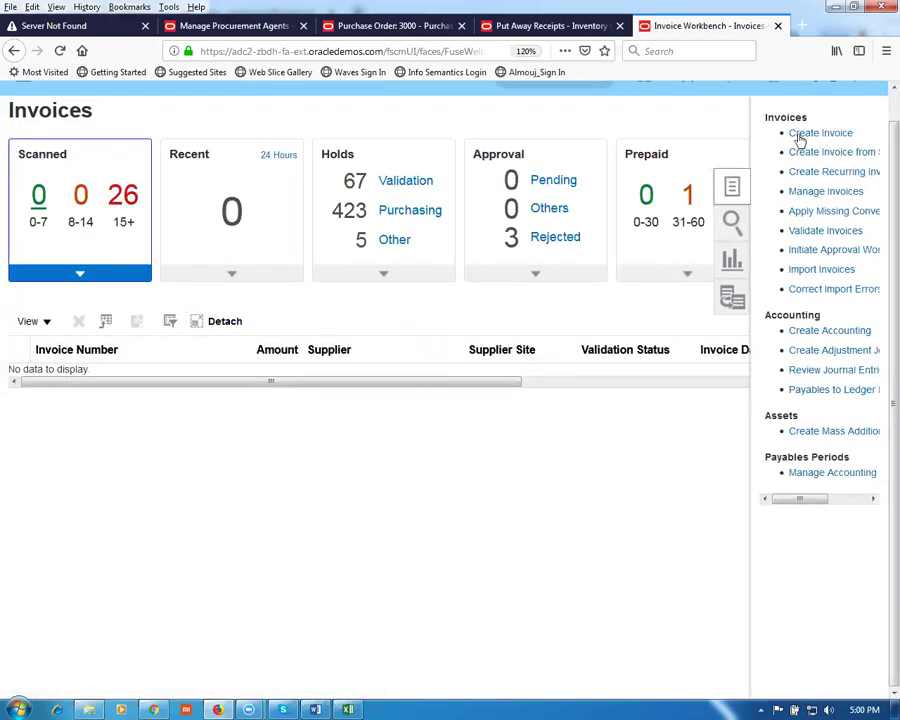
Step: Start a new invoice with identifying PO 3000 so the supplier details fill in
left_click(812, 136)
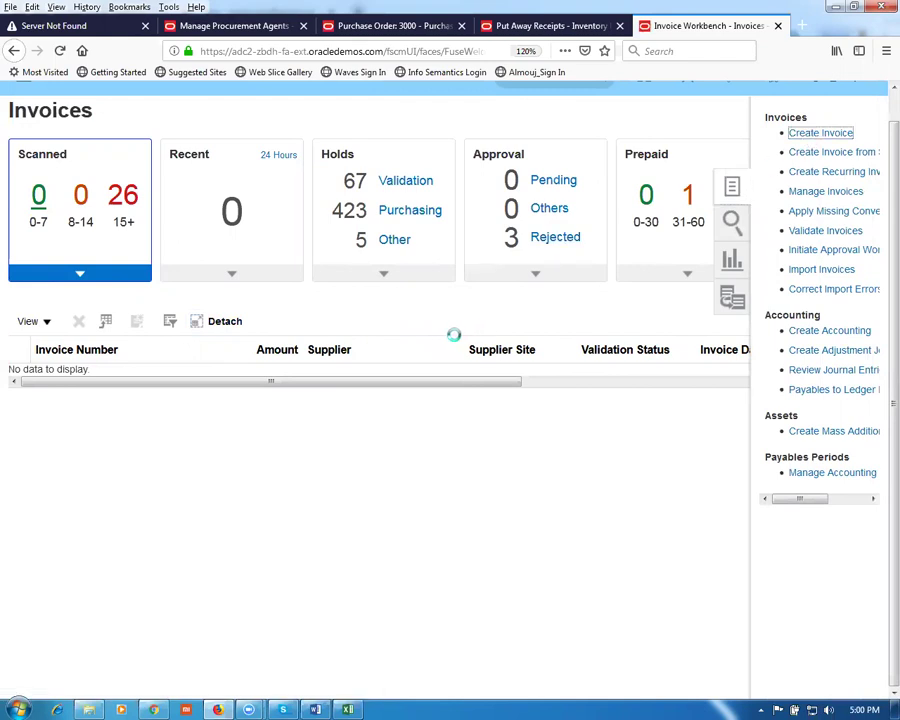
left_click(156, 223)
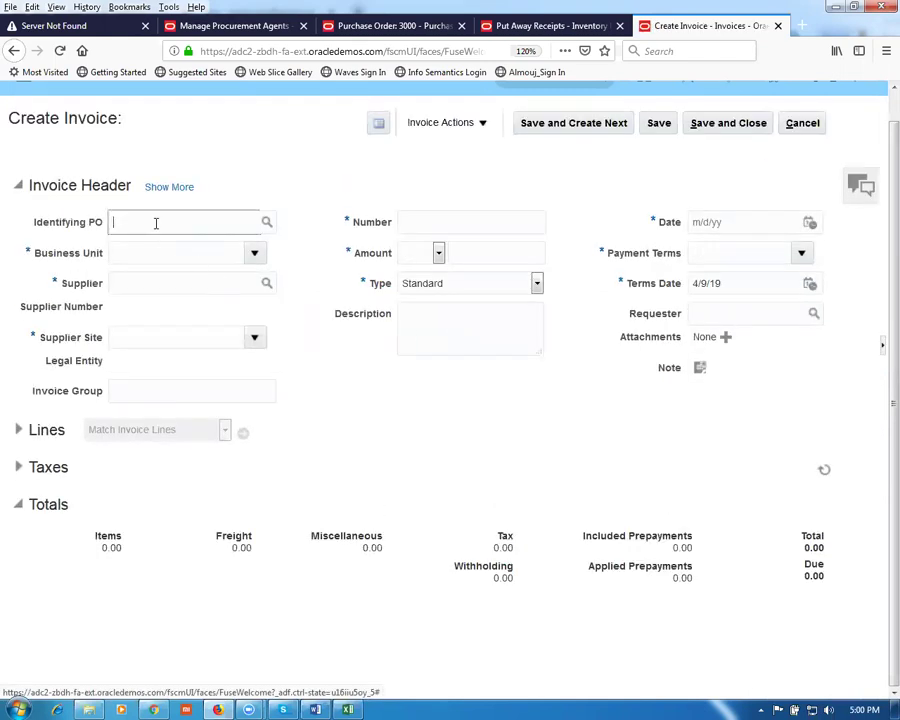
key("Tab")
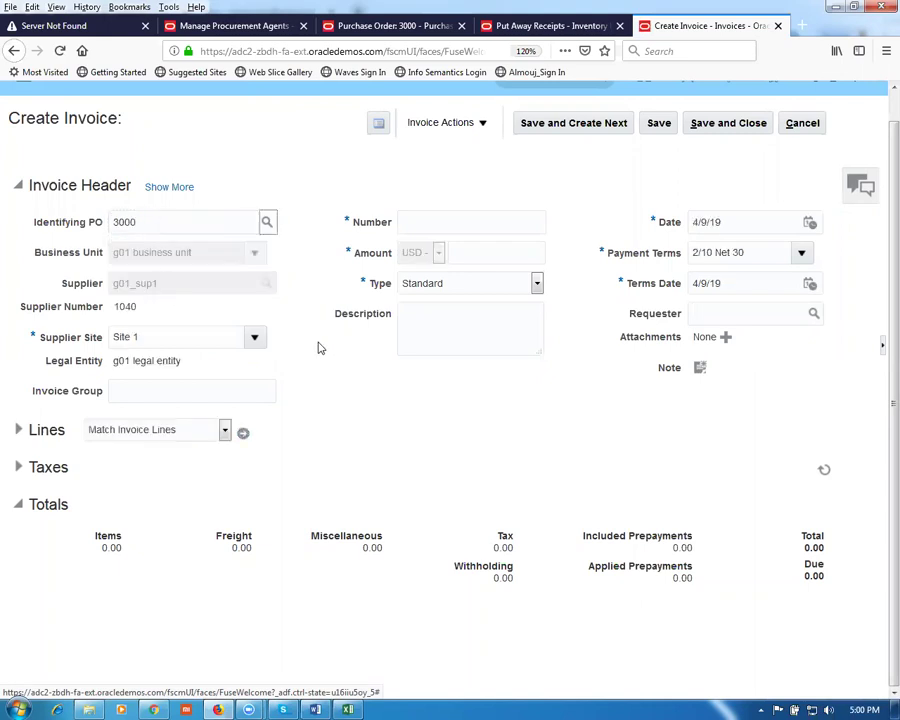
Step: Enter invoice number 1001 and amount 100.00, then try matching lines to the PO
left_click(427, 215)
type("1001")
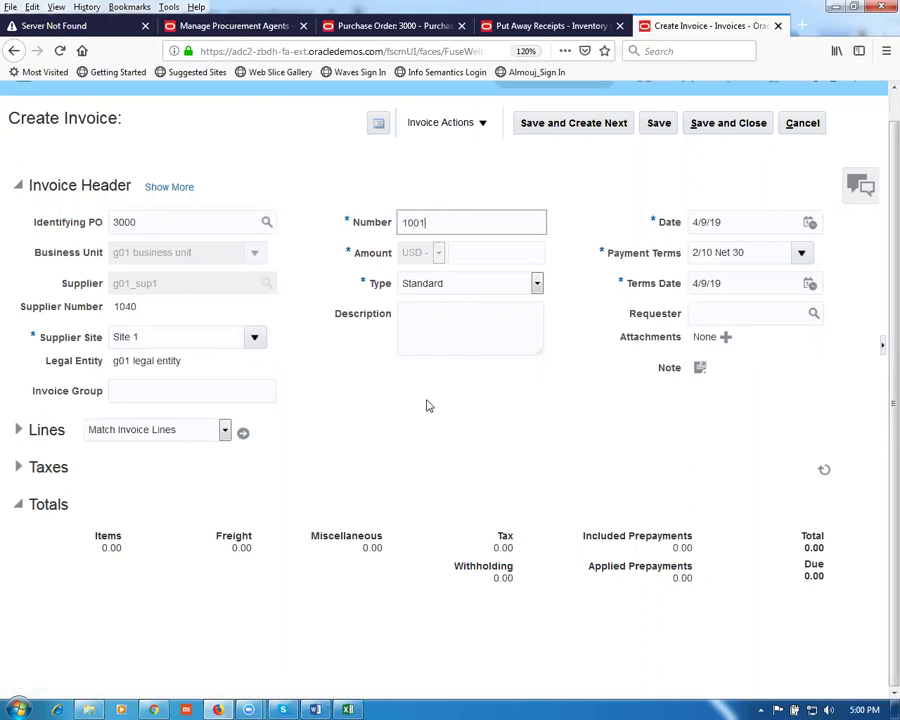
left_click(427, 405)
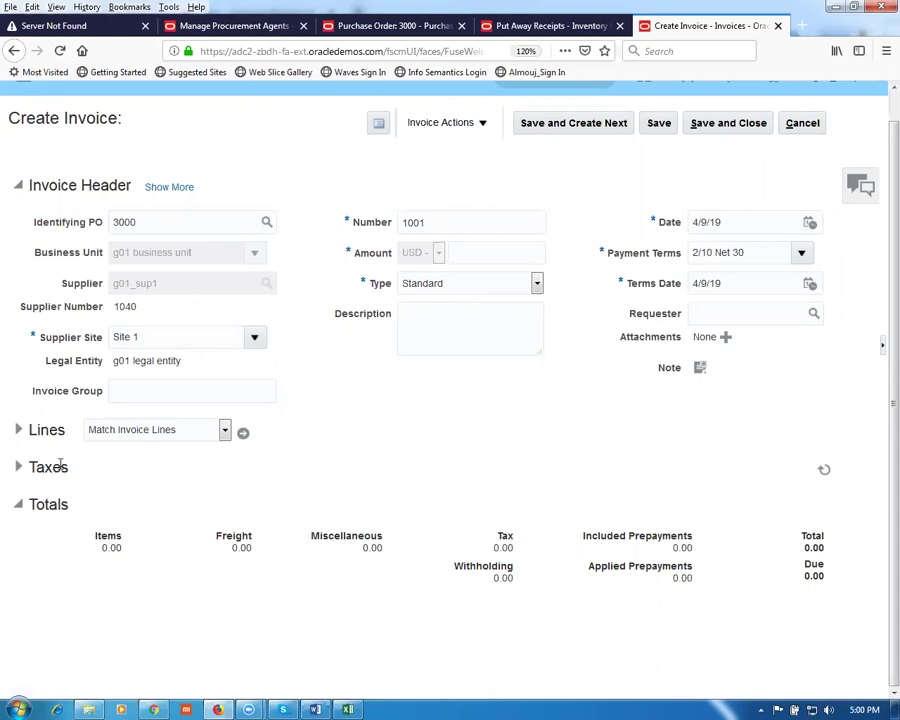
left_click(243, 433)
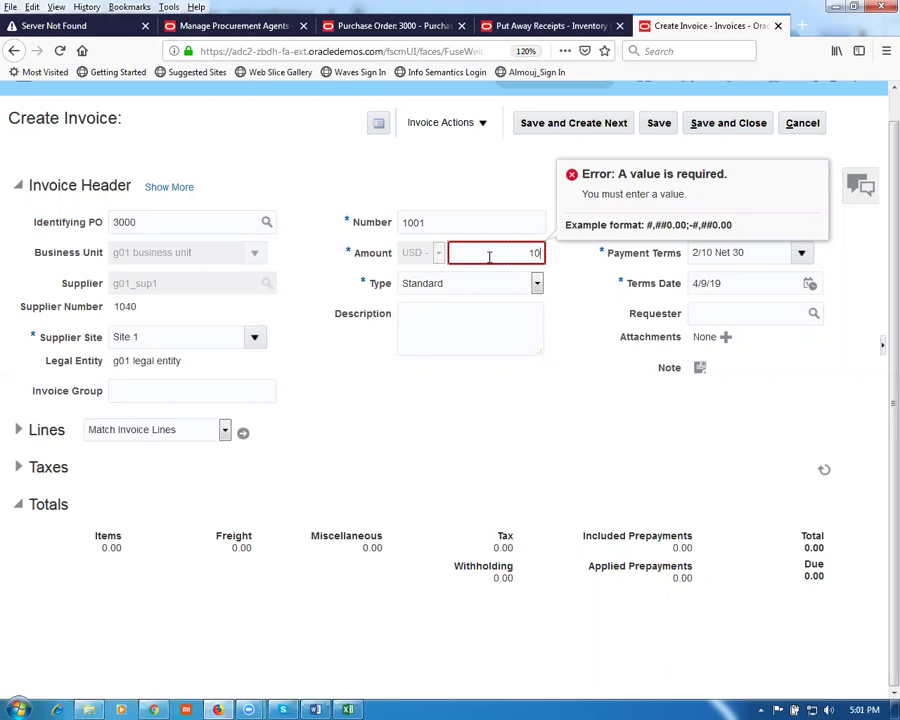
left_click(422, 404)
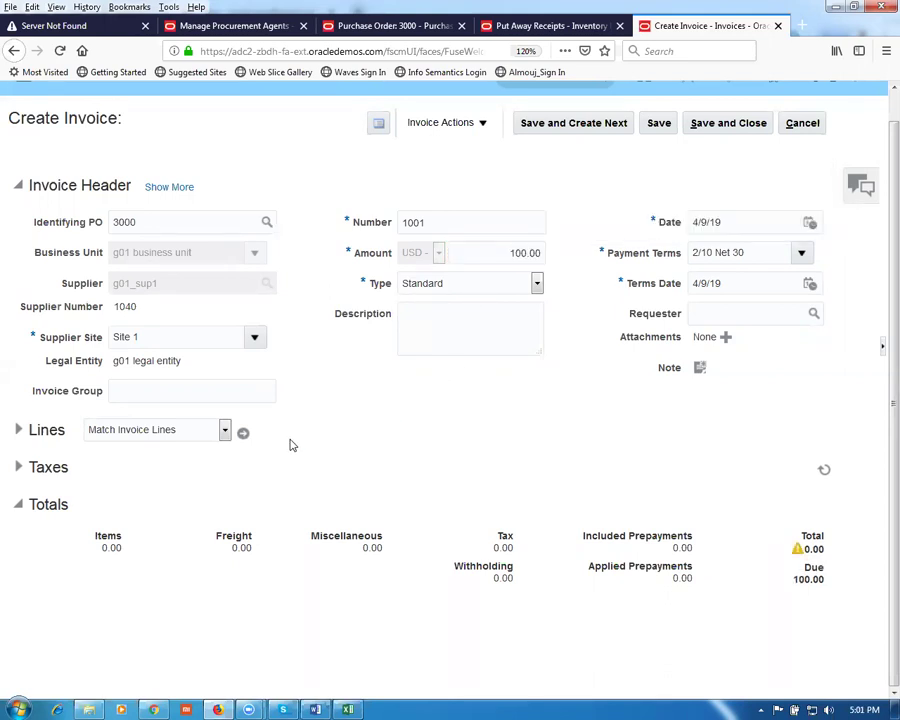
left_click(243, 435)
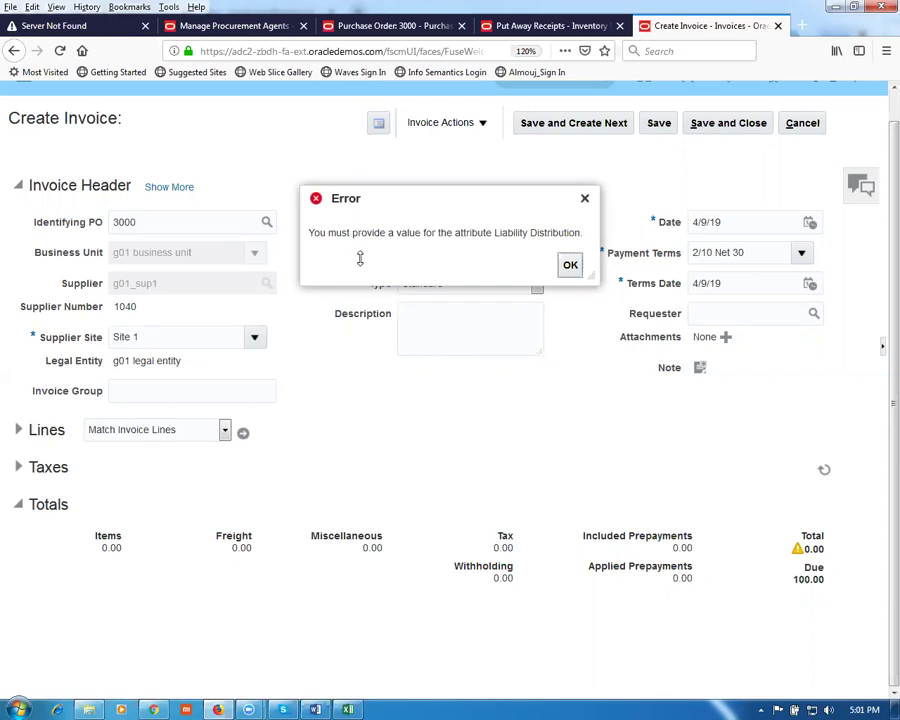
Step: Set liability distribution 10-100-1002 under Accounting, then bring up PO 3000 lines to match
left_click(570, 264)
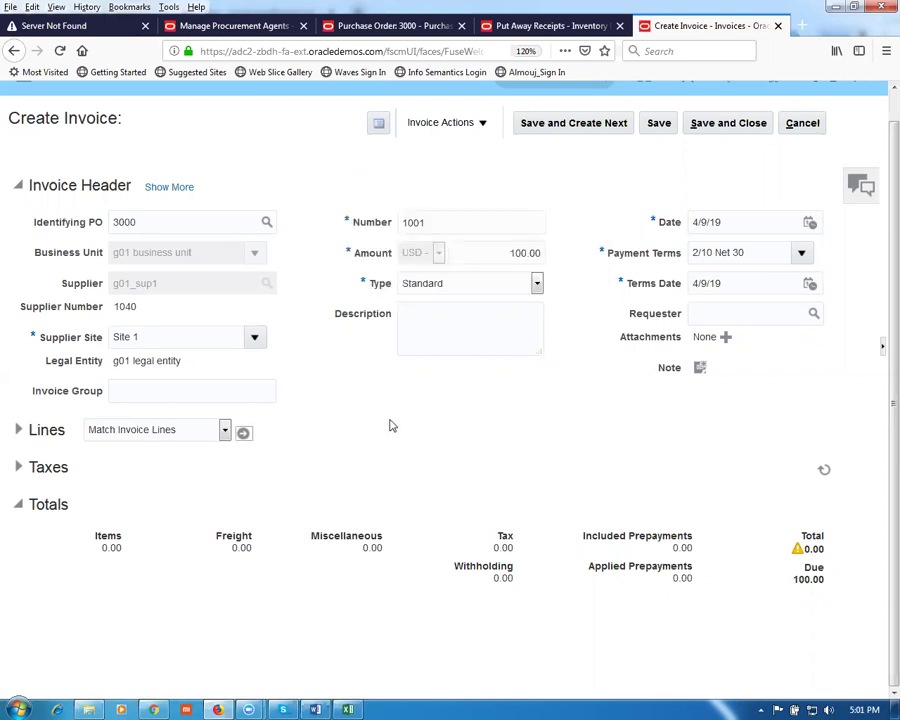
left_click(168, 189)
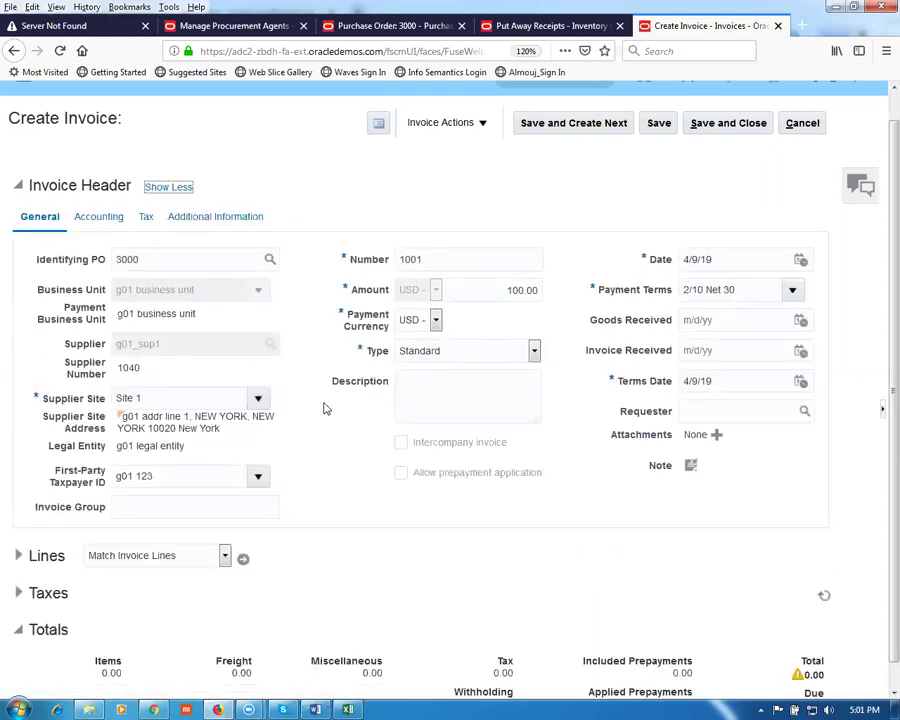
scroll(324, 407, "down", 1)
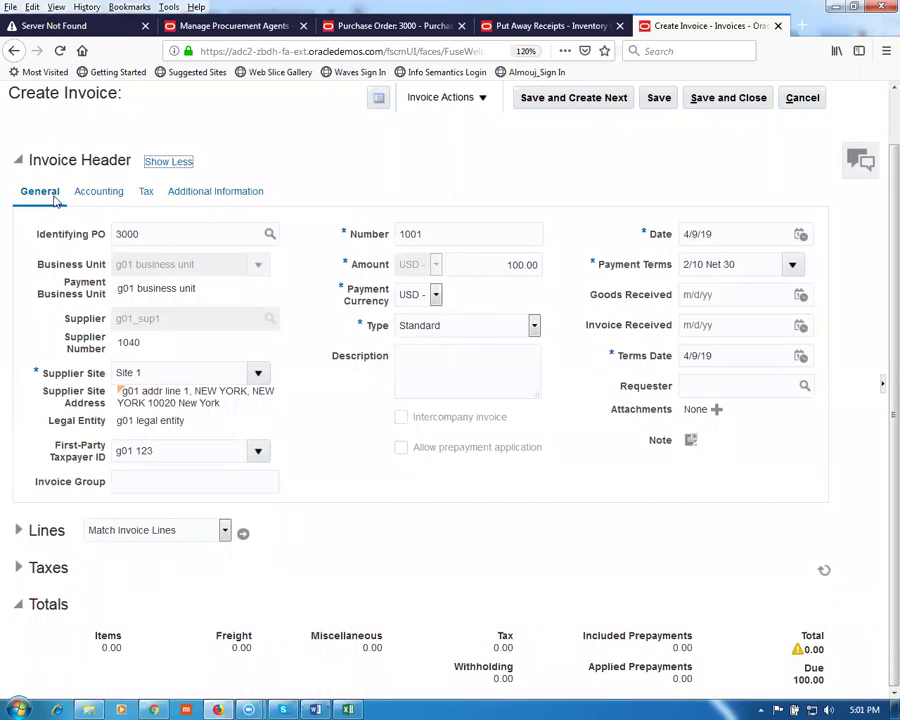
left_click(100, 196)
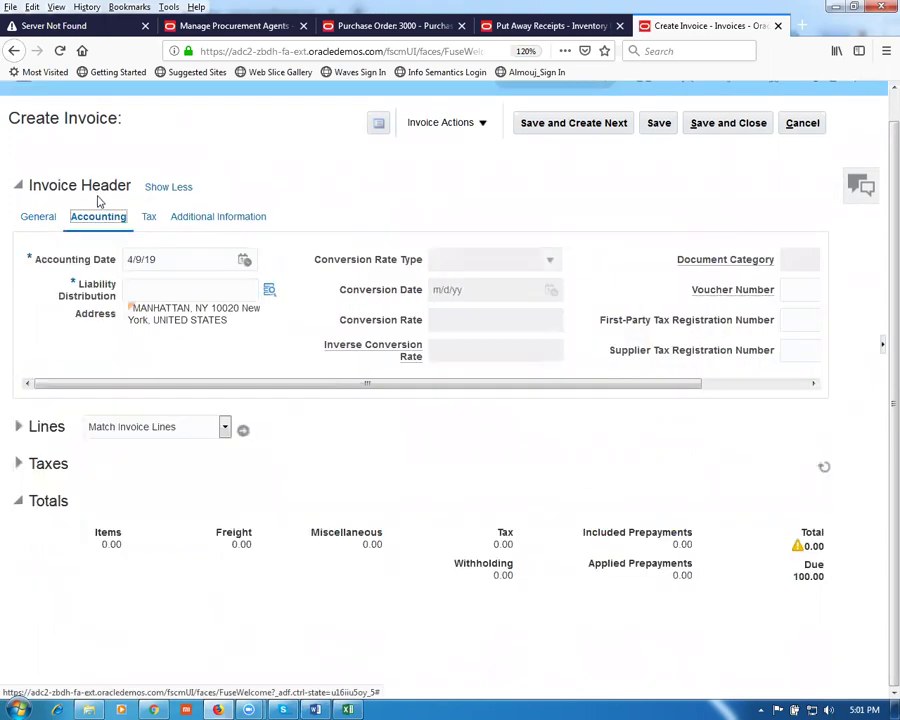
left_click(143, 290)
type("10-100-10002")
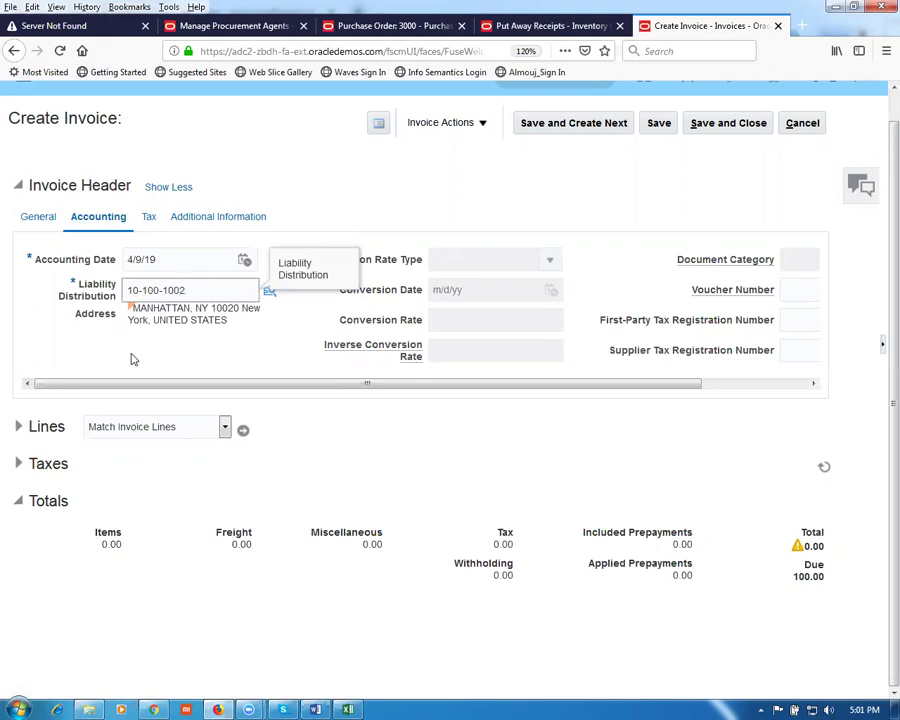
left_click(37, 218)
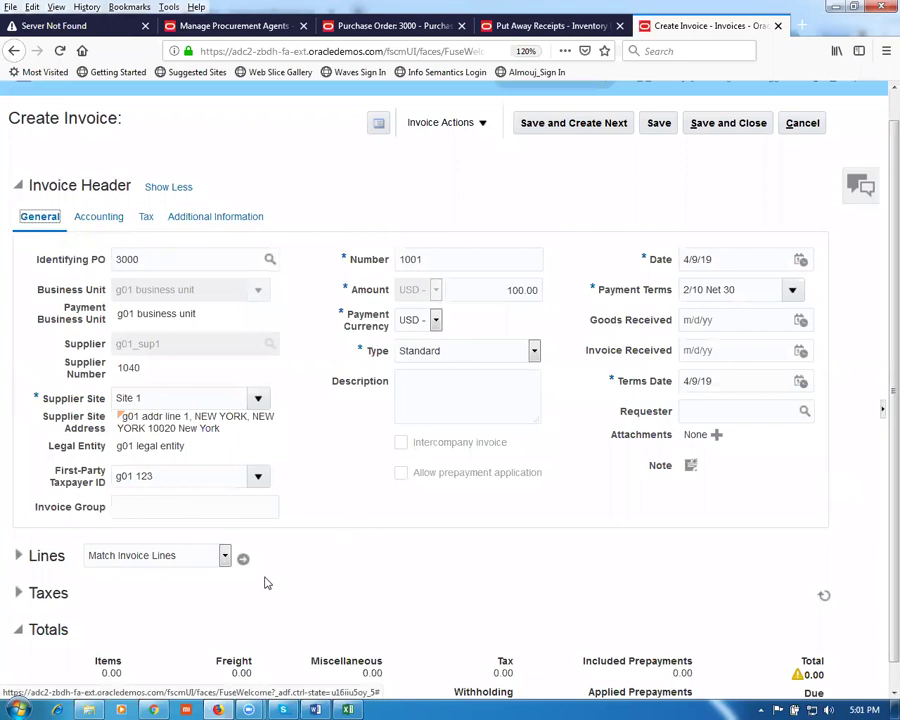
left_click(243, 559)
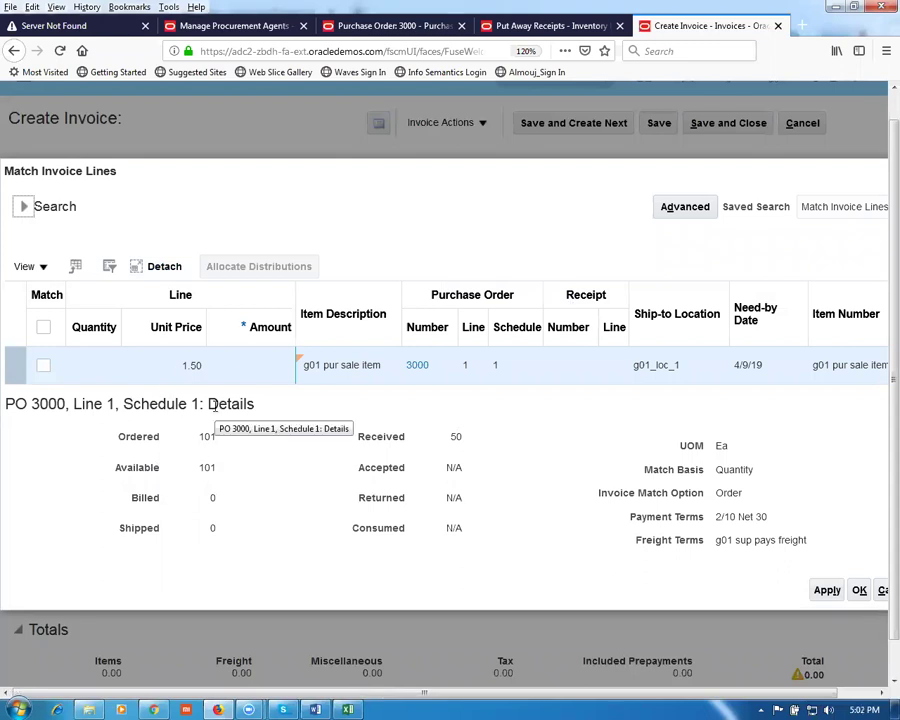
Step: Confirm the PO 3000 line match and save and close invoice 1001
left_click(882, 593)
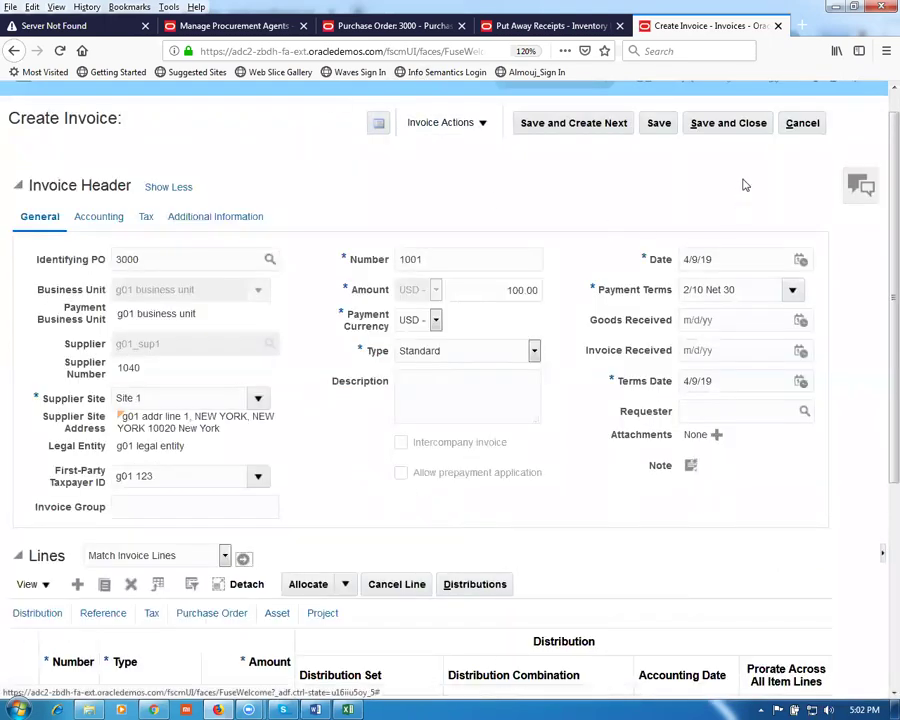
left_click(795, 128)
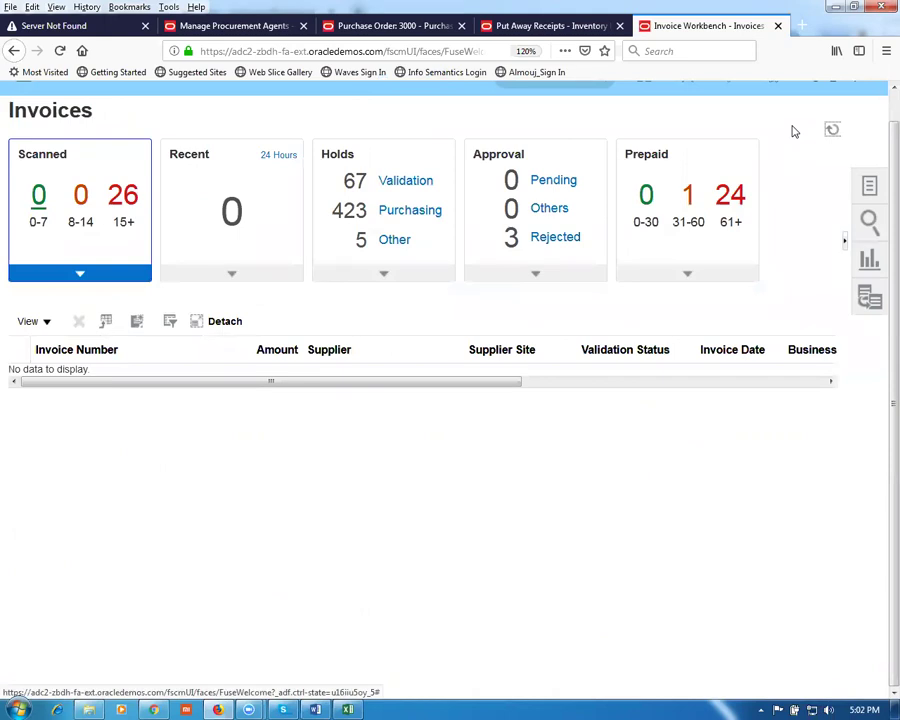
Step: Close the PO 3000 schedule, accept the session timeout, and bring up the Proc_Work_Sheet Word document
left_click(400, 26)
scroll(598, 315, "up", 5)
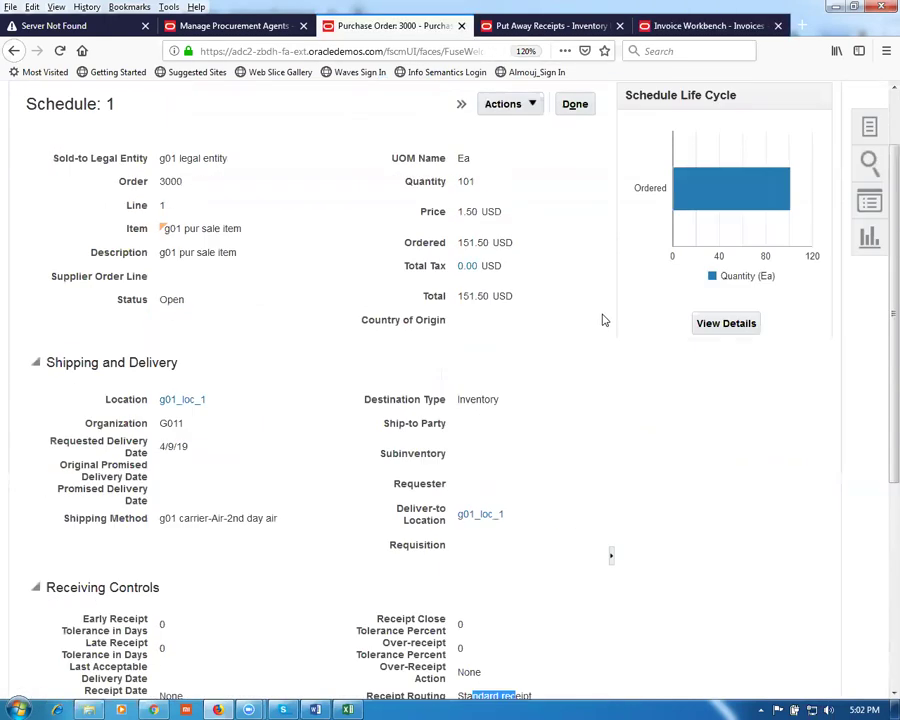
left_click(572, 194)
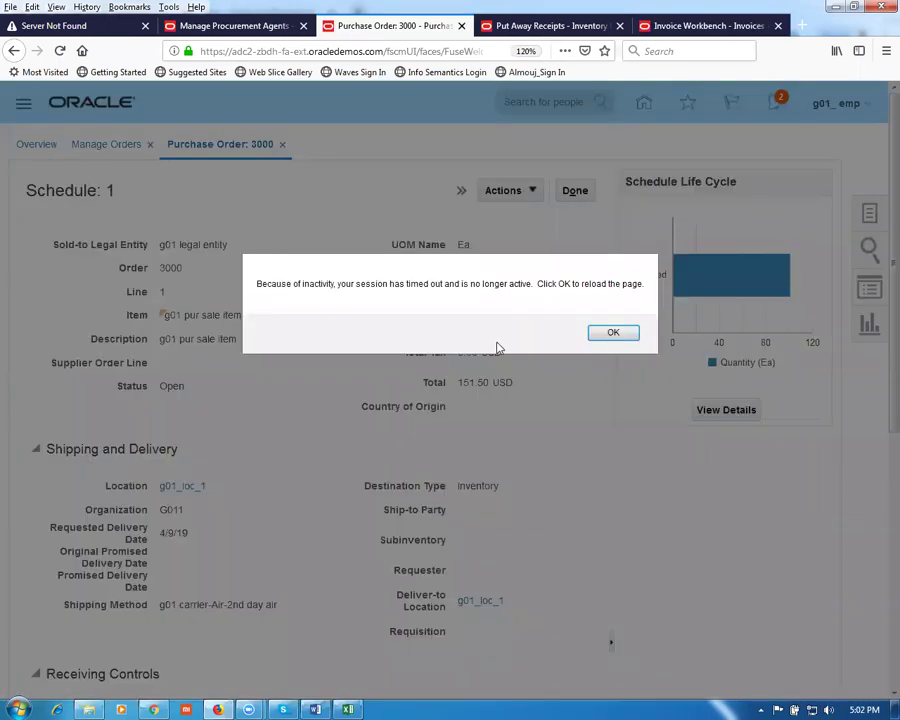
left_click(610, 333)
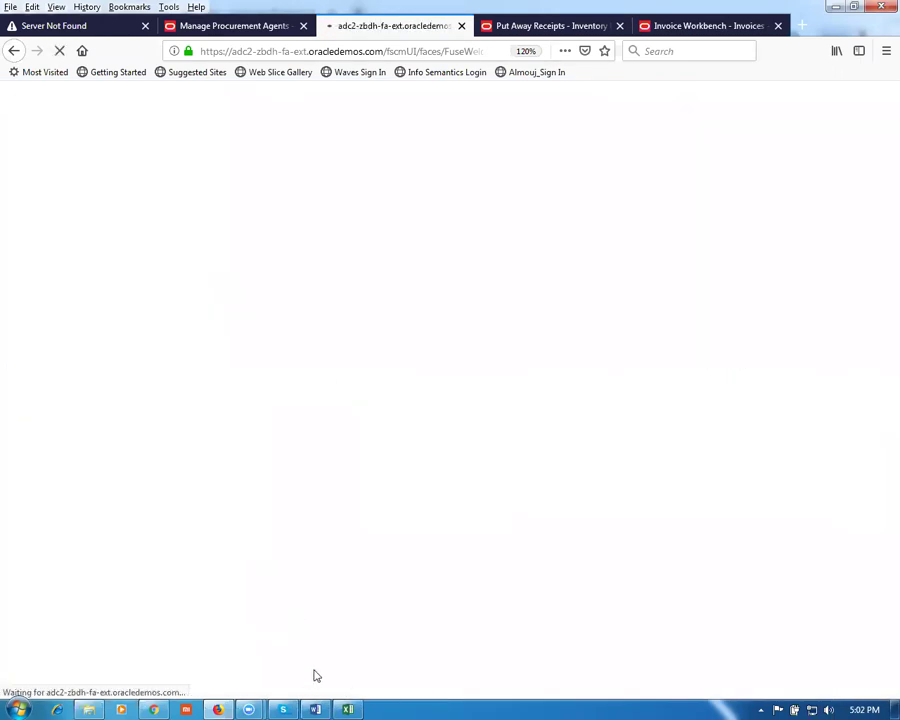
left_click(315, 708)
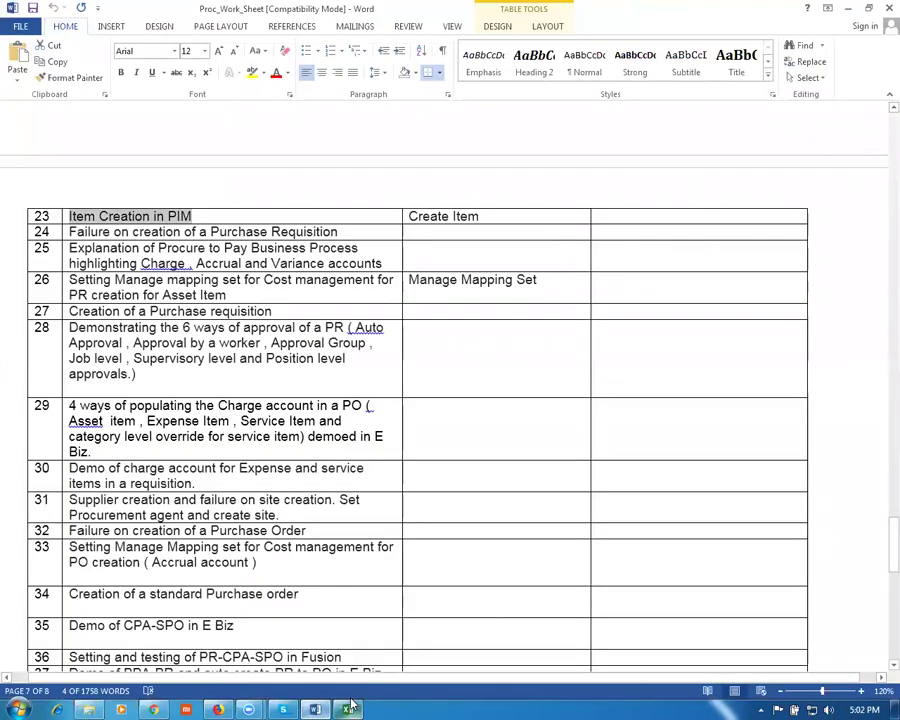
key("alt+Tab")
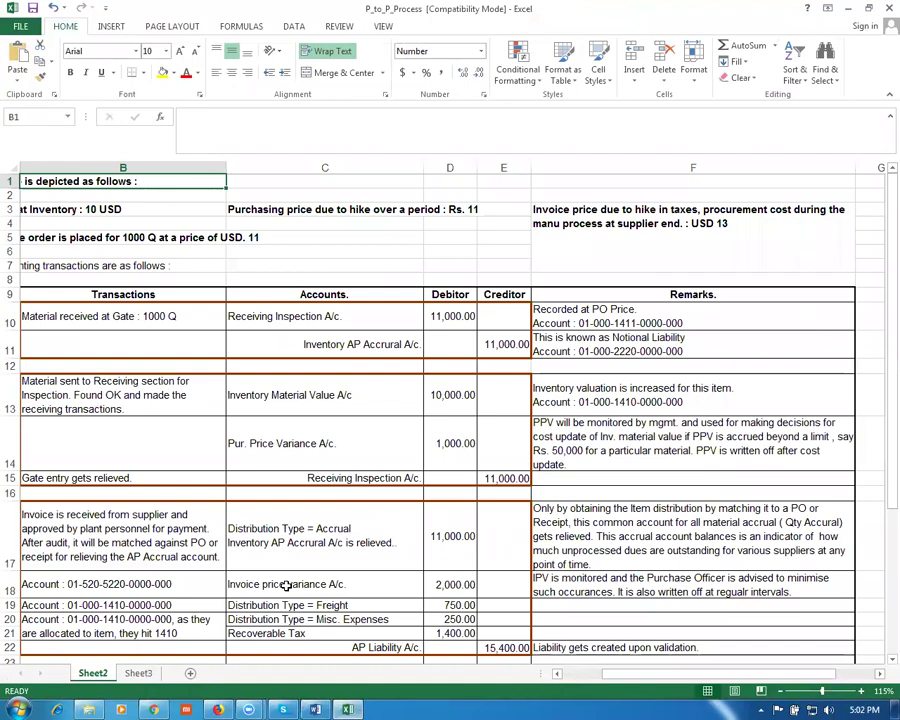
scroll(286, 586, "up", 2, "ctrl")
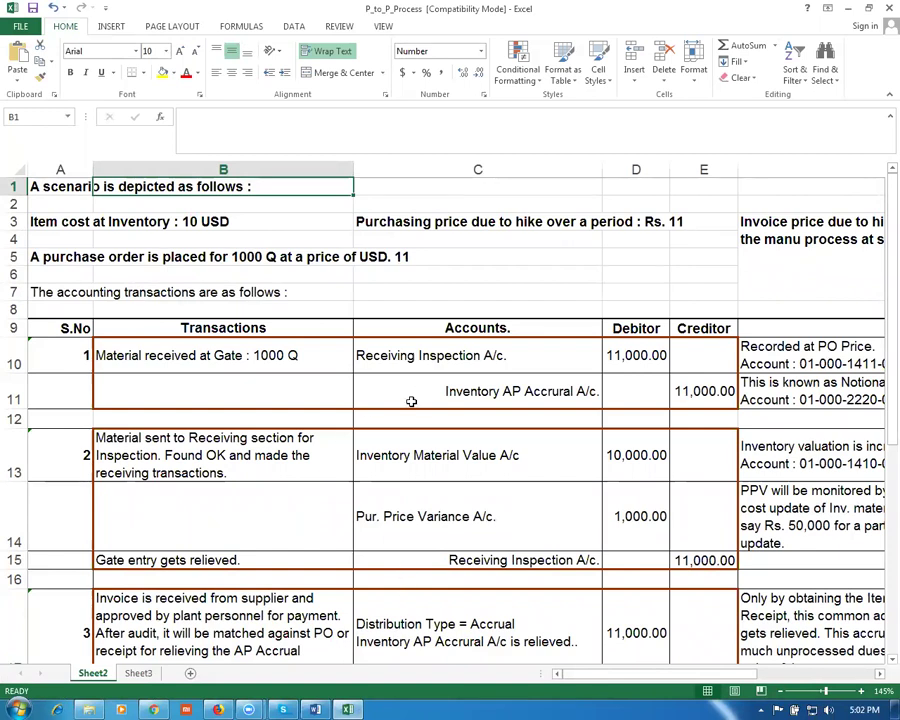
left_click(423, 363)
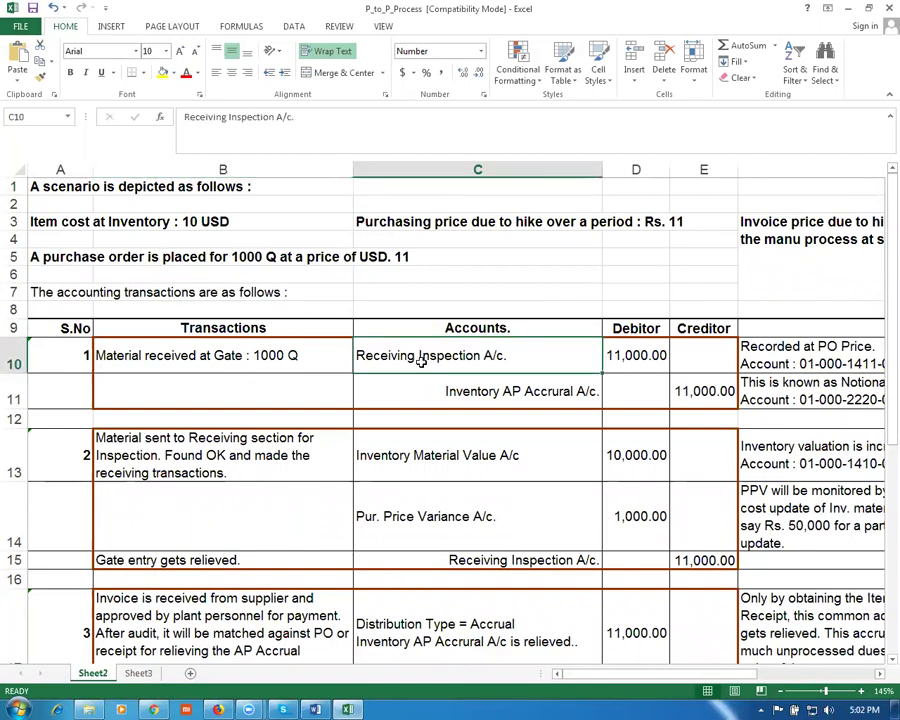
left_click(625, 364)
left_click(545, 388)
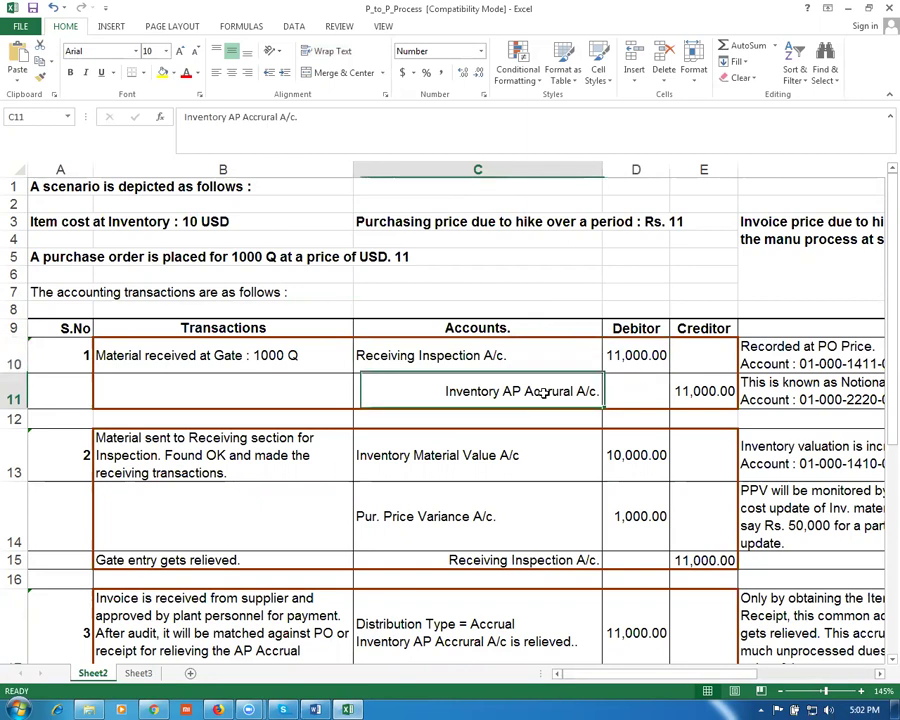
left_click(698, 390)
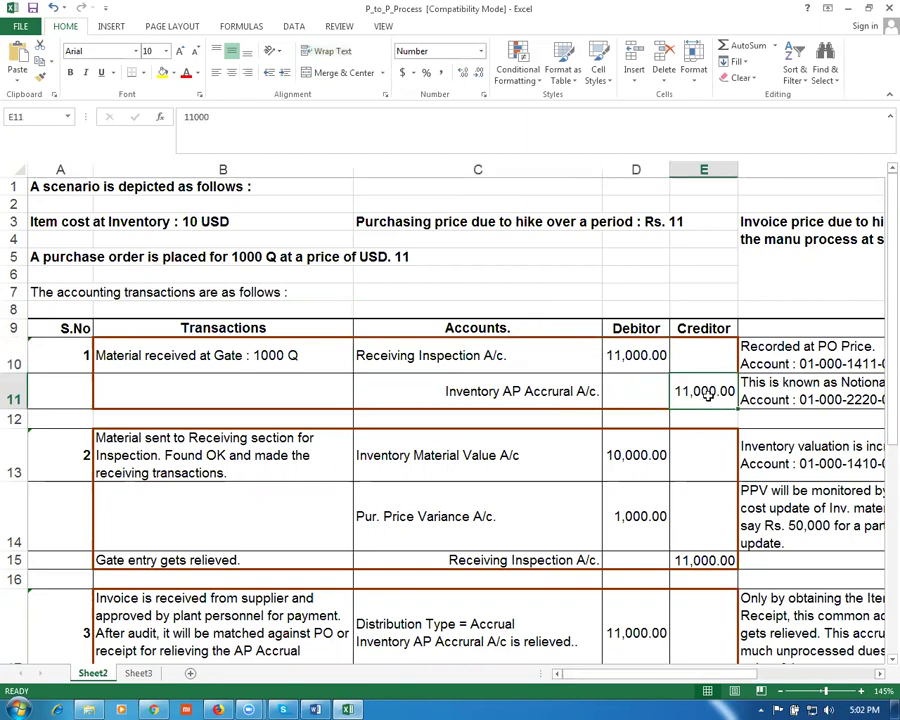
left_click_drag(12, 360, 16, 392)
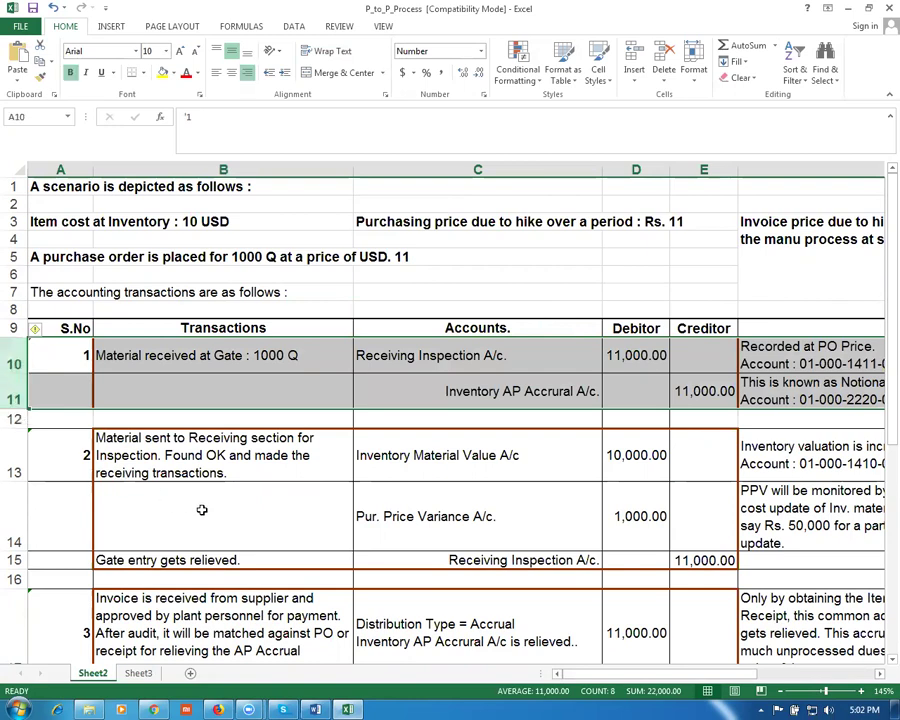
scroll(201, 510, "down", 2)
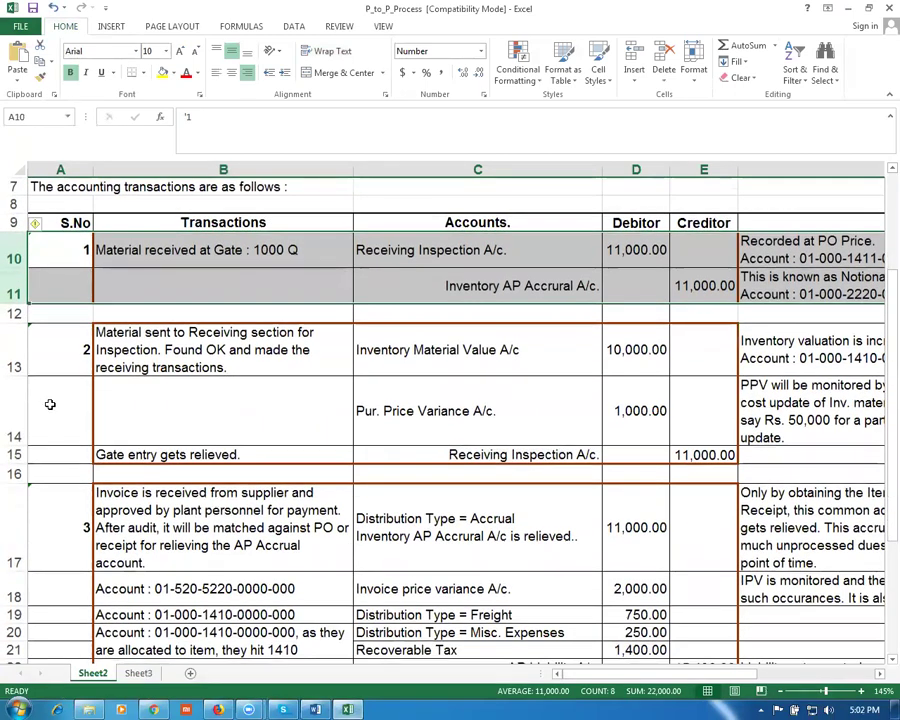
left_click(12, 366)
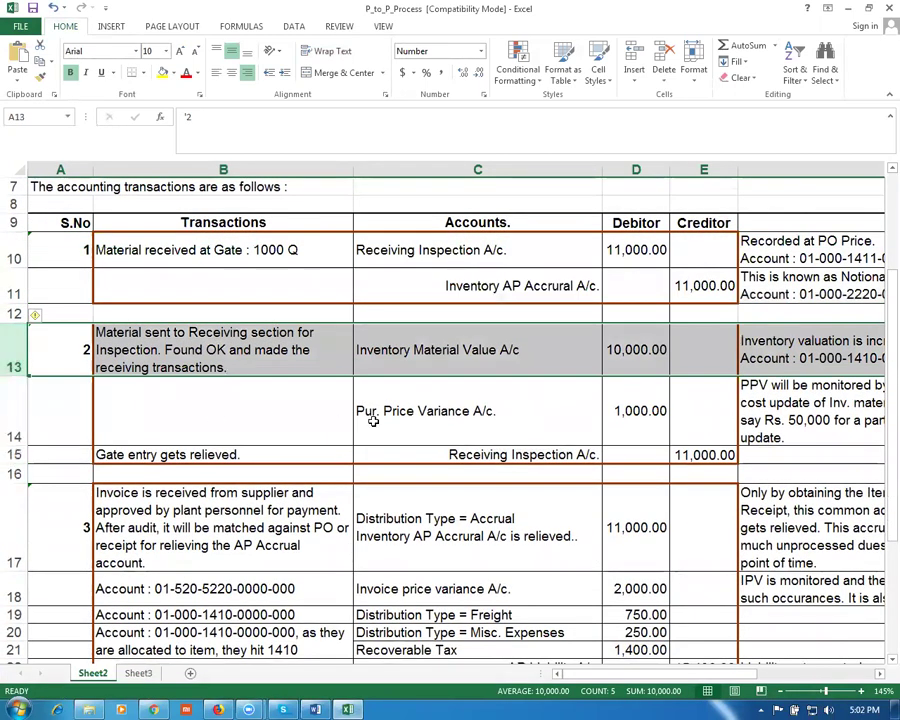
left_click(433, 420)
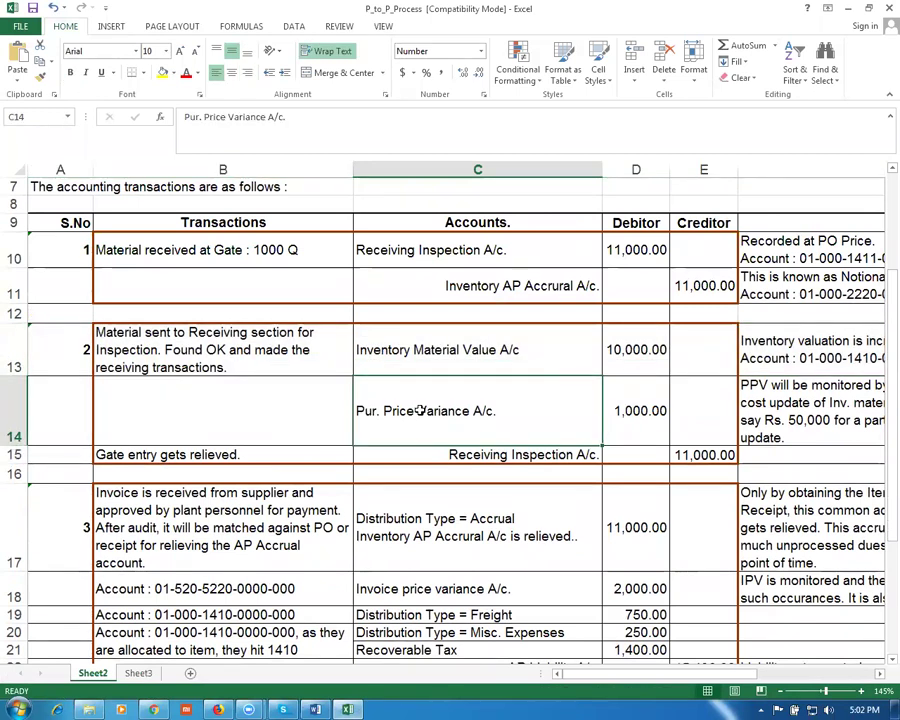
left_click(12, 405)
left_click(15, 362)
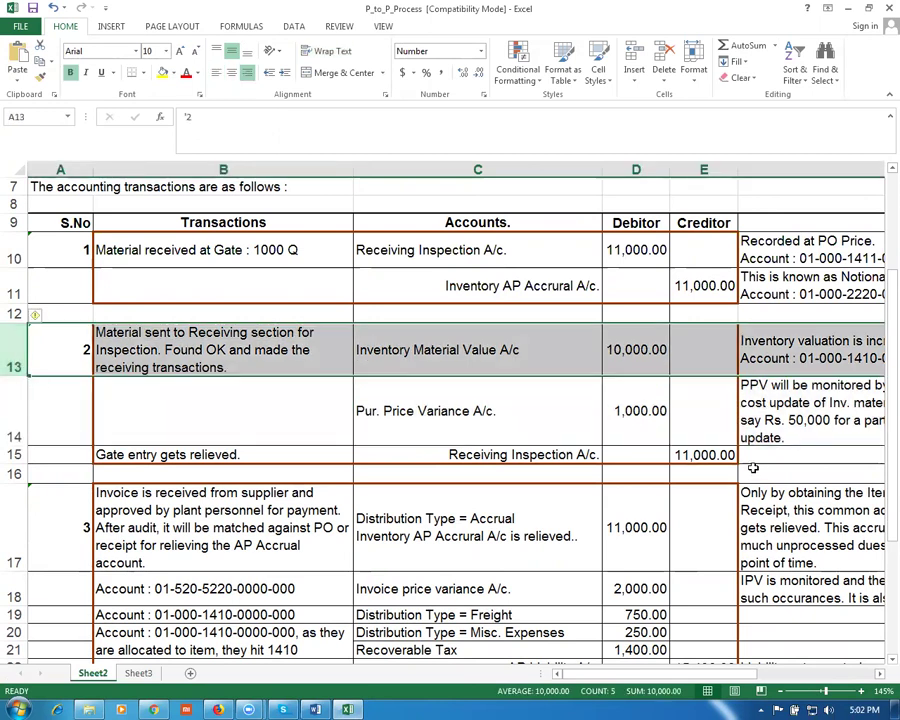
left_click(421, 364)
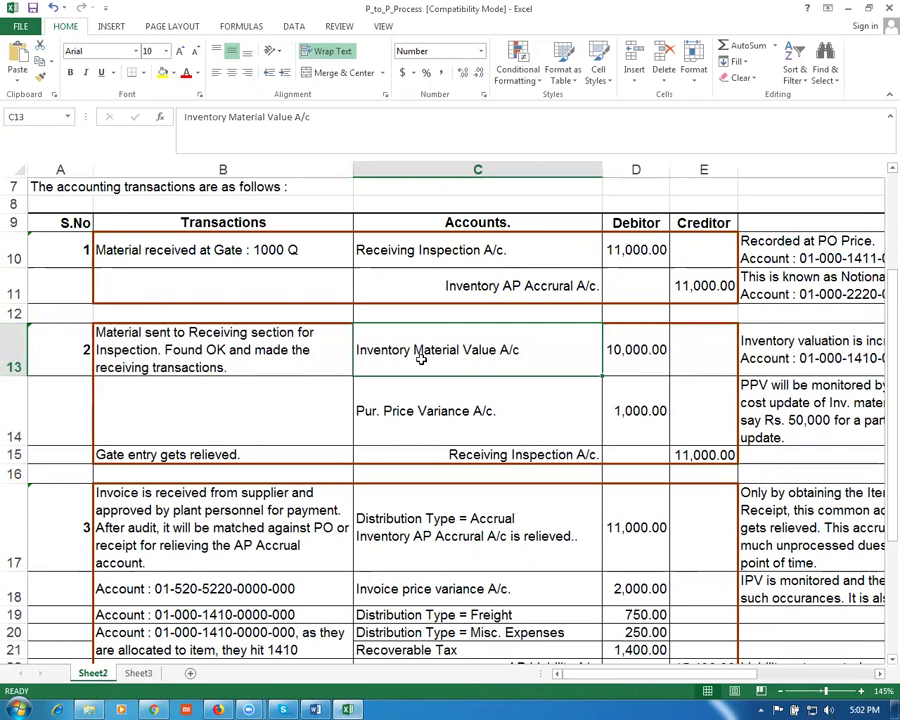
left_click(520, 456)
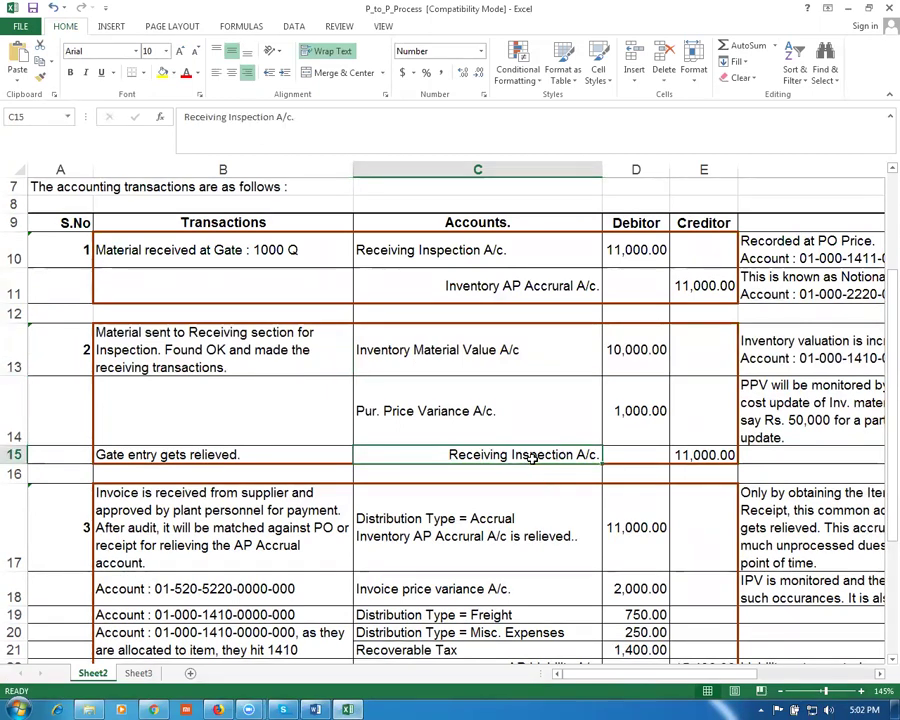
left_click(690, 457)
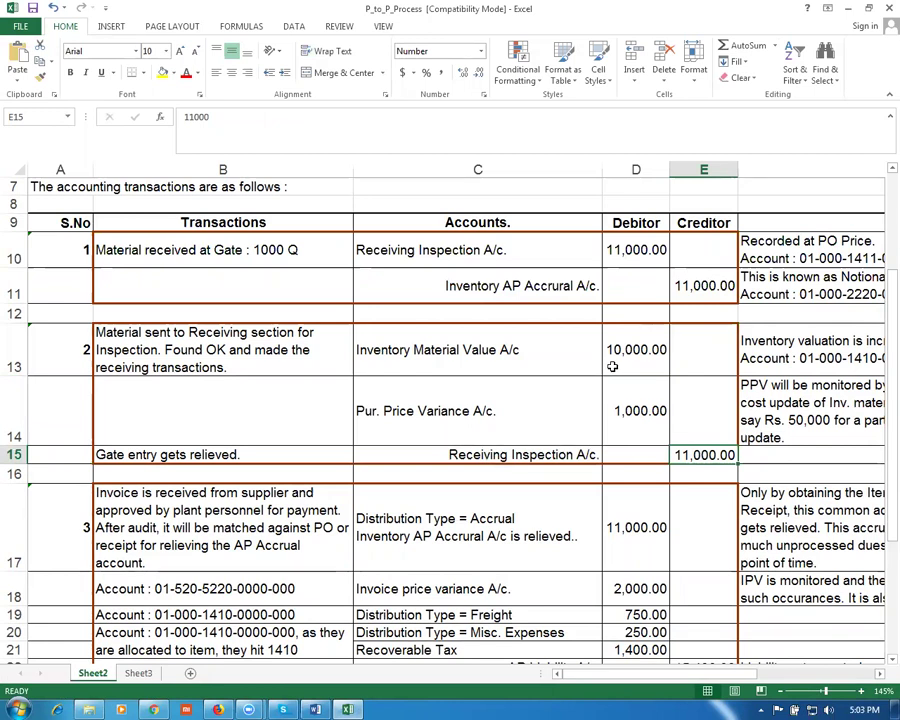
left_click(612, 367)
left_click(703, 456)
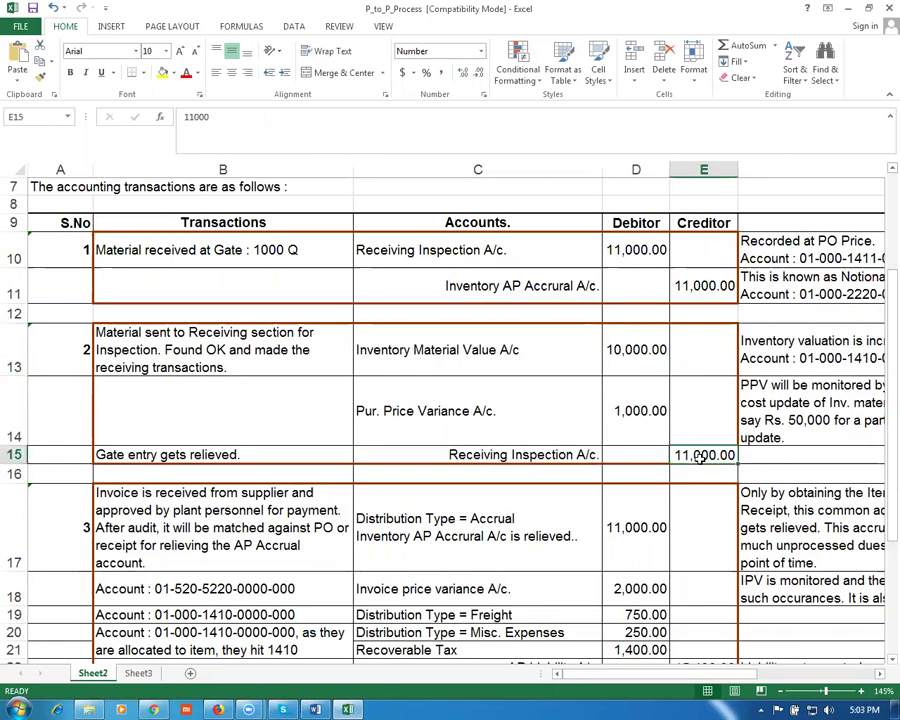
left_click_drag(10, 243, 10, 455)
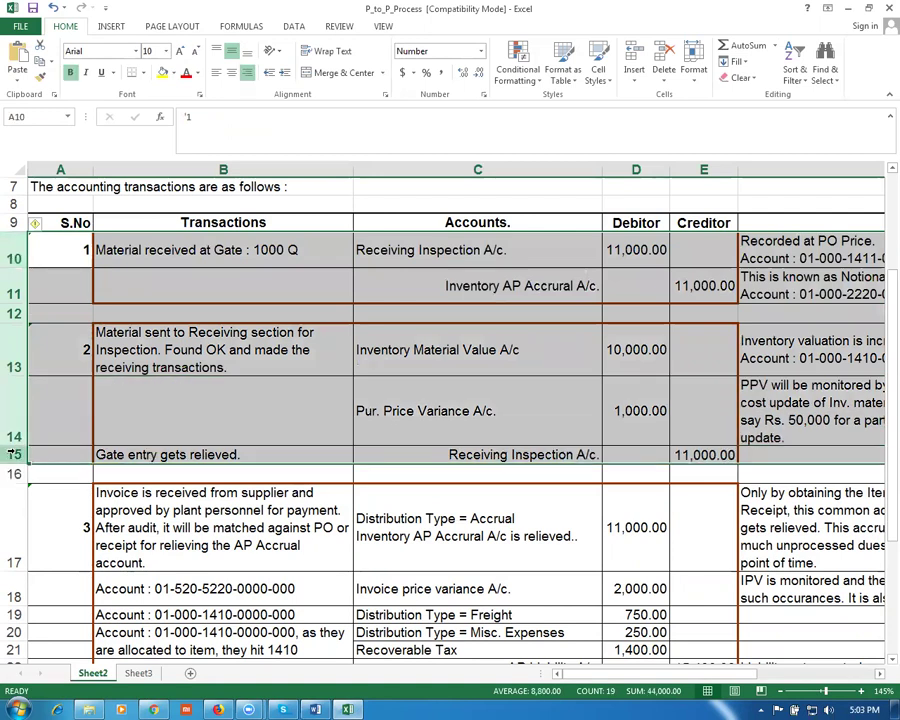
left_click(720, 287)
left_click(636, 349)
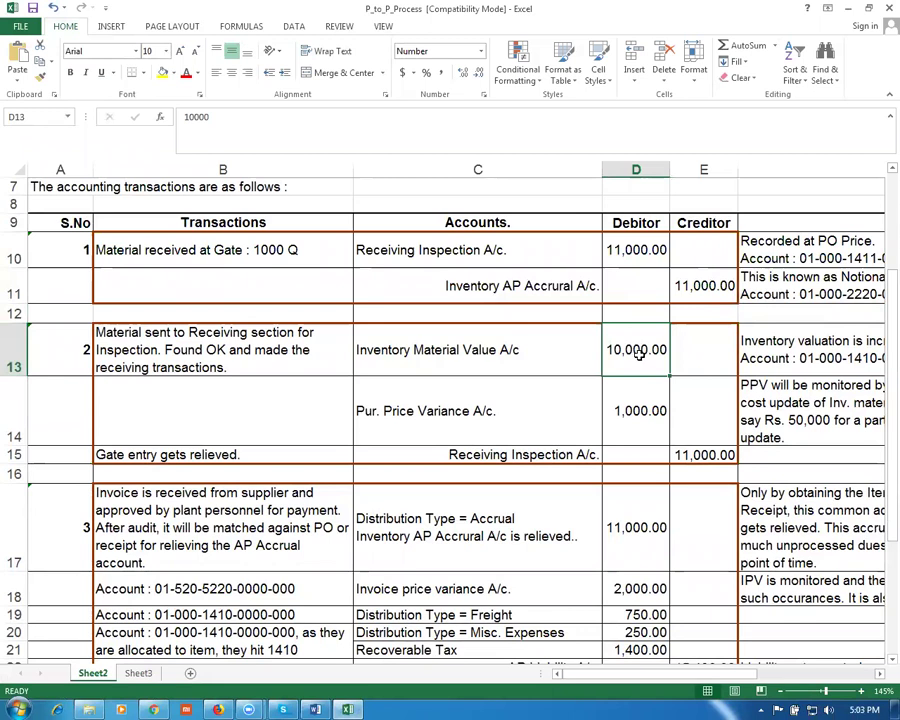
left_click(730, 287)
left_click(627, 350)
left_click(12, 532)
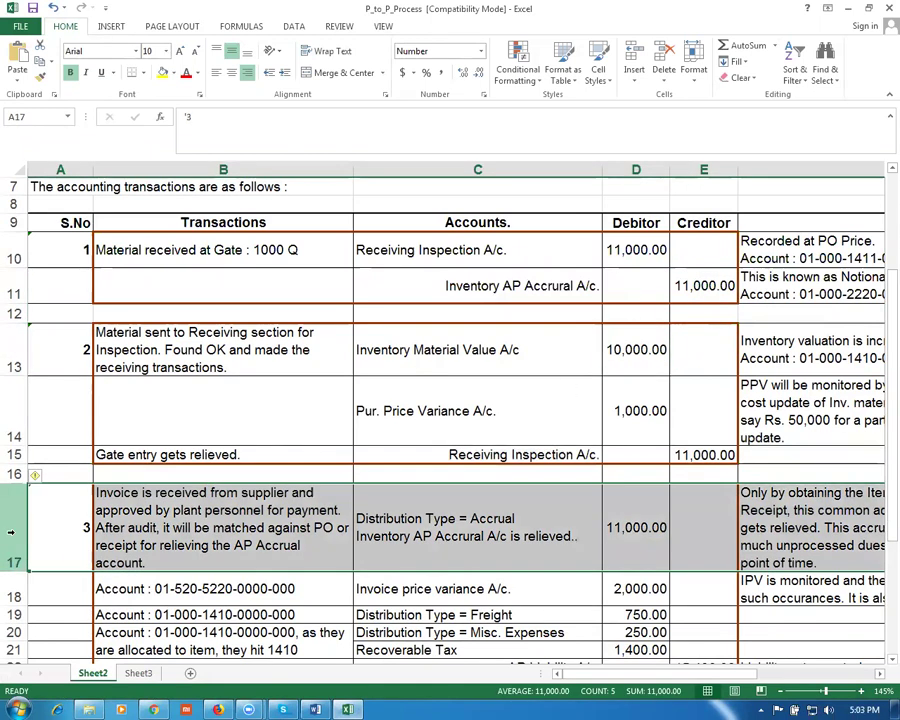
left_click(692, 287)
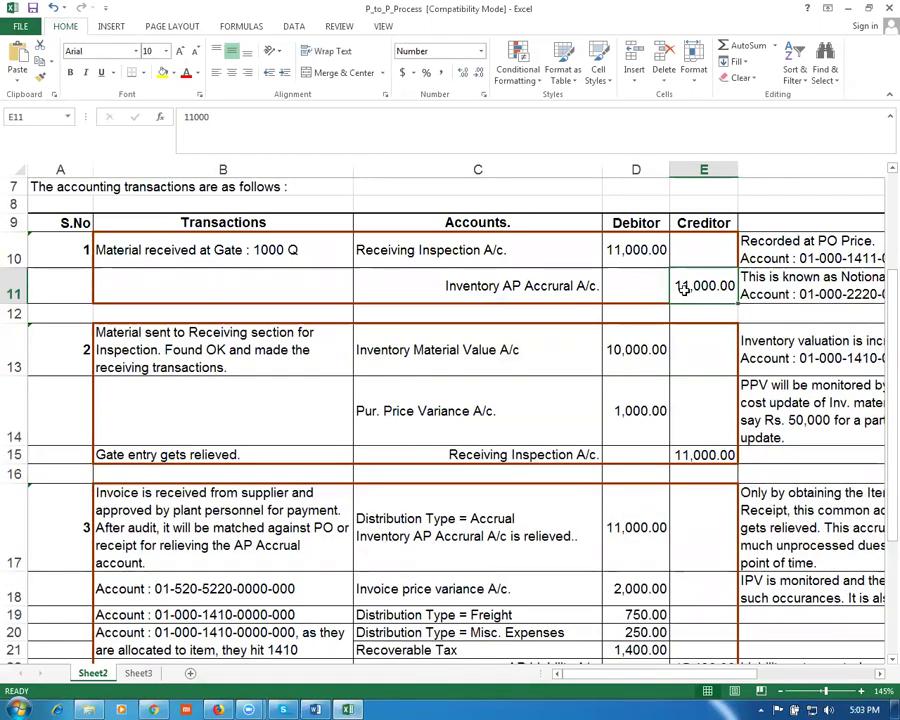
left_click(435, 537)
left_click(653, 547)
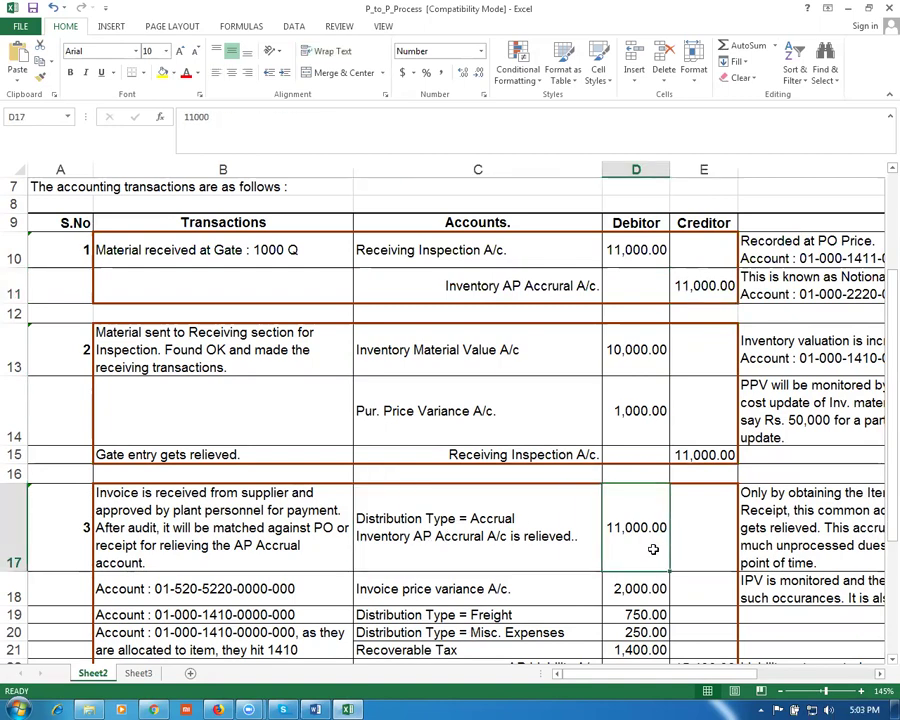
scroll(653, 548, "down", 1)
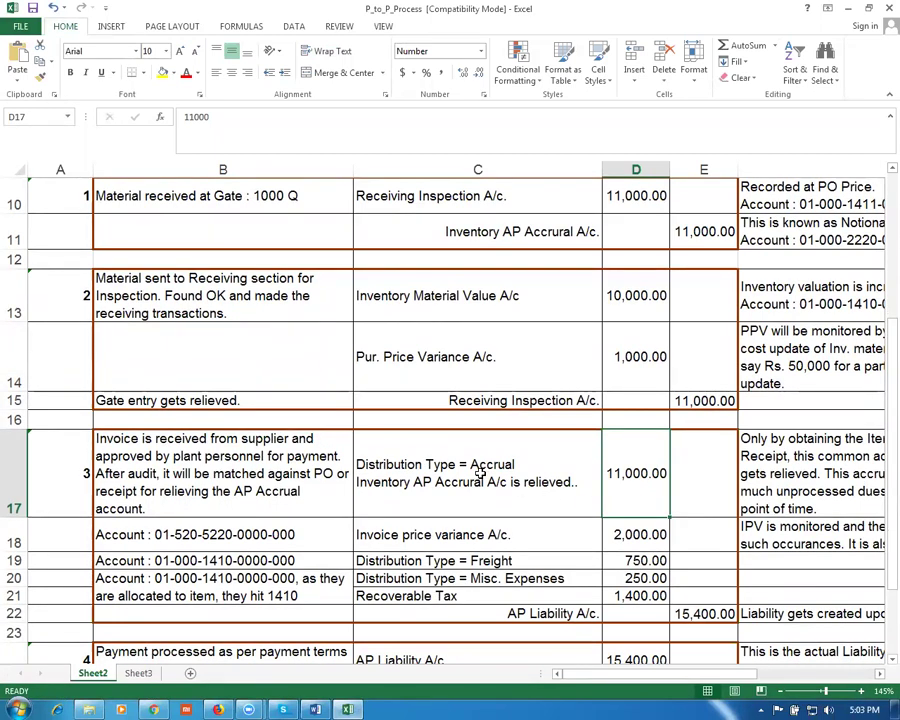
left_click(462, 538)
left_click(623, 537)
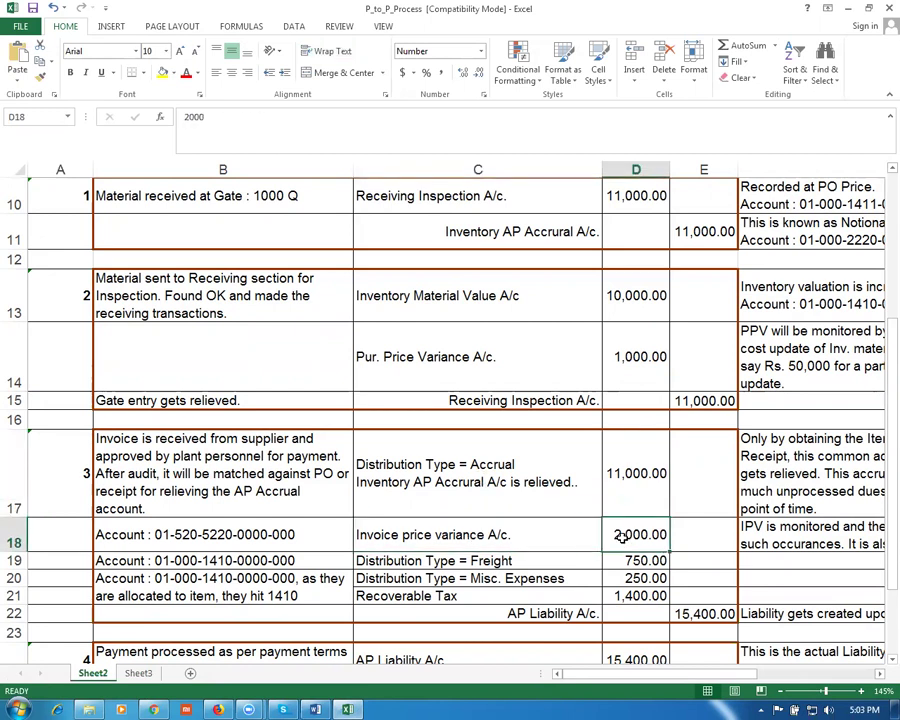
scroll(620, 560, "down", 2)
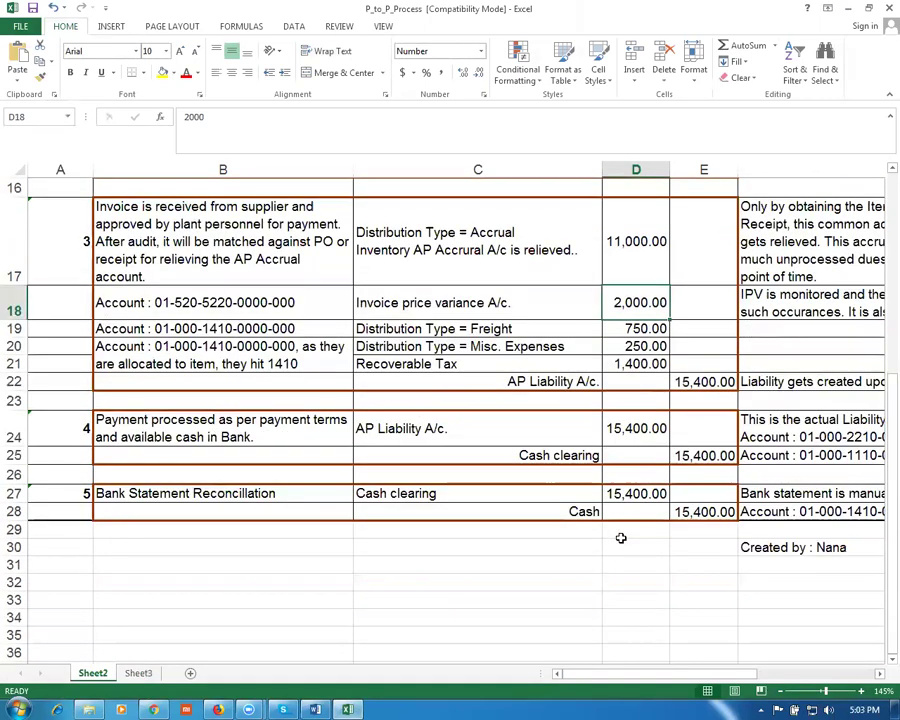
scroll(620, 586, "up", 1)
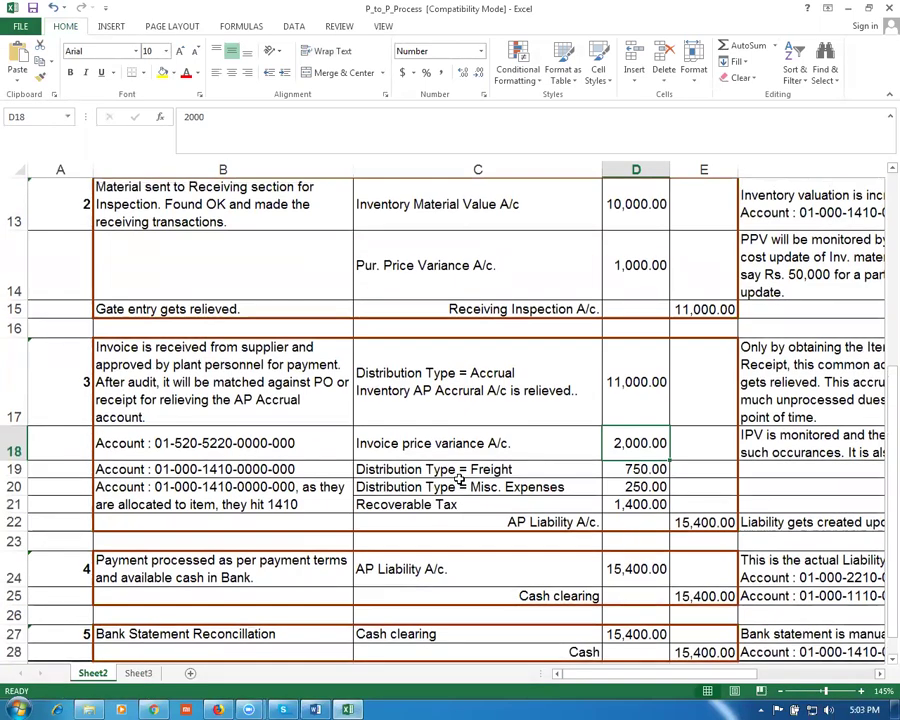
left_click(464, 468)
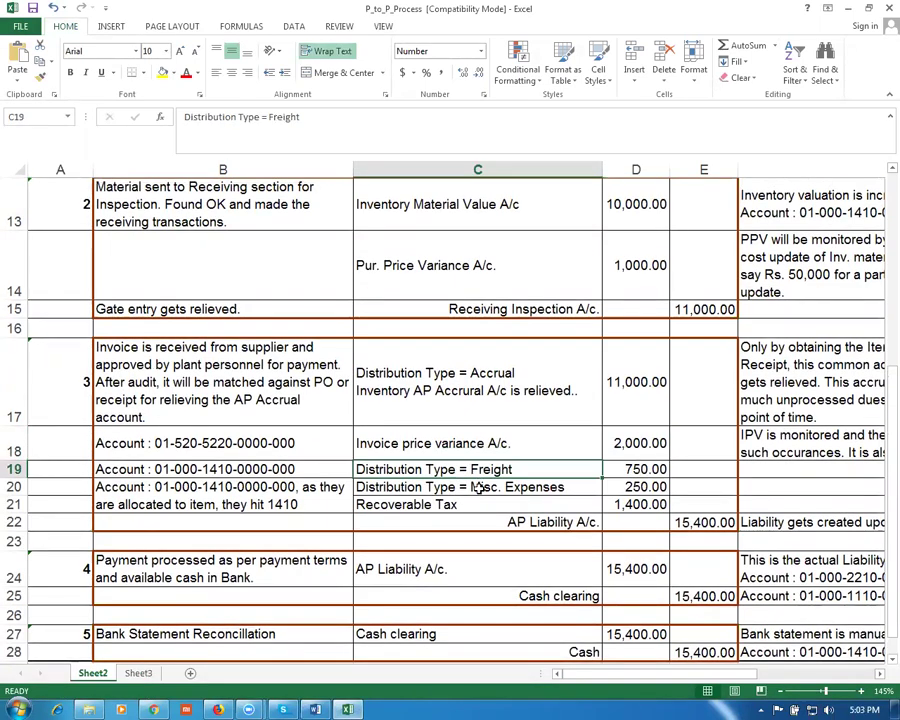
key("Down")
key("Down")
left_click_drag(633, 471, 638, 505)
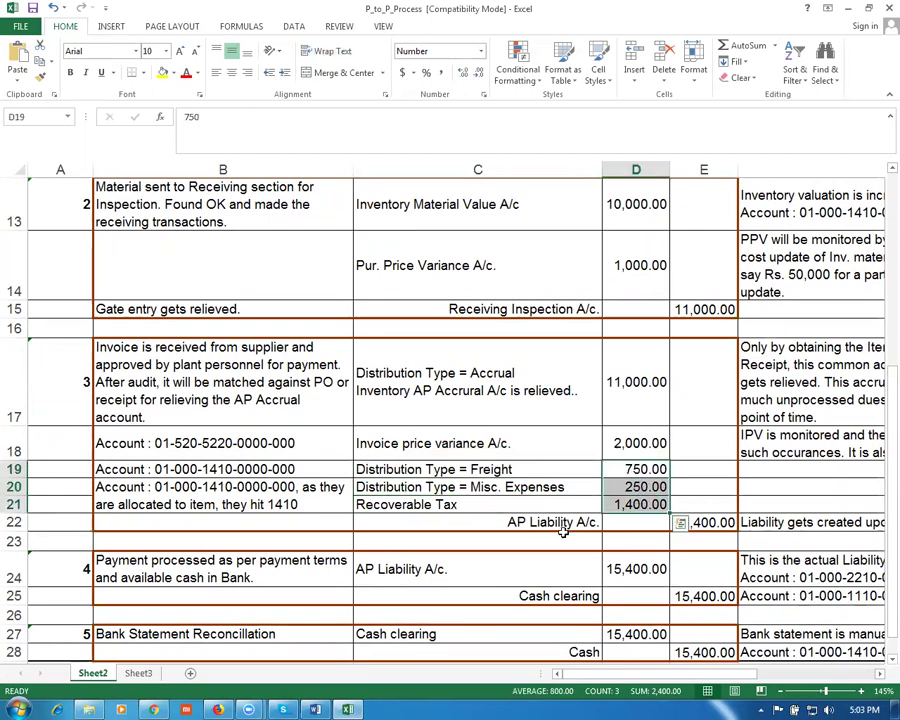
left_click(588, 522)
scroll(608, 485, "up", 2)
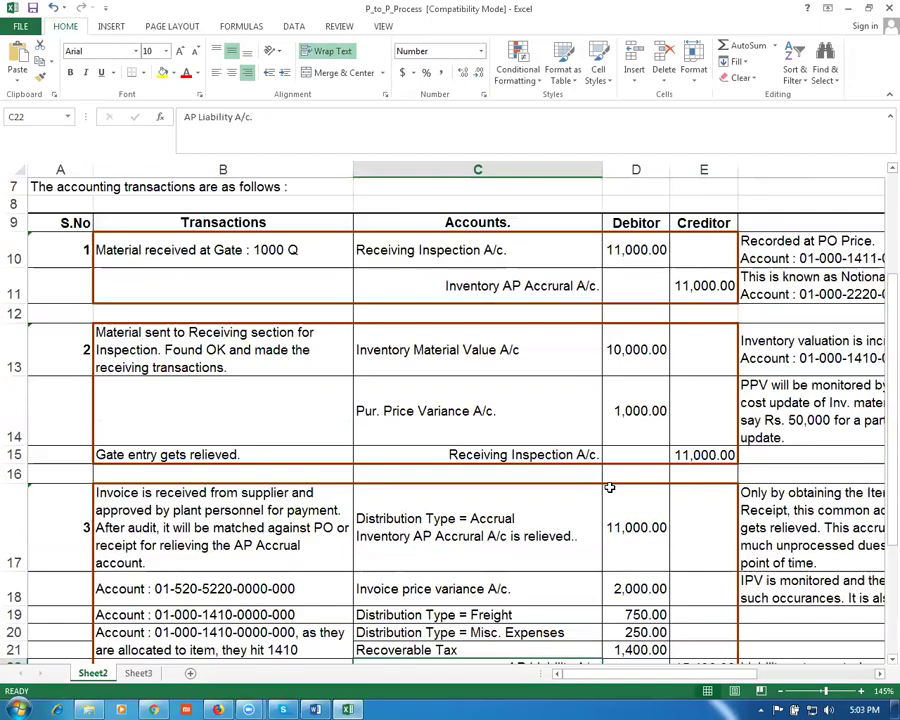
left_click(510, 287)
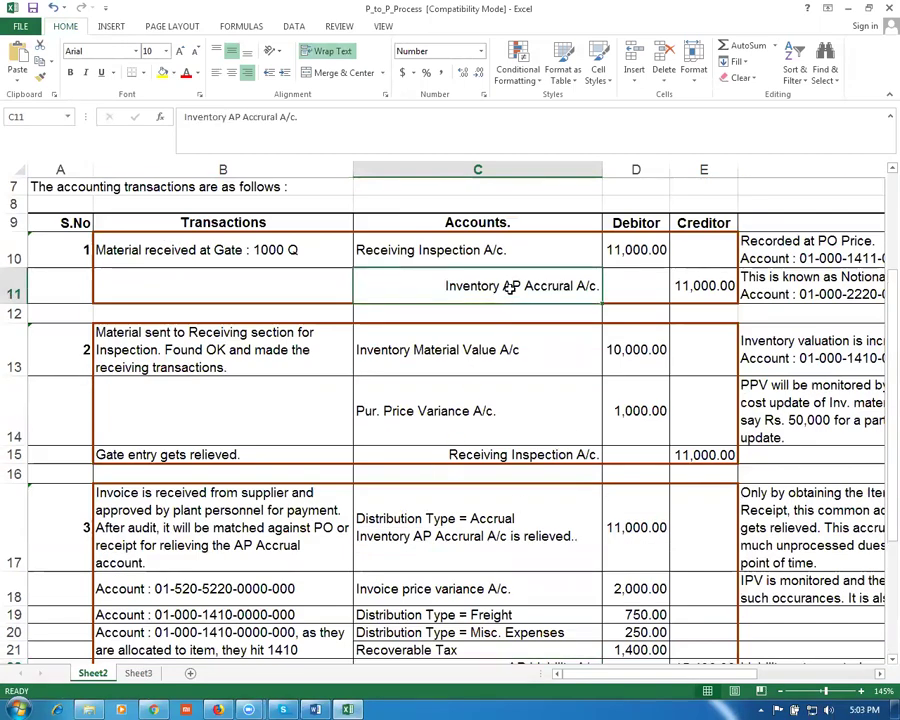
left_click(705, 287)
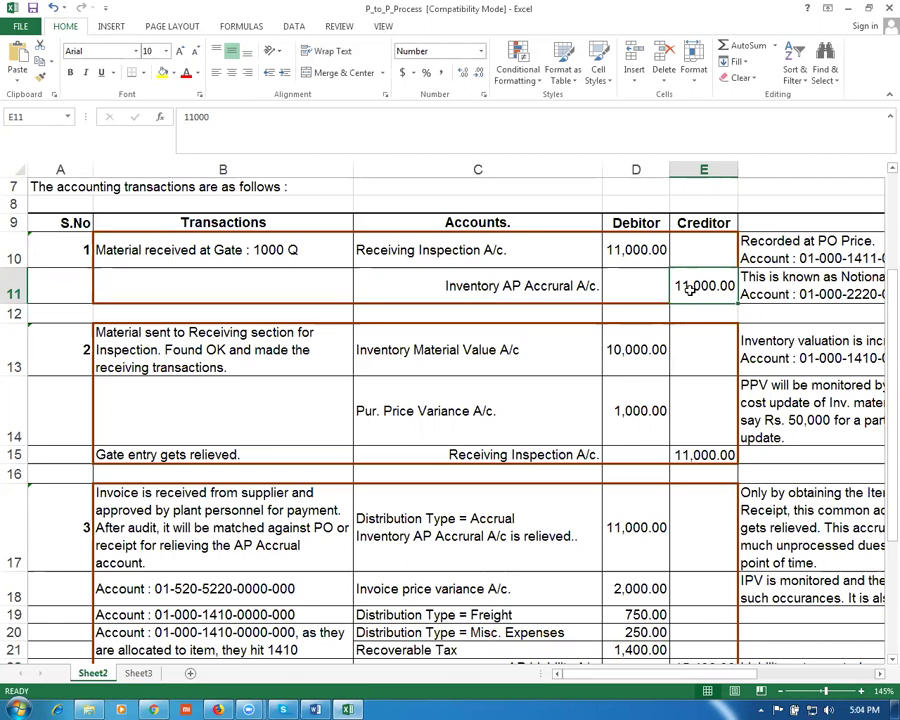
left_click(538, 520)
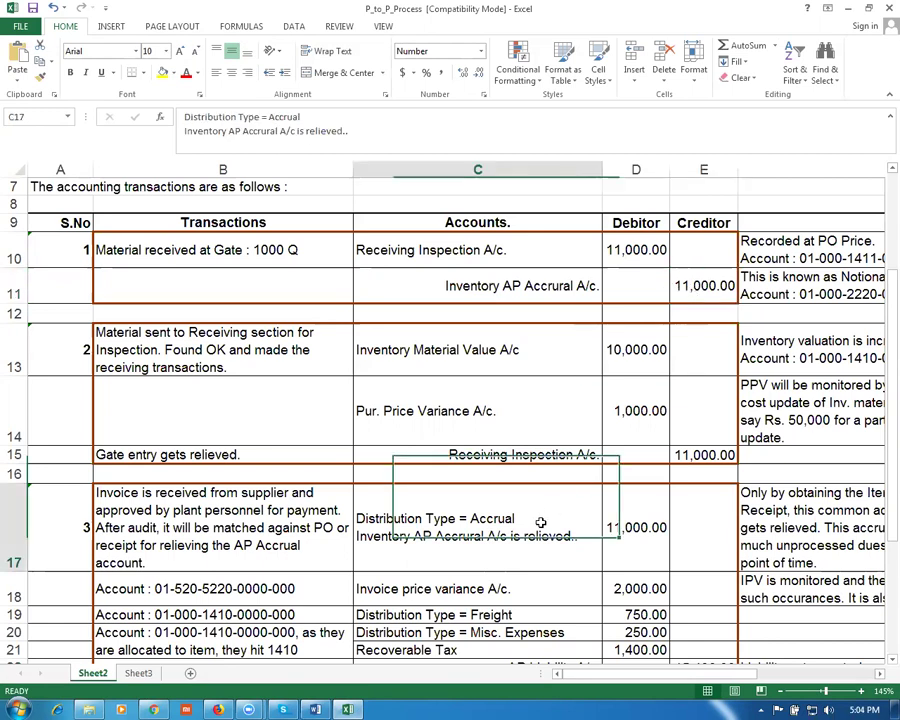
left_click(643, 530)
left_click(695, 290)
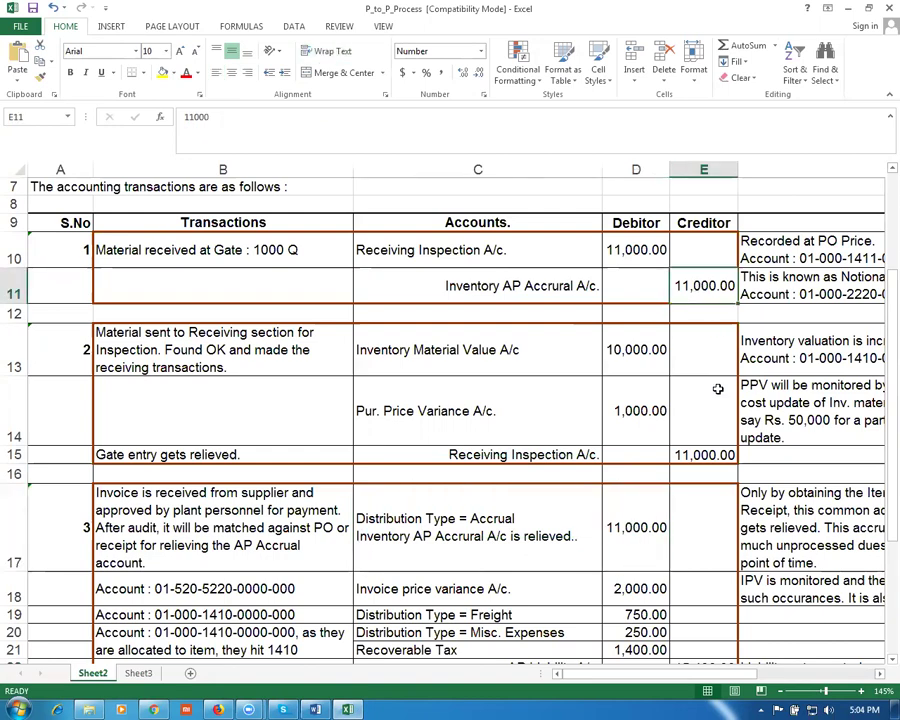
left_click(652, 537)
scroll(652, 537, "down", 2)
left_click(566, 525)
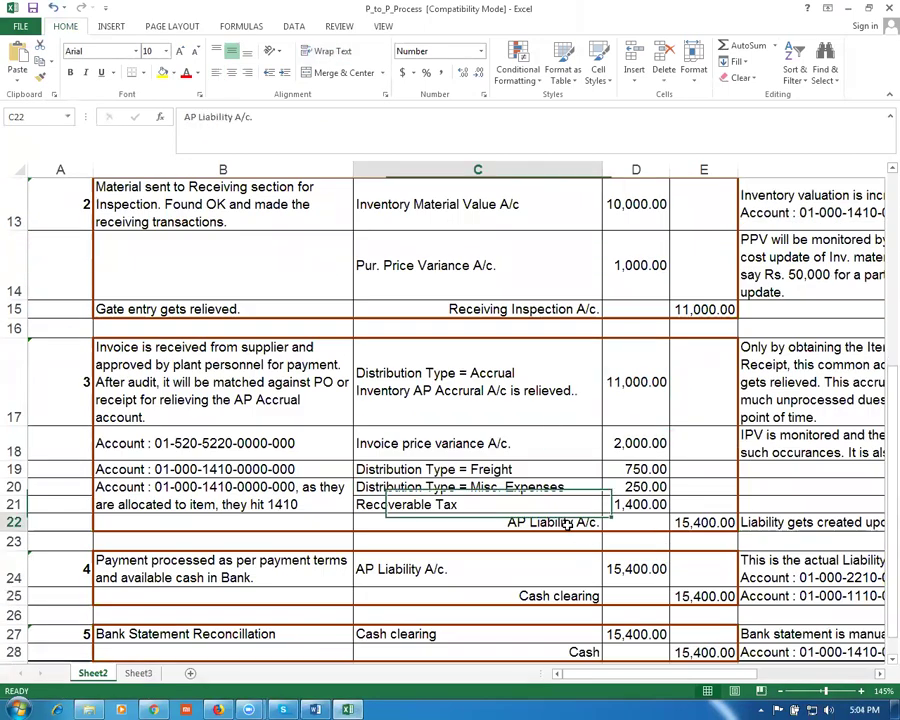
left_click(708, 527)
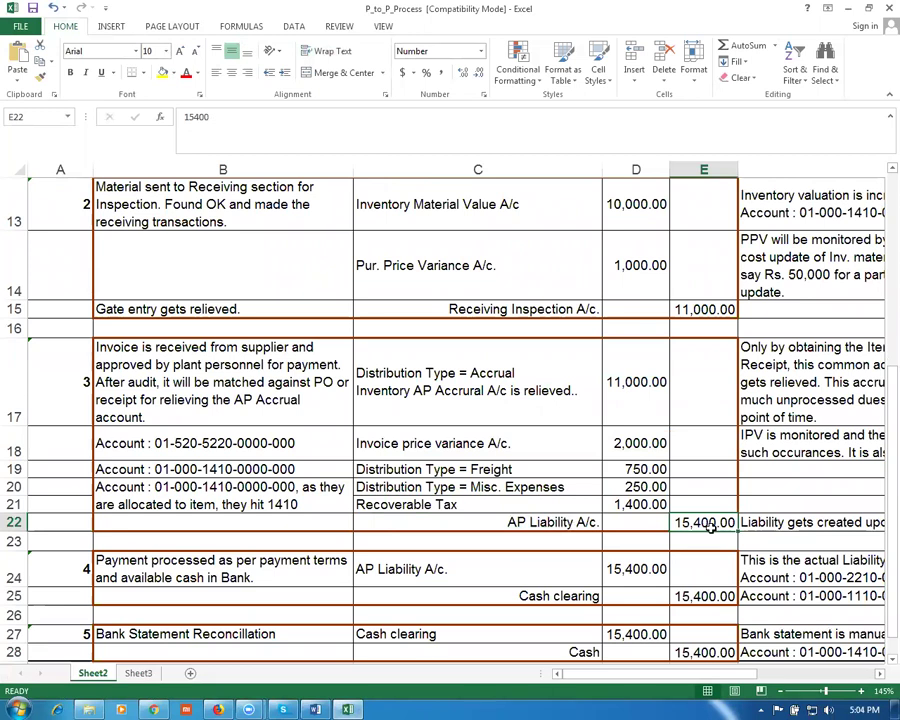
left_click_drag(18, 380, 20, 521)
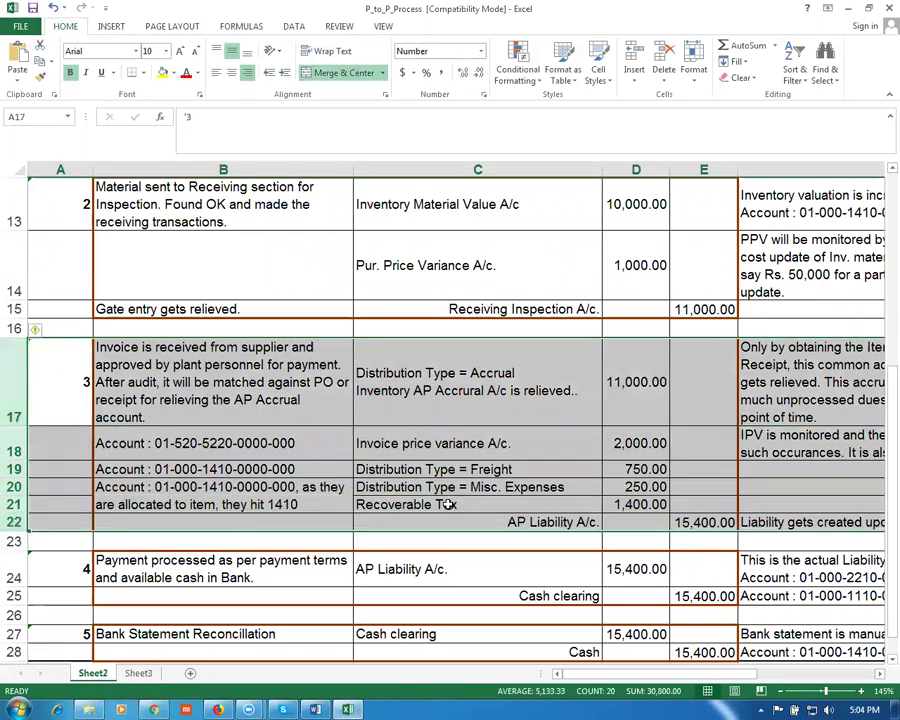
left_click(421, 209)
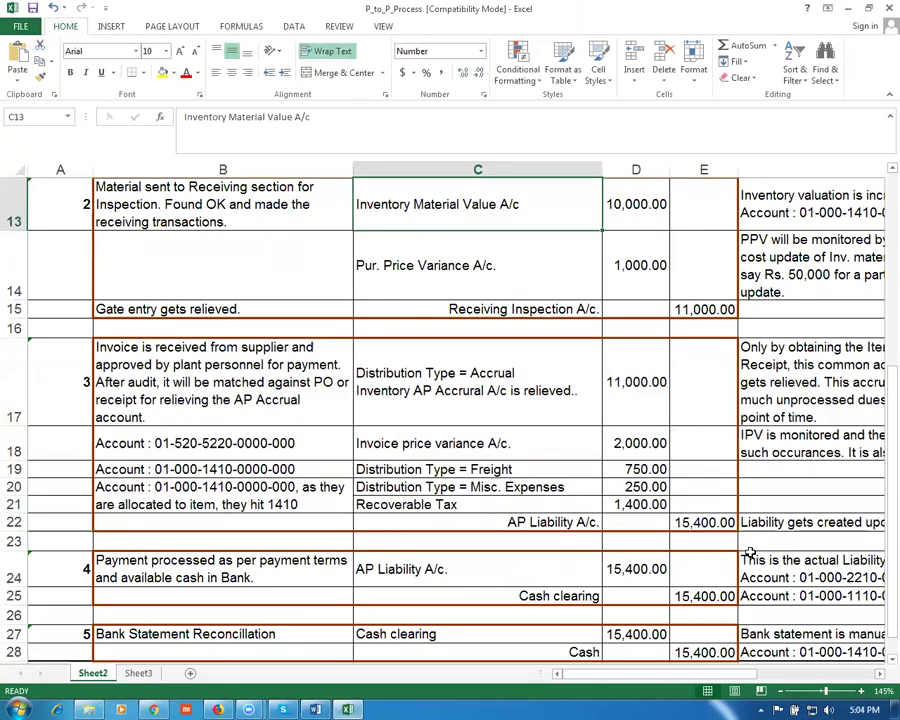
left_click(702, 520)
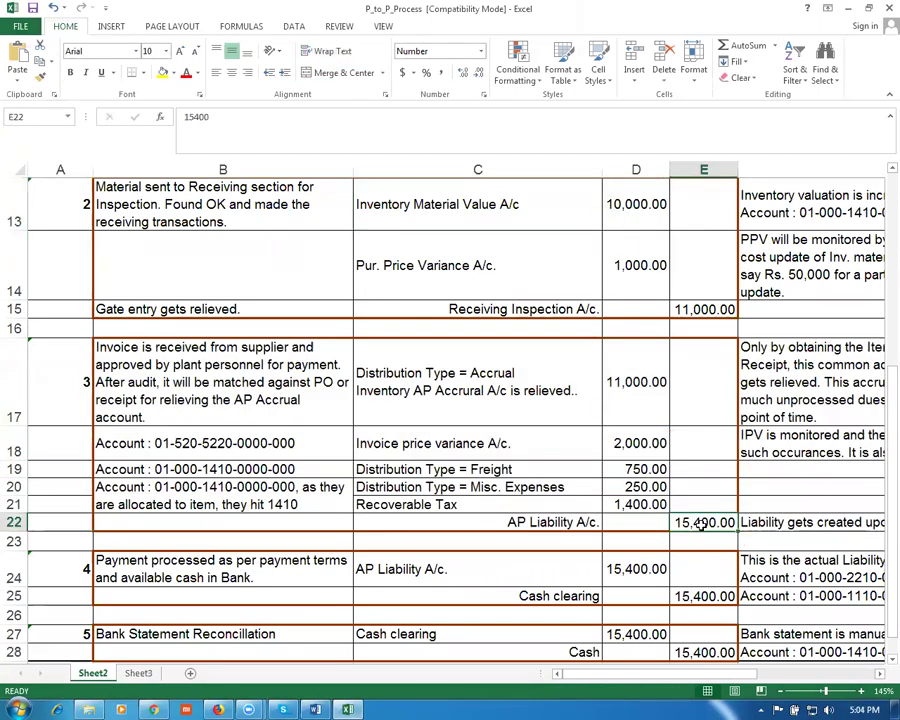
left_click(163, 576)
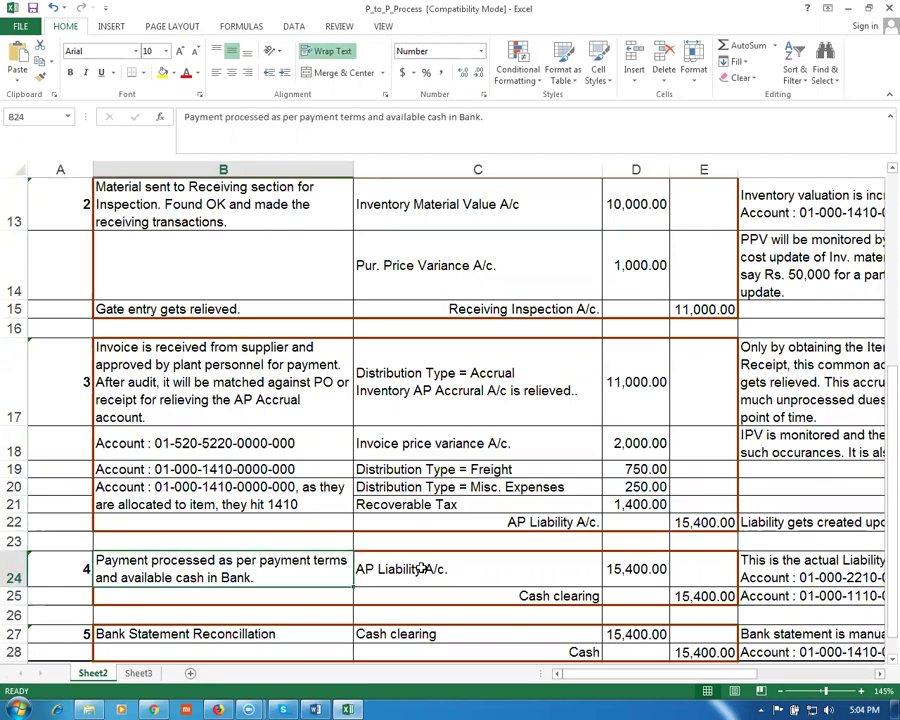
left_click(423, 568)
left_click(702, 521)
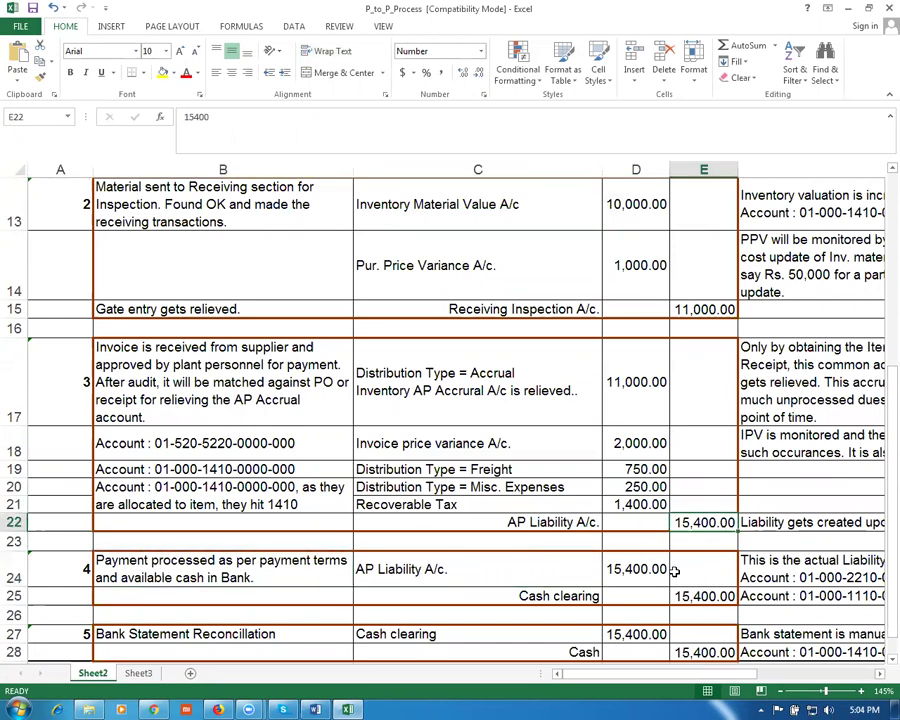
left_click(640, 569)
left_click(565, 596)
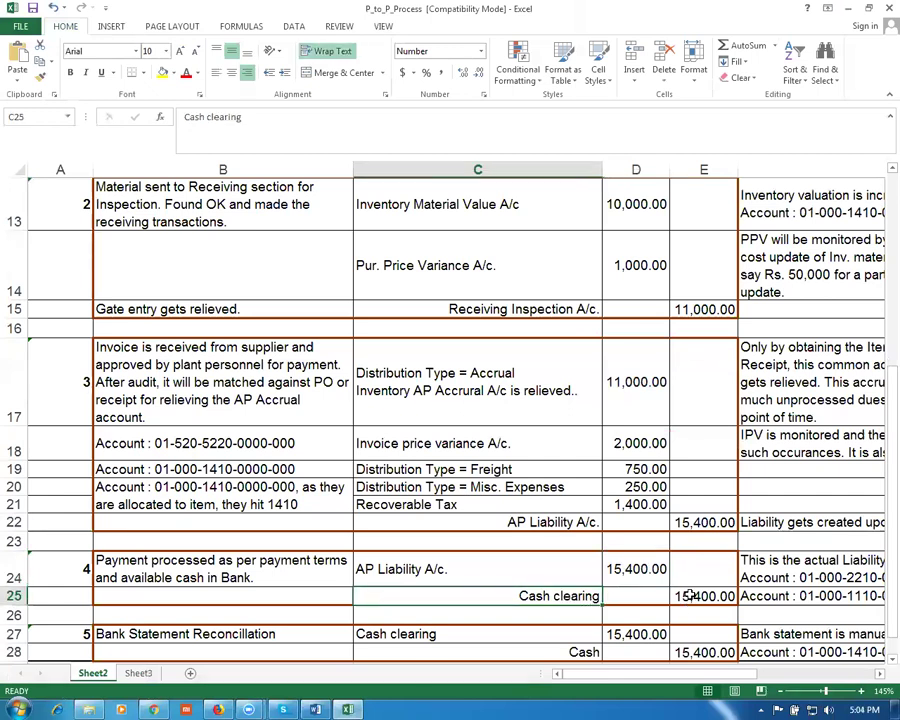
left_click(689, 596)
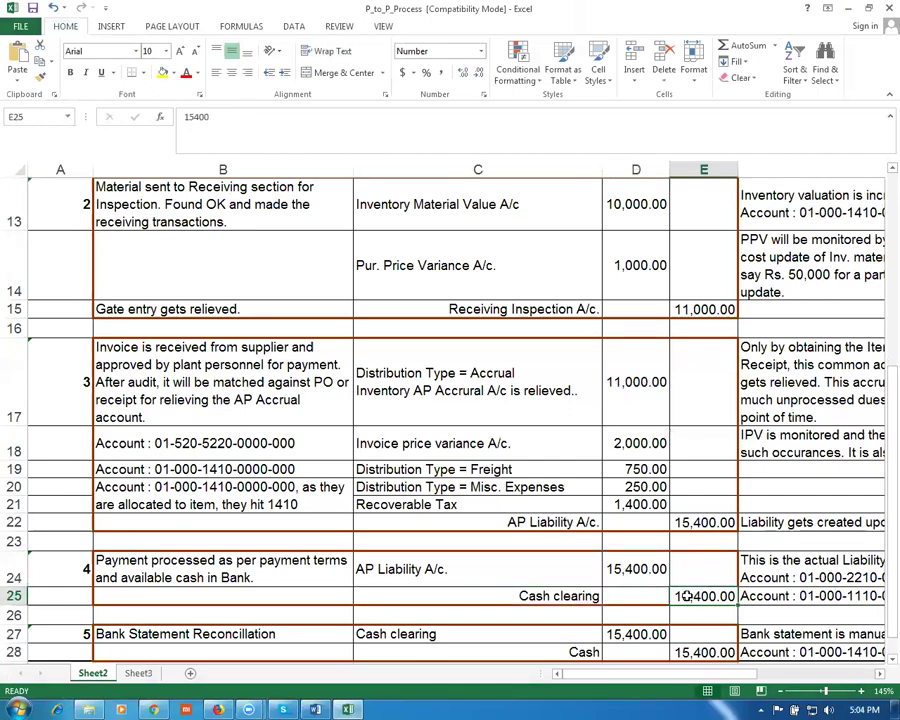
left_click(14, 569)
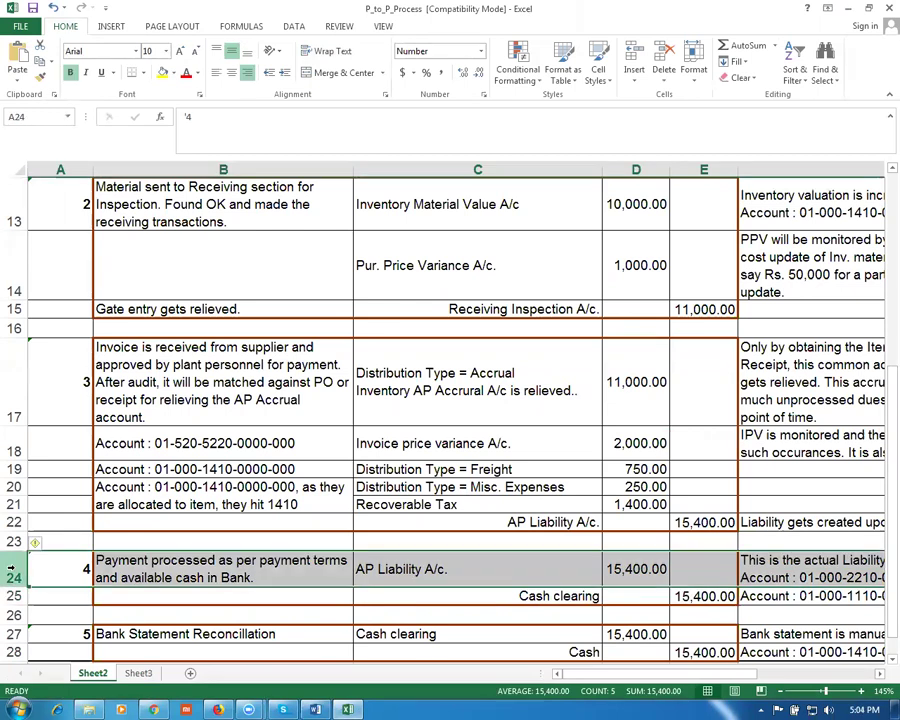
left_click(440, 210)
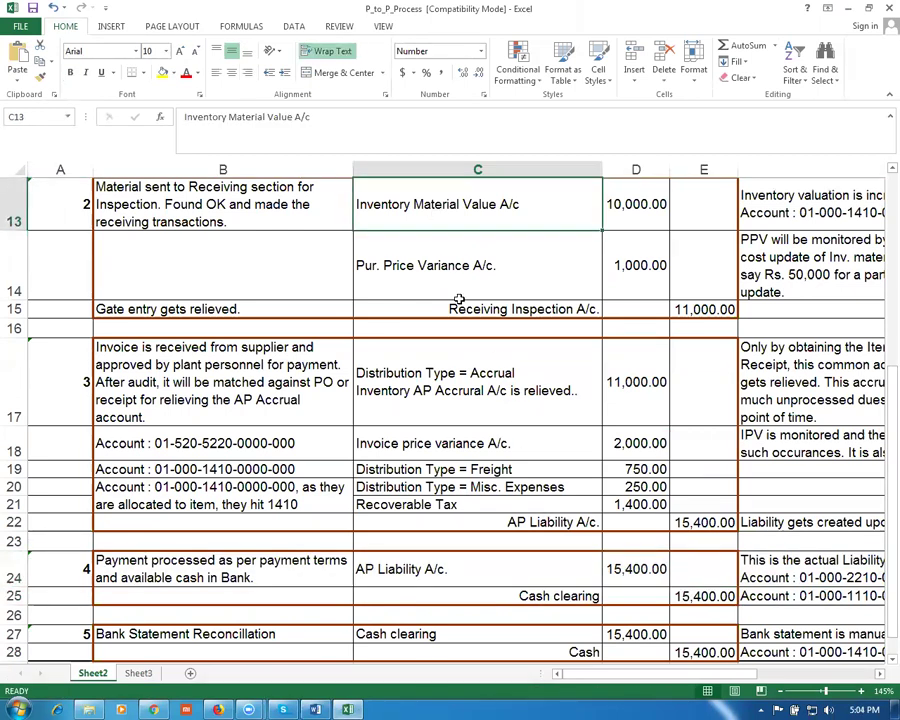
left_click(724, 598)
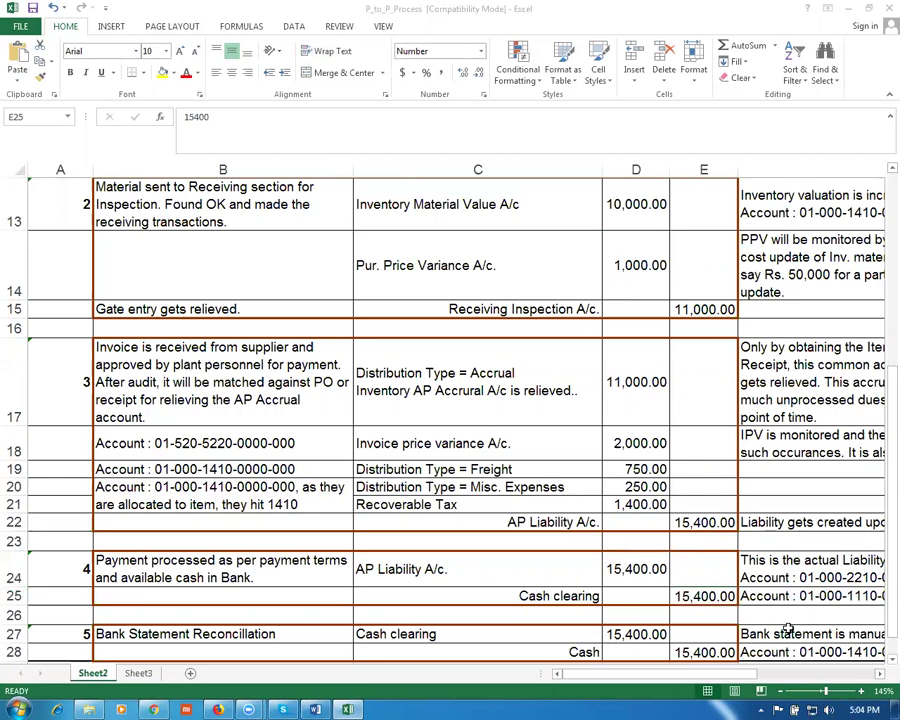
left_click(250, 630)
left_click(420, 634)
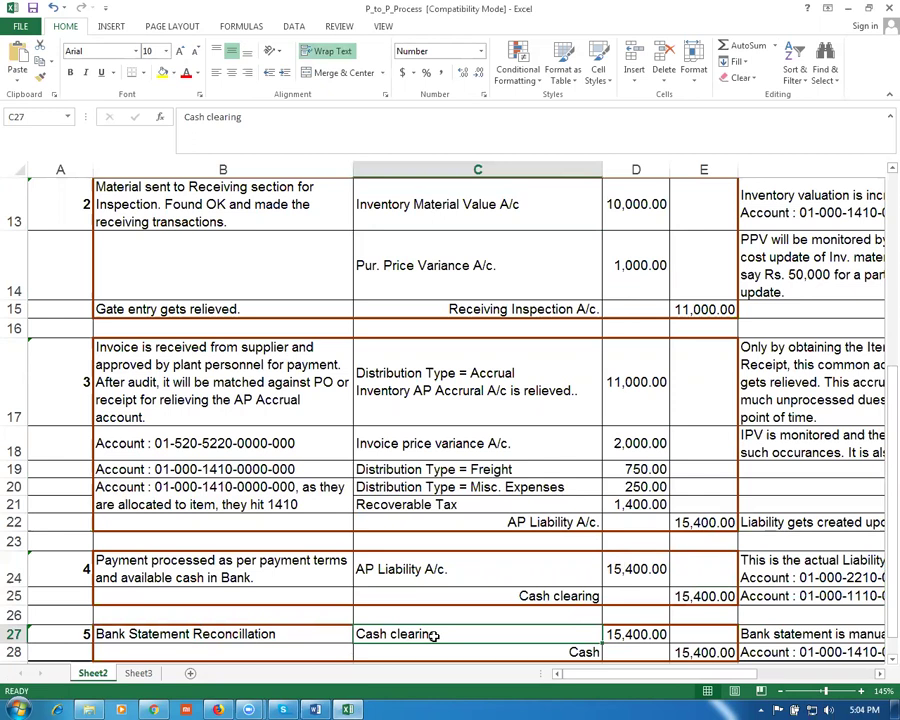
left_click(716, 592)
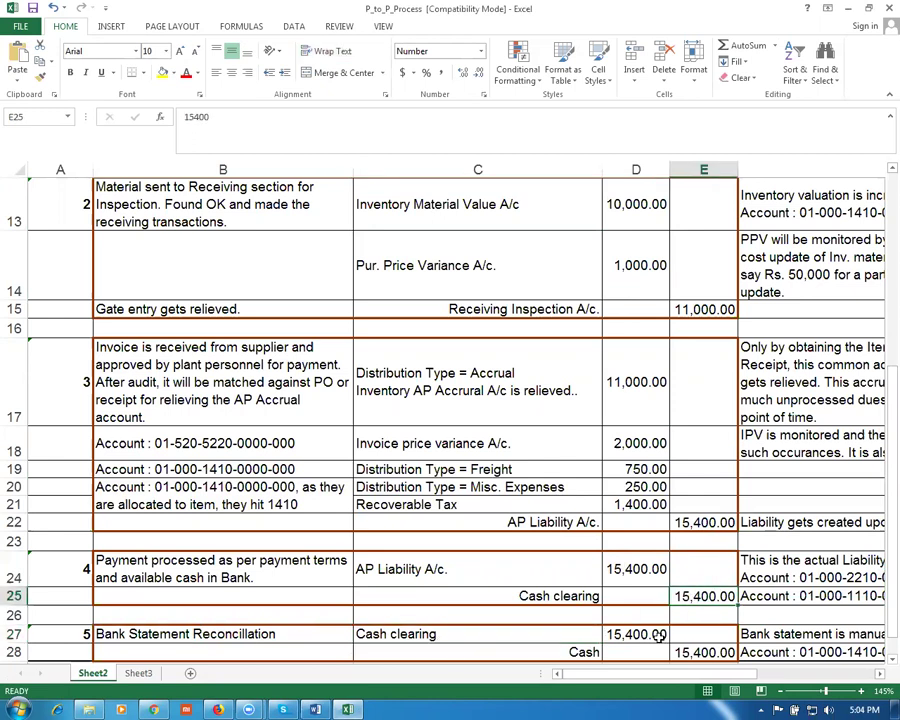
left_click(637, 634)
left_click(583, 651)
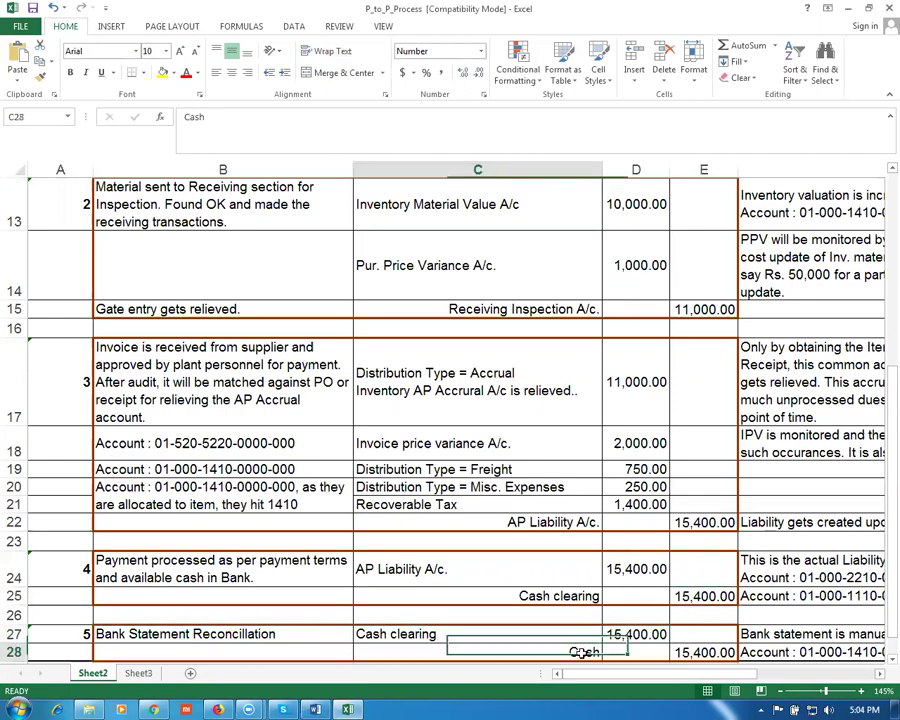
left_click(698, 652)
left_click(634, 641)
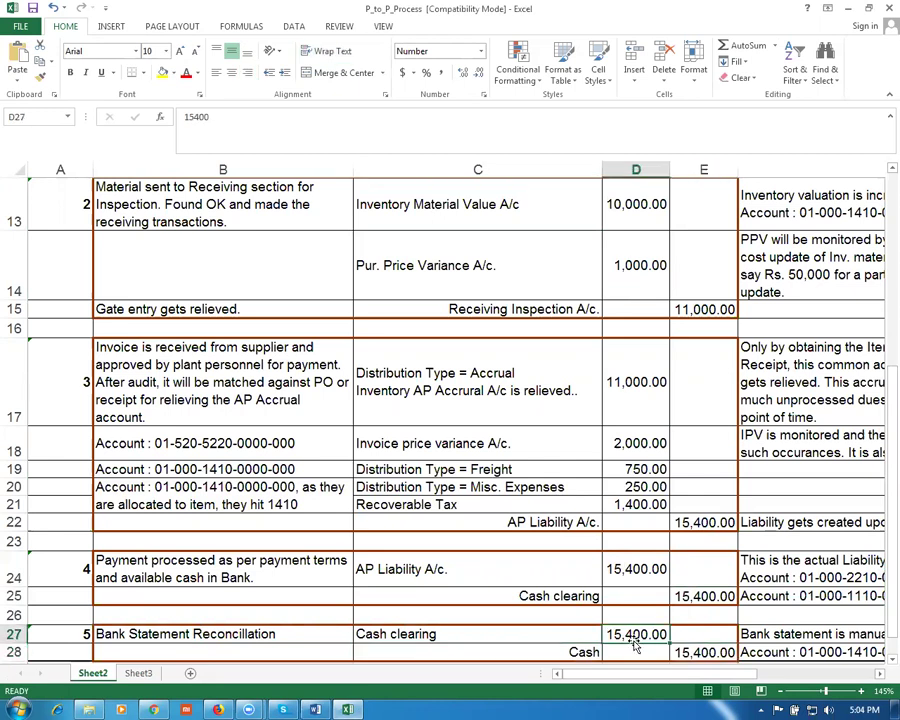
left_click(15, 632)
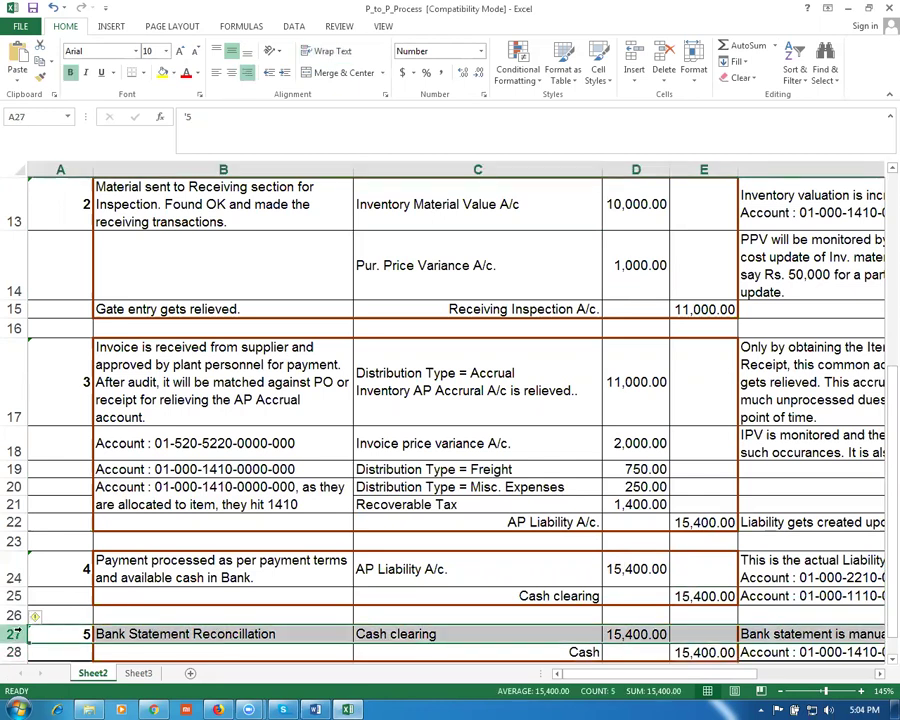
left_click(350, 203)
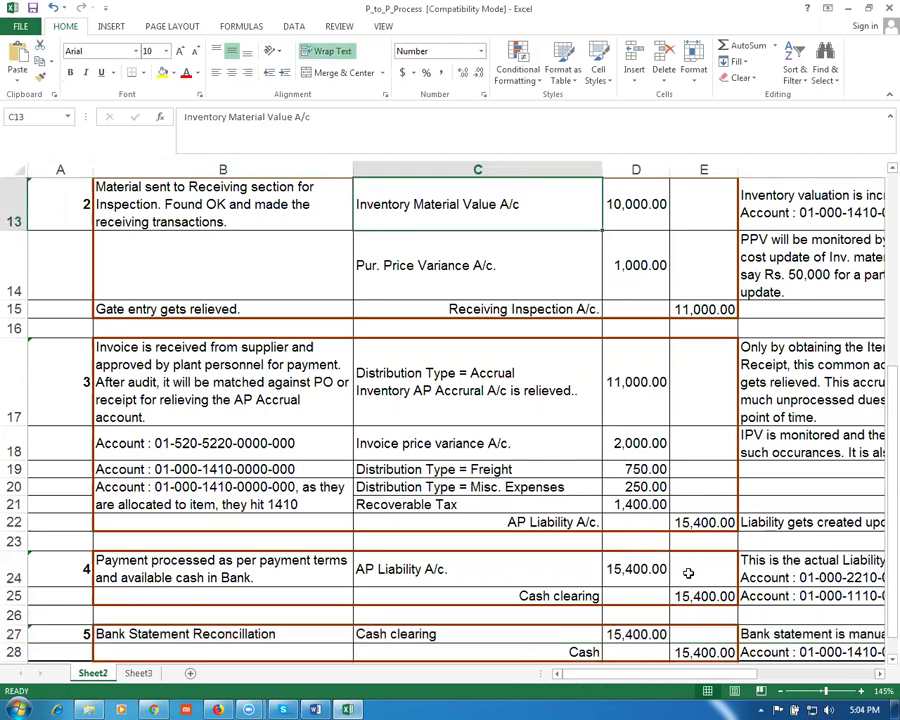
left_click(704, 652)
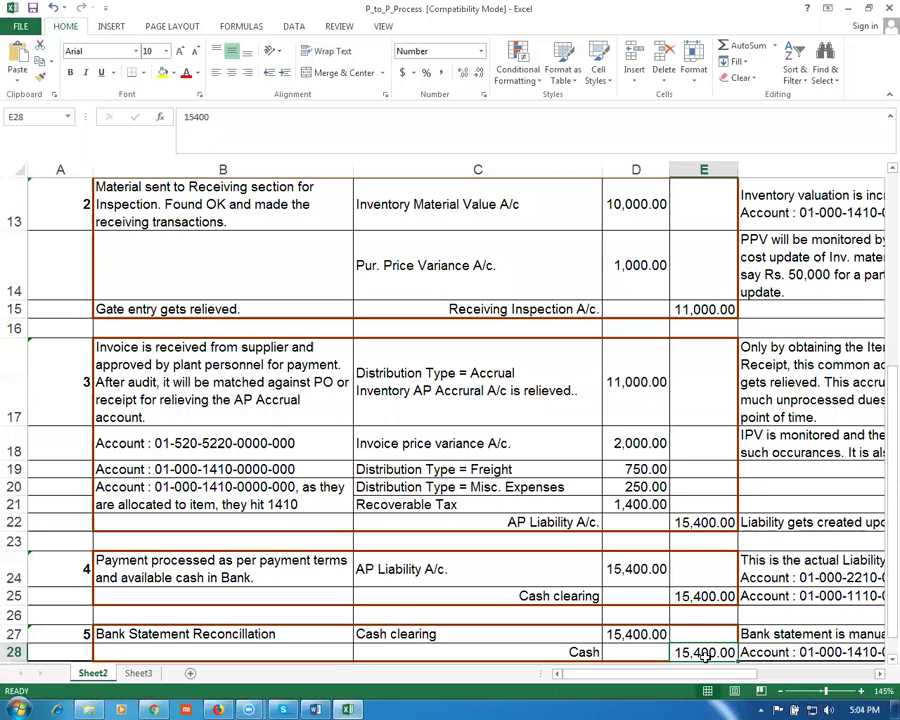
left_click(481, 204)
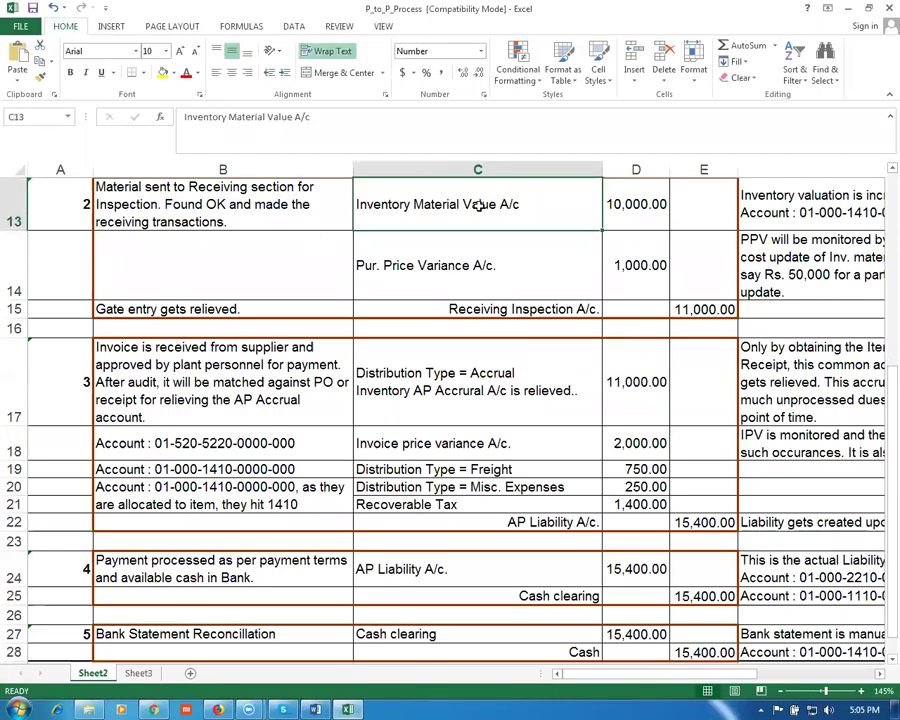
left_click(688, 652)
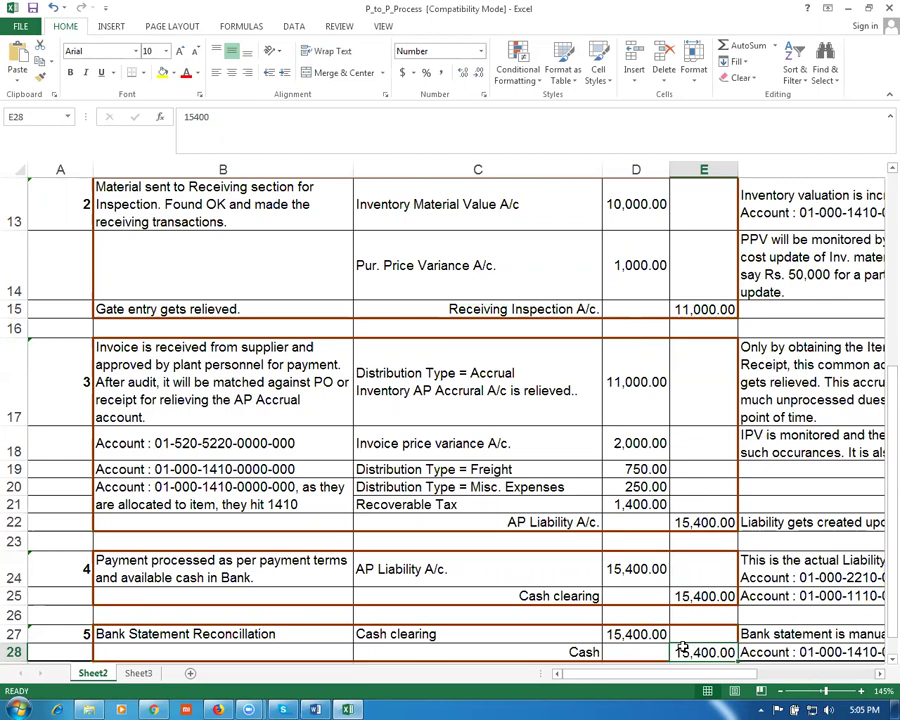
left_click(440, 206)
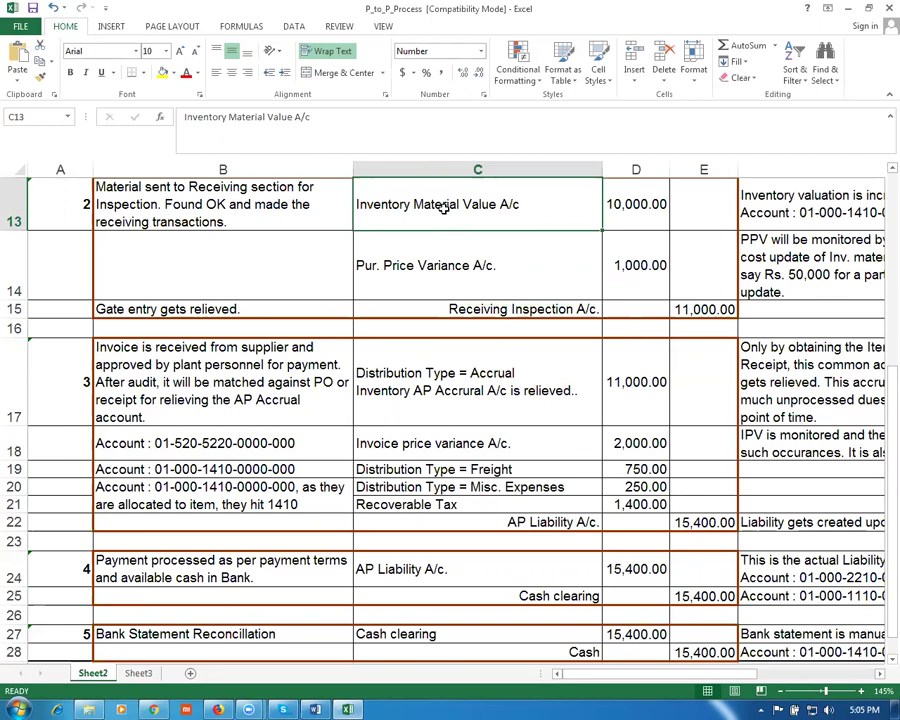
left_click(699, 652)
left_click(404, 208)
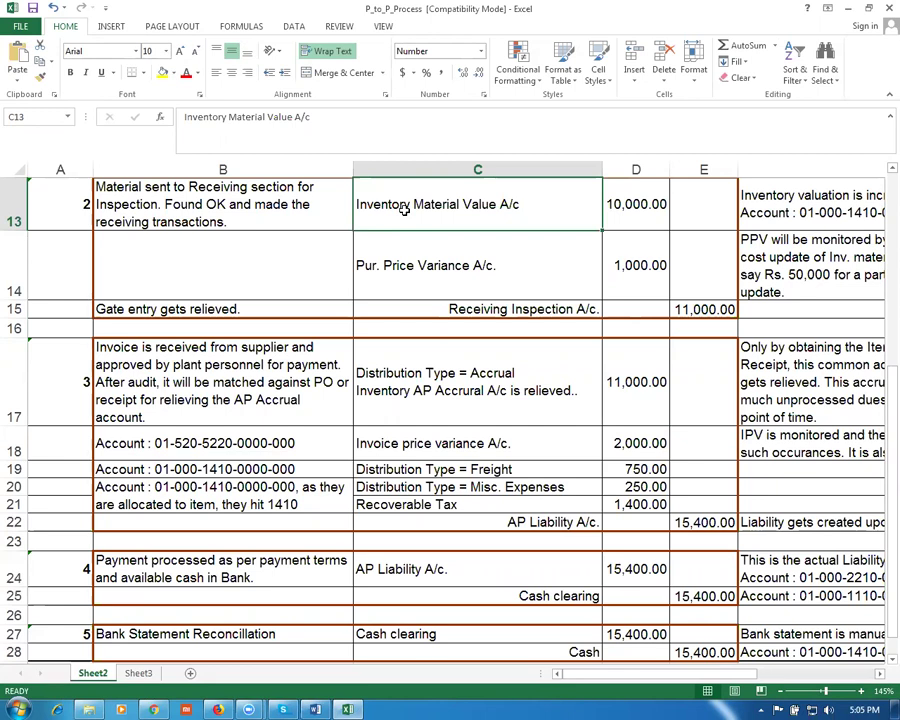
Step: Adjust field selections on the purchase order schedule
left_click(636, 209)
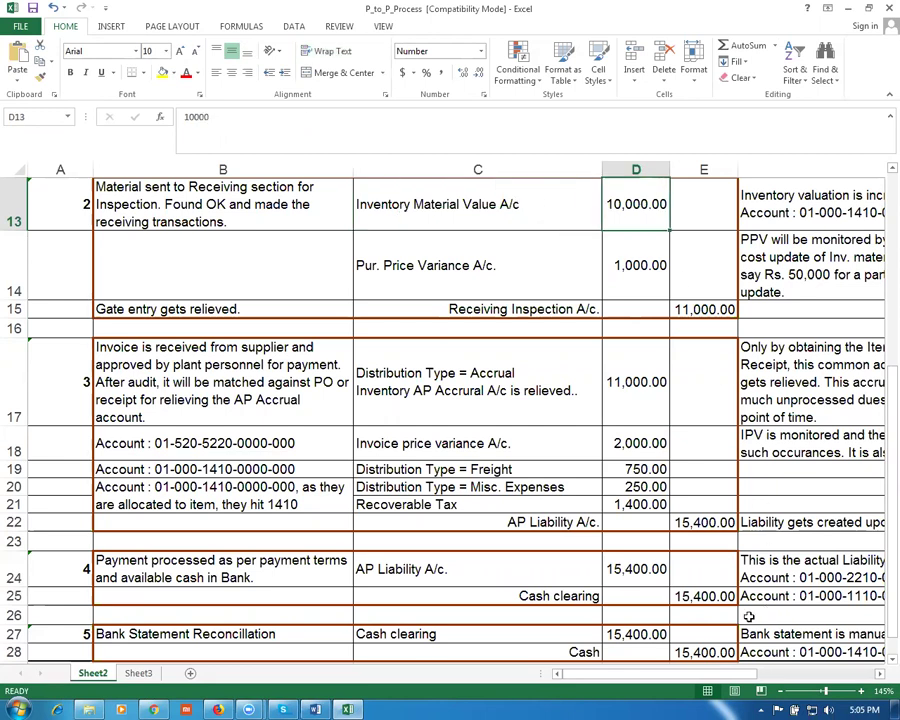
left_click(696, 651)
scroll(542, 472, "up", 3)
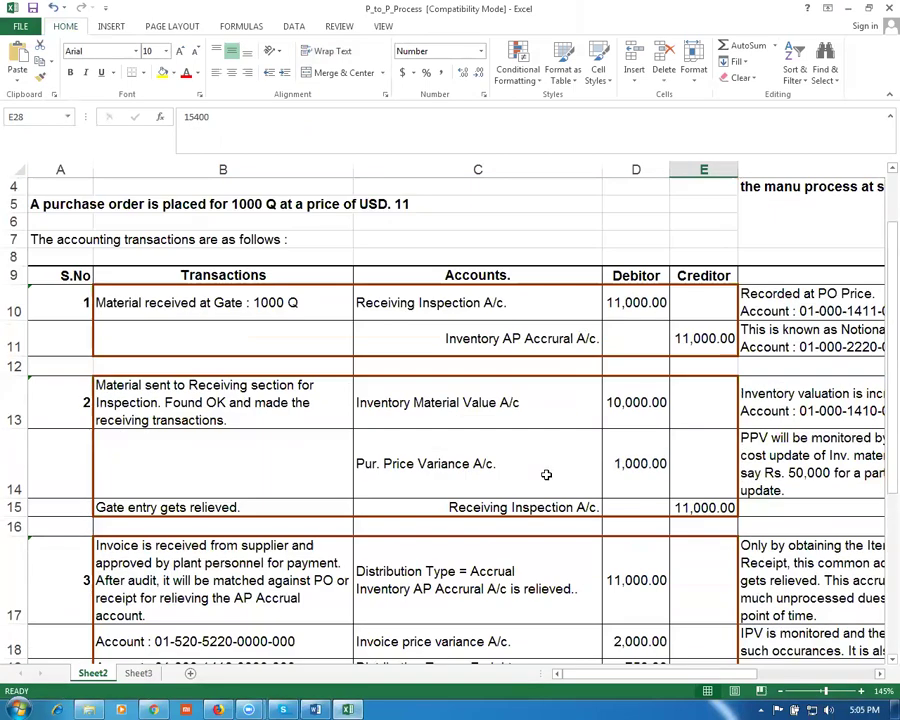
left_click(490, 340)
left_click(698, 340)
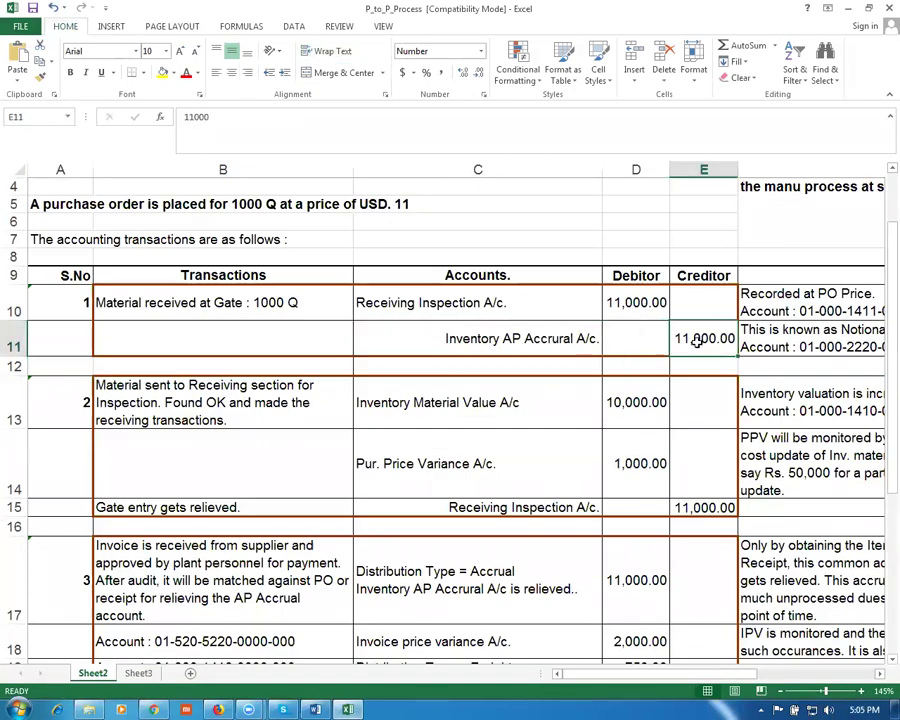
scroll(587, 557, "down", 2)
left_click(456, 292)
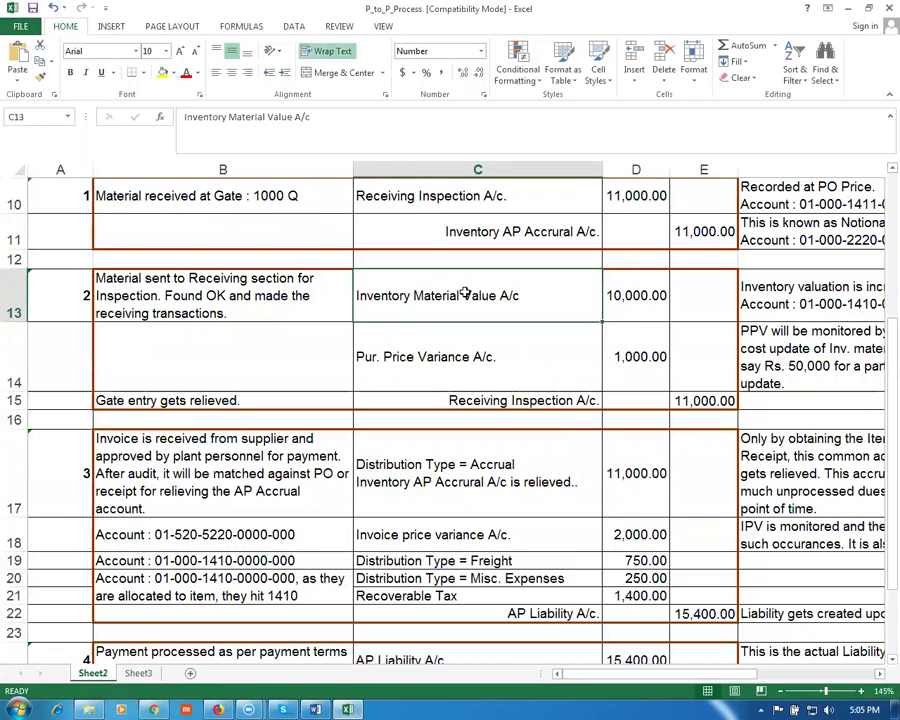
left_click(545, 536)
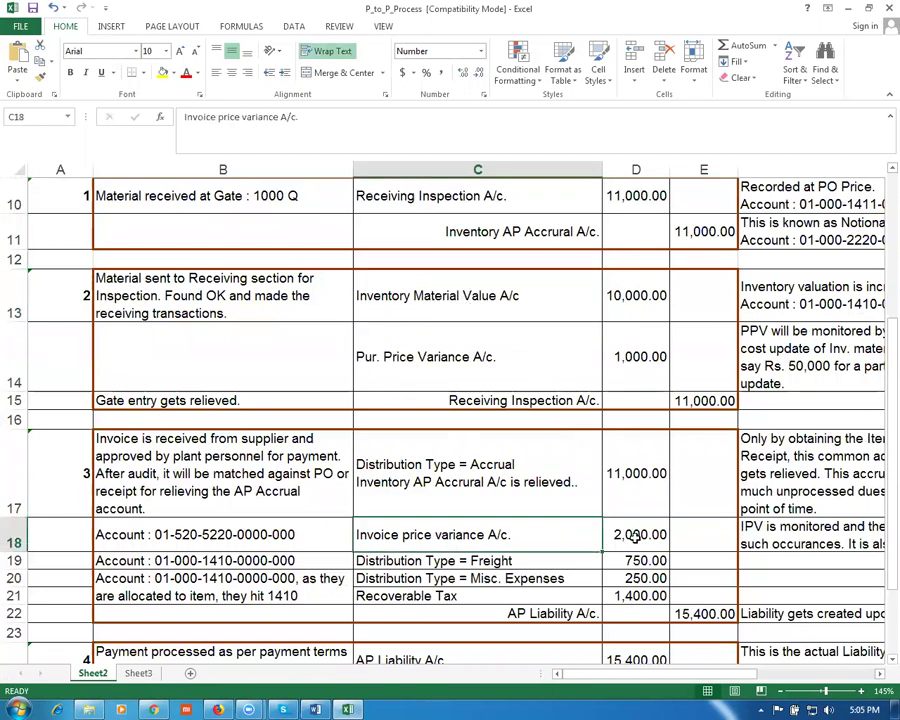
left_click(625, 540)
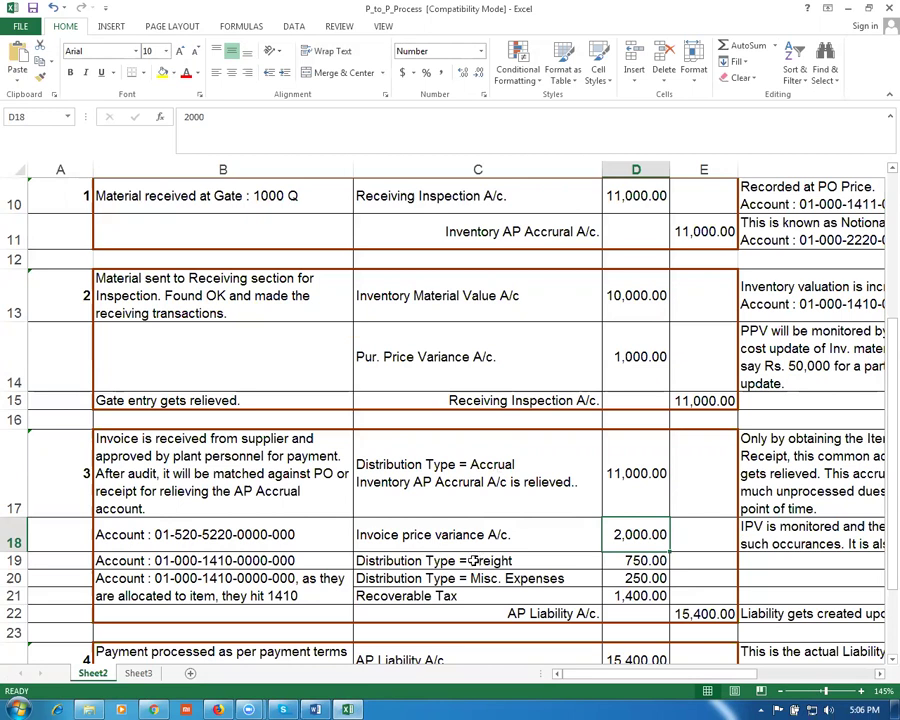
Step: Revise more schedule field choices, briefly glancing at the other open window
left_click(473, 373)
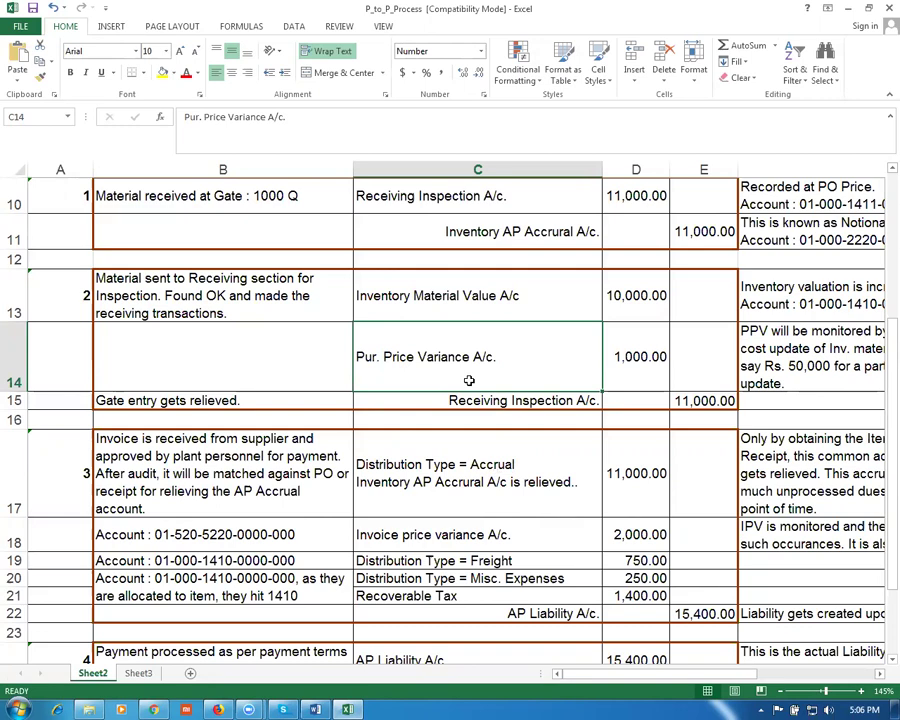
scroll(460, 394, "up", 2)
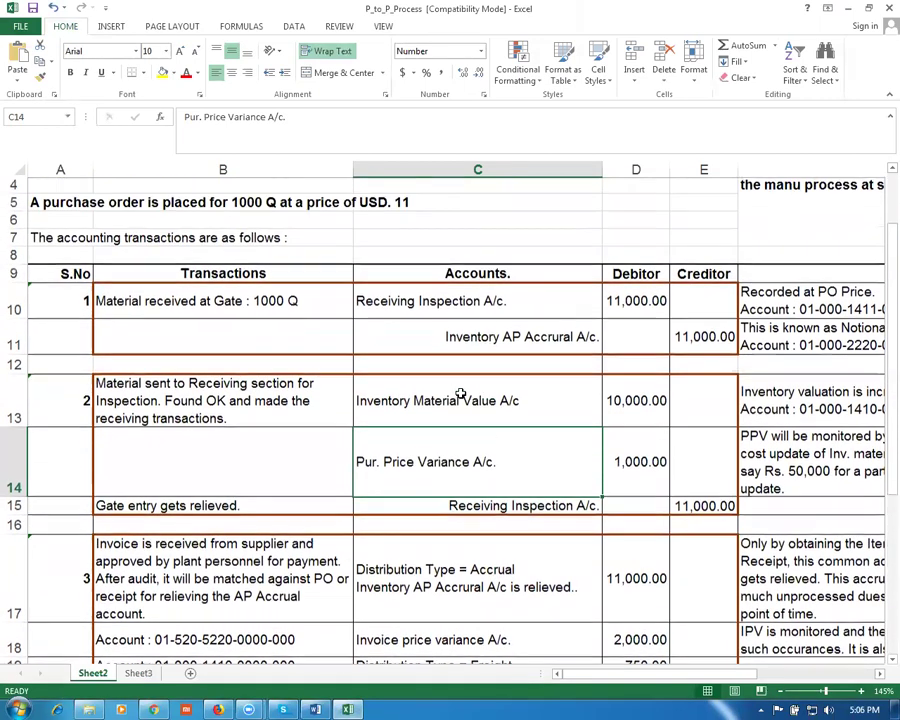
left_click(458, 594)
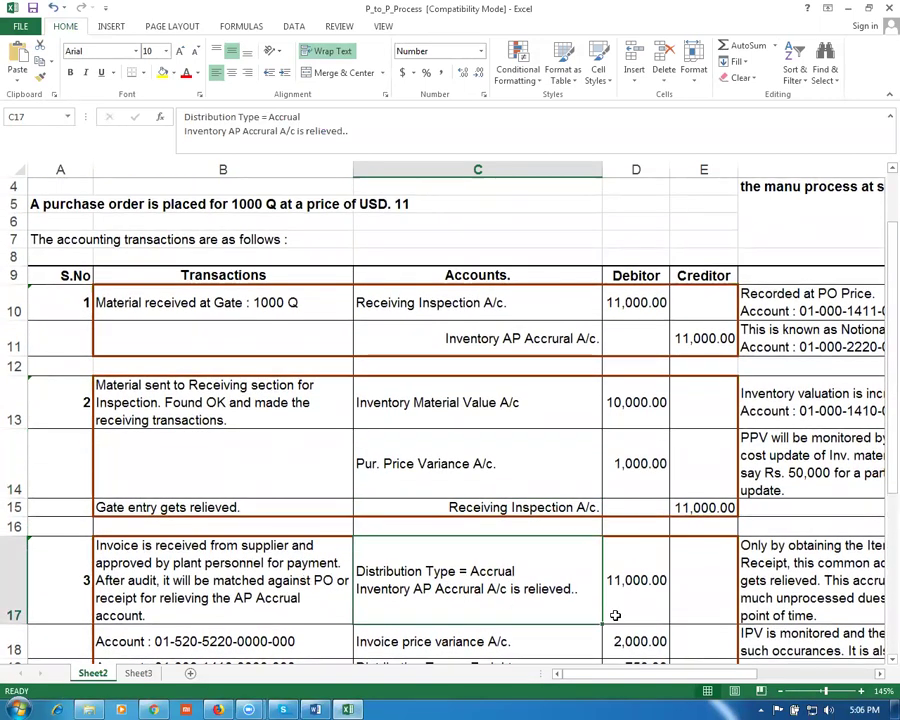
left_click(637, 594)
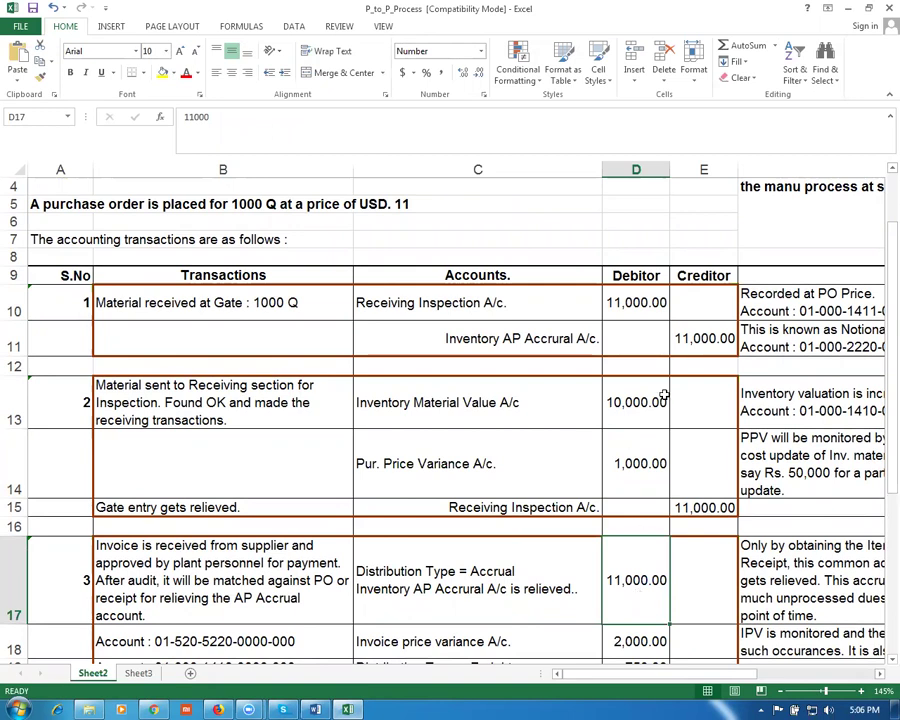
left_click(698, 342)
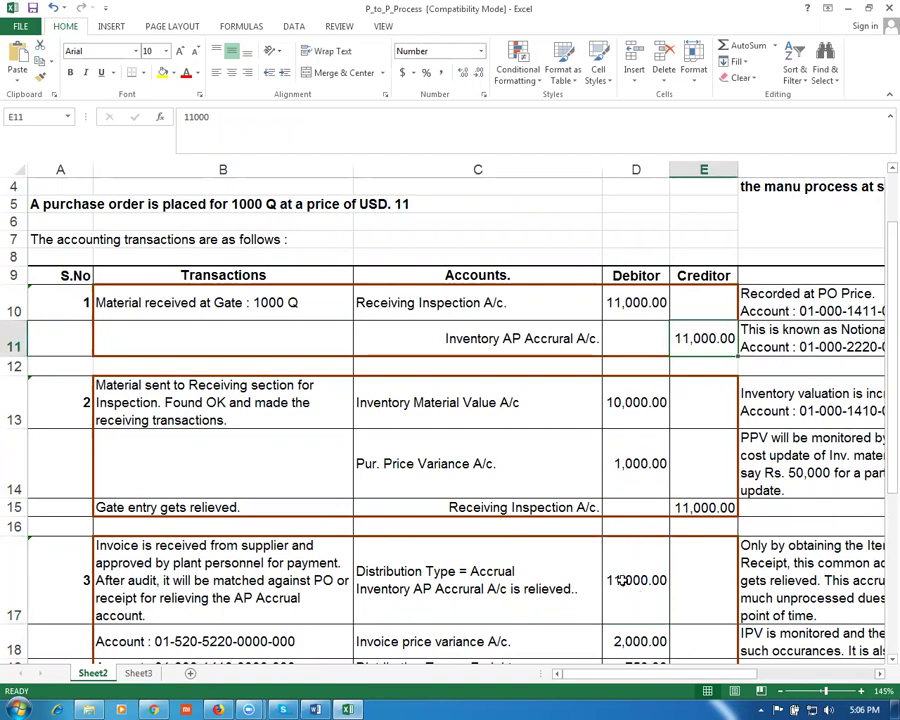
left_click(438, 593)
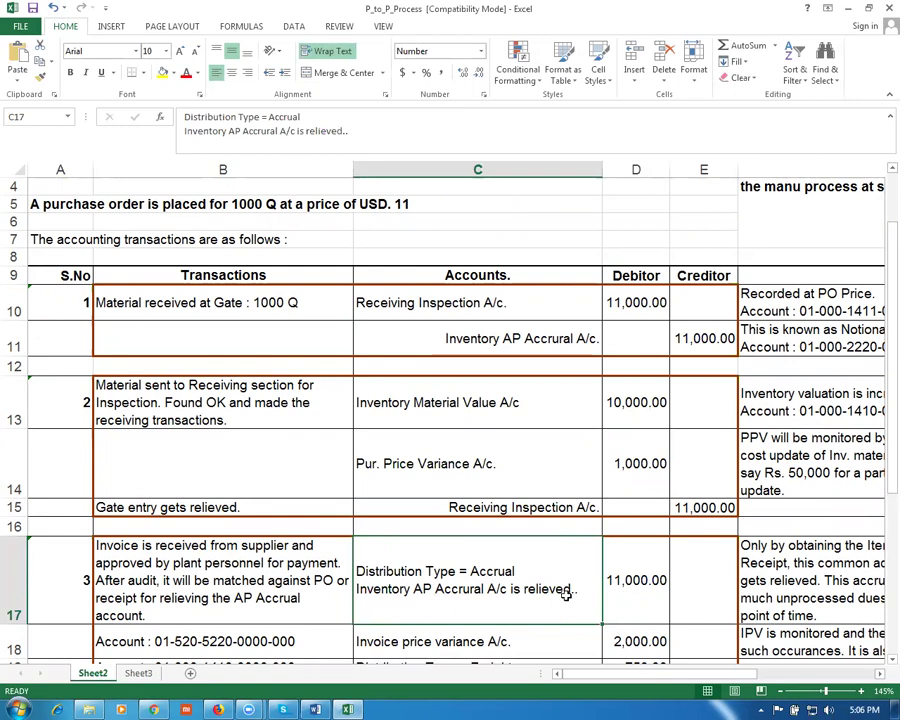
left_click(647, 590)
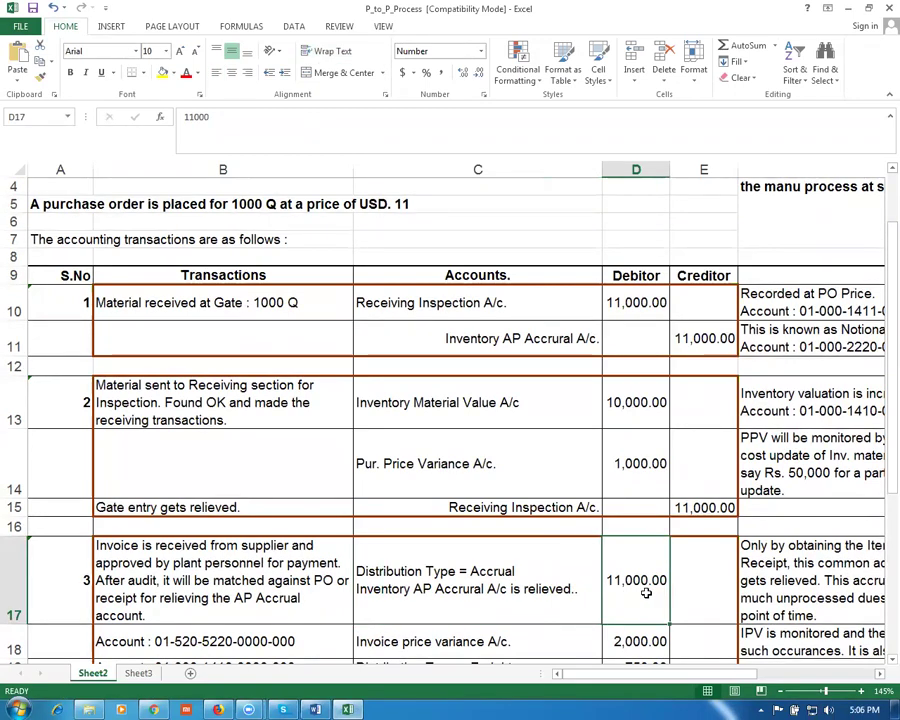
key("alt+Tab")
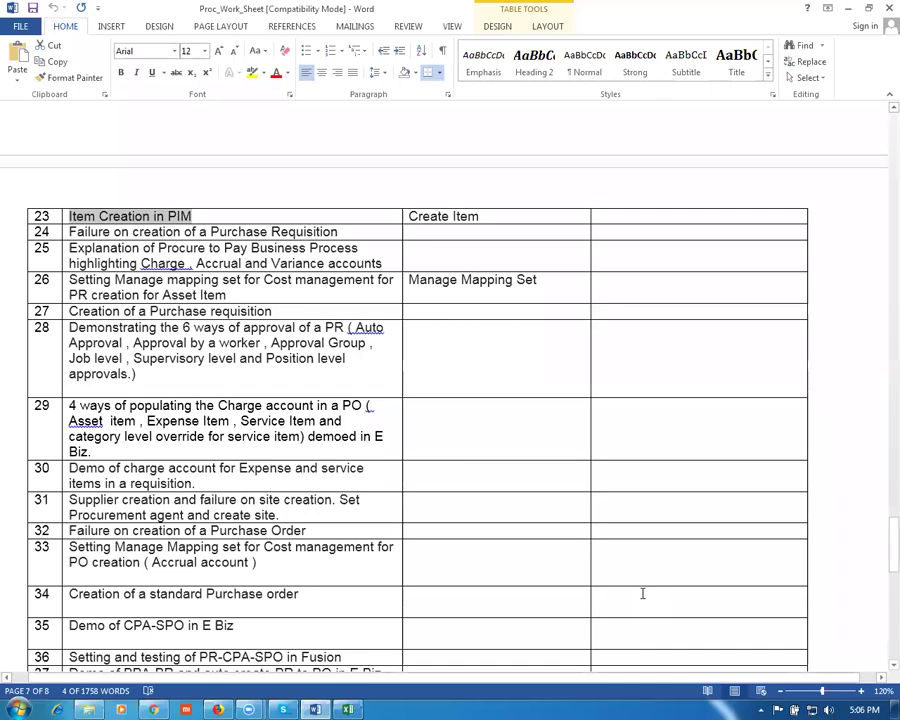
key("alt+Tab")
key("alt+Tab")
key("alt+Tab")
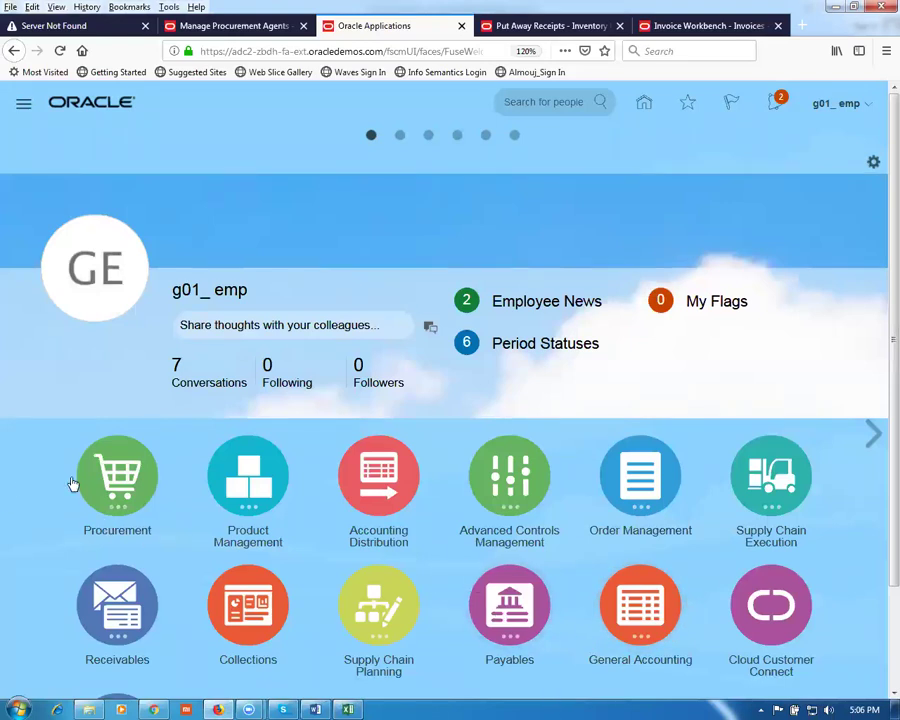
Step: Work through further fields lower on the schedule page
scroll(65, 608, "down", 2)
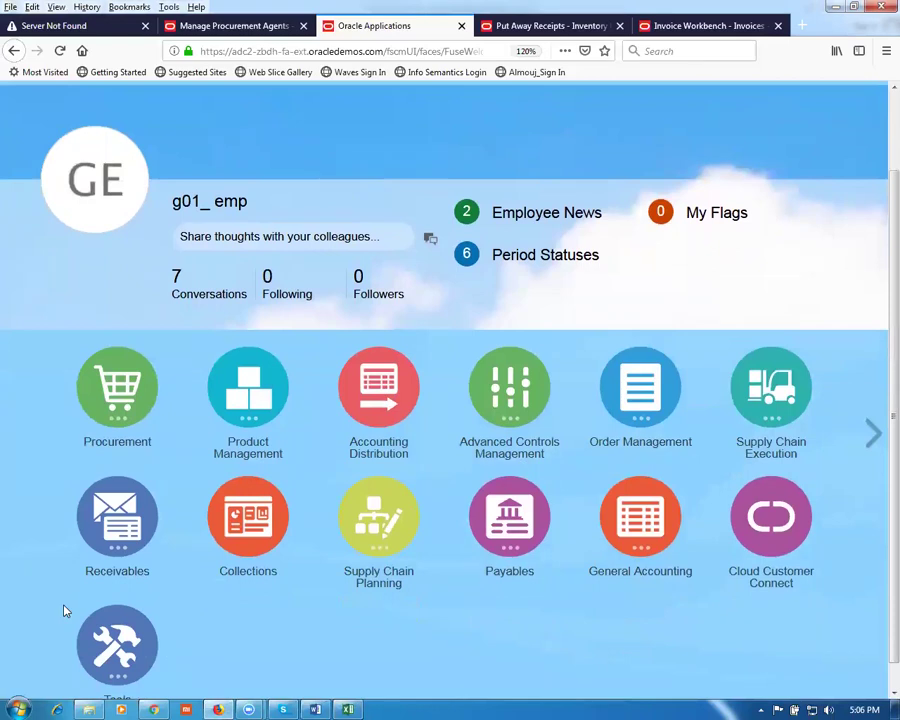
left_click(113, 417)
left_click(357, 514)
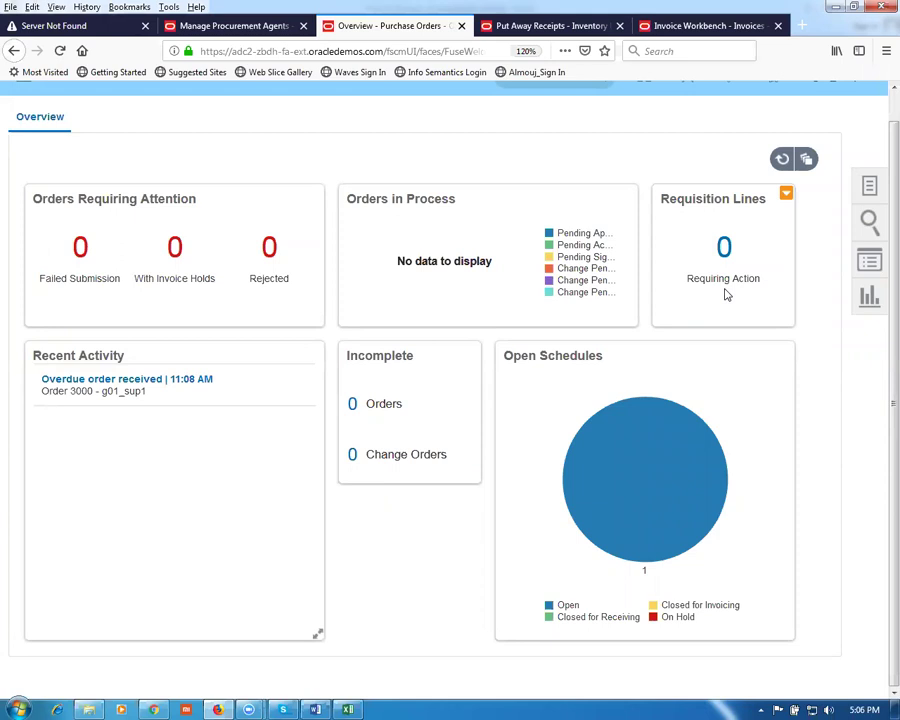
left_click(869, 186)
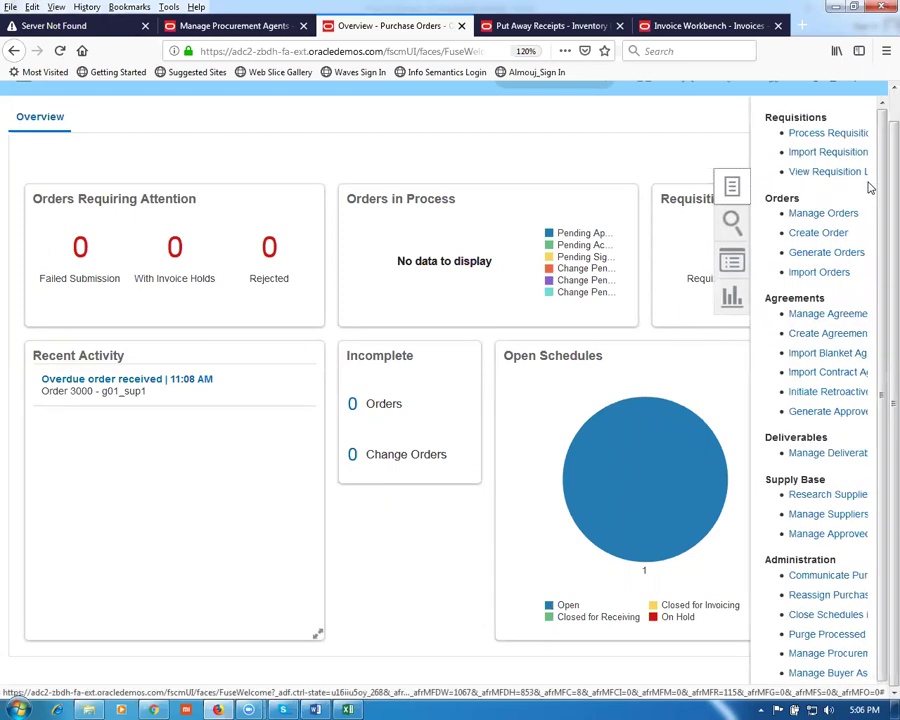
left_click(822, 213)
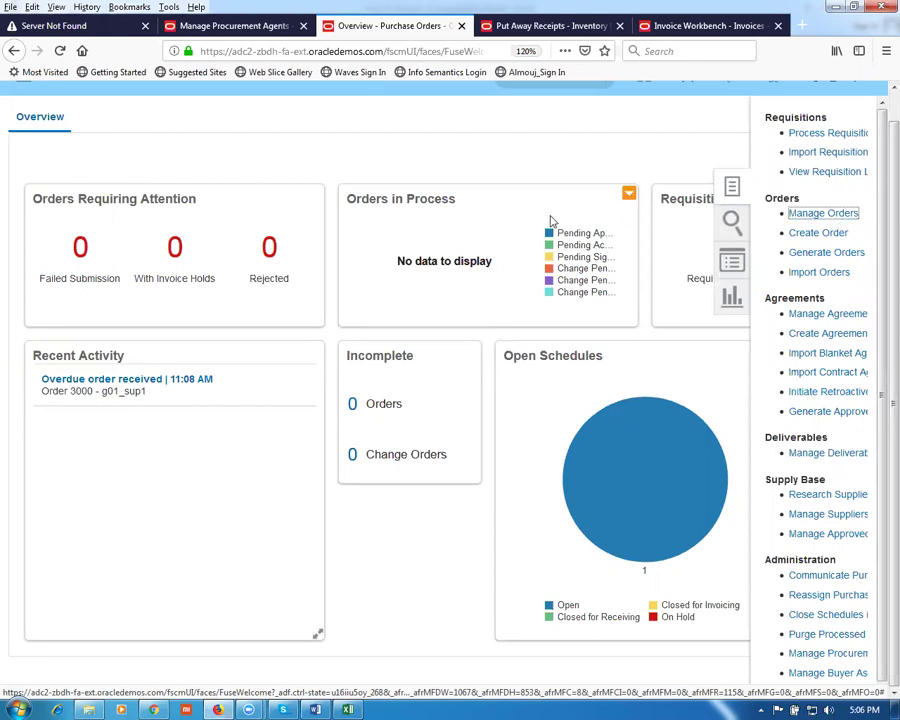
left_click(626, 311)
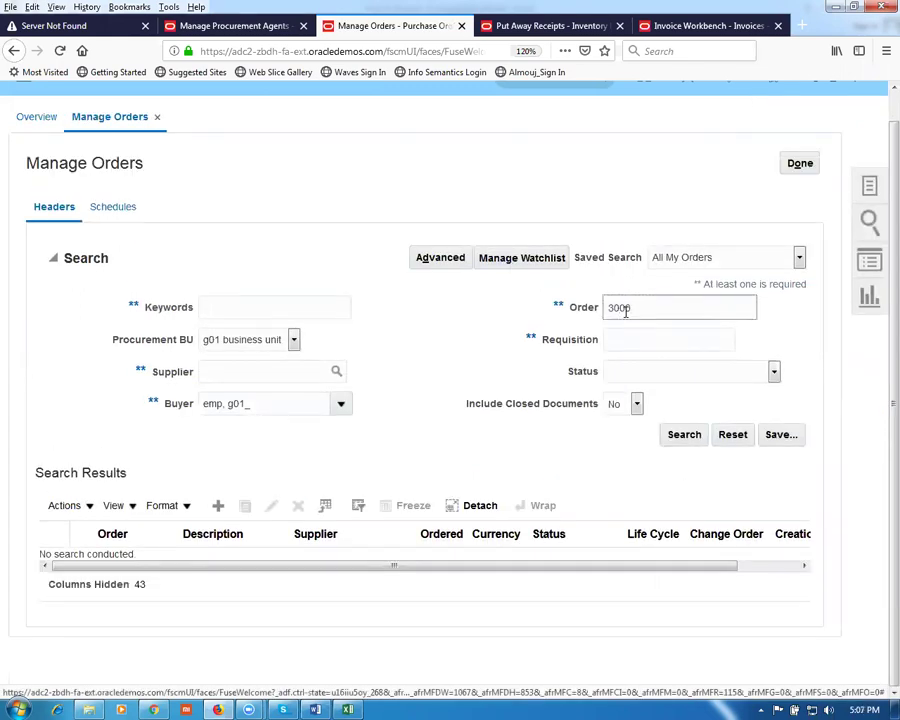
left_click(684, 443)
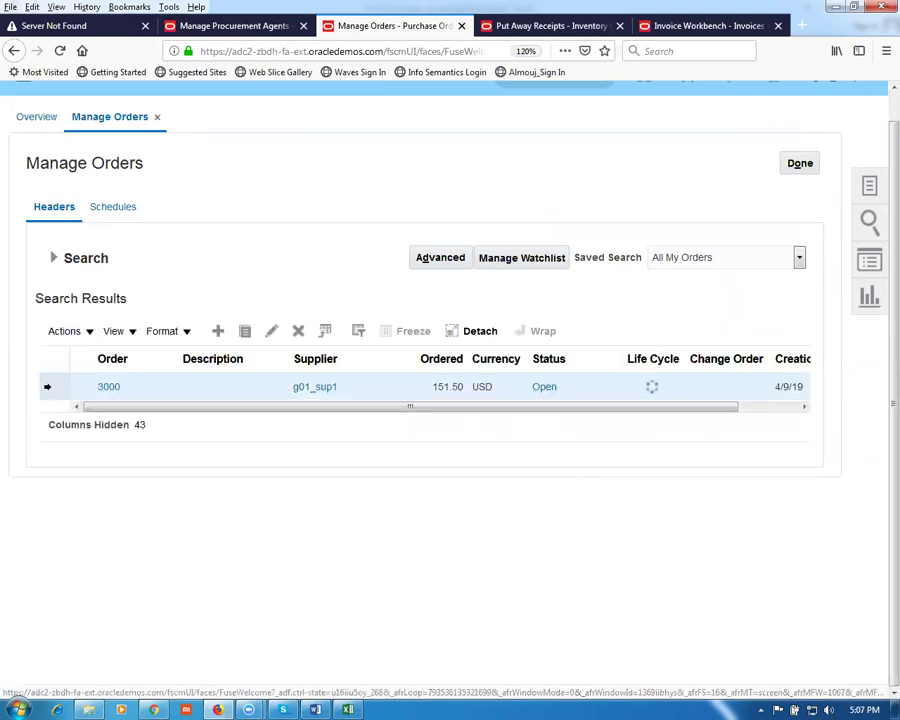
Step: Move through the schedule's sections down toward Billing
left_click(64, 331)
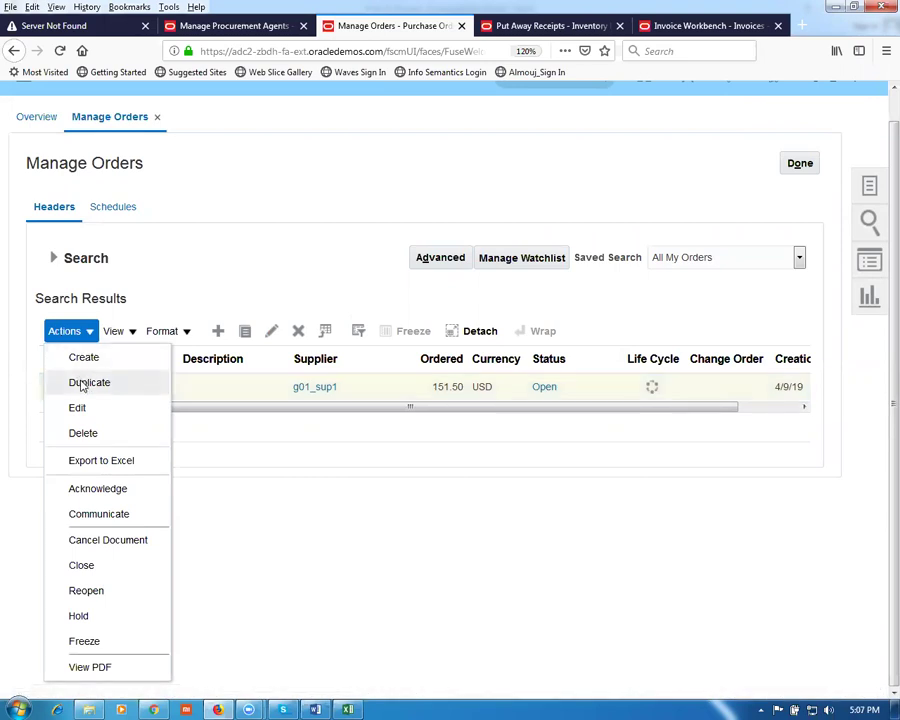
left_click(82, 384)
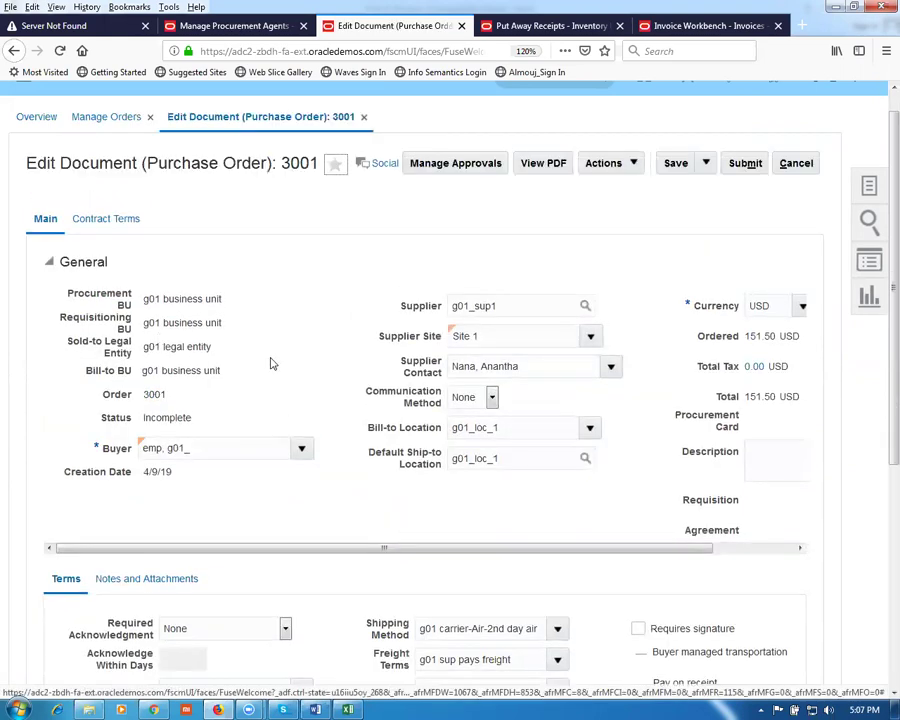
scroll(270, 363, "down", 5)
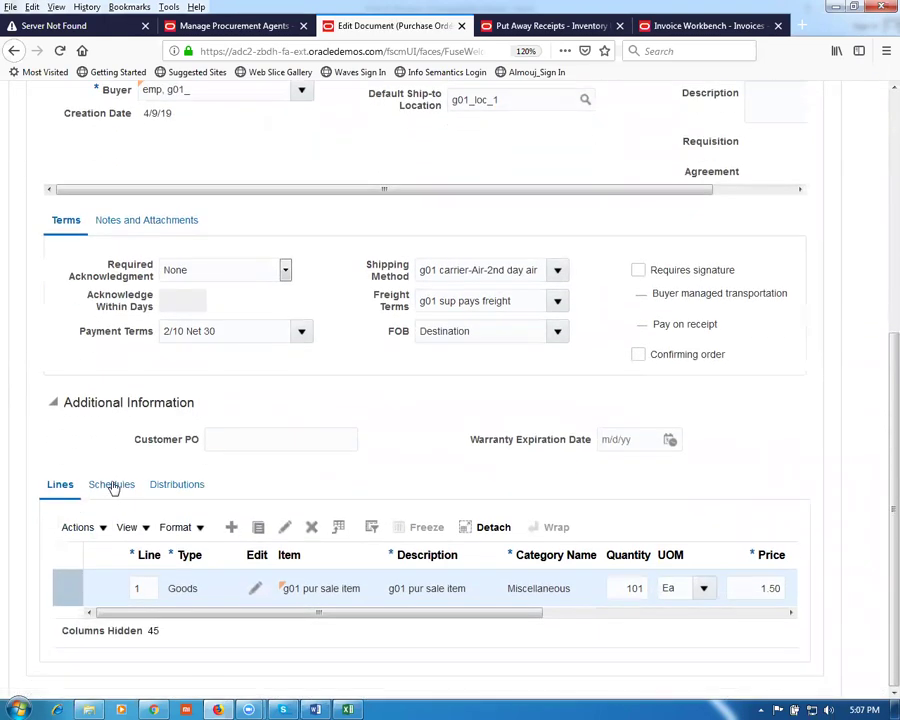
left_click(112, 485)
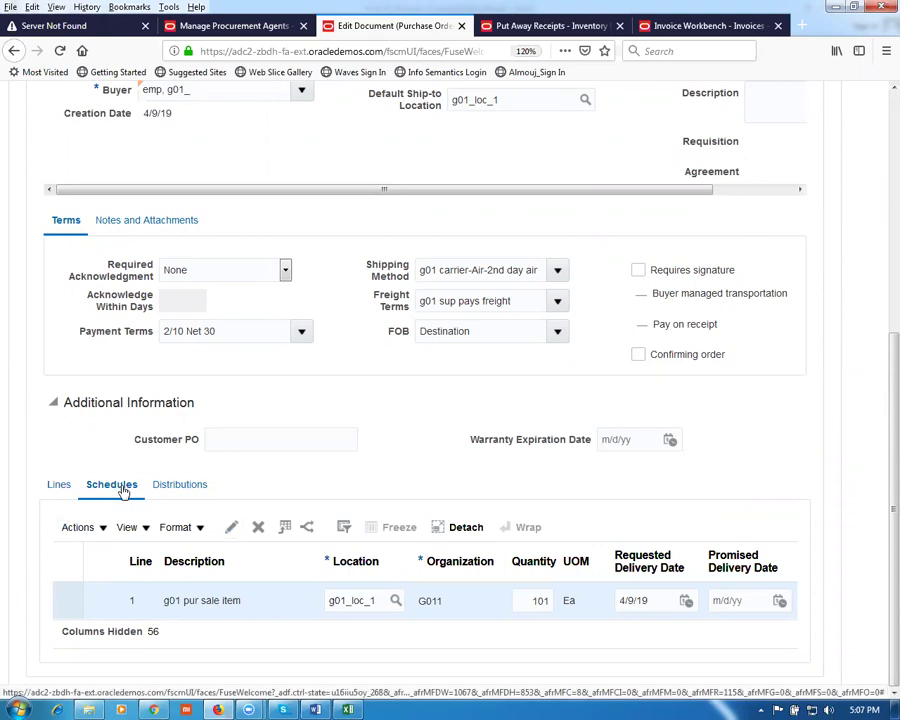
left_click(231, 527)
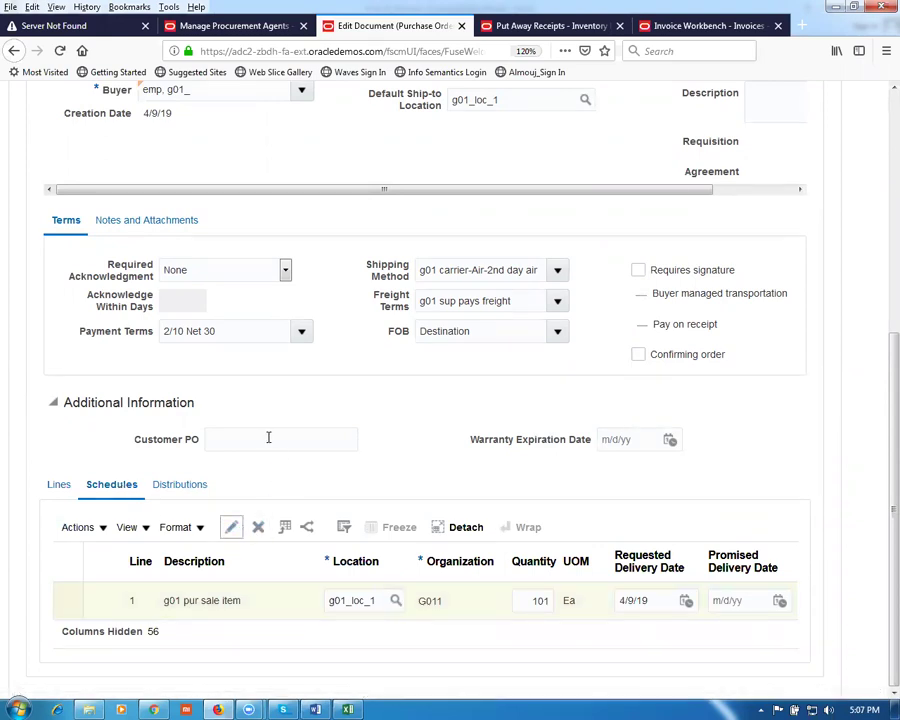
Step: Leave Invoice Match Option as Order and bring up the P_to_P_Process workbook
scroll(292, 421, "down", 5)
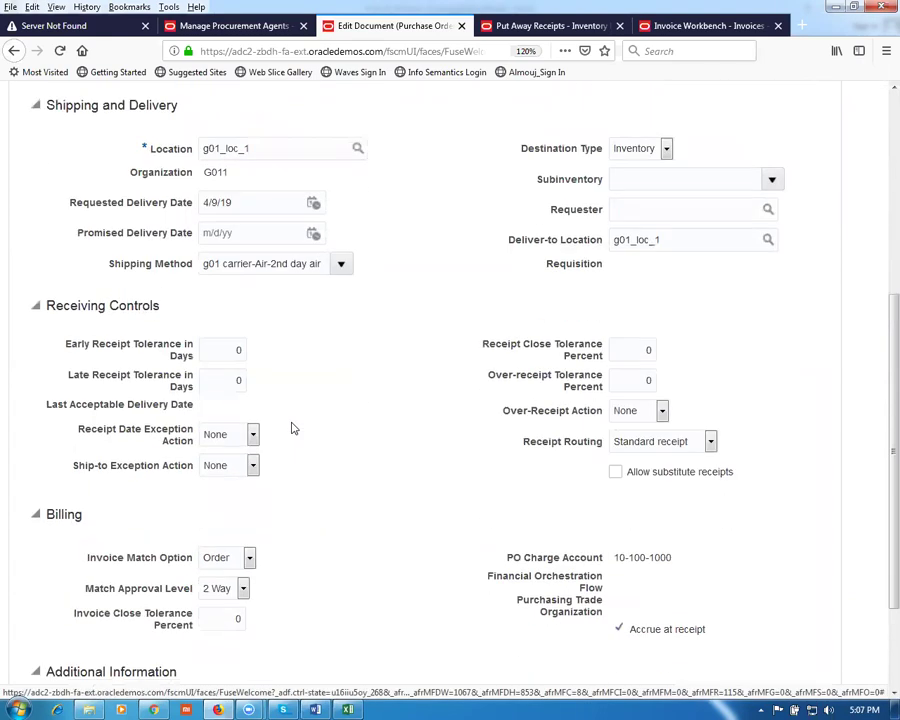
scroll(292, 428, "down", 3)
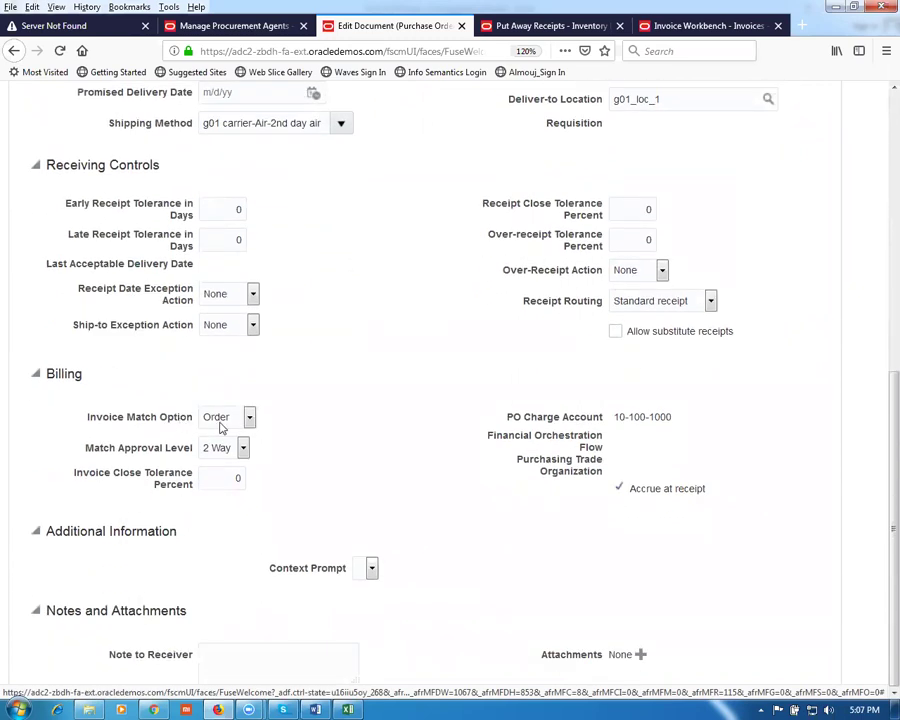
left_click(220, 418)
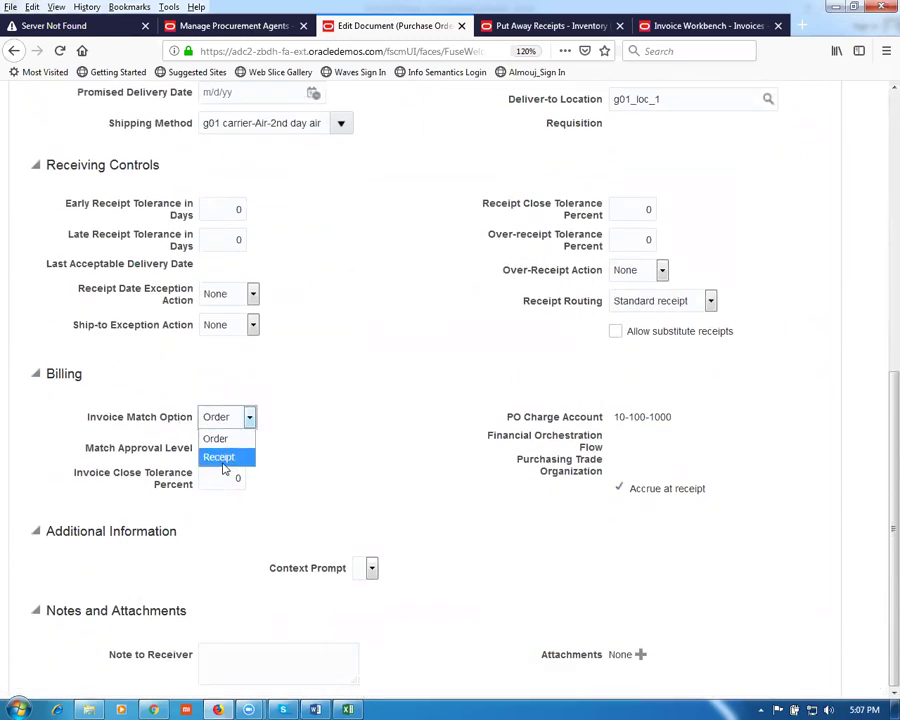
left_click(215, 420)
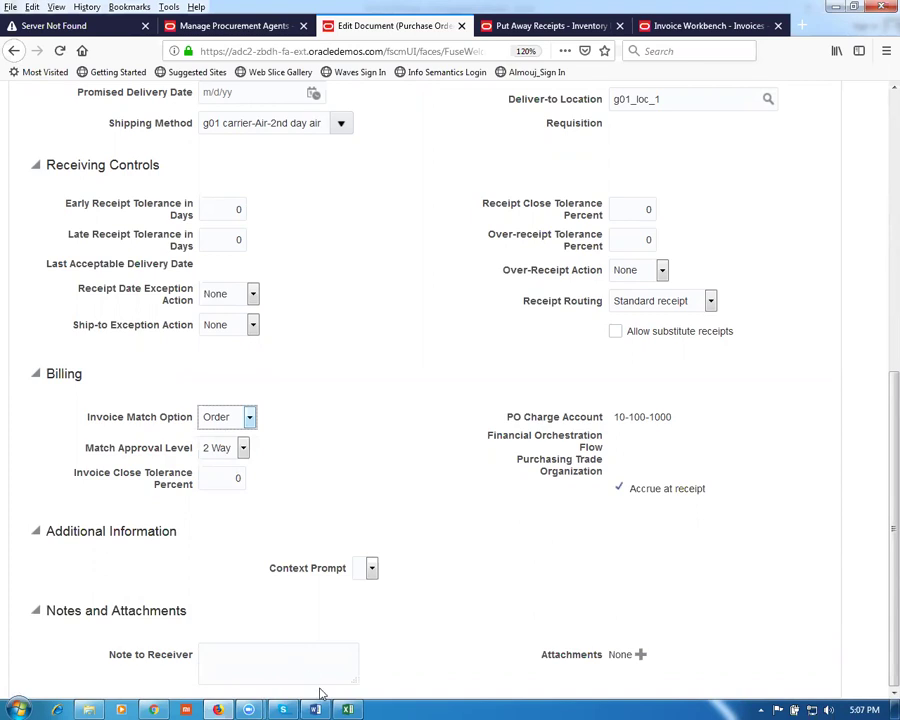
left_click(347, 709)
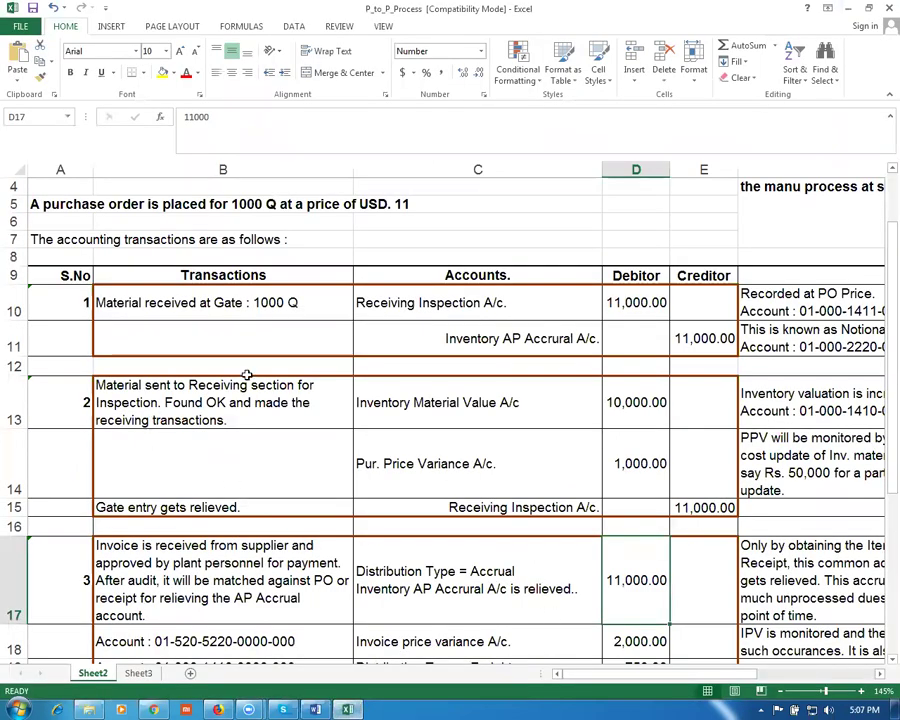
left_click_drag(10, 298, 8, 338)
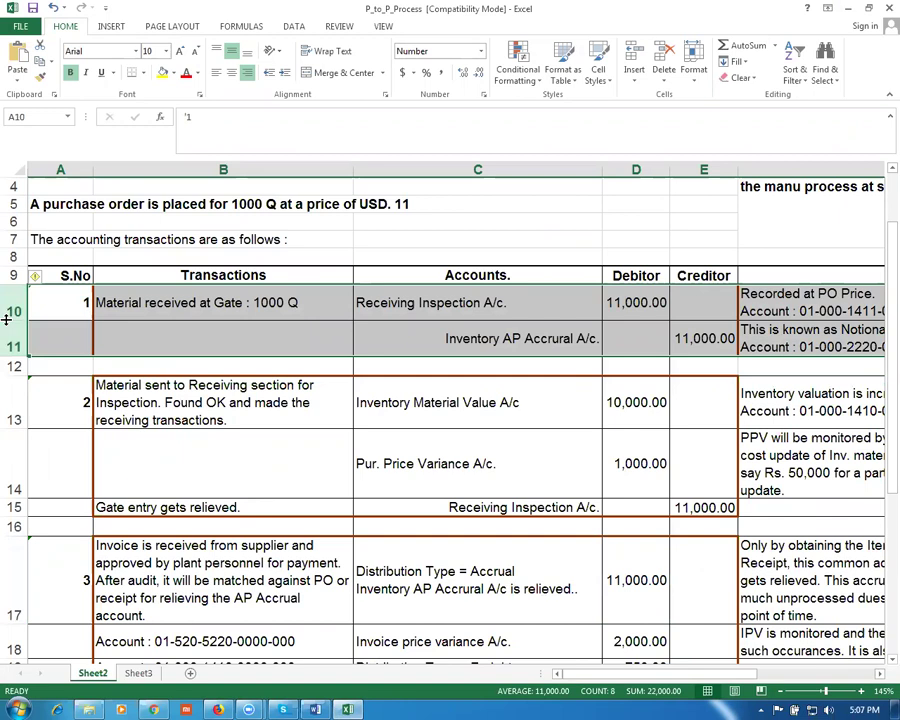
left_click(124, 576)
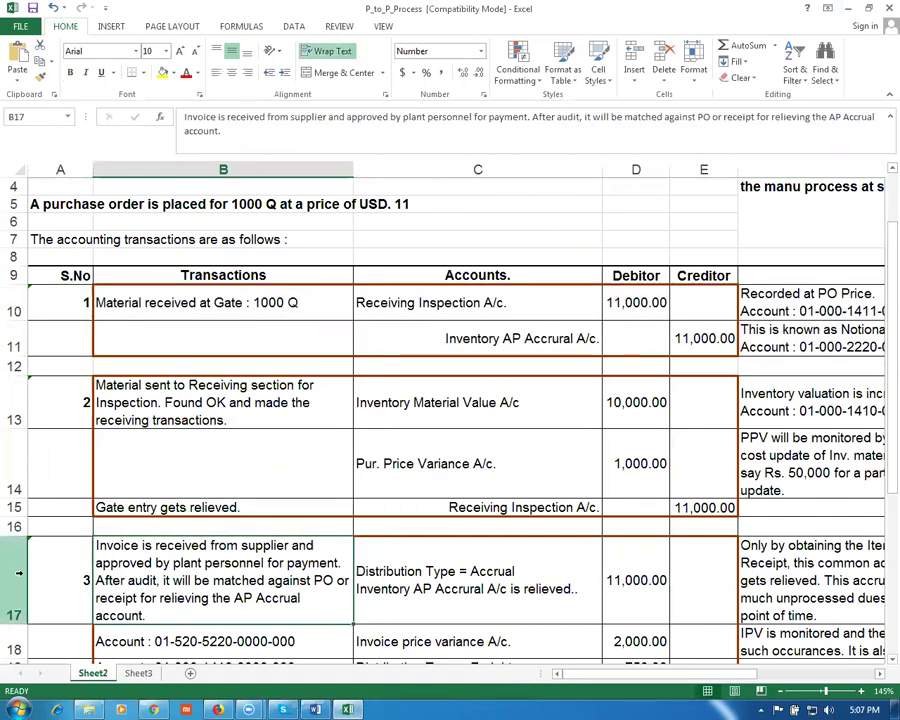
left_click(18, 573)
left_click(632, 608)
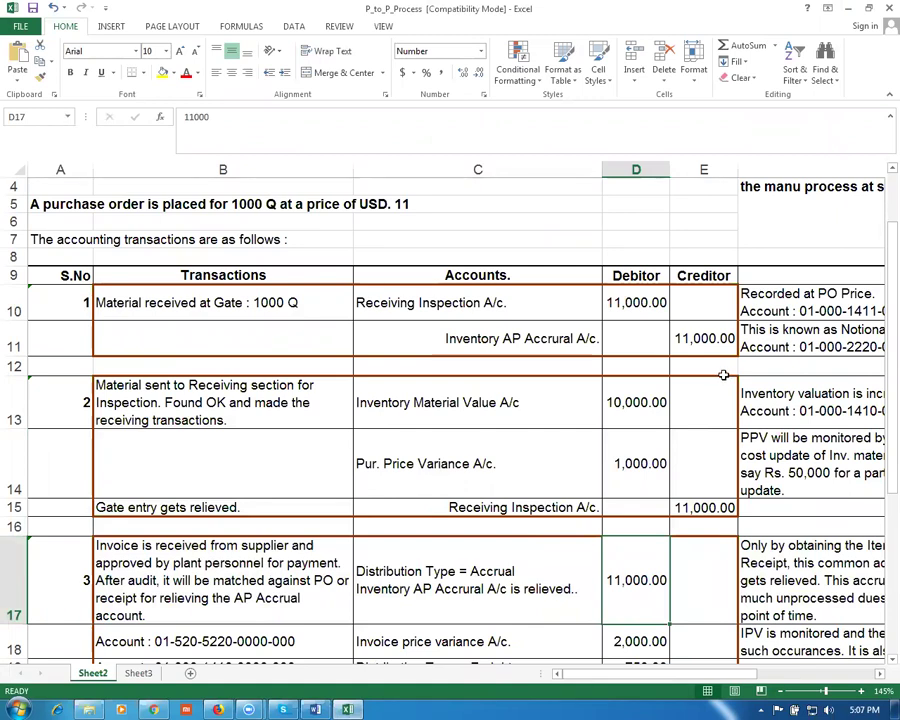
left_click(201, 590)
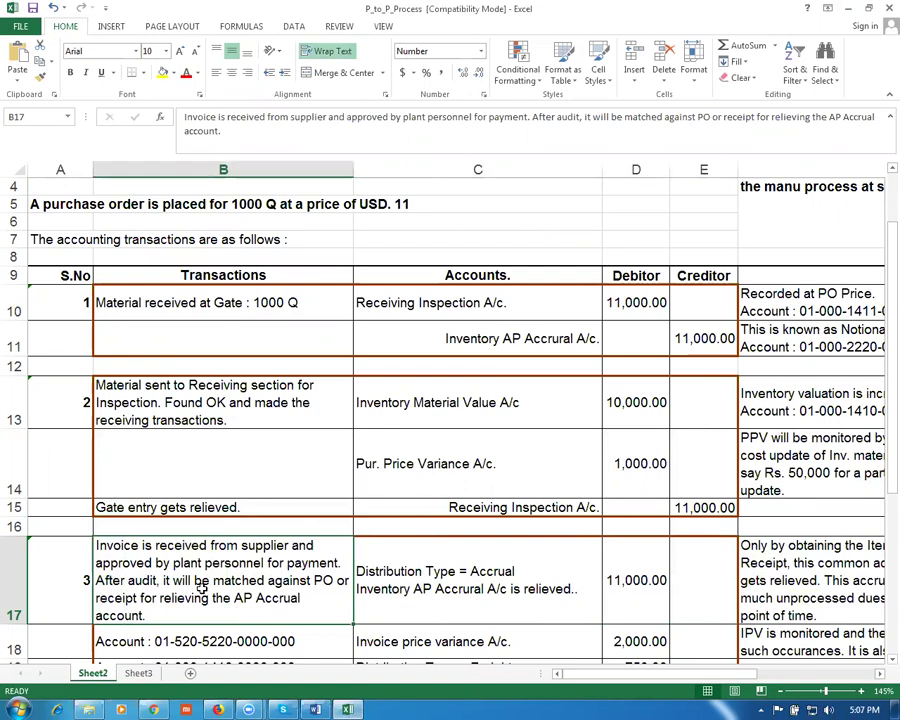
left_click(466, 588)
left_click(646, 594)
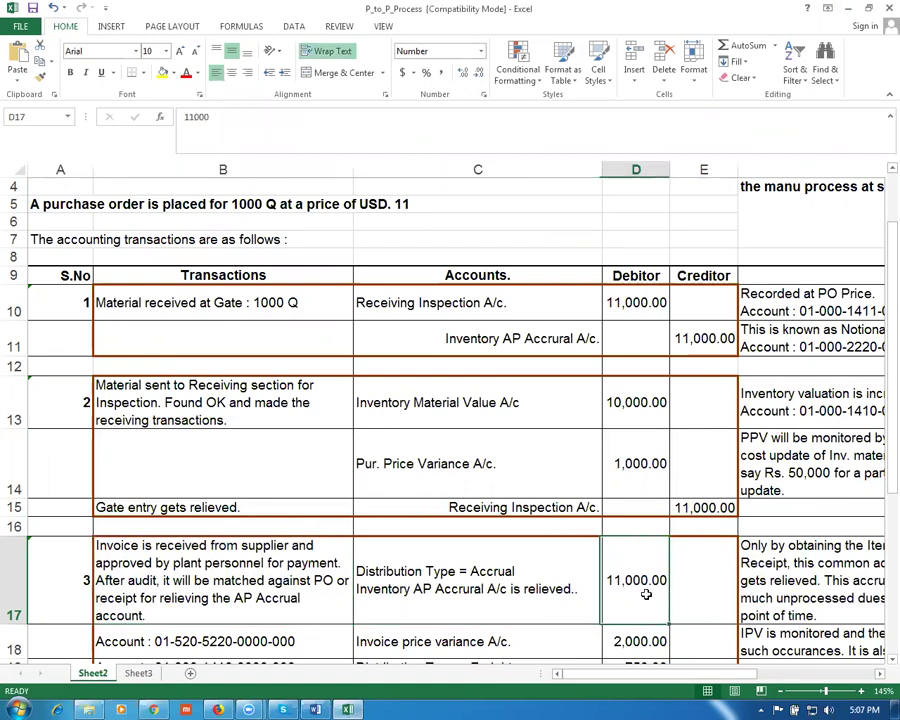
left_click(6, 303)
left_click_drag(6, 303, 10, 326)
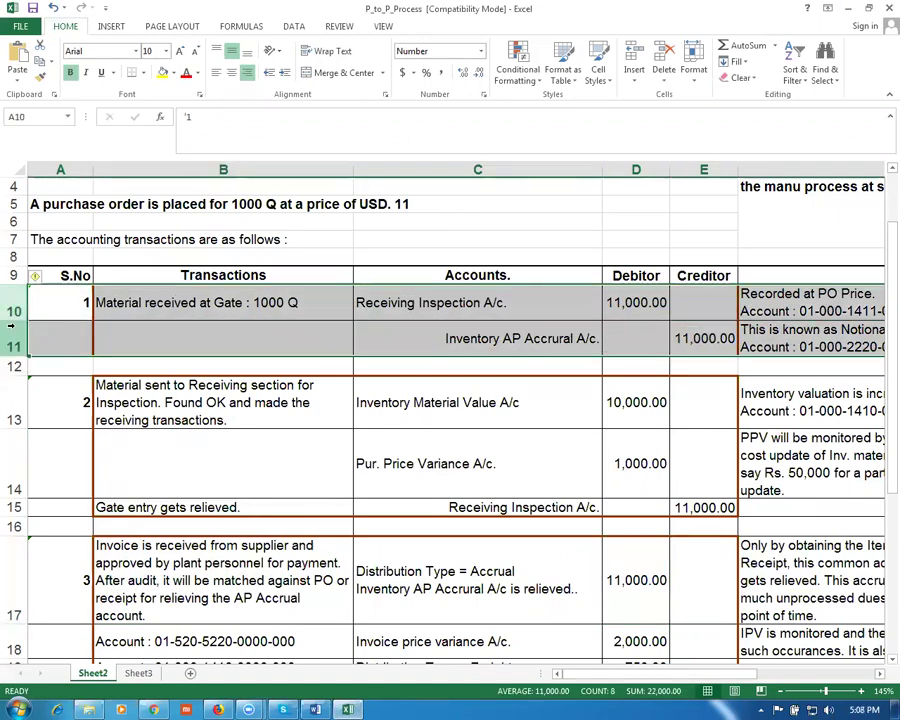
Step: Keep Match Approval Level at 2 Way and confirm the schedule
key("alt+Tab")
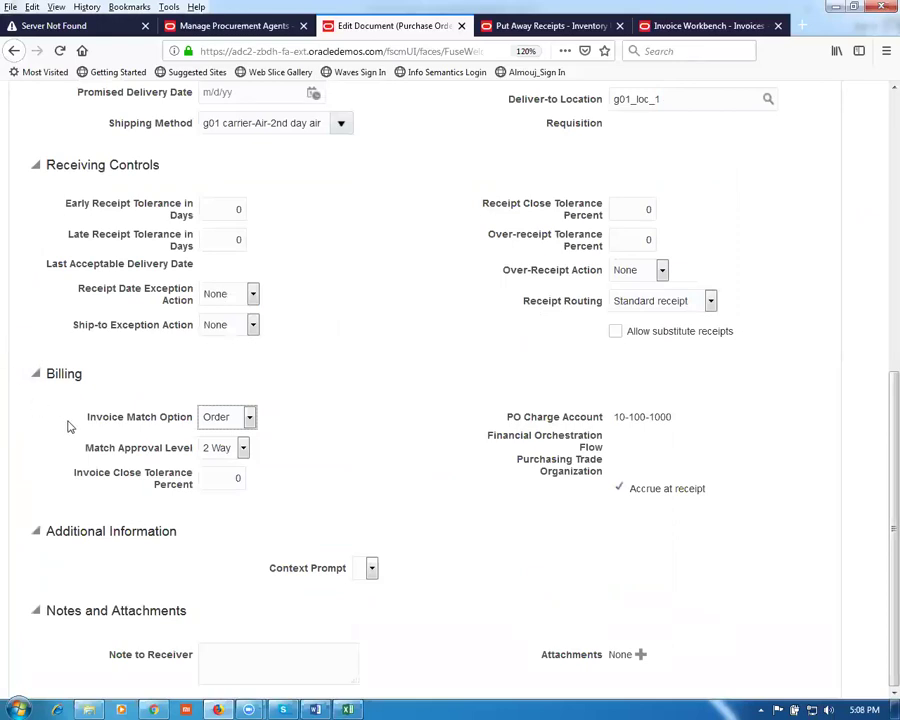
left_click(223, 452)
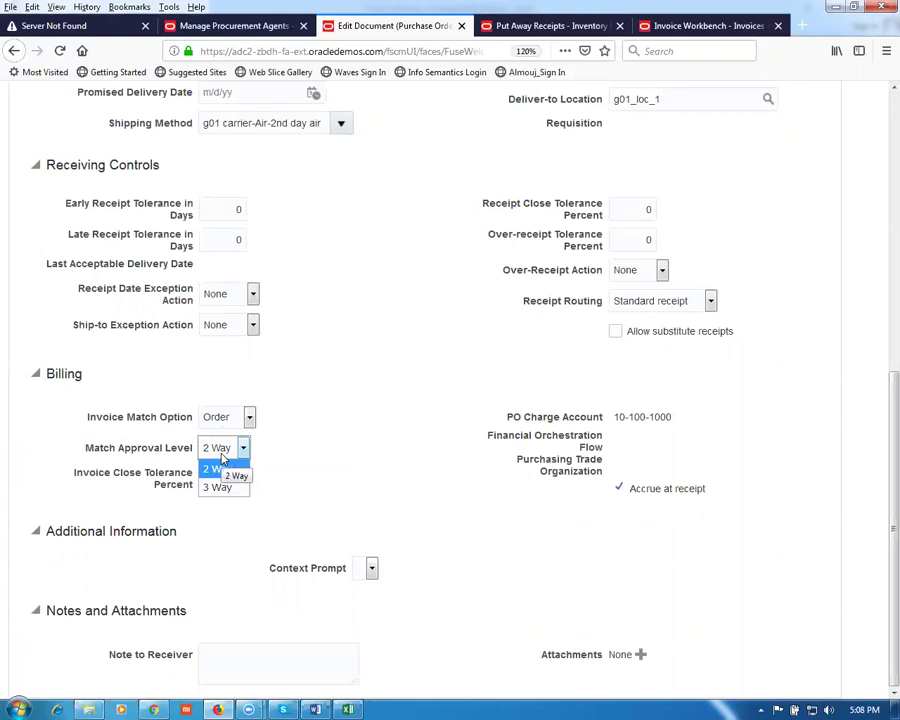
left_click(222, 453)
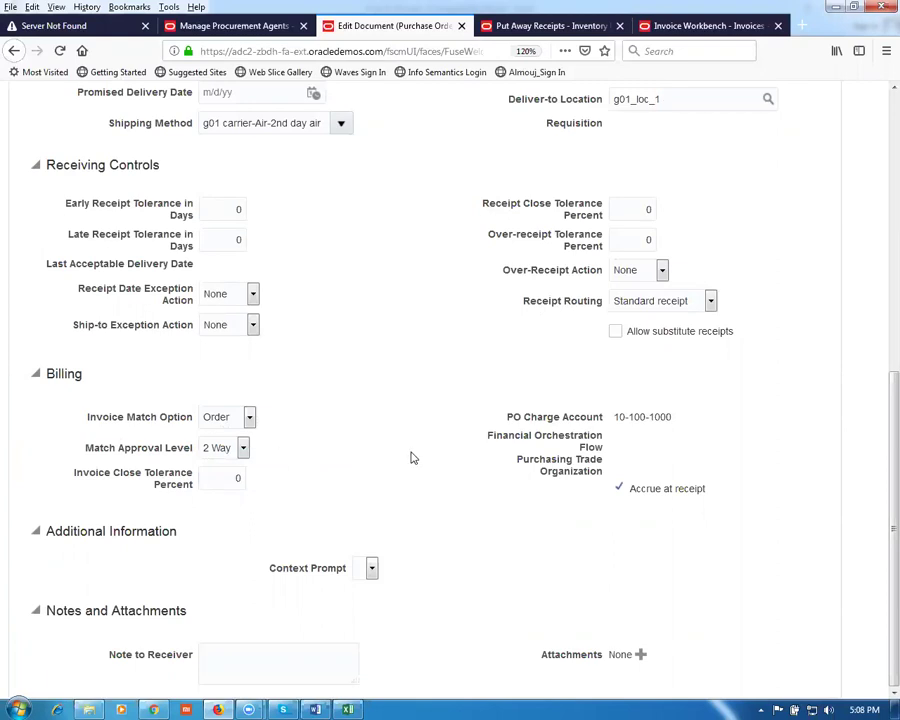
scroll(409, 456, "up", 5)
scroll(410, 454, "up", 3)
left_click(754, 190)
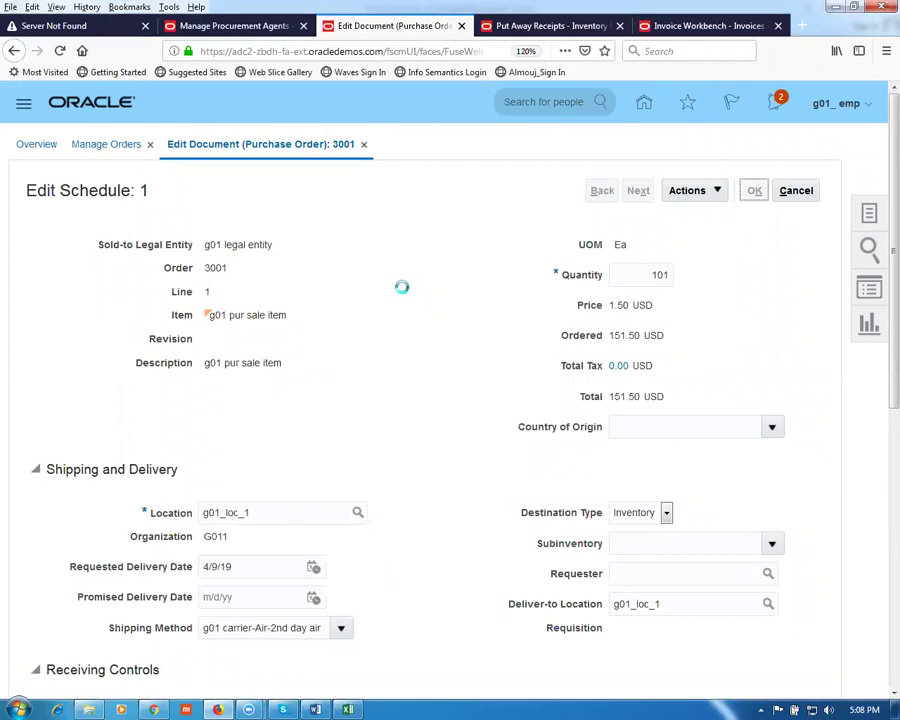
Step: Review purchase order 3001's edit page, checking the 151.50 ordered amount
scroll(348, 340, "down", 5)
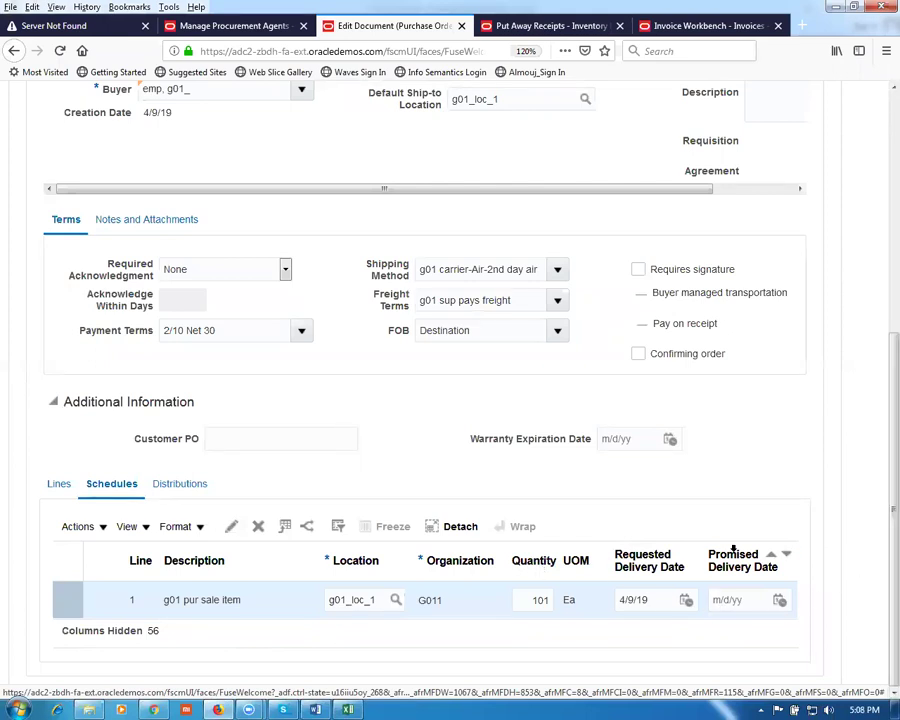
scroll(733, 548, "up", 5)
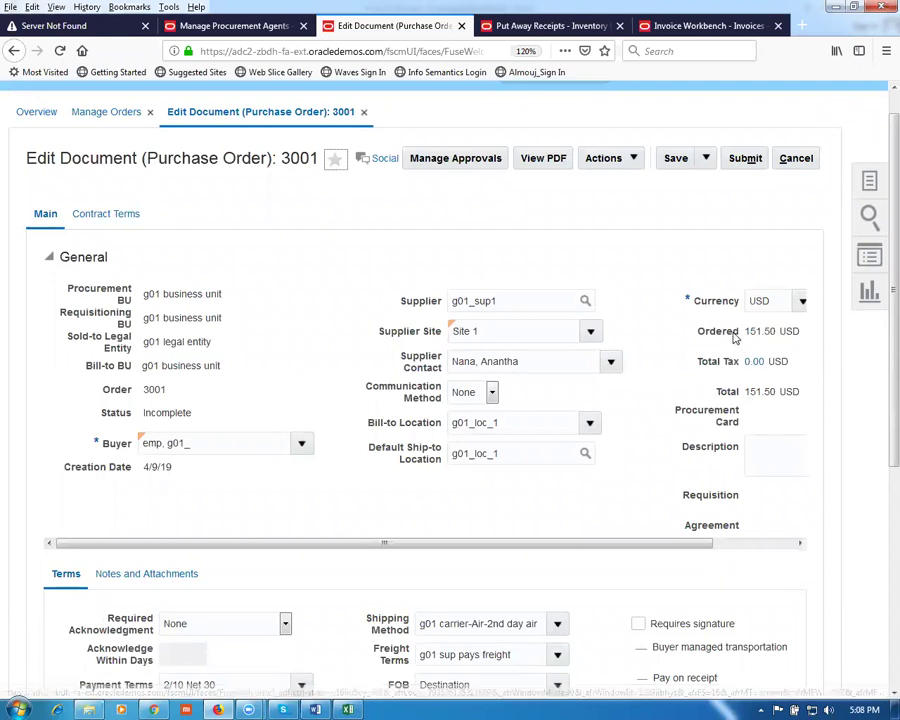
left_click_drag(746, 330, 777, 347)
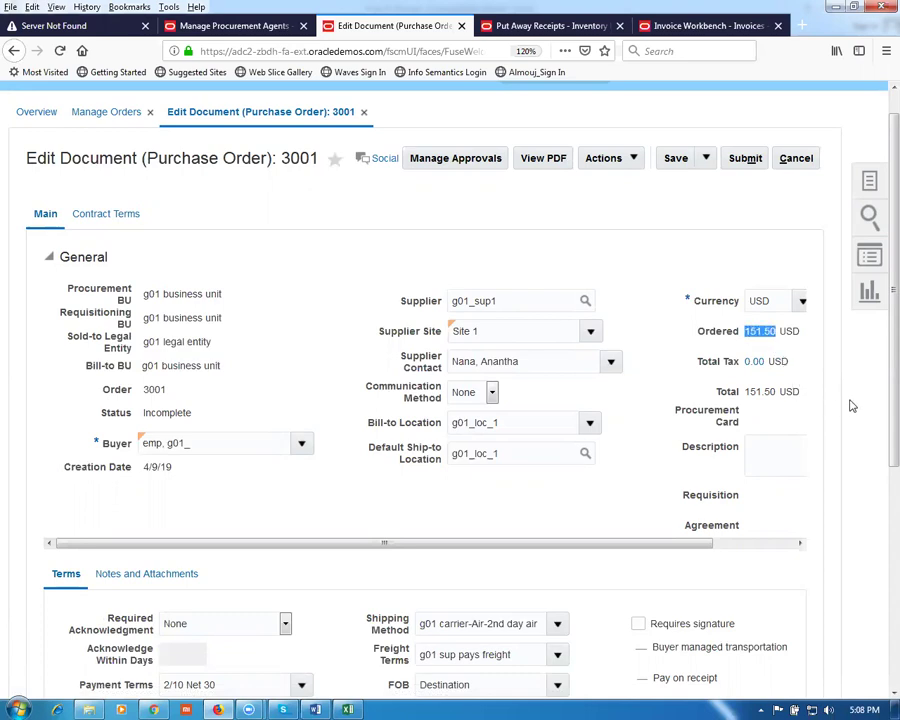
left_click(505, 218)
Step: Change the line price from 1.50 to 1.00 so the order totals 101.00
scroll(402, 348, "down", 4)
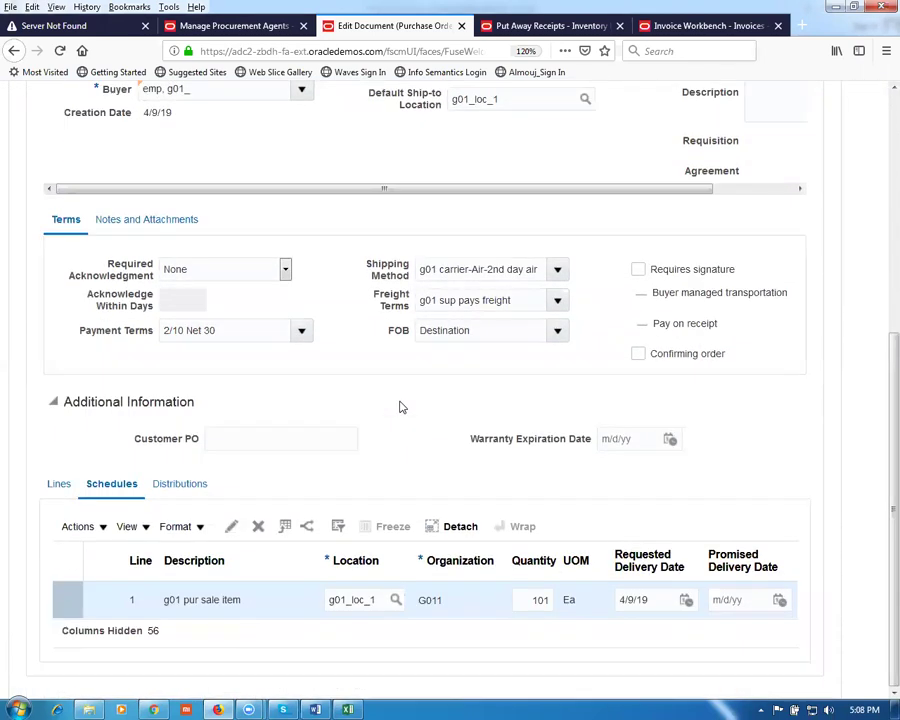
left_click(54, 485)
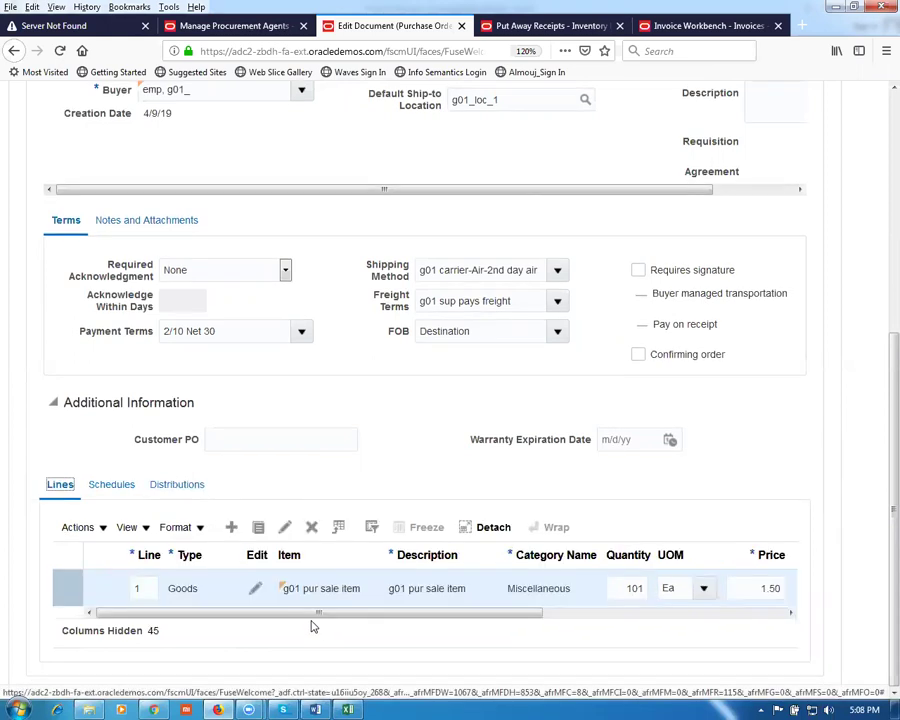
left_click_drag(305, 618, 530, 610)
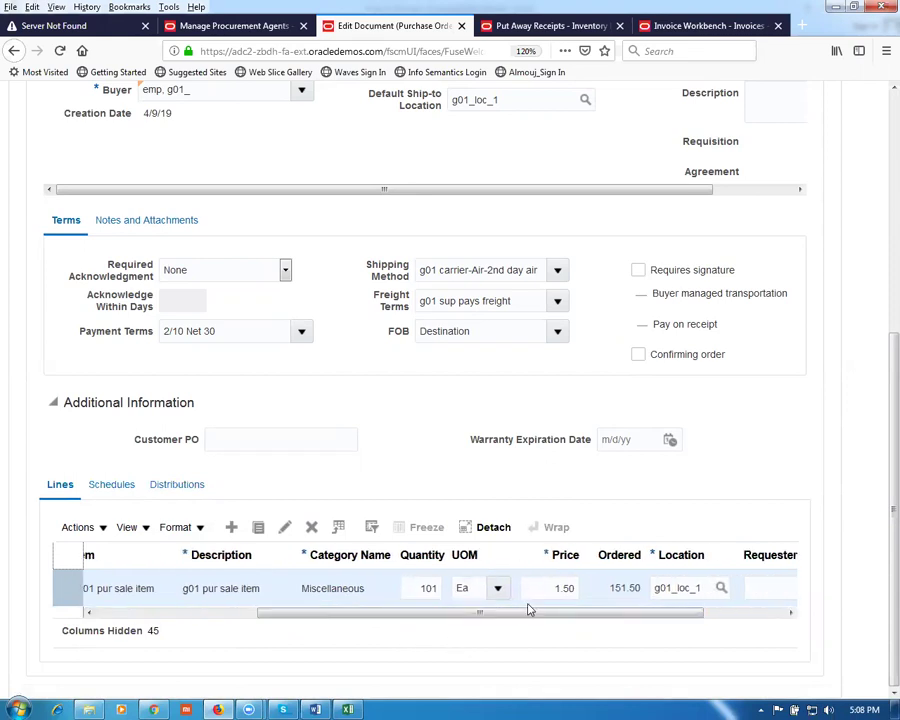
left_click(530, 588)
type("1")
key("Tab")
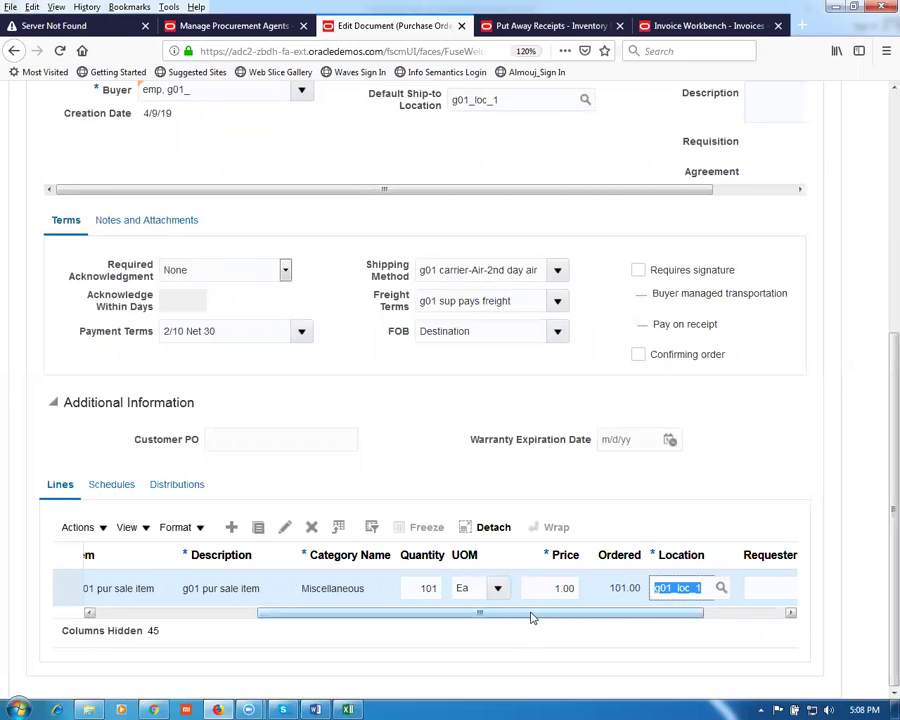
left_click_drag(530, 618, 628, 636)
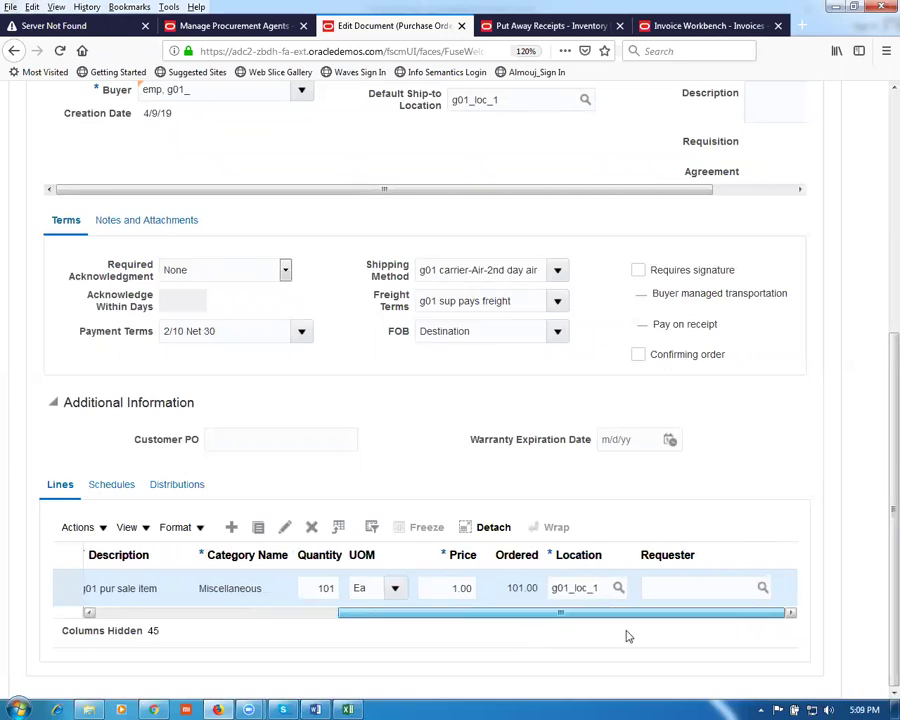
Step: Submit purchase order 3001 for approval and return to the P_to_P_Process workbook
scroll(547, 405, "up", 5)
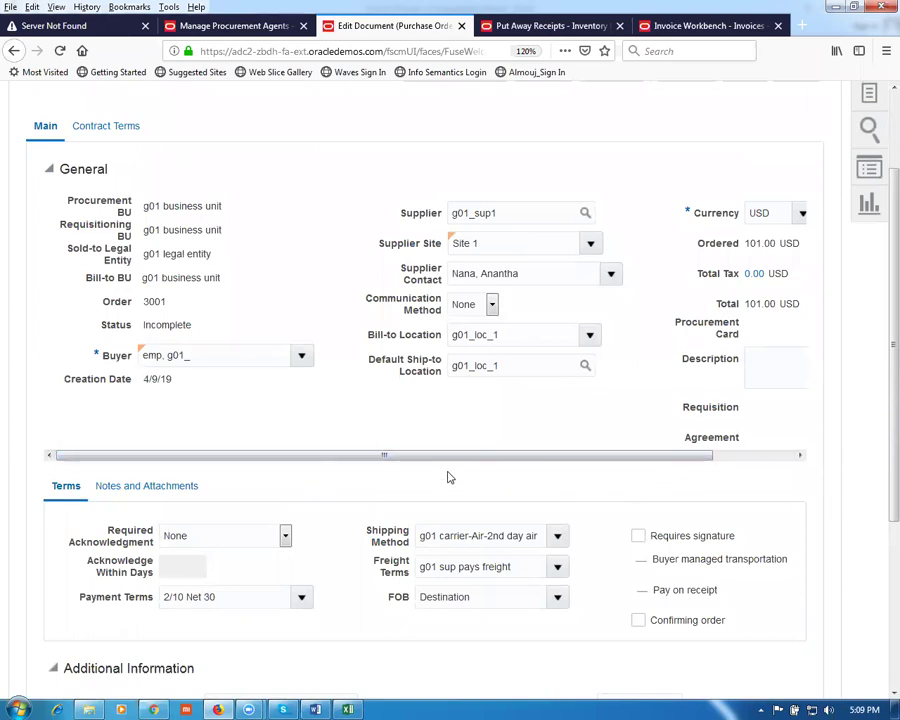
scroll(447, 466, "up", 2)
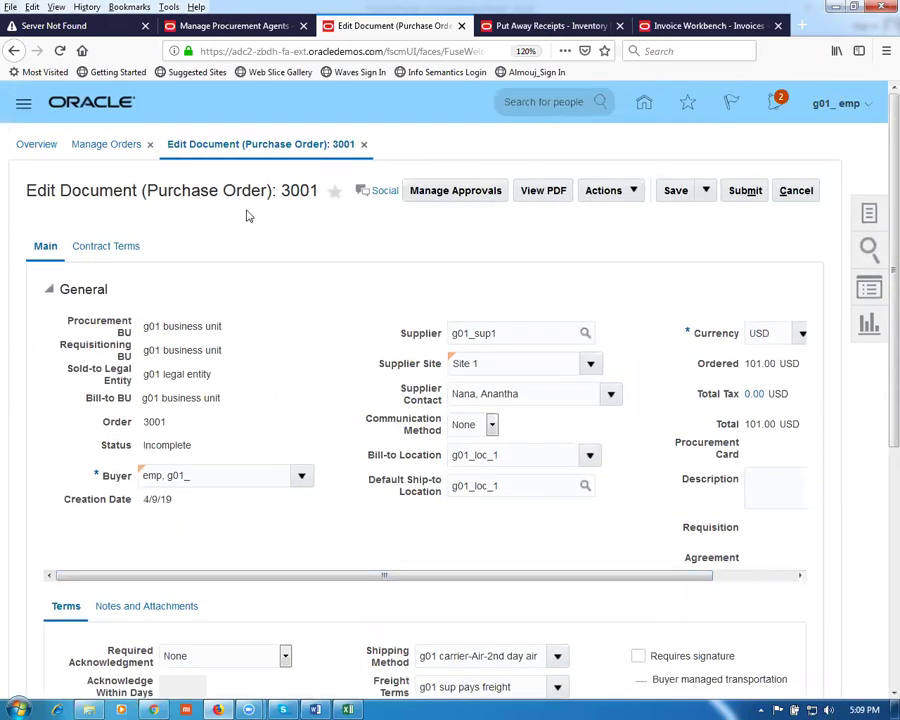
left_click(746, 191)
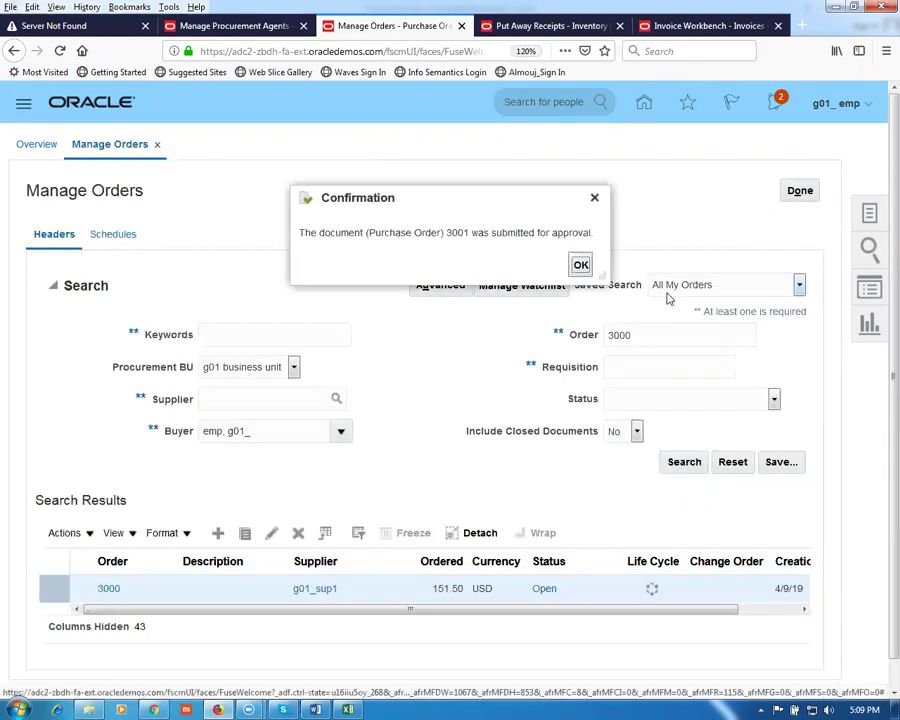
left_click(581, 265)
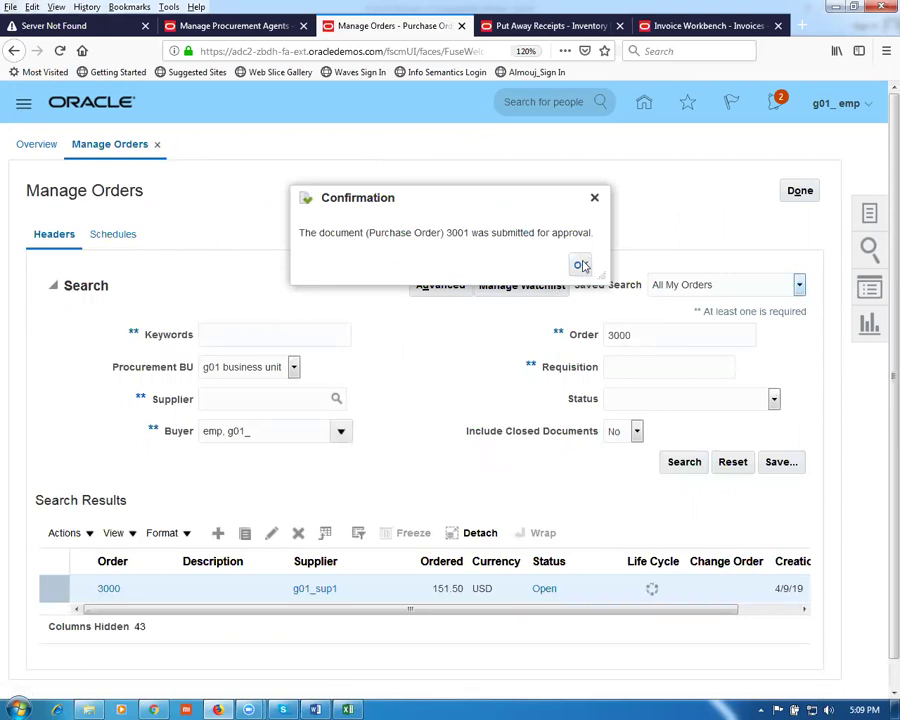
left_click(581, 265)
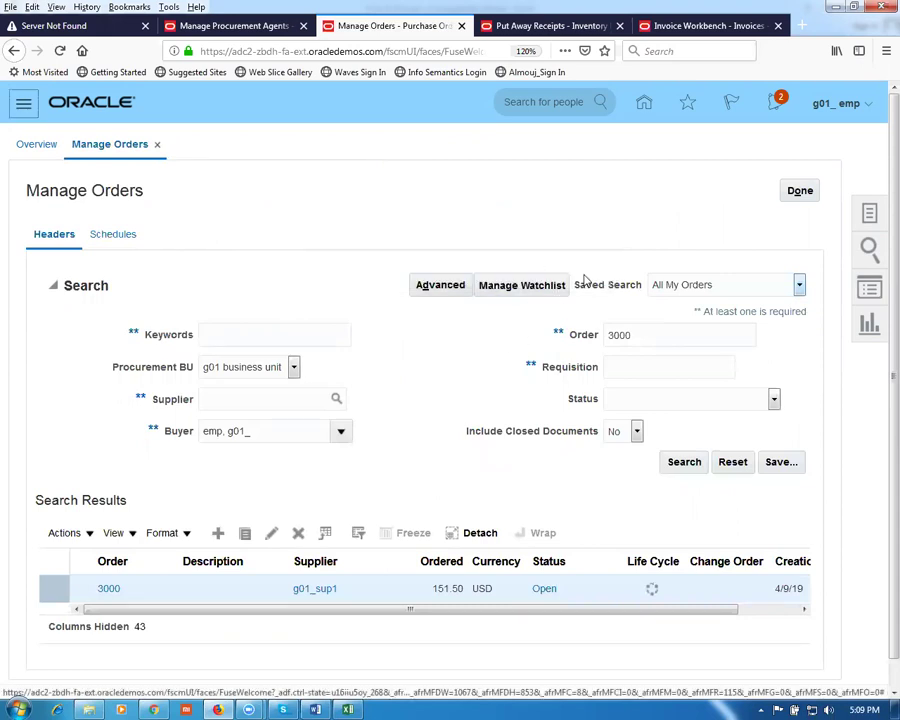
key("alt+Tab")
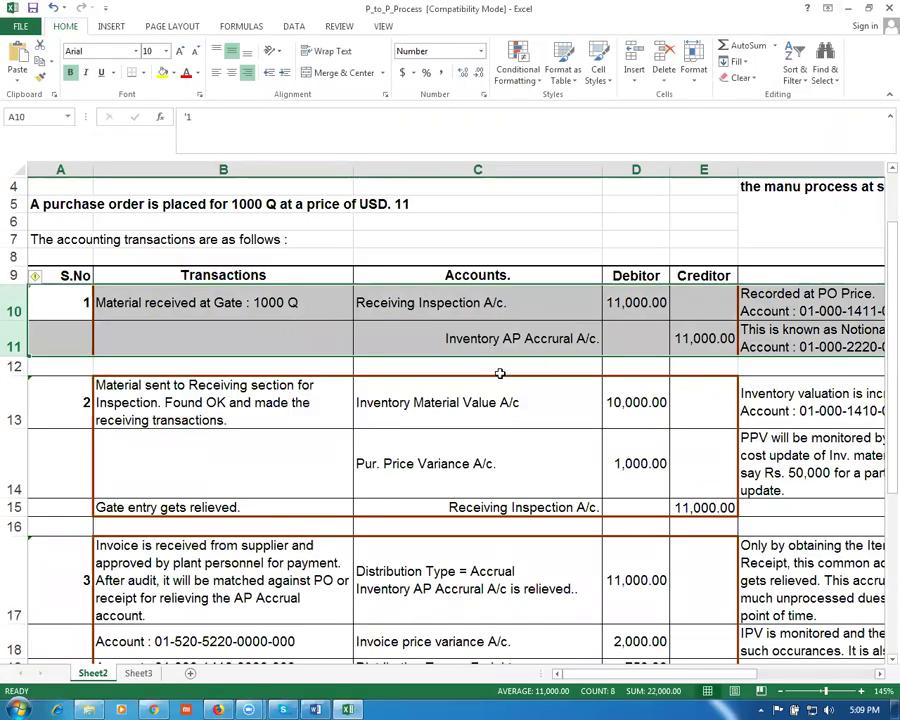
Step: Check the invoice entry in B17–D17, including the 11,000 debit, then return to Manage Orders
left_click(261, 579)
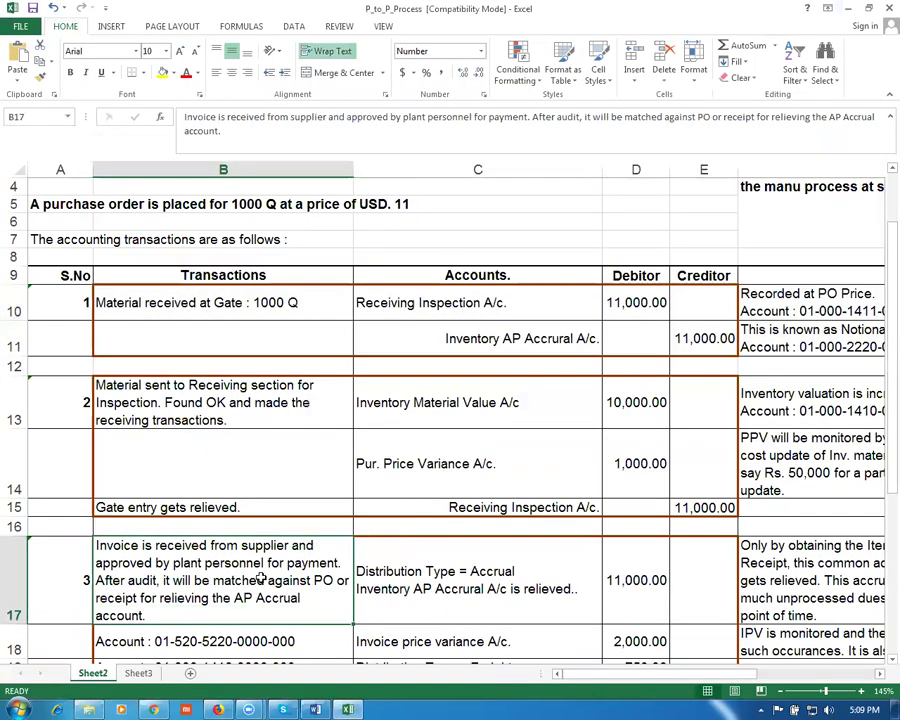
left_click(553, 589)
left_click(625, 599)
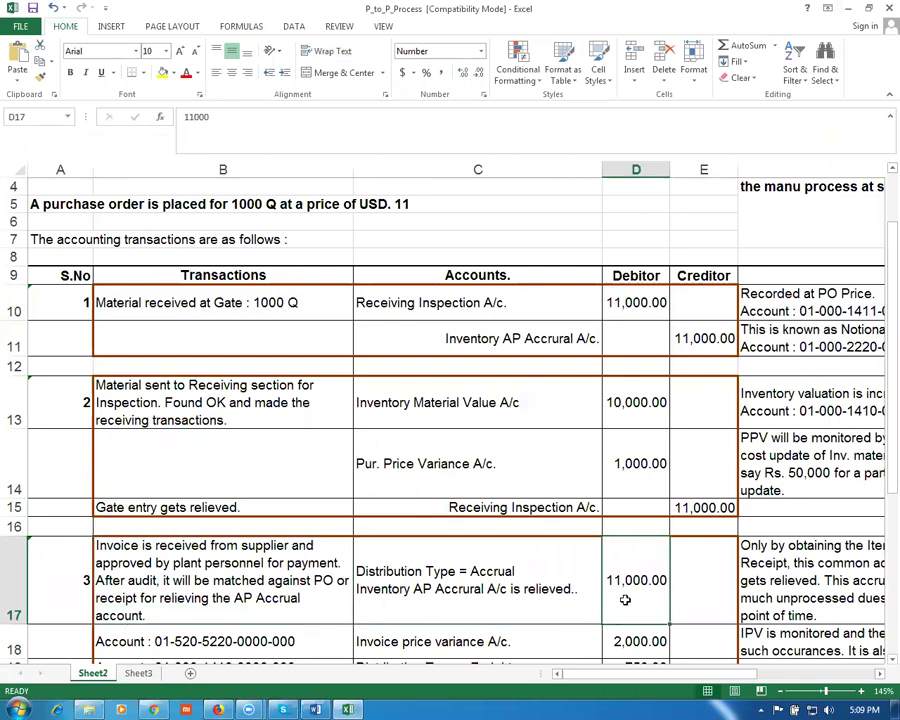
key("alt+Tab")
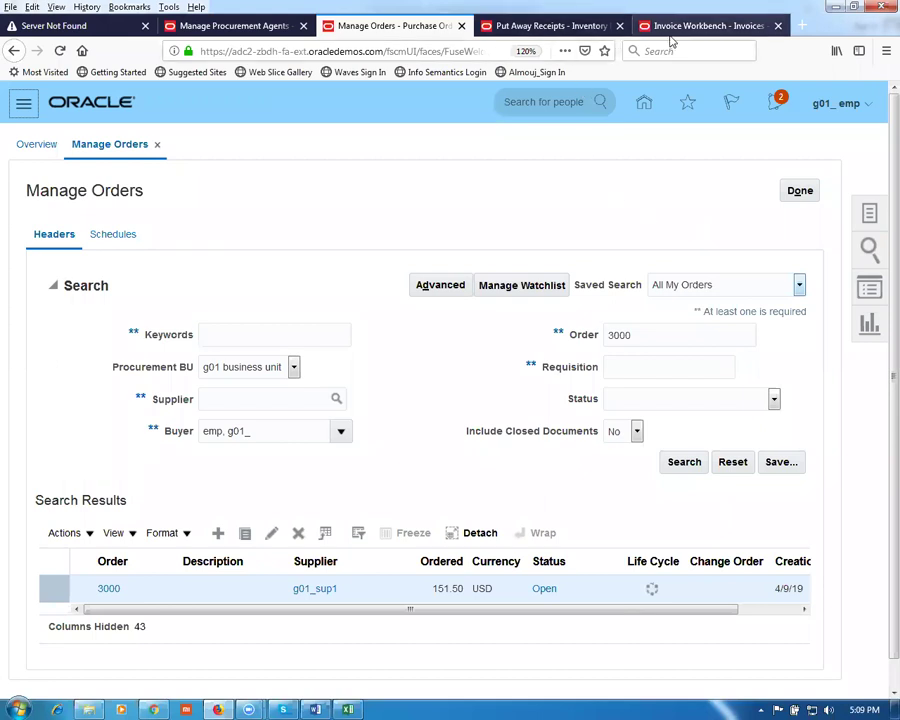
Step: Create a new invoice for PO 3001 with number 1002 and amount 101.00
left_click(708, 27)
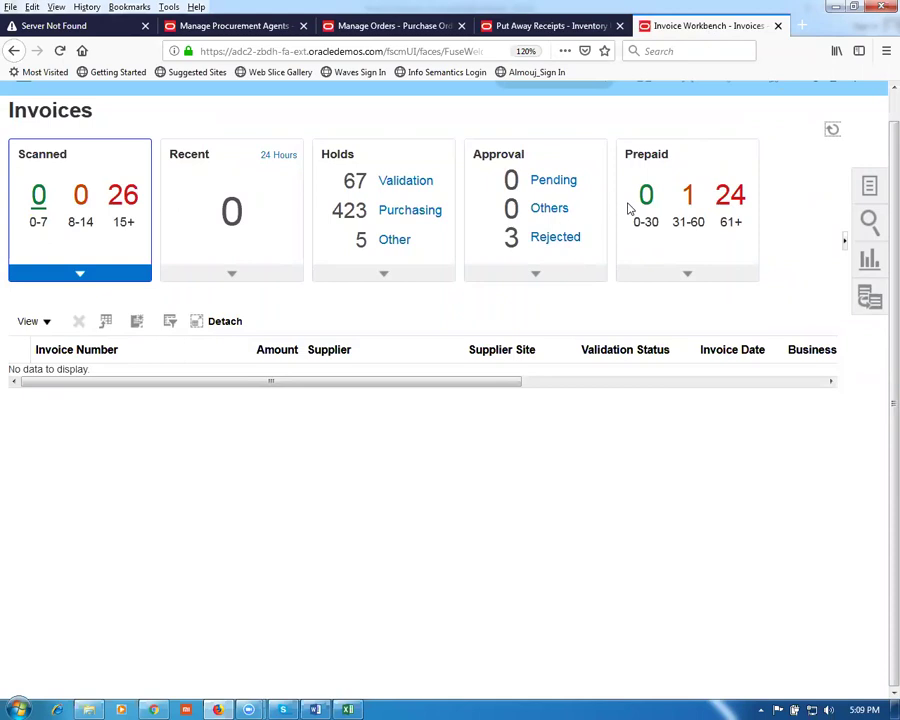
left_click(871, 190)
left_click(822, 136)
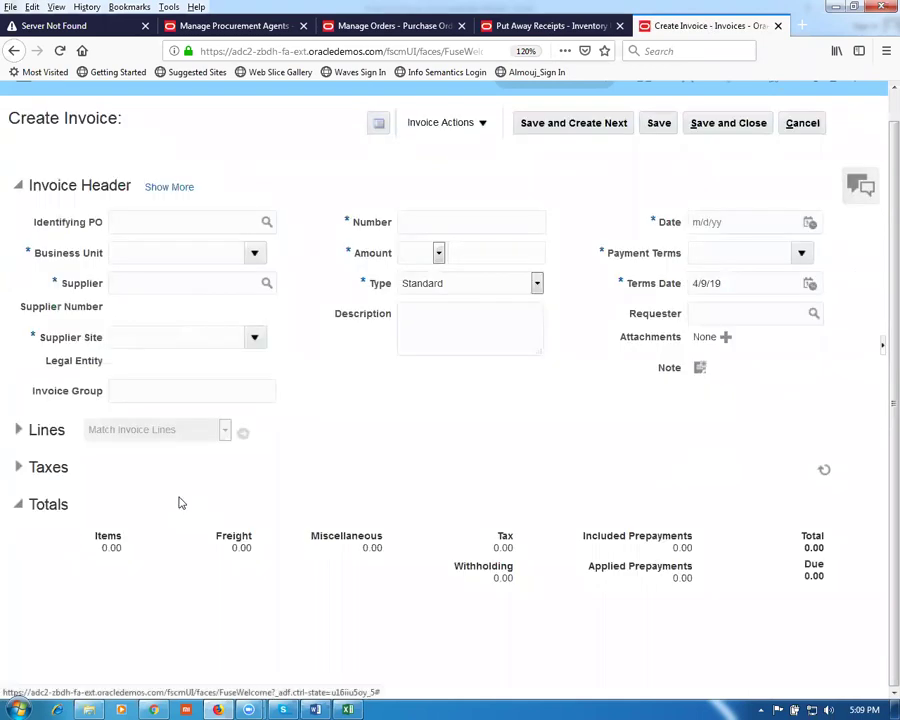
left_click(183, 220)
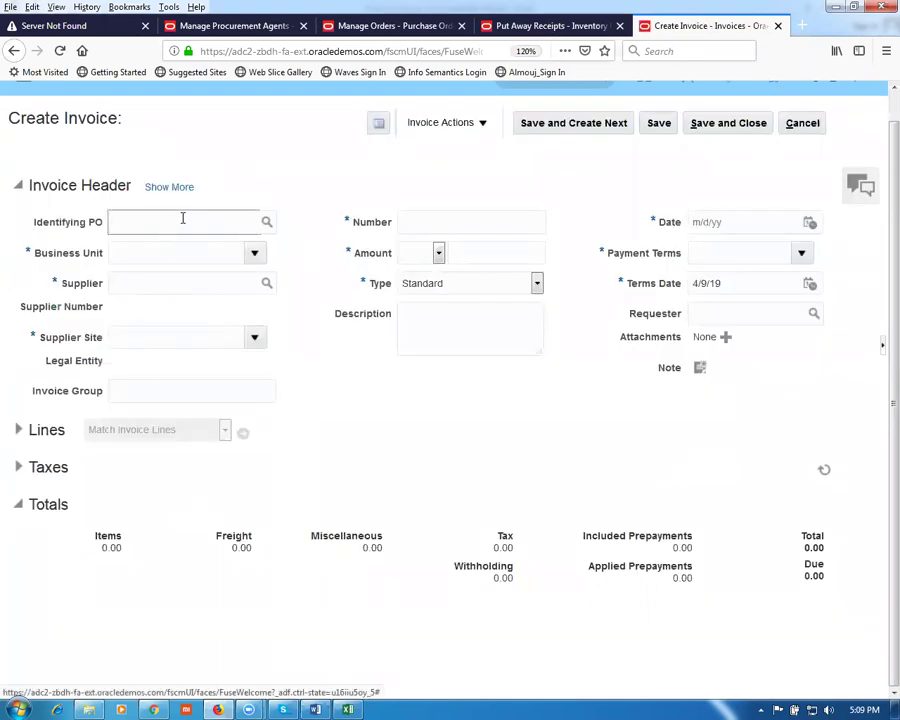
type("3001")
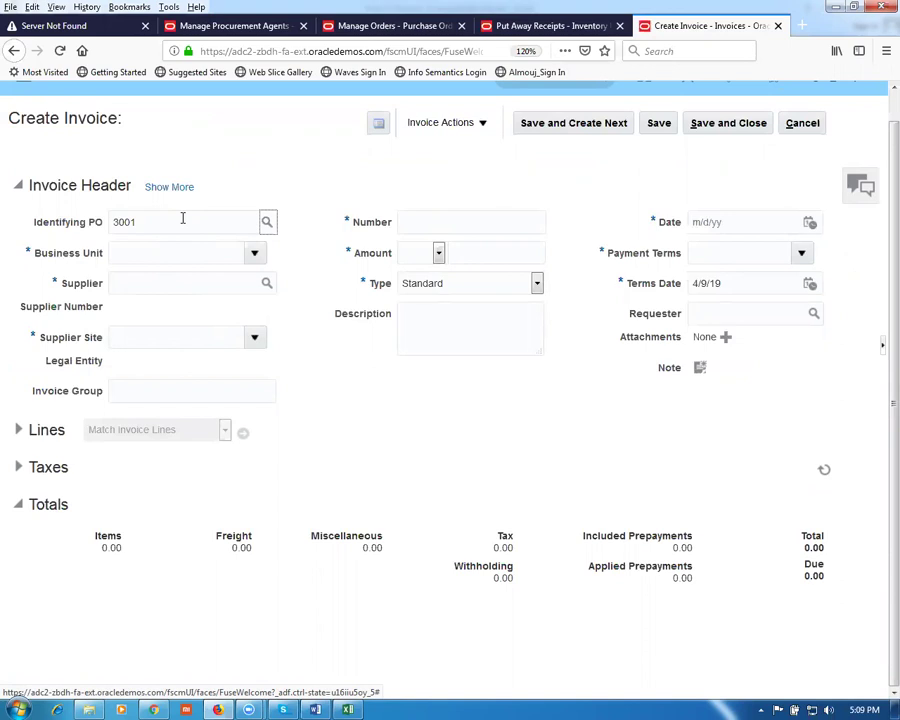
key("Tab")
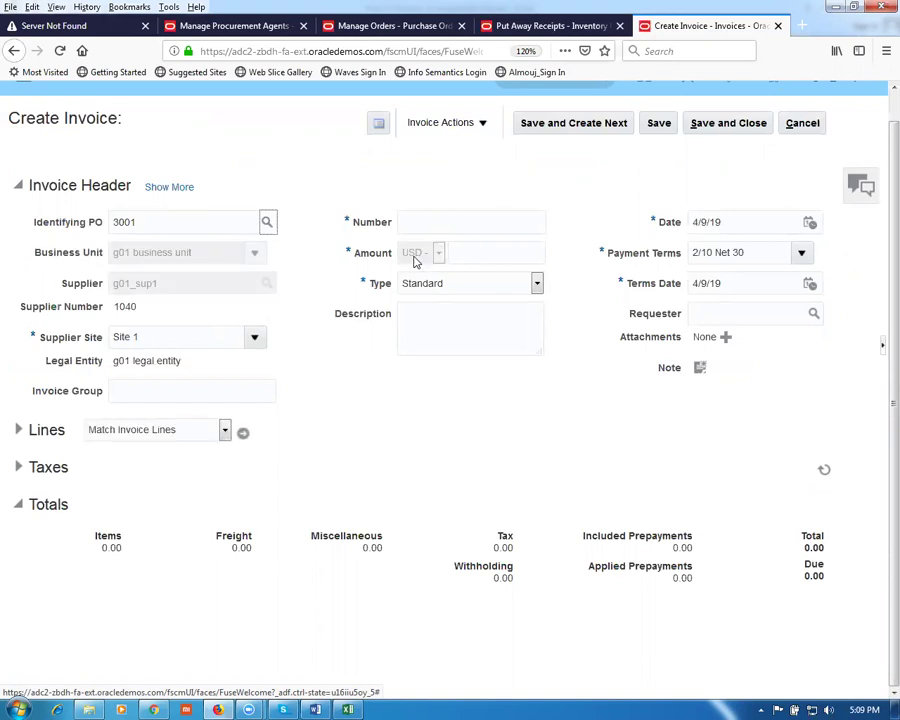
left_click(430, 222)
type("1002")
key("Tab")
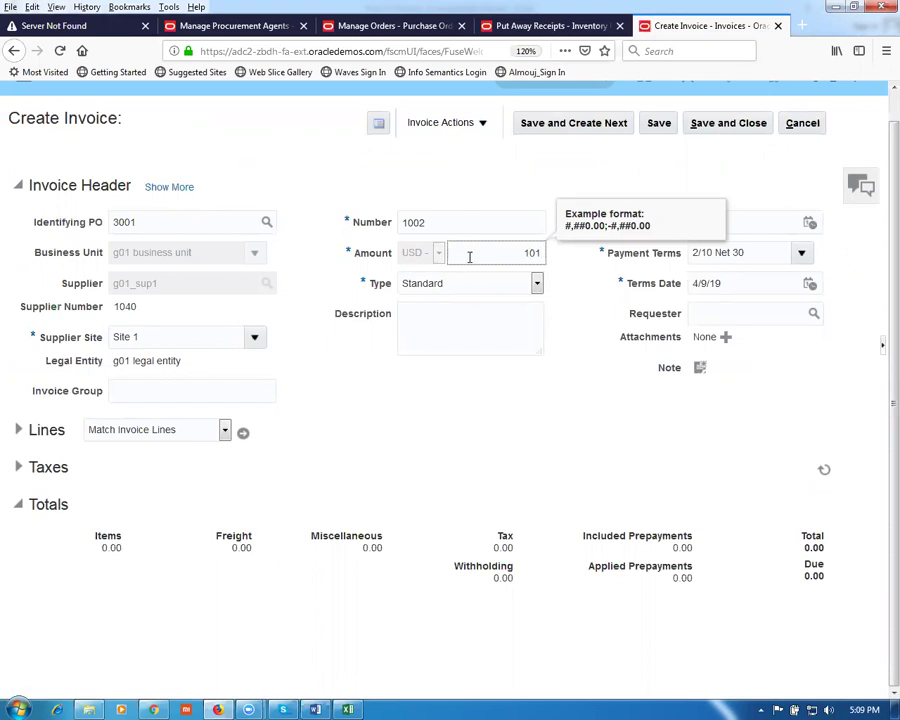
type("101")
key("Tab")
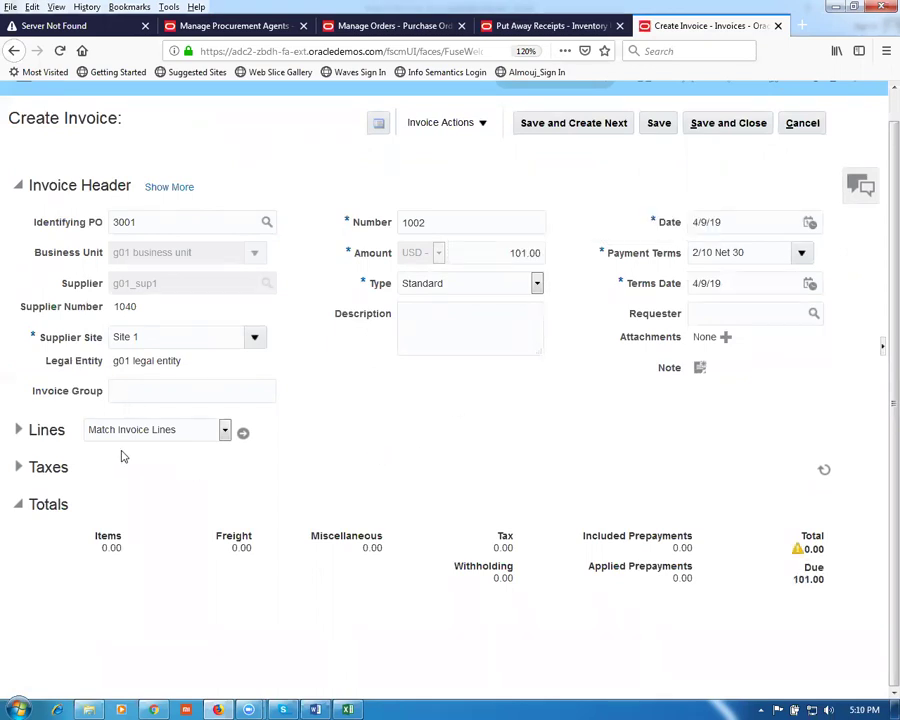
Step: Inspect the liability distribution account, then list PO 3001's lines for matching
left_click(167, 188)
left_click(105, 217)
left_click(168, 292)
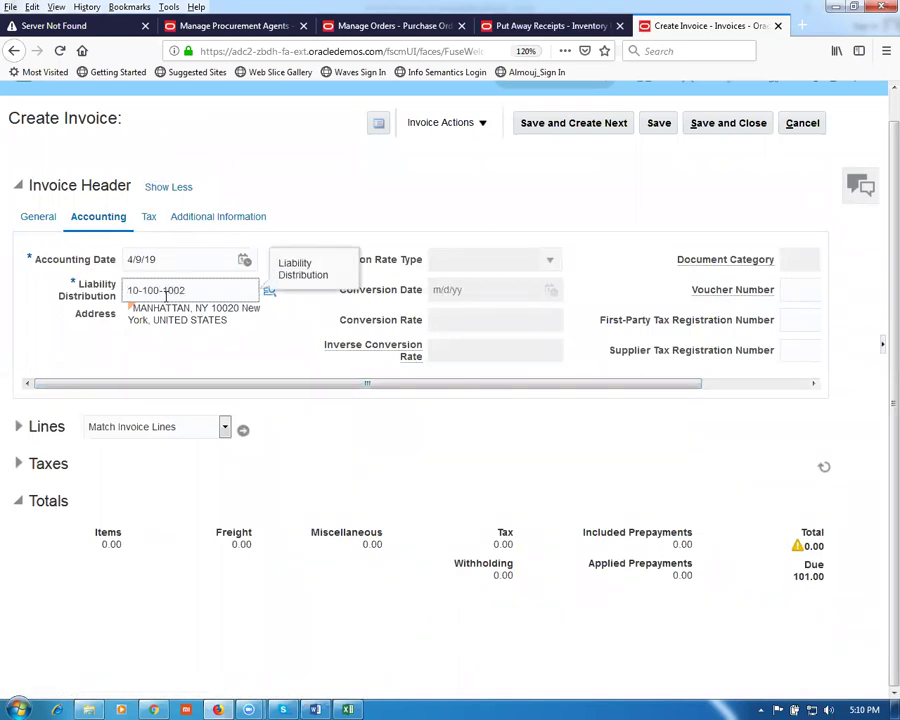
left_click(450, 205)
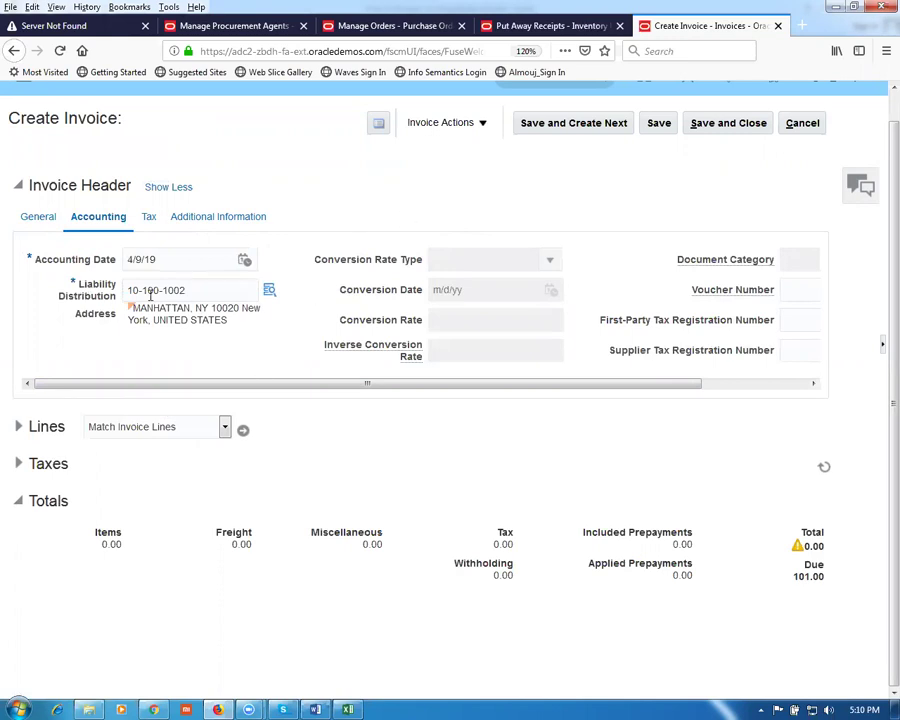
left_click(38, 217)
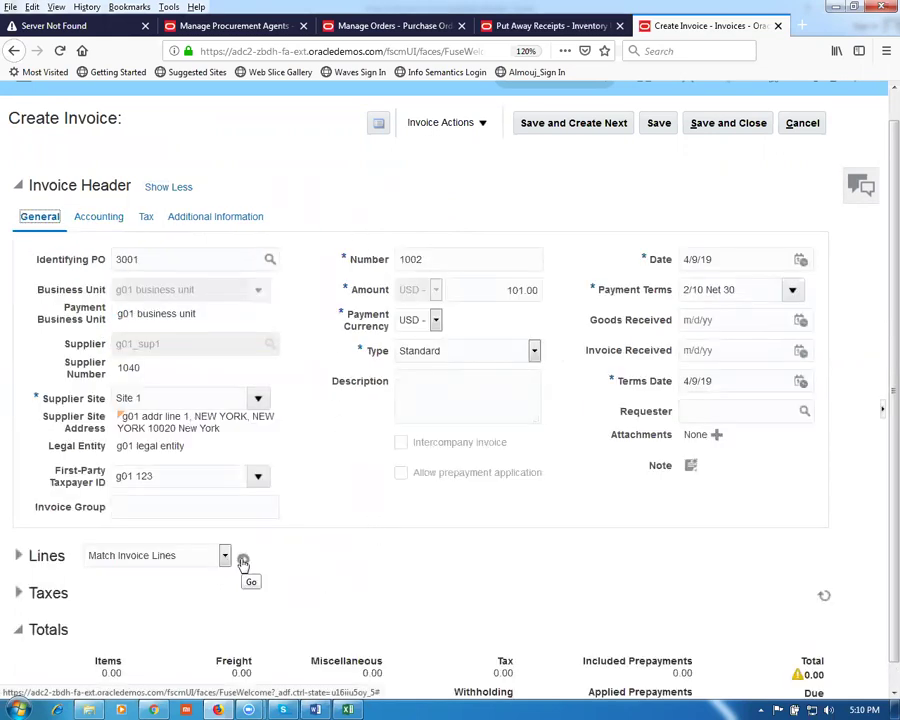
scroll(246, 566, "down", 1)
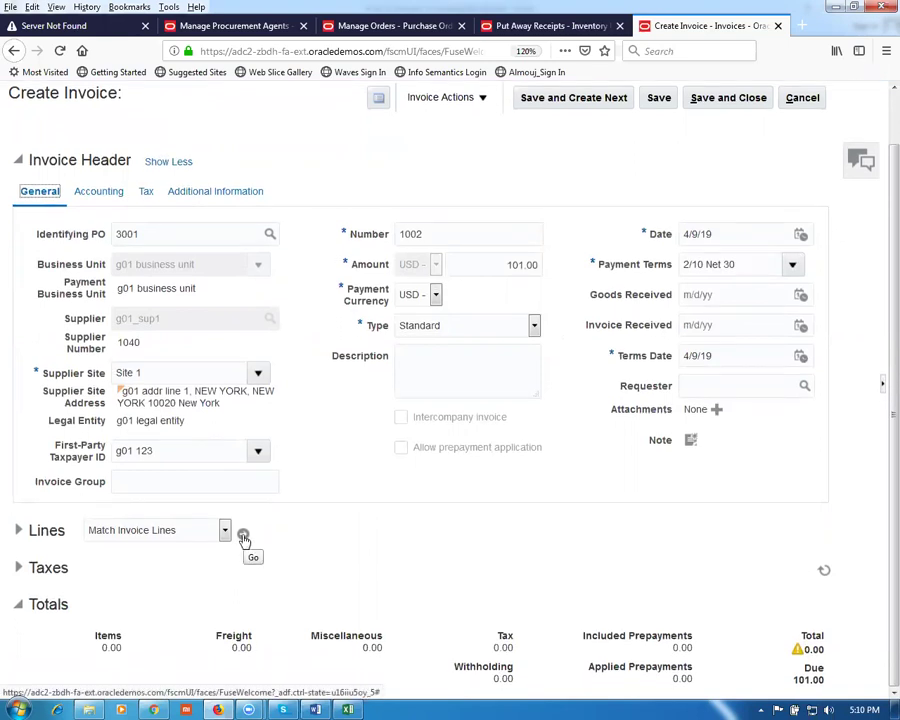
left_click(243, 537)
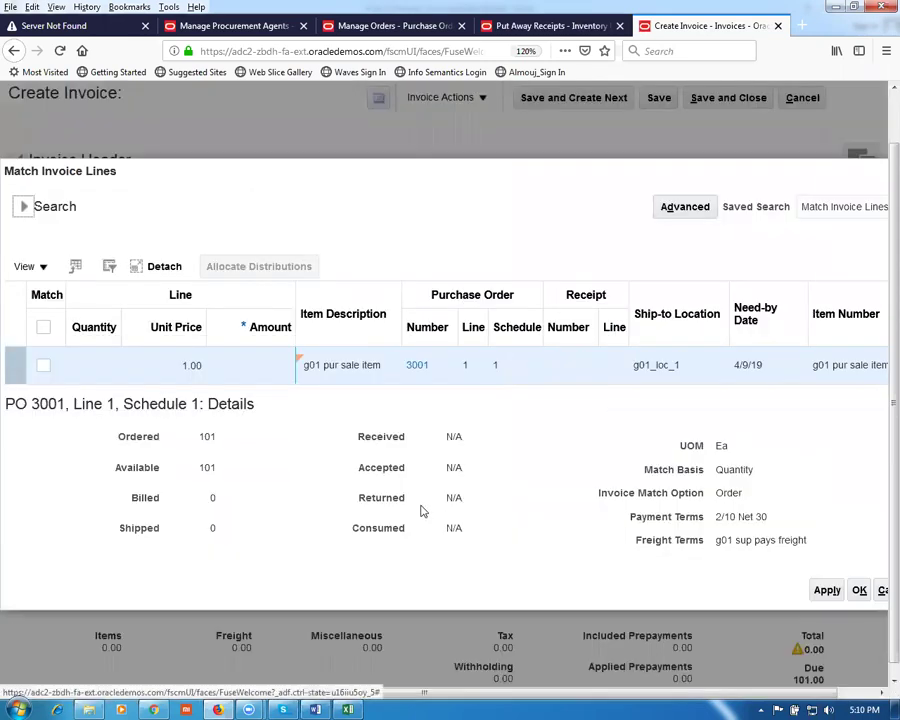
Step: Apply PO 3001's line match to invoice 1002, then bring up the P_to_P_Process workbook
left_click(43, 366)
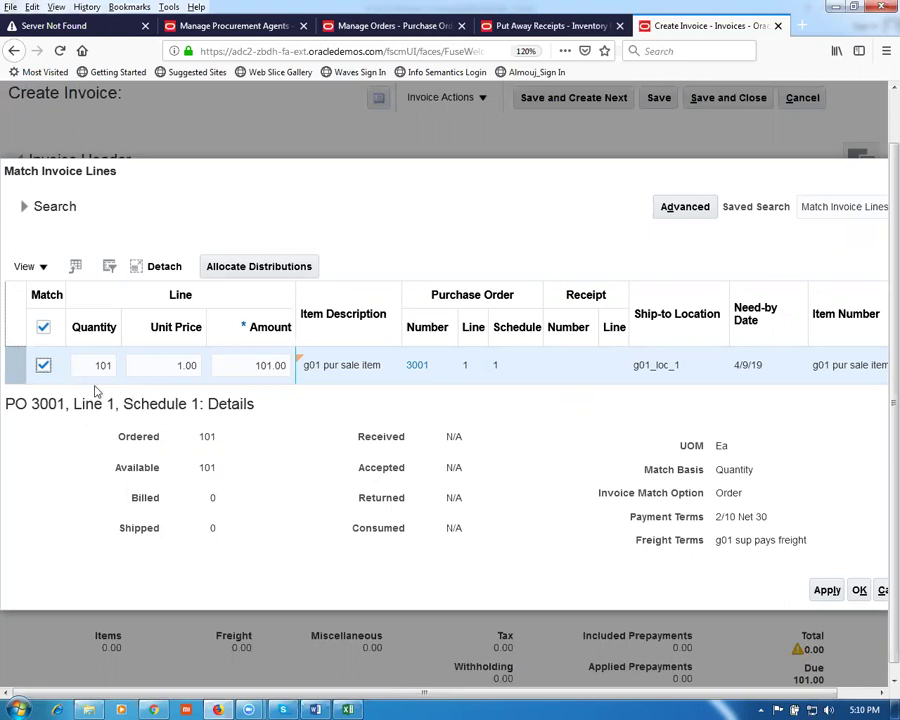
left_click(826, 590)
left_click(859, 591)
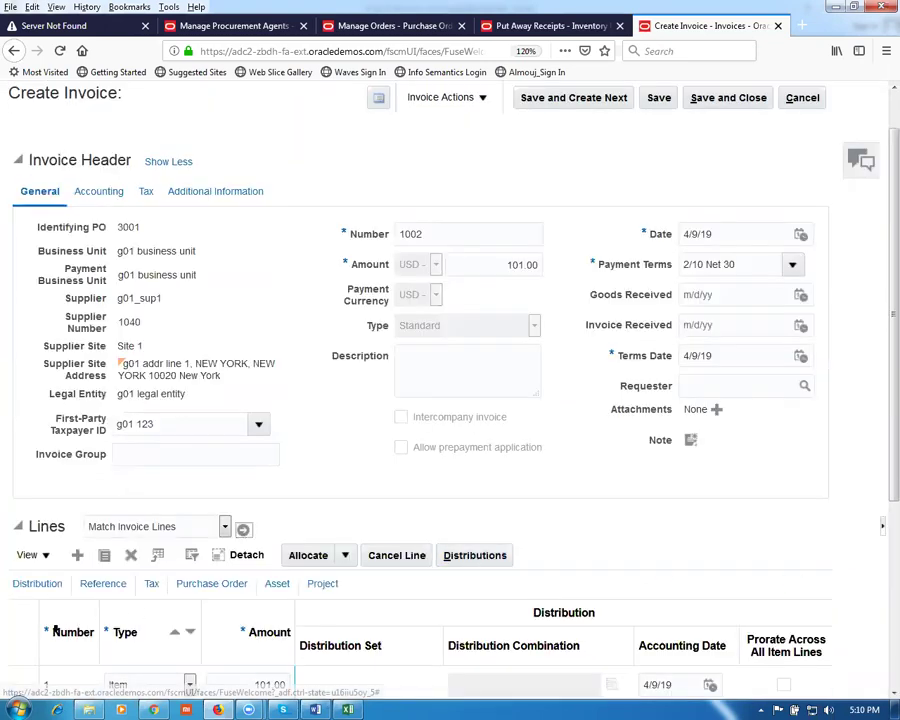
scroll(508, 544, "down", 3)
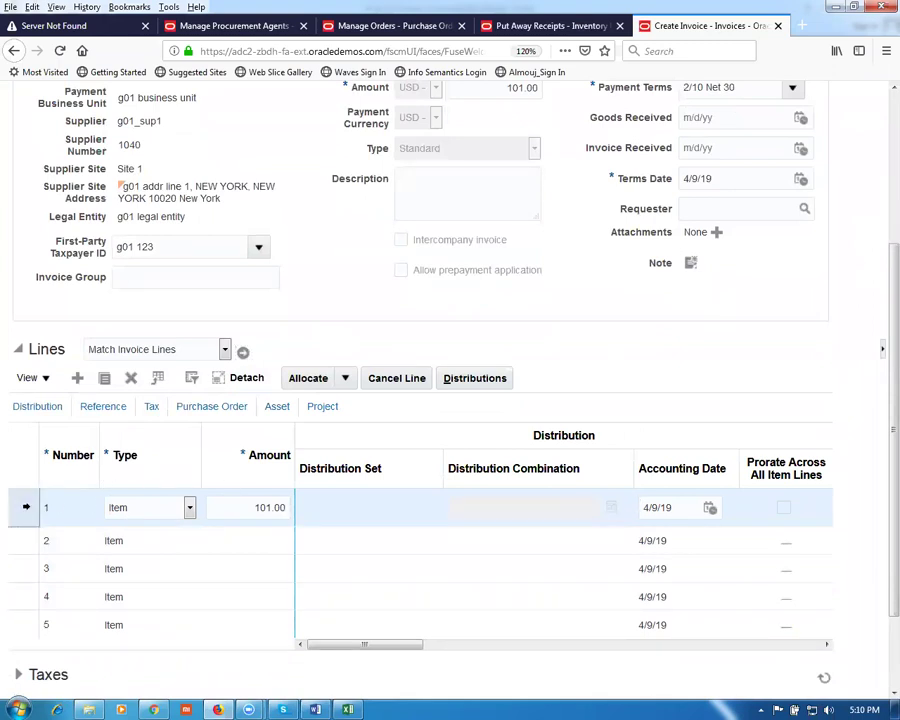
key("alt+Tab")
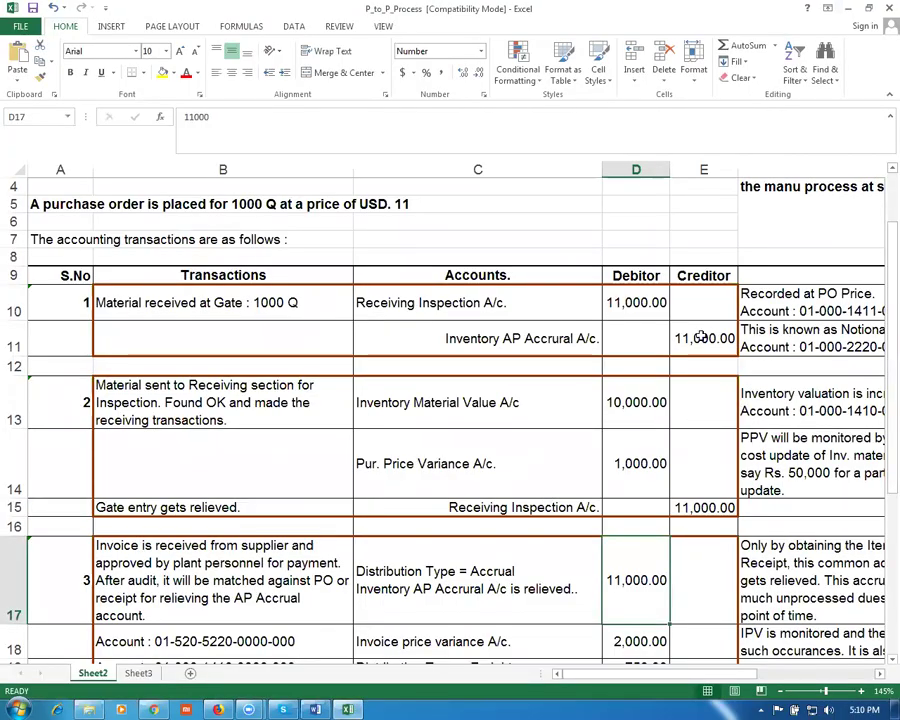
Step: Check the inventory value and AP accrual relief entries, including E11's 11,000.00 credit, then return to Oracle
left_click(437, 407)
left_click(437, 575)
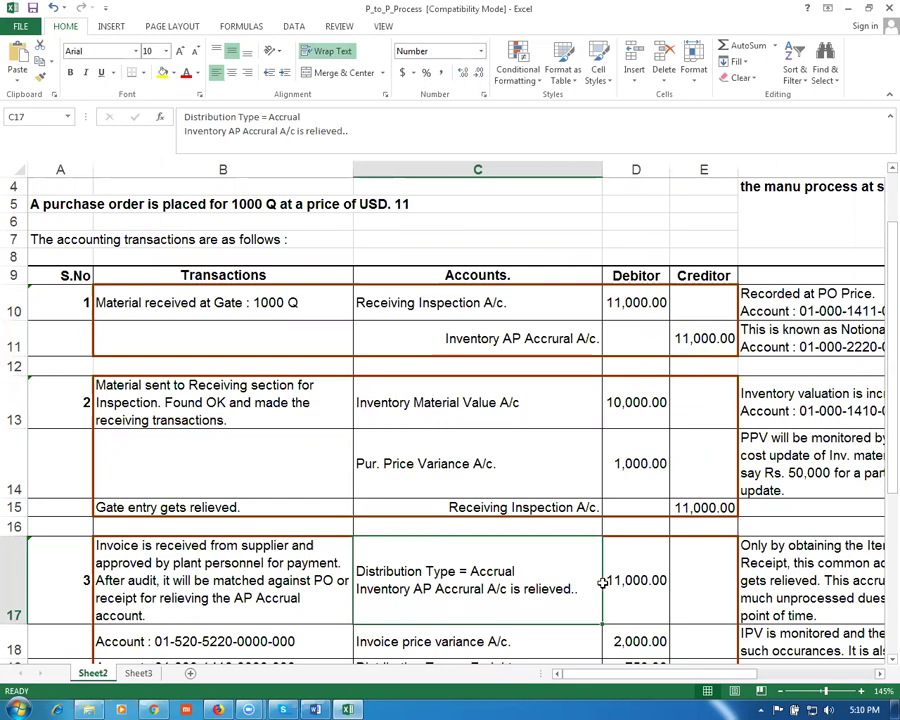
left_click_drag(587, 583, 634, 584)
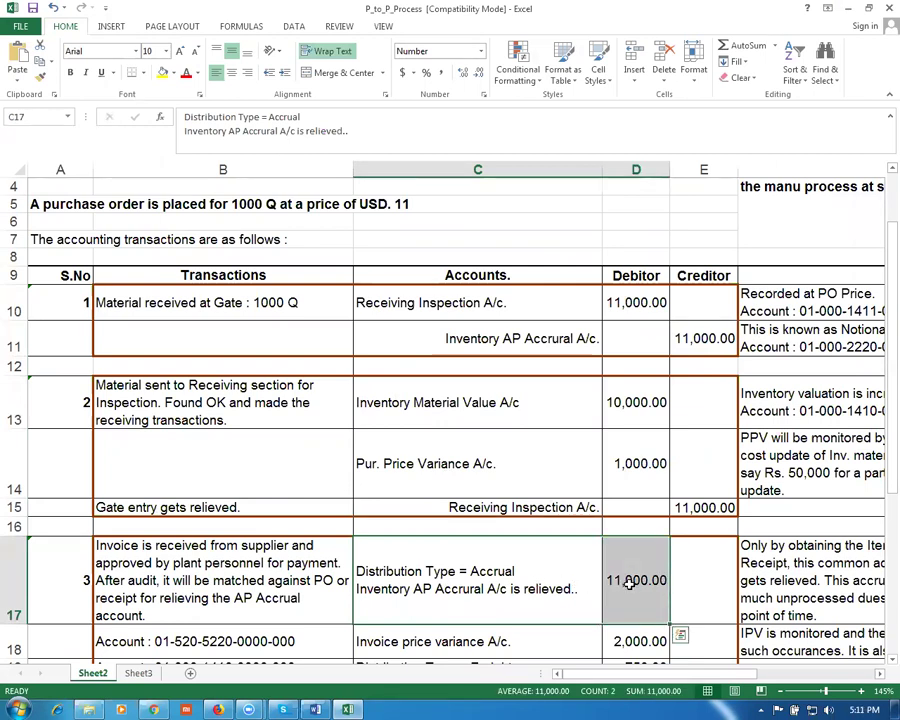
left_click(688, 339)
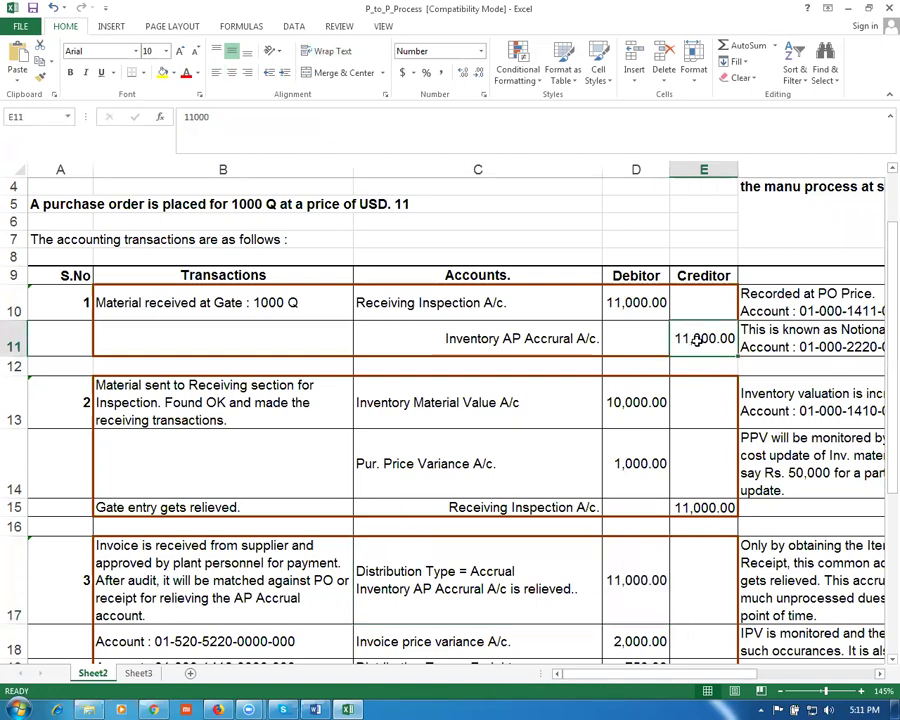
key("alt+Tab")
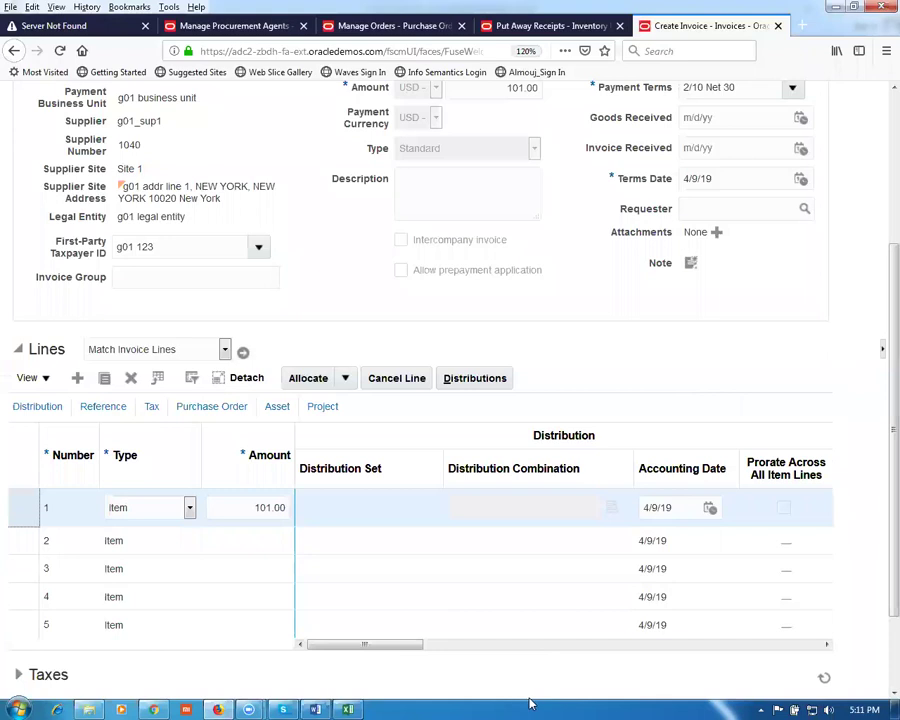
Step: Save invoice 1002, then run Validate and Account in Draft from Invoice Actions
scroll(878, 290, "up", 4)
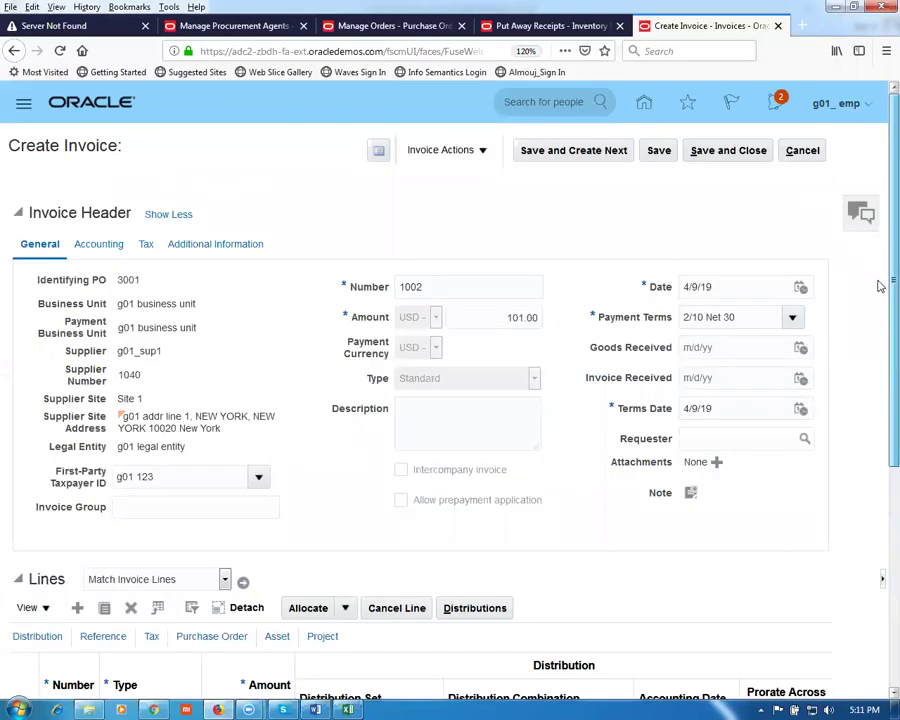
left_click(664, 151)
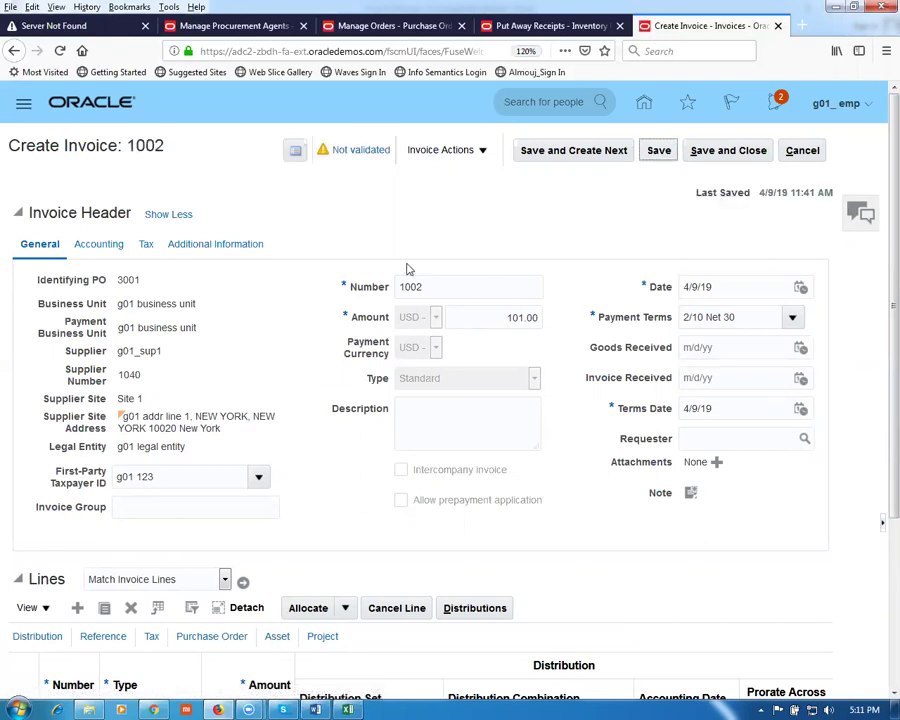
left_click(455, 155)
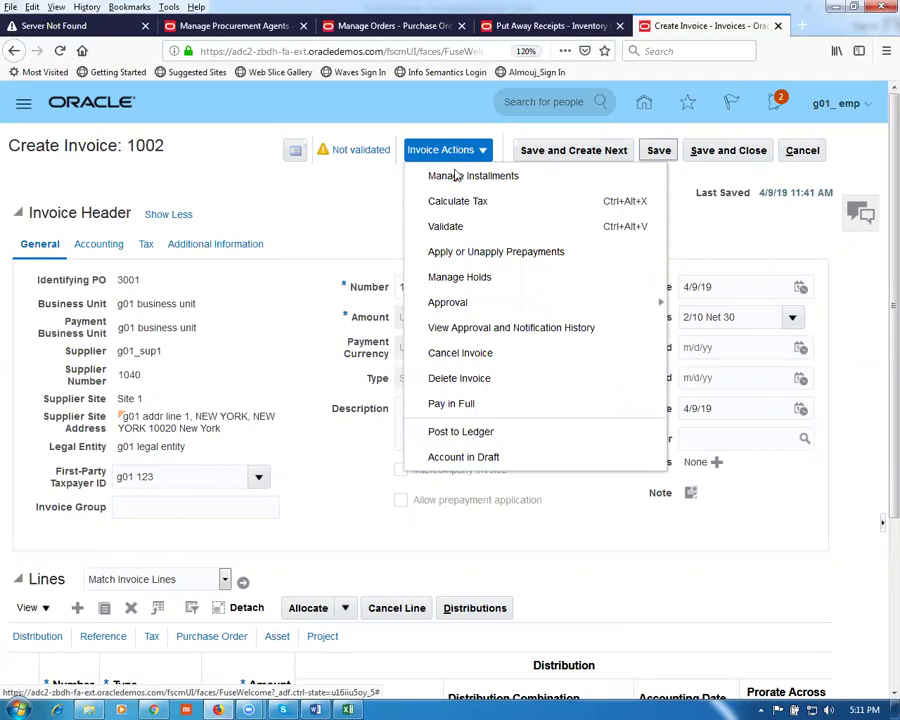
left_click(446, 226)
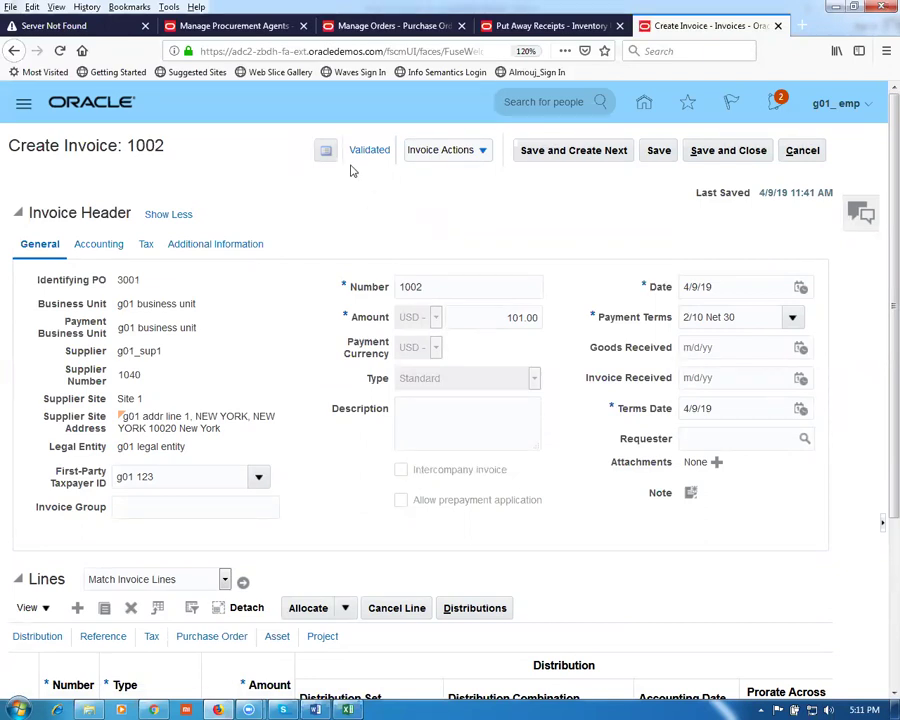
left_click(446, 156)
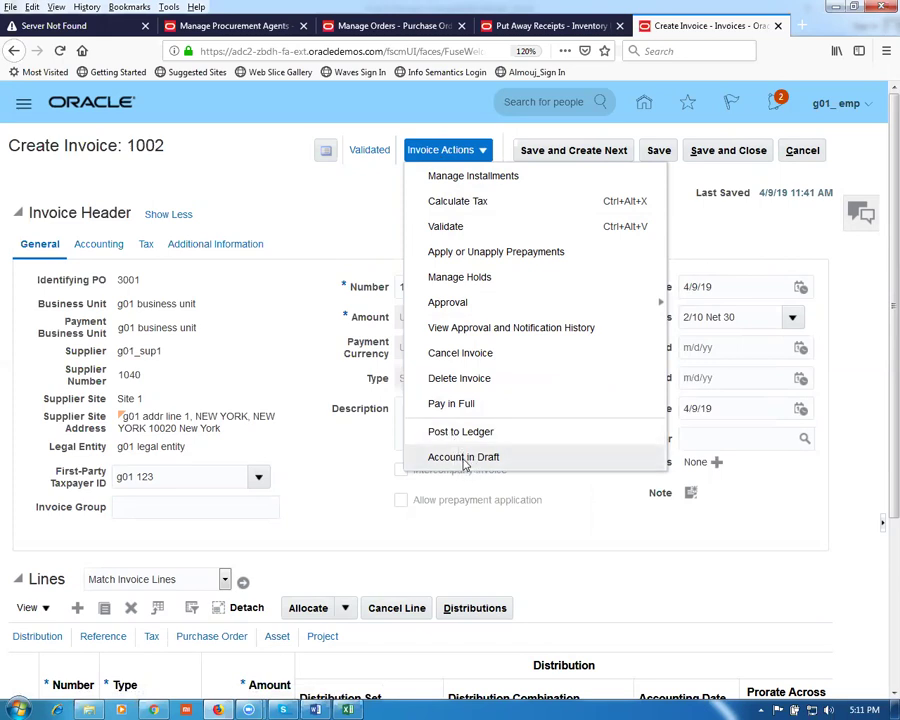
left_click(465, 458)
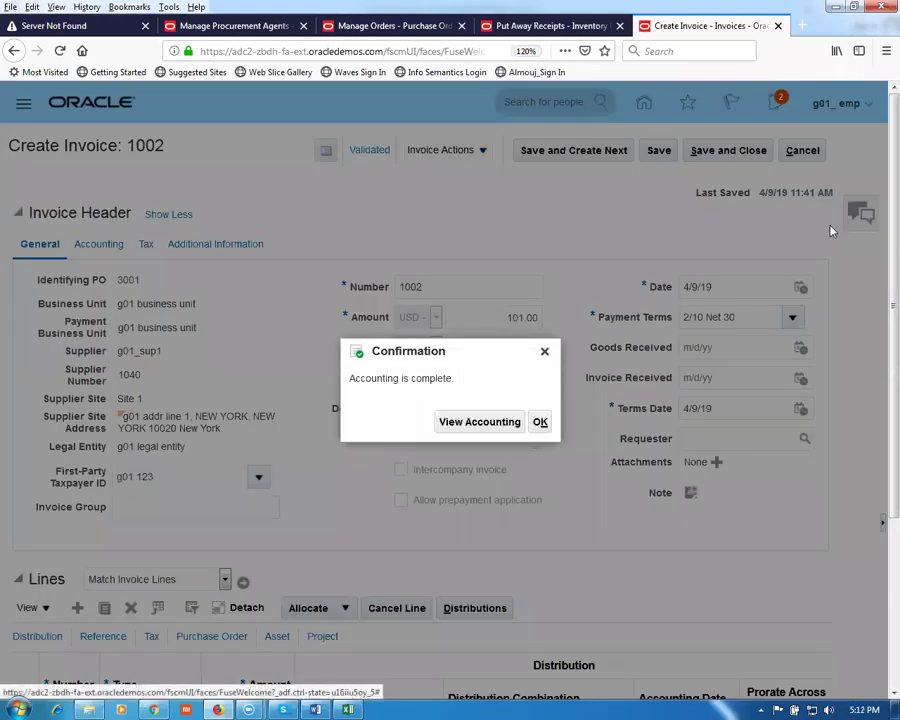
Step: Dismiss the accounting-complete message, view the invoice side panel, and return to Manage Orders
left_click(540, 421)
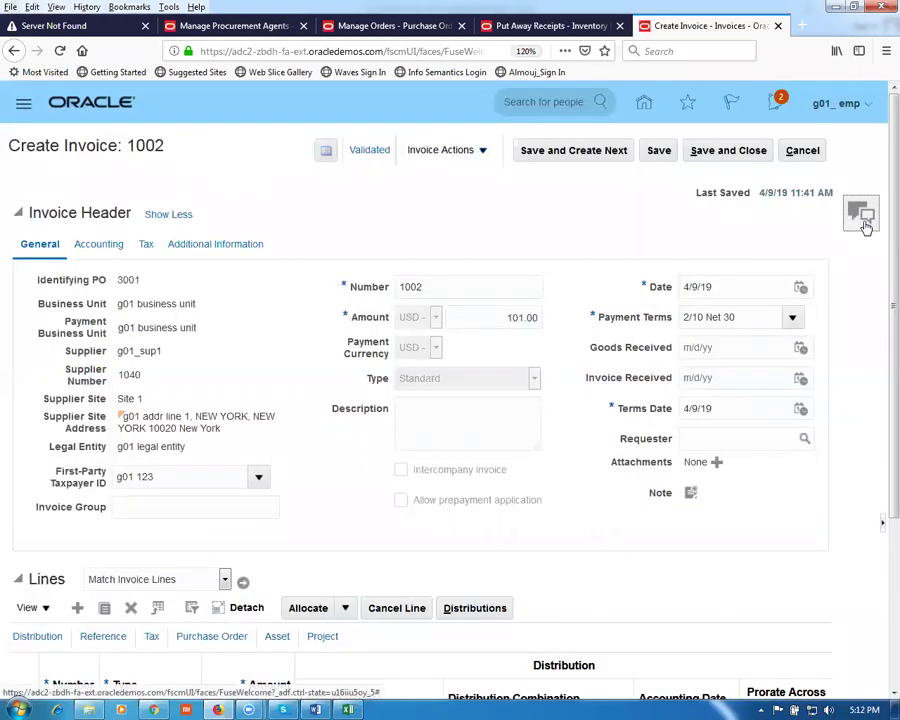
left_click(862, 215)
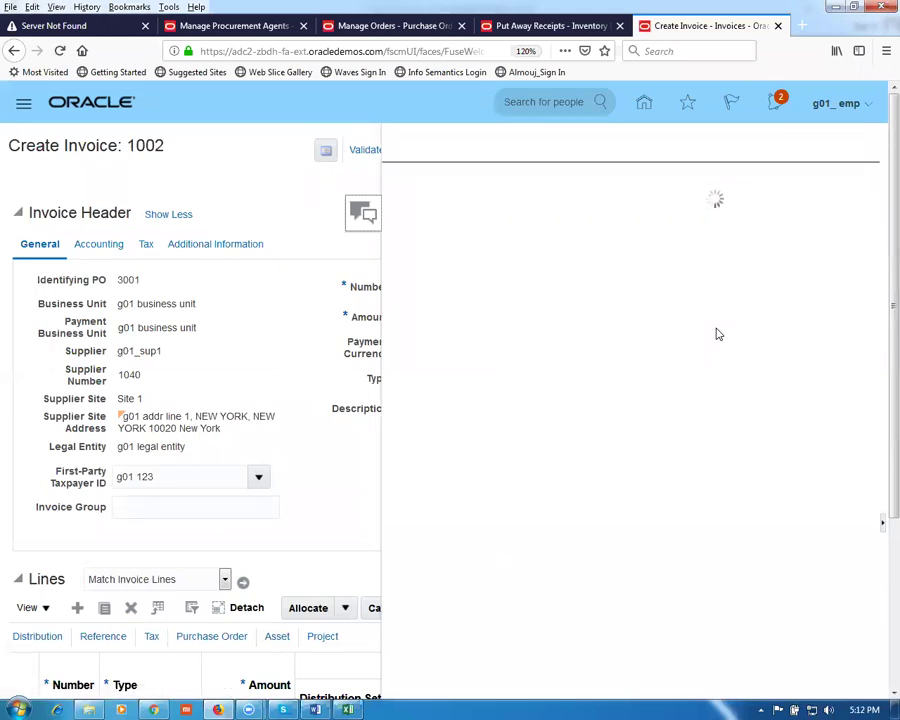
left_click(346, 25)
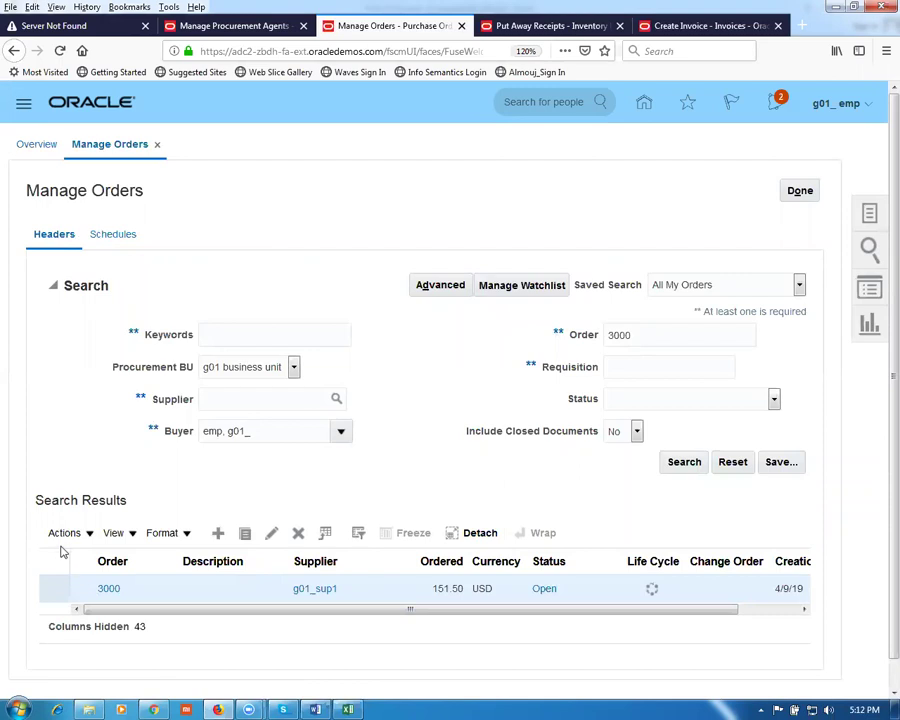
Step: Duplicate order 3000 into incomplete order 3002, line 1 of 101 Ea at 1.50 USD
left_click(62, 535)
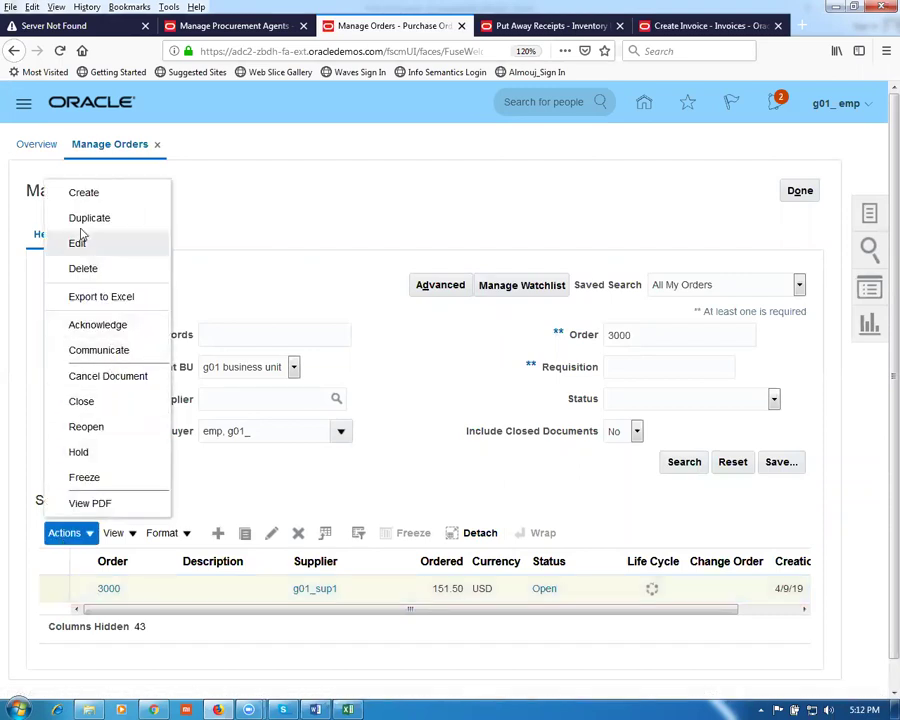
left_click(80, 228)
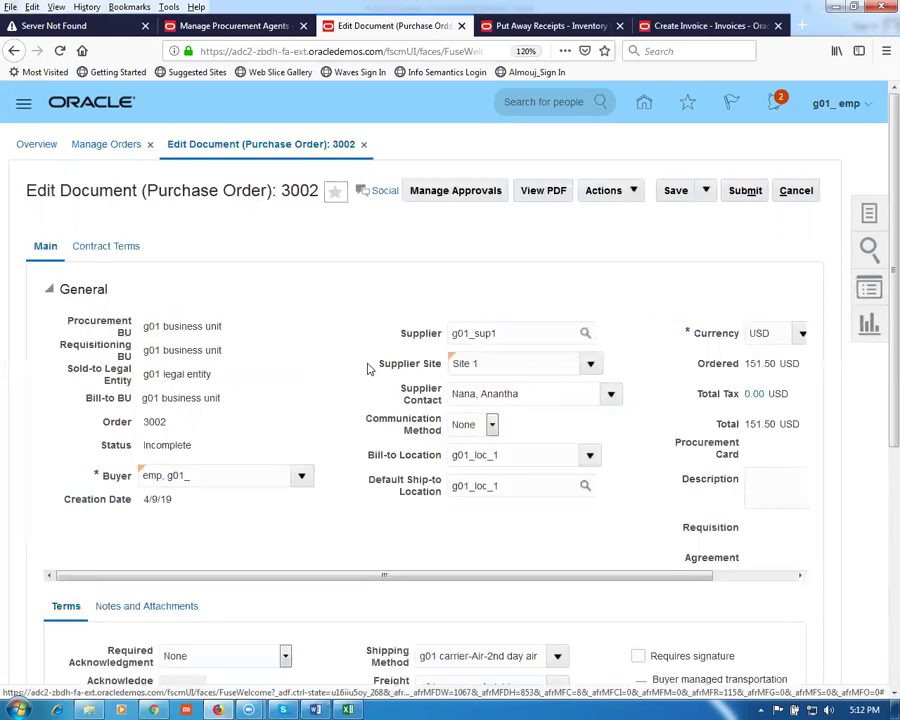
scroll(368, 366, "down", 5)
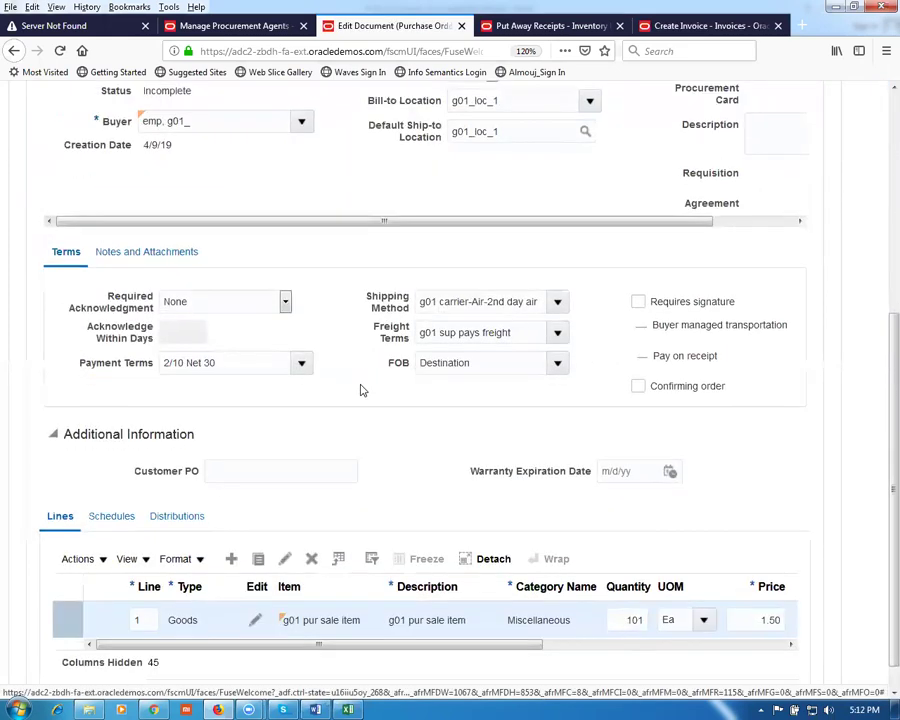
Step: Set schedule 1 of order 3002 to Receipt invoice match with 3 Way match approval
left_click(111, 516)
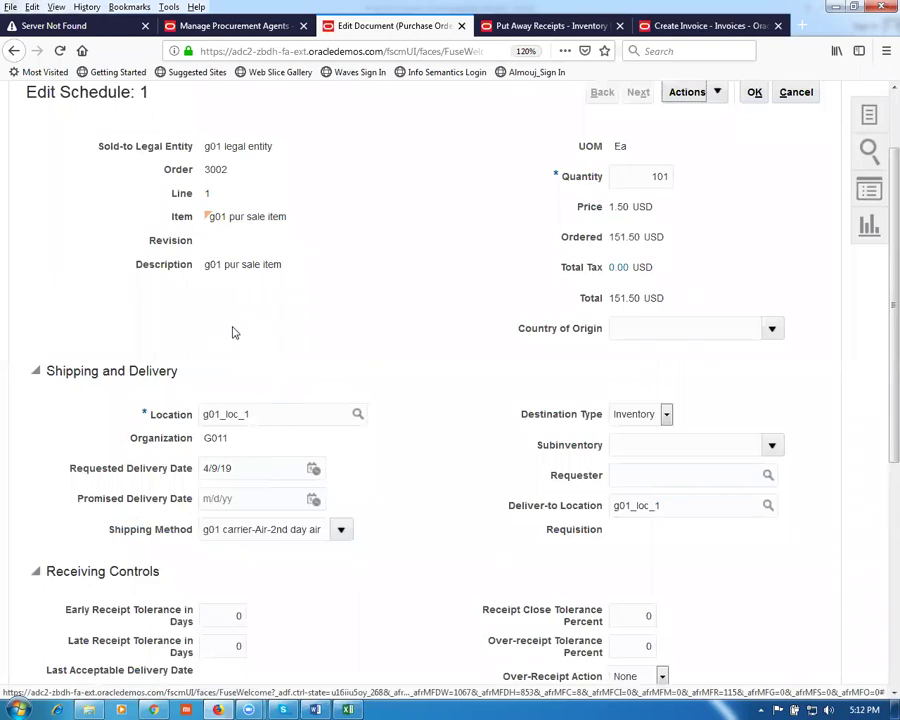
scroll(231, 330, "down", 5)
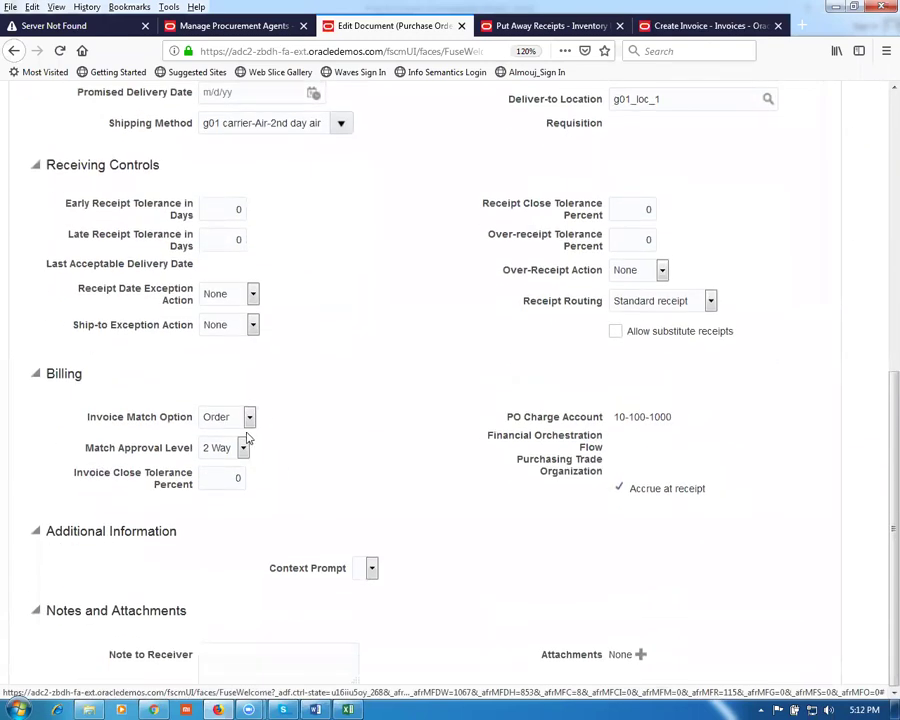
left_click(249, 417)
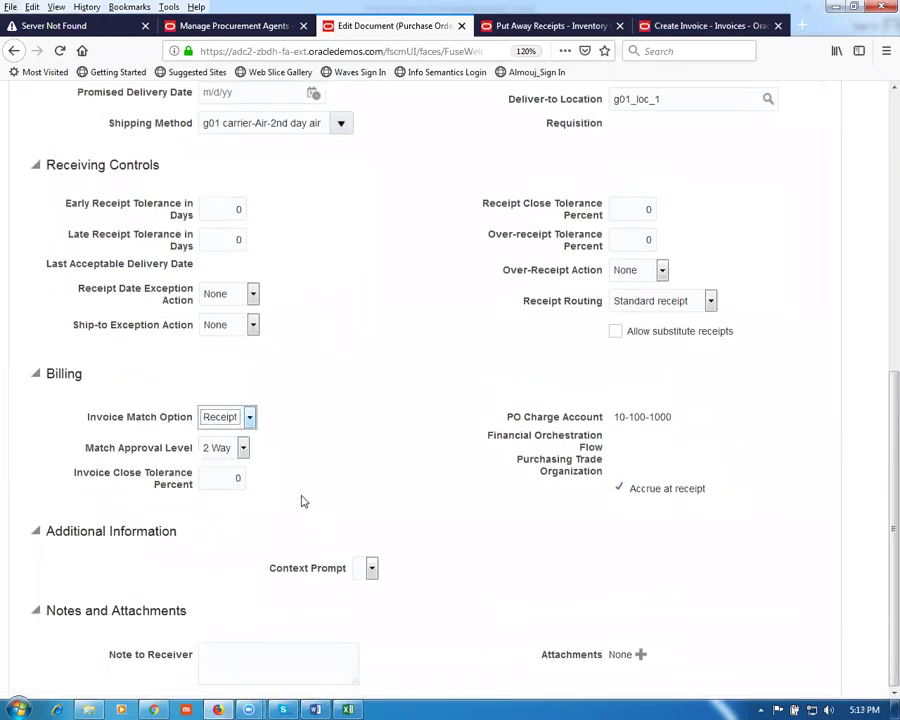
left_click(226, 449)
left_click(226, 489)
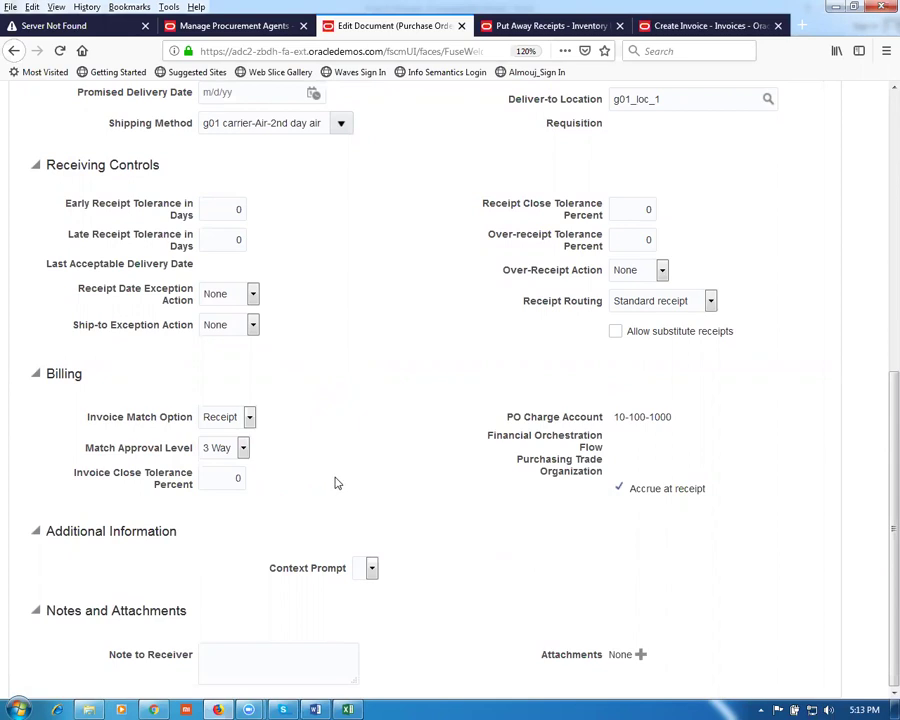
left_click(217, 449)
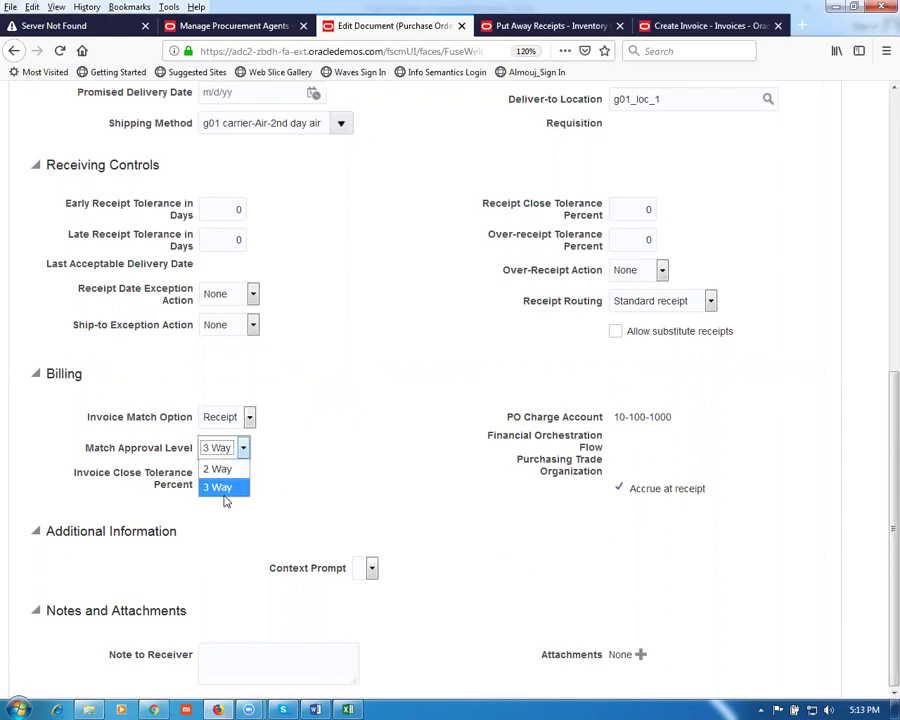
left_click(222, 448)
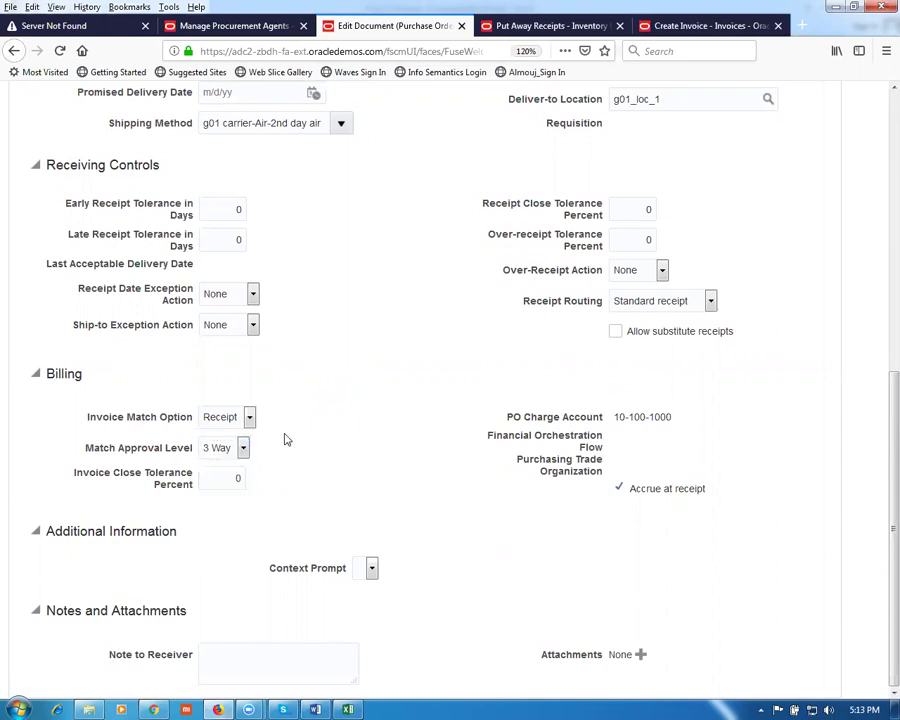
scroll(286, 438, "up", 5)
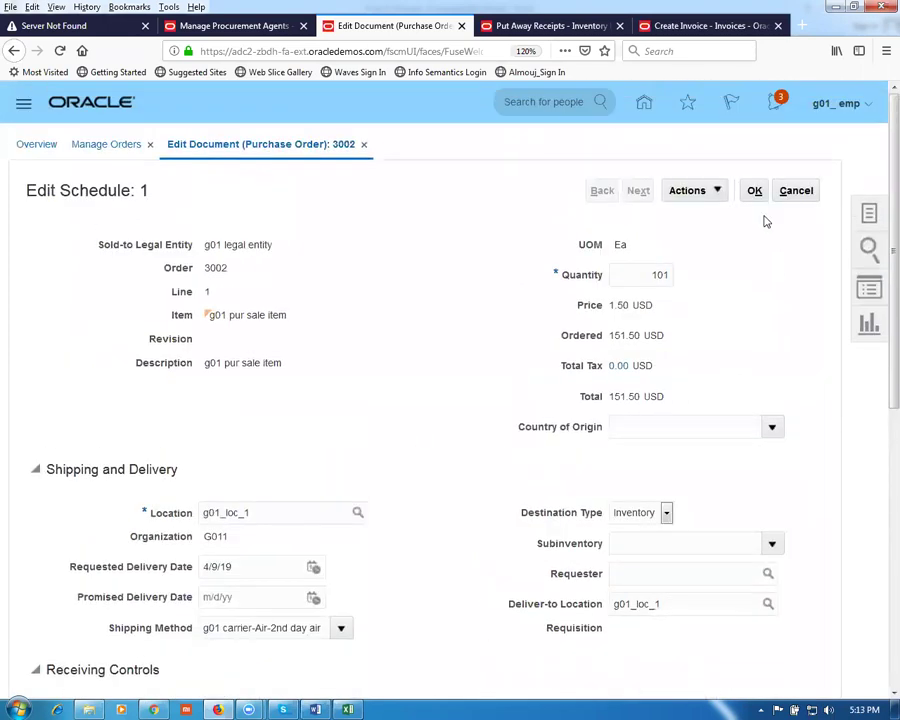
Step: Save the schedule, submit order 3002 for approval, and switch to Put Away Receipts
left_click(754, 191)
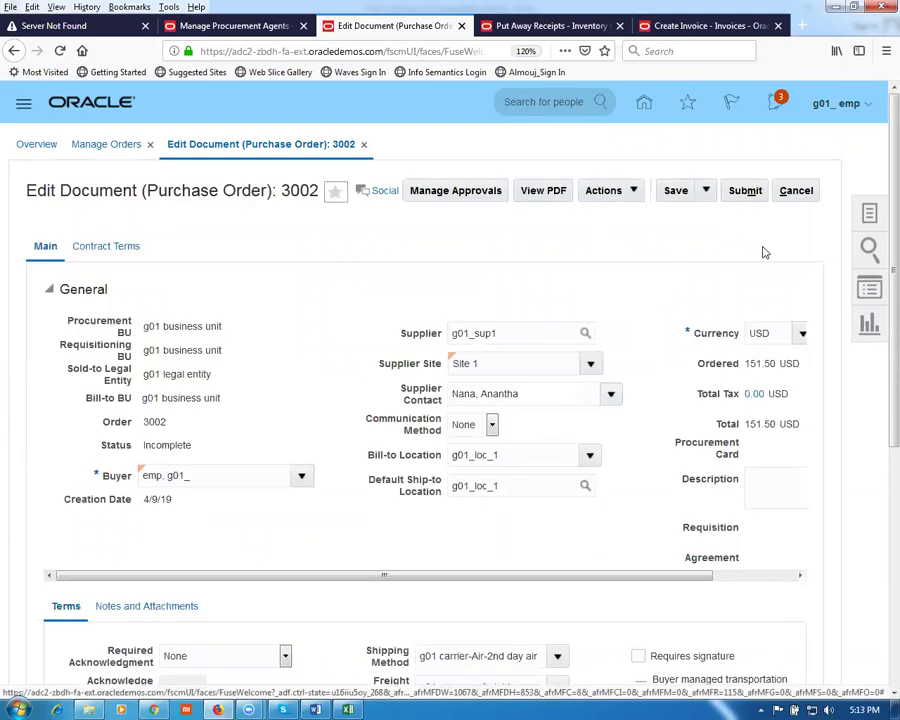
left_click(739, 194)
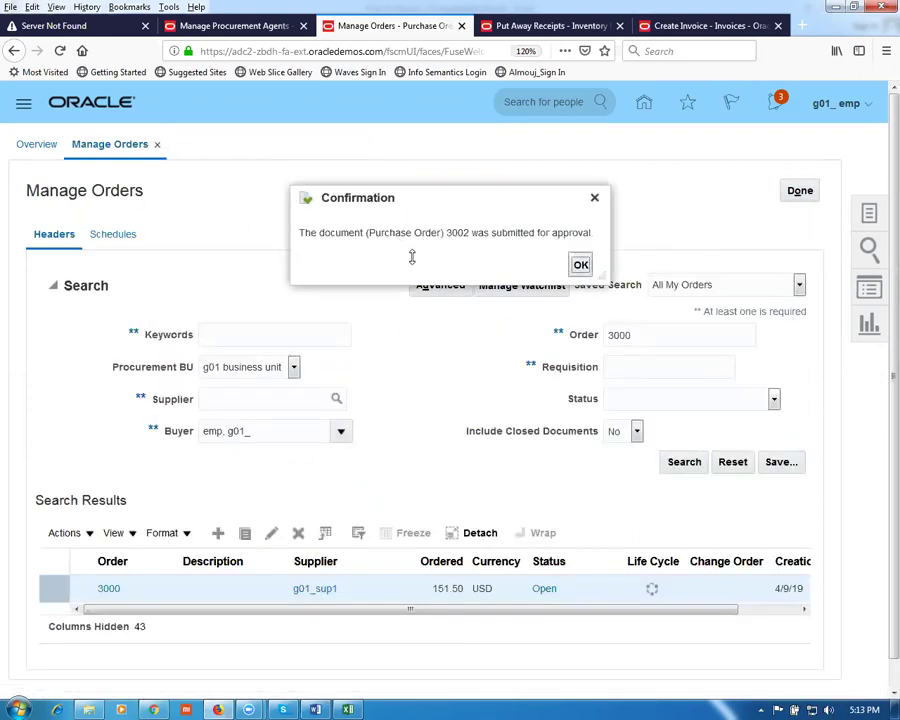
left_click(581, 266)
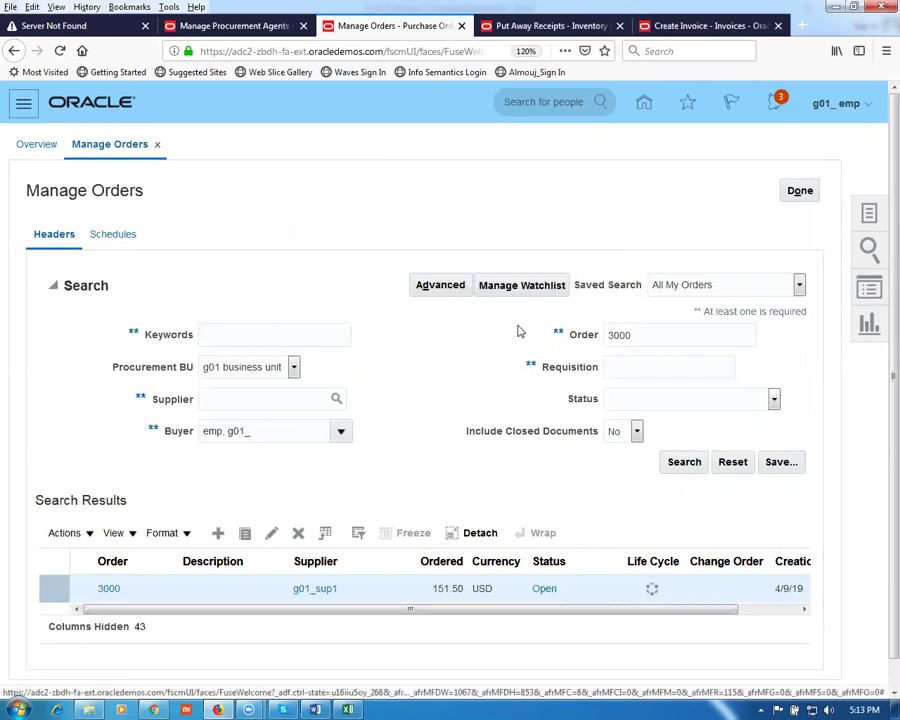
left_click(545, 26)
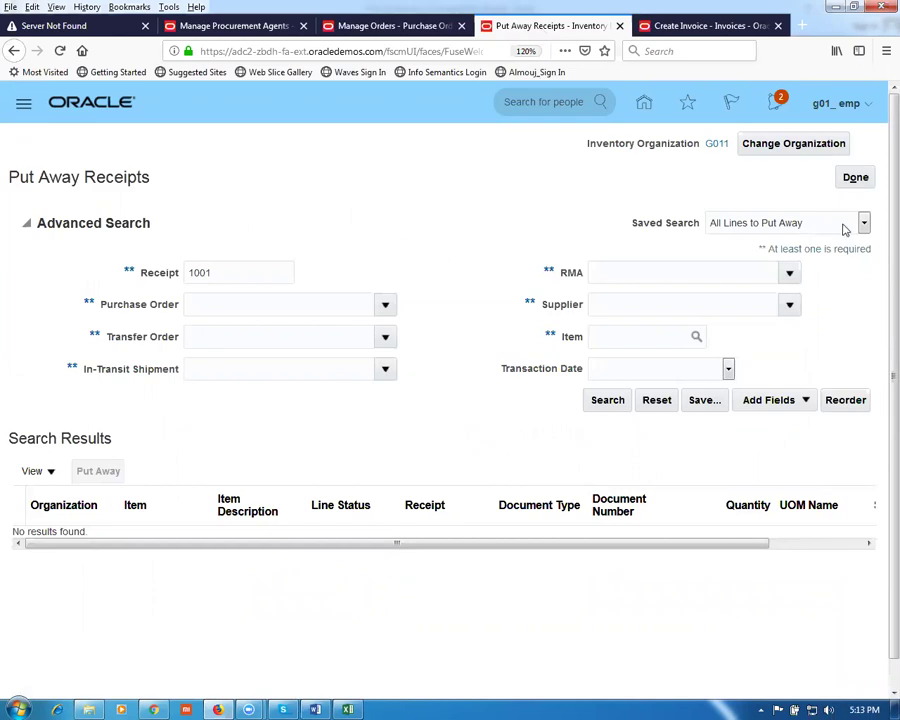
Step: Leave Put Away Receipts, dismiss the session timeout, and enter the Inventory Management work area
left_click(857, 177)
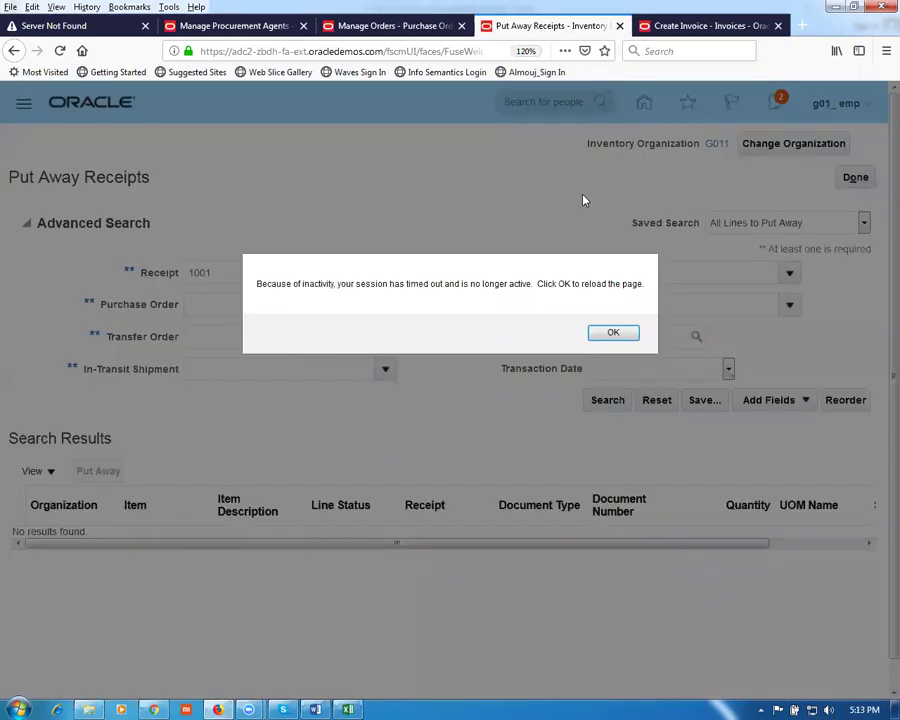
left_click(636, 334)
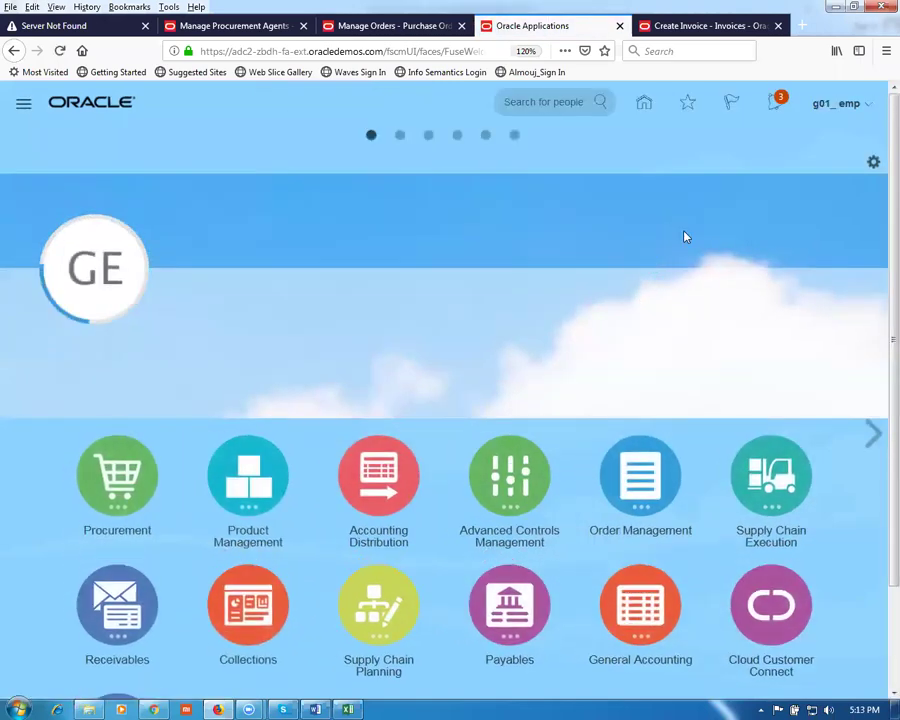
left_click(763, 481)
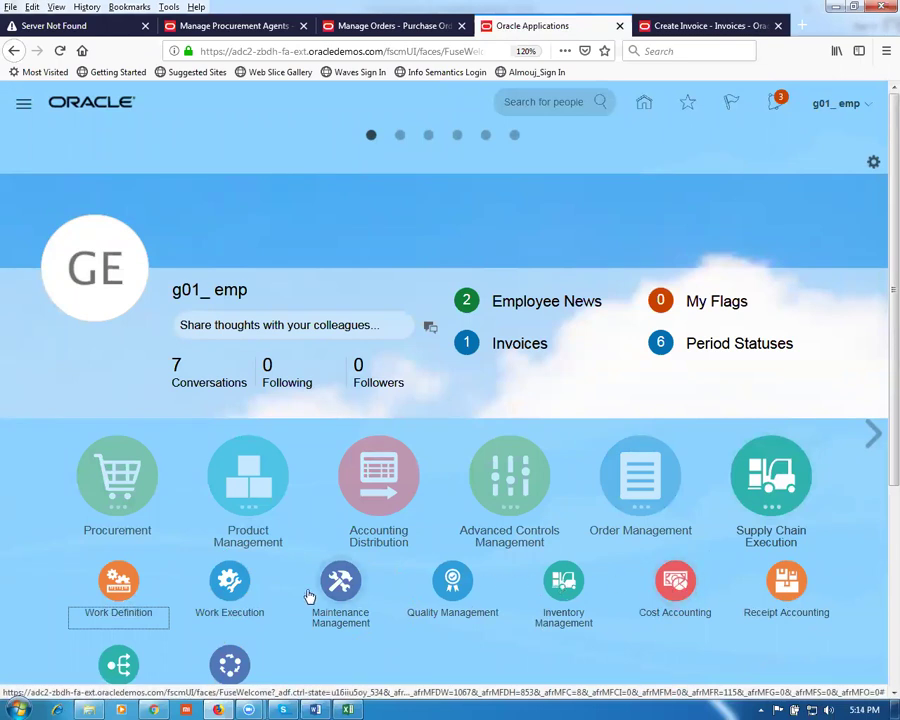
left_click(565, 590)
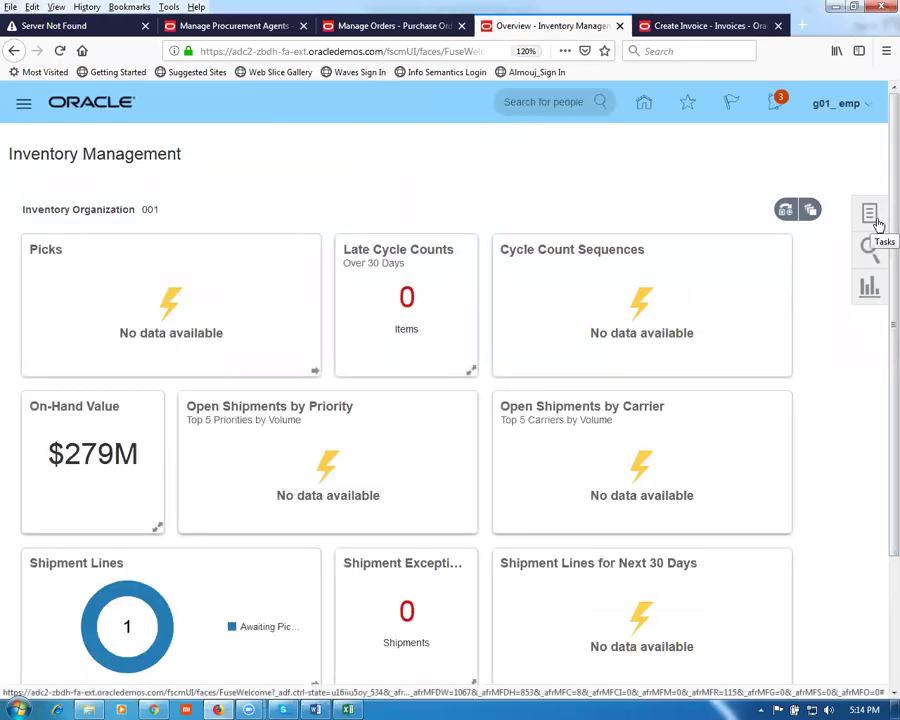
Step: Open the Receive Expected Shipments task from the Receipts task group
left_click(868, 215)
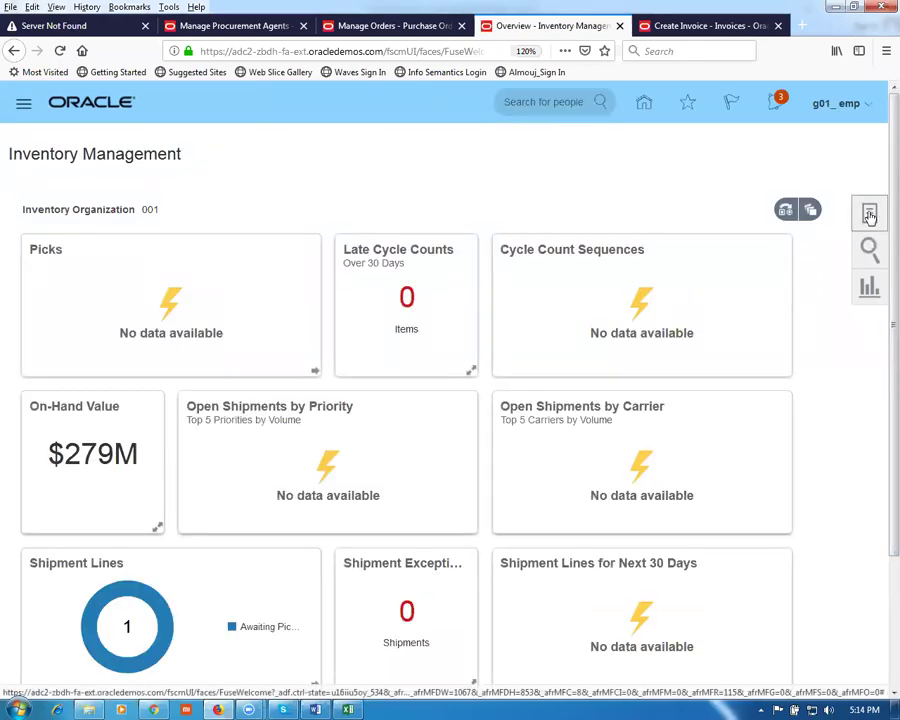
left_click(820, 145)
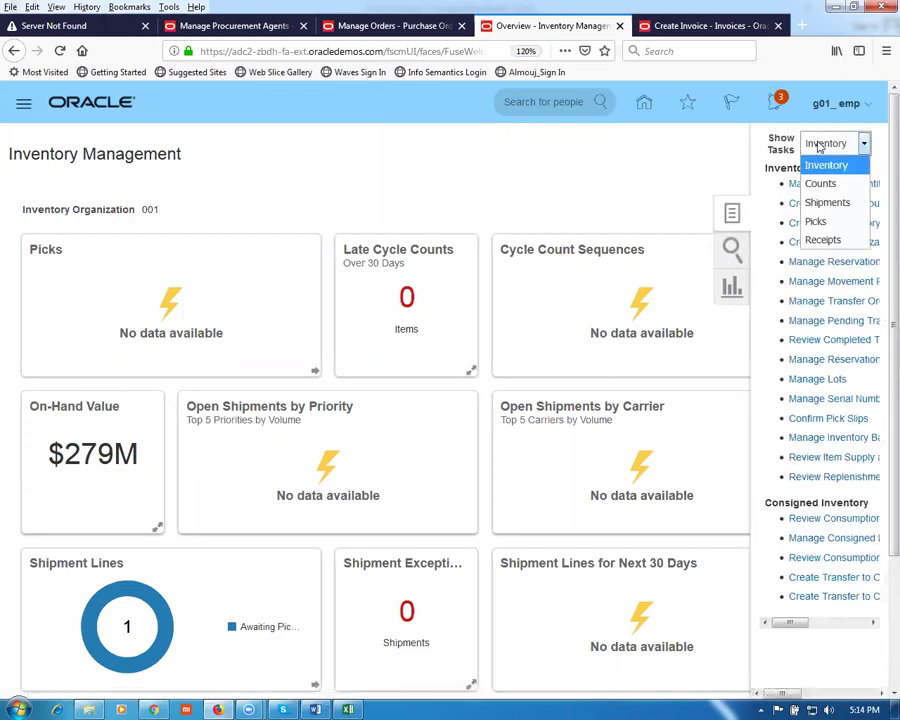
left_click(823, 239)
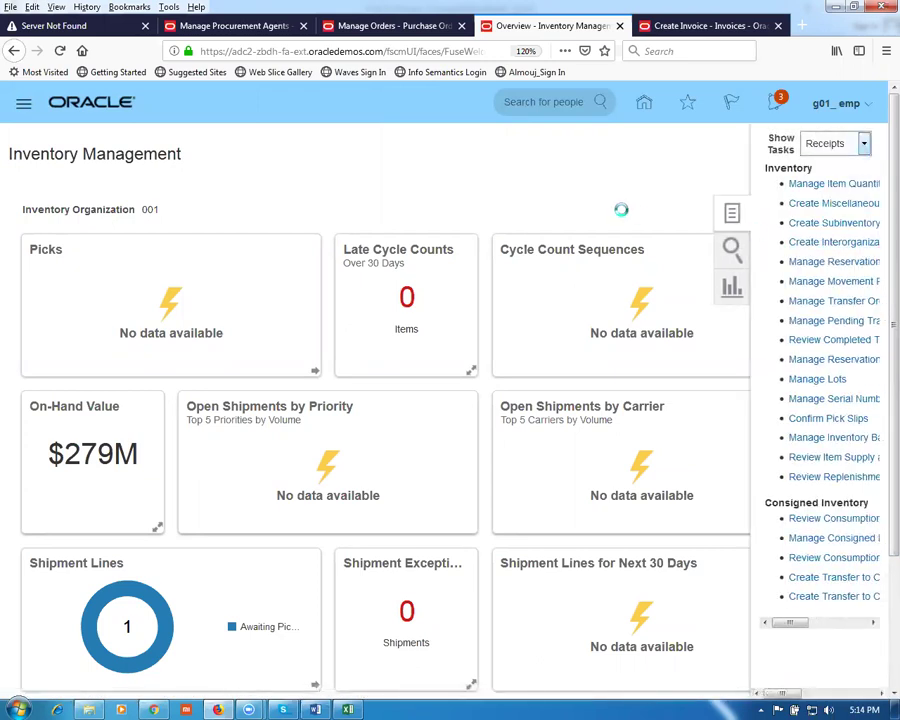
left_click(795, 184)
Step: Enter purchase order 3002 and search for it in the Search and Select dialog
left_click(188, 274)
key("Tab")
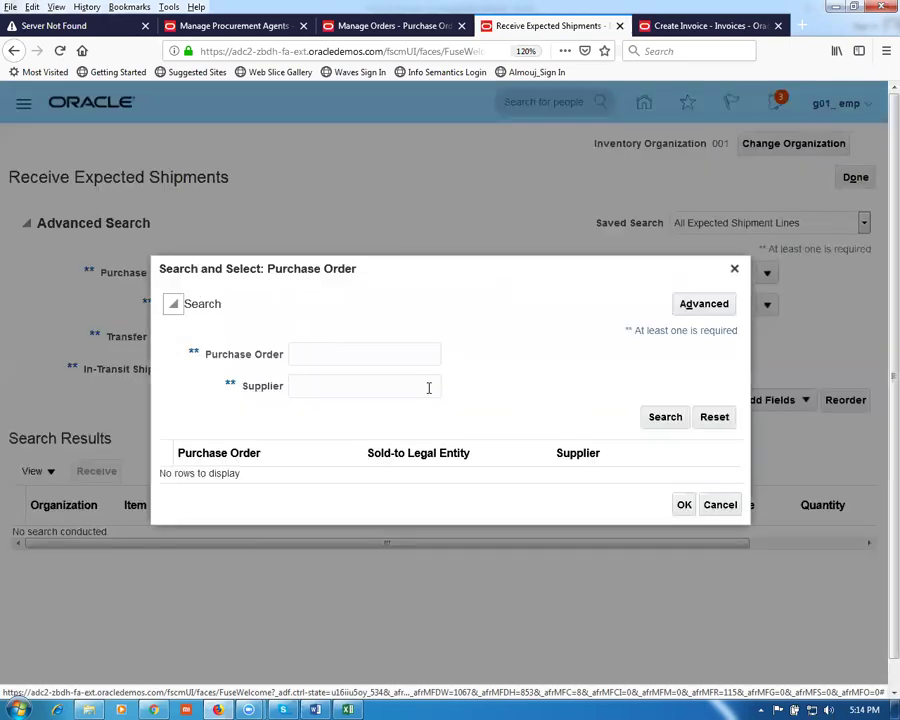
left_click(369, 350)
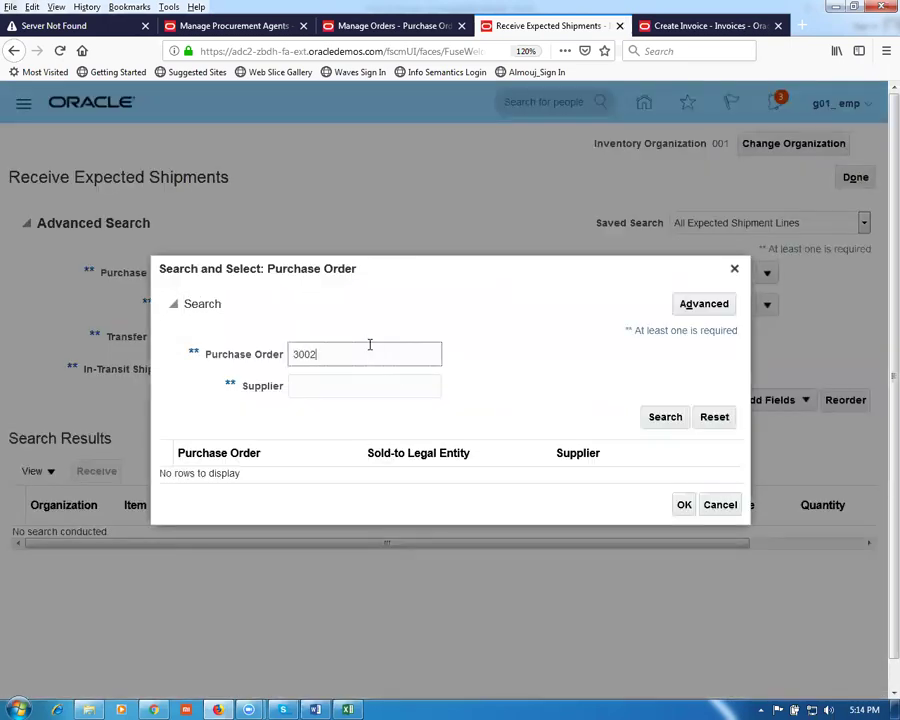
left_click(645, 418)
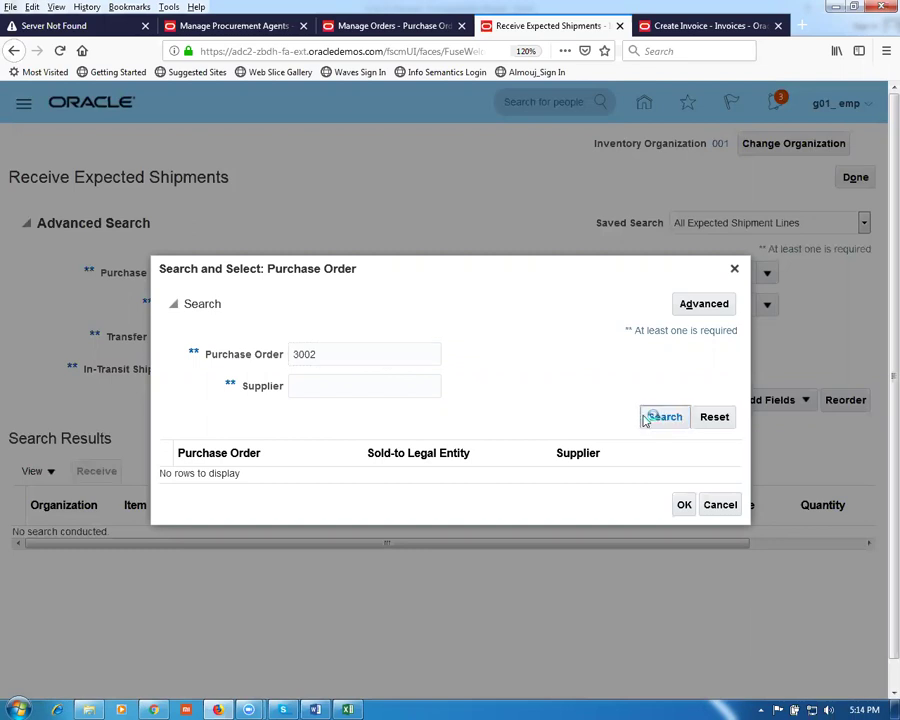
left_click(647, 424)
left_click(652, 428)
Step: Check order 3002 on the Manage Orders tab, then retry the receiving order search
left_click(362, 26)
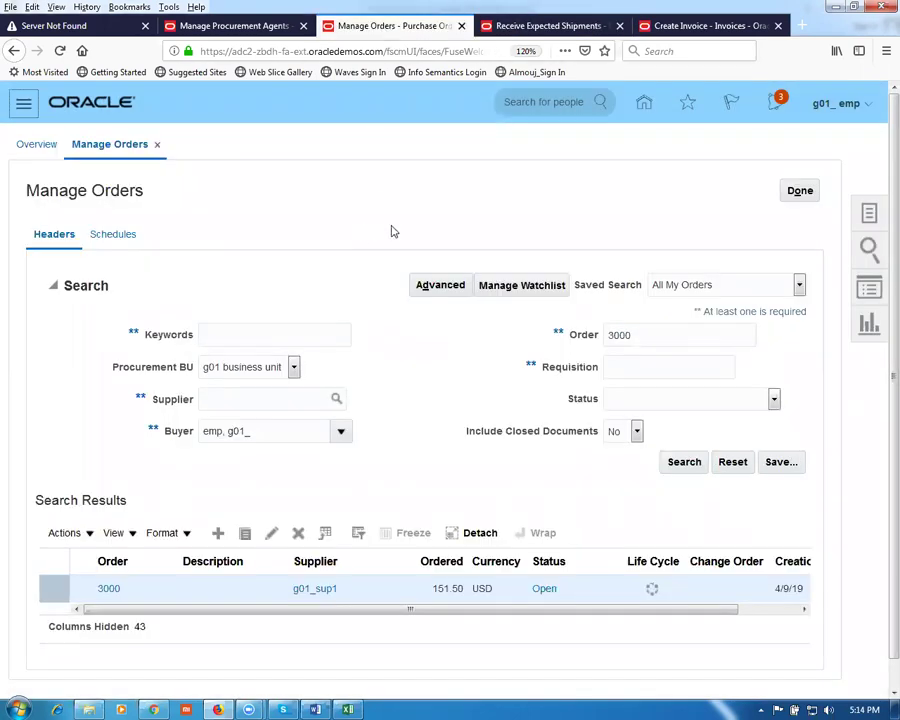
left_click(710, 26)
left_click(527, 27)
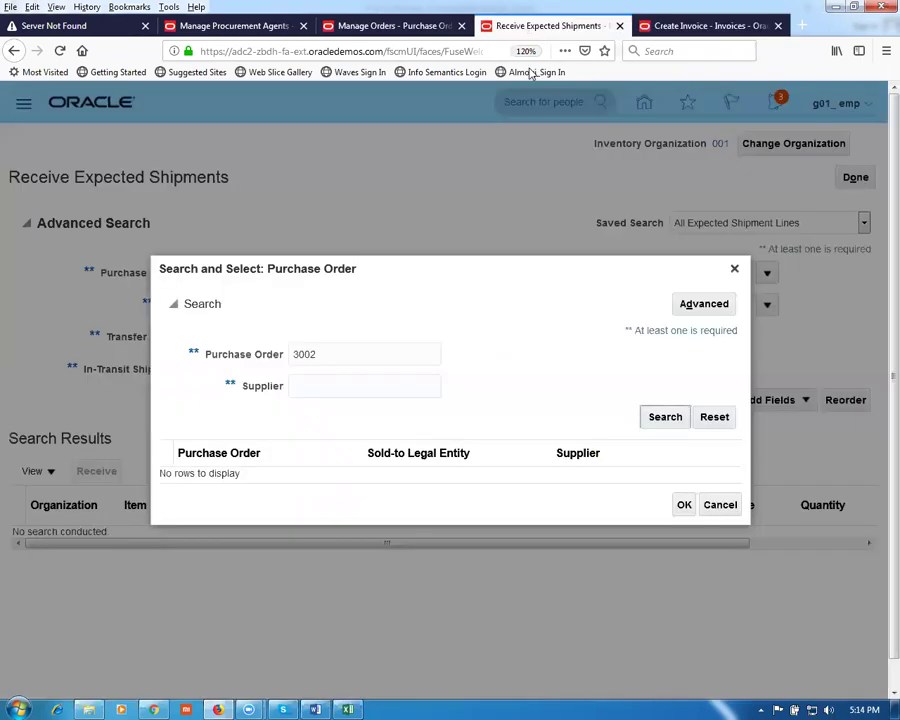
left_click(660, 425)
left_click(660, 425)
left_click(660, 425)
left_click(662, 426)
Step: Find order 3002 instead of 3000 on Manage Orders, retry the lookup, then close it
left_click(375, 28)
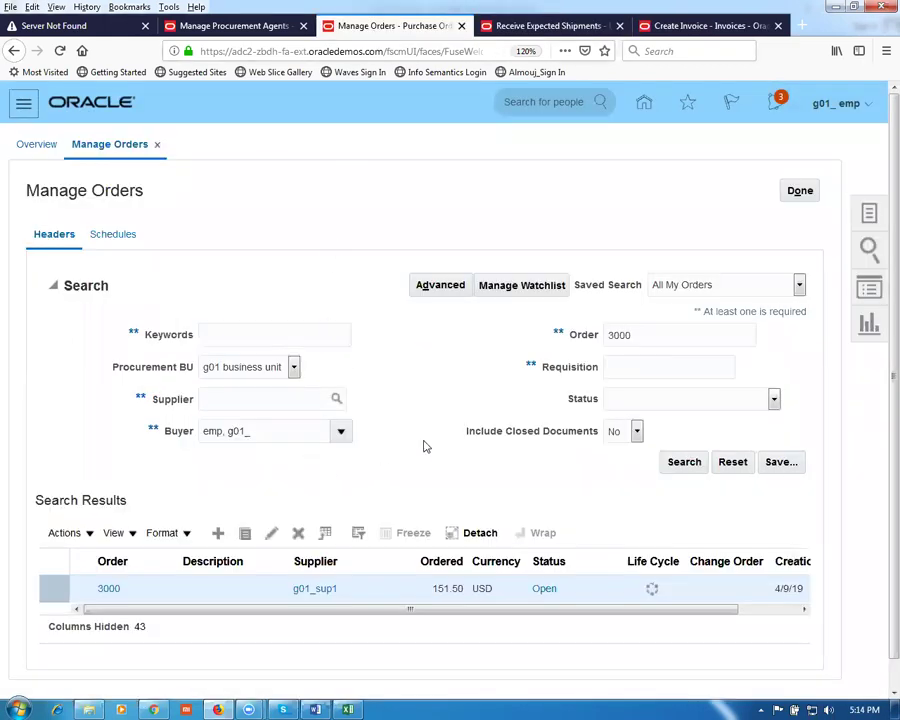
left_click(644, 334)
key("BackSpace")
type("2")
left_click(683, 463)
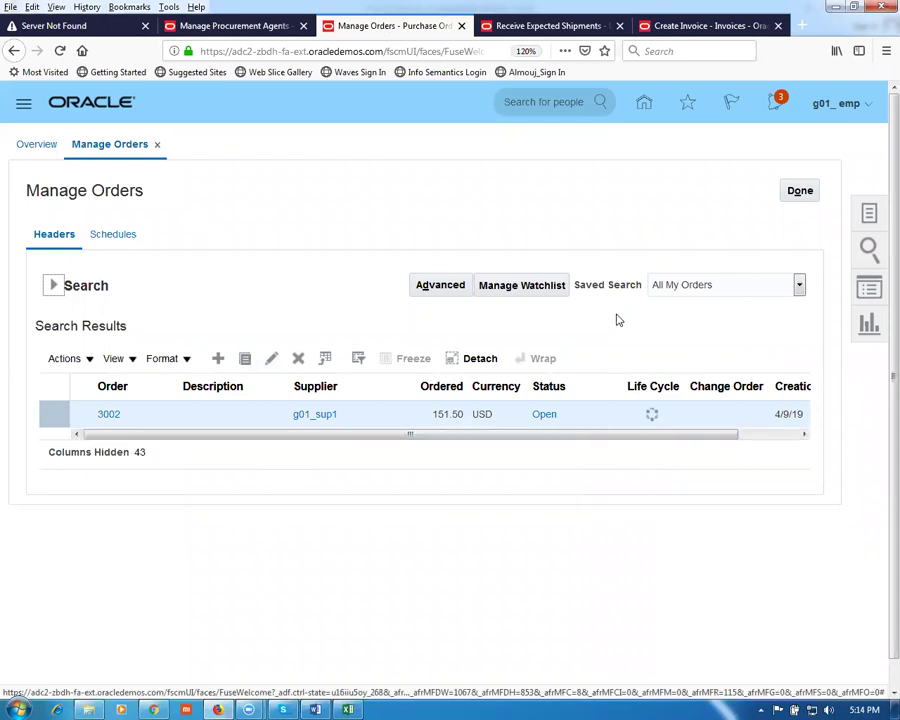
left_click(557, 28)
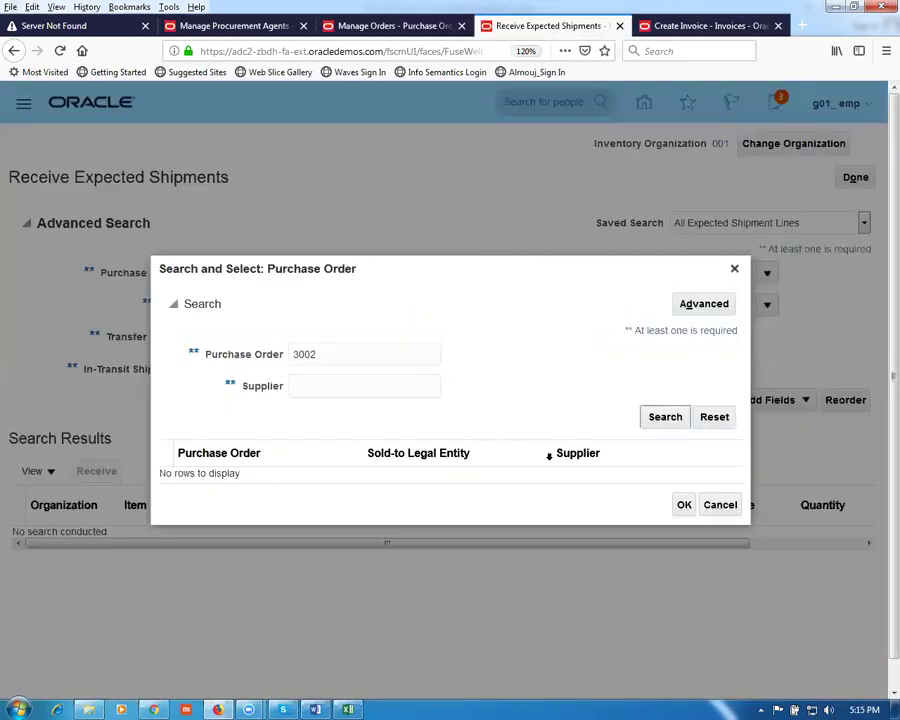
left_click(657, 422)
left_click(651, 422)
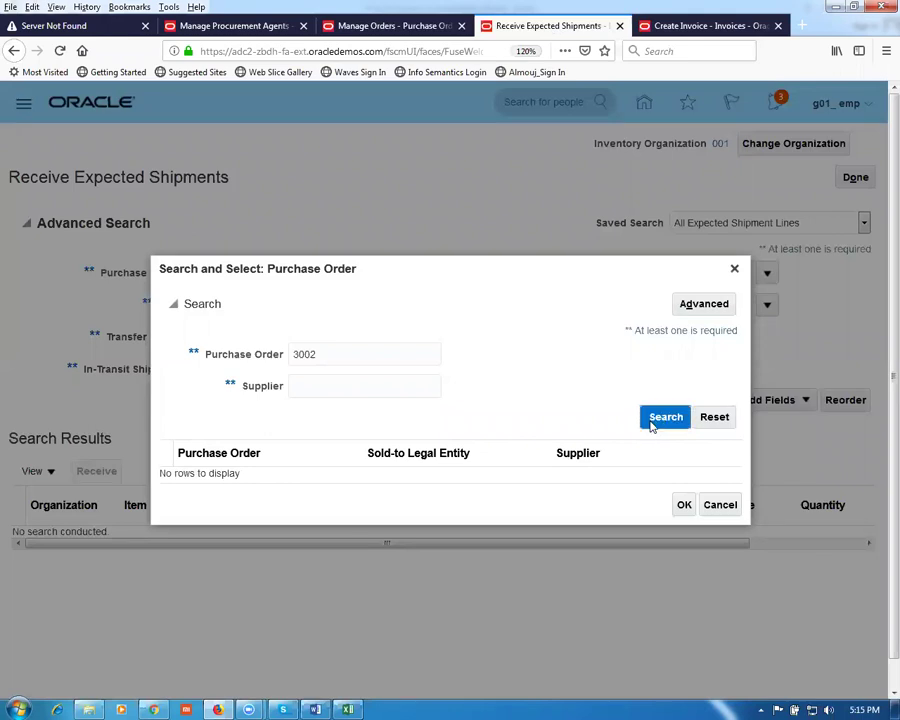
left_click(334, 355)
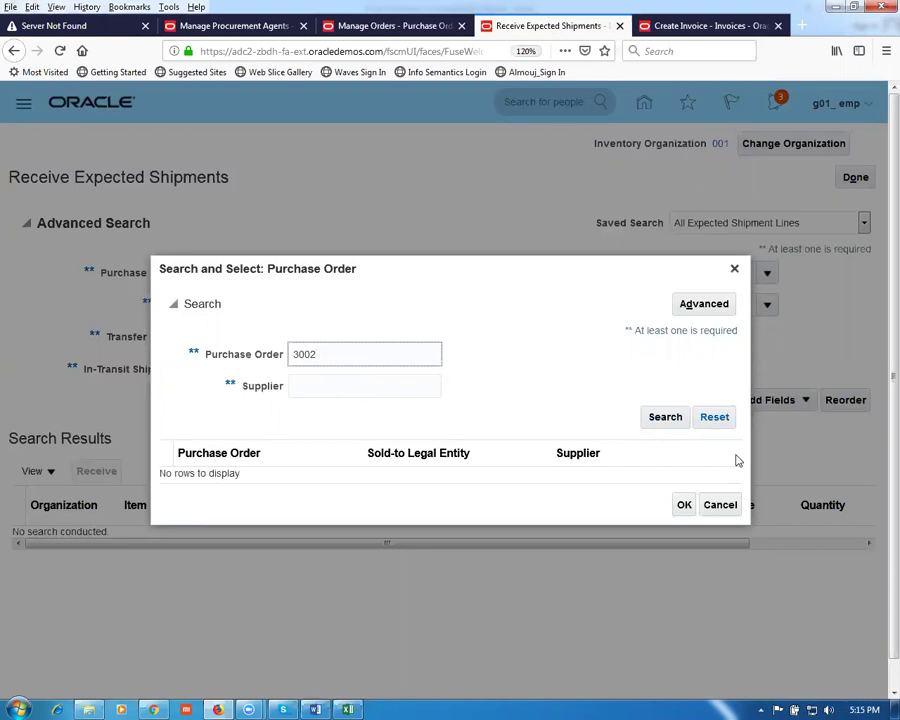
left_click(717, 504)
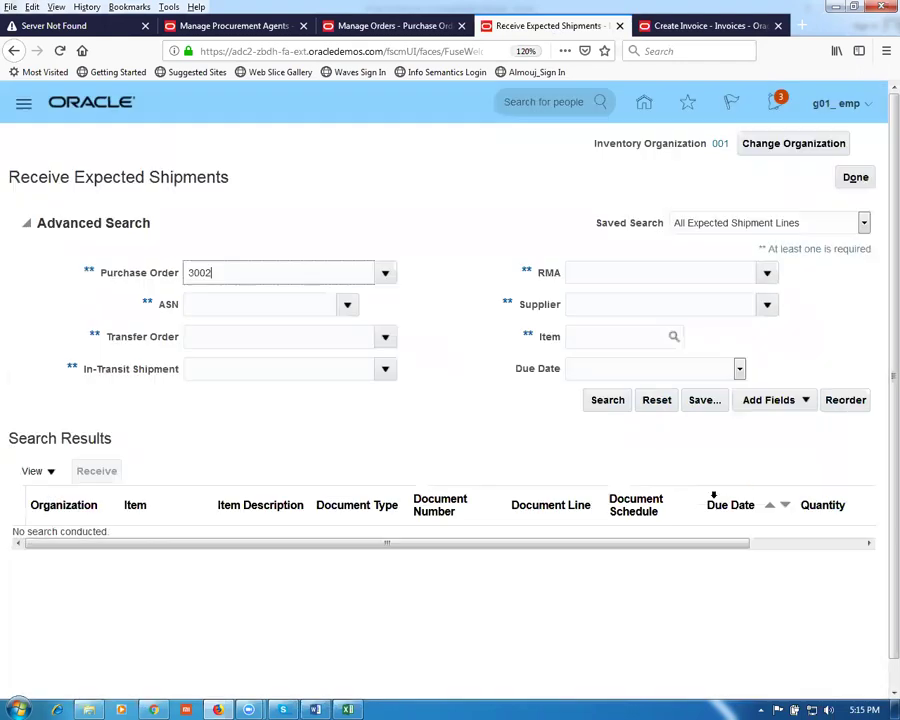
Step: Clear the invalid PO number and change the inventory organization to G011
left_click(786, 148)
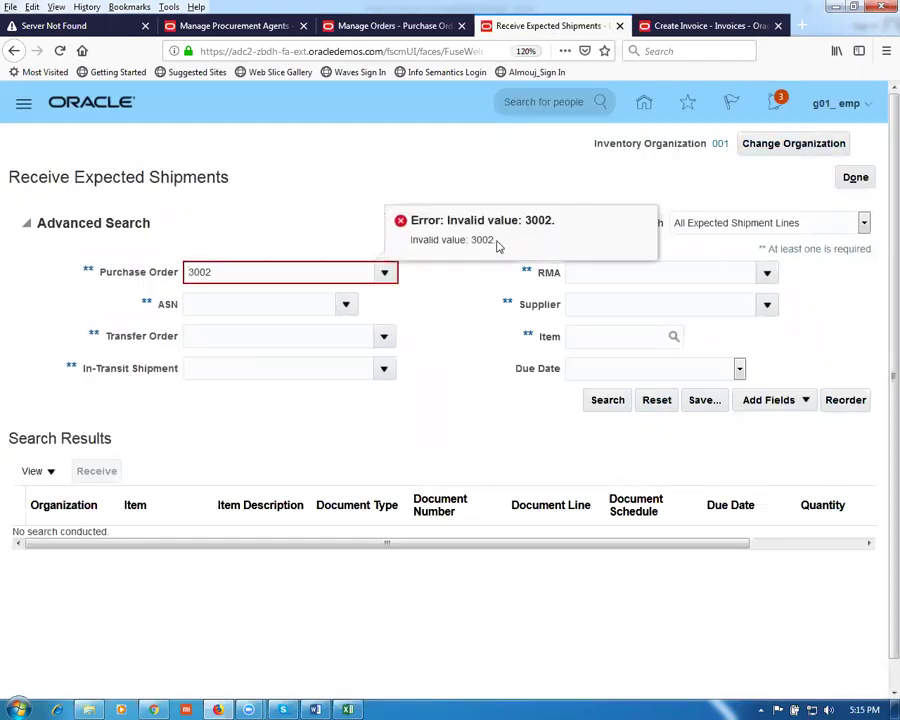
left_click(852, 178)
key("ctrl+a")
key("BackSpace")
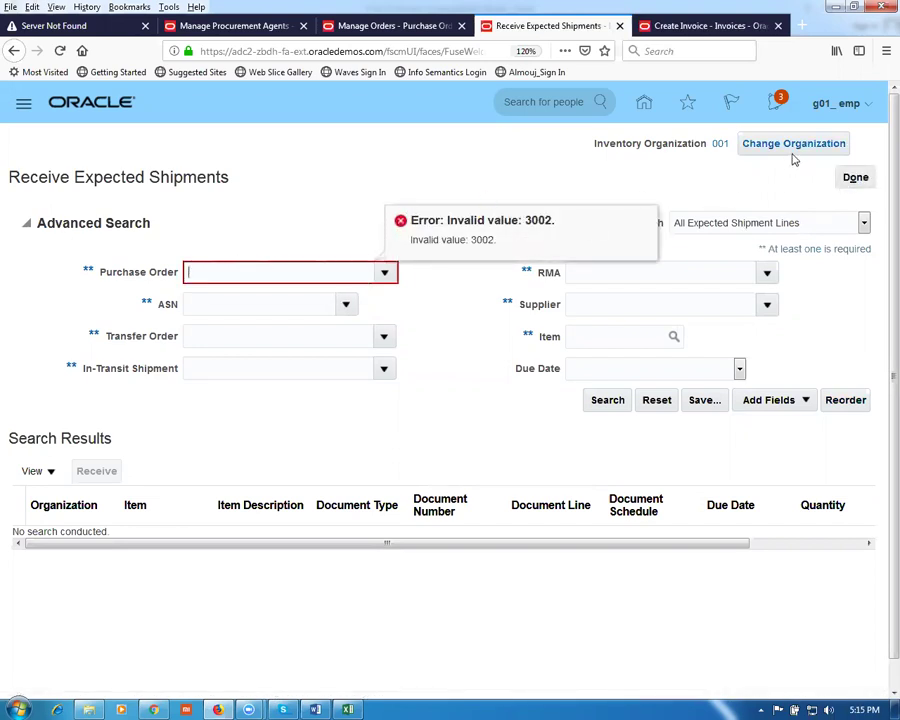
left_click(792, 145)
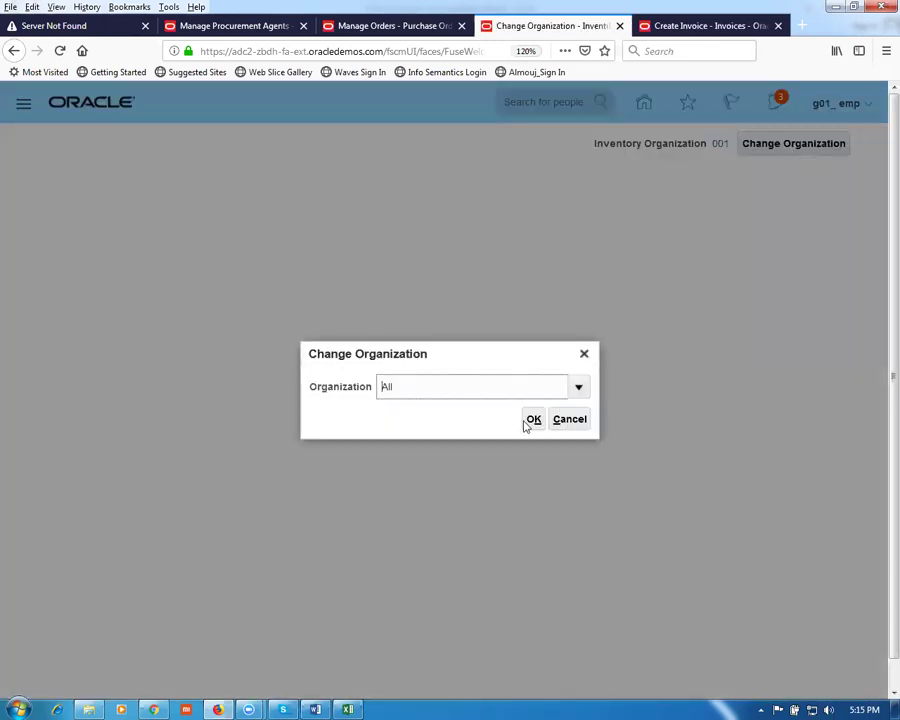
type("G01")
left_click(534, 419)
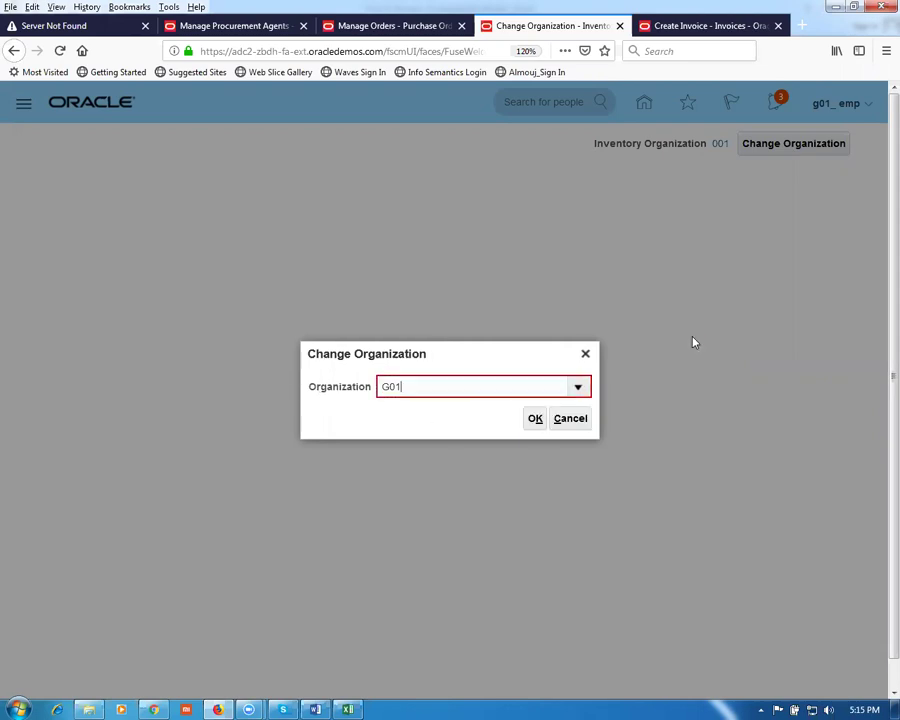
type("1")
left_click(535, 419)
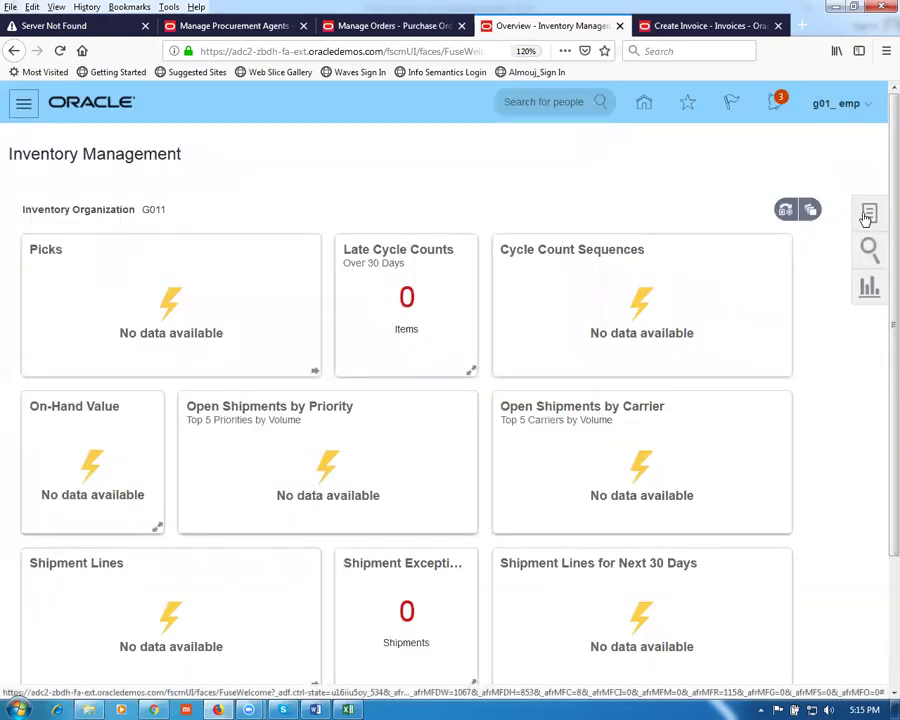
Step: Find expected shipments for PO 3002 and start receiving its shipment line
left_click(866, 215)
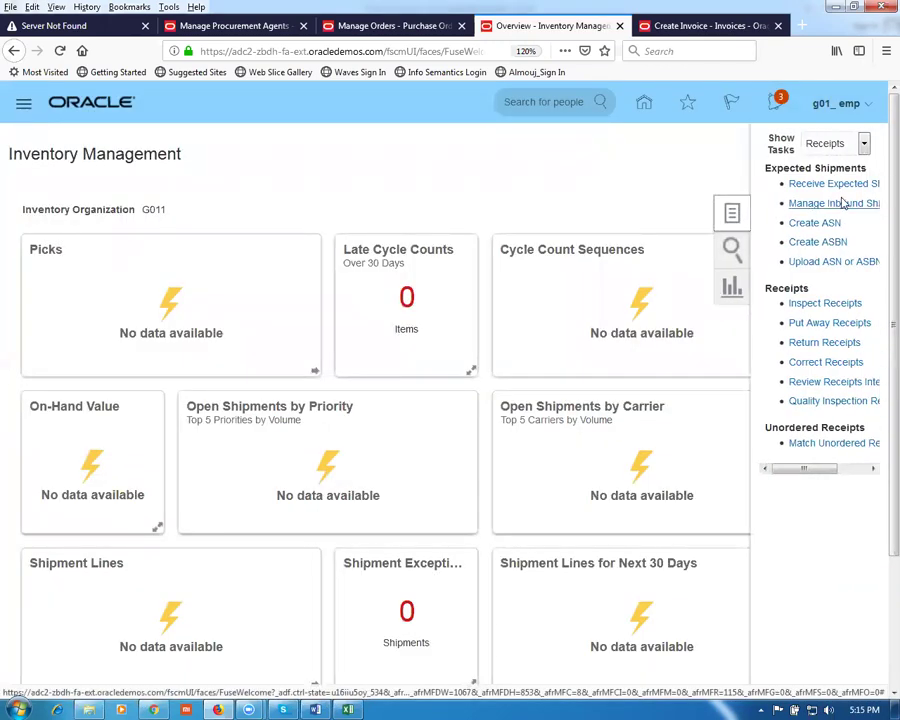
left_click(834, 184)
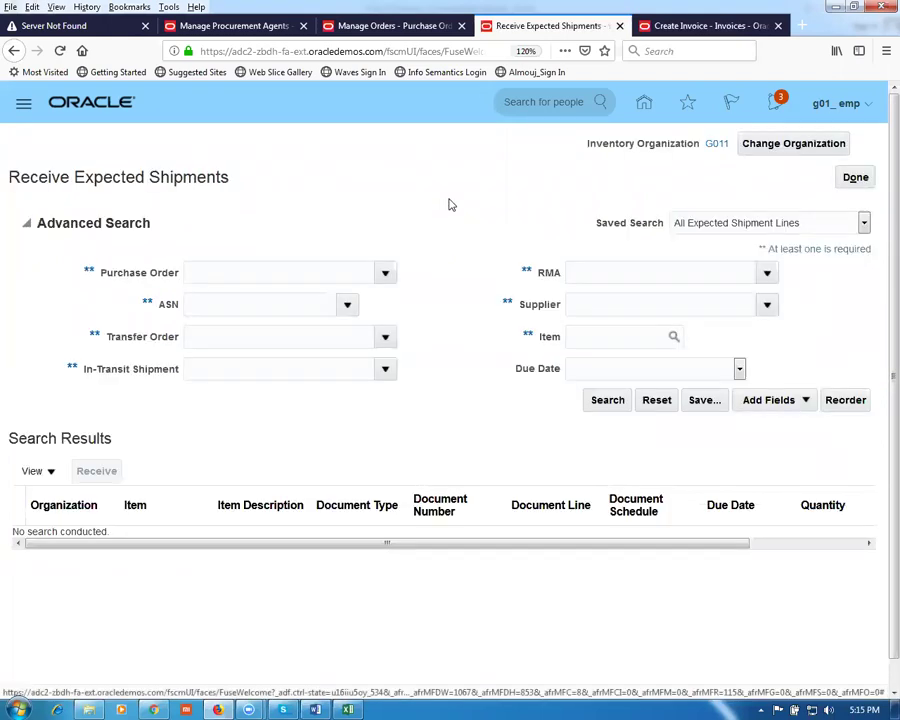
left_click(214, 278)
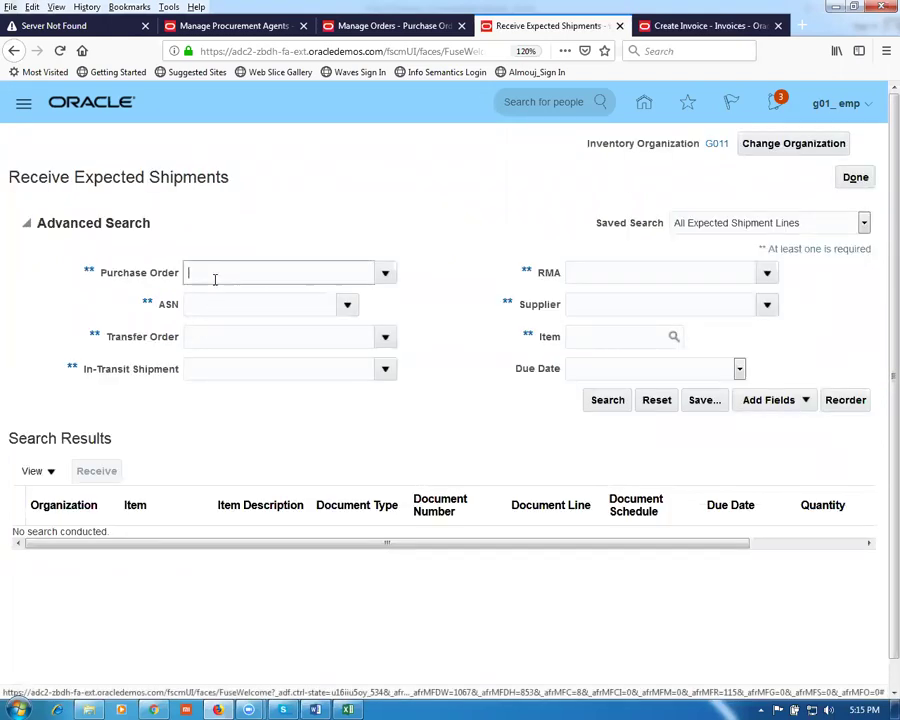
type("3002")
key("Tab")
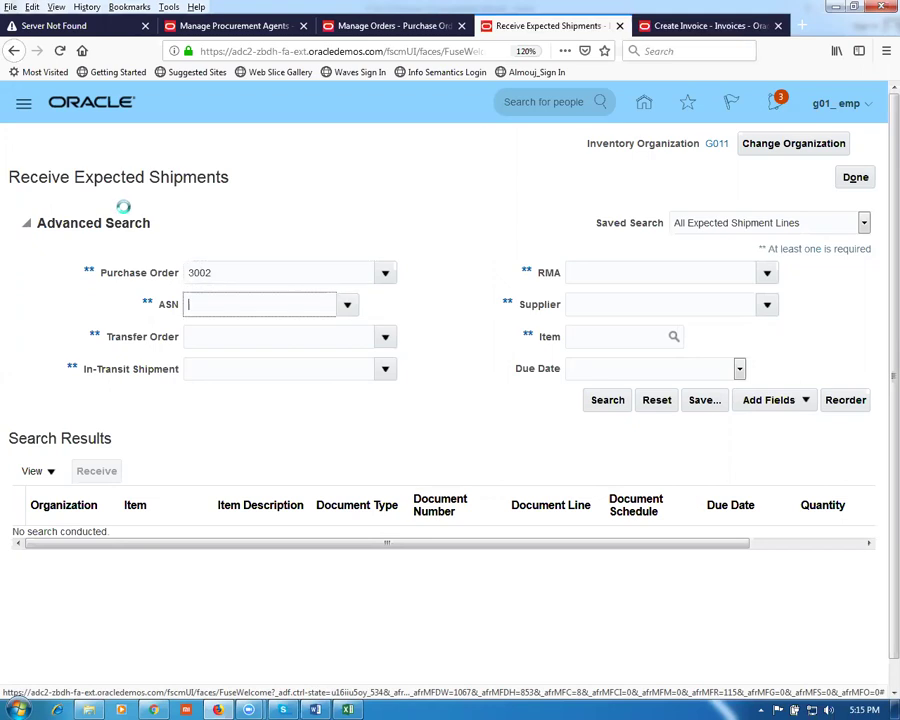
left_click(600, 402)
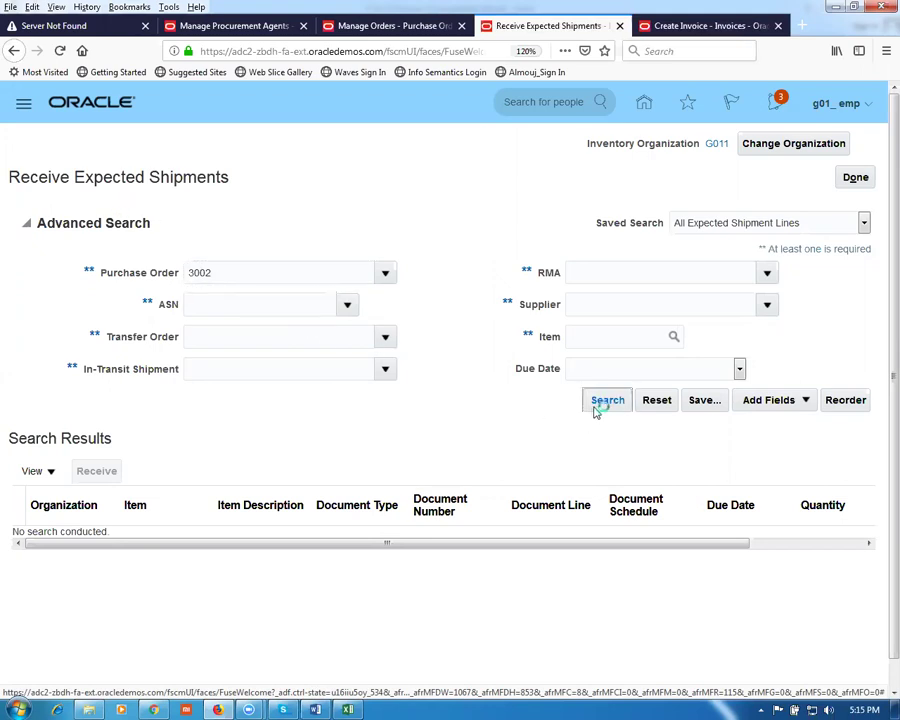
left_click(14, 363)
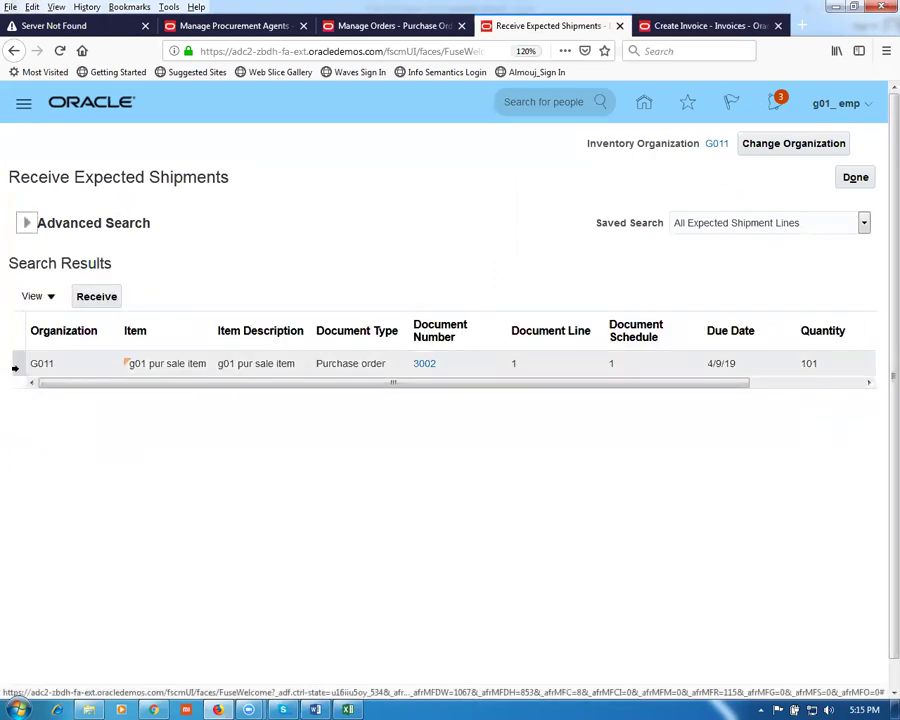
left_click(98, 297)
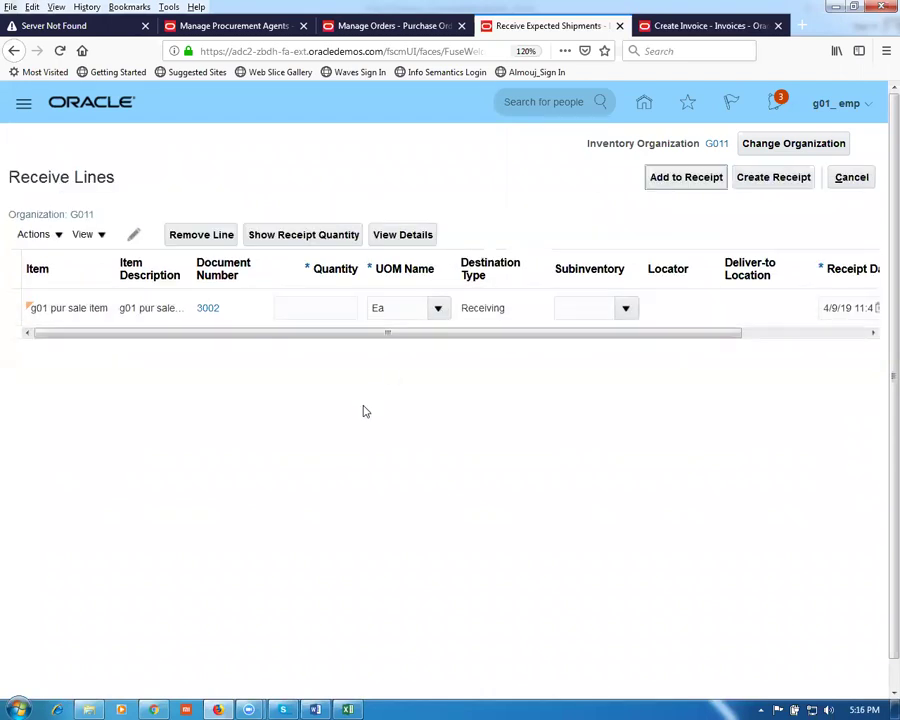
Step: Receive quantity 25, then create and submit receipt 1002
left_click(308, 236)
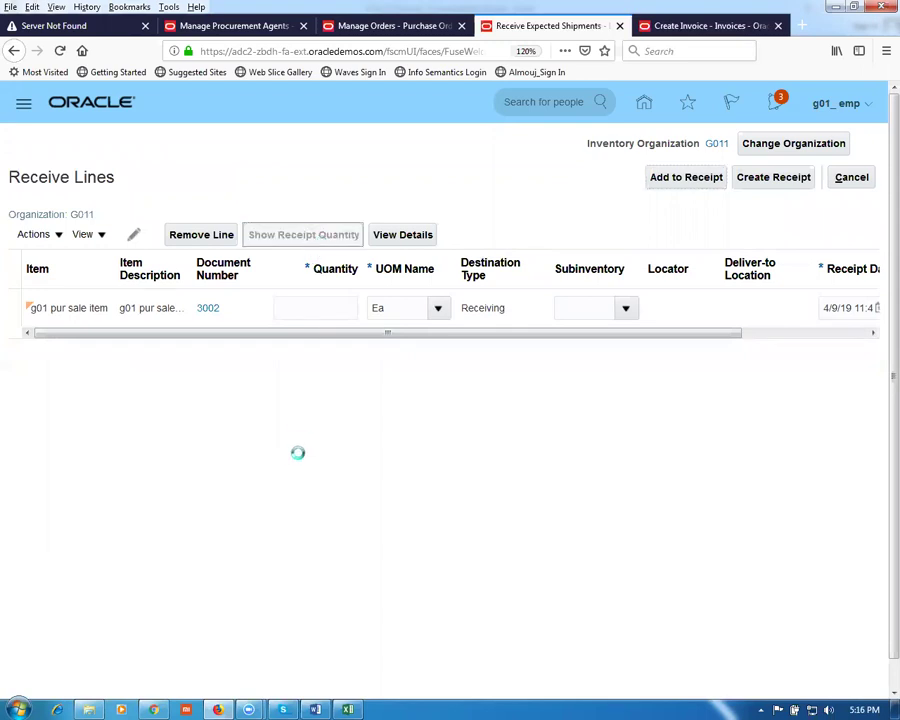
left_click(337, 307)
type("25")
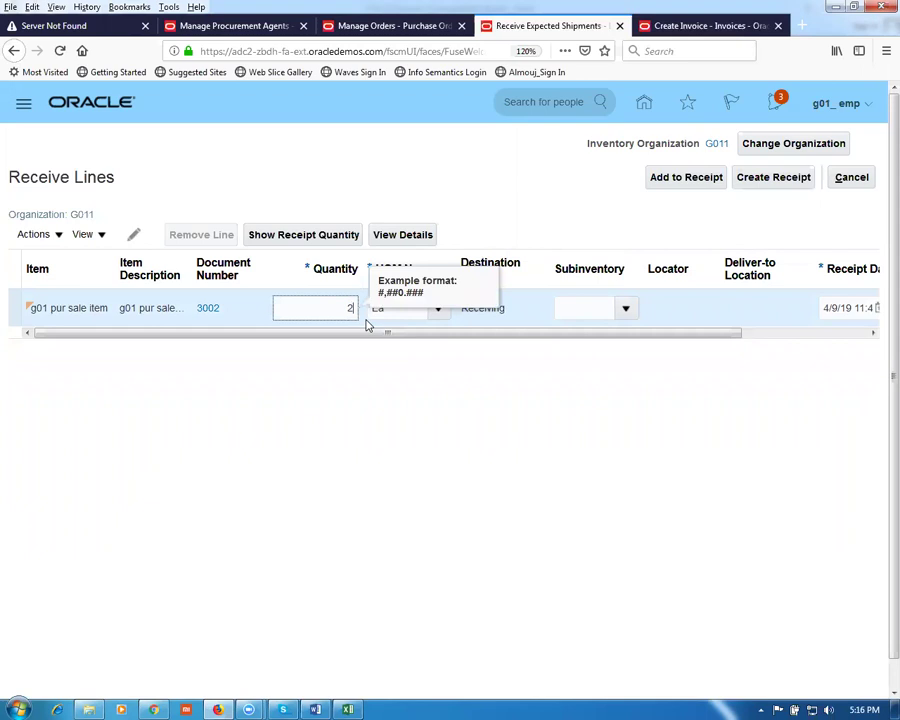
left_click(386, 418)
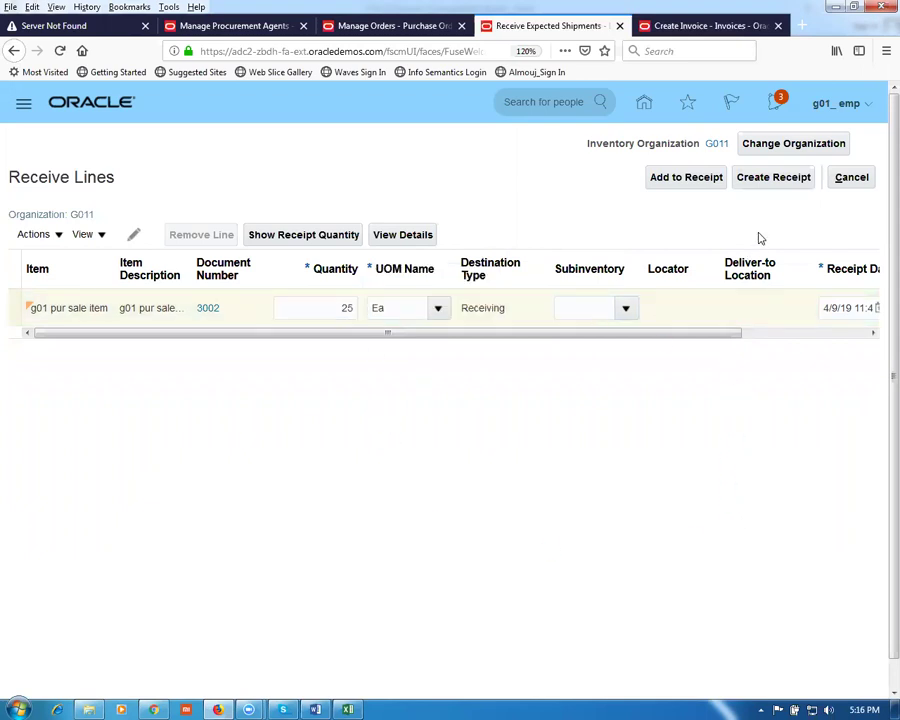
left_click(796, 180)
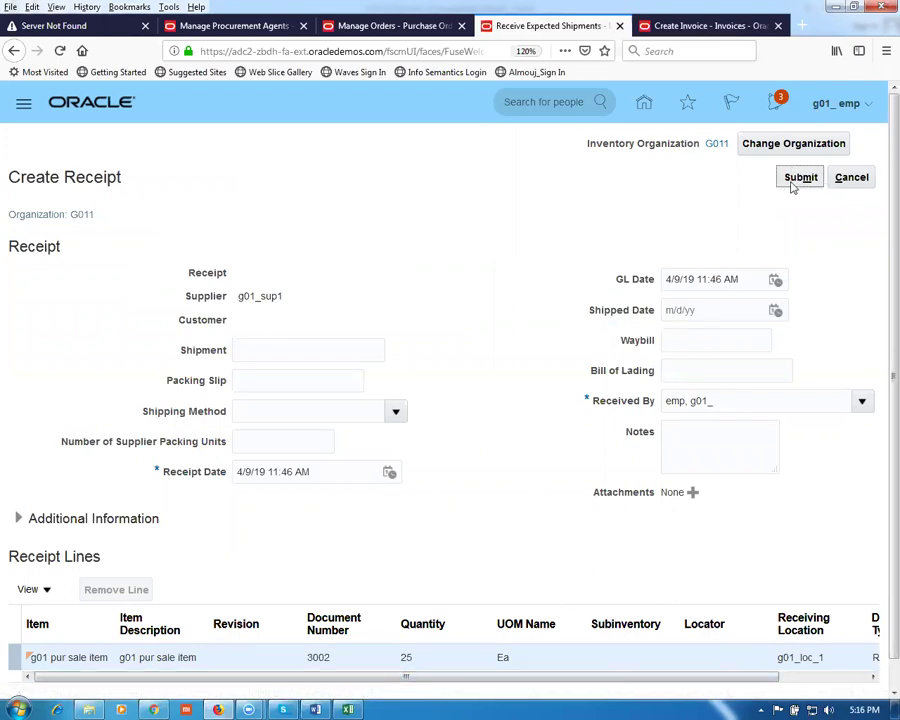
left_click(790, 184)
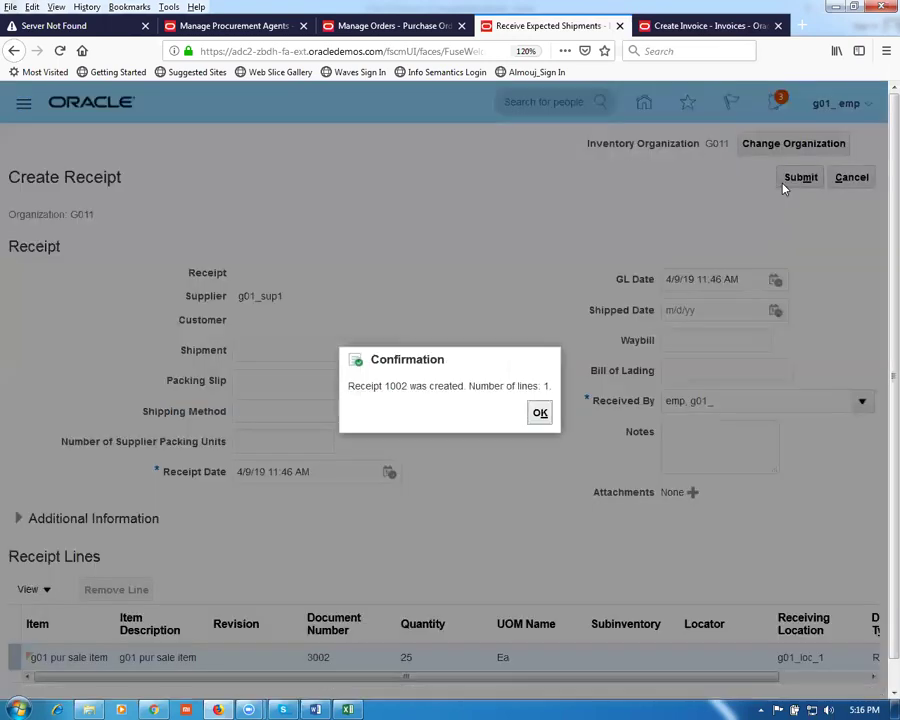
left_click(536, 414)
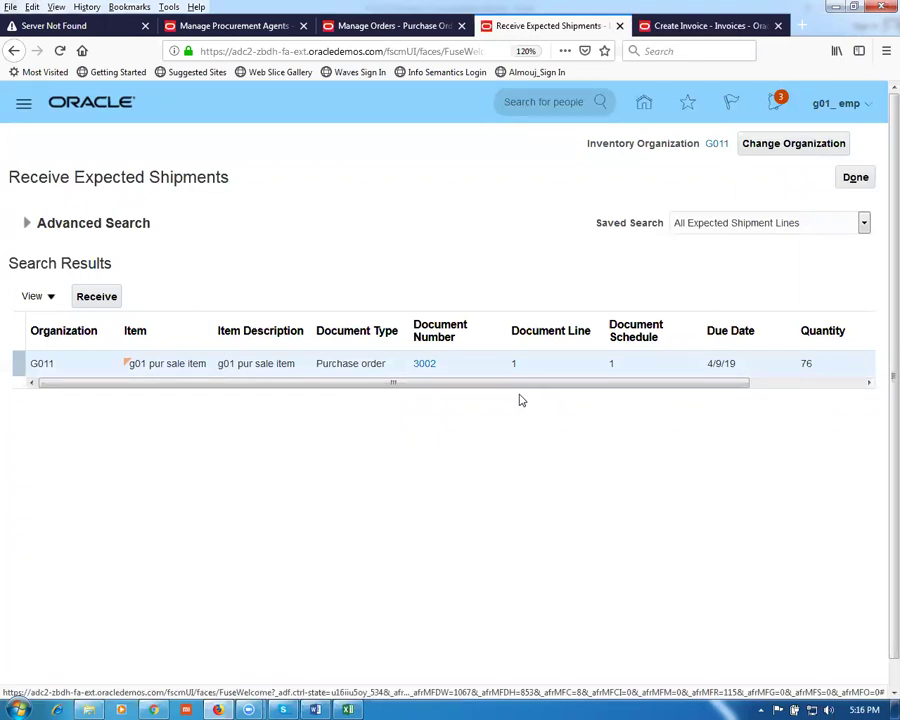
left_click(856, 178)
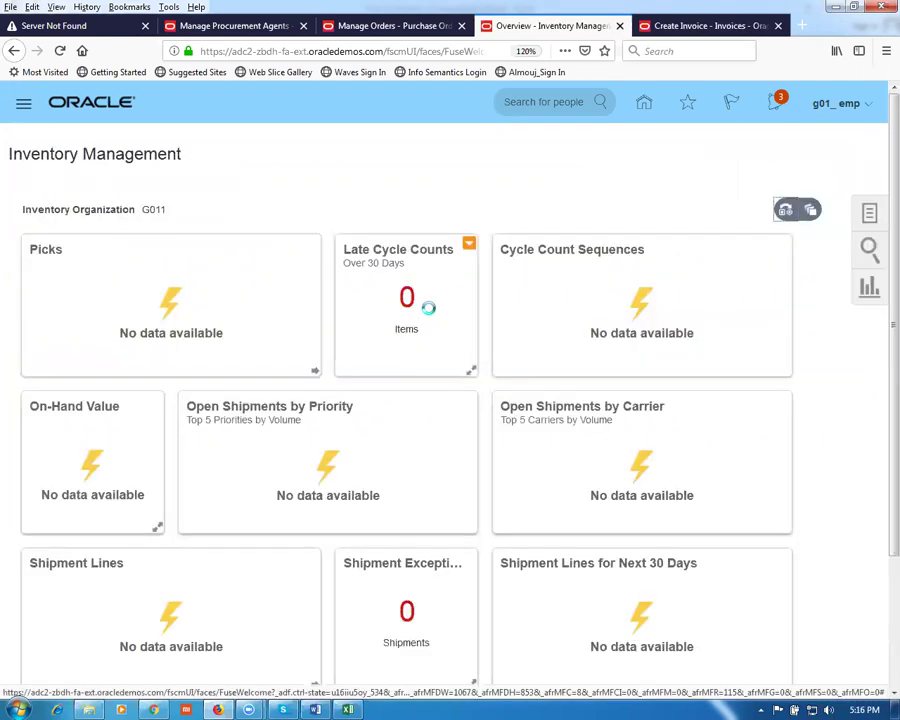
Step: Open purchase order 3002 from Manage Orders and scroll to its Lines table
left_click(390, 25)
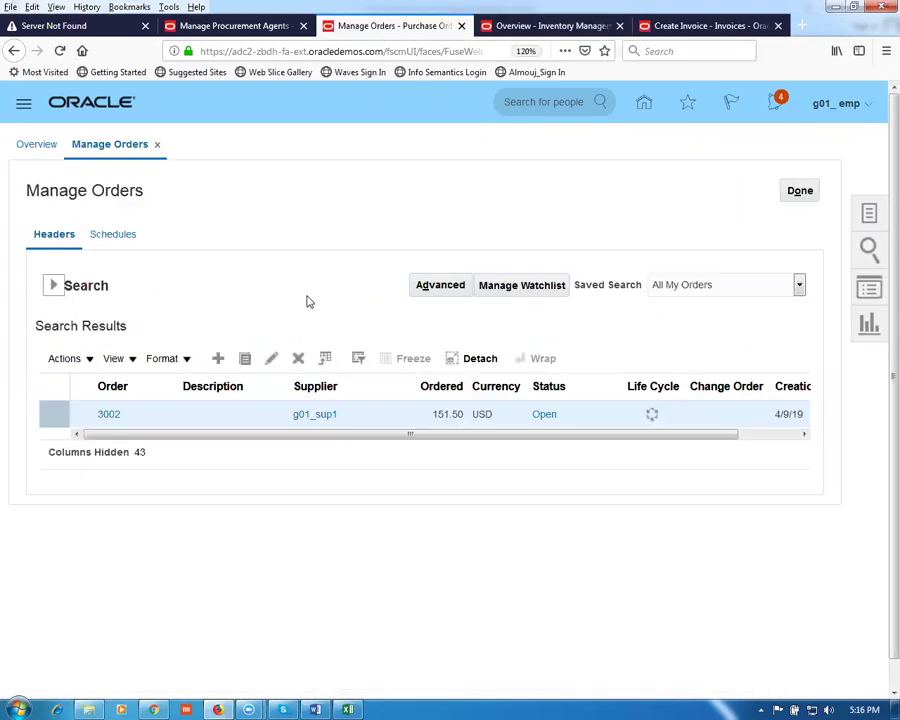
left_click(53, 285)
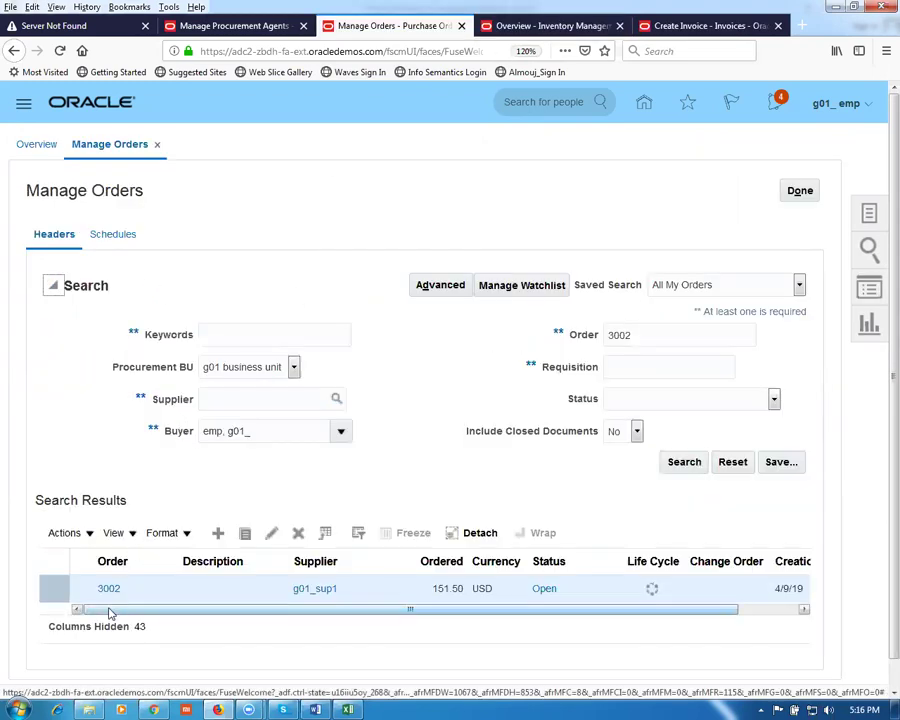
left_click(108, 590)
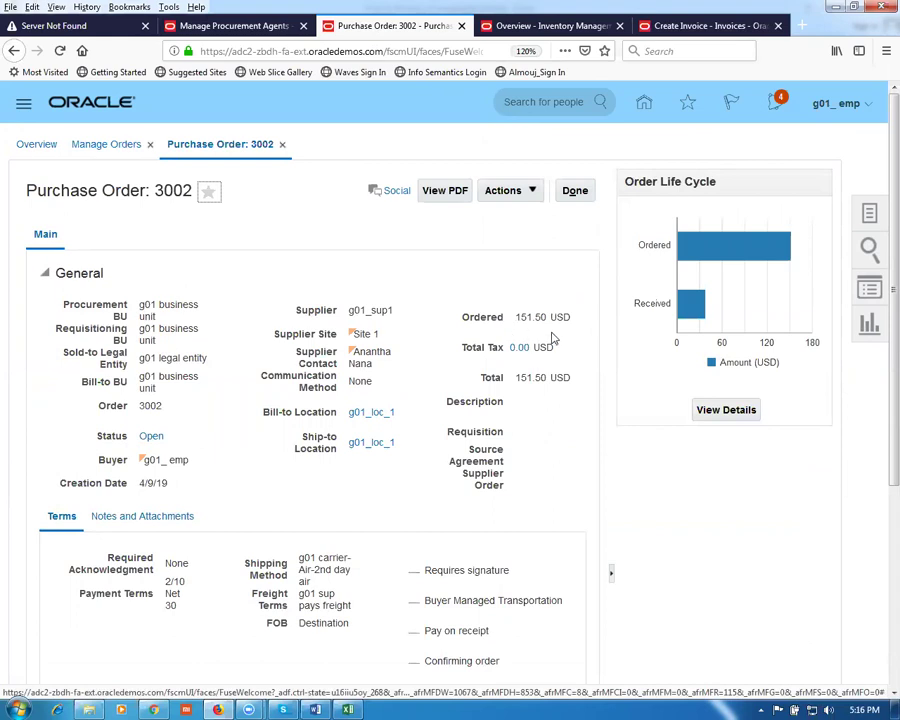
scroll(553, 340, "down", 3)
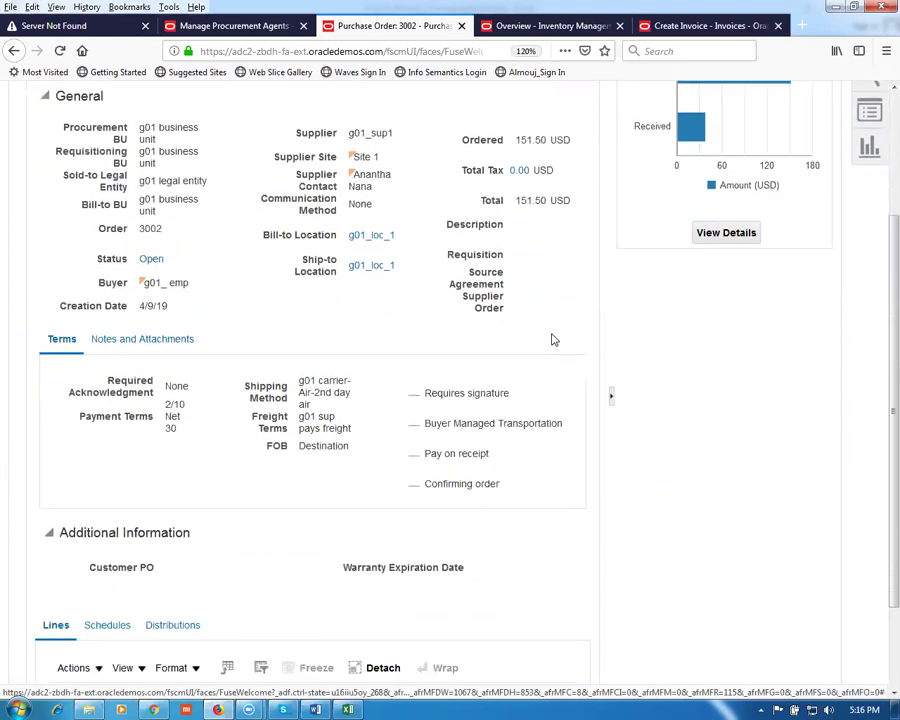
scroll(553, 340, "down", 2)
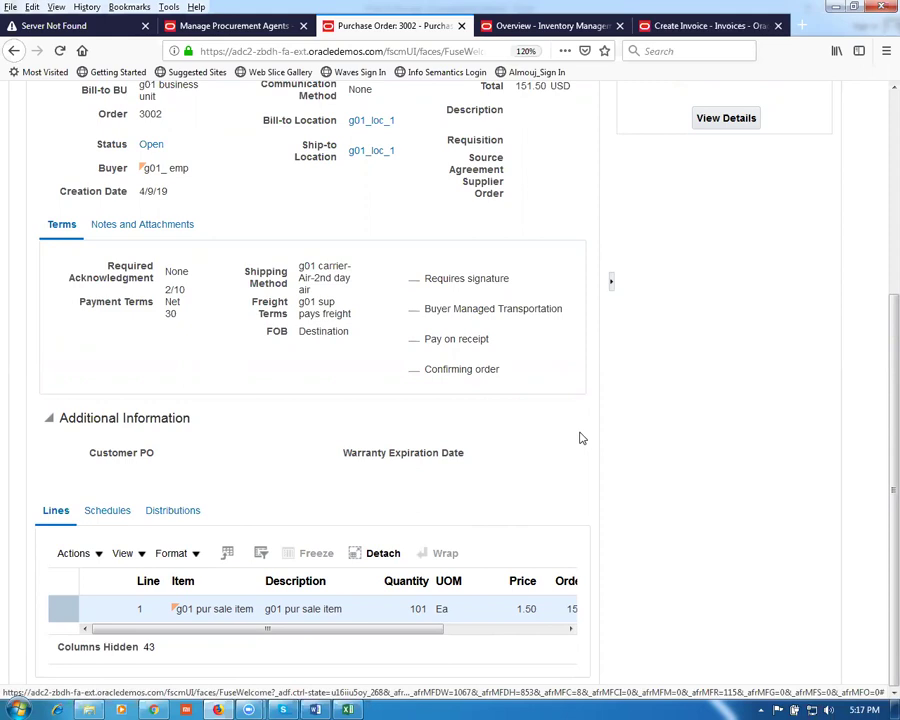
Step: Save and close invoice 1002, then start a new invoice from the Invoices tasks
left_click(705, 27)
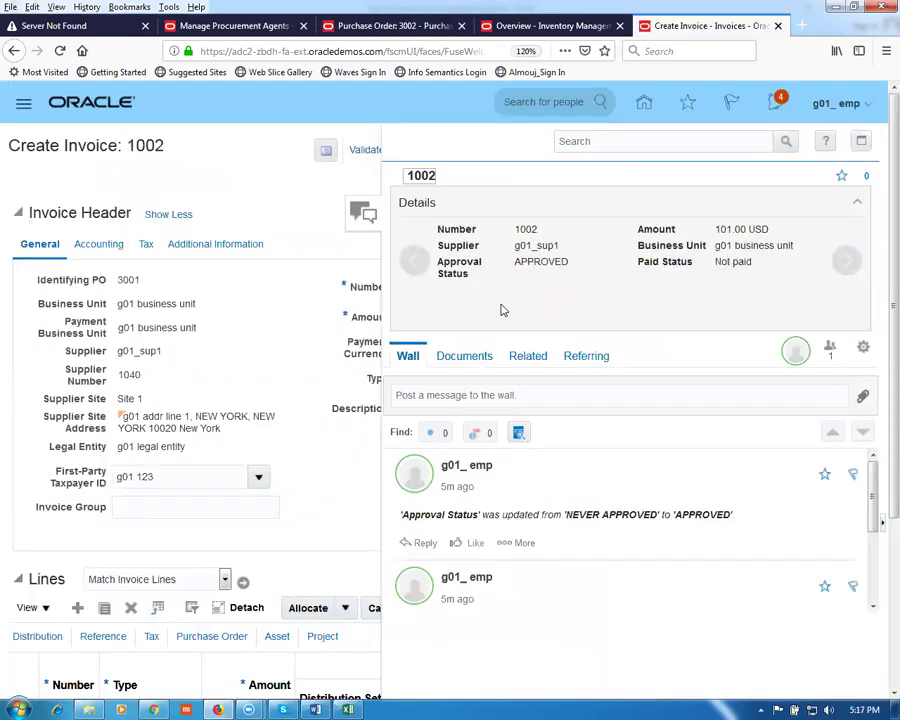
left_click(568, 397)
left_click(355, 215)
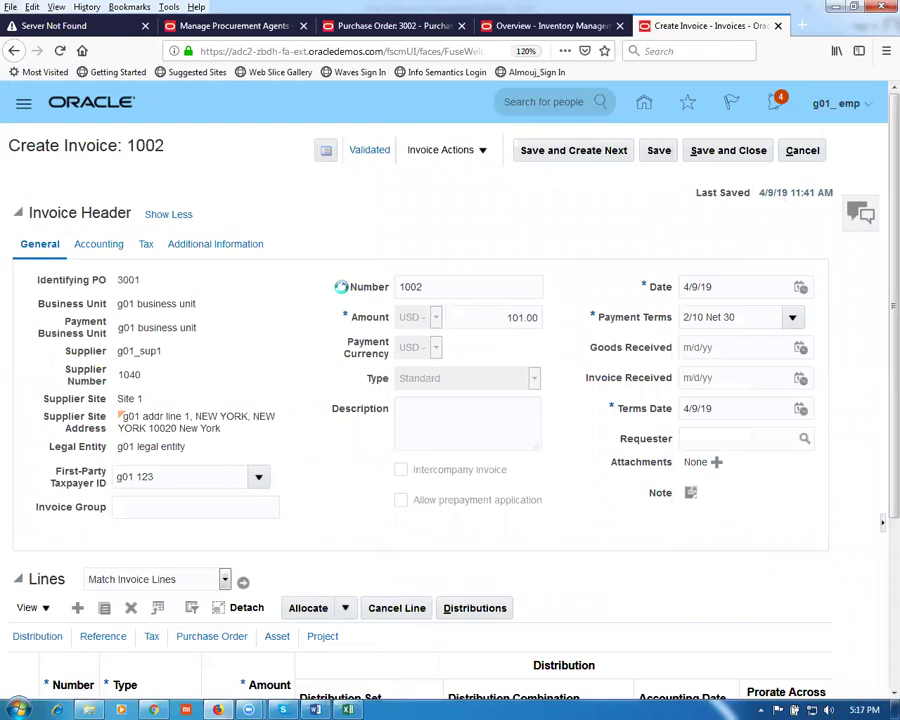
left_click(744, 153)
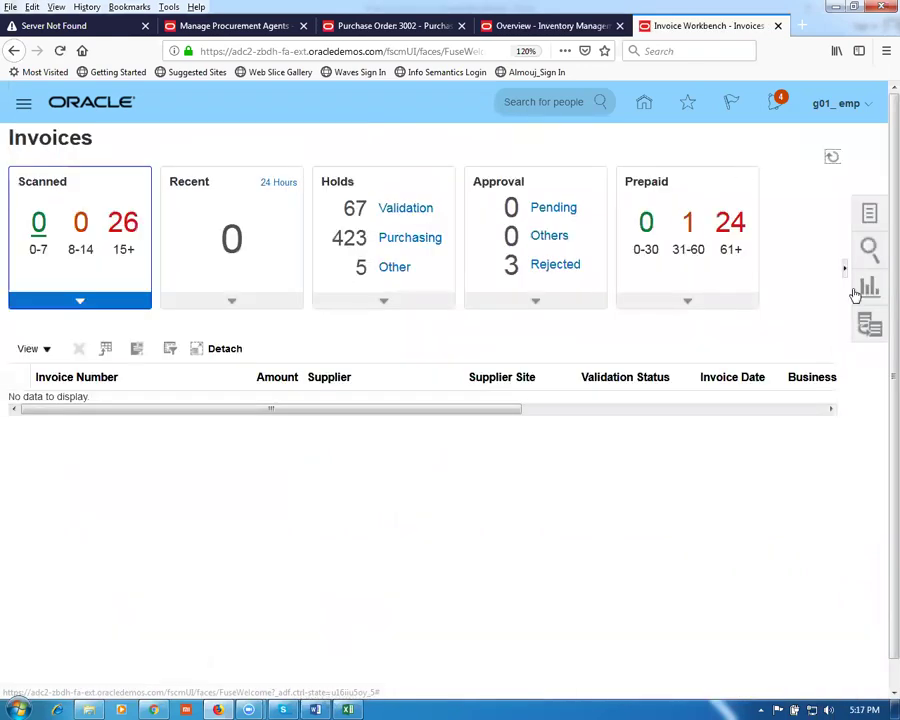
left_click(869, 218)
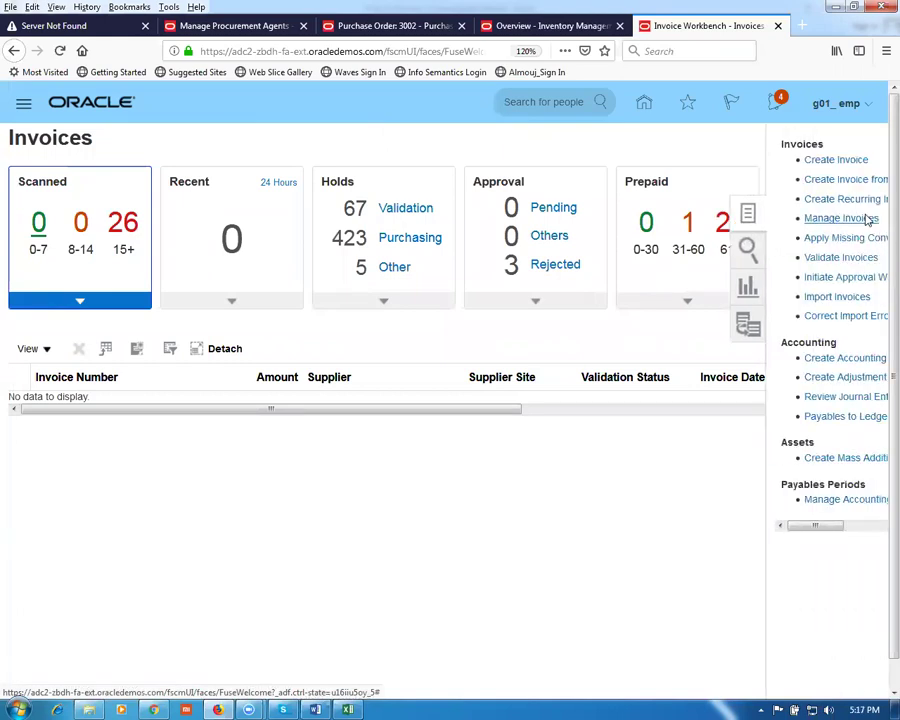
left_click(820, 161)
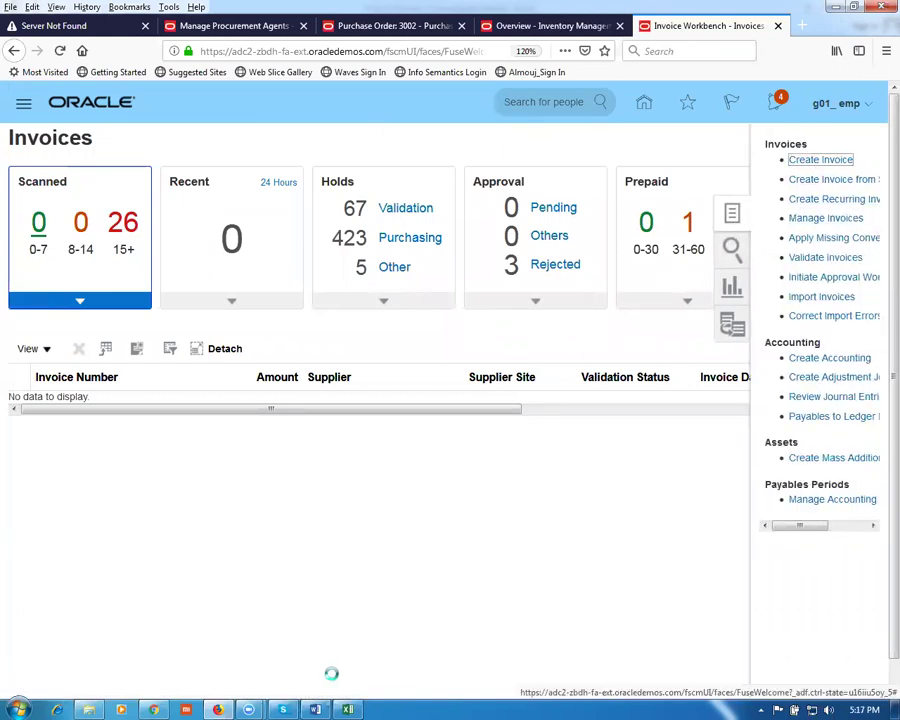
Step: Enter identifying PO 3002, invoice number 1003 and amount 45.00 on the new invoice
left_click(147, 250)
type("3002")
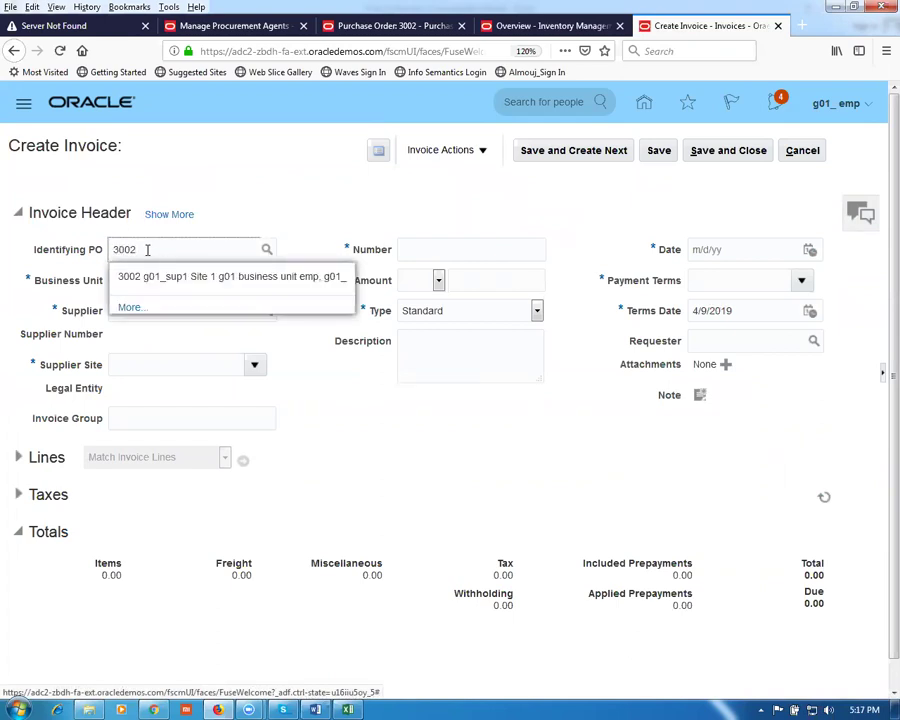
left_click(160, 281)
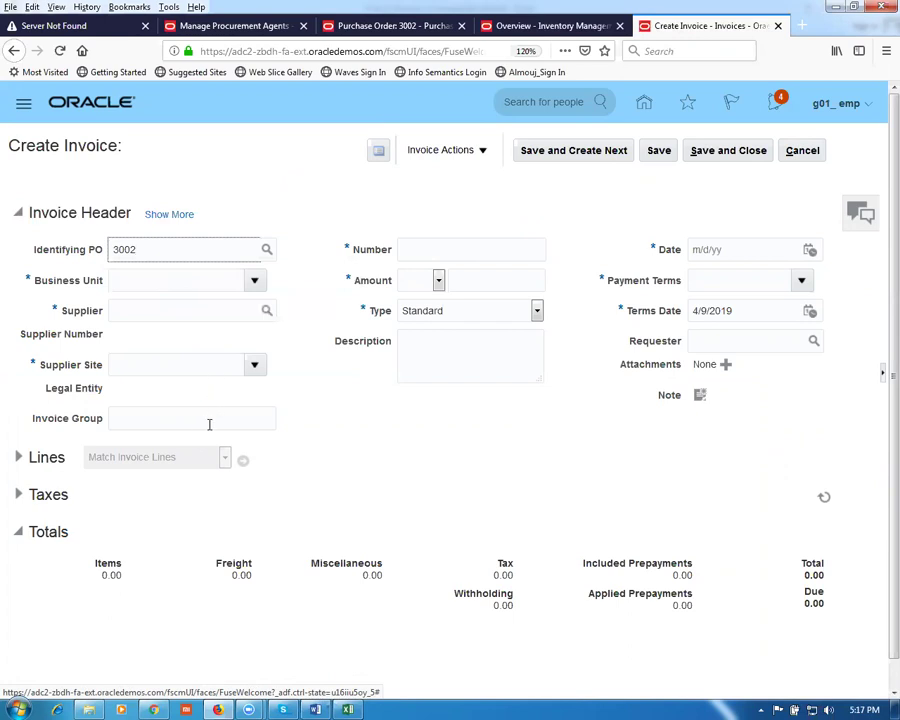
left_click(416, 250)
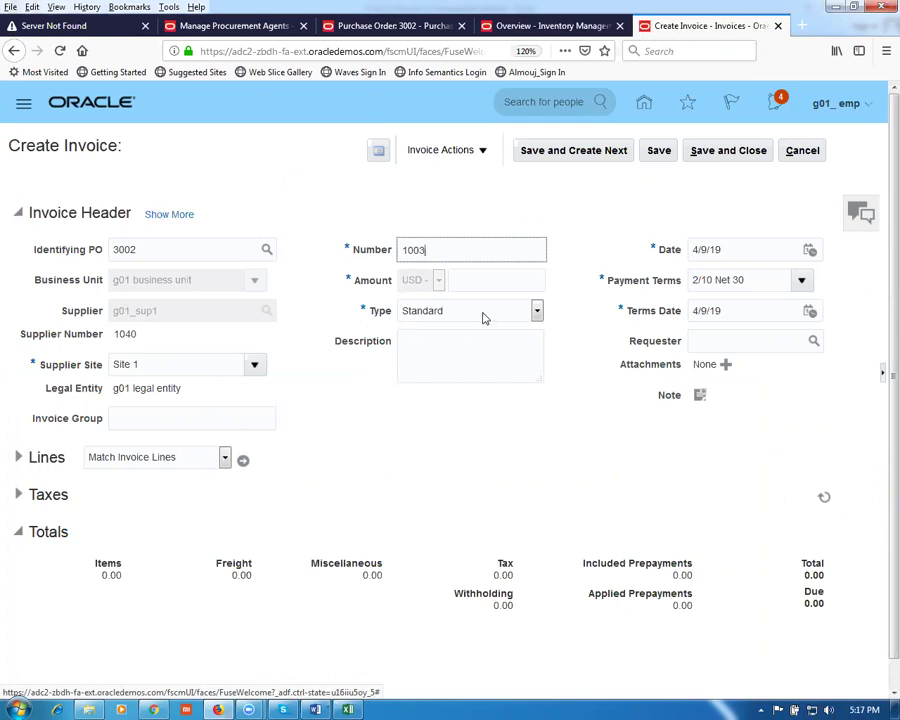
left_click(478, 281)
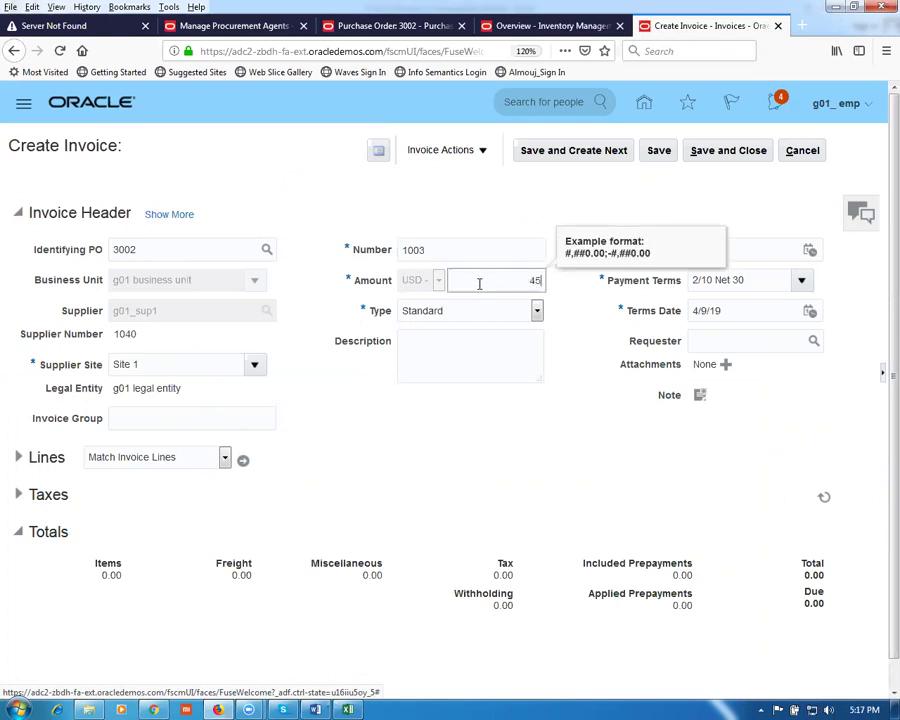
type("45")
left_click(456, 438)
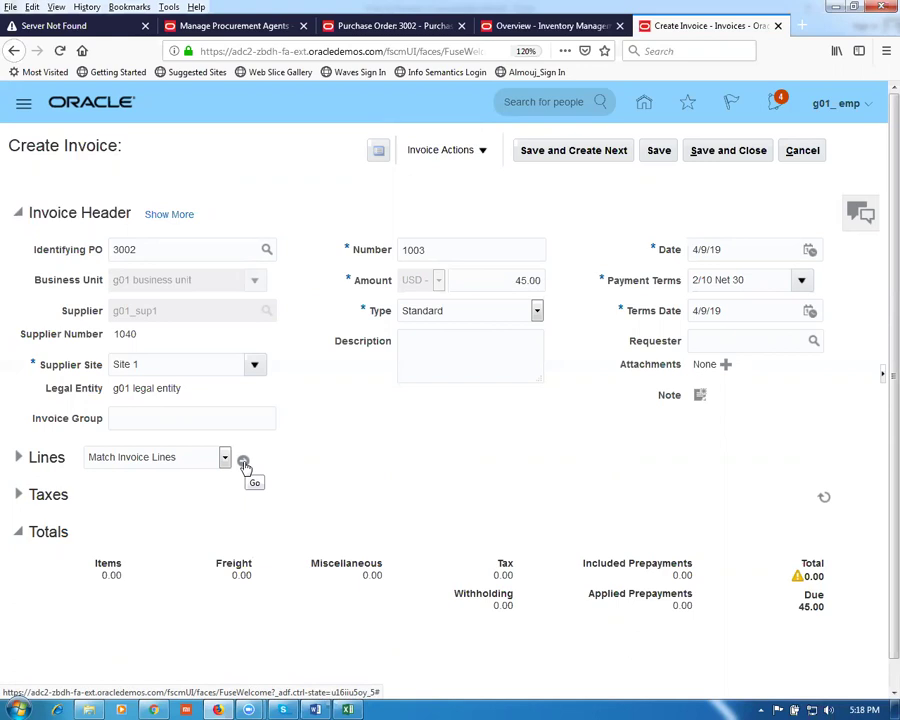
left_click(244, 466)
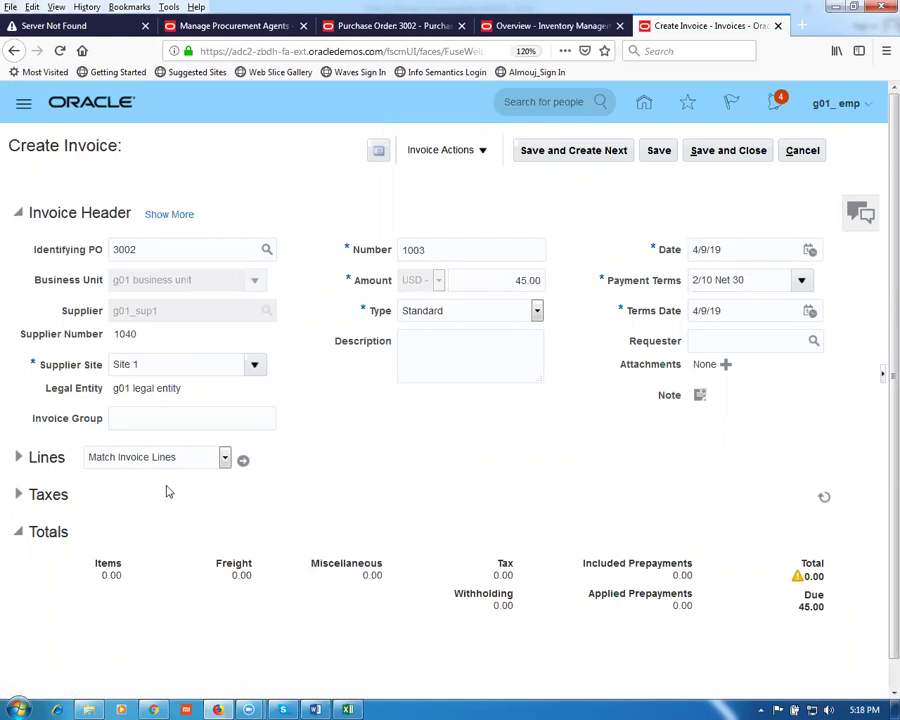
Step: Dismiss the missing-value error and enter liability distribution 10-100-1002 on the Accounting tab
left_click(242, 461)
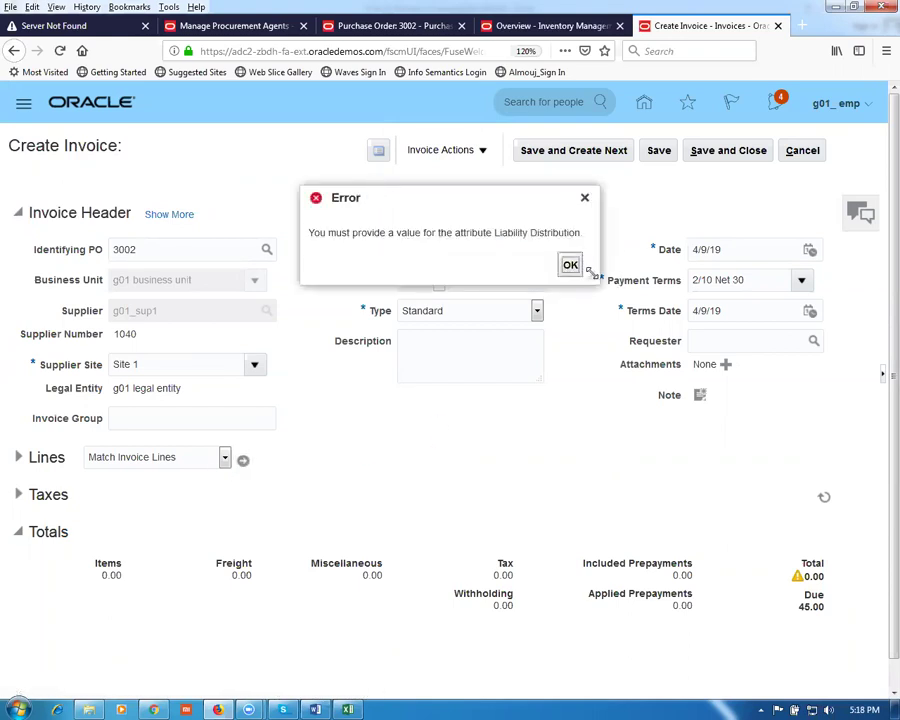
left_click(570, 264)
left_click(162, 215)
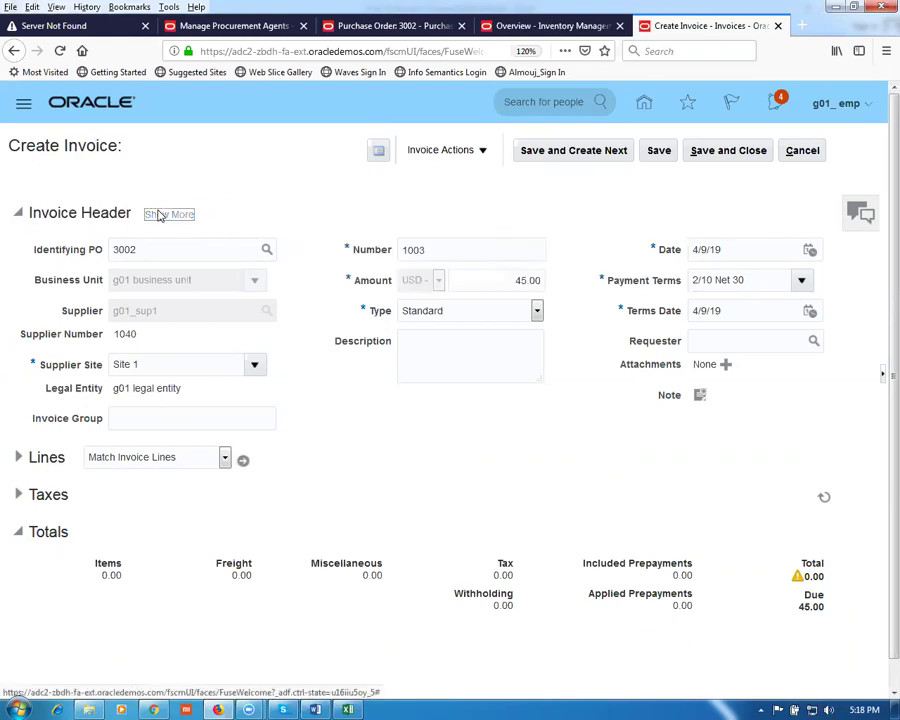
left_click(144, 320)
type("10-100")
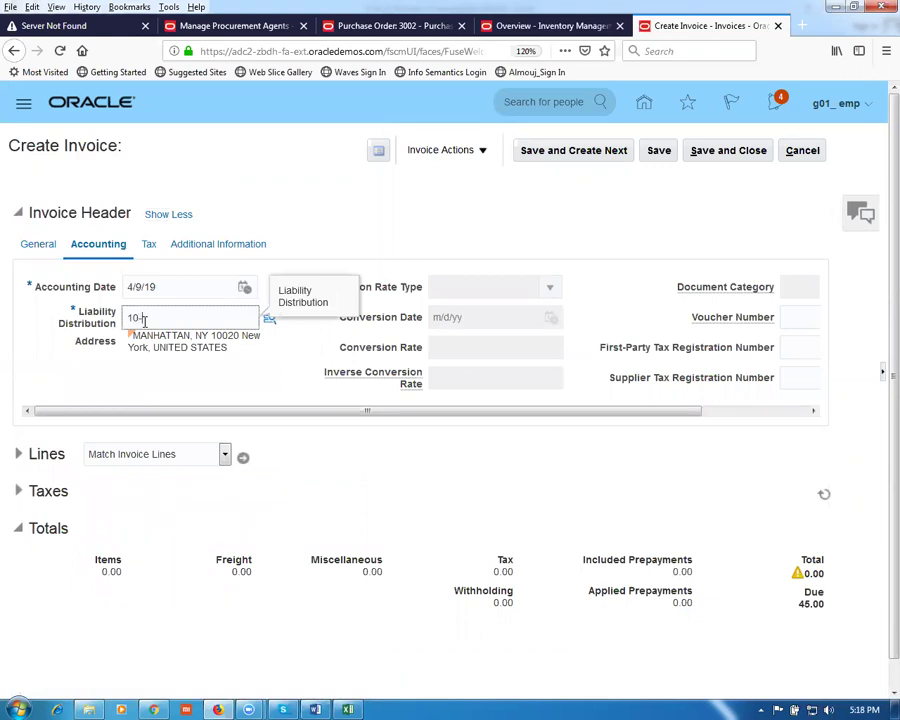
type("-1002")
left_click(40, 245)
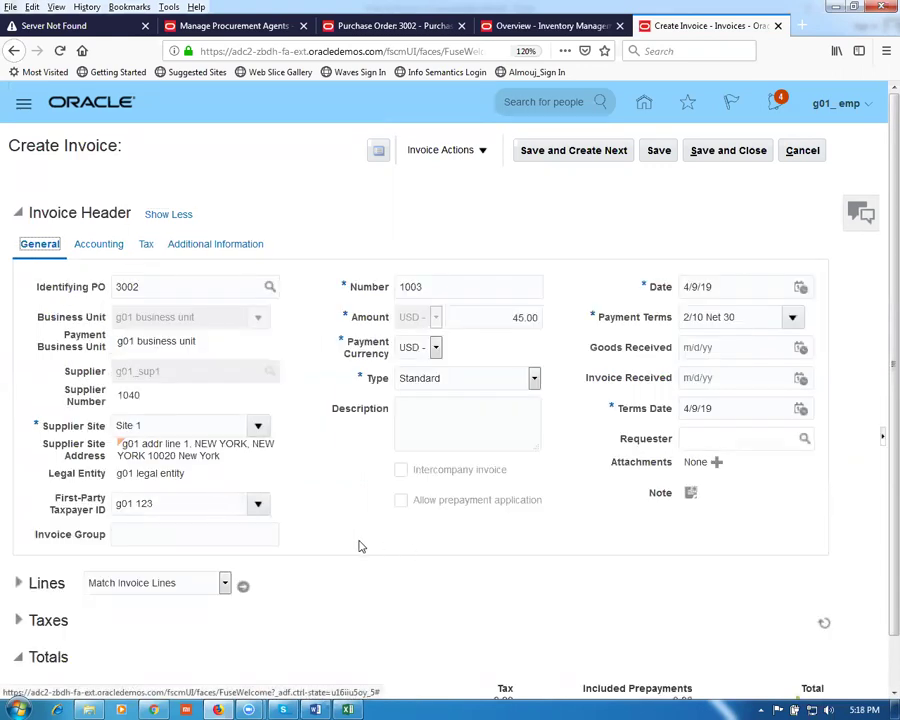
scroll(361, 546, "down", 1)
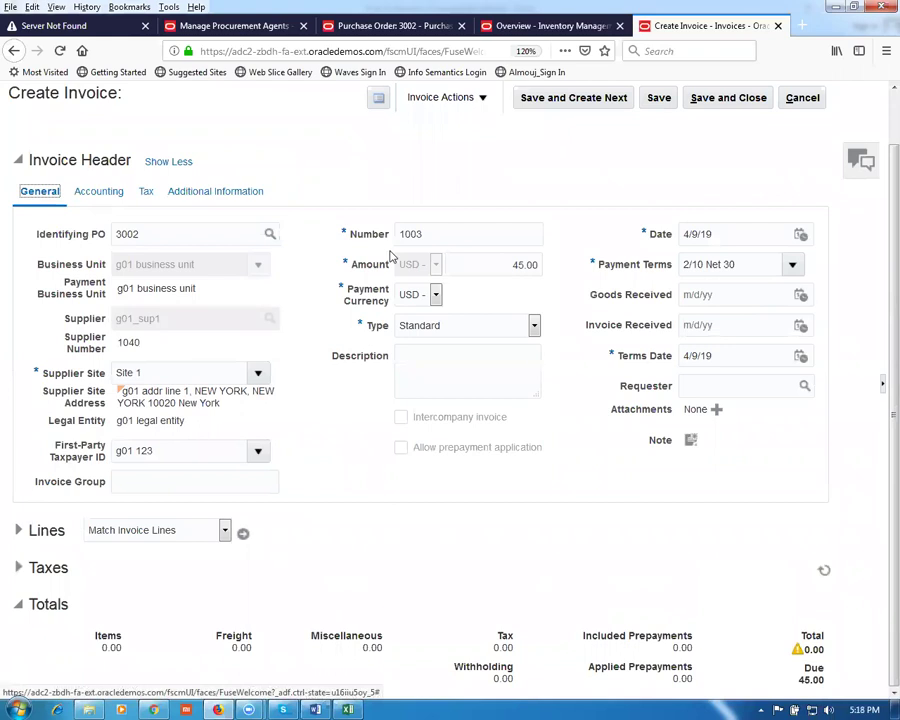
Step: Match PO 3002 line 1 to the invoice at quantity 30, totalling 45.00
left_click(243, 536)
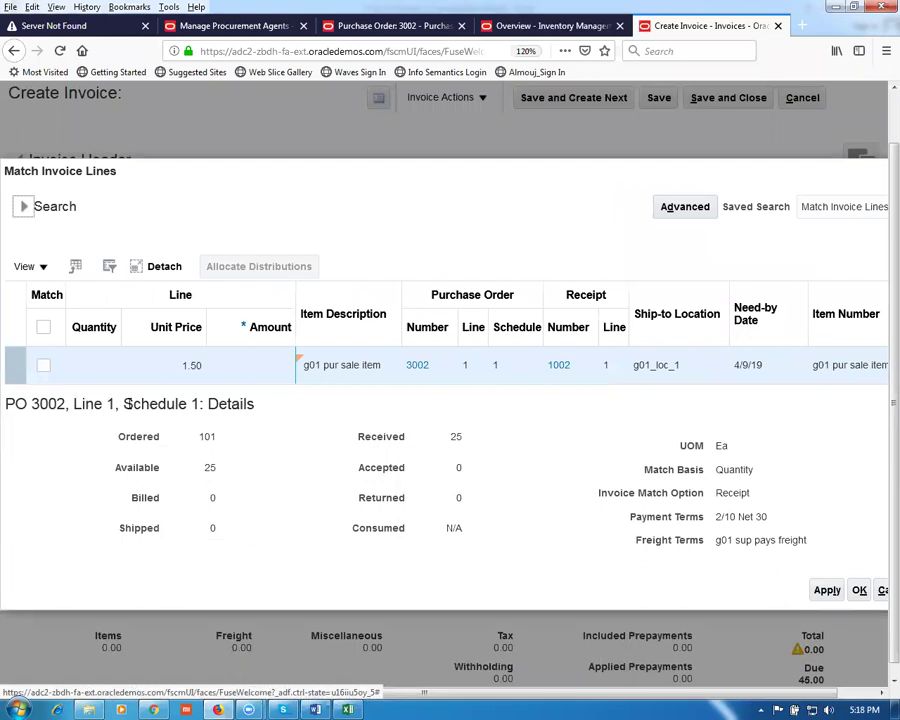
left_click(43, 365)
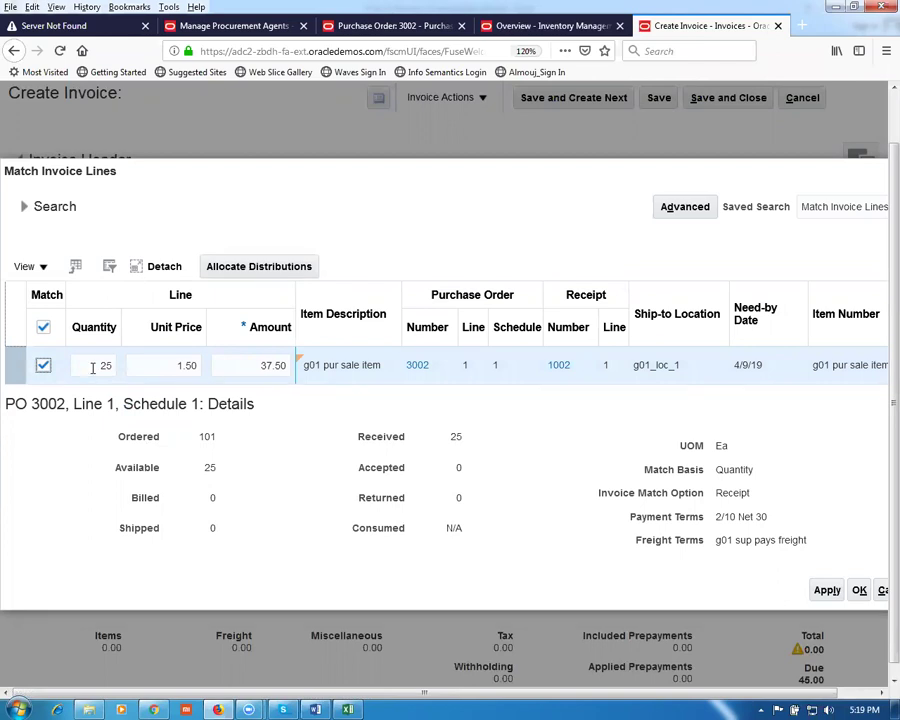
double_click(90, 366)
type("3")
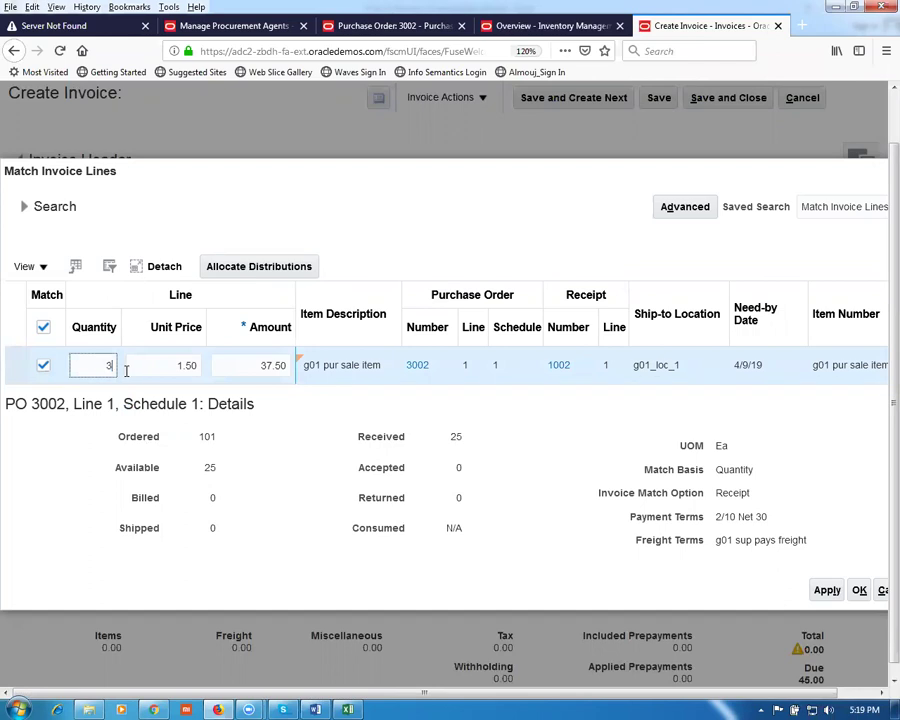
type("0")
key("Tab")
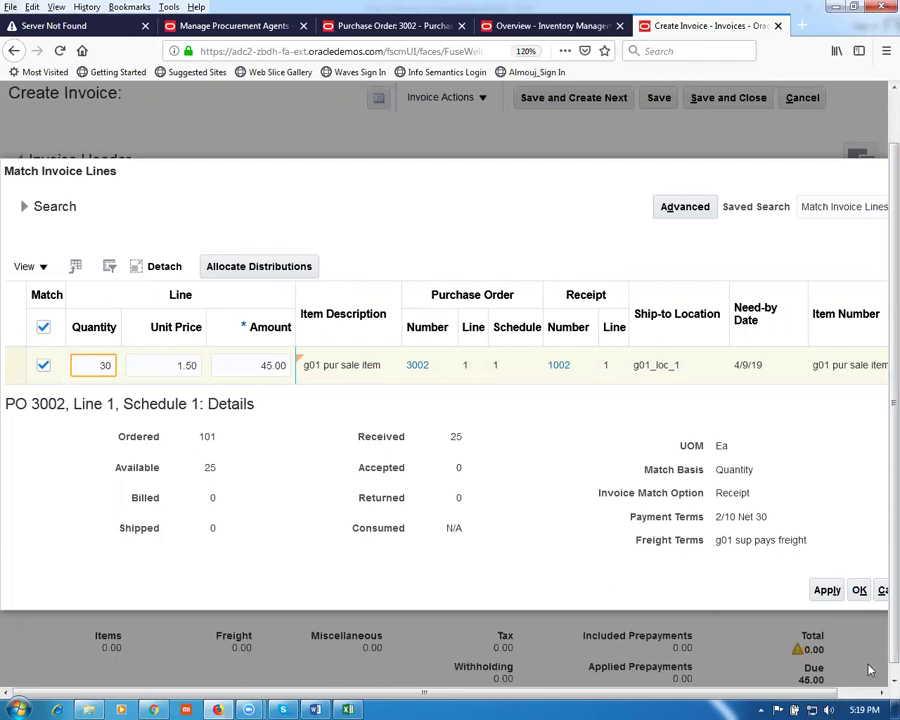
left_click(826, 590)
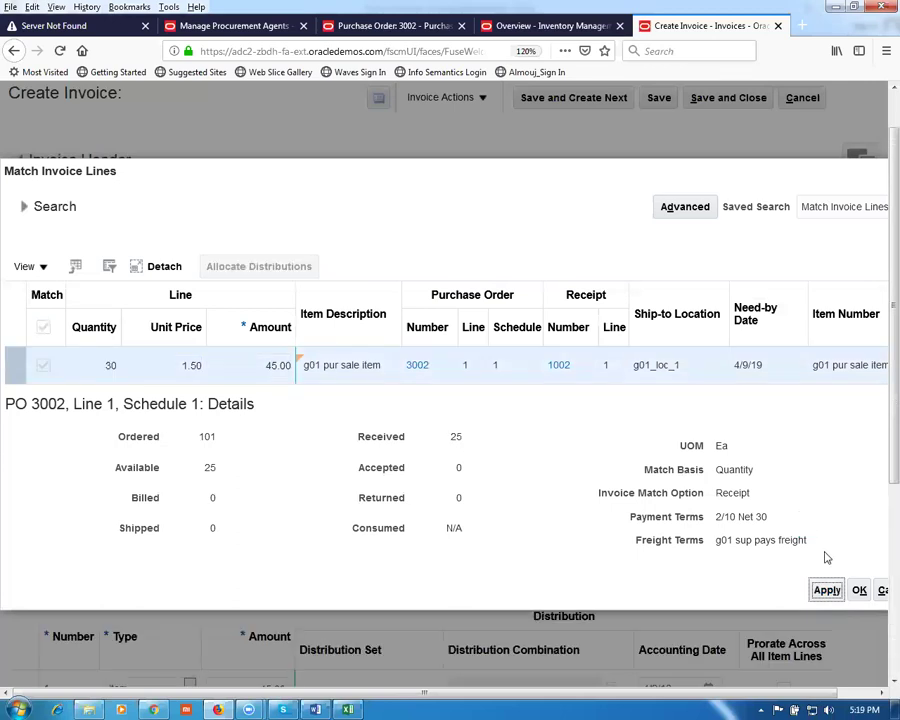
left_click(858, 591)
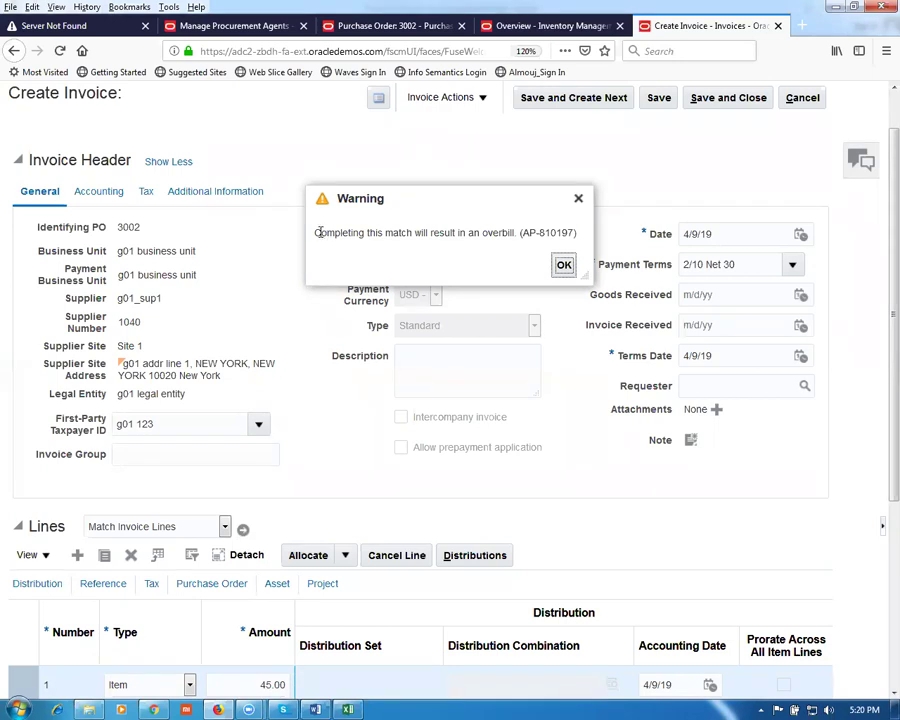
Step: Review and accept the overbill warning AP-810197
left_click_drag(315, 233, 516, 236)
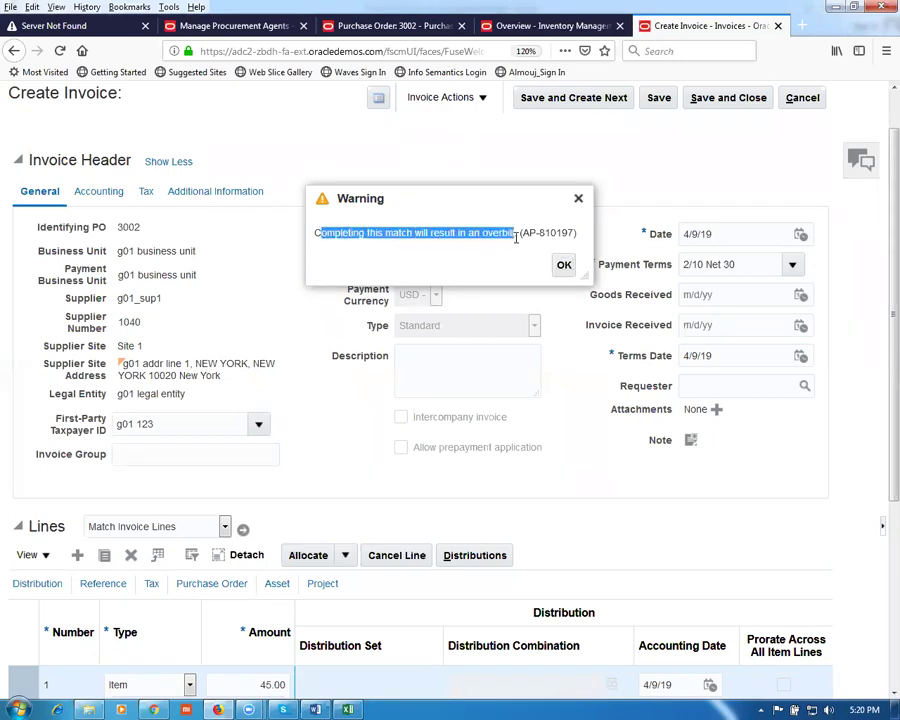
left_click(505, 257)
left_click_drag(459, 233, 558, 234)
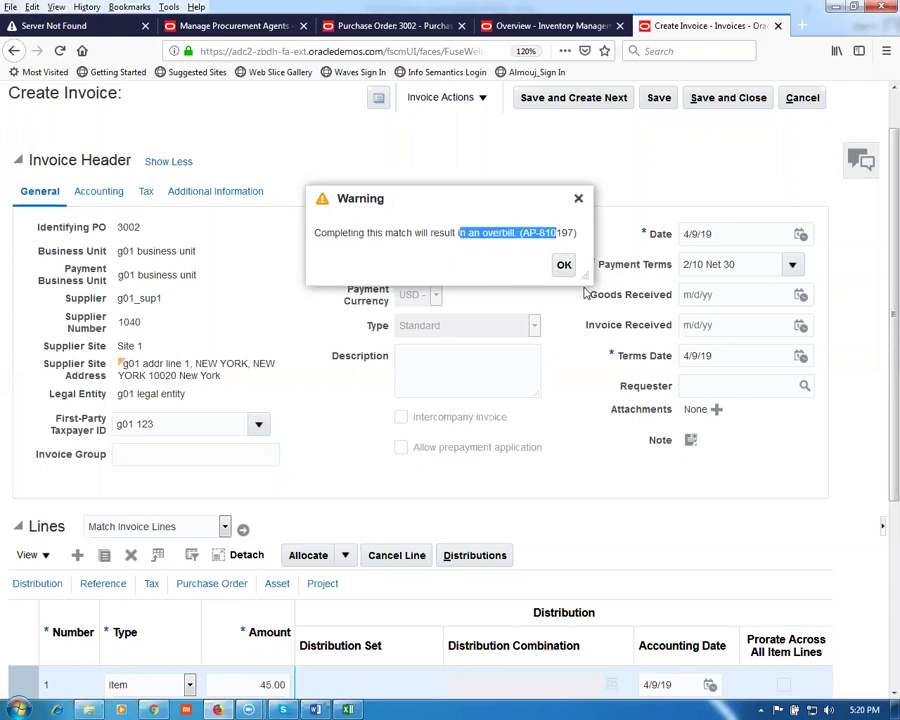
left_click(566, 266)
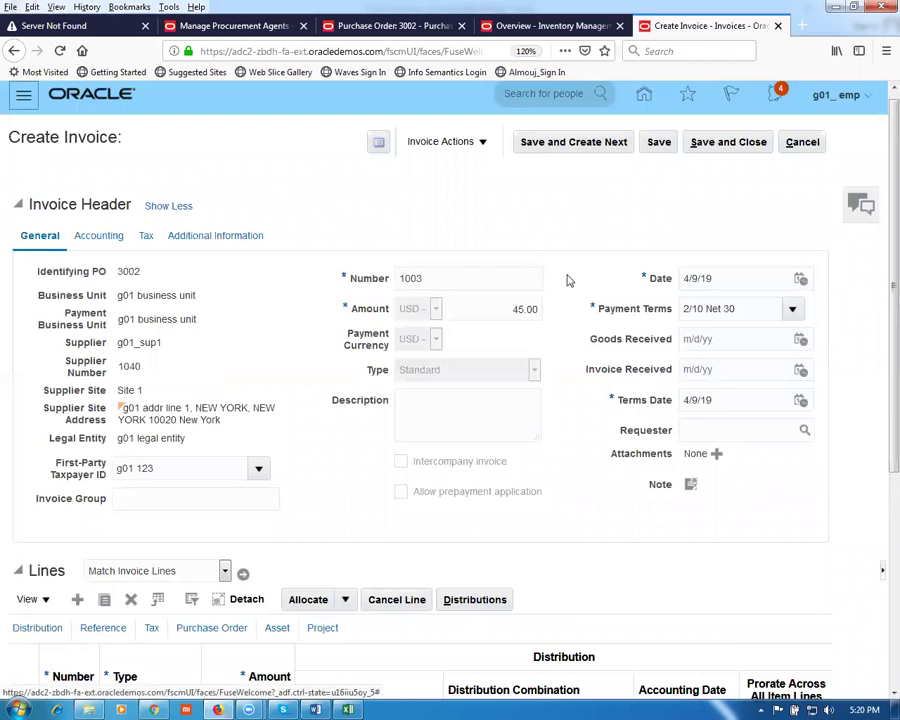
Step: Validate invoice 1003 and create its draft accounting
left_click(434, 144)
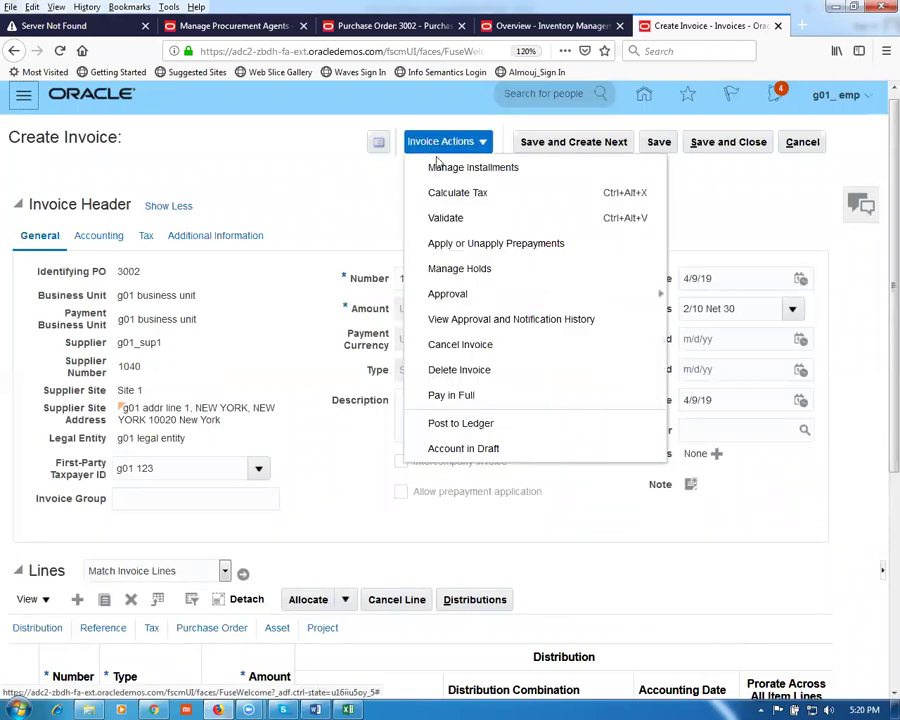
left_click(450, 218)
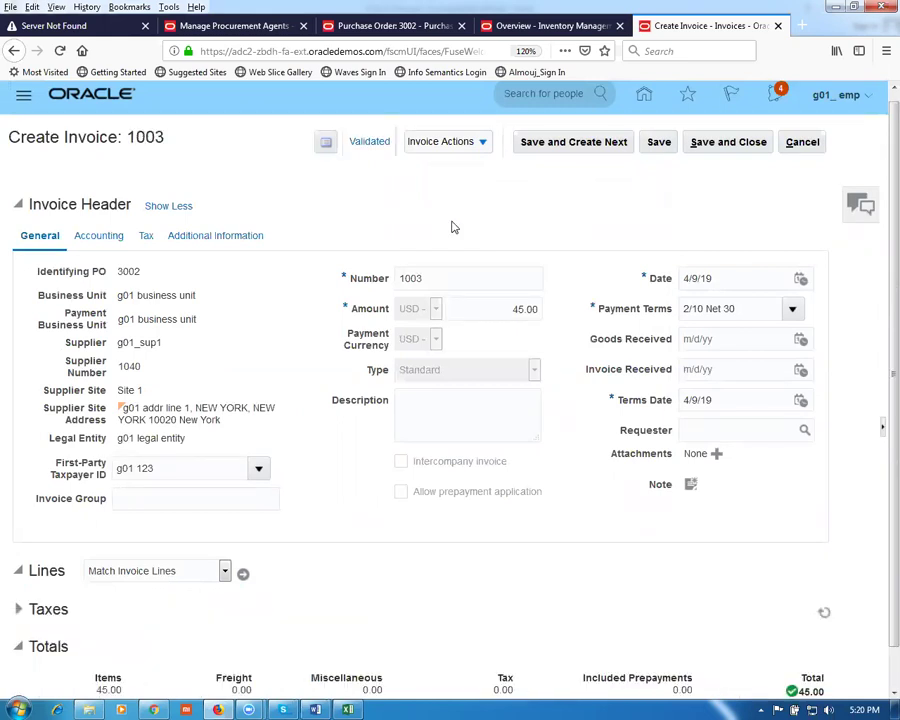
left_click(440, 142)
left_click(452, 450)
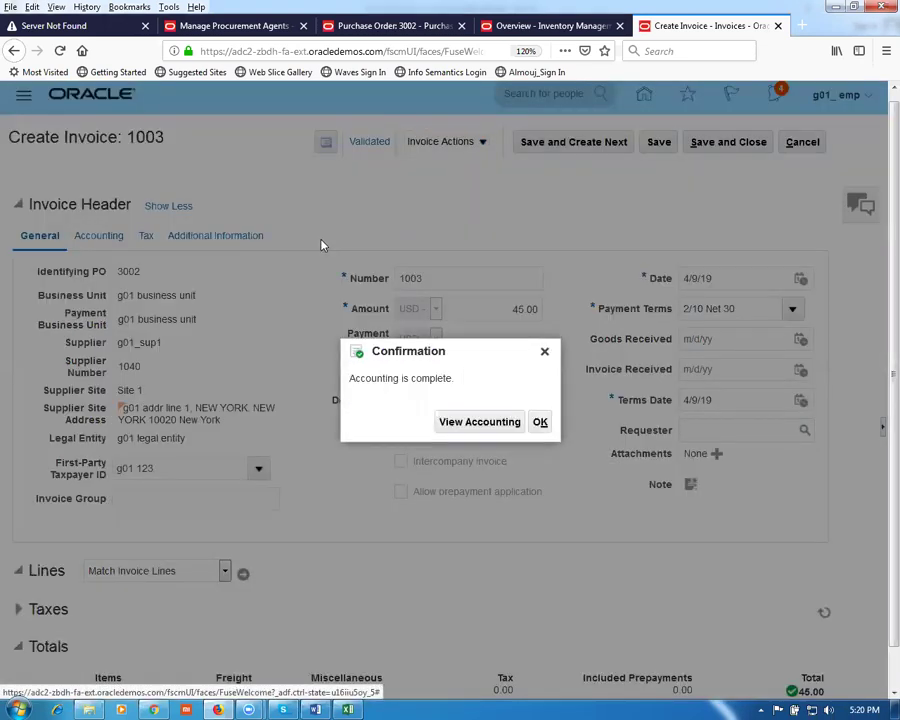
left_click(540, 421)
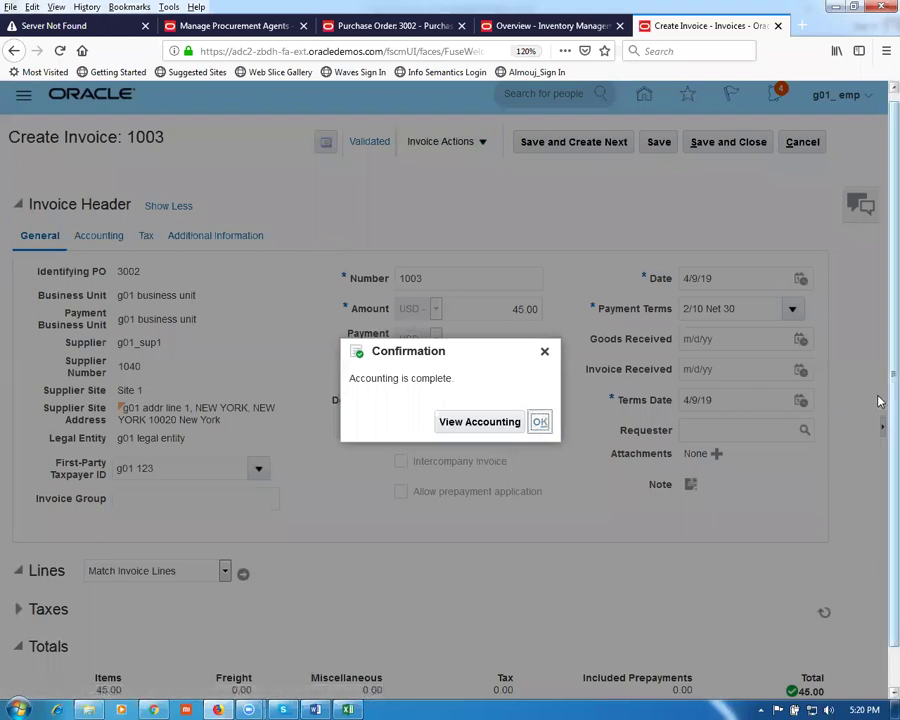
scroll(879, 401, "down", 1)
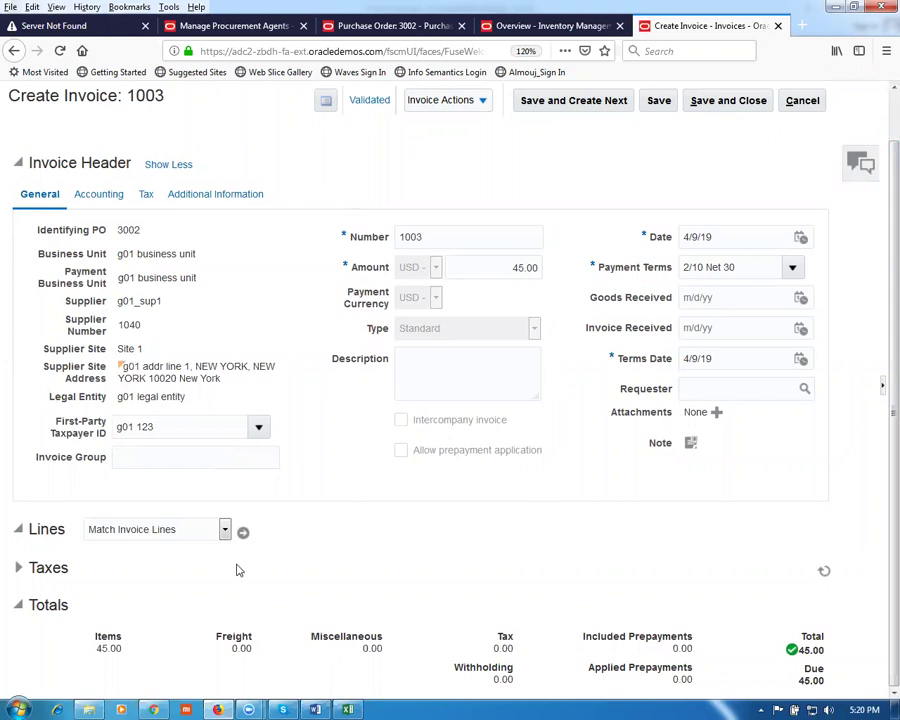
scroll(180, 567, "up", 1)
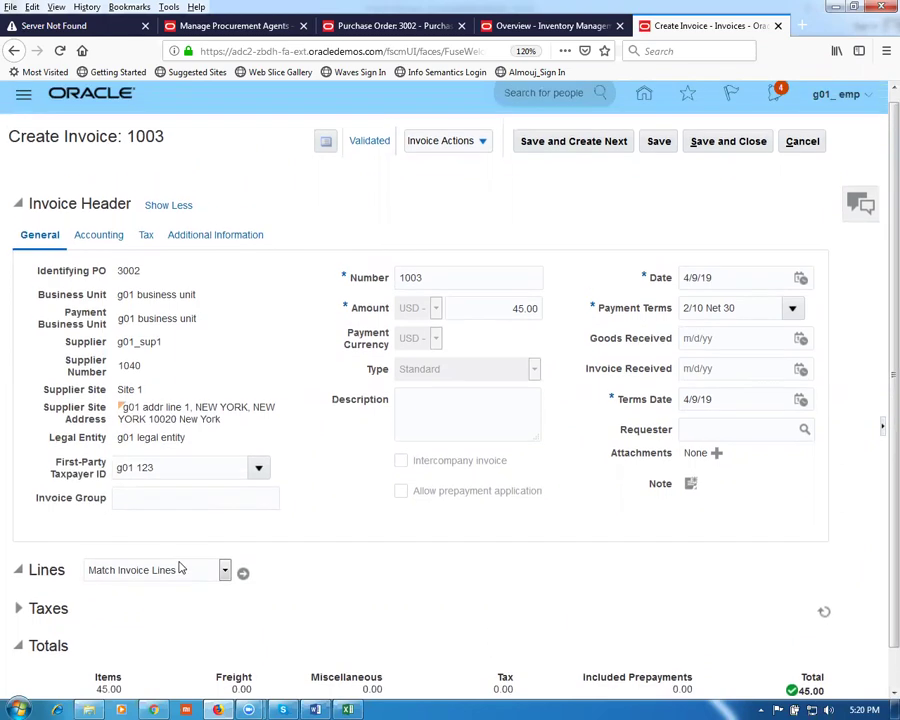
Step: Review invoice line 1's PO 3002 matching details: 30 billed versus 25 received
left_click(16, 587)
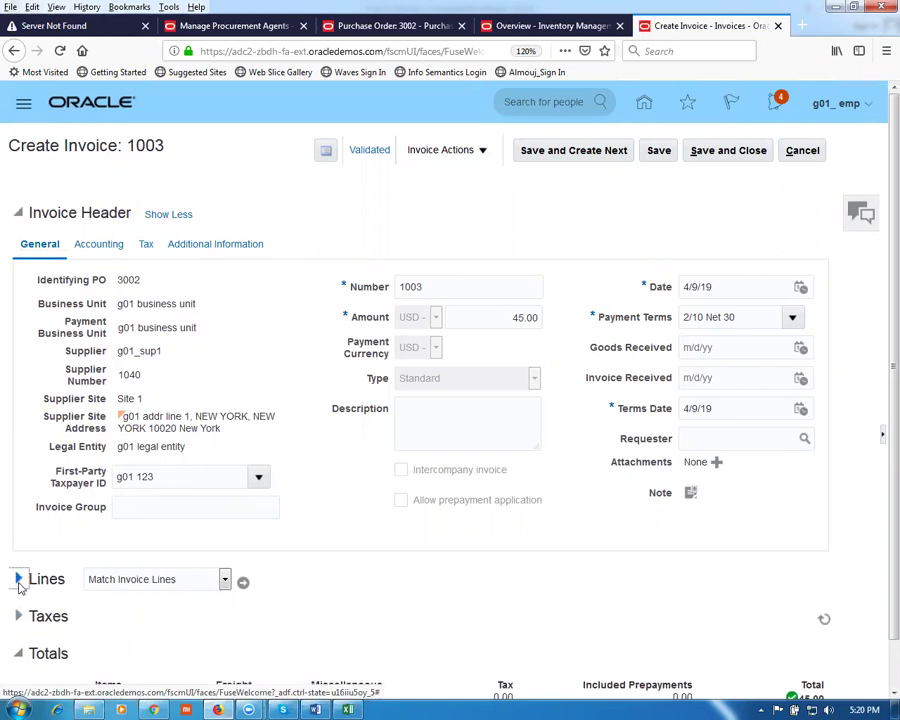
scroll(312, 632, "down", 3)
left_click(74, 514)
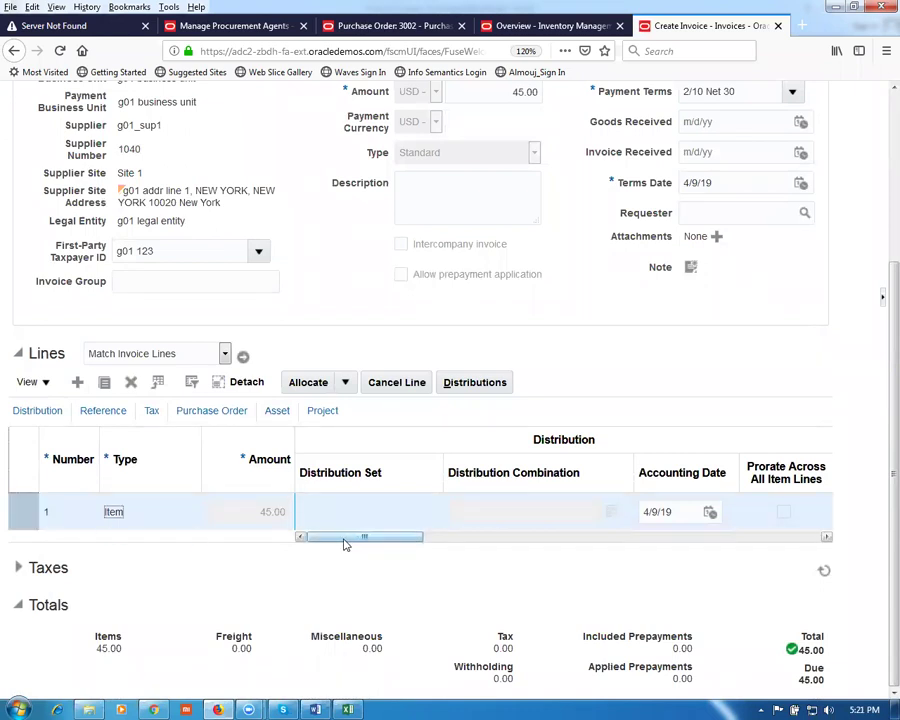
left_click_drag(345, 543, 548, 565)
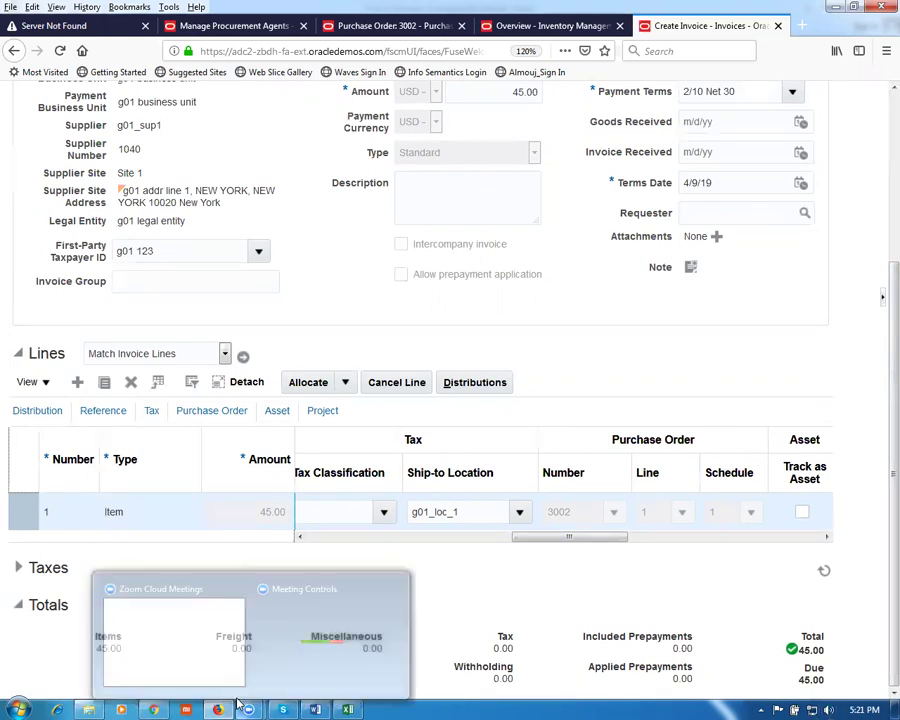
mouse_move(534, 544)
left_mouse_down()
mouse_move(733, 566)
mouse_move(330, 580)
left_mouse_up()
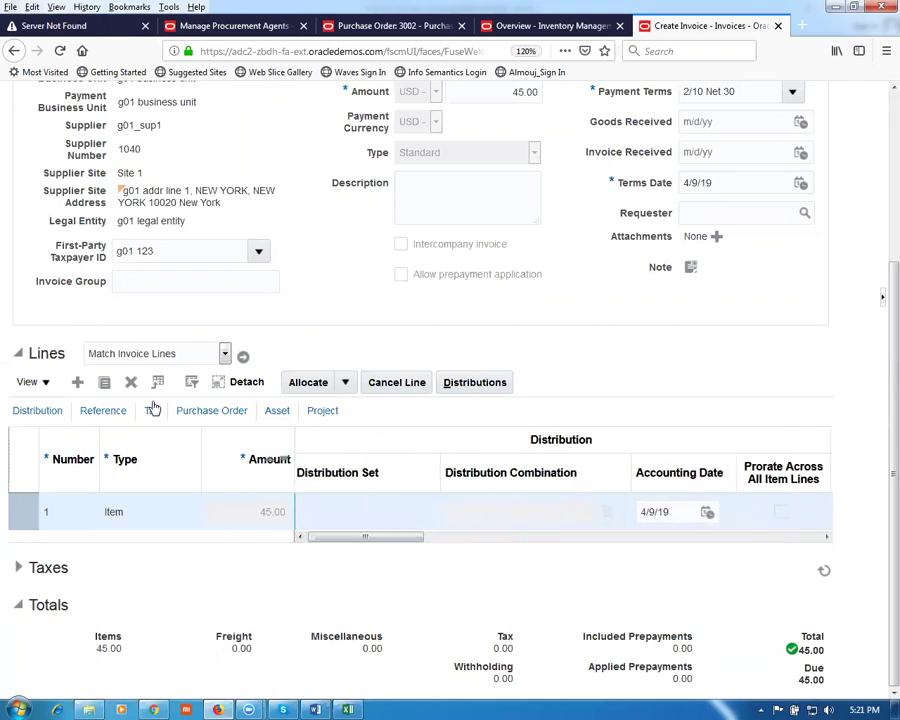
left_click(242, 359)
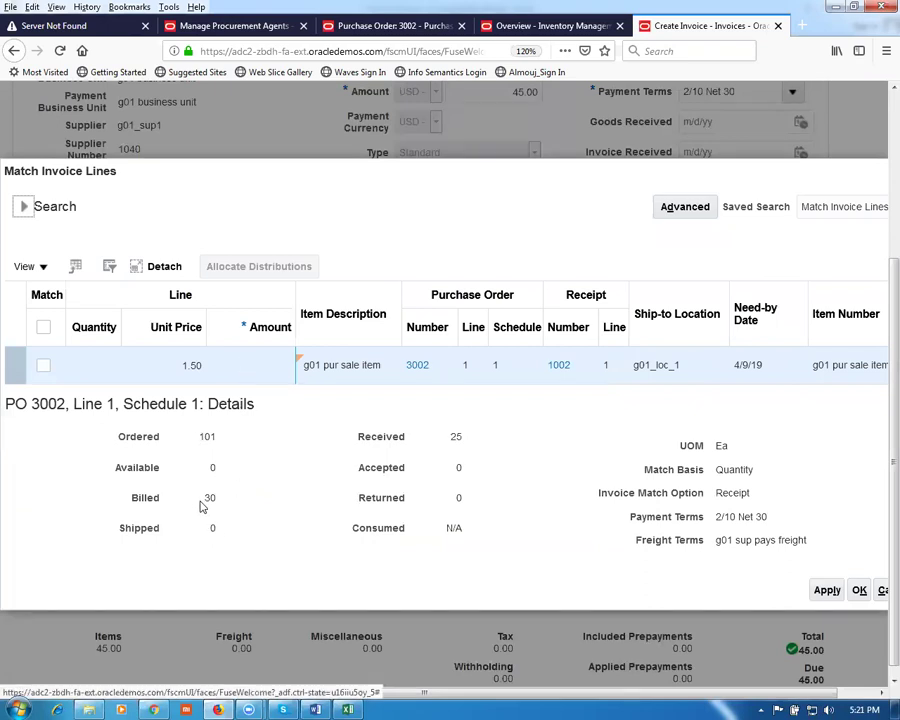
left_click(452, 437)
left_click(859, 590)
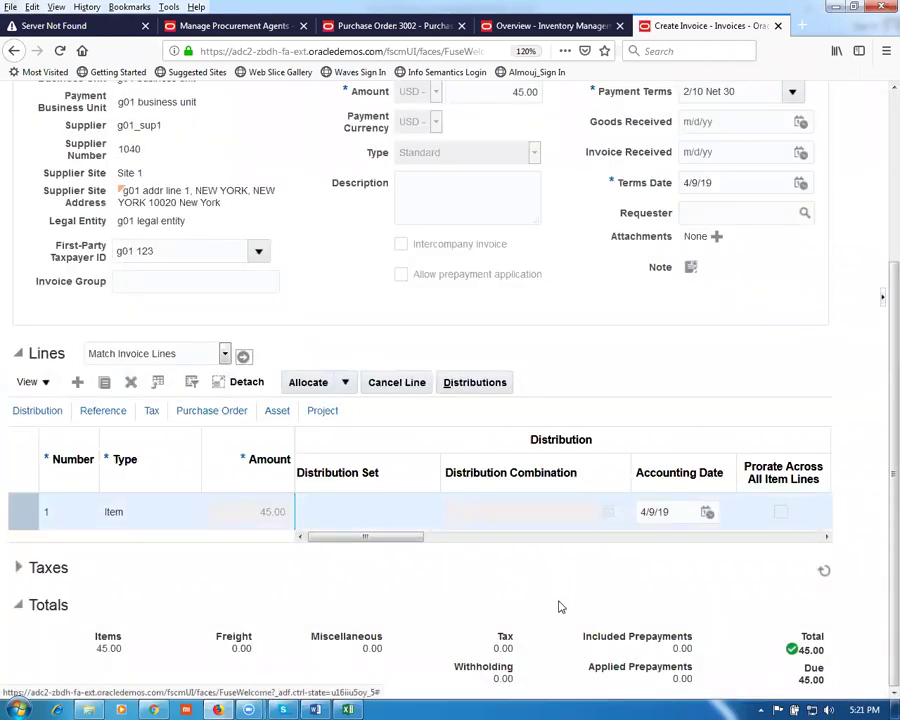
scroll(560, 607, "up", 4)
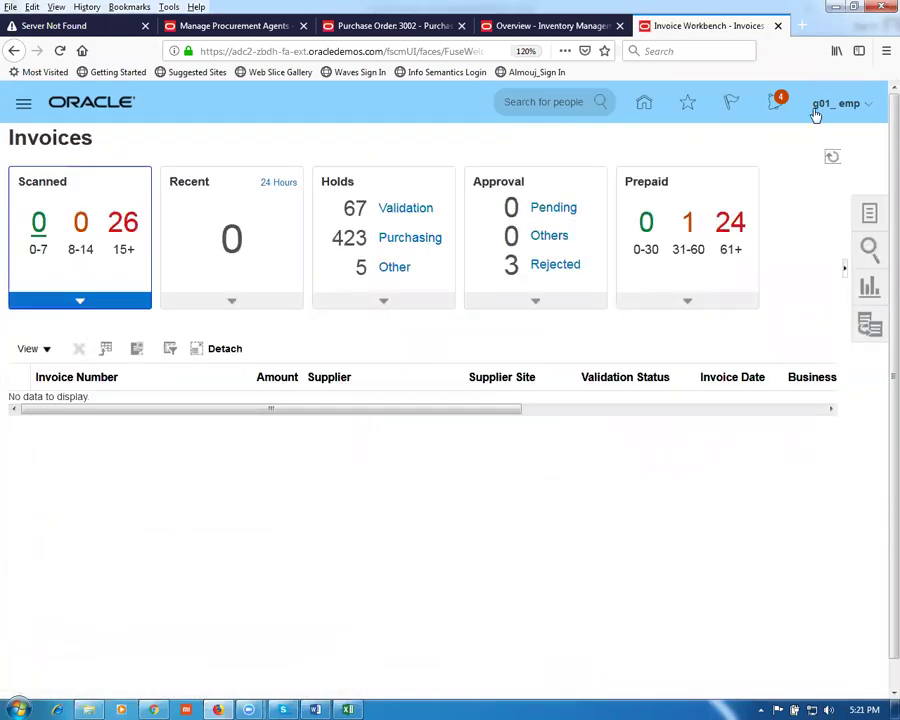
Step: Duplicate the Invoice Workbench tab and expand the Procurement work areas on the home page
right_click(698, 30)
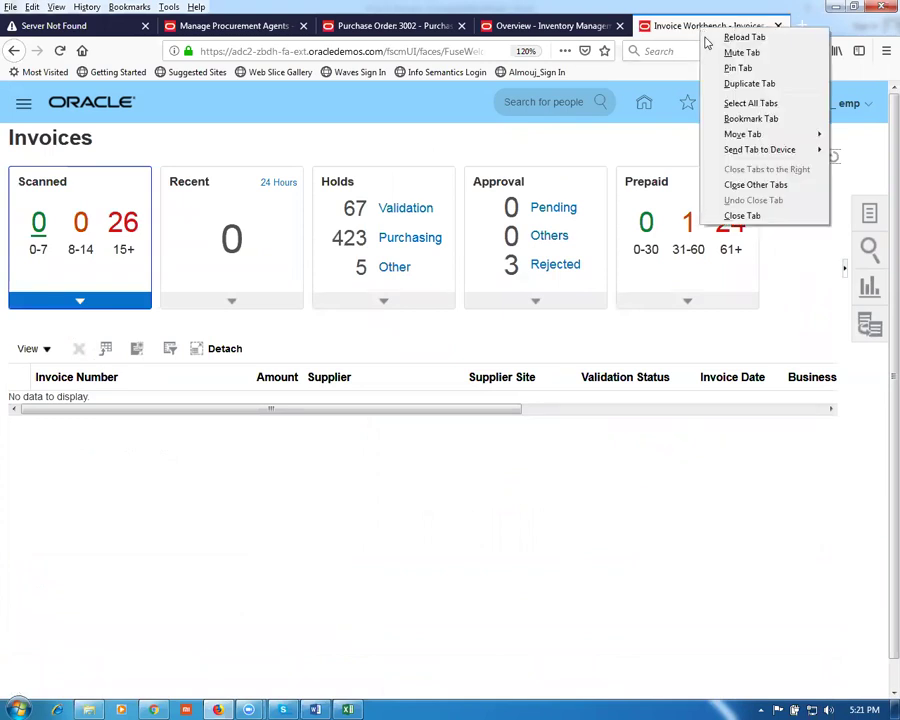
left_click(718, 87)
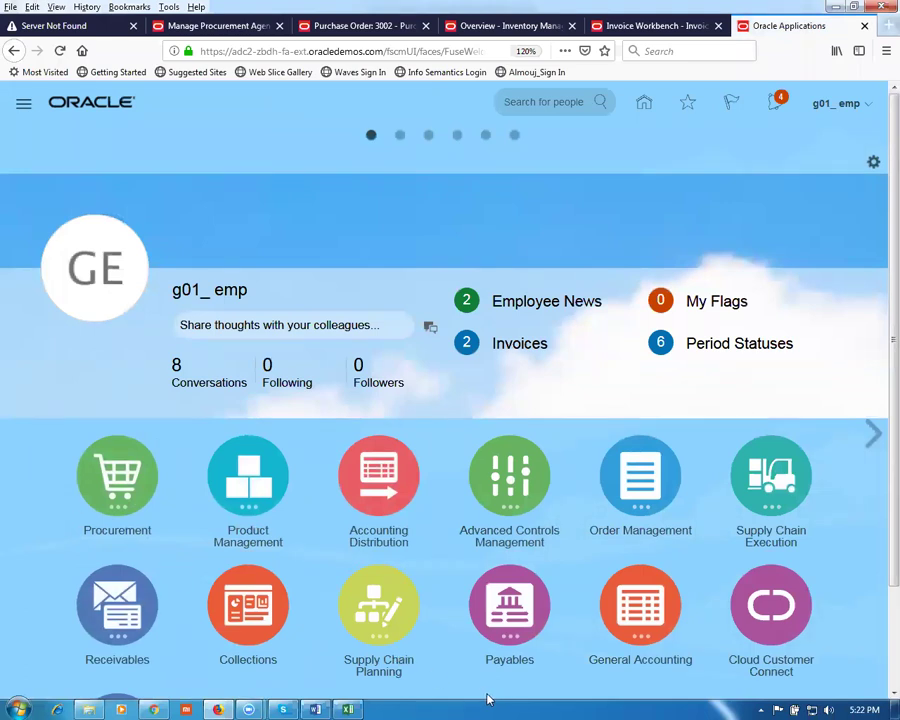
left_click(133, 469)
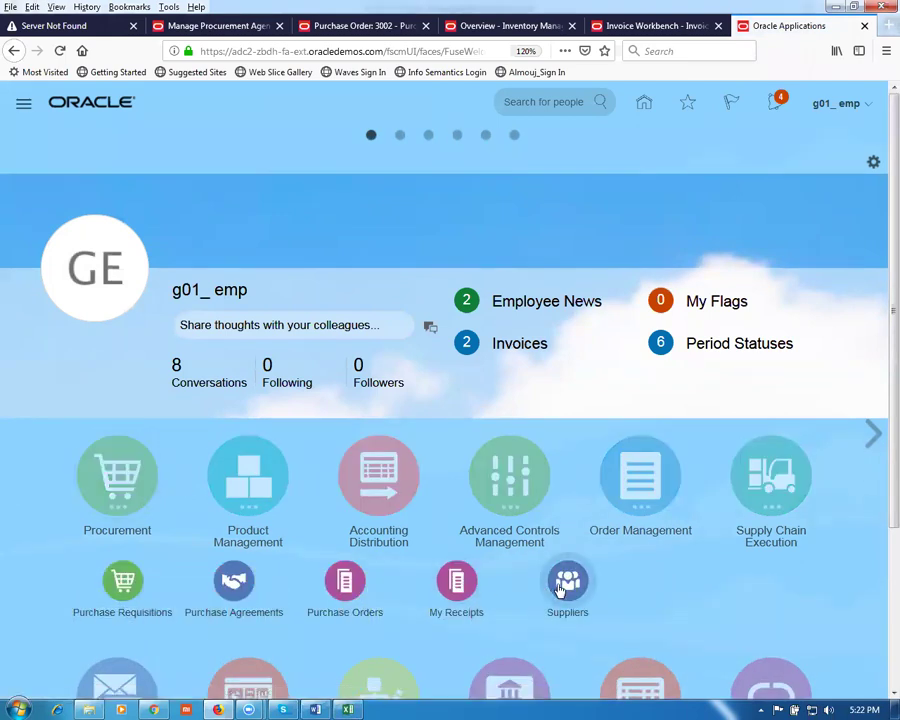
Step: Go to the Suppliers overview, then switch to the P_to_P_Process Excel workbook
left_click(561, 591)
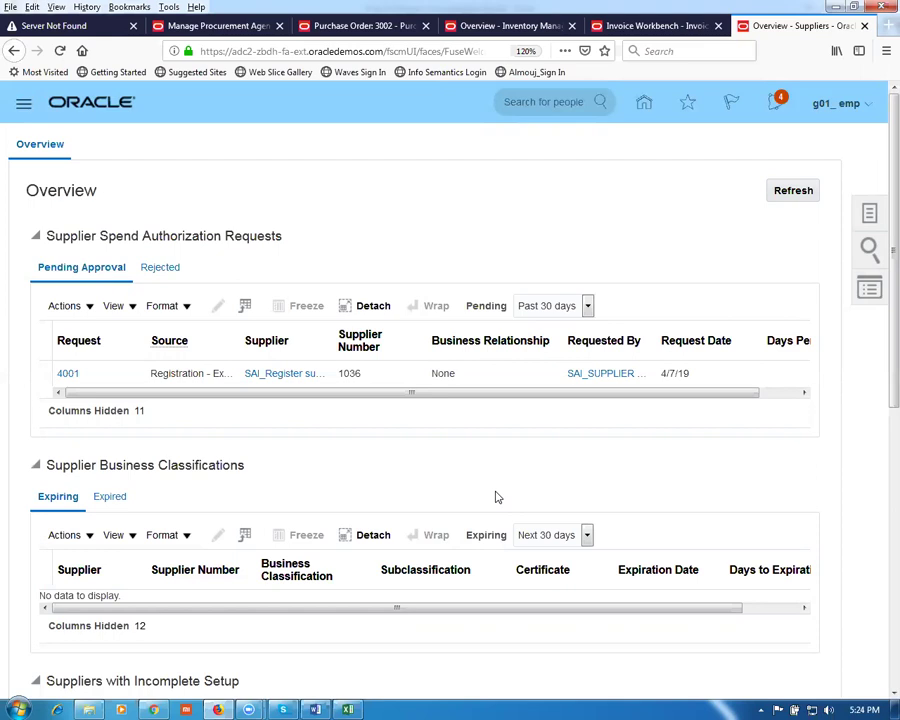
key("alt+Tab")
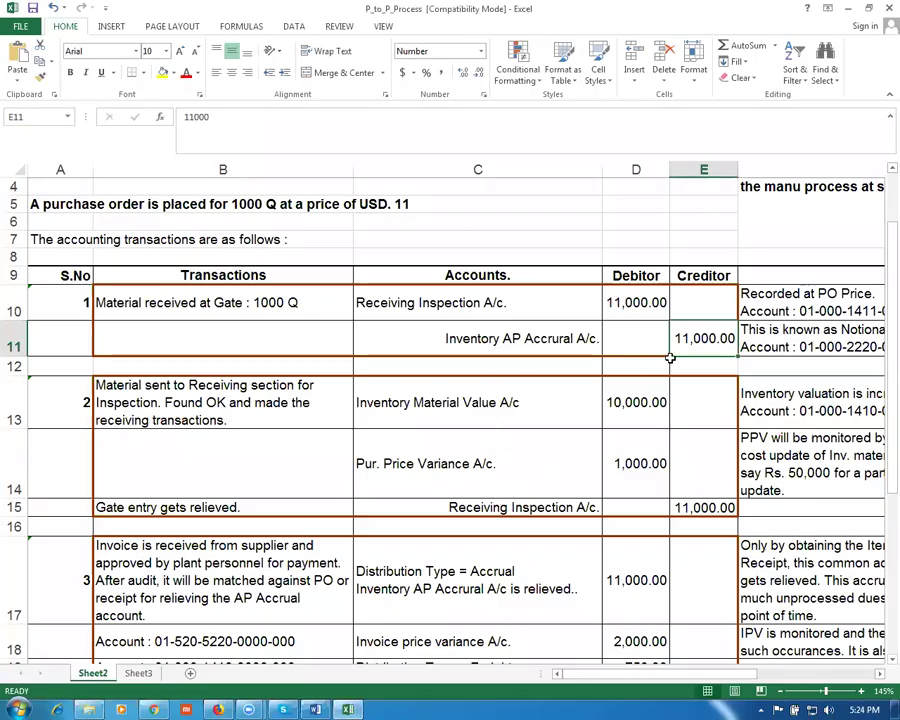
Step: Inspect accrual cells C17, B17, E11 (11,000.00), rows 10–11 and C17:D17, then return to the browser
left_click(478, 578)
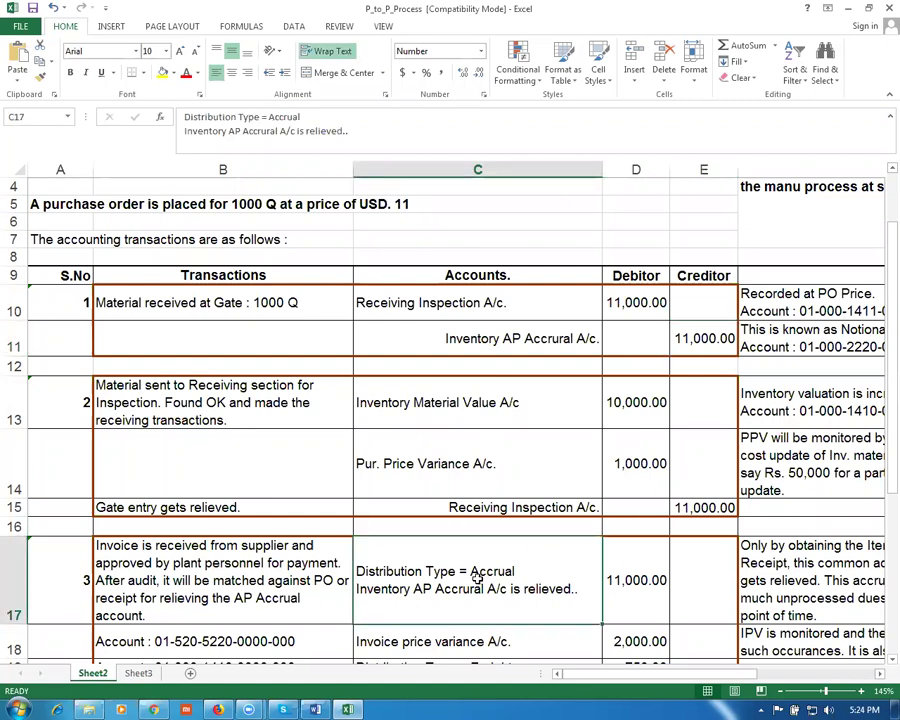
left_click(236, 596)
left_click(409, 602)
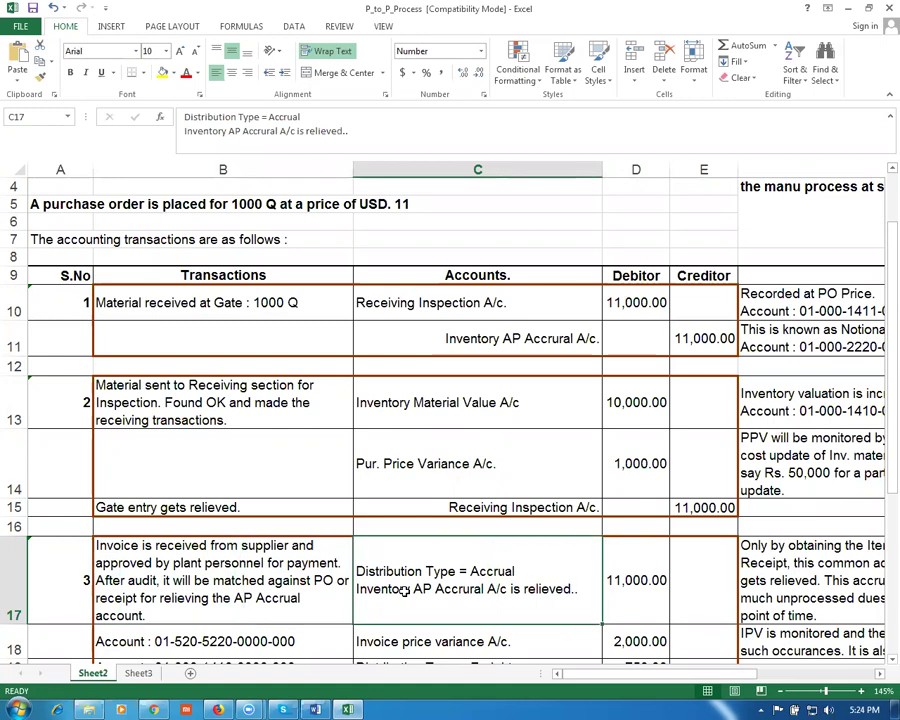
left_click(705, 350)
left_click(505, 578)
left_click_drag(15, 305, 14, 325)
left_click(439, 600)
left_click_drag(550, 590, 618, 604)
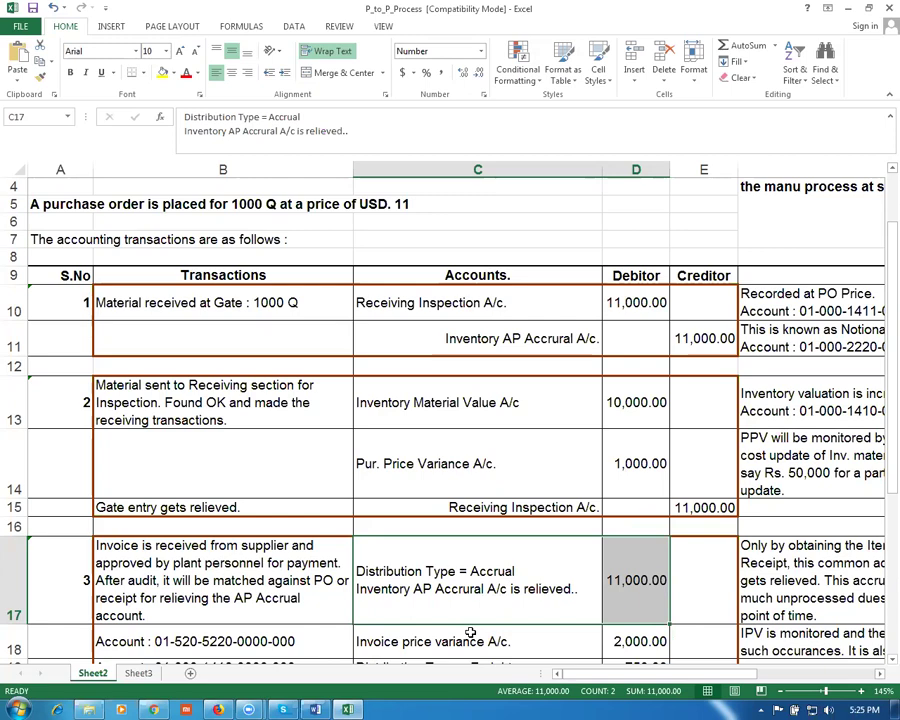
key("alt+Tab")
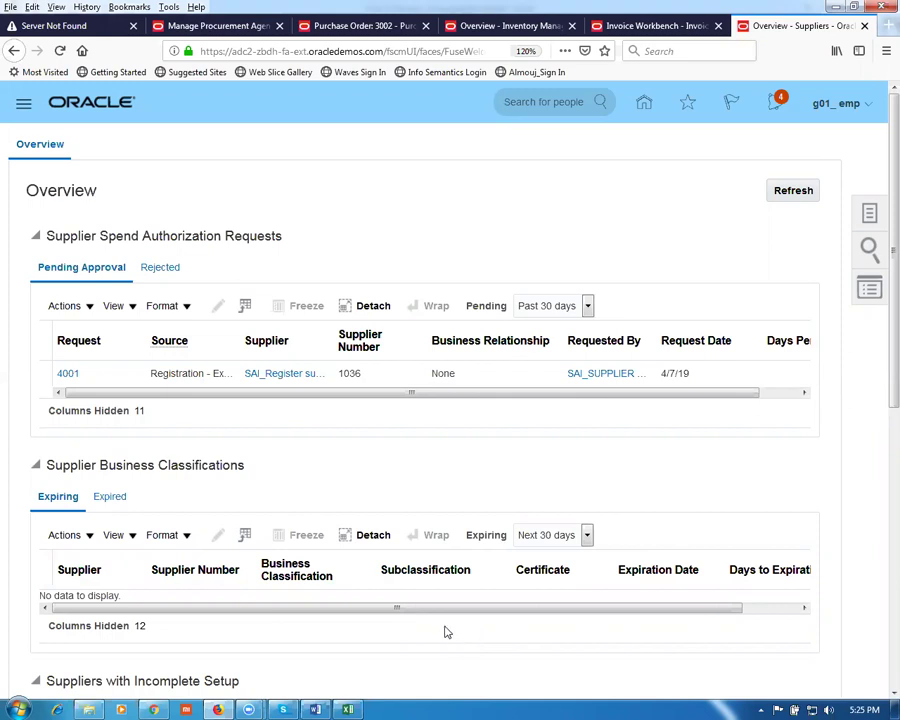
Step: Search Manage Suppliers for g01, edit g01_sup1 and show its Sites list
left_click(866, 215)
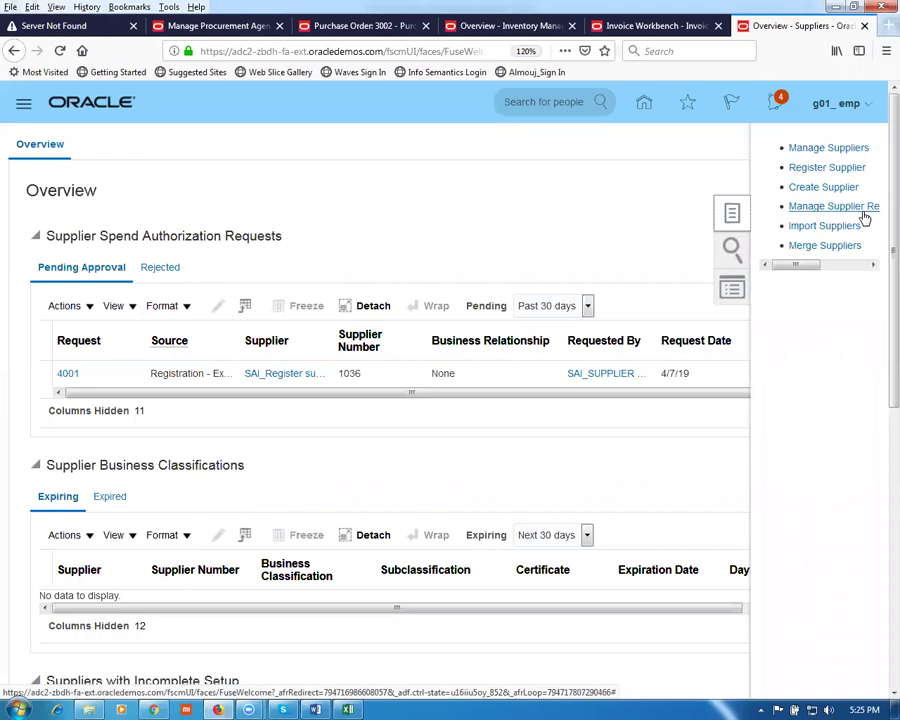
left_click(819, 150)
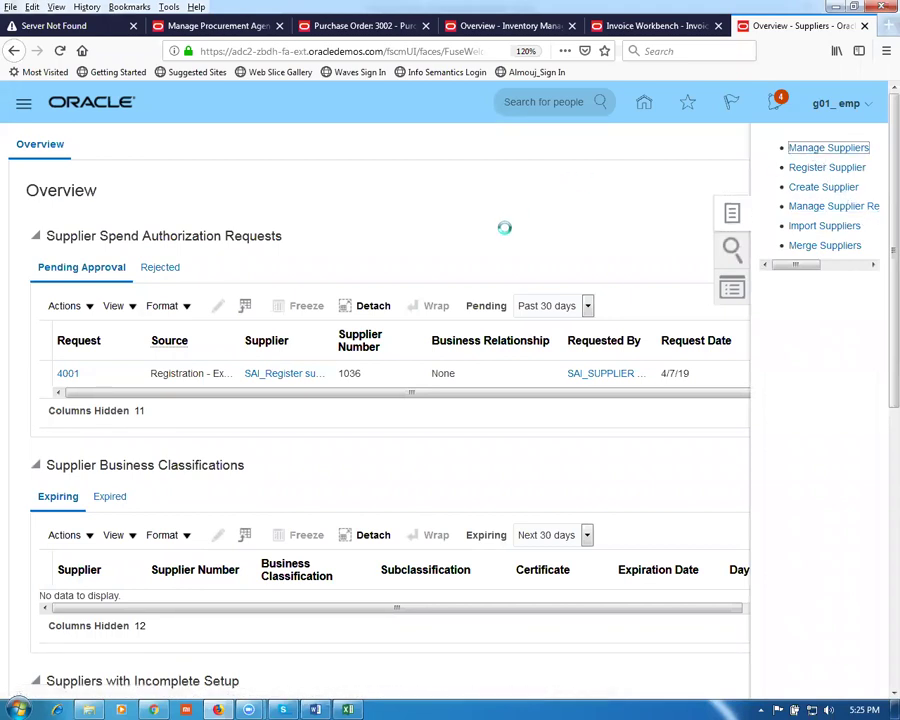
left_click(275, 289)
type("g01")
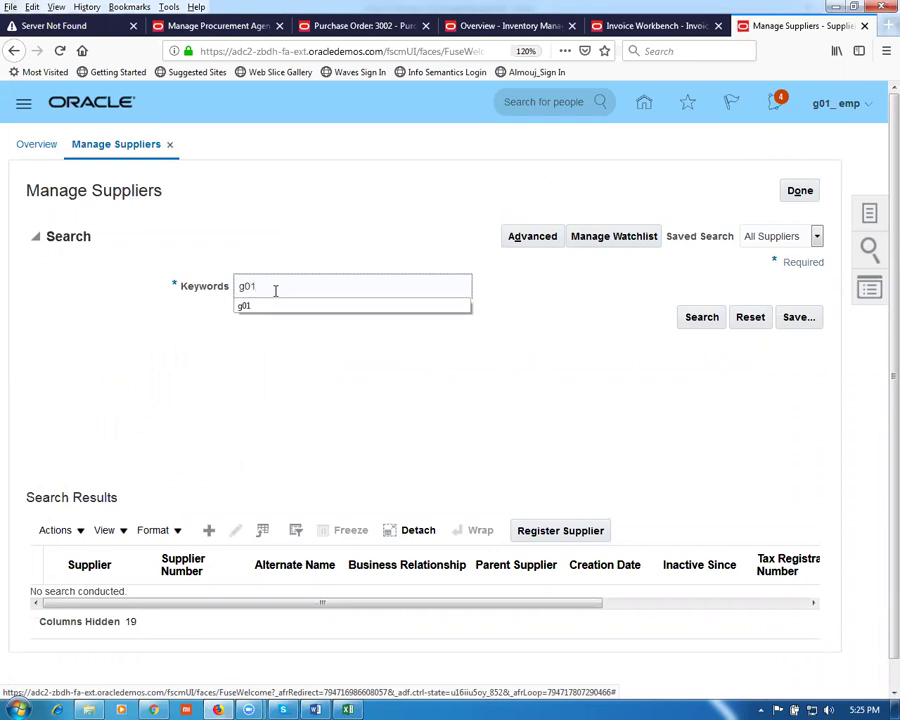
left_click(688, 326)
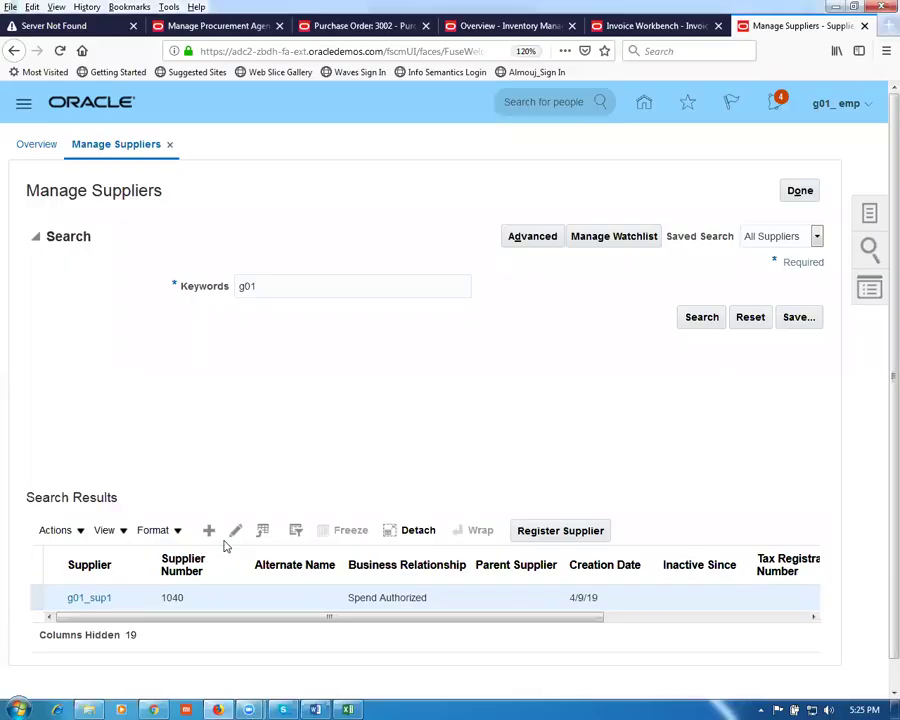
left_click(235, 530)
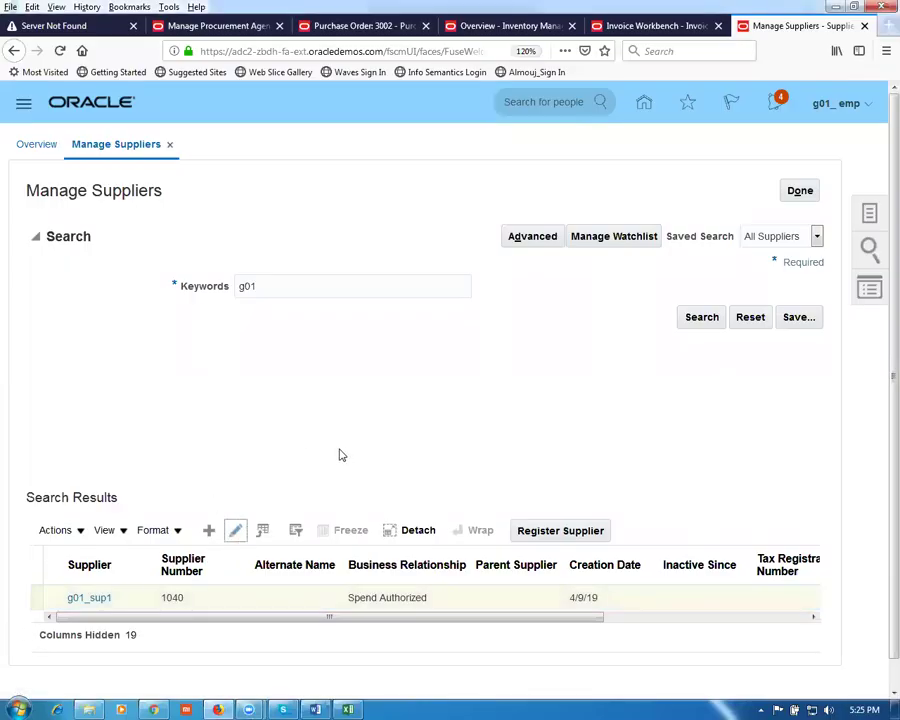
scroll(339, 455, "down", 4)
scroll(342, 462, "up", 4)
left_click(153, 246)
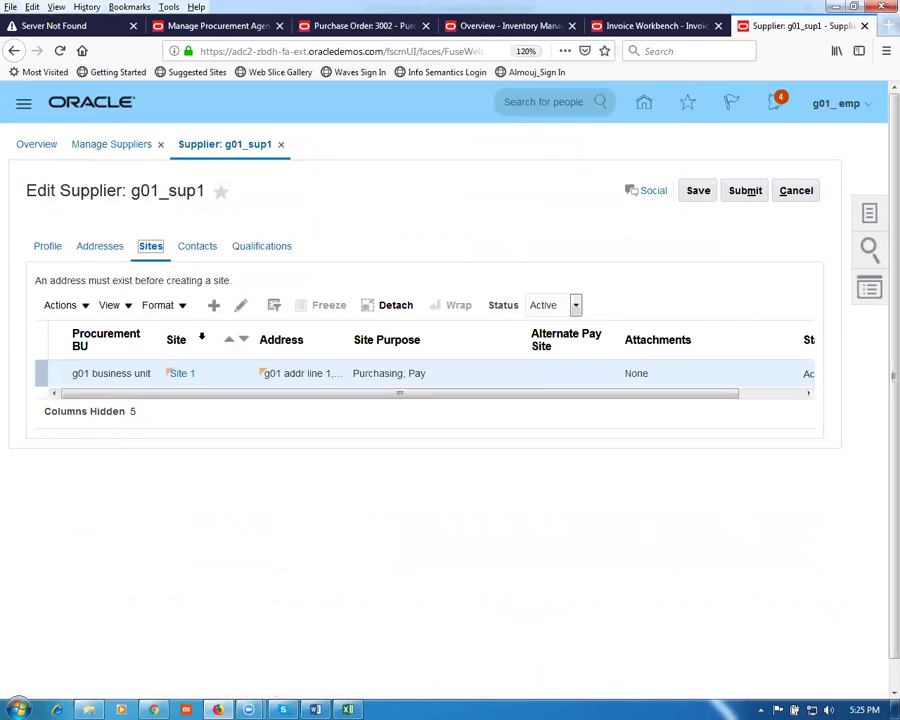
Step: On Site 1, enable Pay on receipt and set invoice summary level to Pay Site, then save
left_click(240, 305)
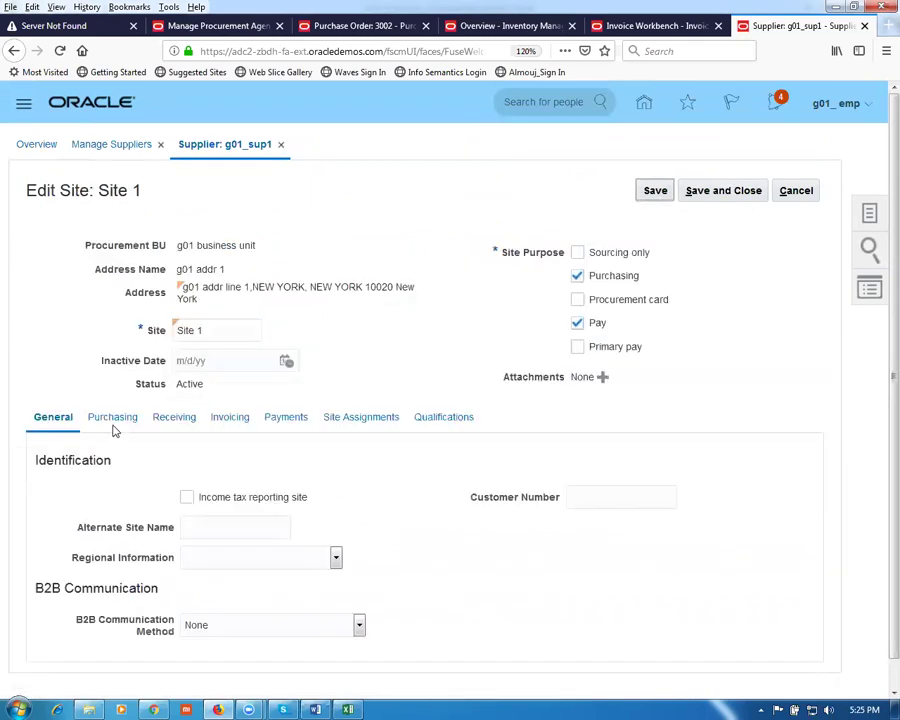
left_click(114, 420)
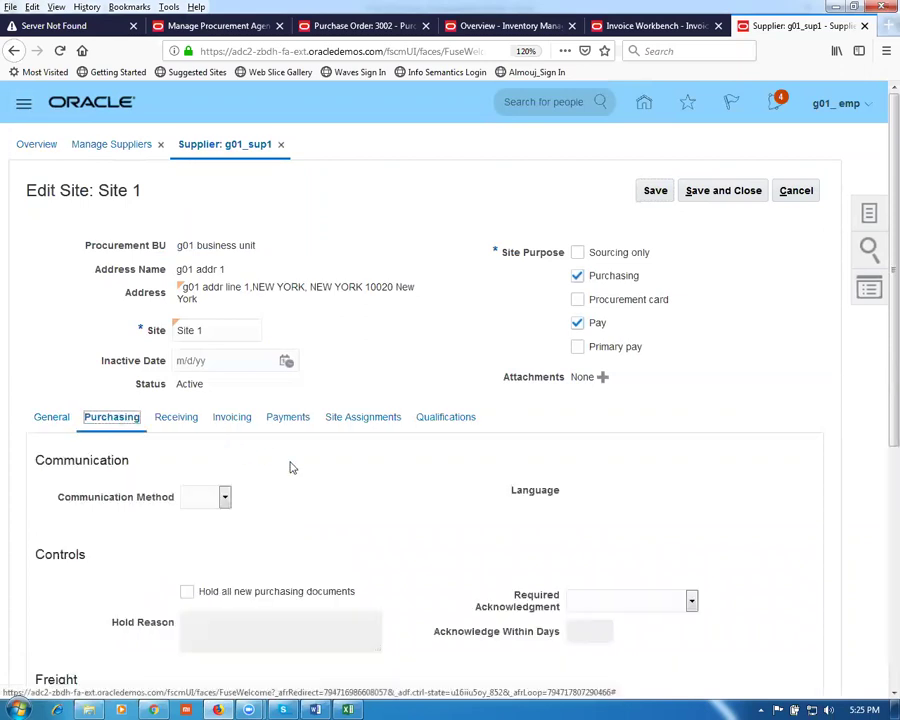
scroll(290, 465, "down", 5)
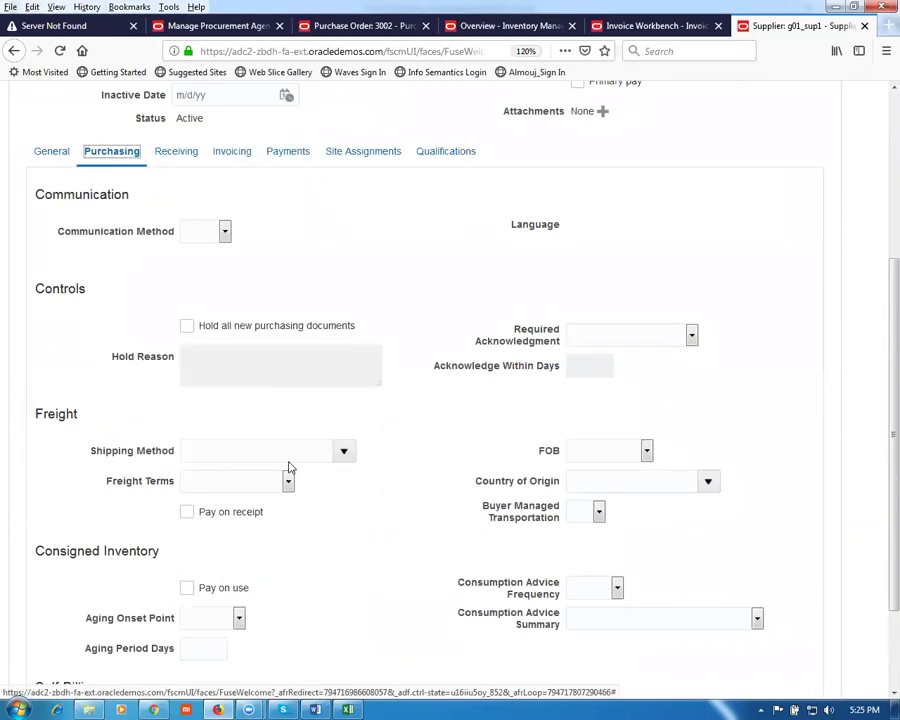
scroll(290, 467, "down", 2)
scroll(288, 467, "down", 1)
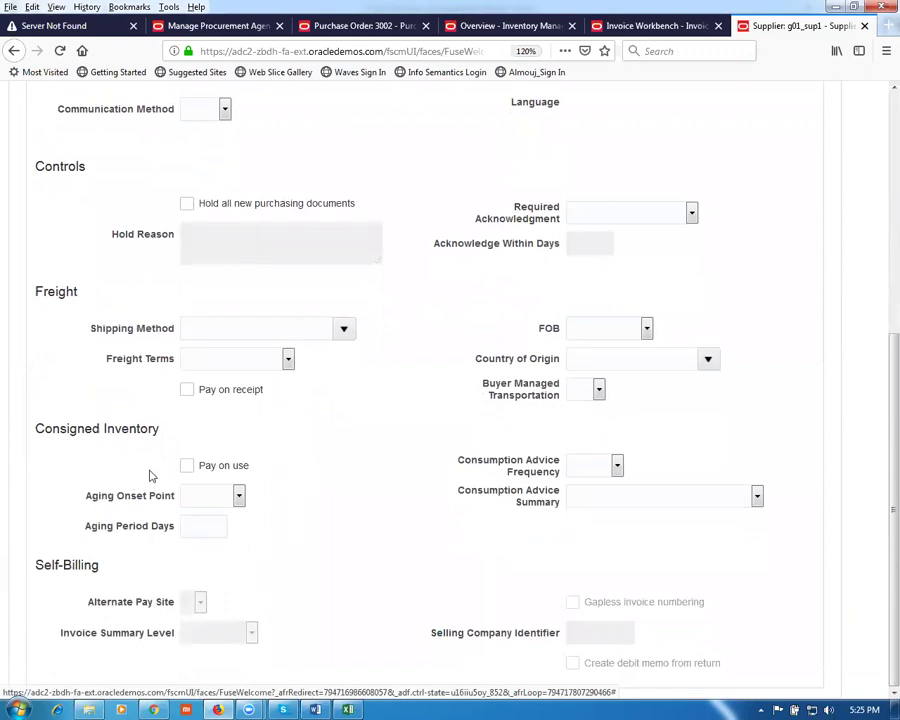
left_click(186, 392)
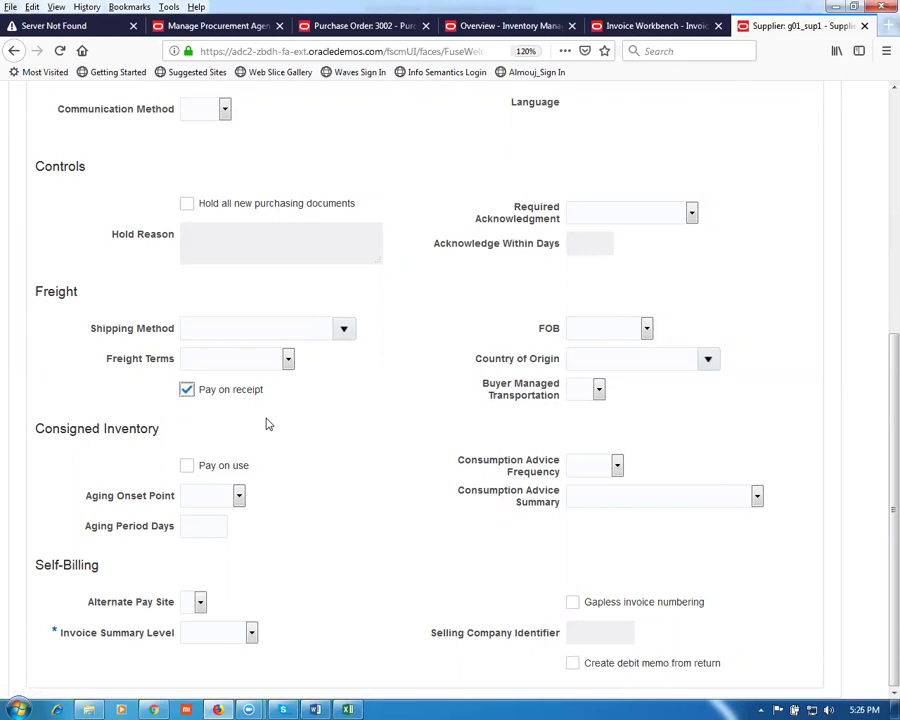
left_click(208, 634)
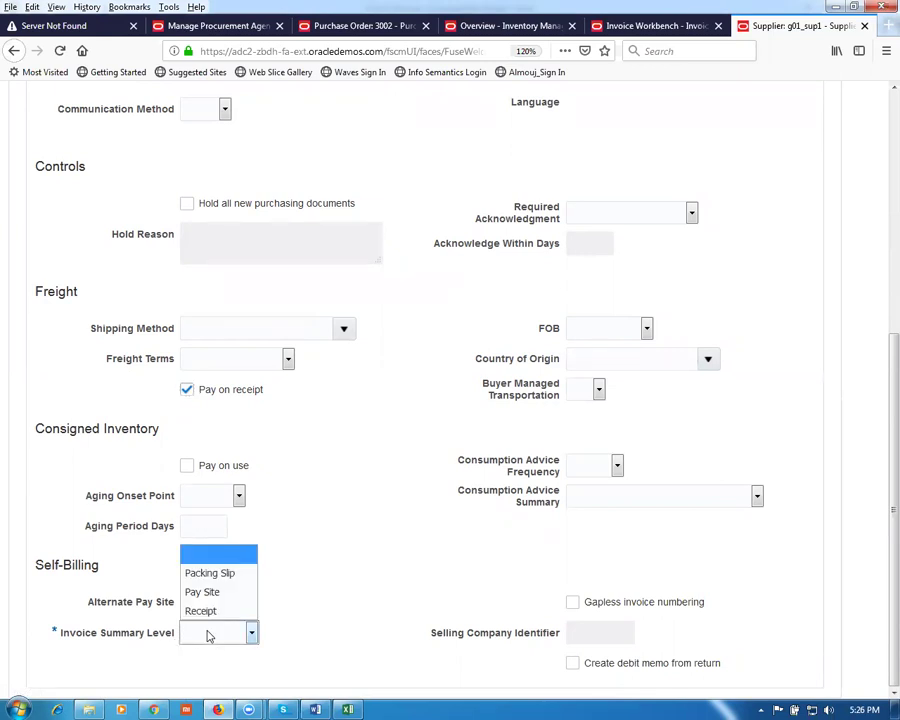
left_click(208, 596)
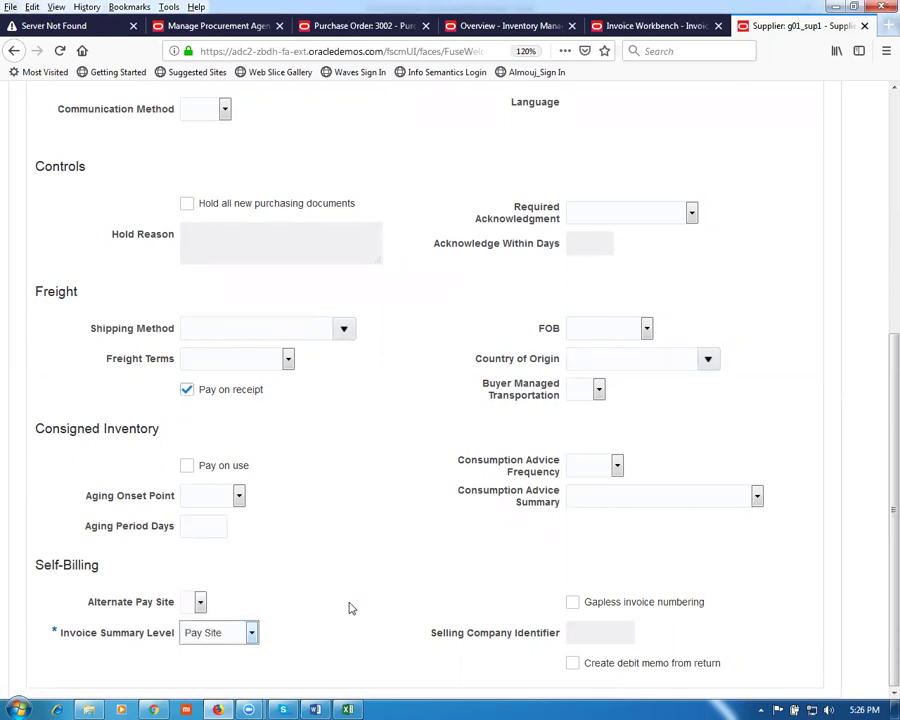
scroll(377, 598, "up", 5)
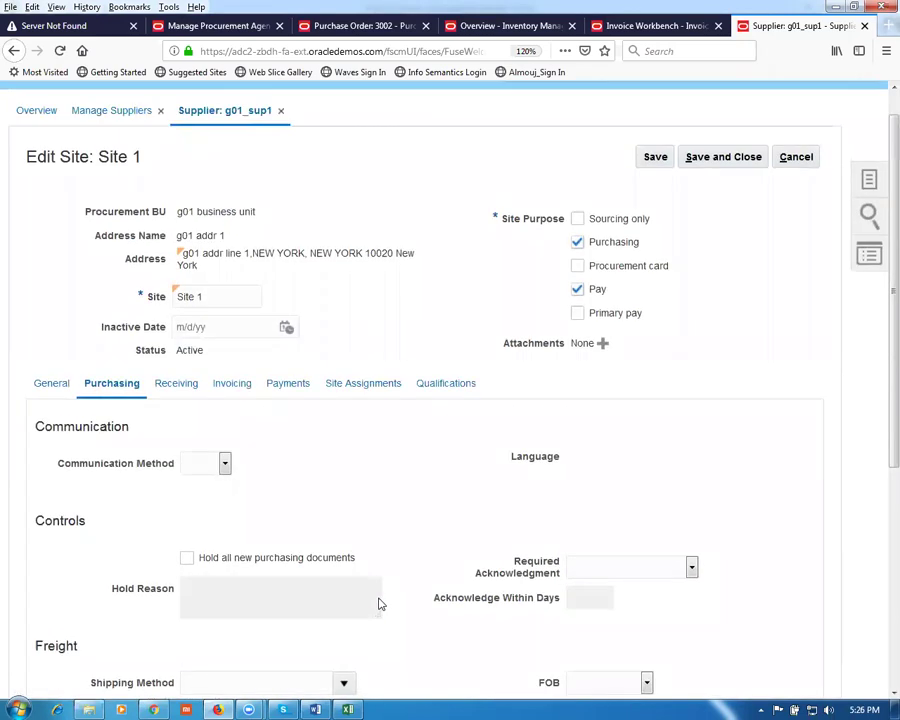
left_click(750, 158)
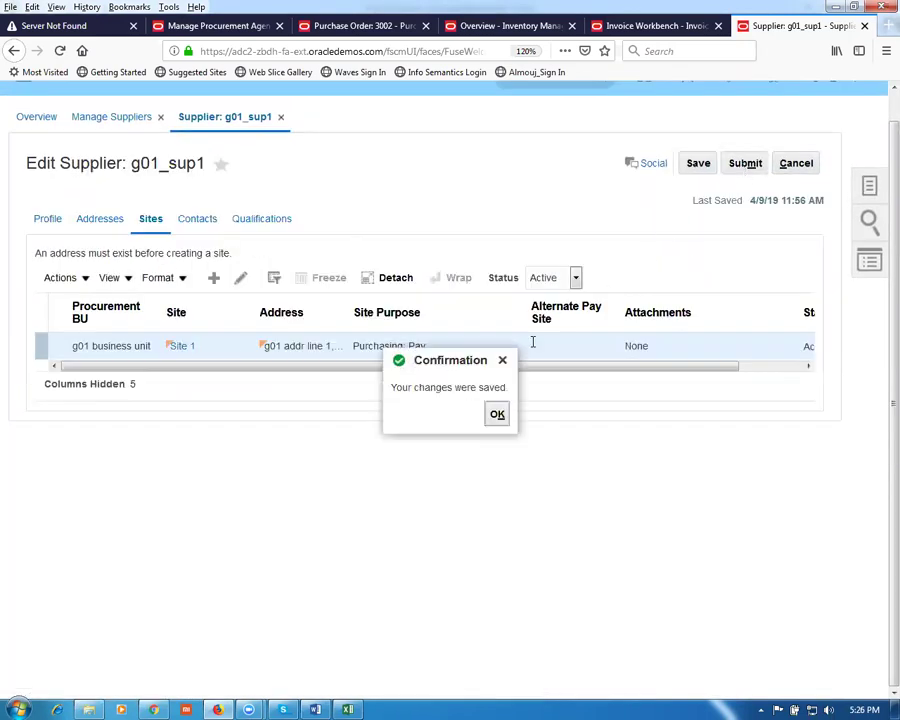
left_click(497, 416)
Step: Recheck Site 1, save and close it, then submit supplier g01_sup1
left_click(241, 280)
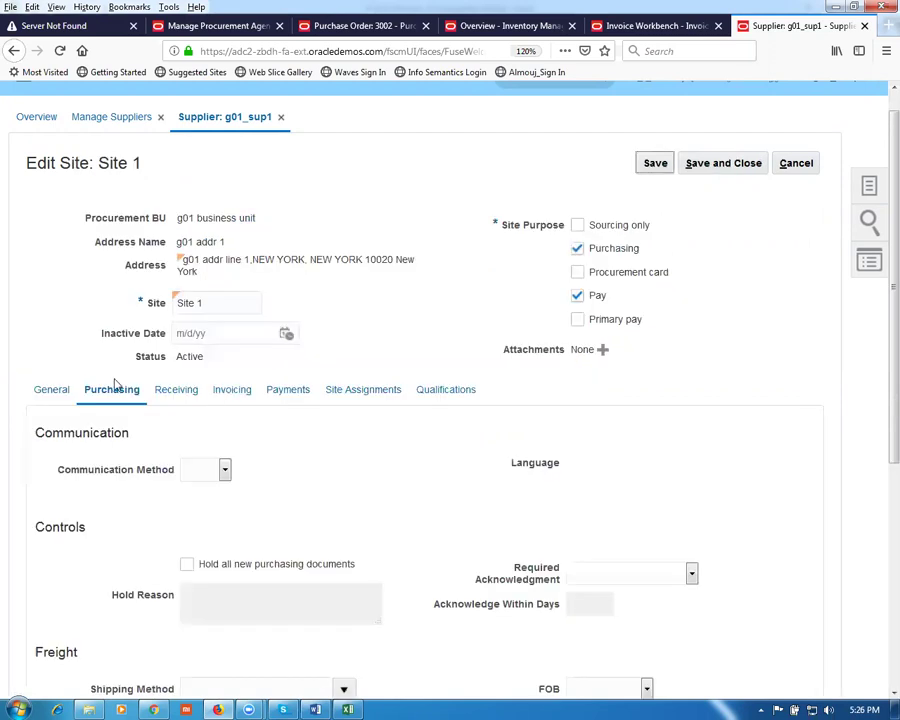
scroll(198, 431, "down", 5)
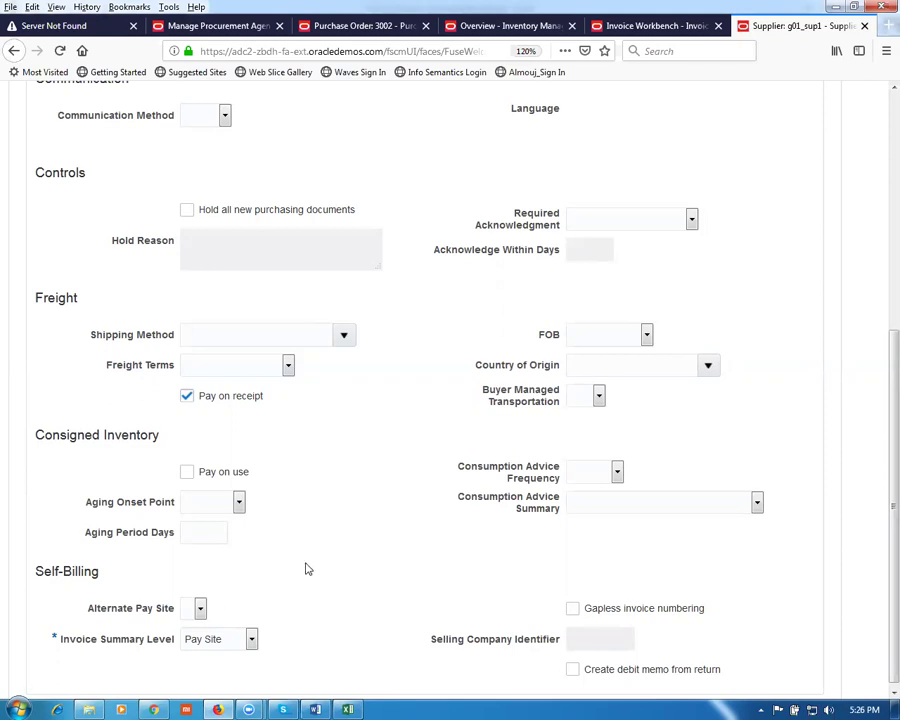
scroll(316, 565, "up", 5)
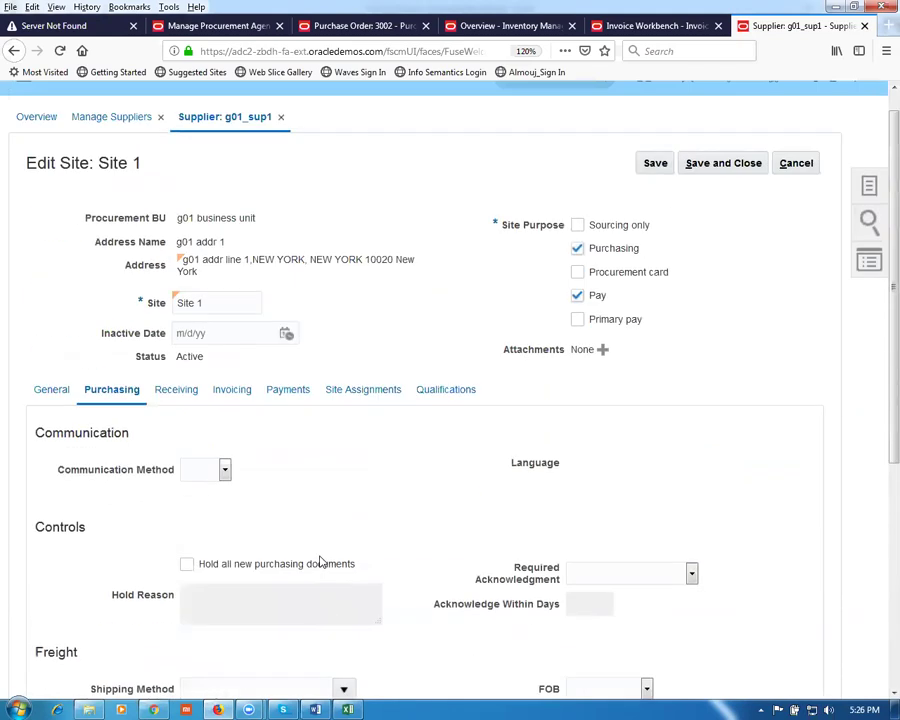
scroll(432, 308, "up", 1)
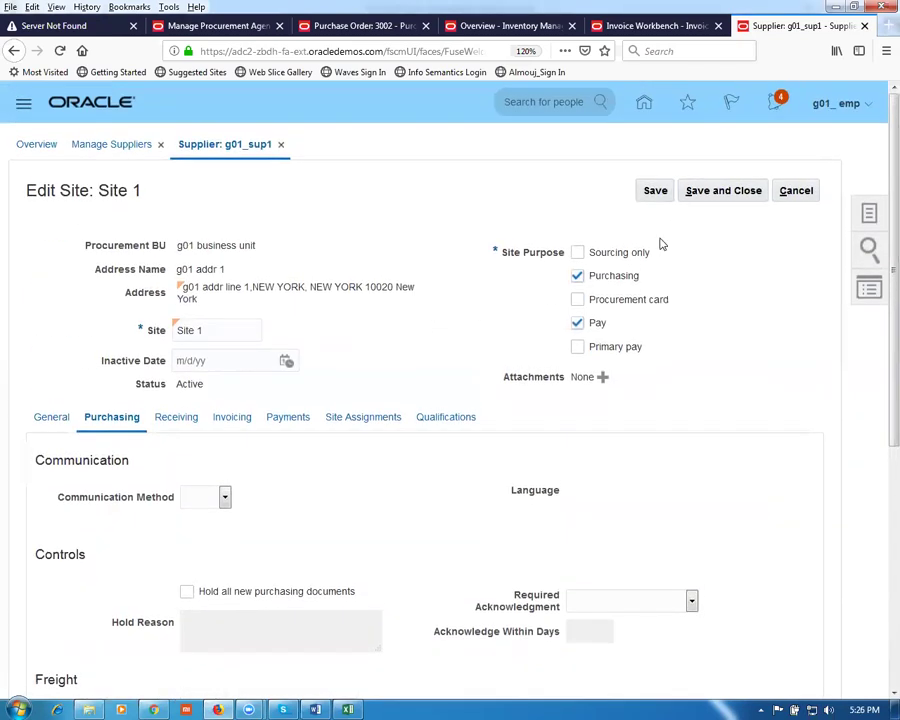
left_click(707, 197)
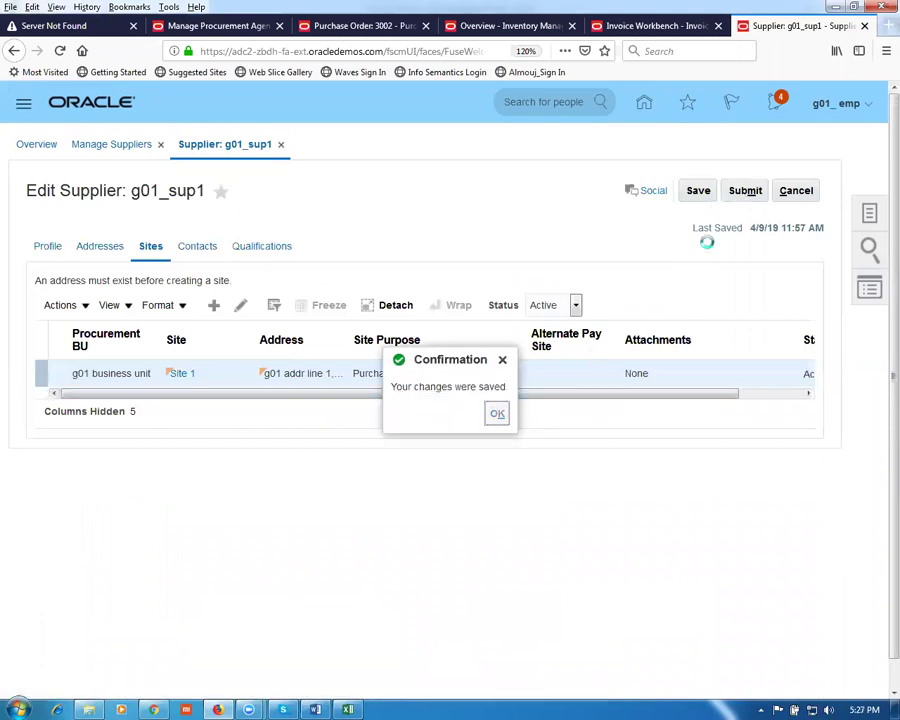
left_click(499, 414)
left_click(744, 190)
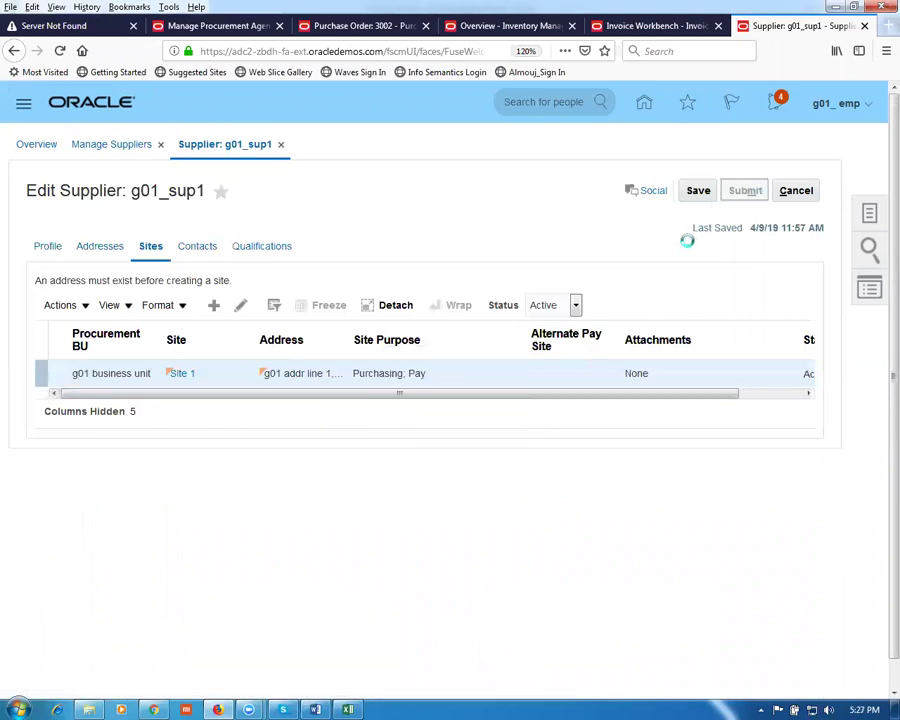
left_click(492, 265)
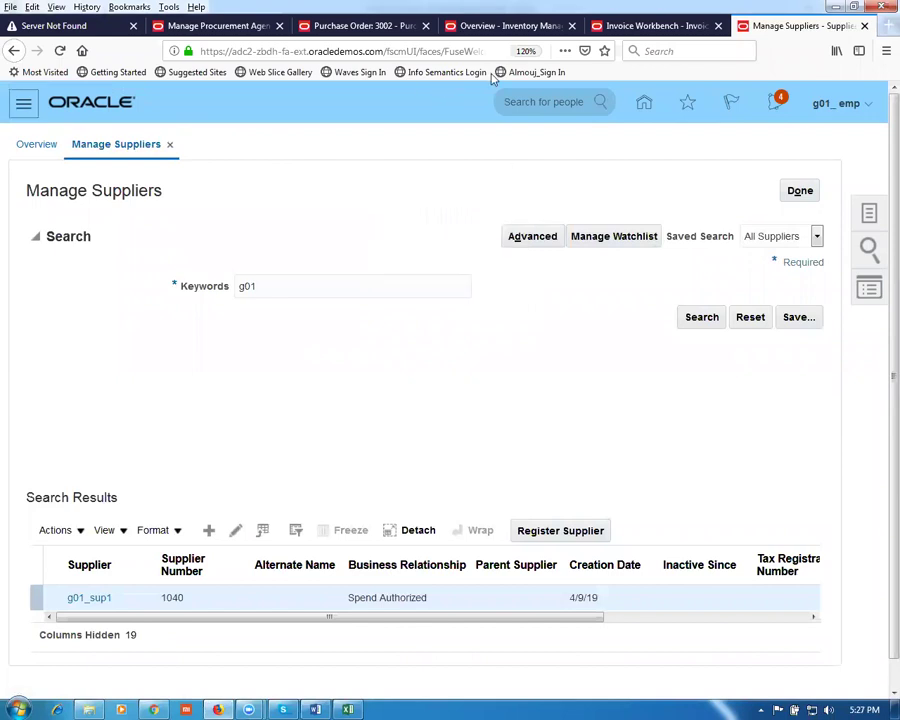
Step: Check PO 3002's Pay on receipt term, close it and Manage Orders, and show order tasks
left_click(355, 26)
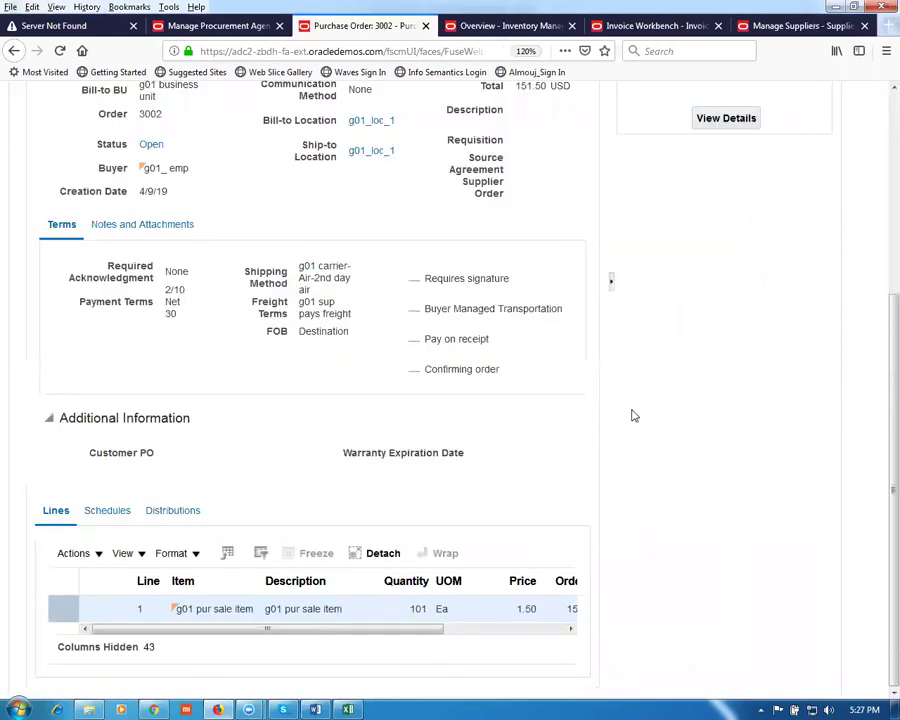
left_click_drag(427, 341, 485, 341)
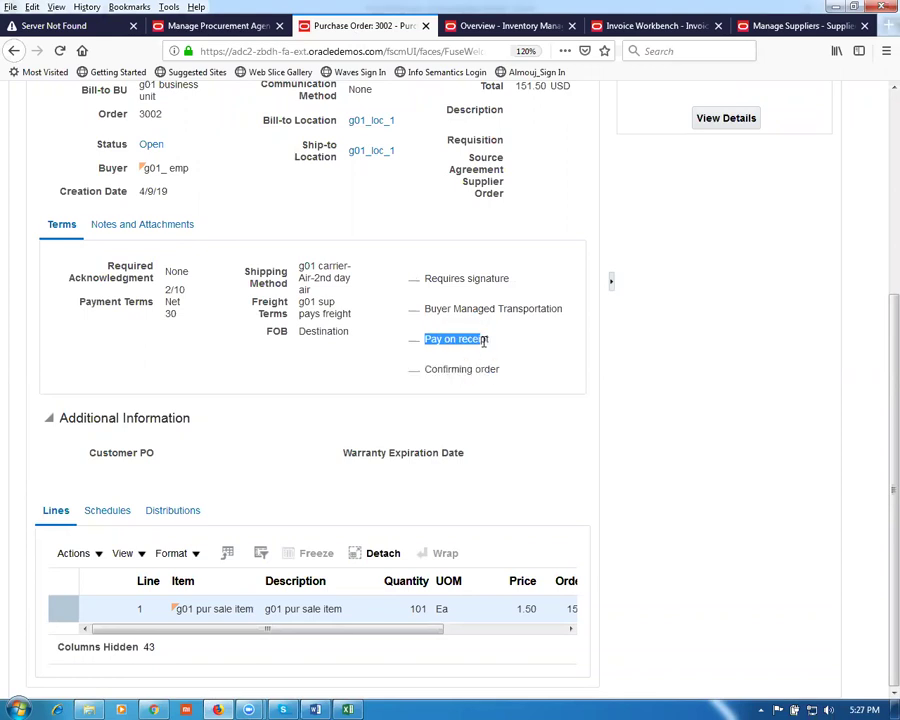
left_click(655, 358)
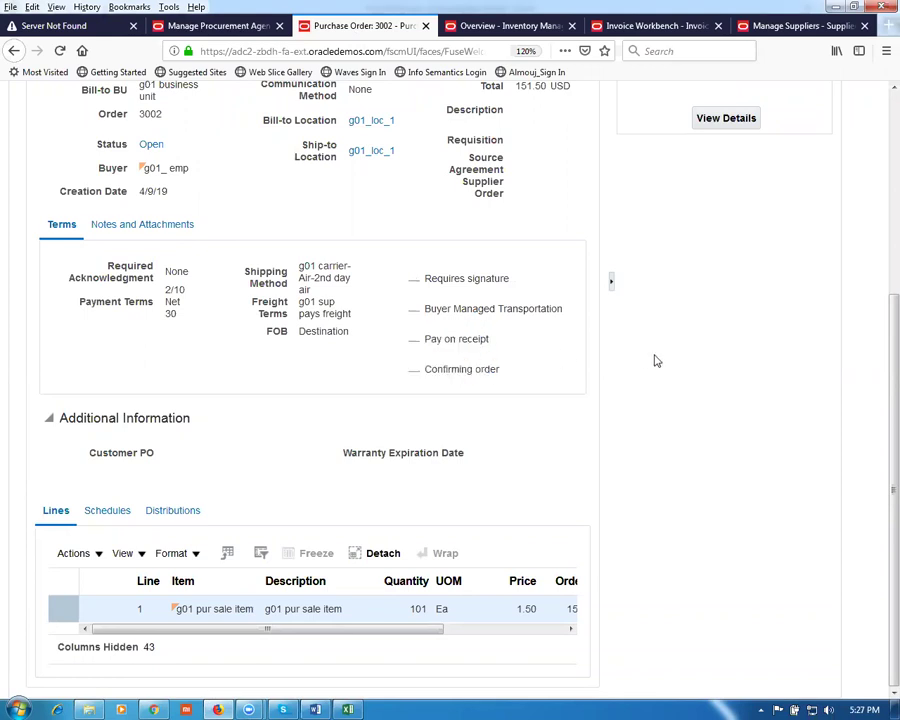
scroll(655, 345, "up", 3)
left_click(569, 191)
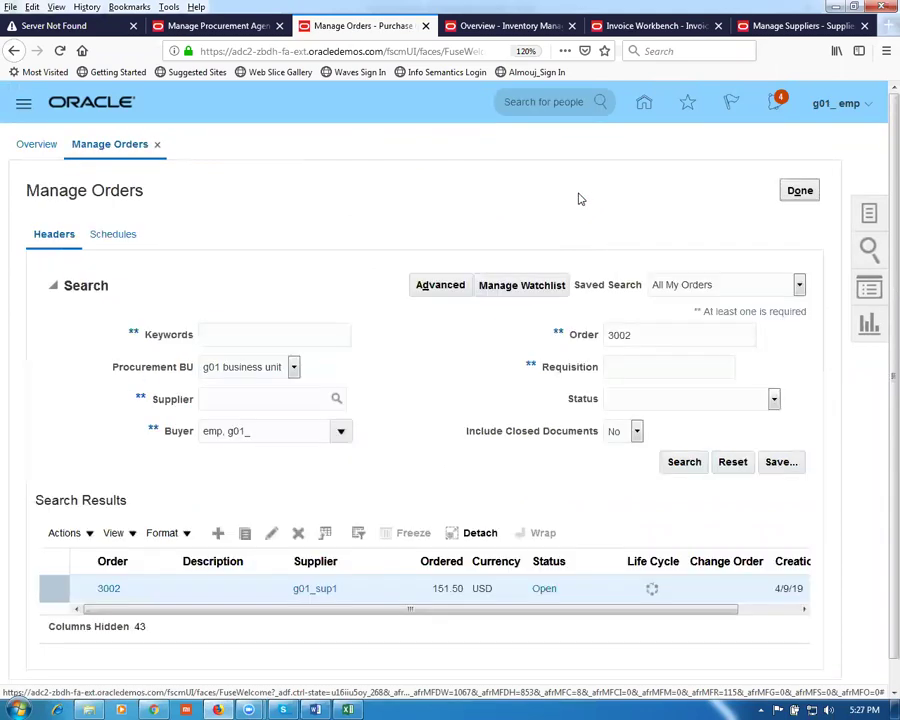
left_click(800, 191)
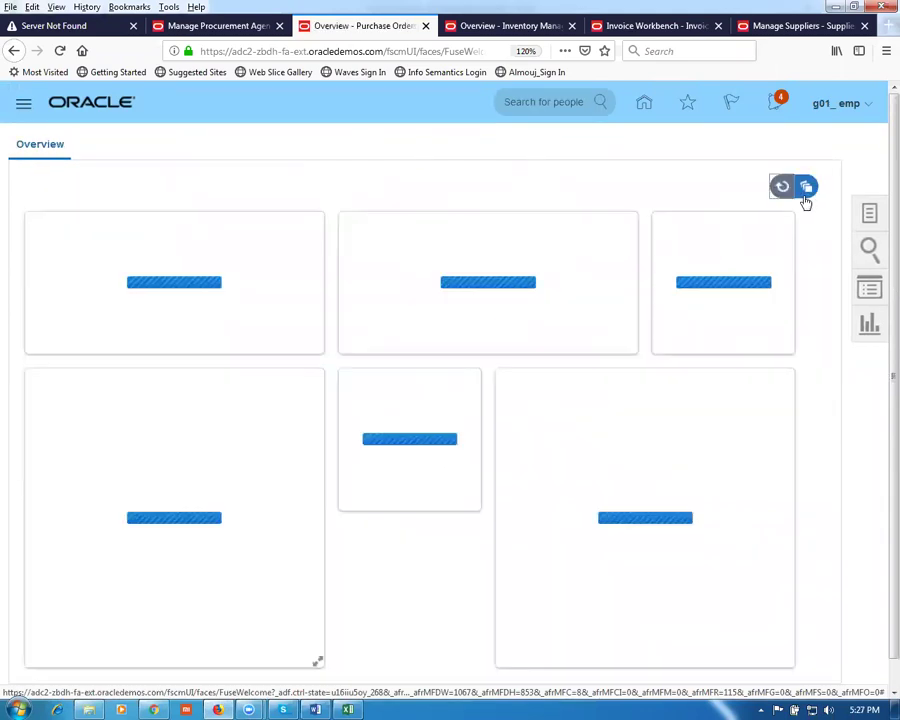
left_click(869, 215)
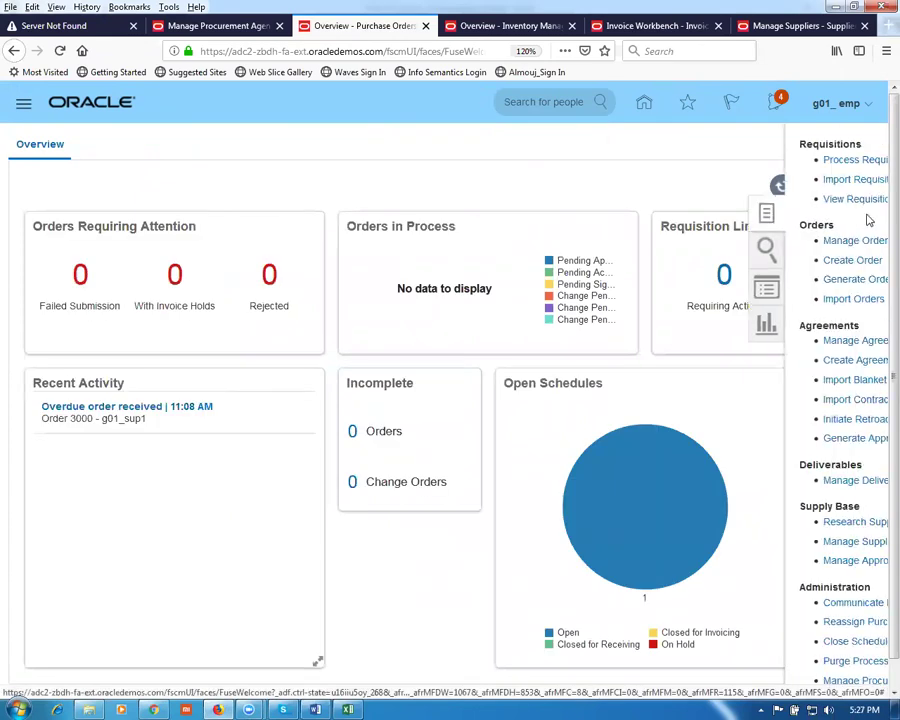
Step: Create purchase order 3003 for supplier g01_sup1 at Site 1
left_click(819, 262)
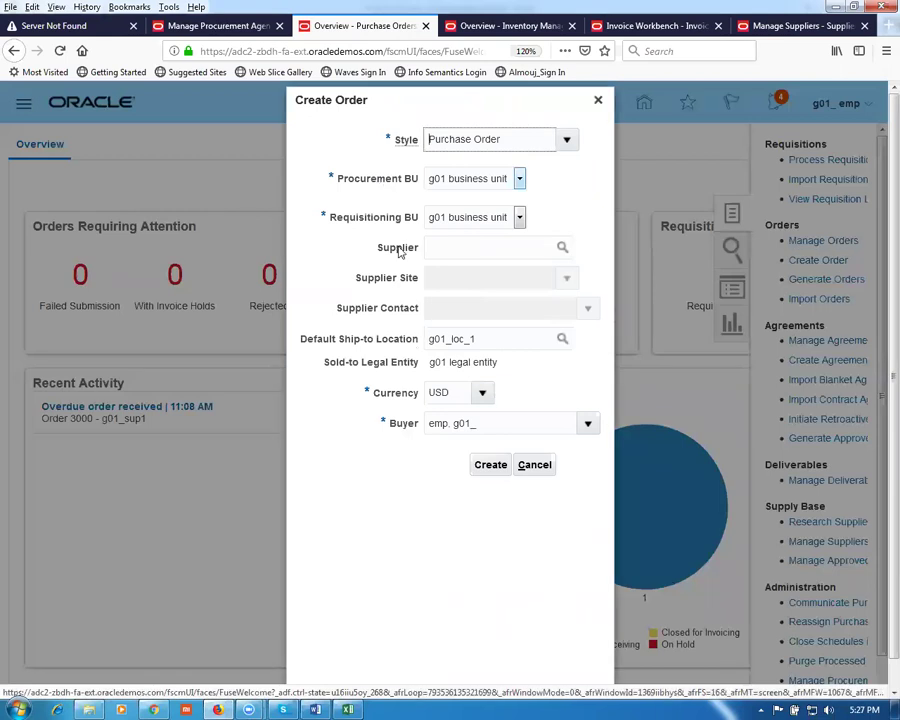
left_click(448, 251)
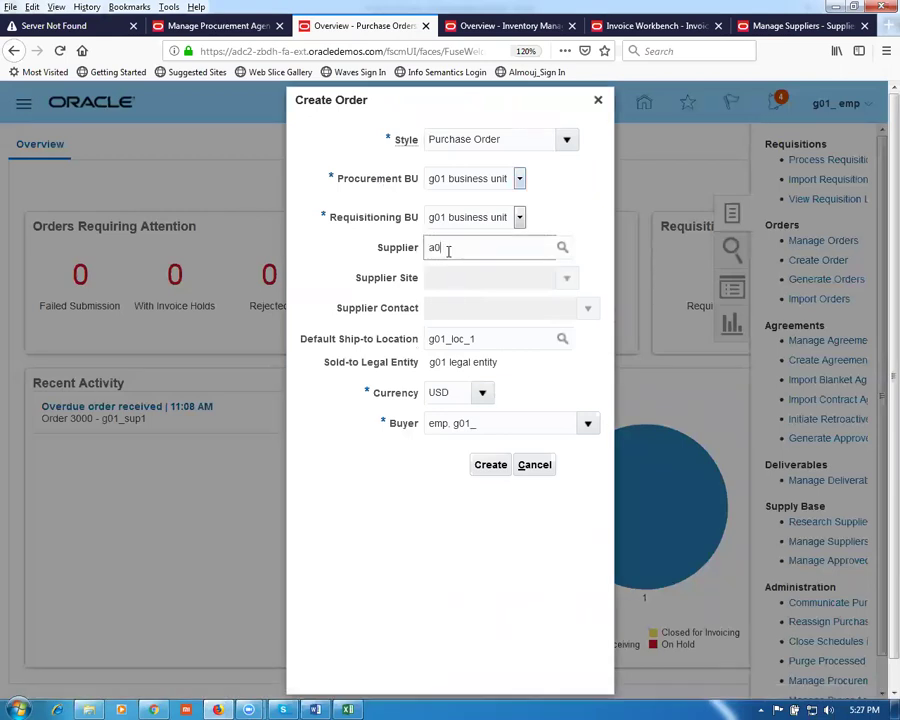
key("BackSpace")
key("BackSpace")
key("BackSpace")
type("g01")
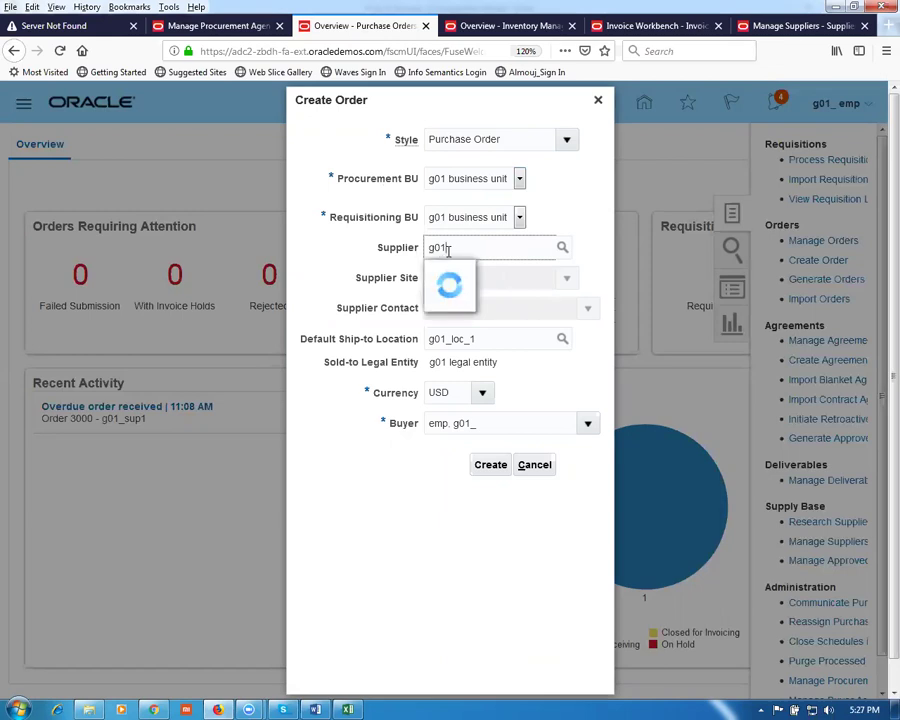
left_click(491, 284)
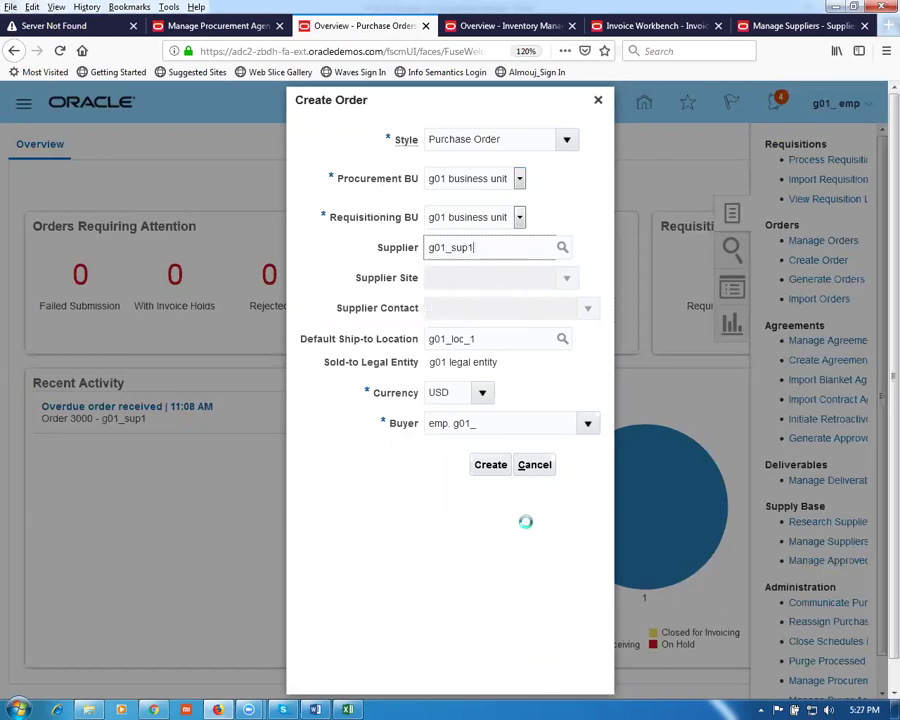
left_click(494, 467)
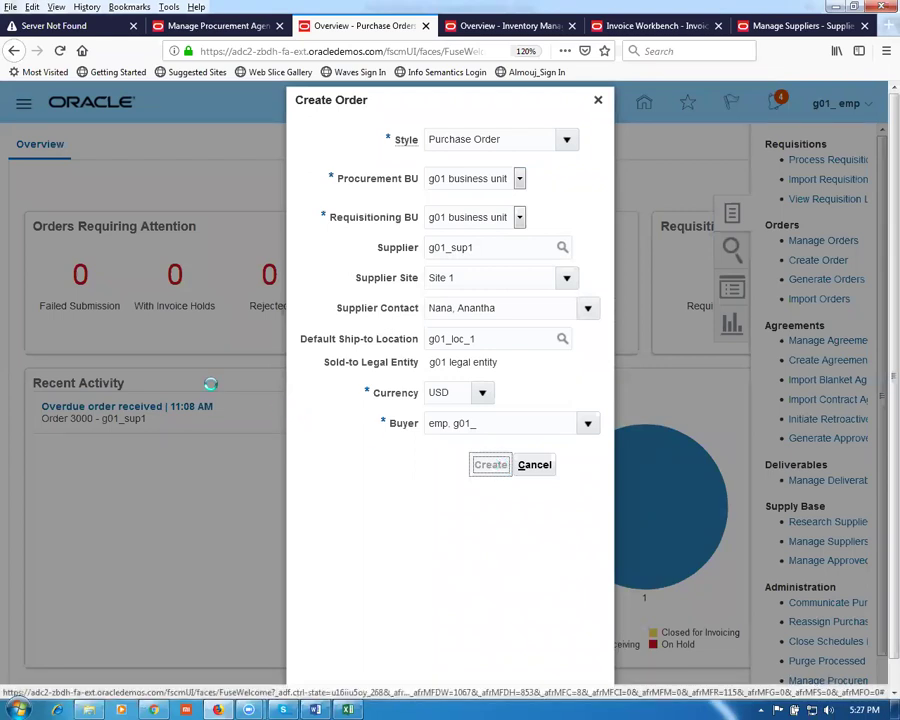
scroll(214, 391, "down", 4)
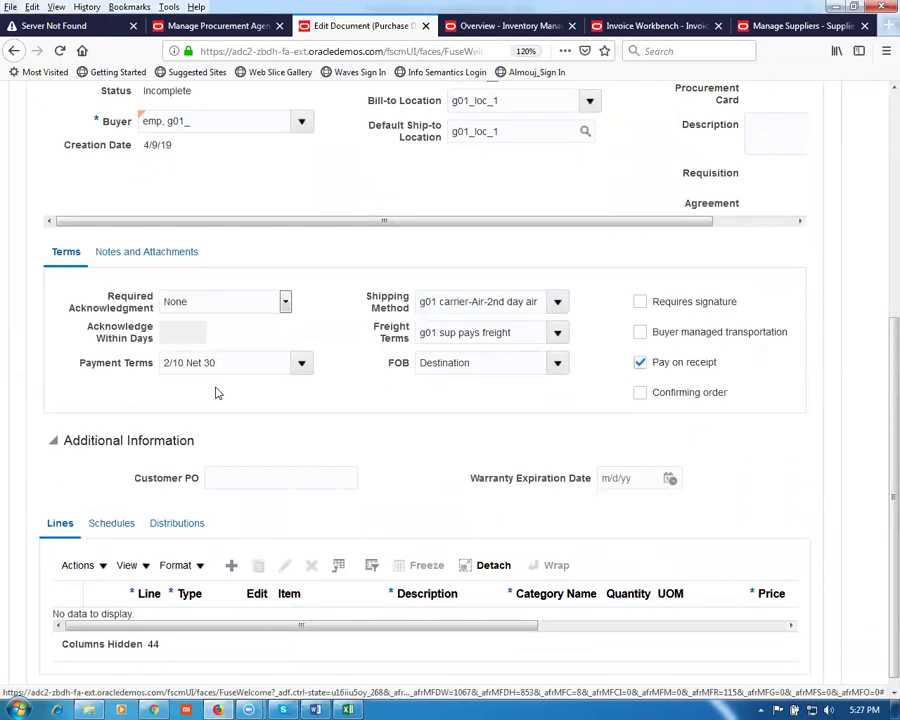
Step: Add order line 1 with item g01 pur sale item, leaving Pay on receipt on
left_click(640, 362)
left_click(640, 363)
scroll(237, 467, "down", 1)
left_click(232, 553)
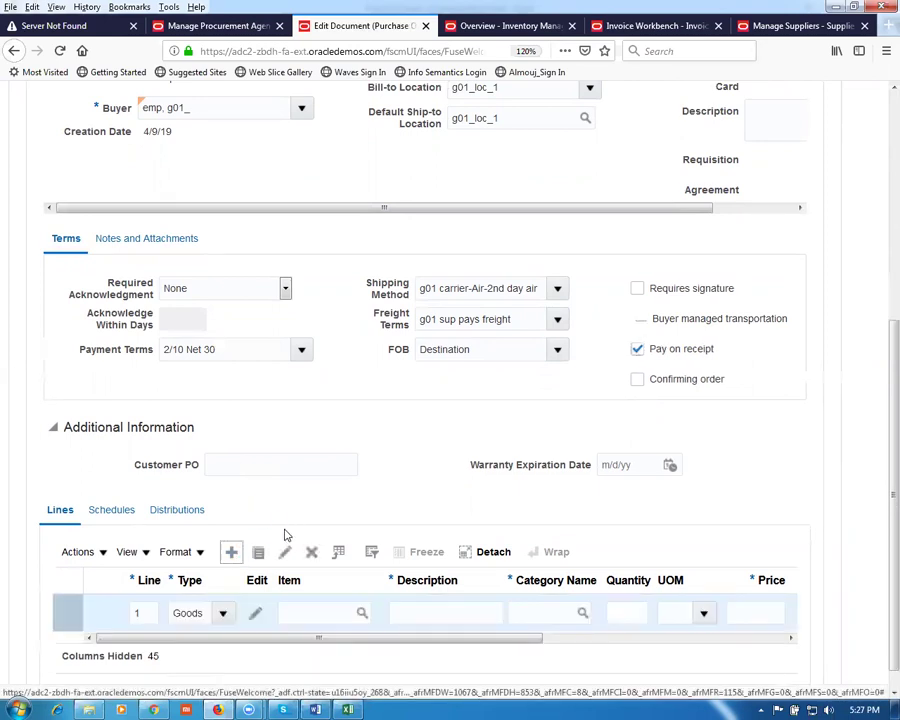
left_click(323, 614)
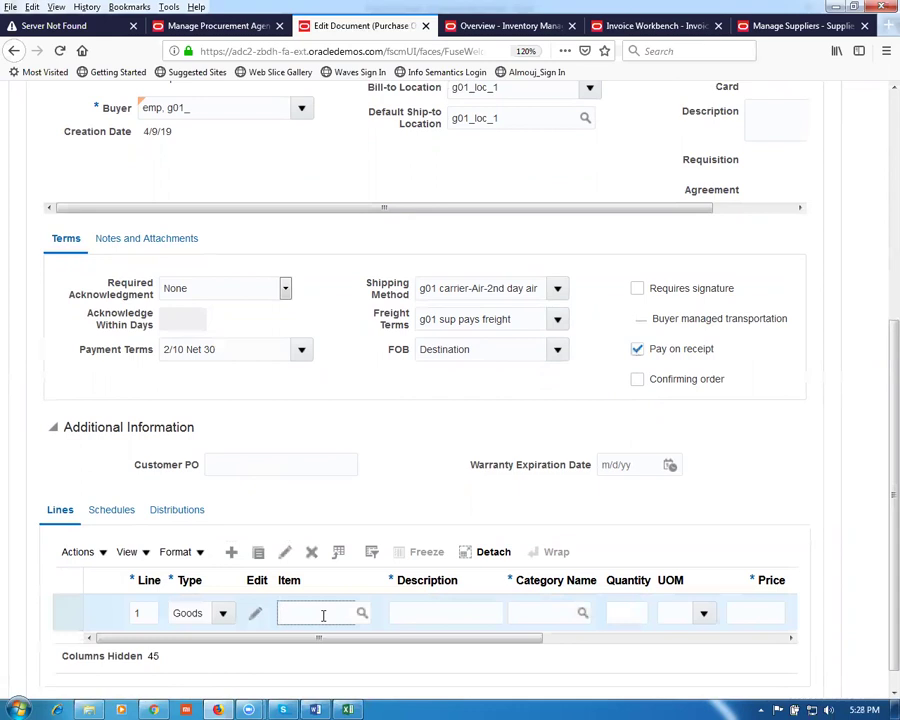
type("g01")
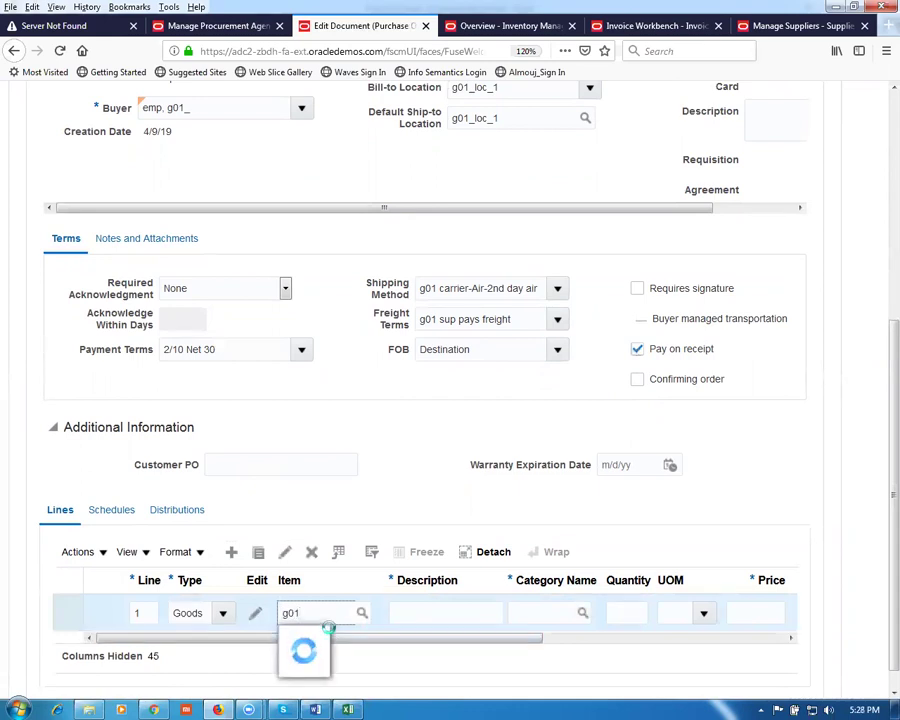
left_click(326, 640)
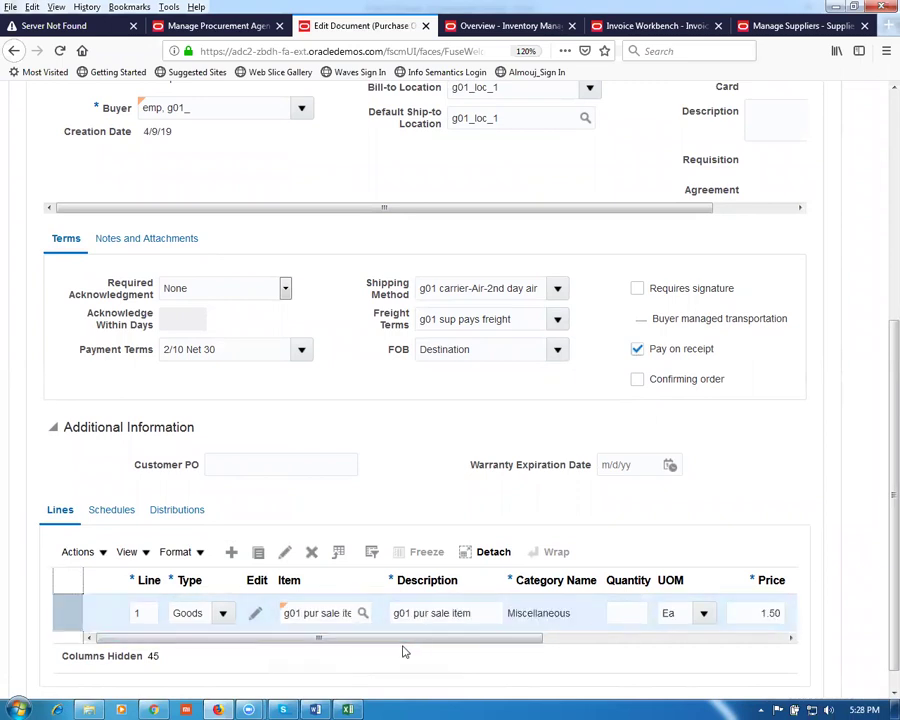
Step: Set the line's quantity to 100 Ea and price to 1.00, then show its schedules
left_click_drag(410, 648, 629, 512)
left_click(629, 512)
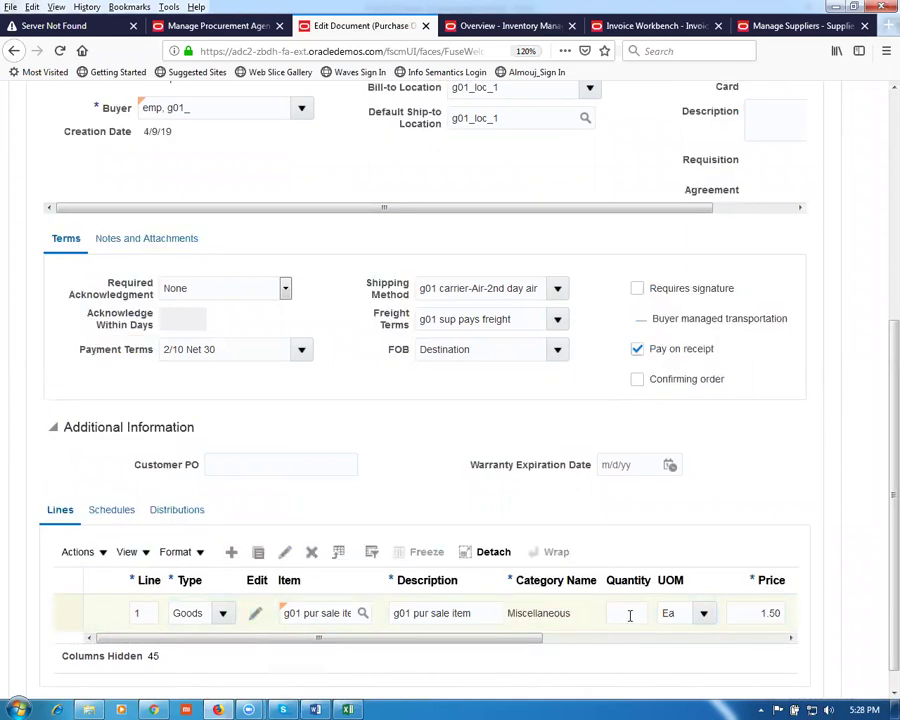
left_click(622, 618)
type("100")
key("Tab")
key("Tab")
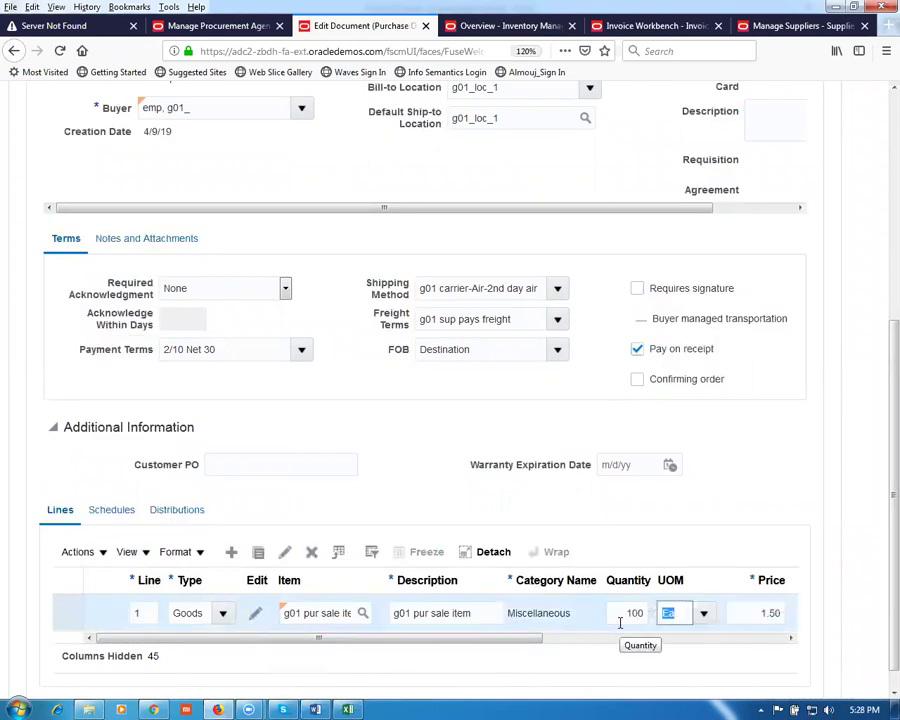
type("1")
key("Tab")
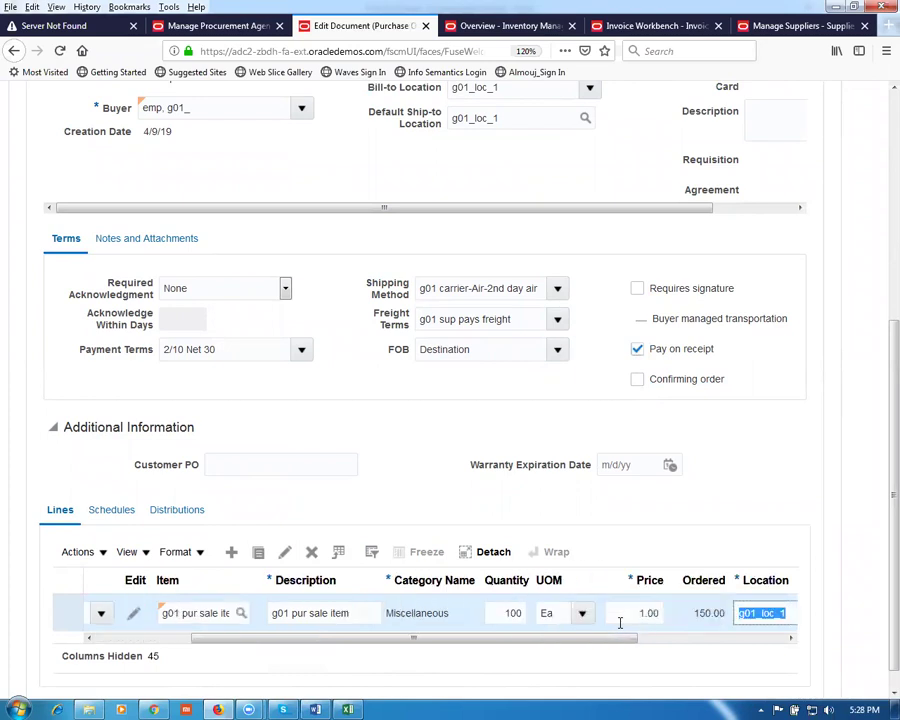
left_click(107, 511)
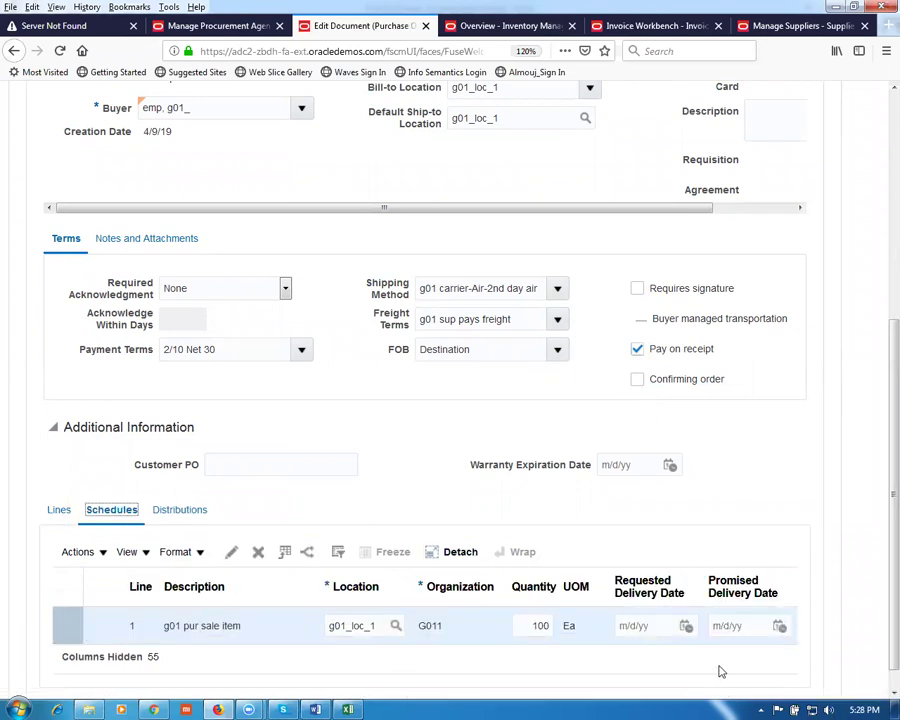
Step: Set schedule 1's requested delivery date to 4/9/19 and open the schedule for editing
left_click(686, 627)
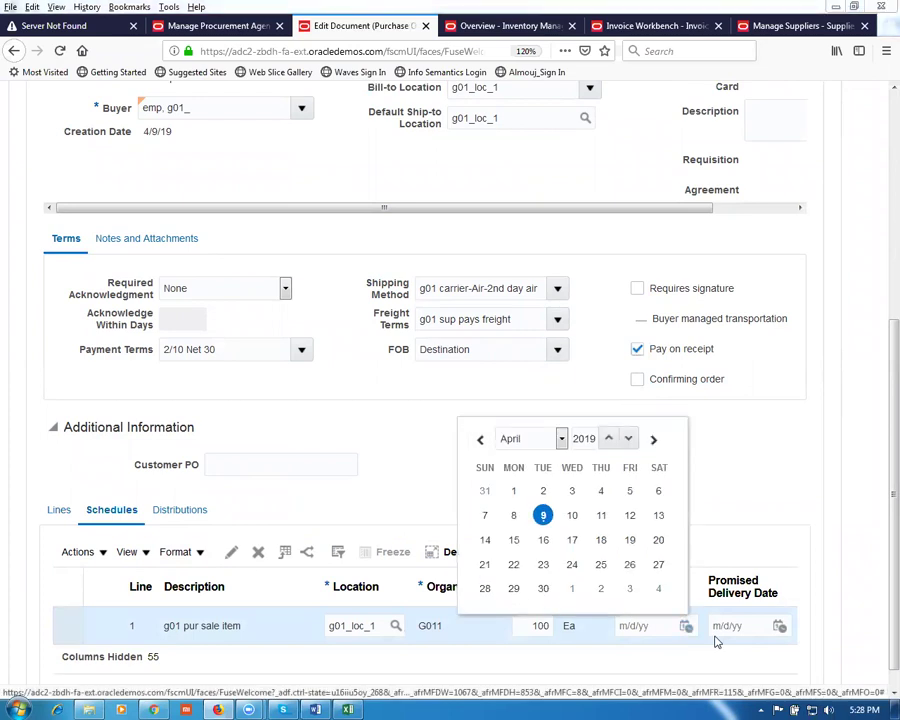
left_click(543, 515)
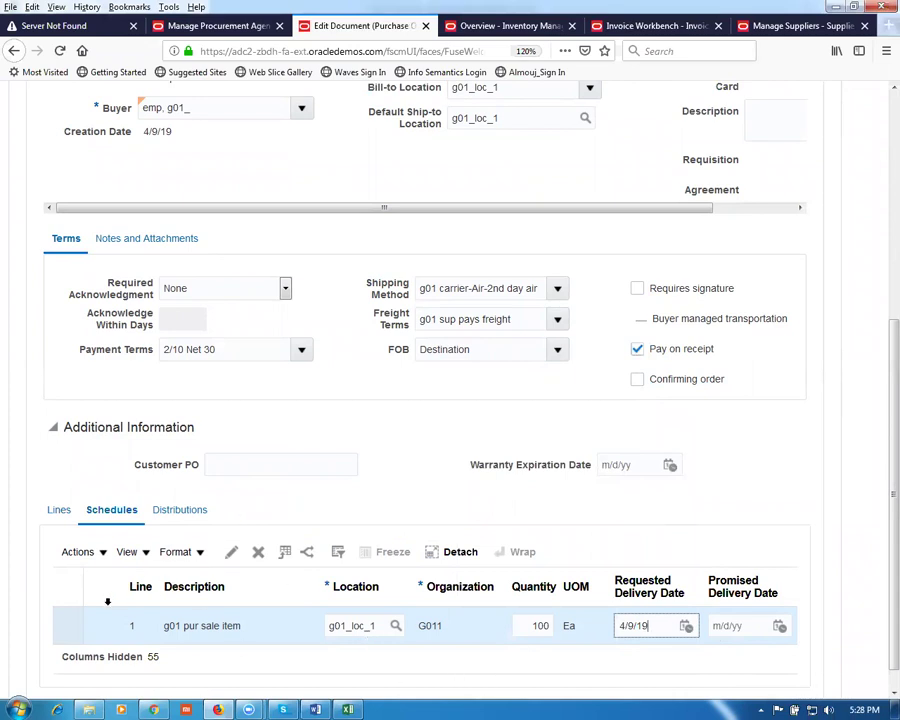
left_click(211, 559)
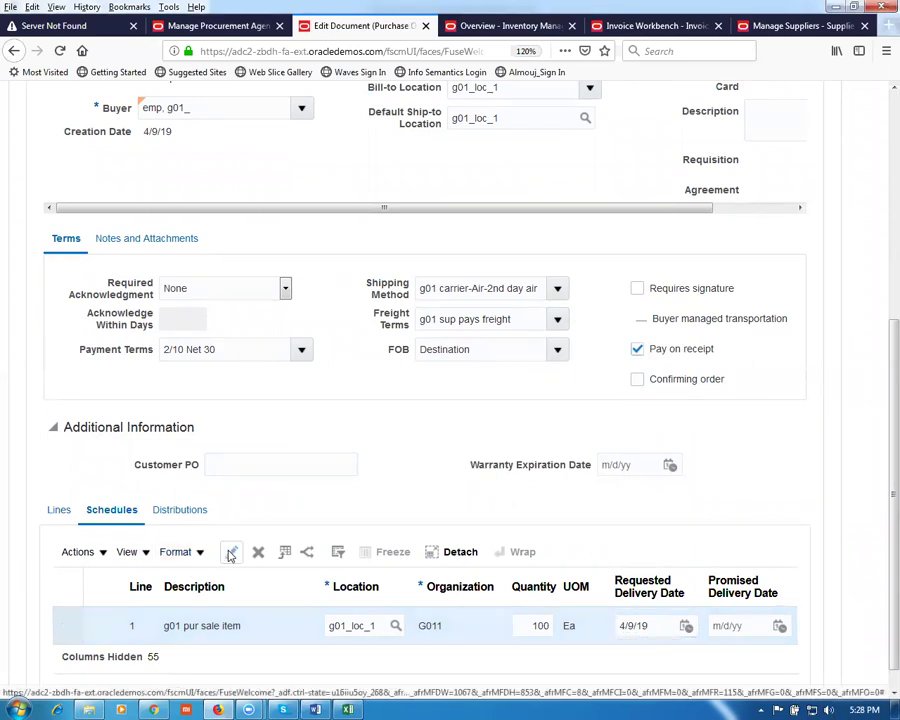
left_click(230, 553)
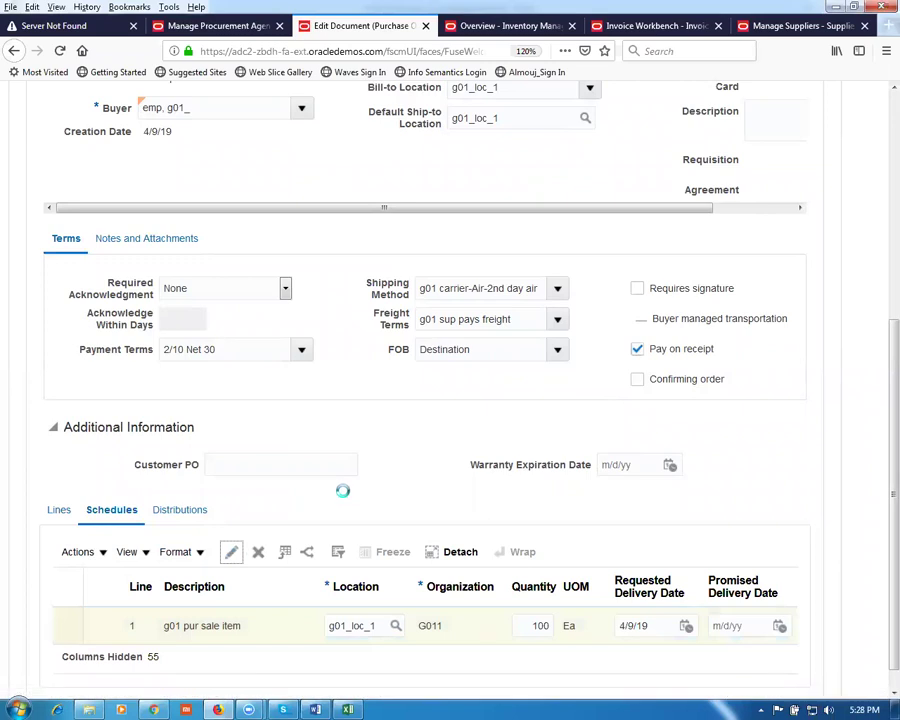
scroll(345, 500, "down", 5)
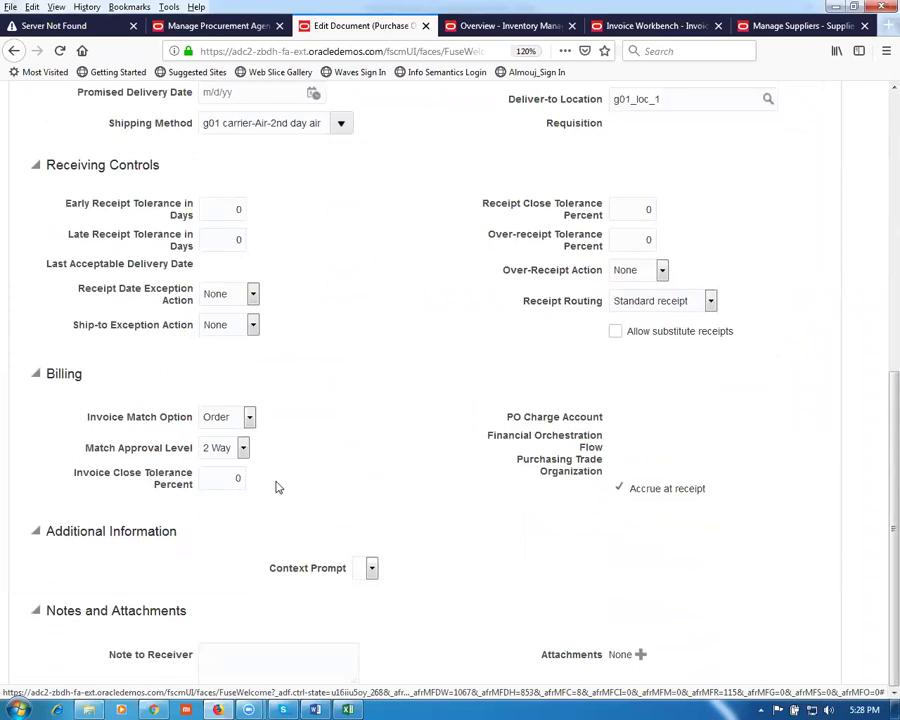
Step: Keep Order as the invoice match option and 2 Way as the match approval level
left_click(218, 418)
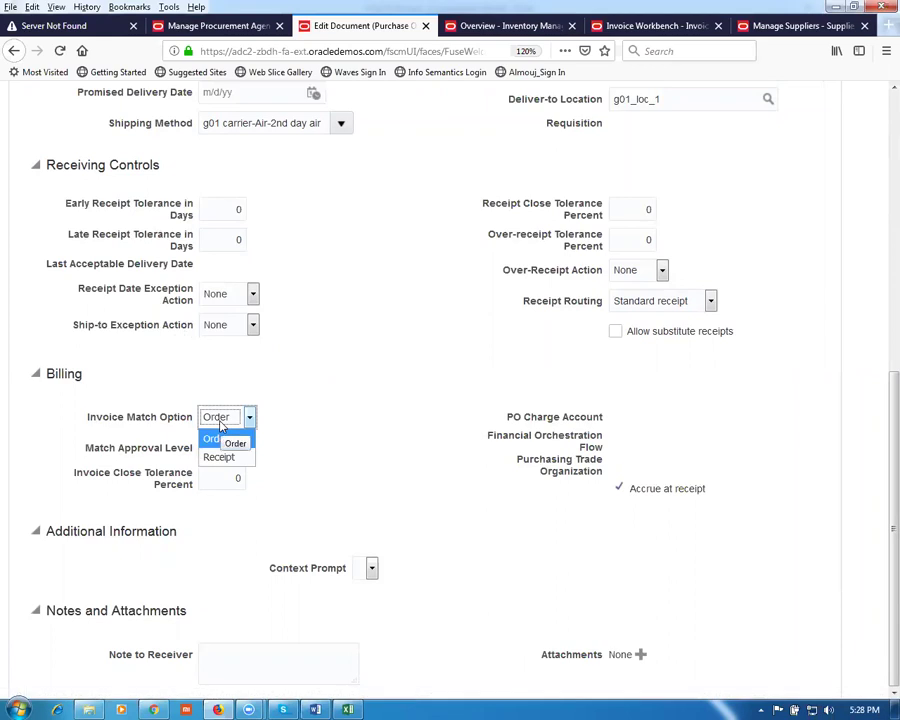
left_click(220, 437)
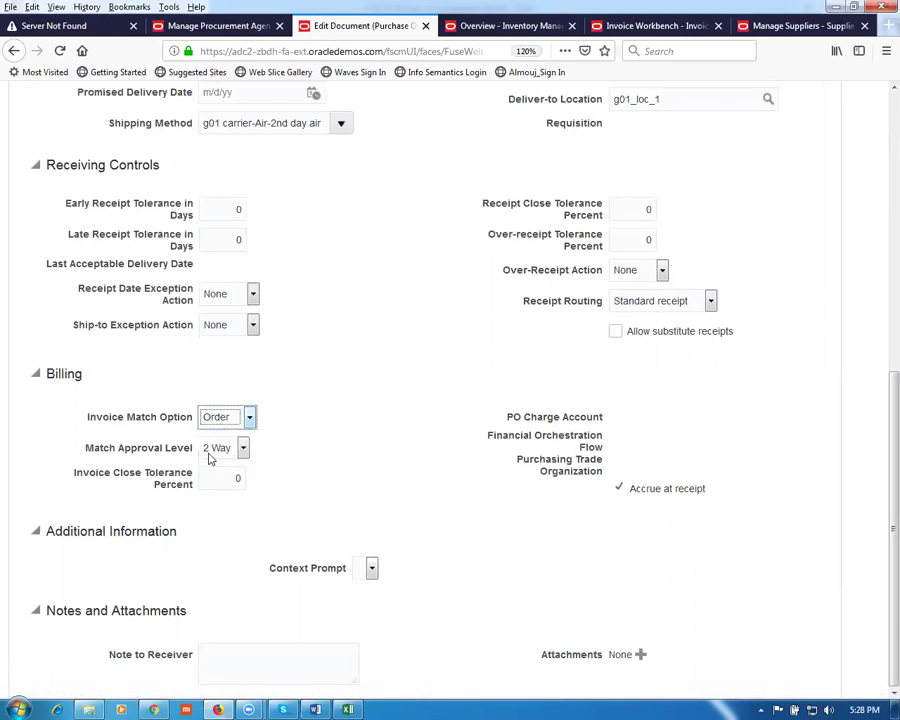
left_click(213, 451)
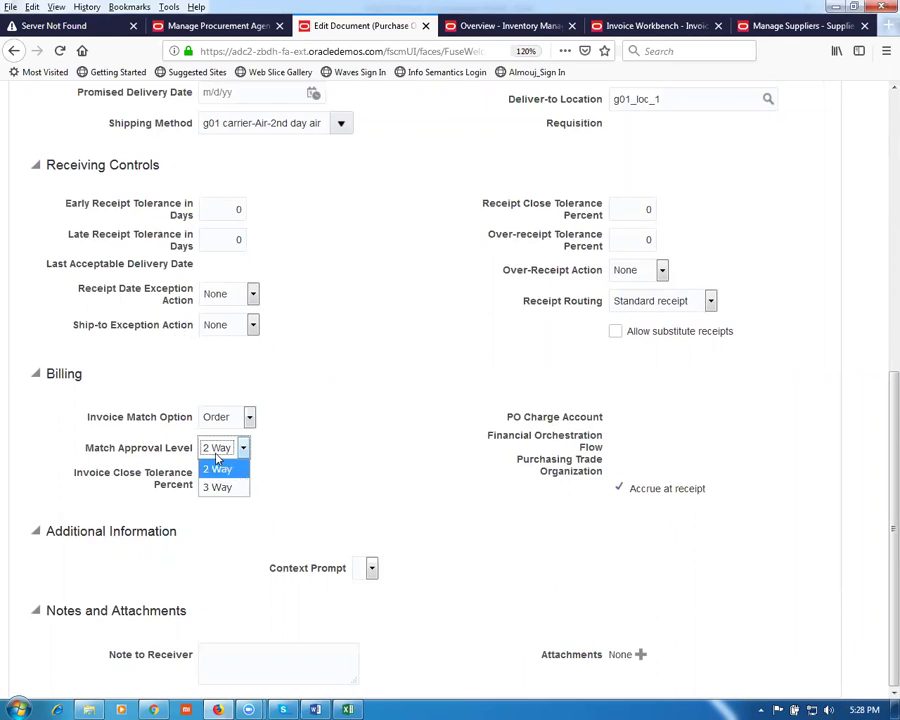
left_click(218, 461)
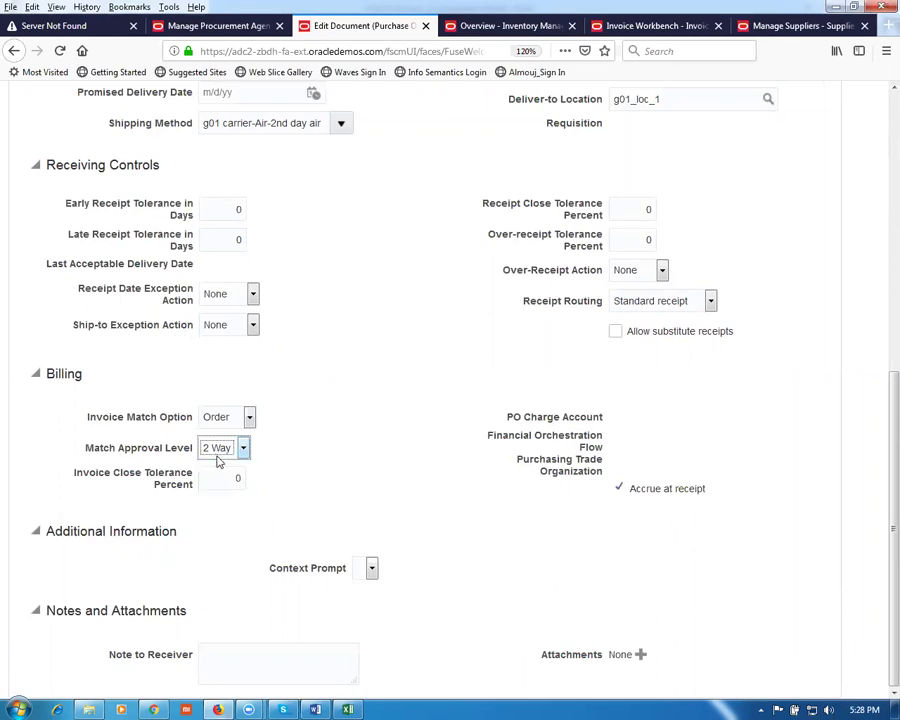
Step: Set the schedule's receipt routing to Direct delivery
left_click(687, 305)
left_click(672, 340)
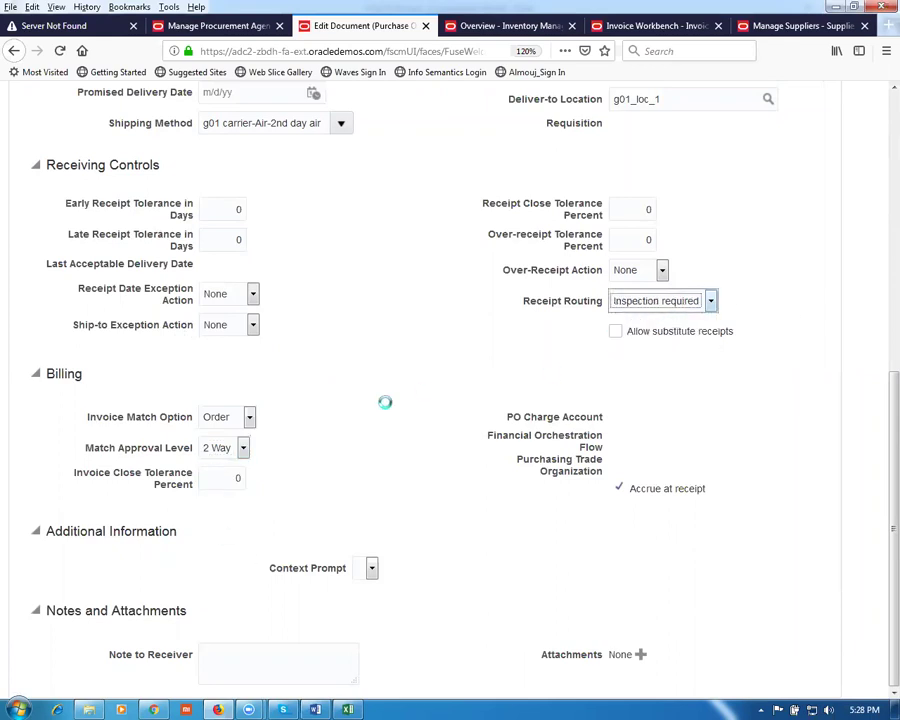
left_click(228, 458)
left_click(673, 307)
left_click(672, 305)
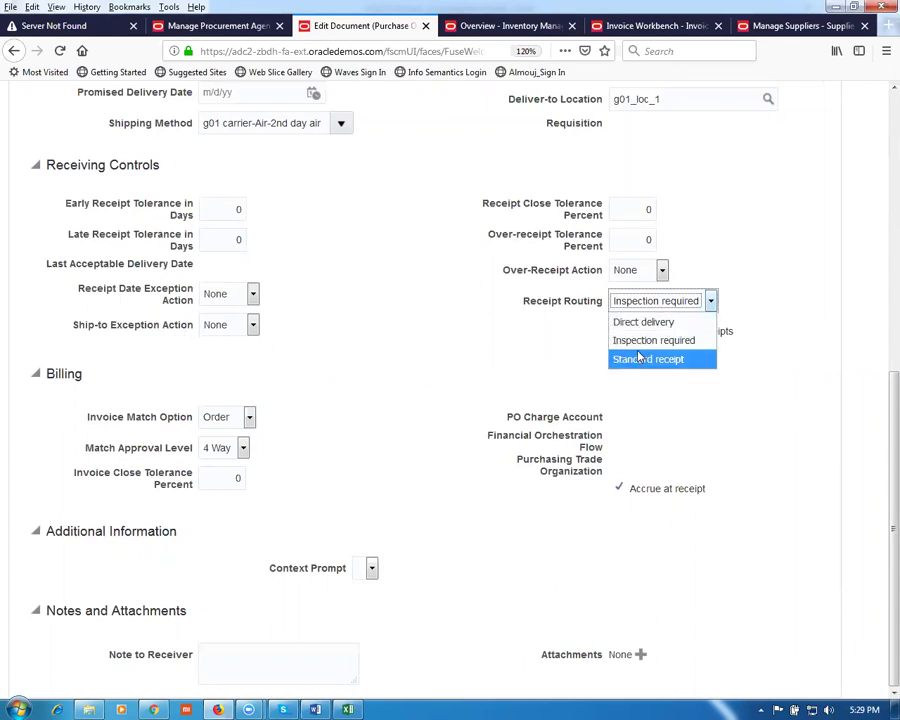
left_click(636, 323)
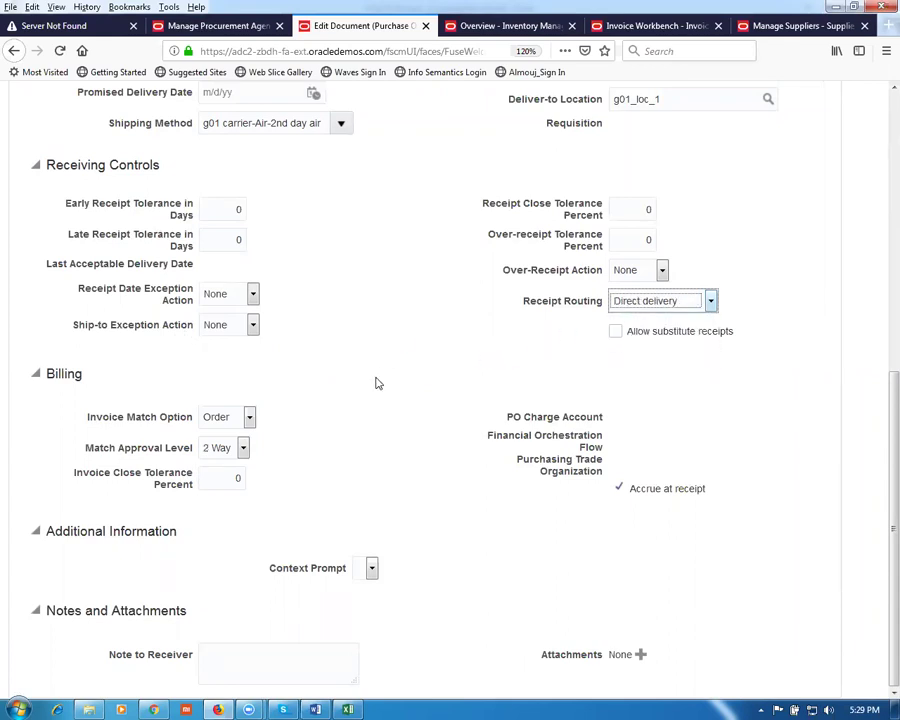
scroll(374, 402, "up", 5)
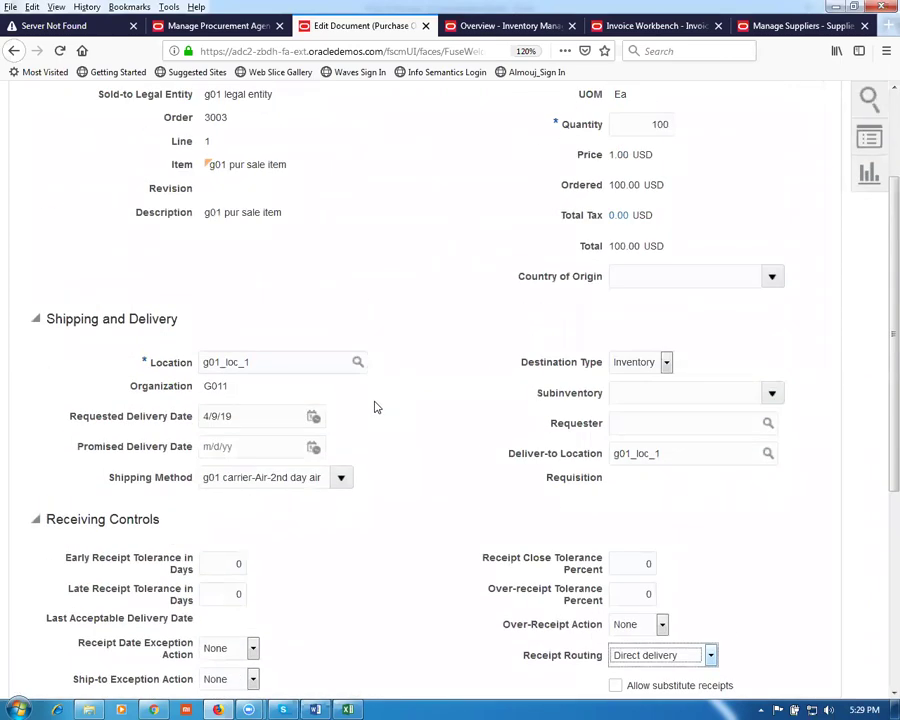
scroll(376, 407, "down", 5)
scroll(377, 405, "up", 7)
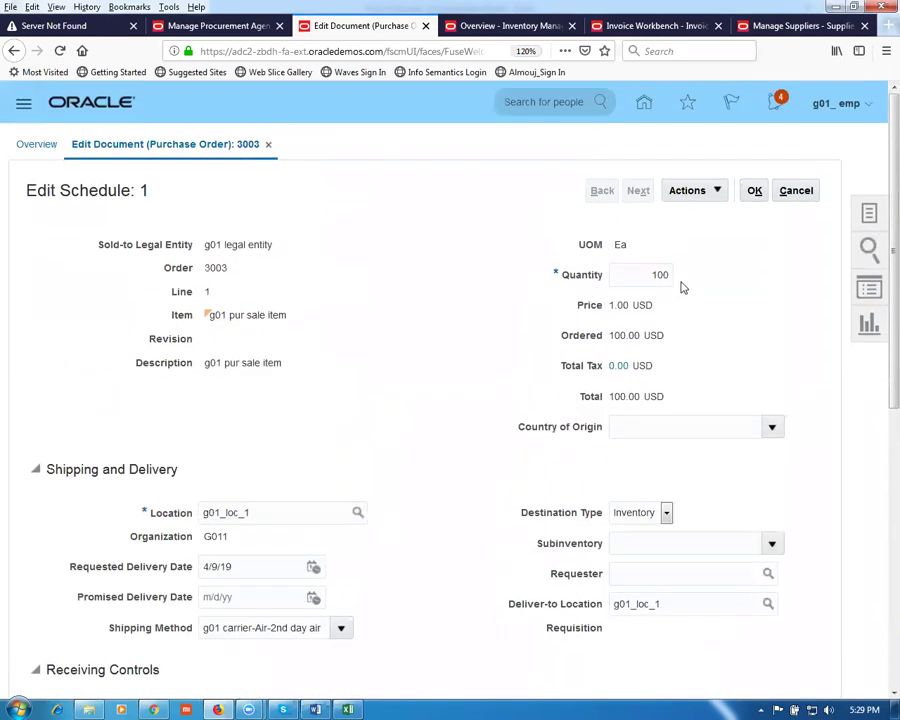
Step: Save schedule 1 and submit purchase order 3003, acknowledging the confirmation
left_click(755, 191)
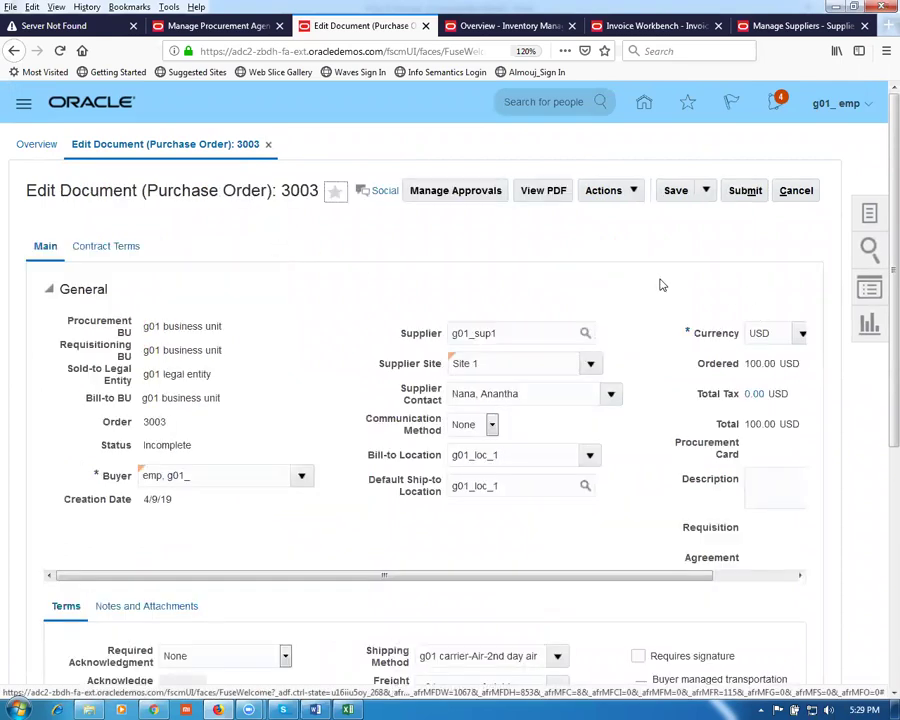
scroll(621, 333, "down", 5)
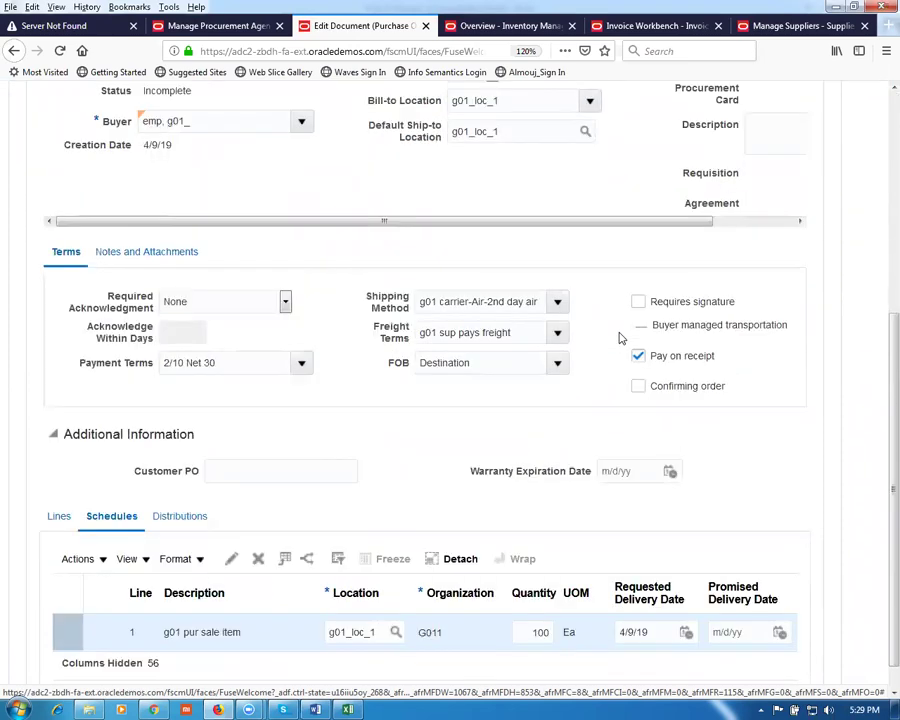
scroll(621, 338, "up", 5)
left_click(745, 190)
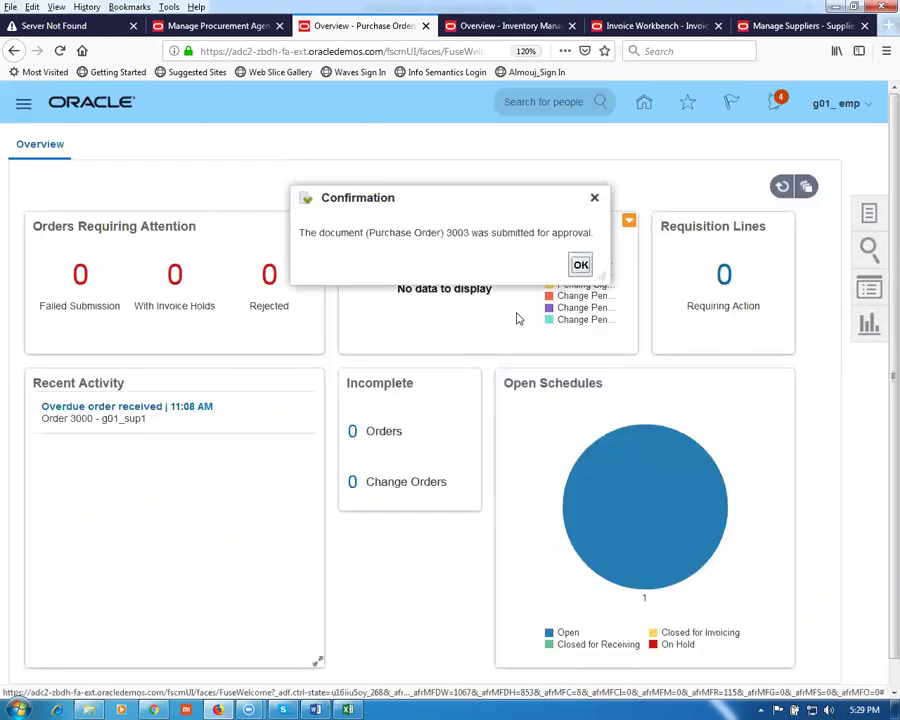
left_click(580, 265)
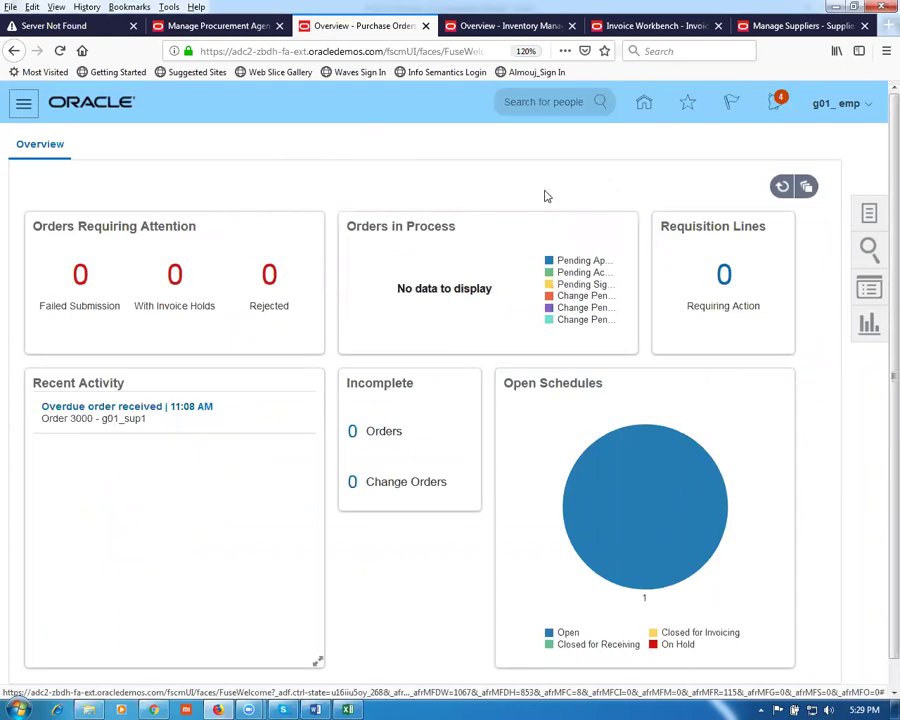
Step: Open Receive Expected Shipments from the Inventory Management tasks
left_click(492, 25)
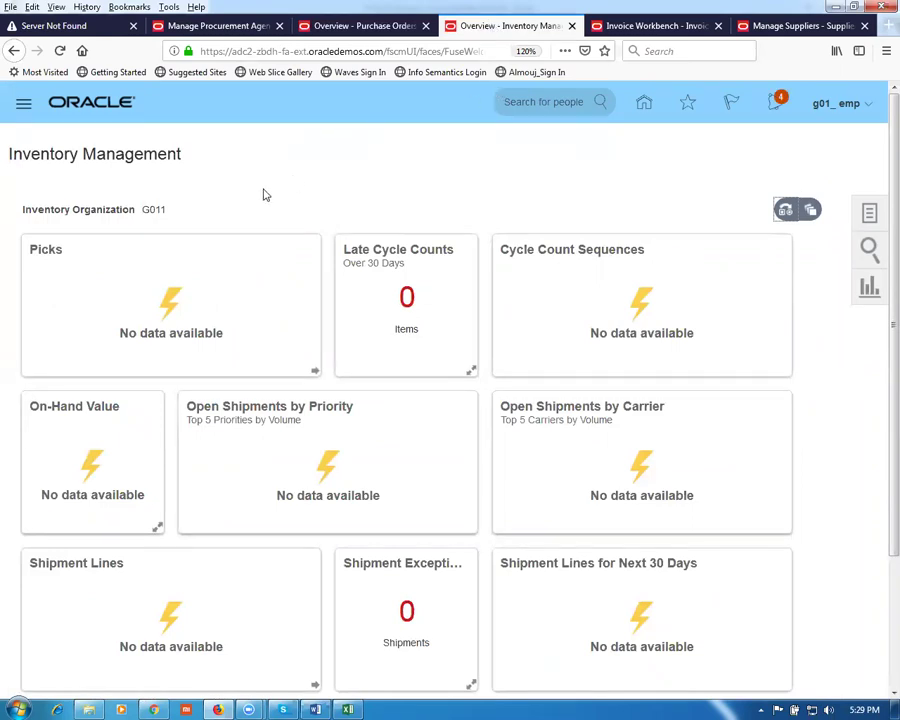
left_click(870, 216)
left_click(842, 188)
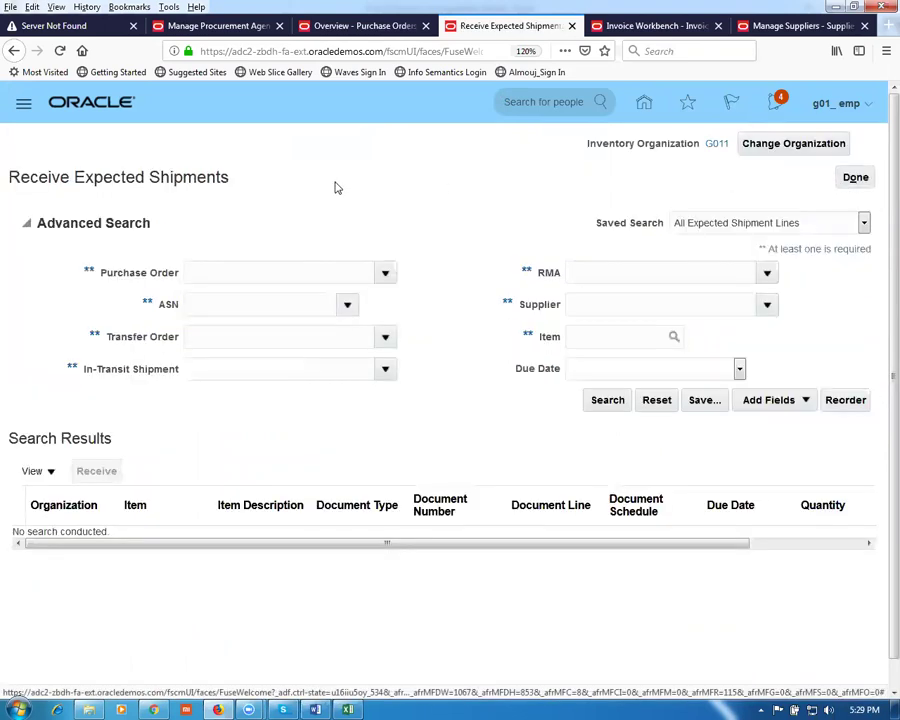
Step: Search for PO 3003's expected shipment and receive its g01 pur sale item line
left_click(273, 274)
type("3003")
key("Tab")
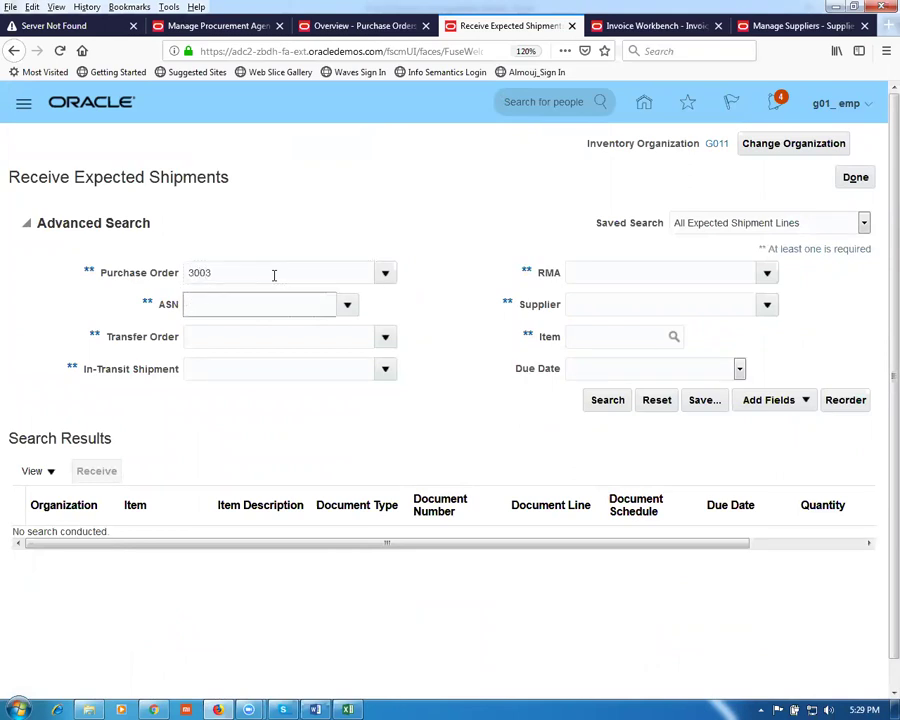
left_click(609, 404)
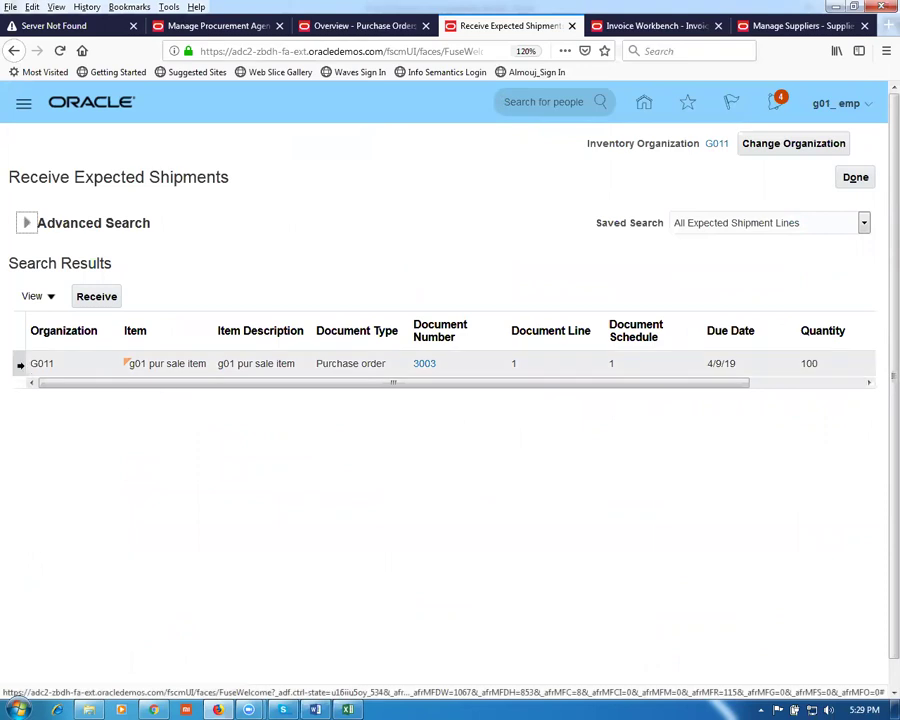
left_click(97, 296)
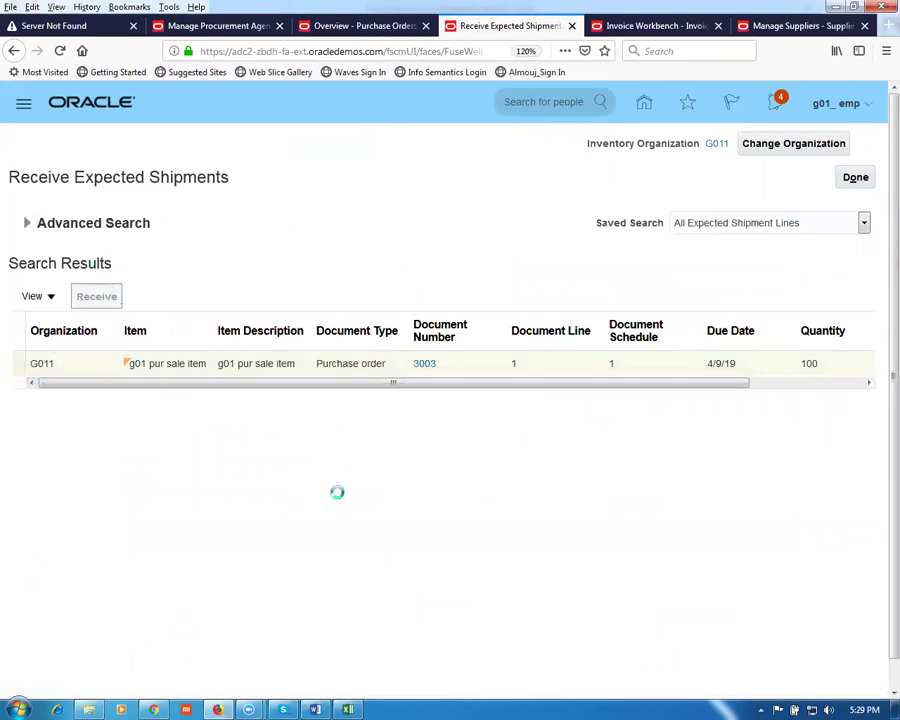
left_click(270, 235)
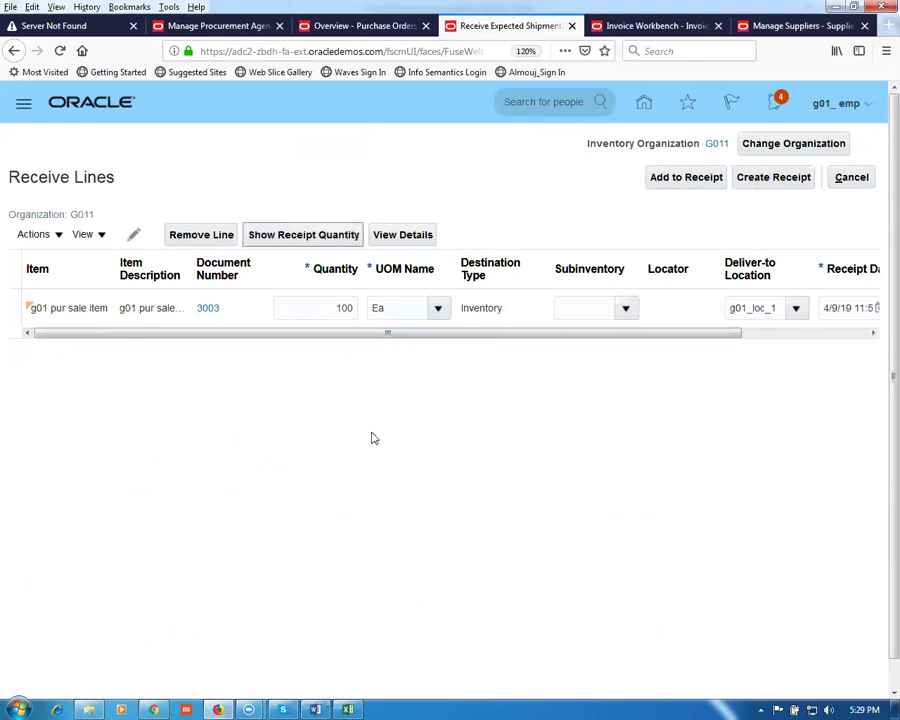
Step: Change the receipt quantity from 100 to 40 Ea
left_click(335, 310)
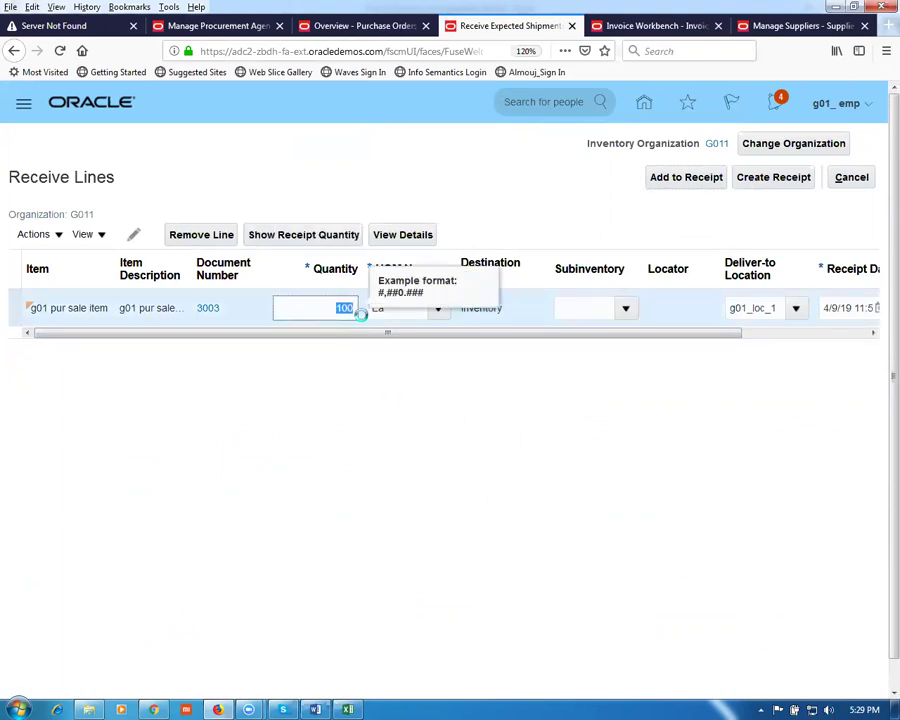
type("40")
left_click(360, 490)
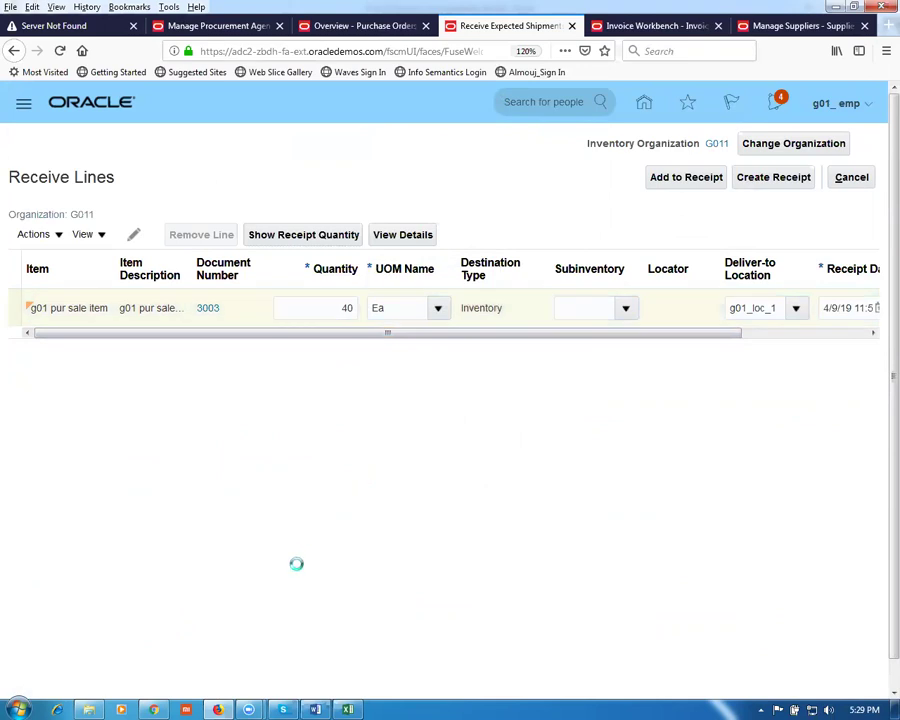
left_click(779, 178)
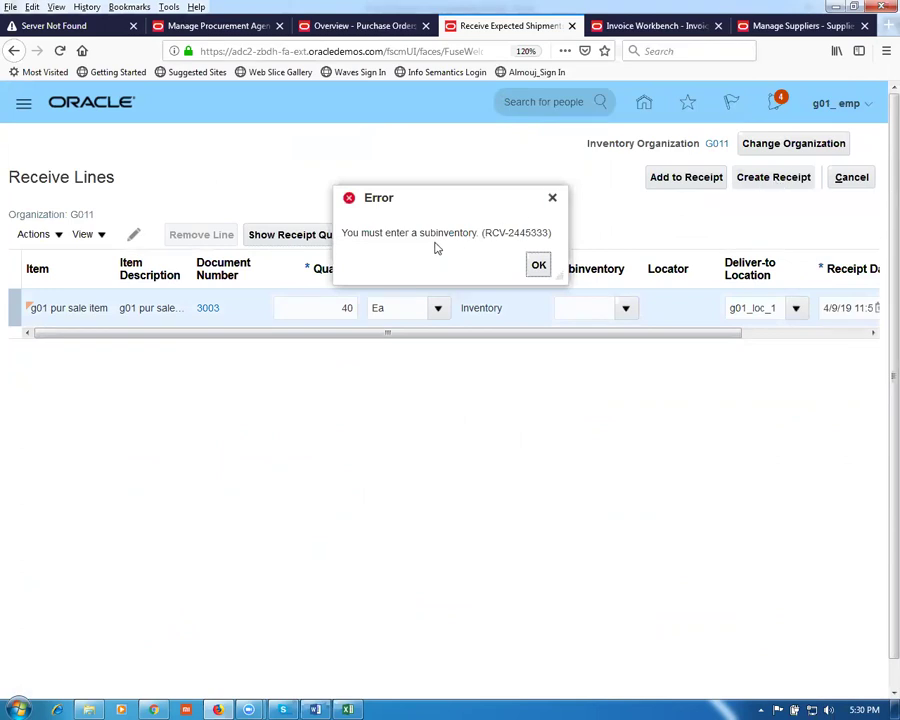
left_click(539, 265)
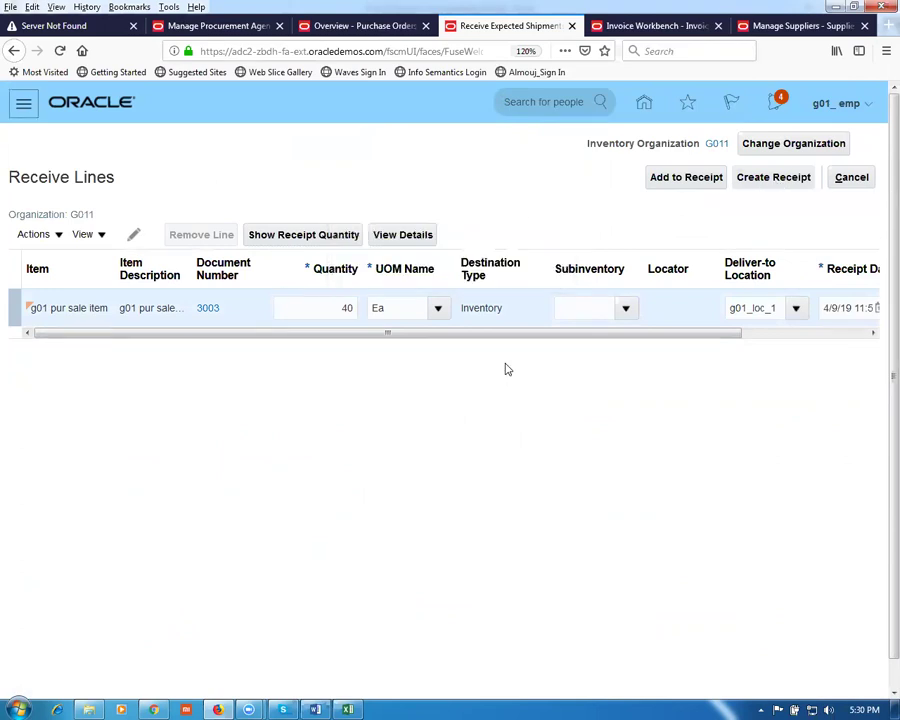
Step: Set the subinventory to g01_FGS and create the receipt for the line
left_click(628, 314)
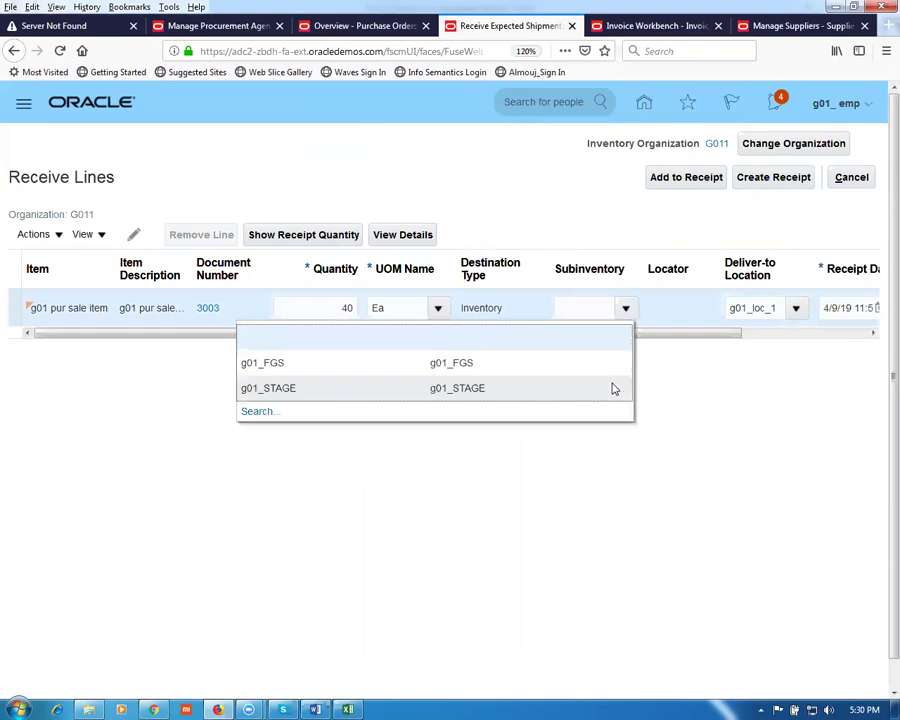
left_click(302, 368)
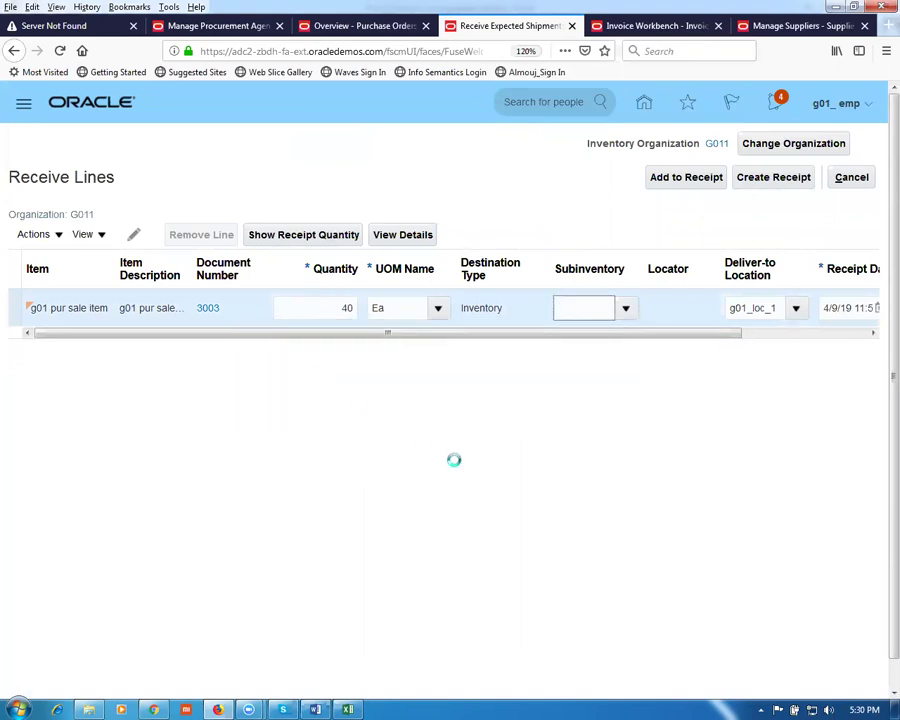
left_click(783, 180)
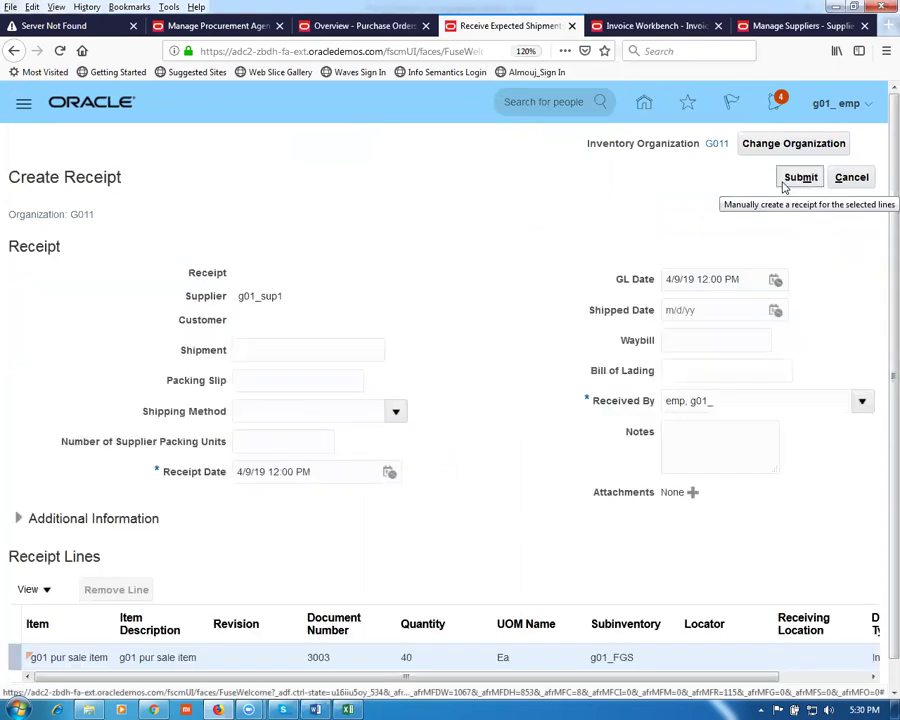
Step: Submit the 40 Ea receipt and acknowledge the receipt 1003 confirmation
left_click(797, 180)
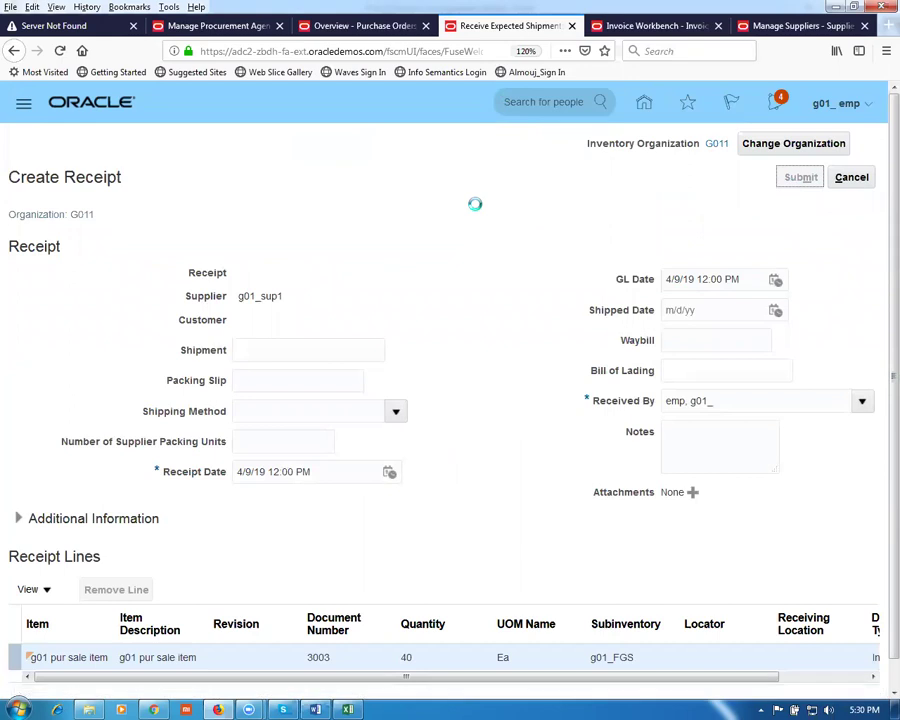
left_click(538, 413)
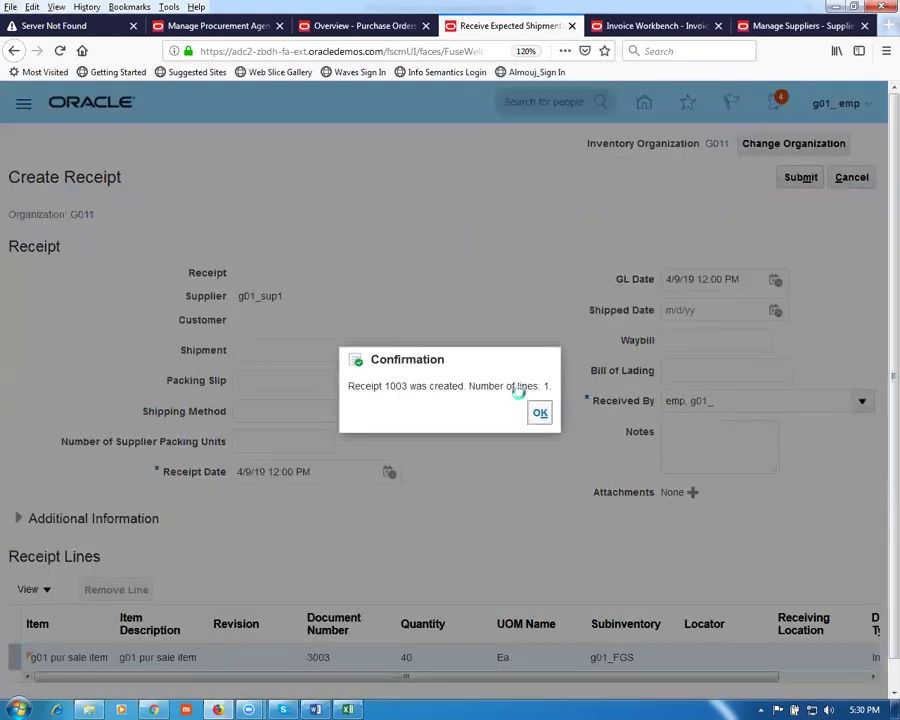
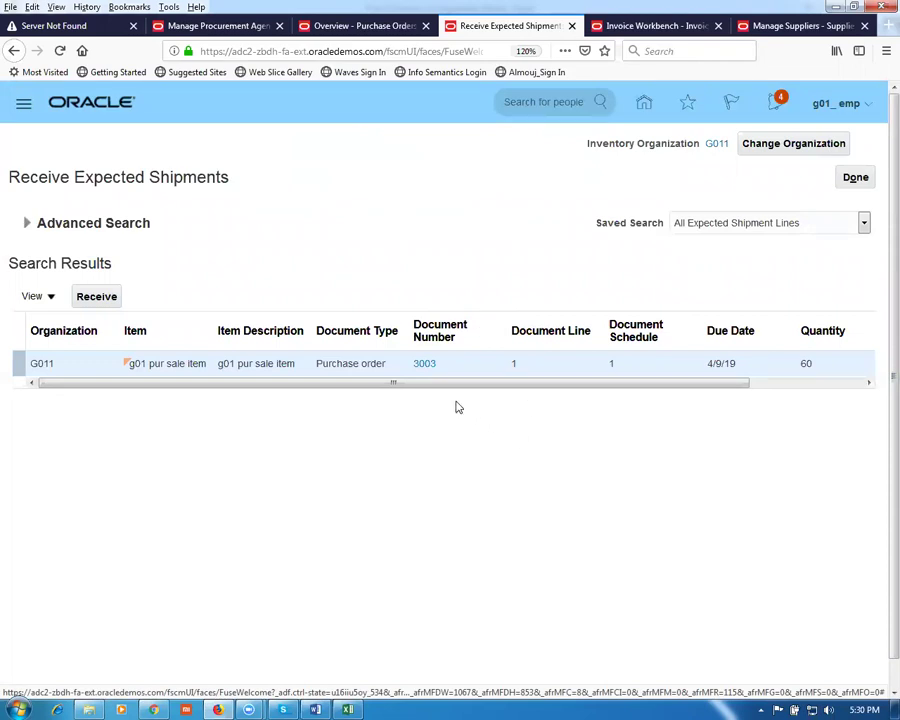
Step: Finish Receive Expected Shipments, switch to the Manage Procurement Agents tab, dismiss the timeout, and open the Navigator
left_click(855, 180)
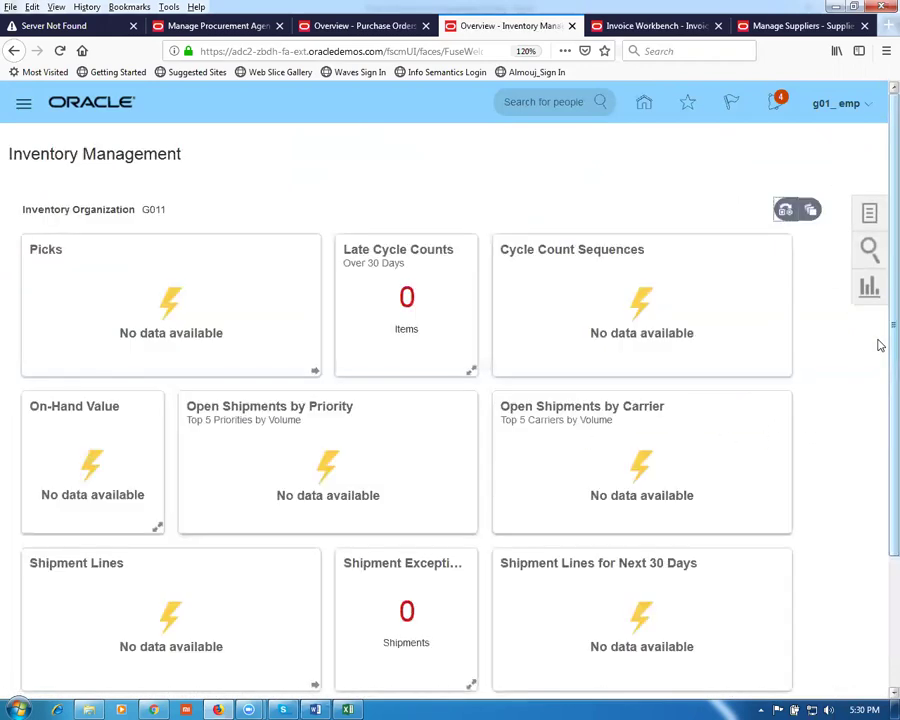
left_click(37, 27)
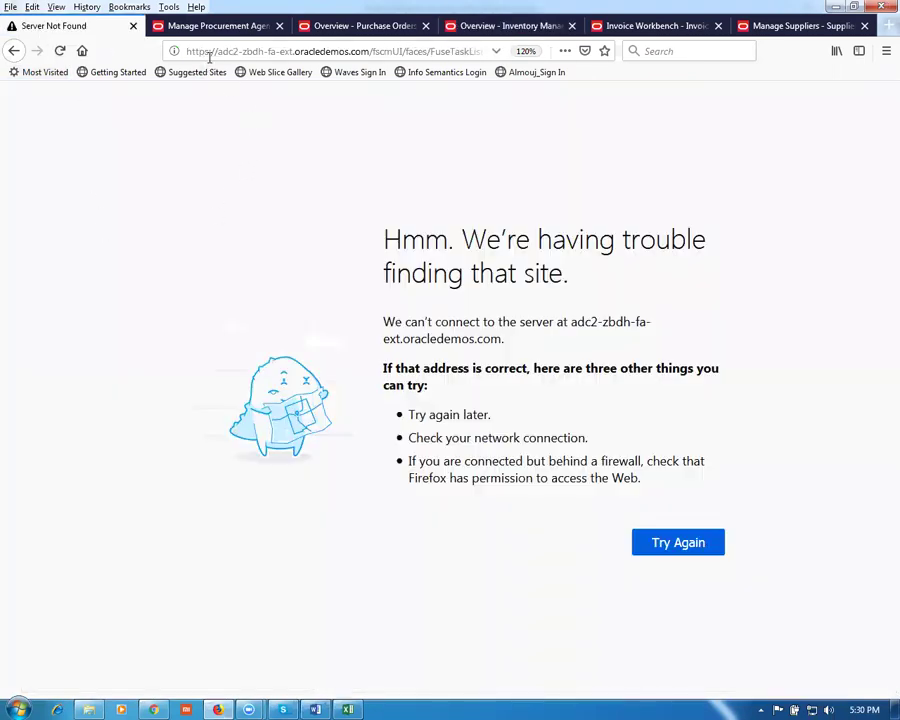
left_click(209, 26)
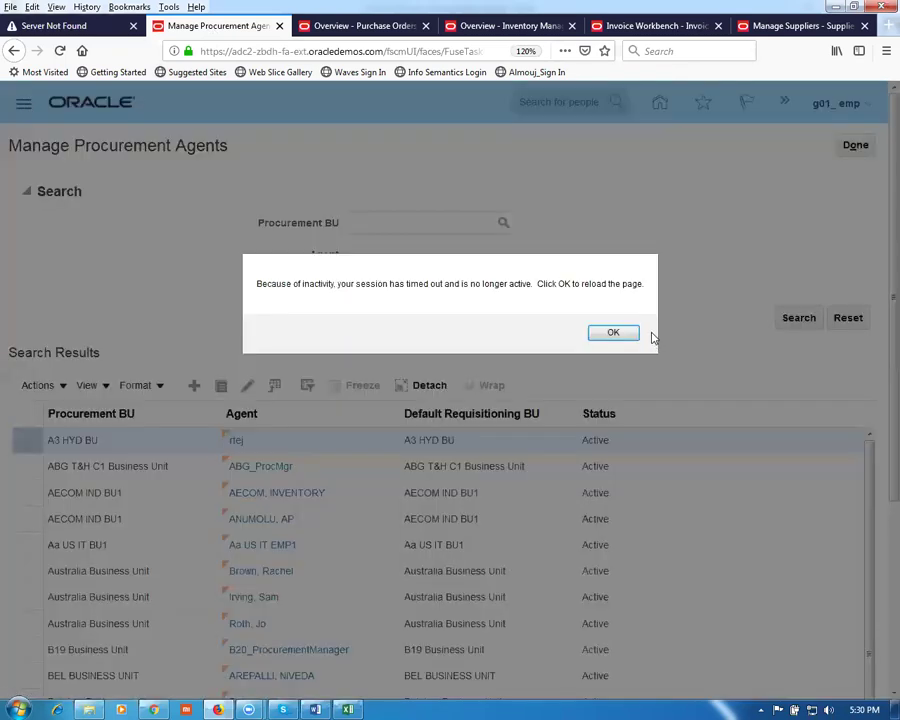
left_click(630, 335)
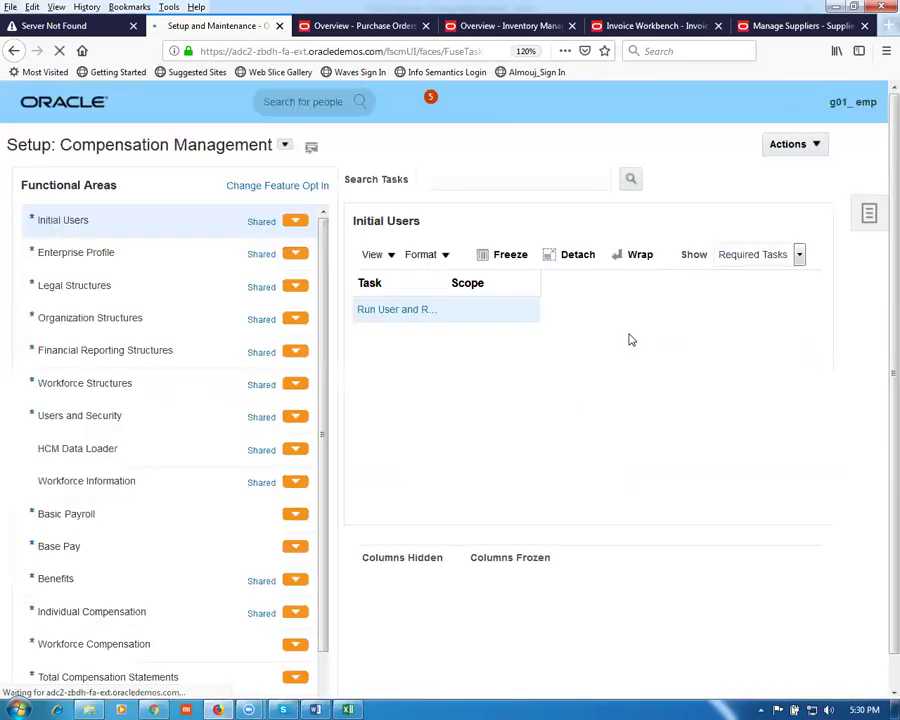
left_click(24, 104)
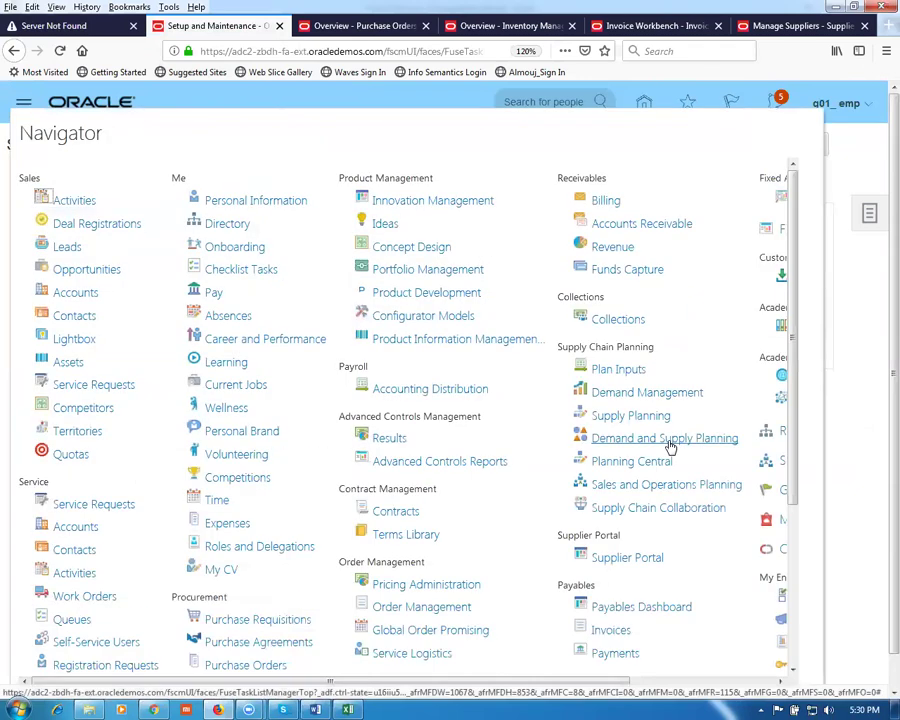
Step: Zoom the page out and open Tools > Scheduled Processes from the Navigator's More... list
left_click(782, 463)
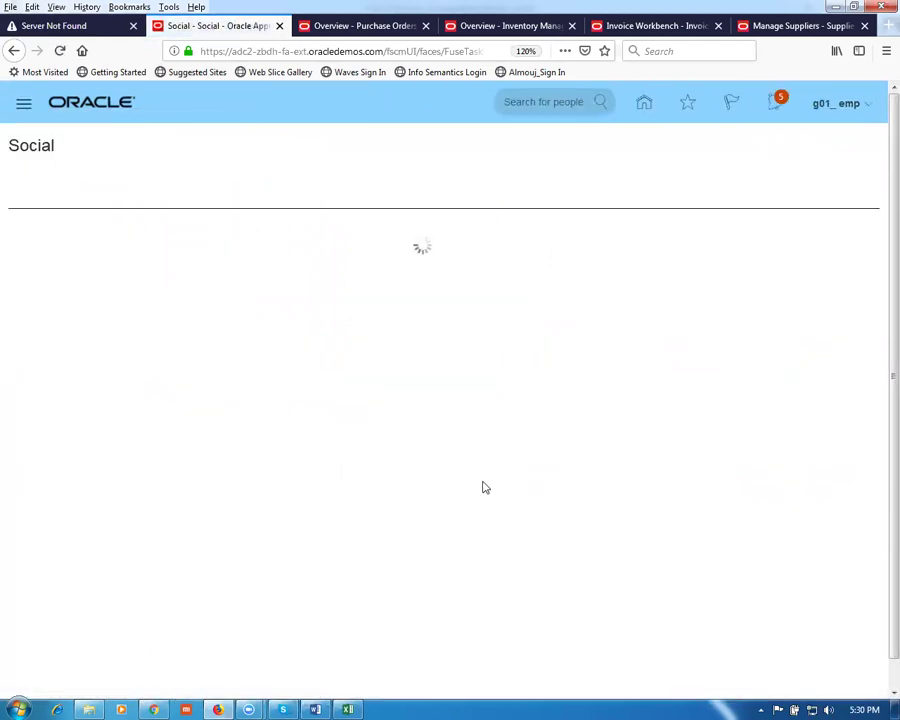
left_click(23, 106)
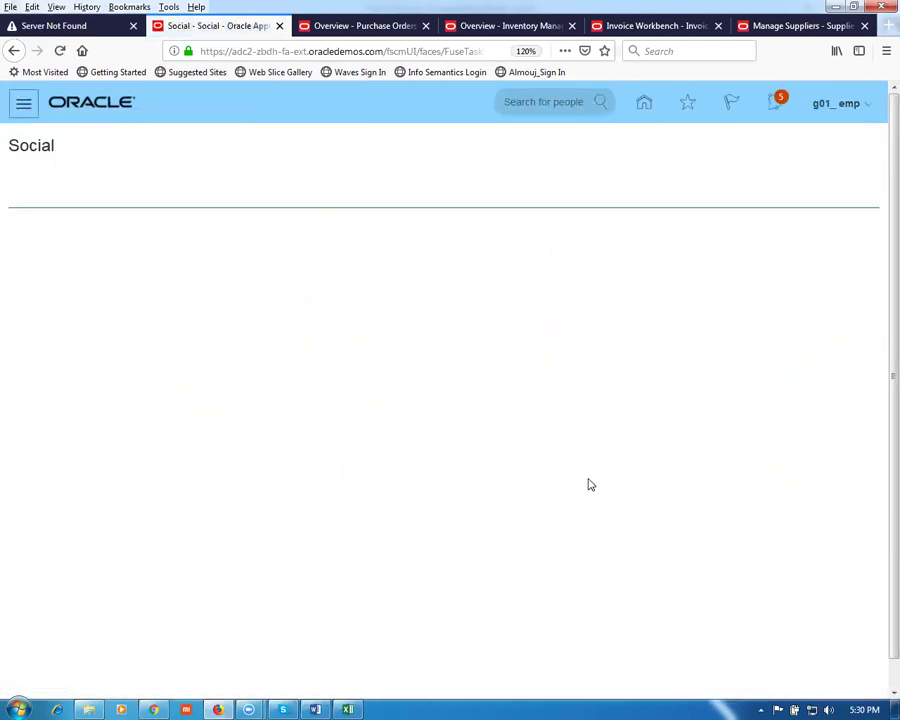
left_click(585, 485)
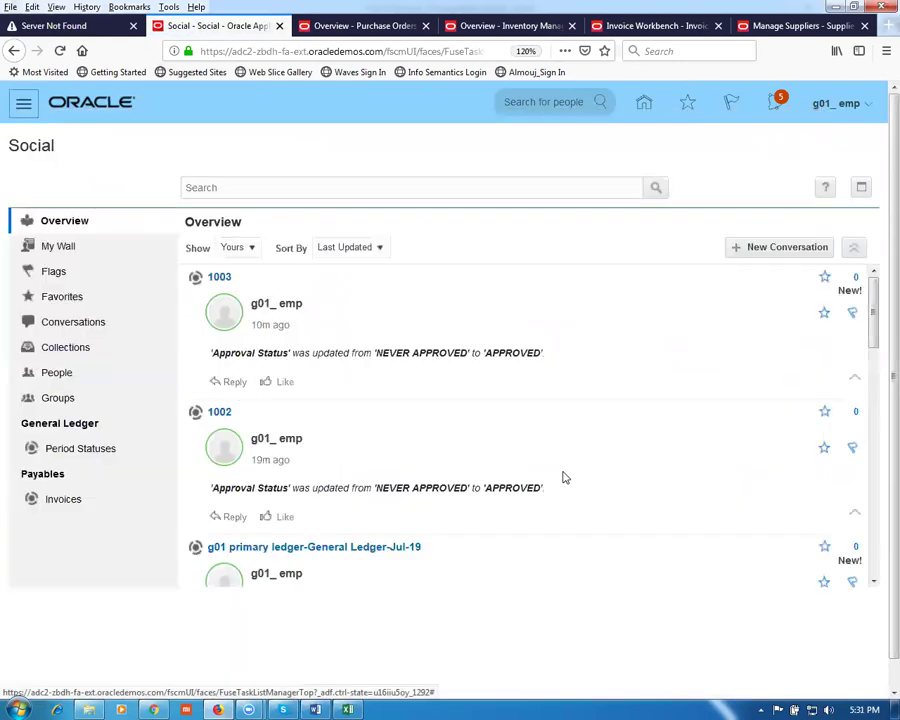
left_click(23, 104)
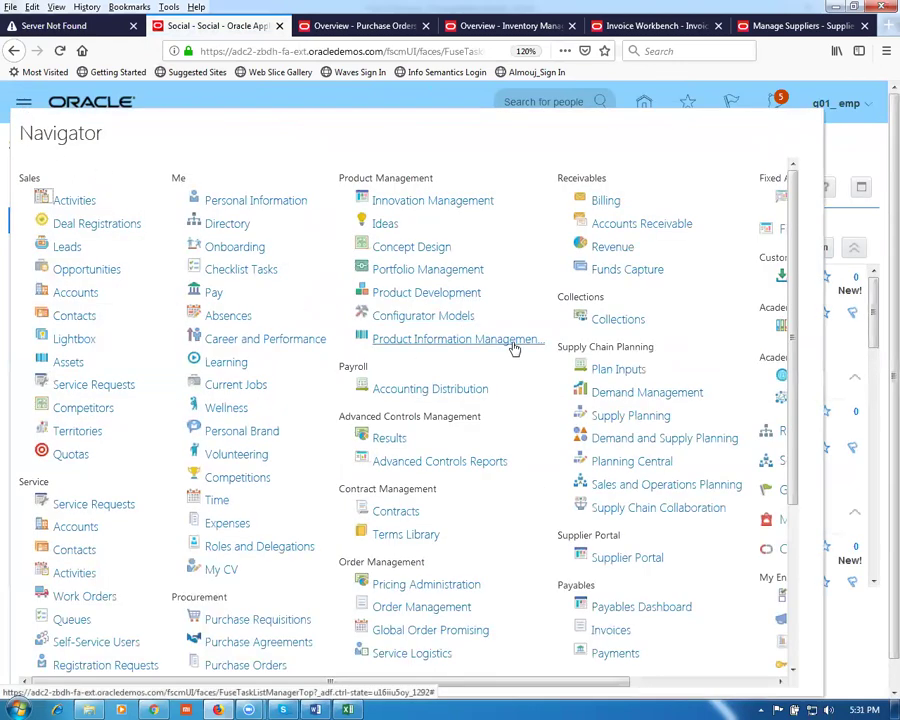
key("ctrl+minus")
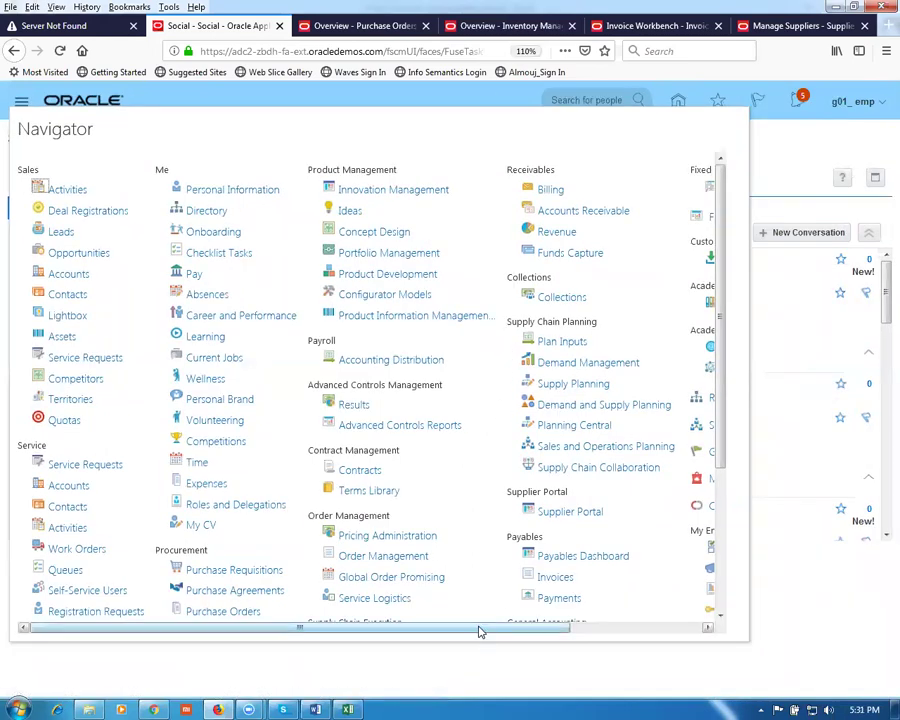
left_click_drag(478, 628, 683, 657)
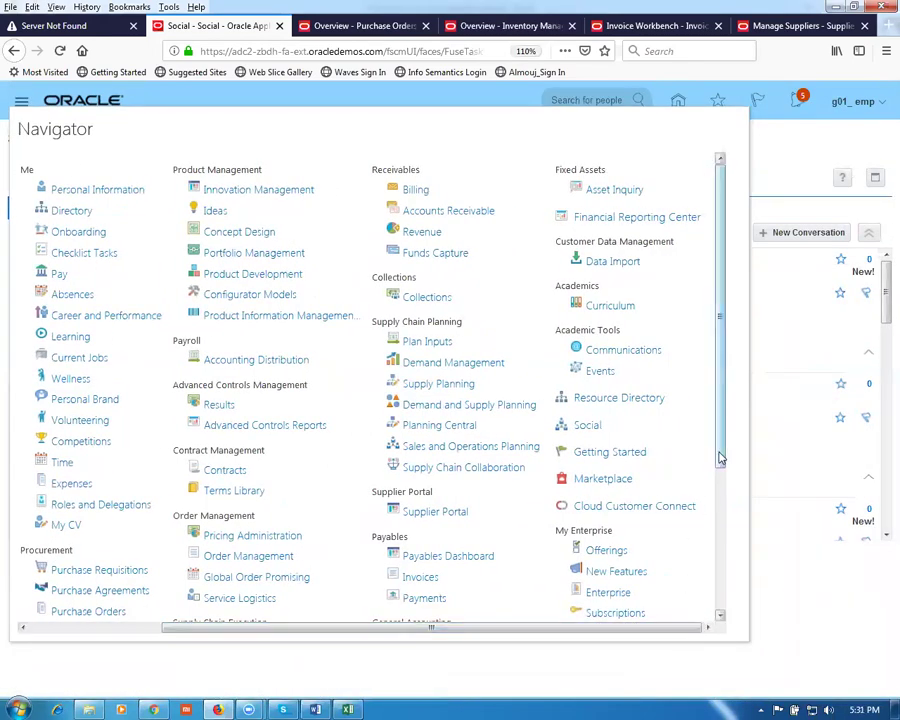
left_click_drag(720, 458, 727, 543)
left_click(570, 540)
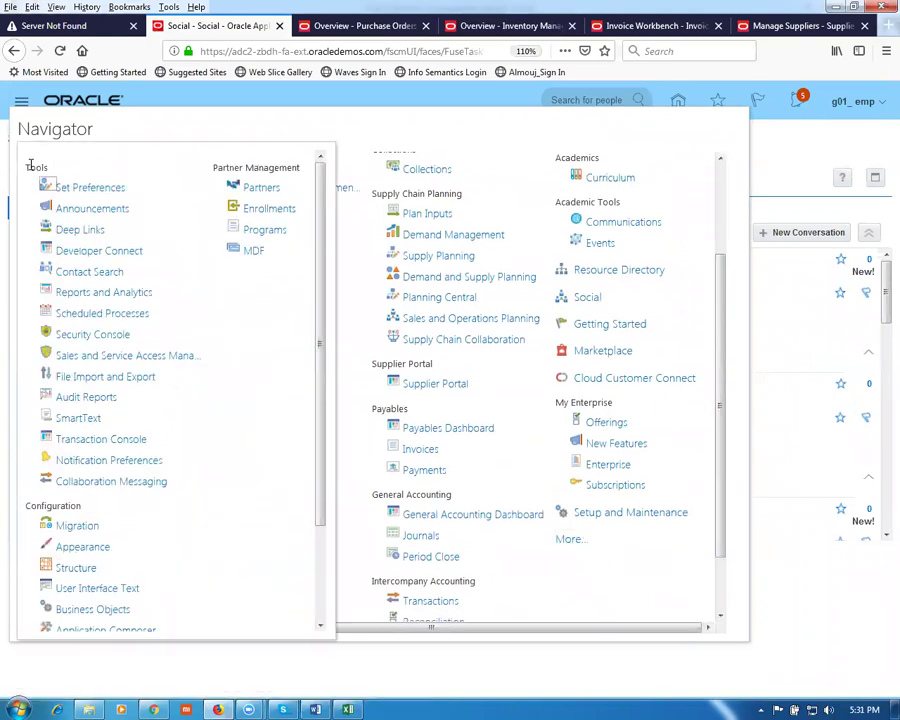
left_click(112, 315)
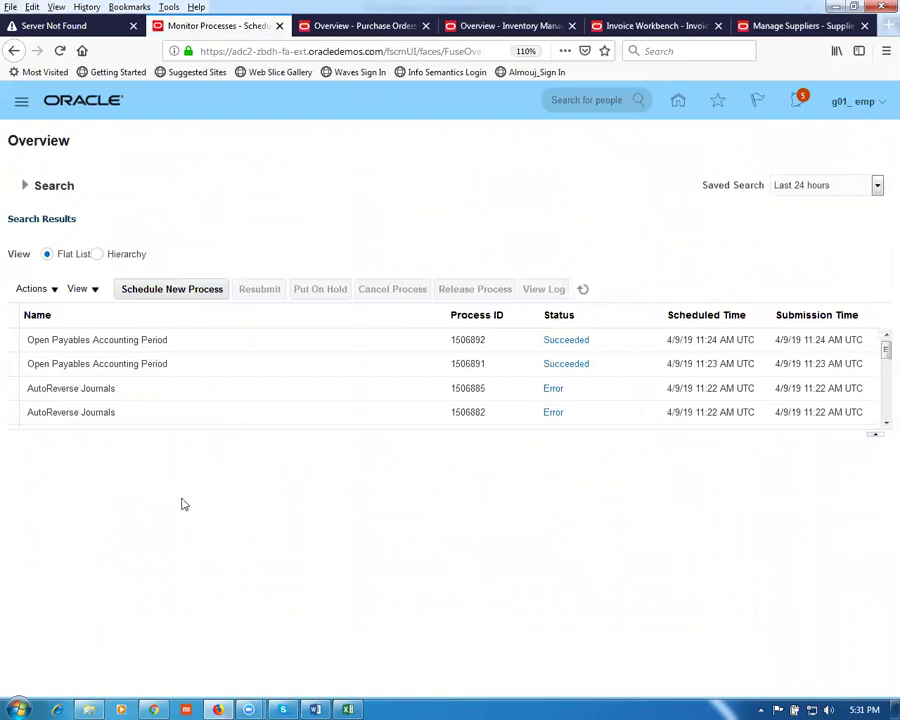
Step: Schedule a new process, searching send%pay% and choosing Send Pay on Receipt
left_click(172, 290)
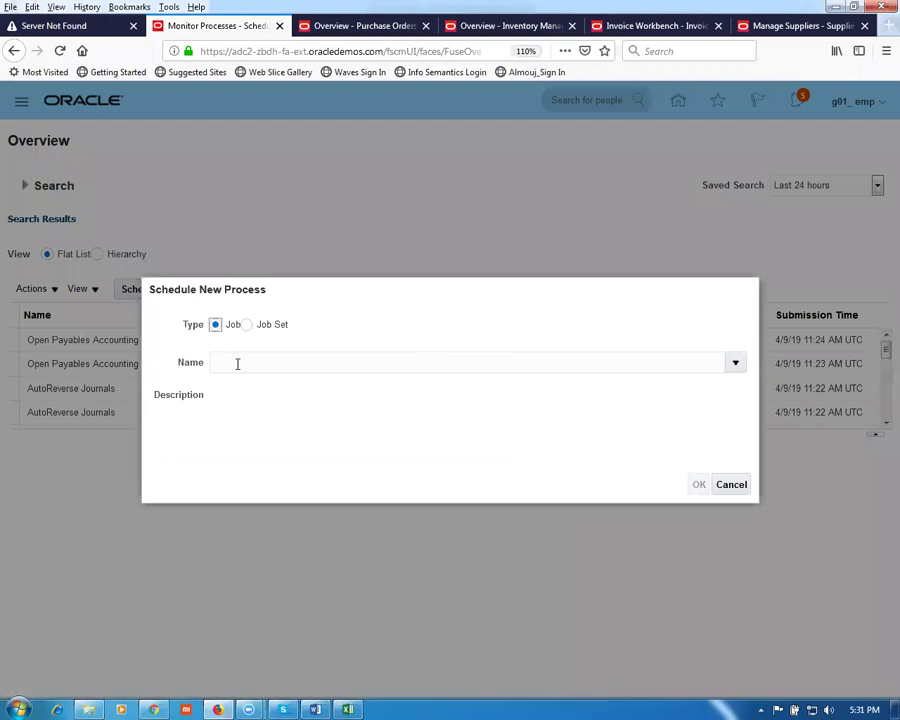
left_click(242, 361)
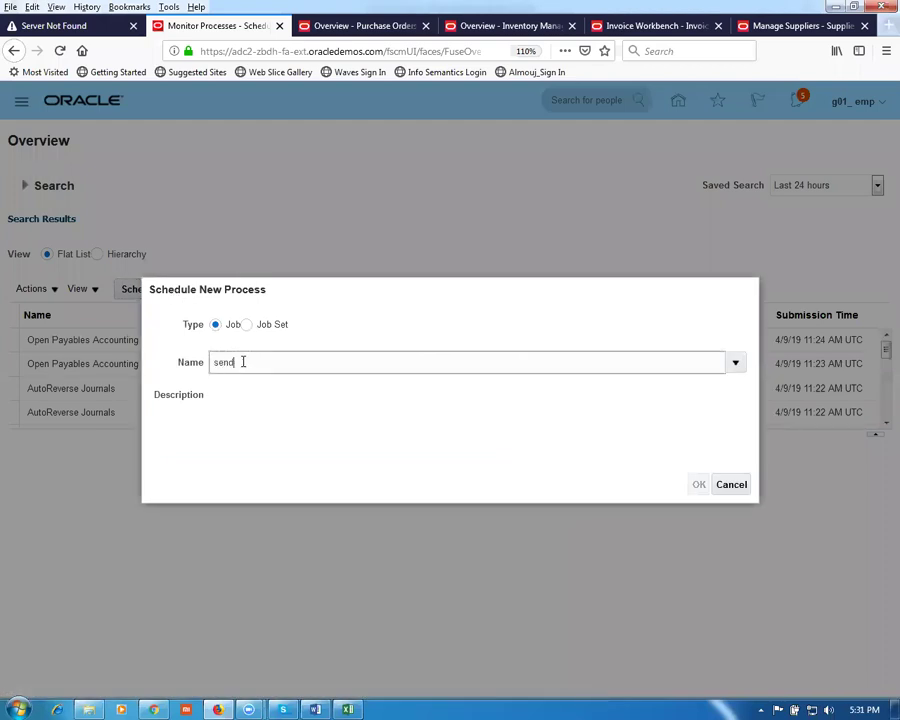
type("send%pay%")
key("Tab")
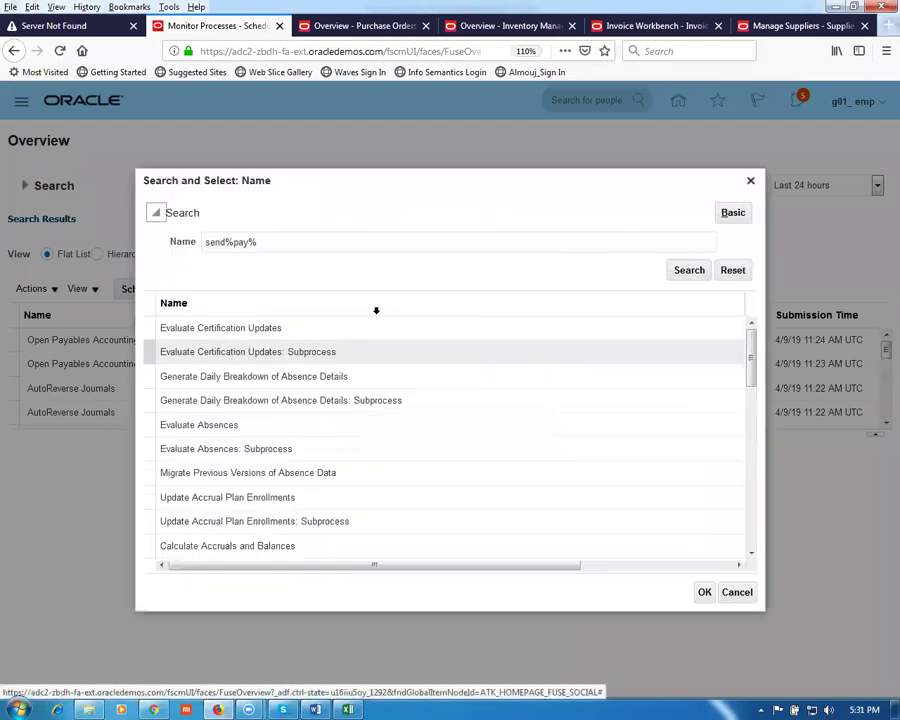
left_click(676, 274)
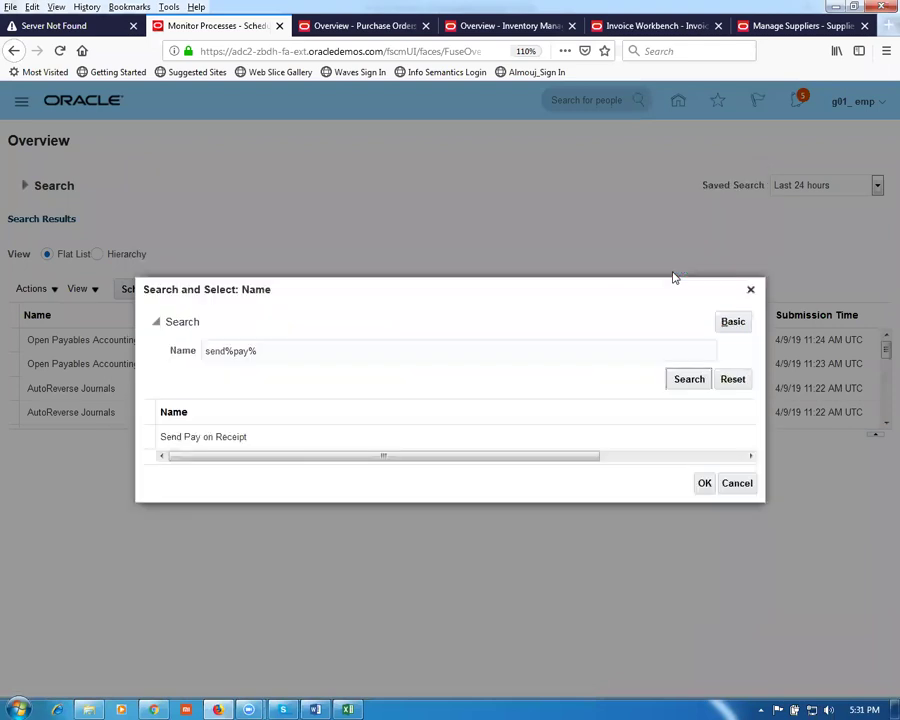
left_click(344, 442)
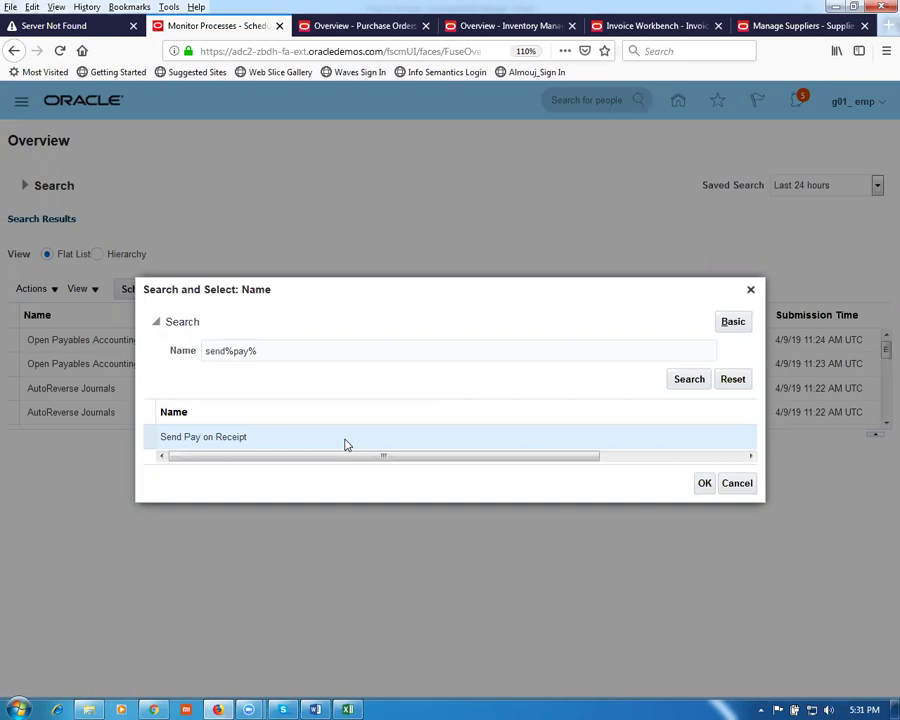
left_click(703, 485)
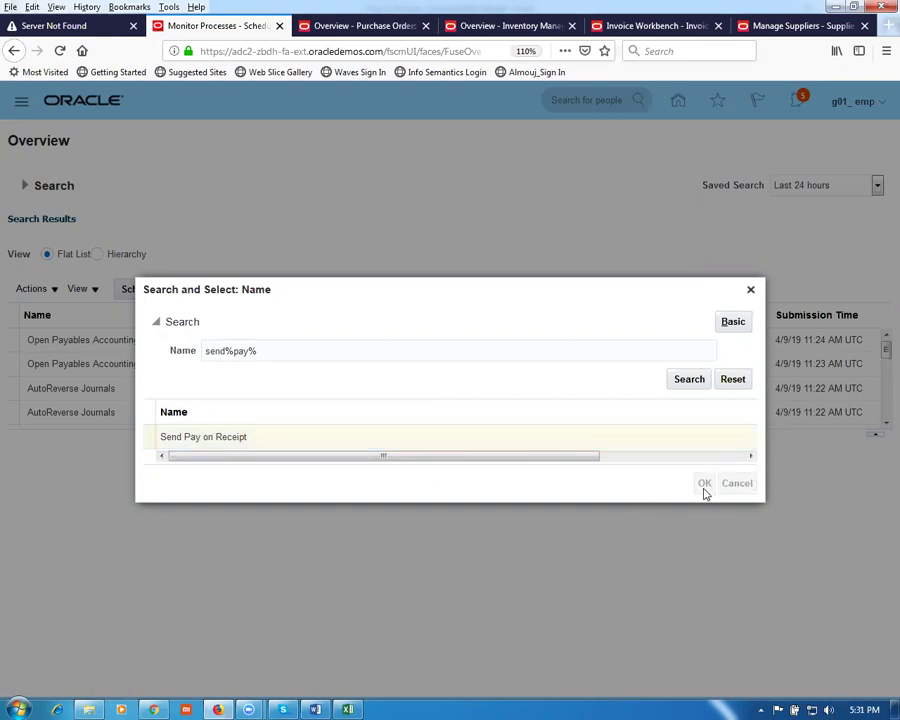
left_click(698, 487)
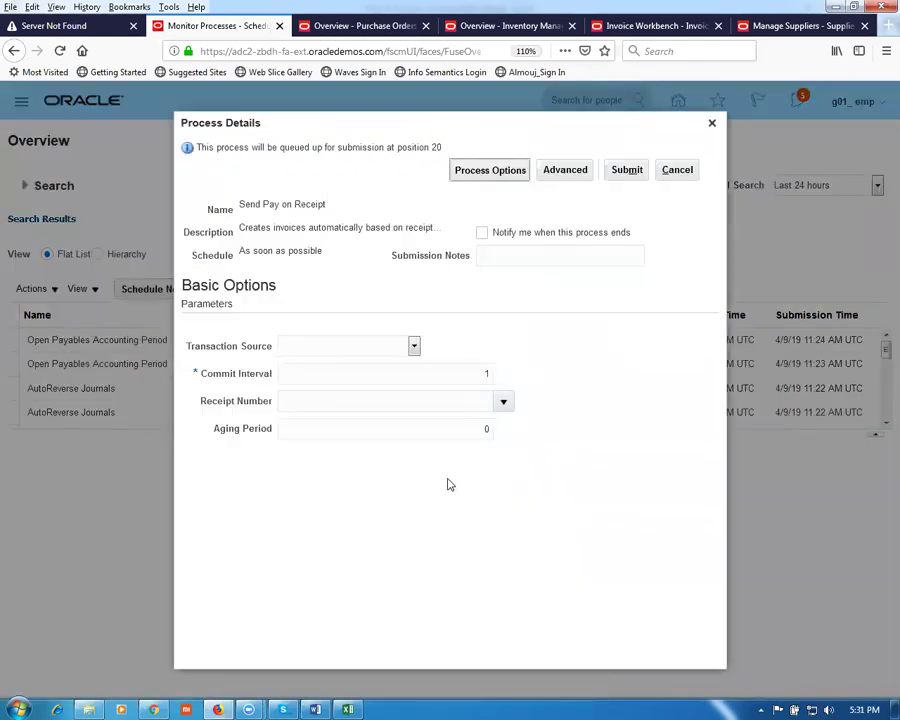
Step: Submit it with transaction source Evaluated Receipt Settlement, receipt number 1003 and aging period 0
left_click(415, 350)
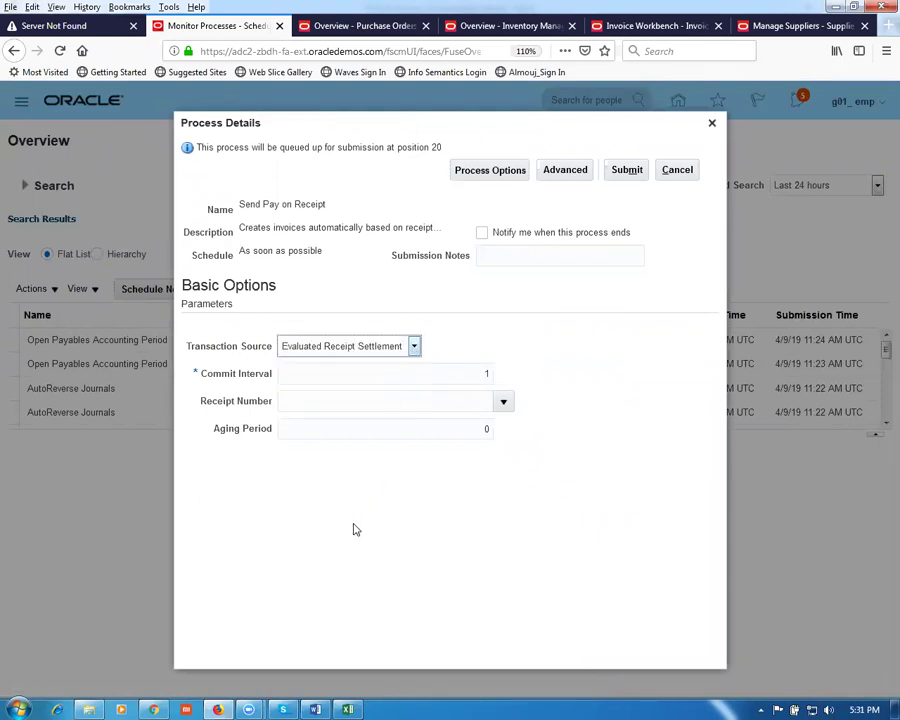
left_click(306, 404)
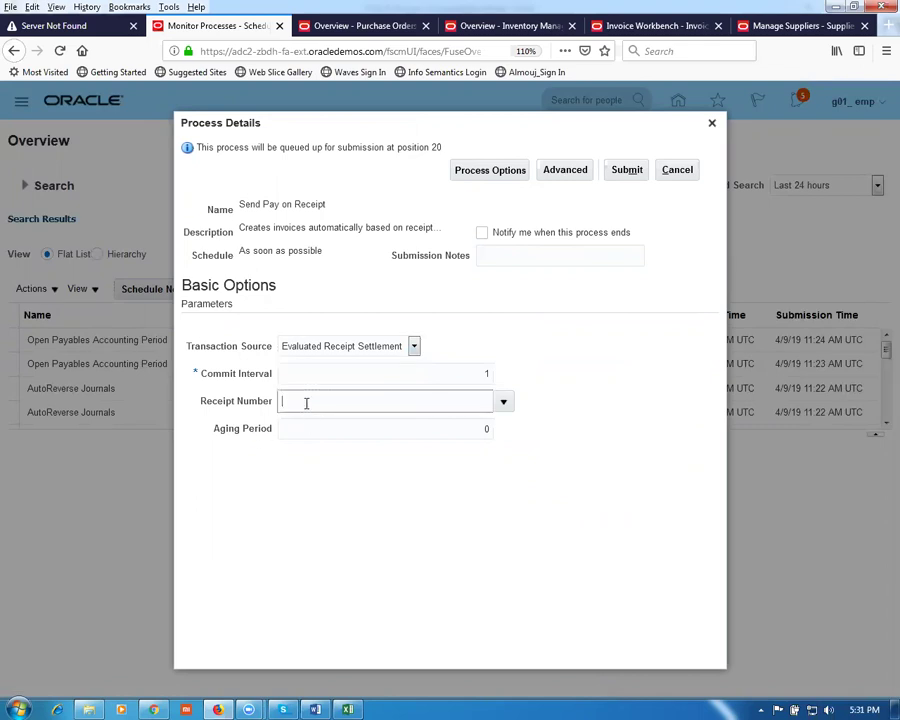
key("Tab")
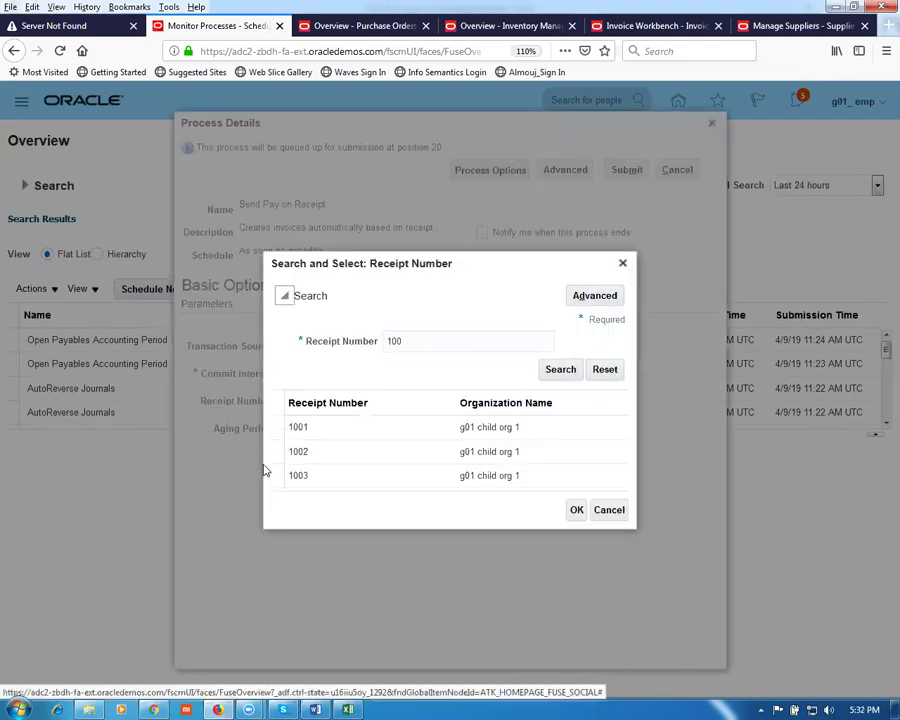
left_click(304, 482)
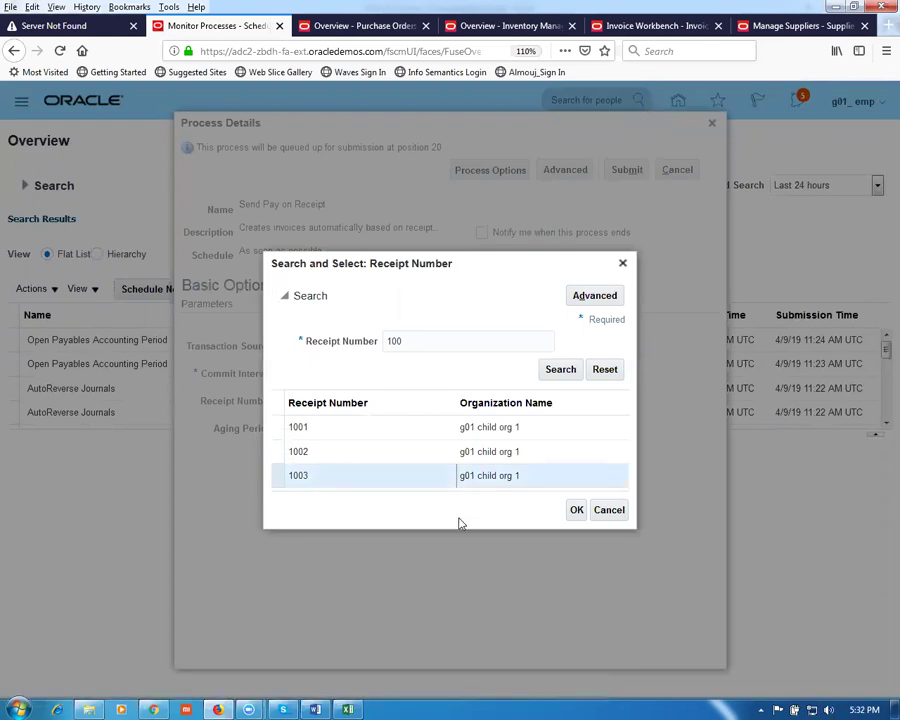
left_click(576, 510)
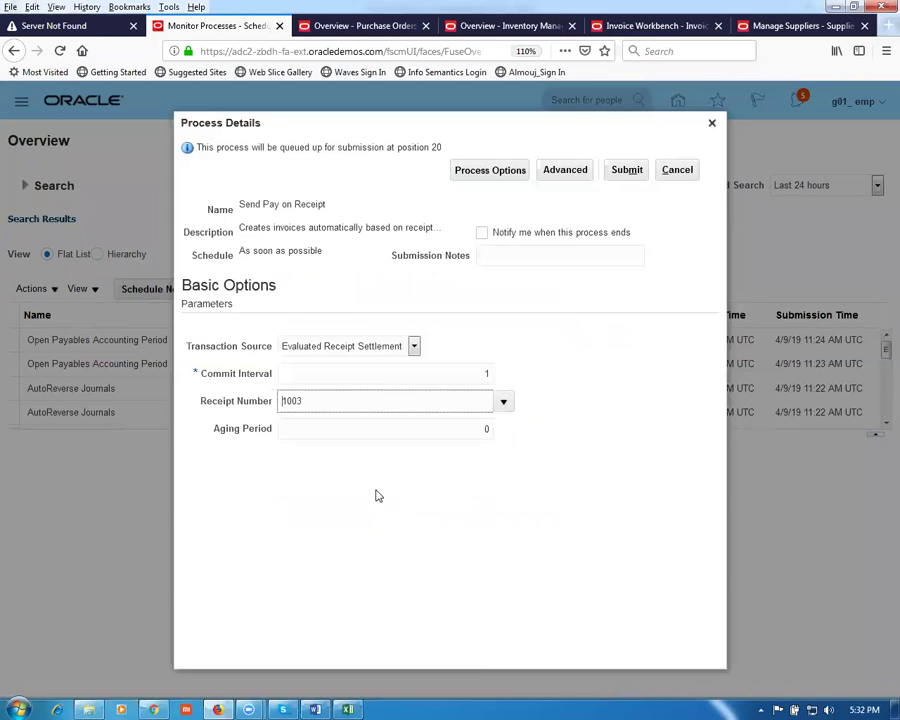
left_click(466, 429)
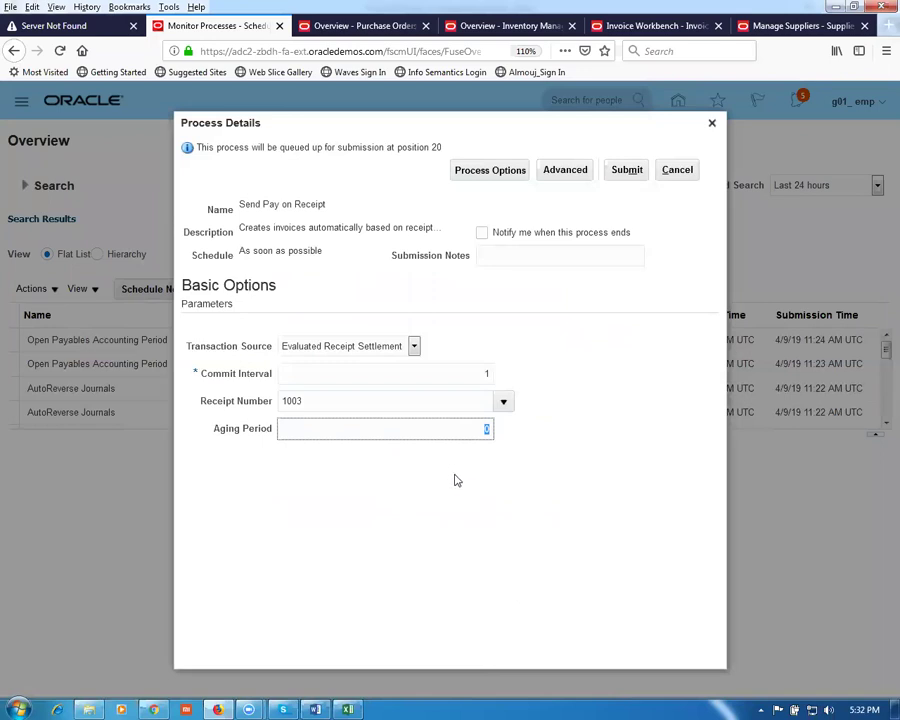
left_click(436, 432)
left_click(626, 172)
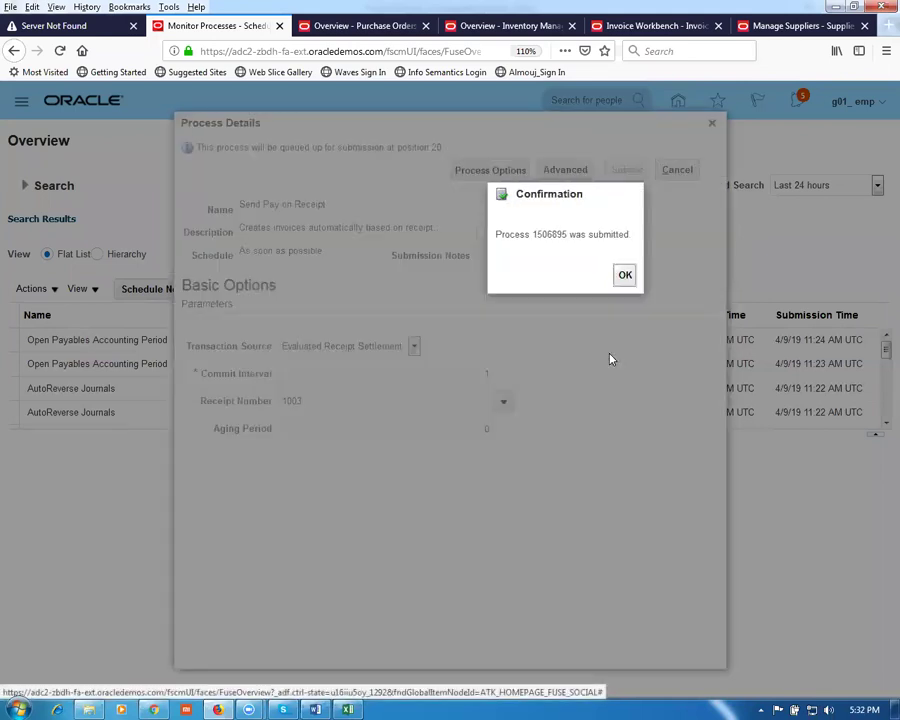
Step: Refresh Monitor Processes until Send Pay on Receipt run 1506895 and Import Payables Invoices show Succeeded
left_click(624, 275)
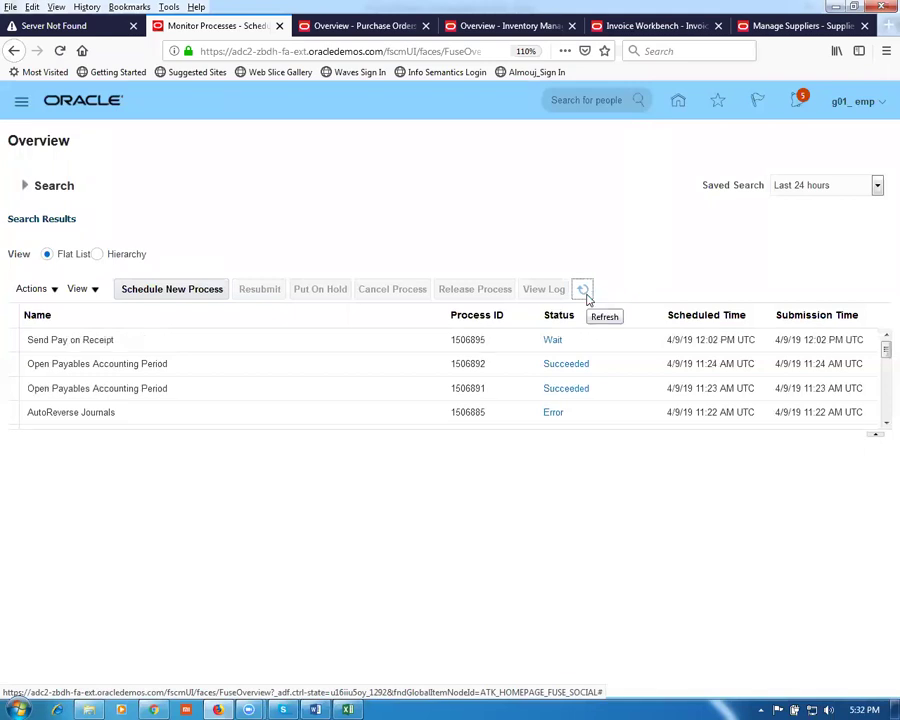
left_click(587, 298)
left_click(584, 292)
left_click(588, 295)
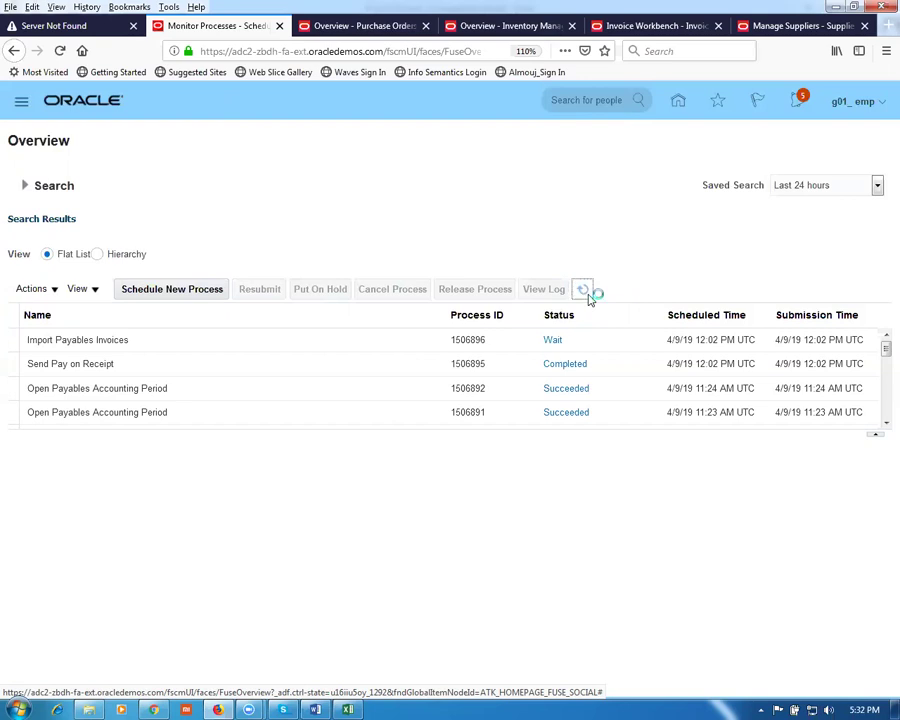
left_click(586, 292)
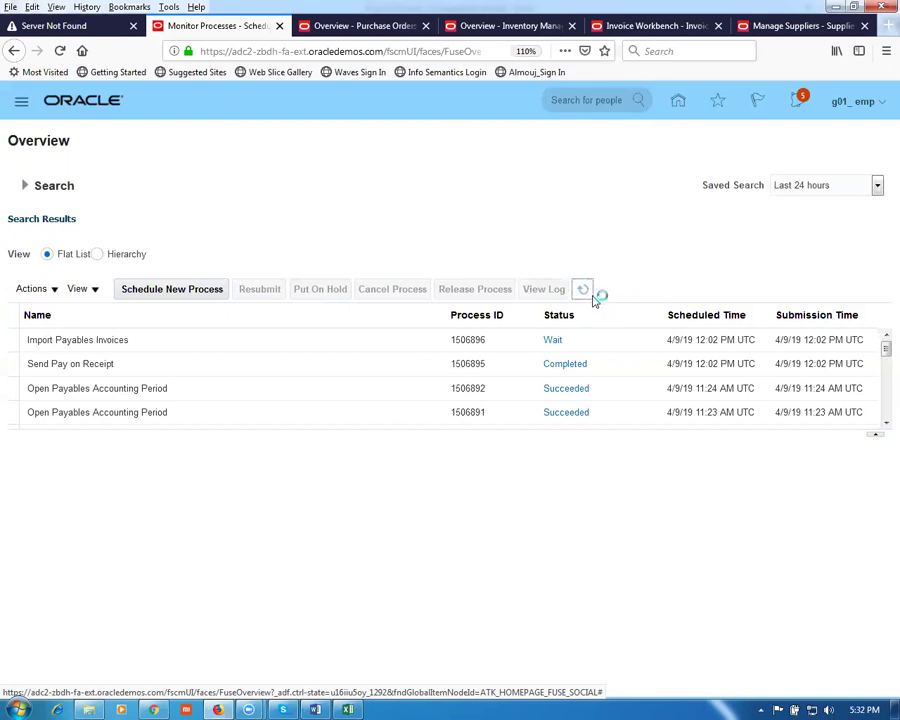
left_click(200, 372)
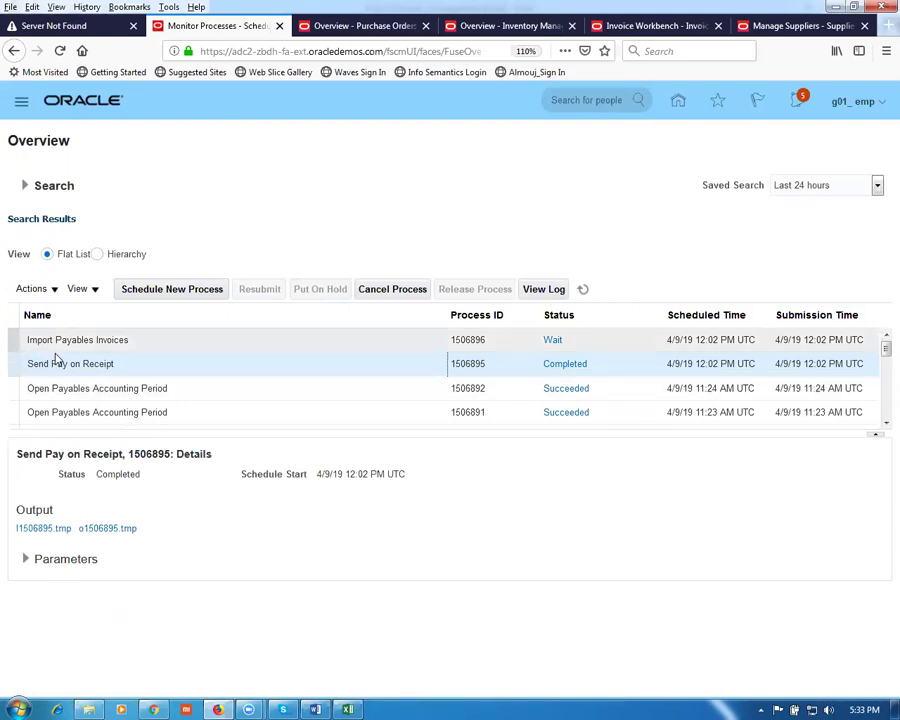
left_click(585, 290)
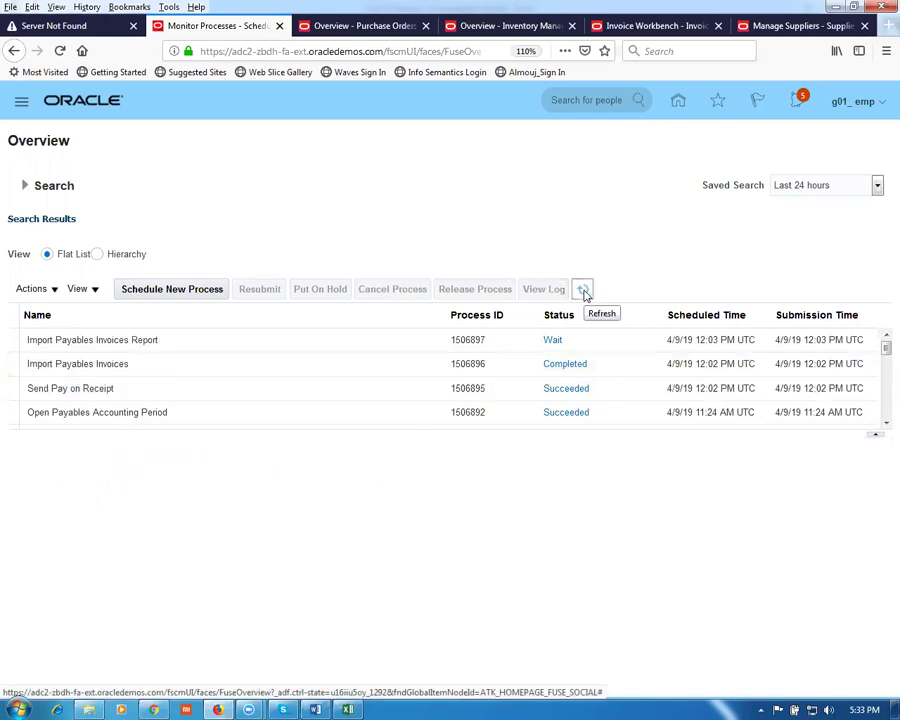
left_click(586, 292)
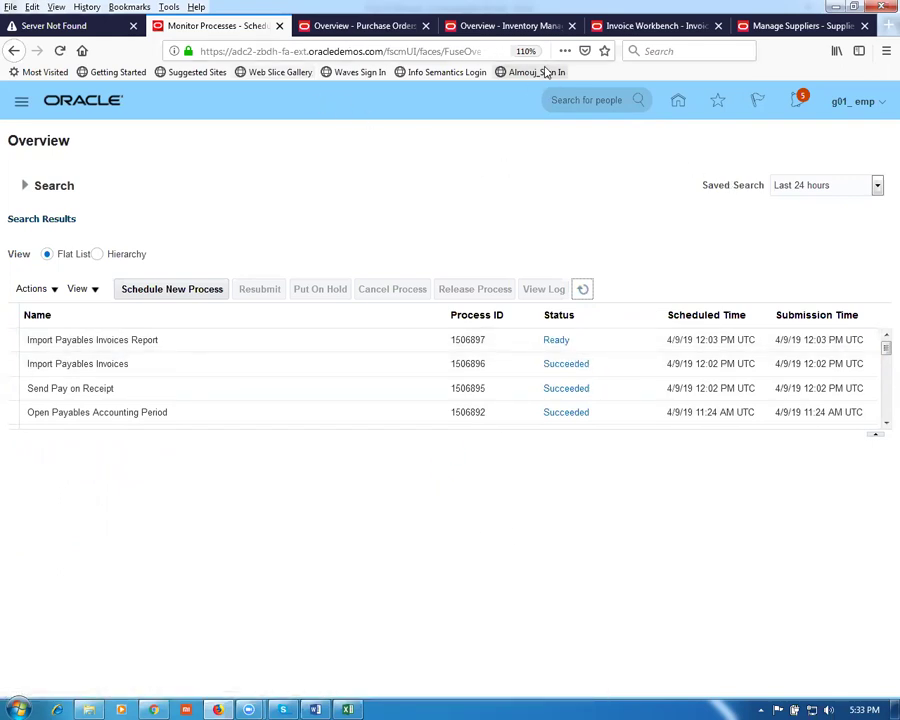
Step: Open Manage Invoices from the Invoice Workbench task list
left_click(512, 30)
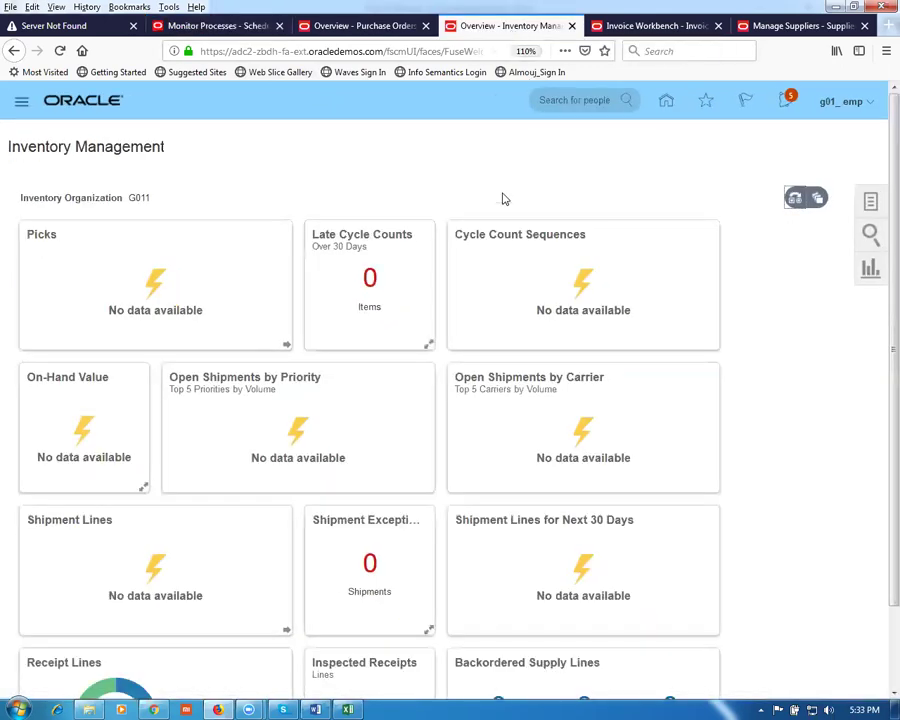
left_click(871, 205)
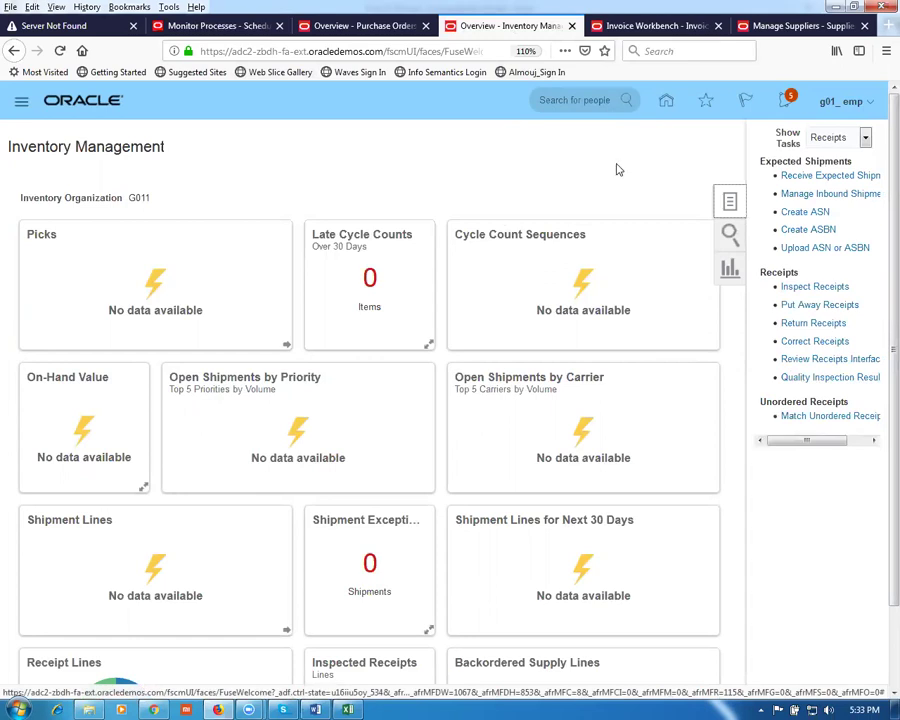
left_click(635, 30)
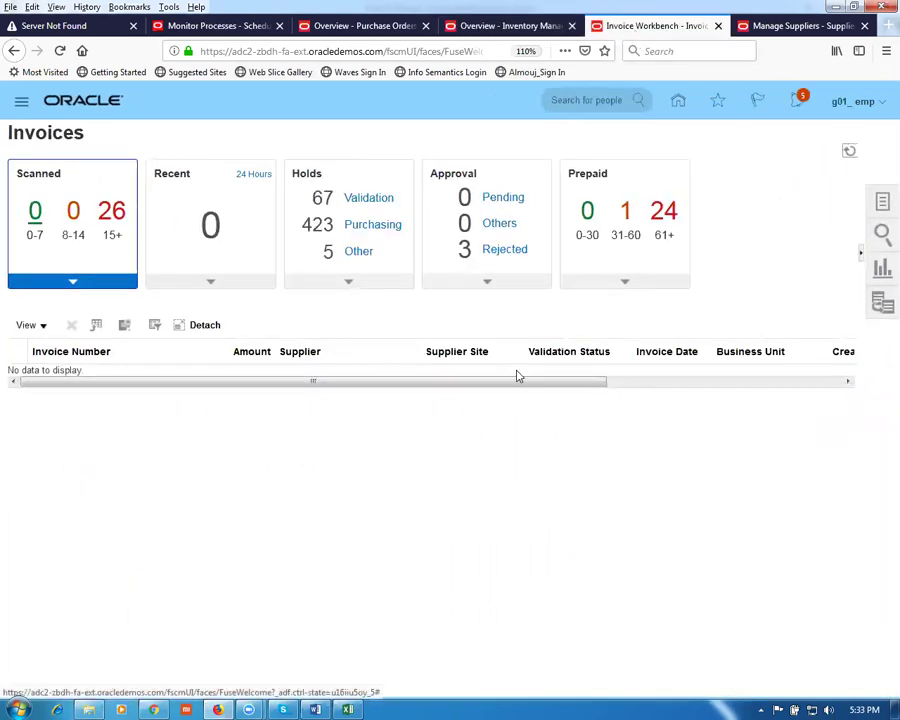
left_click(882, 205)
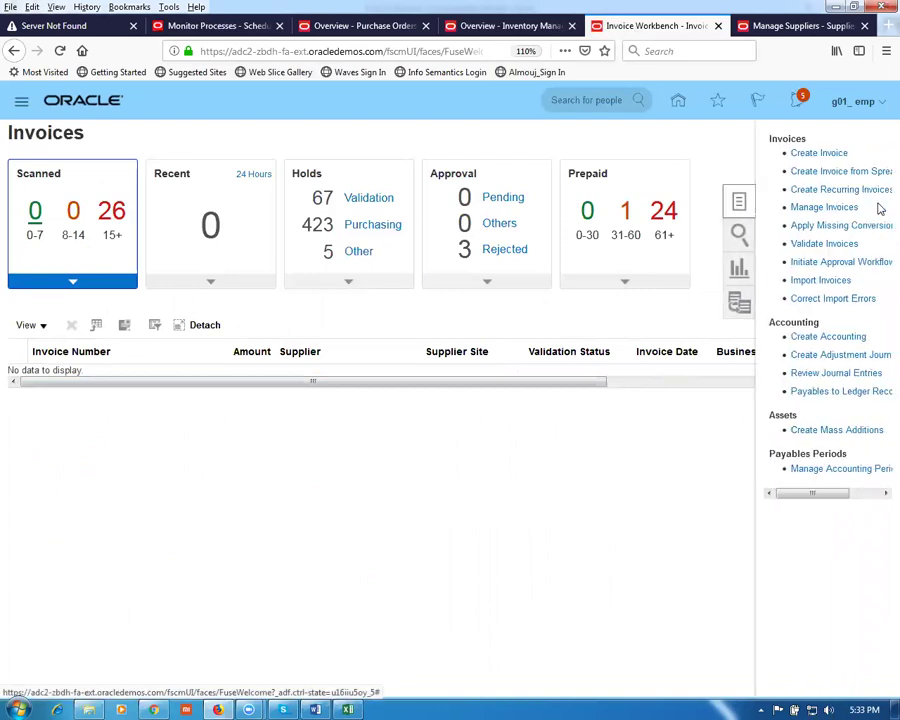
left_click(853, 209)
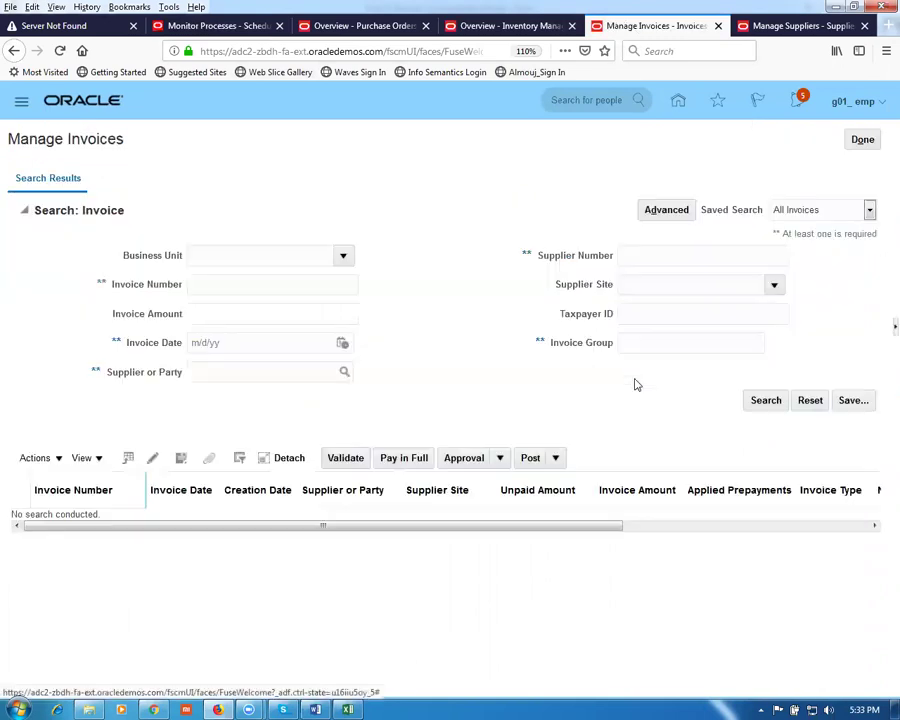
left_click(656, 256)
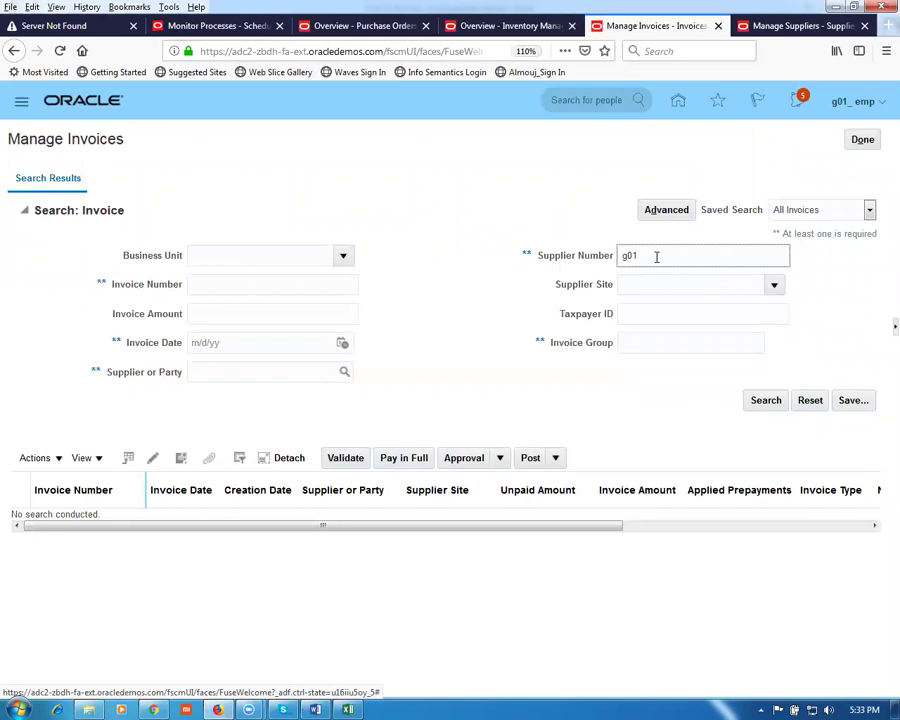
left_click(764, 404)
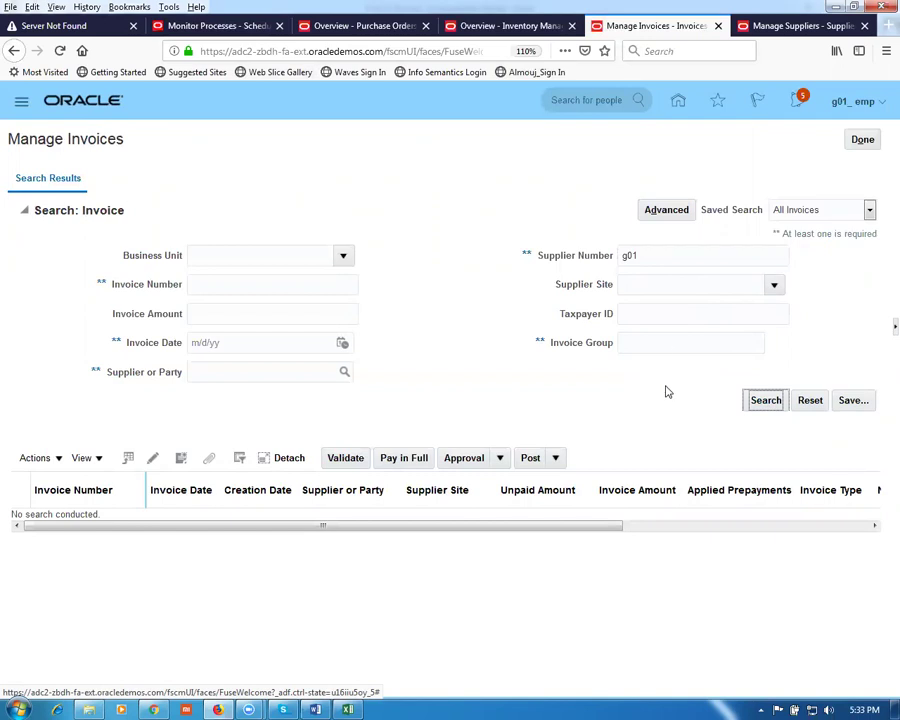
left_click(656, 259)
type("_sup1")
key("Tab")
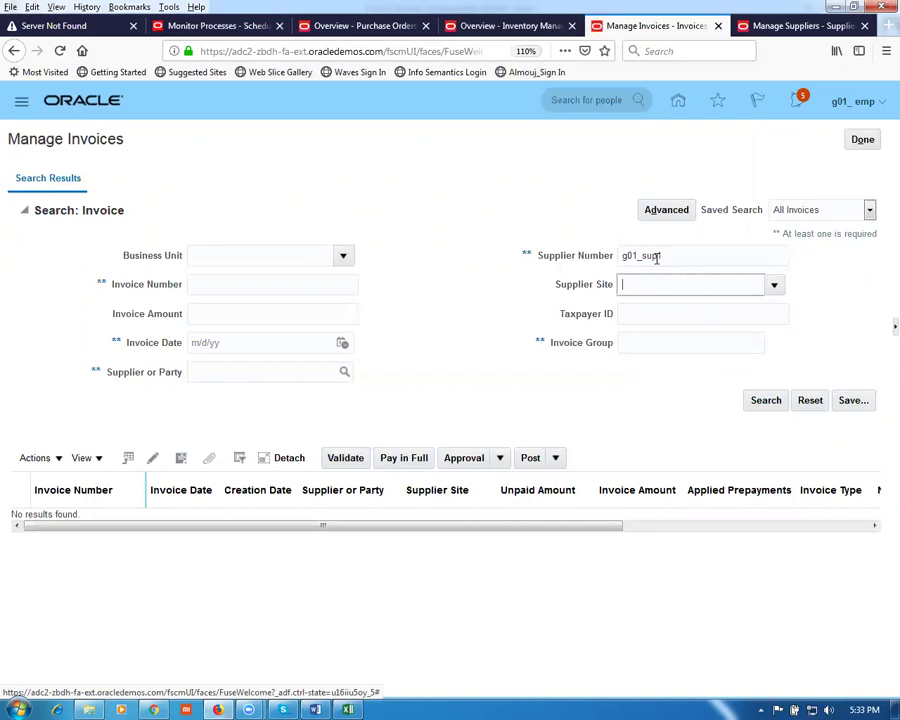
left_click(776, 297)
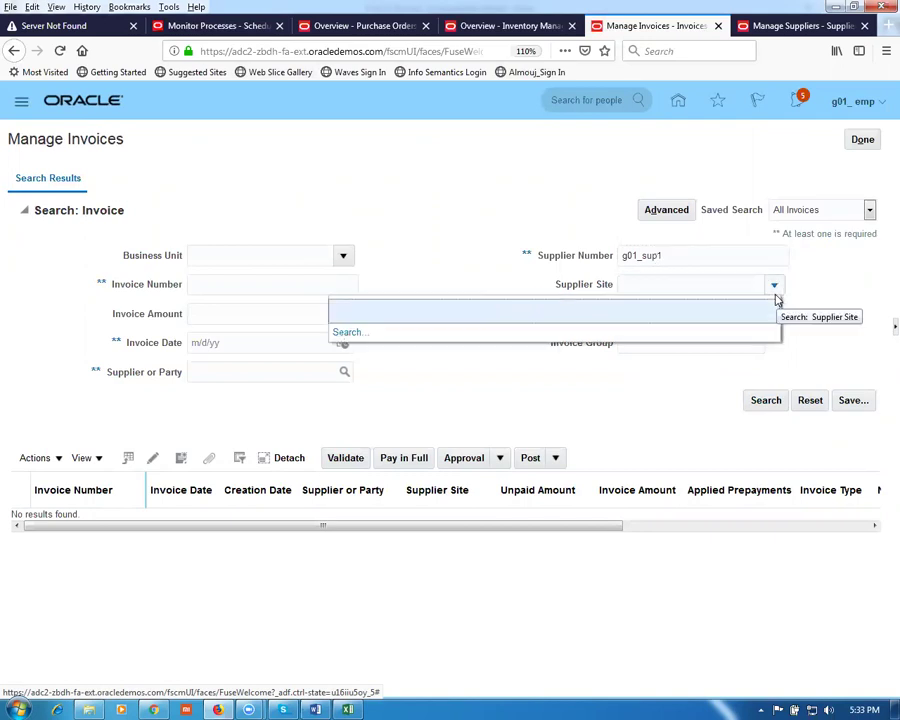
left_click(423, 259)
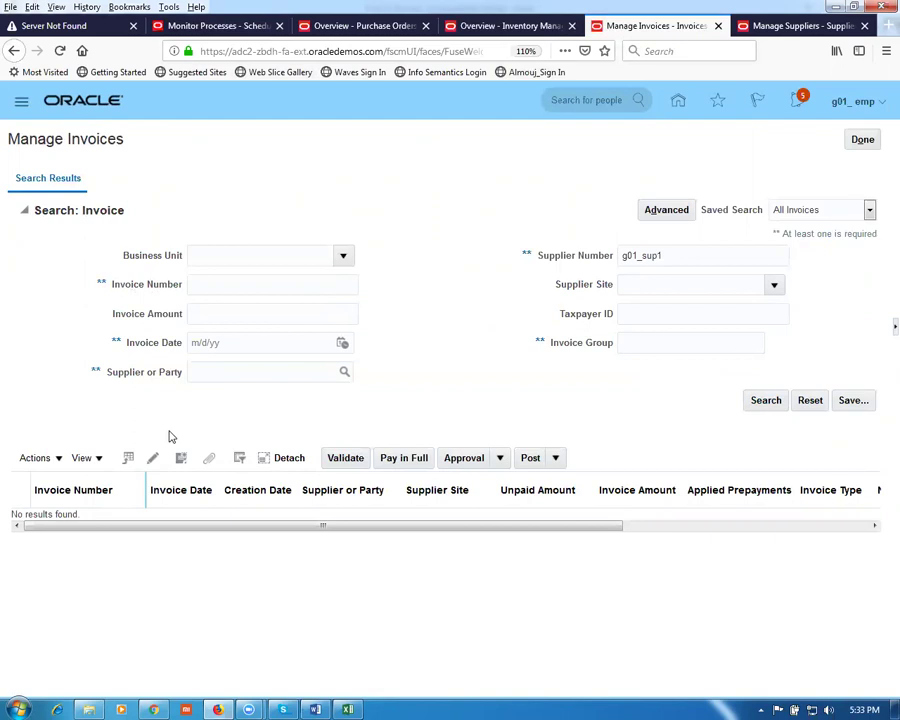
left_click(206, 376)
key("Tab")
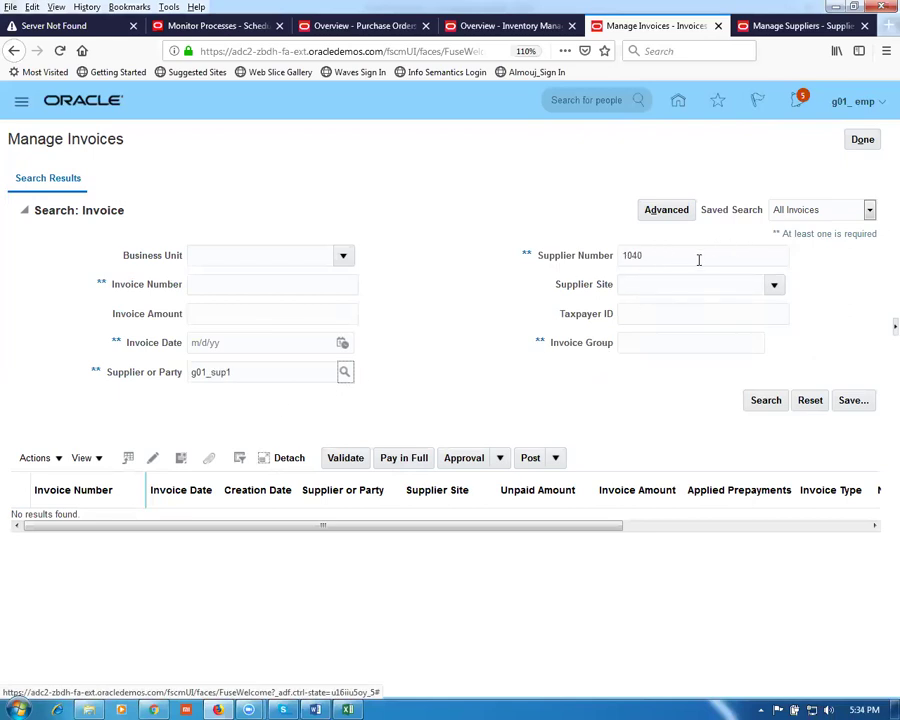
left_click(759, 400)
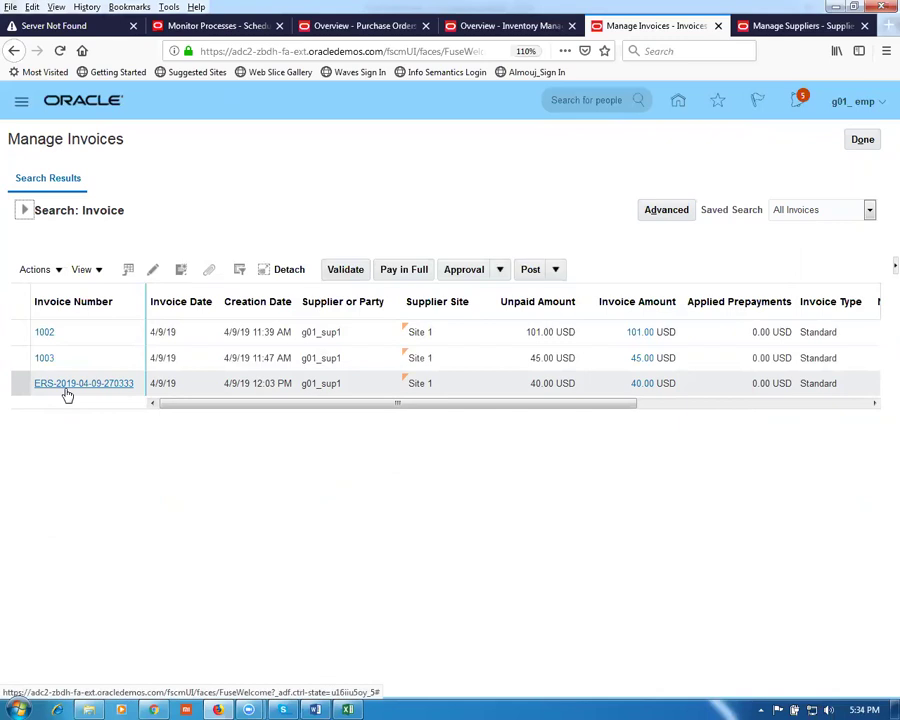
left_click(66, 390)
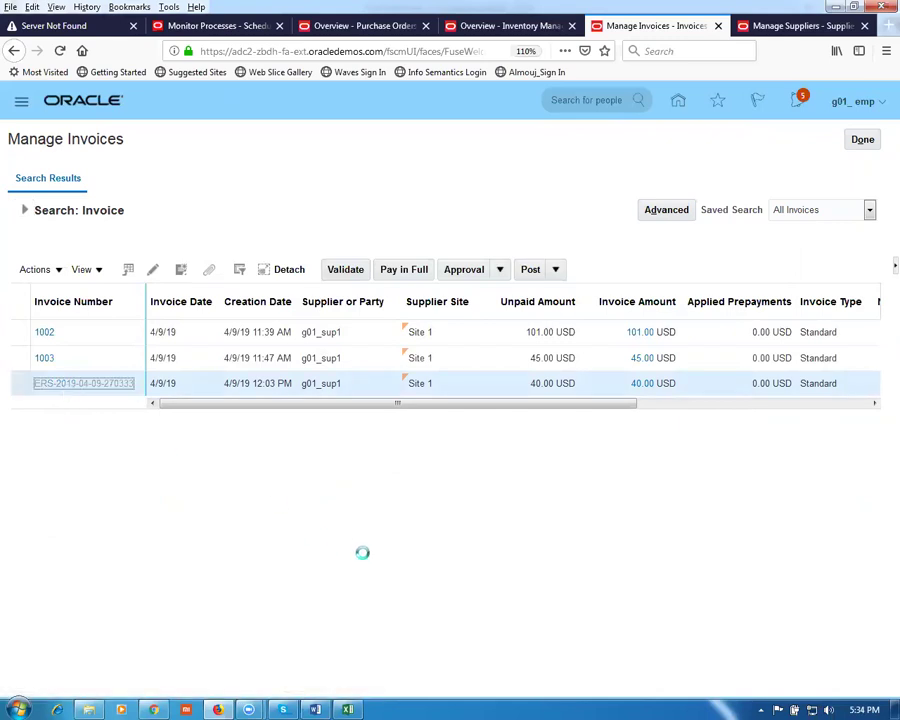
scroll(378, 490, "down", 1)
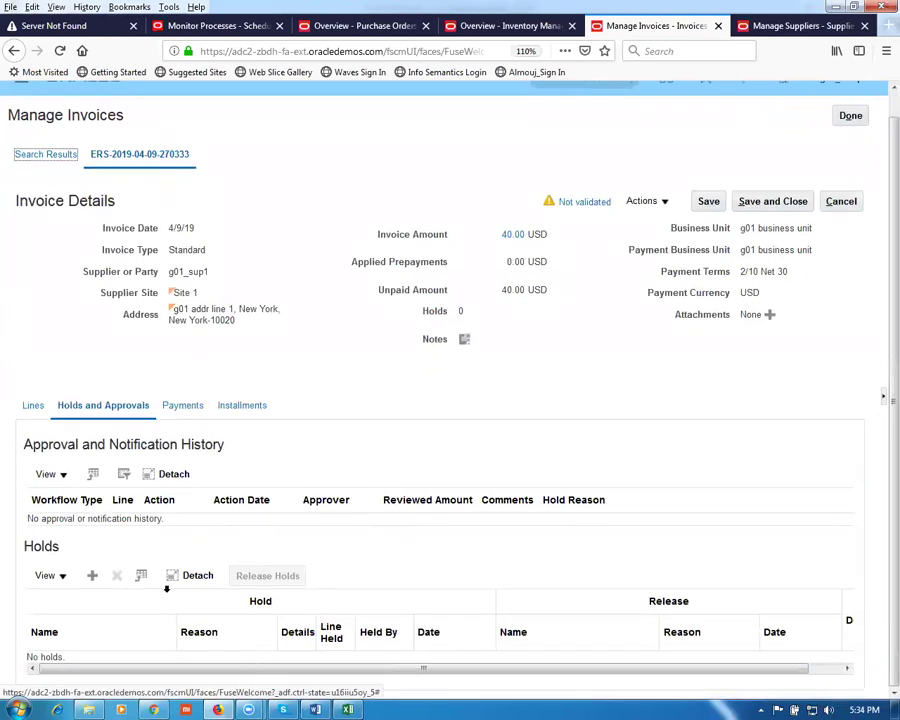
left_click(32, 407)
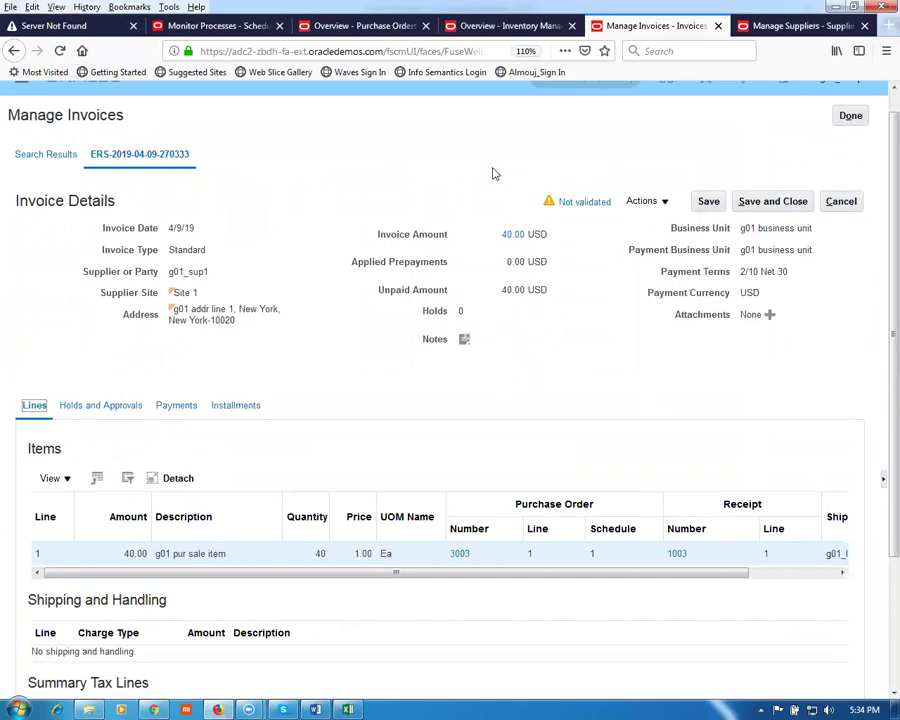
left_click(644, 201)
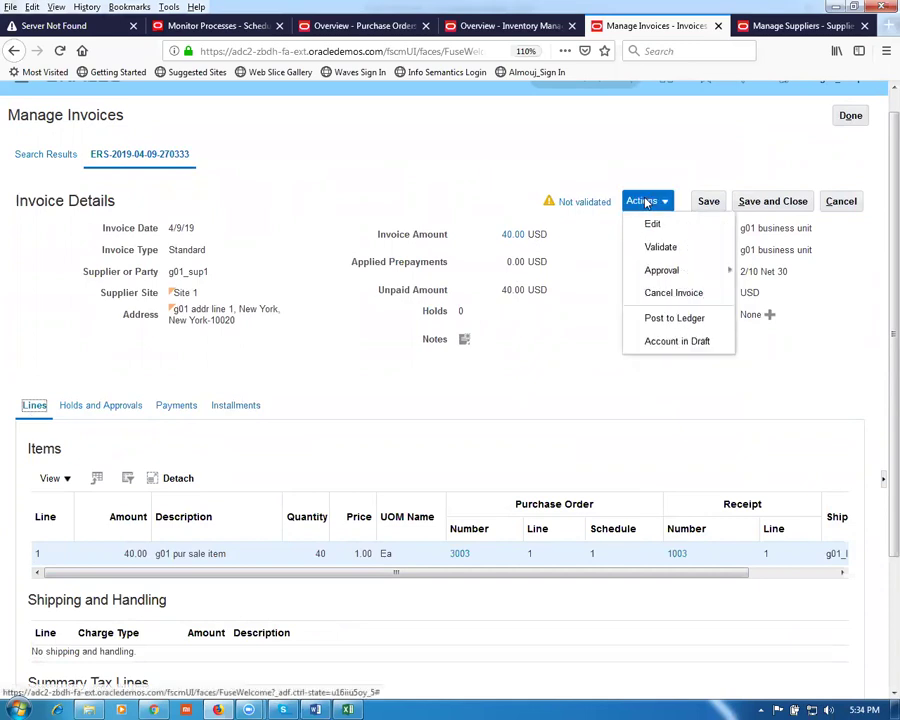
left_click(654, 250)
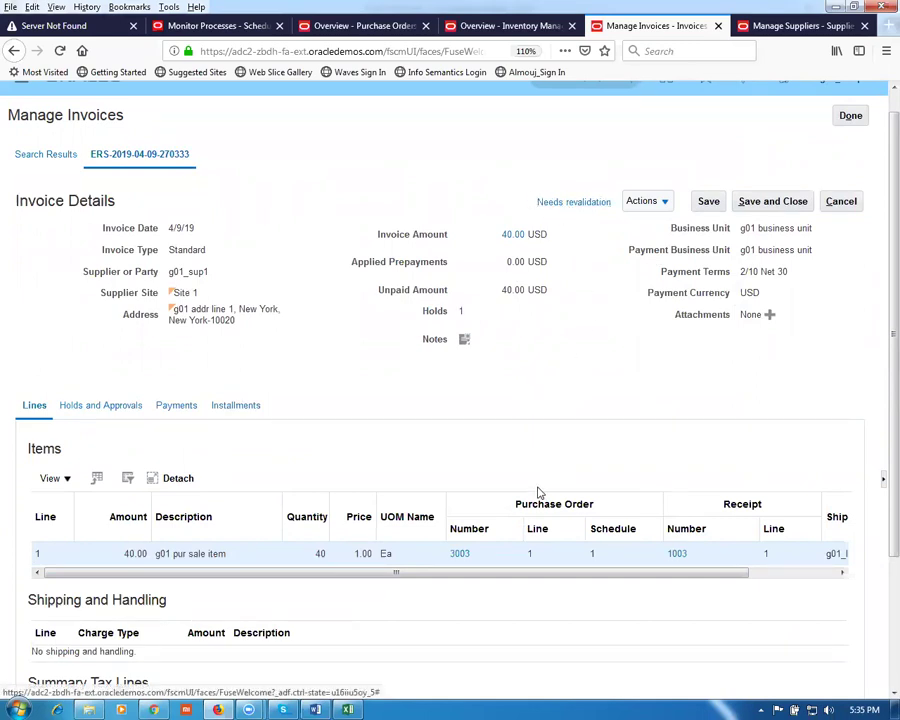
left_click_drag(436, 574, 600, 605)
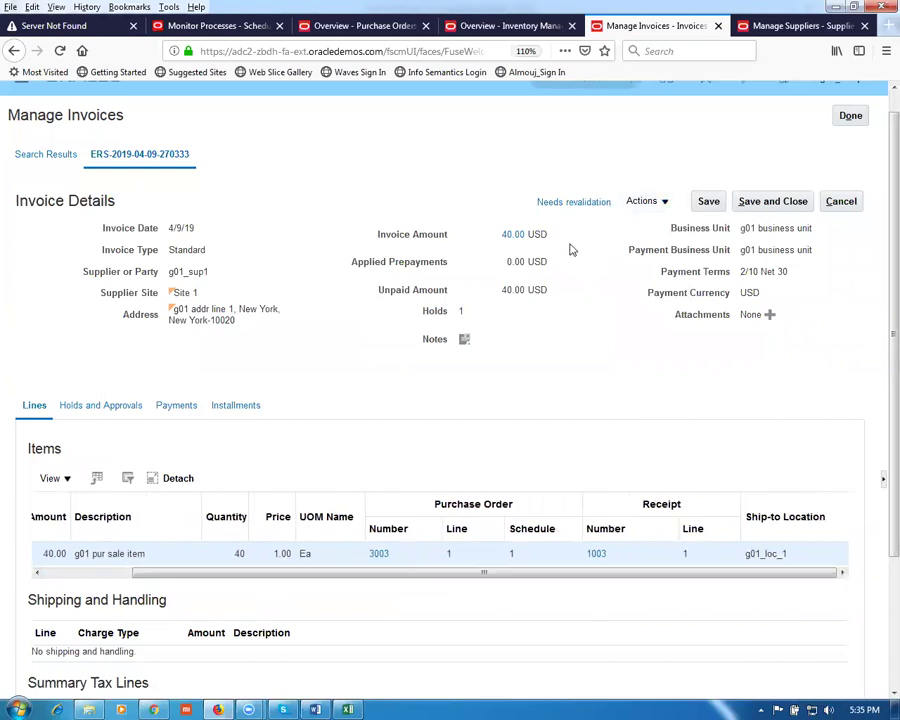
left_click(573, 203)
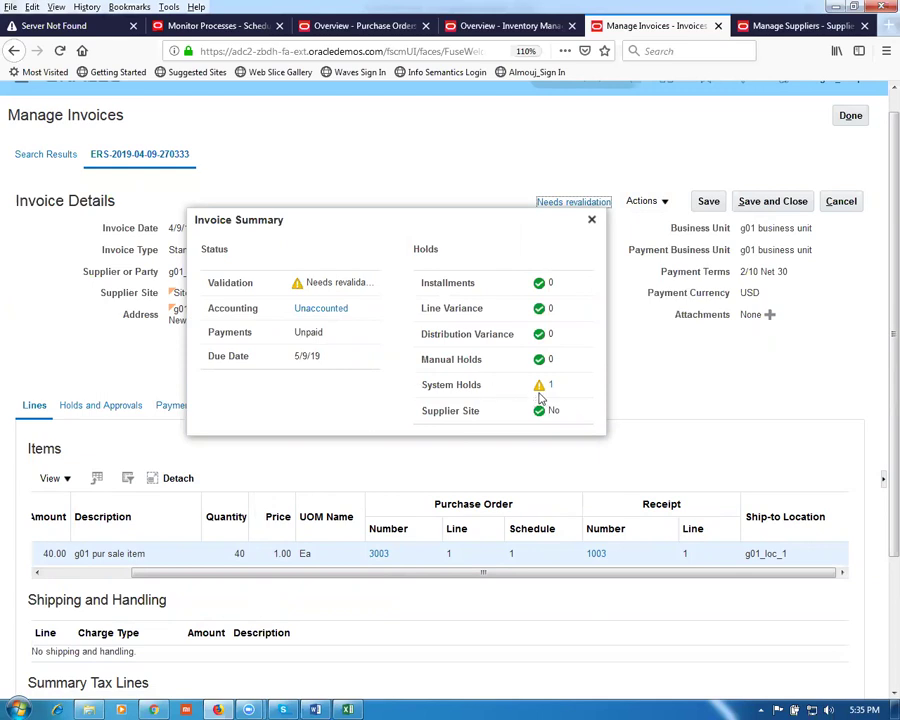
left_click(592, 221)
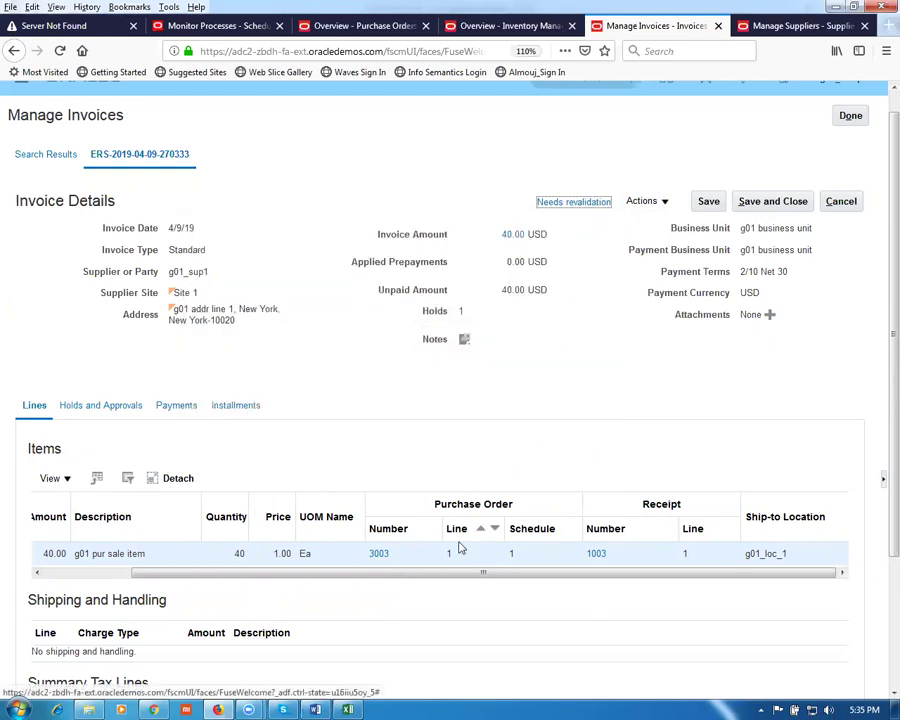
left_click_drag(407, 578, 273, 580)
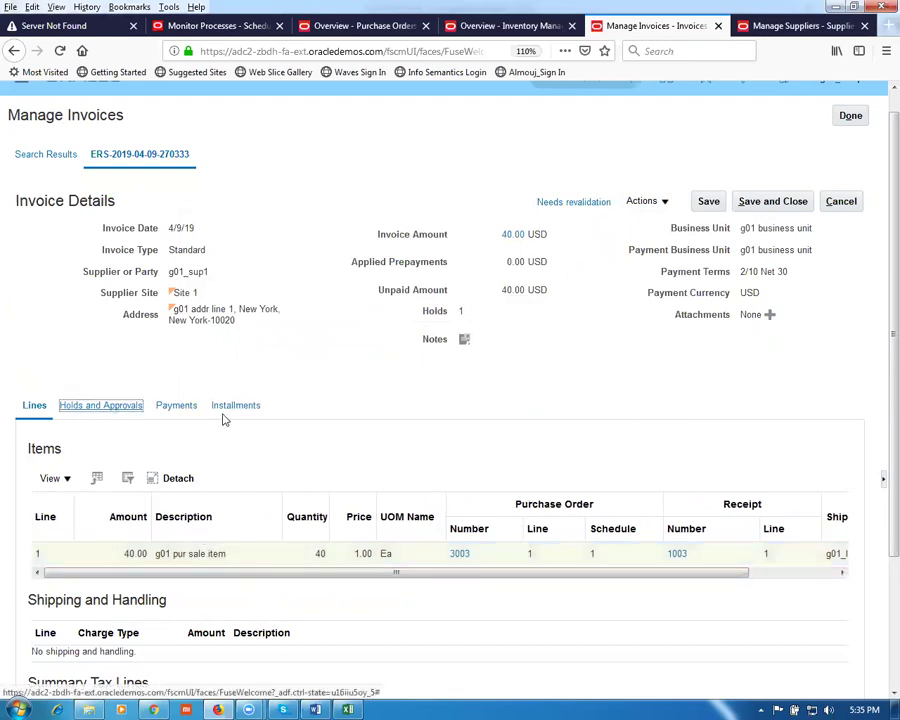
left_click(130, 405)
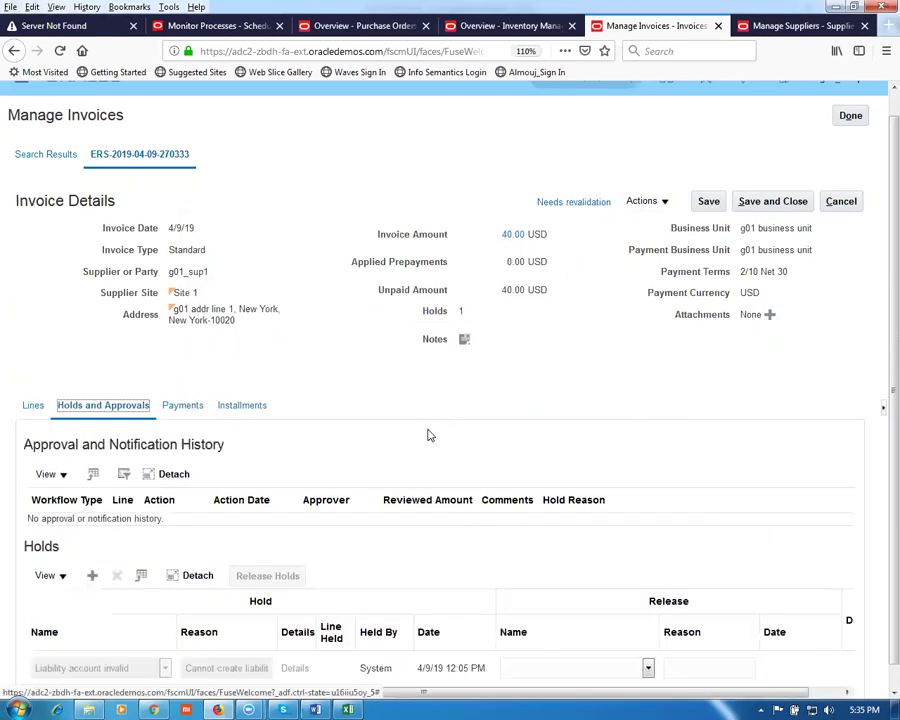
scroll(430, 460, "down", 1)
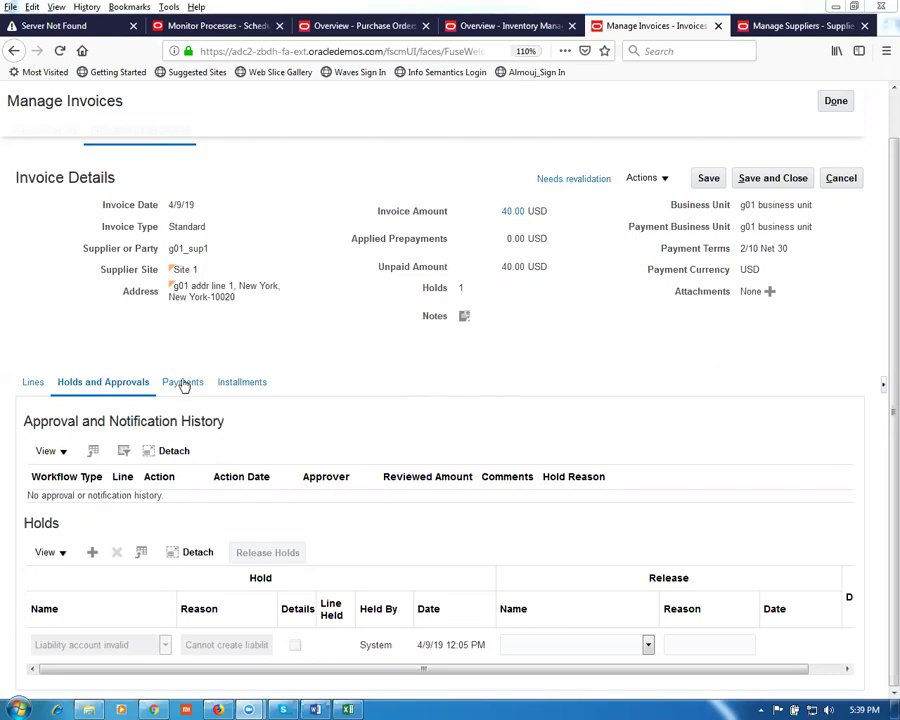
left_click(33, 386)
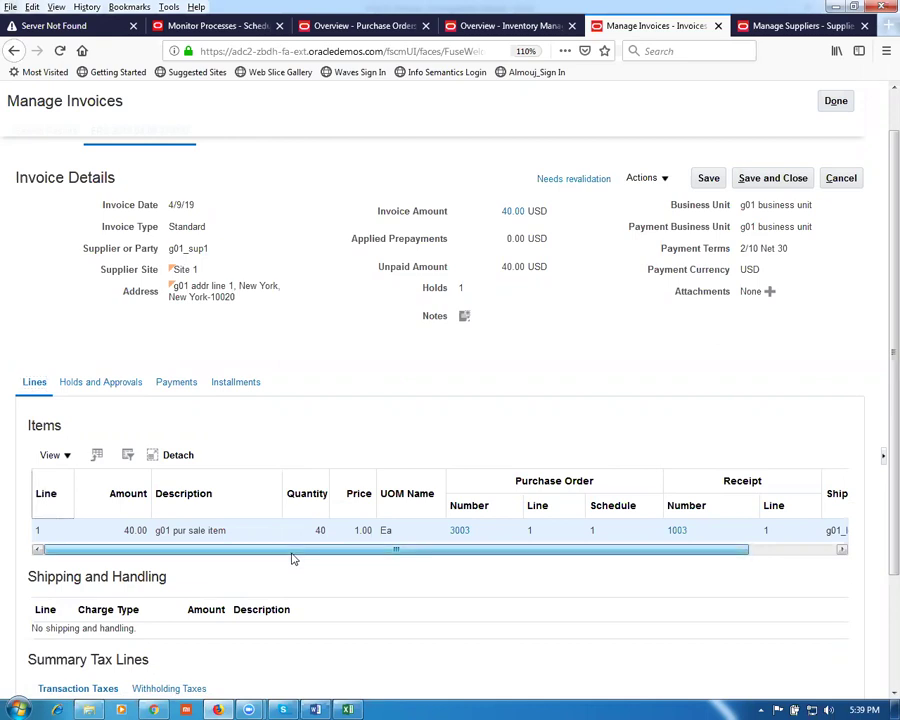
left_click_drag(293, 558, 610, 550)
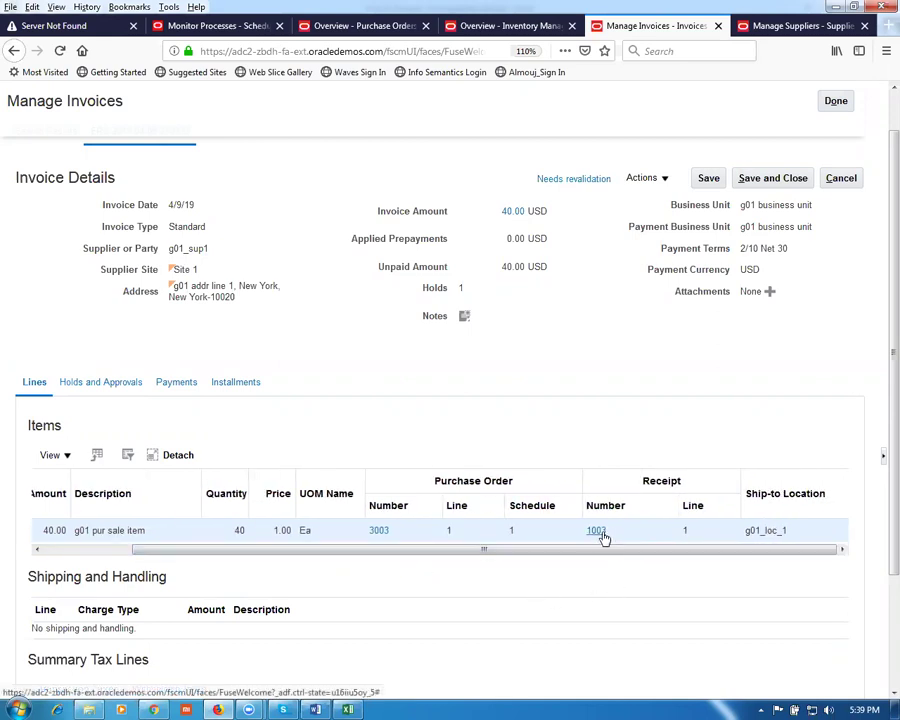
left_click(781, 178)
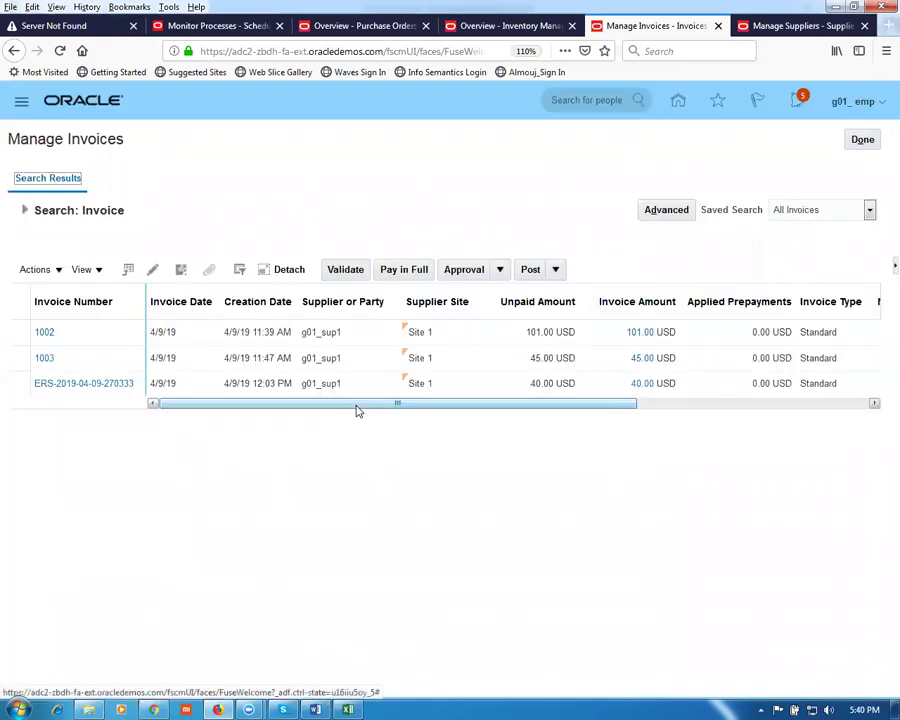
Step: Select the ERS invoice row and duplicate the browser tab to get the home page
left_click(24, 384)
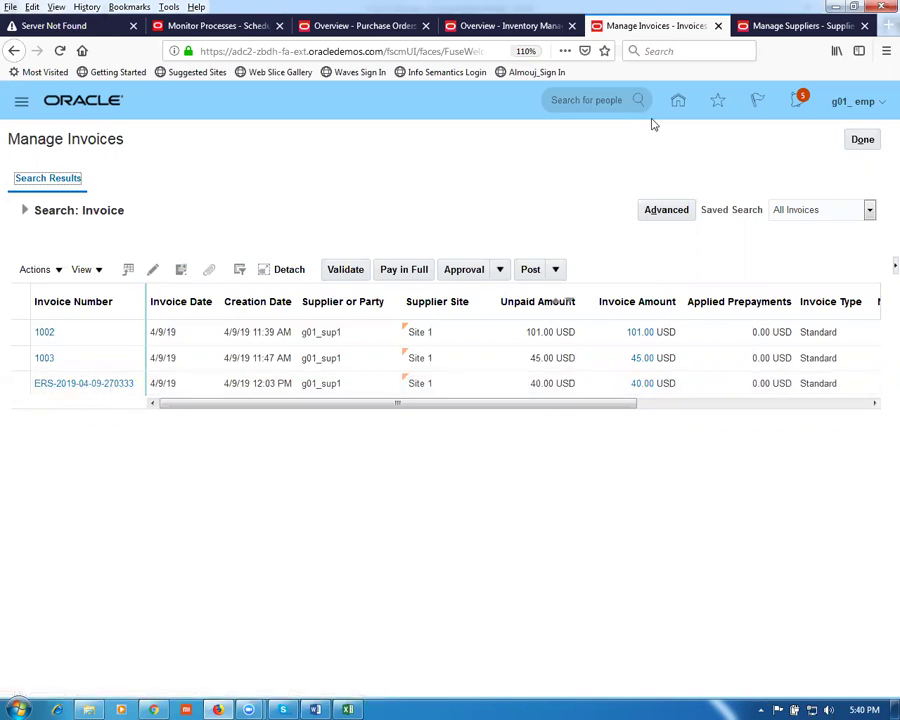
right_click(800, 28)
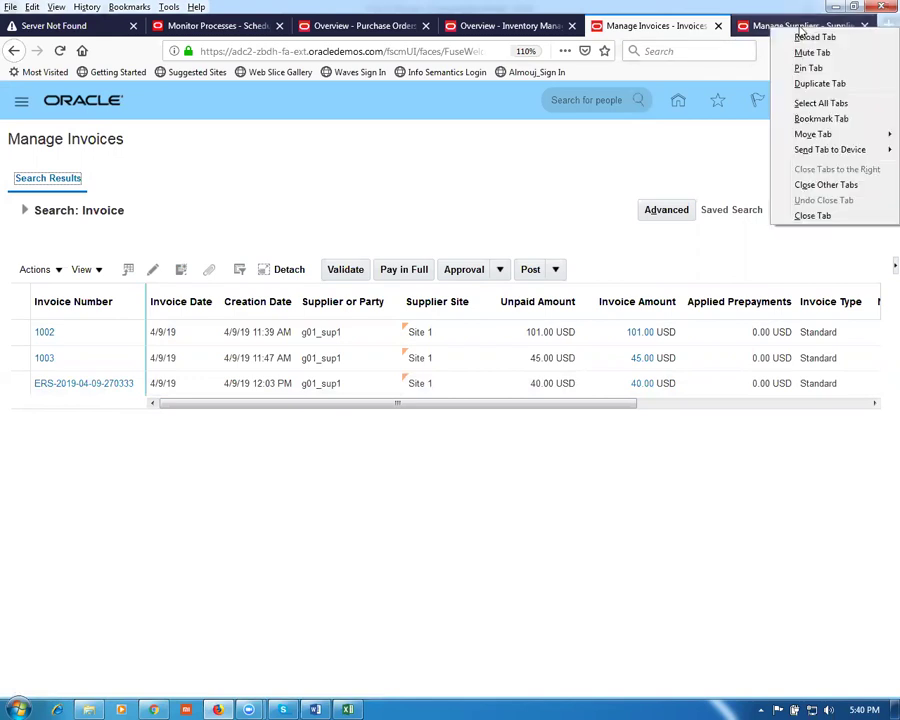
left_click(795, 84)
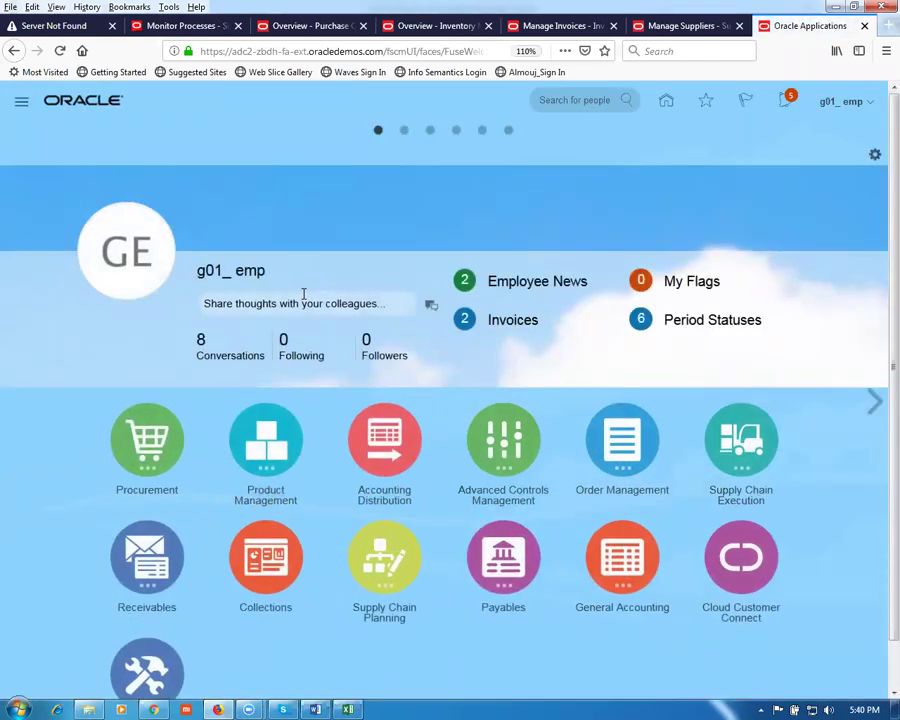
Step: Go to Setup and Maintenance and open its task search page
left_click(843, 108)
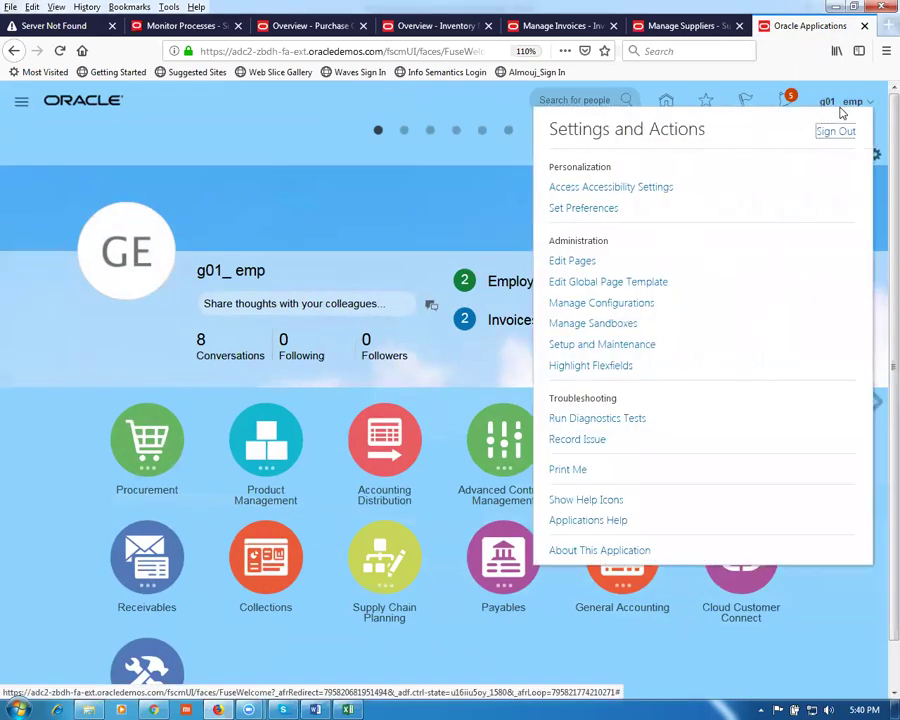
left_click(640, 345)
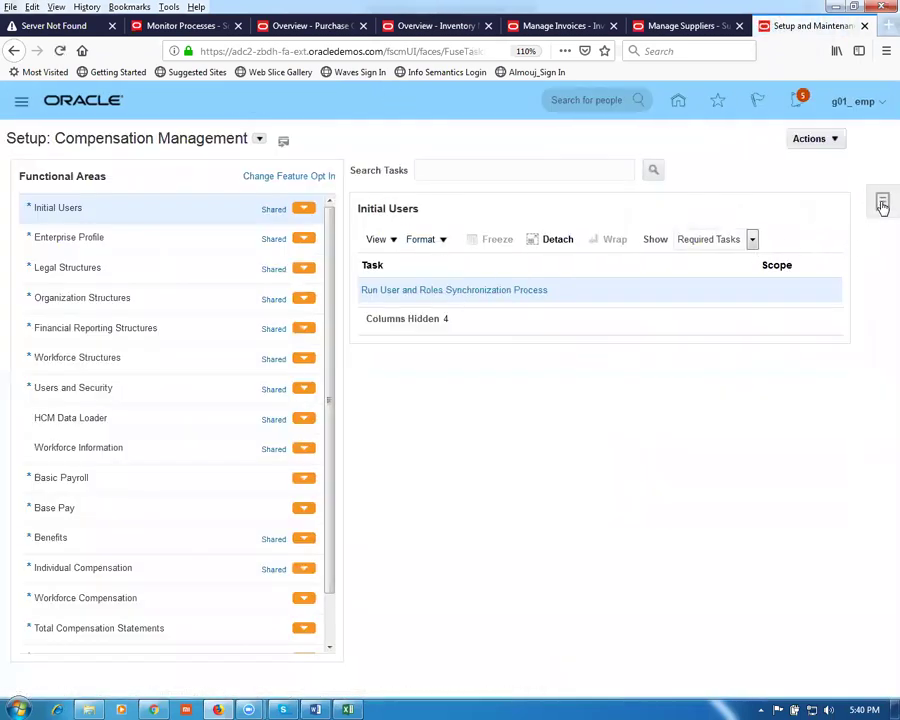
left_click(882, 205)
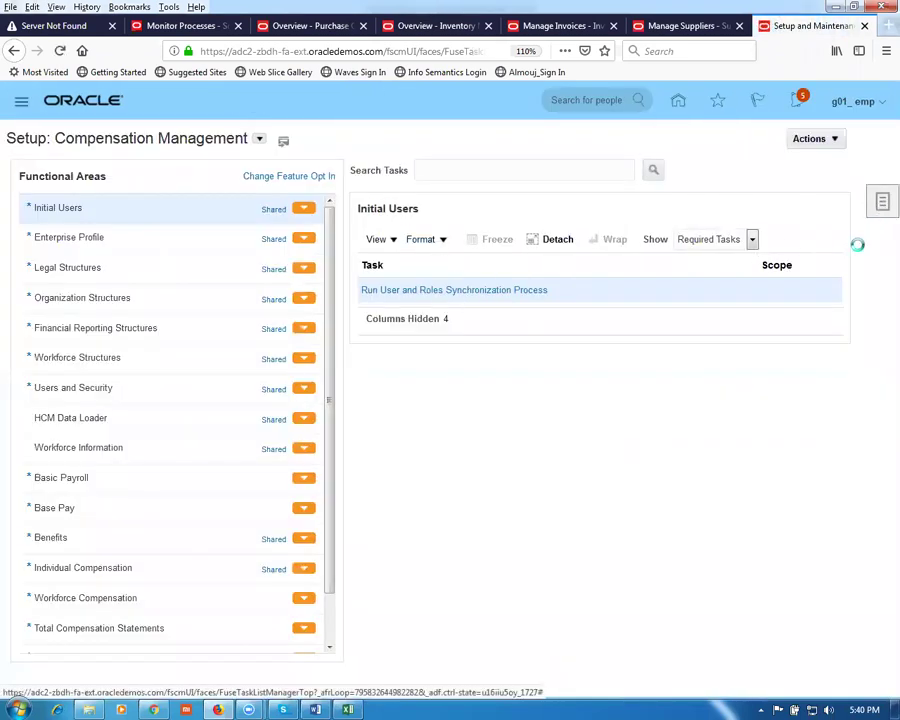
left_click(801, 279)
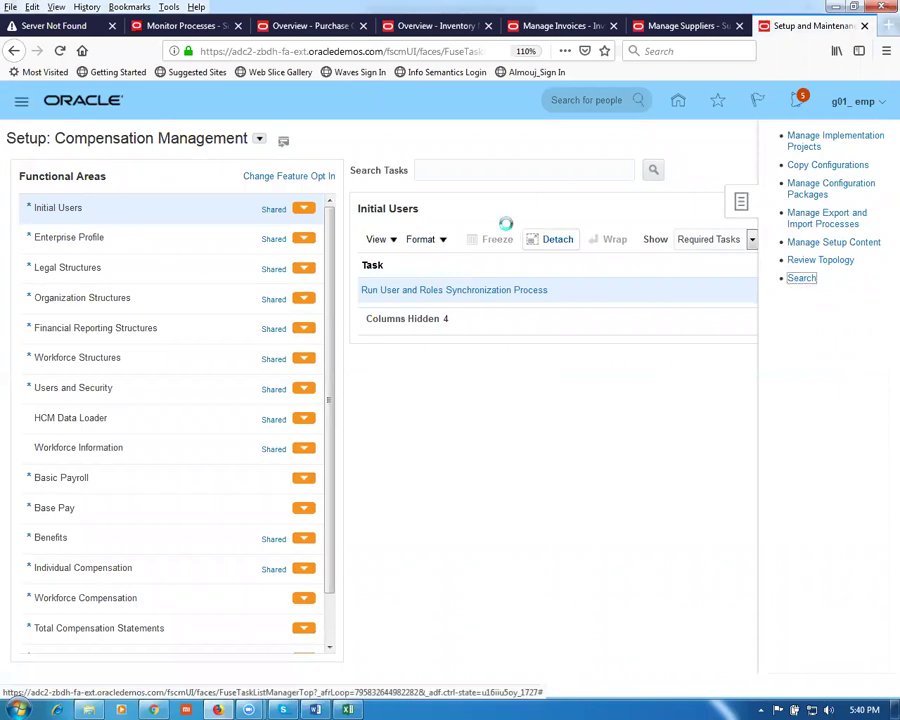
Step: Search tasks for man%rece%prof% and select Manage Receiving Profile Options
left_click(322, 166)
type("man%")
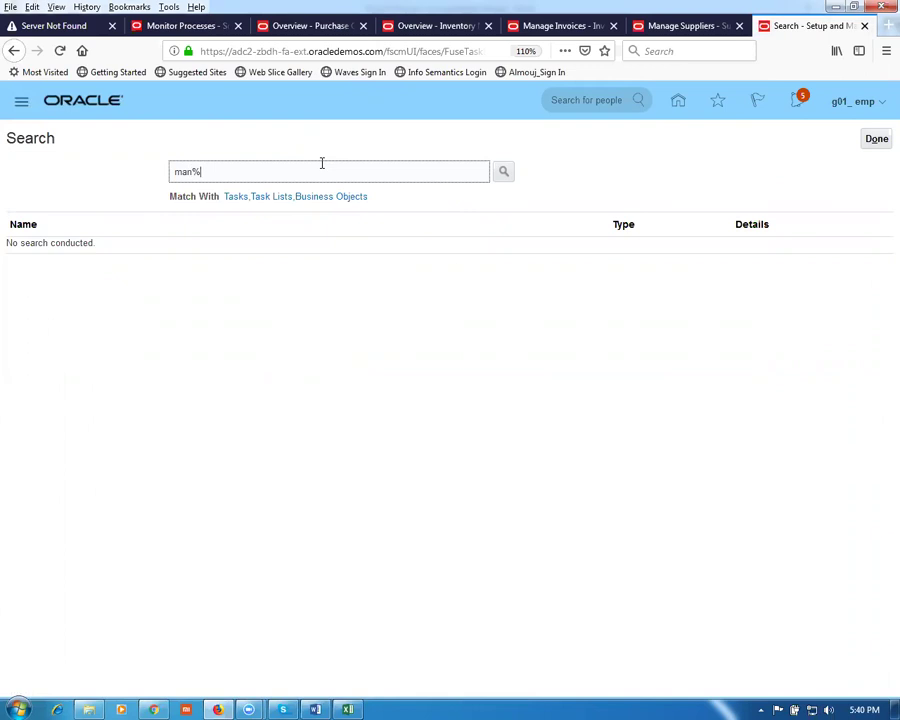
type("rece%prof%")
key("Return")
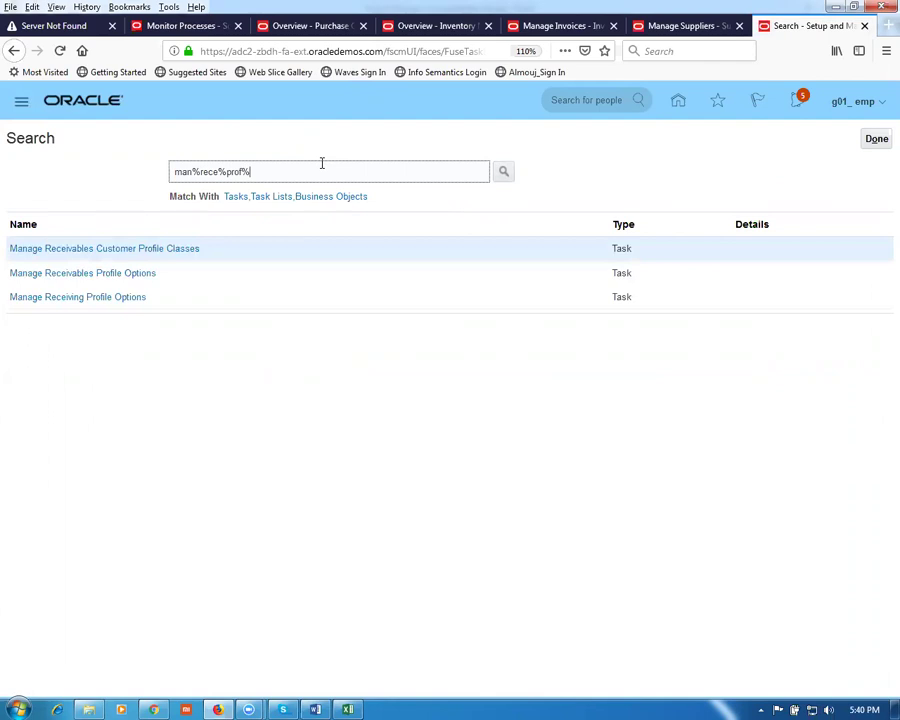
left_click(98, 298)
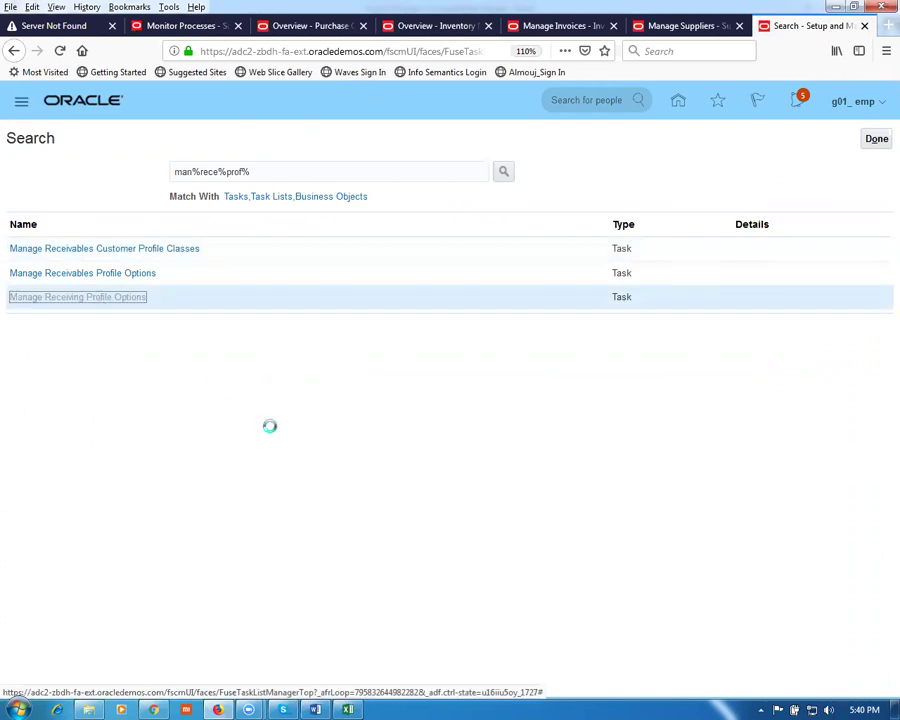
Step: Set the RCV_AGING_PERIOD site profile value to 3
left_click(815, 289)
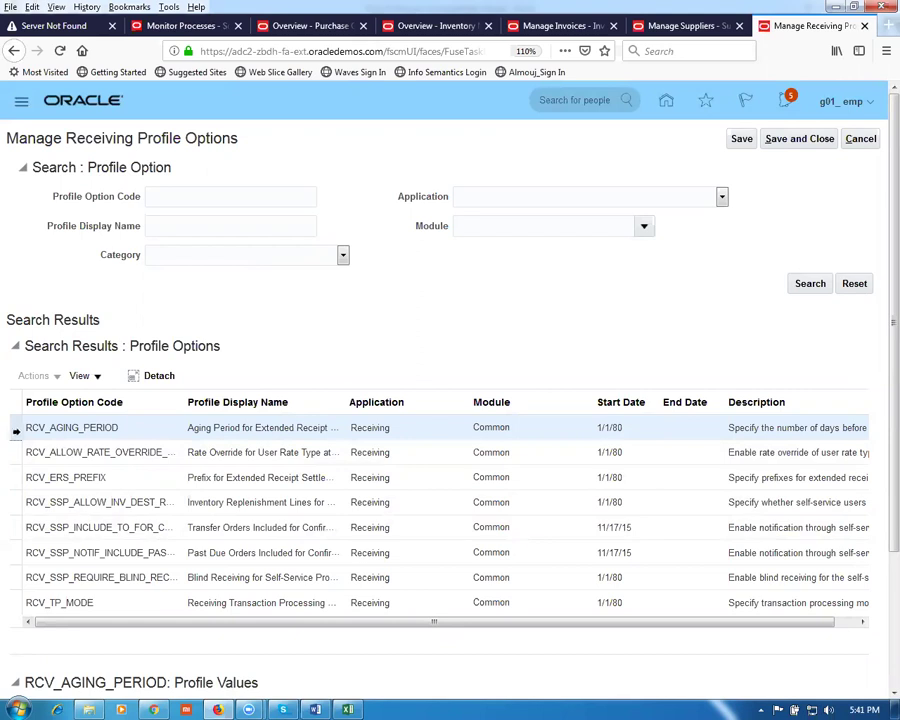
scroll(879, 440, "down", 3)
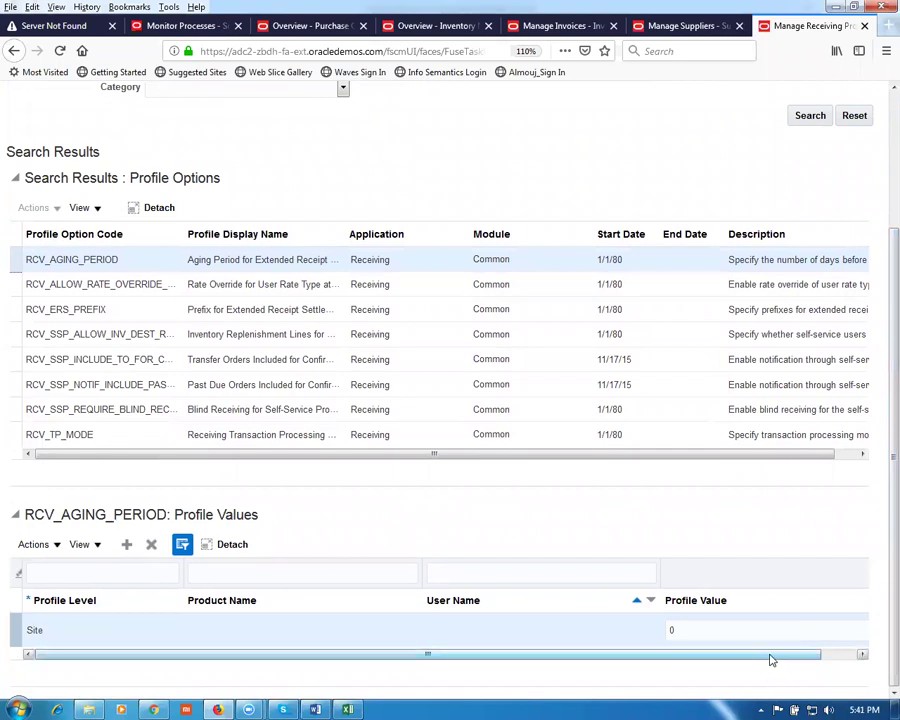
left_click(578, 627)
type("3")
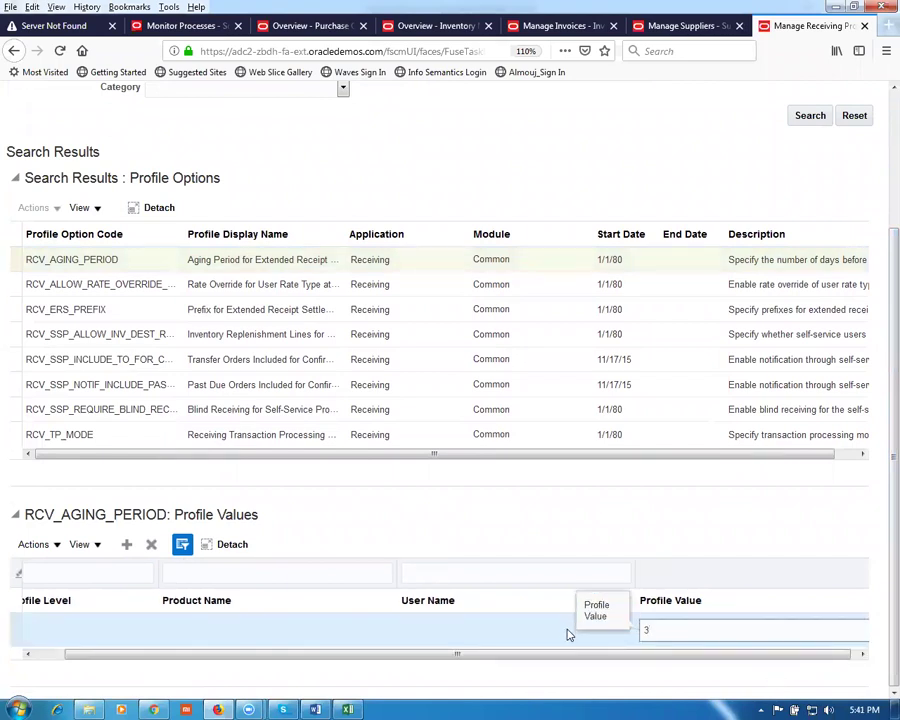
left_click(618, 519)
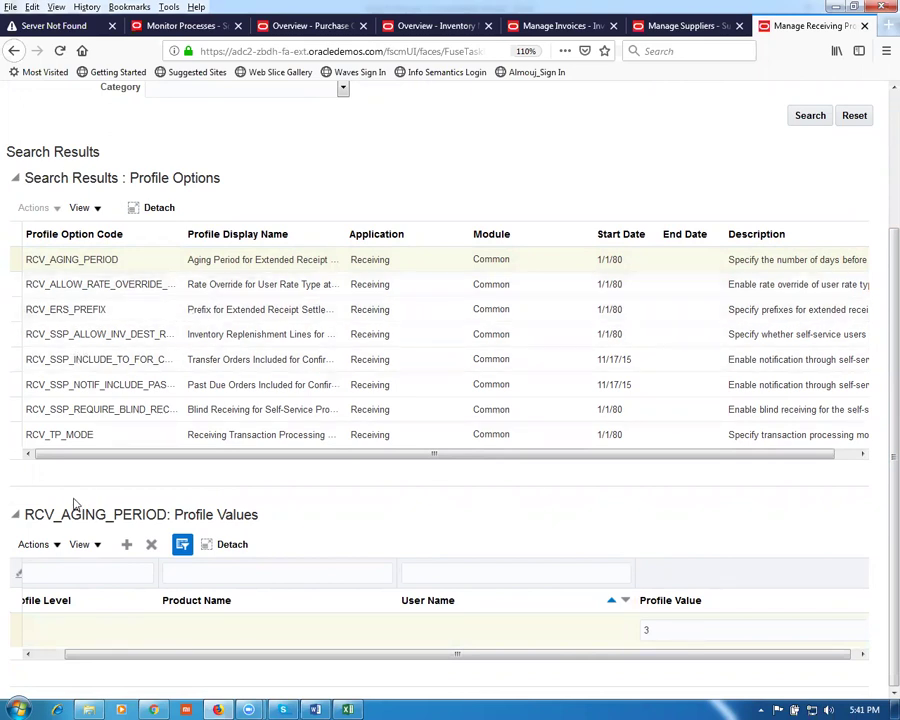
Step: Replace the RCV_ERS_PREFIX value ERS with Nana and save the profile options
left_click(16, 312)
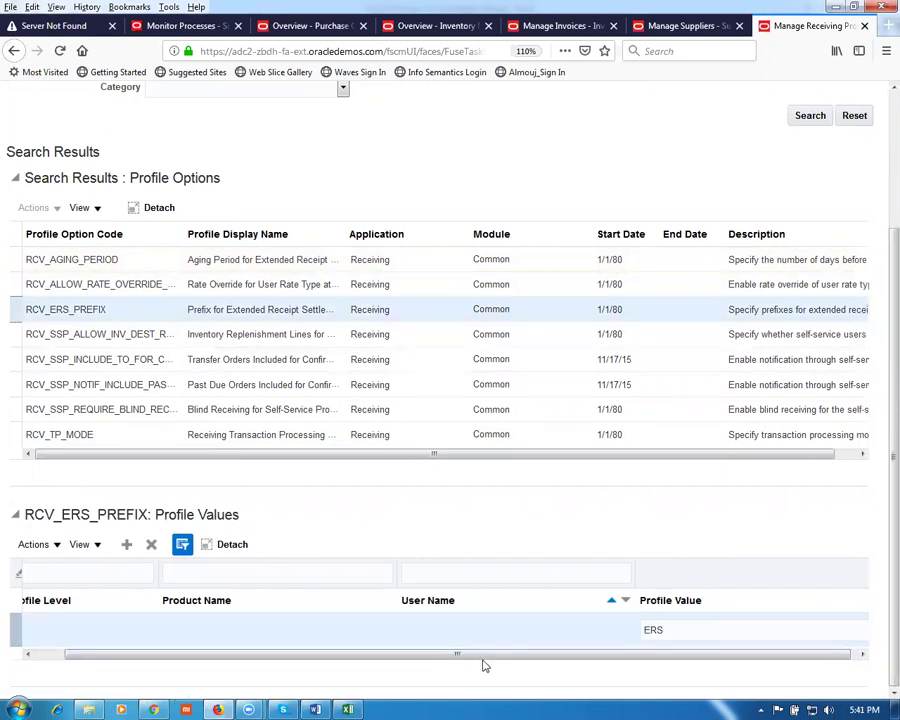
left_click(672, 629)
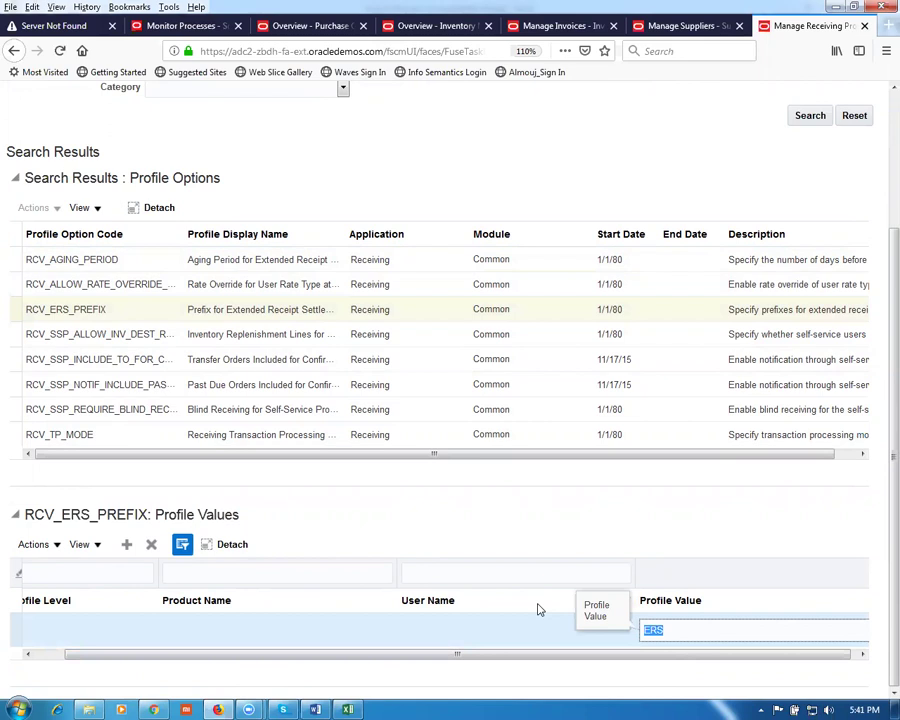
type("Nana")
scroll(880, 463, "up", 3)
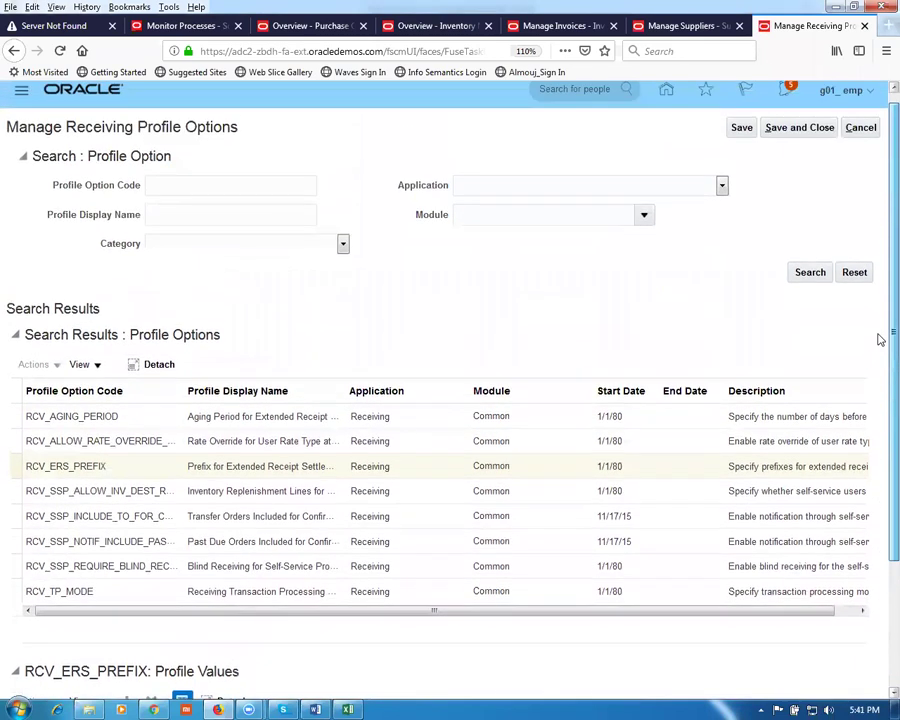
left_click(741, 133)
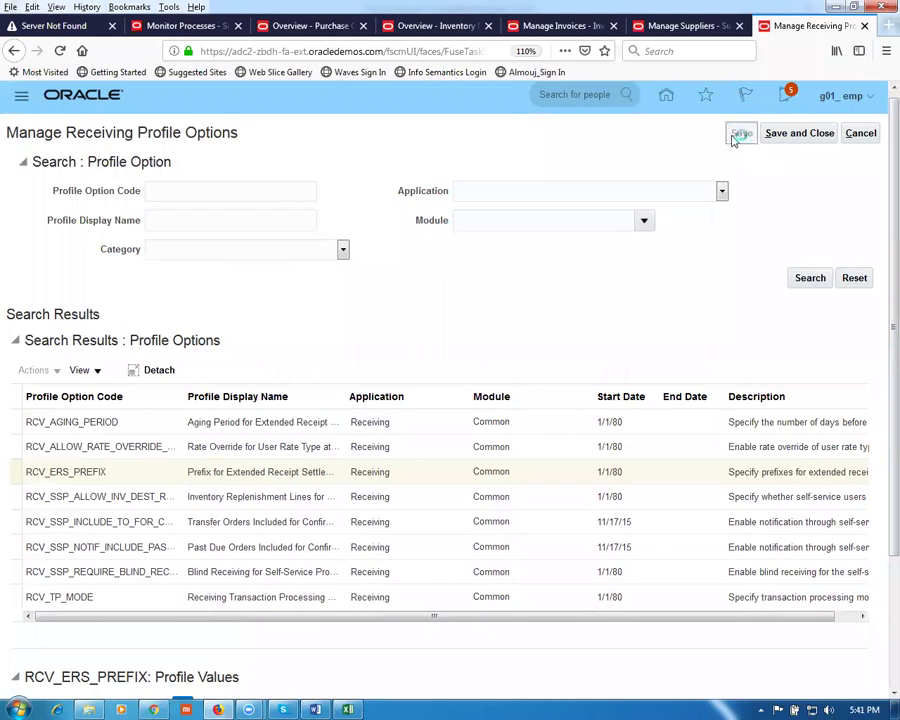
Step: Save and close the profile options task, then sign out
left_click(804, 143)
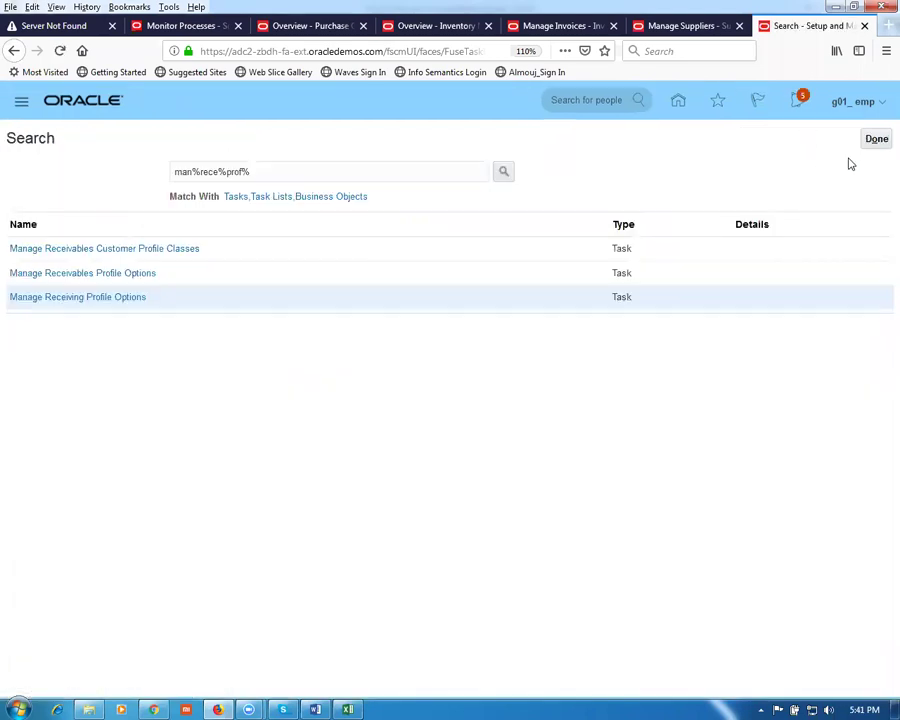
left_click(876, 143)
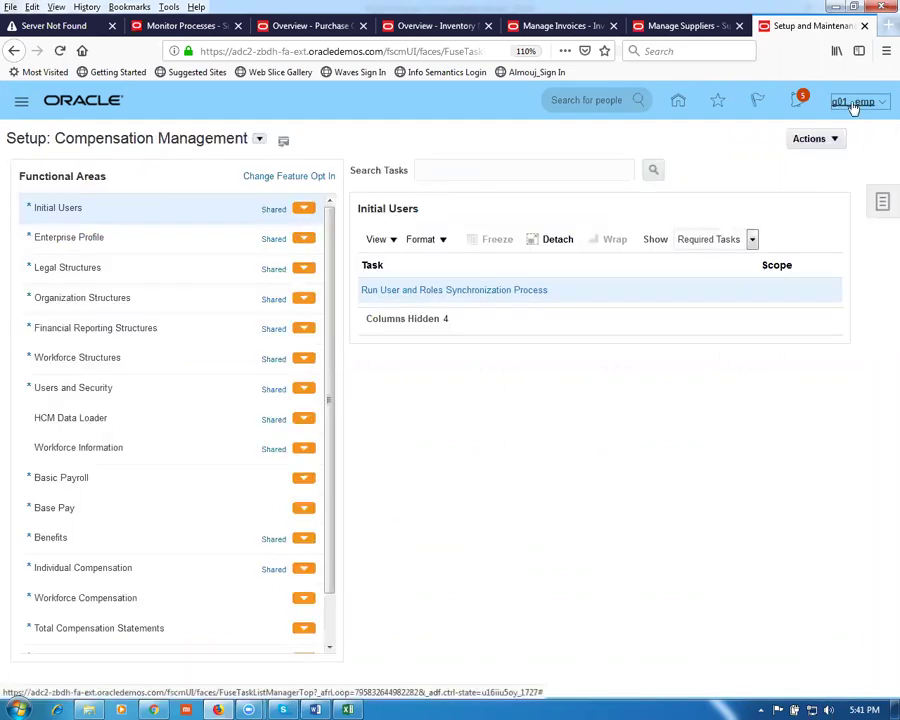
left_click(853, 107)
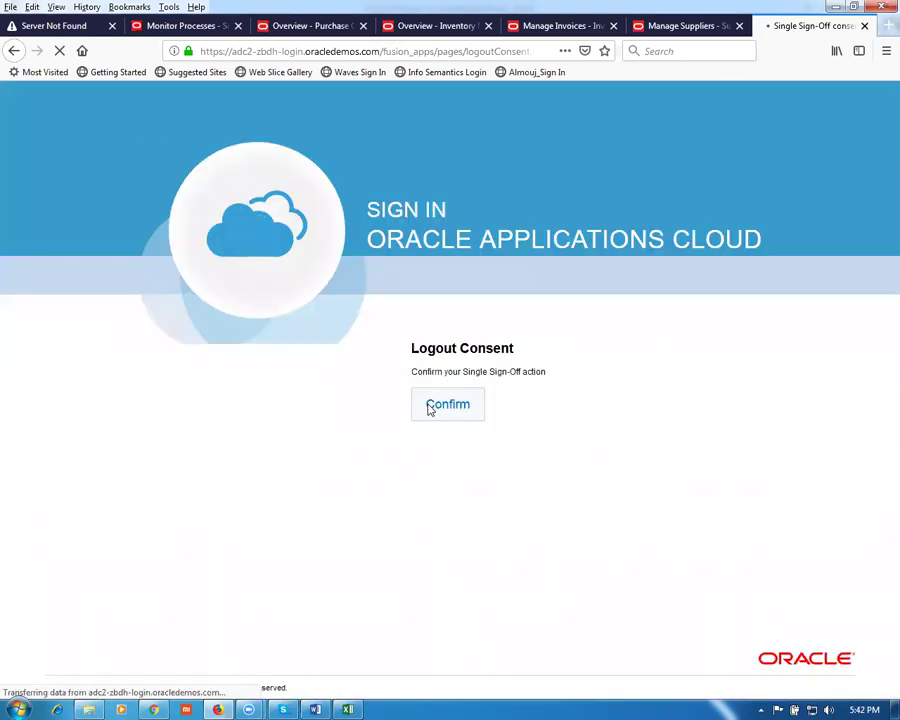
left_click(426, 400)
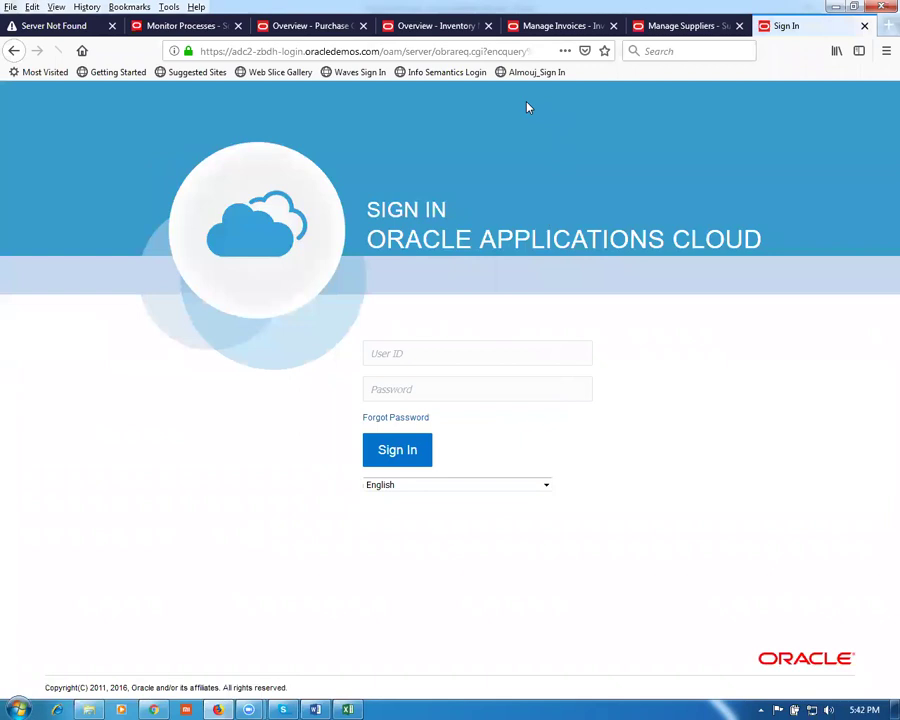
Step: Close the six leftover browser tabs and sign back in with the saved user
left_click(739, 26)
left_click(613, 26)
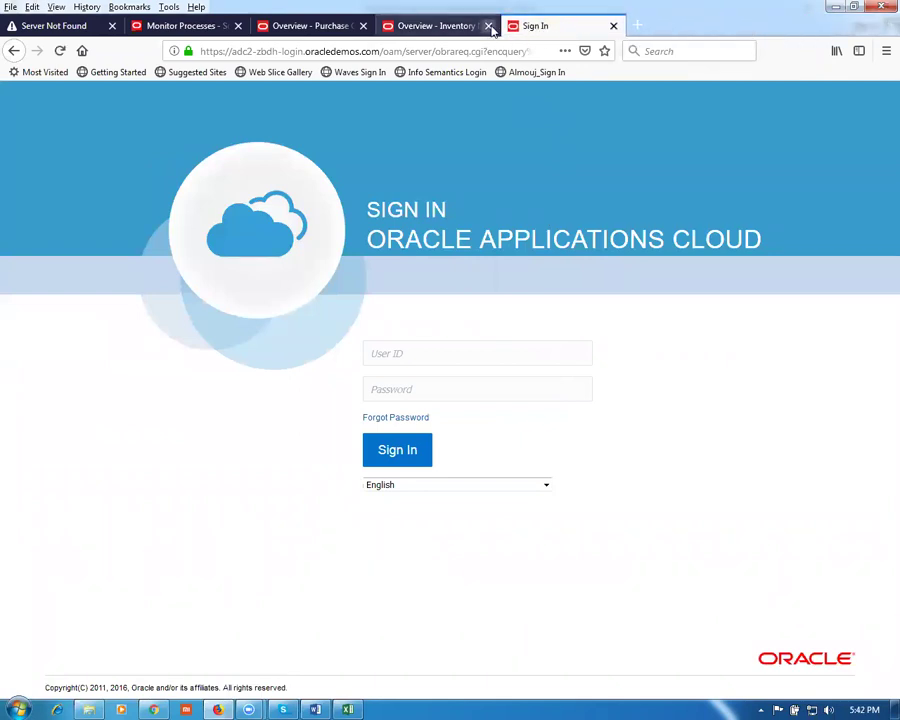
left_click(488, 26)
left_click(363, 26)
left_click(237, 26)
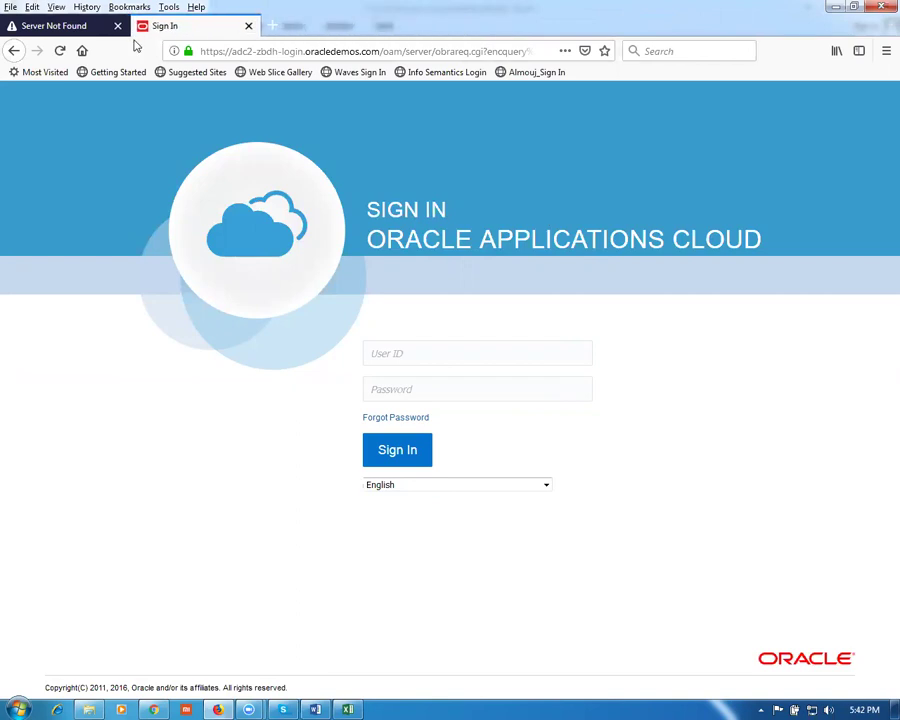
left_click(145, 26)
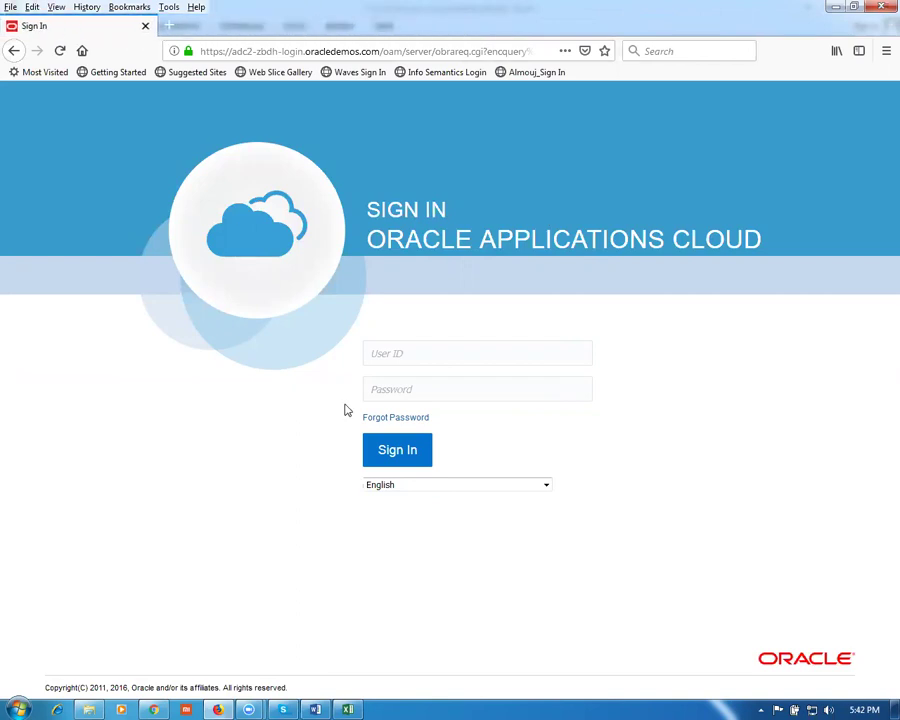
left_click(416, 344)
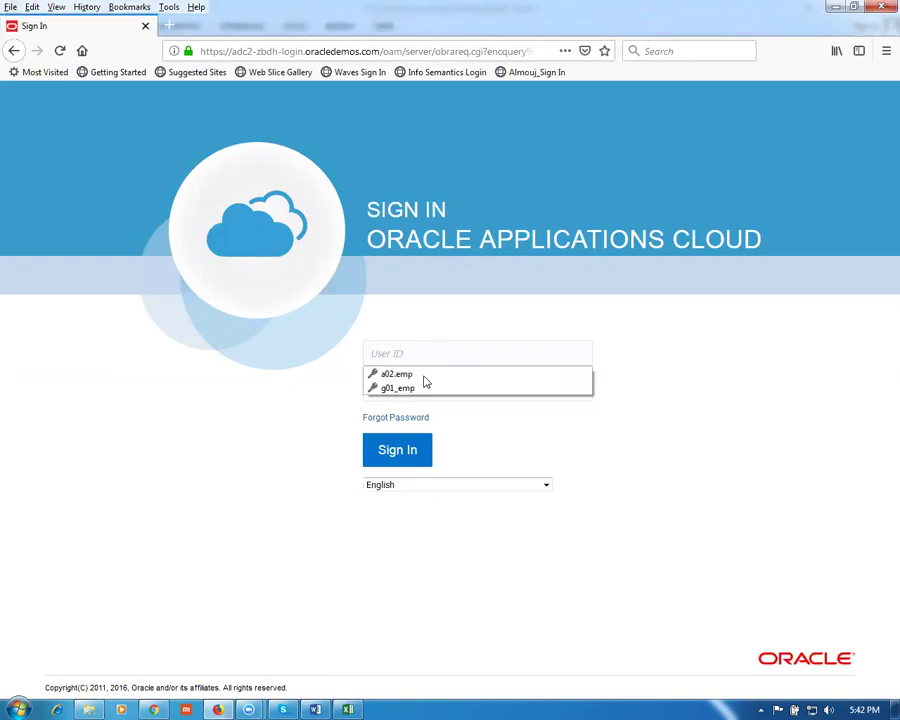
left_click(416, 388)
left_click(417, 452)
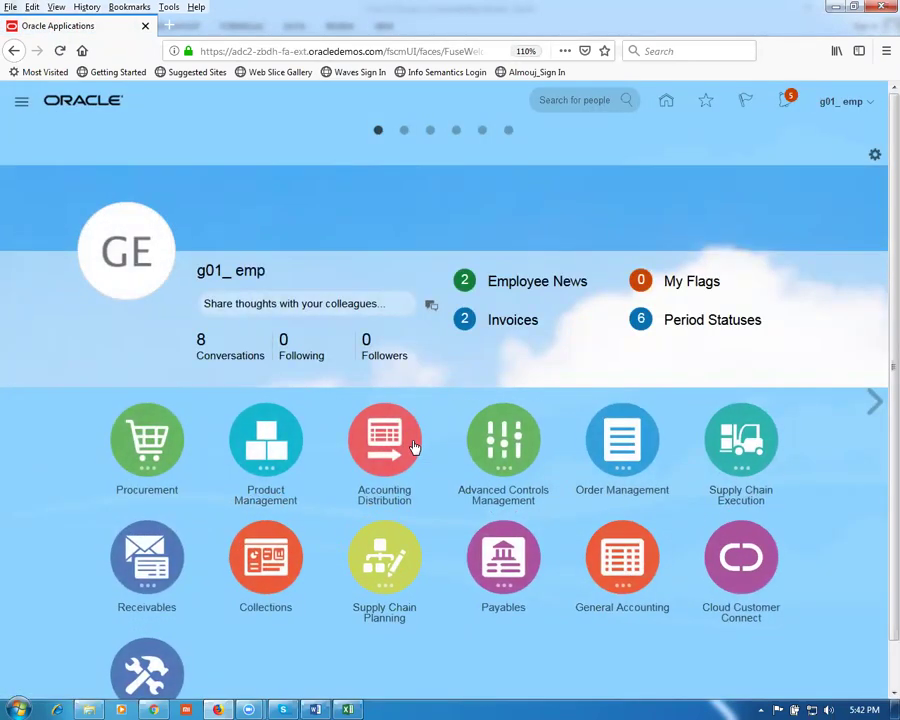
Step: From Procurement > Suppliers, search Manage Suppliers for g01 and select the g01_sup1 row
left_click(172, 448)
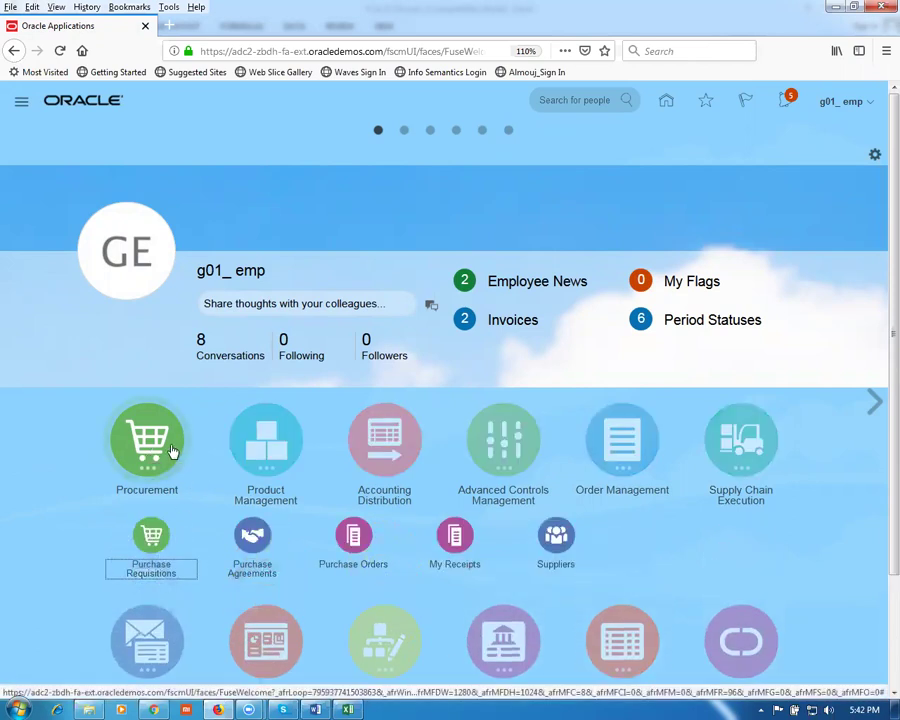
left_click(563, 548)
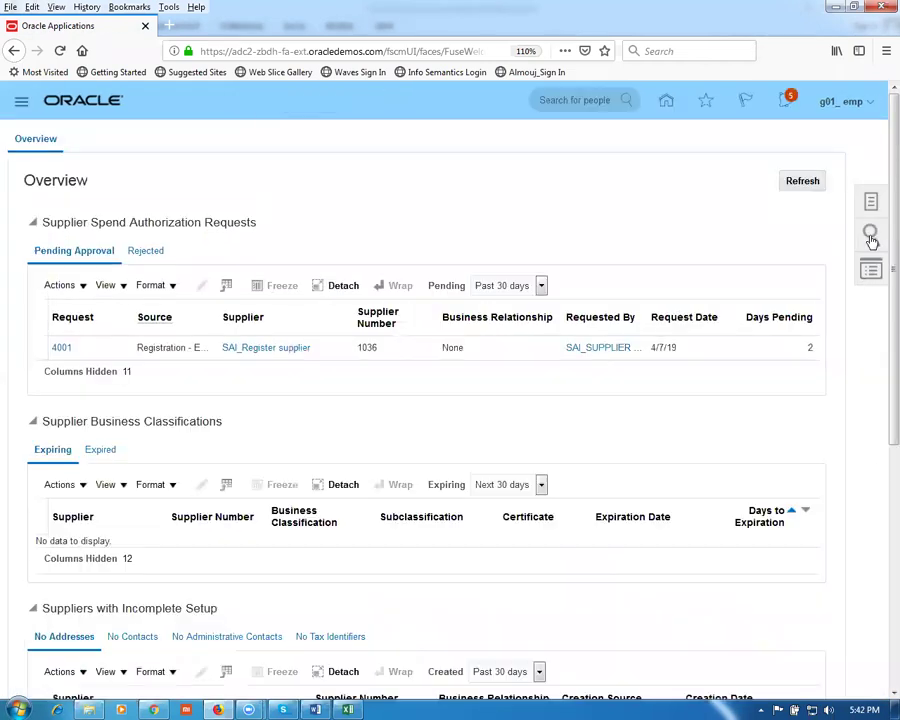
left_click(871, 204)
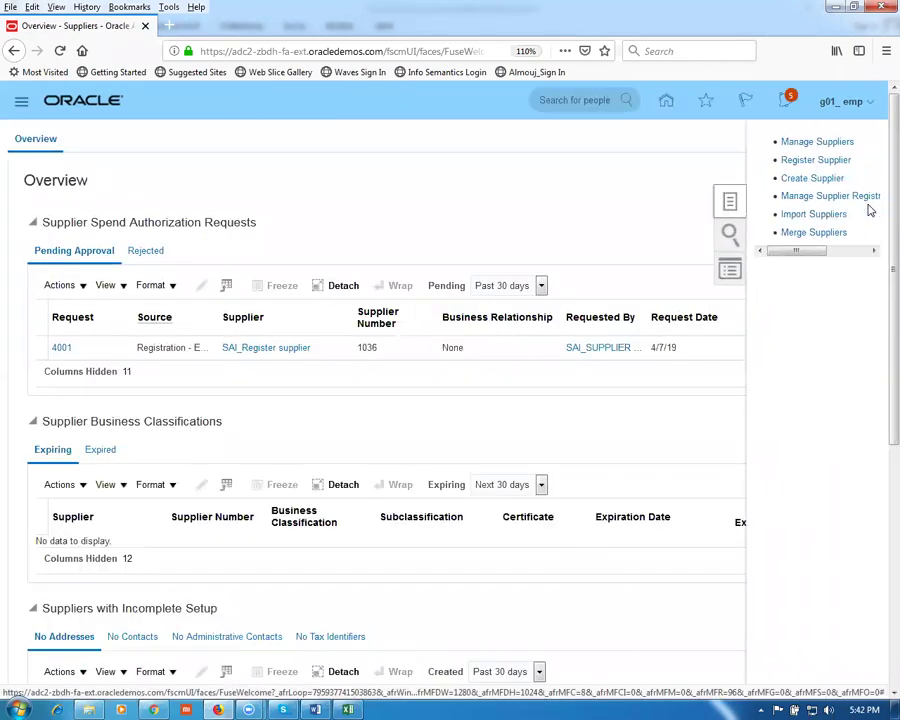
left_click(828, 145)
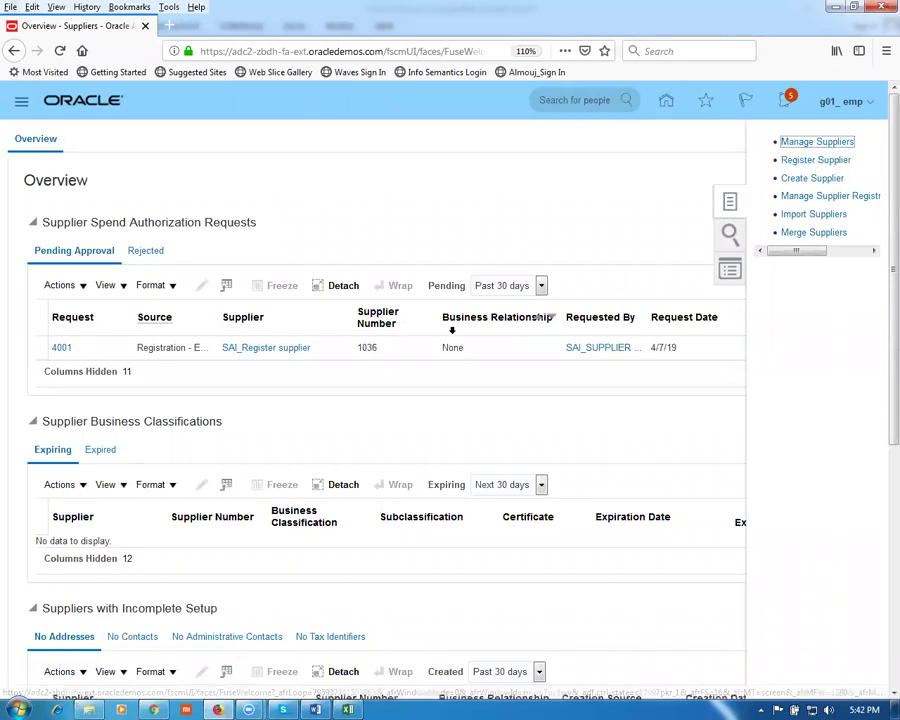
left_click(285, 266)
type("g01")
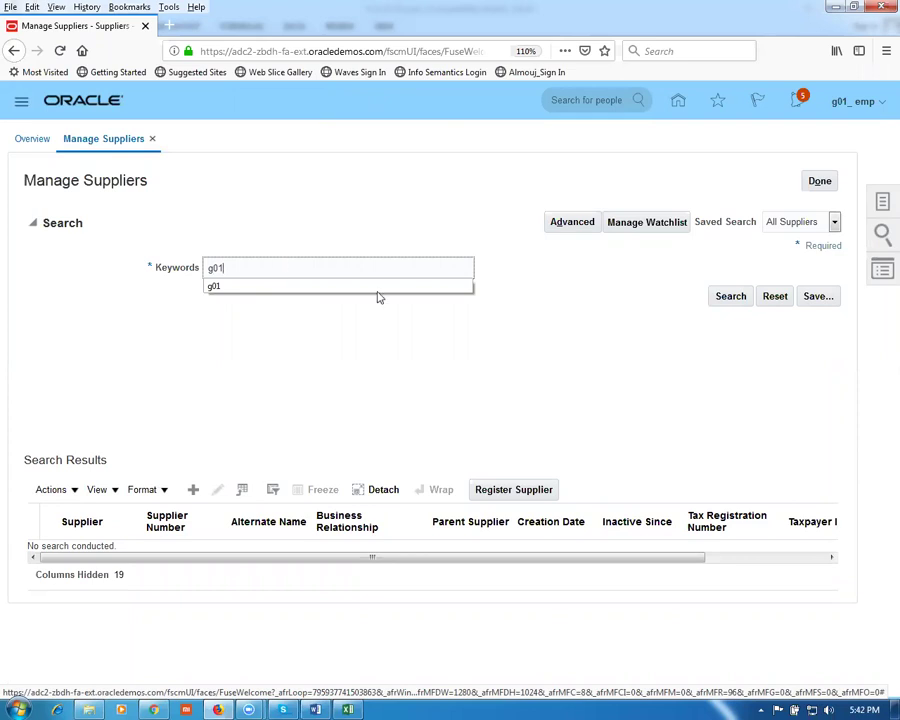
left_click(745, 300)
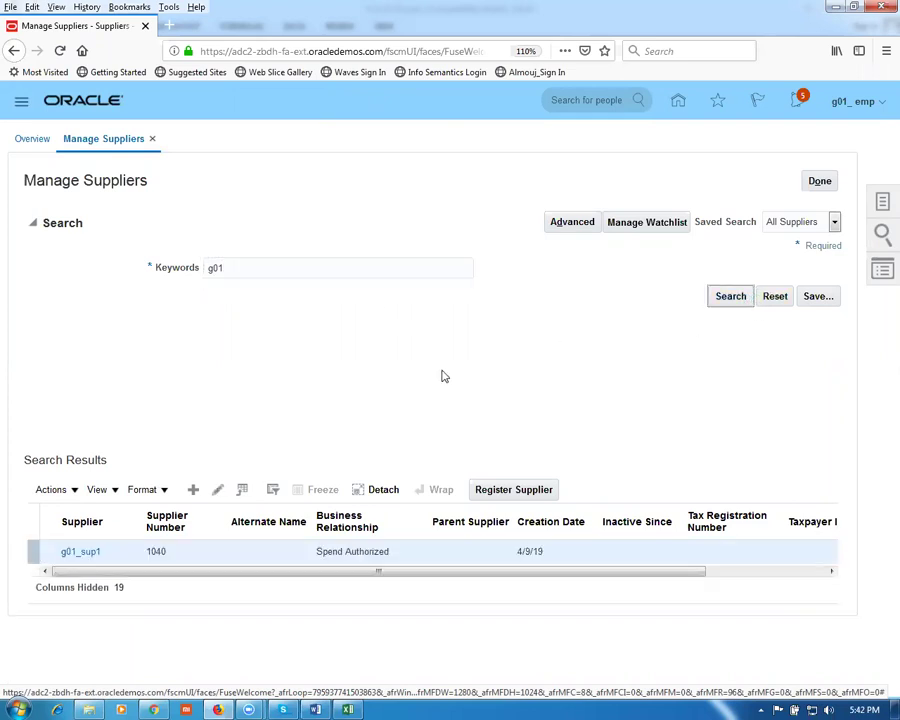
left_click(44, 556)
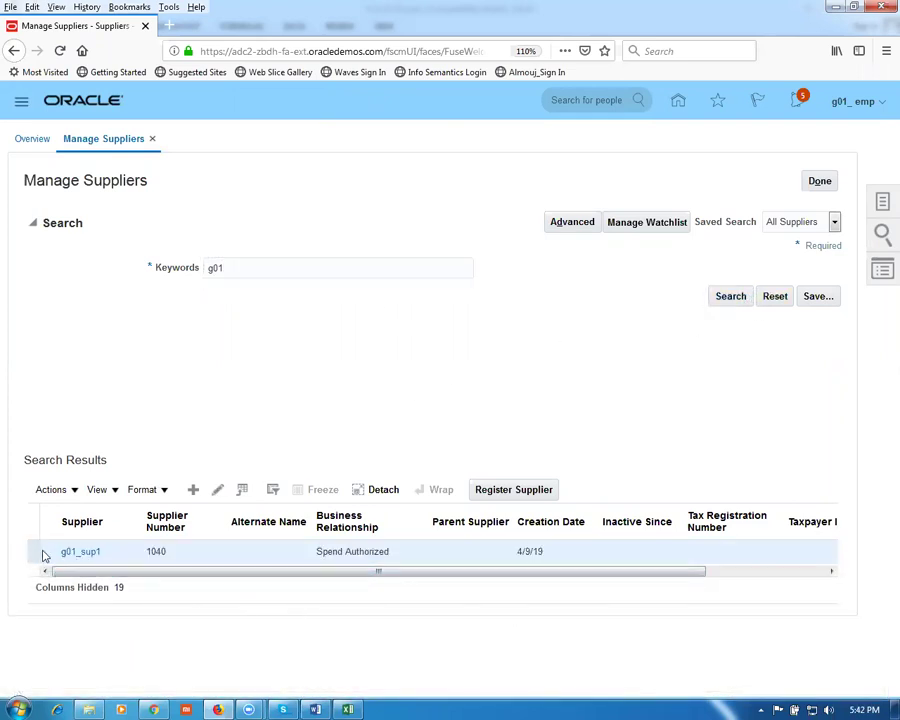
Step: Set Site 1's Invoice Summary Level to Packing Slip on its Purchasing tab
left_click(218, 492)
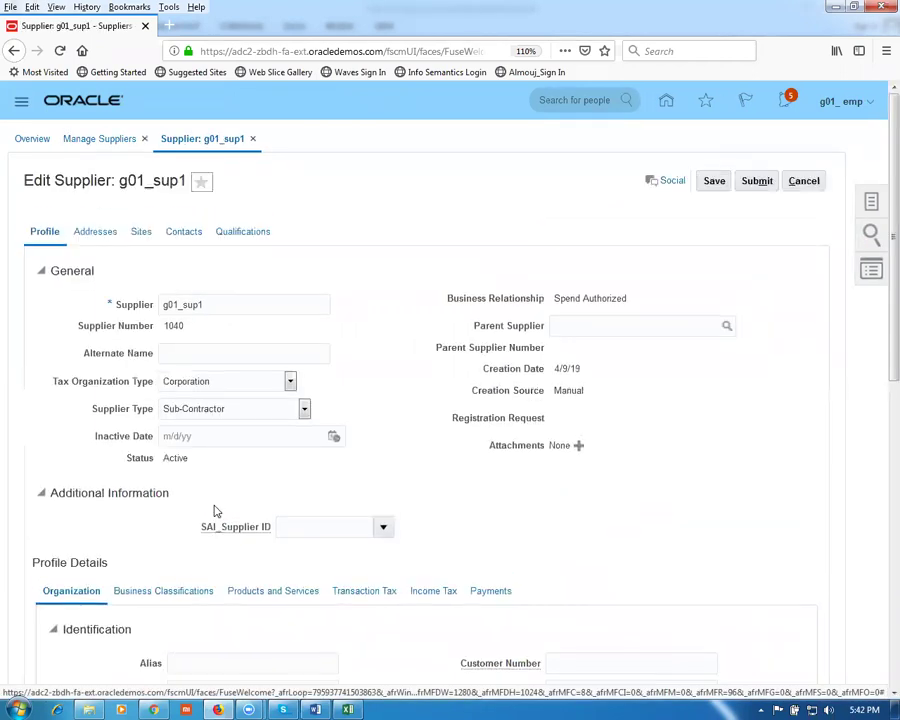
left_click(141, 233)
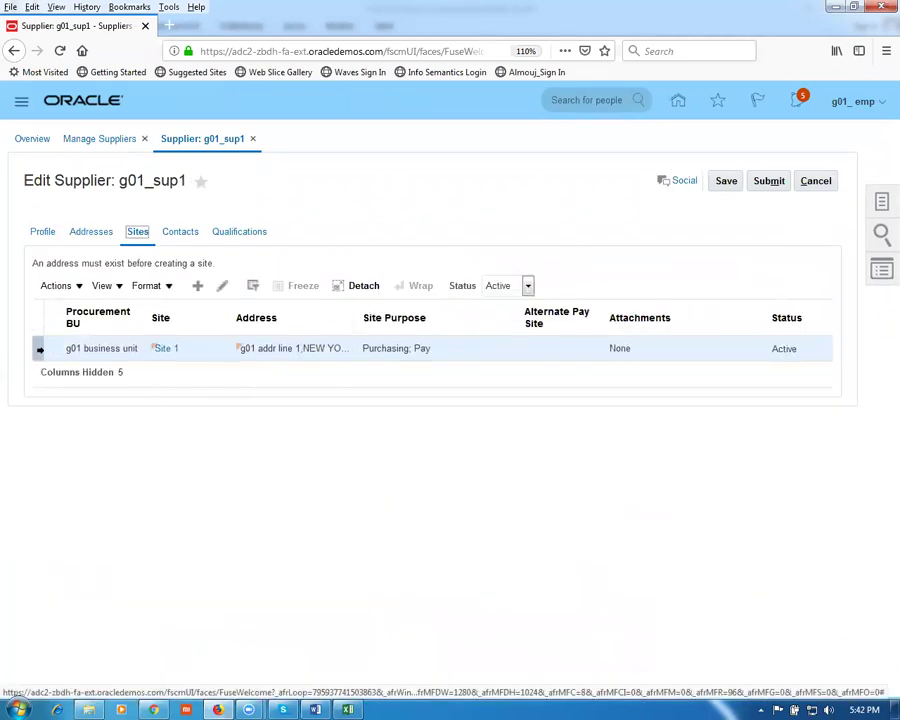
left_click(222, 286)
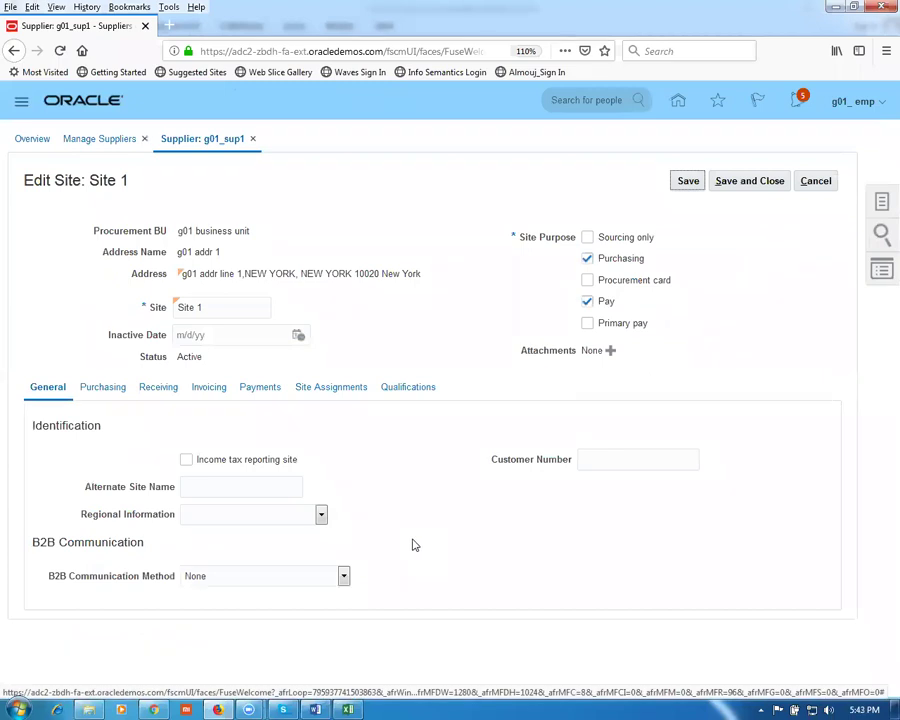
left_click(108, 389)
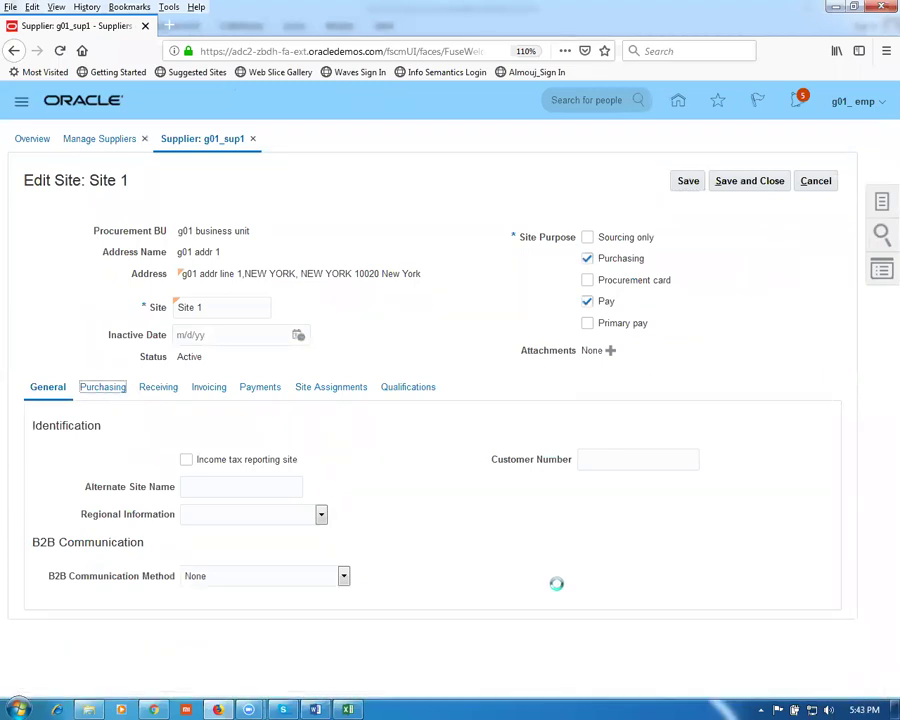
scroll(502, 545, "down", 5)
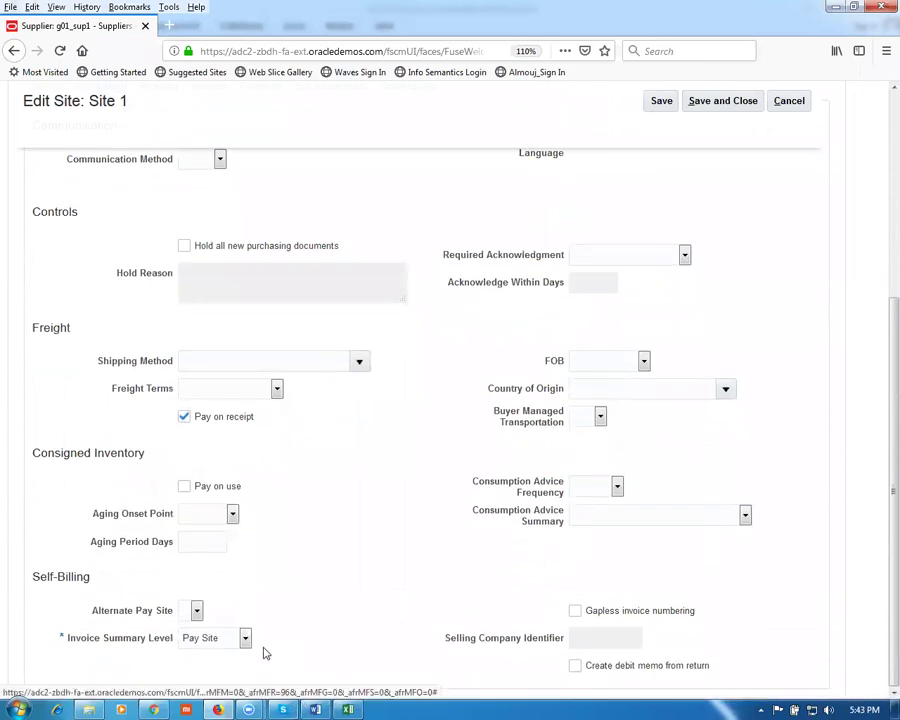
left_click(246, 640)
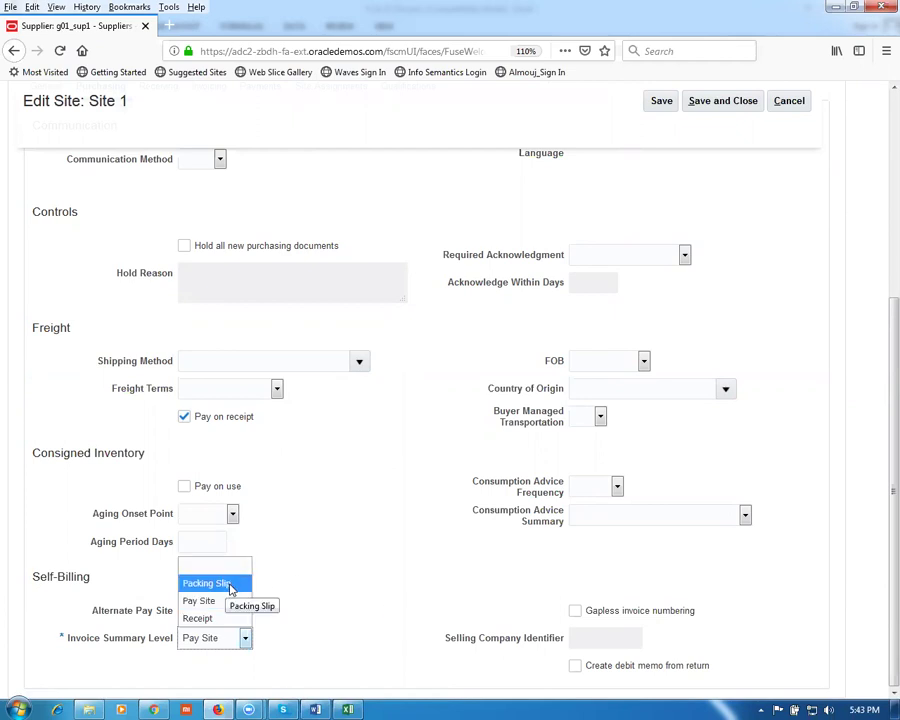
left_click(230, 584)
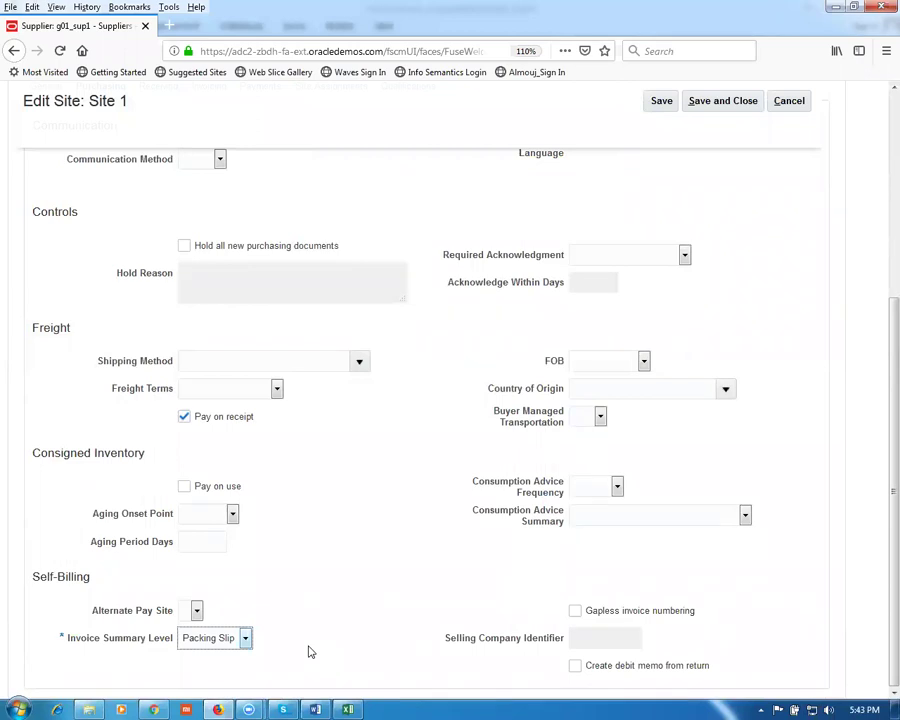
Step: Save the site and submit supplier g01_sup1
left_click(740, 100)
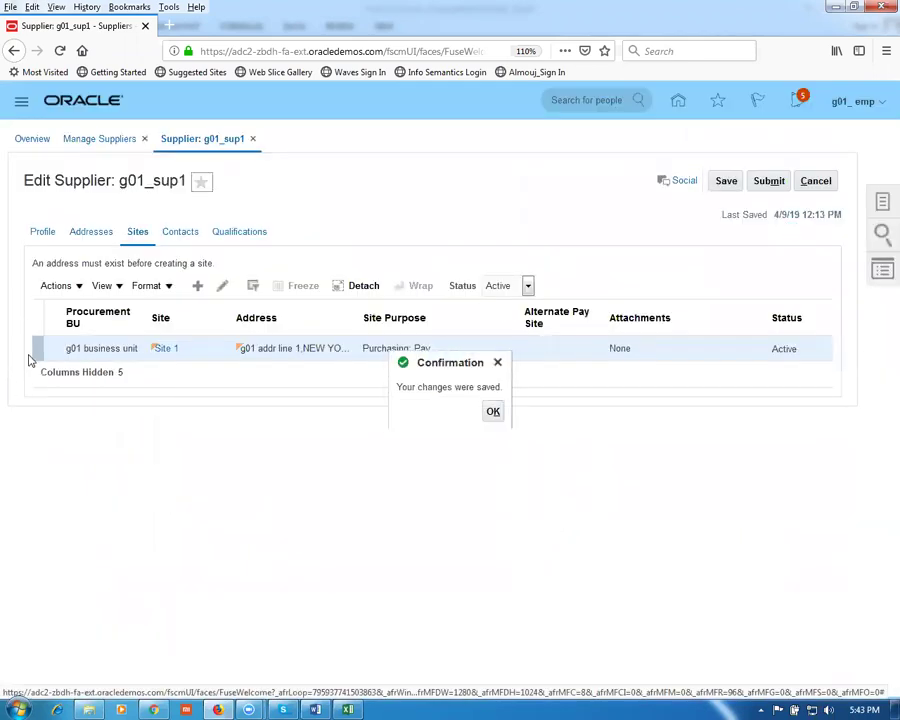
left_click(490, 413)
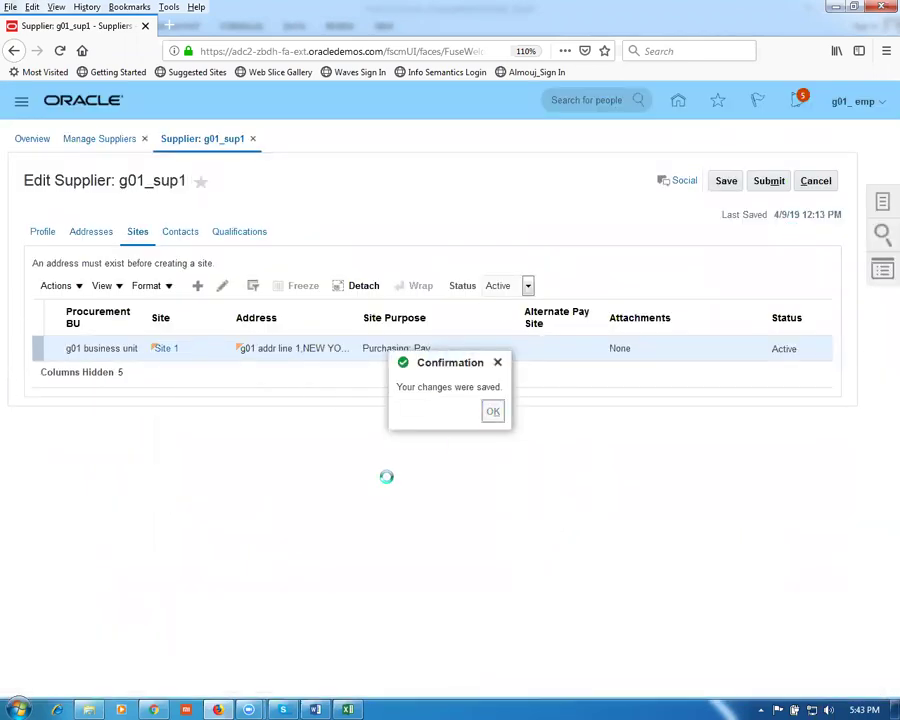
left_click(769, 182)
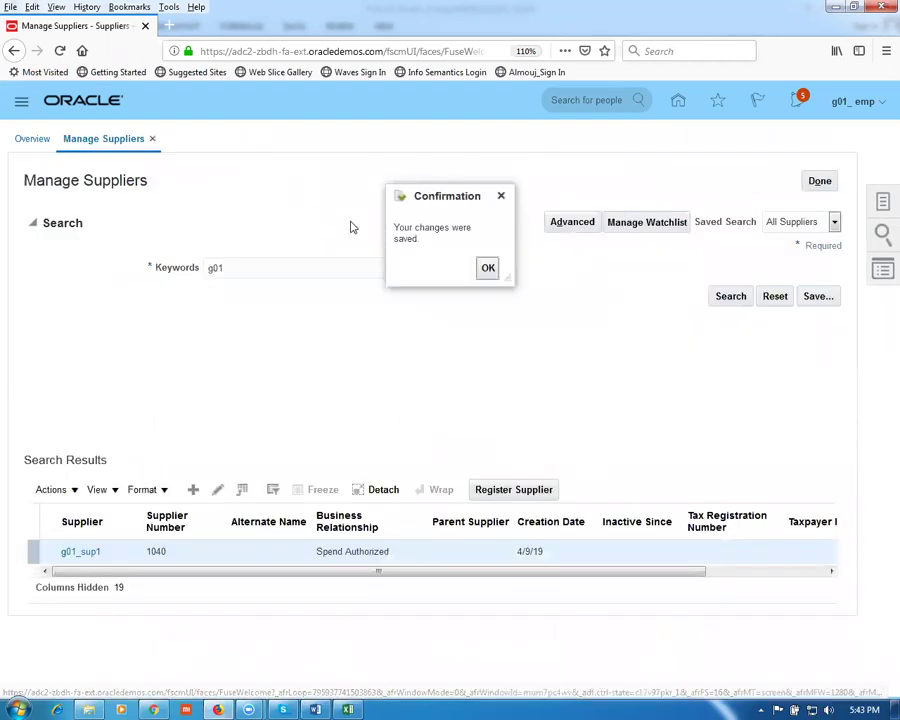
left_click(487, 268)
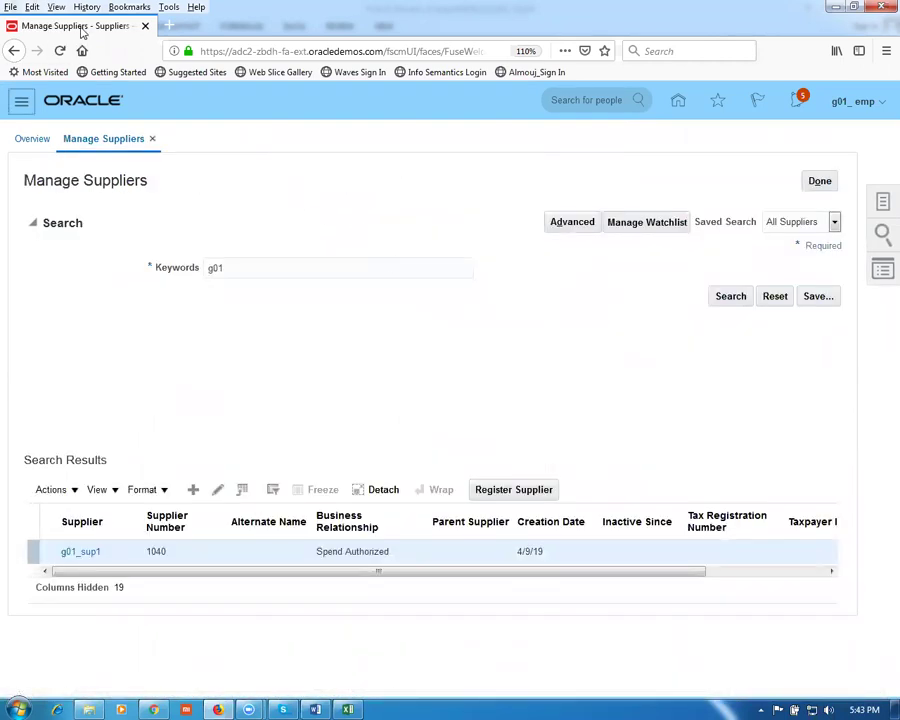
Step: Duplicate the browser tab and open the Inventory Management overview
right_click(82, 30)
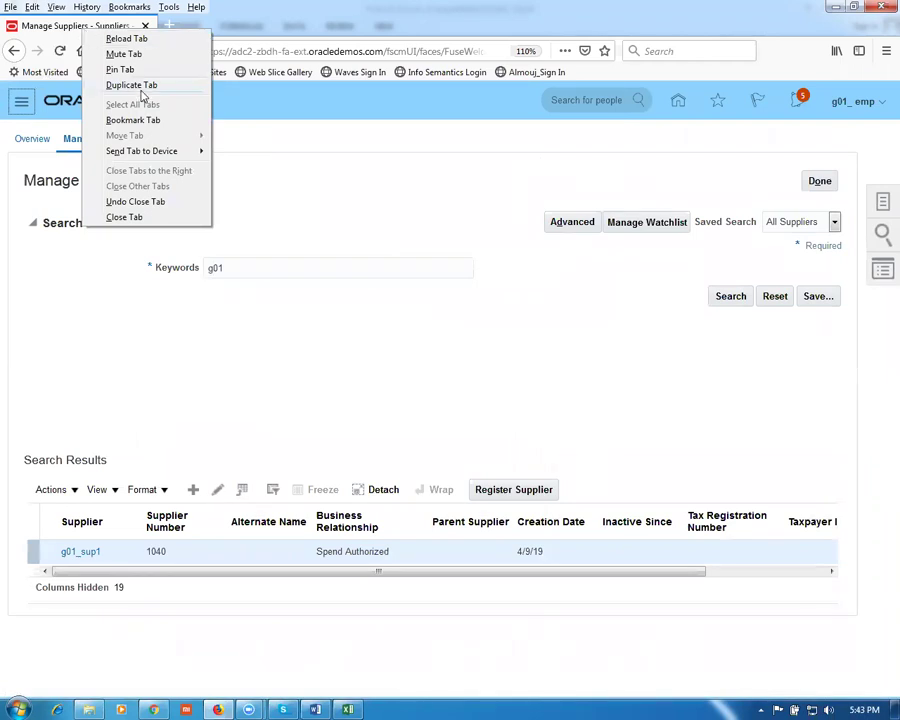
left_click(128, 85)
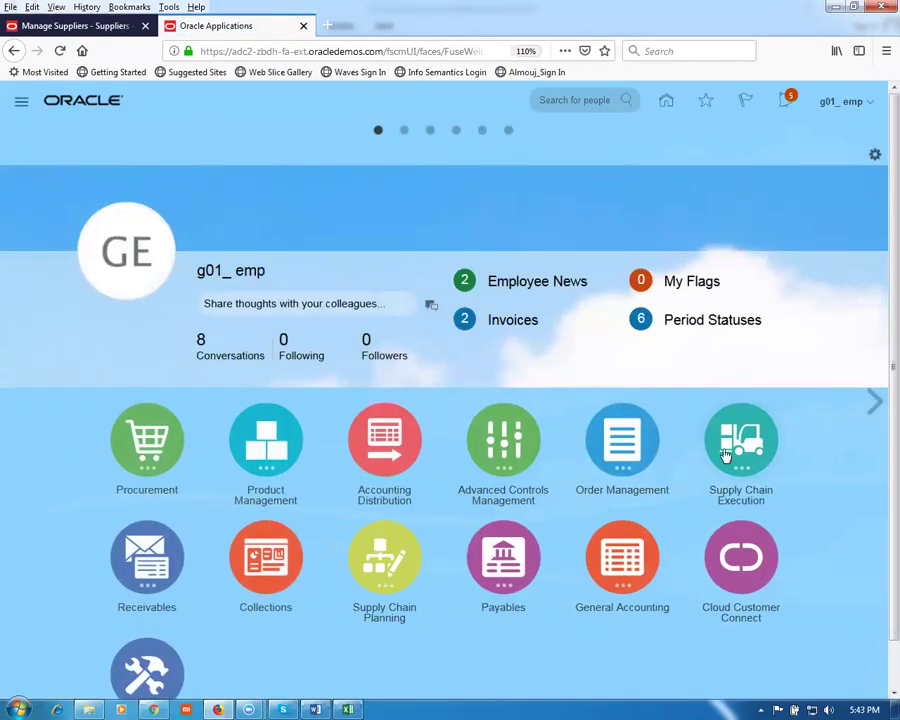
left_click(727, 455)
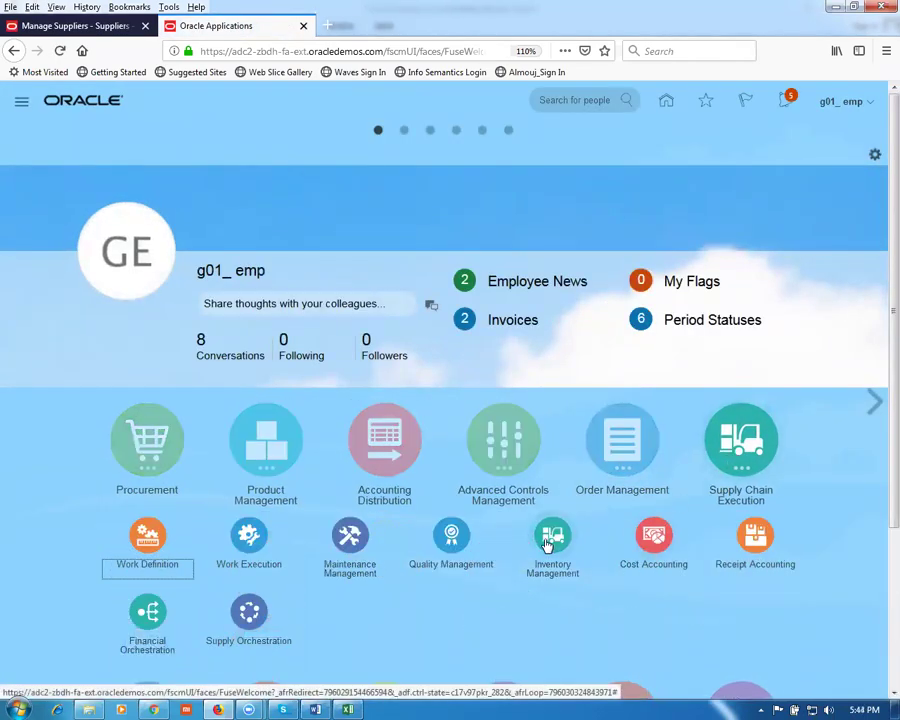
left_click(548, 543)
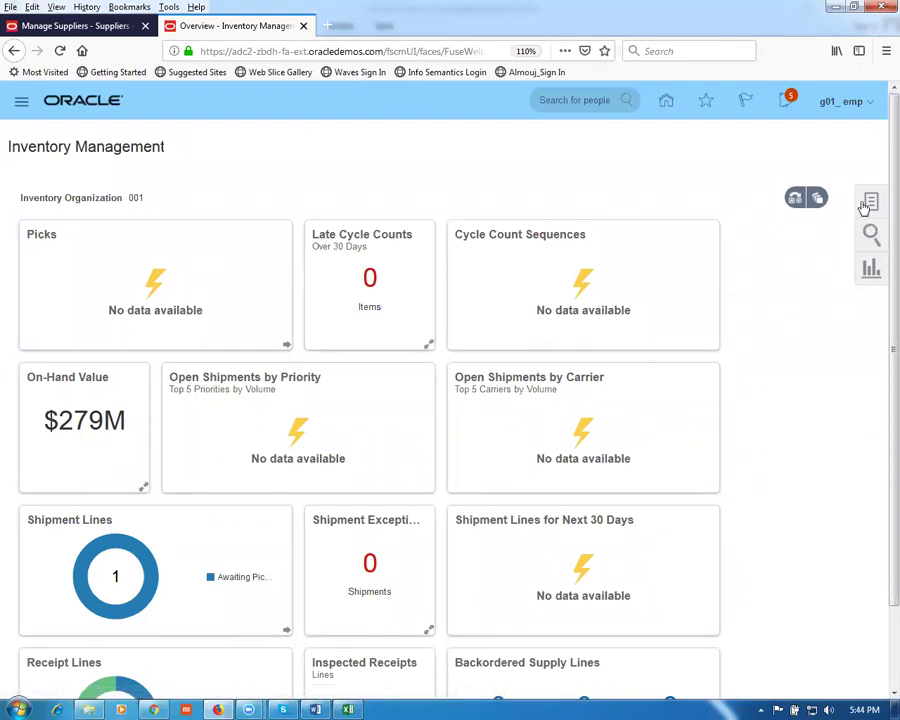
Step: Show the Receipts tasks and change the inventory organization to G011
left_click(869, 205)
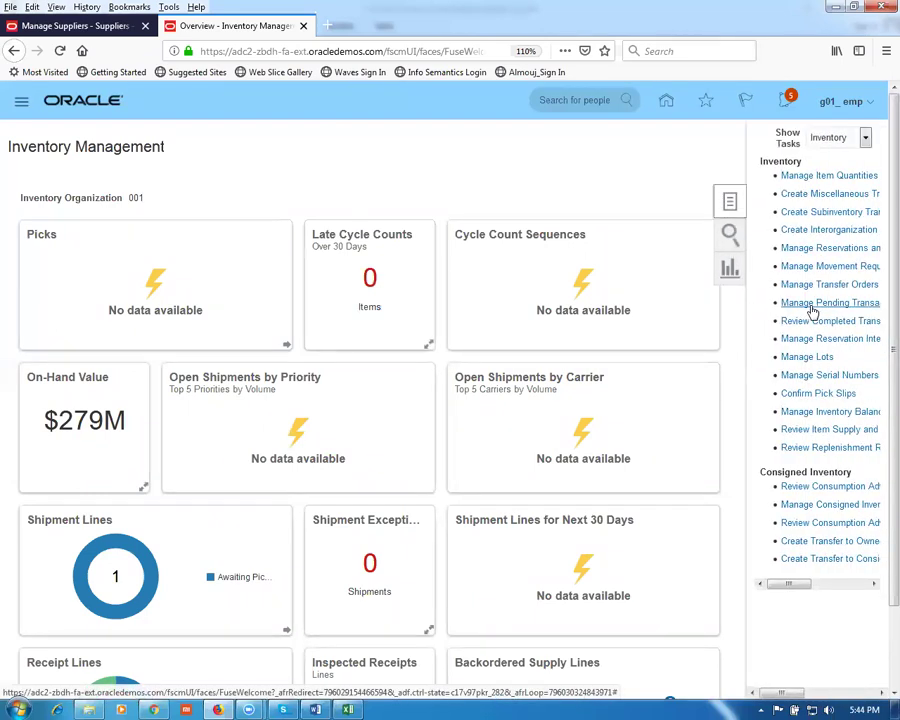
left_click(845, 140)
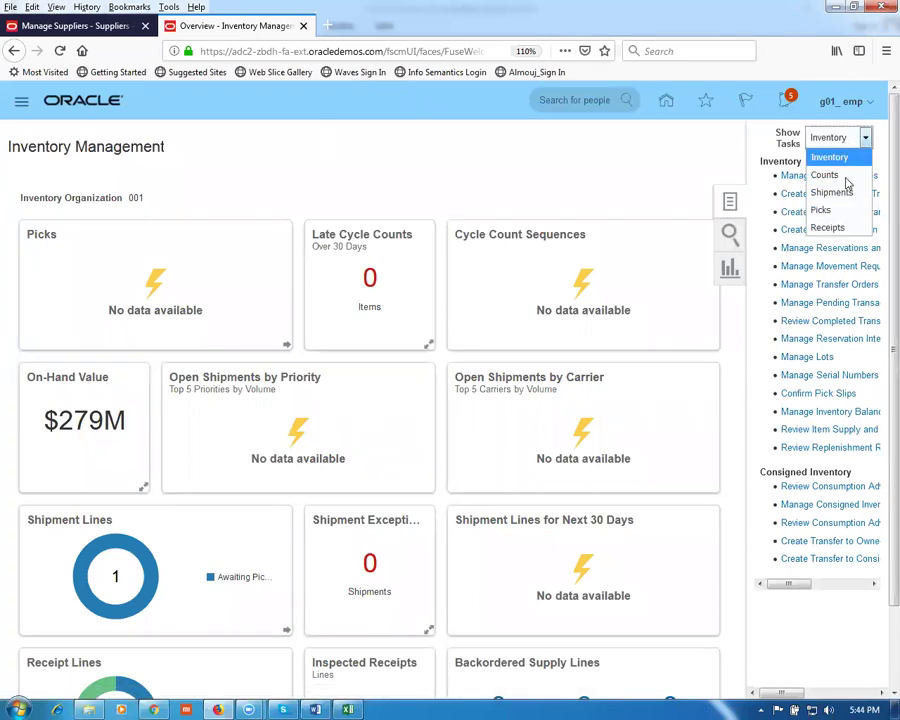
left_click(840, 228)
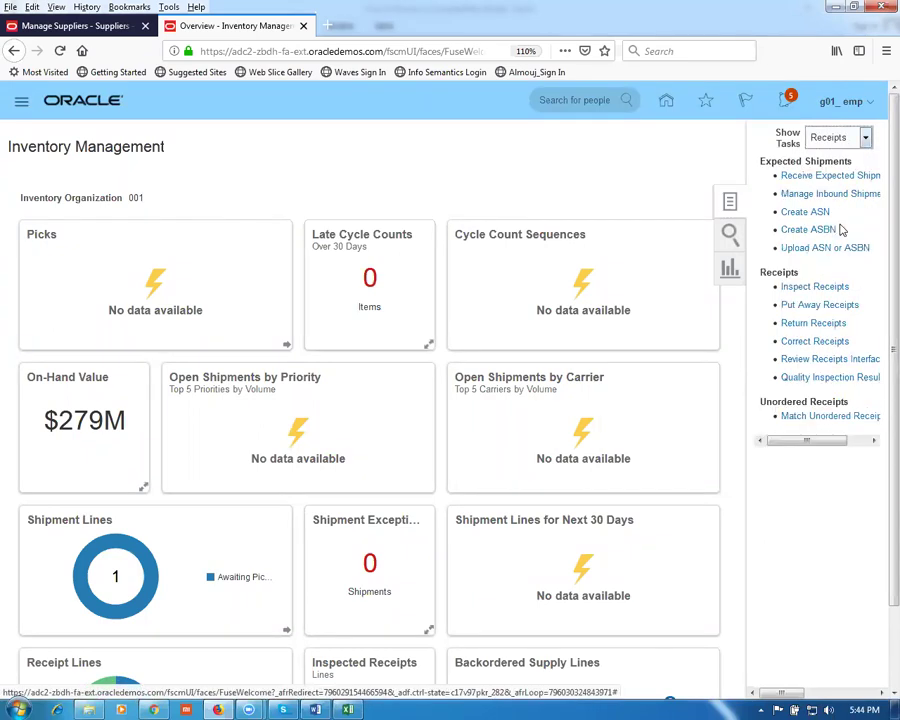
left_click(823, 177)
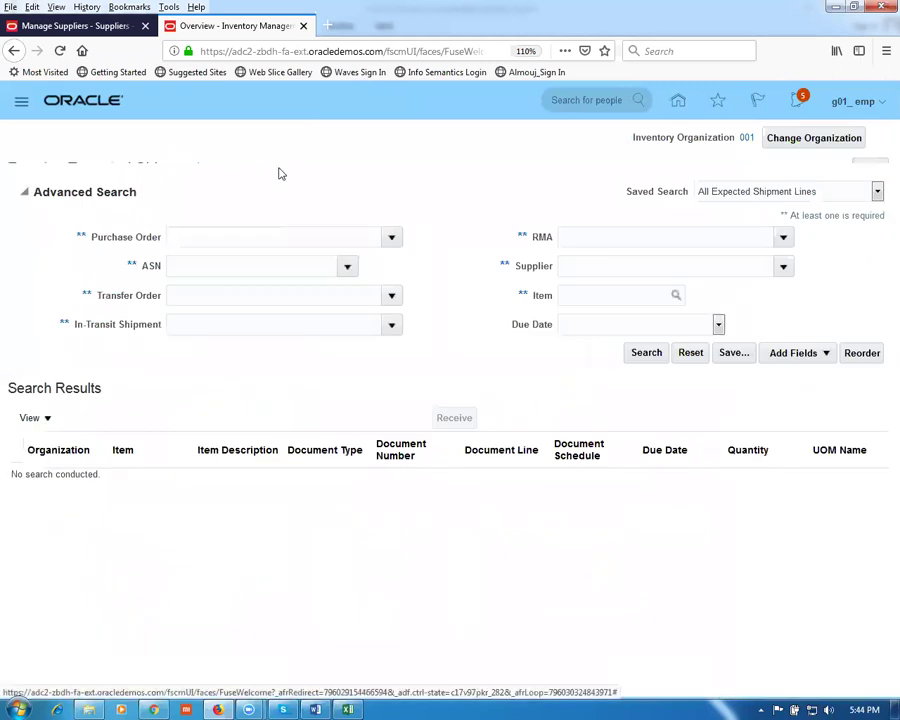
left_click(805, 143)
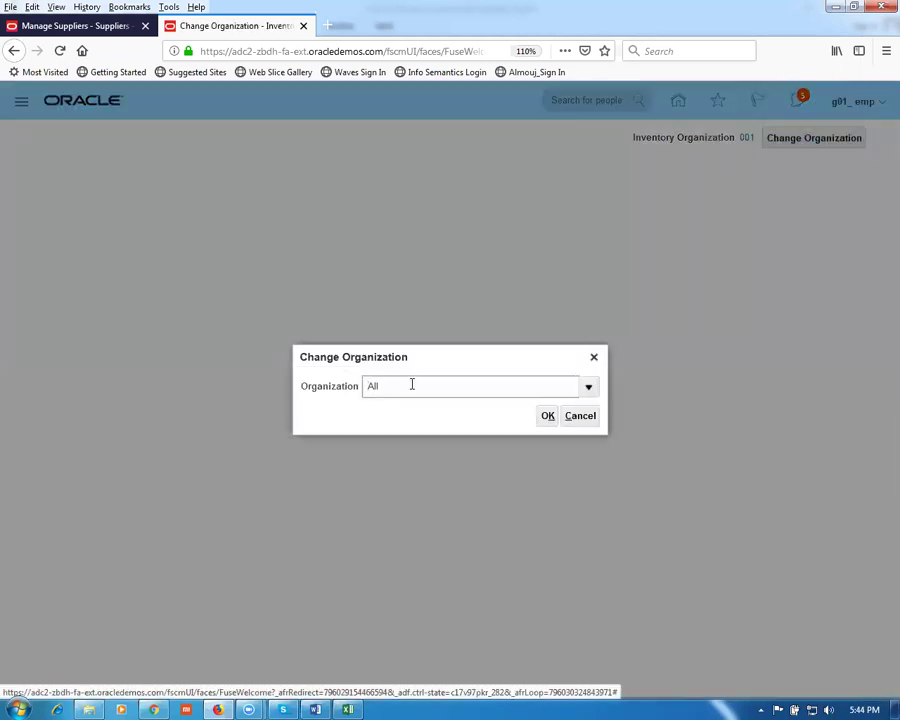
type("G011")
left_click(540, 420)
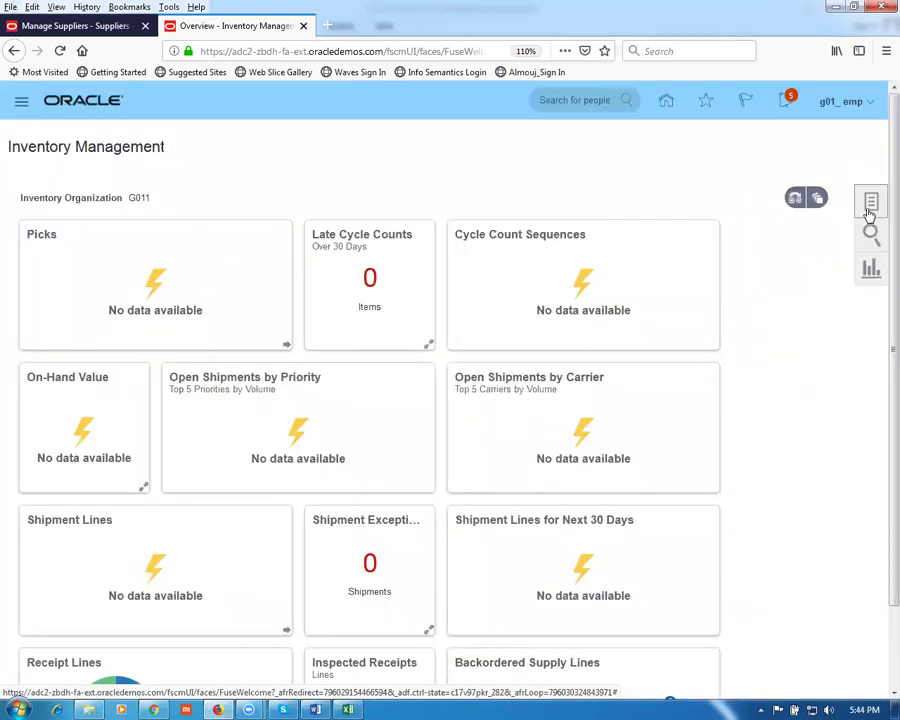
left_click(869, 210)
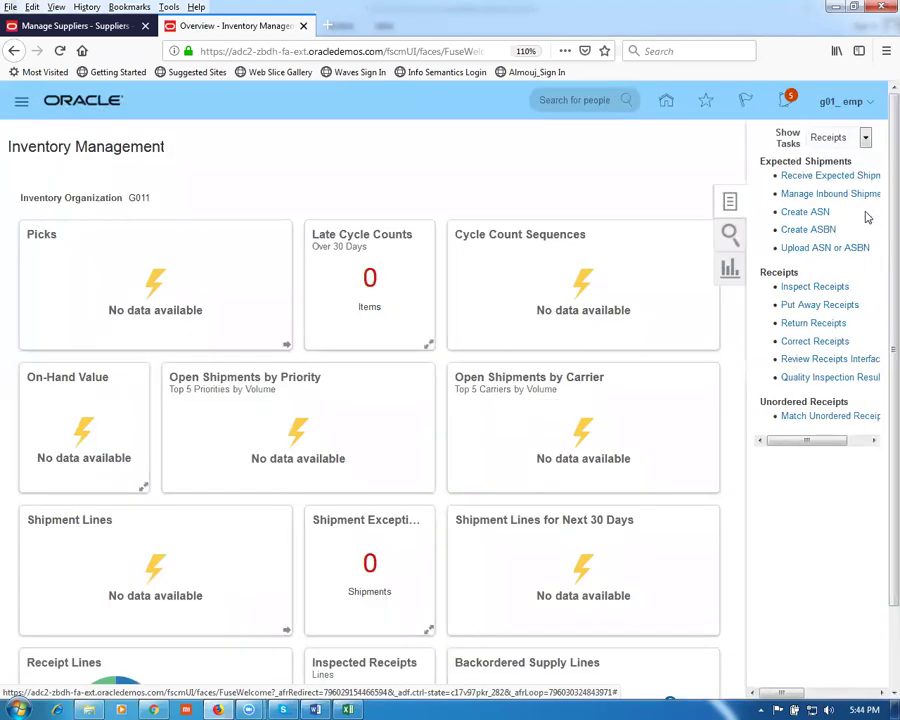
Step: Find PO 3003 in Receive Expected Shipments and start receiving its shipment line
left_click(806, 178)
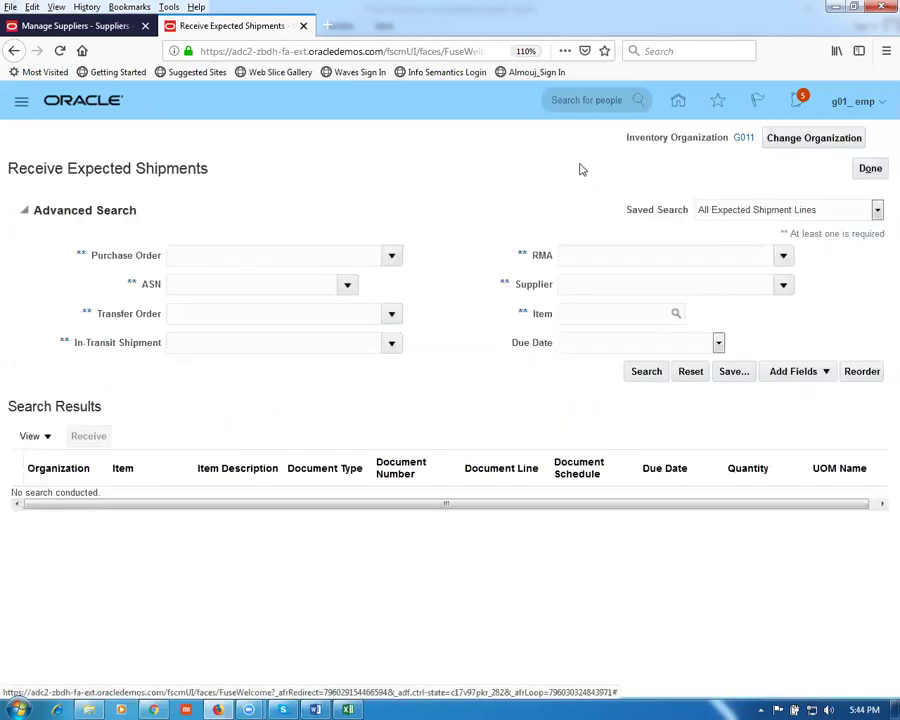
left_click(189, 258)
type("3003")
key("Tab")
left_click(658, 375)
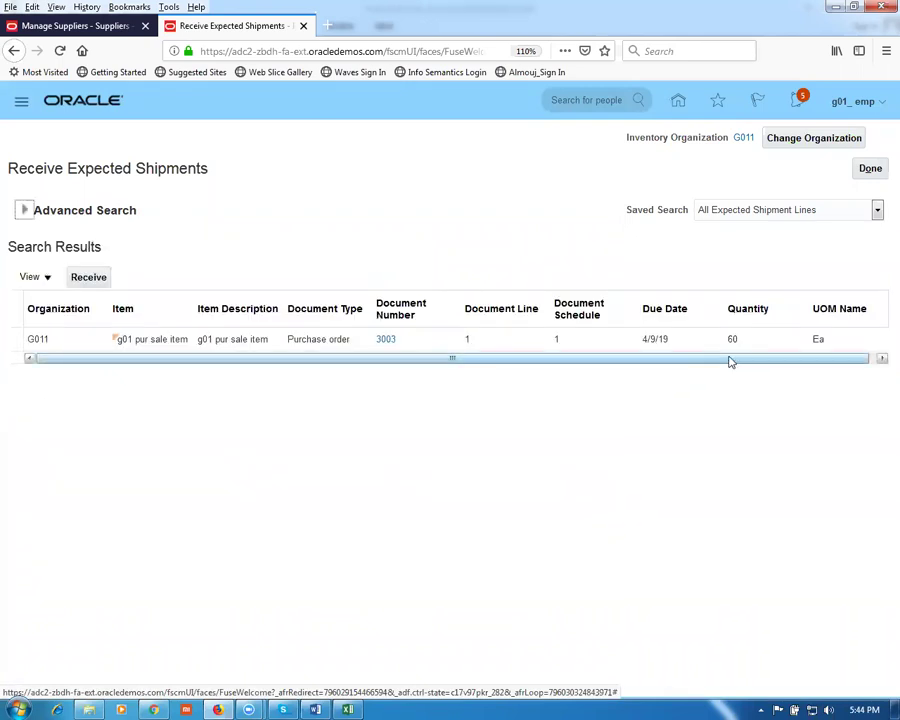
left_click(12, 339)
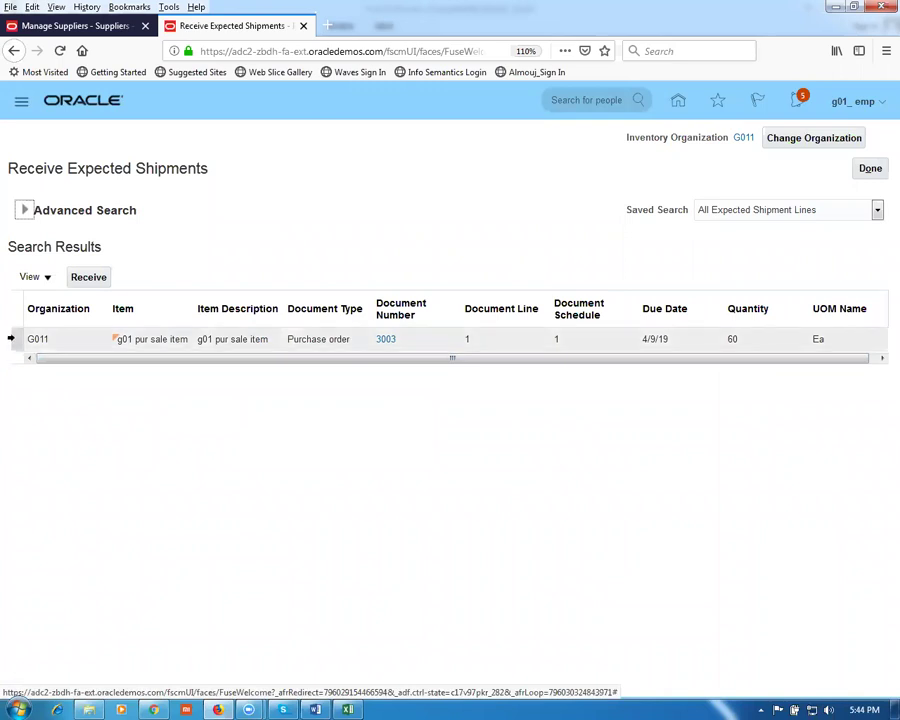
left_click(96, 281)
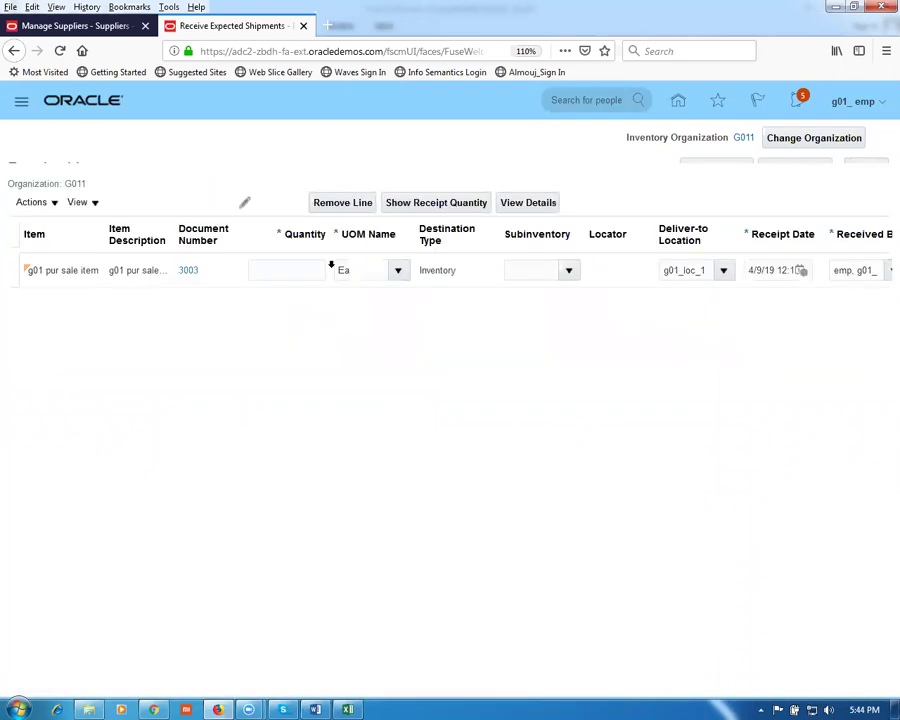
Step: Set quantity 15 and subinventory g01_FGS on the line, then create the receipt
left_click(279, 223)
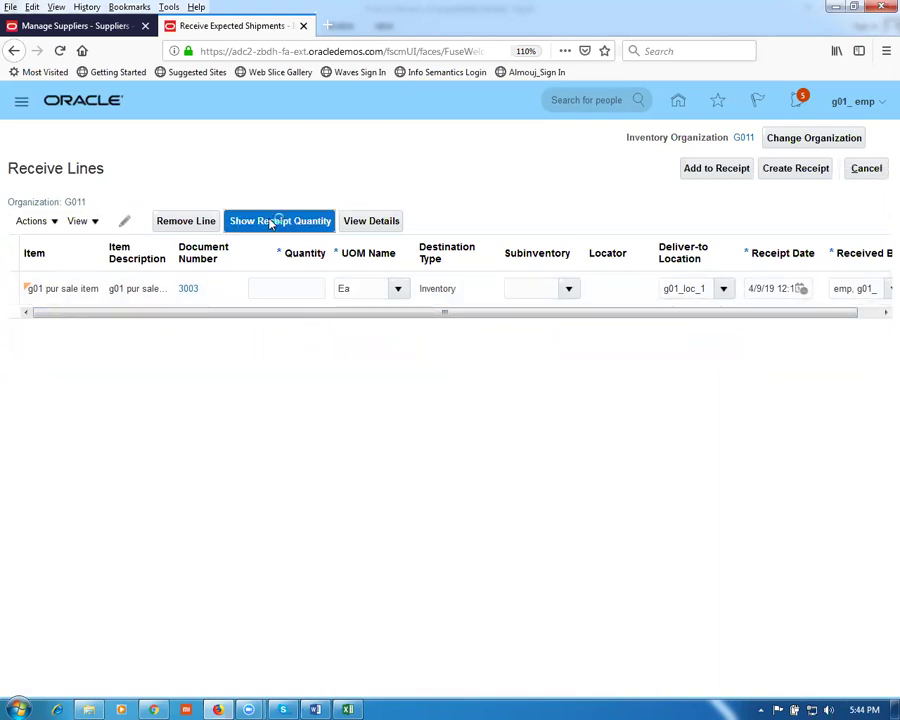
double_click(315, 290)
type("1")
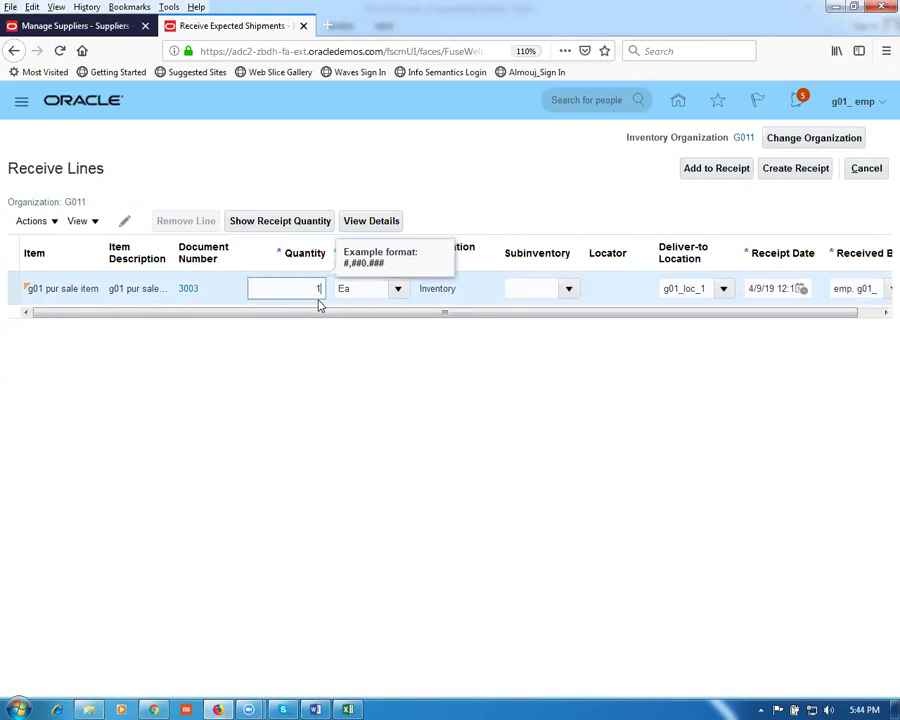
type("5")
left_click(200, 502)
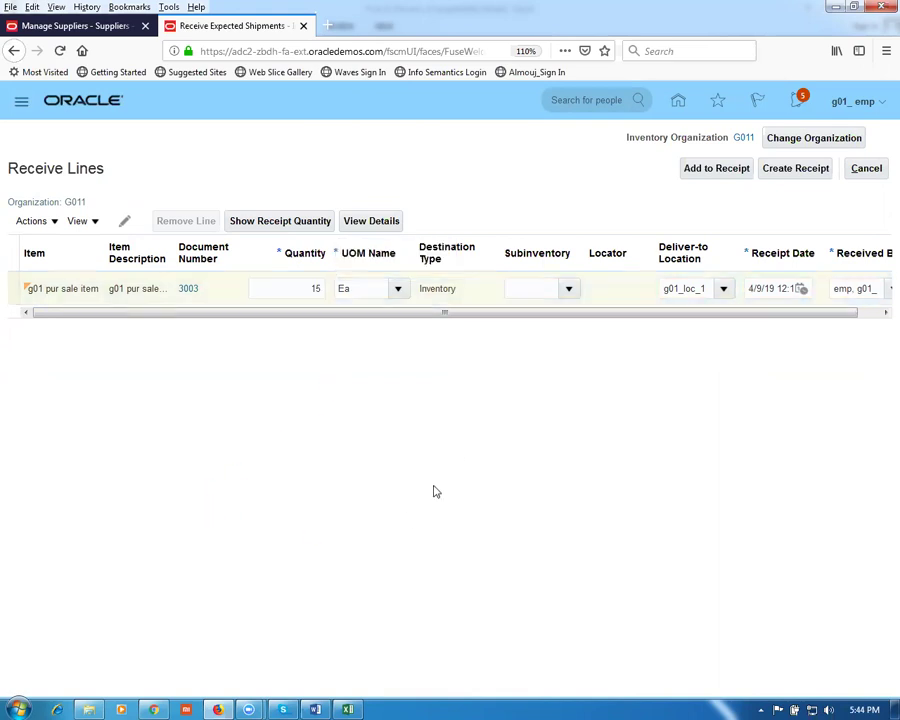
left_click(566, 290)
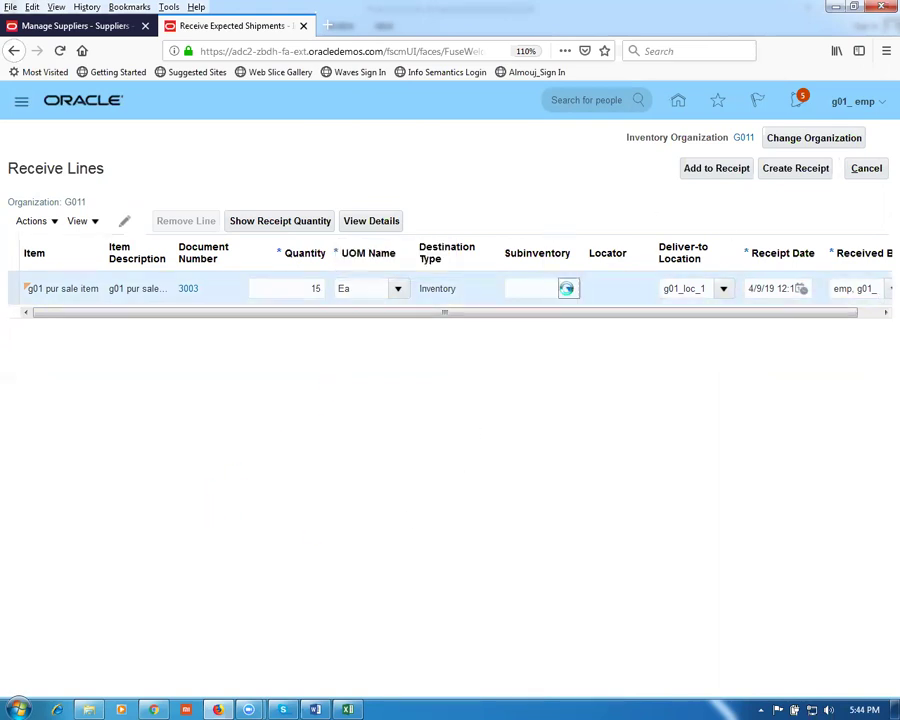
left_click(568, 290)
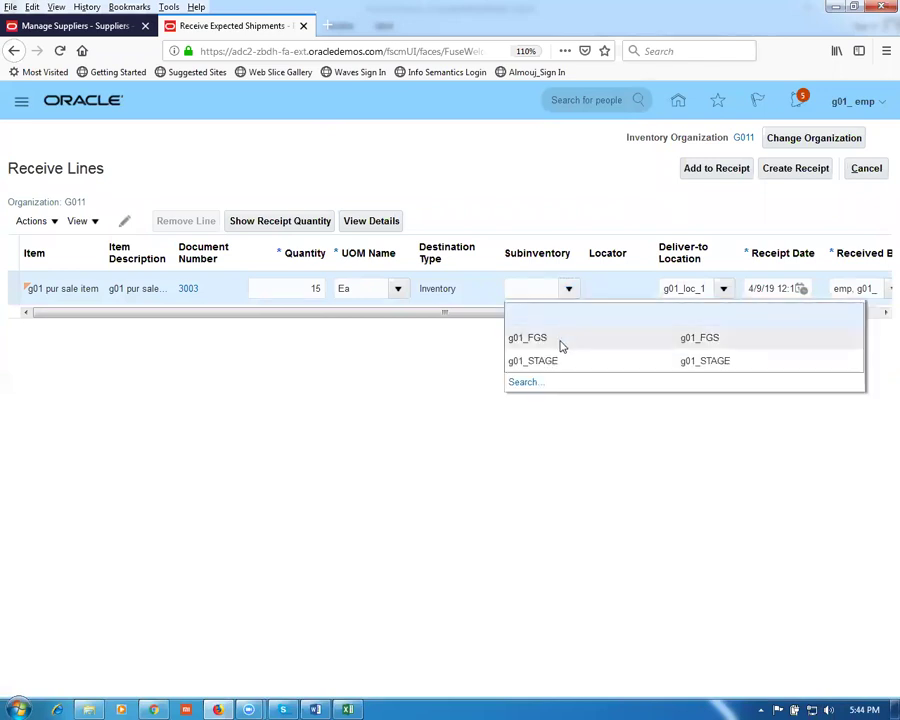
left_click(560, 346)
left_click(785, 172)
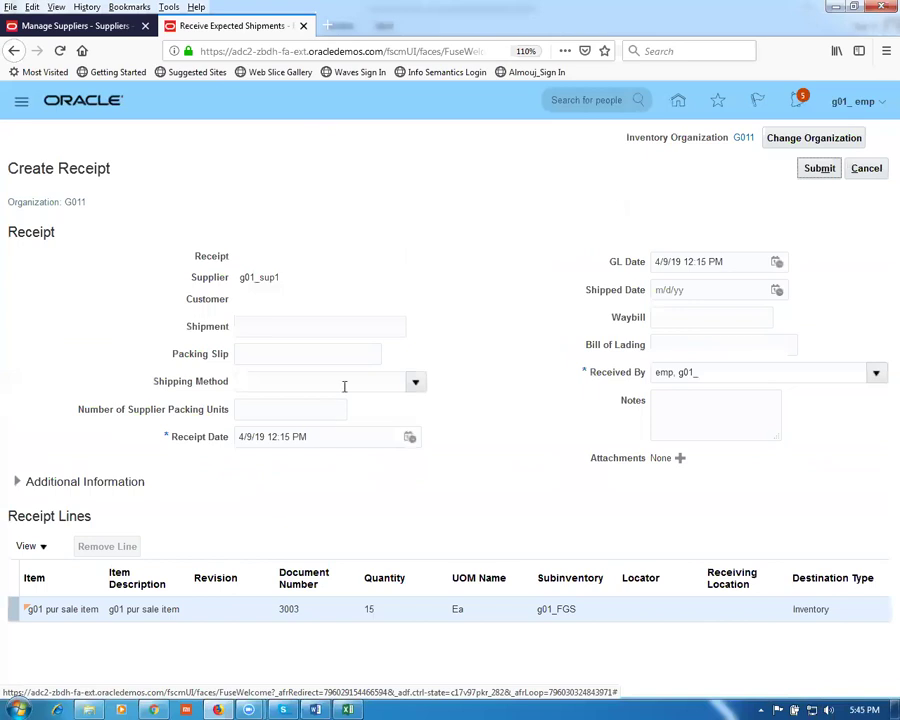
Step: Submit receipt 1004 for 15 Ea with packing slip pack_123 and dismiss the confirmation
left_click(282, 352)
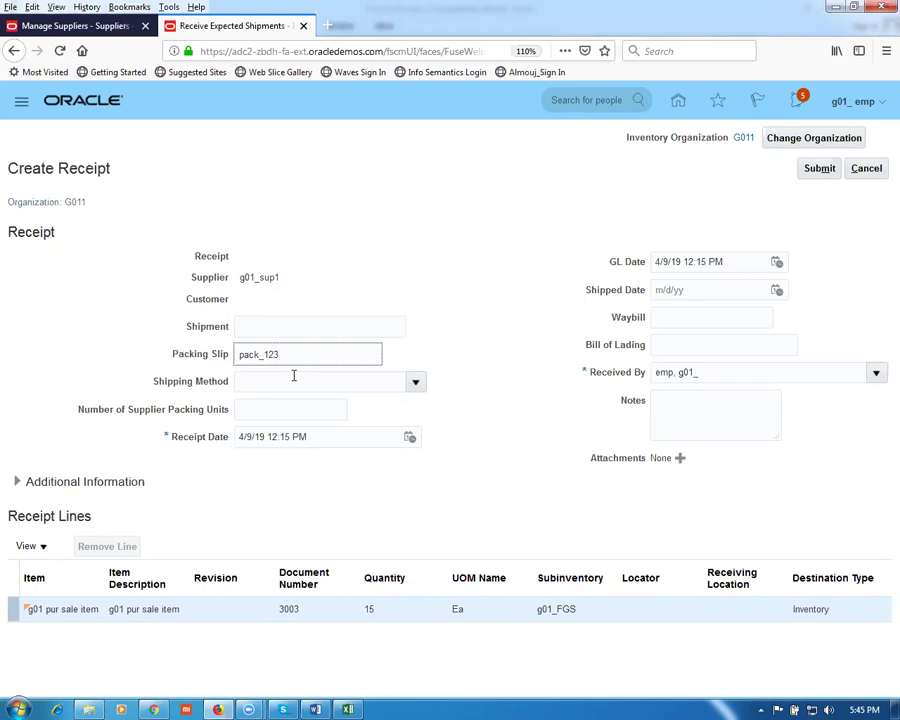
left_click(812, 172)
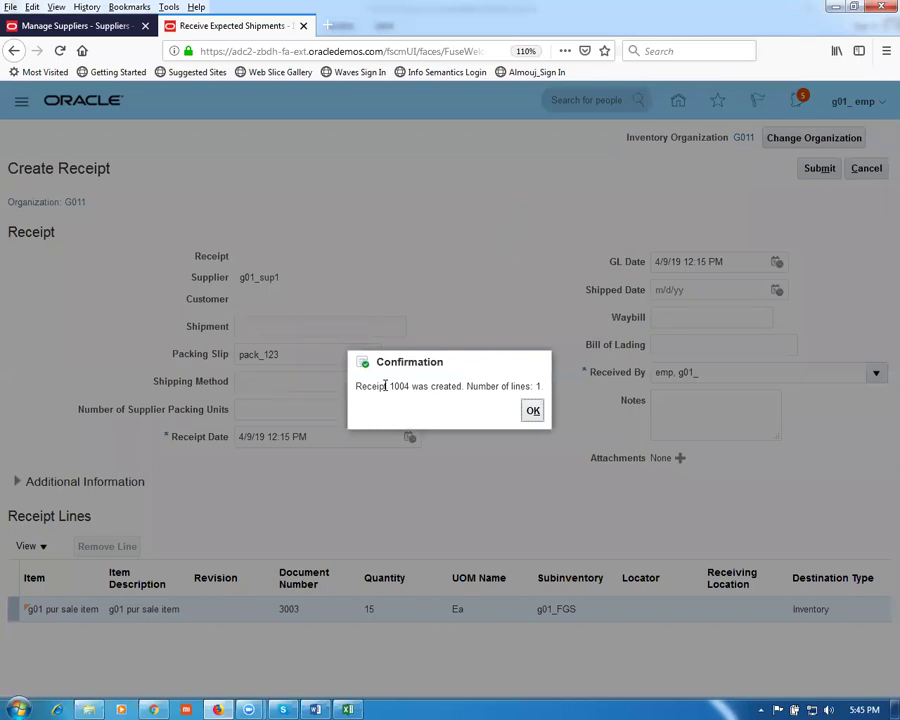
left_click_drag(389, 387, 429, 400)
left_click(533, 410)
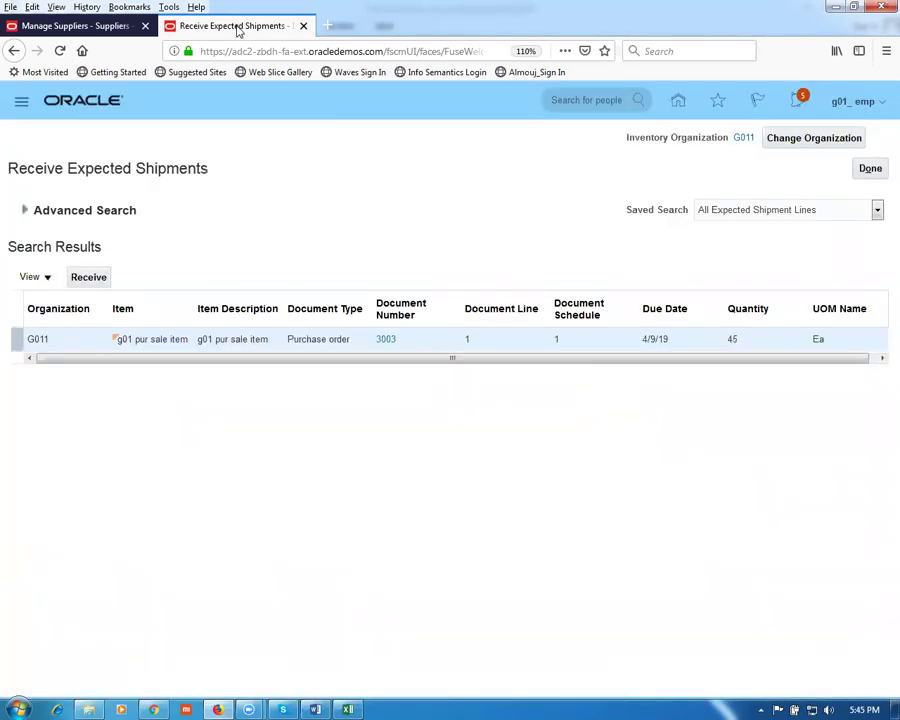
Step: Duplicate the tab and reach Tools > Scheduled Processes through the Navigator's More links
right_click(238, 28)
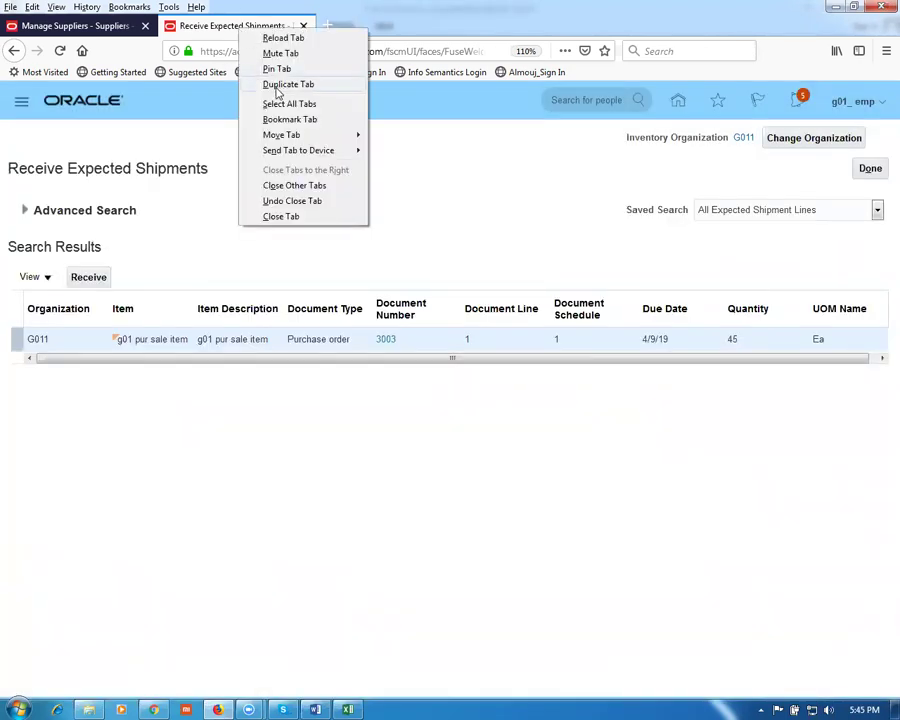
left_click(268, 83)
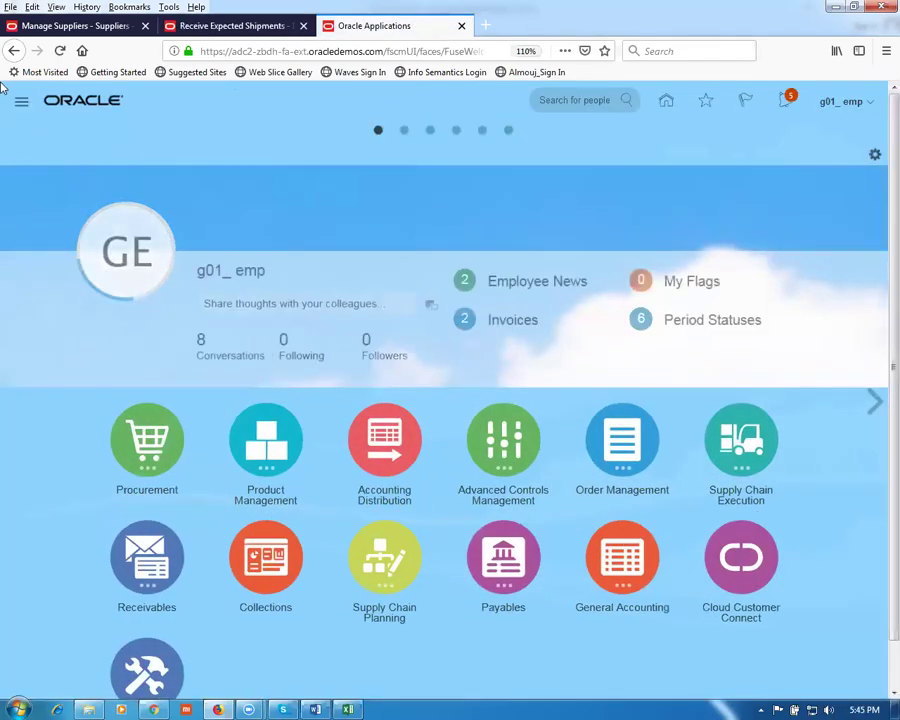
left_click(21, 101)
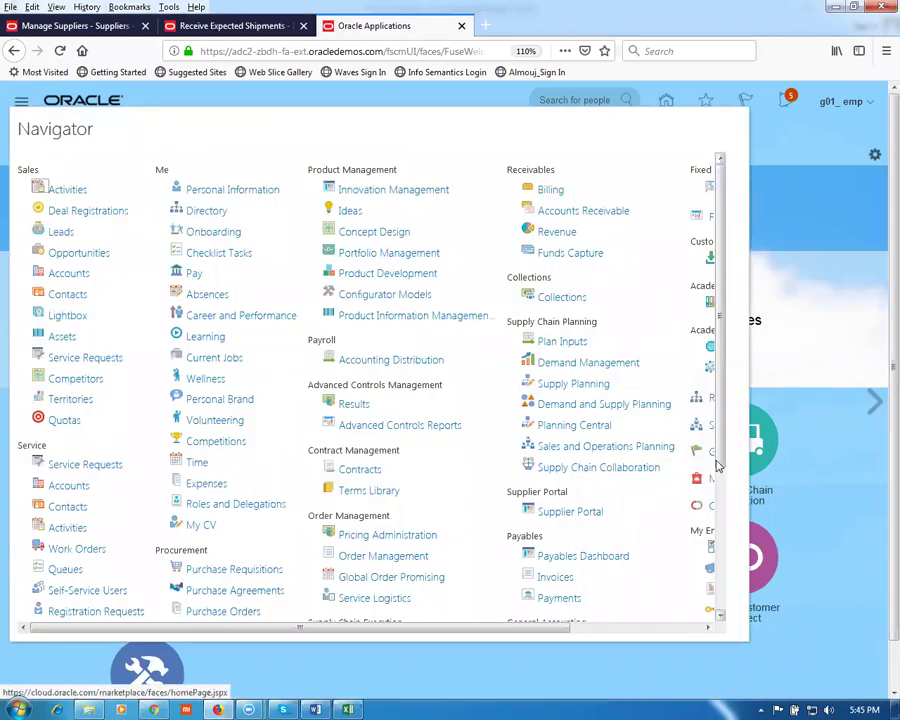
scroll(717, 455, "down", 5)
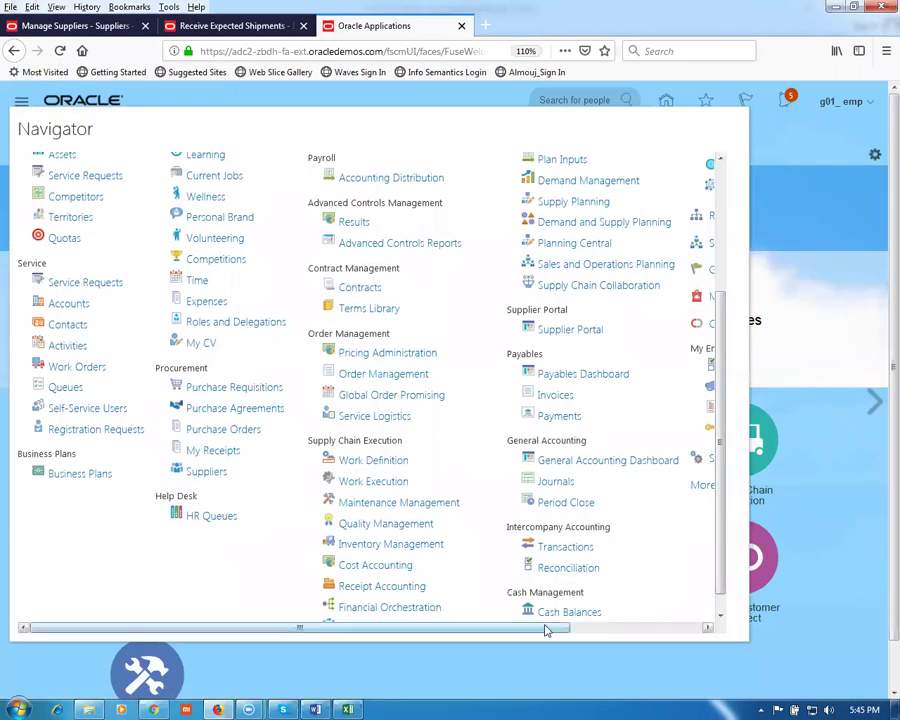
left_click_drag(542, 626, 725, 651)
left_click(572, 487)
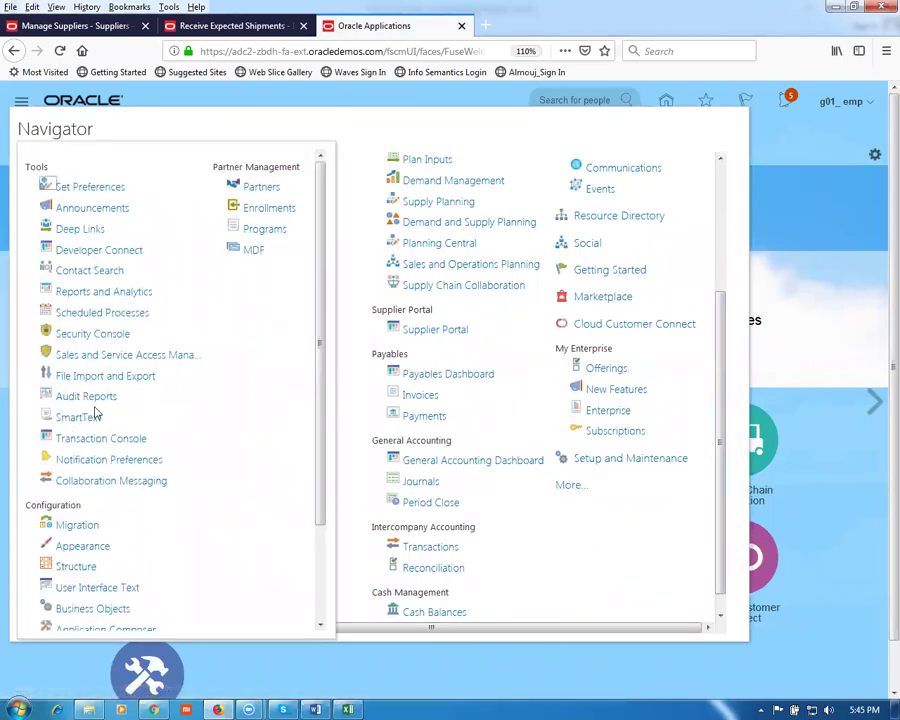
left_click(90, 313)
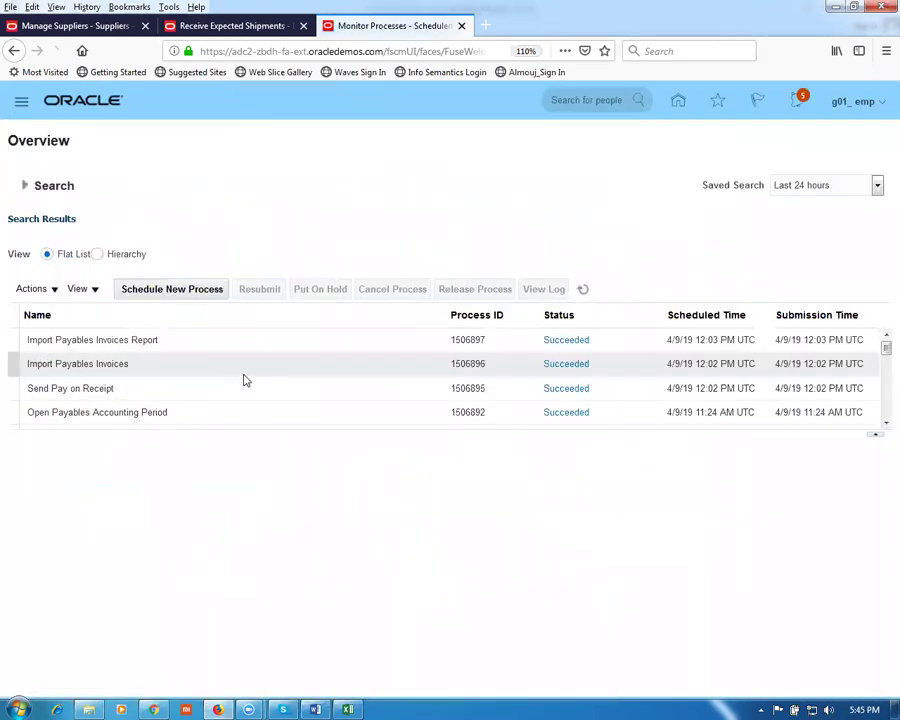
Step: Schedule a new process, searching names for send and choosing Send Pay on Receipt
left_click(158, 290)
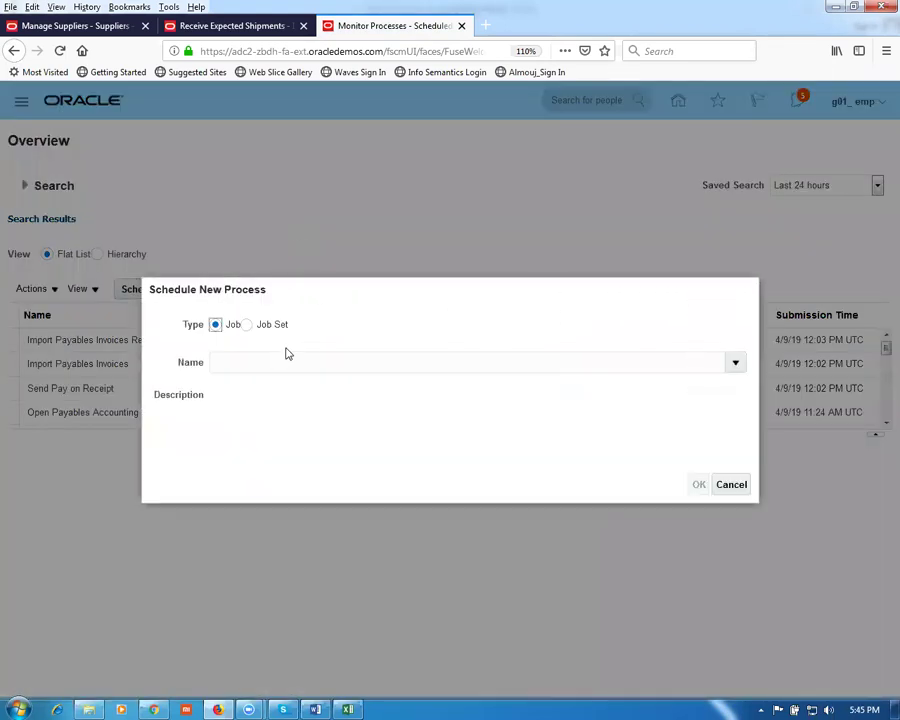
left_click(279, 362)
type("send%pay%")
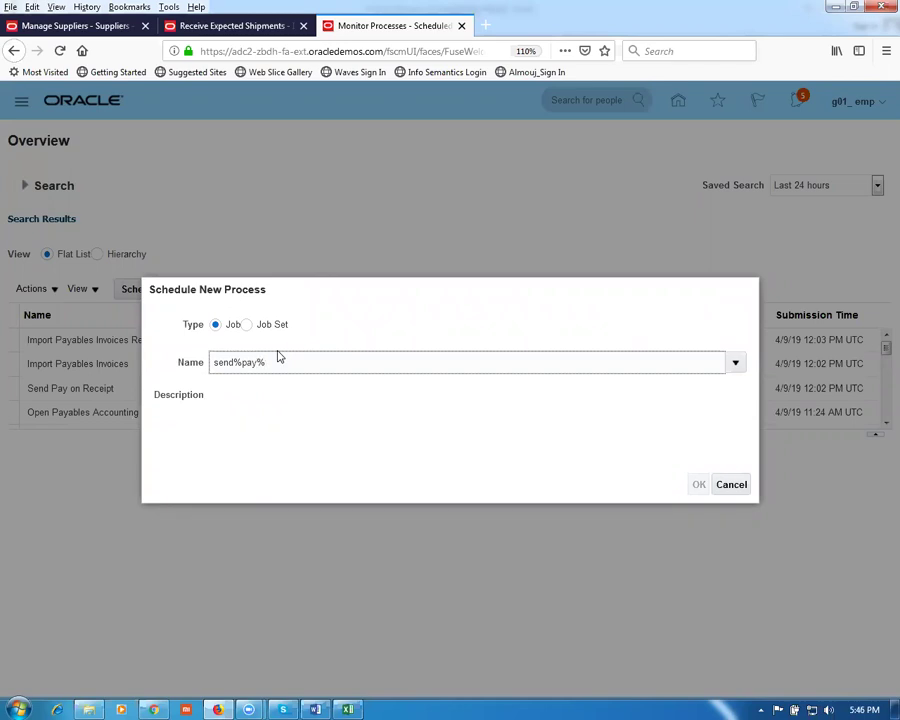
key("Tab")
left_click(698, 273)
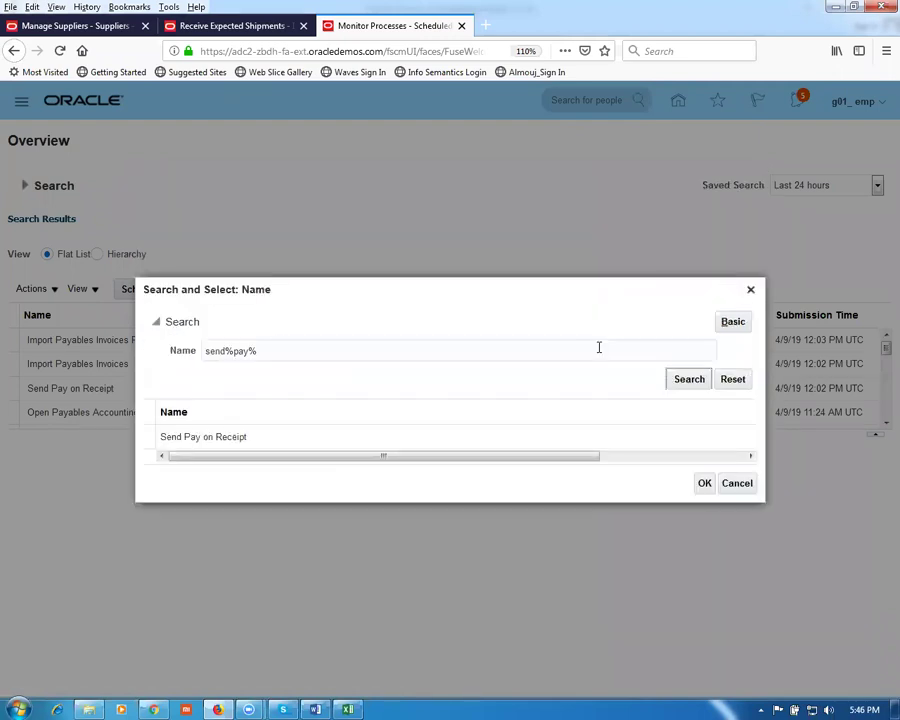
left_click(338, 442)
left_click(705, 485)
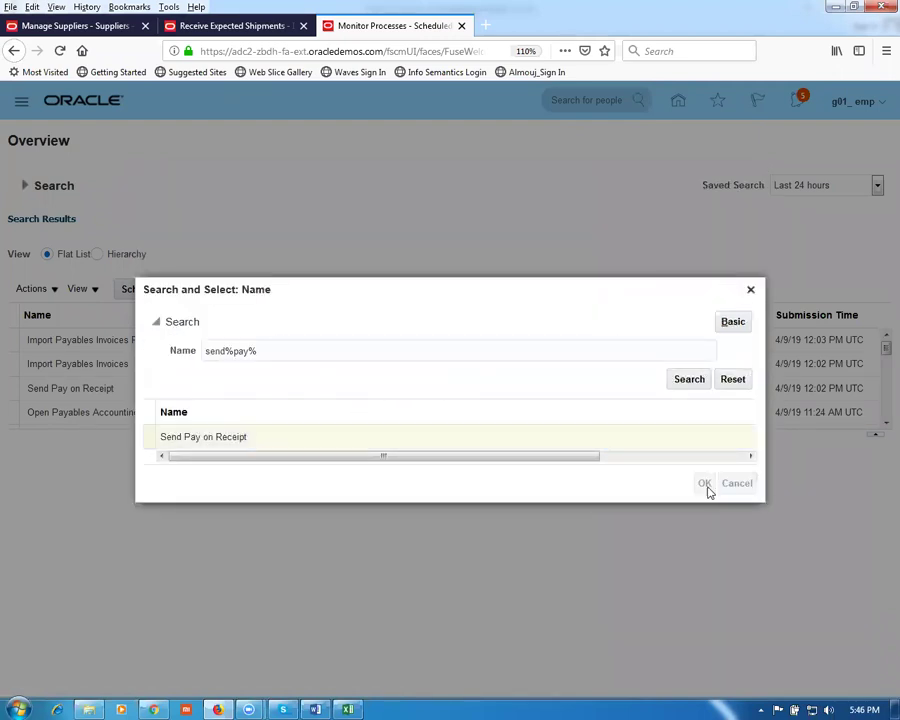
left_click(698, 485)
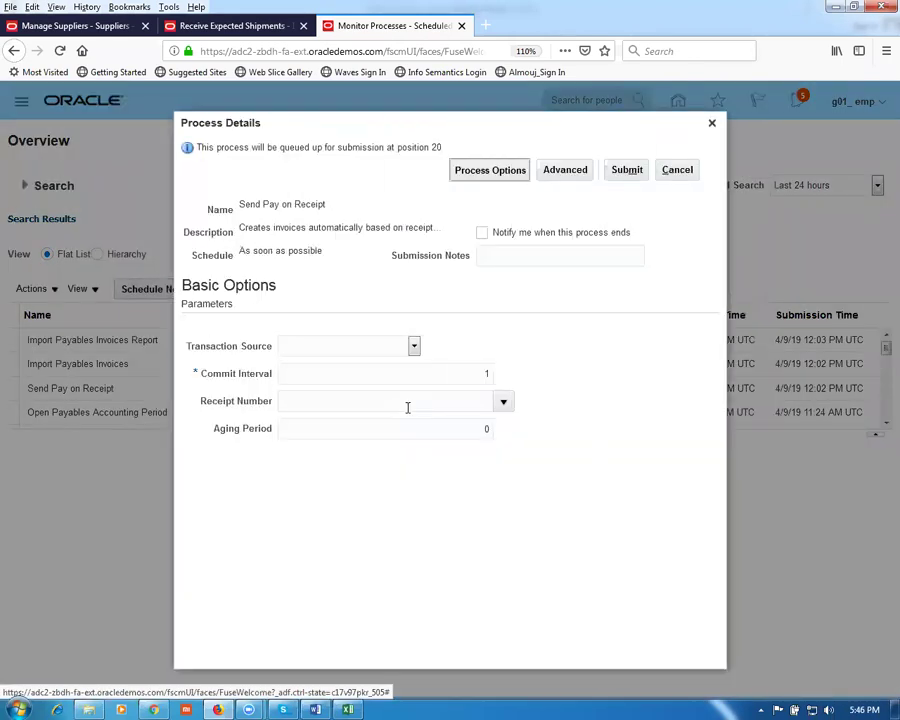
Step: Set Transaction Source to Evaluated Receipt Settlement and Receipt Number to 1004
left_click(350, 348)
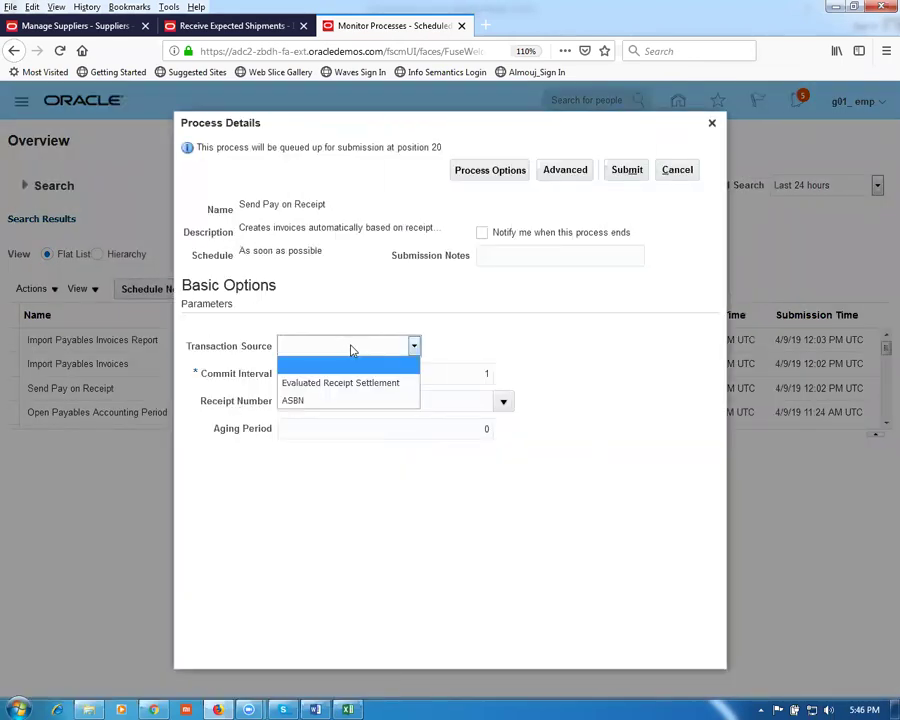
left_click(355, 385)
left_click(418, 404)
type("1004")
key("Tab")
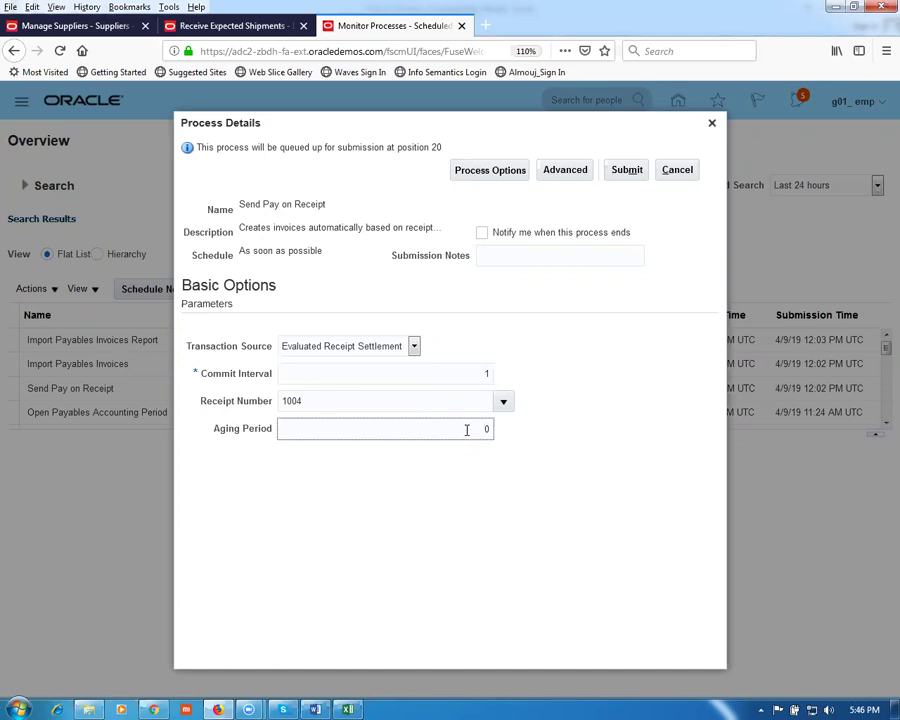
Step: Keep Aging Period at 0 and submit the process, creating process 1506898
left_click_drag(468, 431, 491, 435)
left_click(484, 552)
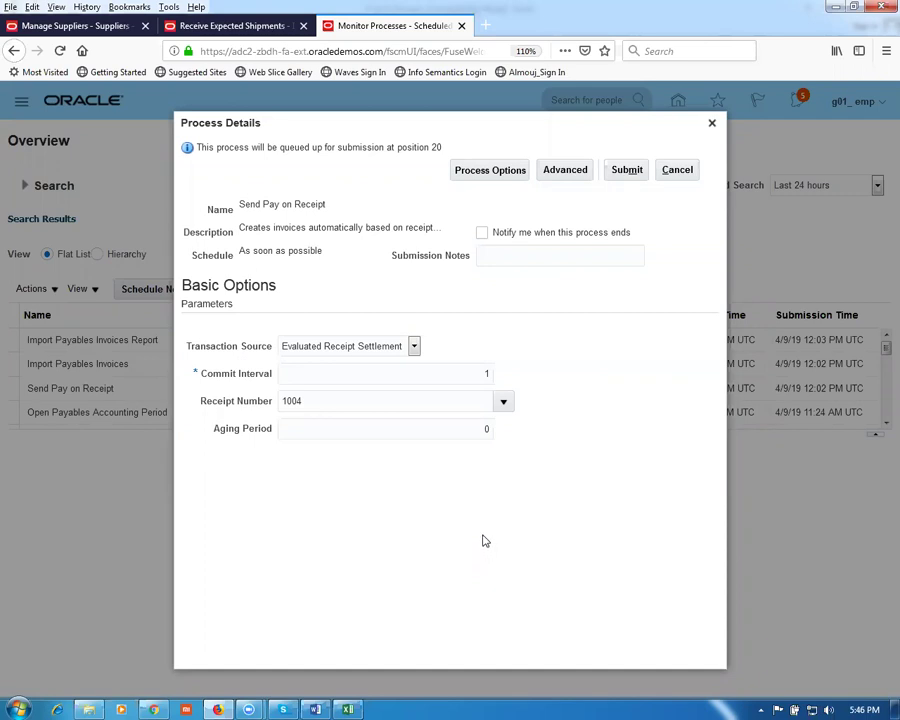
left_click(464, 428)
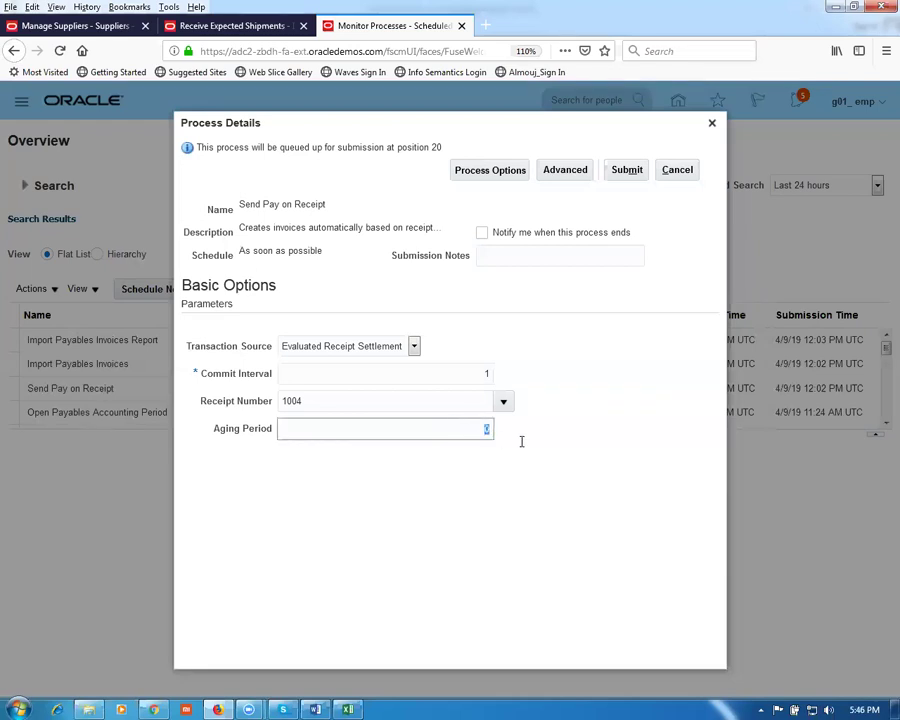
left_click(473, 527)
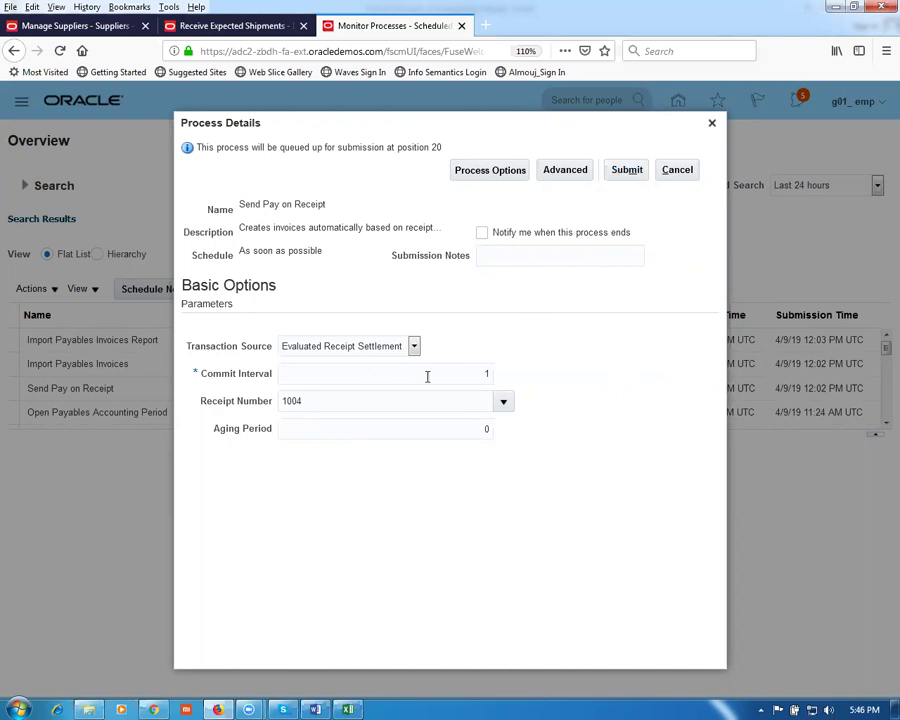
left_click(624, 176)
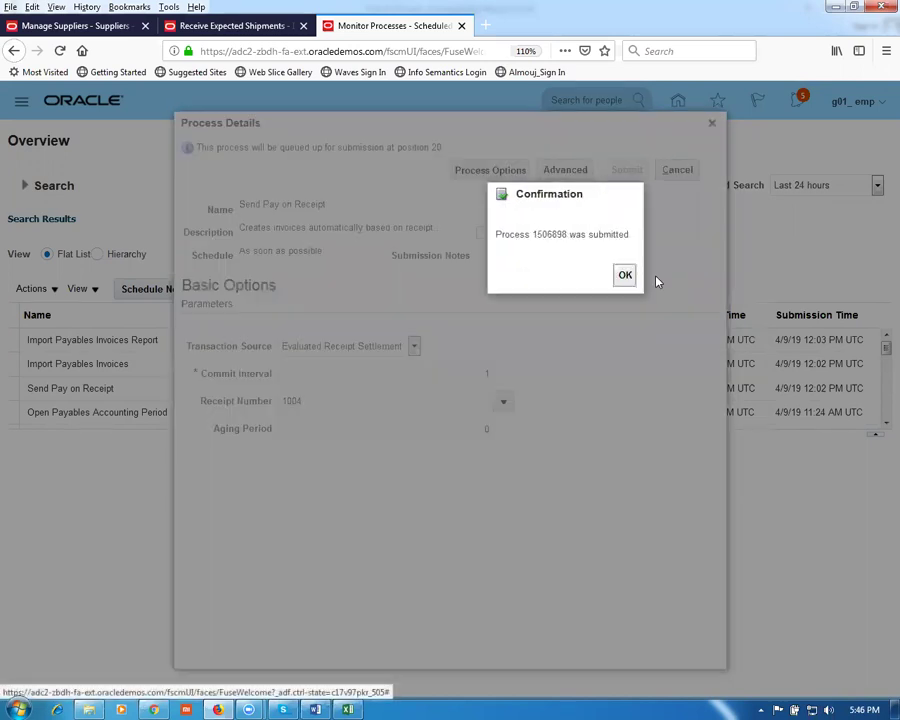
left_click(627, 276)
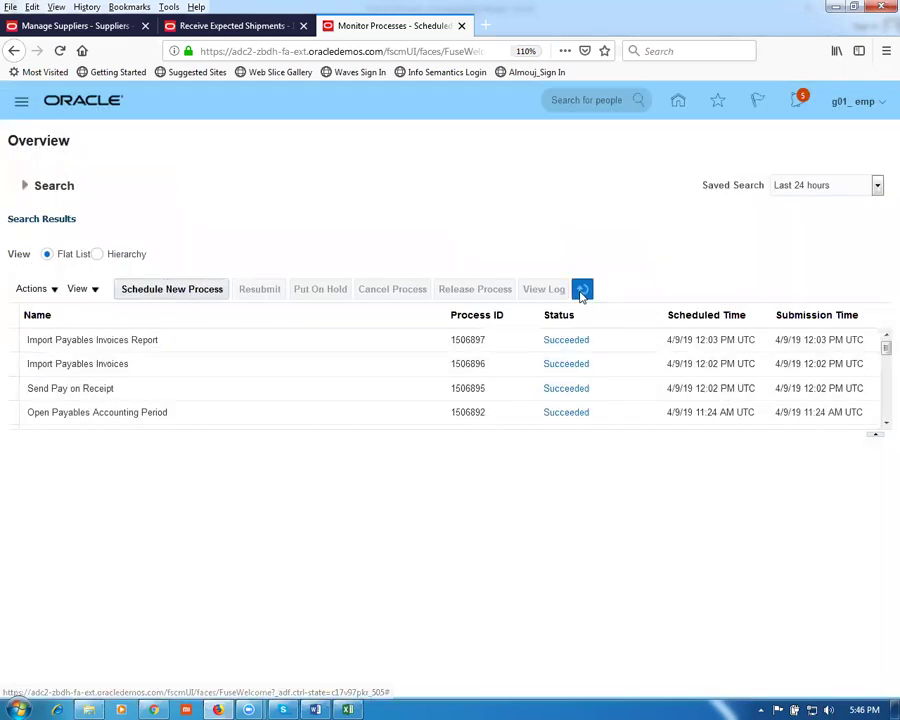
Step: Refresh the process list until Send Pay on Receipt 1506898 shows Completed
left_click(584, 291)
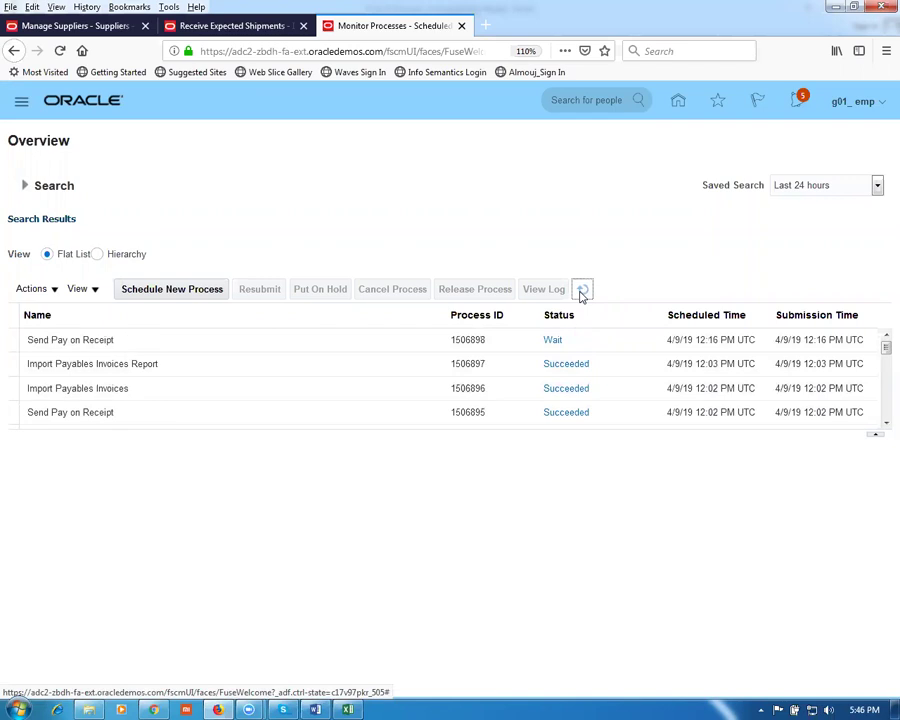
left_click(584, 291)
left_click(583, 290)
left_click(583, 290)
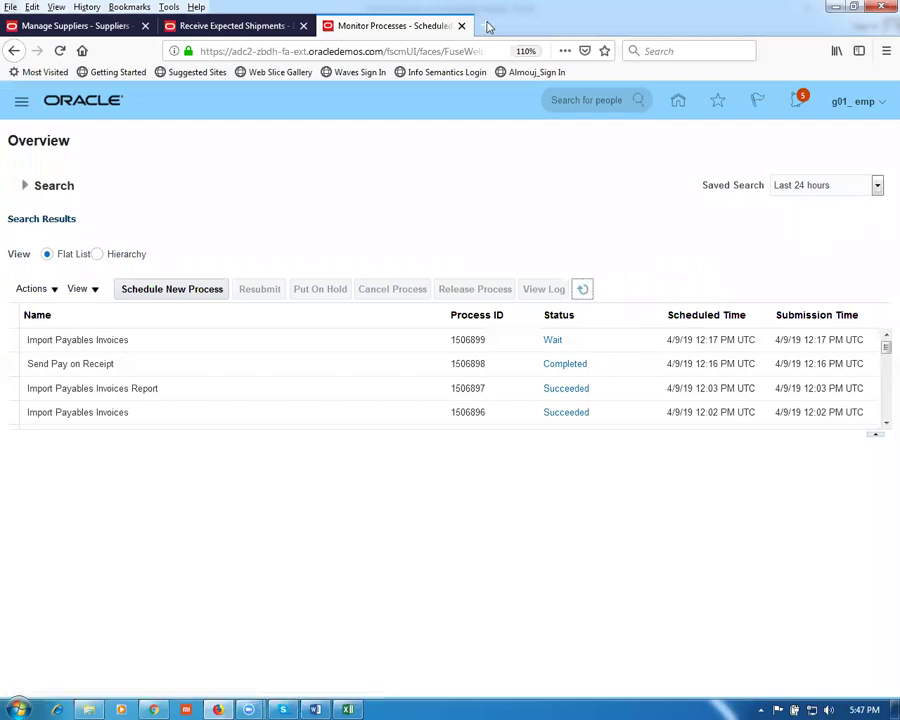
right_click(374, 27)
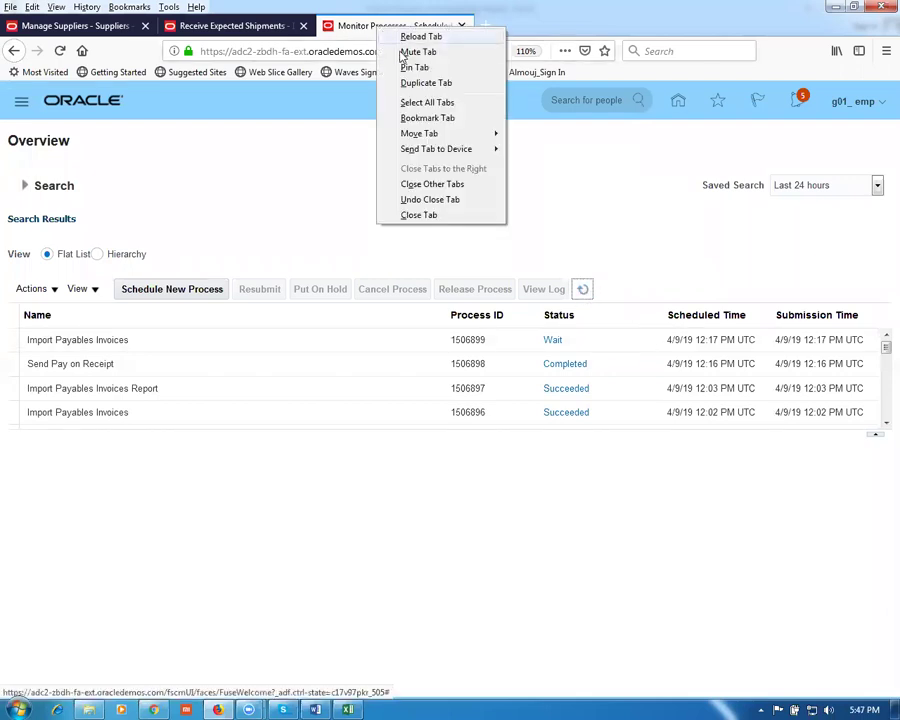
Step: In a duplicated tab, go to Payables > Invoices and open the Manage Invoices search page
left_click(405, 84)
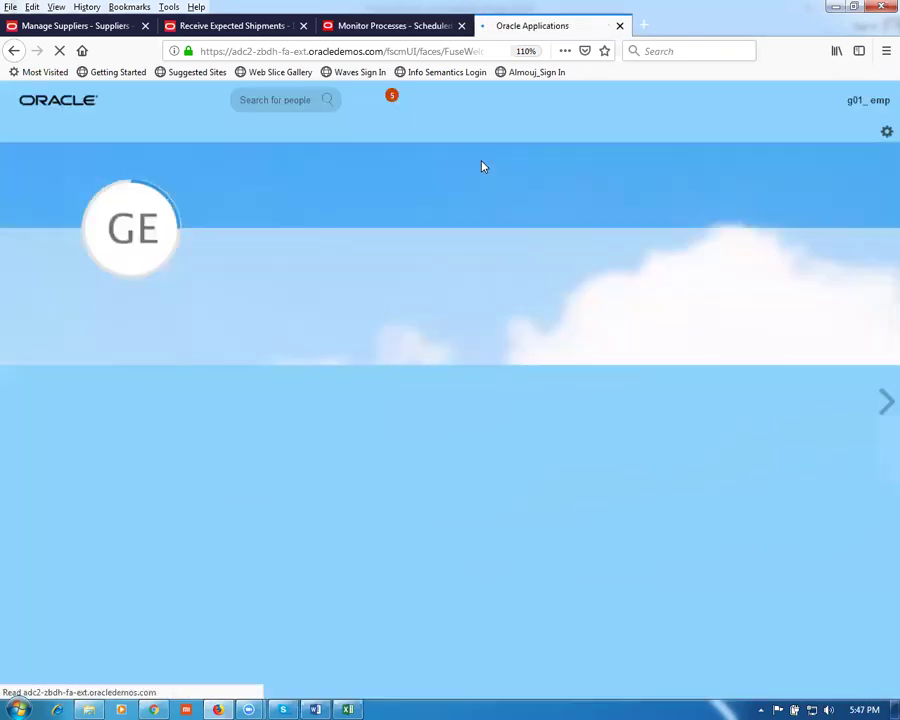
scroll(647, 302, "down", 1)
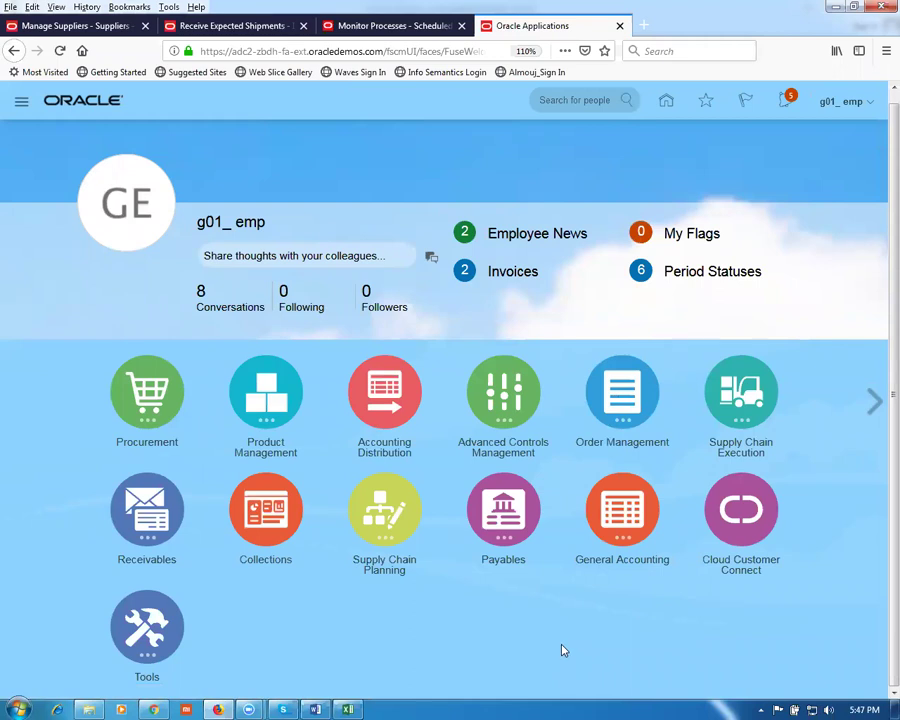
left_click(505, 530)
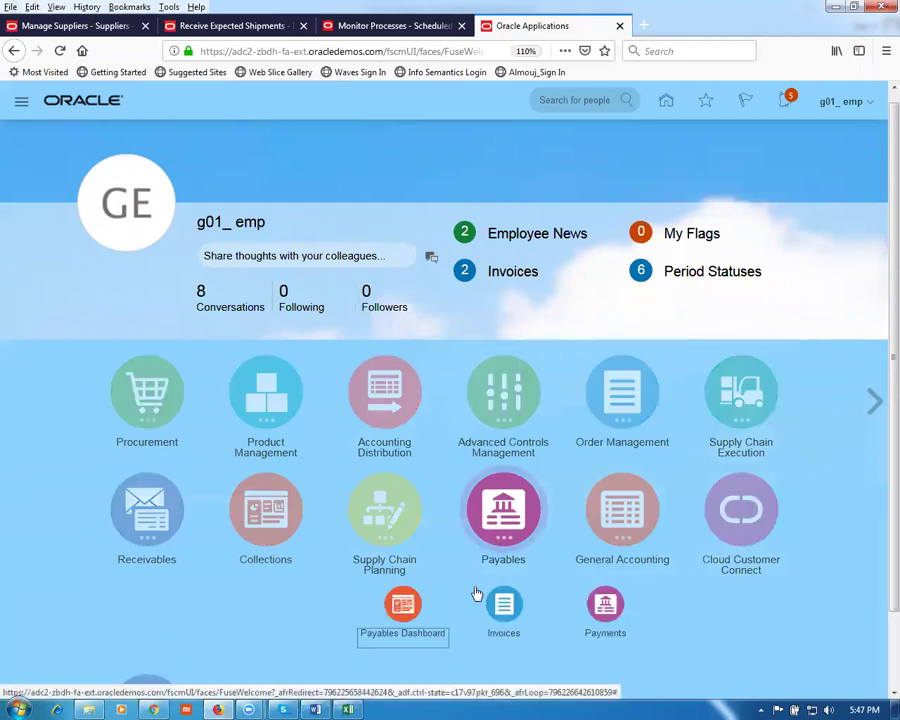
left_click(509, 624)
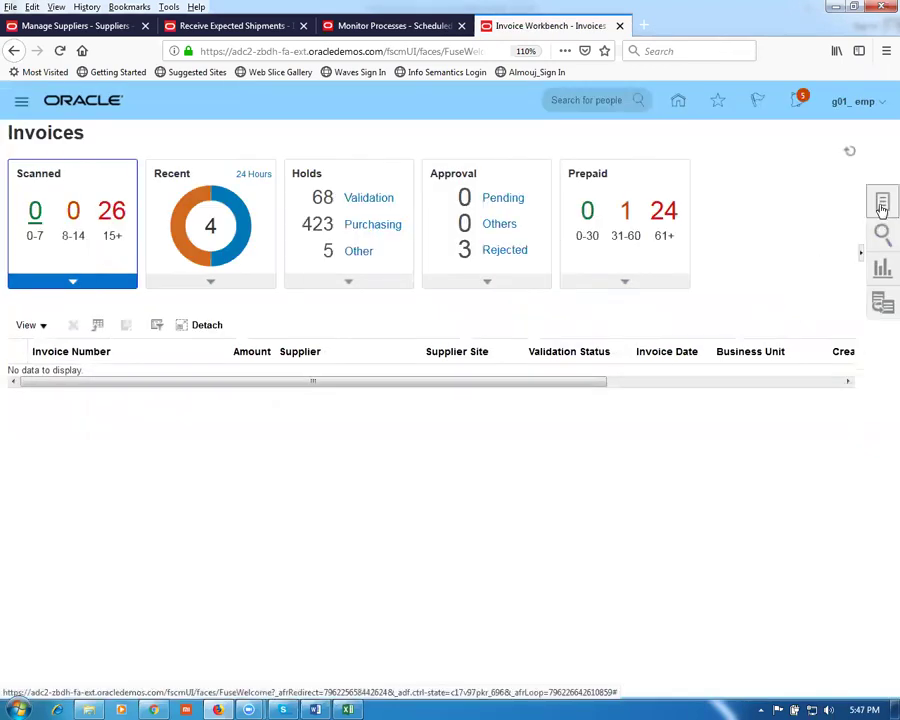
left_click(882, 205)
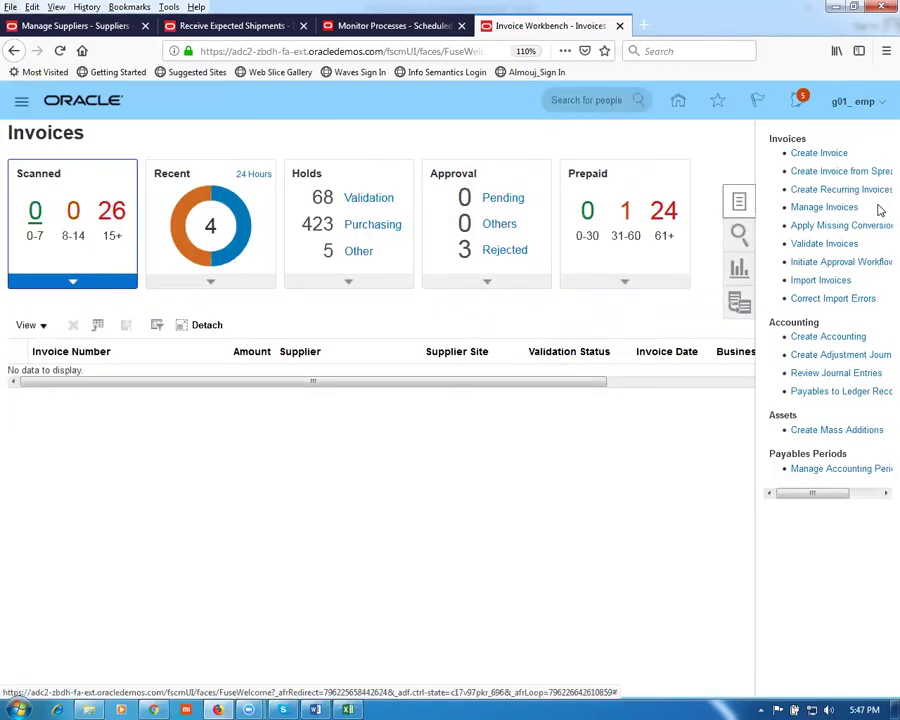
left_click(800, 208)
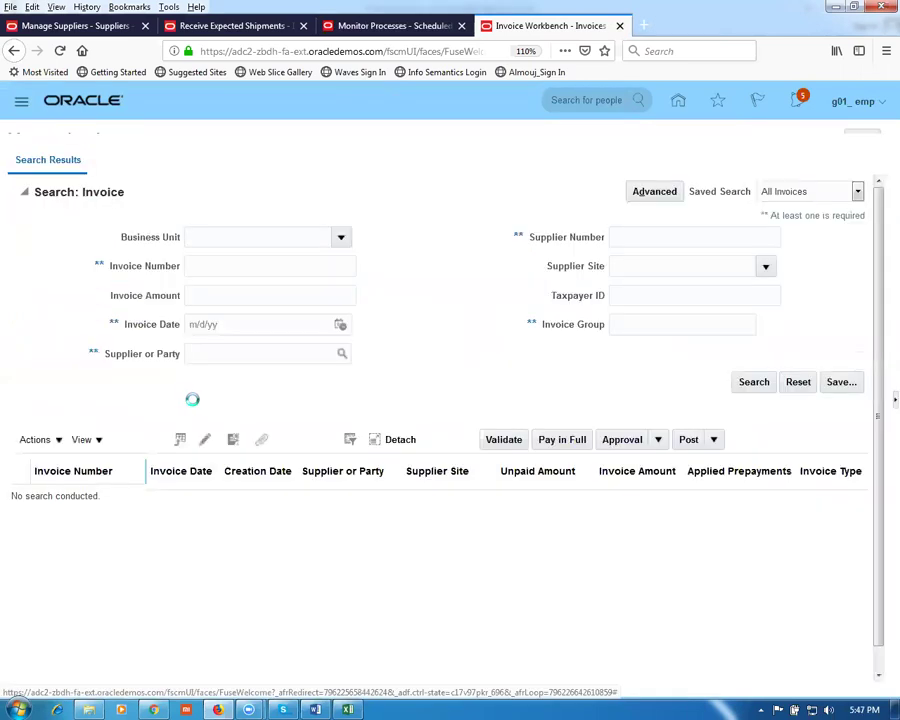
Step: Search invoices for supplier g01_sup1, listing Nana-pack_123-270334 for 15.00 USD
left_click(220, 372)
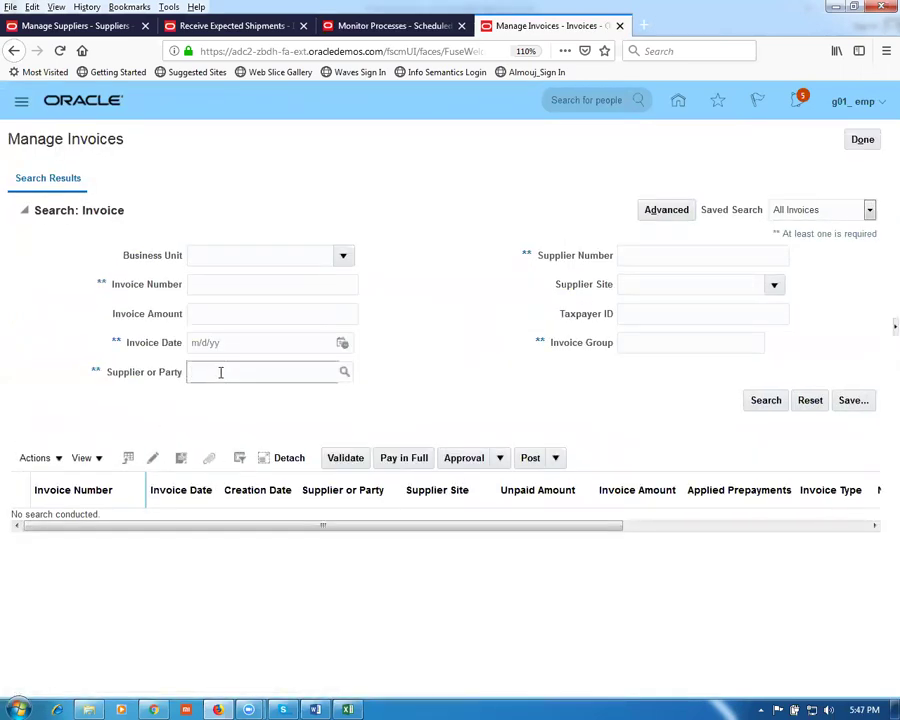
key("Tab")
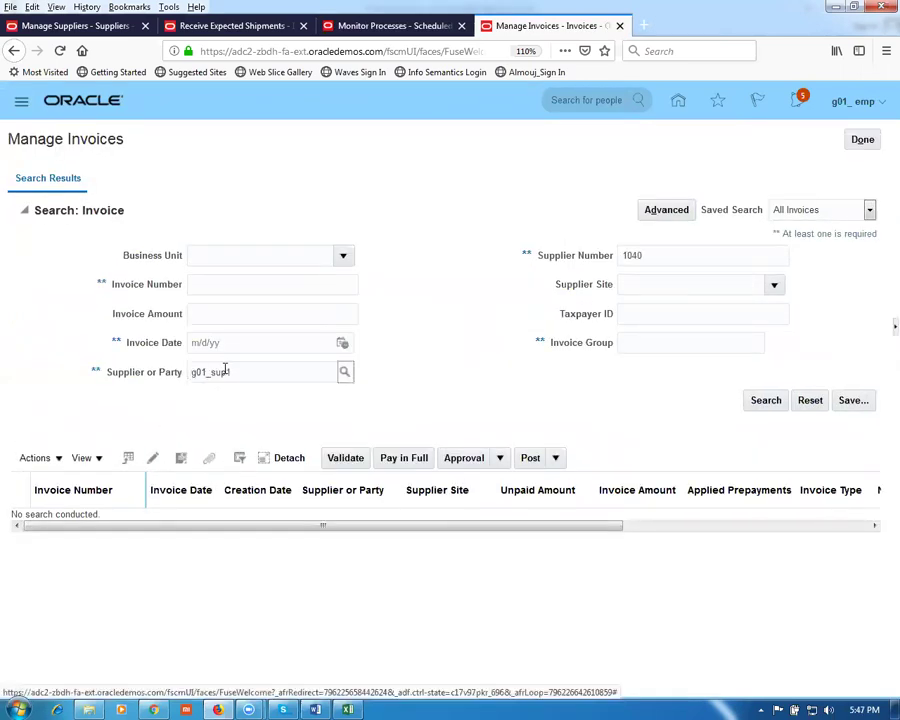
left_click(766, 402)
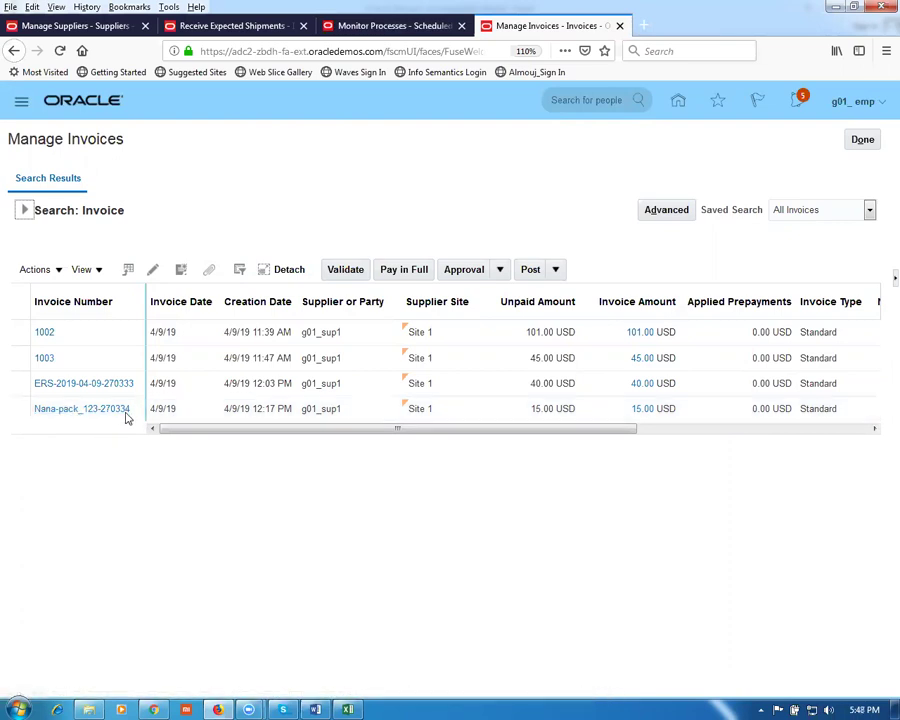
Step: Receive quantity 5 of the PO 3003 shipment line into subinventory g01_FGS
left_click(222, 25)
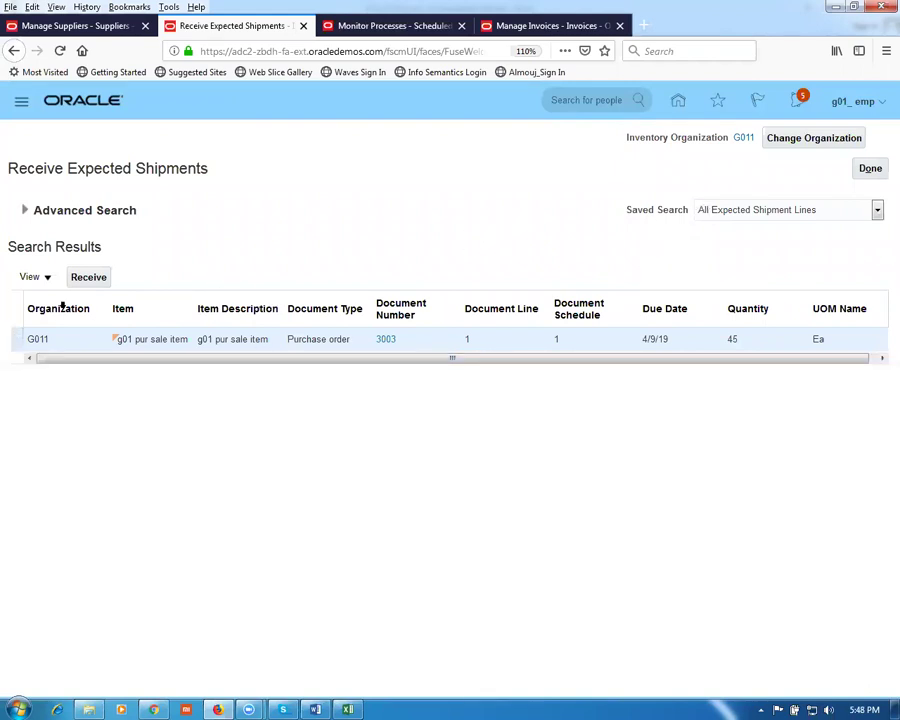
left_click(88, 277)
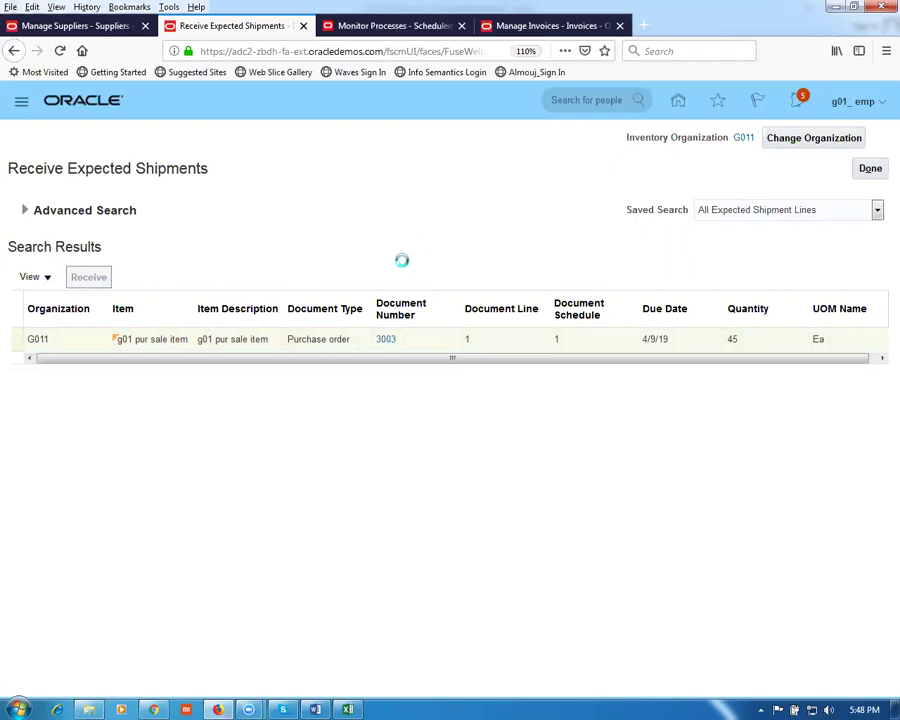
left_click(297, 288)
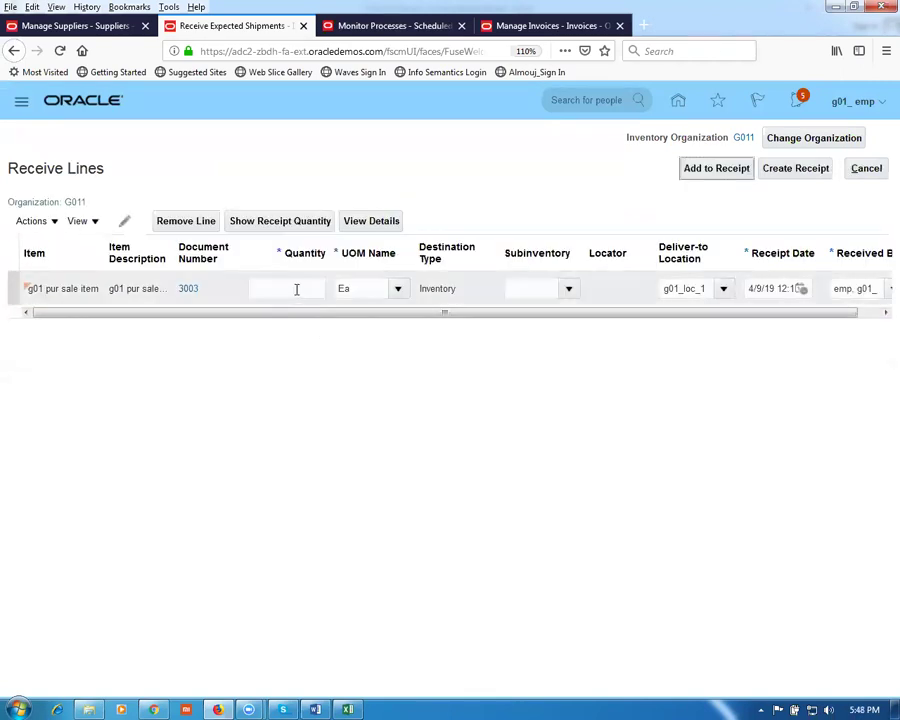
type("5")
left_click(320, 355)
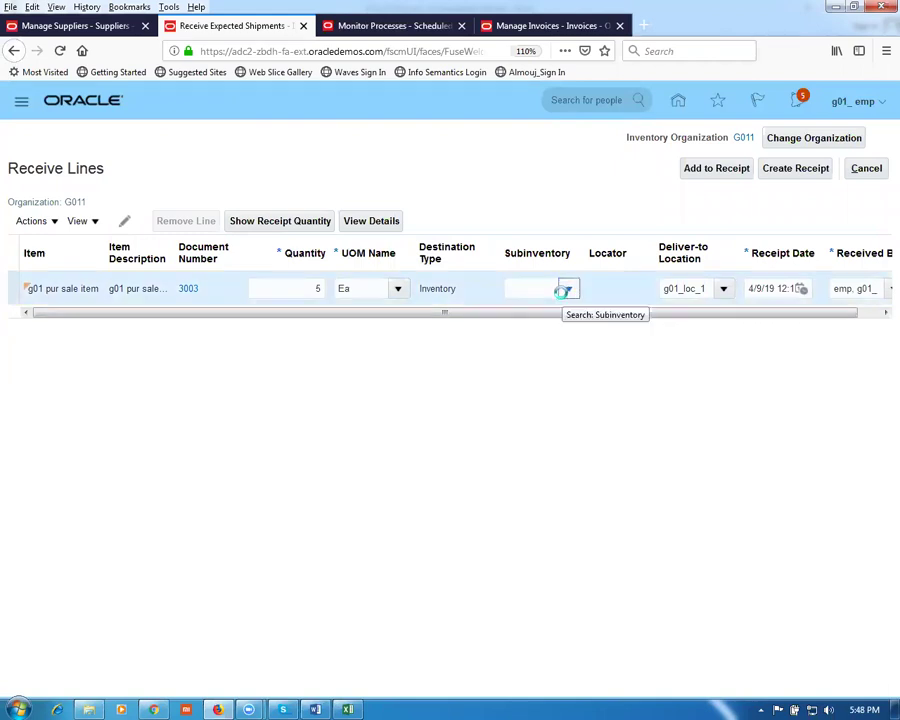
left_click(566, 290)
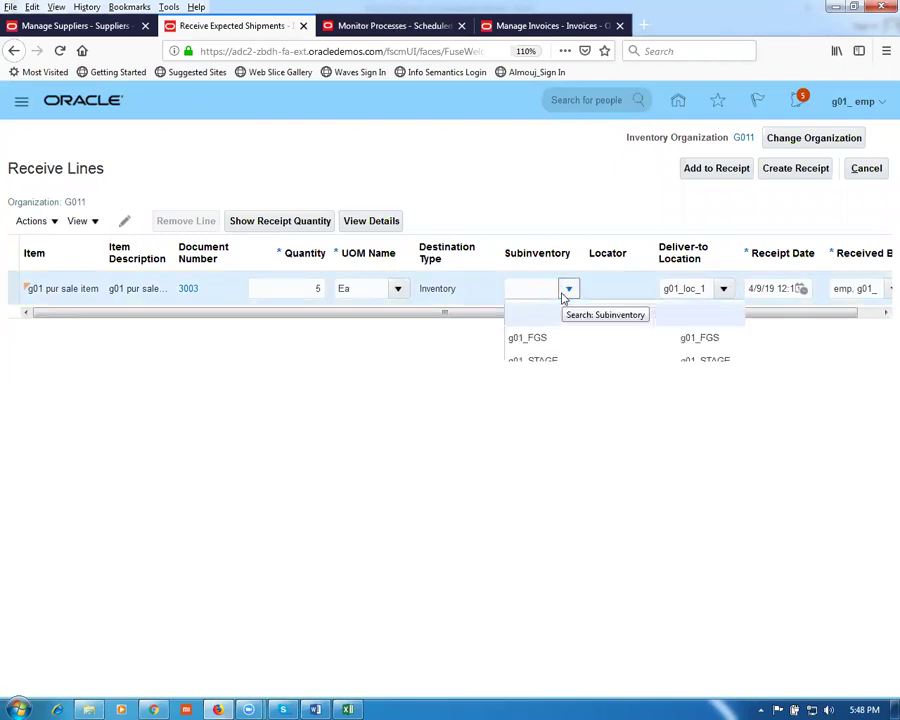
left_click(528, 339)
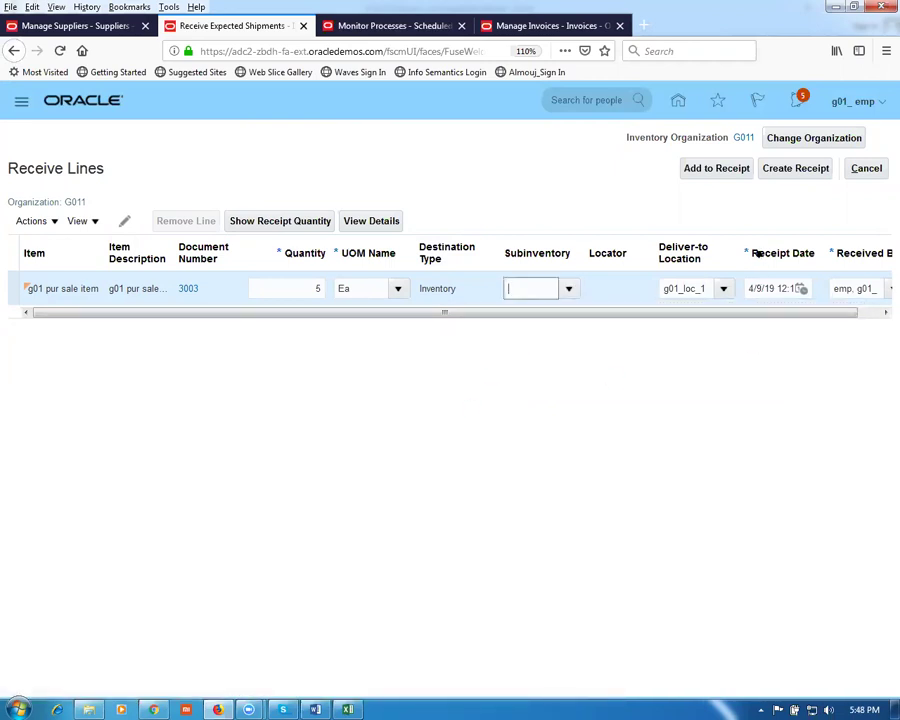
Step: Create and submit the receipt, confirming receipt 1005
left_click(796, 169)
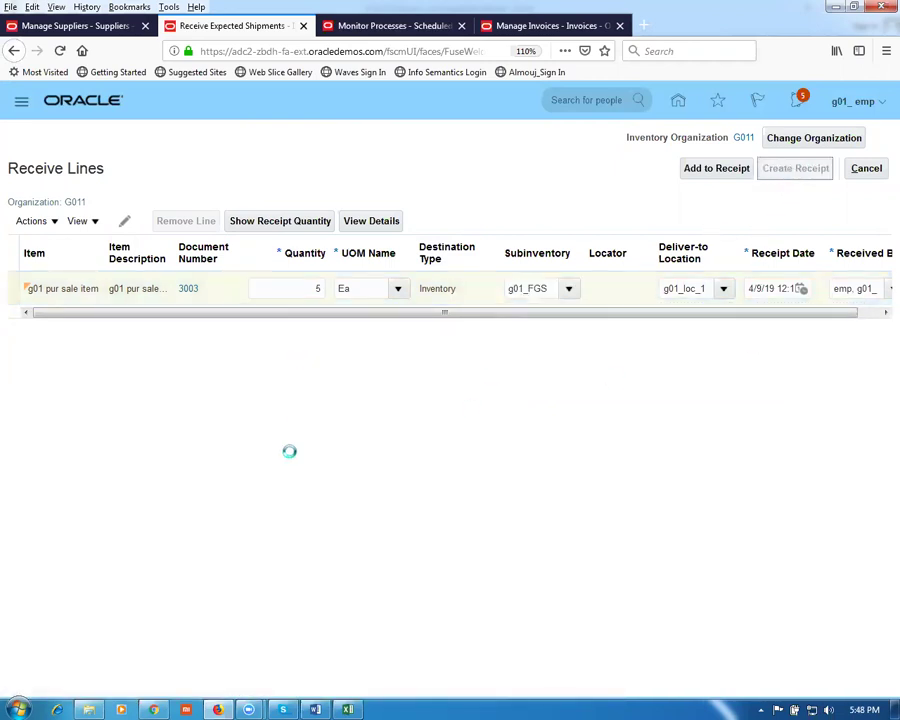
left_click(260, 356)
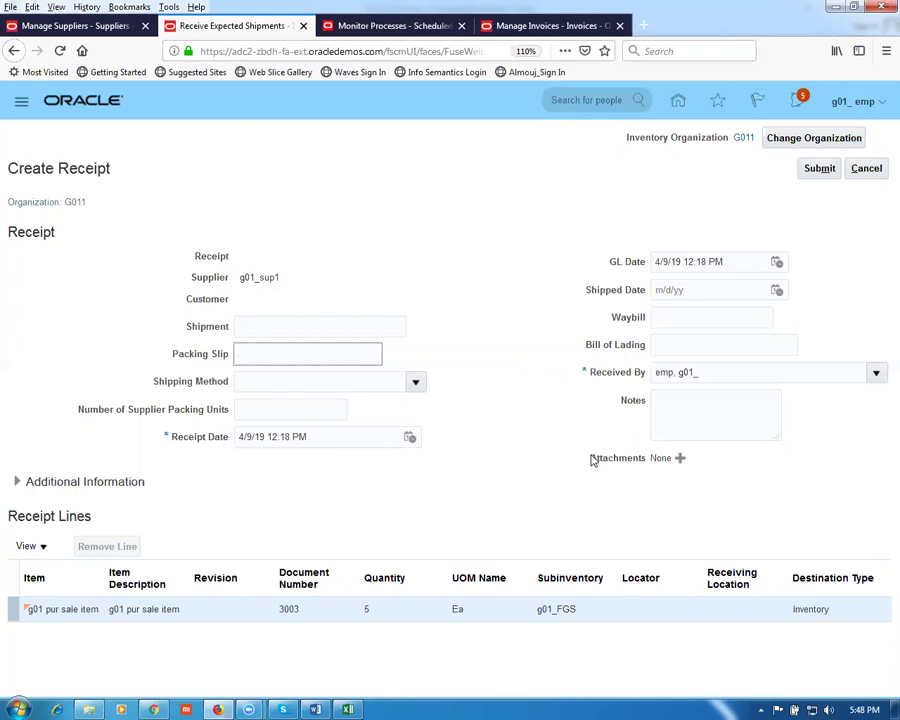
left_click(817, 170)
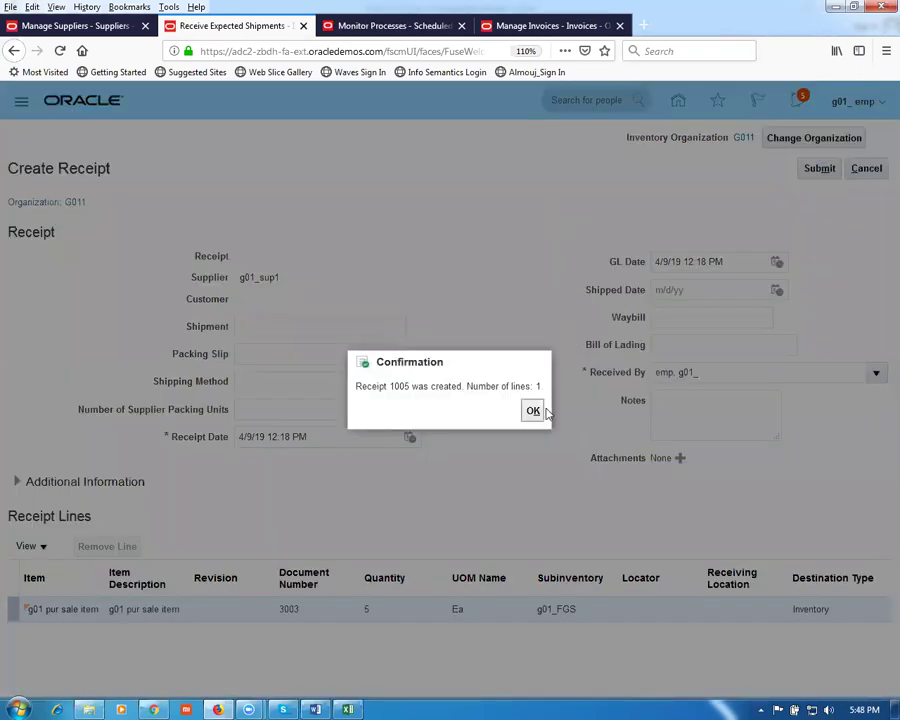
left_click(533, 411)
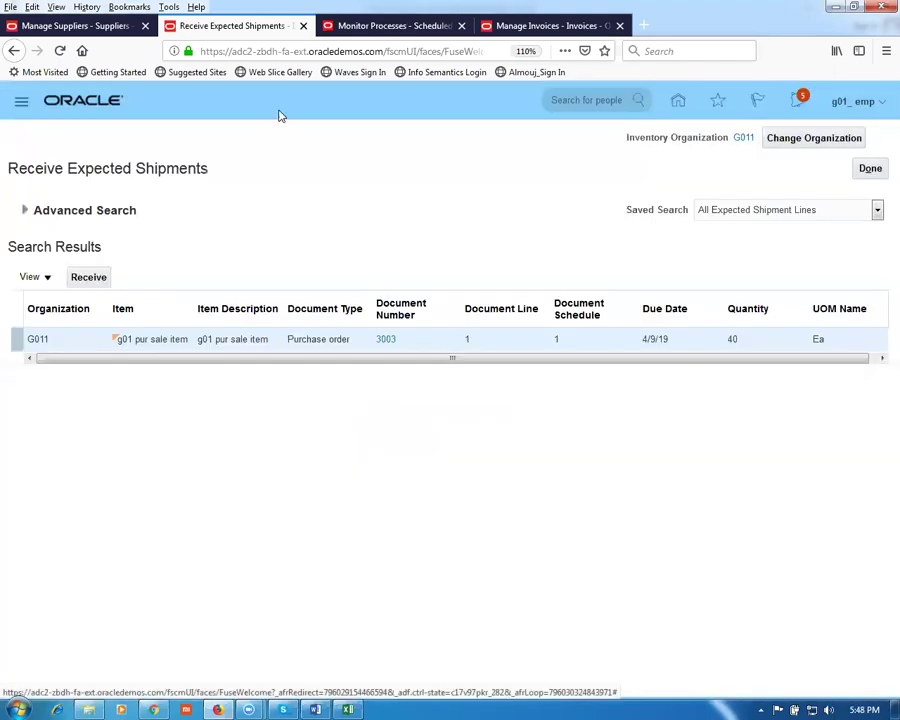
Step: Schedule Send Pay on Receipt with source Evaluated Receipt Settlement and receipt number 1005
left_click(366, 28)
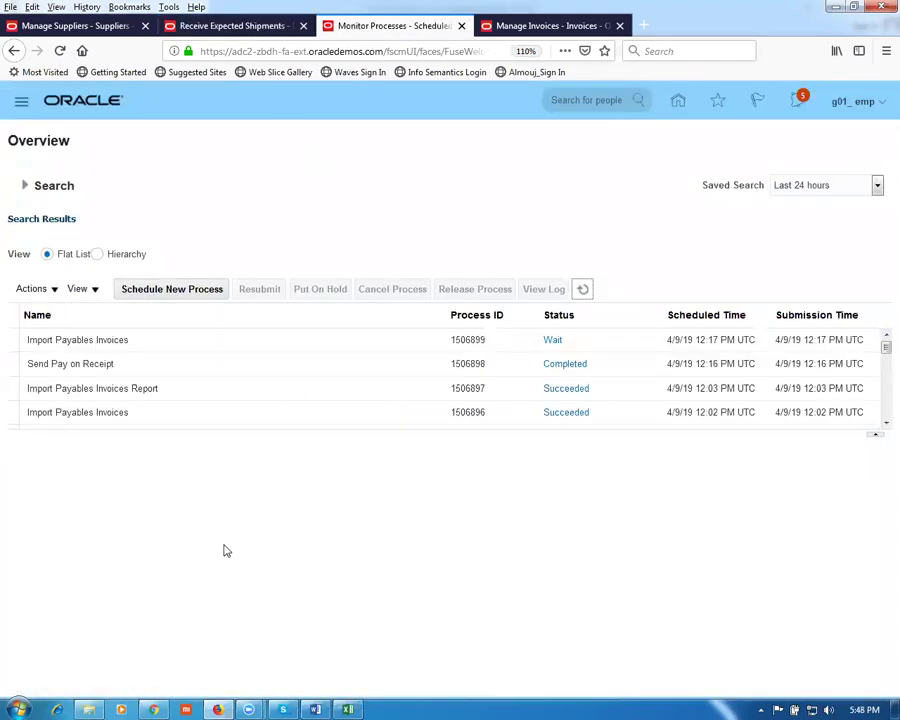
left_click(14, 364)
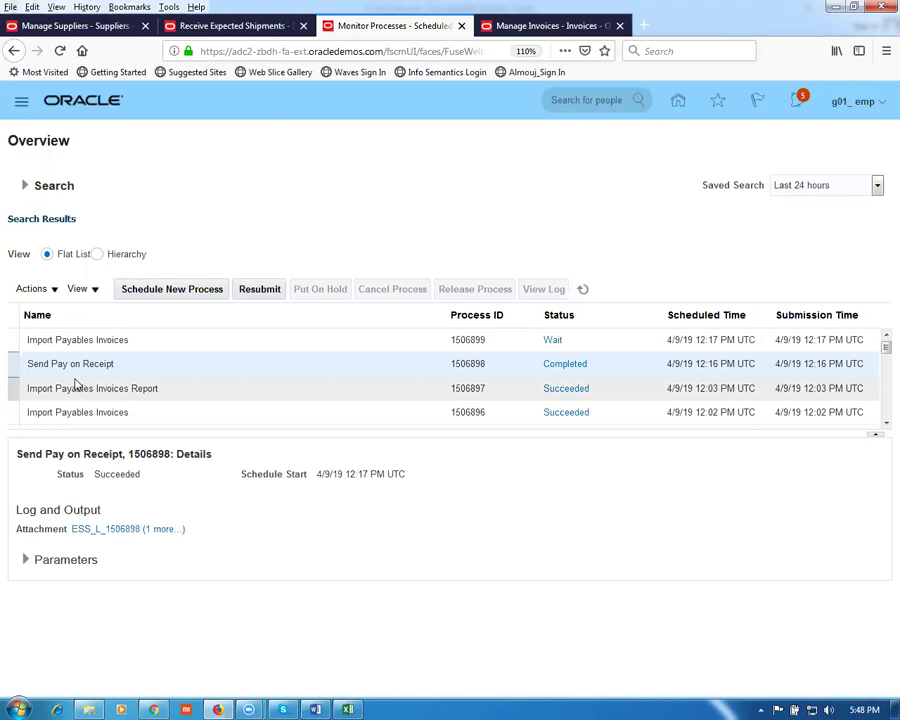
left_click(167, 291)
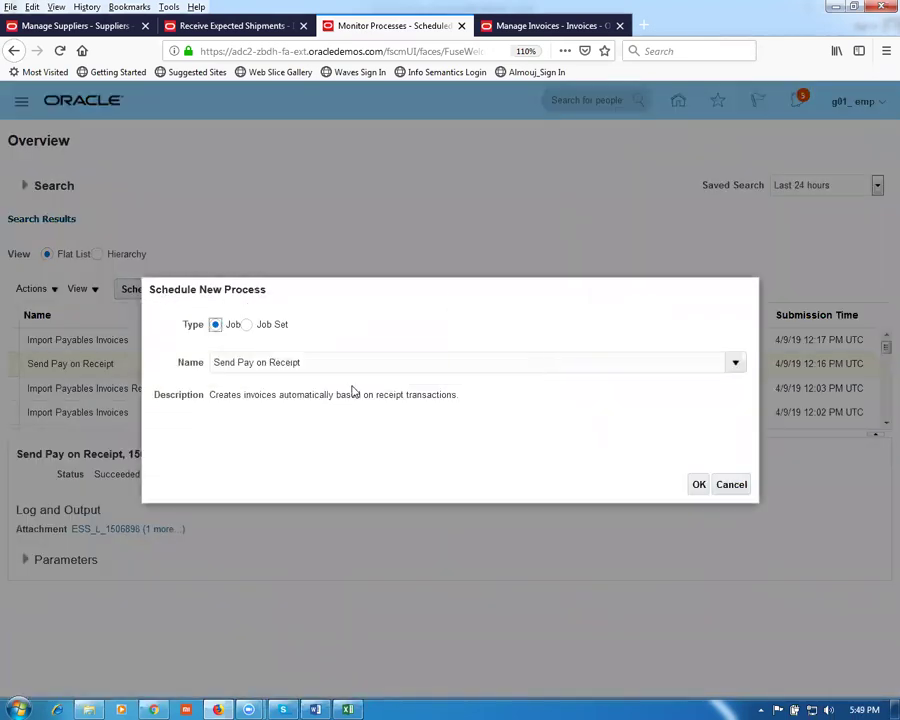
left_click(699, 484)
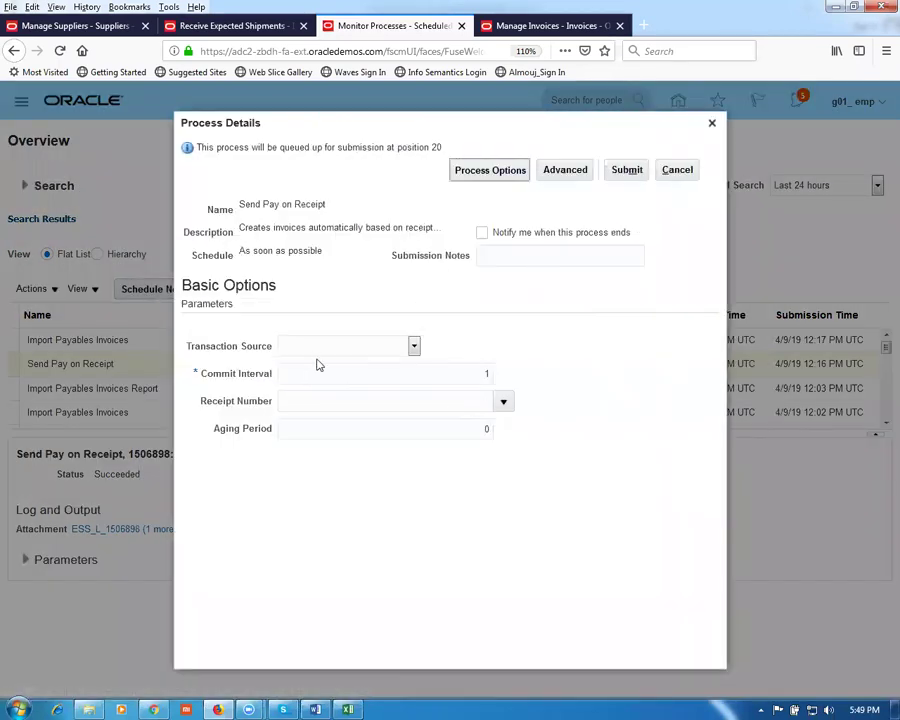
left_click(315, 352)
left_click(314, 380)
left_click(313, 401)
type("100")
key("Tab")
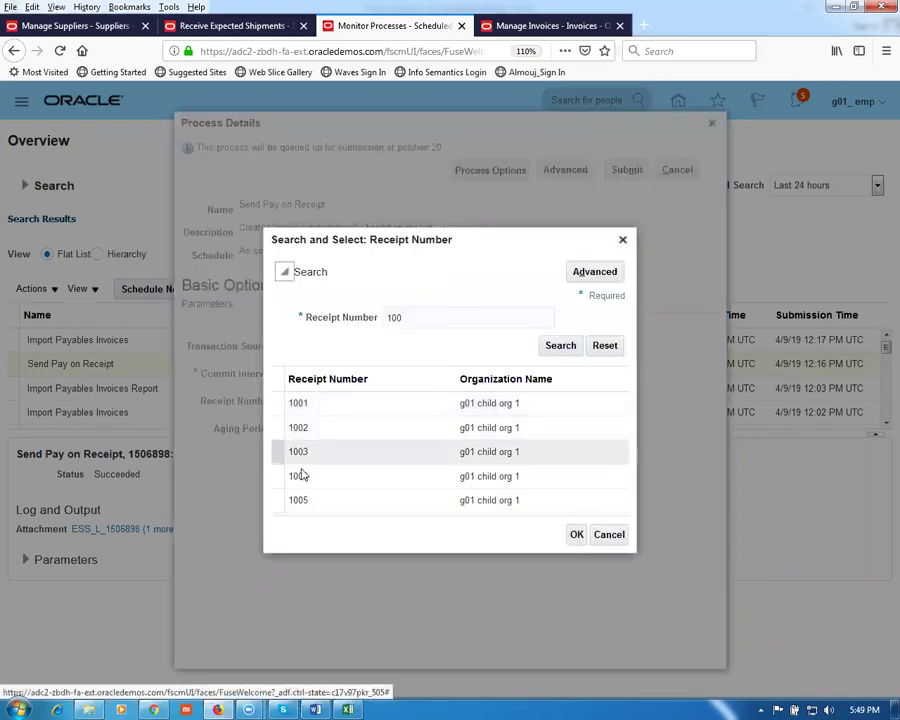
left_click(333, 503)
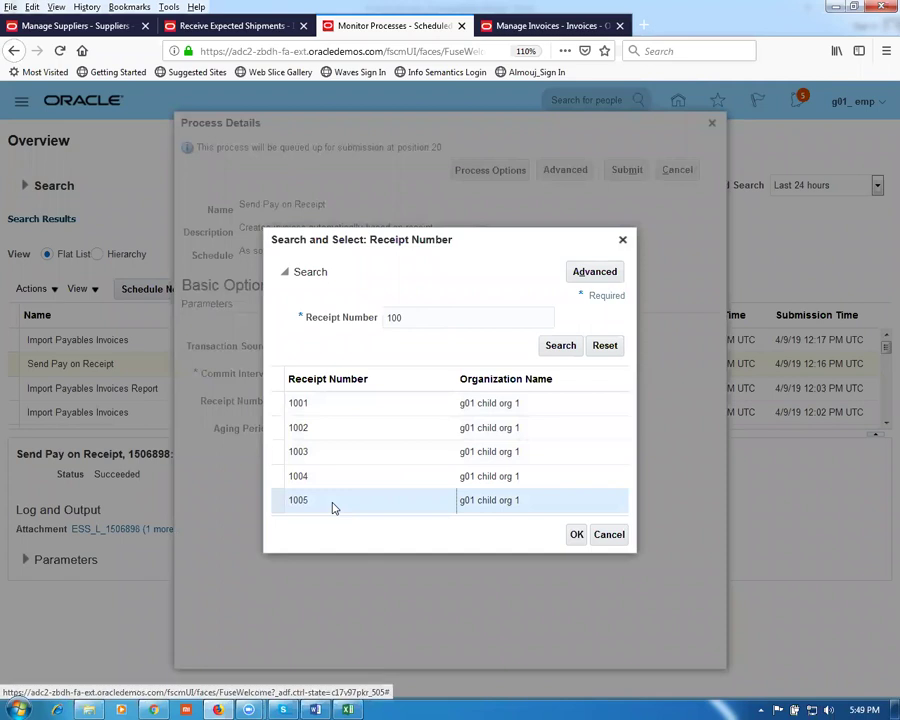
left_click(570, 538)
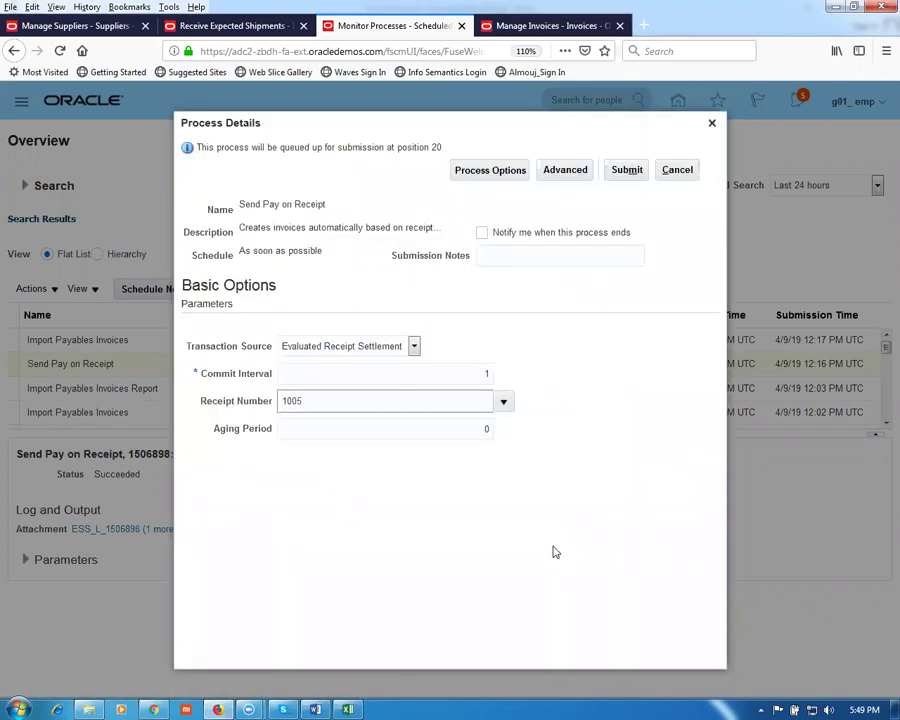
Step: Submit the process as run 1506901 and refresh the process list
left_click(633, 172)
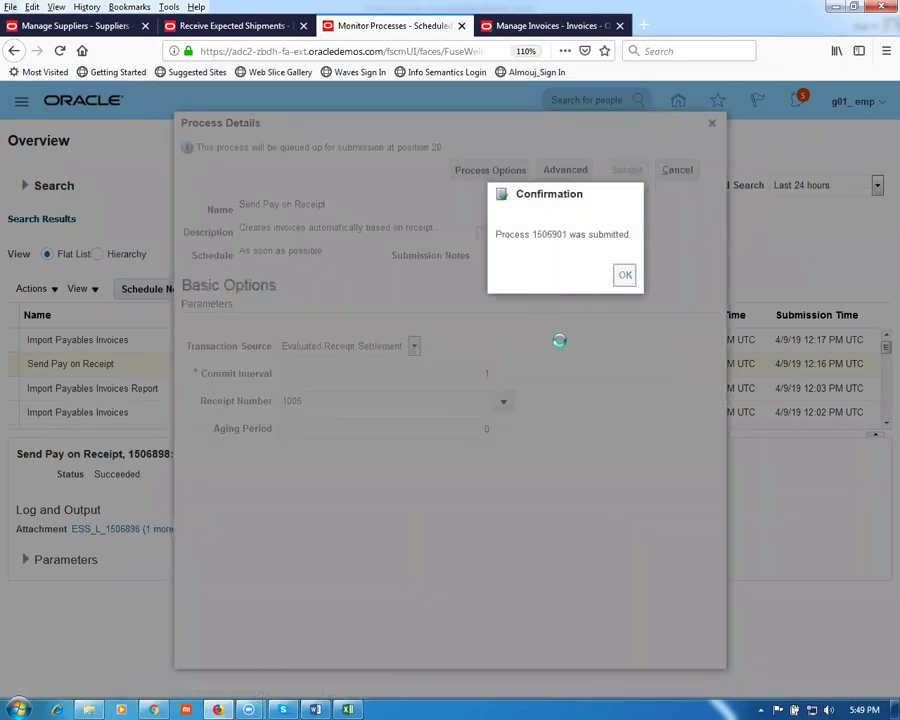
key("Return")
left_click(581, 294)
left_click(582, 294)
left_click(585, 296)
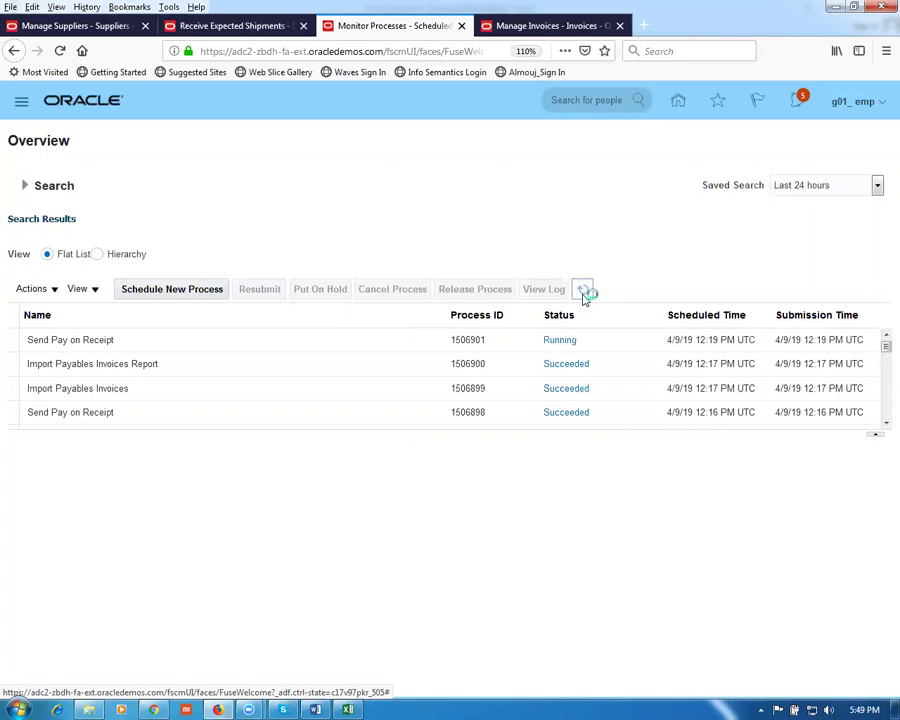
left_click(532, 27)
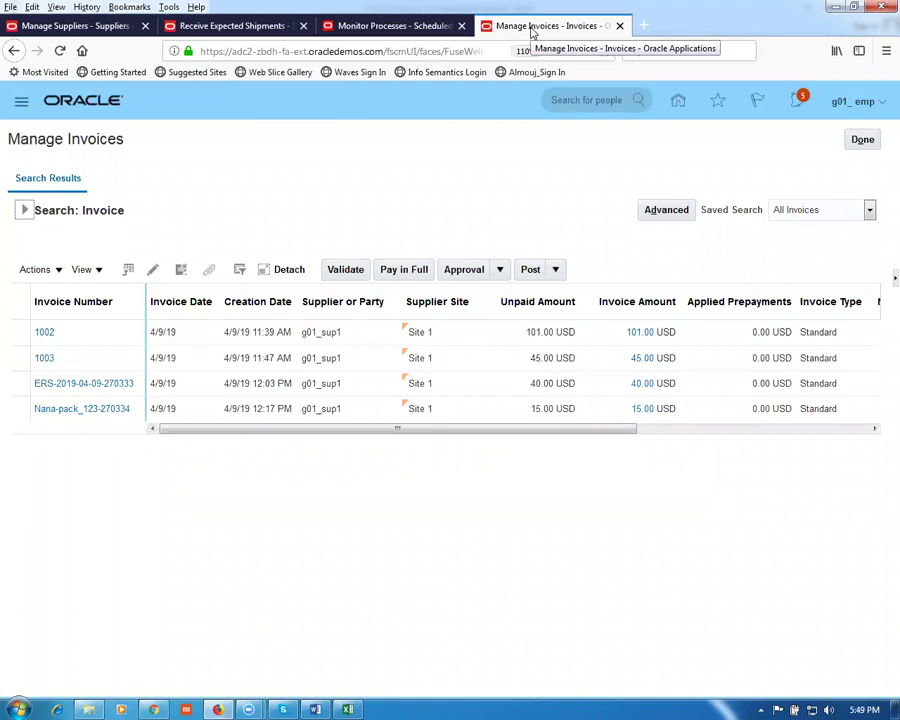
Step: Duplicate the invoices tab and open Procurement's Manage Suppliers page
right_click(532, 31)
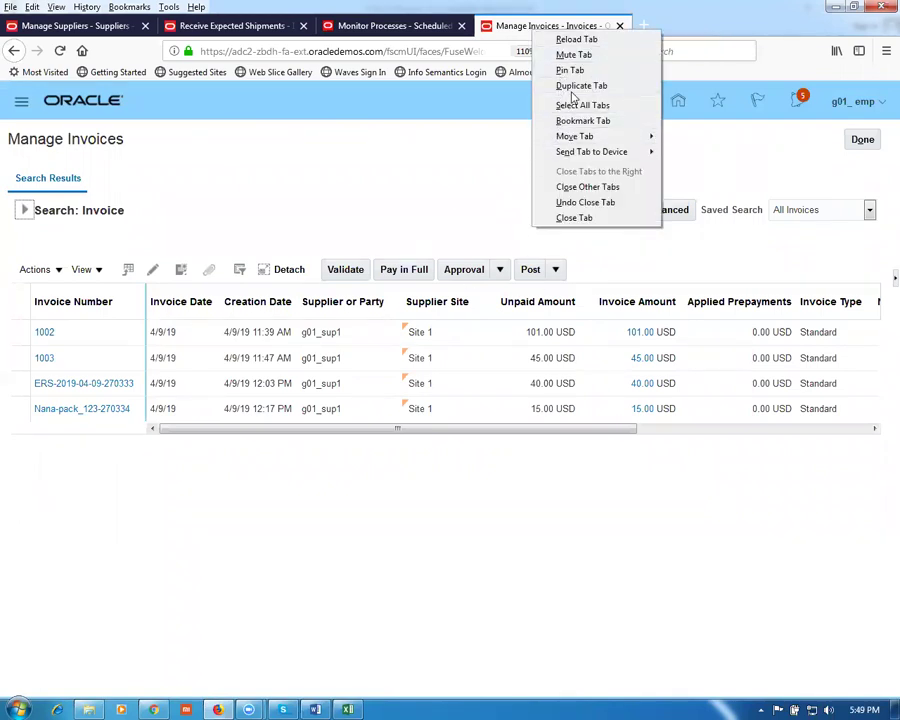
left_click(573, 88)
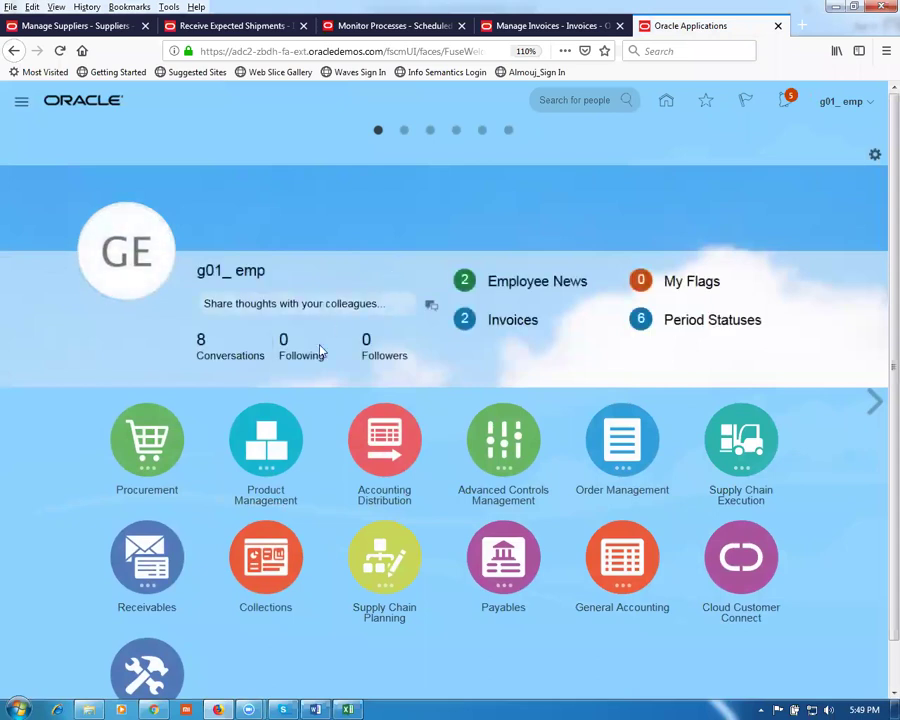
left_click(147, 440)
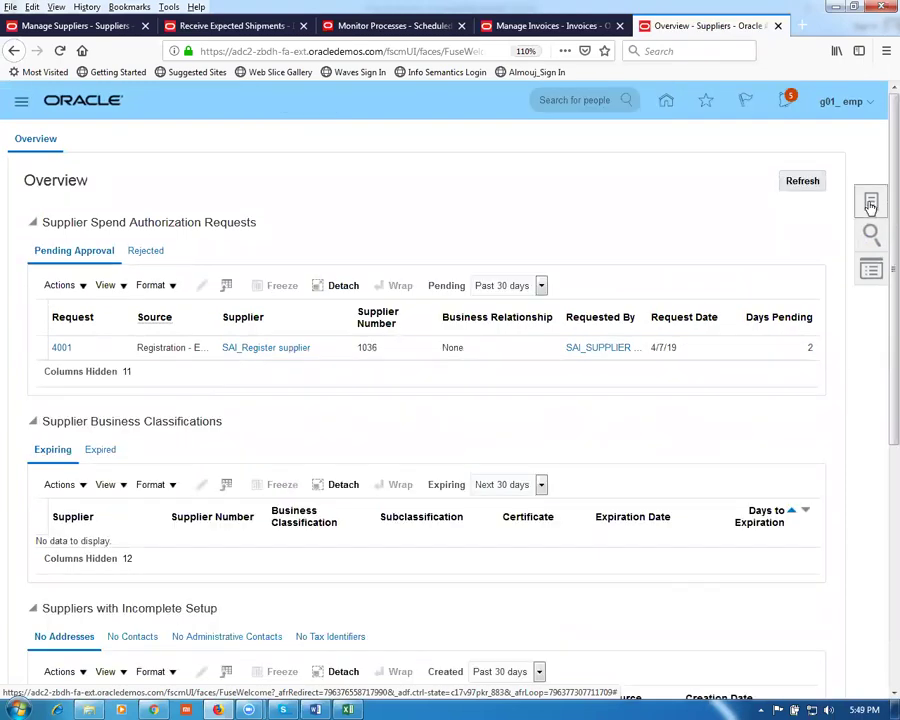
left_click(871, 204)
left_click(817, 142)
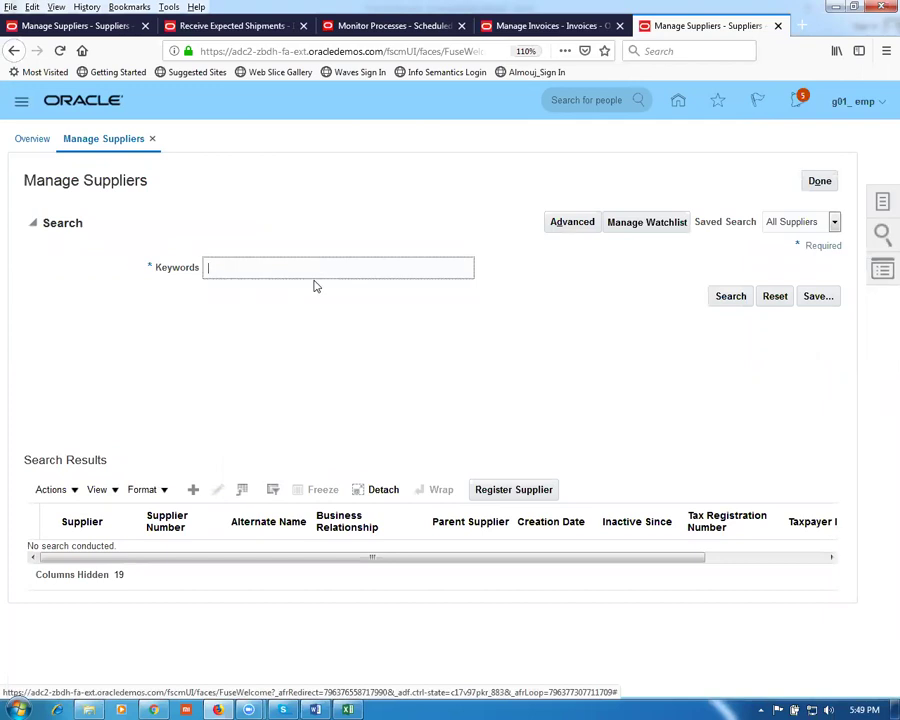
Step: Search suppliers for G01 and open g01_sup1 for editing
type("G01")
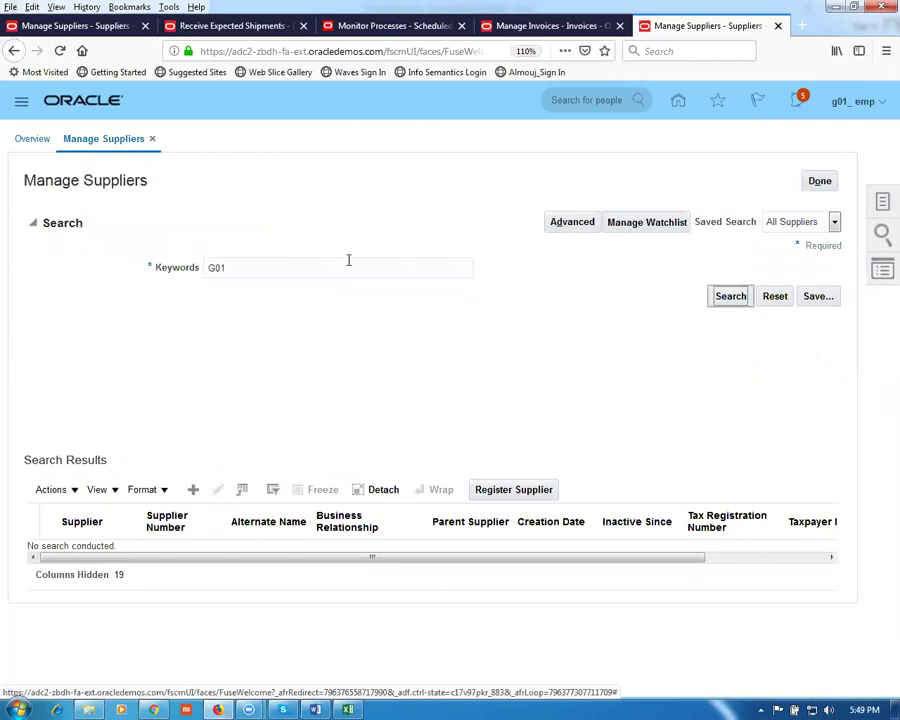
left_click(730, 296)
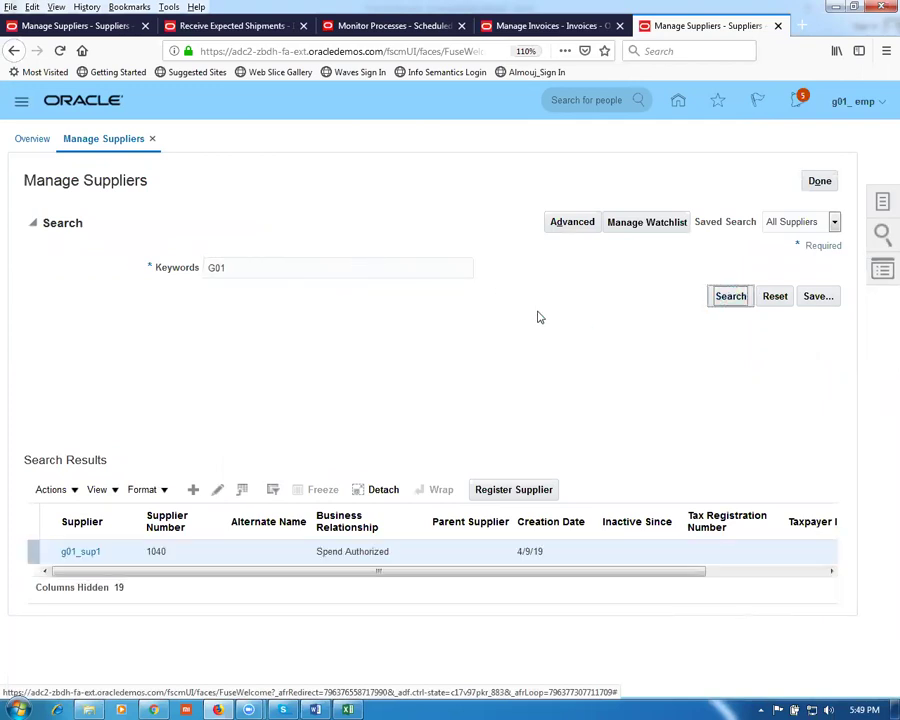
left_click(45, 552)
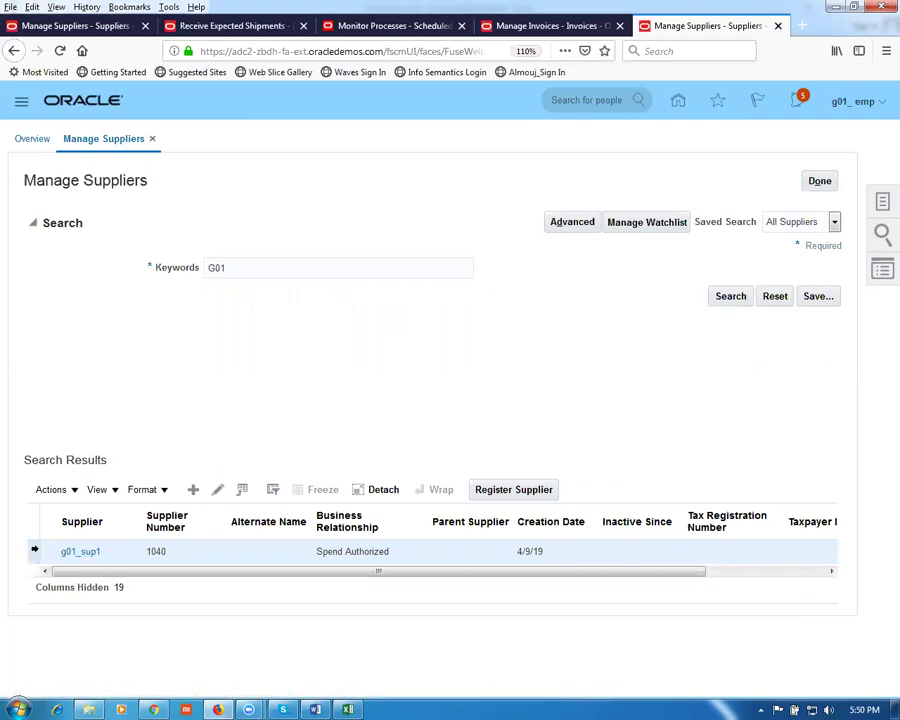
left_click(219, 491)
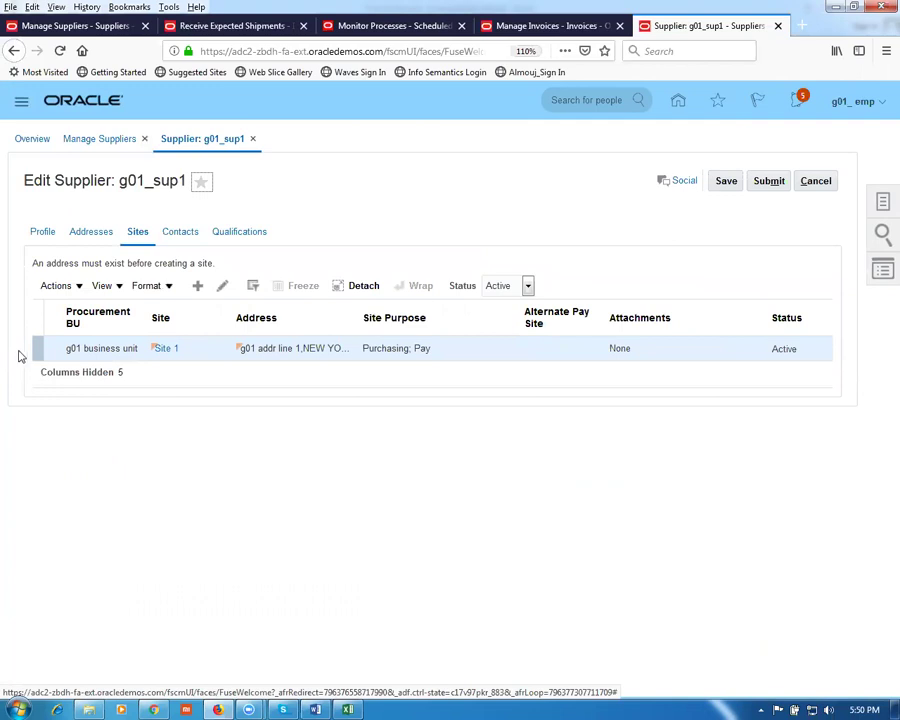
Step: Enable creating debit memos from returns on g01_sup1's Site 1 and save
left_click(222, 285)
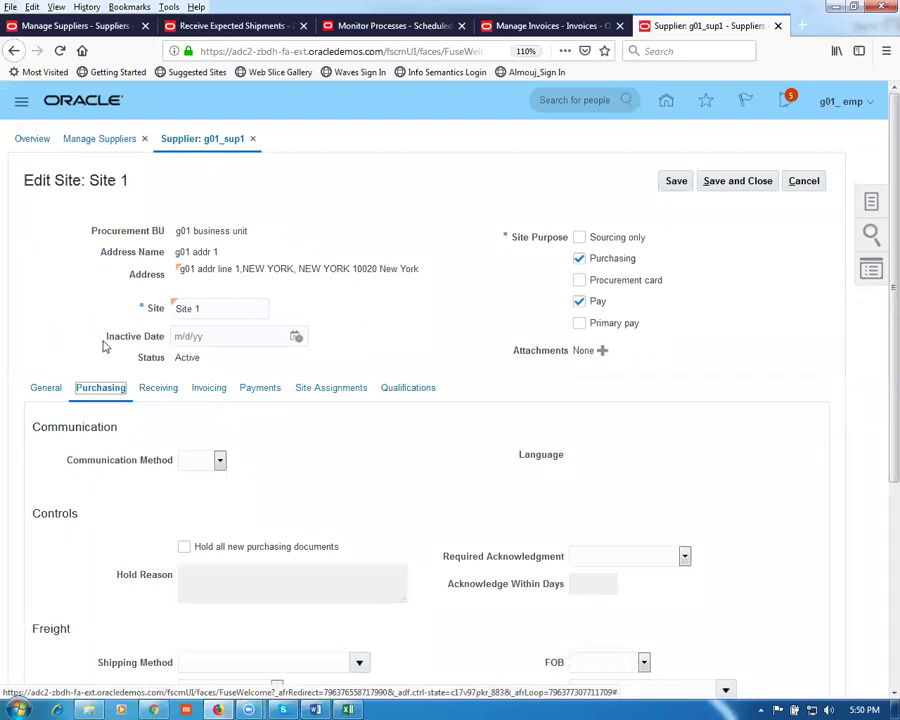
scroll(84, 321, "down", 4)
scroll(87, 325, "down", 1)
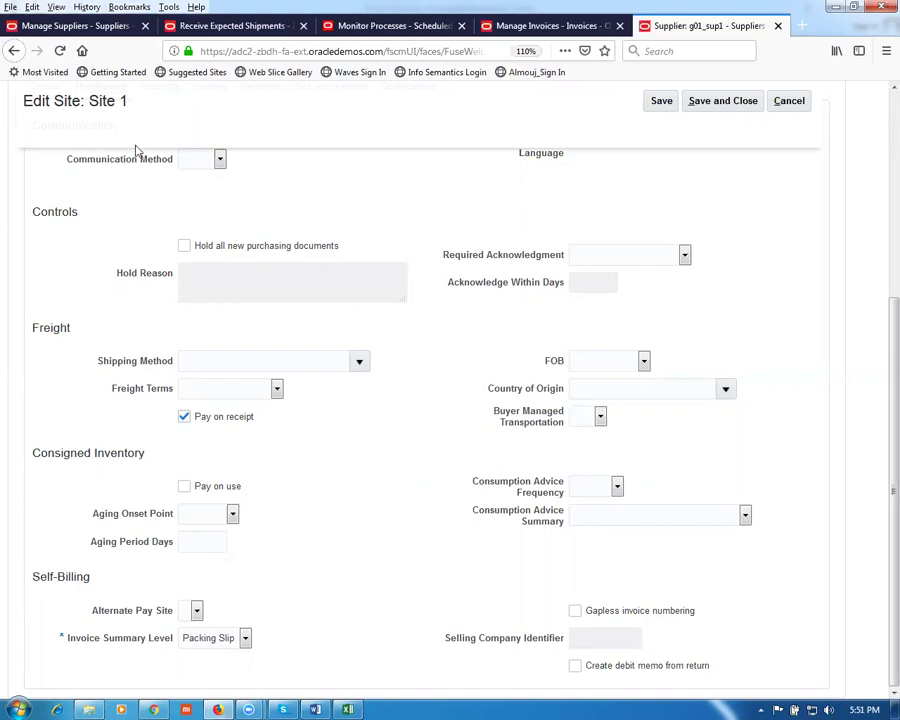
left_click(575, 666)
scroll(668, 690, "up", 5)
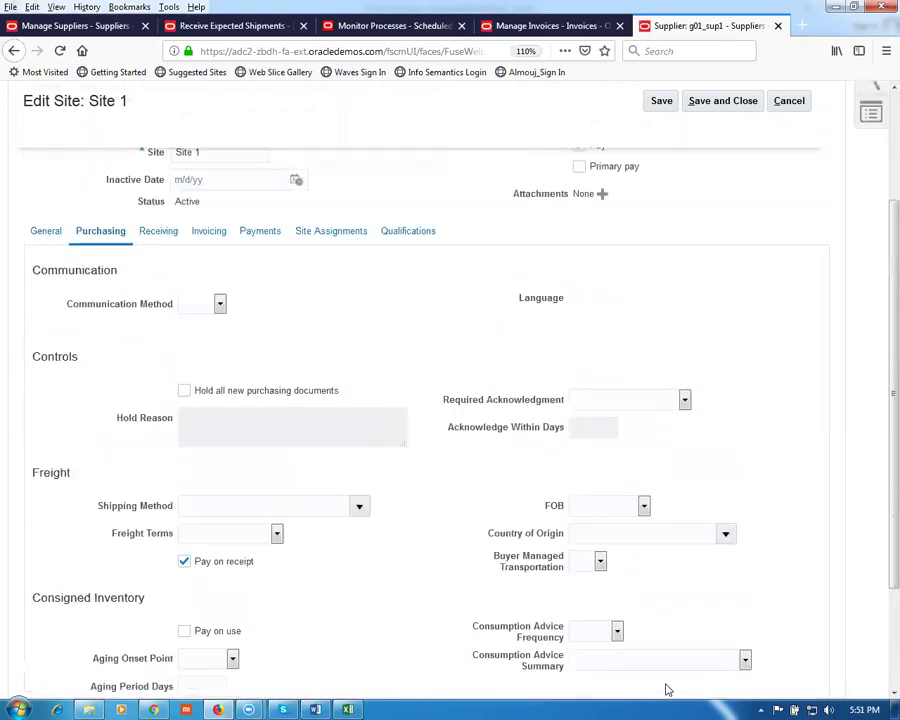
left_click(740, 181)
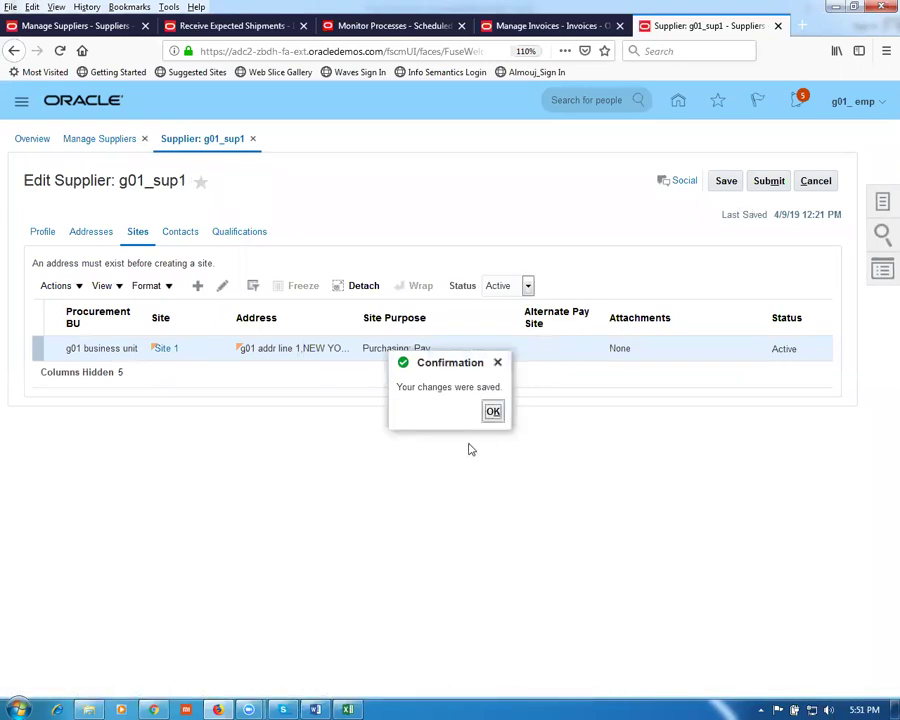
left_click(493, 411)
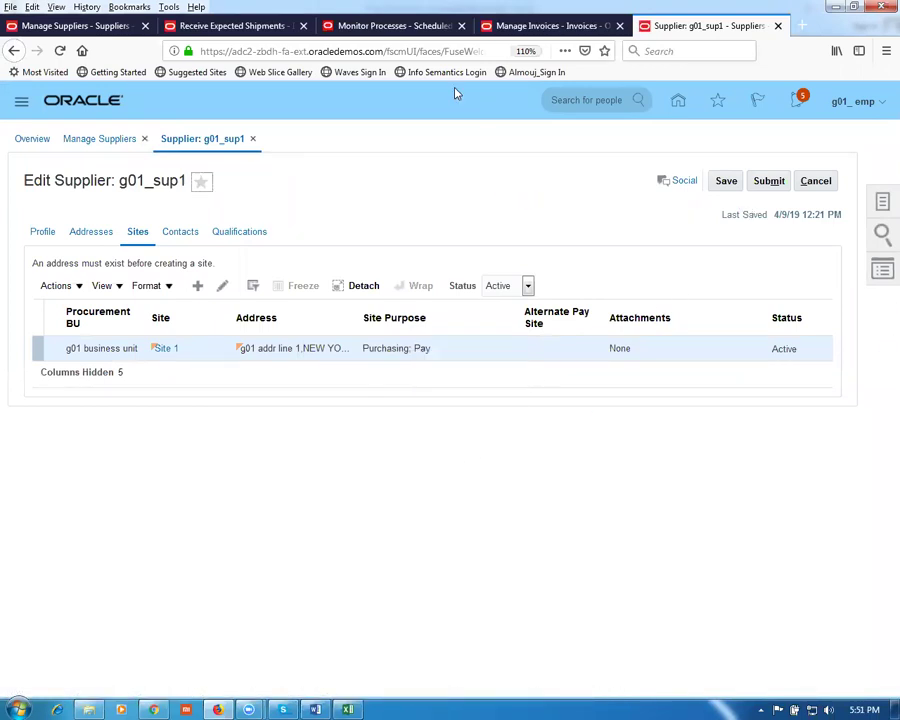
left_click(345, 26)
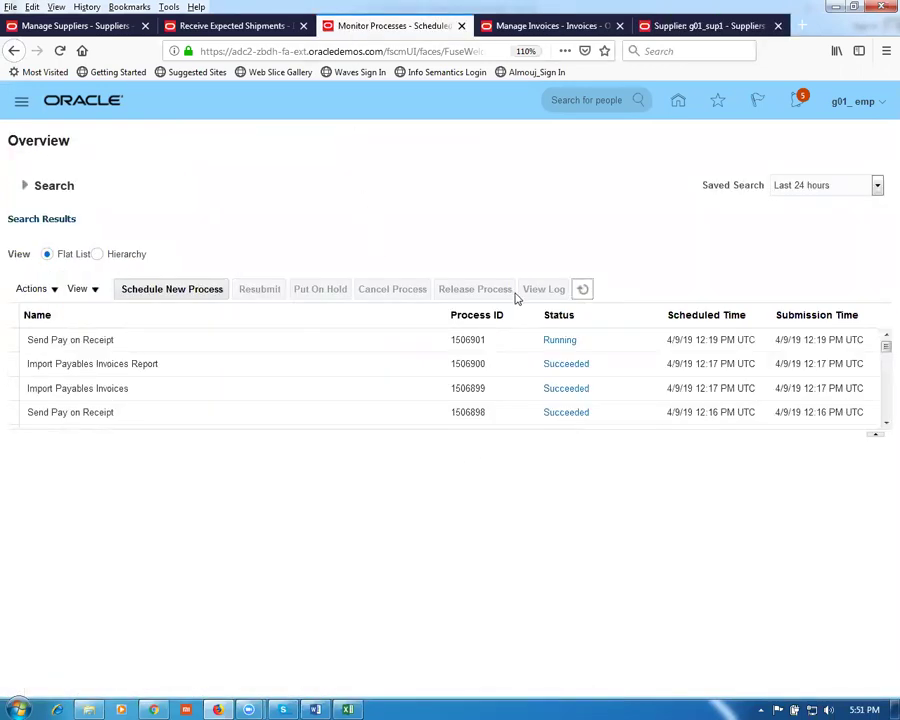
left_click(583, 289)
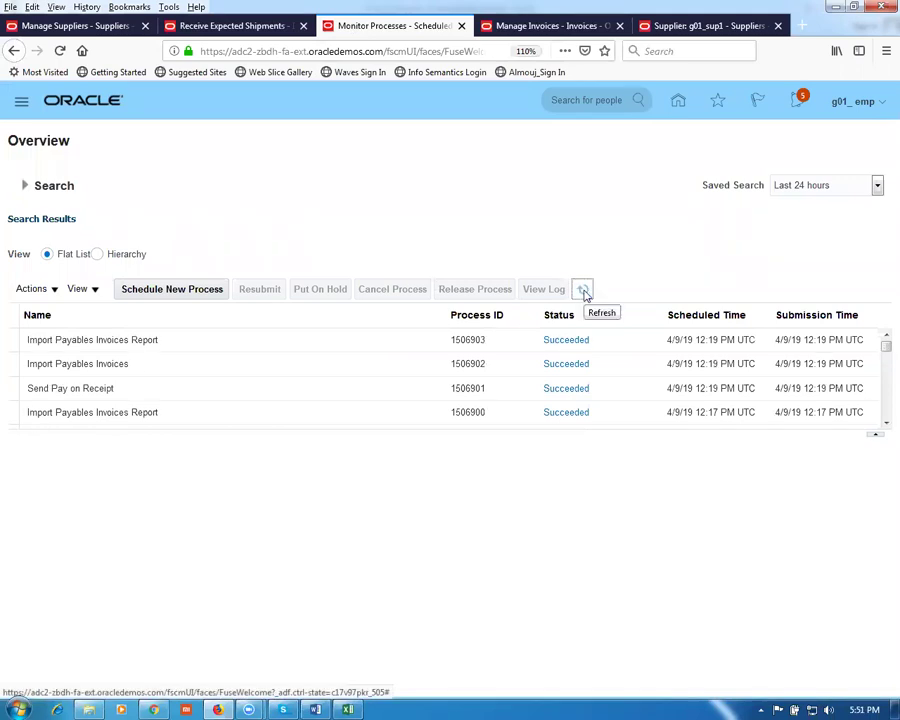
left_click(546, 26)
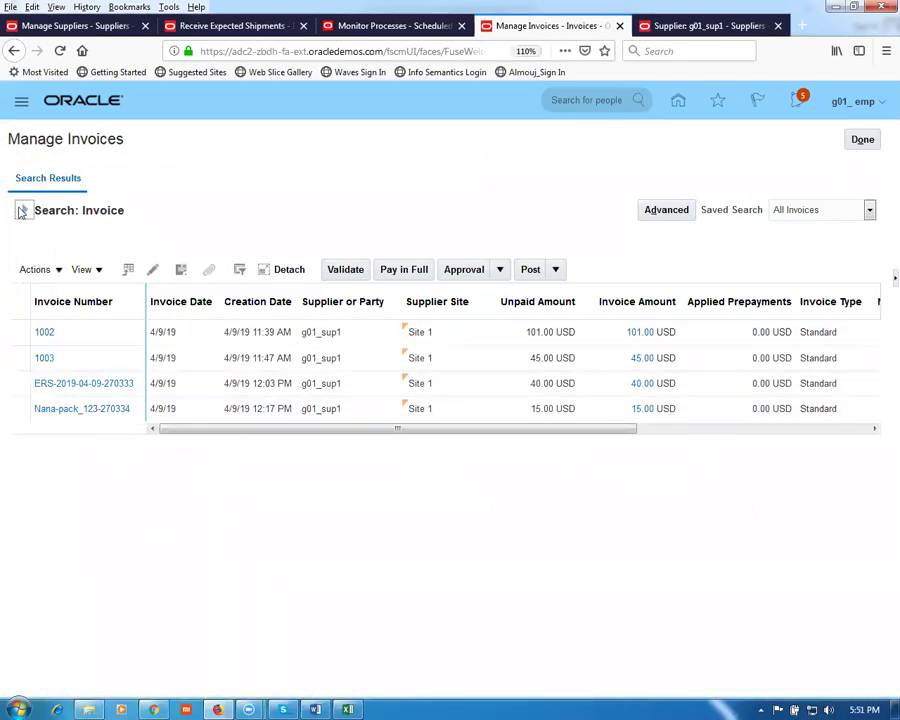
left_click(22, 210)
left_click(766, 401)
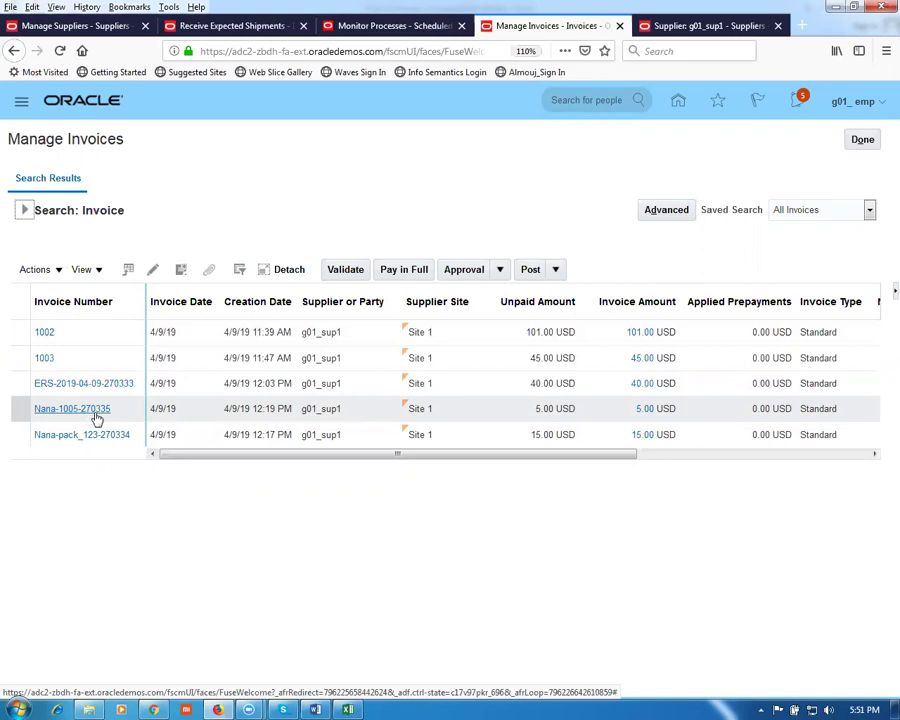
left_click(95, 417)
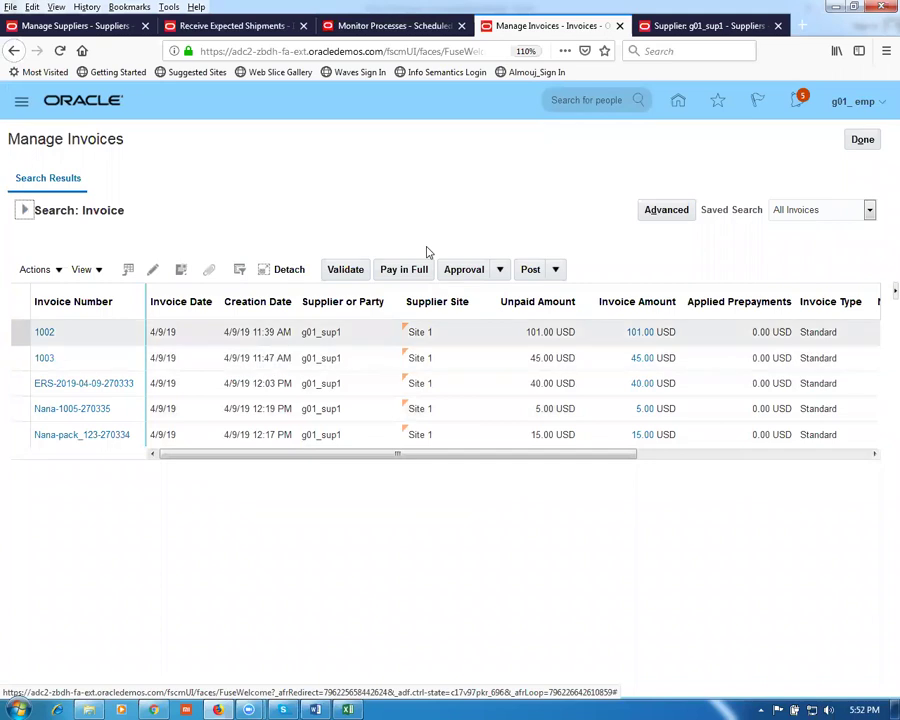
left_click(226, 30)
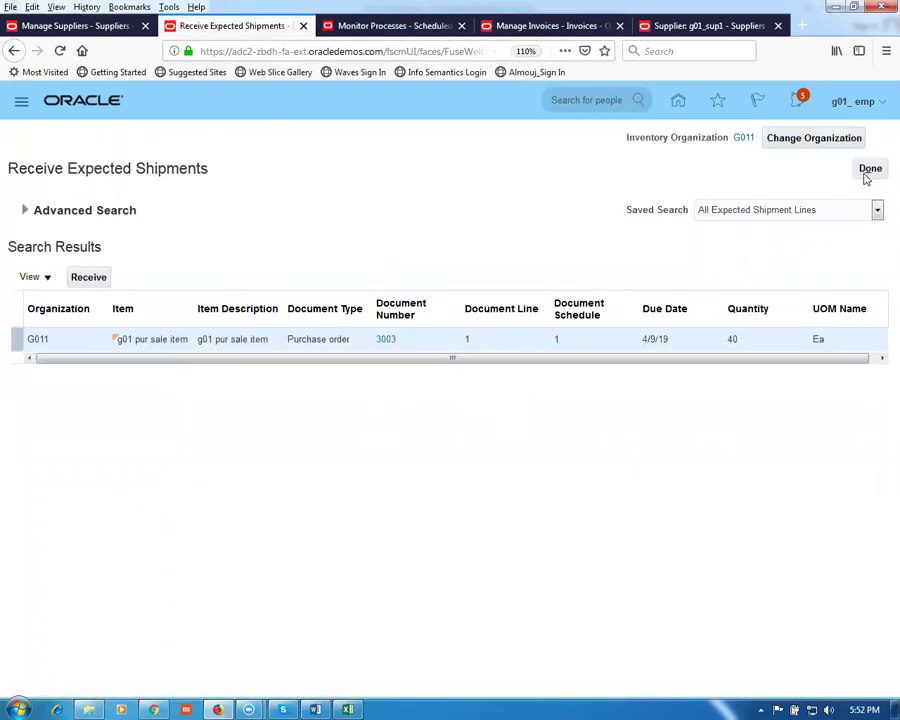
Step: Search Return Receipts for receipt 1005 and start a return on its delivered line
left_click(864, 171)
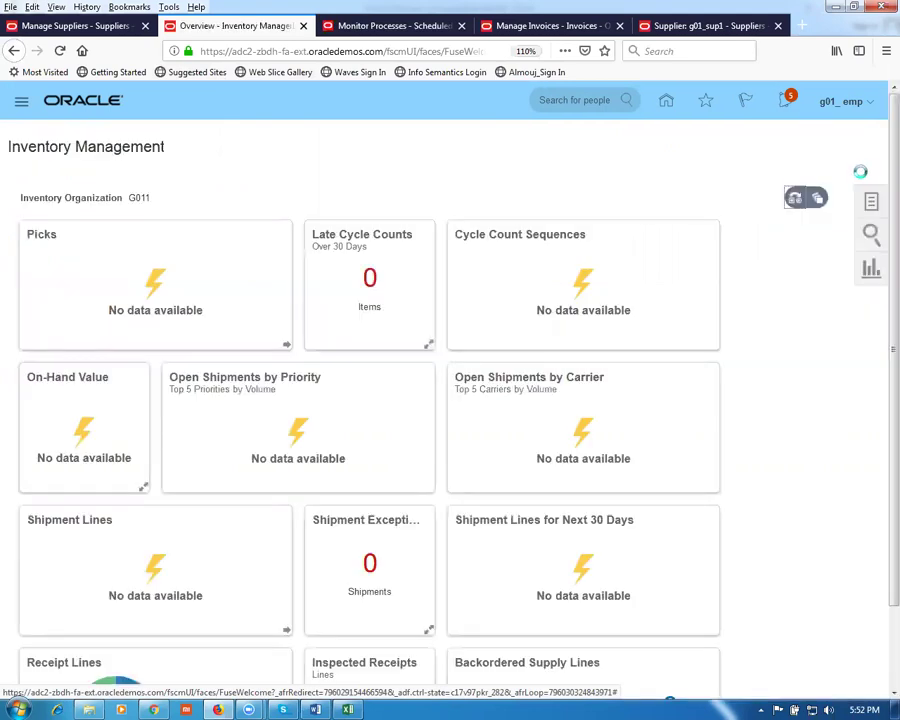
left_click(813, 200)
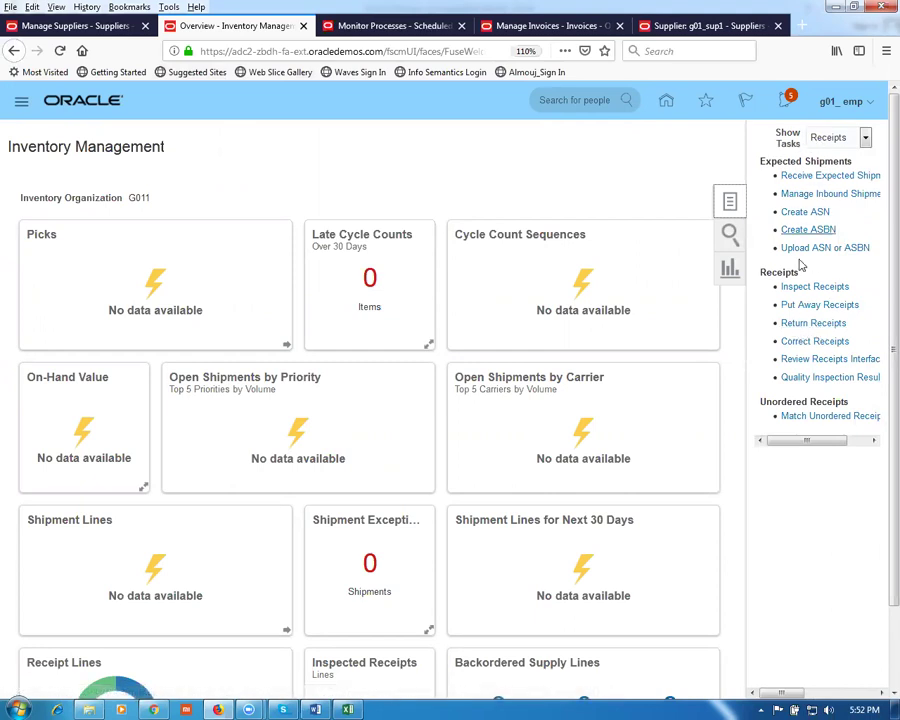
left_click(800, 323)
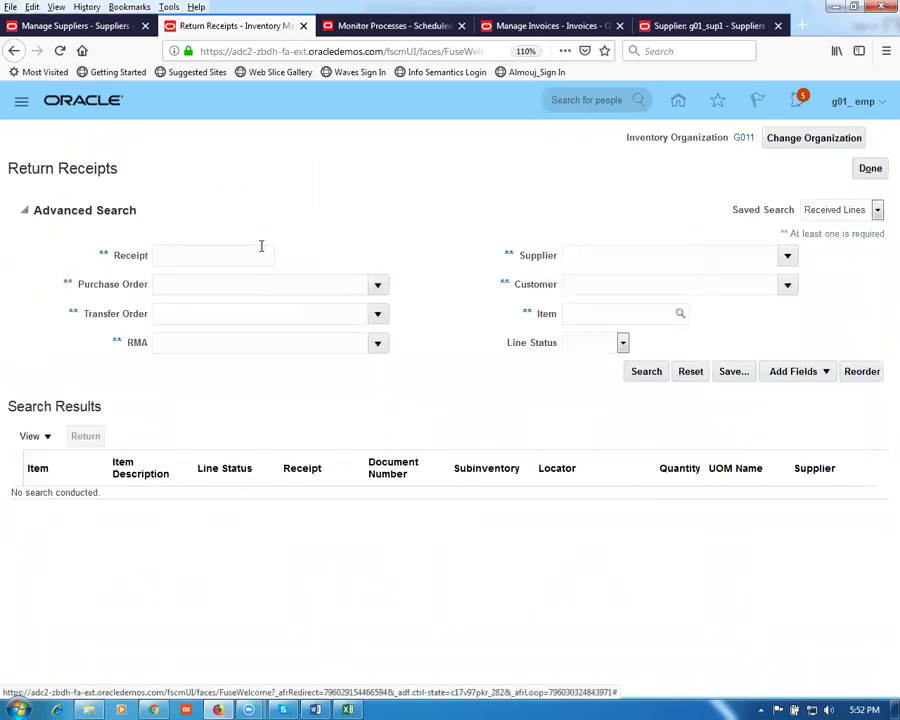
left_click(174, 251)
type("1005")
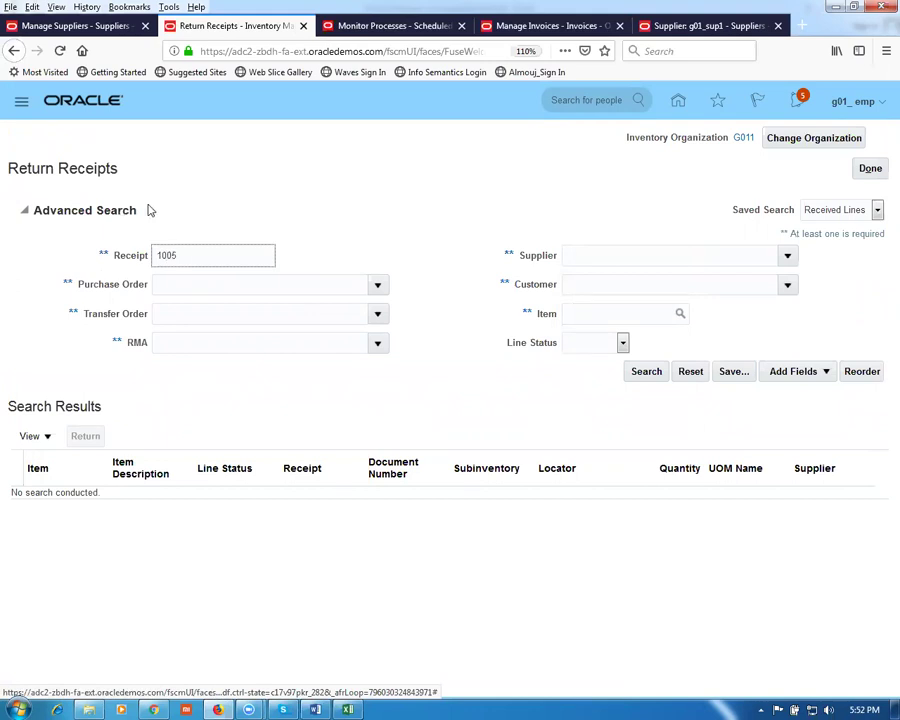
left_click(648, 371)
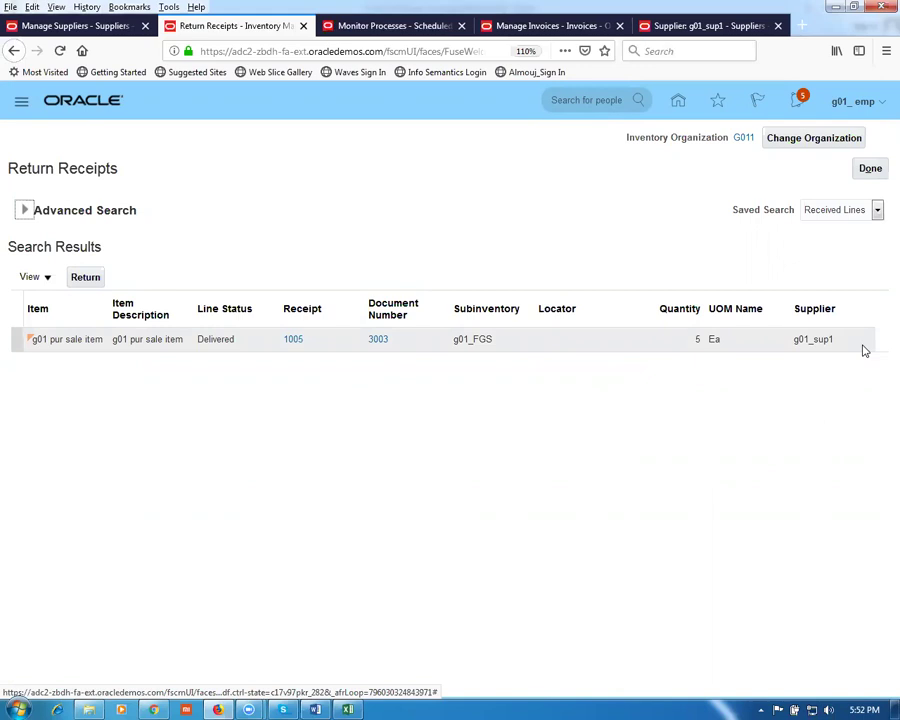
left_click(16, 338)
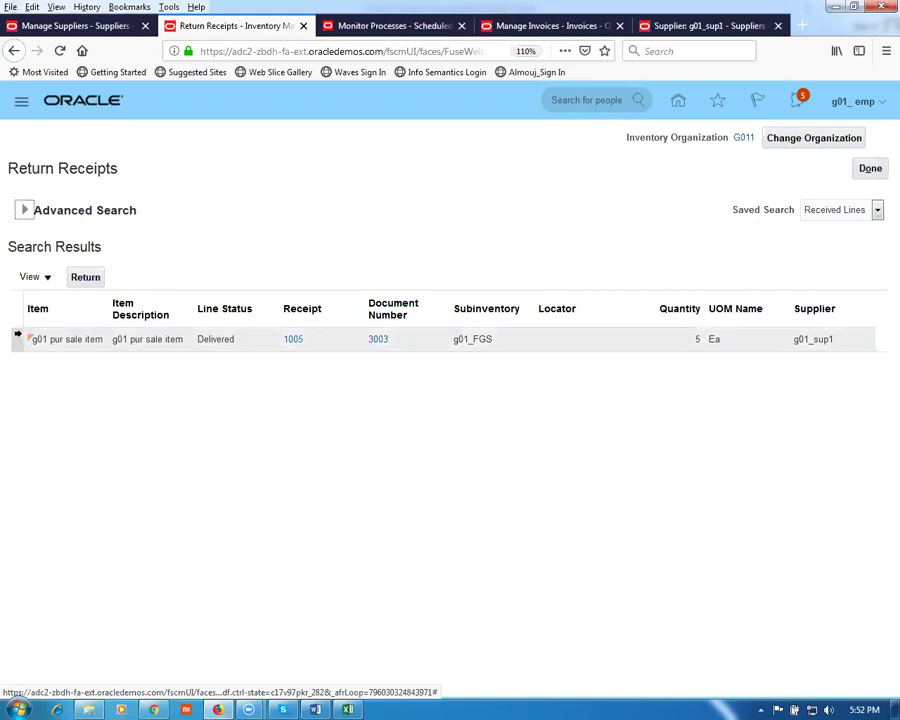
left_click(84, 279)
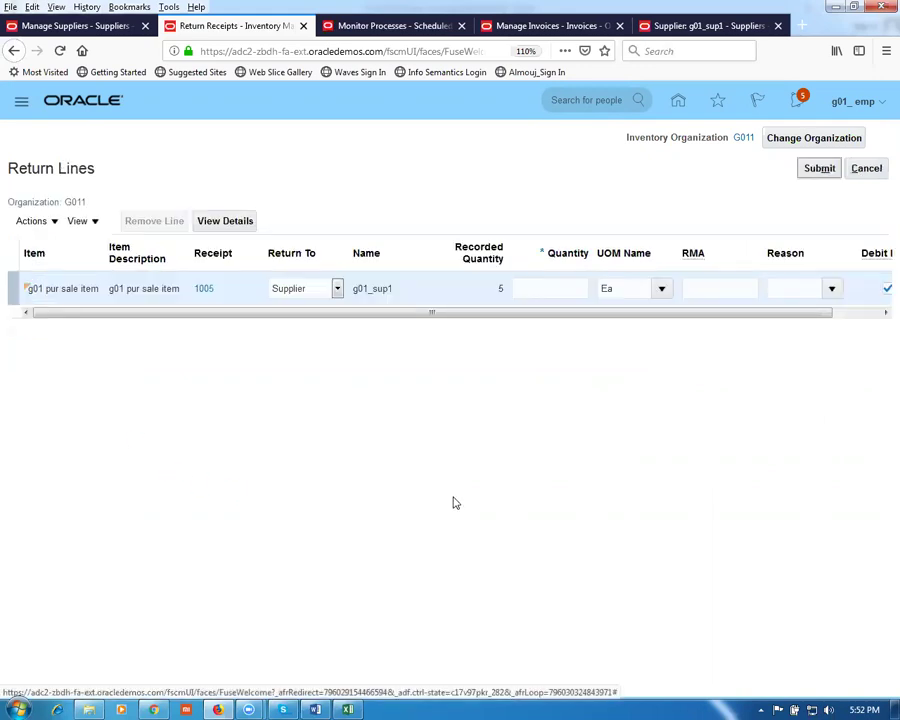
Step: Return 1 Ea of receipt 1005 to the supplier with Debit Memo checked
scroll(474, 321, "right", 2)
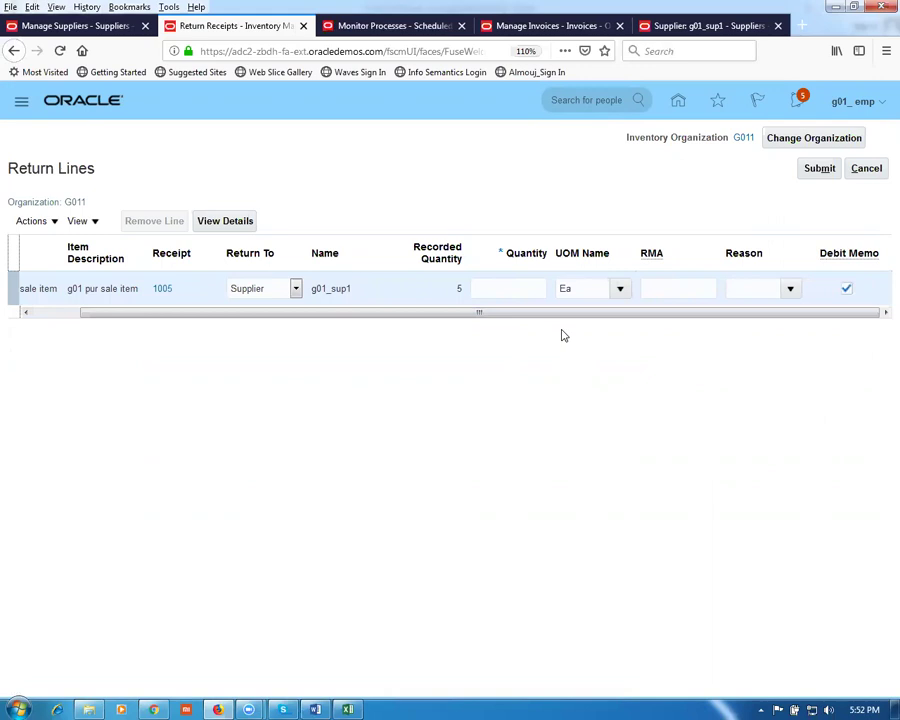
left_click(516, 290)
type("1")
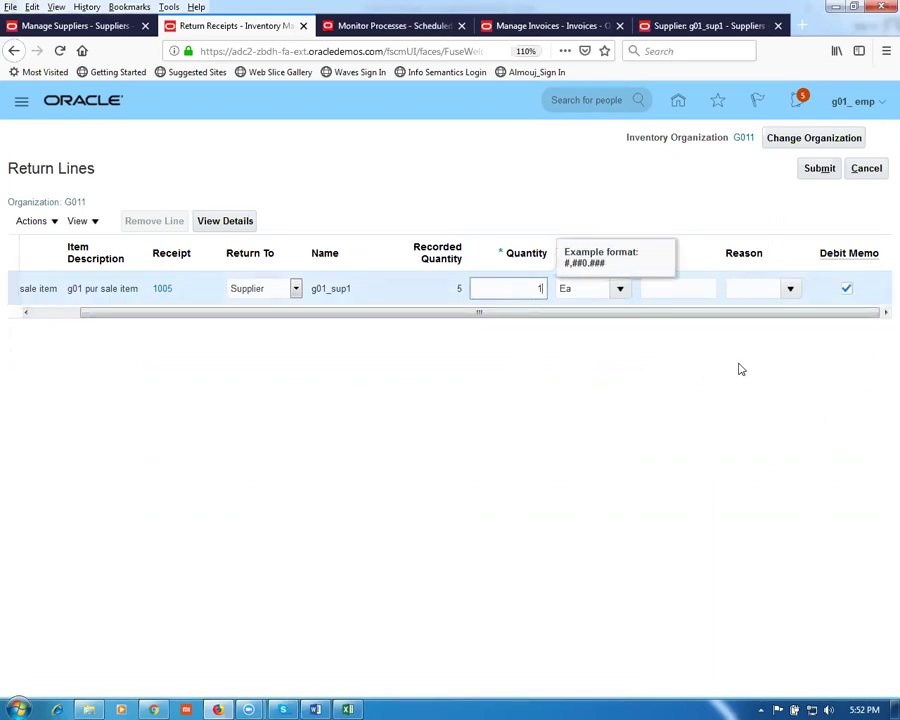
left_click(847, 289)
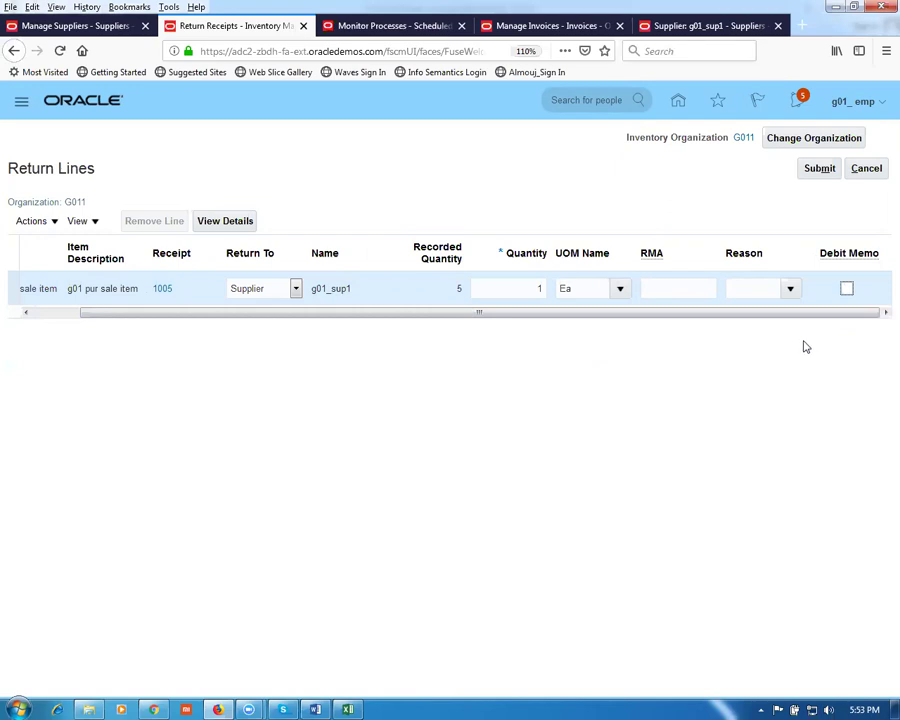
left_click(846, 289)
left_click(818, 170)
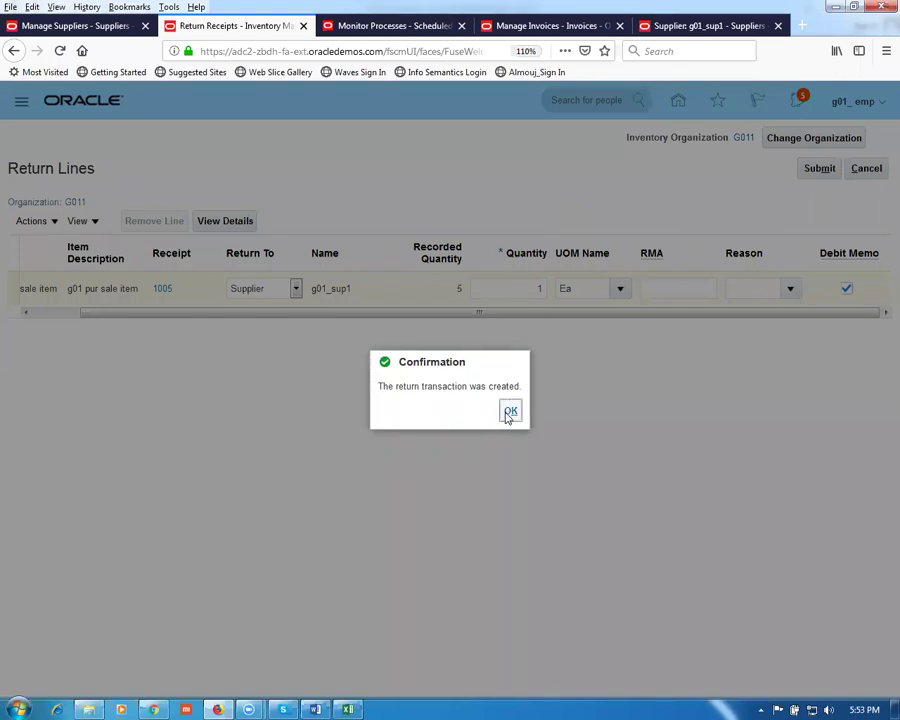
left_click(510, 413)
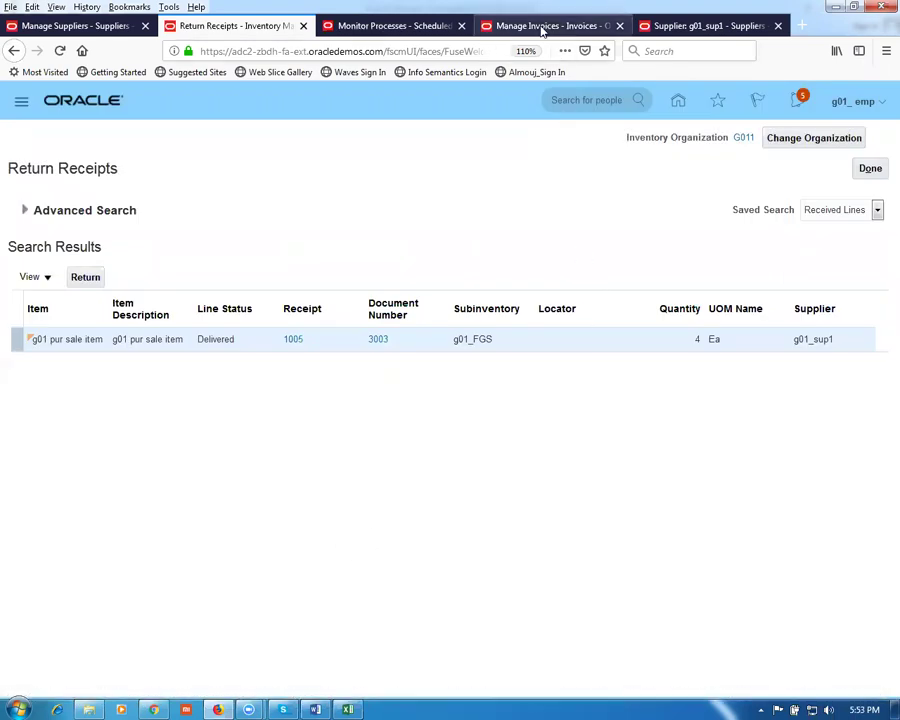
left_click(541, 27)
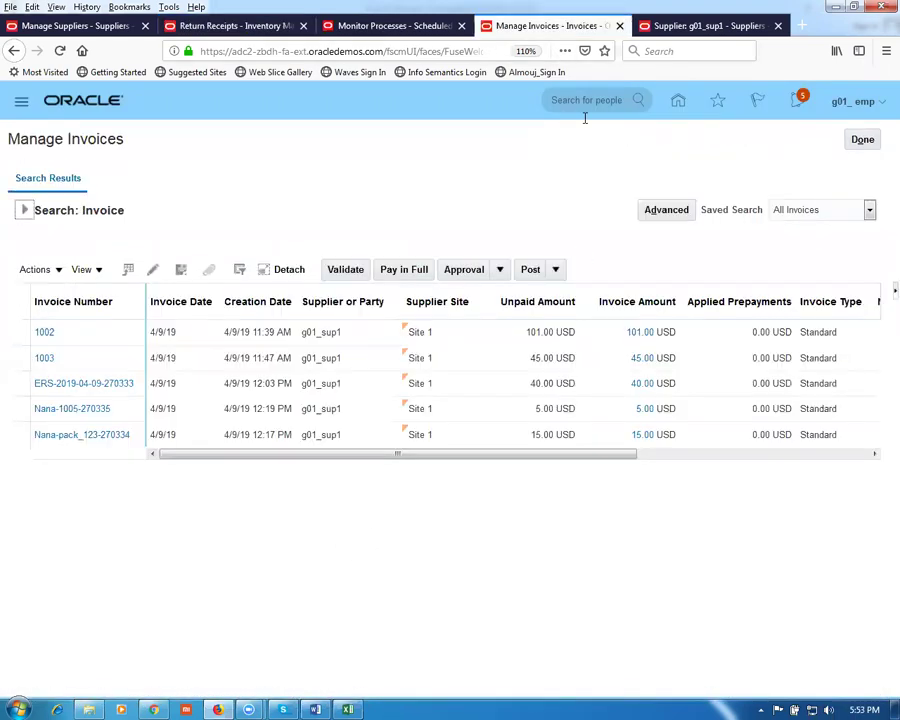
Step: Rerun the invoice search for supplier g01_sup1, open debit memo 1005-5104, and confirm its Debit memo type
left_click(23, 210)
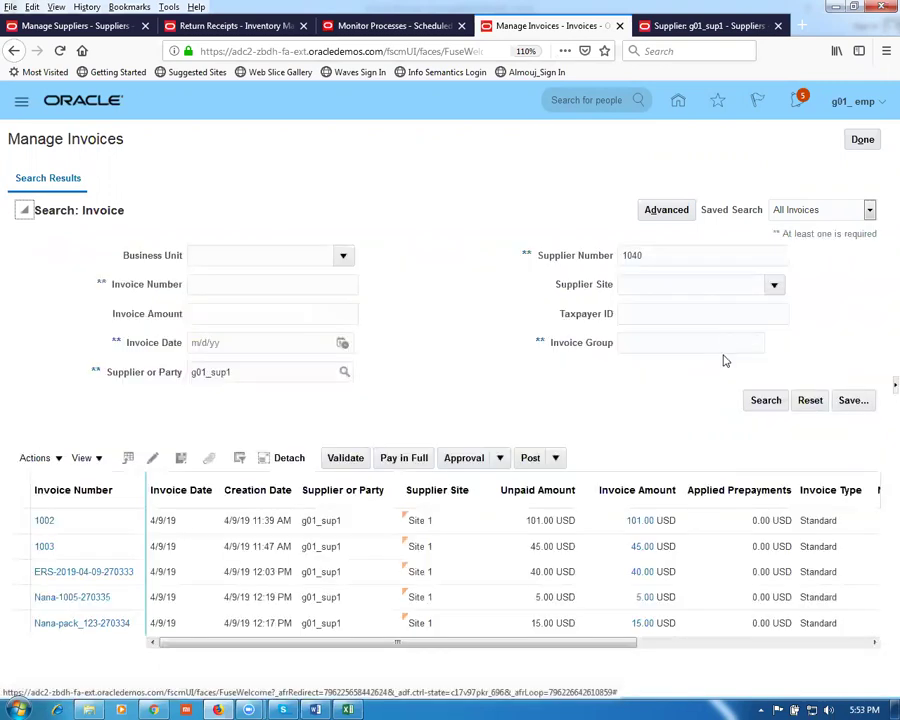
left_click(764, 404)
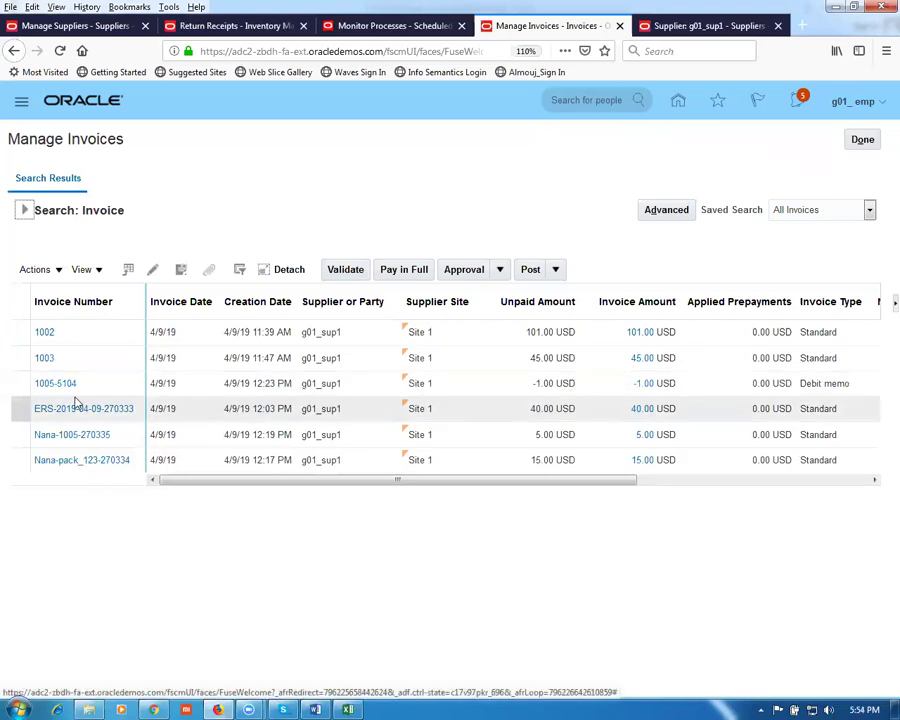
left_click(55, 384)
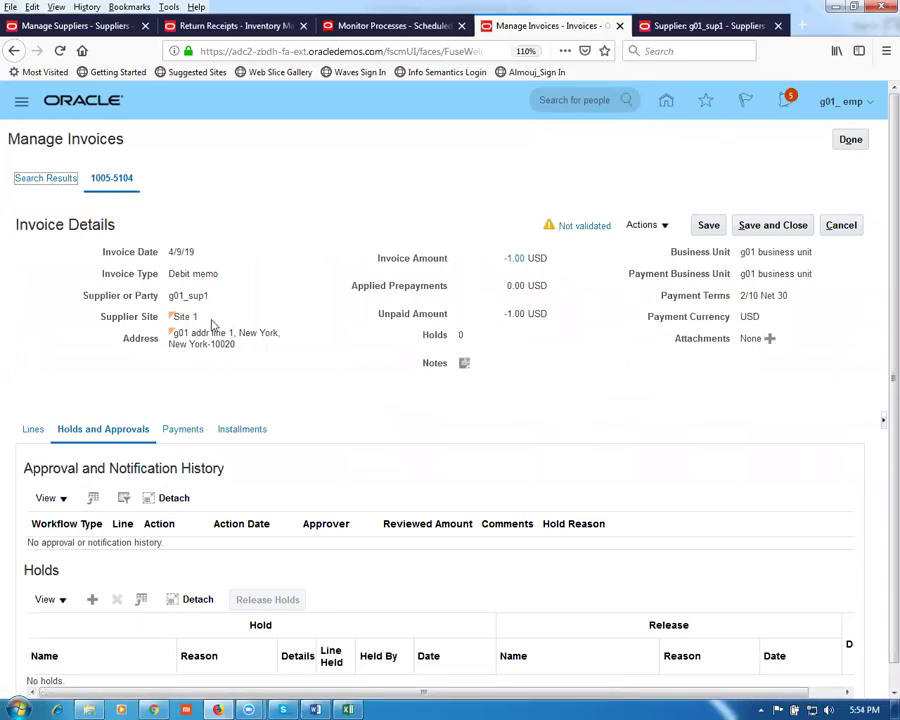
left_click_drag(173, 274, 211, 279)
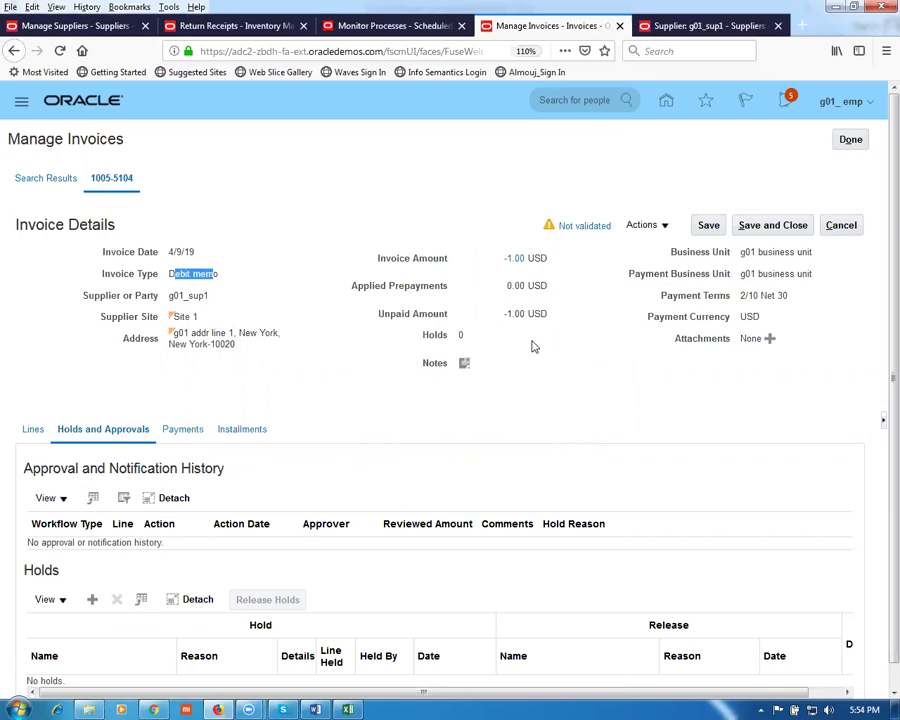
left_click(323, 384)
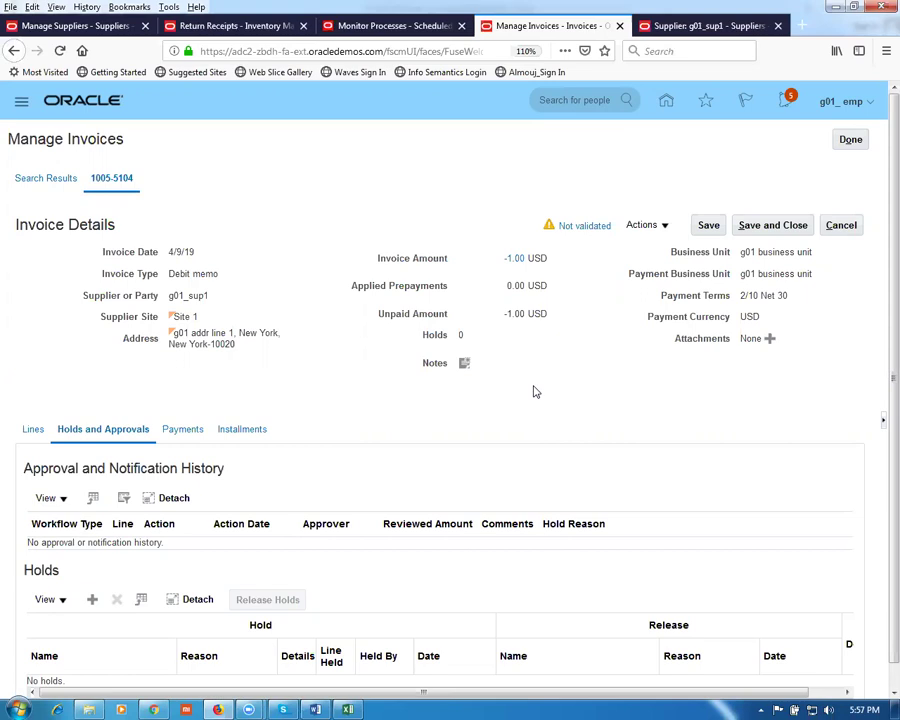
Step: Finish Manage Invoices and close the Supplier, Invoice Workbench and Monitor Processes browser tabs
left_click(848, 141)
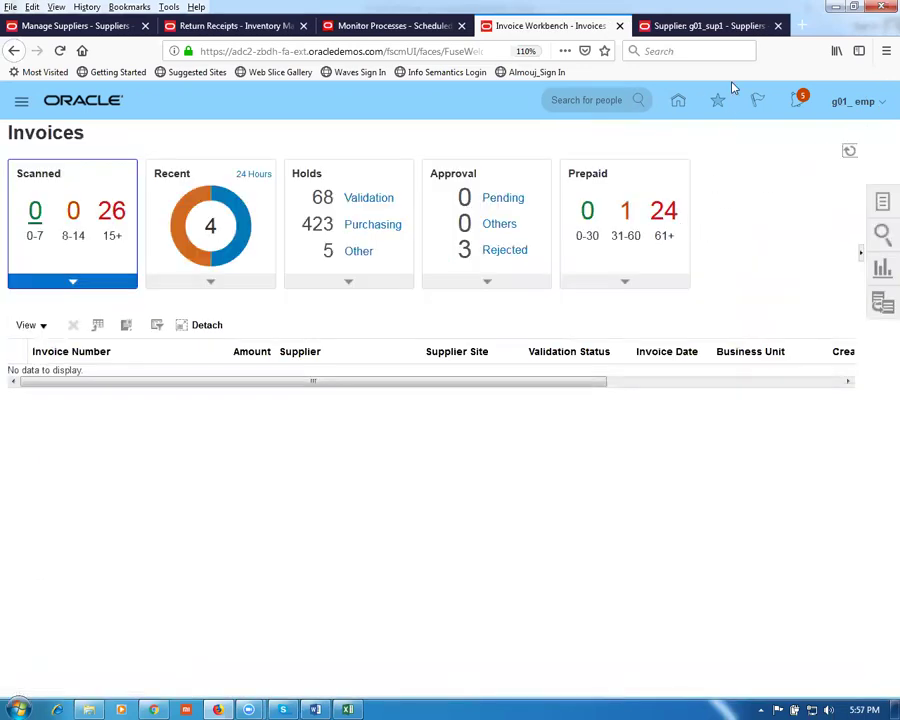
left_click(725, 30)
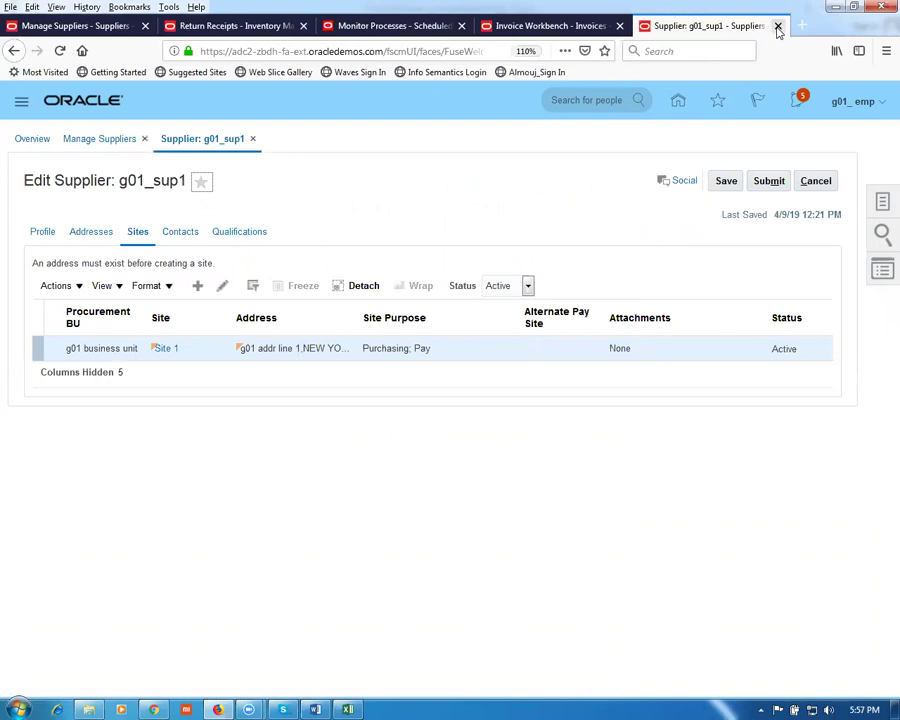
left_click(777, 27)
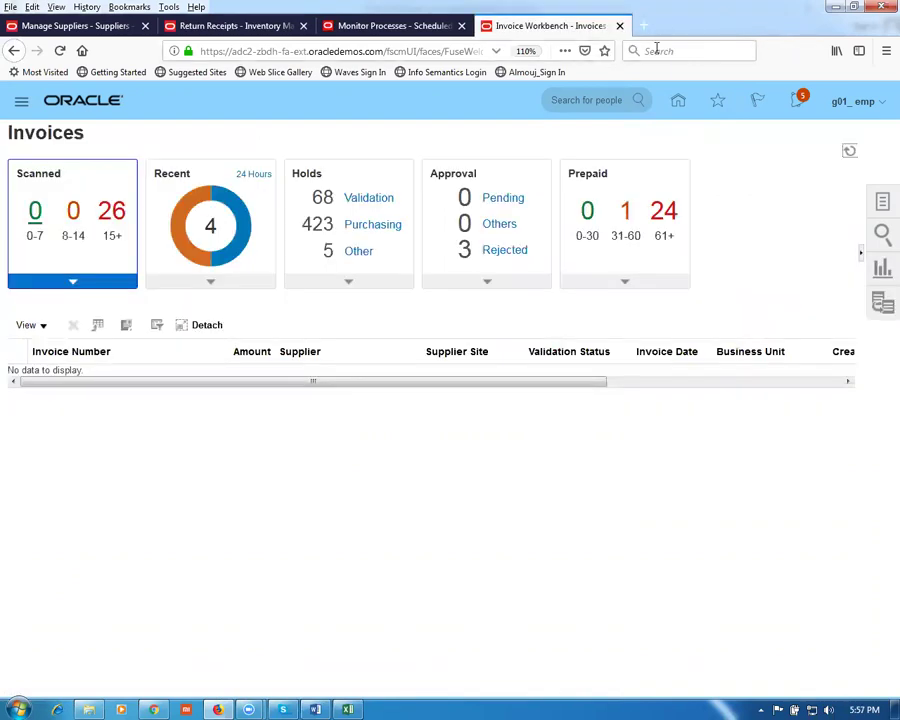
left_click(619, 27)
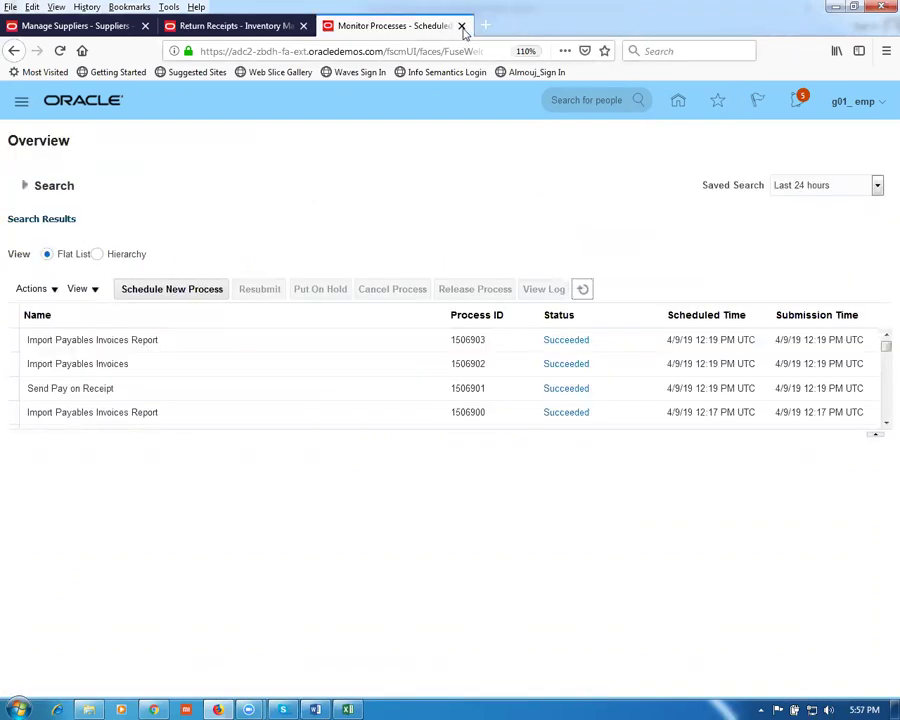
left_click(462, 27)
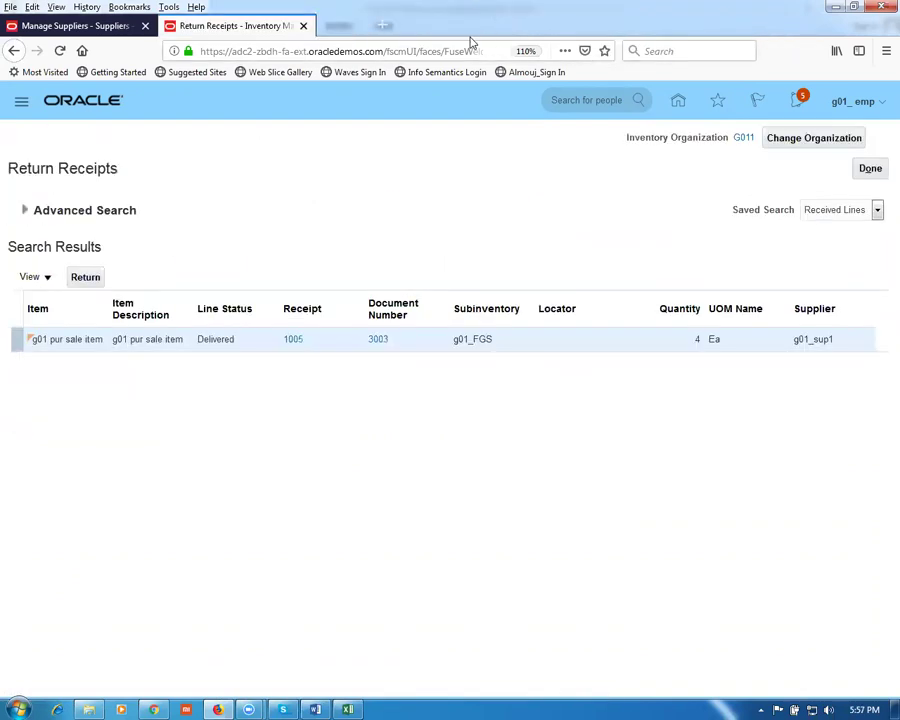
left_click(90, 708)
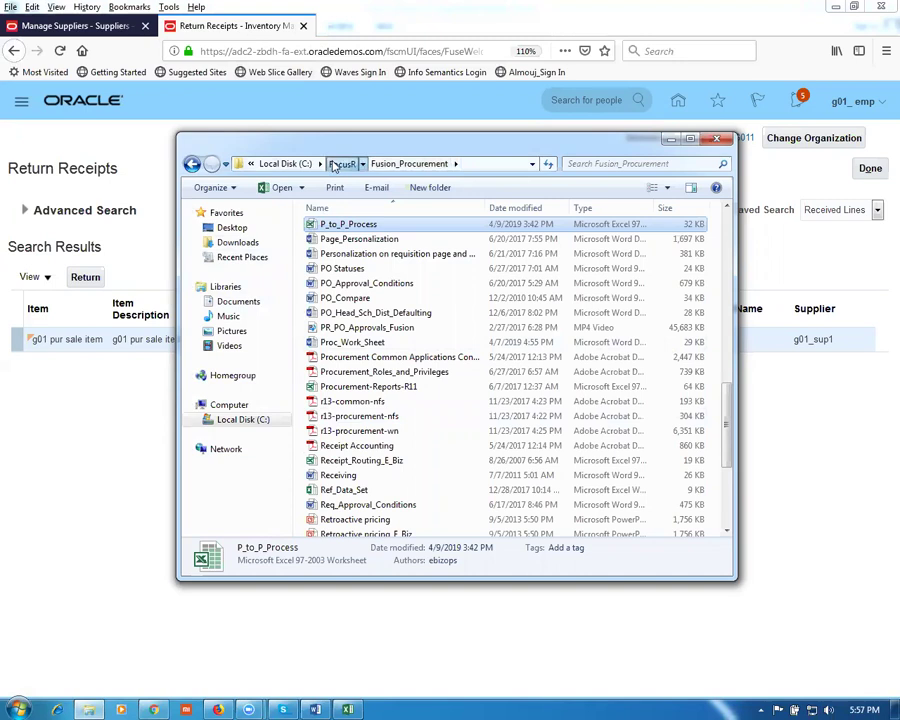
Step: Go from FocusR into Fusion_Order_Management and open the Fusion_OM_Work_Sheet document
left_click(335, 166)
left_click(385, 231)
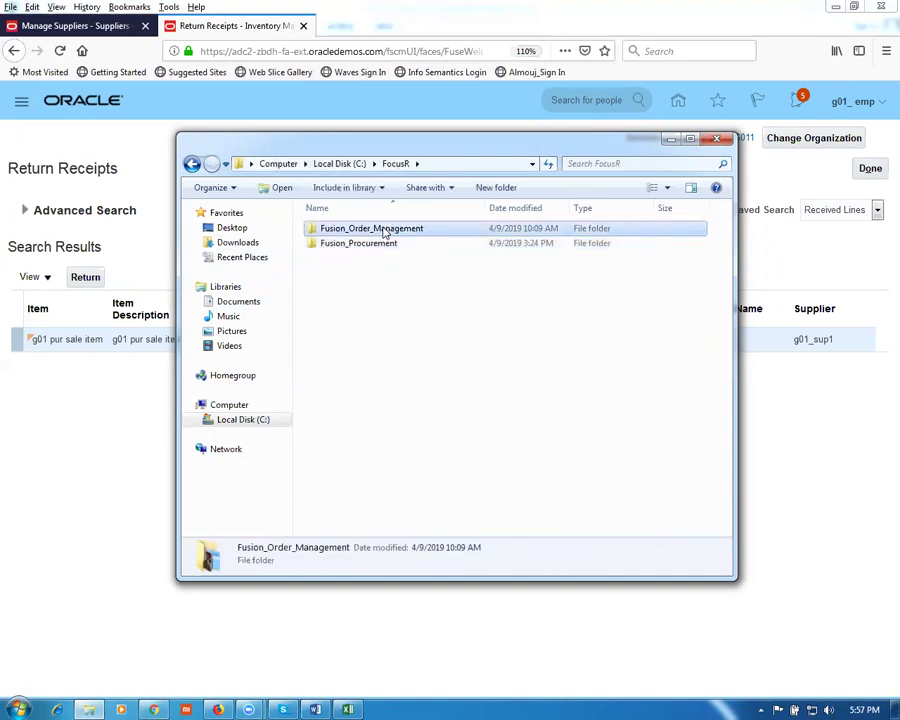
double_click(384, 232)
left_click(427, 361)
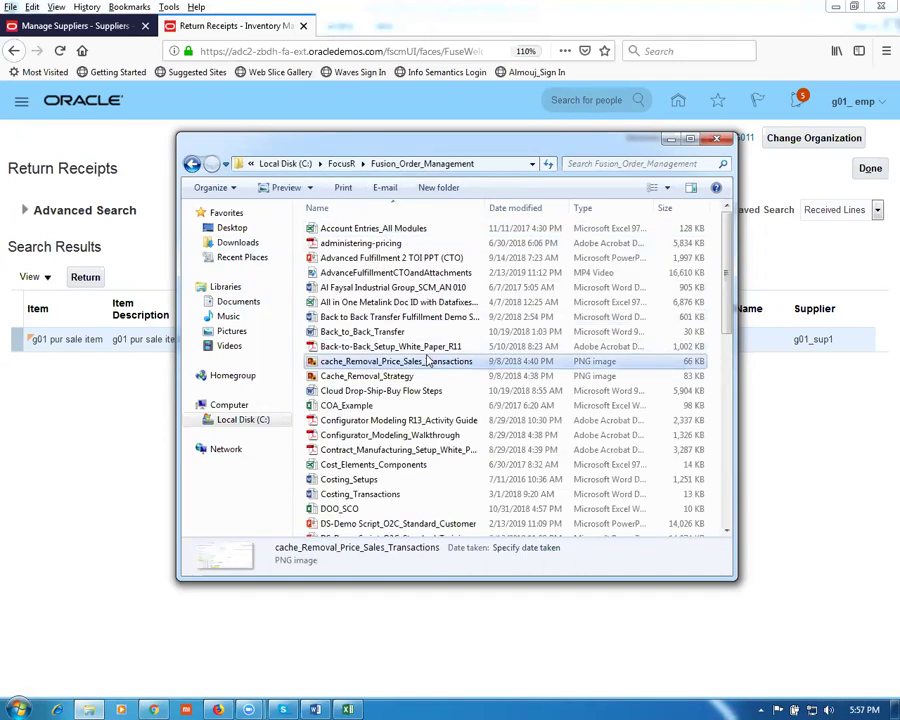
key("f")
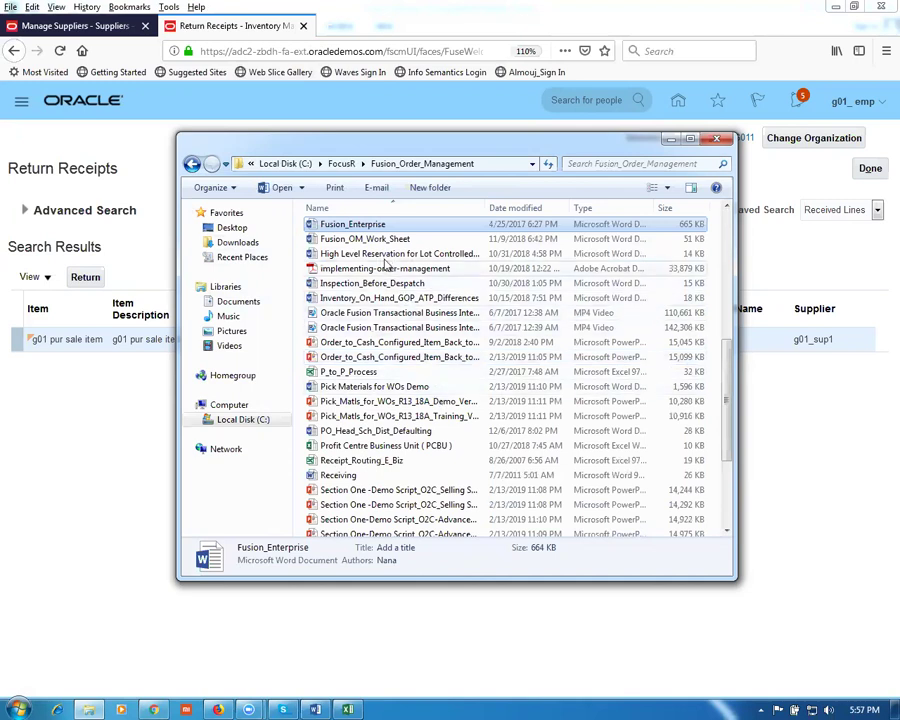
left_click(385, 240)
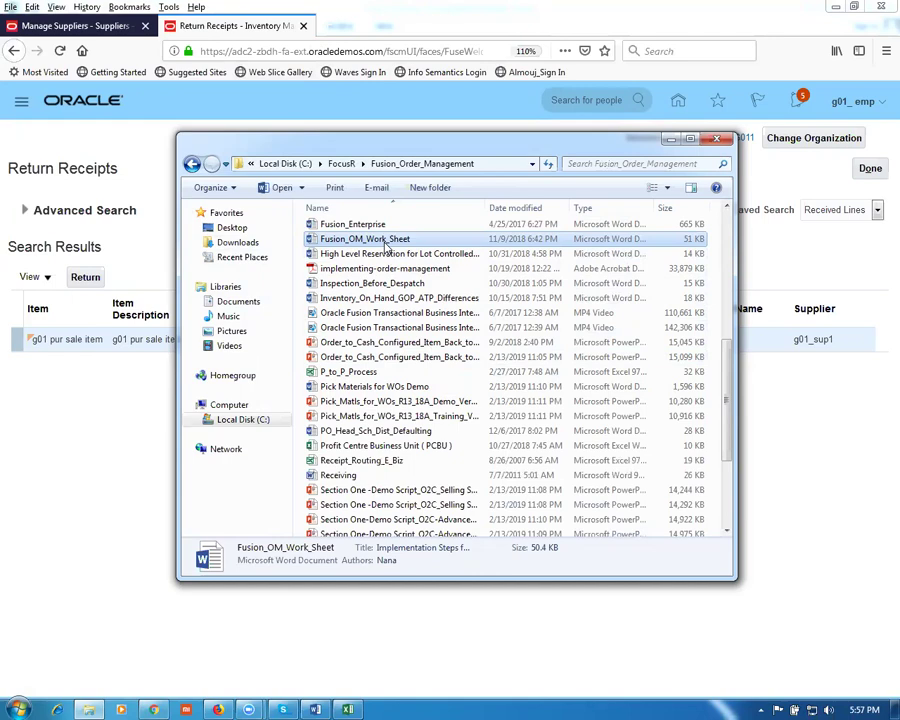
double_click(387, 247)
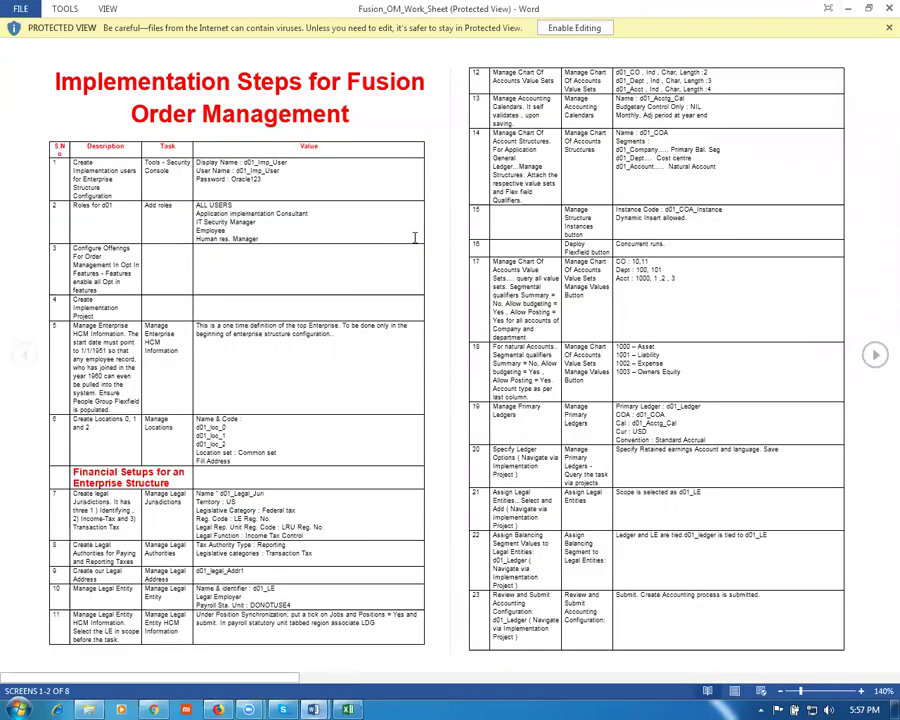
Step: Enable editing on the worksheet and go over table rows 1 to 3
left_click(577, 28)
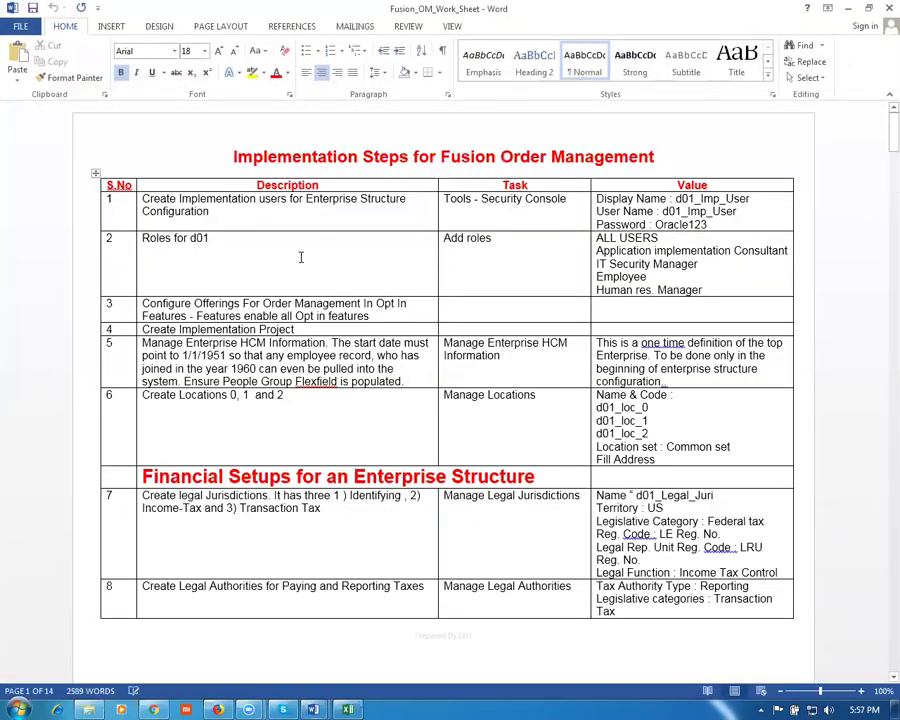
left_click(268, 262)
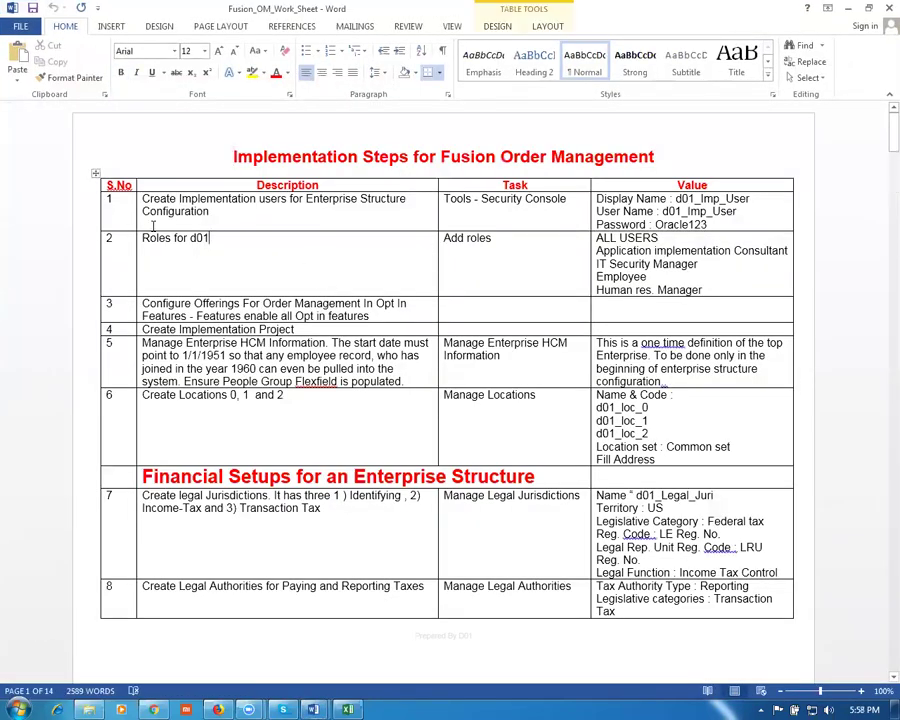
left_click(78, 208)
left_click(88, 262)
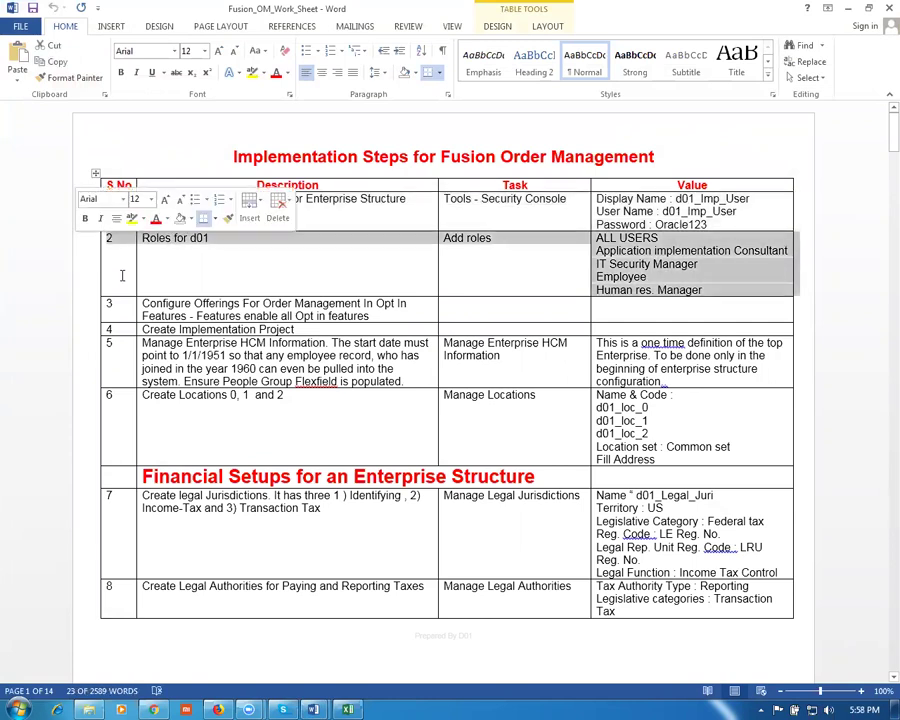
left_click(217, 315)
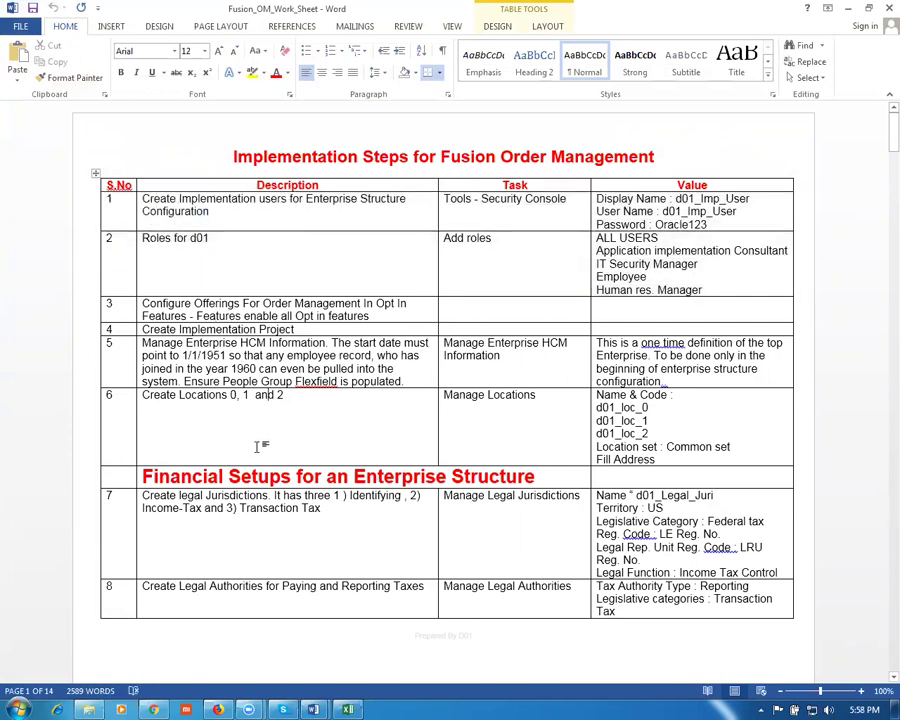
Step: Read down through rows 25 to 29, marking row 29's reference data set sentence
scroll(260, 440, "down", 1)
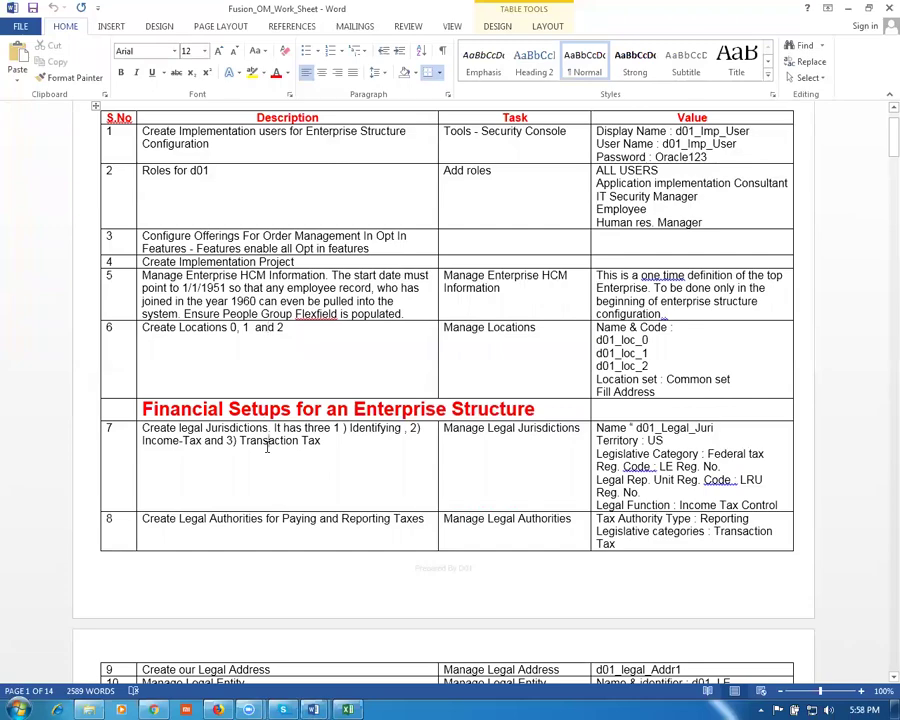
scroll(280, 453, "down", 1)
scroll(278, 452, "down", 8)
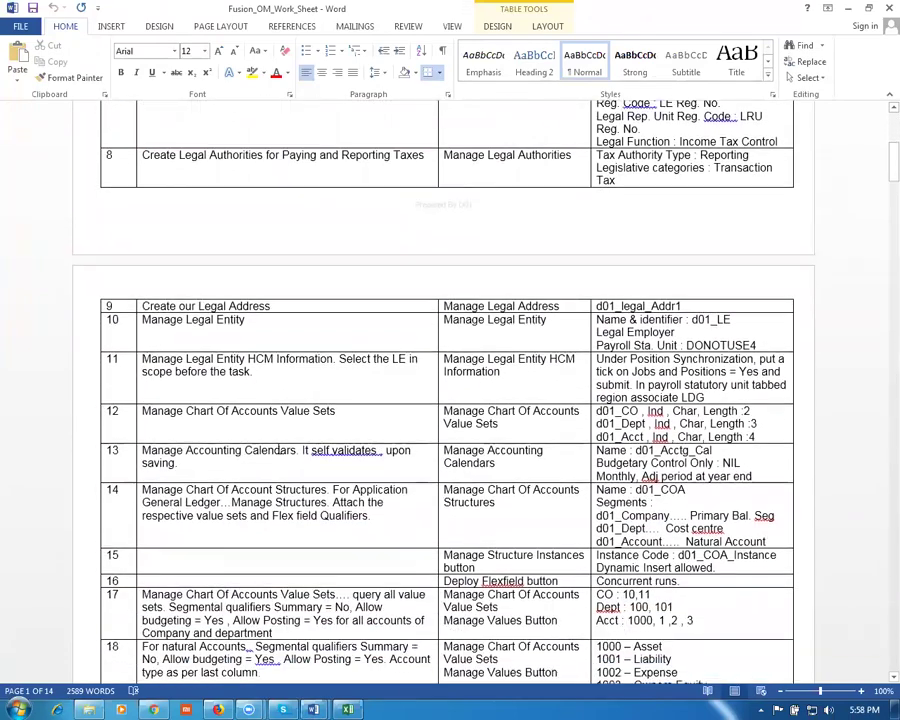
scroll(277, 446, "down", 1)
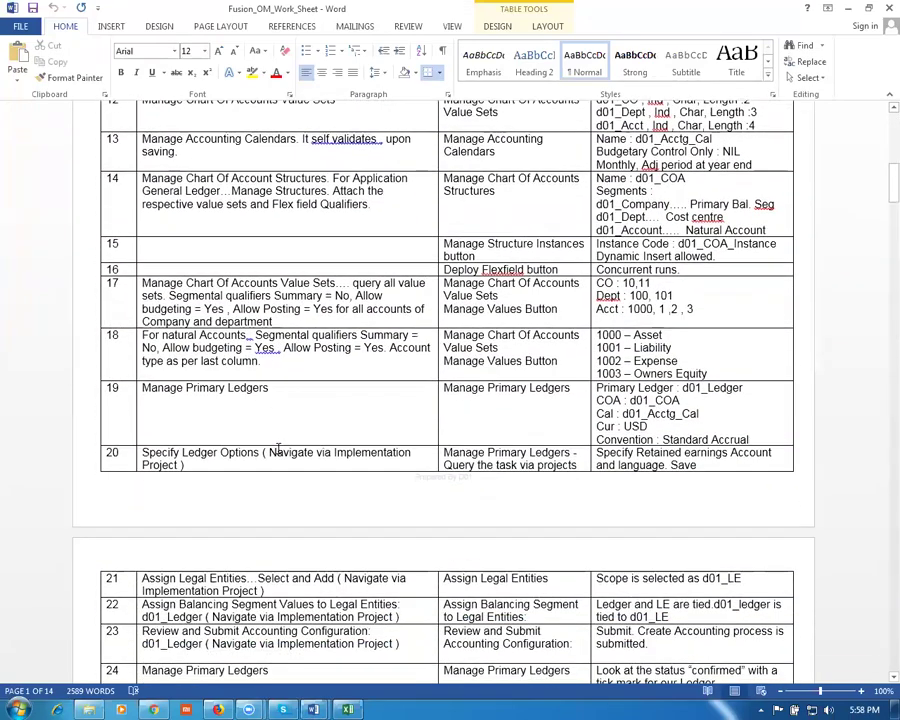
scroll(419, 461, "down", 4)
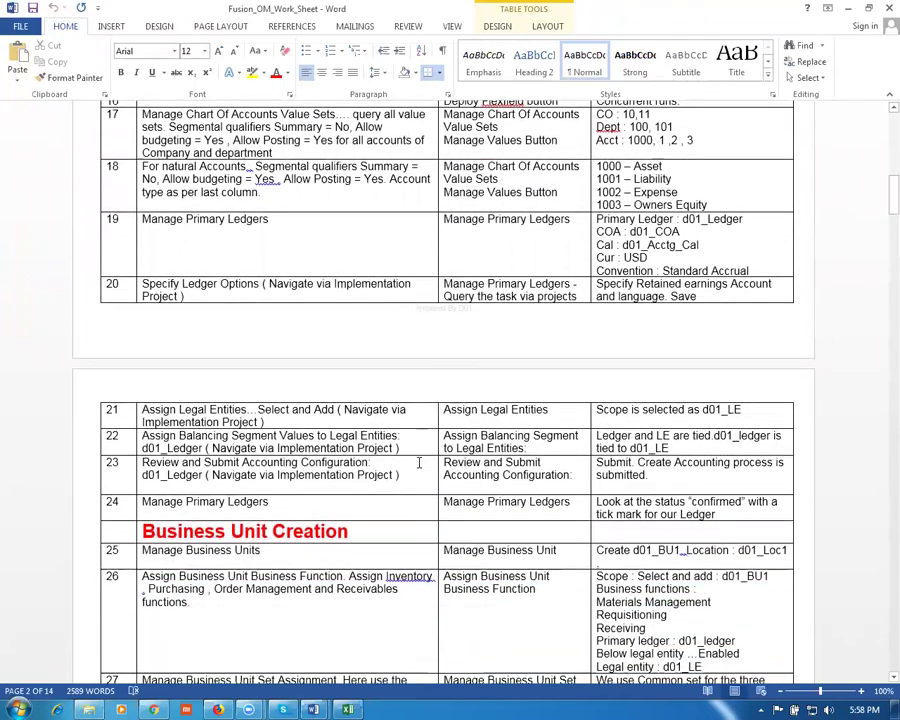
left_click(336, 460)
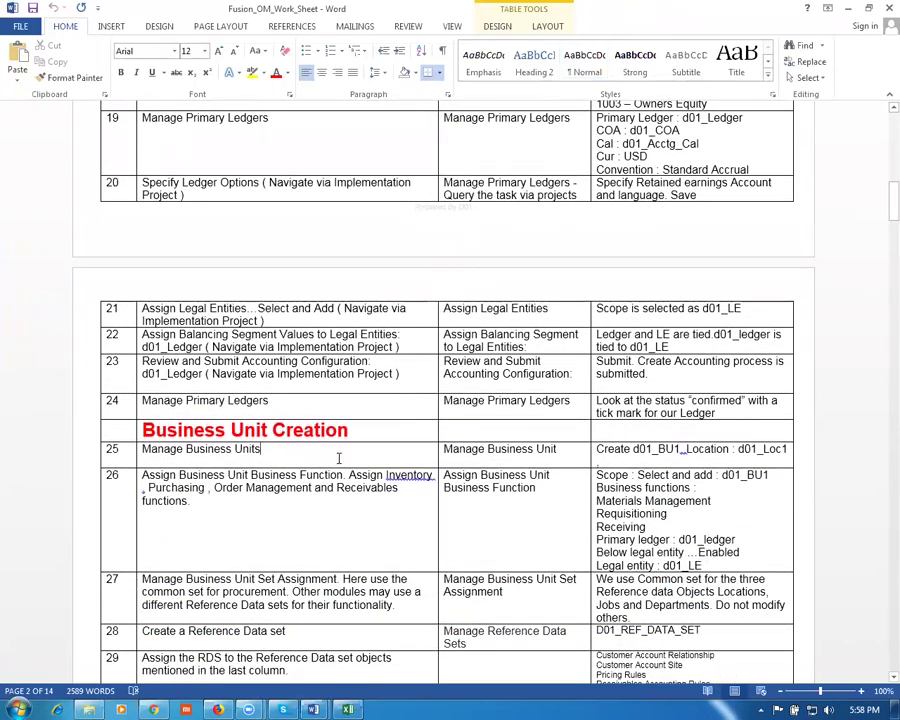
scroll(338, 458, "down", 3)
scroll(338, 458, "down", 2)
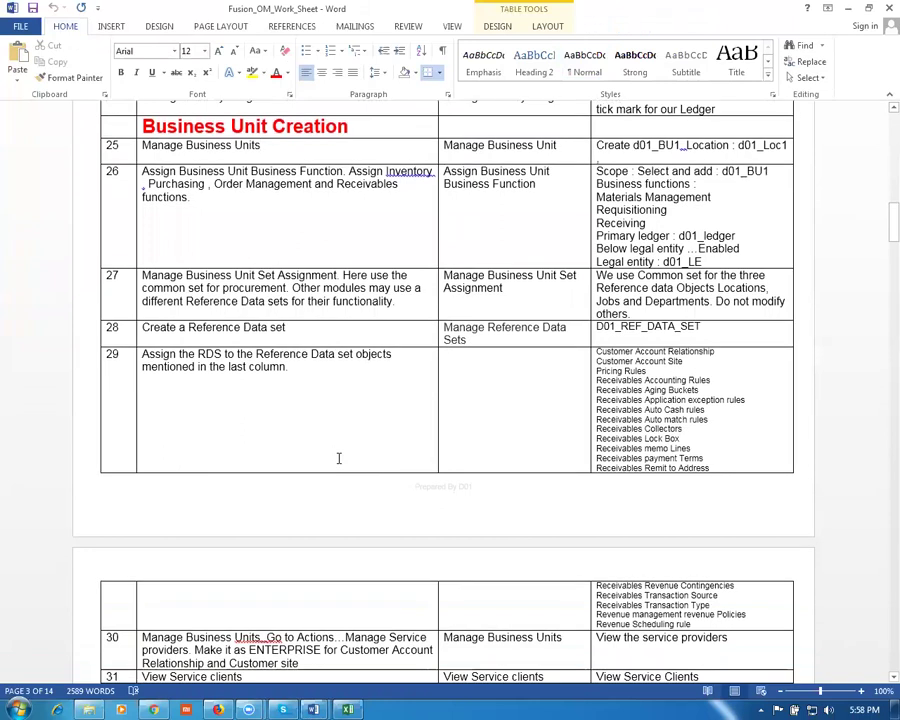
left_click(195, 354)
left_click_drag(209, 366, 226, 366)
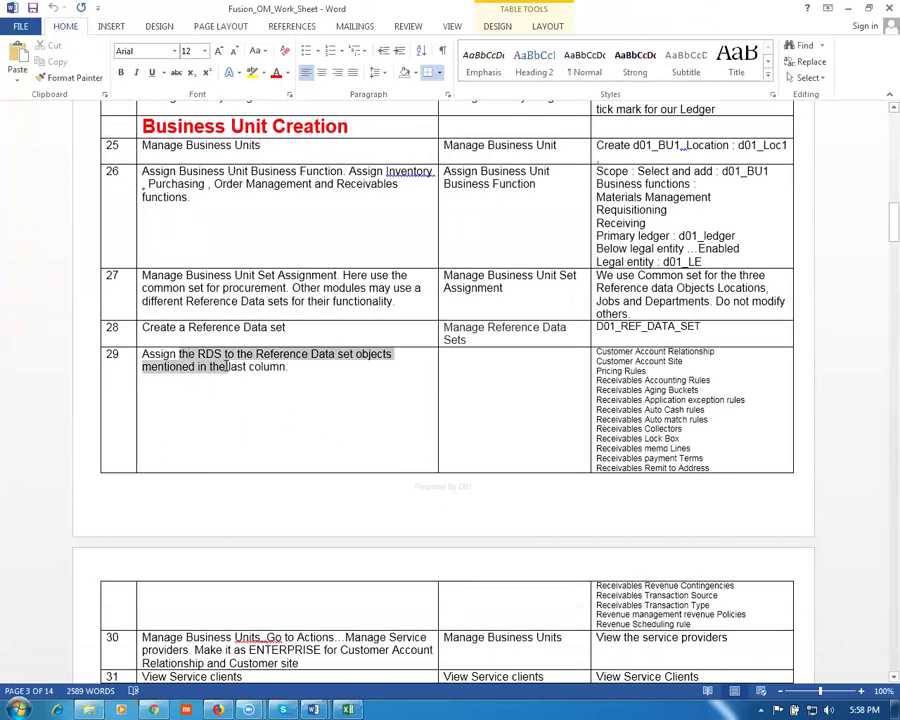
scroll(338, 448, "up", 1)
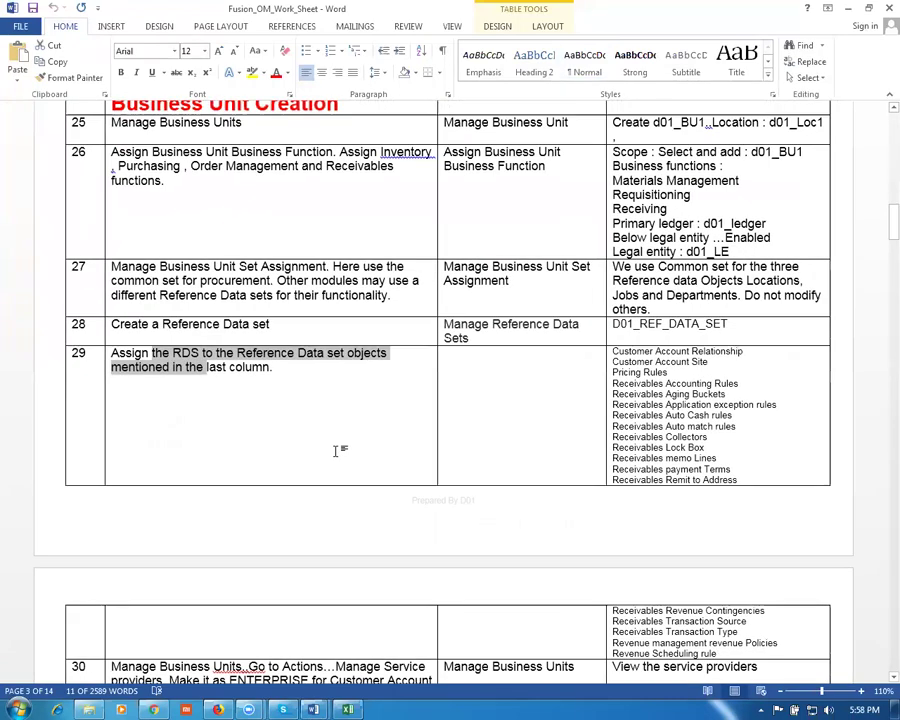
scroll(338, 450, "up", 1)
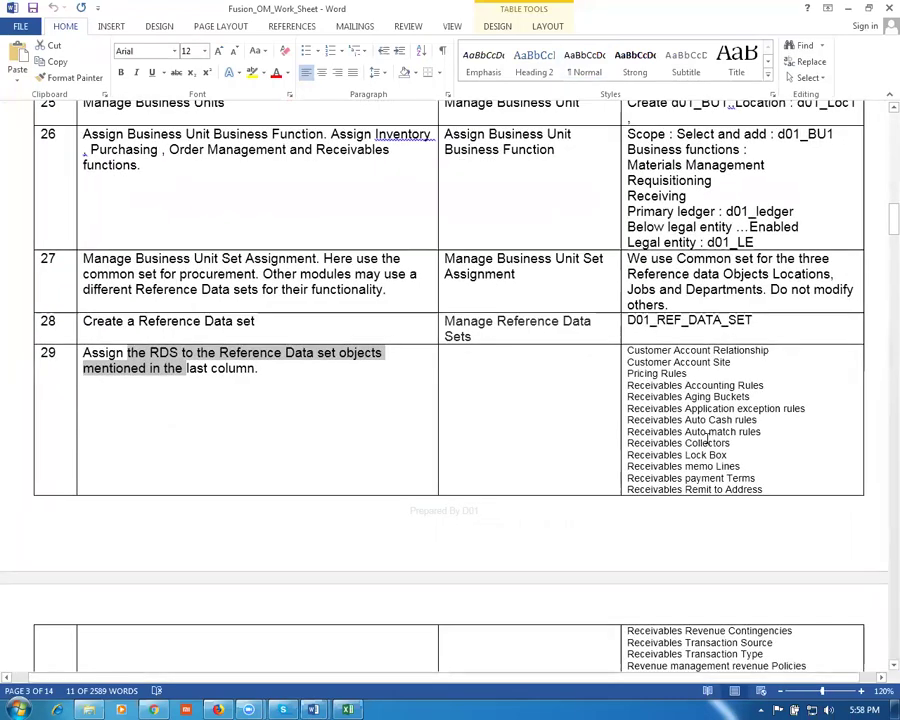
left_click(708, 440)
scroll(698, 446, "down", 2)
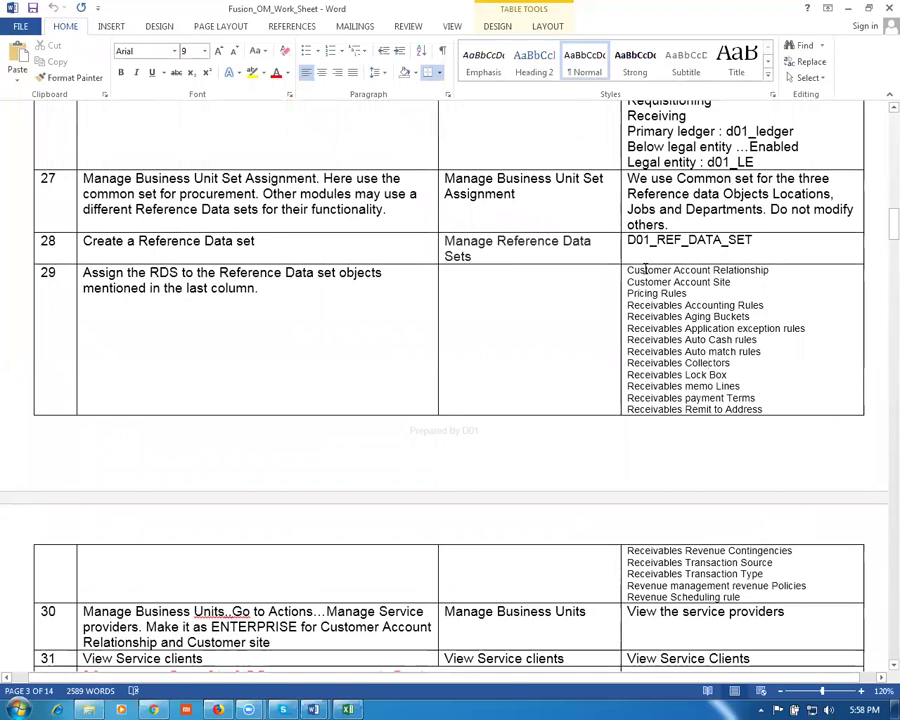
left_click_drag(645, 270, 721, 287)
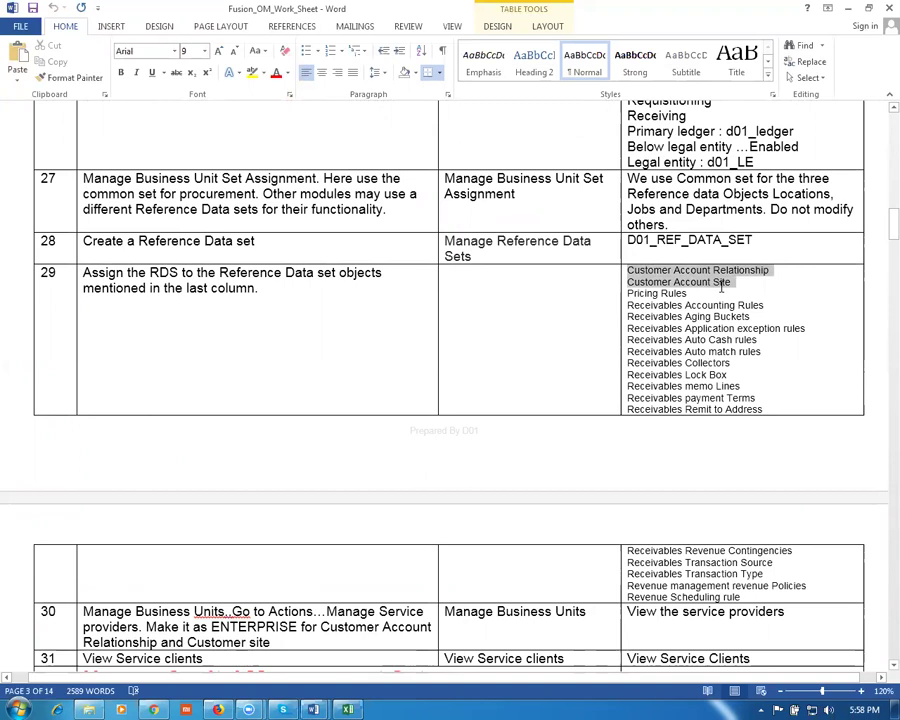
left_click(650, 293)
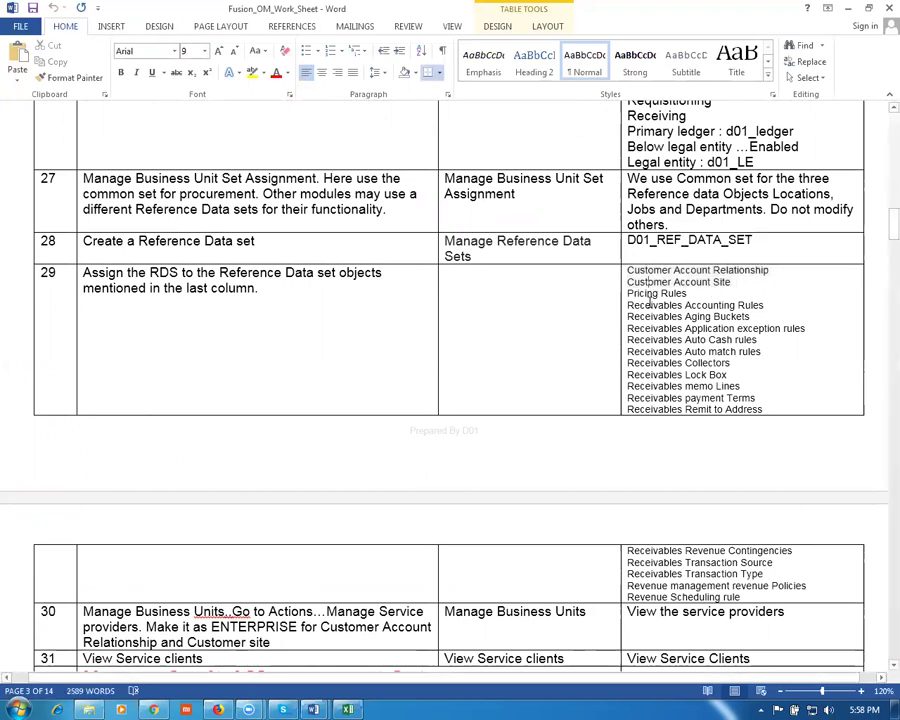
left_click_drag(629, 305, 706, 597)
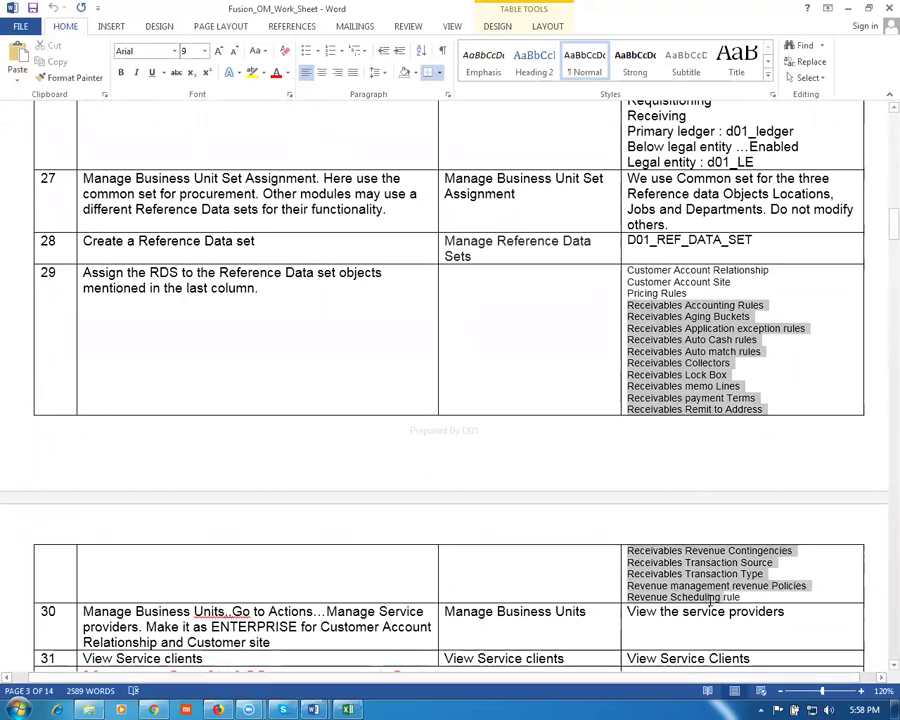
left_click(150, 273)
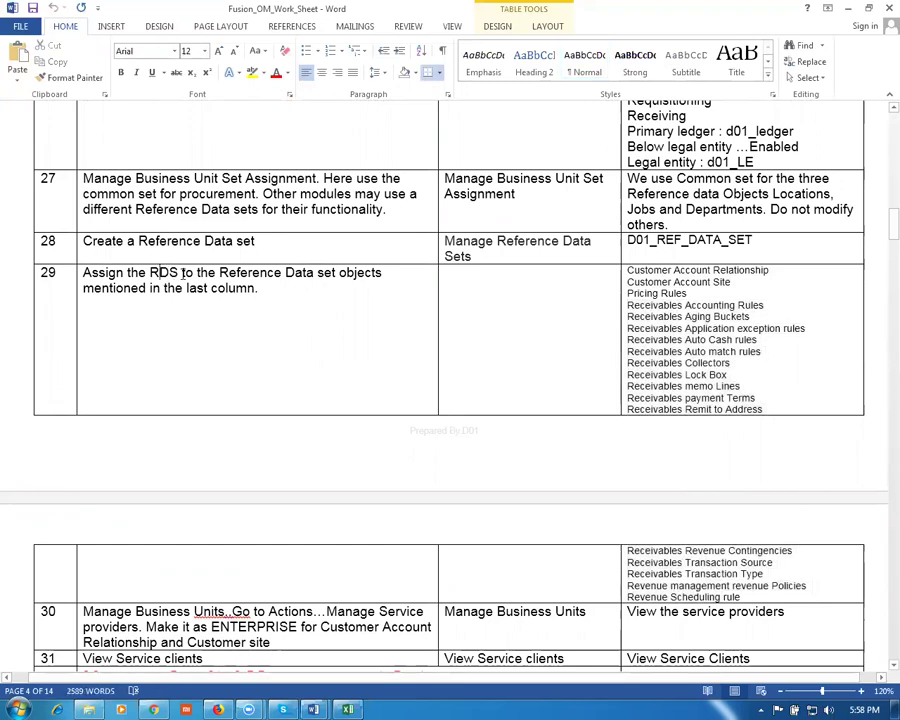
scroll(186, 278, "down", 2)
scroll(186, 279, "down", 3)
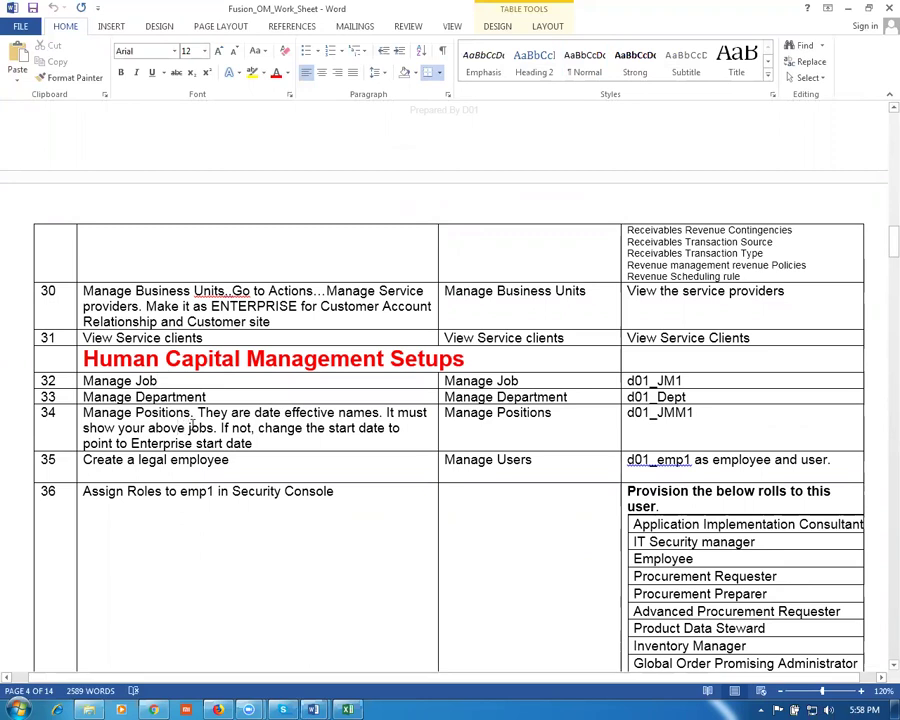
left_click(514, 466)
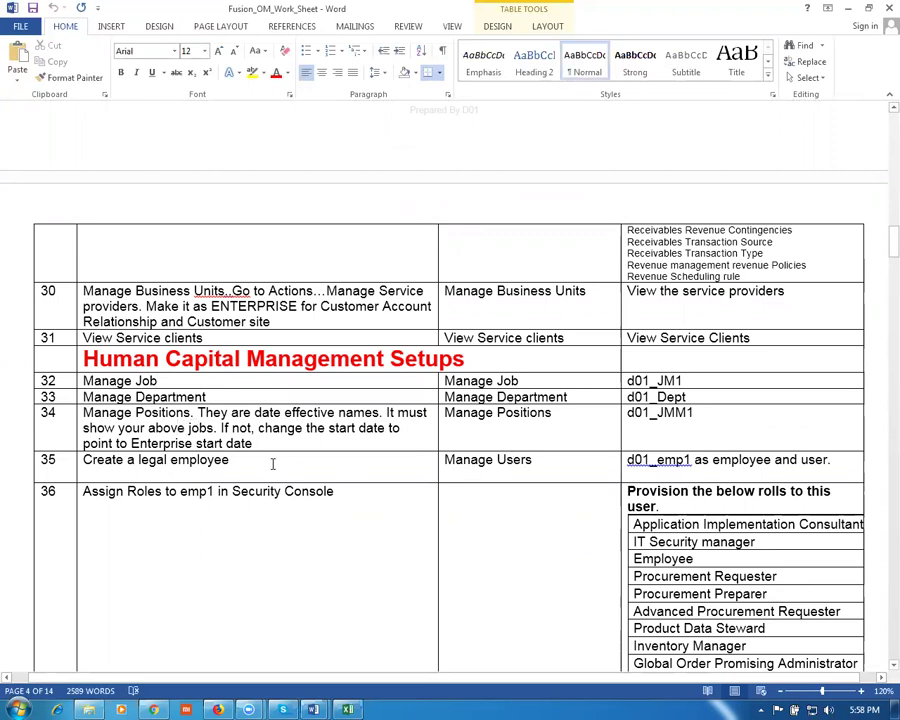
left_click_drag(545, 463, 458, 458)
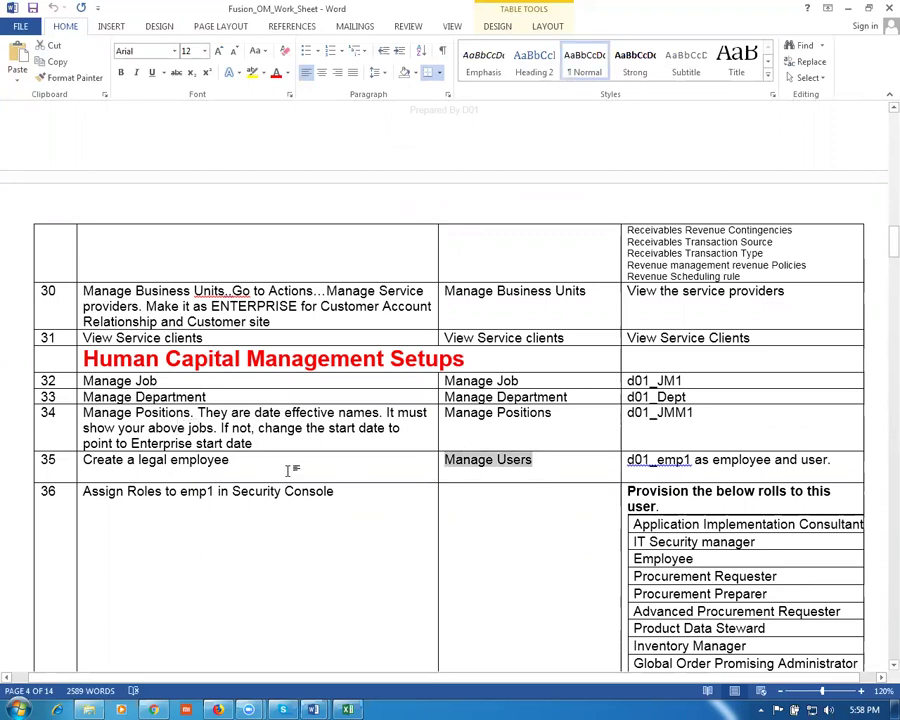
left_click(321, 466)
left_click(335, 505)
scroll(386, 500, "down", 3)
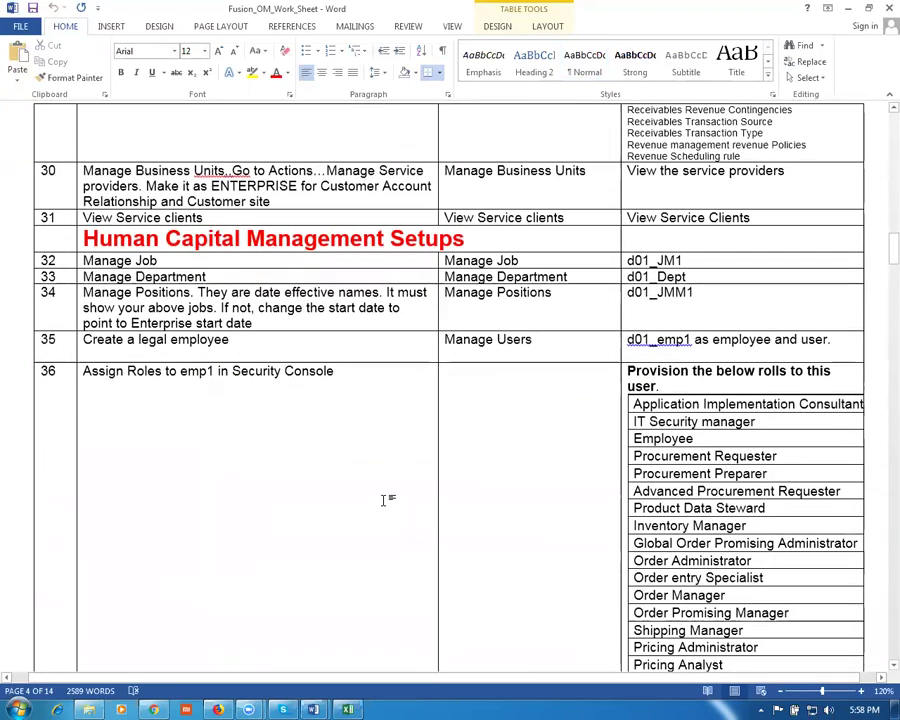
scroll(386, 497, "down", 2)
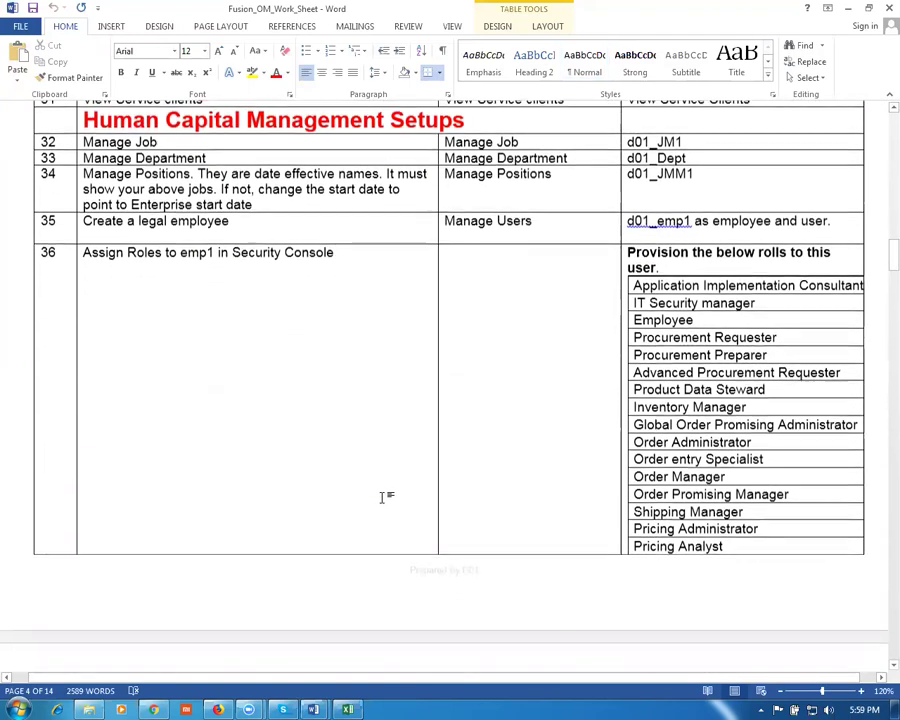
scroll(384, 498, "down", 4)
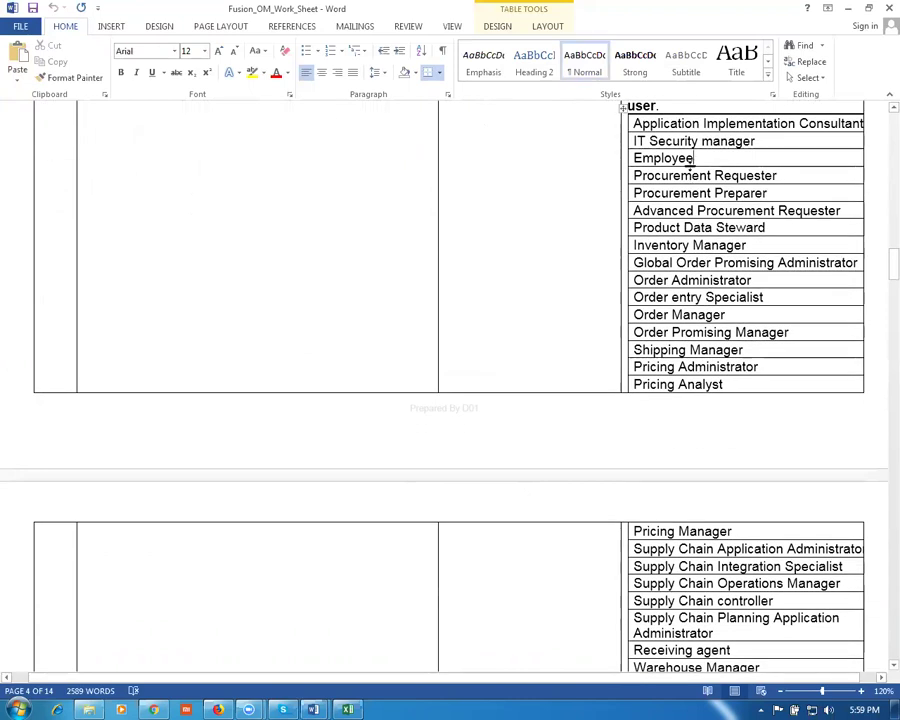
left_click(694, 193)
left_click_drag(638, 262, 773, 284)
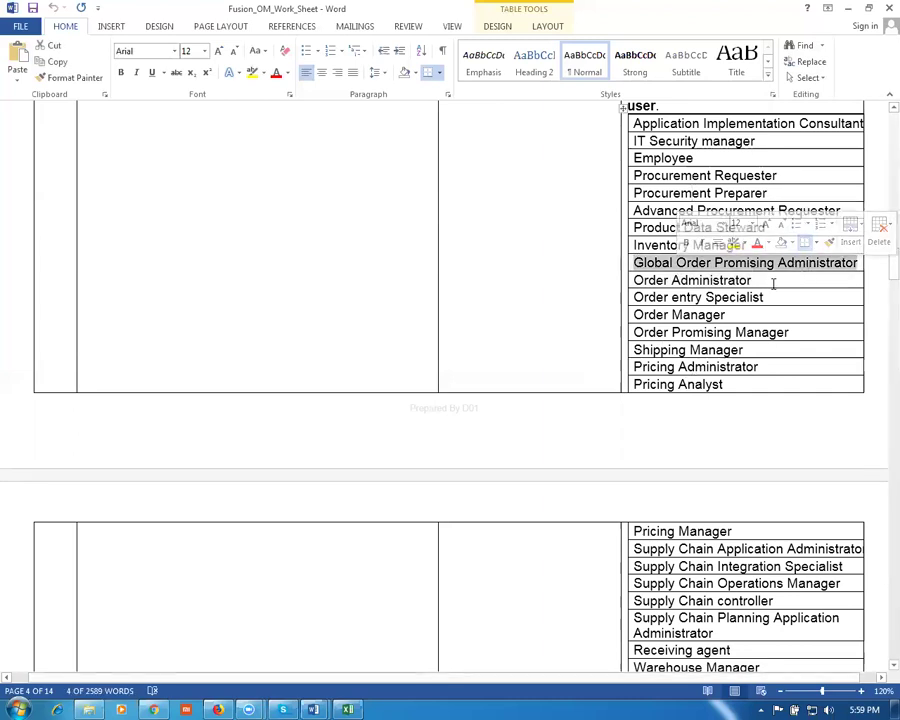
left_click(773, 284, "shift")
left_click(752, 297)
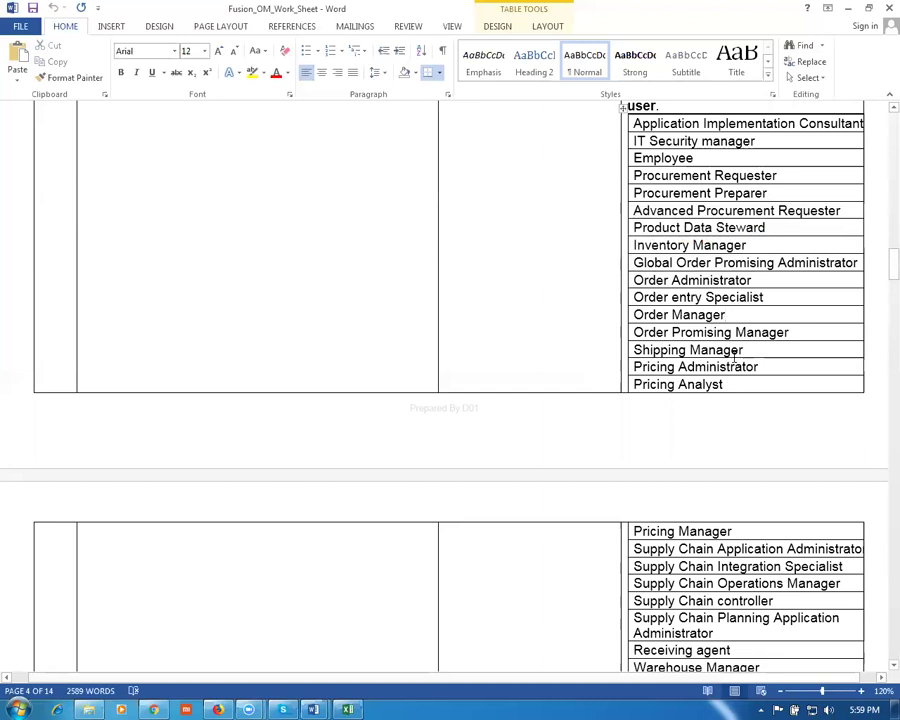
scroll(735, 352, "down", 3)
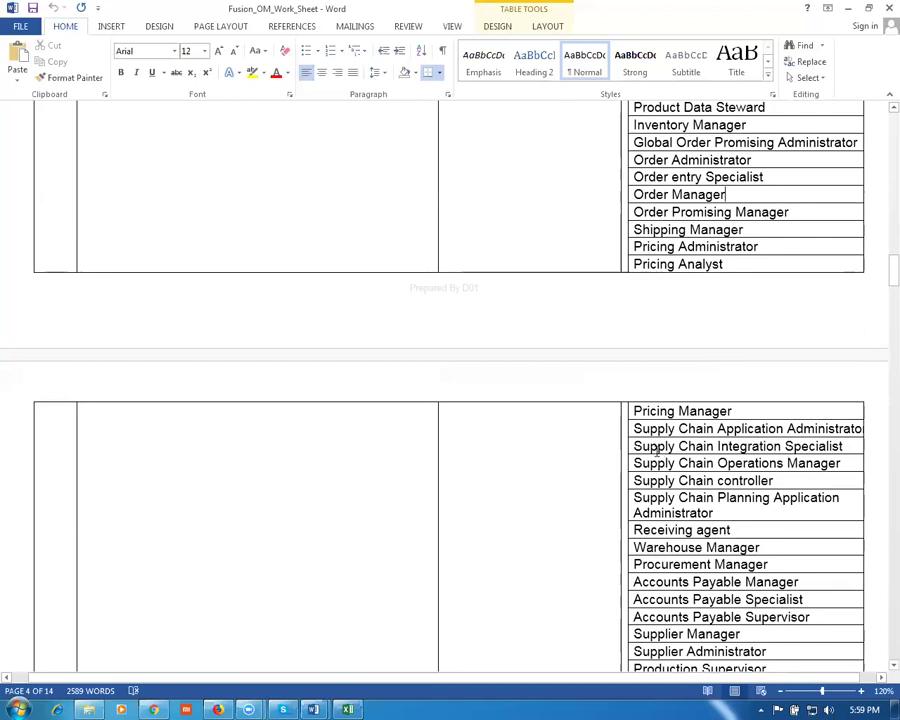
left_click_drag(655, 430, 660, 508)
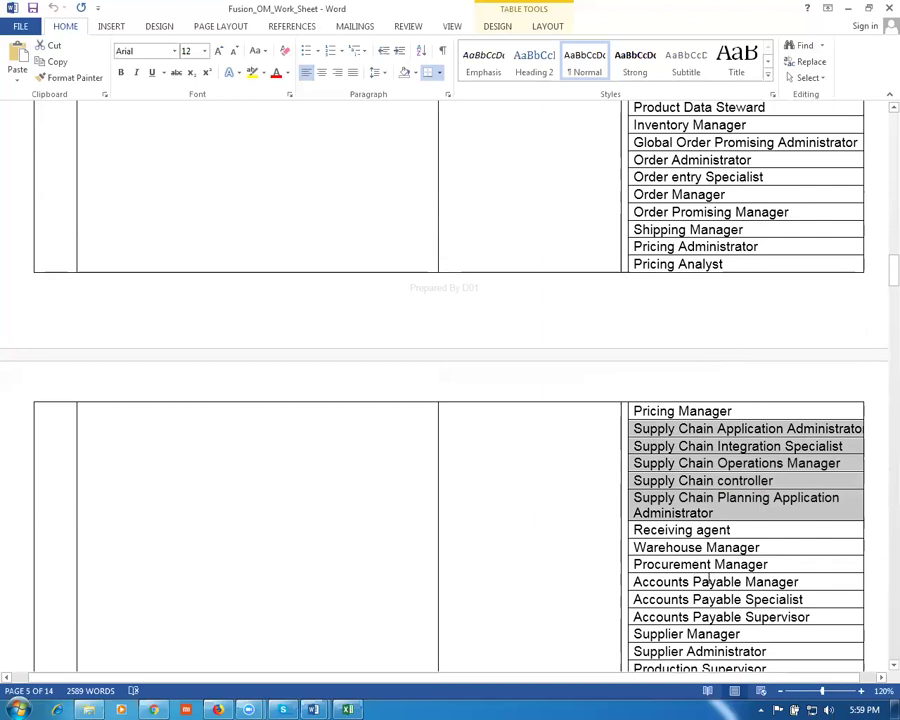
left_click(670, 507)
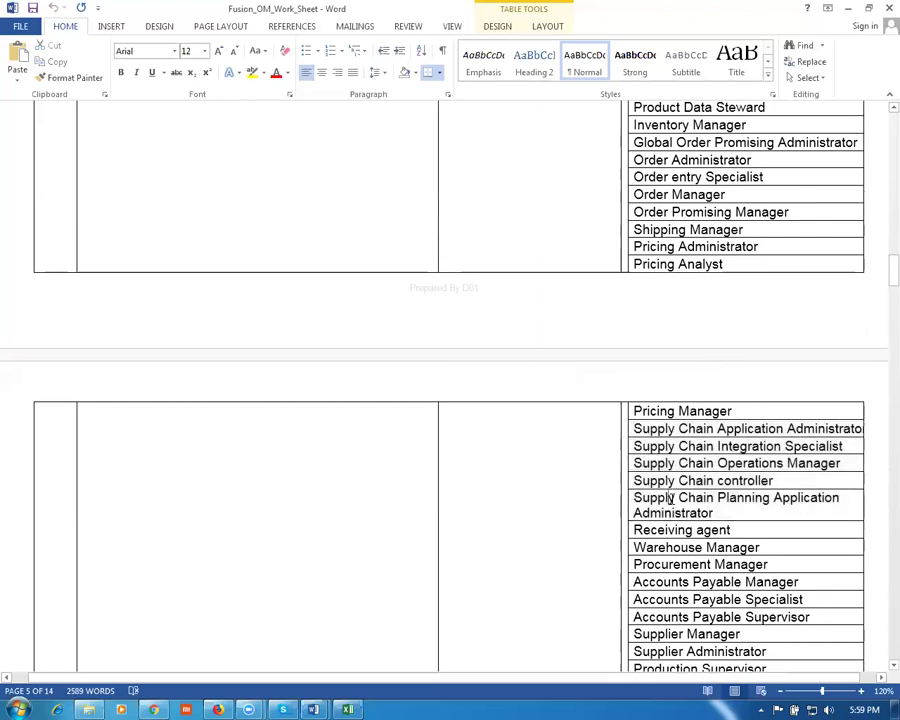
scroll(669, 480, "down", 2)
left_click_drag(634, 450, 714, 537)
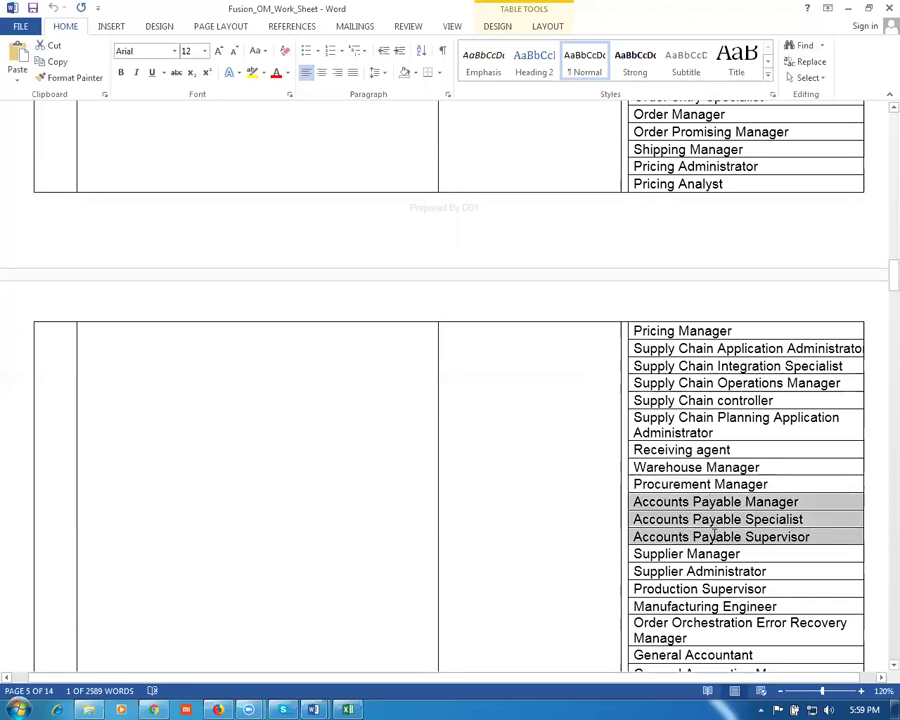
scroll(620, 542, "down", 2)
scroll(622, 540, "down", 2)
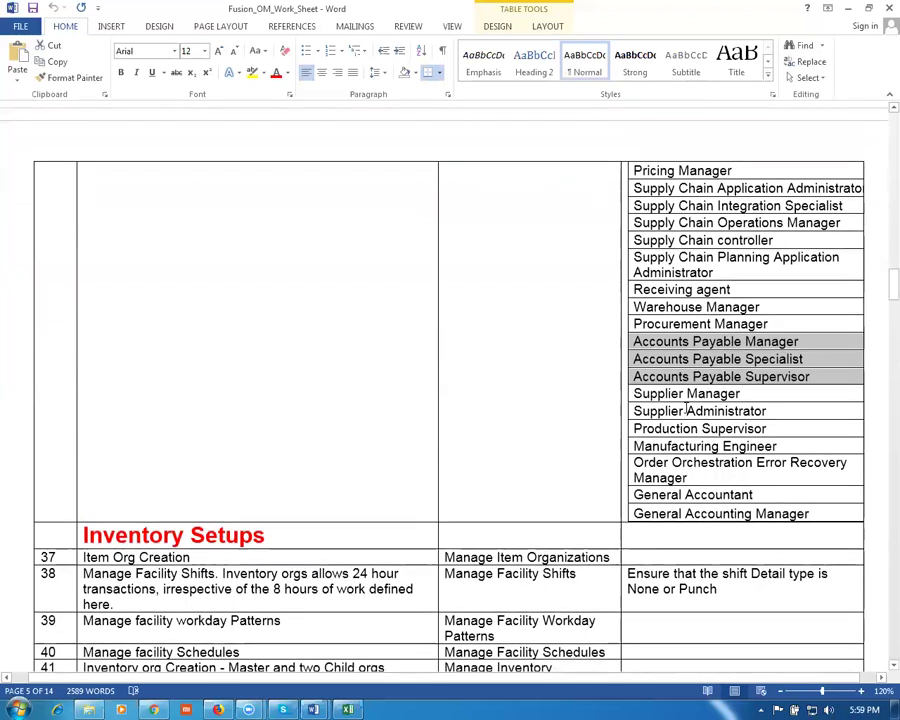
triple_click(733, 430)
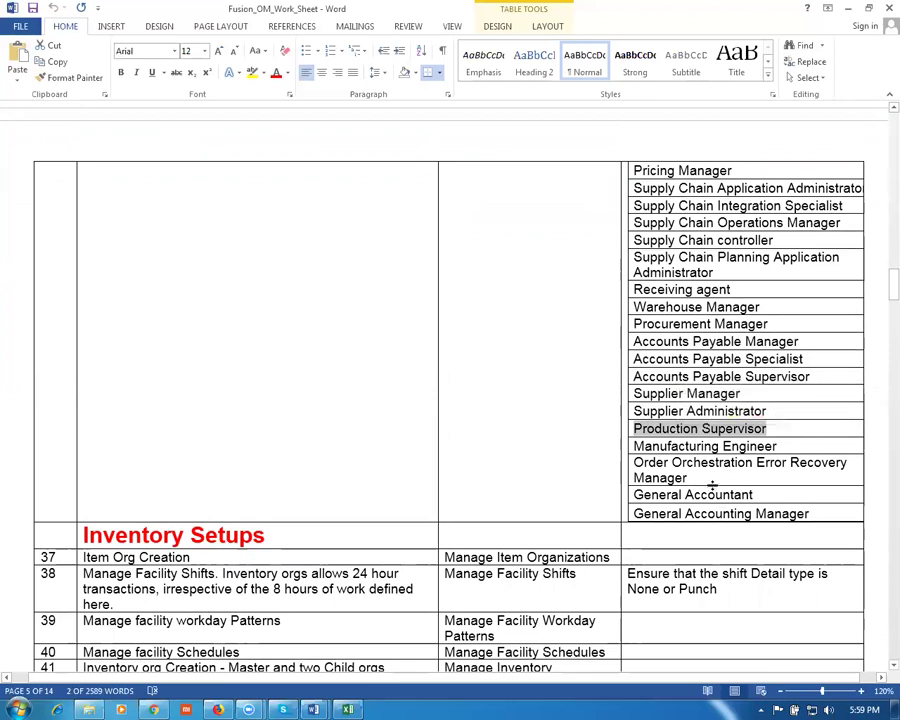
left_click_drag(645, 429, 690, 447)
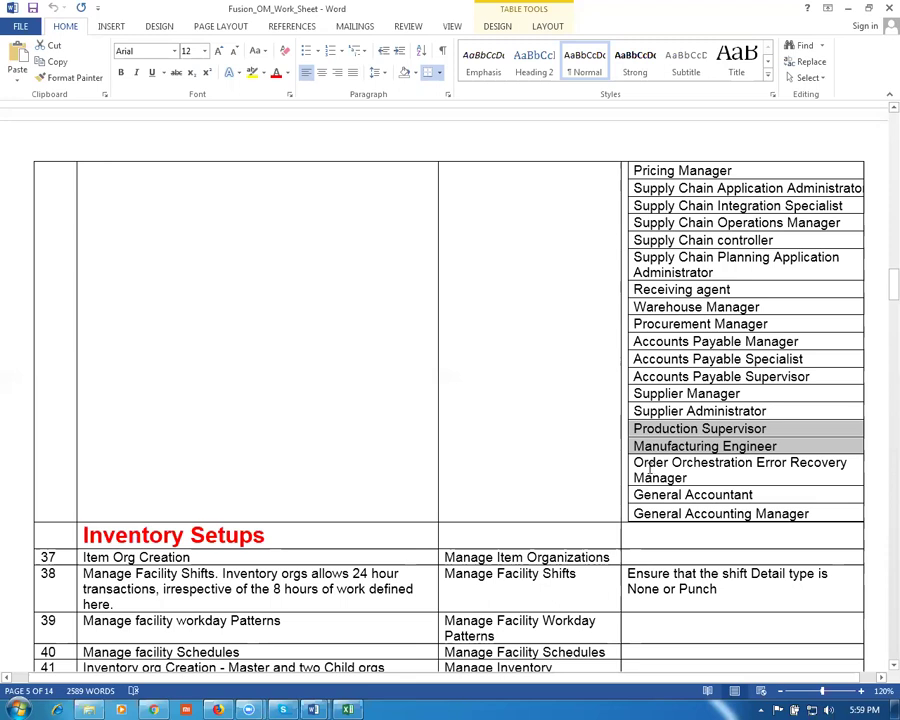
left_click_drag(647, 465, 667, 481)
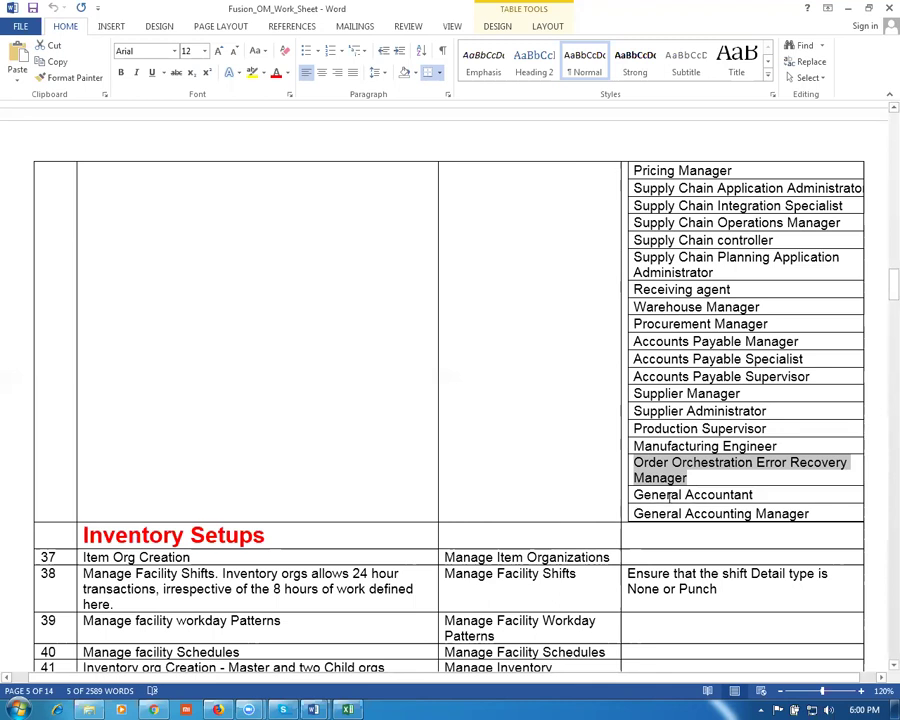
left_click_drag(658, 490, 697, 508)
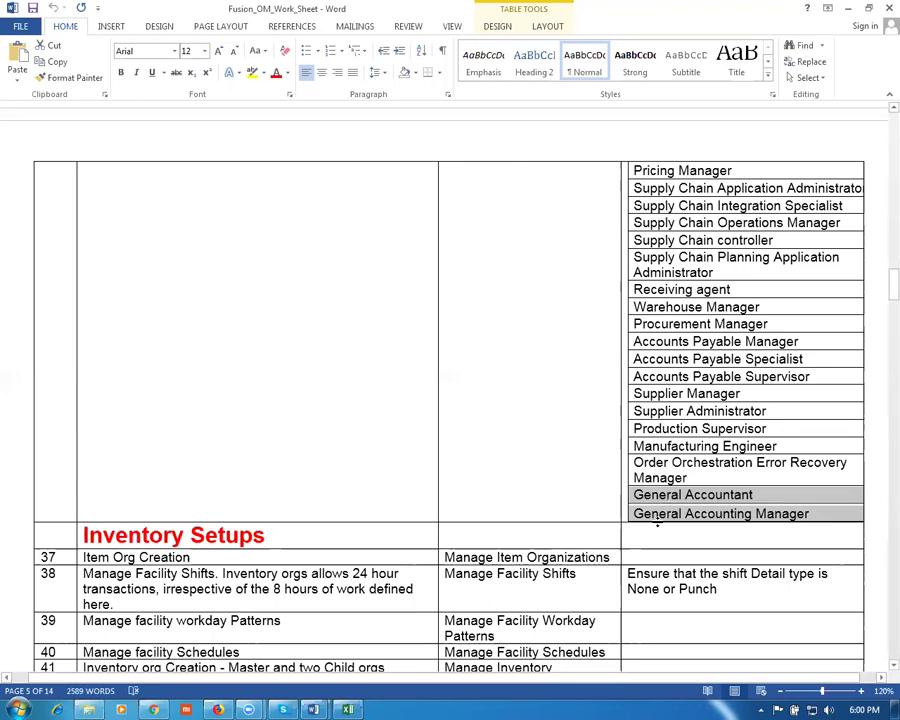
left_click(701, 321)
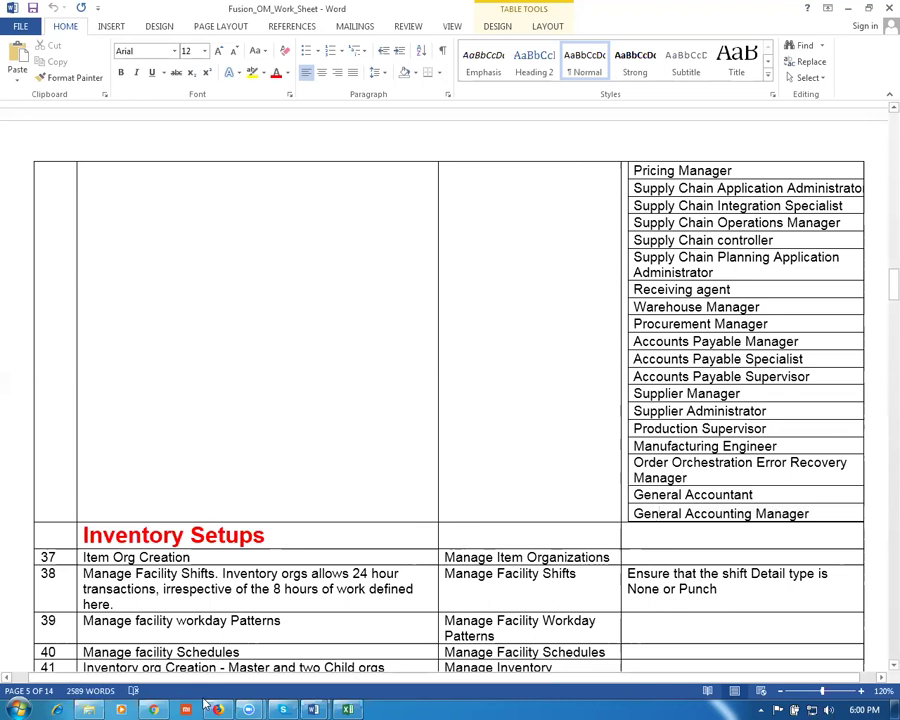
Step: Return to the Oracle window in Firefox and finish with the Return Receipts page
left_click(153, 707)
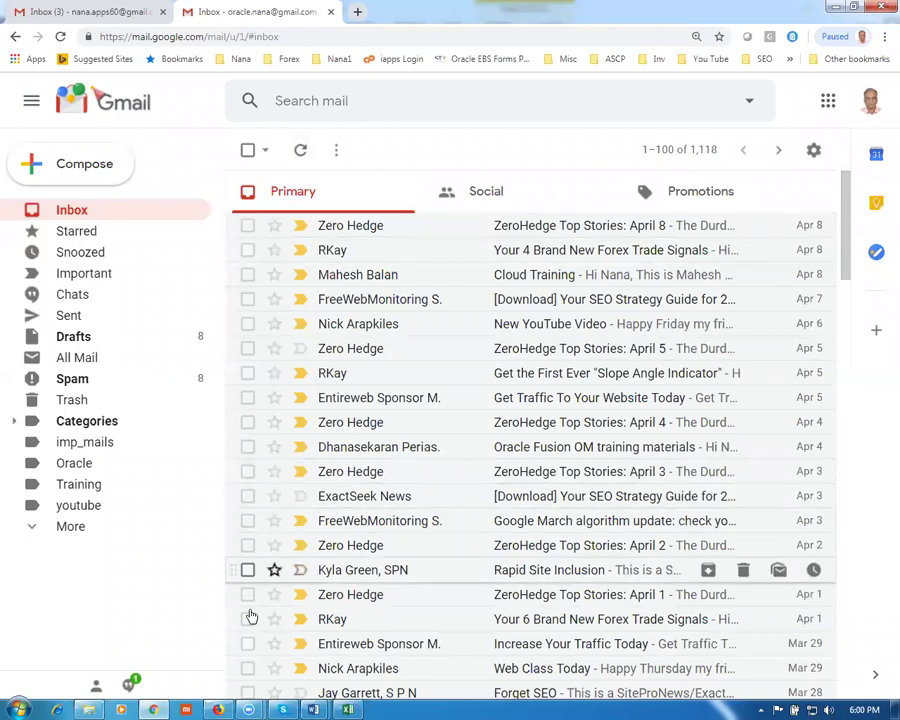
left_click(218, 709)
left_click(872, 169)
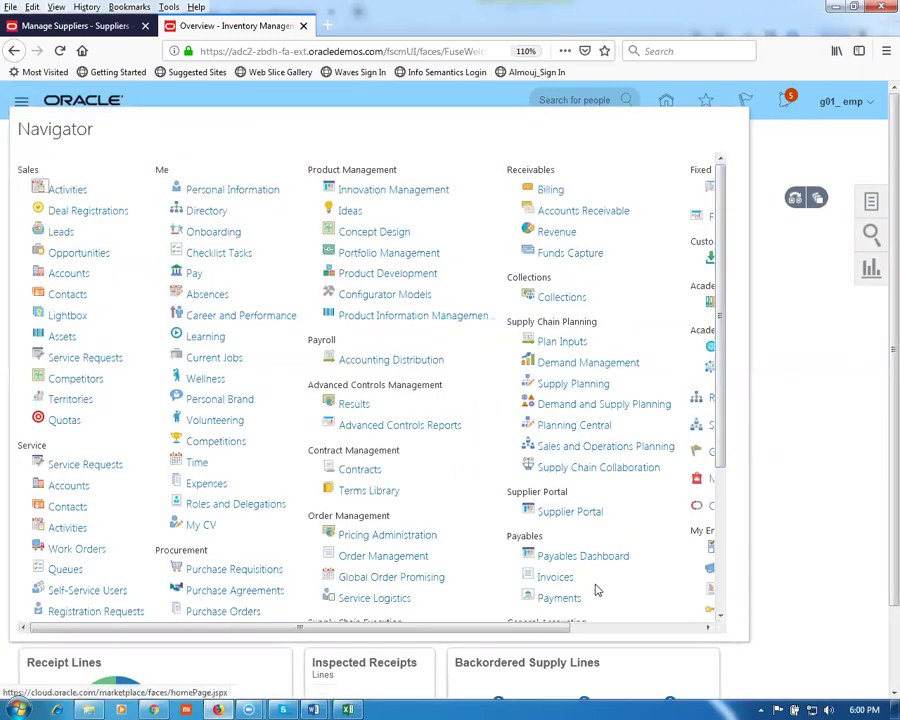
Step: Open the Security Console from the Navigator's Tools group
left_click_drag(547, 627, 689, 635)
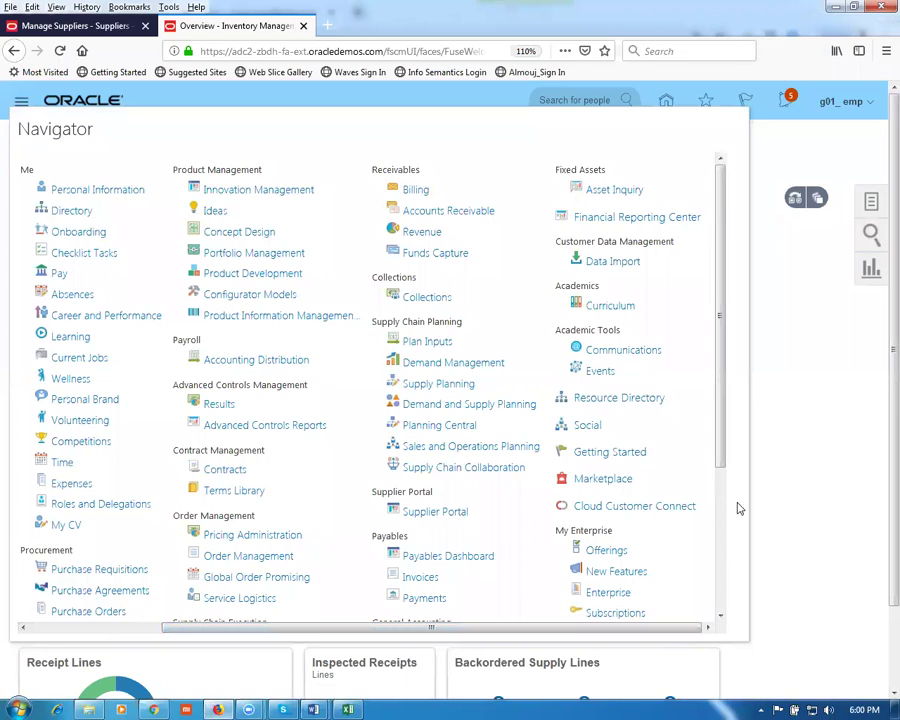
scroll(737, 547, "down", 3)
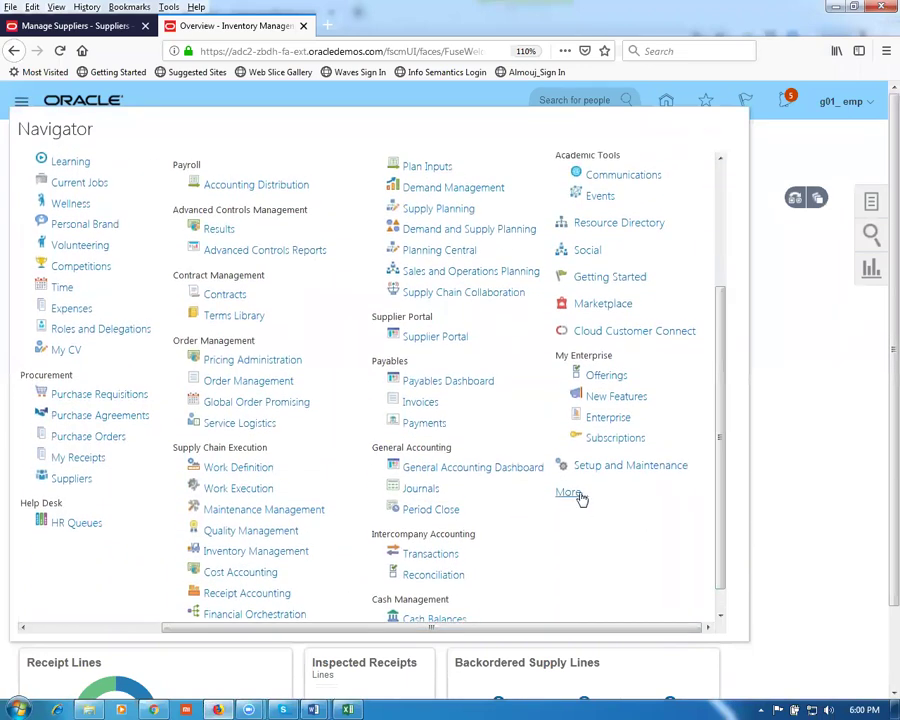
left_click(578, 495)
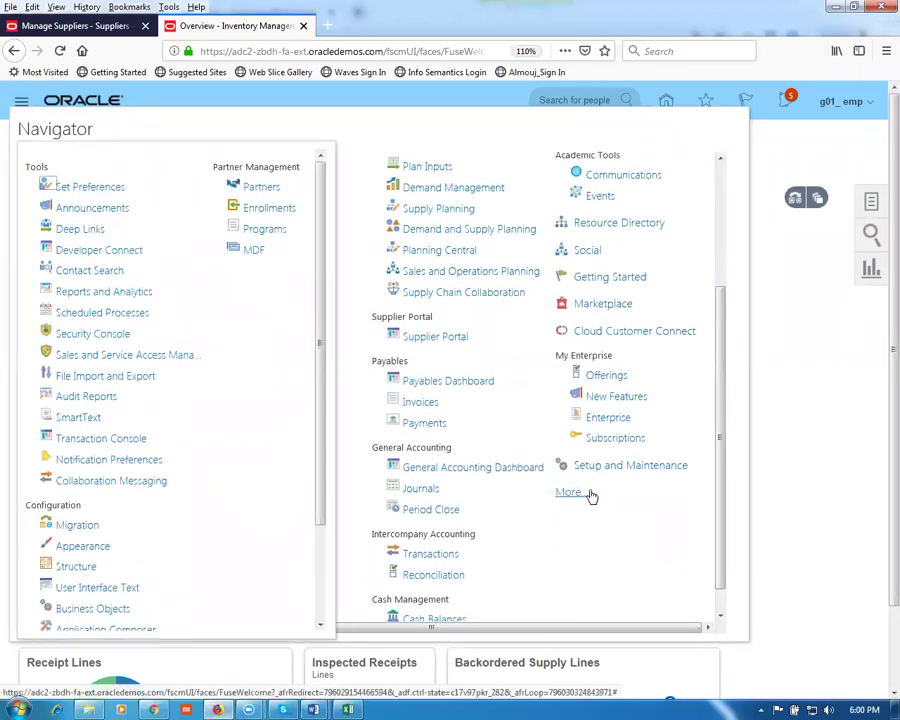
left_click(72, 340)
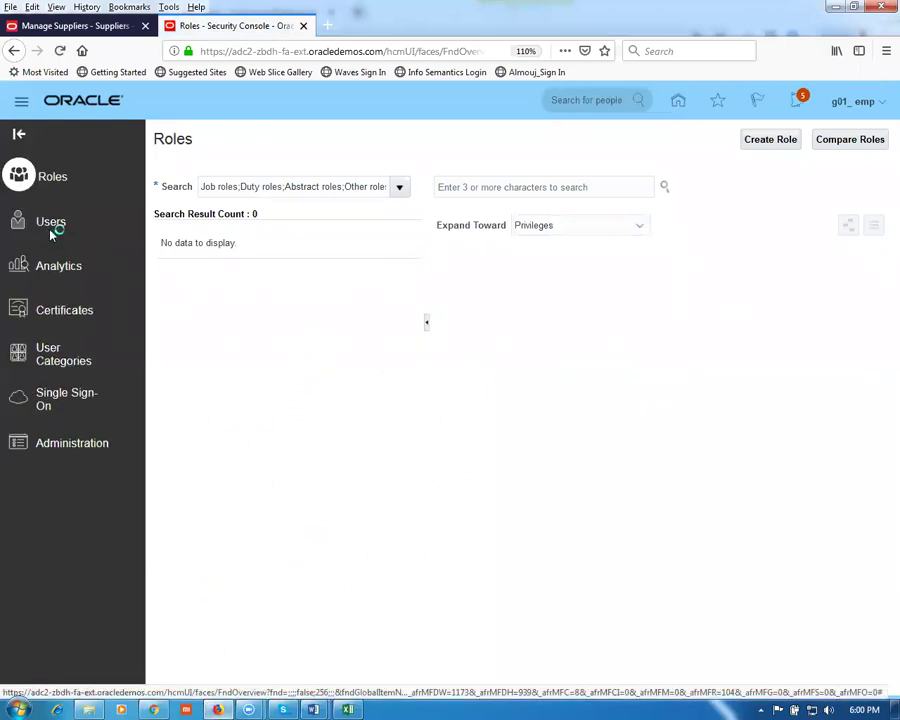
Step: Search User Accounts for G01 and open the matching account's details
left_click(52, 226)
left_click(386, 190)
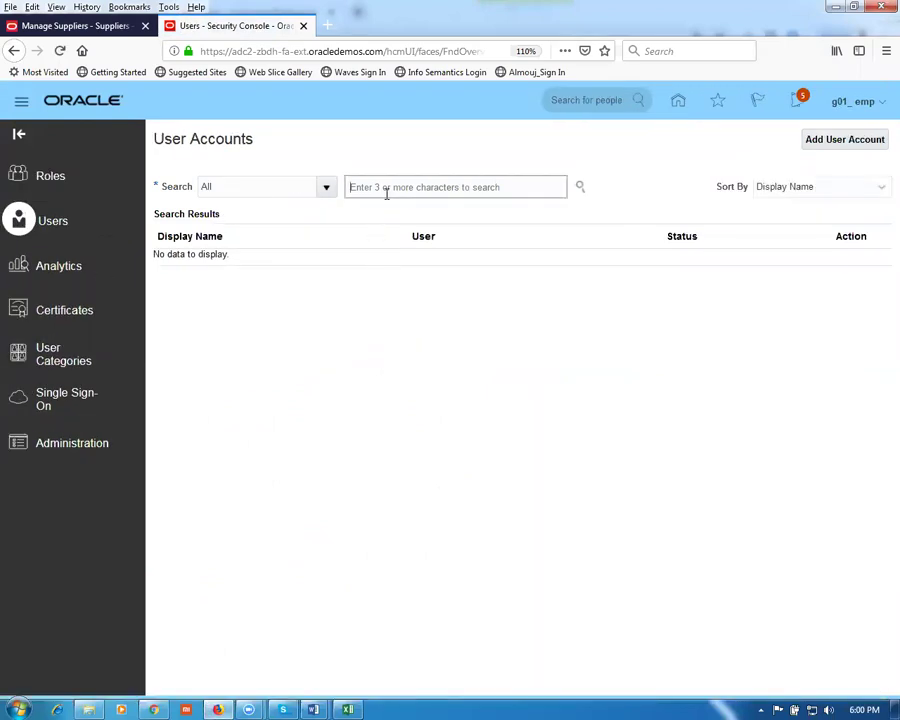
type("G")
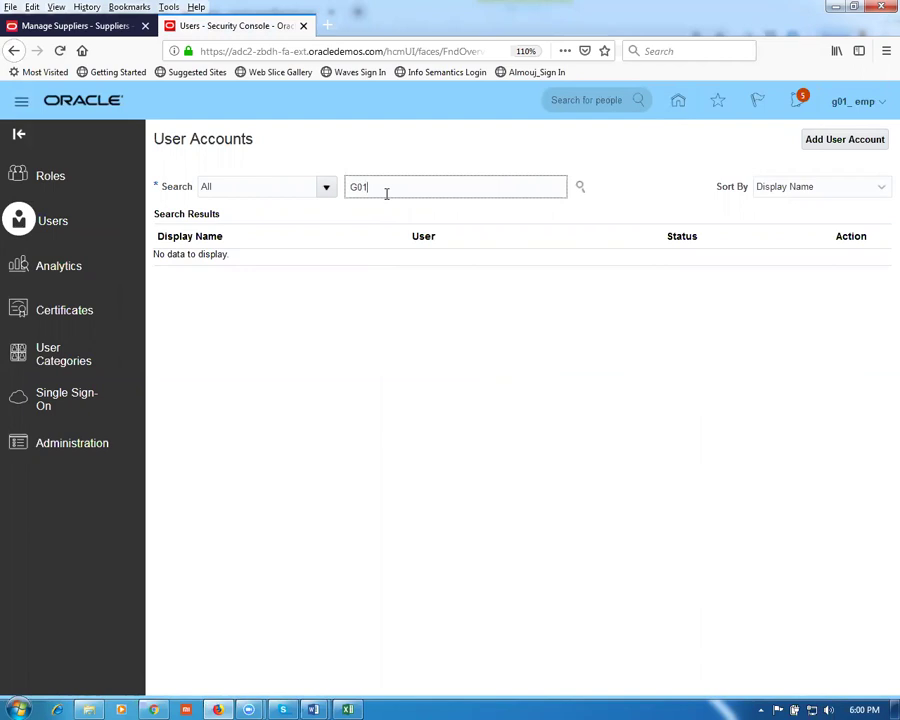
type("01")
key("Return")
left_click(185, 279)
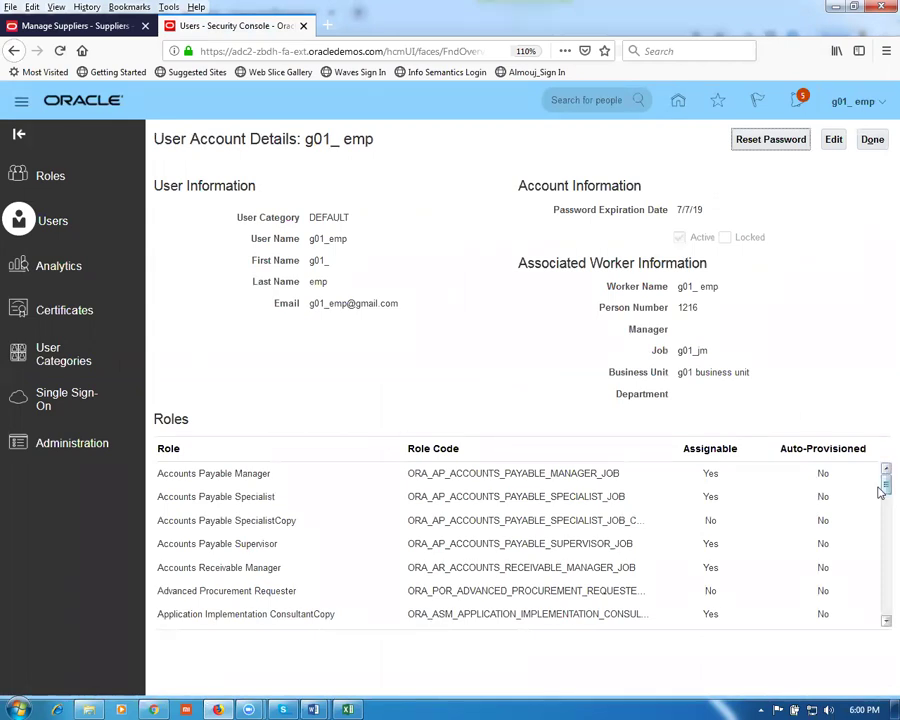
Step: Scroll through the account's assigned roles, then return to the User Accounts list
left_click_drag(880, 490, 880, 514)
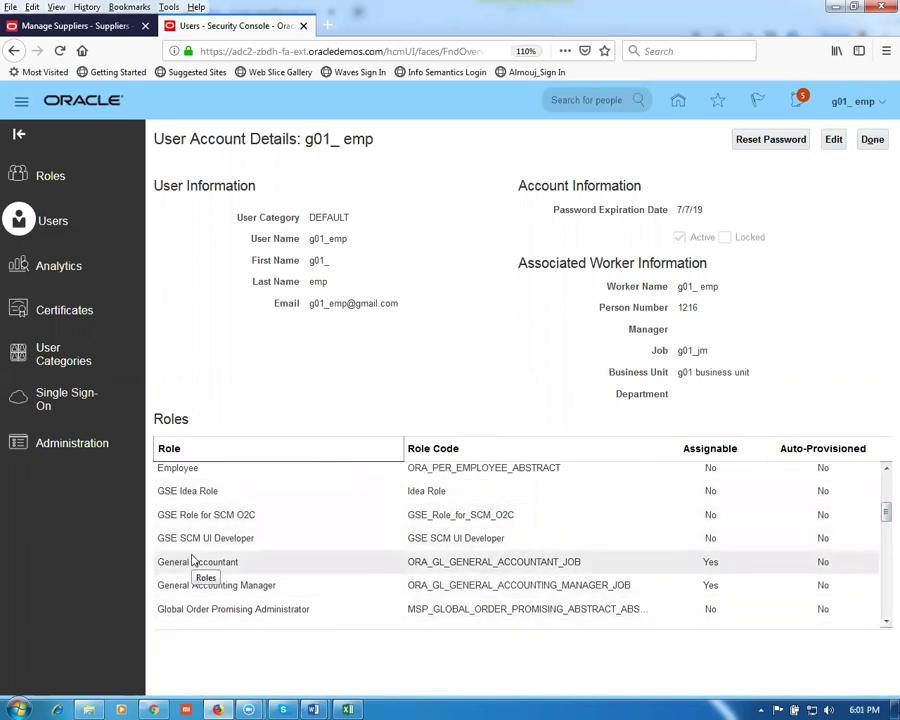
scroll(877, 516, "down", 1)
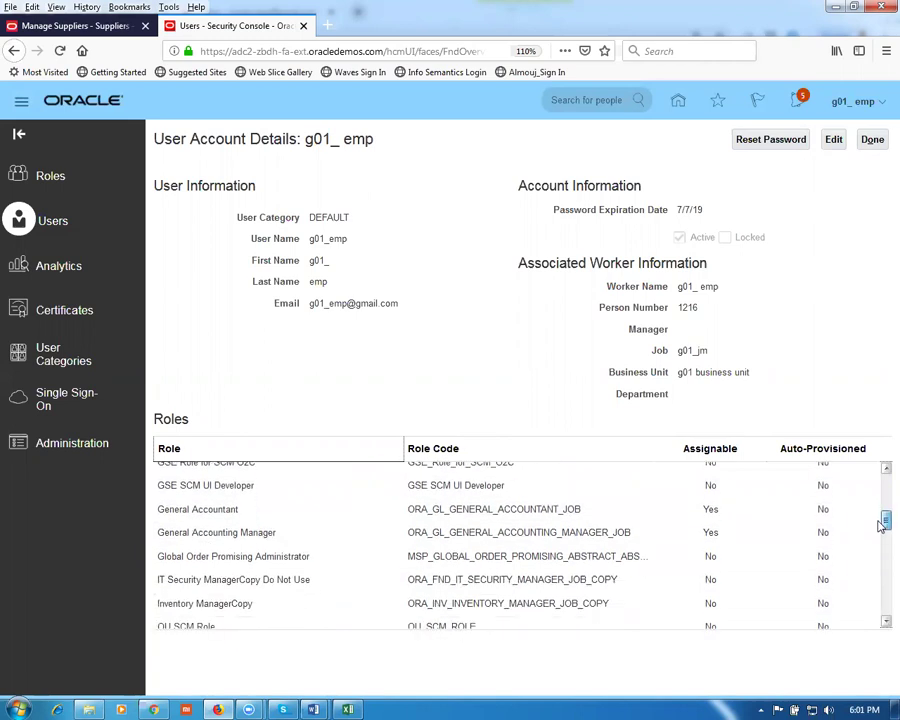
scroll(883, 521, "down", 3)
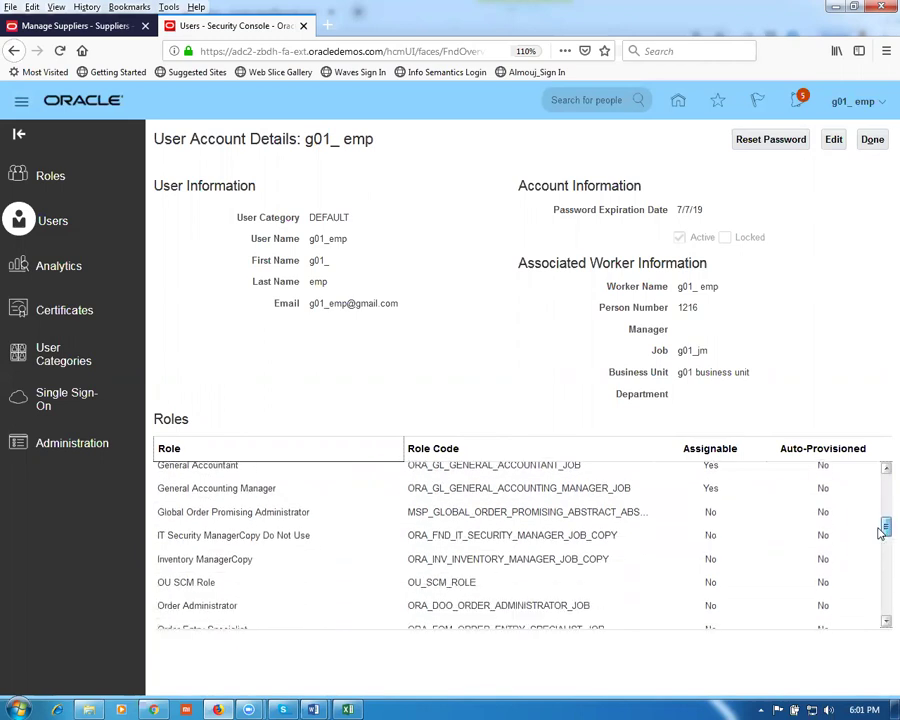
scroll(880, 540, "down", 1)
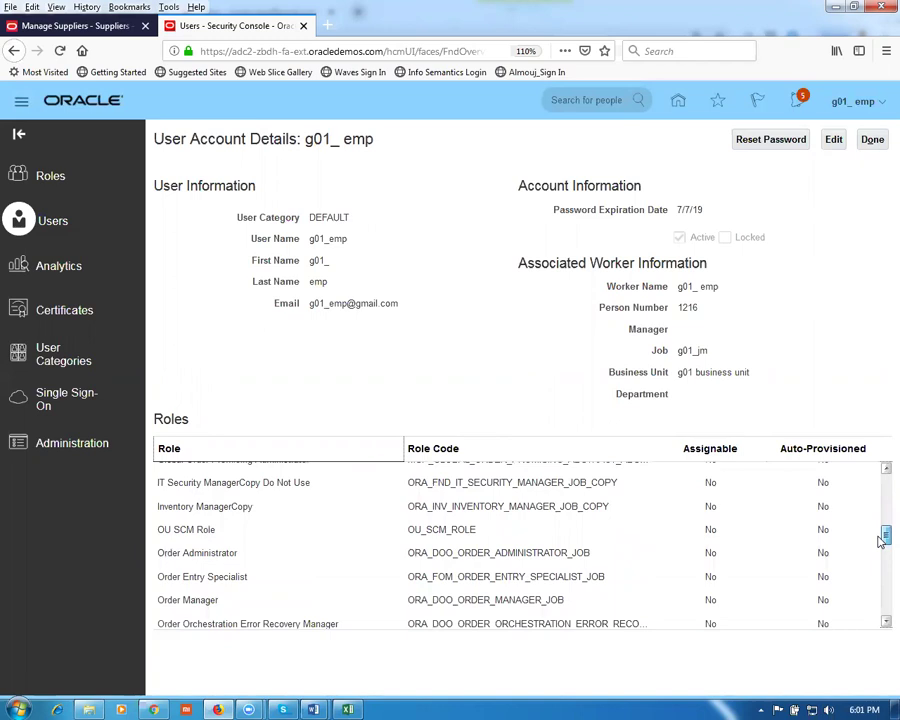
scroll(880, 541, "down", 1)
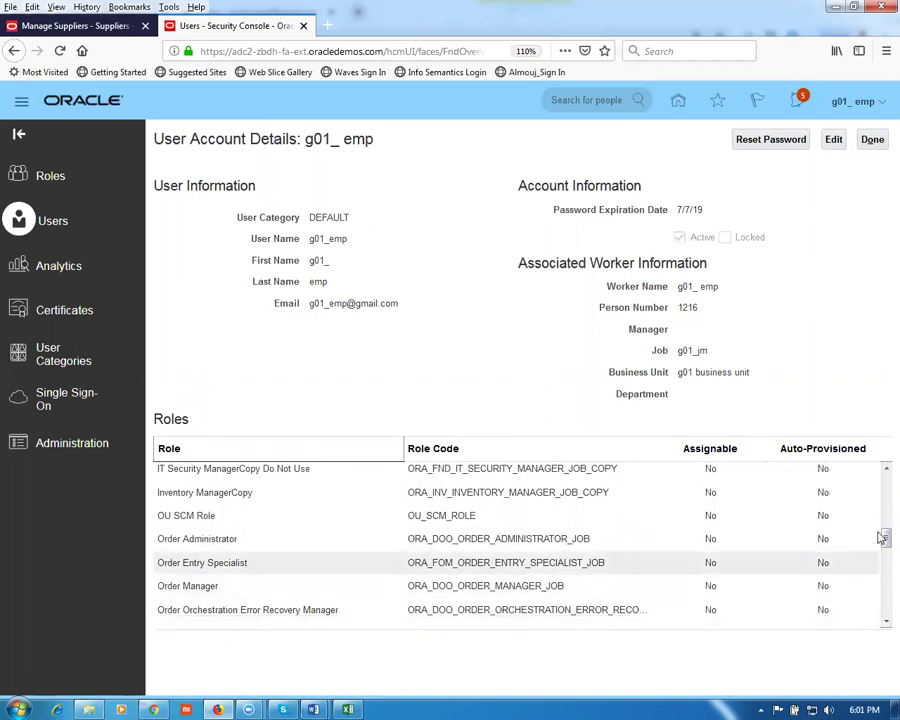
scroll(880, 548, "down", 2)
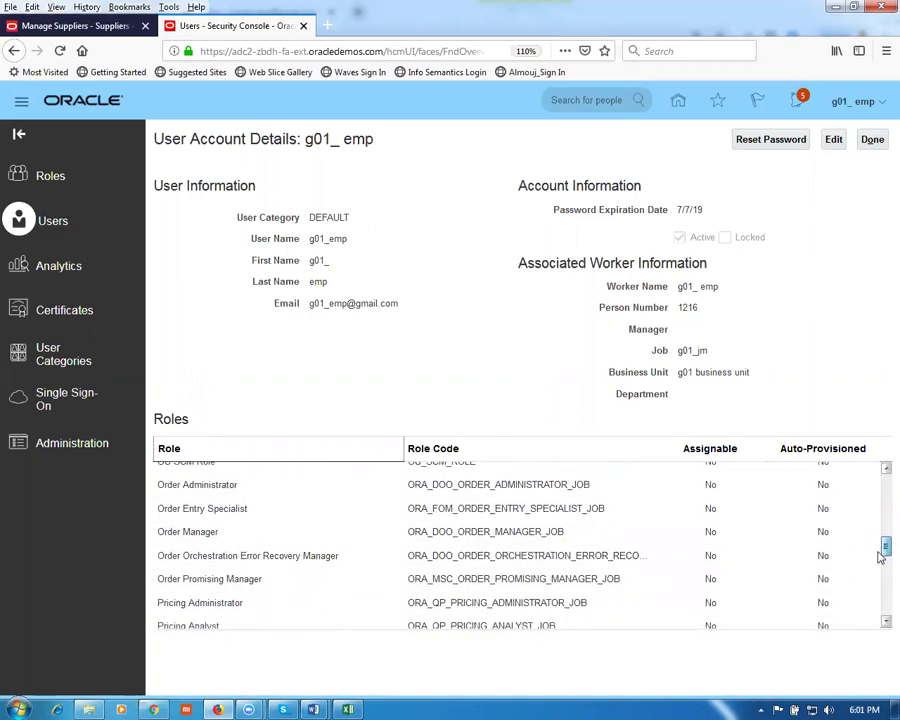
scroll(880, 540, "down", 1)
scroll(880, 563, "down", 3)
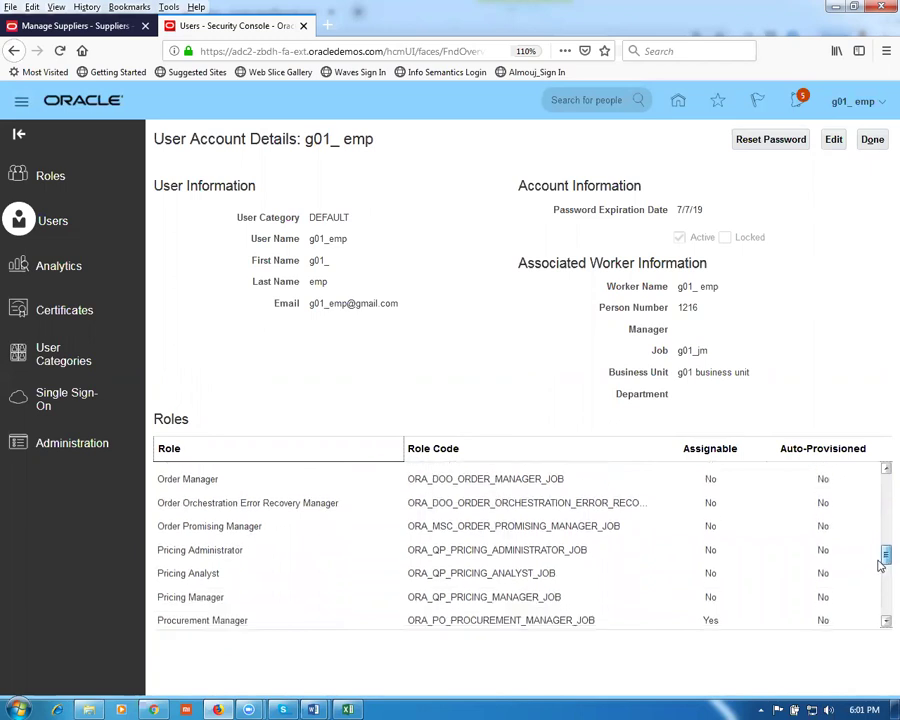
scroll(880, 573, "down", 3)
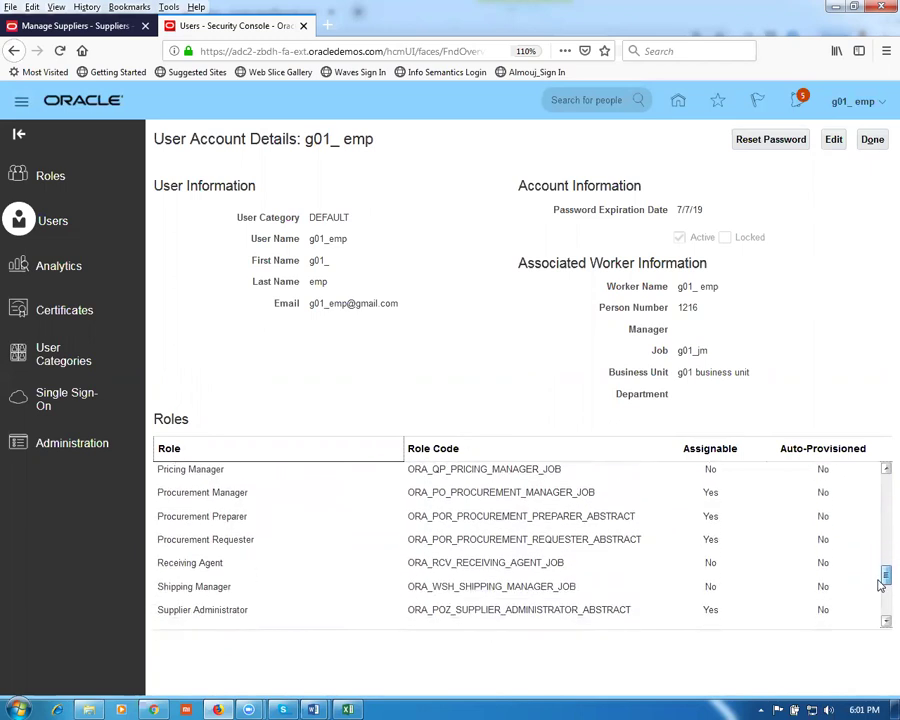
scroll(879, 597, "down", 3)
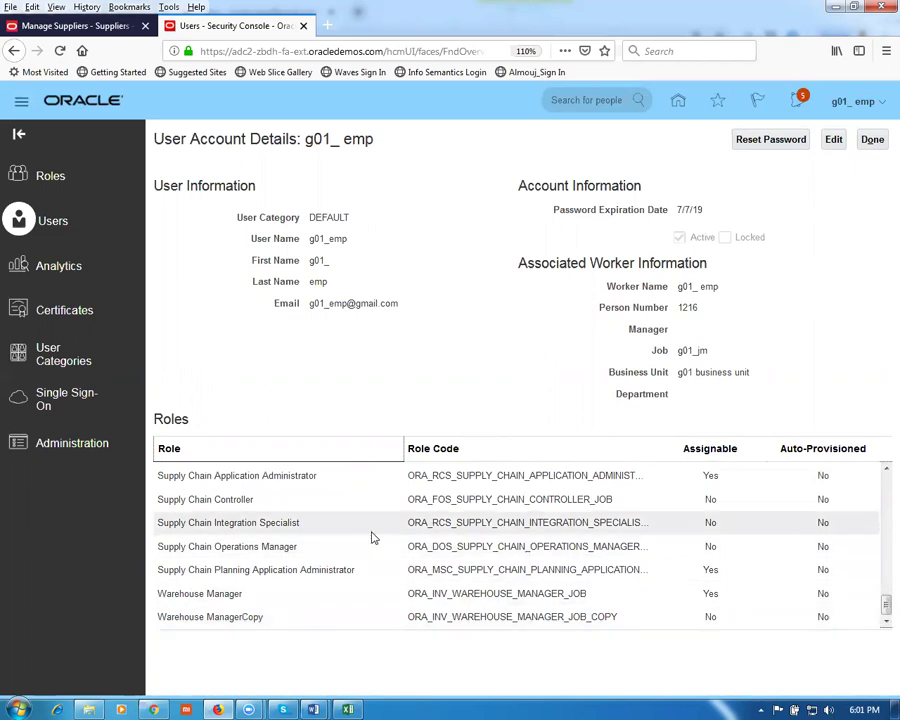
left_click(869, 141)
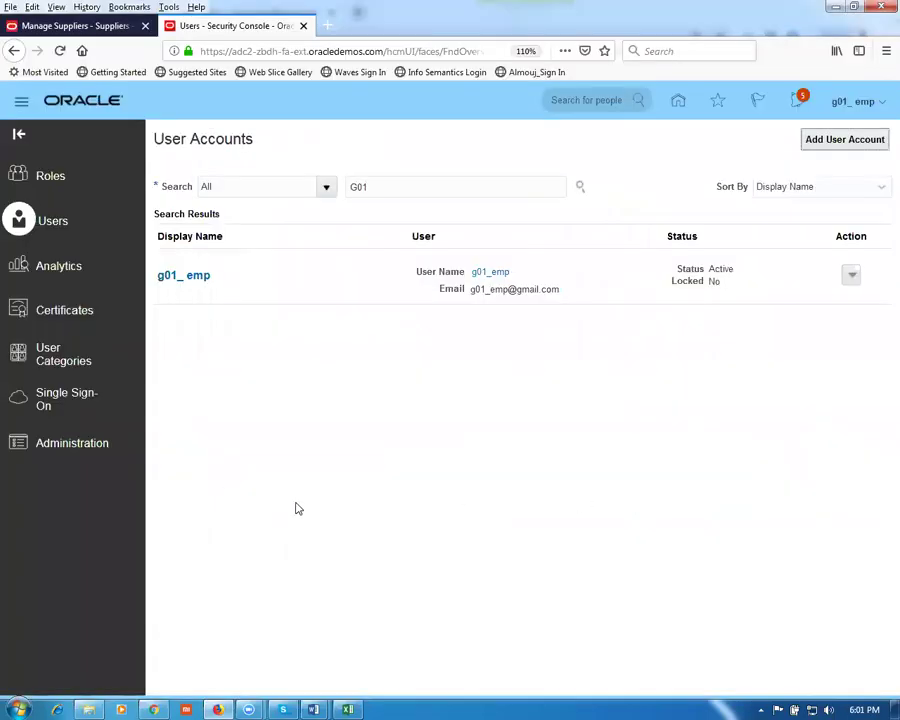
left_click(346, 709)
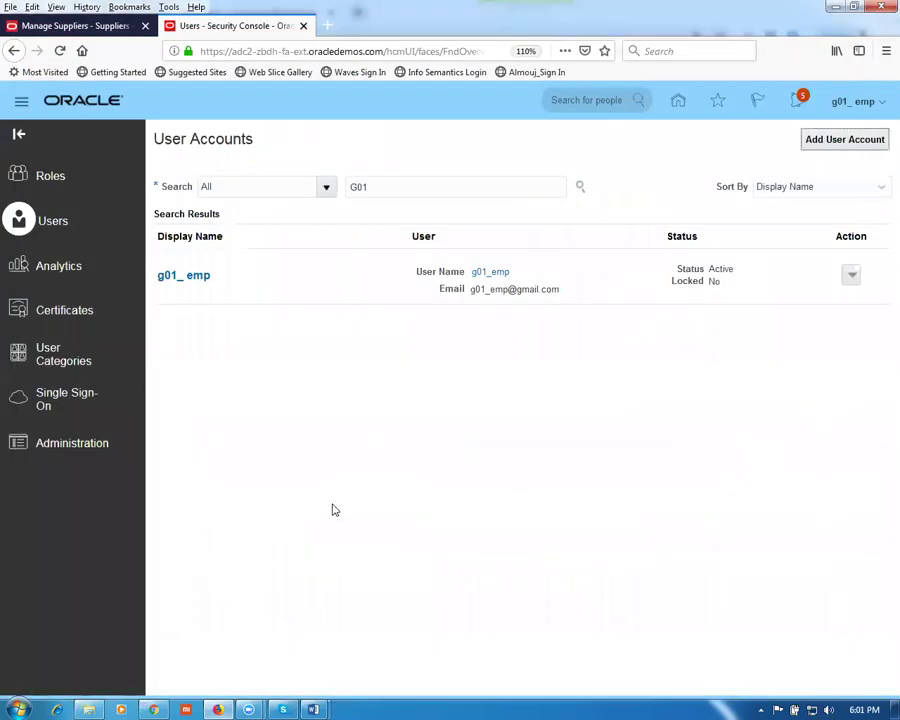
mouse_move(314, 707)
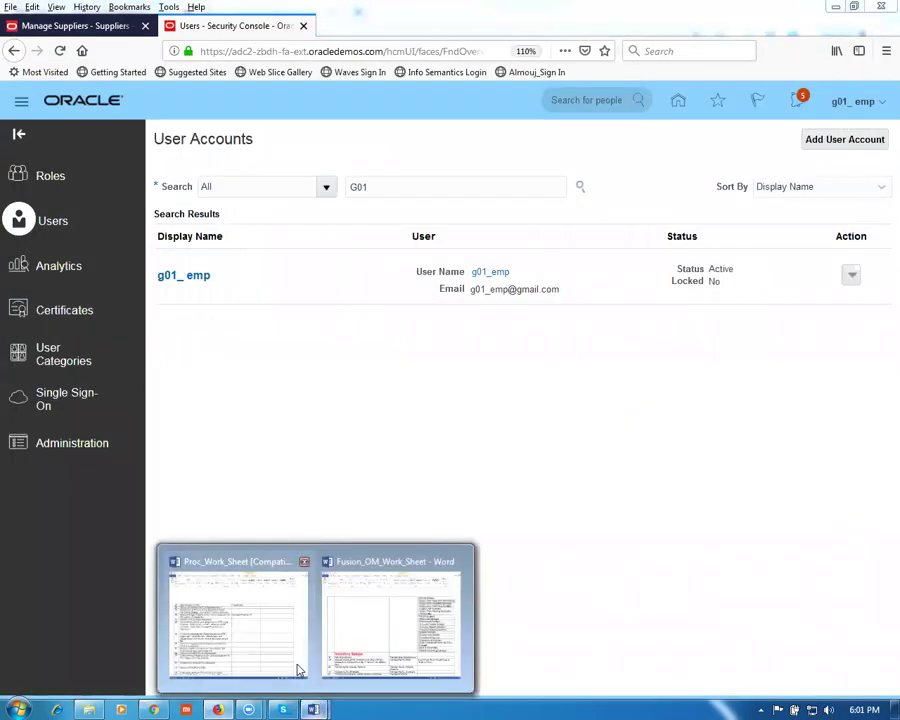
left_click(288, 660)
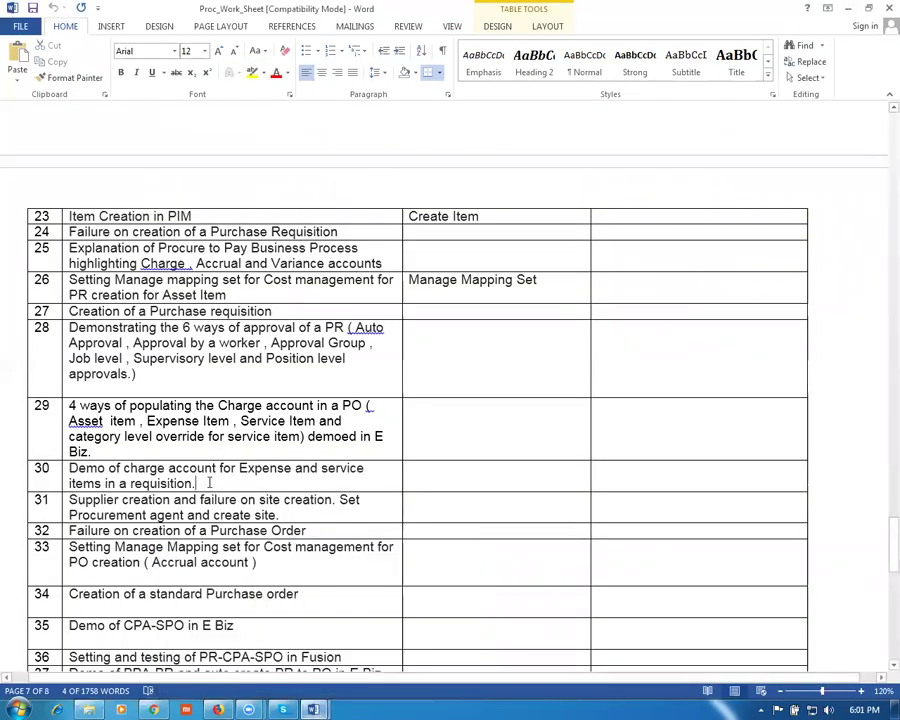
key("alt+Tab")
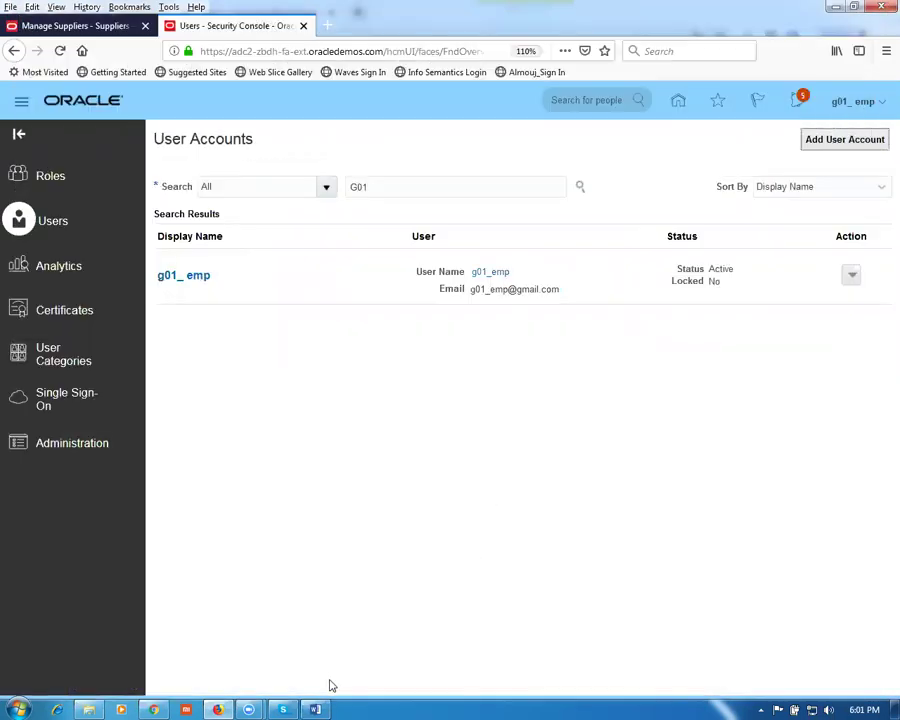
left_click(272, 621)
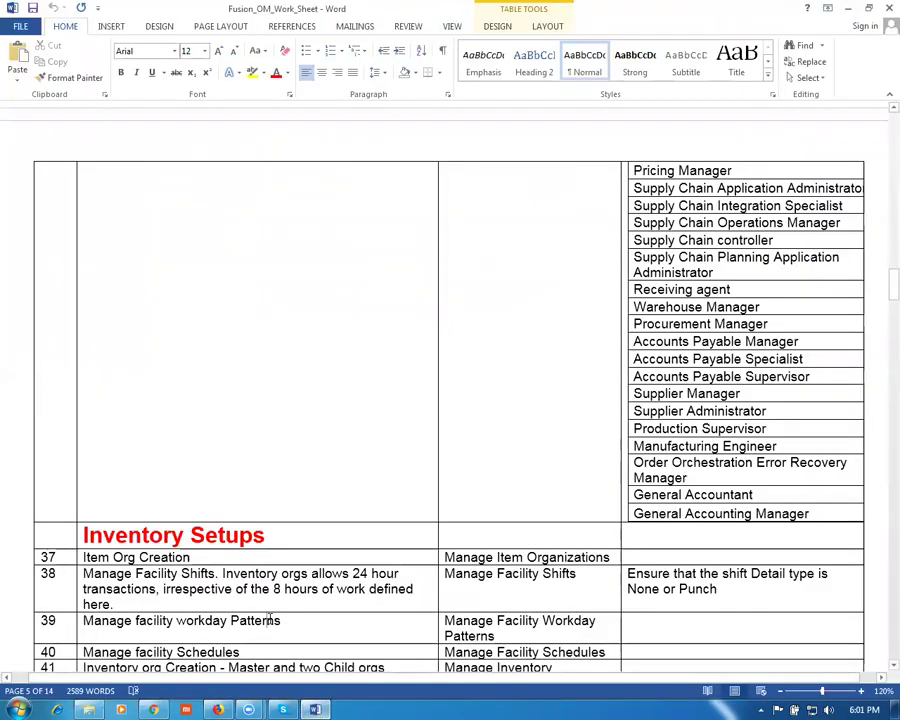
Step: Review Inventory Setups rows 38 to 43, including the Tie org to Locations task
scroll(280, 620, "down", 2)
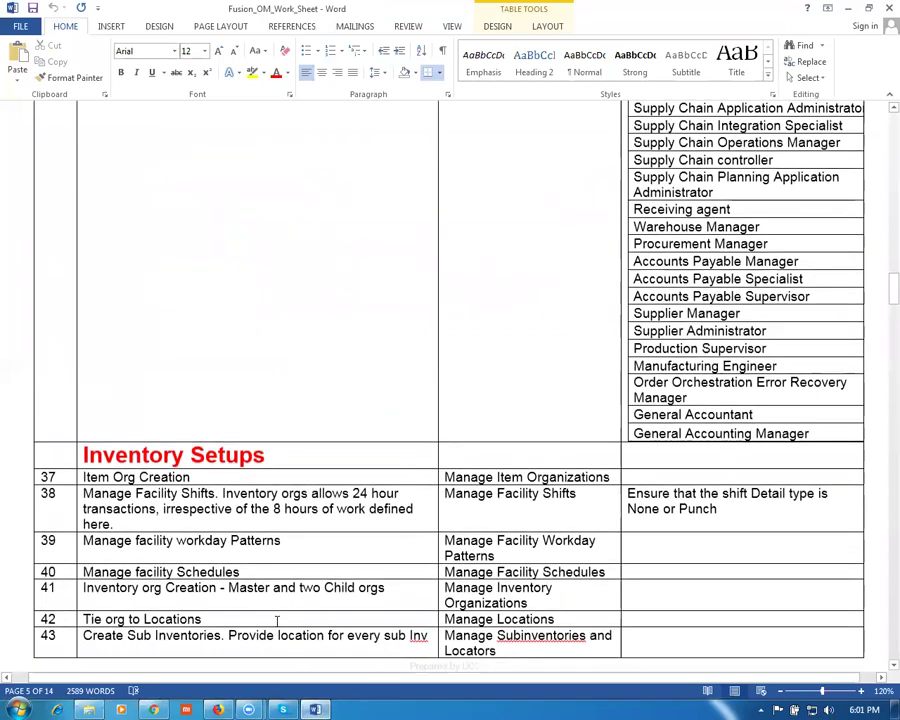
scroll(277, 621, "down", 2)
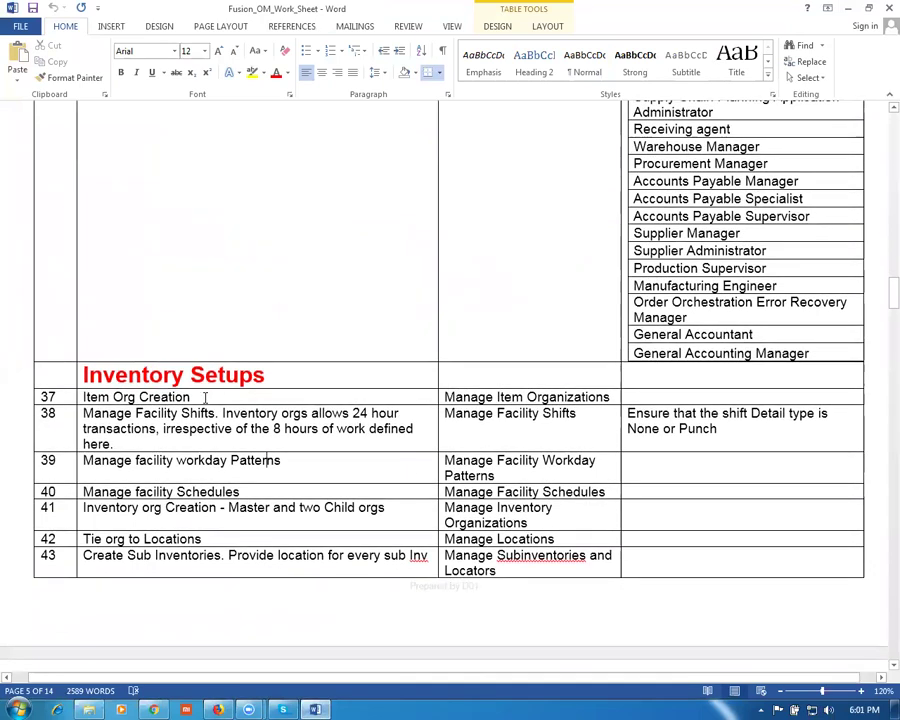
left_click_drag(216, 412, 253, 493)
left_click_drag(253, 494, 300, 512)
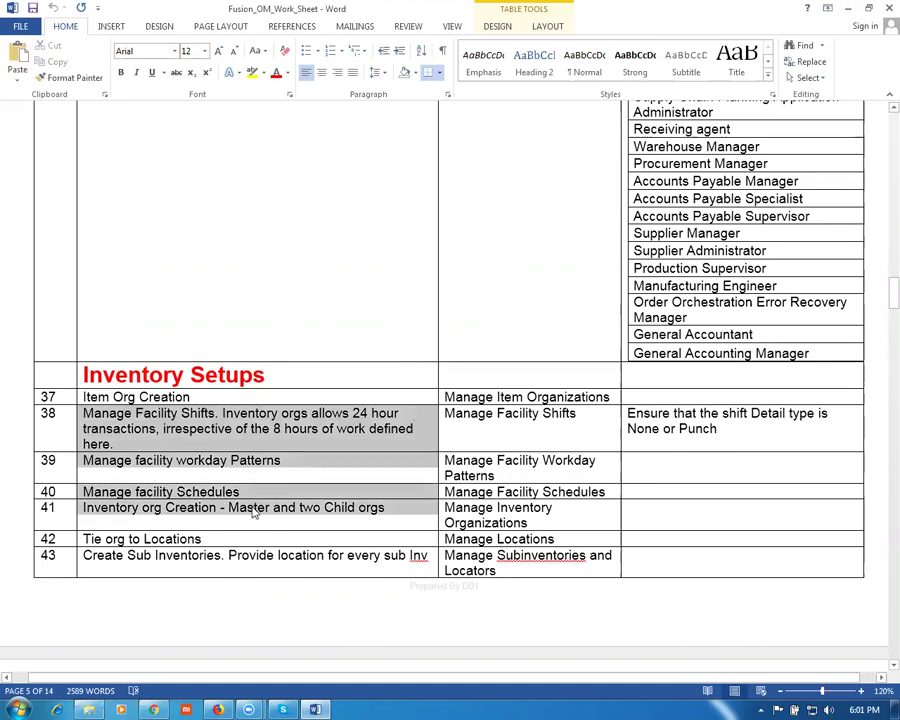
left_click_drag(86, 538, 237, 545)
left_click(255, 573)
scroll(257, 560, "down", 1)
left_click_drag(90, 514, 258, 530)
scroll(260, 532, "down", 7)
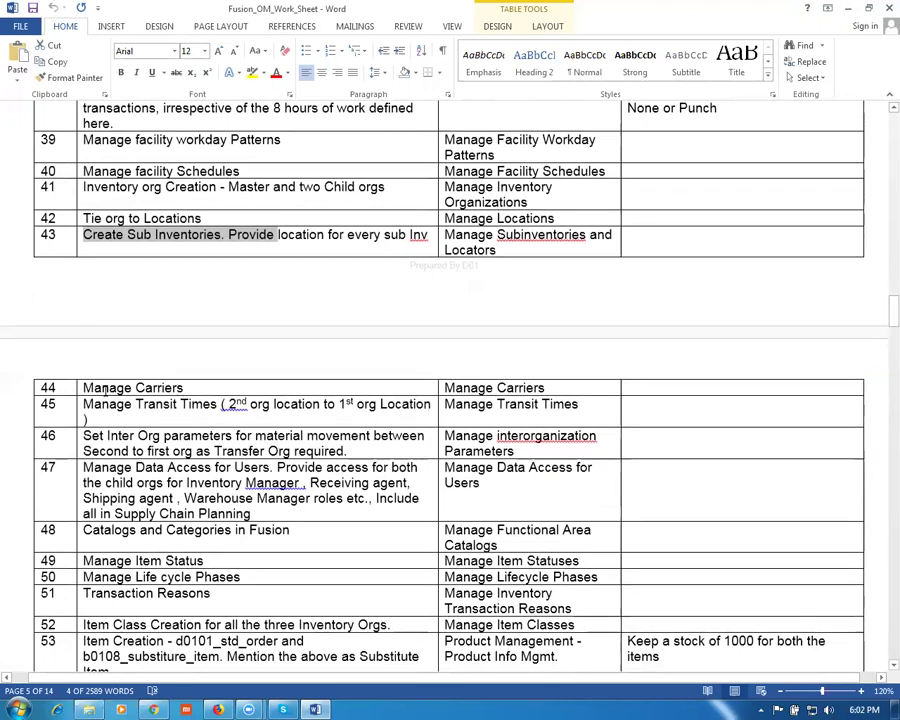
Step: Review rows 44 to 51, from Manage Carriers and Inter Org through Catalogs and Categories
triple_click(104, 391)
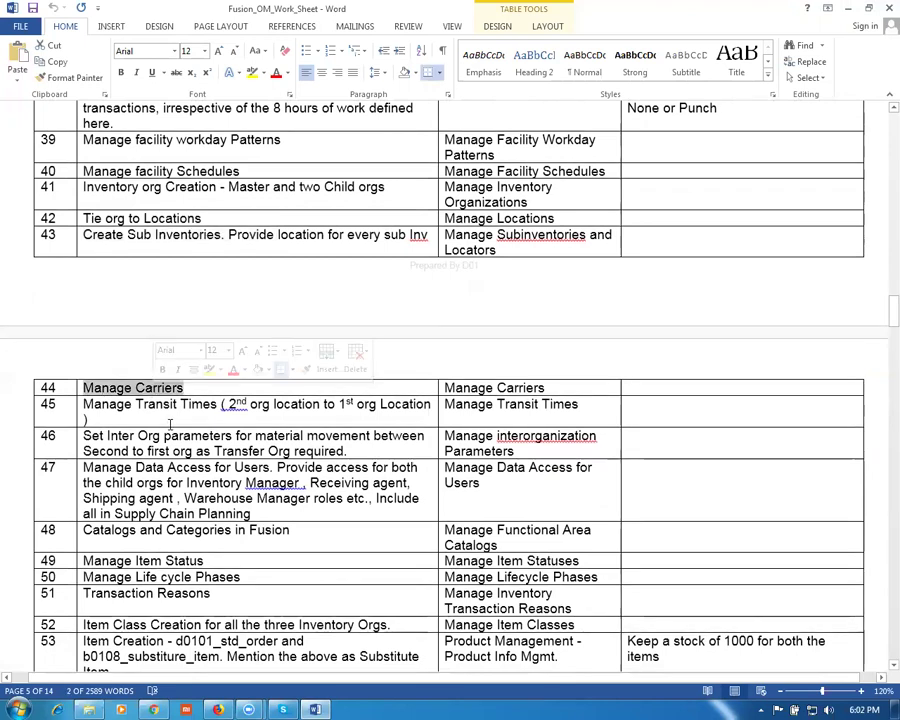
left_click(136, 385)
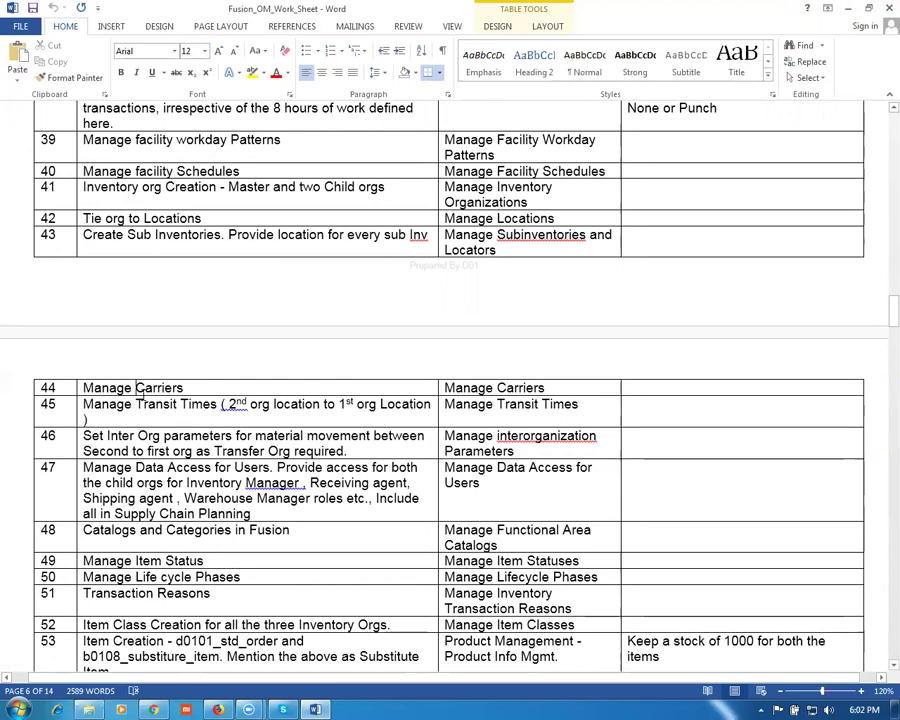
left_click_drag(137, 387, 143, 404)
left_click_drag(308, 422, 566, 402)
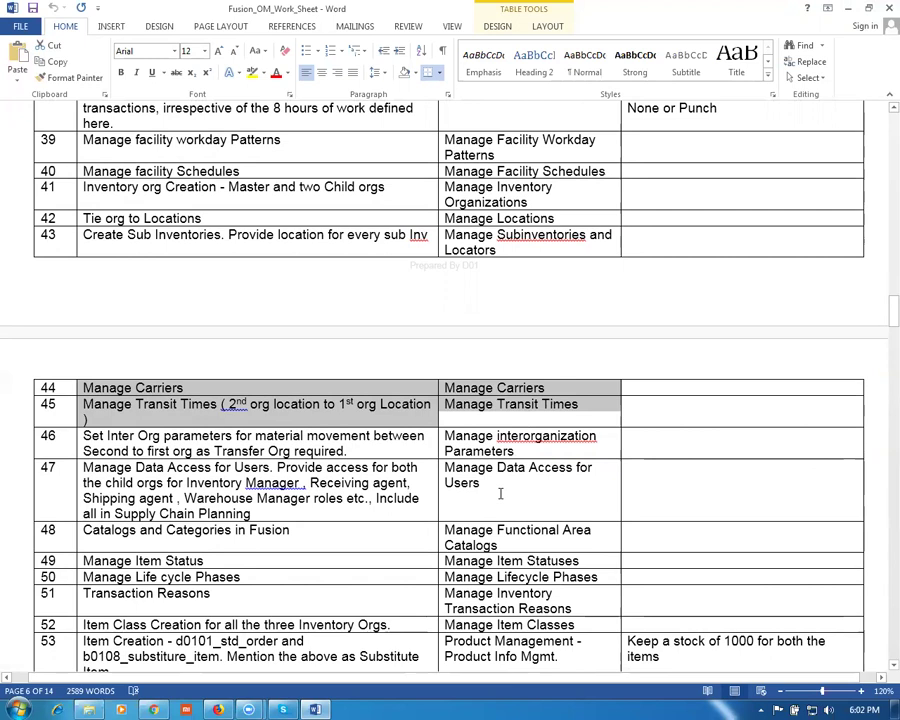
left_click(199, 425)
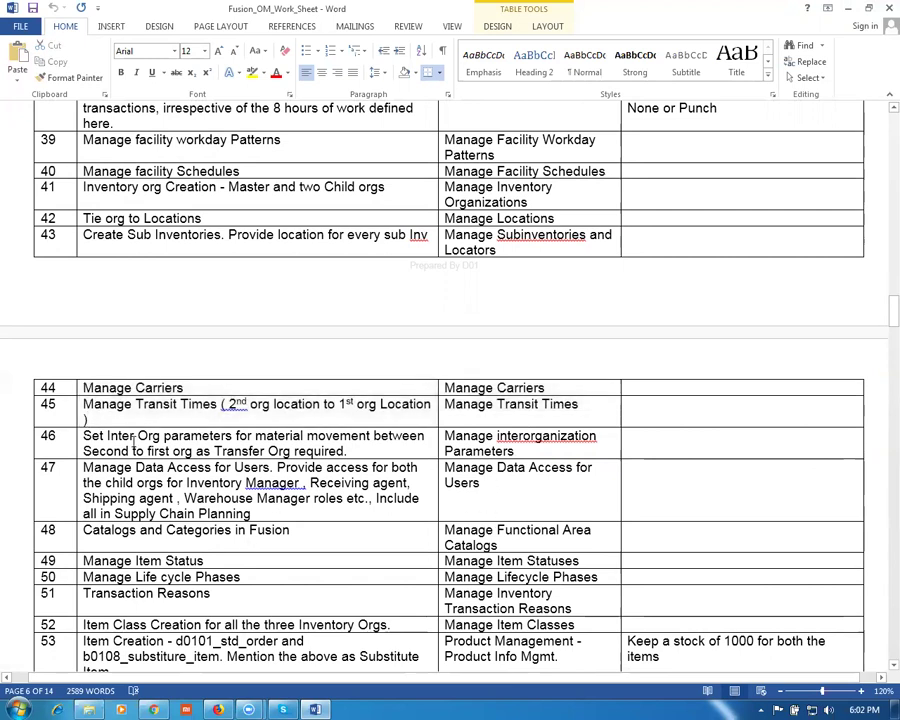
left_click_drag(132, 436, 167, 452)
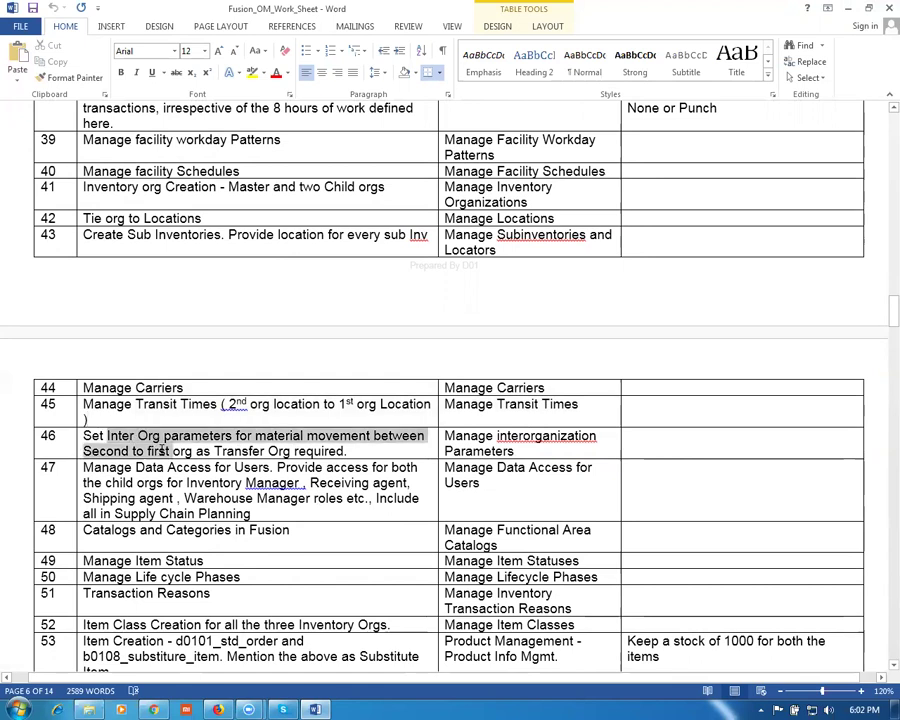
left_click(181, 498)
scroll(424, 482, "down", 1)
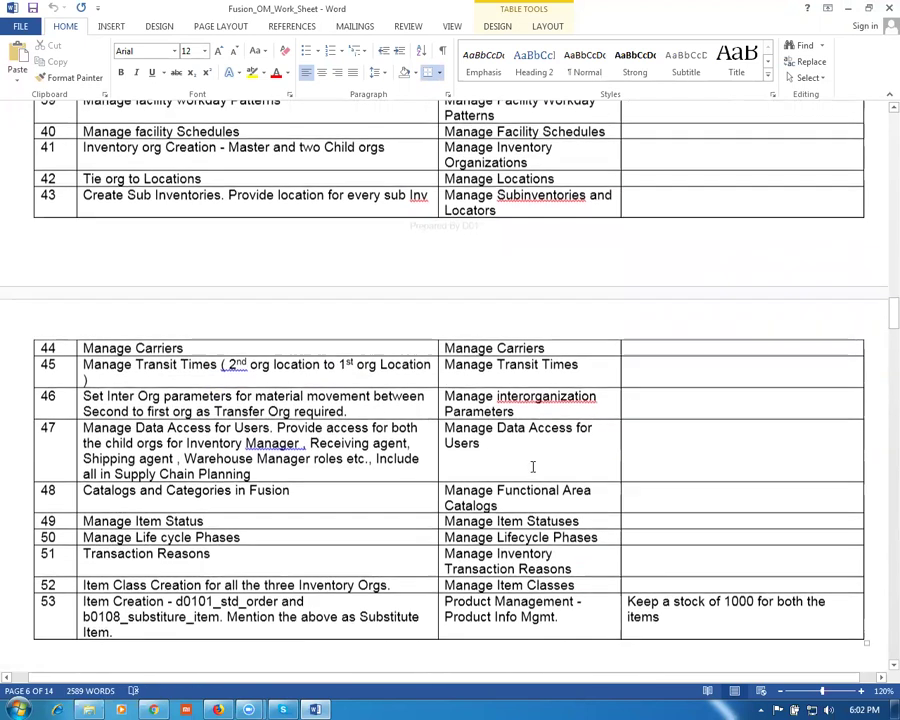
left_click_drag(445, 428, 480, 443)
left_click_drag(101, 491, 522, 497)
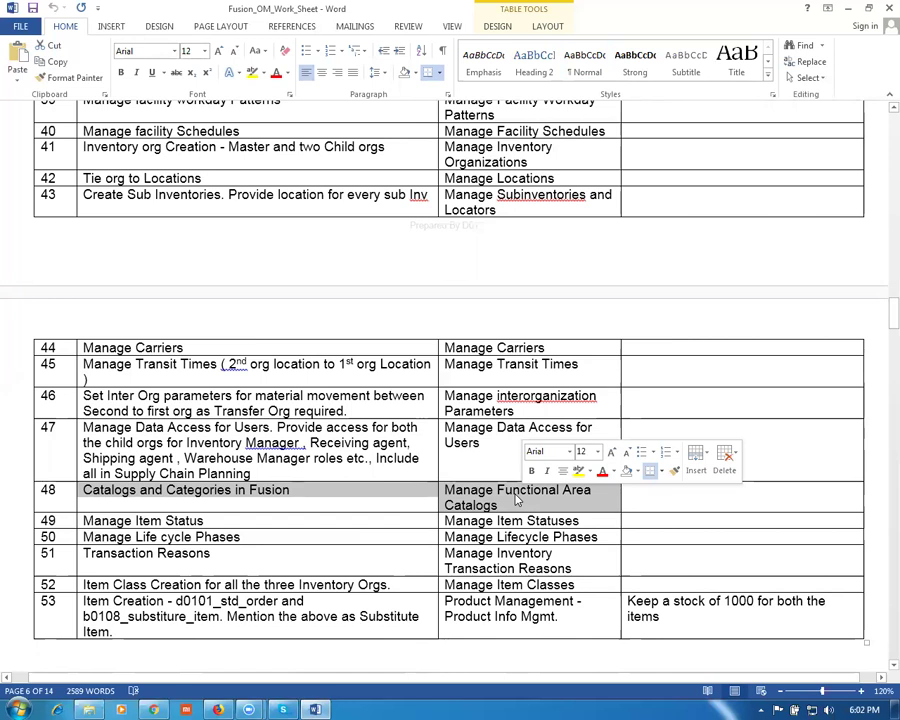
left_click(206, 518)
left_click_drag(217, 522, 231, 555)
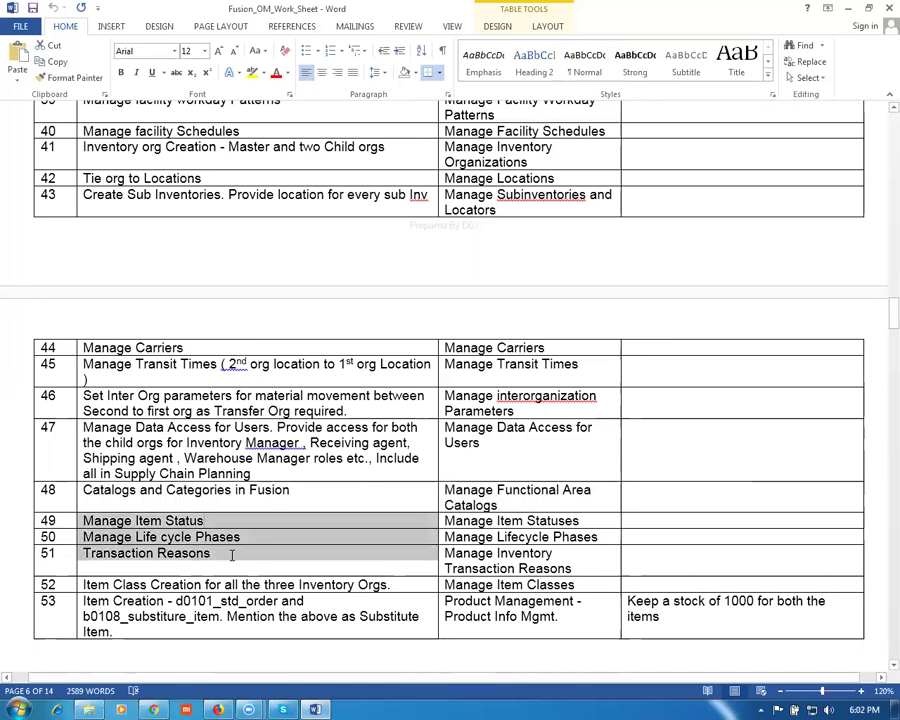
Step: Move past row 53 down to the Basic Order Management Setups table
scroll(231, 555, "down", 2)
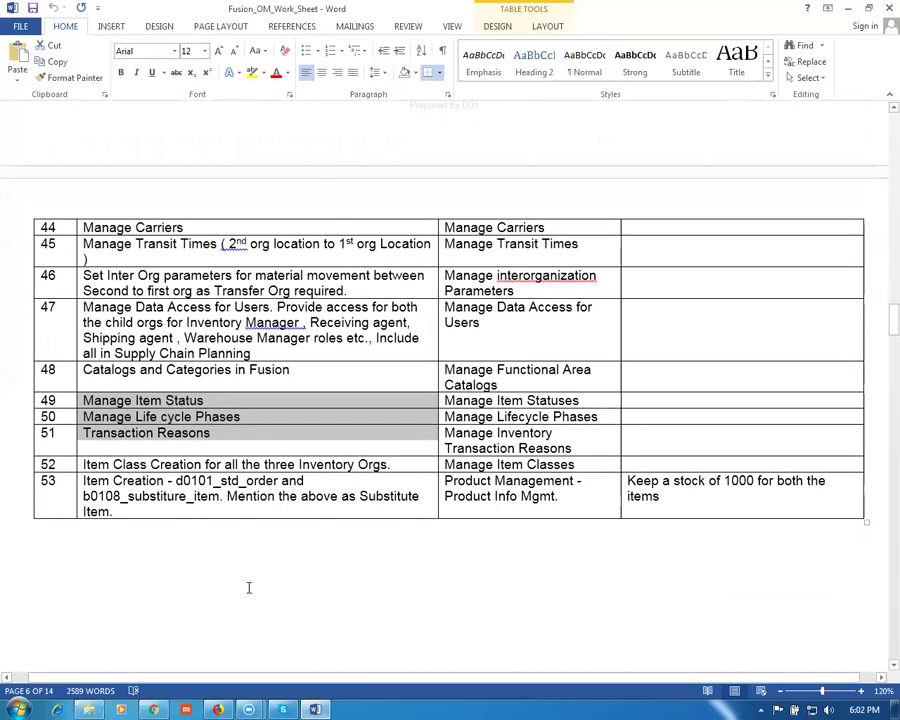
left_click(222, 502)
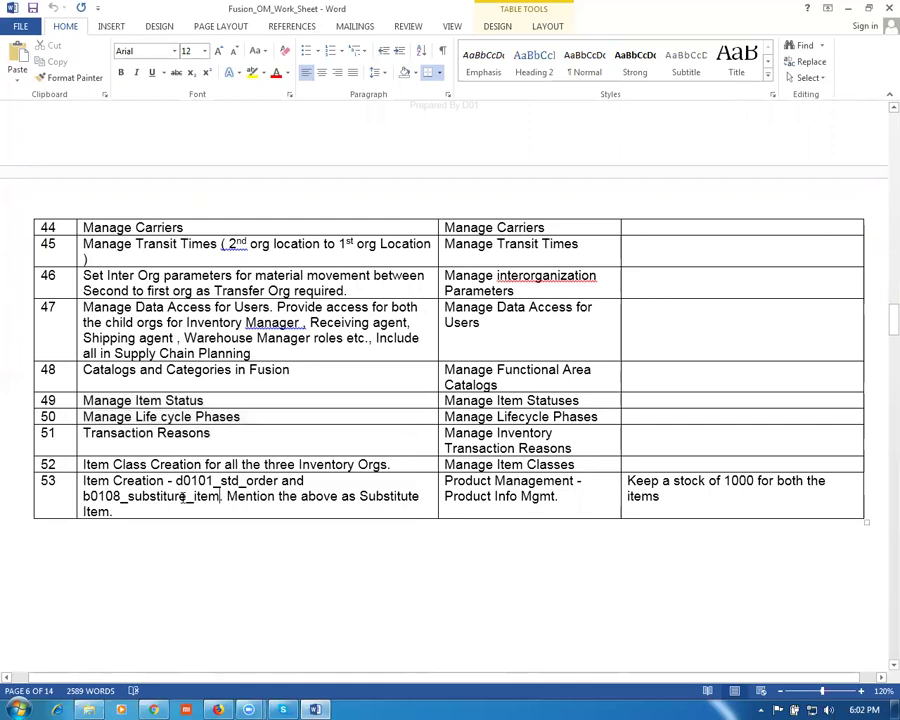
left_click(498, 506)
scroll(502, 518, "down", 4)
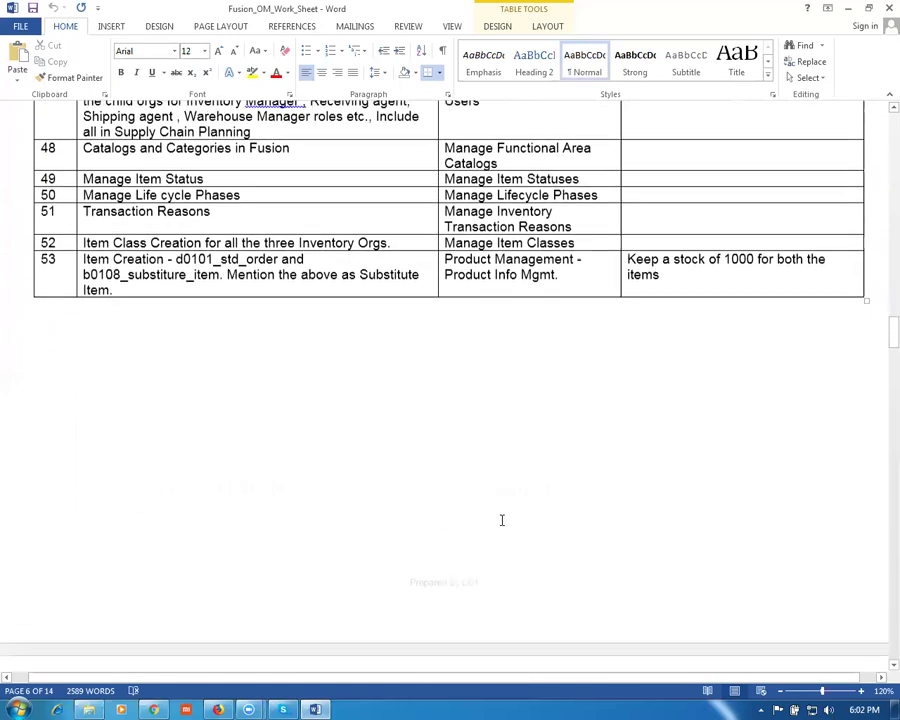
scroll(502, 520, "down", 5)
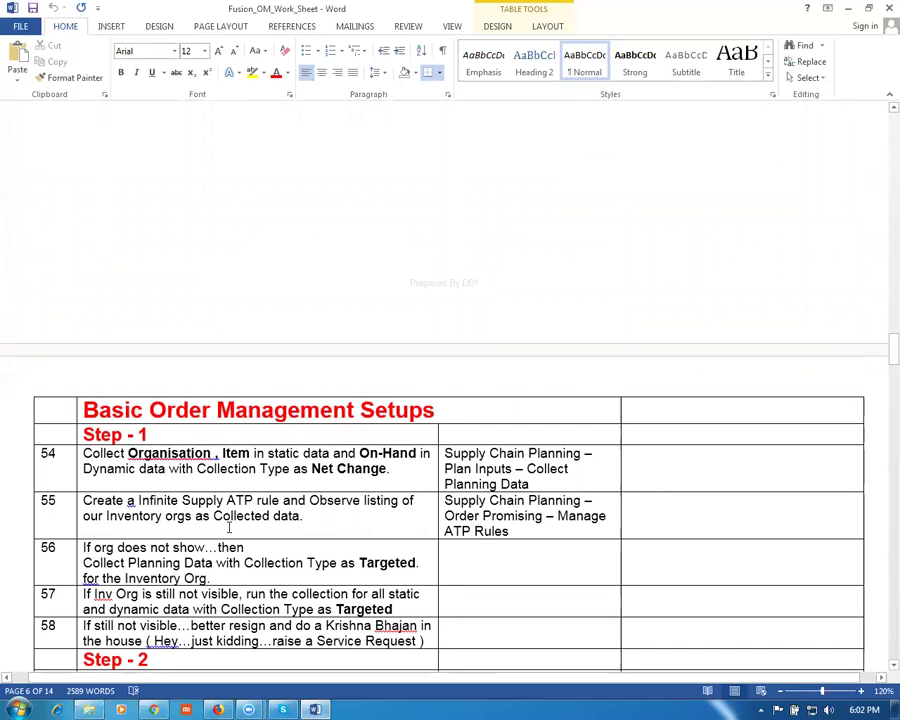
scroll(340, 505, "down", 2)
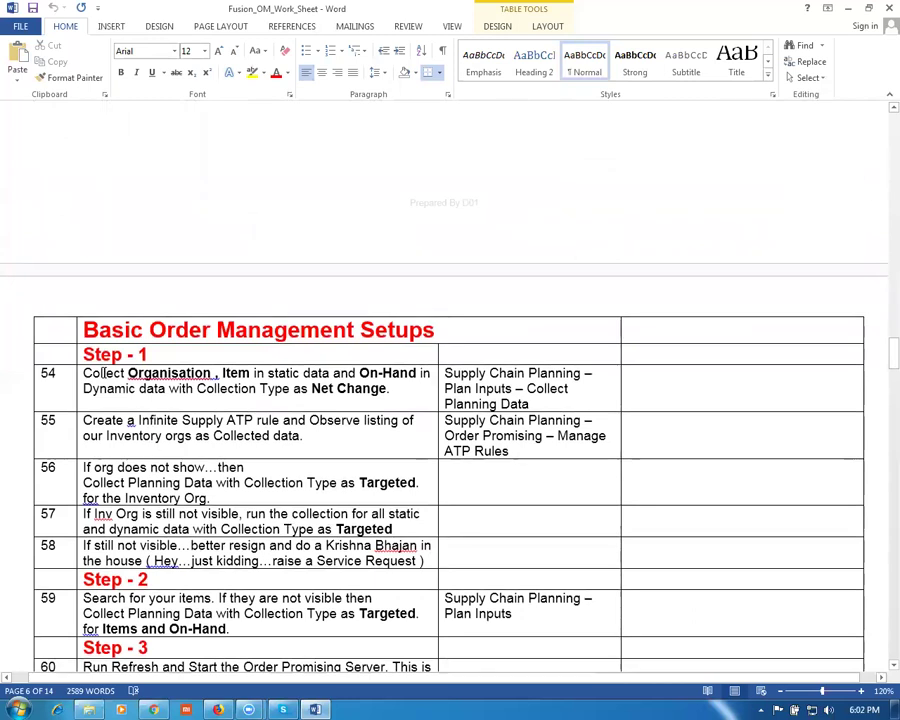
Step: Read order management rows 54 to 59, covering collections and Inventory orgs, then return to Firefox
left_click(150, 398)
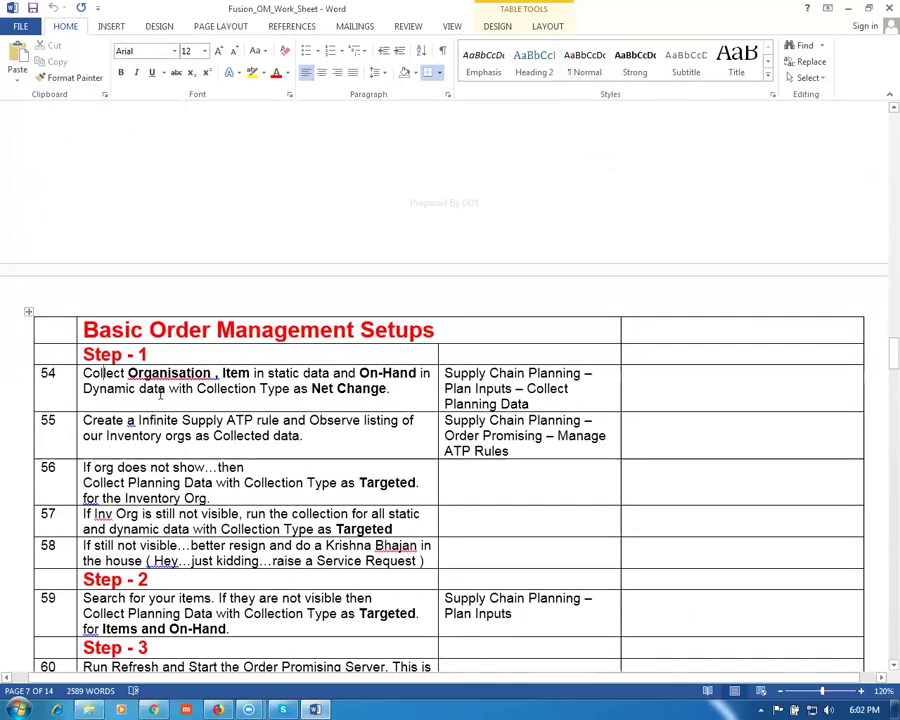
left_click_drag(127, 373, 166, 389)
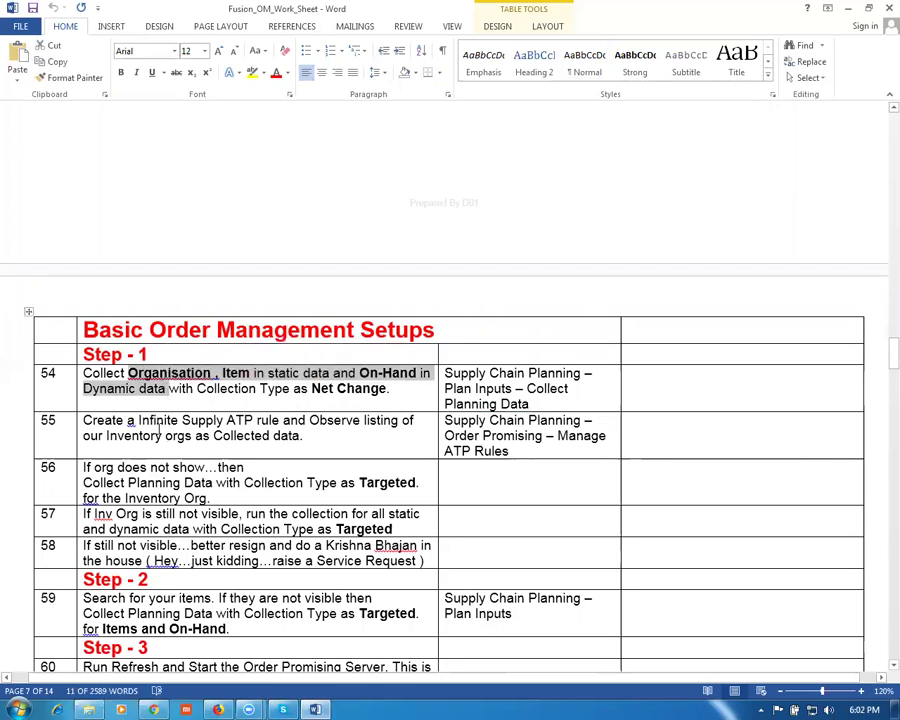
left_click_drag(107, 436, 178, 444)
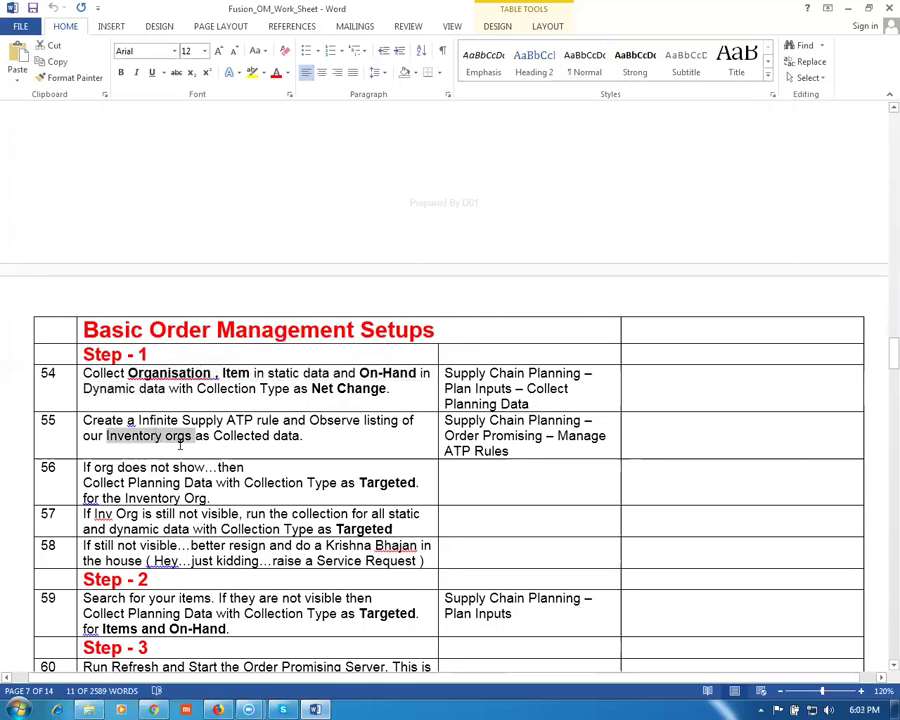
left_click_drag(256, 372, 297, 622)
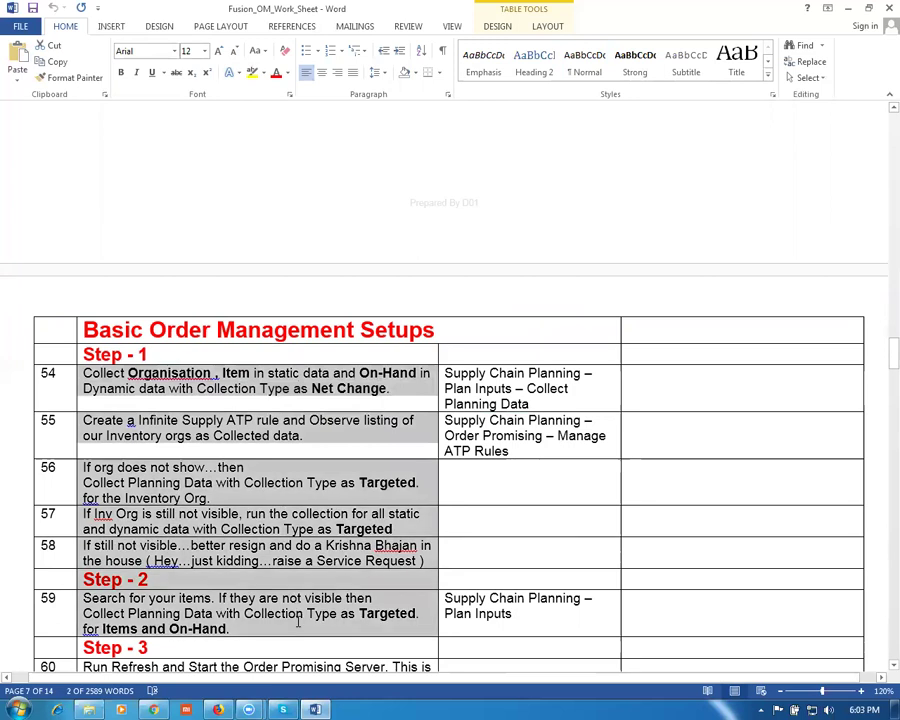
left_click(236, 630)
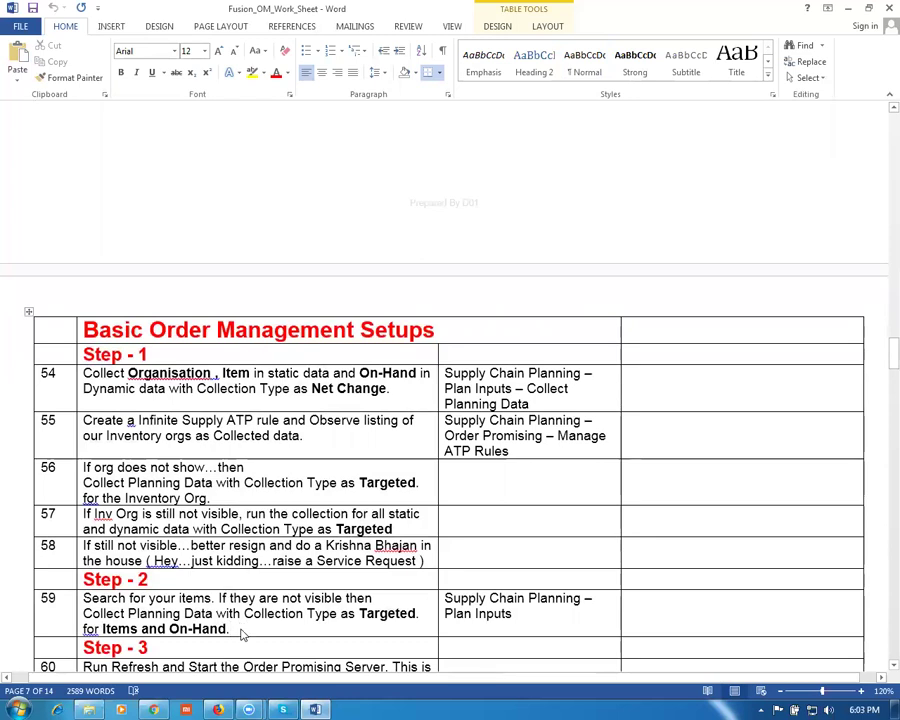
key("alt+Tab")
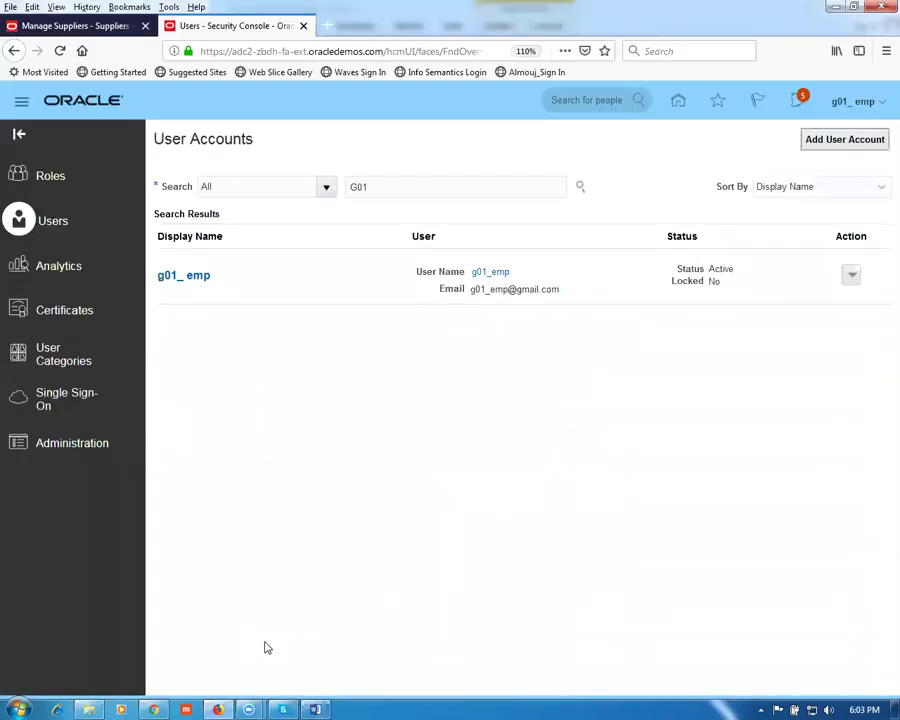
Step: From the home page open Supply Chain Planning > Plan Inputs, then Manage Planning Source Systems
left_click(676, 106)
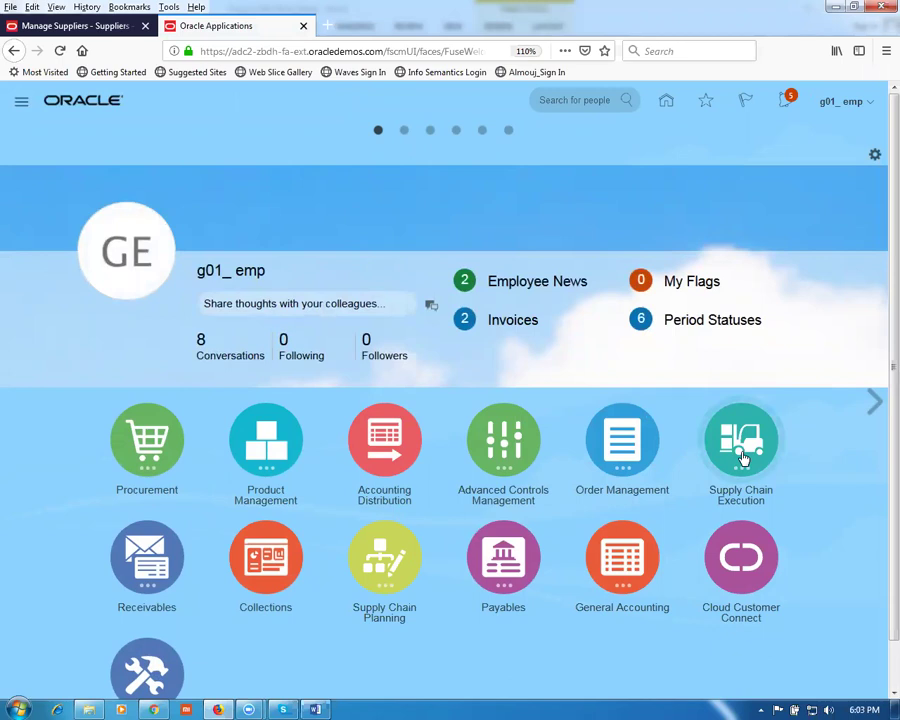
left_click(396, 558)
scroll(402, 562, "down", 2)
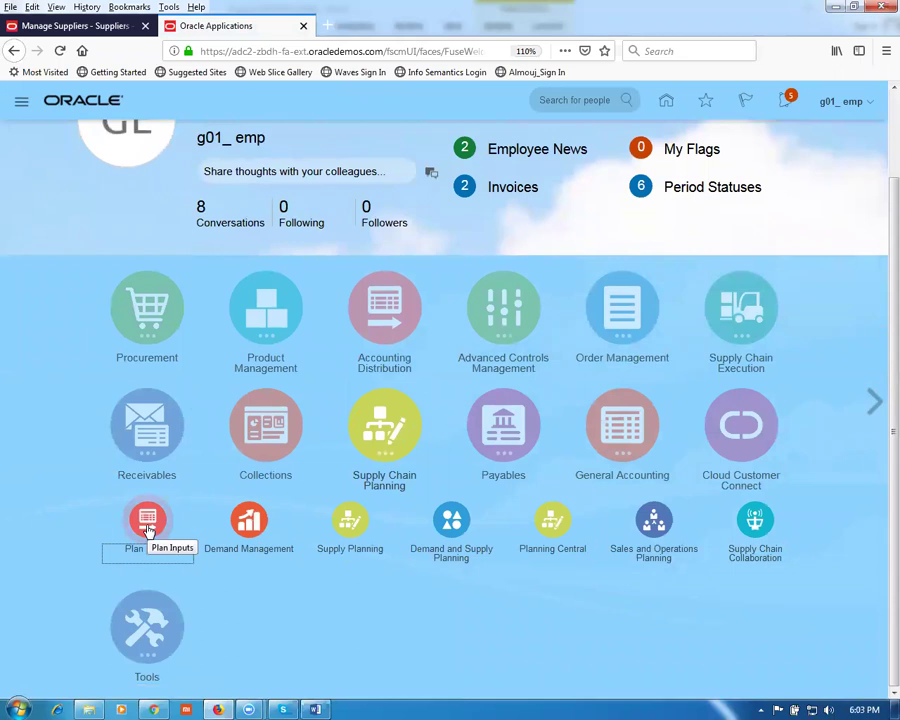
left_click(148, 522)
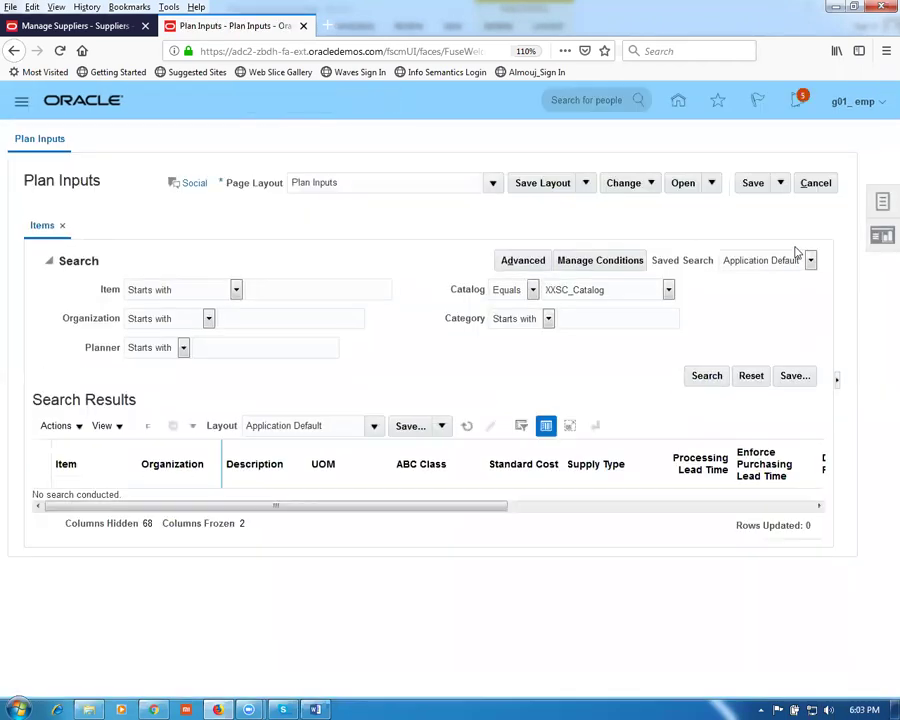
left_click(882, 202)
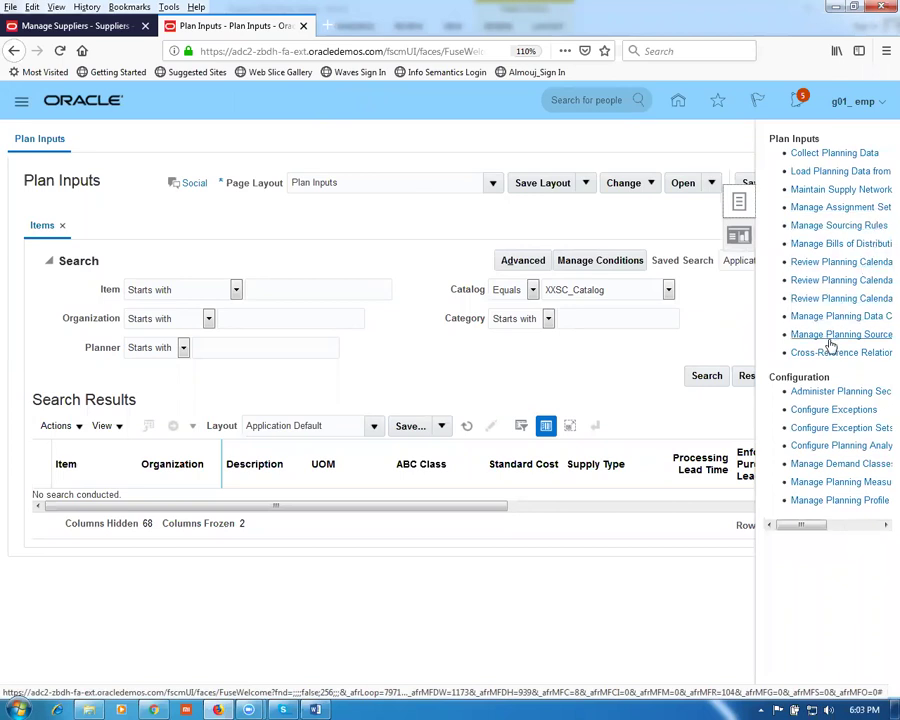
left_click(828, 340)
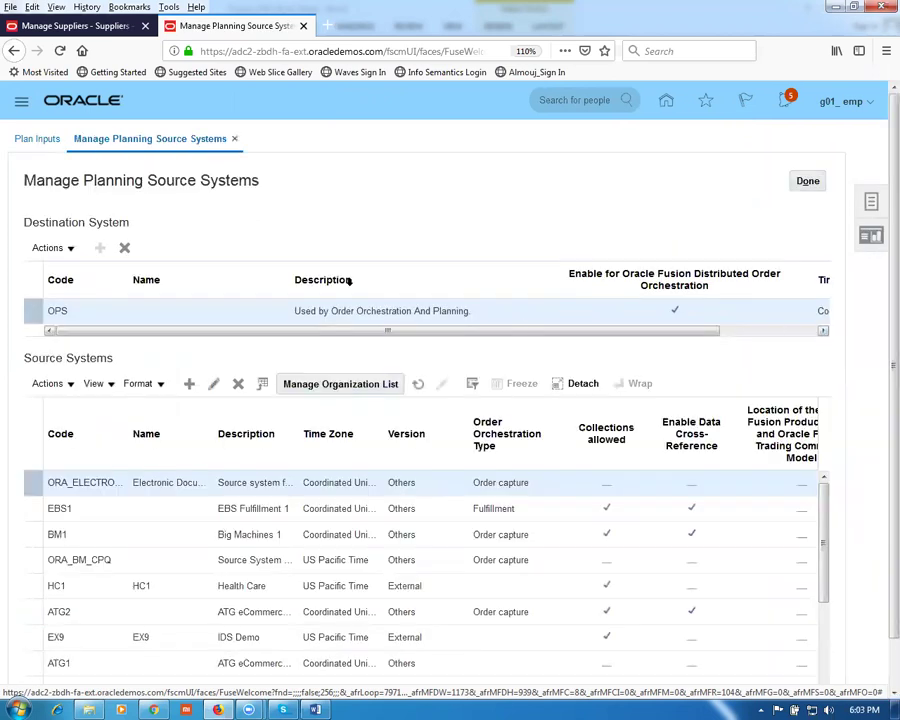
Step: Select the OPS row in the Source Systems table and open its organization list
left_click_drag(40, 180, 242, 181)
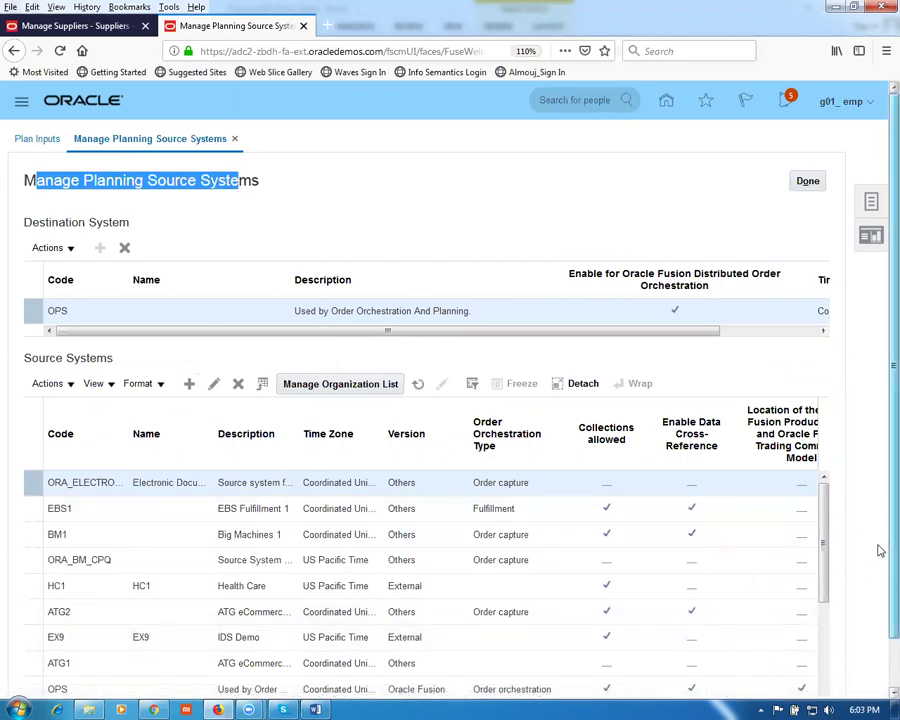
scroll(880, 550, "down", 1)
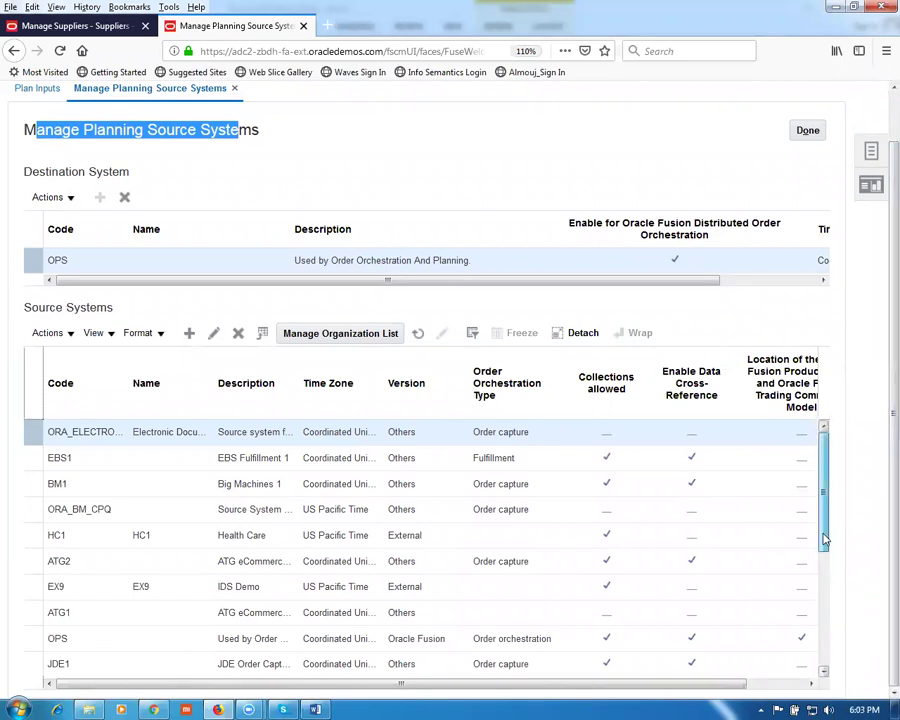
scroll(832, 555, "down", 1)
scroll(835, 562, "down", 1)
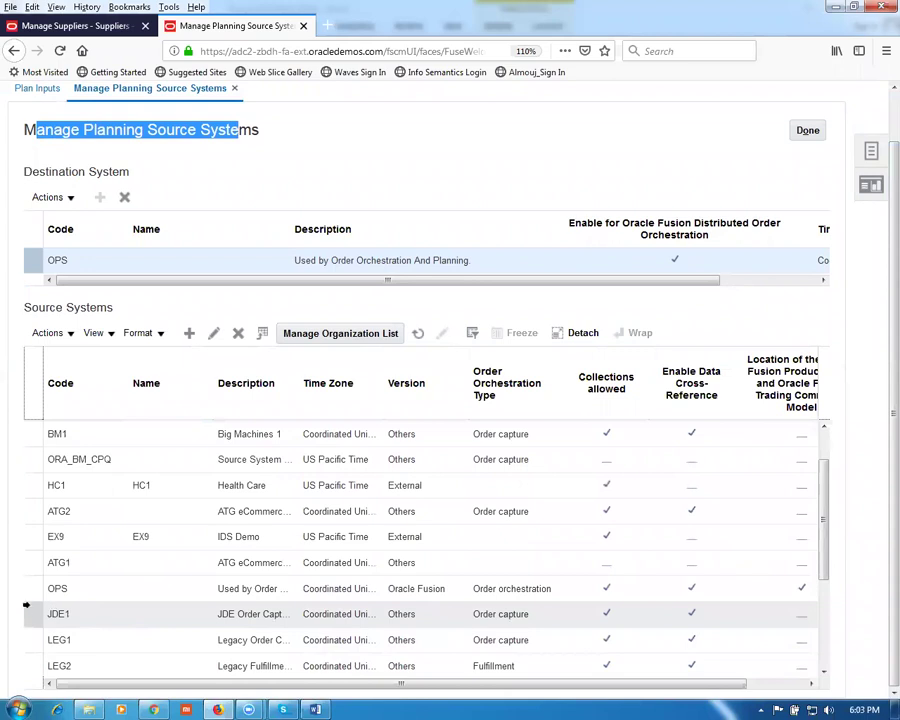
left_click(28, 589)
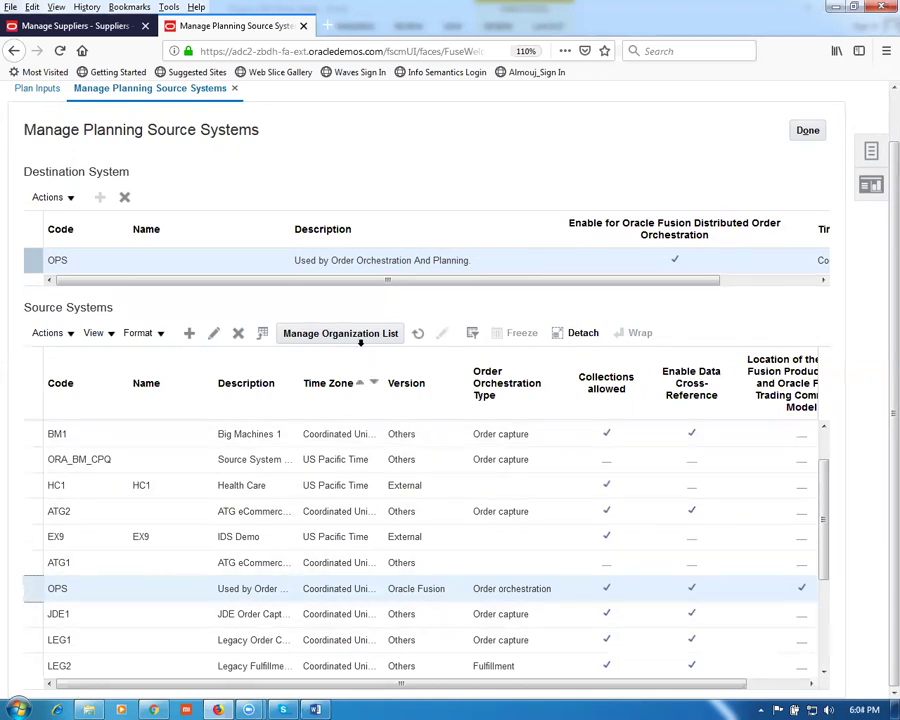
left_click(343, 336)
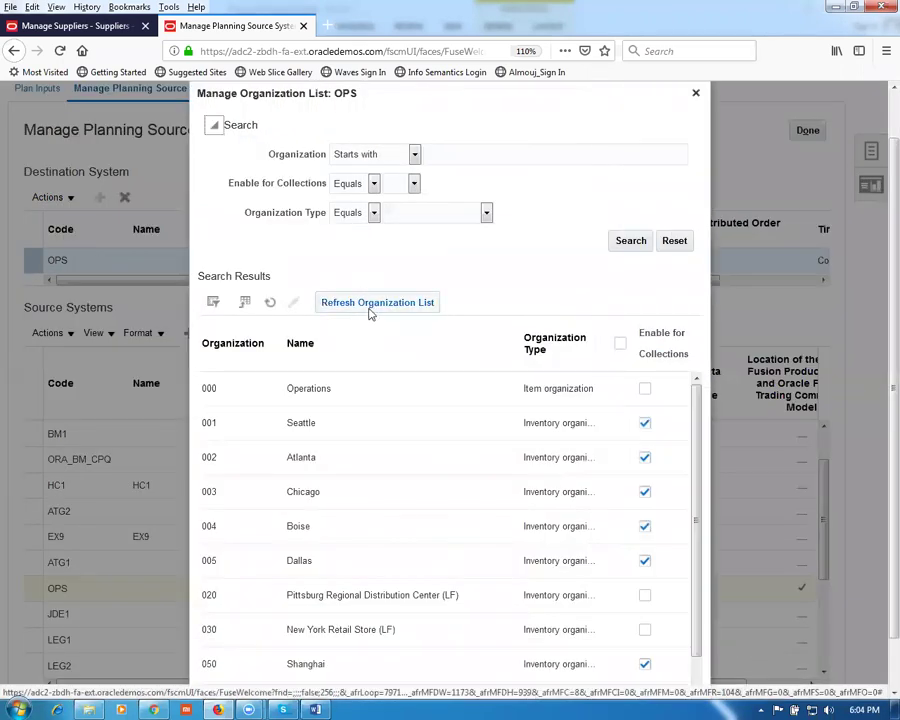
Step: Refresh the OPS organization list and search for g01, leaving G011 and G010
left_click(373, 306)
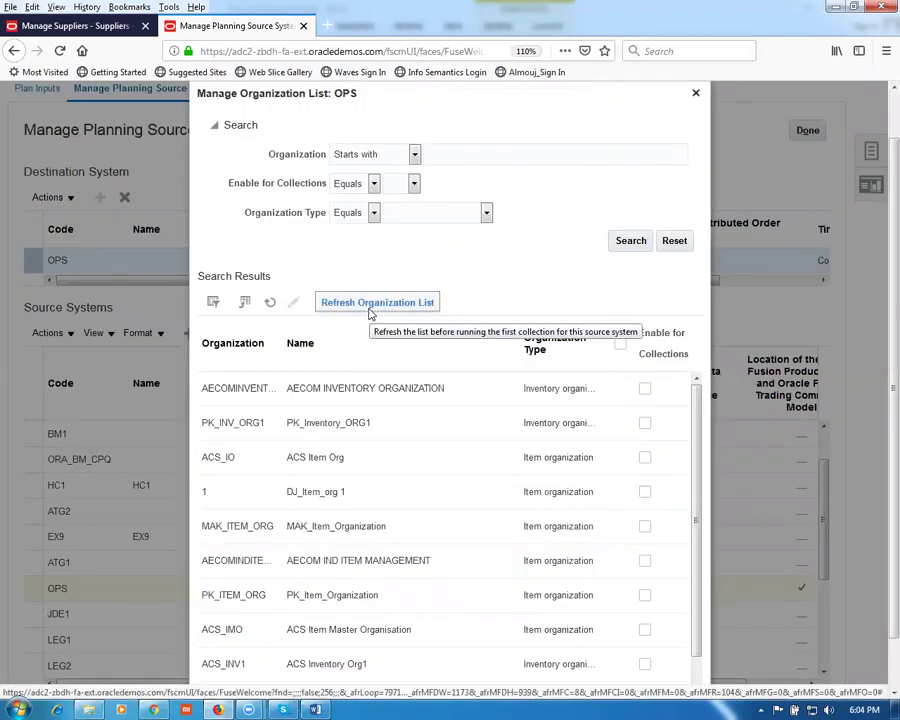
left_click(458, 155)
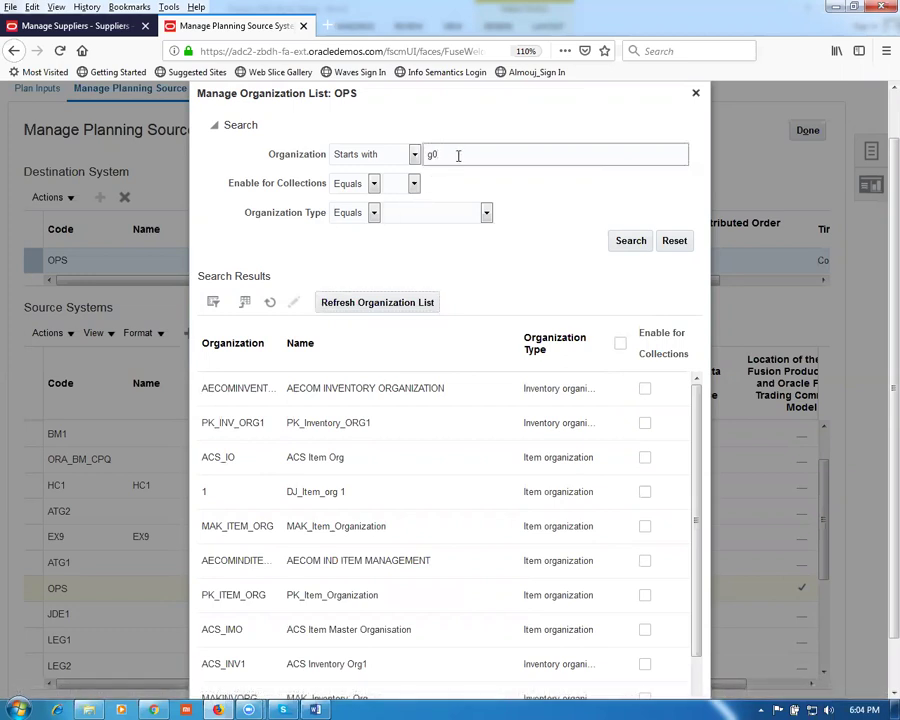
left_click(630, 240)
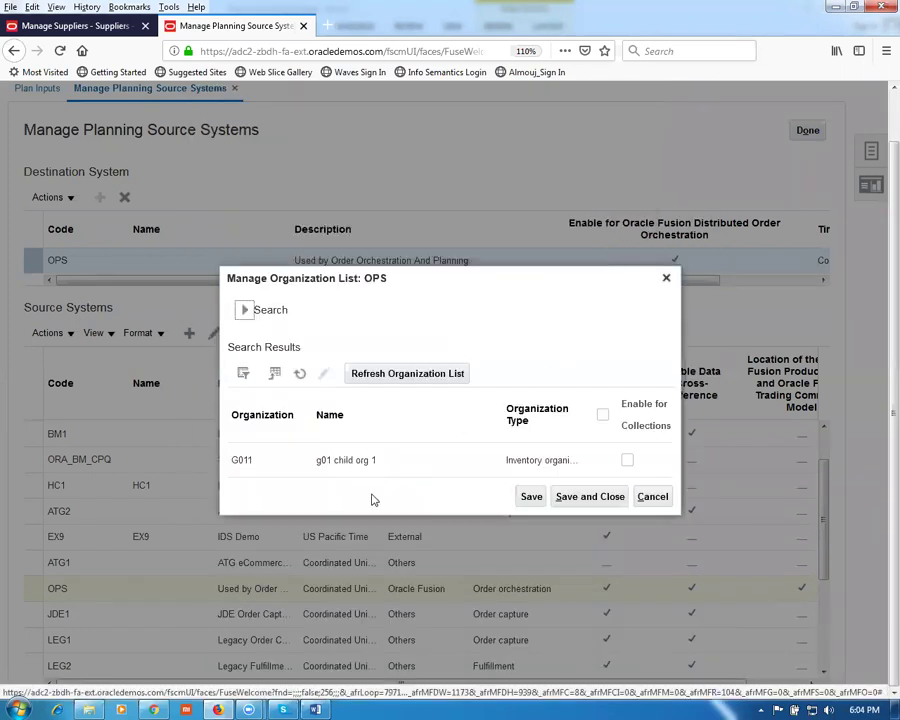
left_click(244, 310)
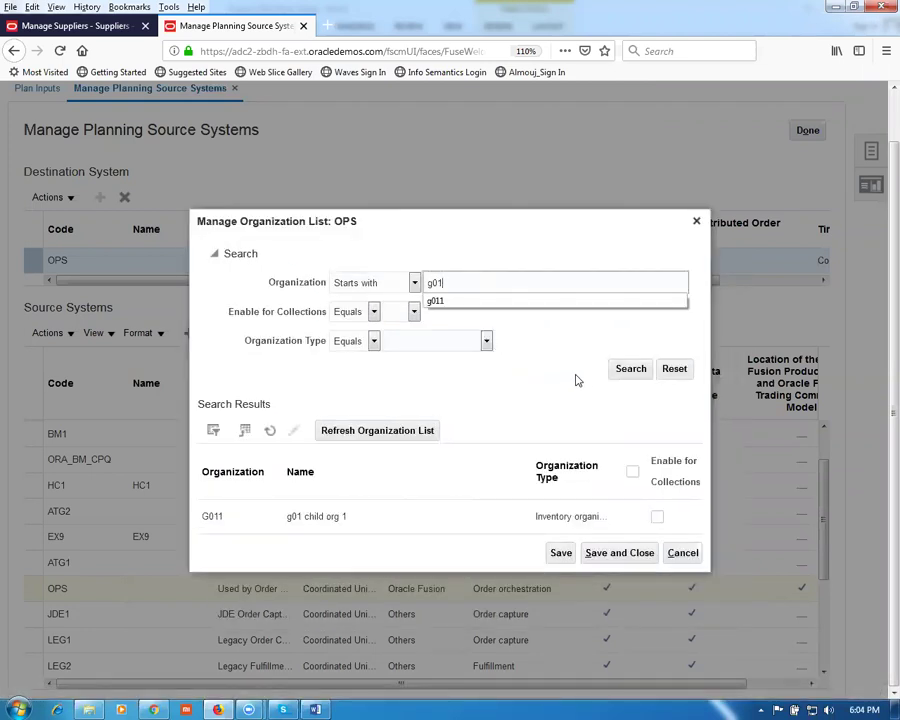
left_click(633, 372)
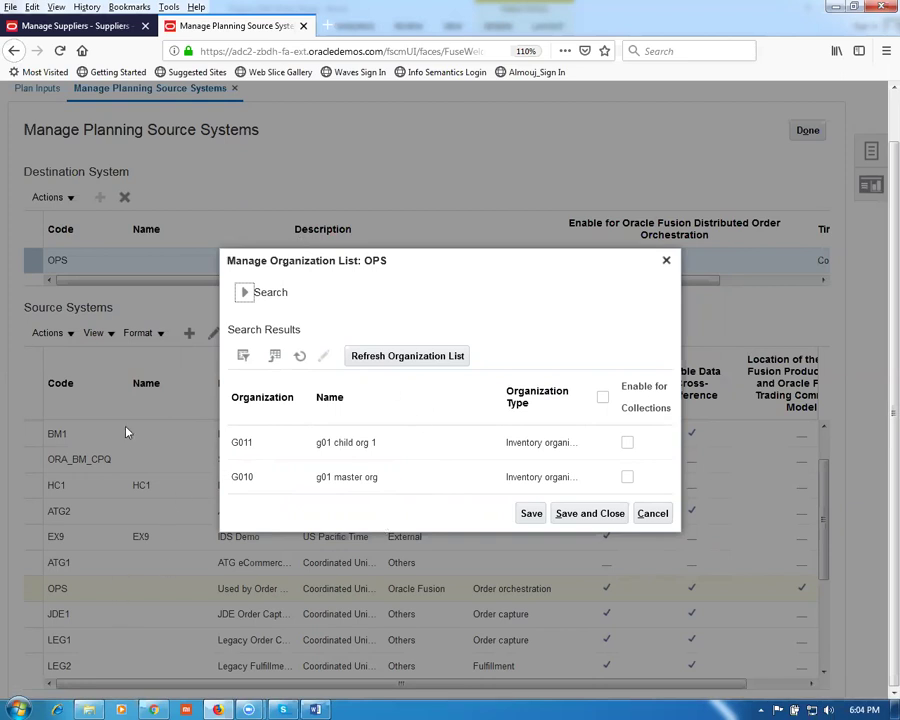
Step: Duplicate the browser tab and open Collect Planning Data from Supply Chain Planning > Plan Inputs
right_click(233, 31)
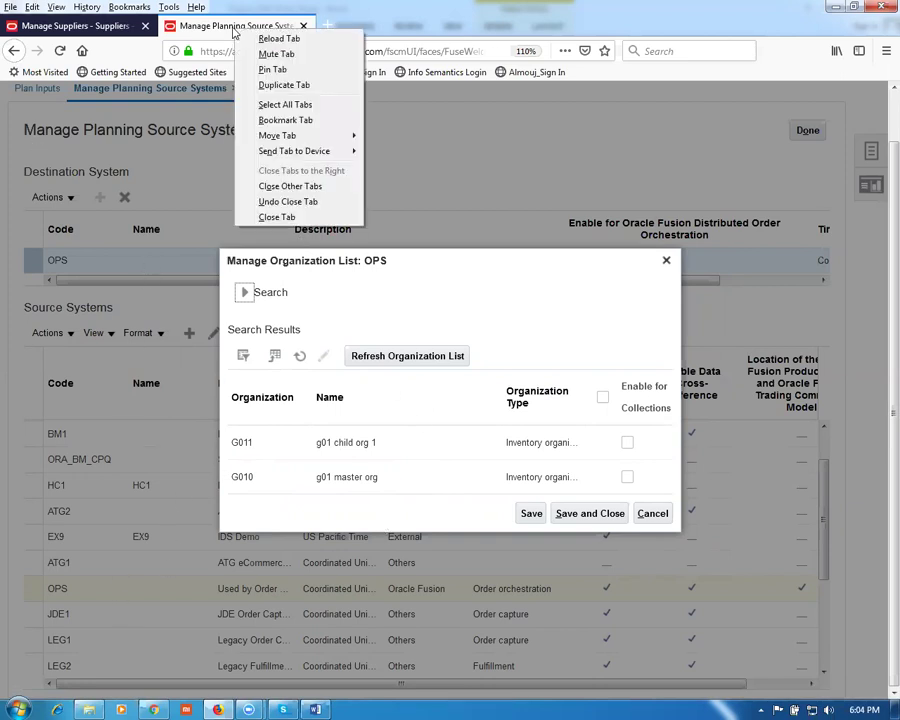
left_click(282, 85)
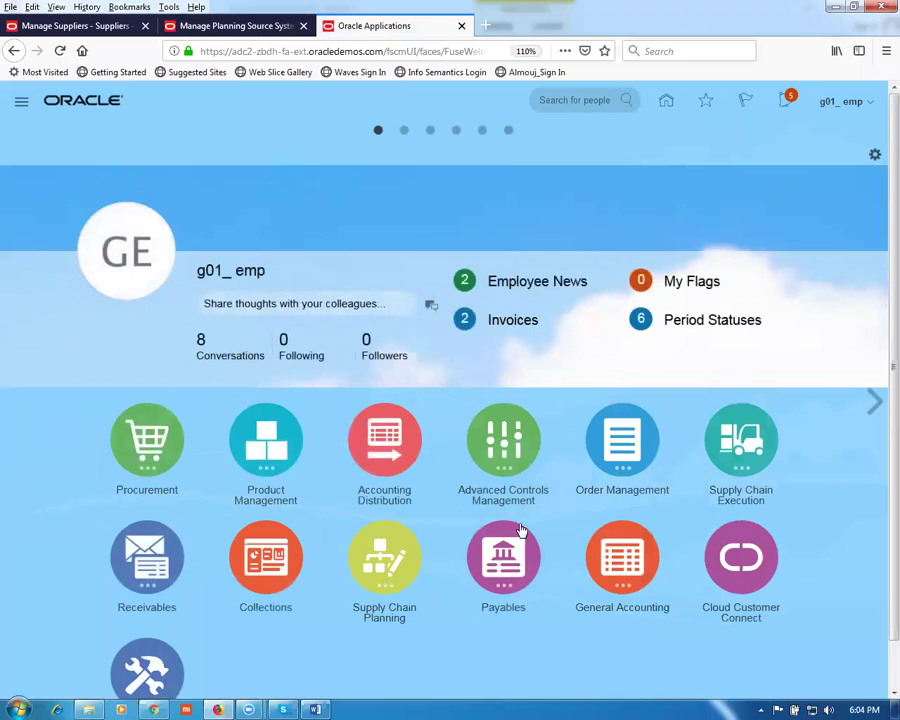
scroll(515, 540, "down", 1)
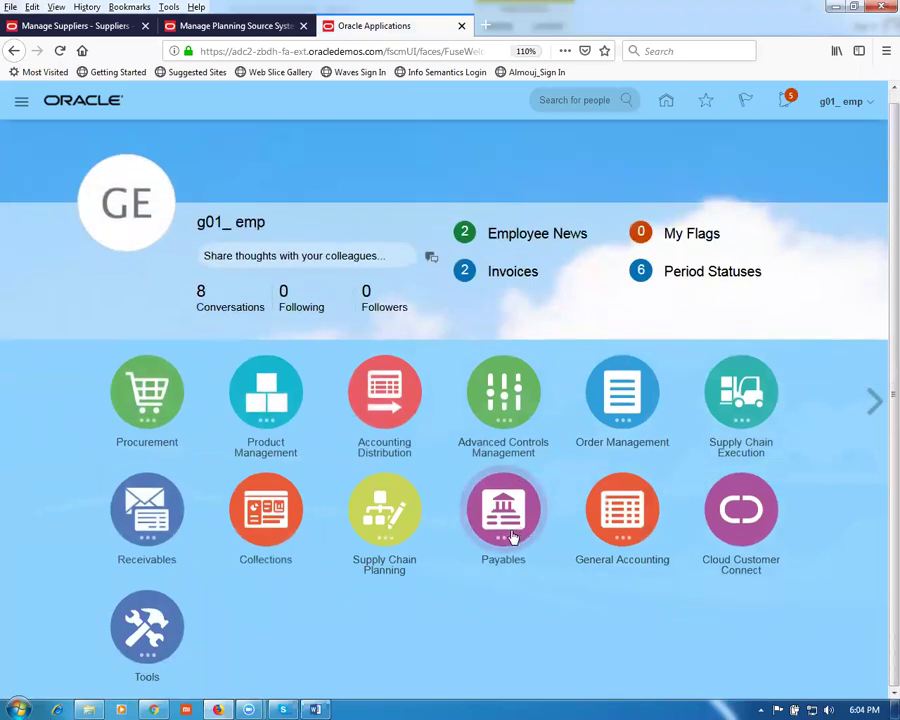
left_click(400, 516)
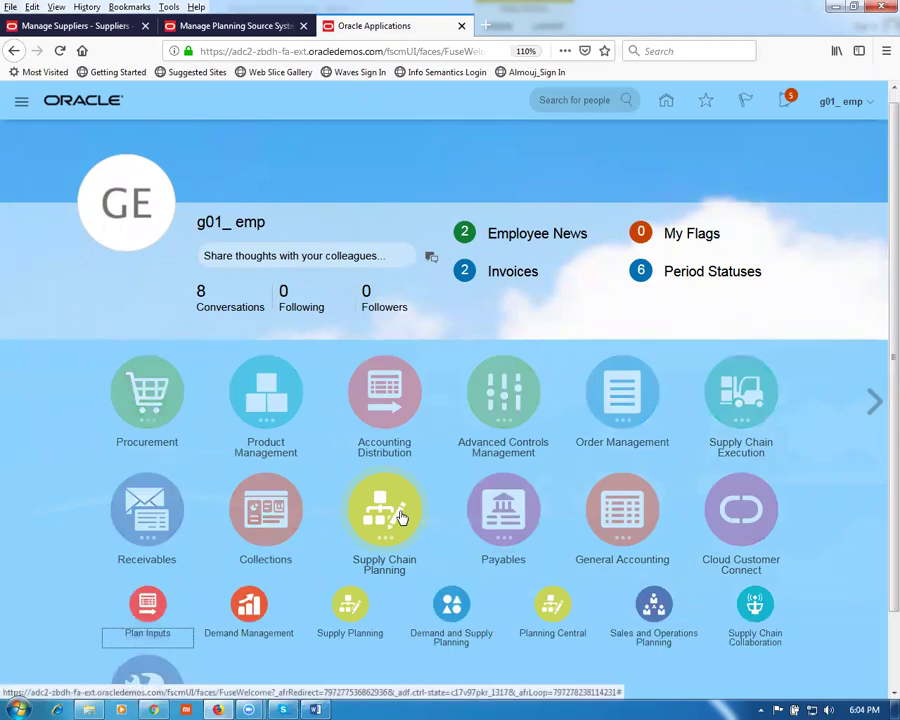
left_click(150, 600)
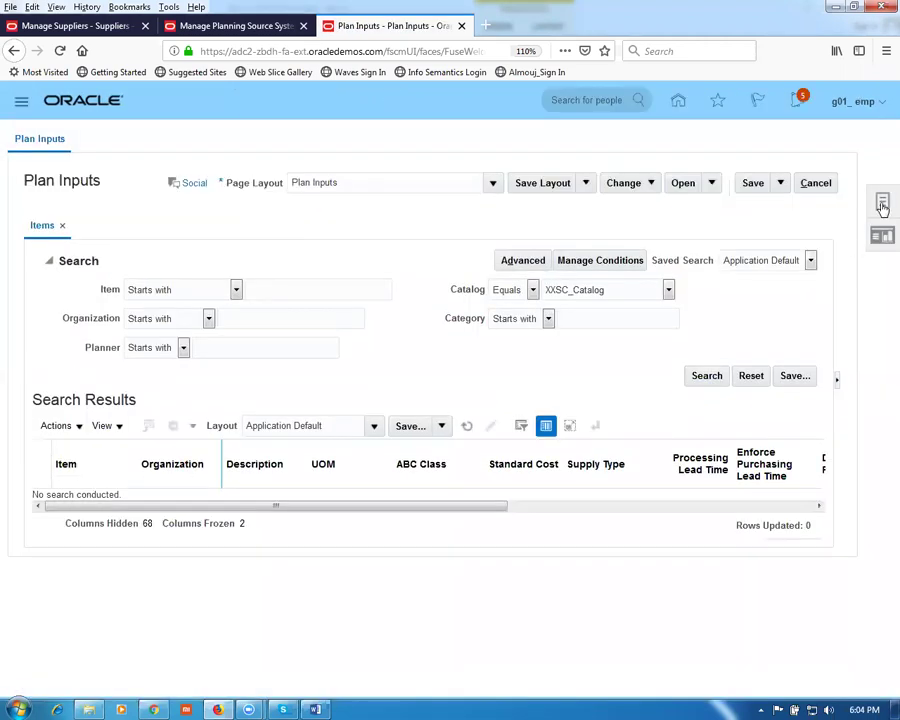
left_click(882, 206)
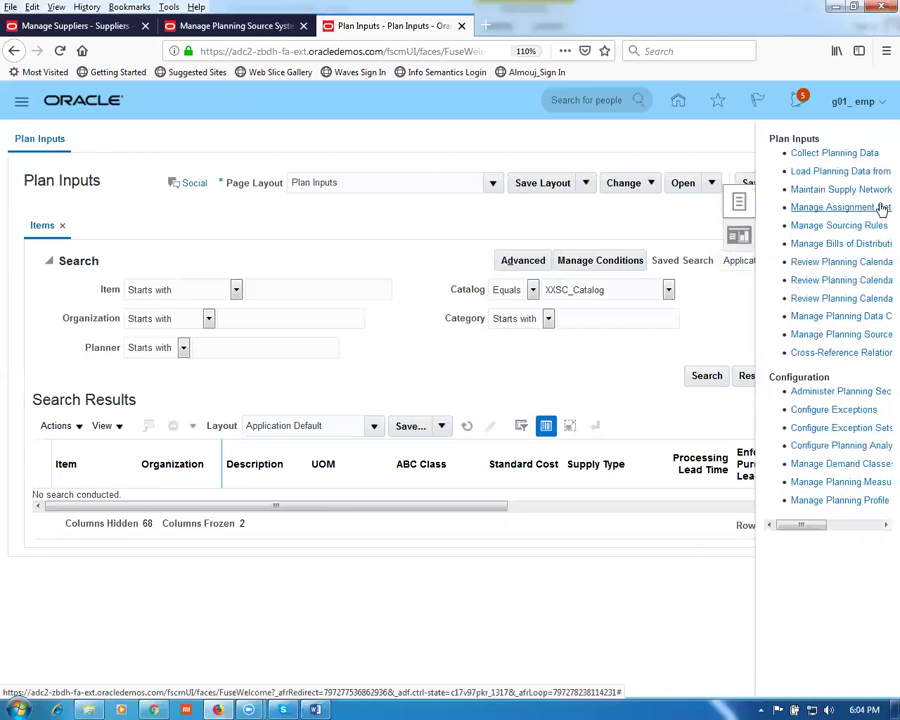
left_click(819, 155)
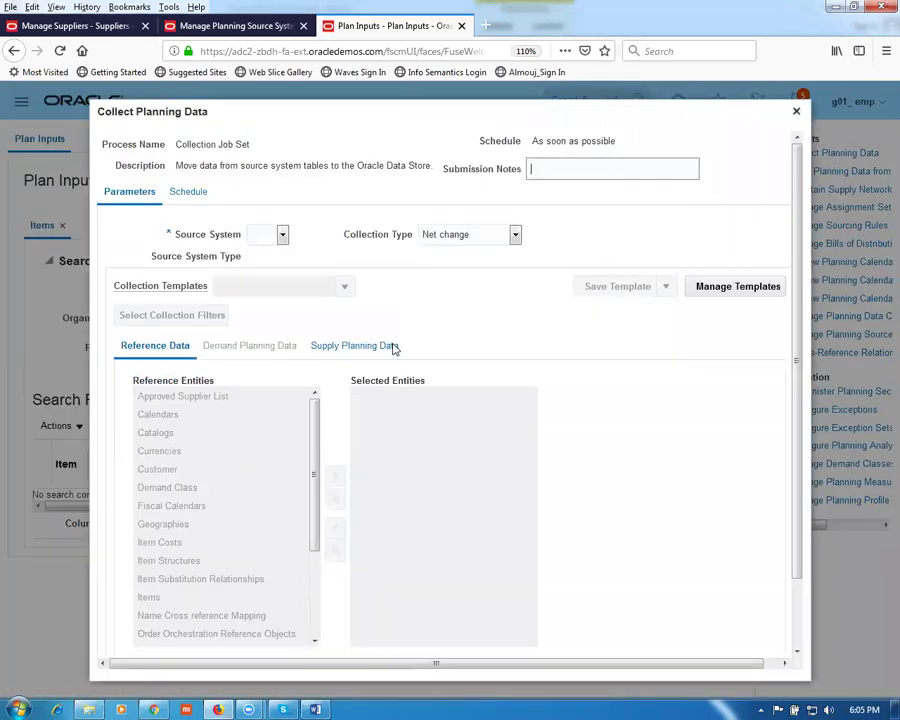
Step: Set up a Targeted collection from source system OPS with Organizations selected, then return to the source systems tab
left_click(282, 234)
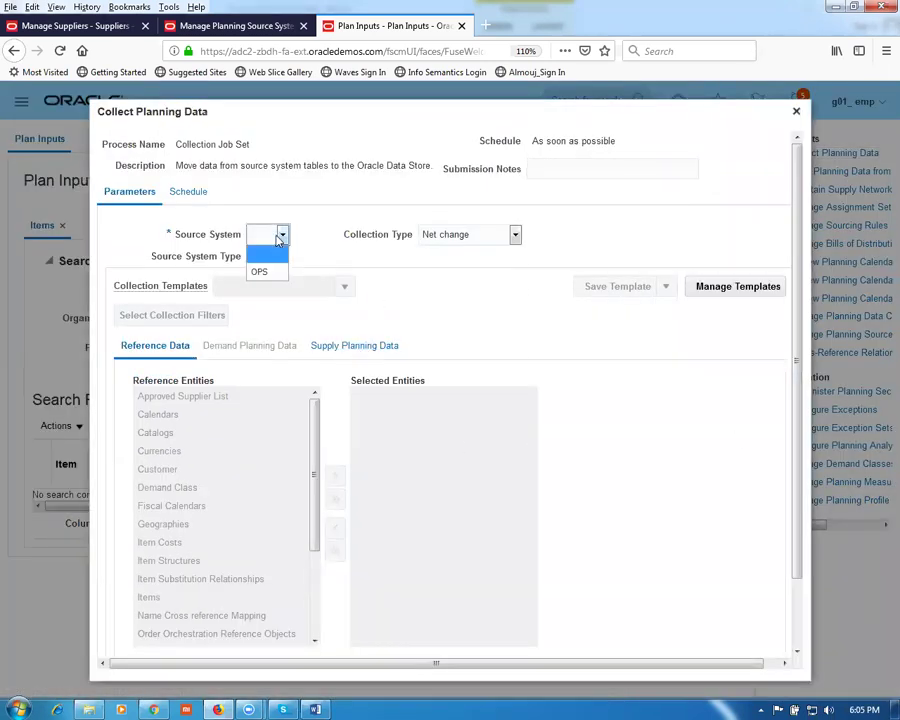
left_click(262, 272)
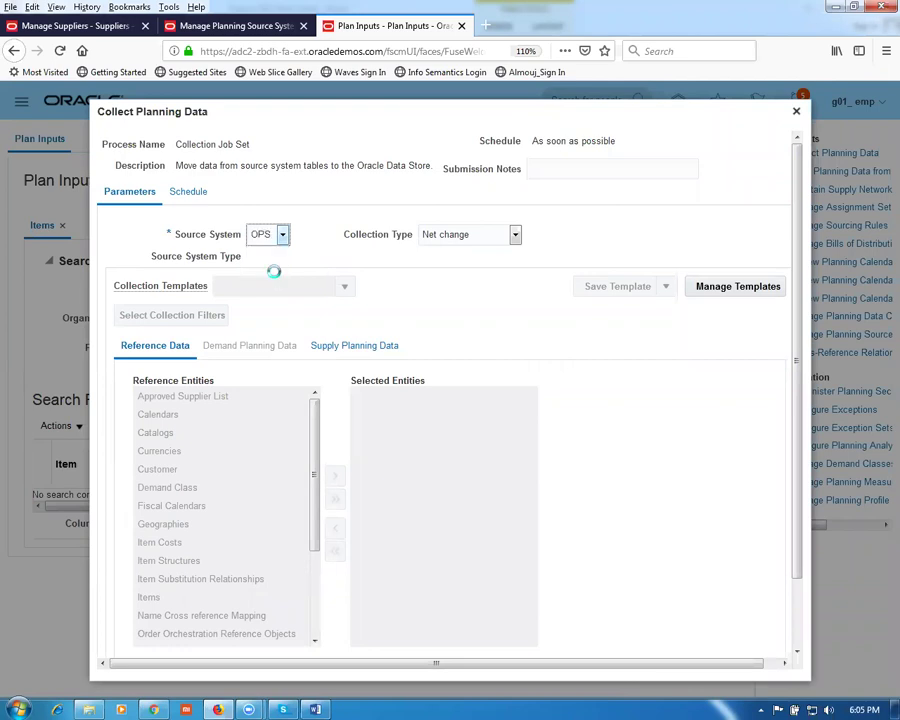
left_click(481, 242)
left_click(466, 254)
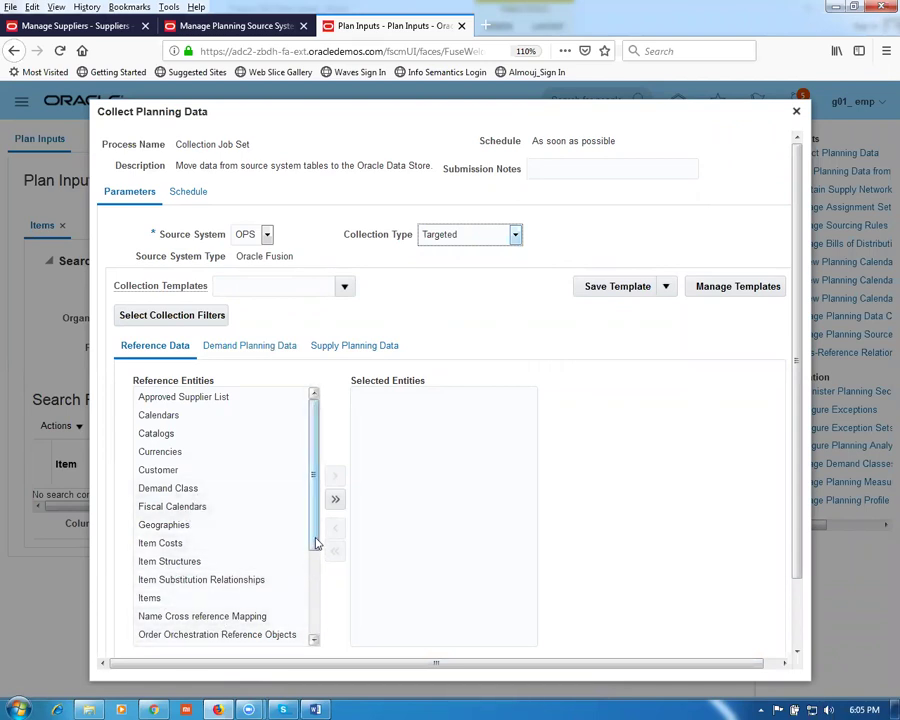
scroll(315, 542, "down", 3)
left_click(189, 549)
left_click(336, 477)
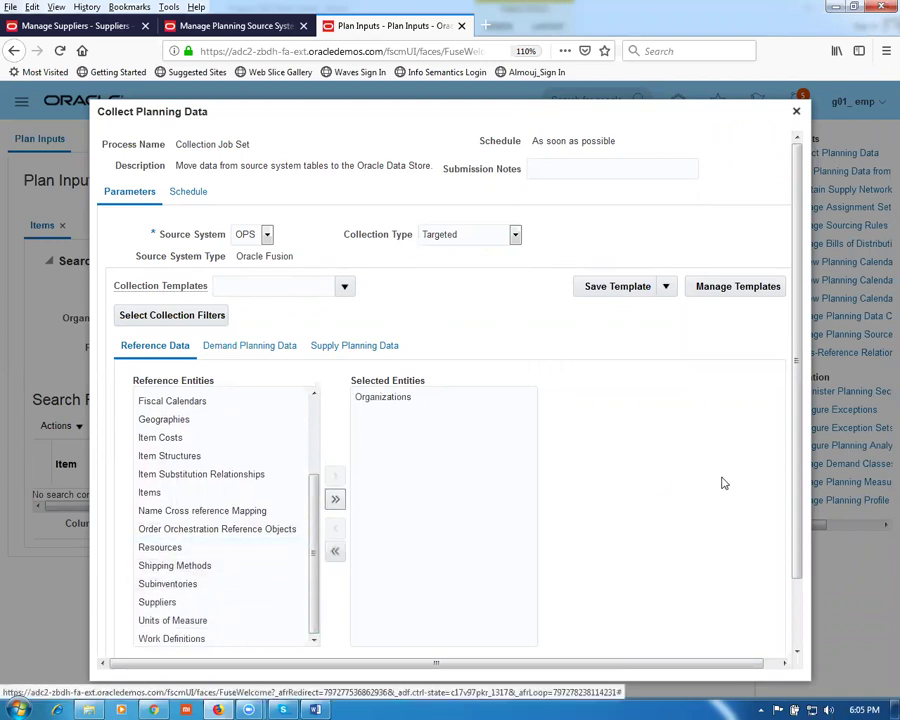
left_click_drag(800, 490, 814, 580)
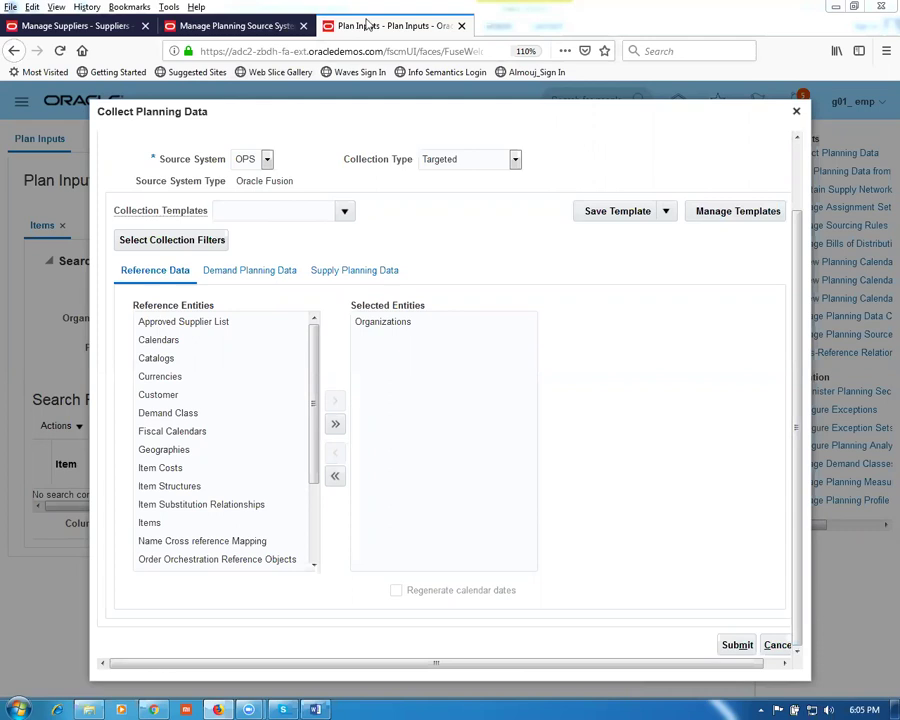
left_click(233, 28)
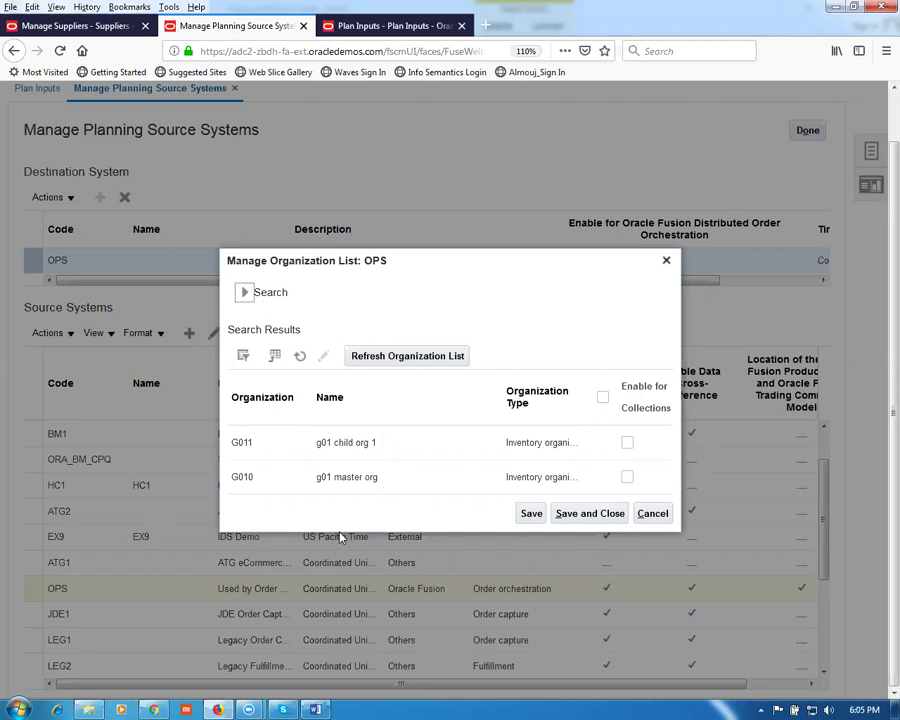
Step: Cancel the collection request, then enable OPS organizations G011 and G010 for collections and save
left_click(372, 28)
left_click(777, 646)
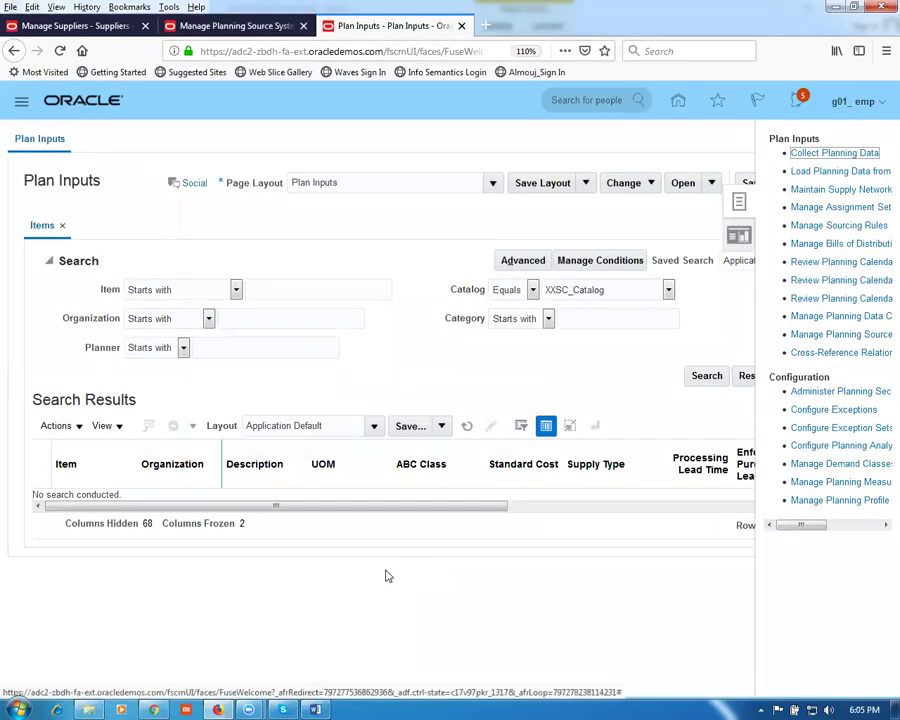
left_click(236, 28)
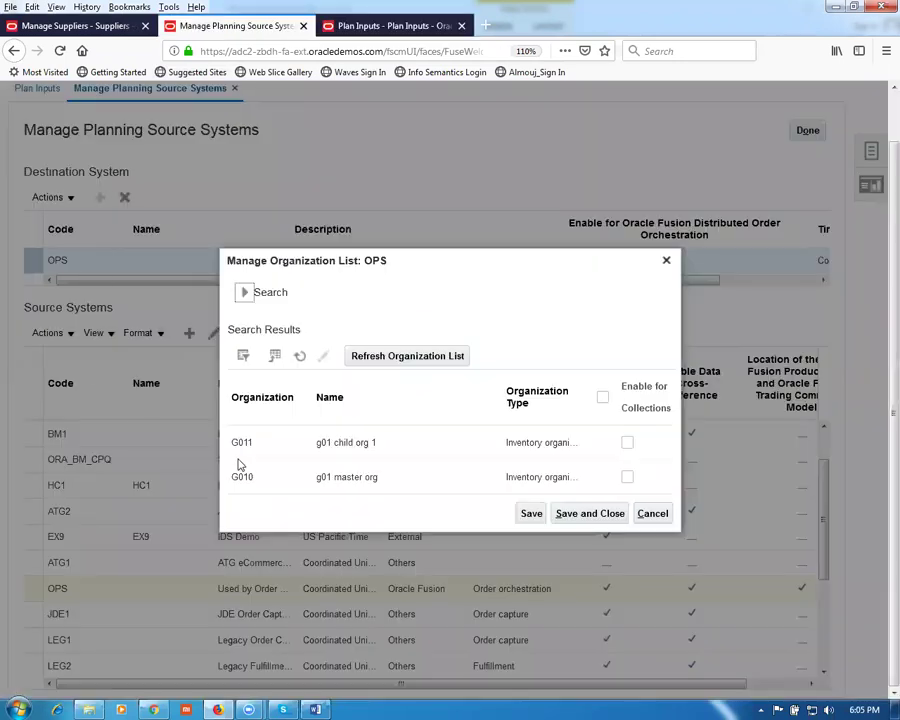
left_click(627, 443)
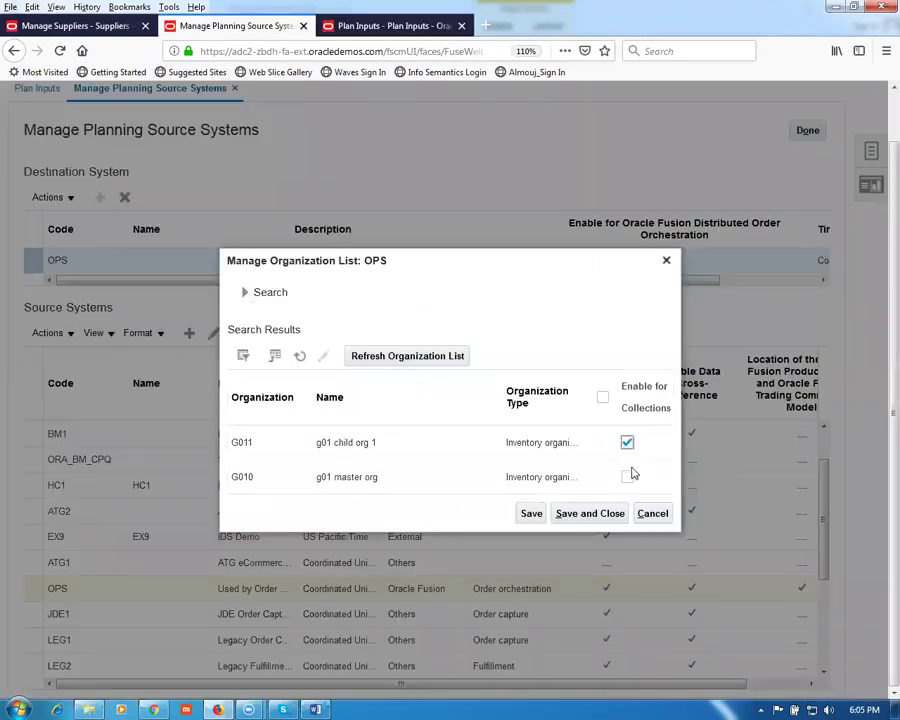
left_click(628, 478)
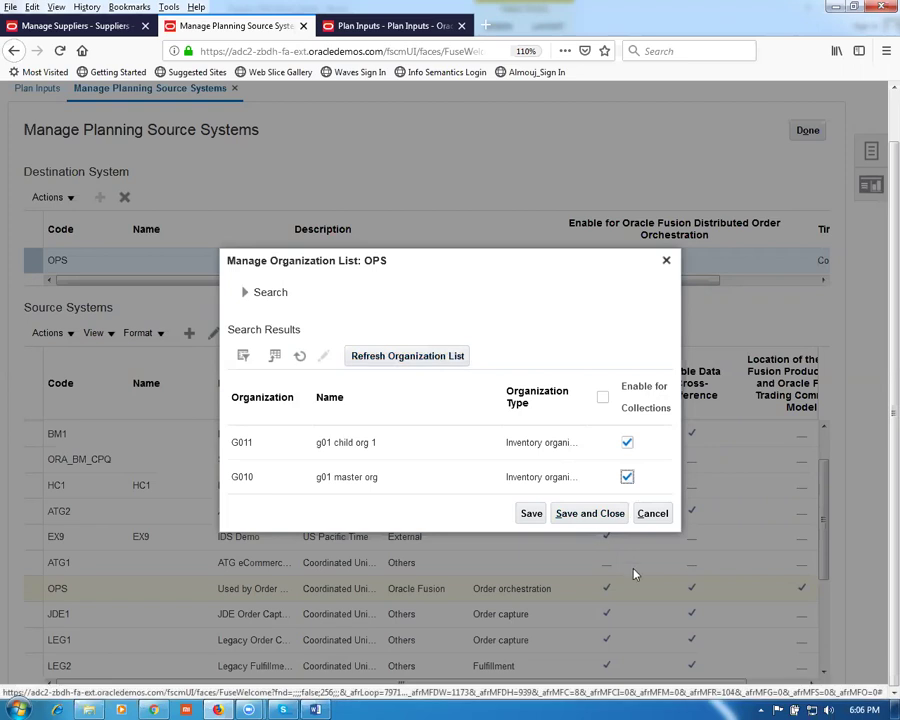
left_click(596, 515)
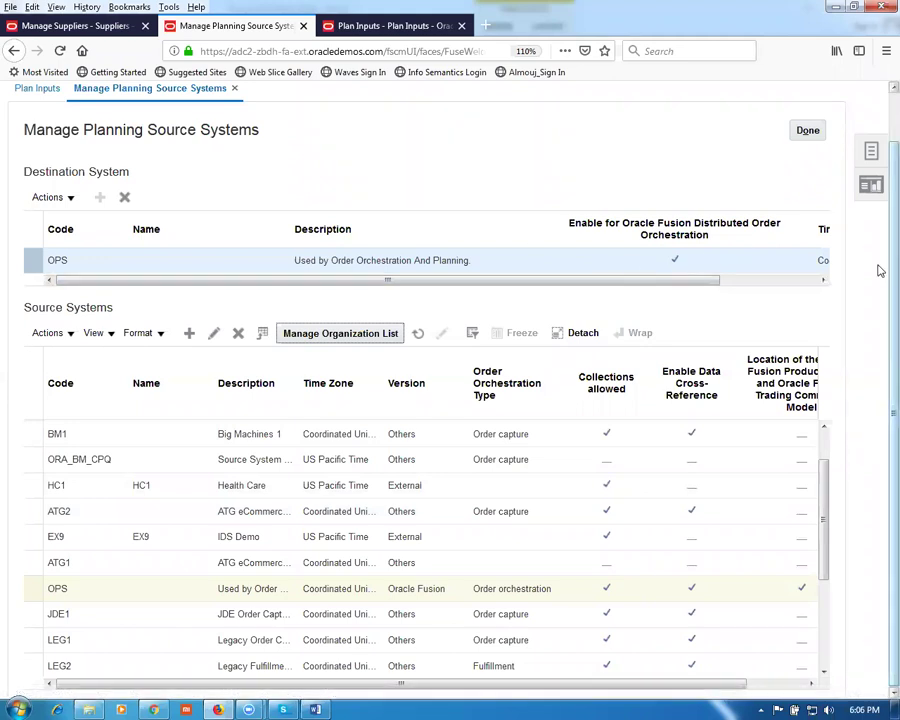
Step: Finish Manage Planning Source Systems and begin entering an item on the Plan Inputs search
scroll(878, 200, "up", 1)
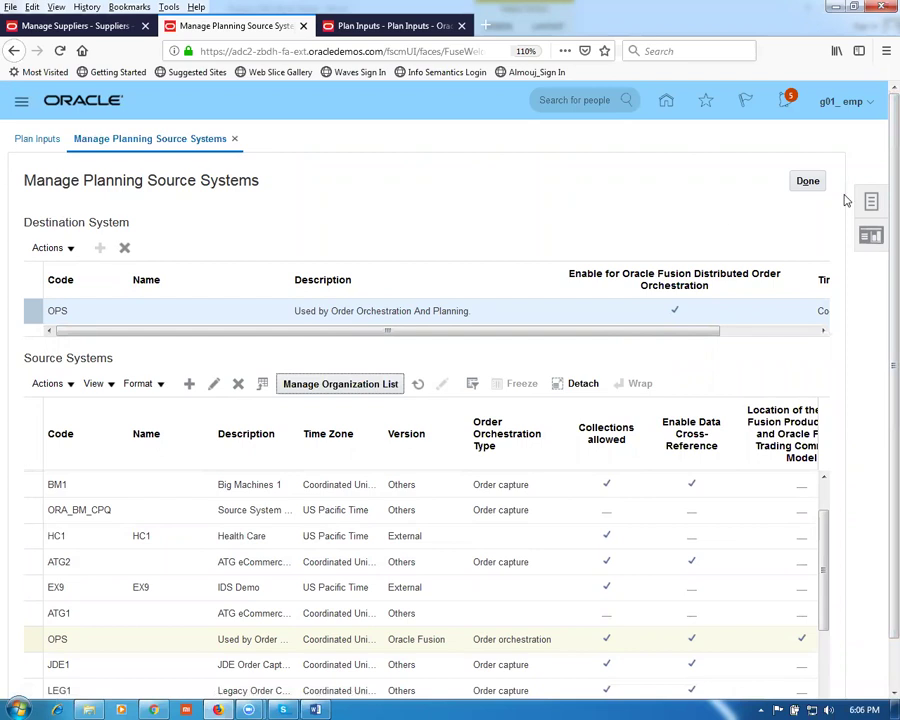
left_click(809, 184)
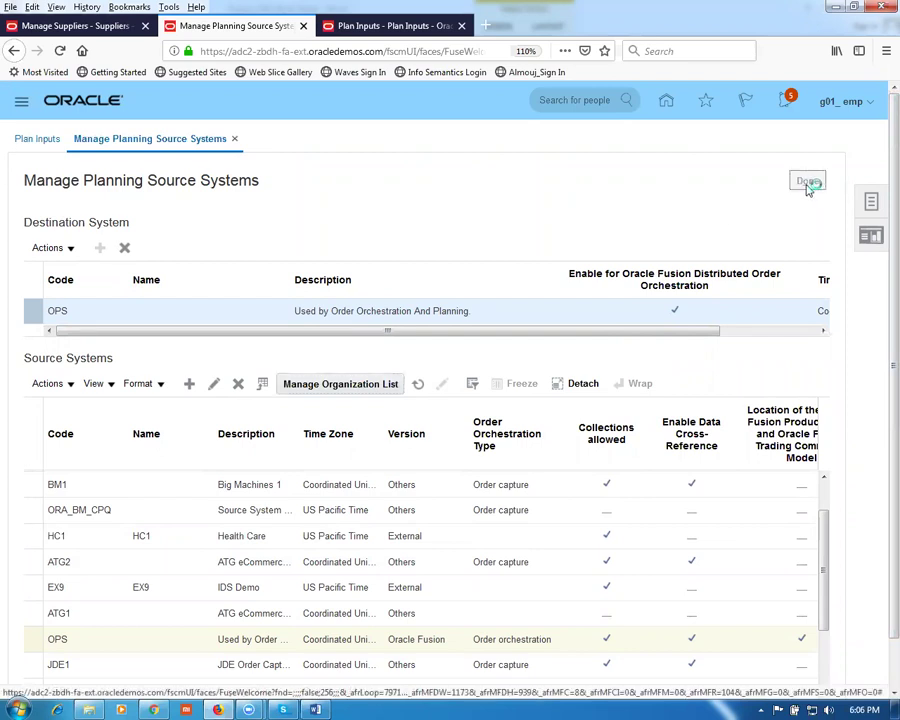
left_click(305, 285)
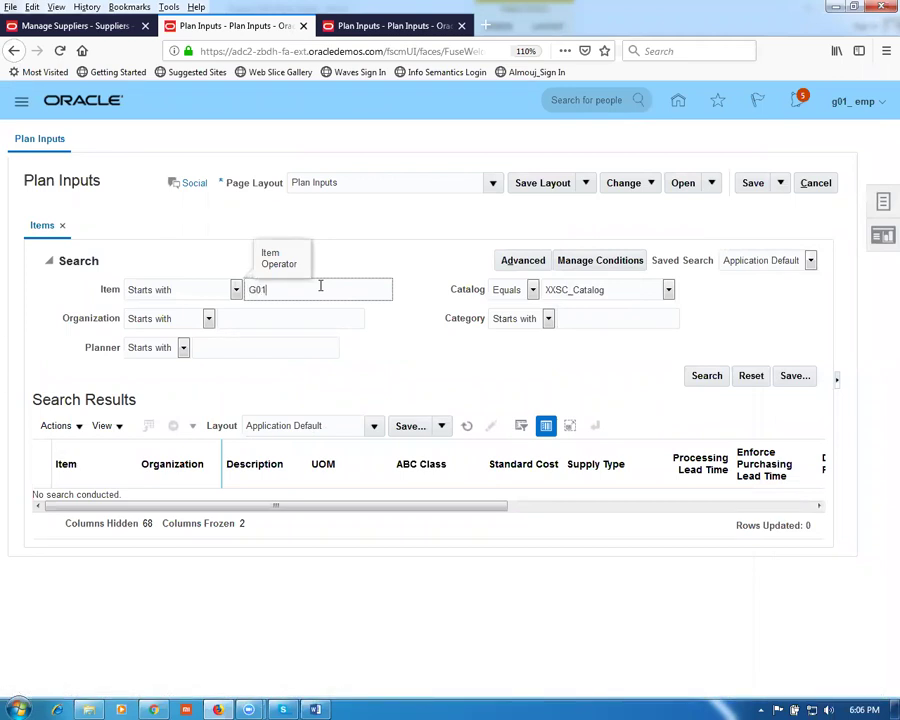
Step: Run the Plan Inputs item search for G01, which finds nothing, and move to the other Plan Inputs tab
left_click(709, 378)
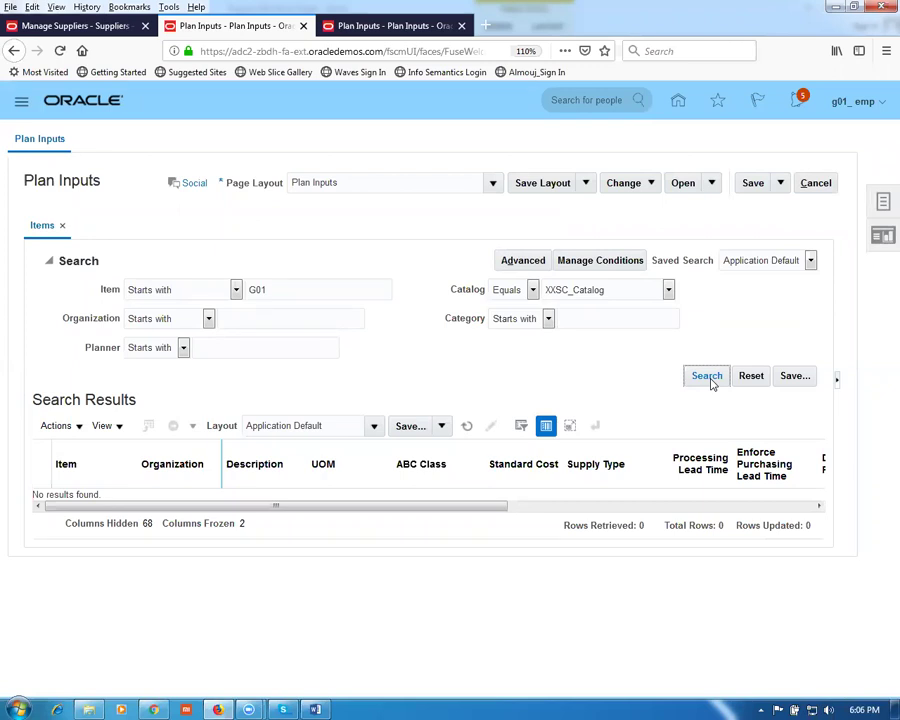
left_click(352, 26)
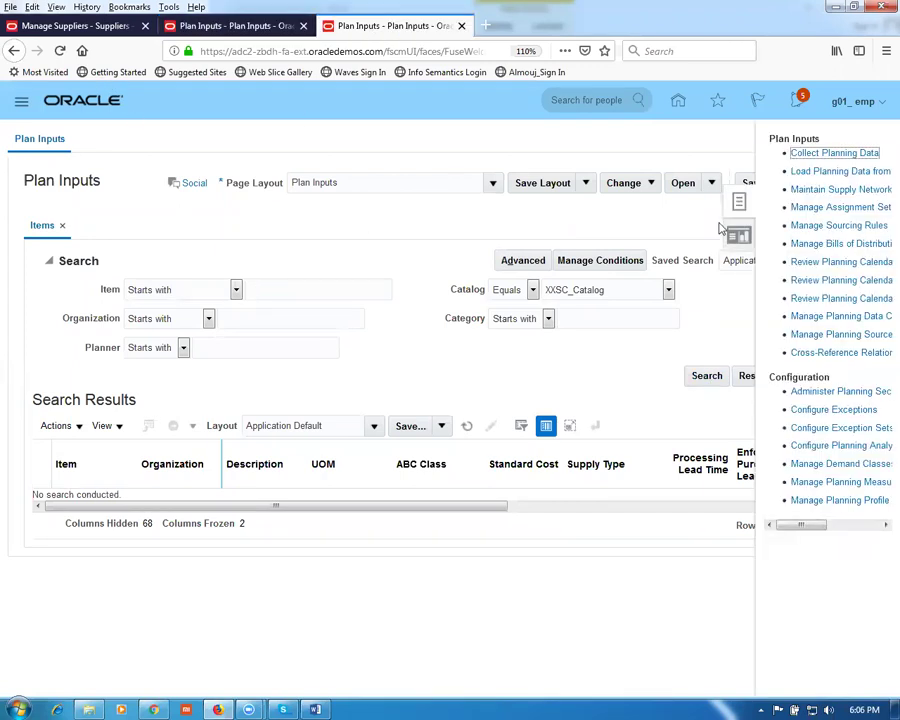
Step: Reopen the Collect Planning Data dialog from the Plan Inputs Tasks list, source system still blank
left_click(866, 156)
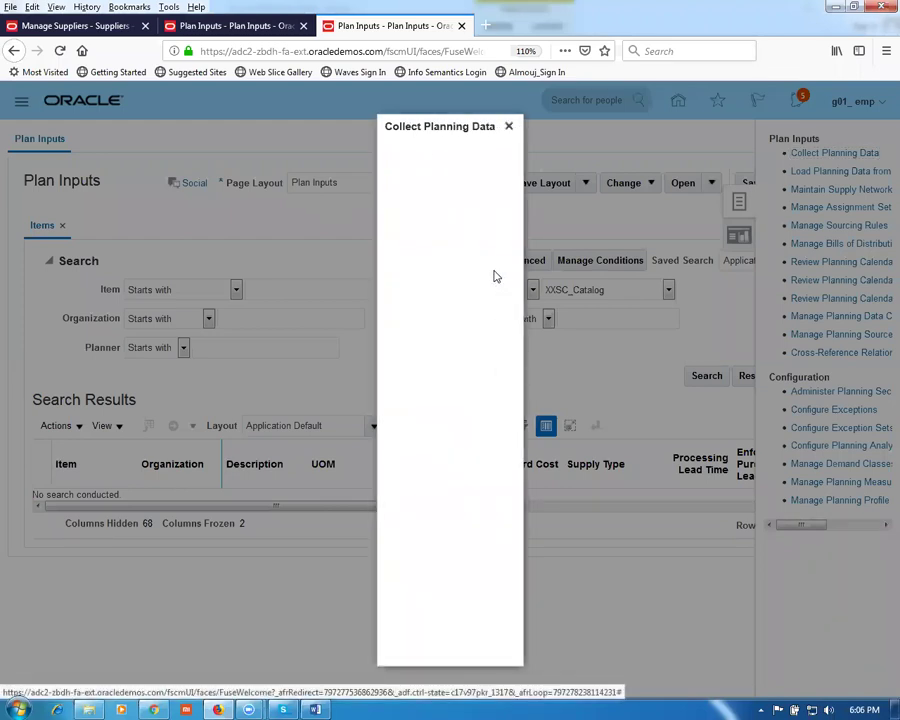
left_click(508, 126)
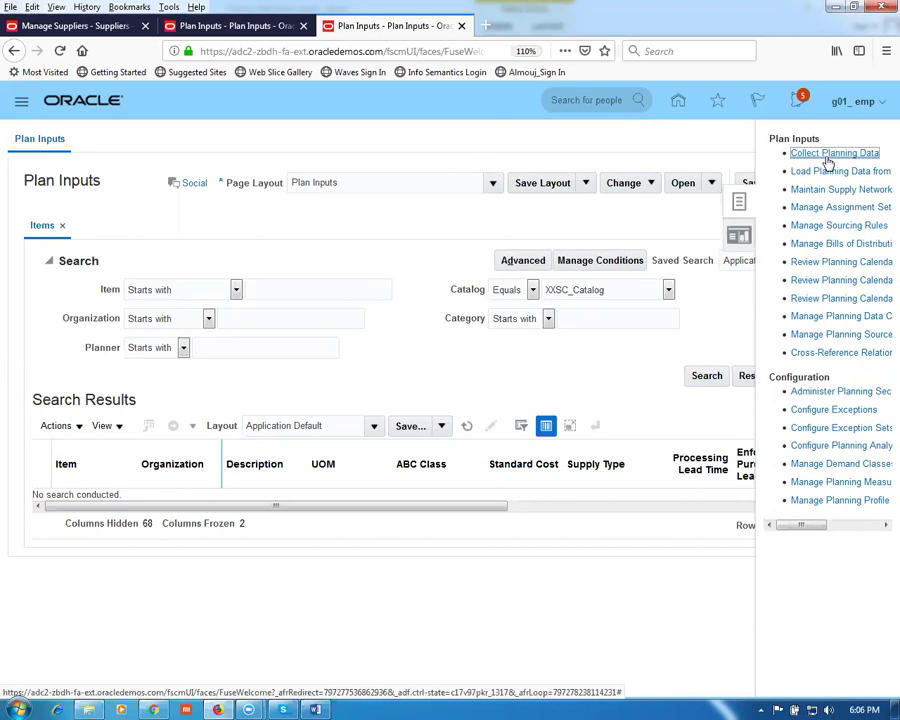
left_click(826, 156)
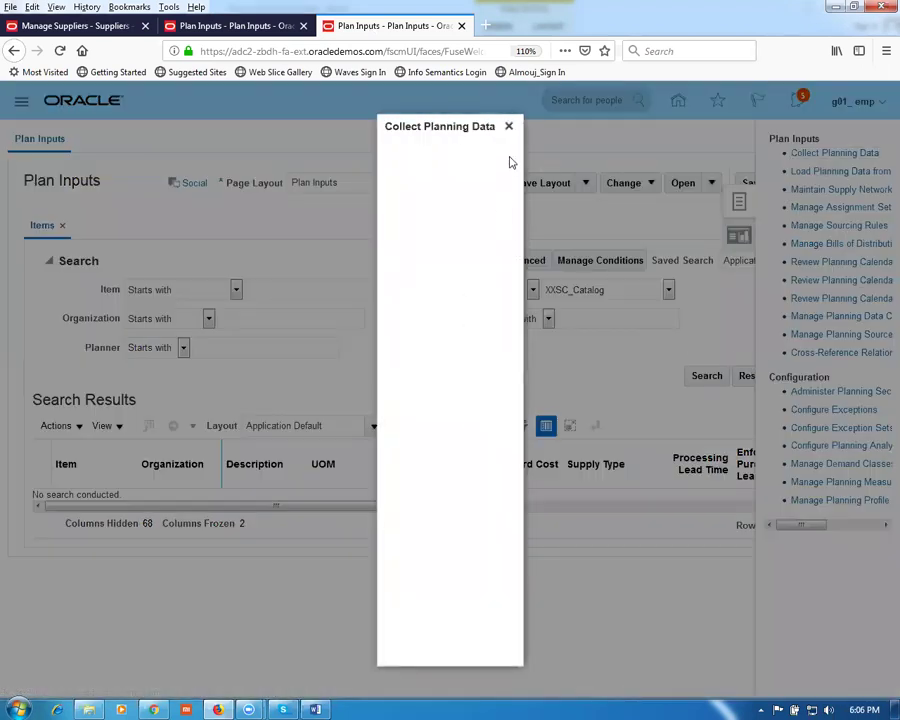
left_click(509, 126)
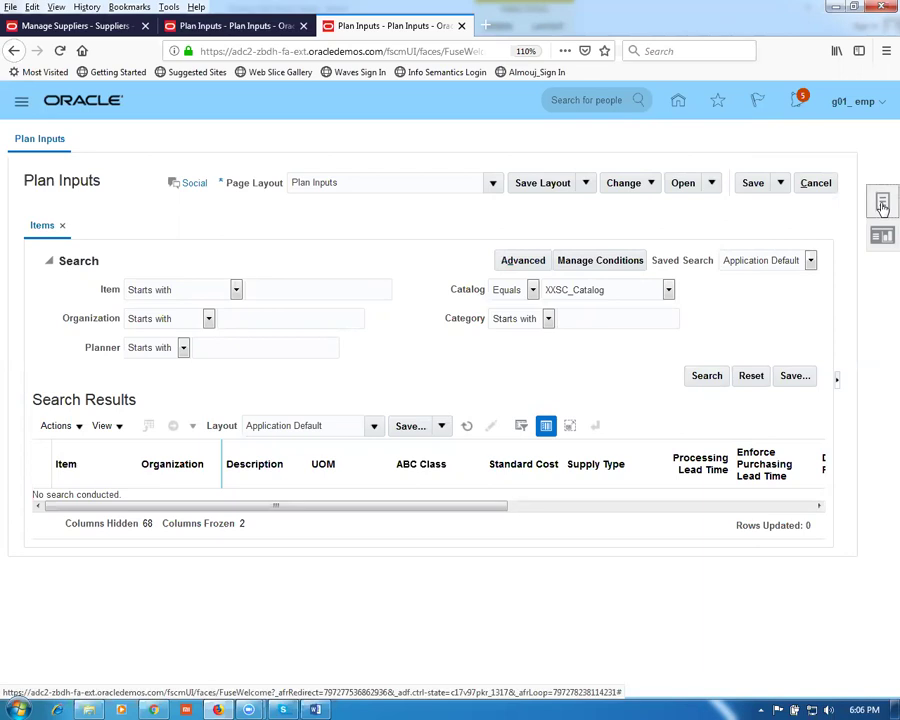
left_click(881, 204)
left_click(836, 154)
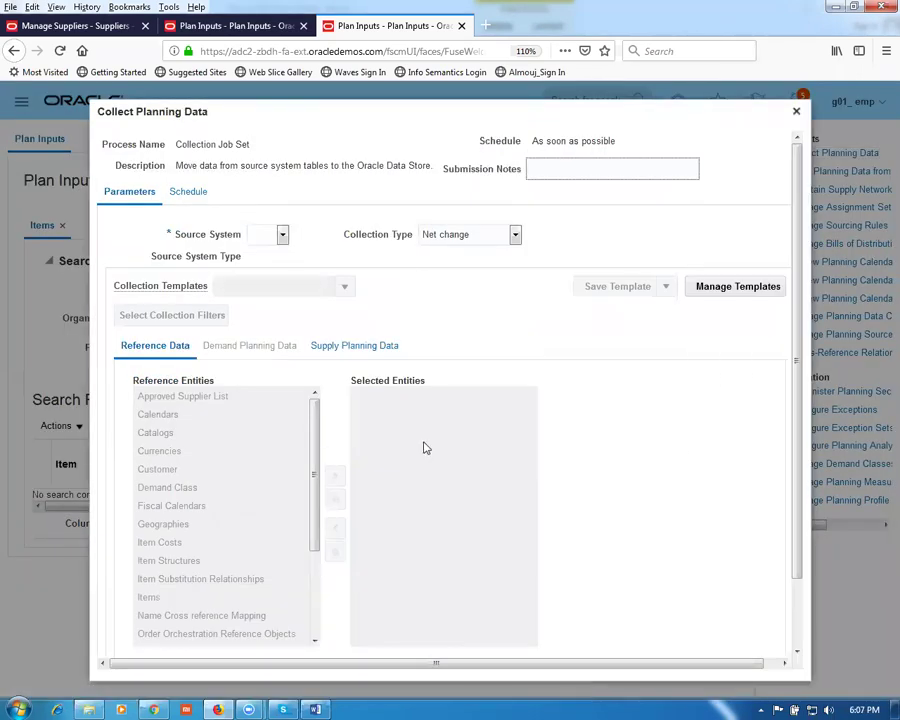
Step: Choose OPS as the source system and add Items to the selected reference entities
left_click(283, 234)
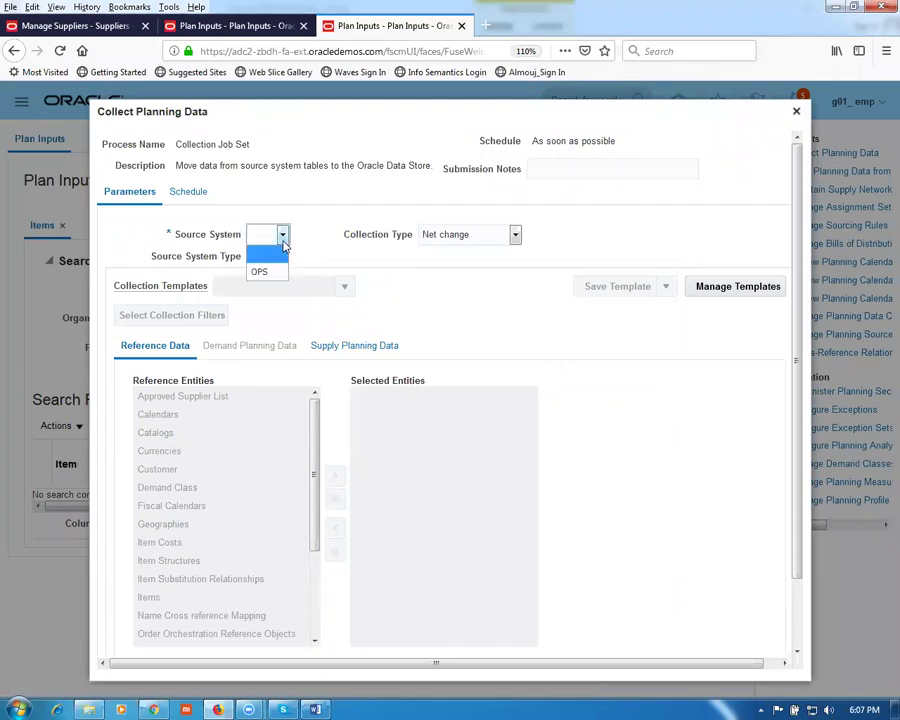
left_click(262, 269)
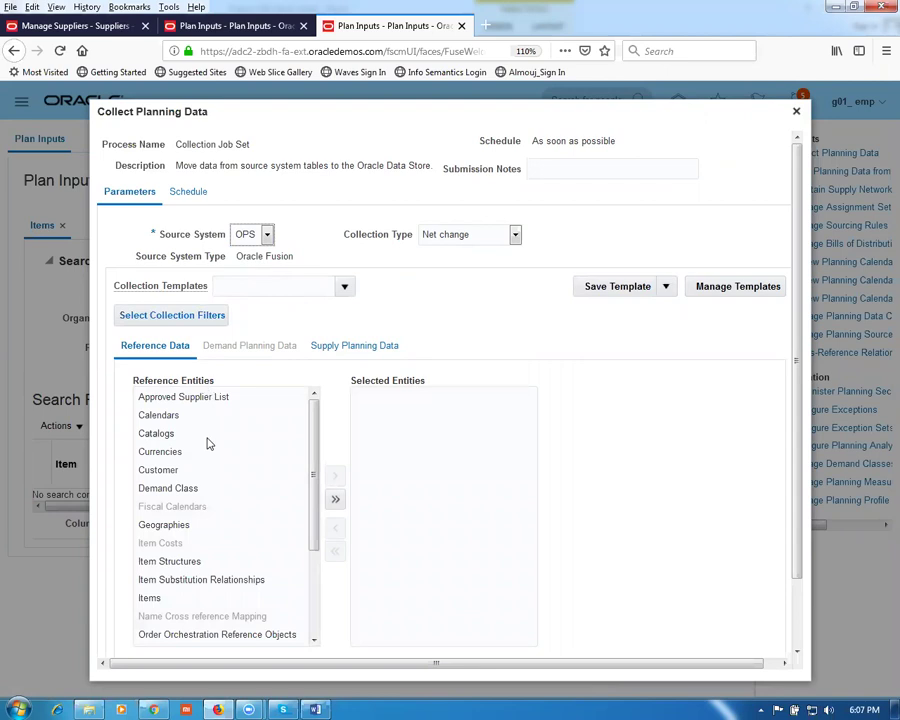
left_click(203, 600)
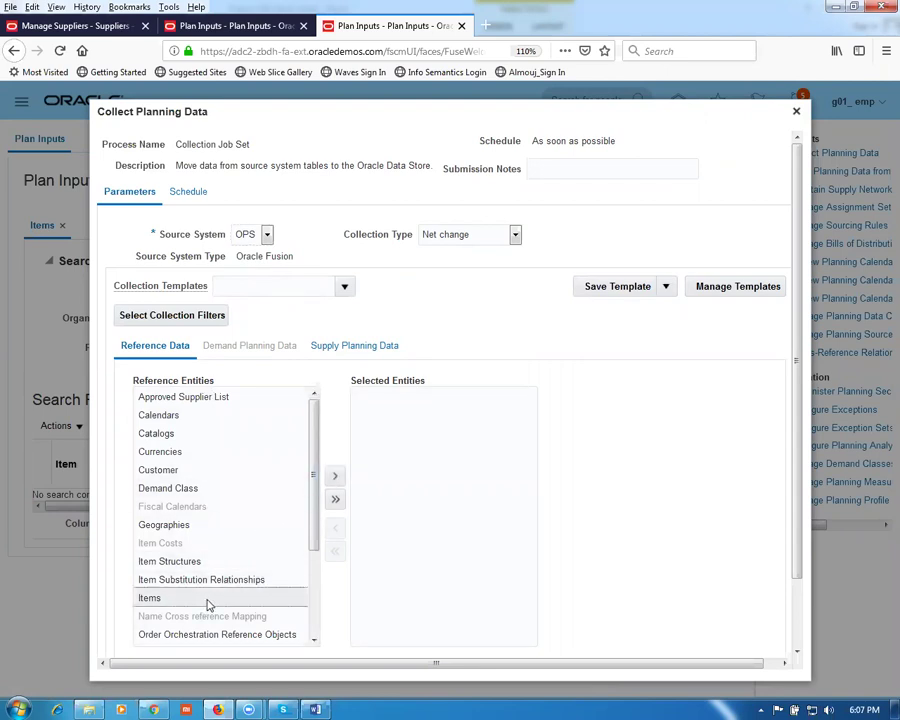
left_click(336, 477)
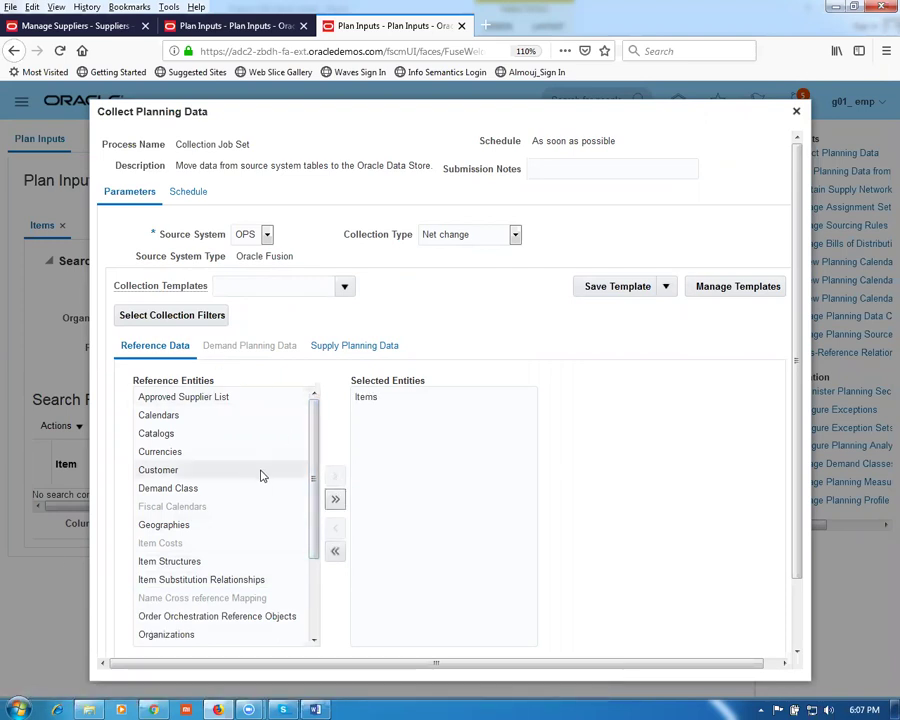
Step: Add On Hand from Supply Planning Data and set the collection type to Targeted
left_click(375, 351)
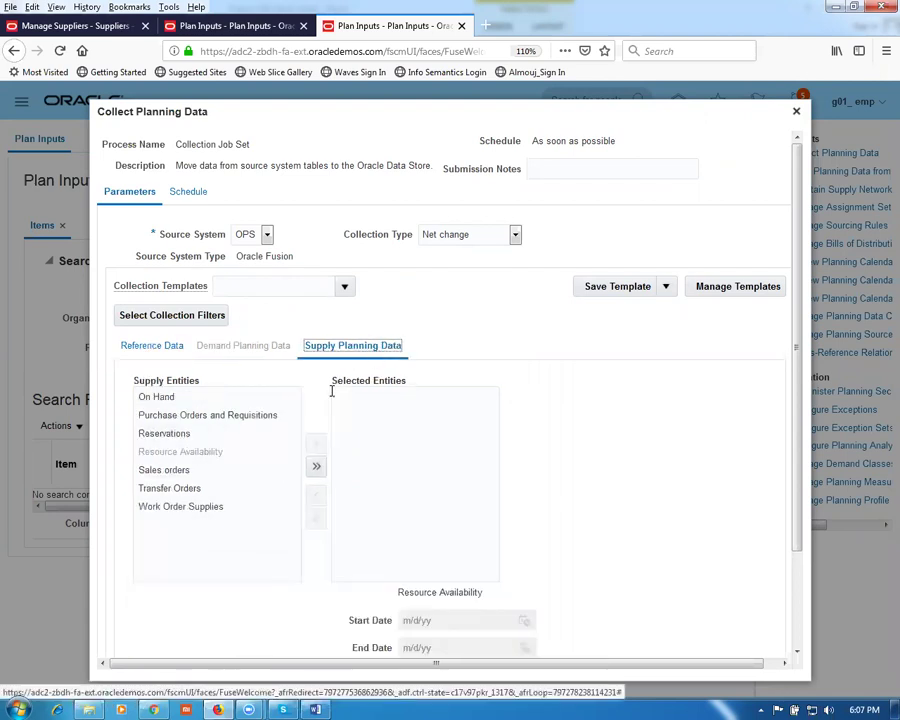
left_click(160, 400)
left_click(314, 447)
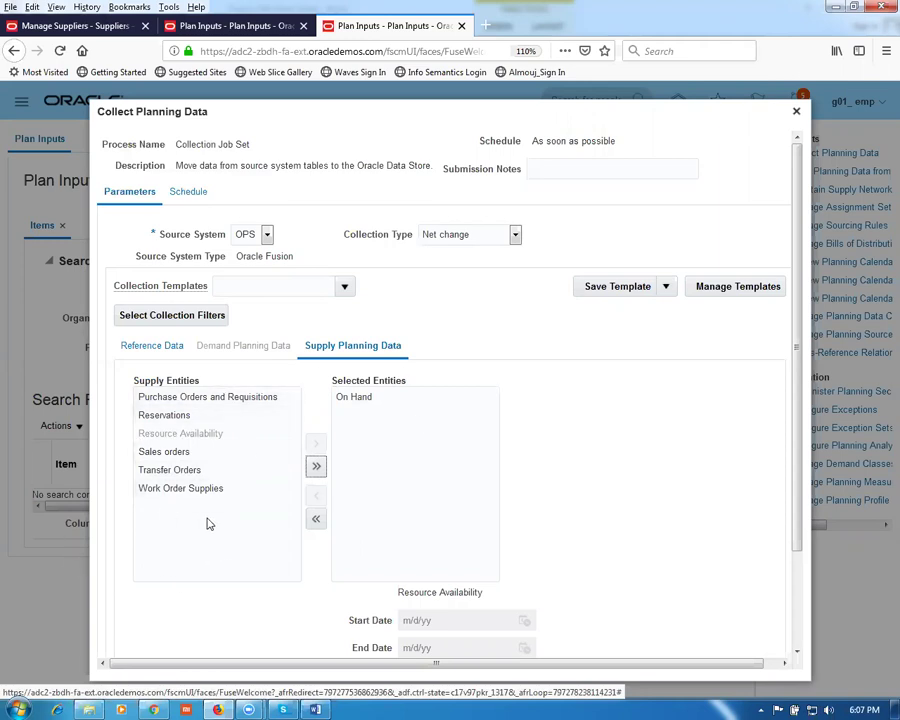
left_click(138, 352)
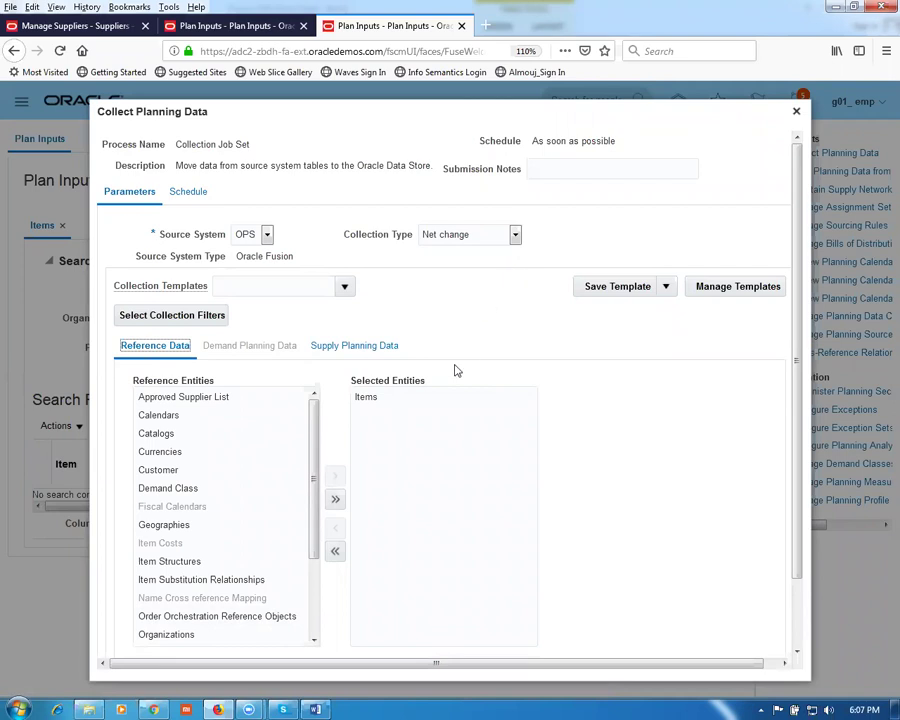
left_click(465, 234)
left_click(450, 254)
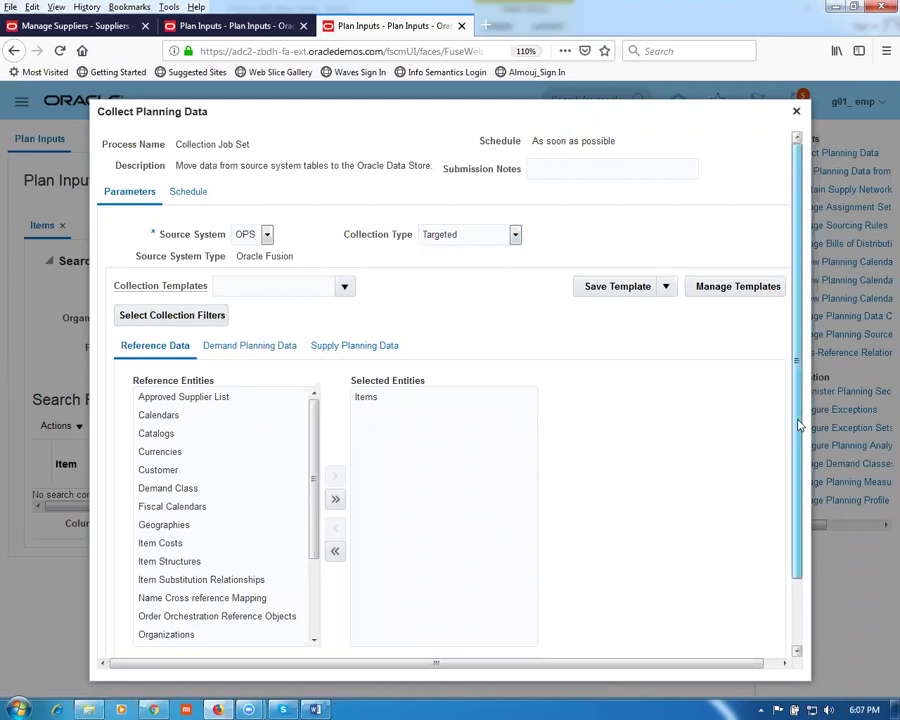
Step: Review the Items and On Hand selections and submit the collection job as process 1506908
left_click_drag(799, 418, 805, 500)
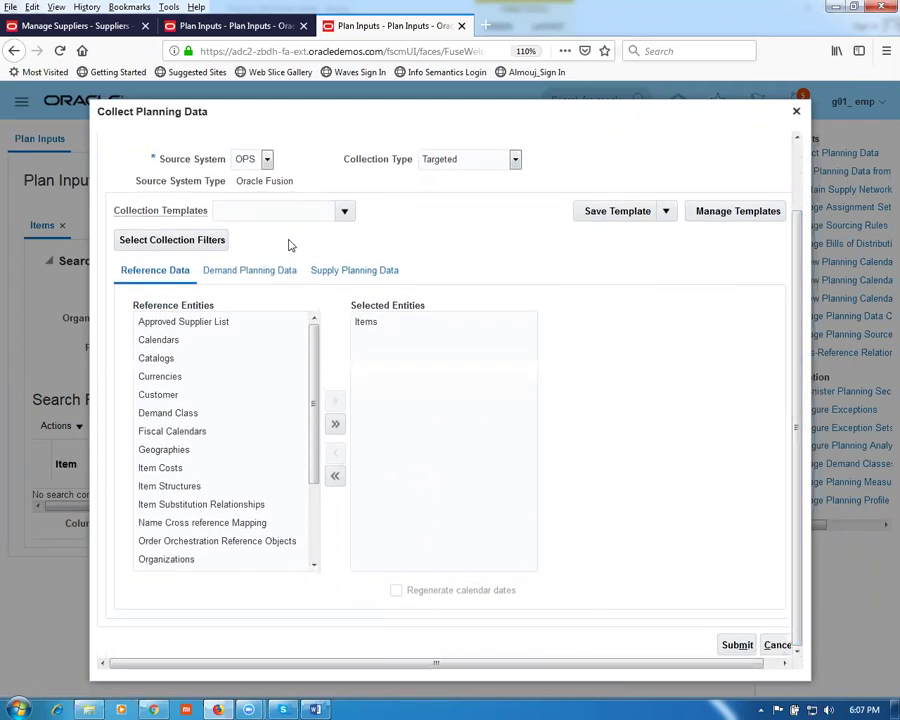
left_click(346, 279)
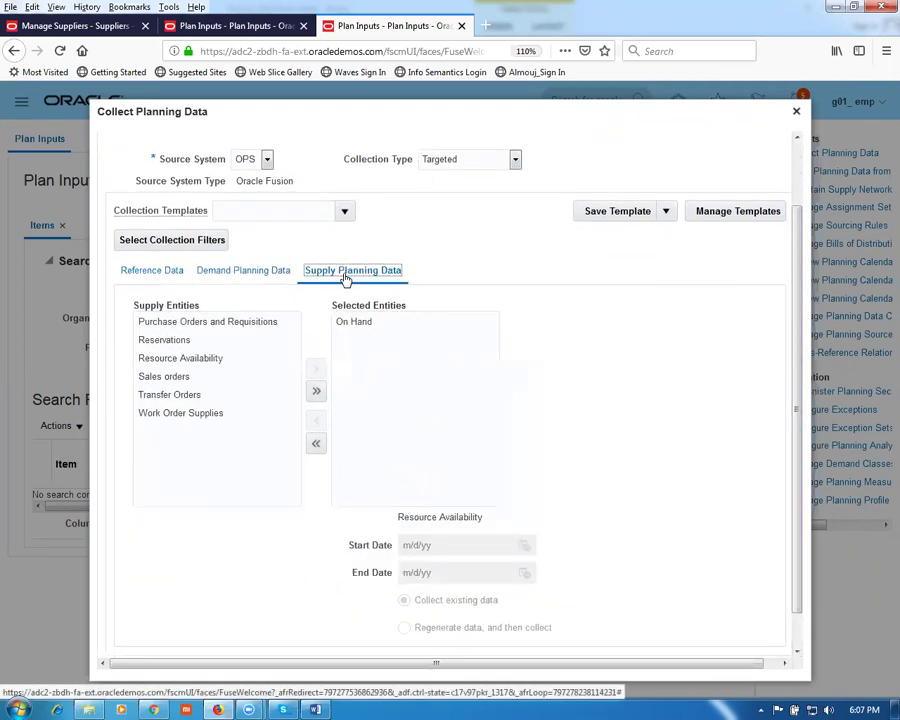
left_click(126, 274)
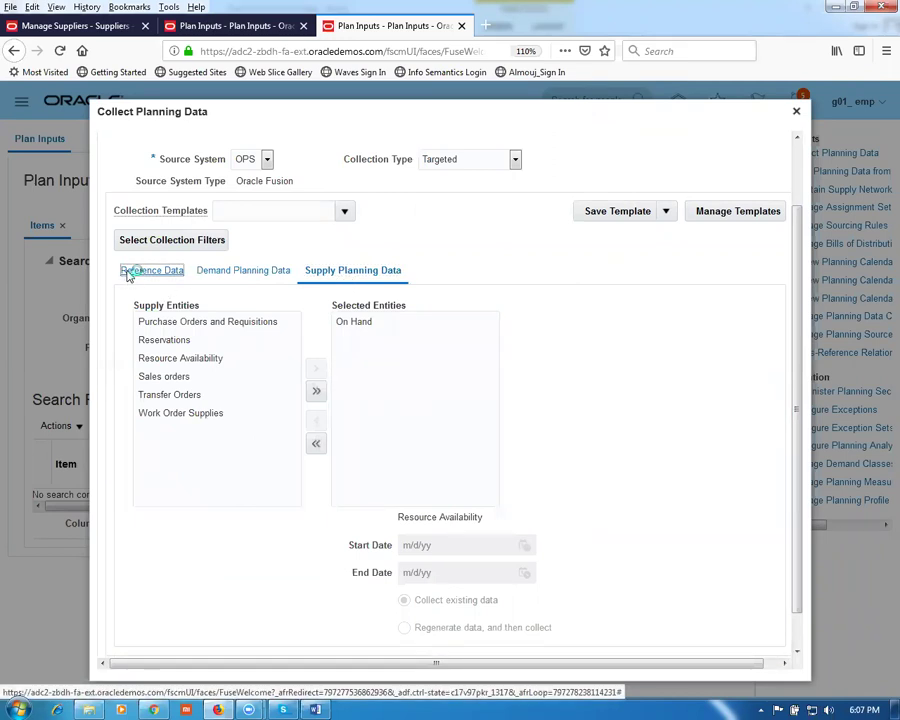
left_click(374, 272)
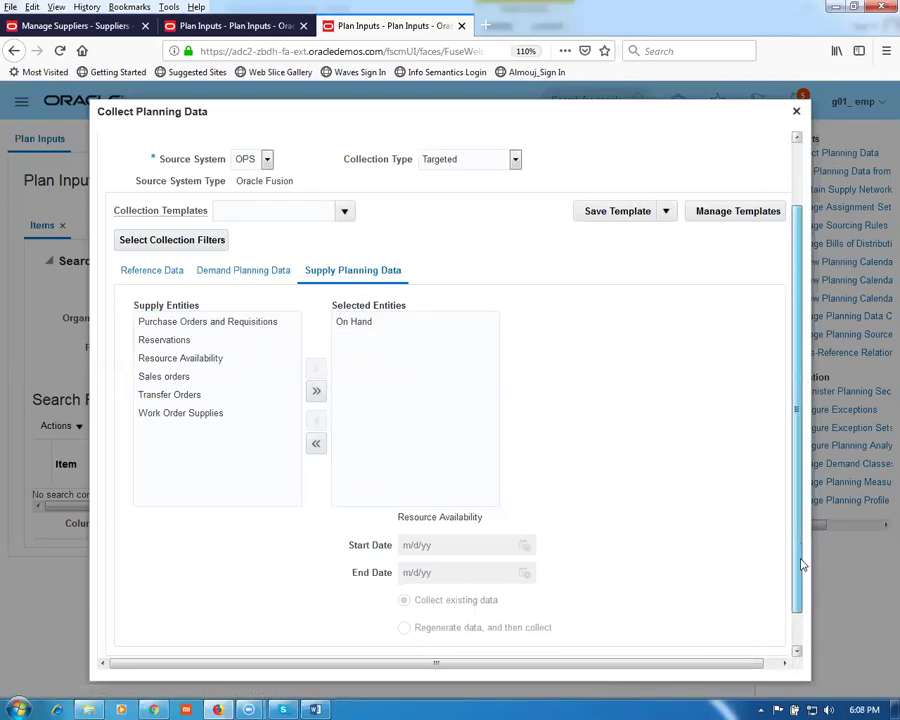
left_click_drag(801, 550, 810, 590)
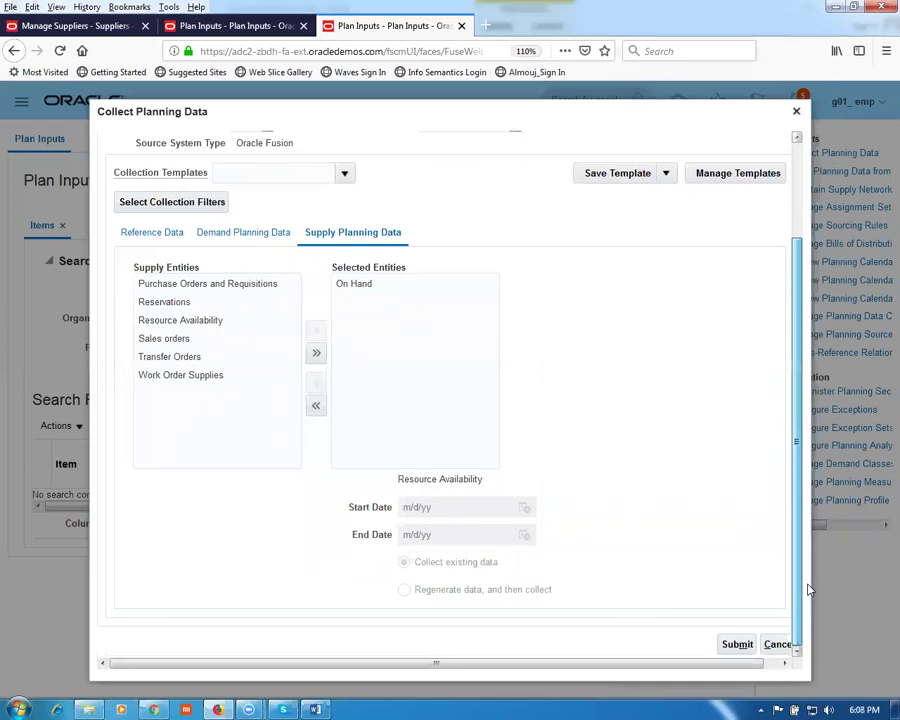
left_click(737, 645)
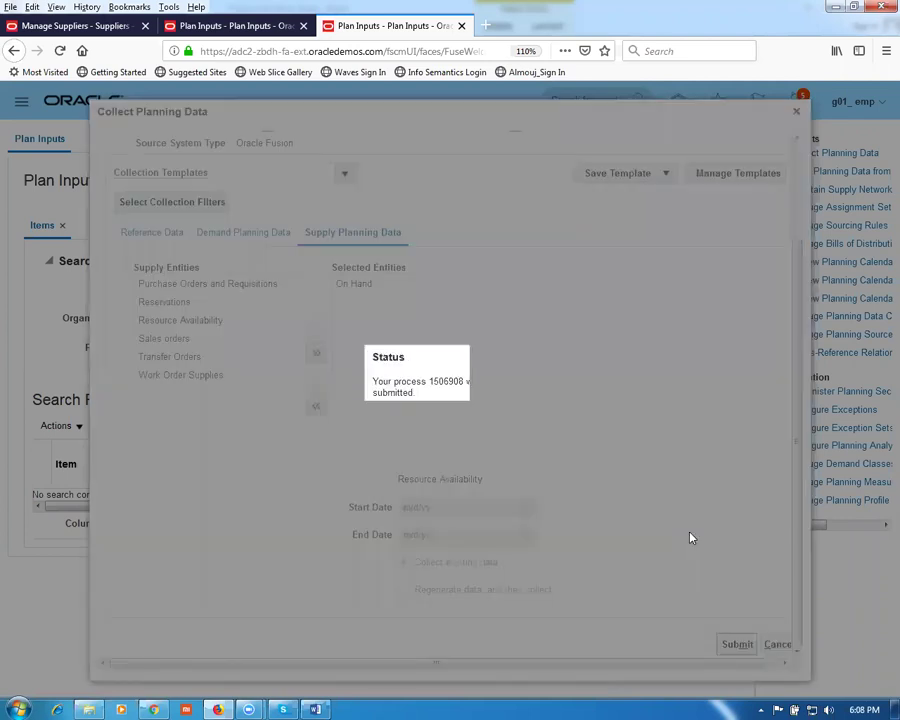
left_click(516, 419)
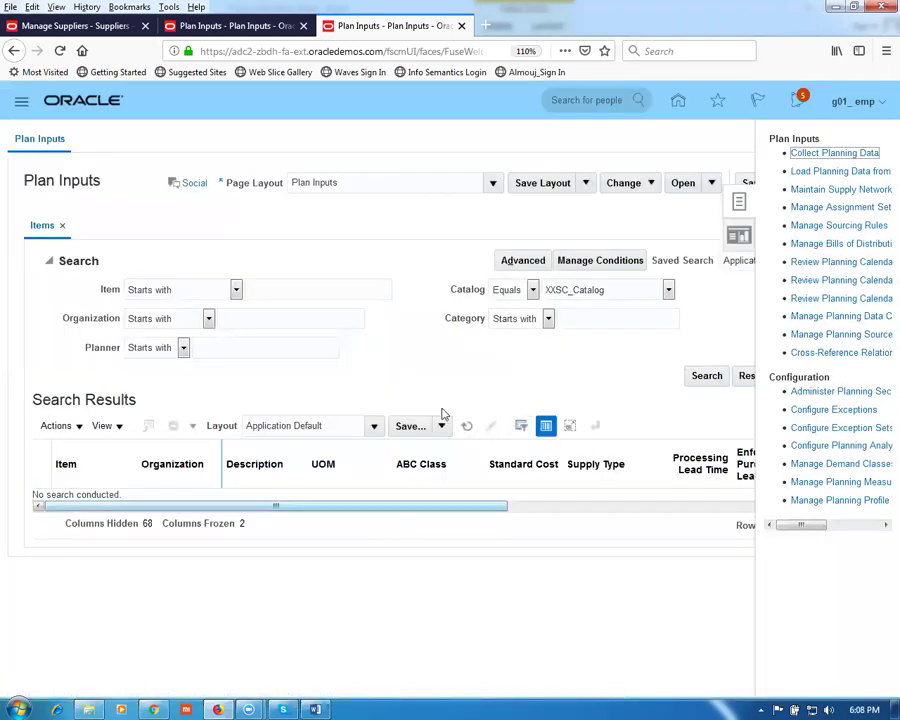
Step: Rerun the G01 item search, still empty, then go to the Word setup worksheet
left_click(272, 288)
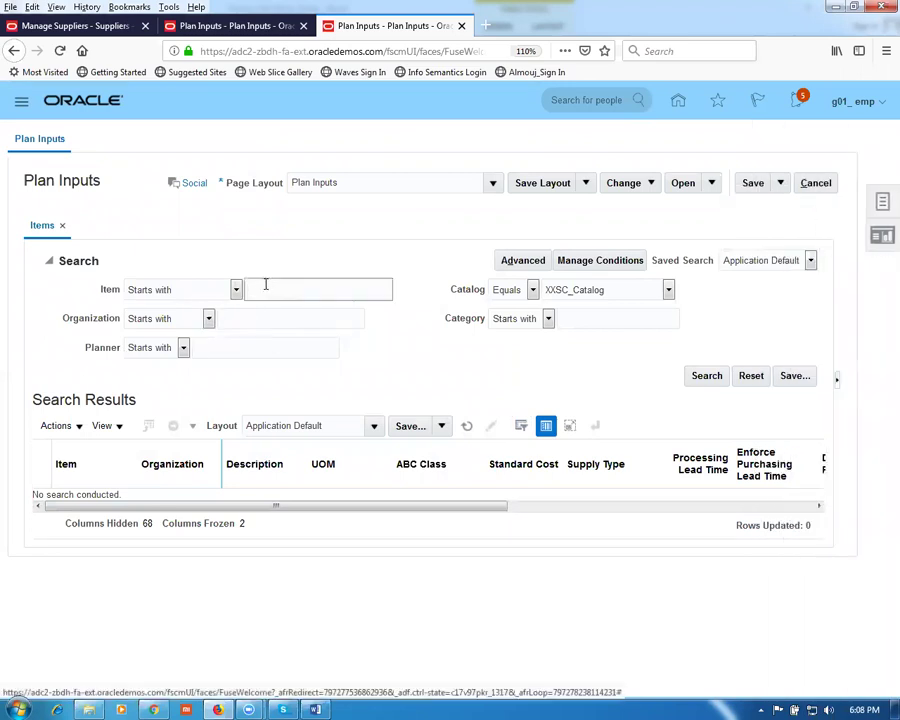
type("G")
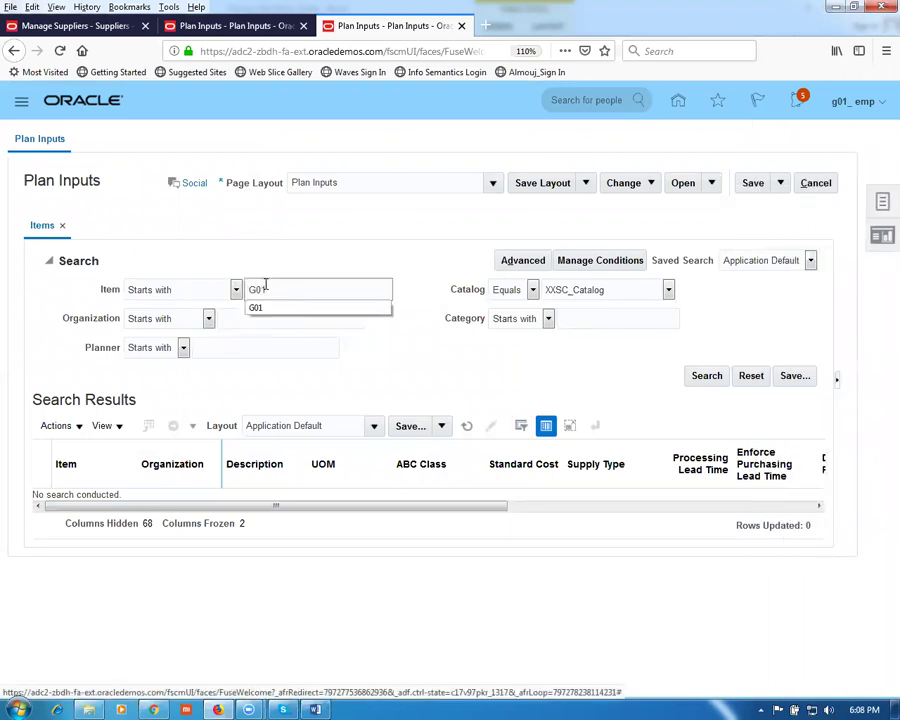
type("01")
left_click(705, 376)
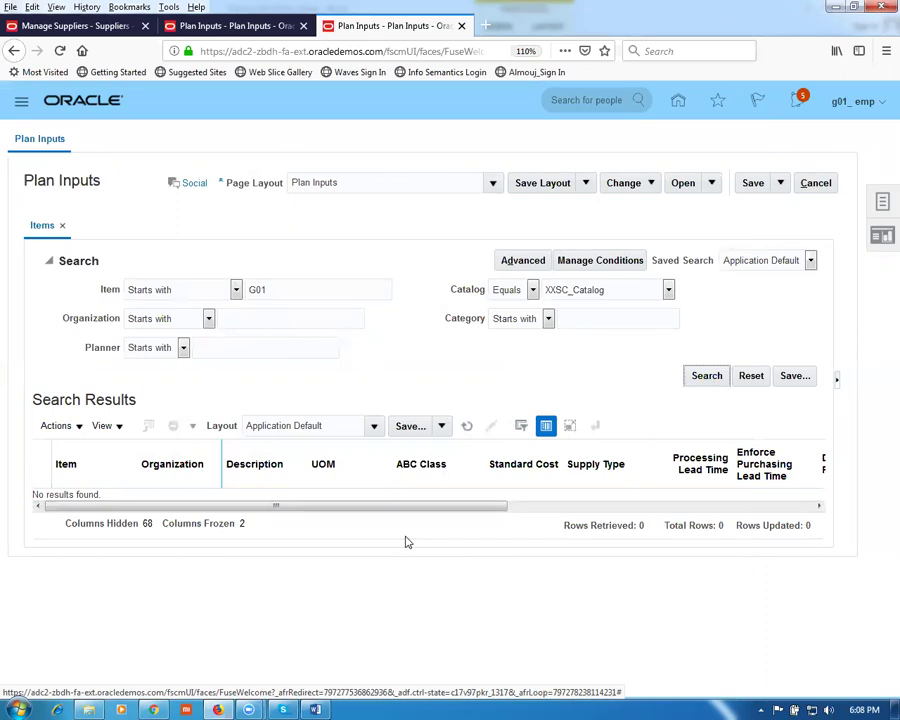
key("alt+Tab")
left_click(292, 576)
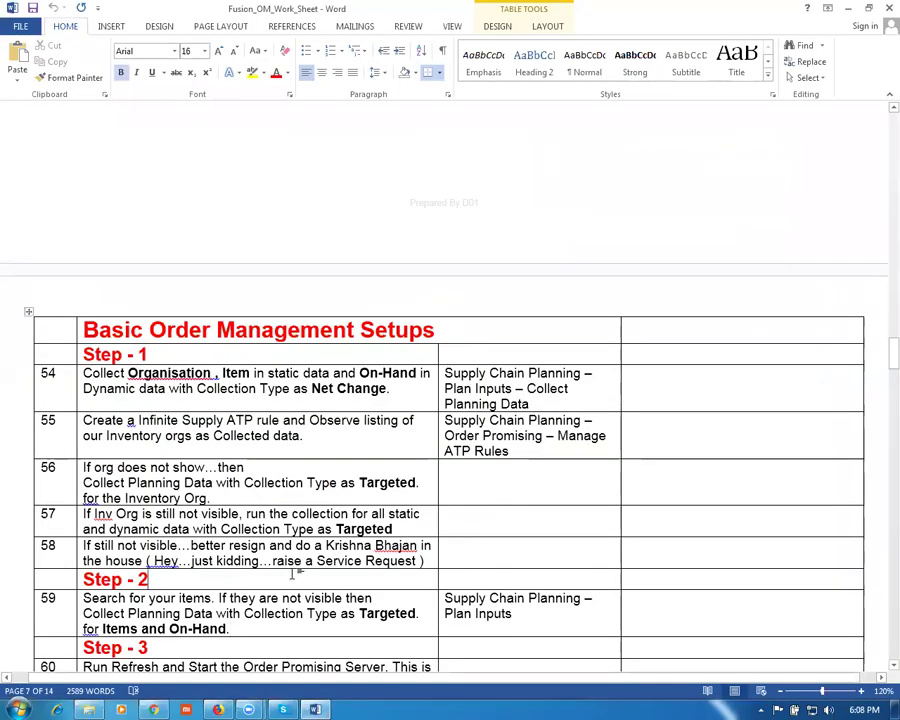
Step: Scroll the worksheet to Order Entry Setups and select row 75's 'Create Customer' task, then return to Oracle
scroll(190, 418, "down", 2)
scroll(190, 418, "down", 5)
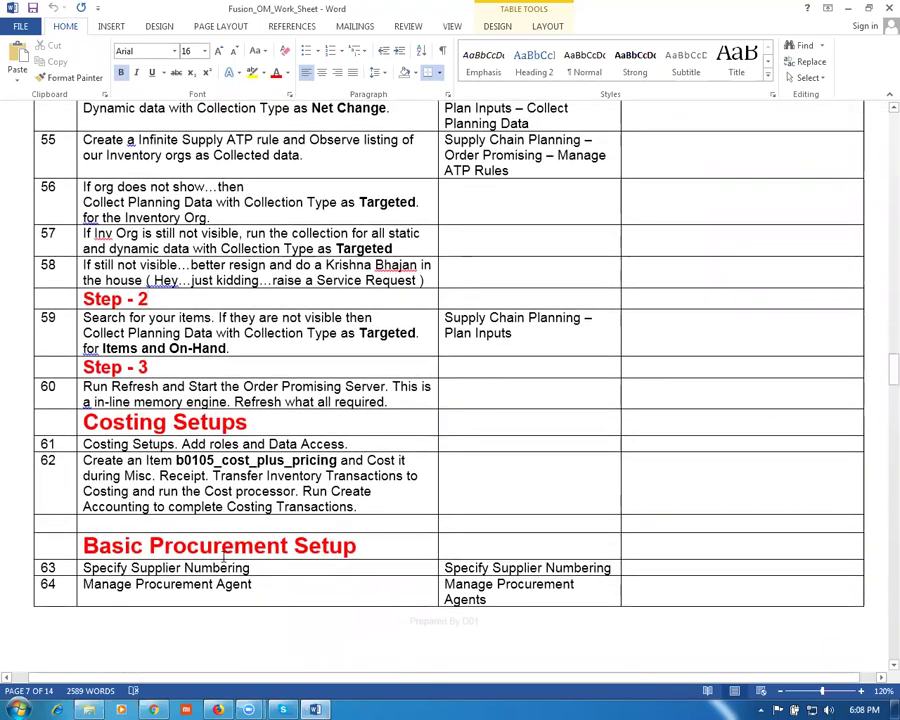
scroll(285, 580, "down", 6)
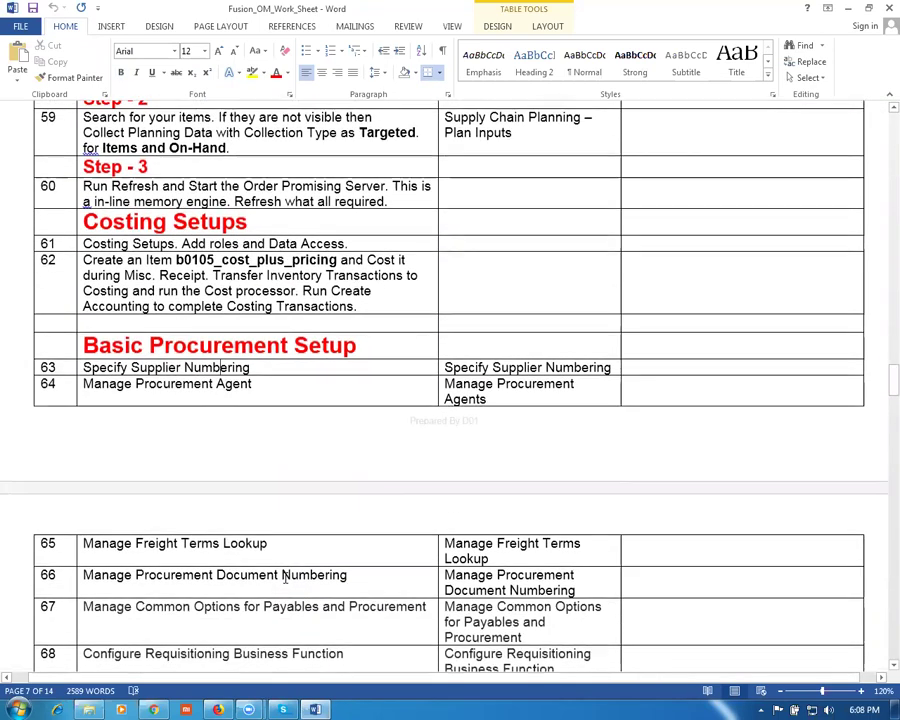
scroll(285, 578, "down", 4)
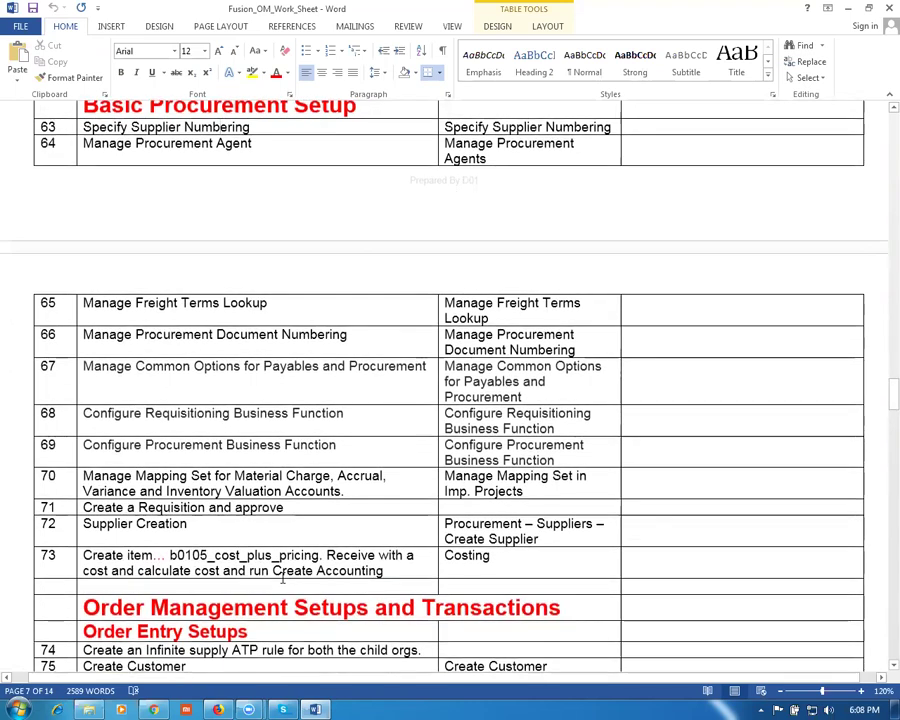
scroll(280, 575, "down", 3)
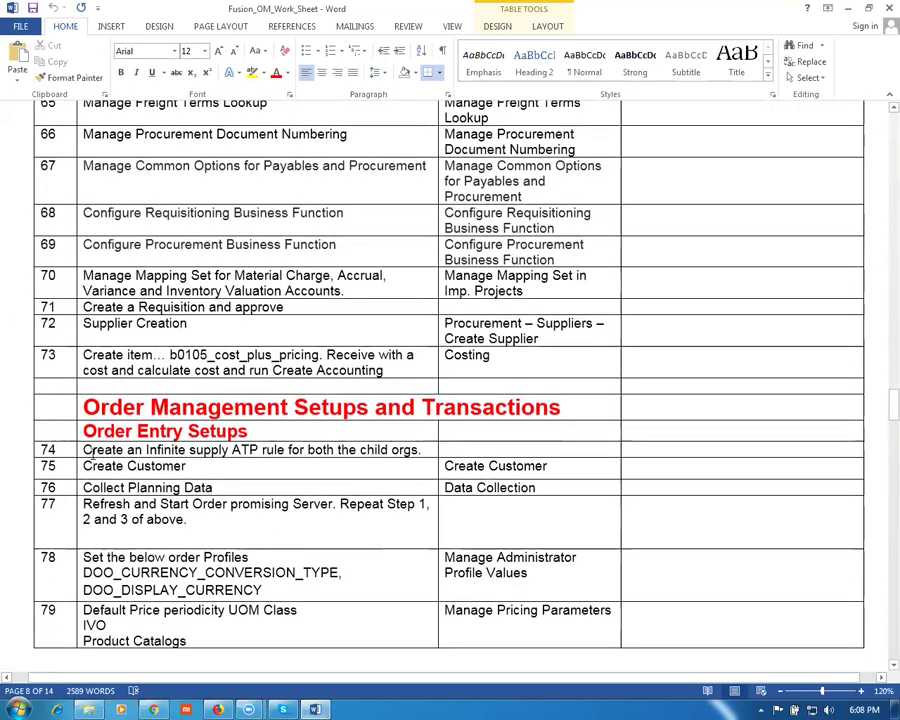
left_click_drag(84, 450, 400, 452)
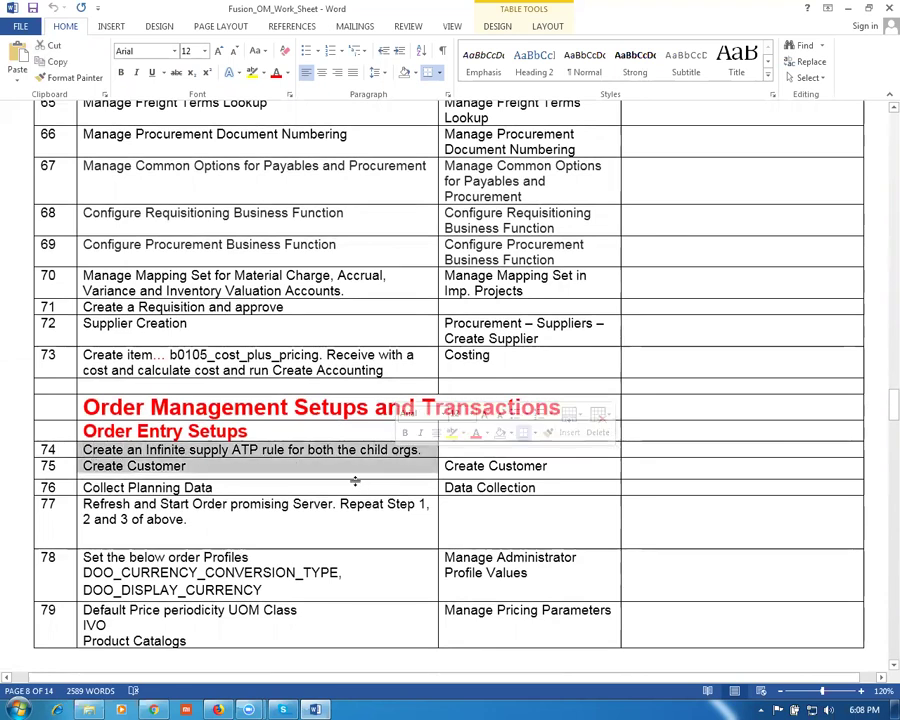
left_click(277, 466)
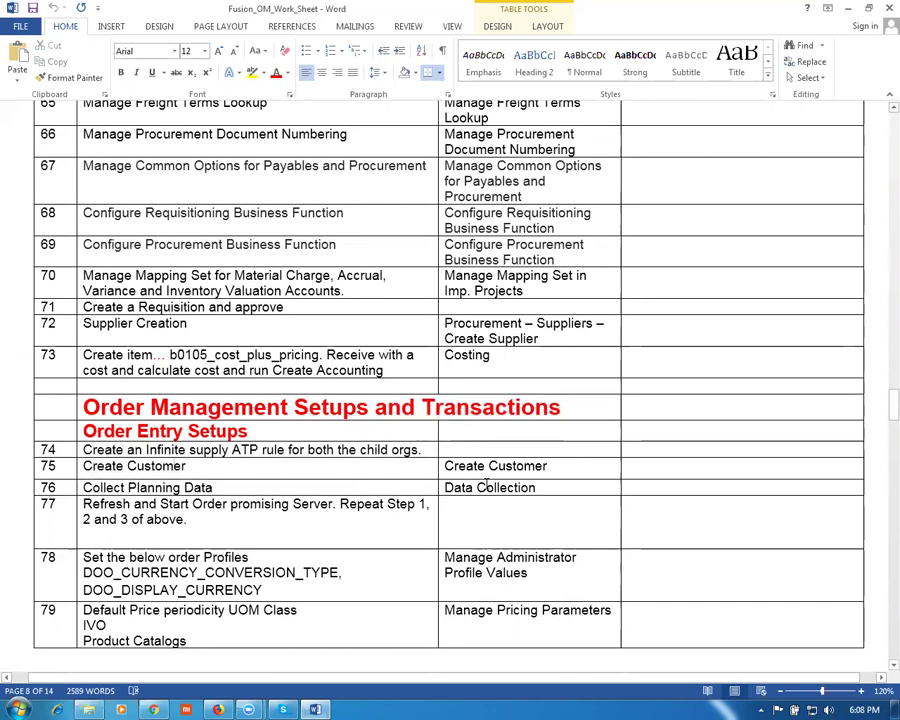
left_click_drag(556, 466, 444, 466)
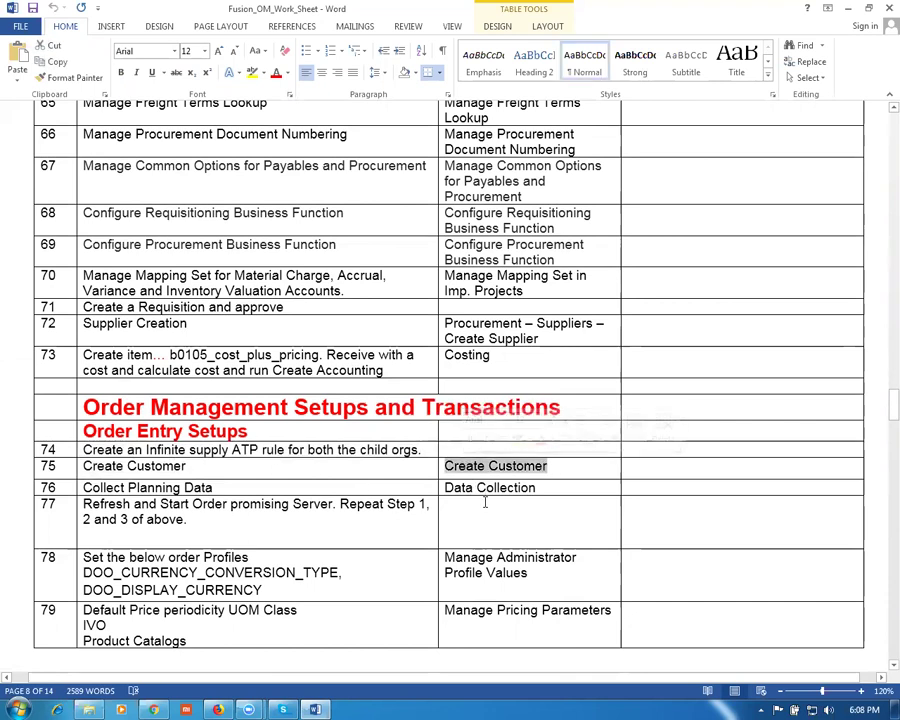
key("alt+Tab")
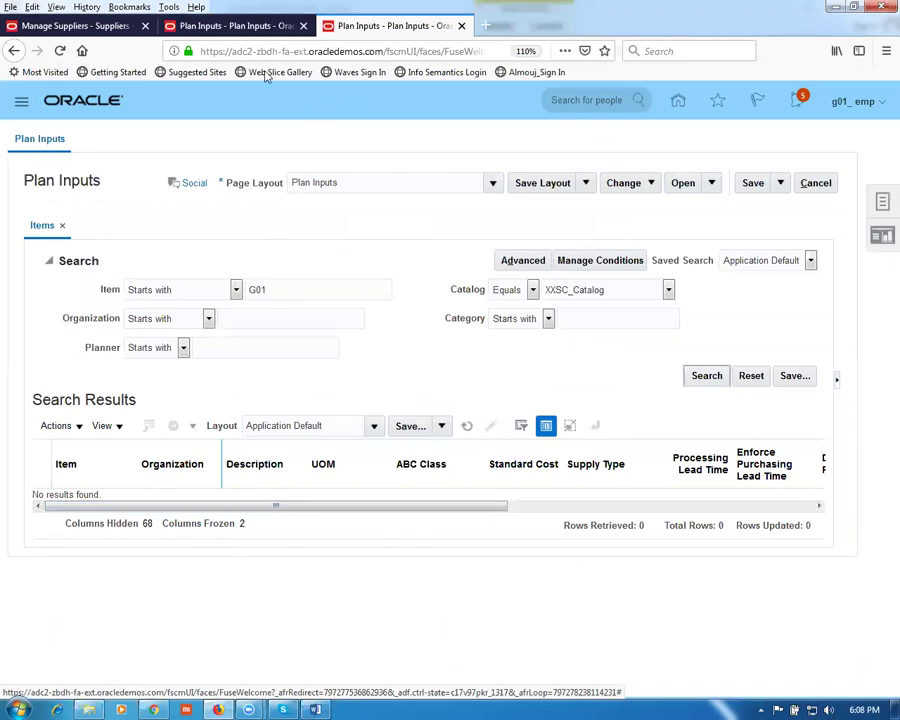
left_click(215, 26)
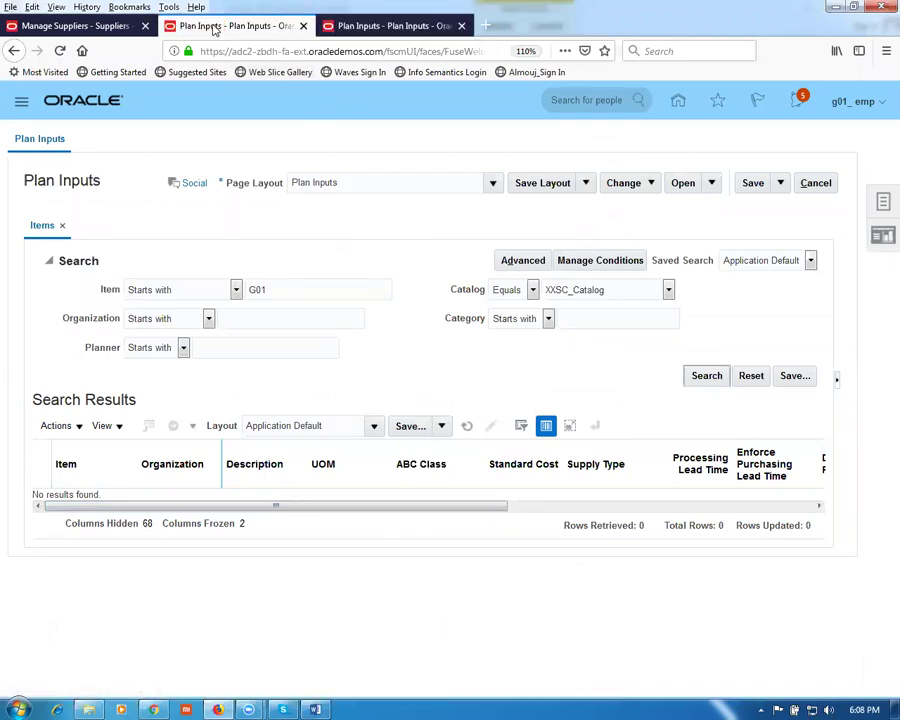
left_click(407, 36)
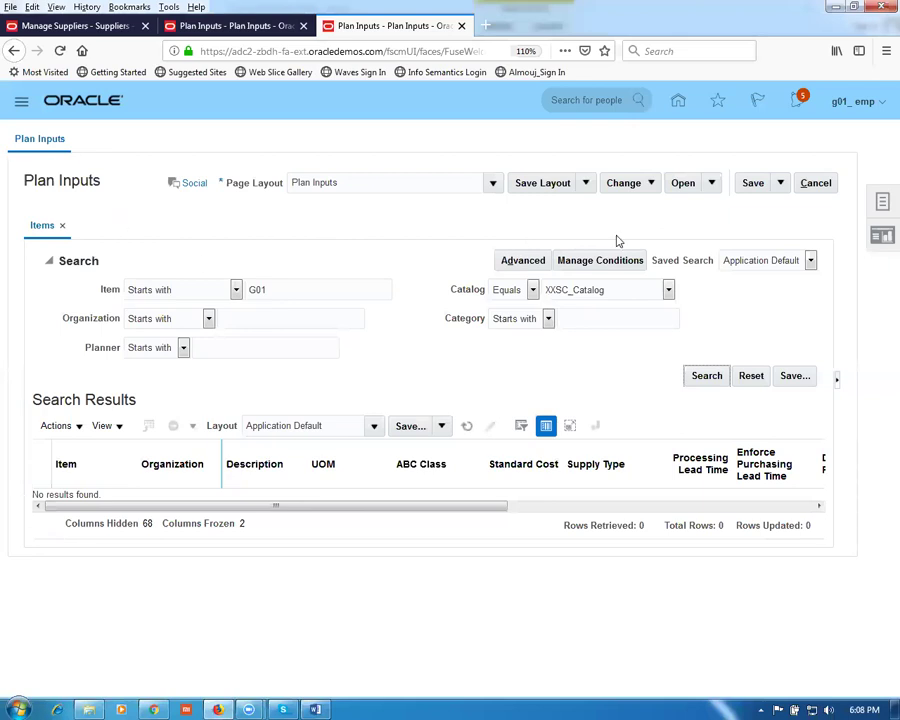
left_click(817, 183)
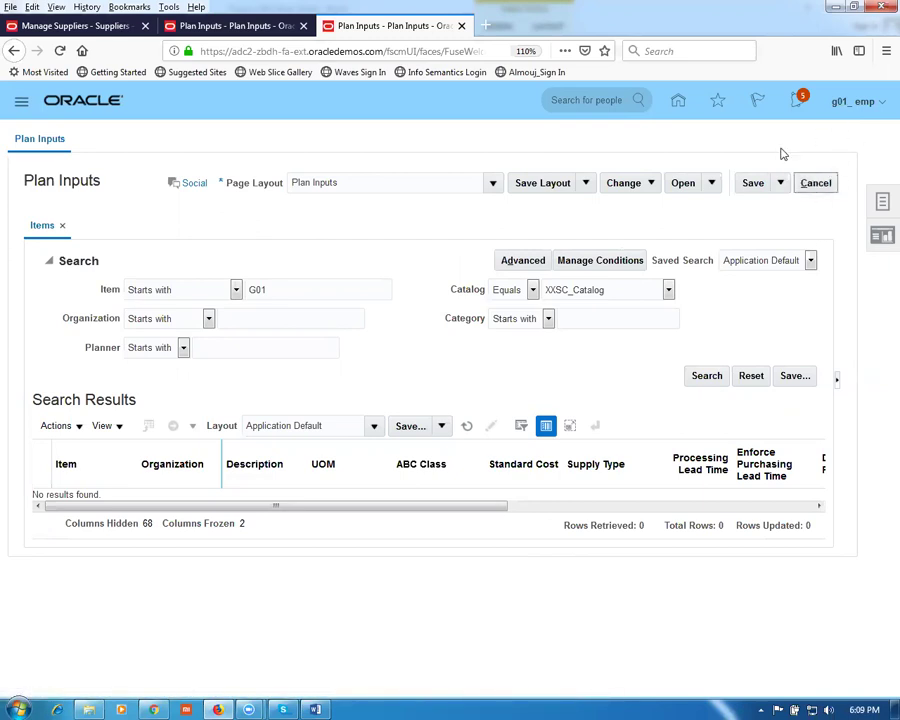
Step: Go to Setup and Maintenance and open the task search page
left_click(856, 116)
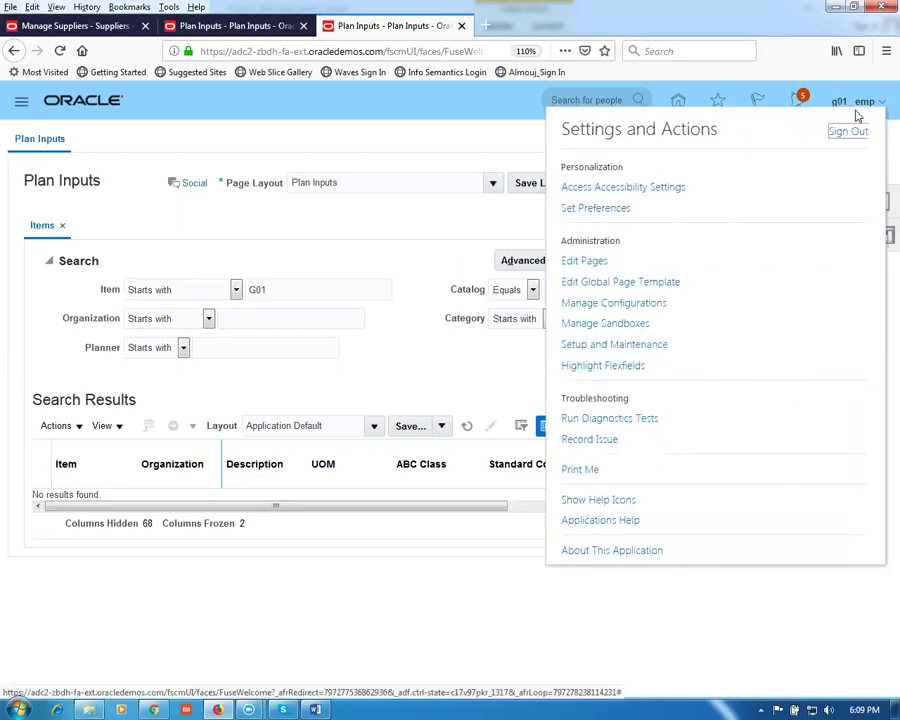
left_click(612, 345)
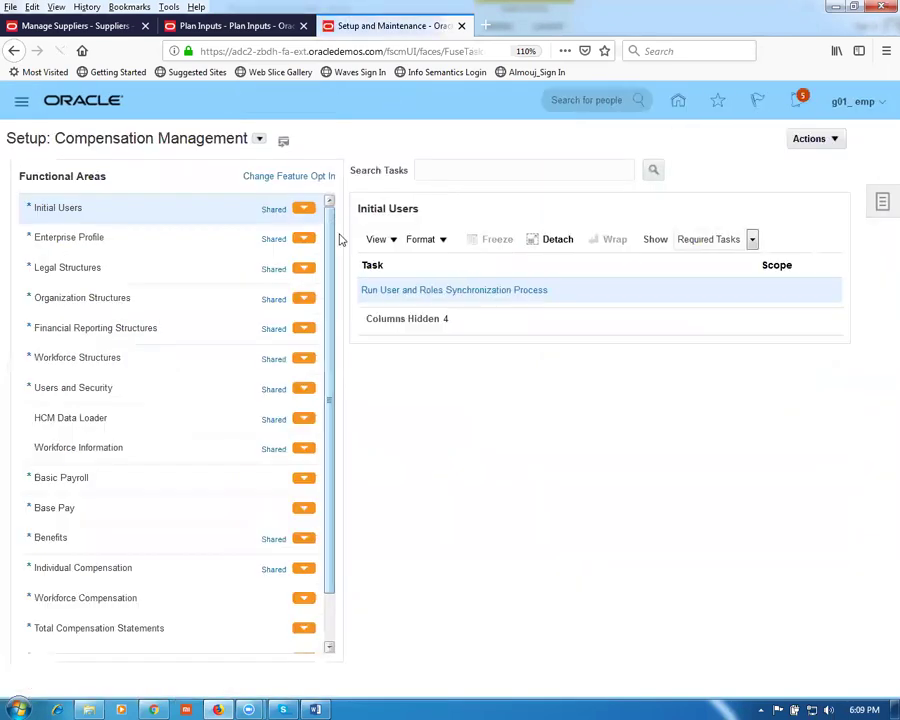
left_click(881, 203)
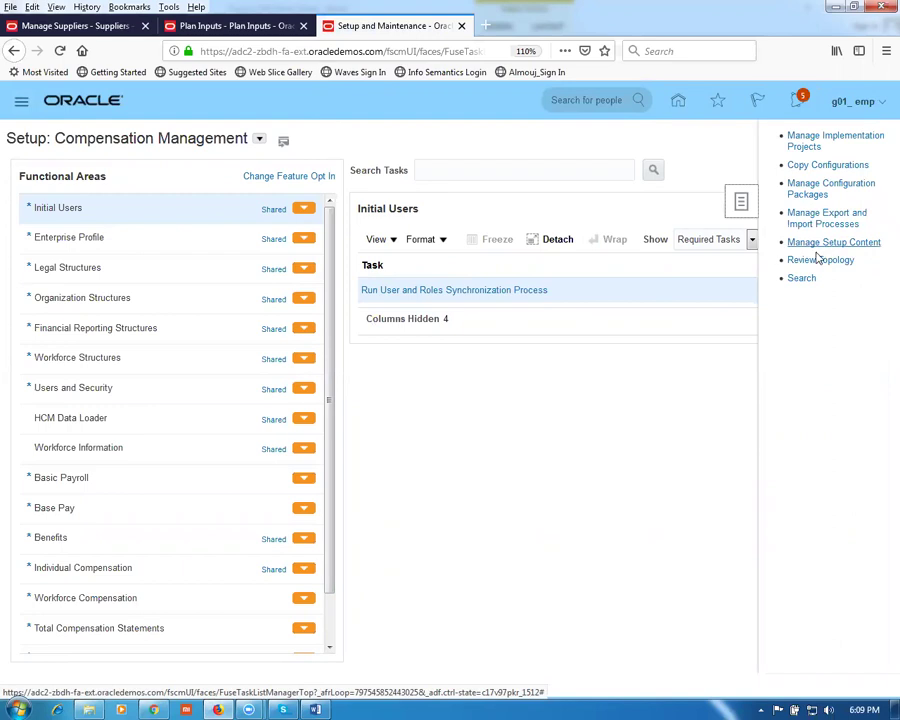
left_click(800, 281)
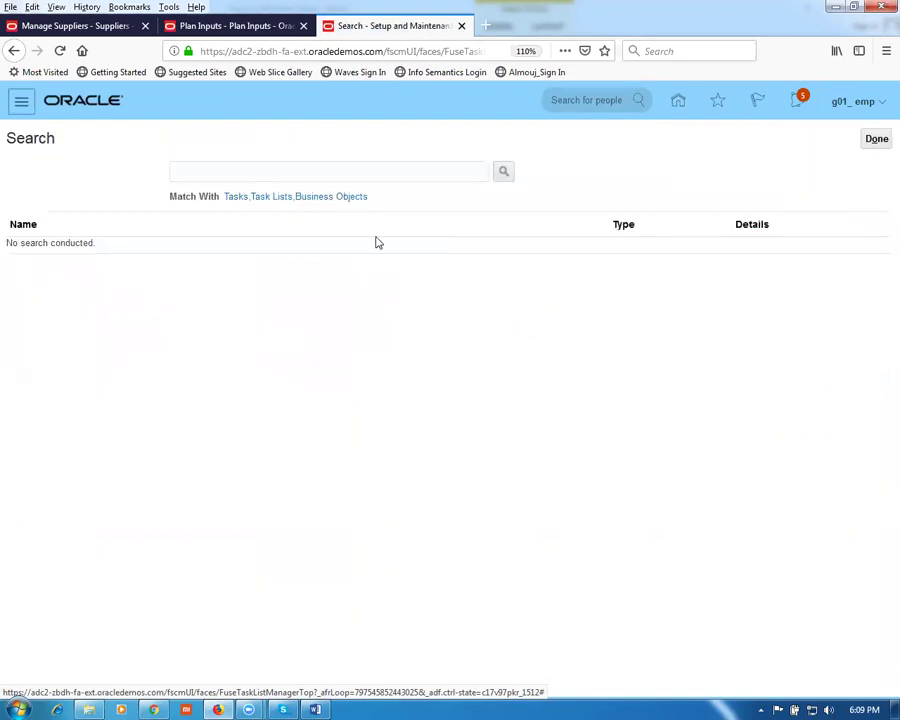
Step: Search setup tasks for 'Create Customer' and open the Create Customer task
left_click(302, 171)
type("Create Customer")
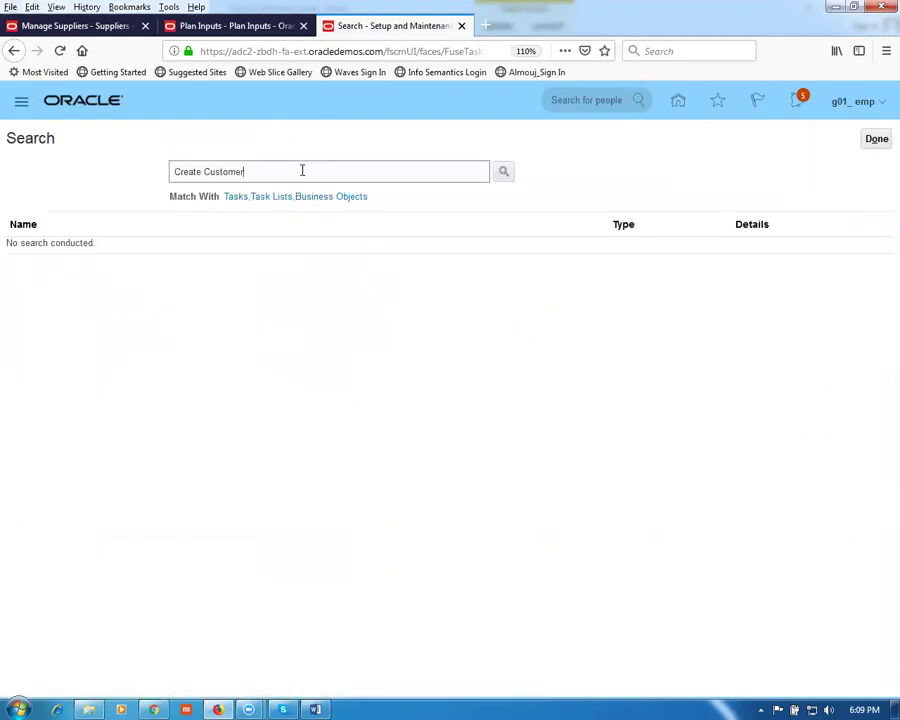
key("Return")
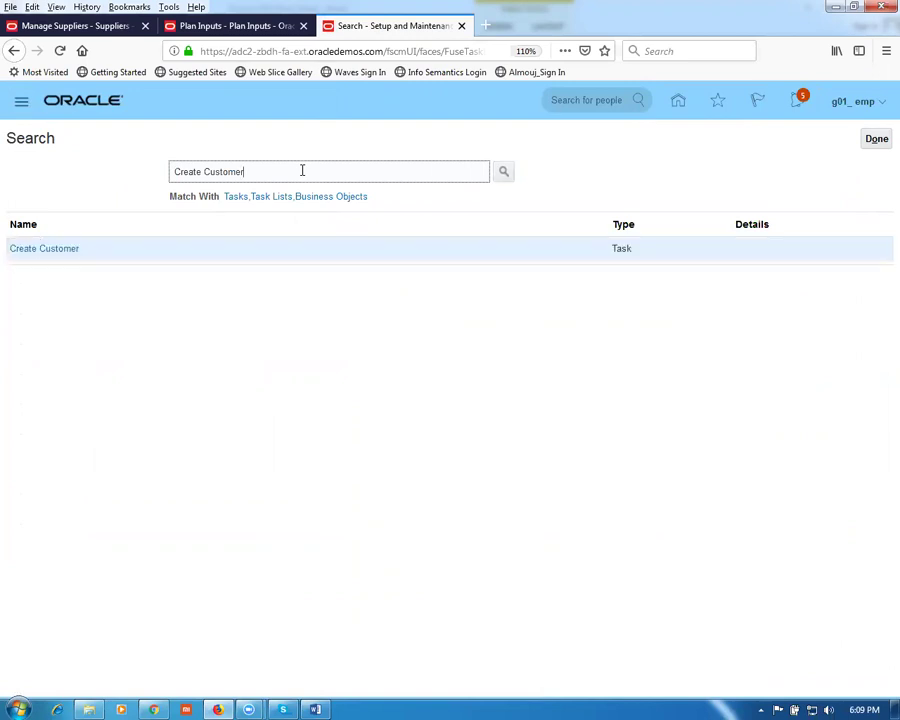
left_click(30, 248)
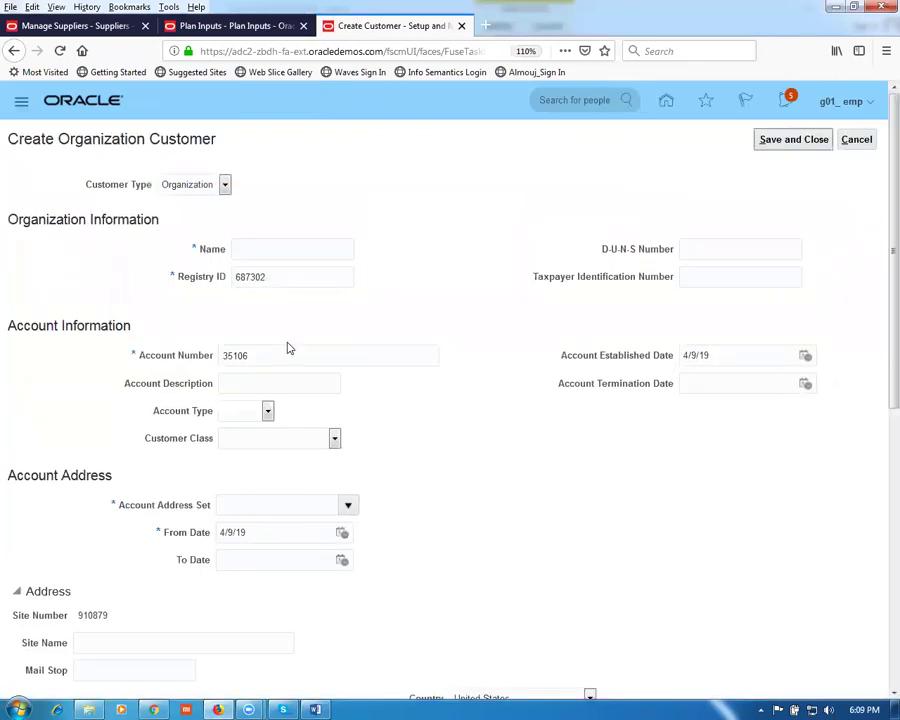
Step: Enter g01_cust_1 as the new customer's name, replacing the mistyped entry
left_click(263, 249)
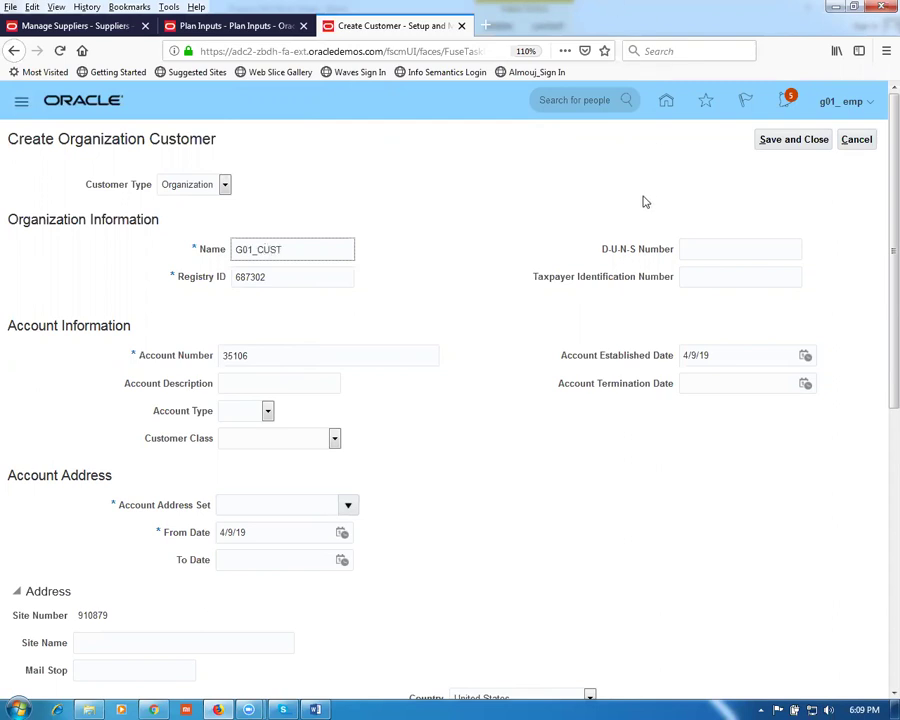
key("ctrl+a")
key("BackSpace")
left_click_drag(300, 253, 150, 238)
left_click(269, 383)
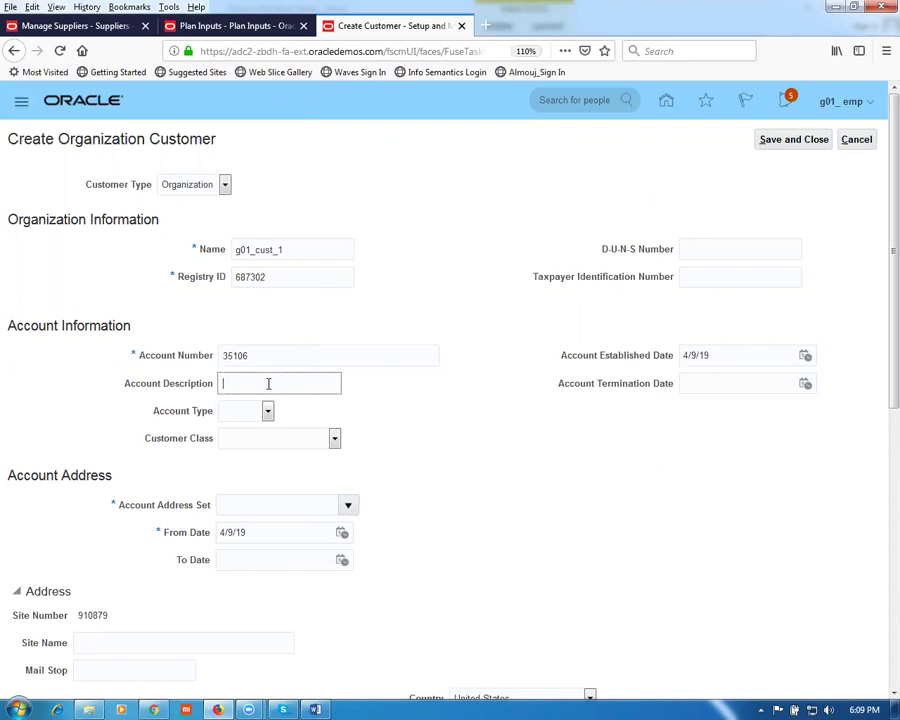
Step: Set the account type to External and the customer class to Federal class
left_click(255, 419)
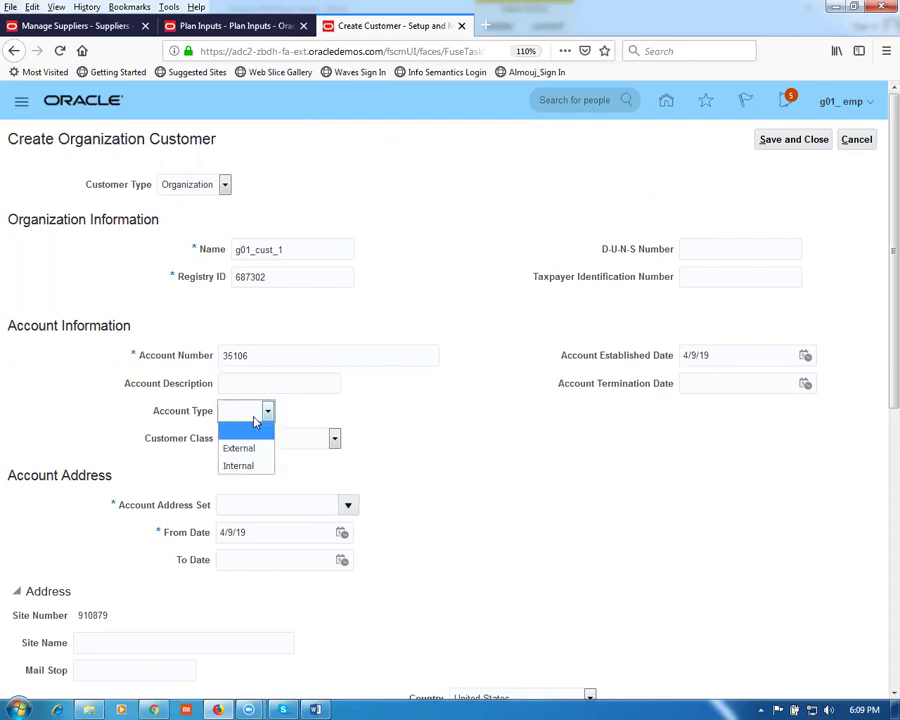
left_click(249, 450)
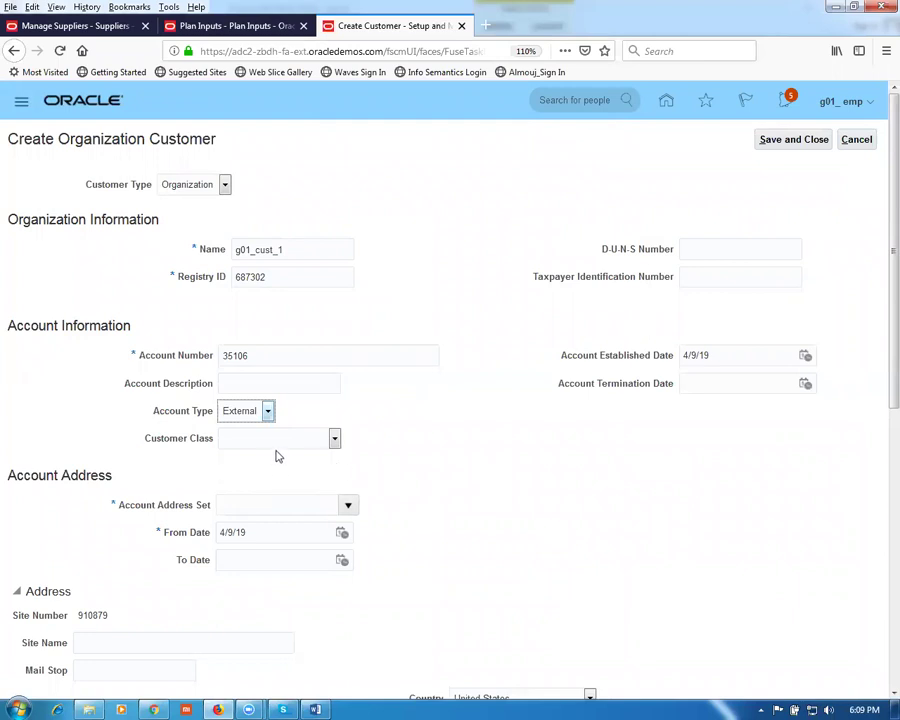
left_click(275, 446)
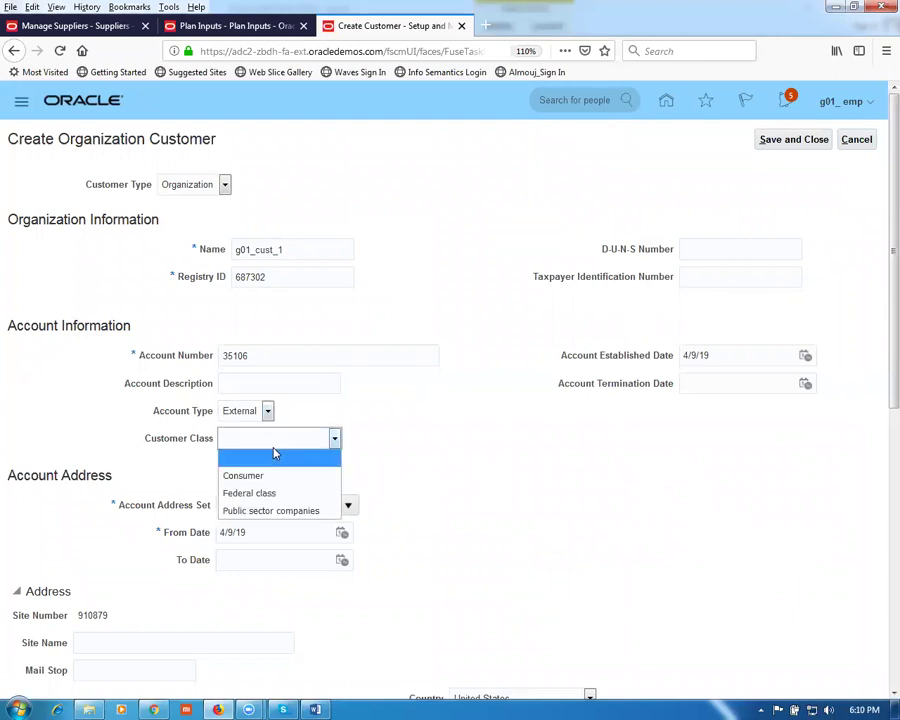
left_click(271, 493)
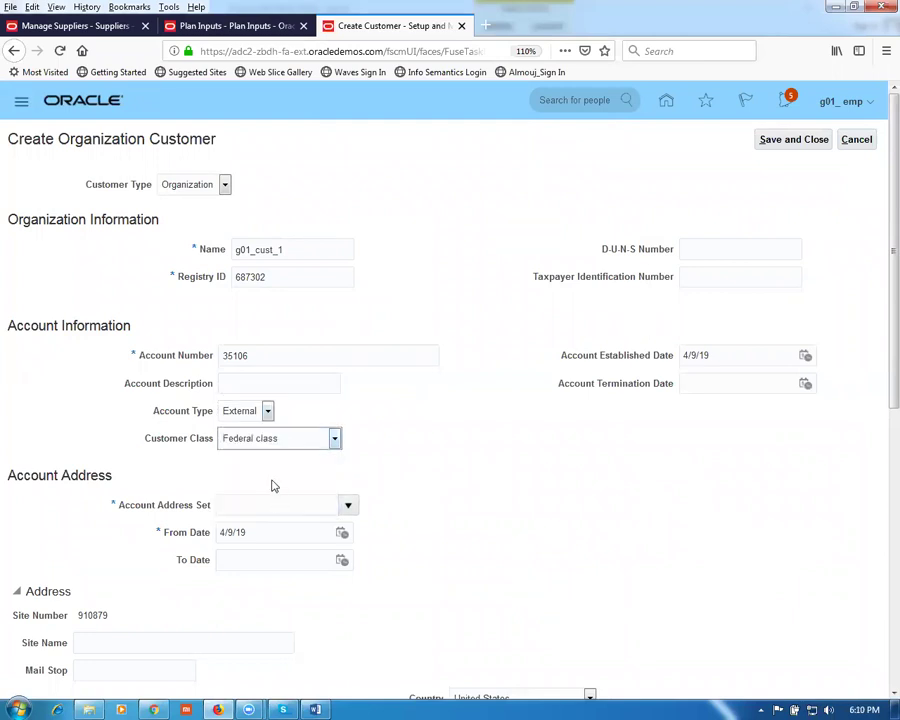
left_click(444, 446)
Step: Choose G01_RDS as the account address set by searching codes starting with G
scroll(516, 401, "down", 3)
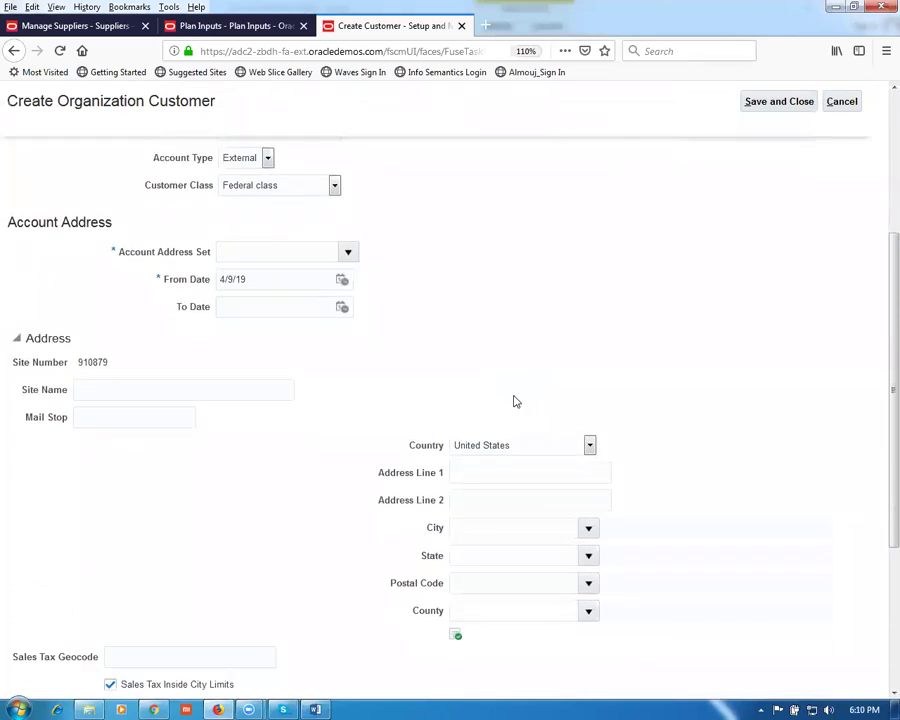
left_click(280, 249)
type("g01")
key("Tab")
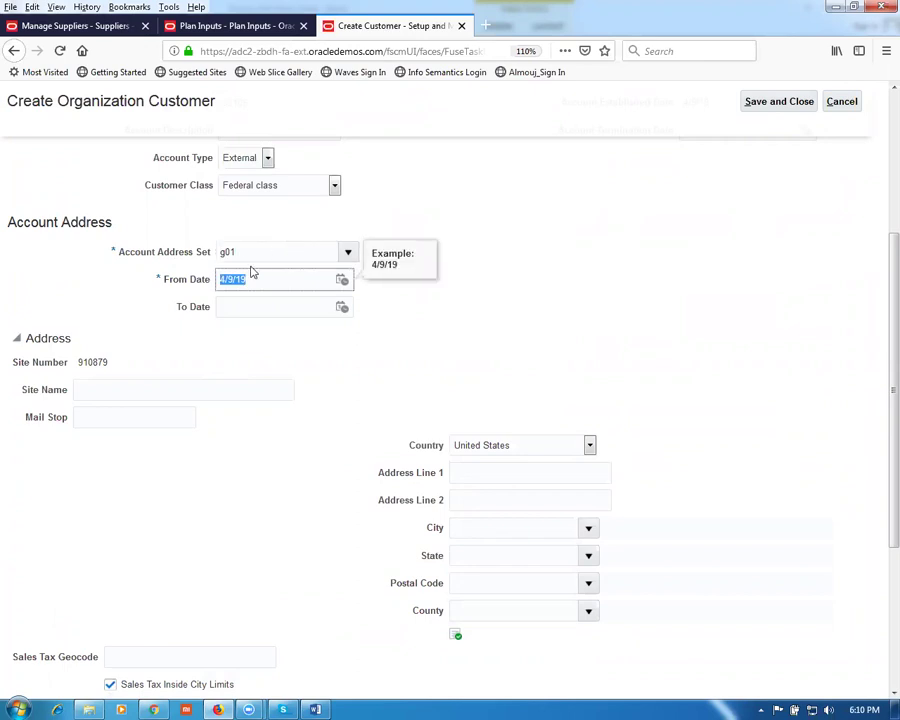
left_click(349, 258)
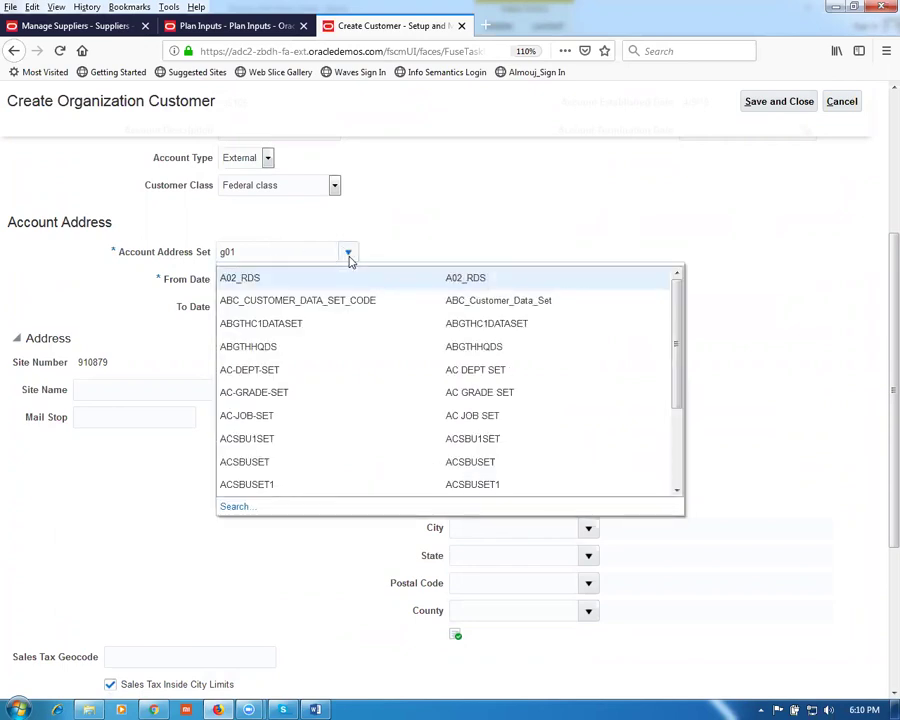
left_click(230, 506)
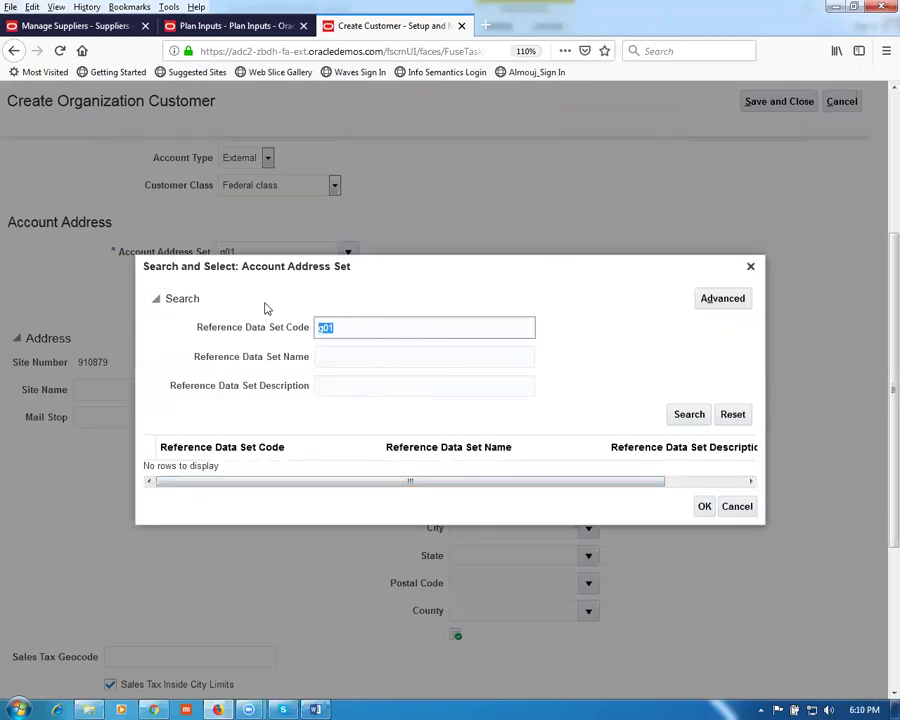
type("G")
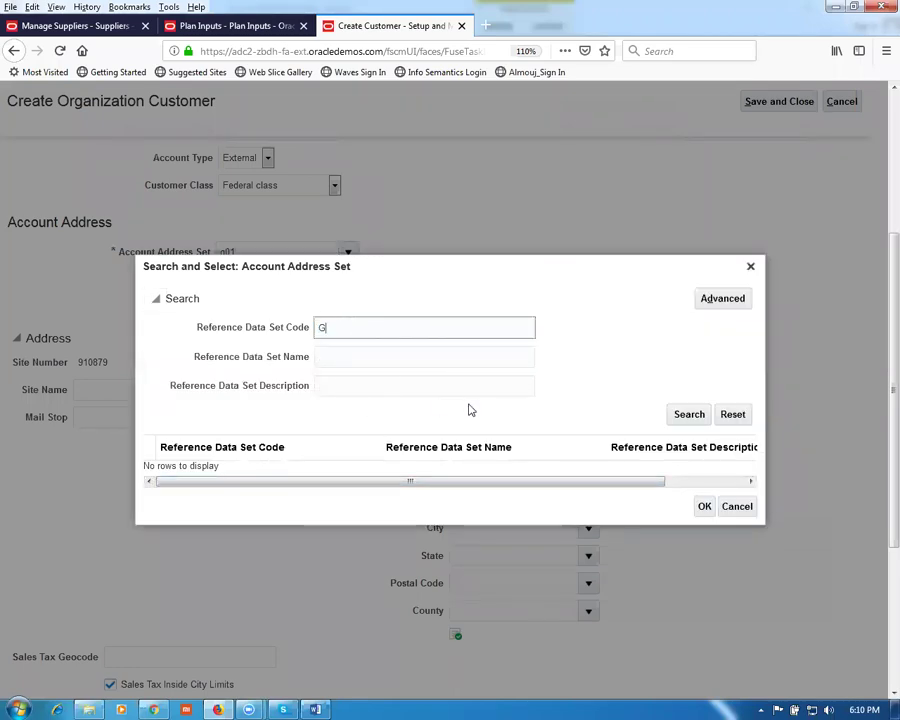
left_click(688, 416)
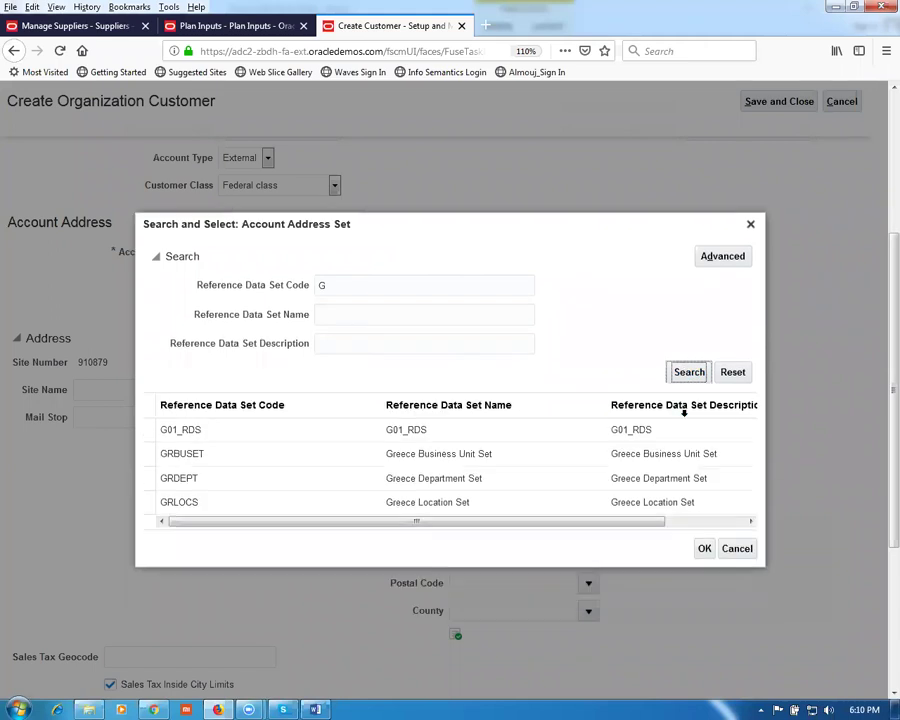
left_click(346, 432)
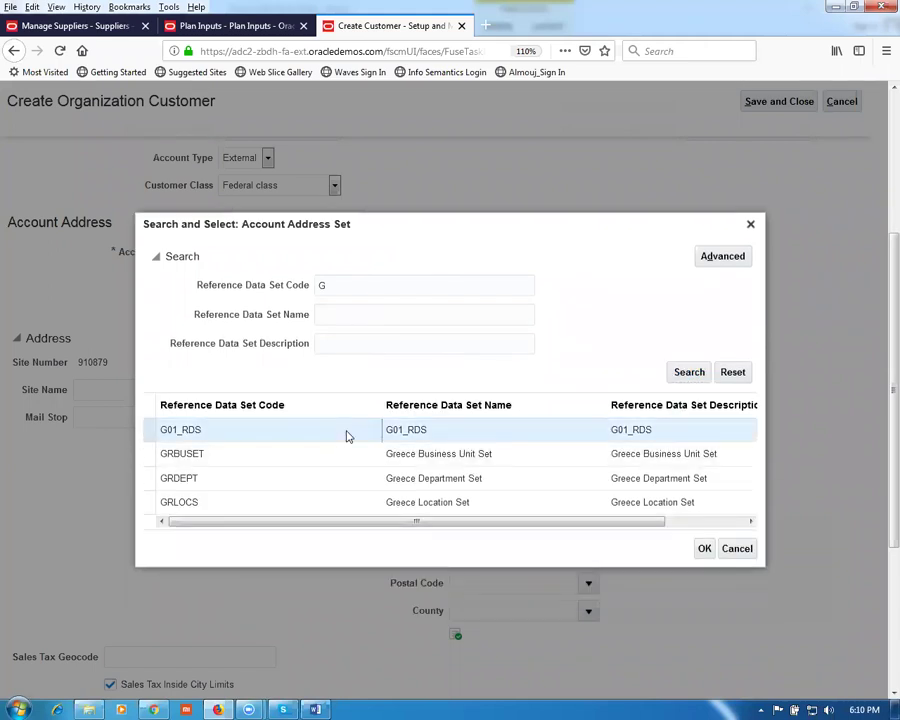
left_click(704, 549)
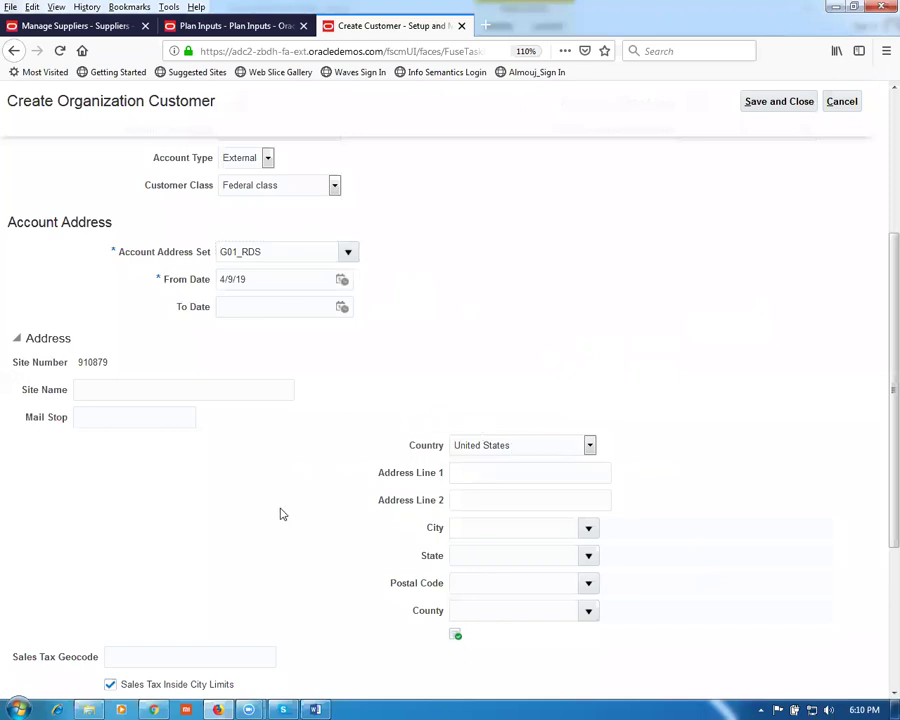
Step: Look up postal code 10020, choose New York, New York, and enter line 1 'g01 addr 1'
left_click(90, 391)
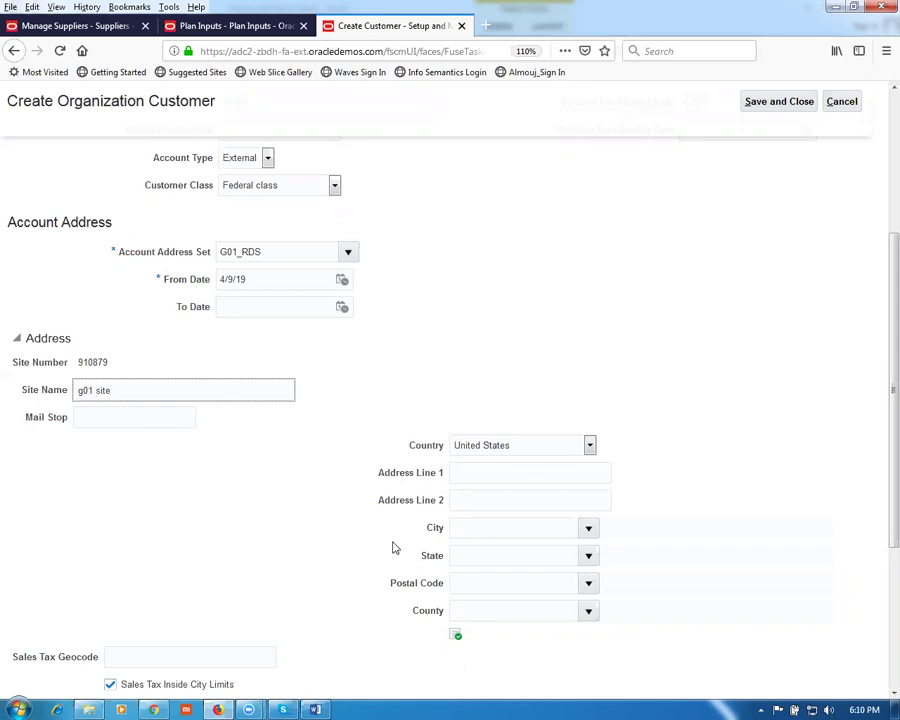
left_click(474, 584)
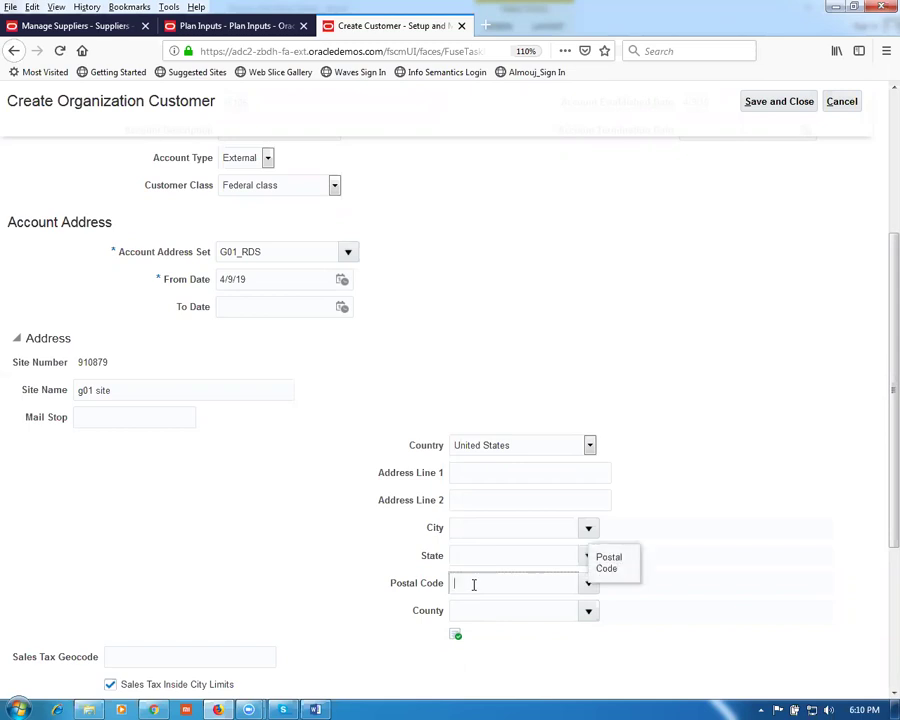
type("10020")
key("Tab")
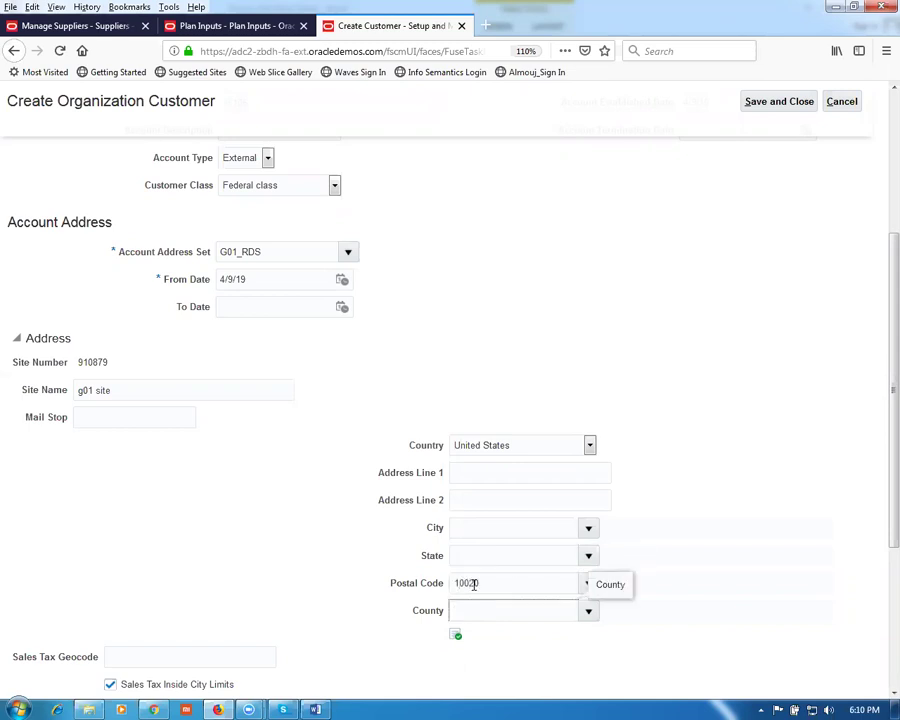
left_click(408, 357)
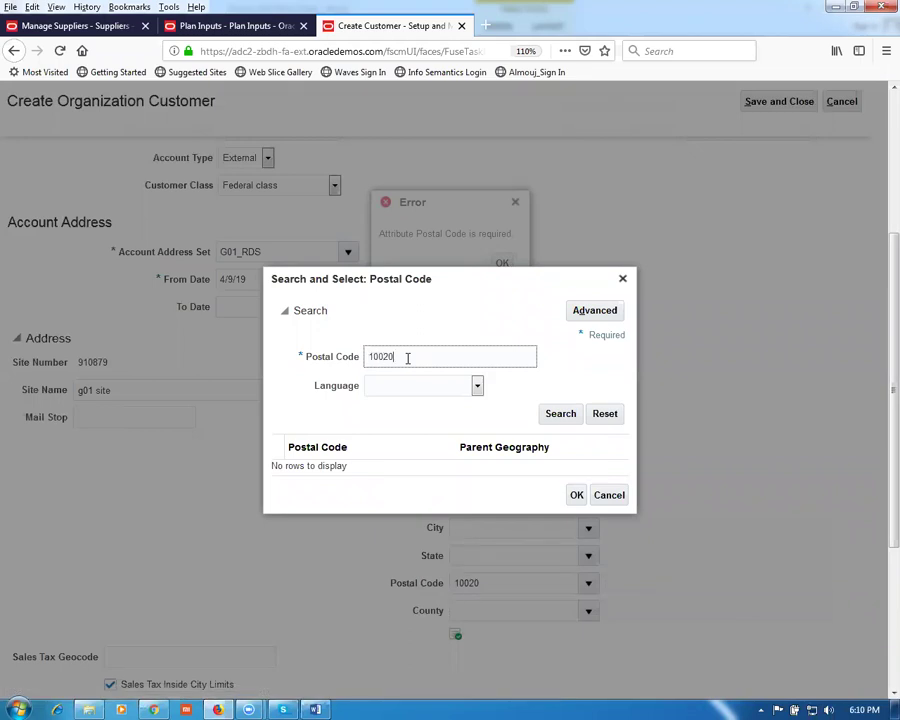
left_click(558, 413)
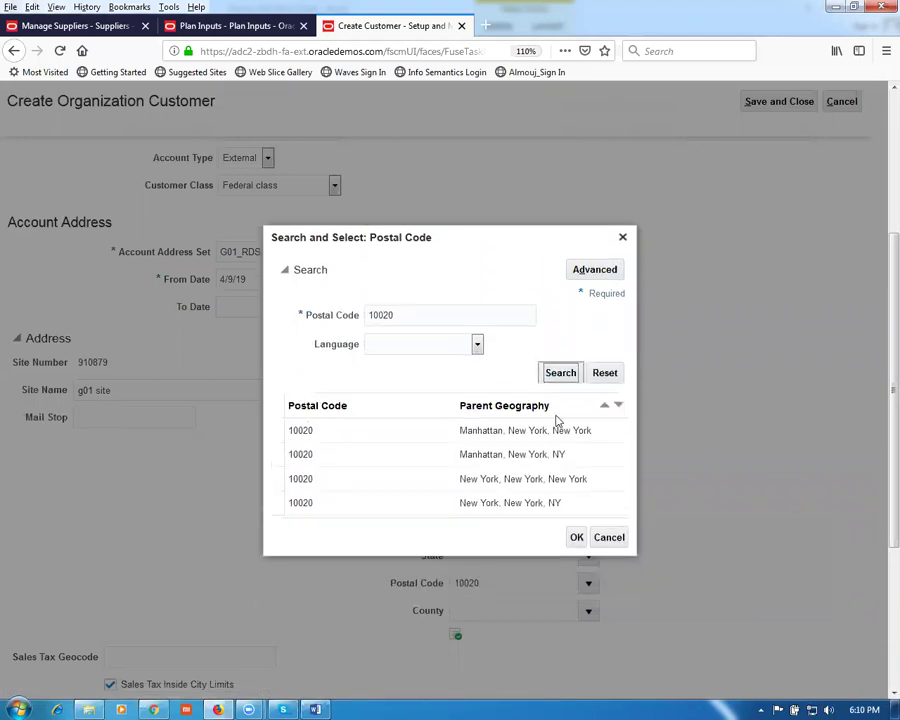
left_click(410, 479)
left_click(577, 537)
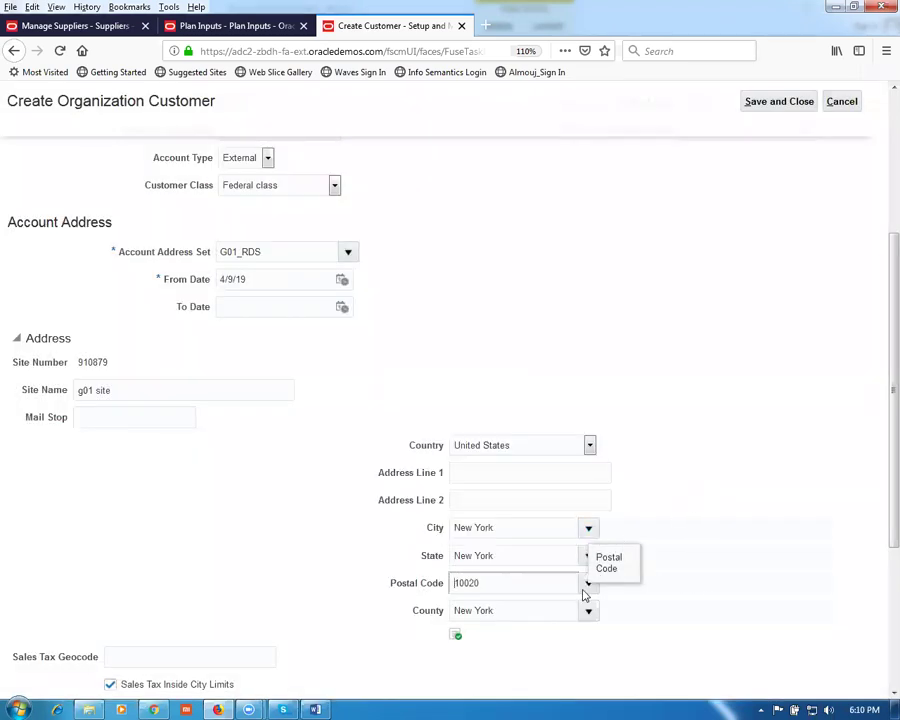
left_click(522, 472)
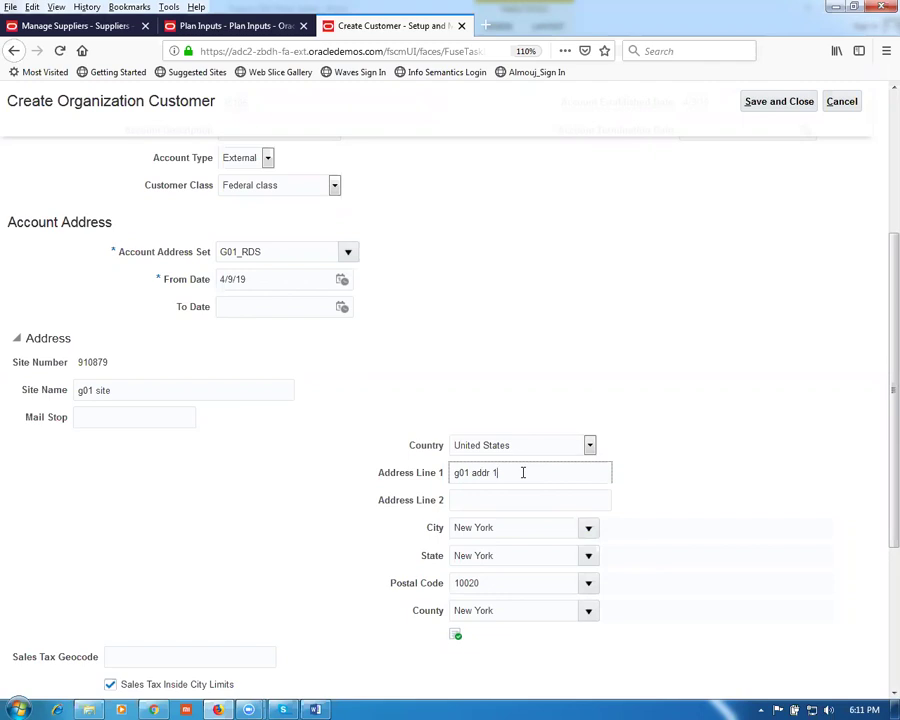
Step: Add a Bill to address purpose row for the customer site
left_click(694, 514)
scroll(695, 515, "down", 3)
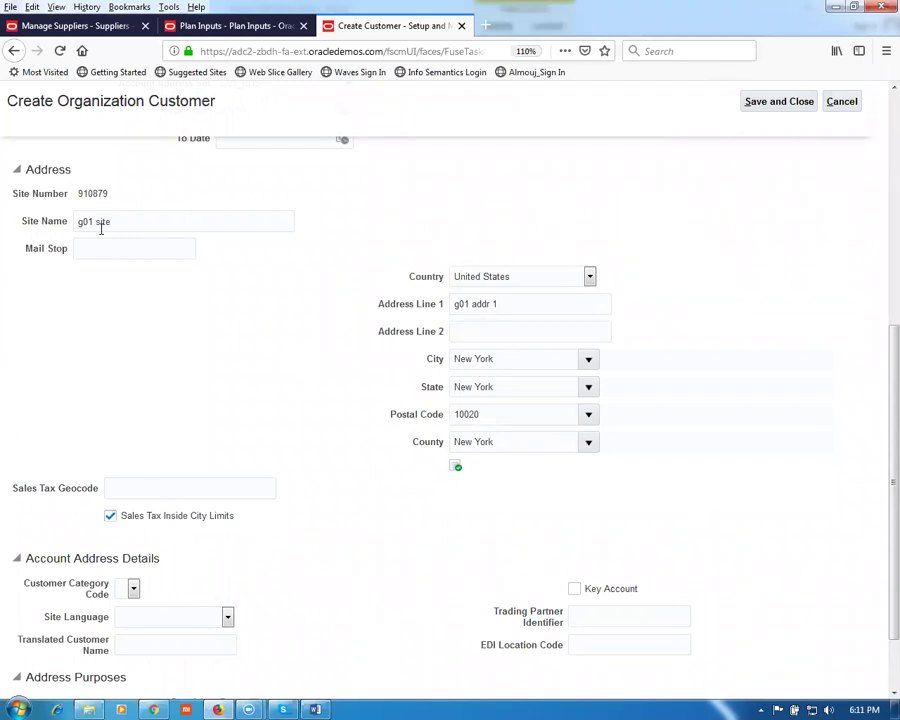
scroll(185, 355, "down", 2)
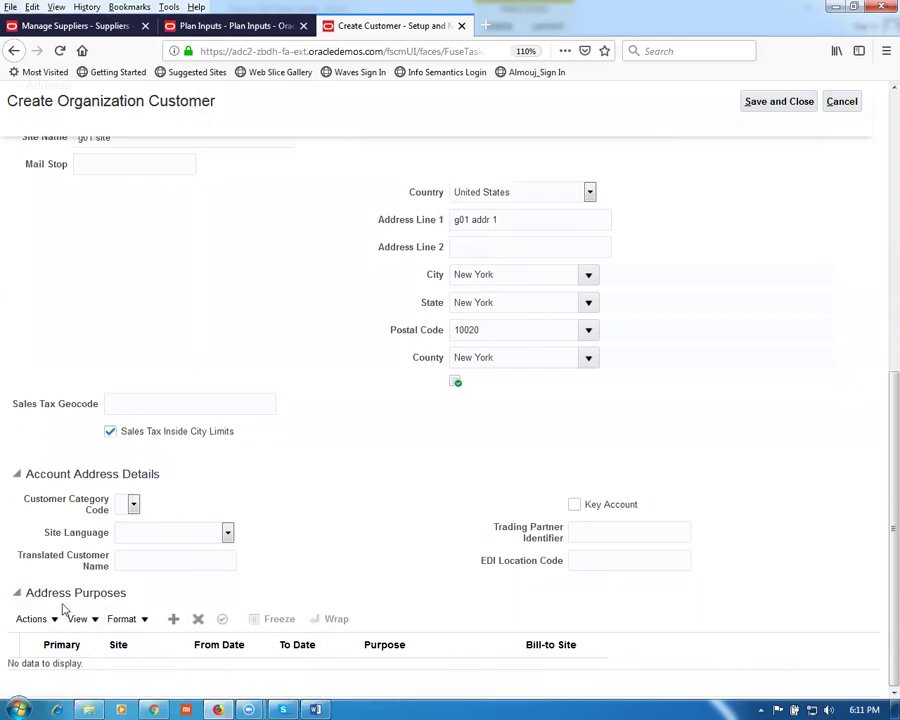
left_click(173, 619)
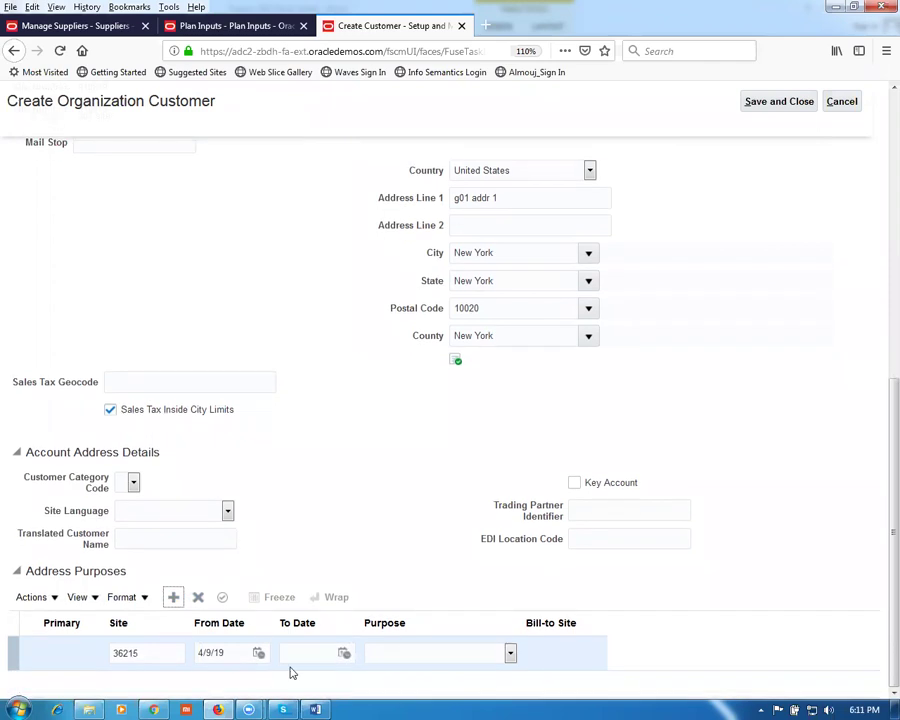
left_click(448, 656)
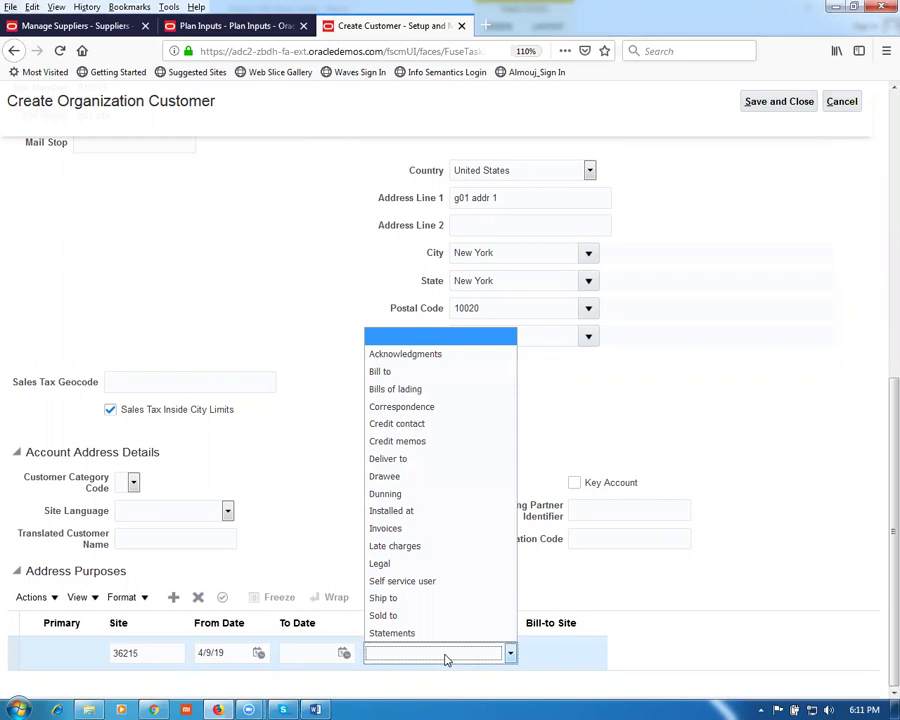
left_click(440, 373)
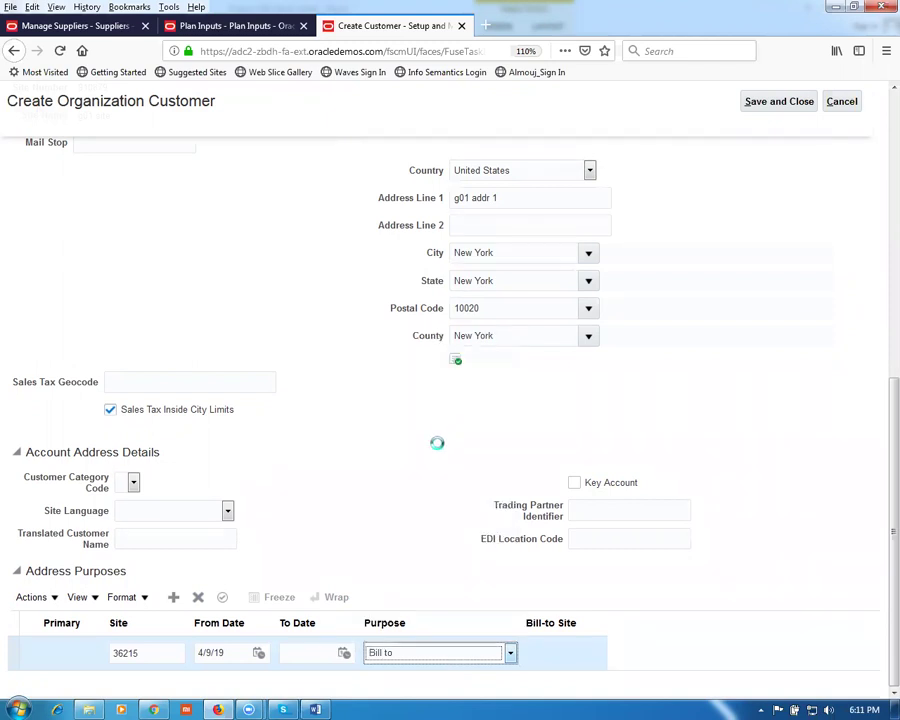
Step: Add a Ship to purpose whose Bill-to Site is the g01 addr 1 New York address
left_click(175, 598)
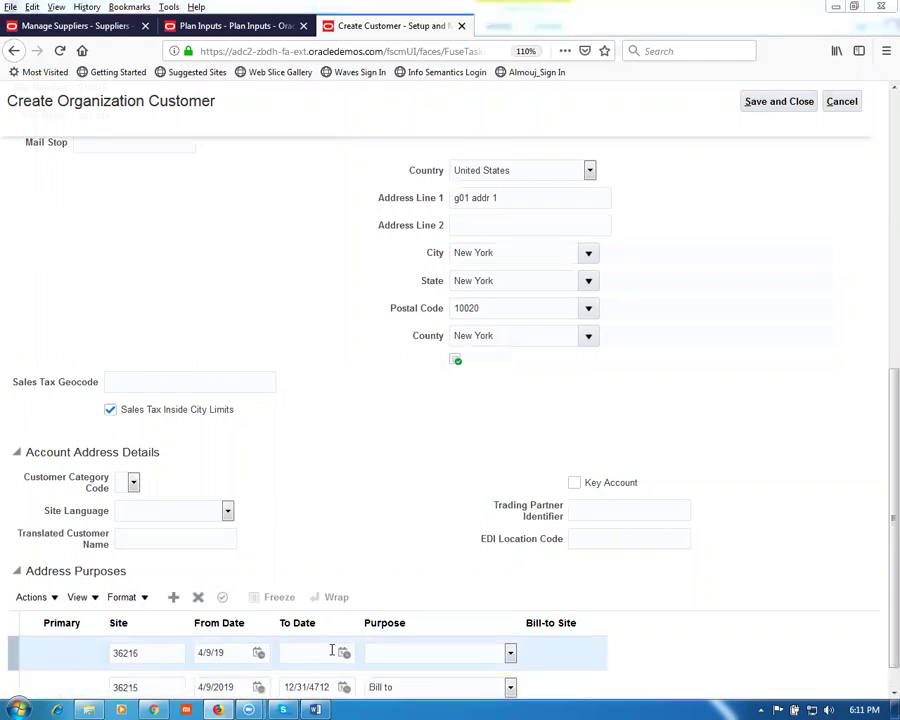
left_click(455, 657)
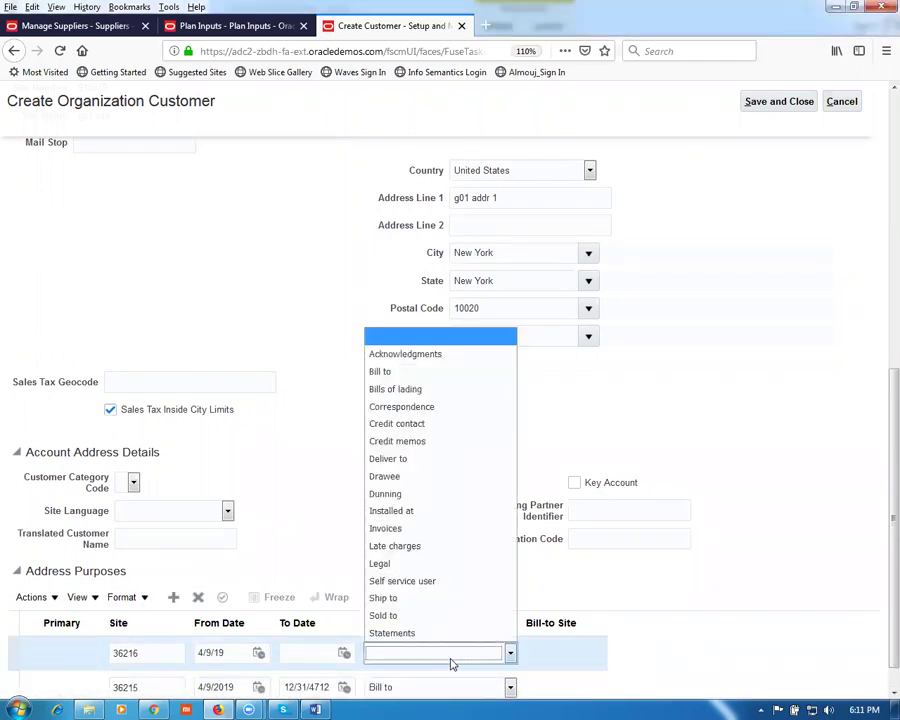
left_click(412, 599)
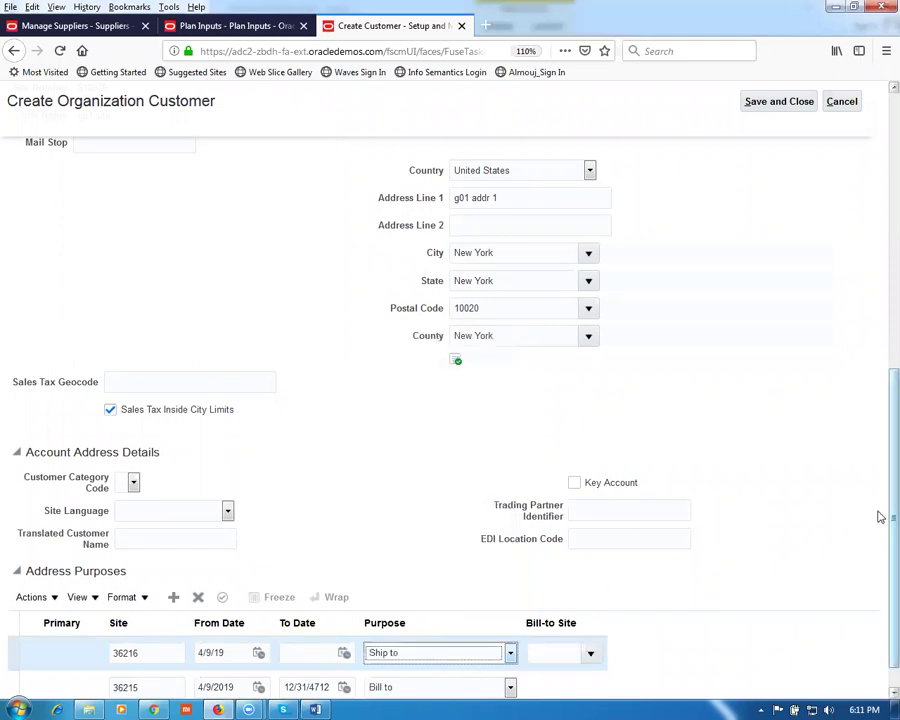
scroll(878, 560, "down", 2)
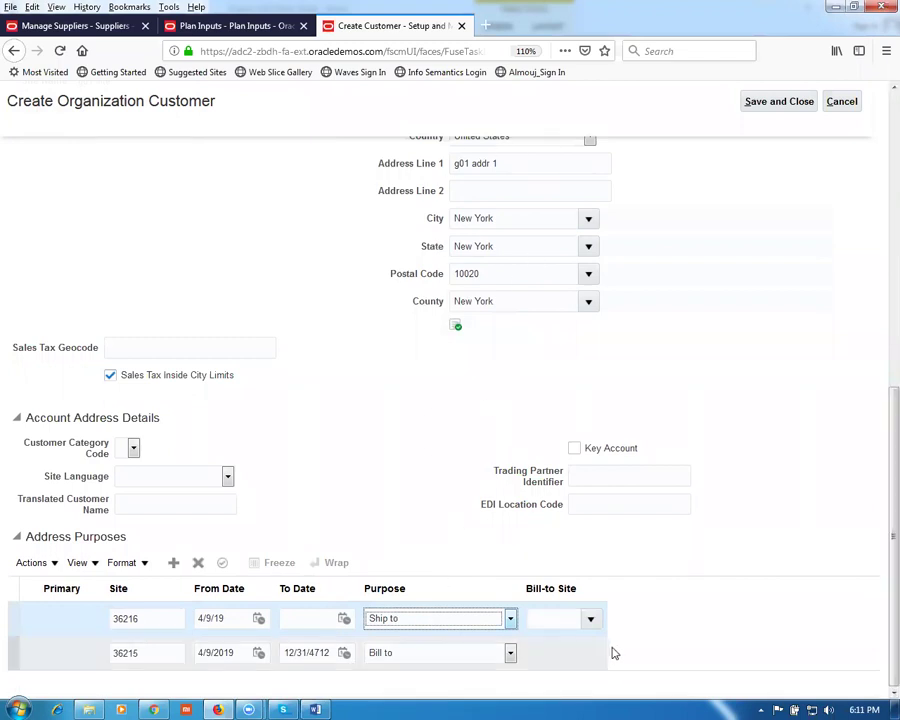
left_click(591, 620)
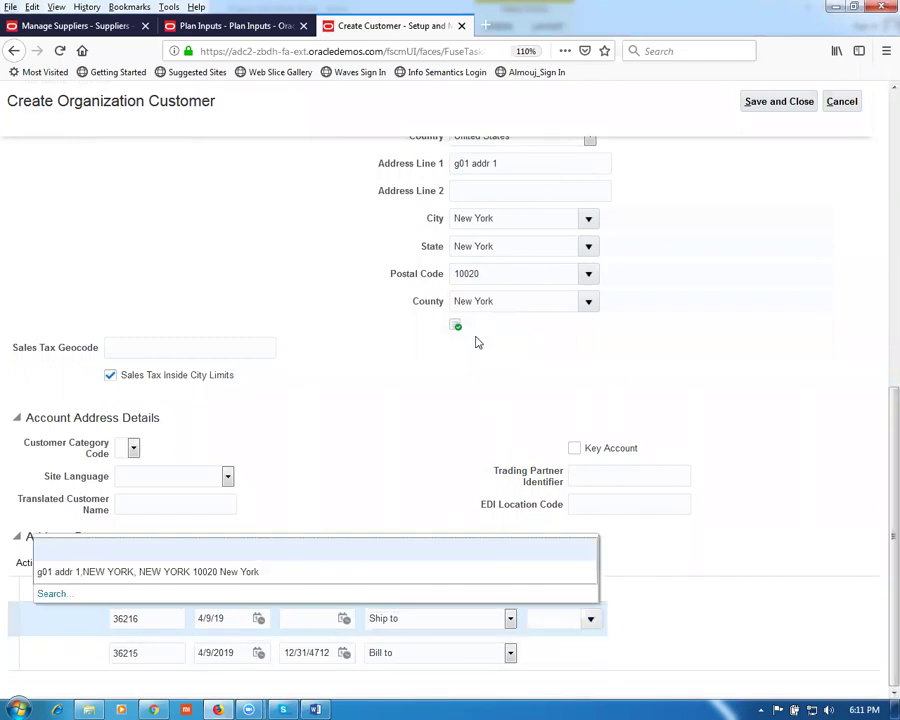
left_click(283, 572)
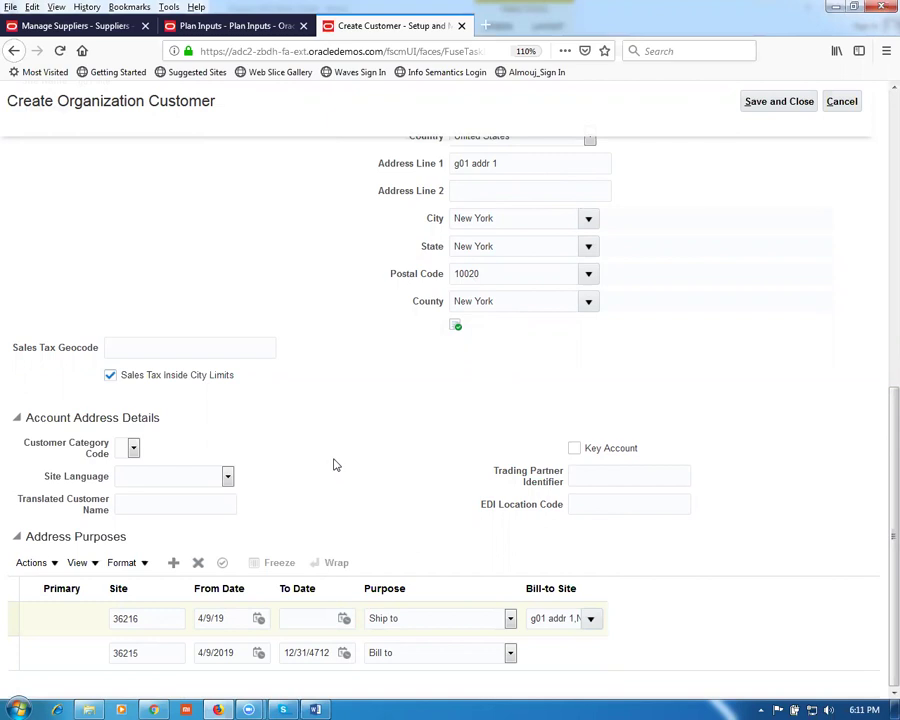
scroll(333, 466, "up", 5)
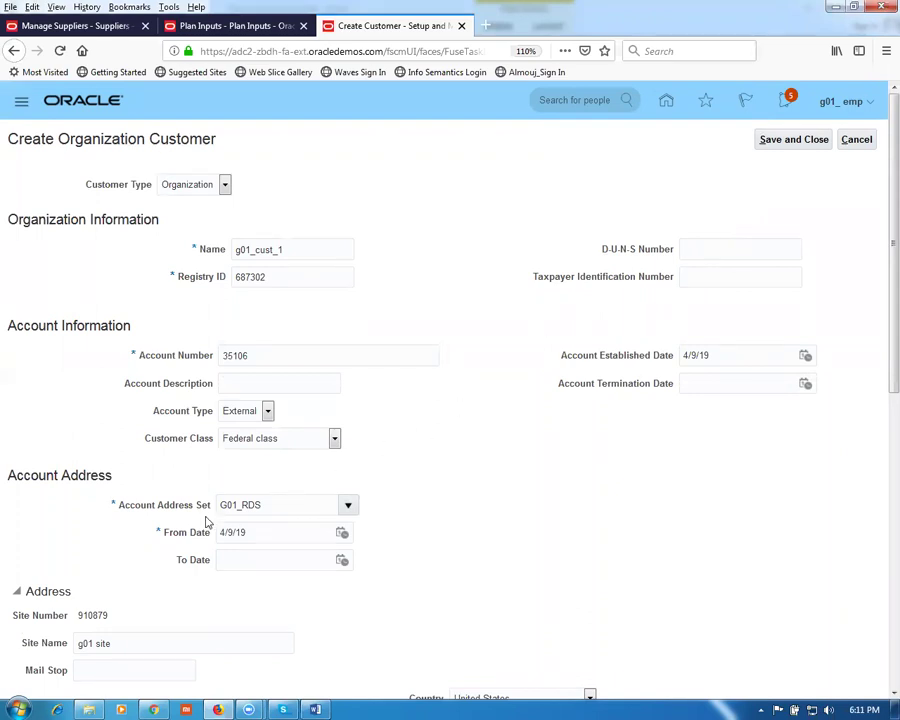
Step: Save and close customer g01_cust_1, back on Manage Customers to search organizations
left_click(792, 140)
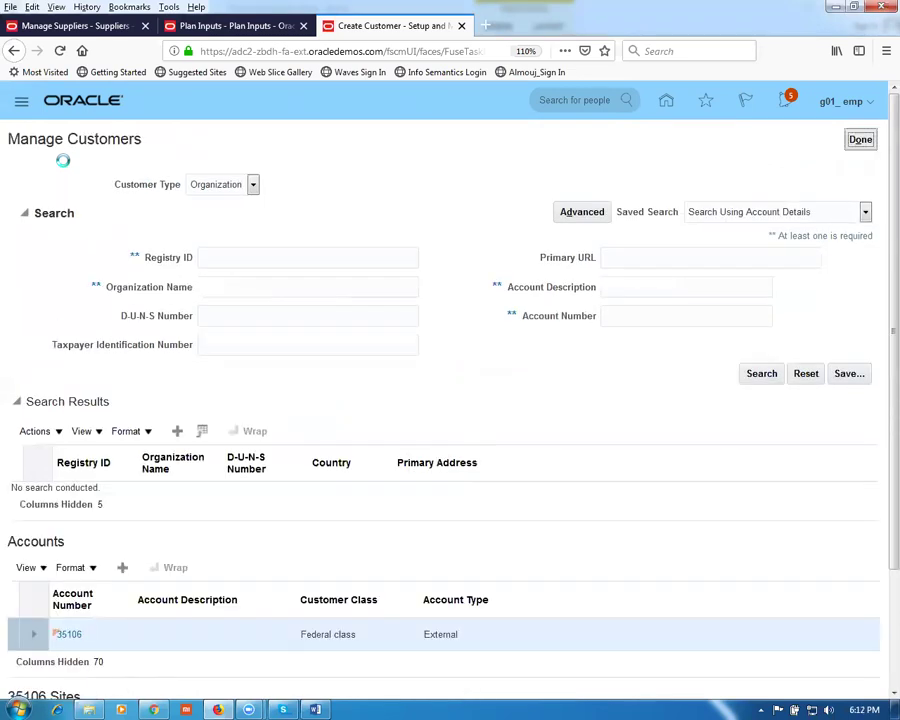
left_click_drag(36, 136, 108, 157)
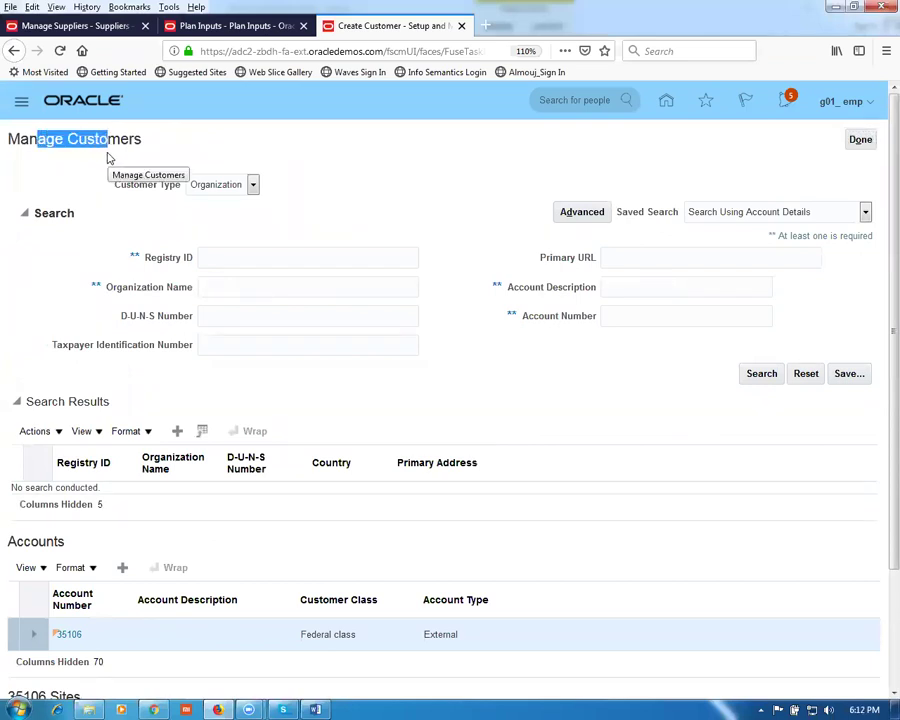
left_click(218, 295)
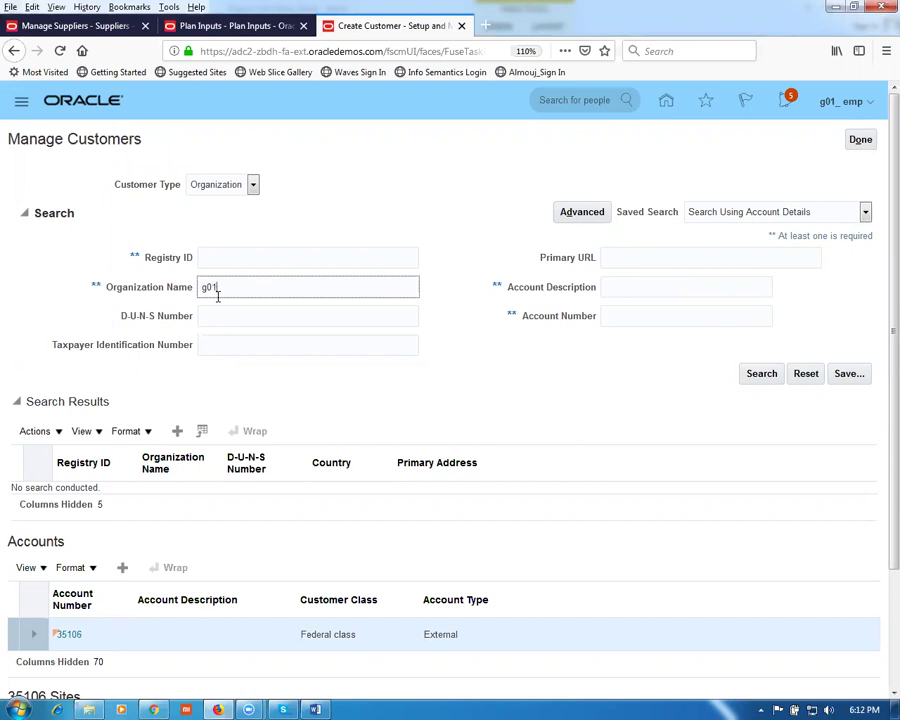
Step: Search organizations for g01, expand g01_cust_1, and open account 35106 for editing
left_click(757, 376)
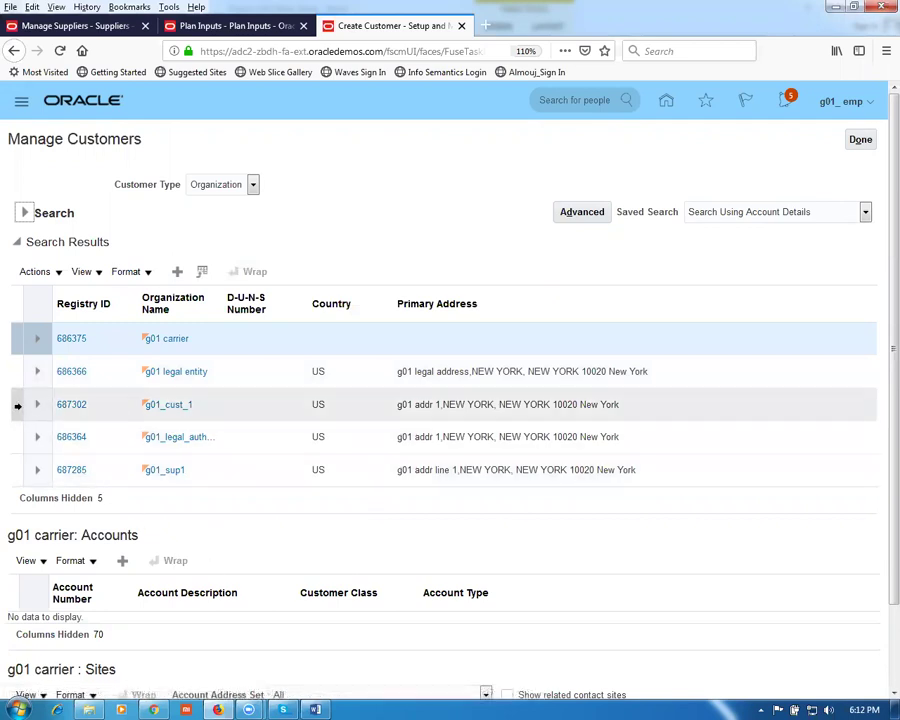
left_click(16, 405)
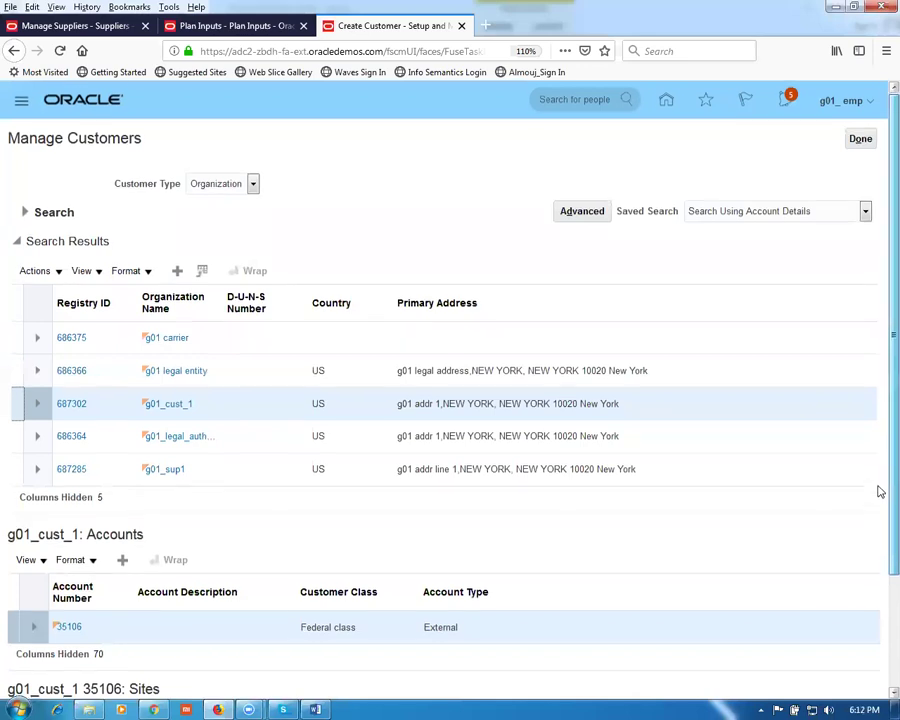
scroll(879, 486, "down", 3)
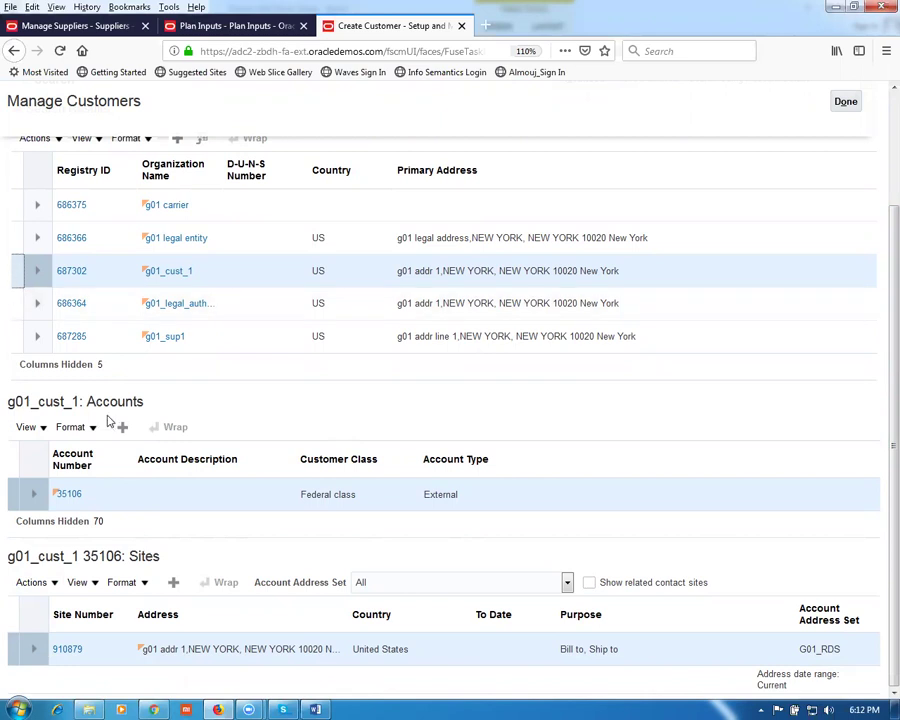
left_click(66, 498)
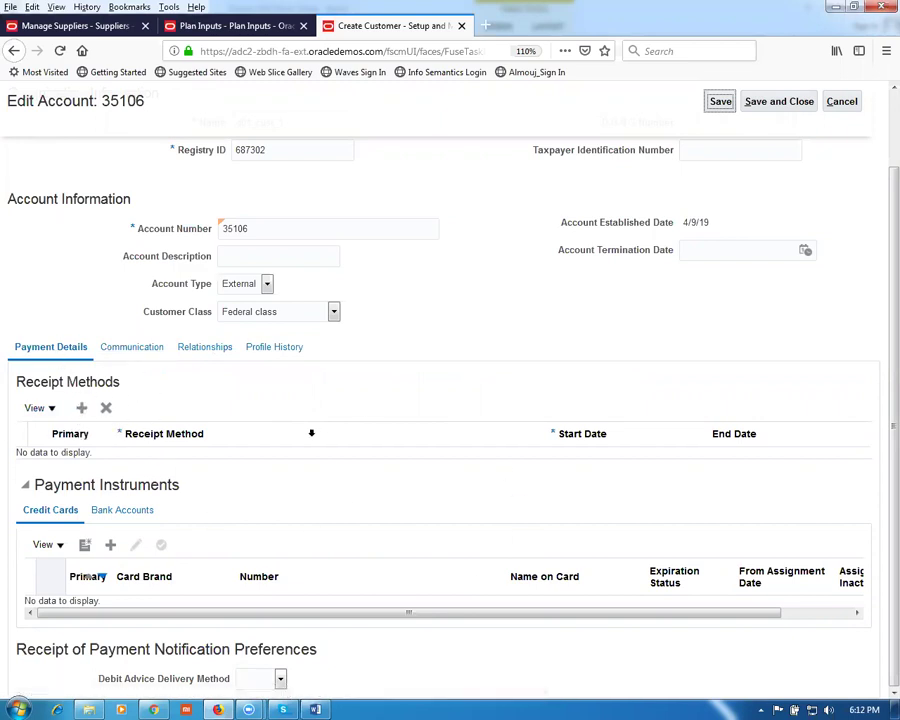
Step: Go to account 35106's Communication tab and open Edit Contacts
left_click(132, 347)
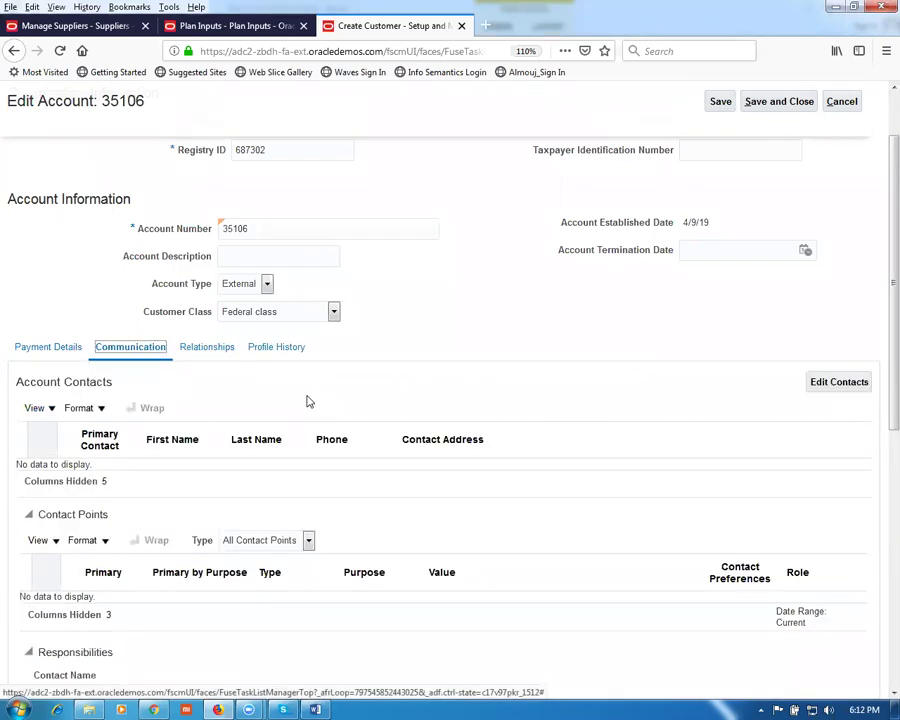
left_click(845, 390)
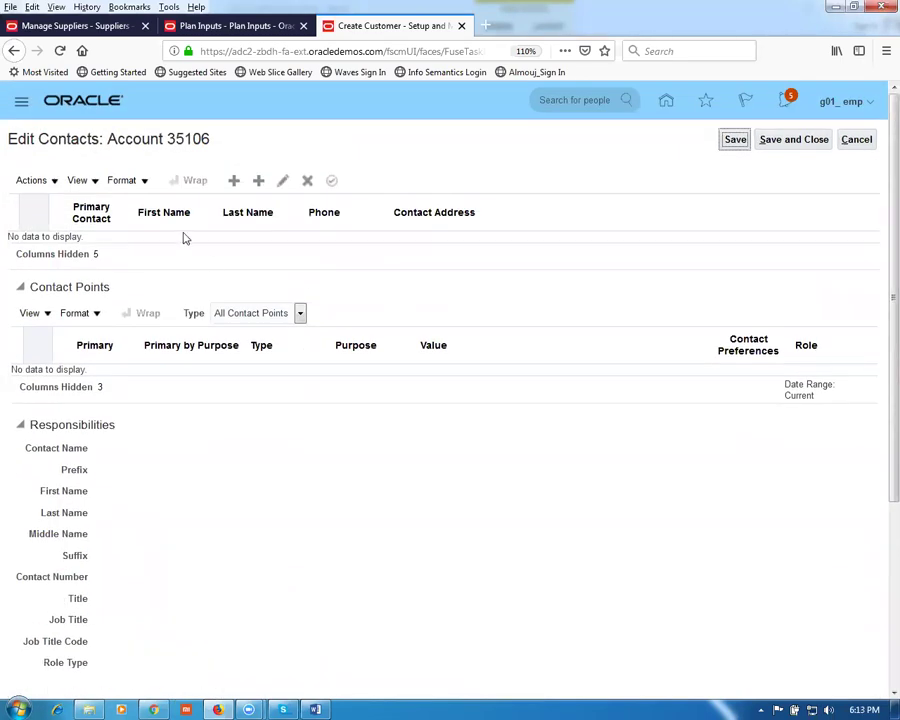
Step: Create a contact with first and last name, job title Manager, role Contact, code Associate
left_click(234, 183)
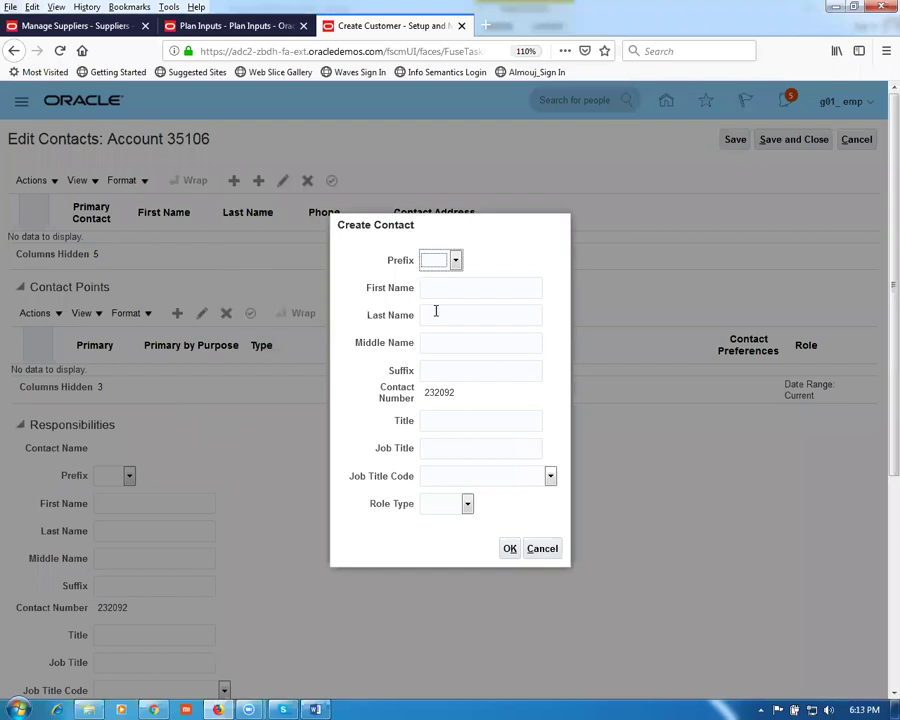
left_click(452, 292)
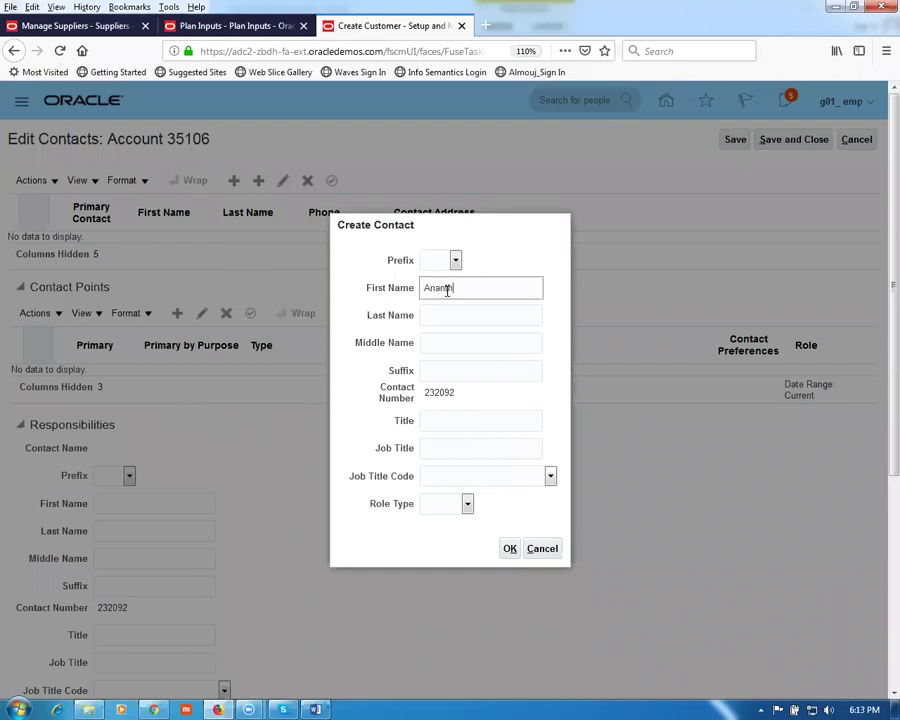
left_click(462, 317)
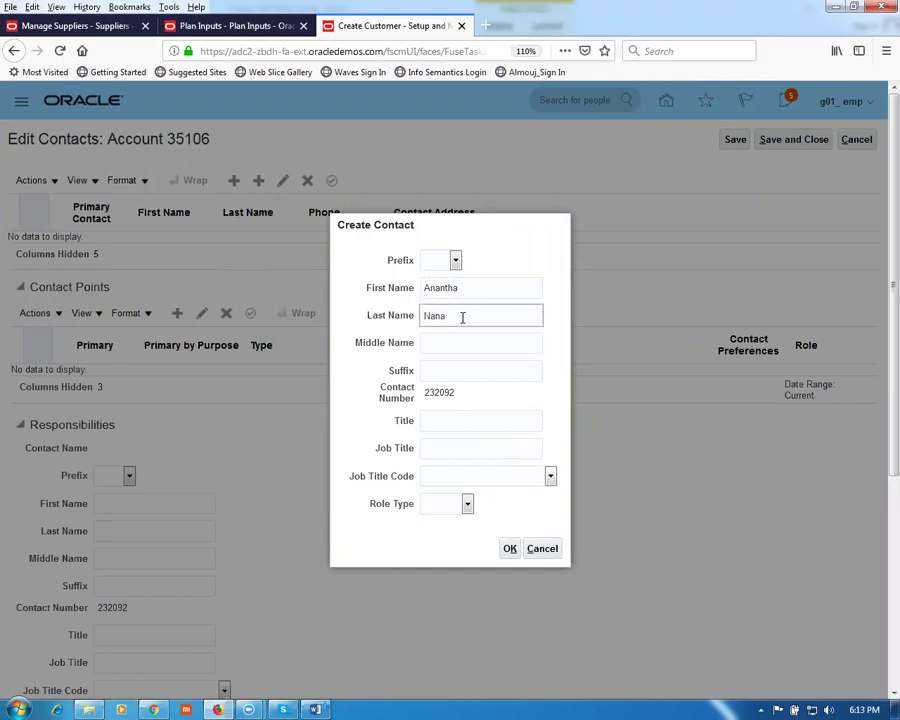
left_click(444, 421)
left_click(451, 447)
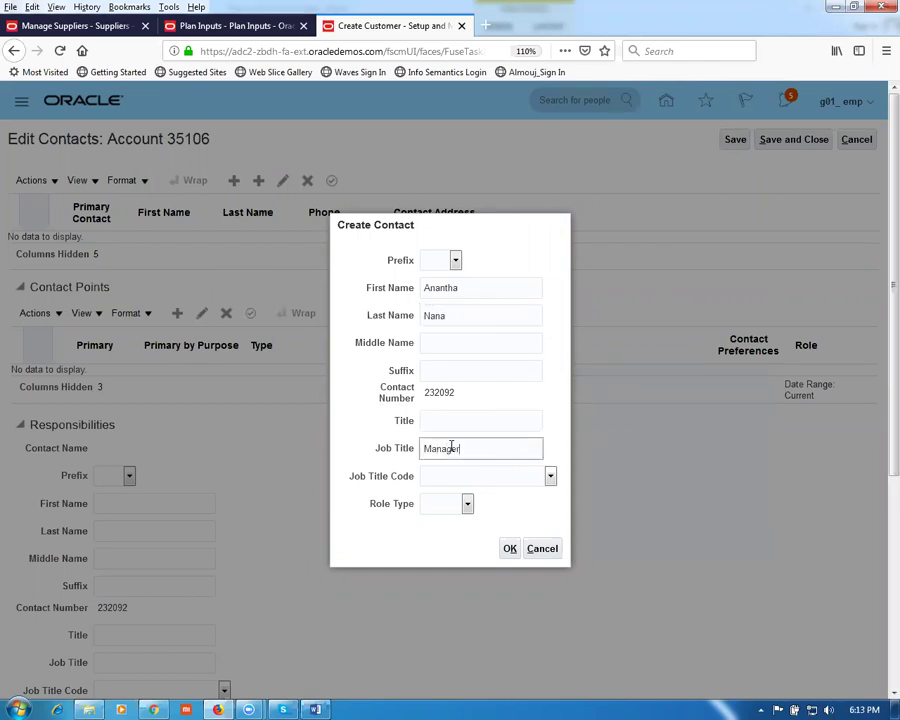
left_click(440, 507)
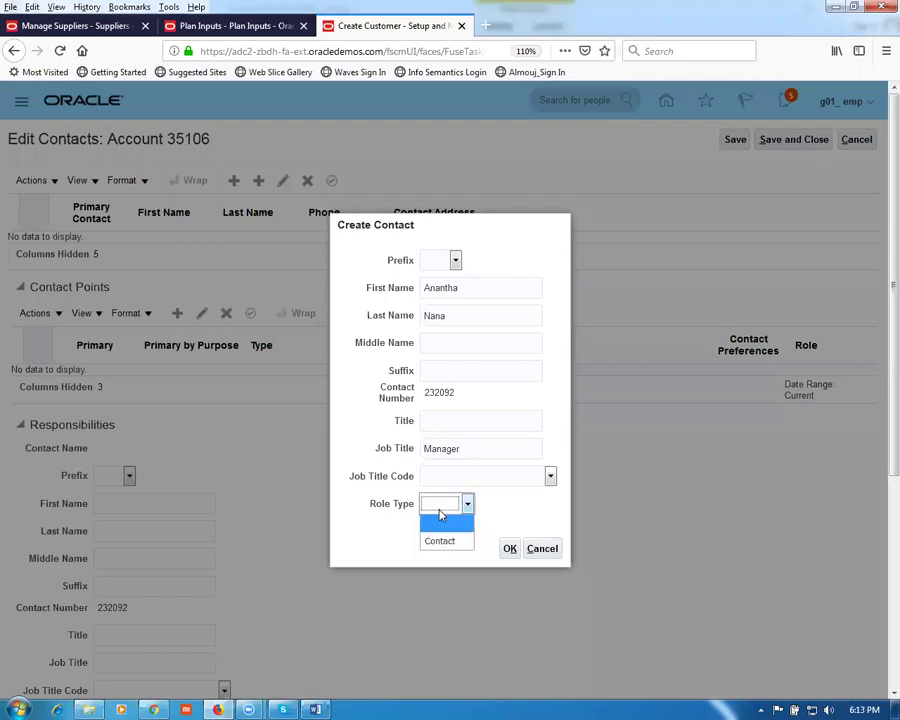
left_click(442, 541)
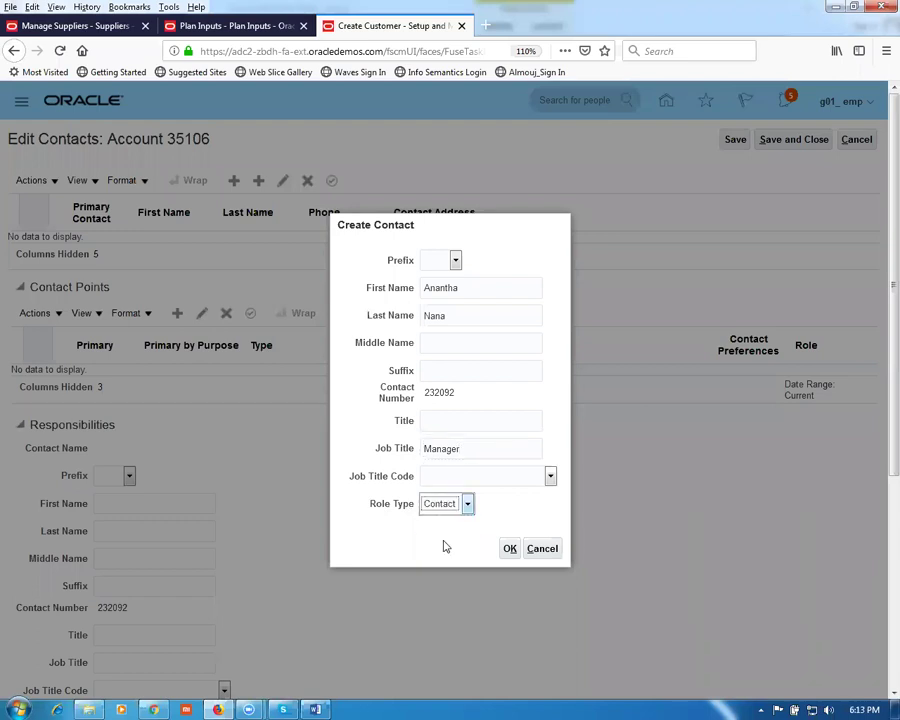
left_click(493, 481)
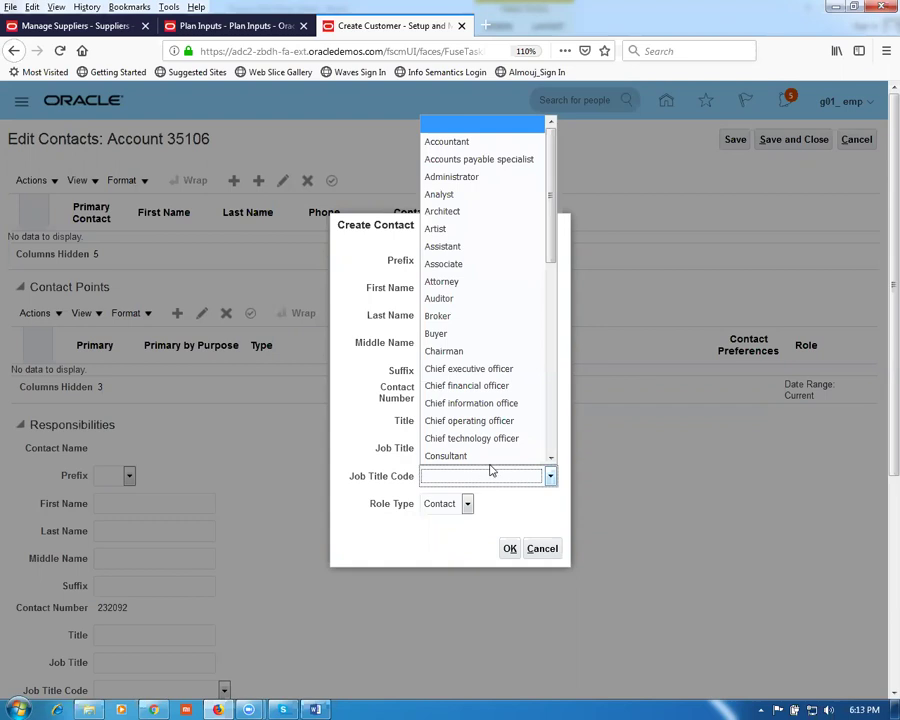
left_click(470, 264)
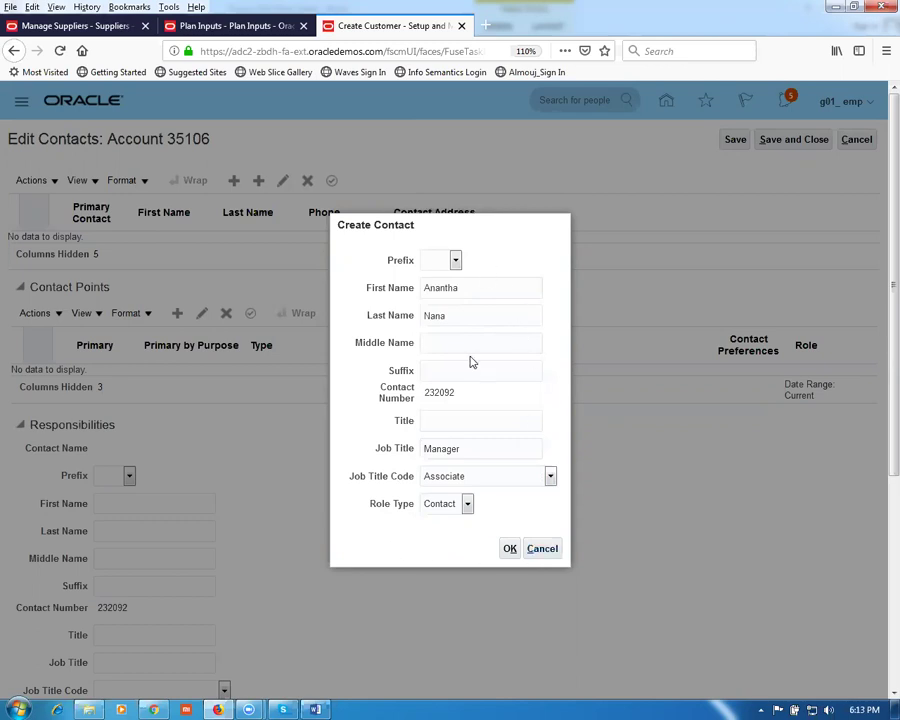
left_click(514, 555)
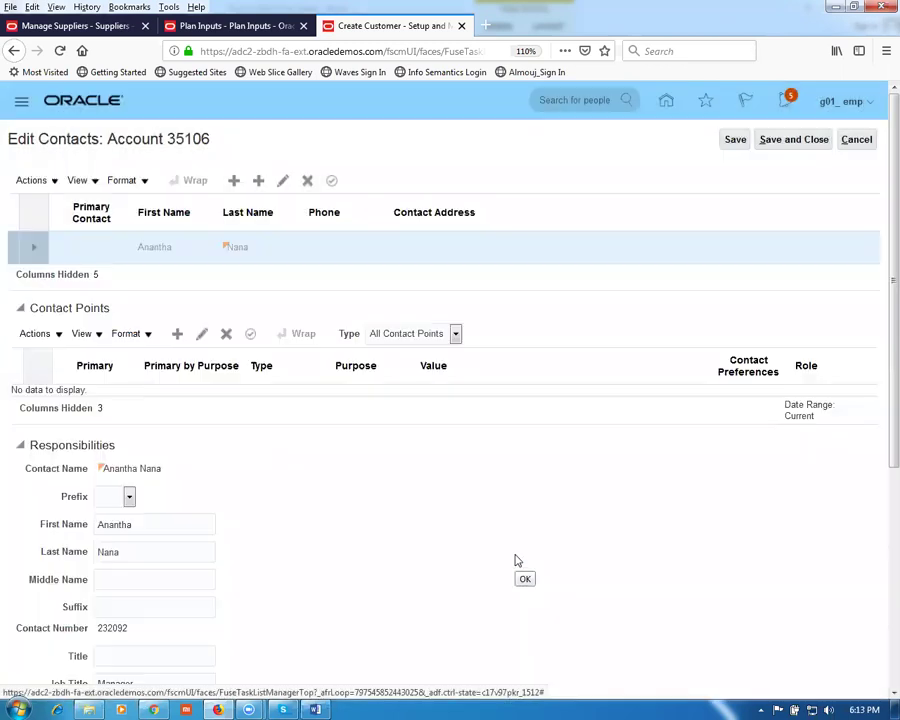
Step: Add an Account Contact Responsibilities row with responsibility type Ship to
scroll(263, 474, "down", 6)
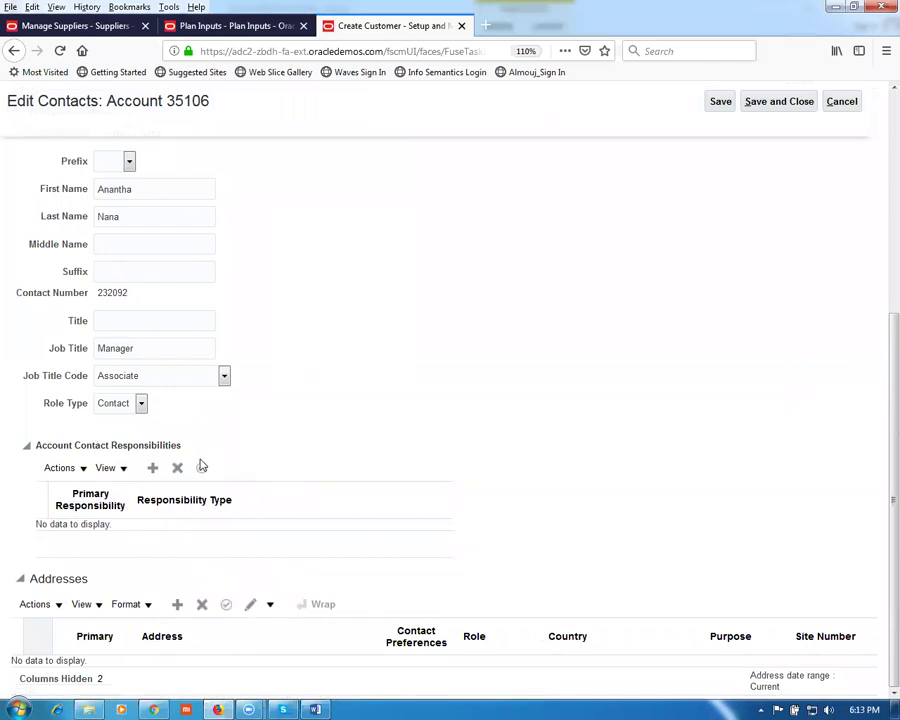
left_click(153, 468)
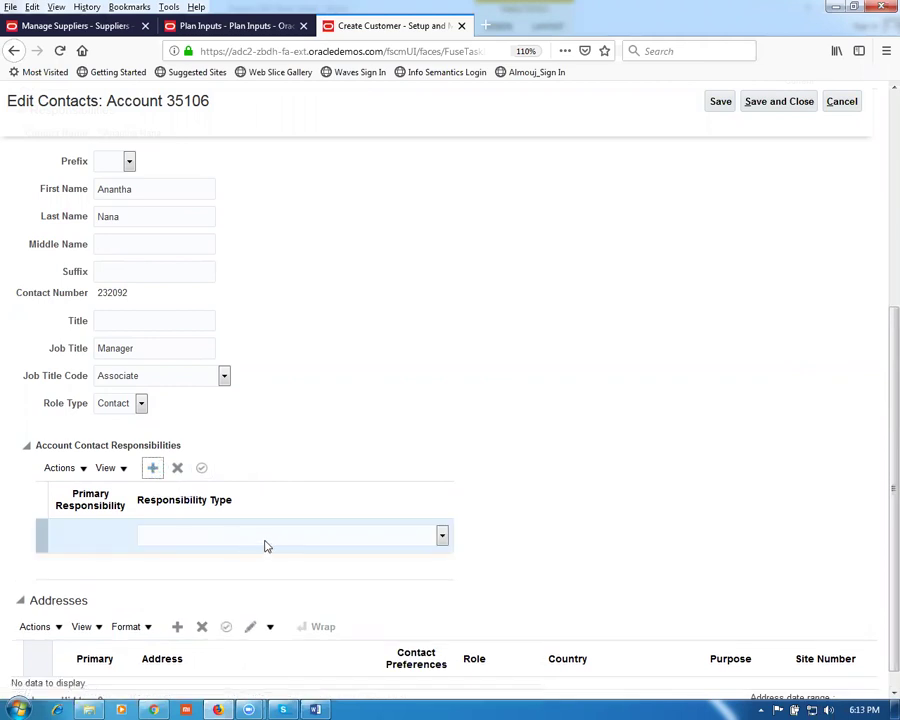
left_click(266, 540)
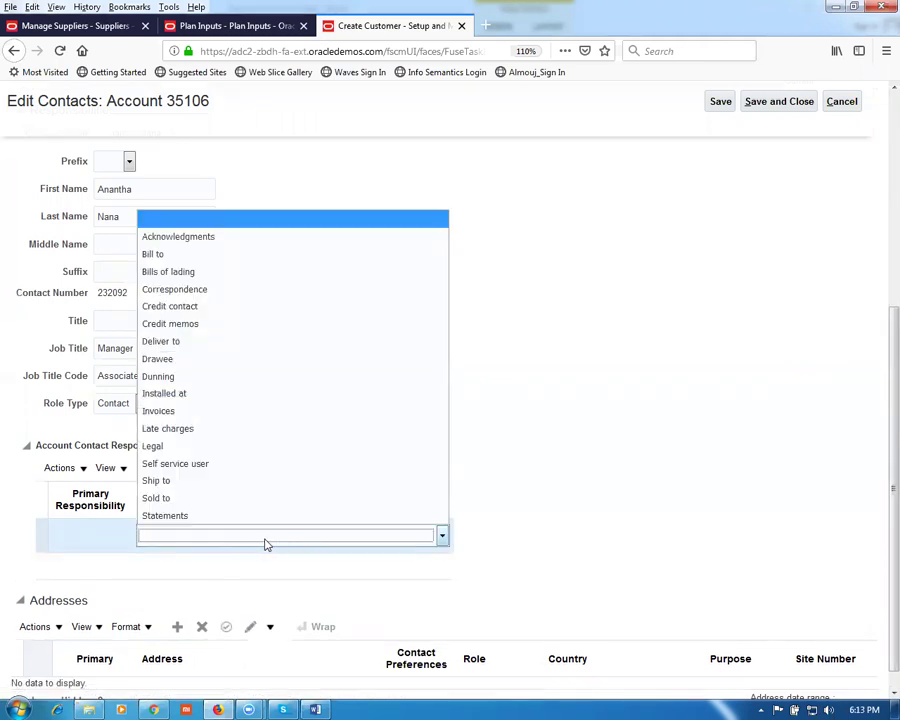
left_click(201, 482)
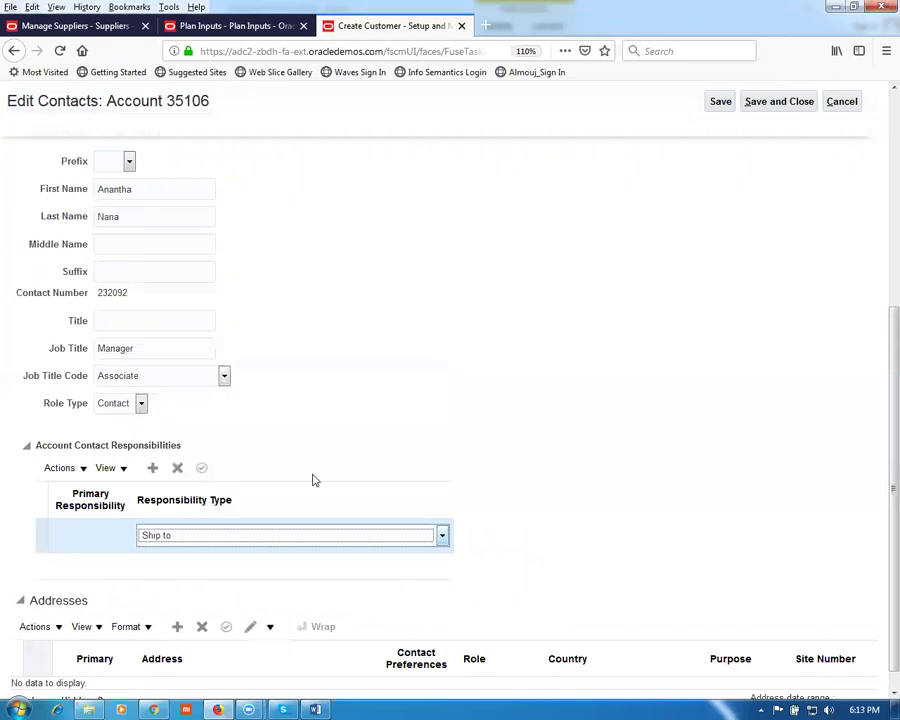
scroll(419, 445, "down", 1)
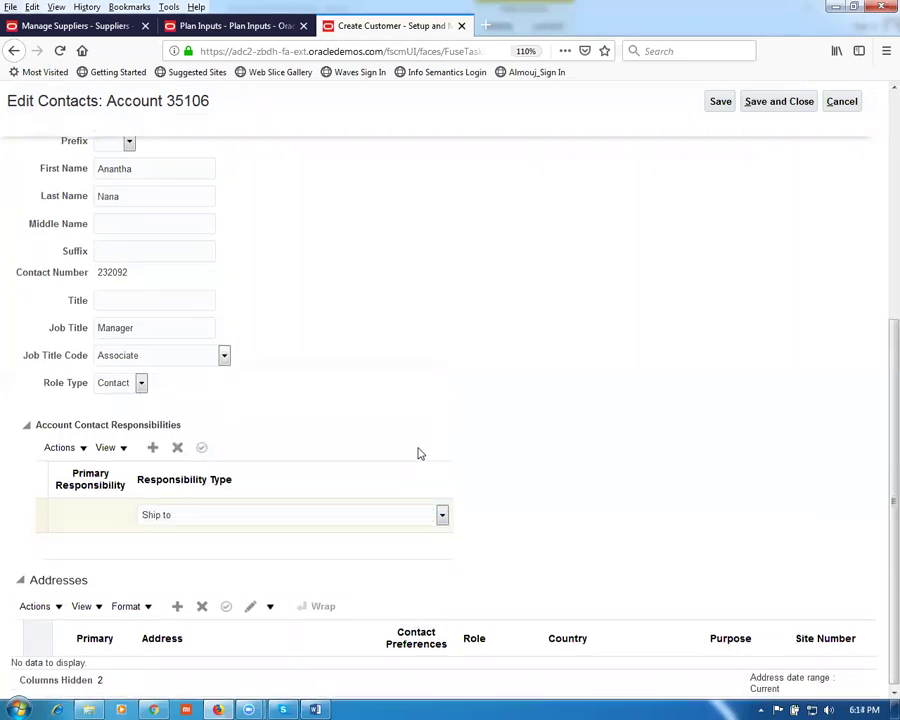
Step: Create a contact address 'contact addr 1' in New York, New York, postal code 10020
left_click(177, 606)
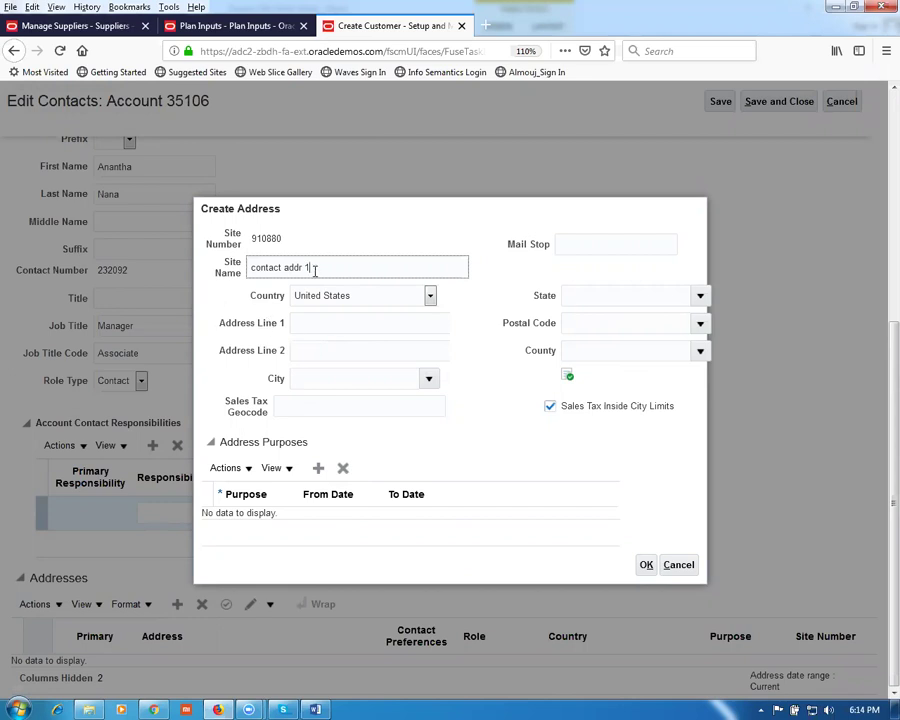
left_click(324, 329)
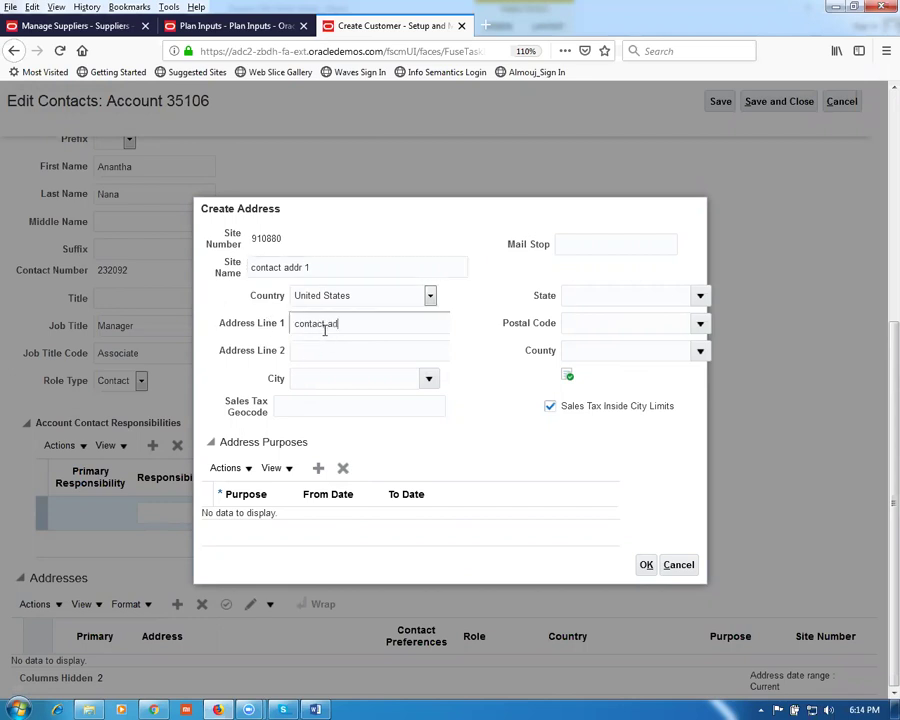
left_click(323, 379)
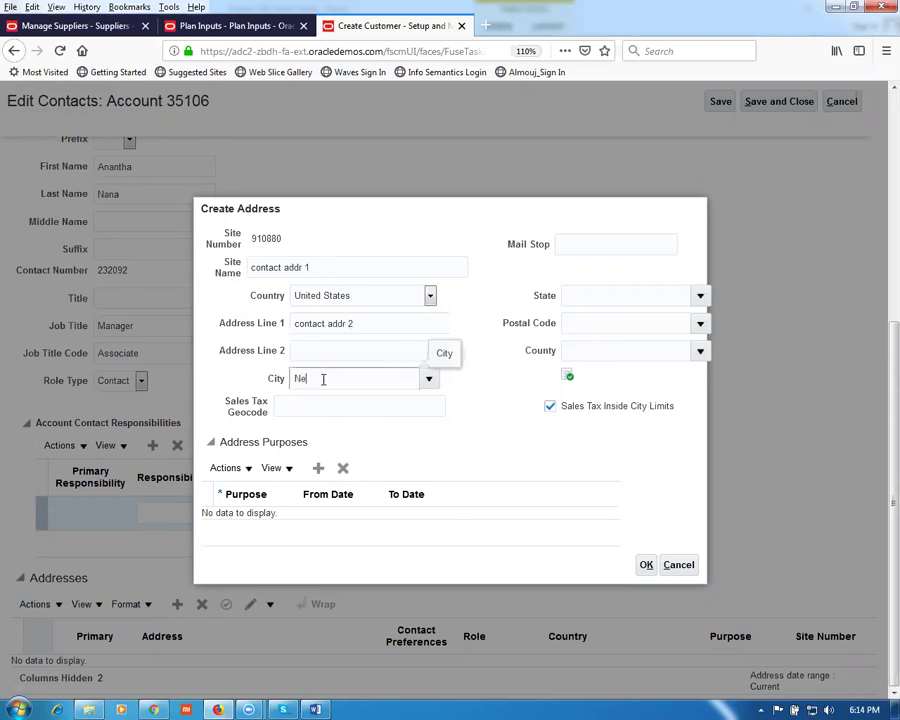
key("Tab")
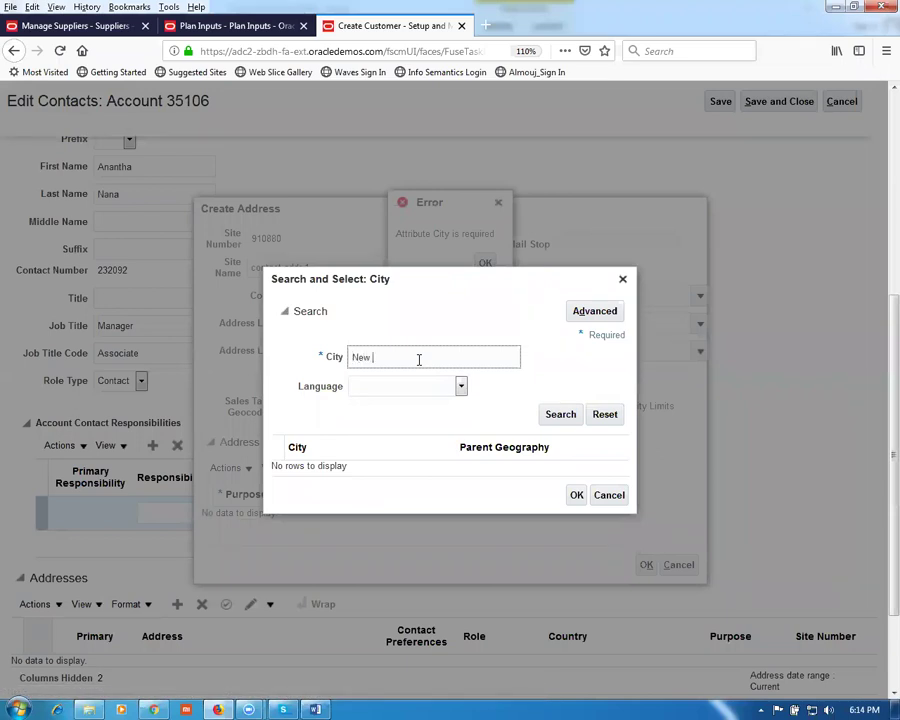
left_click(550, 414)
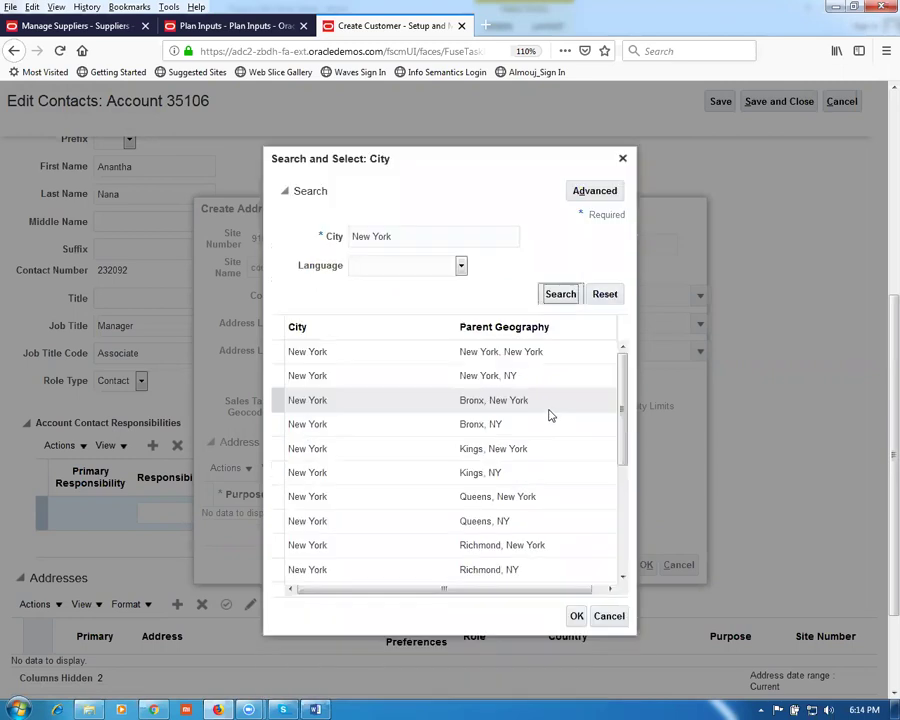
left_click(577, 616)
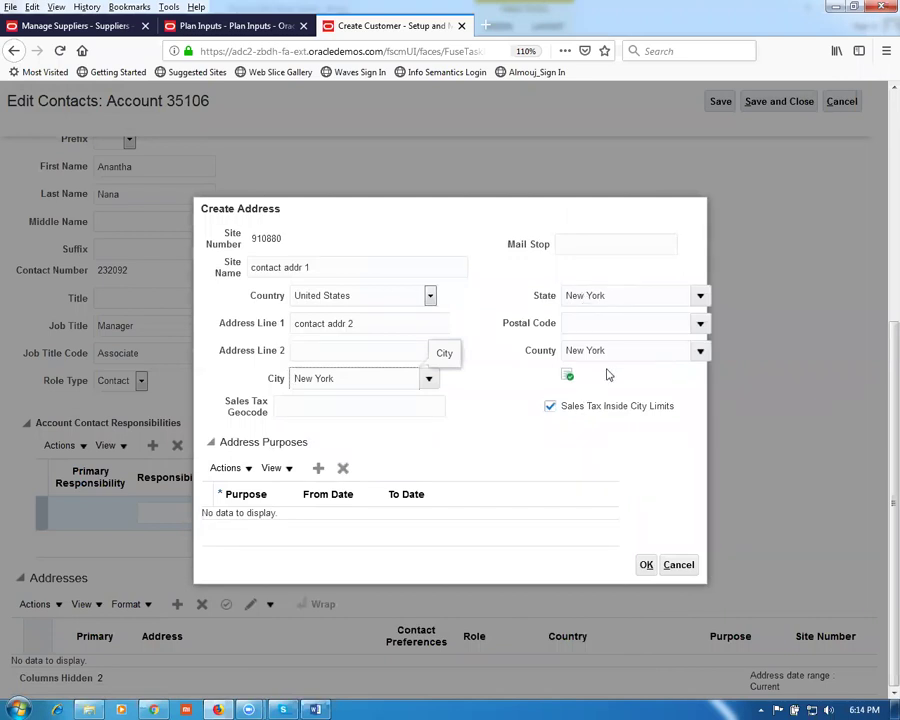
left_click(586, 323)
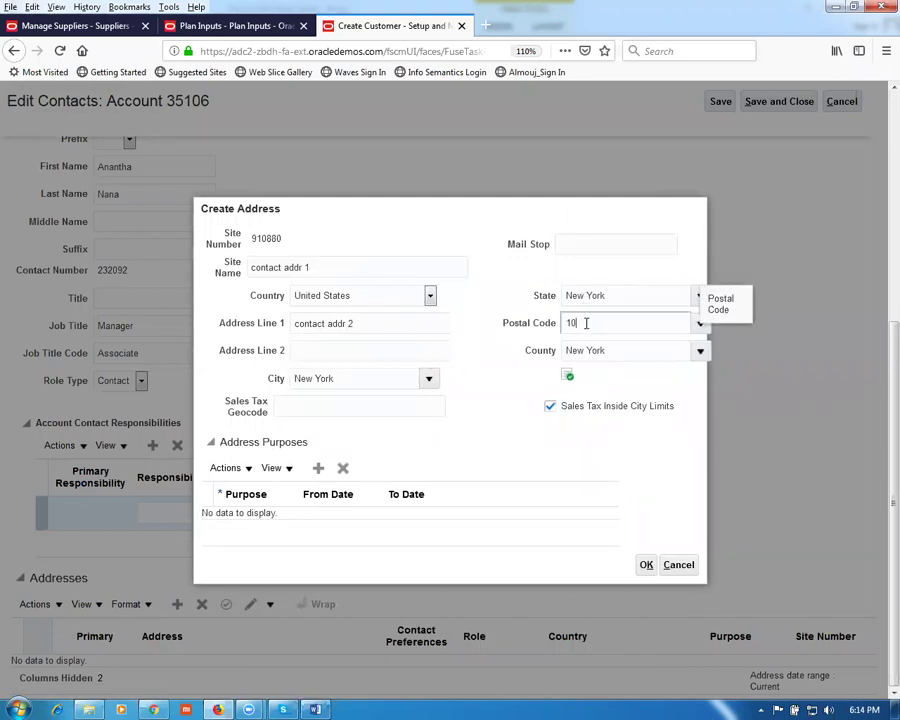
type("10020")
key("Tab")
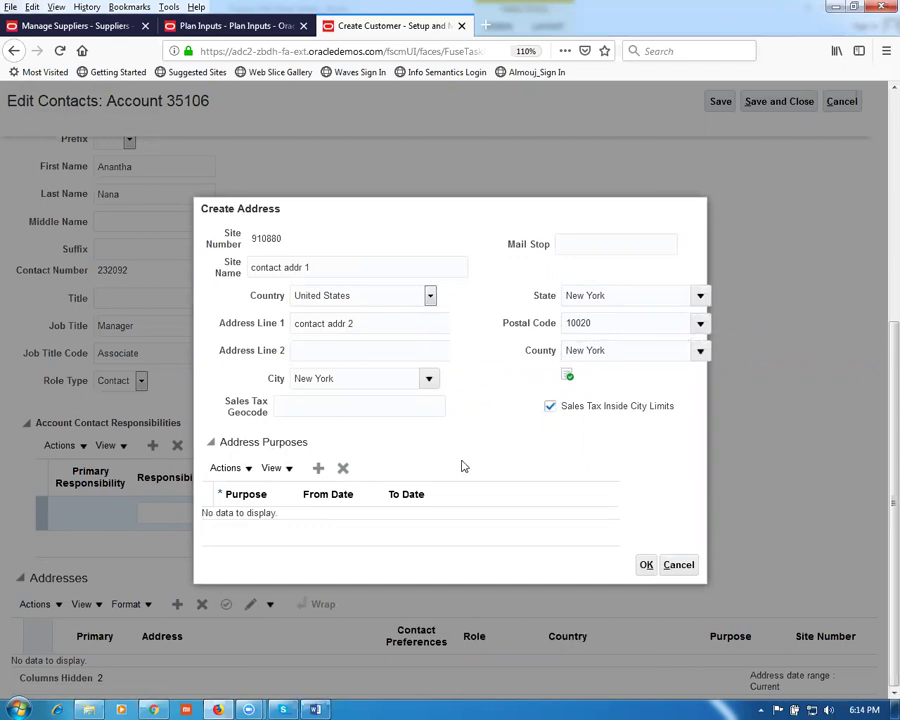
Step: Give the new address a Ship to purpose and finish creating it
left_click(319, 469)
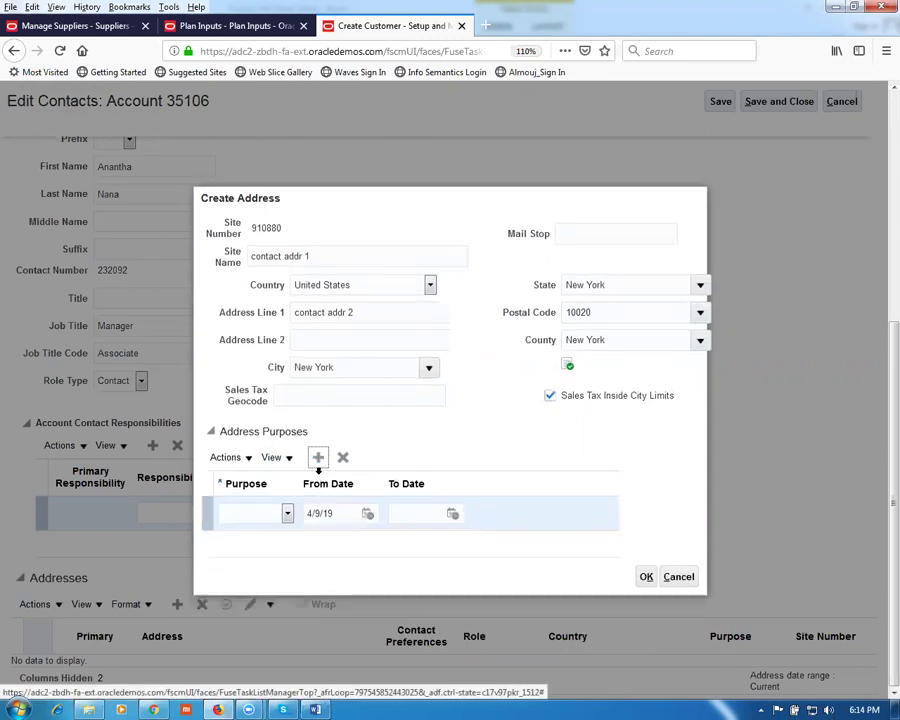
left_click(287, 512)
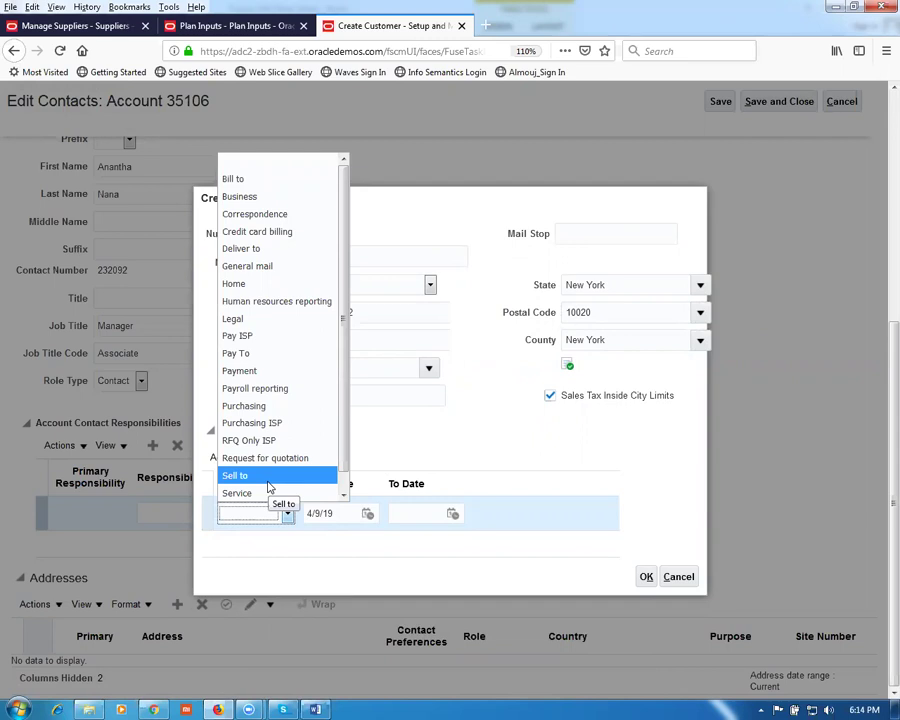
scroll(344, 478, "down", 1)
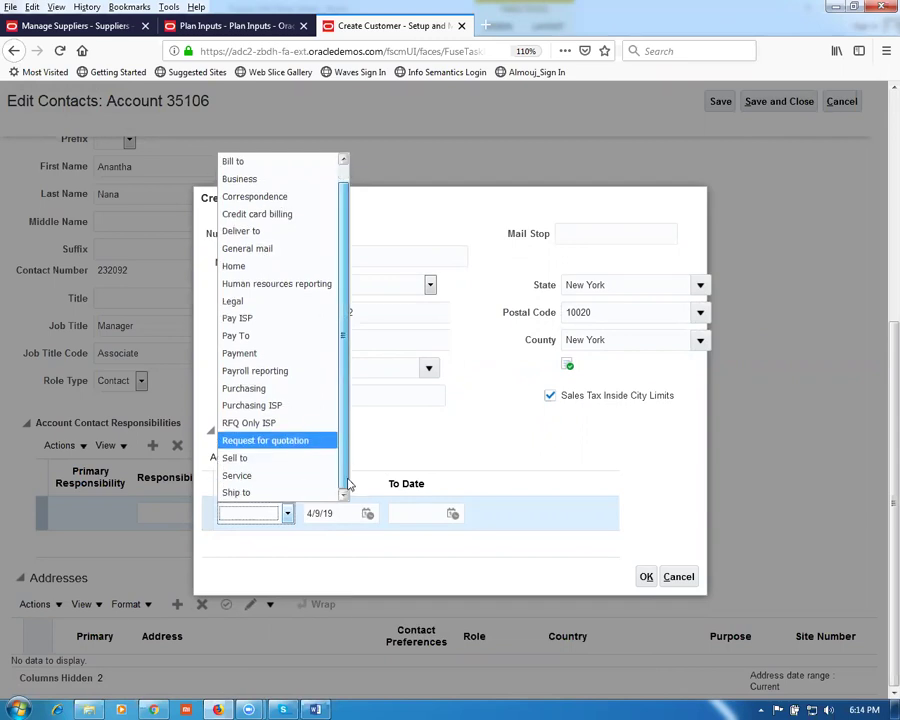
left_click(296, 493)
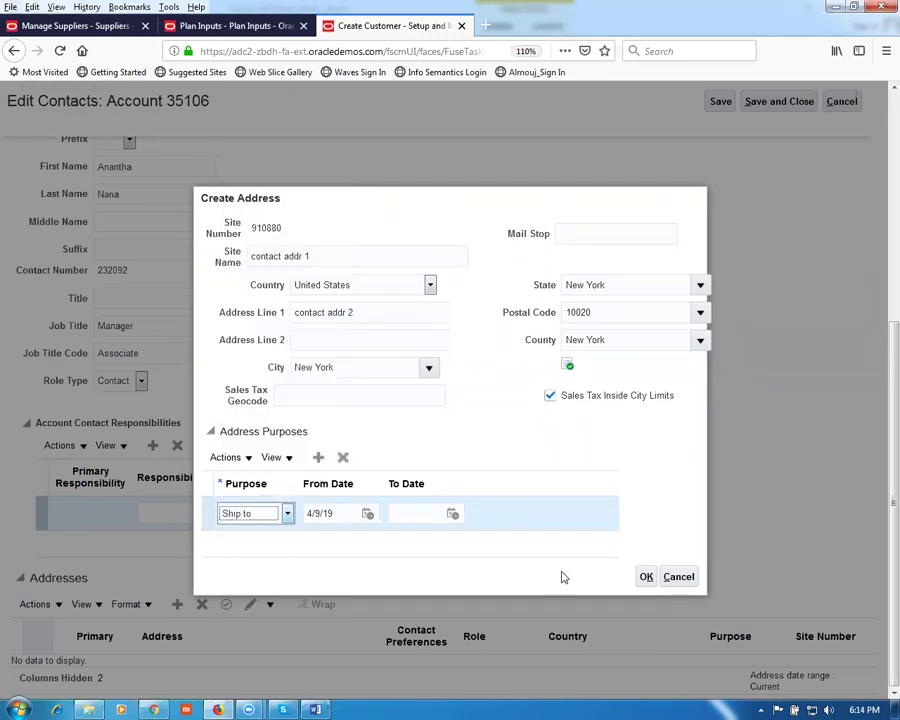
left_click(646, 578)
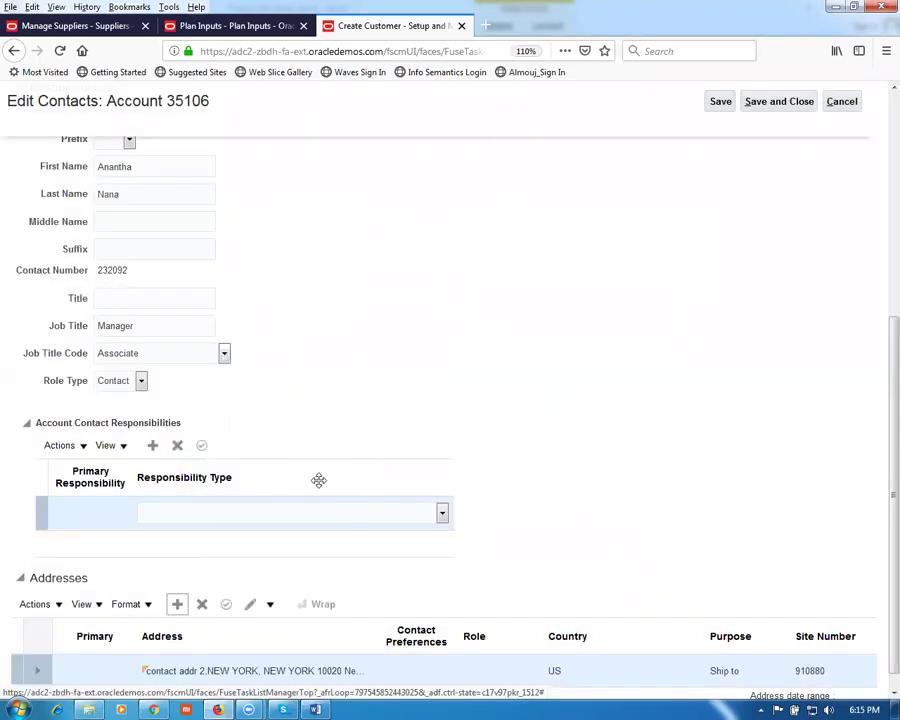
Step: Set the contact's responsibility to Ship to, save it, and open the account's Relationships list
left_click(322, 516)
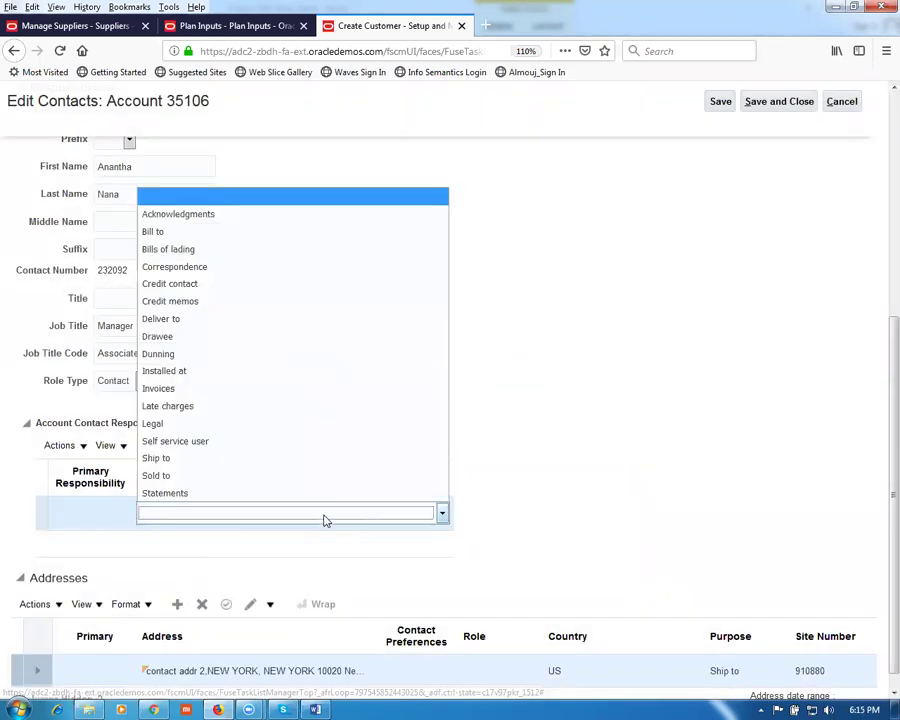
left_click(256, 458)
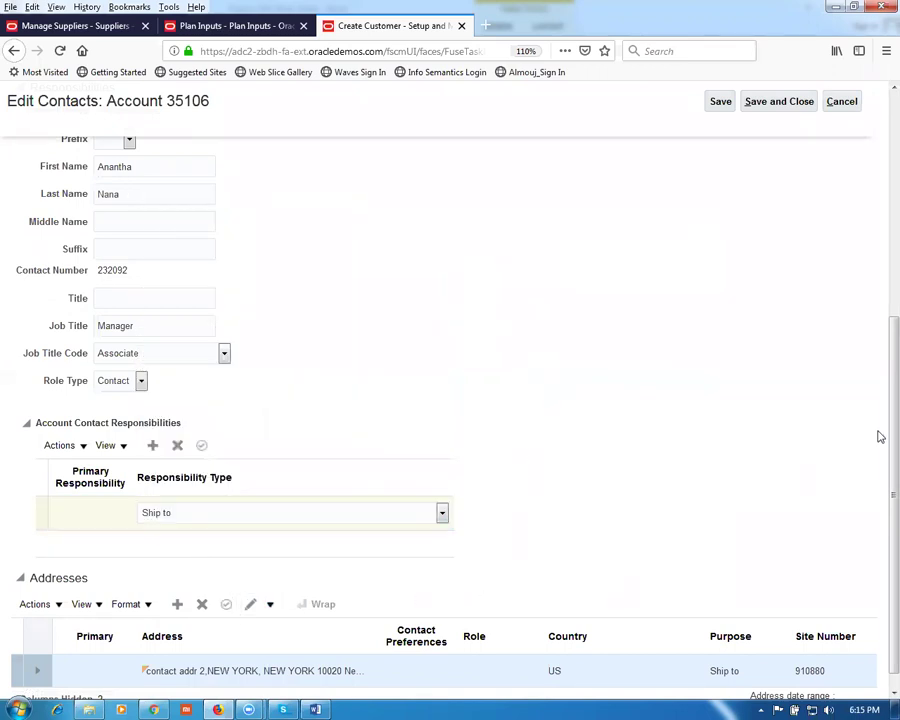
scroll(878, 480, "down", 1)
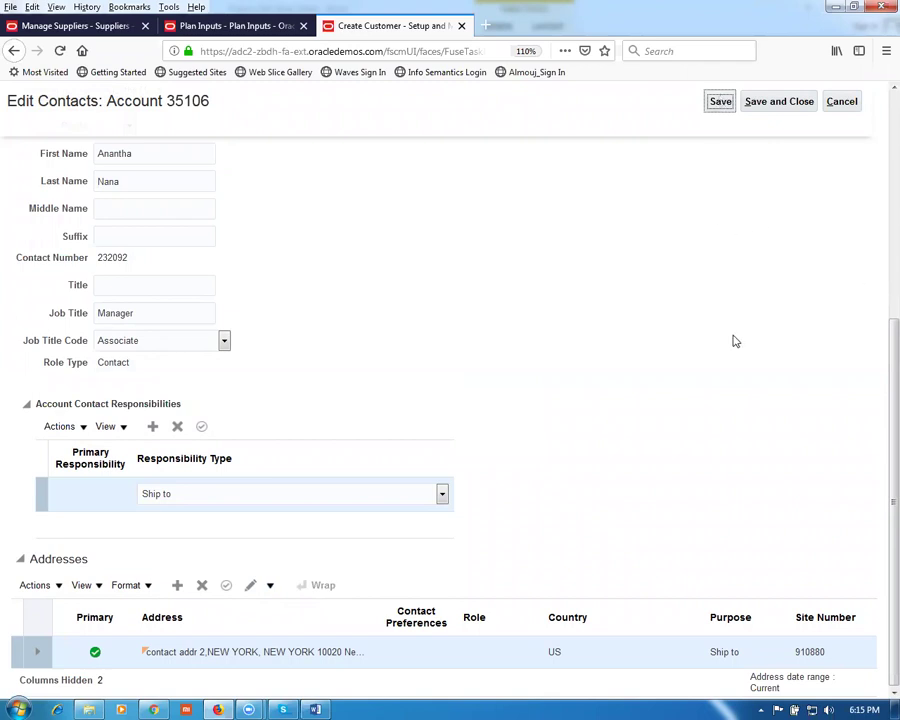
left_click(777, 103)
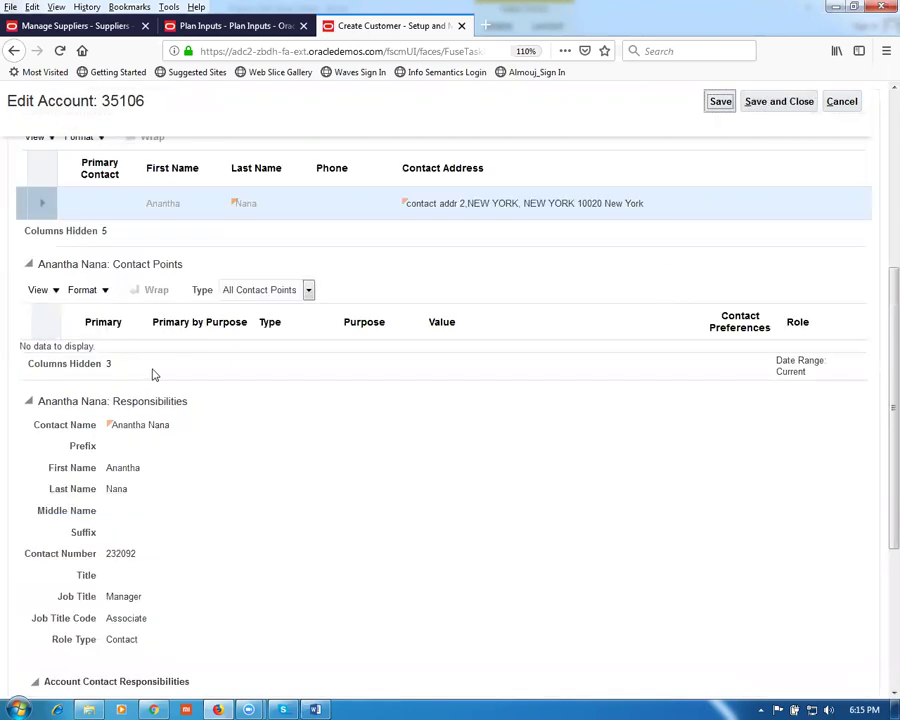
scroll(145, 322, "up", 2)
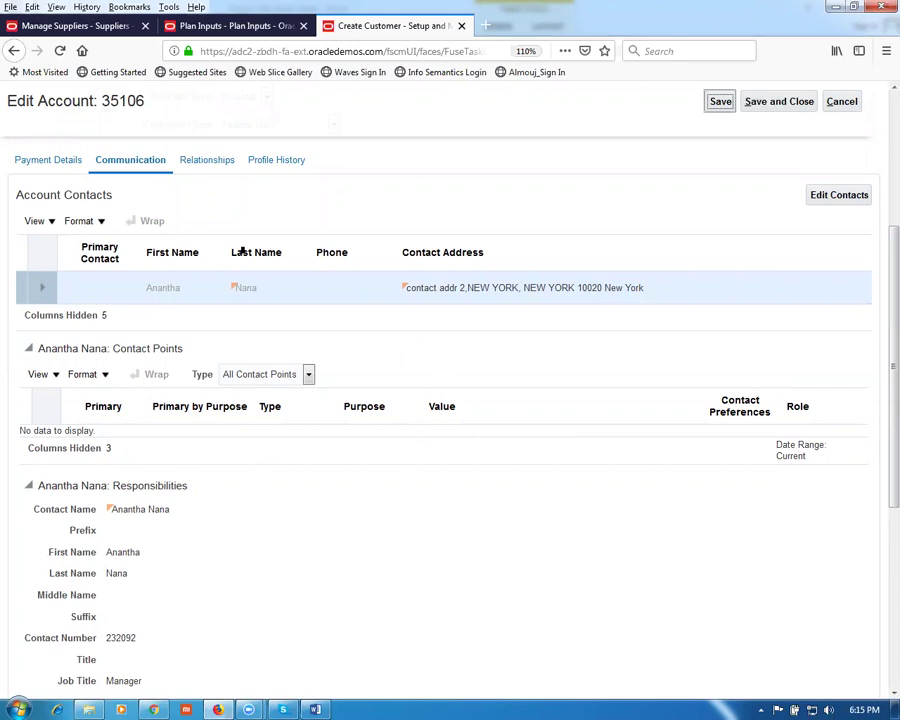
left_click(208, 162)
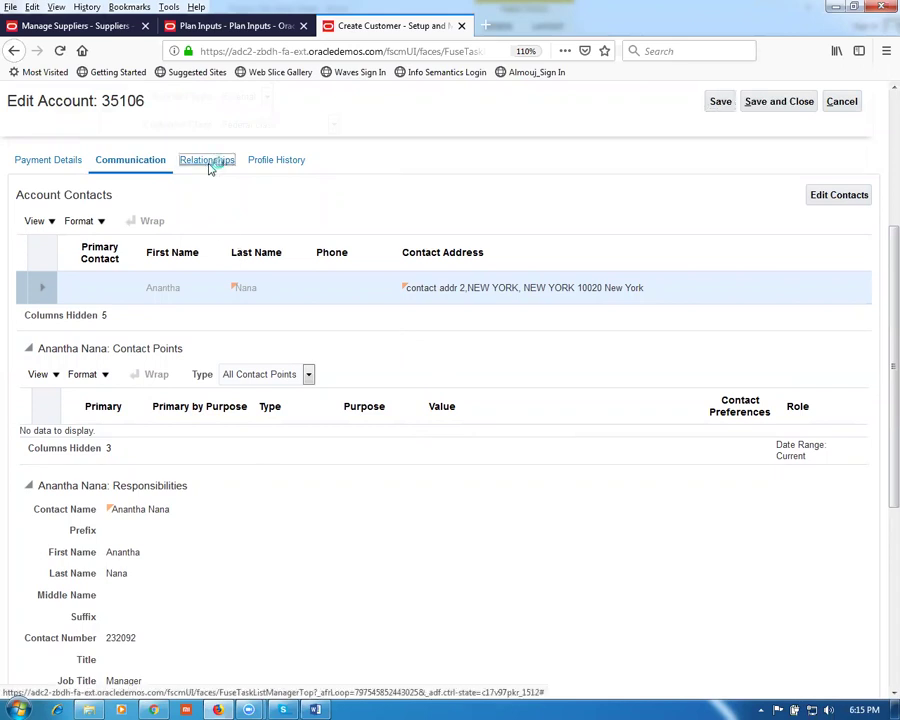
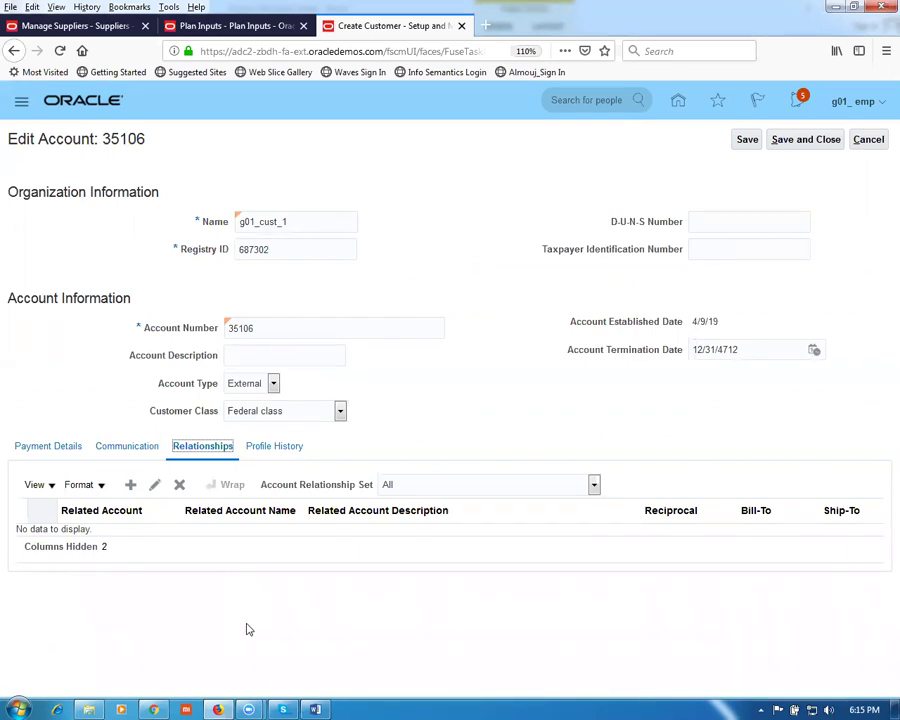
Step: Show account 35106's Profile History (DEFAULT profile, effective 4/9/19) and open its Actions menu
left_click(269, 450)
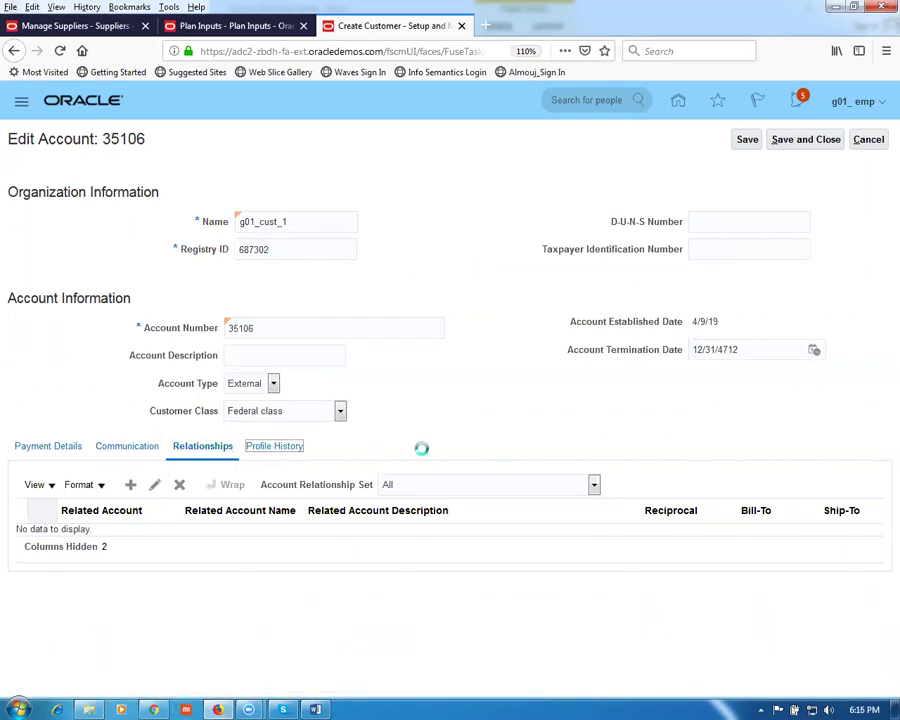
scroll(421, 452, "down", 3)
scroll(421, 455, "down", 4)
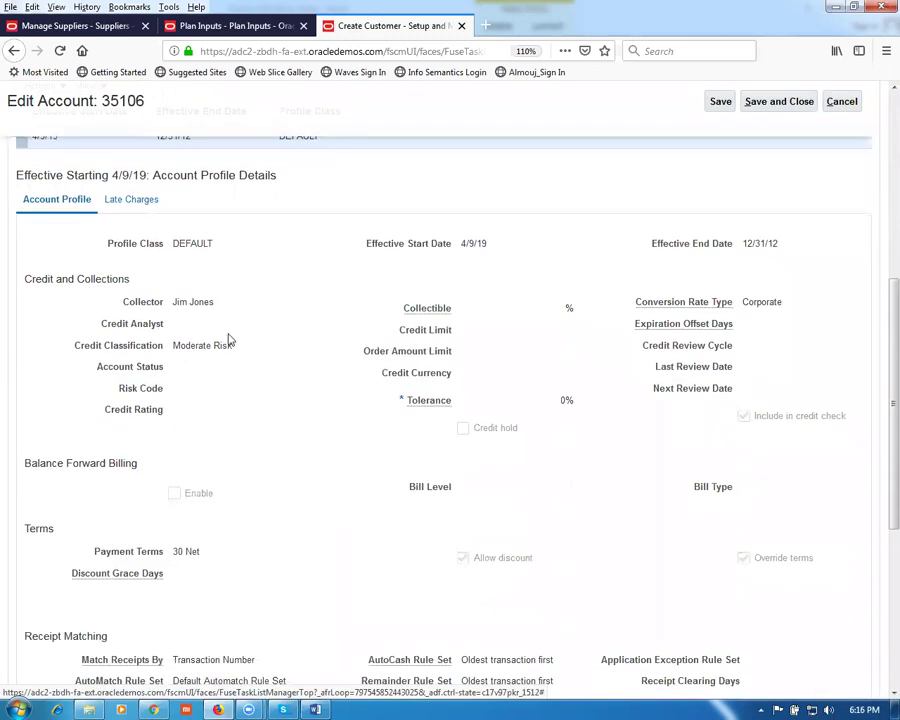
scroll(228, 340, "up", 1)
scroll(228, 340, "up", 1)
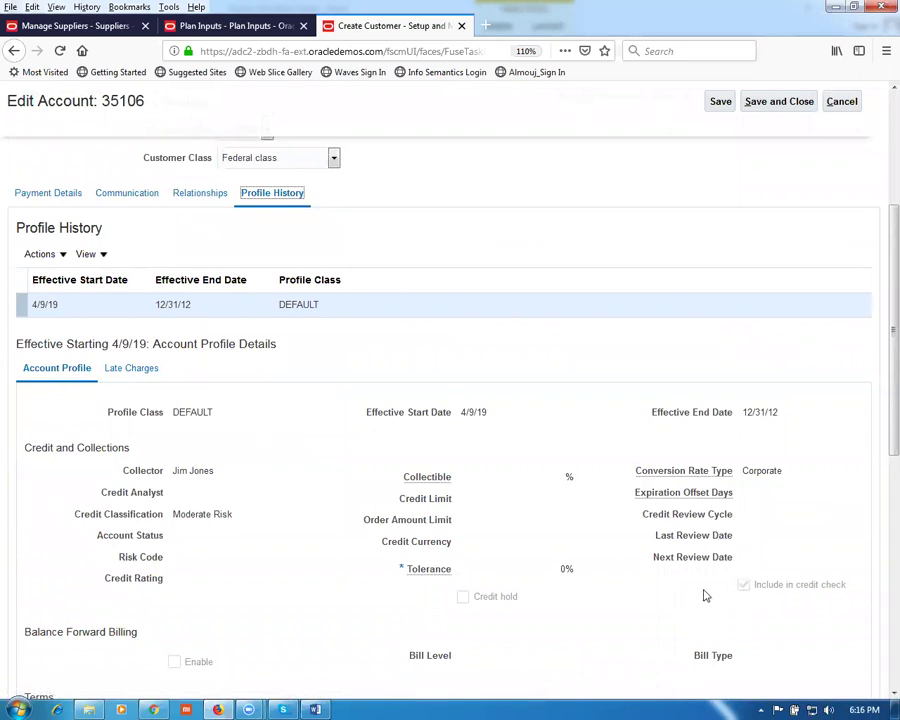
left_click(45, 256)
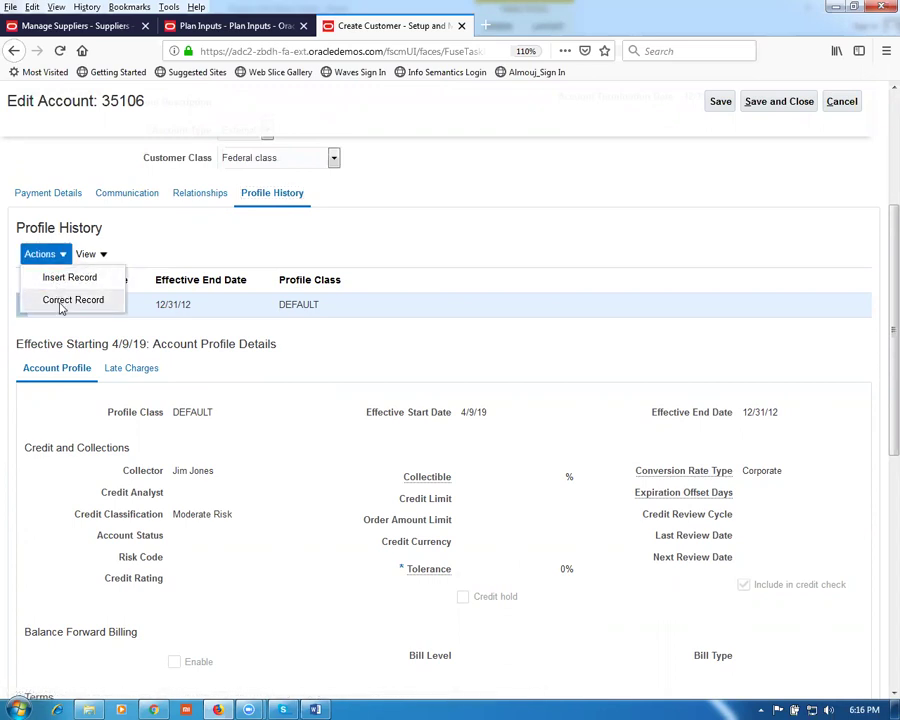
Step: Correct the DEFAULT profile record: exclude it from credit checks and set payment terms to 2/10, Net 30
left_click(61, 301)
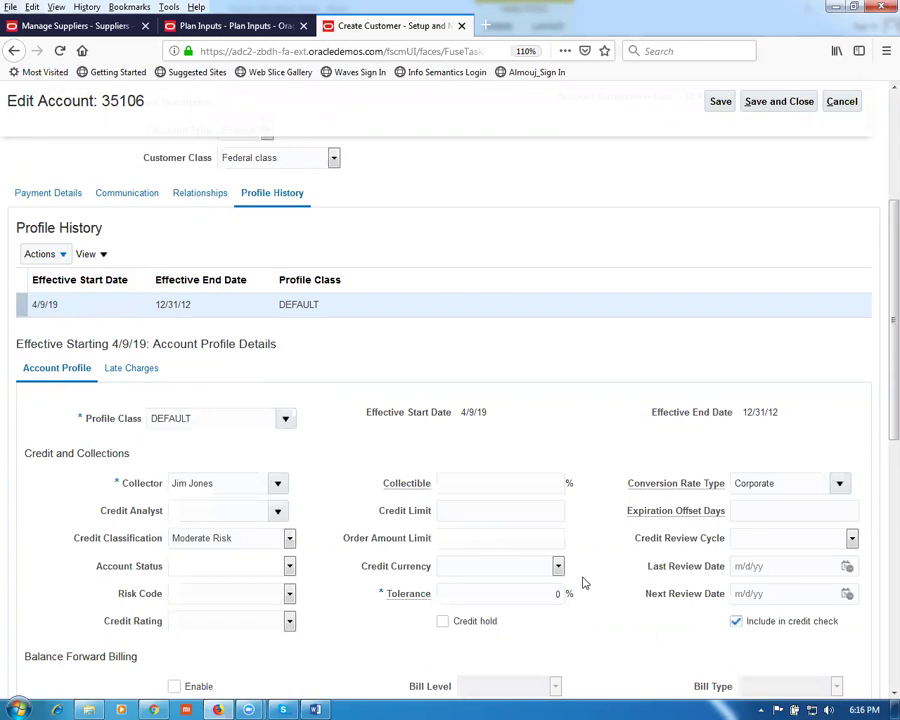
left_click(736, 622)
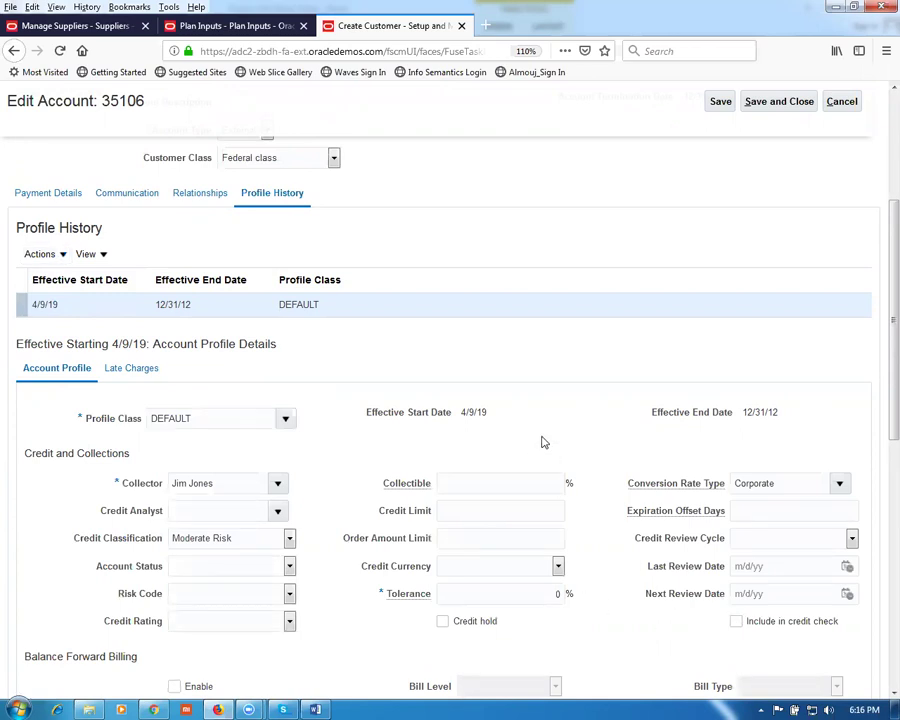
scroll(543, 443, "down", 5)
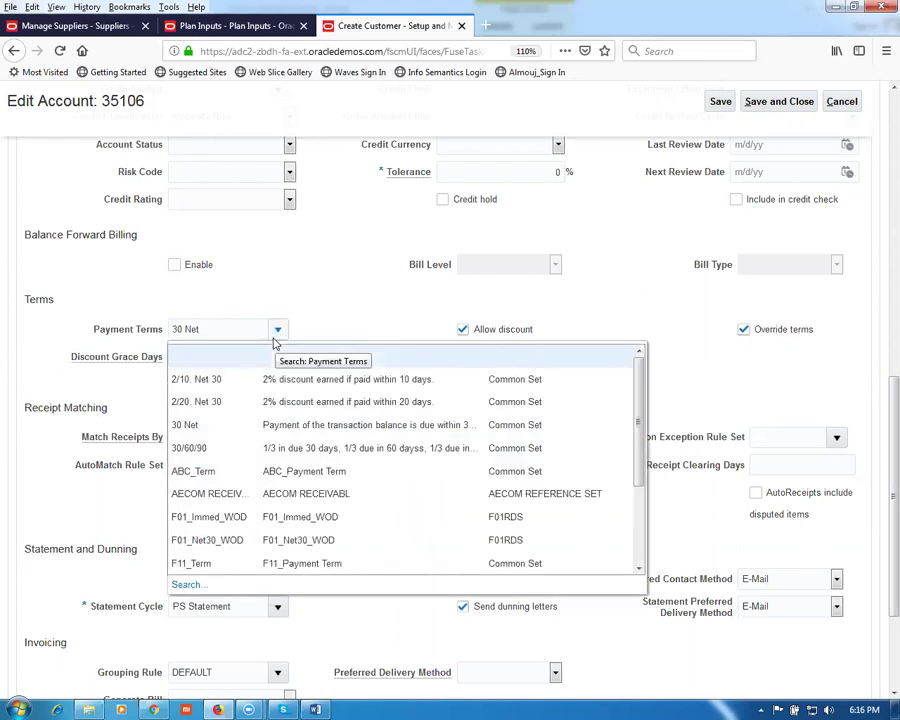
left_click(224, 380)
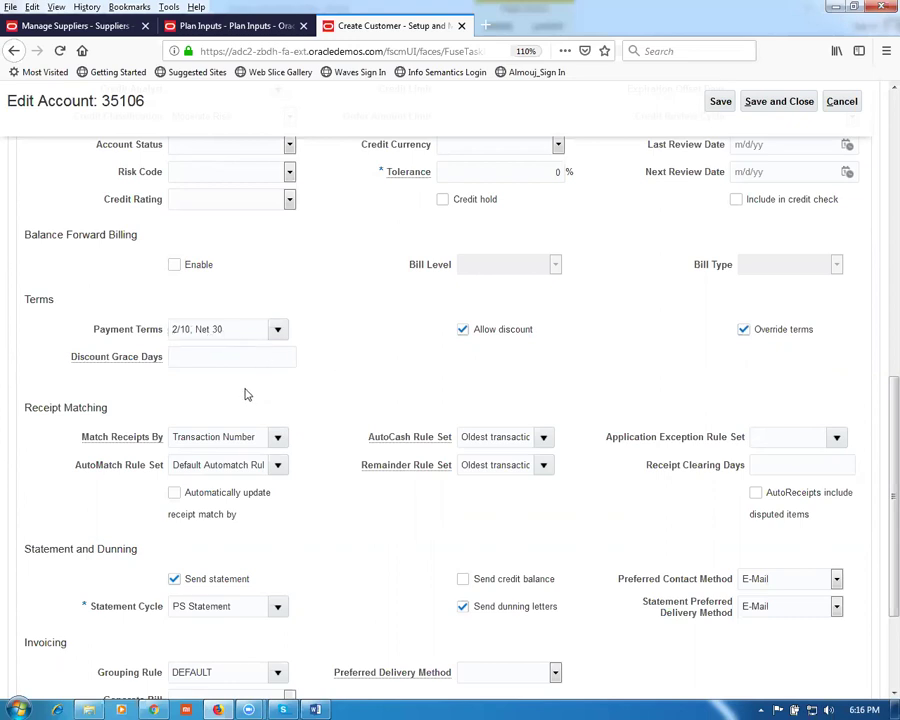
scroll(346, 535, "down", 3)
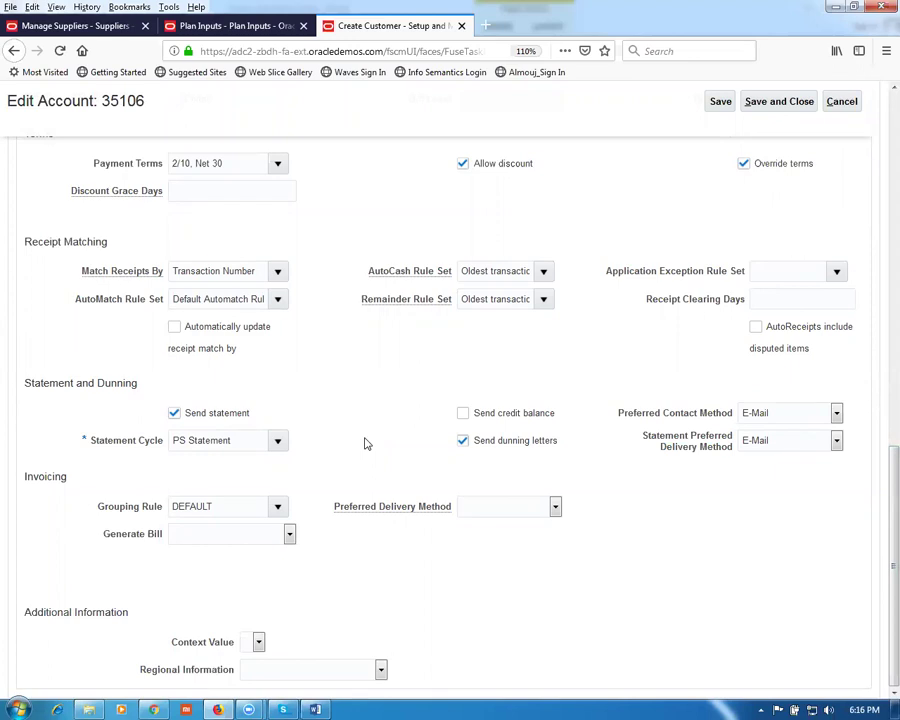
scroll(366, 445, "up", 5)
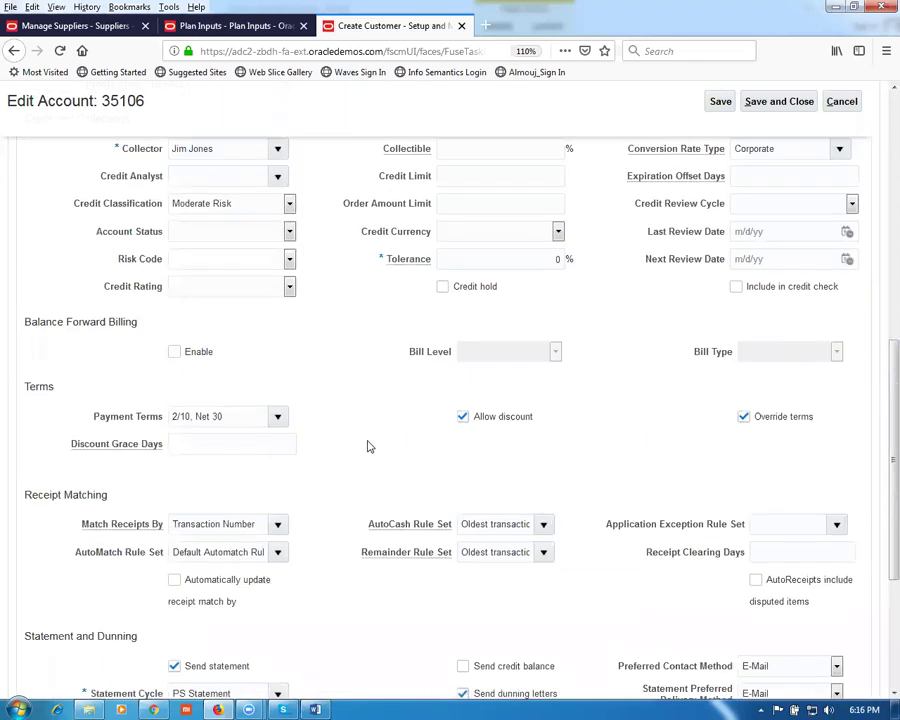
scroll(369, 448, "up", 10)
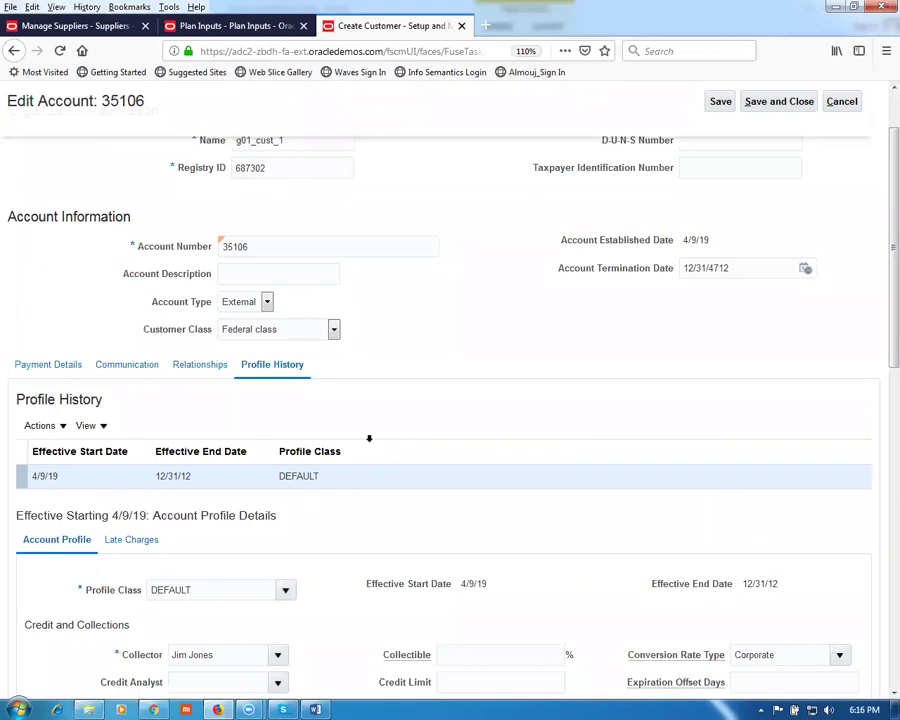
scroll(369, 440, "up", 2)
left_click(792, 140)
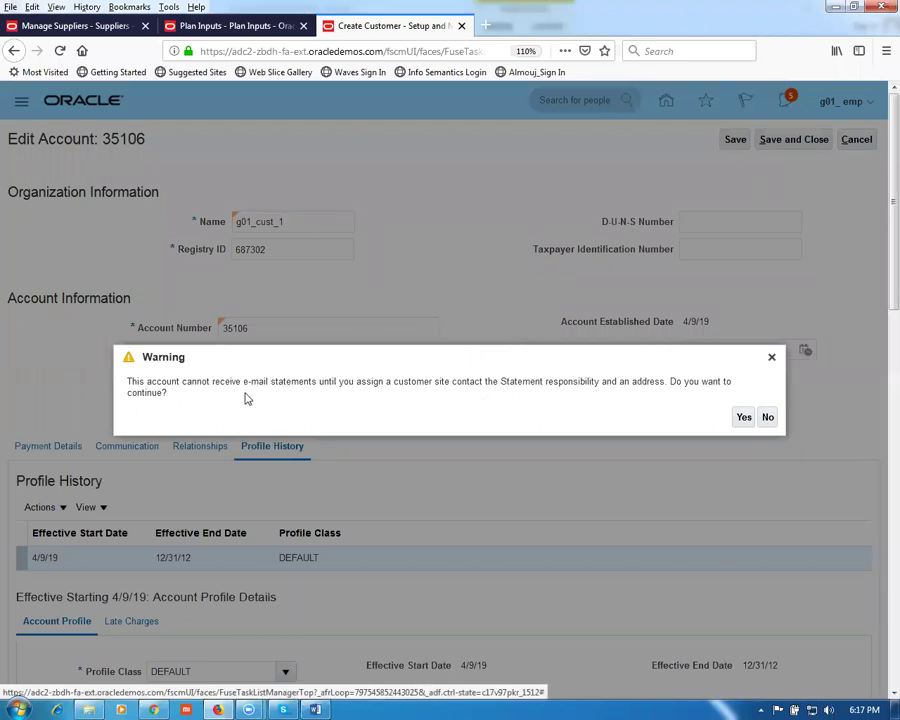
left_click(744, 418)
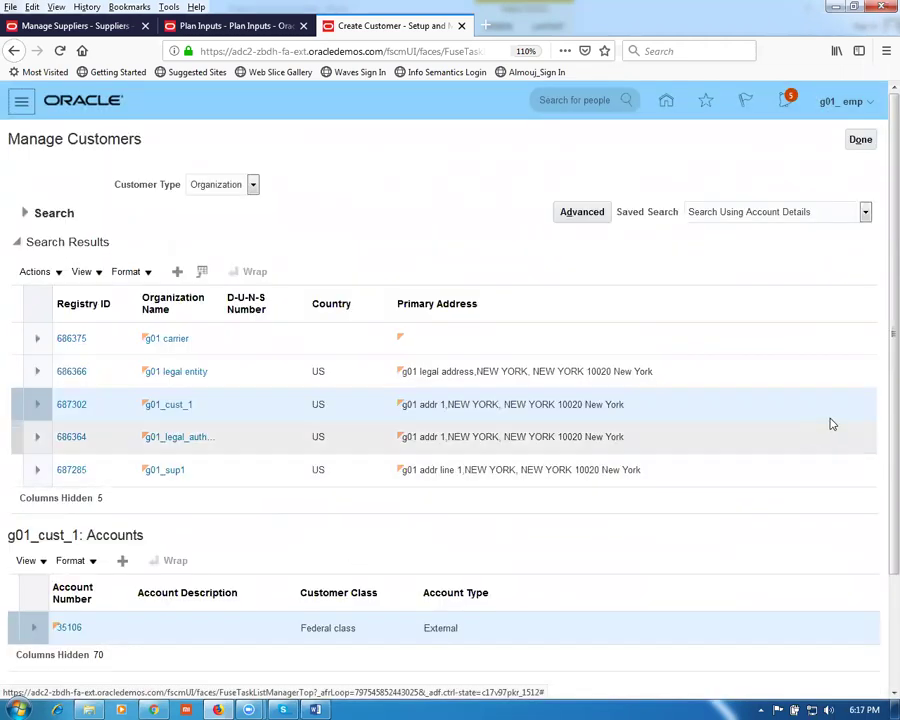
scroll(879, 591, "down", 3)
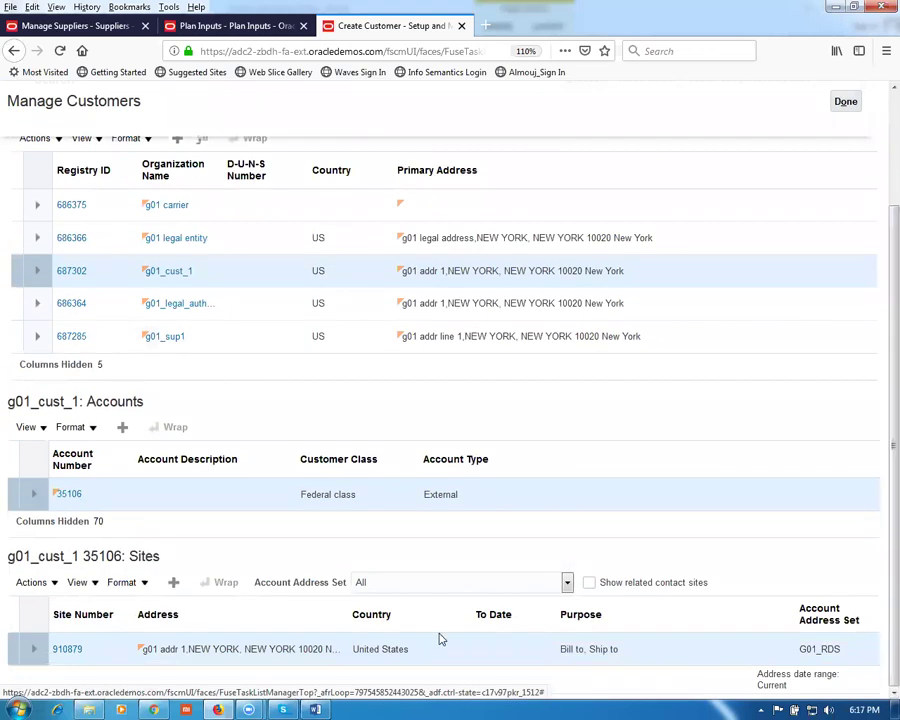
Step: Open site 910879 and review its Payment Details, Communication and Profile History, which has no profile
left_click(64, 650)
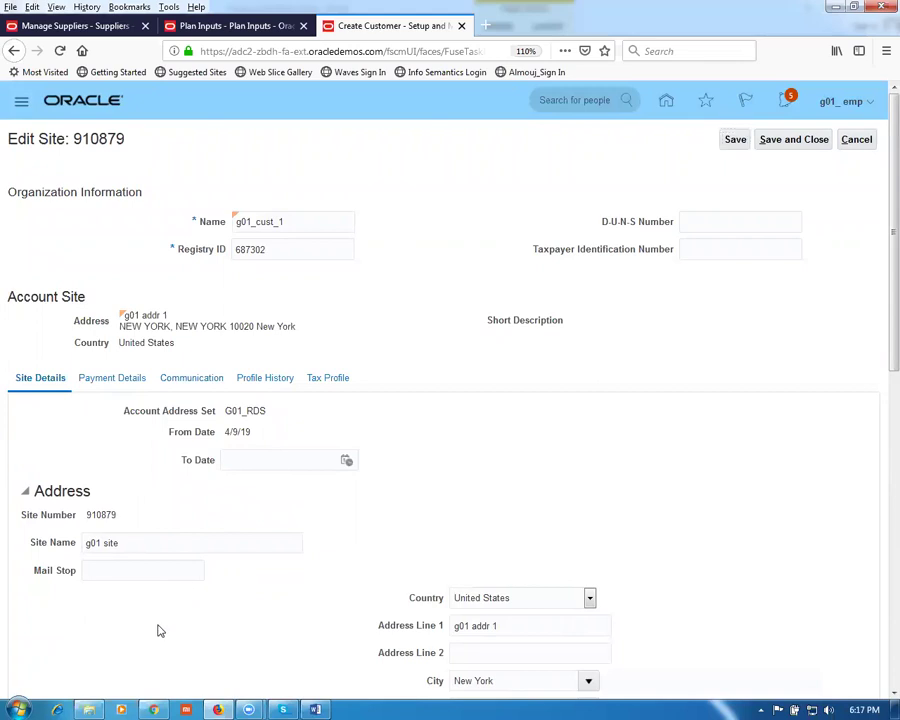
scroll(157, 625, "down", 10)
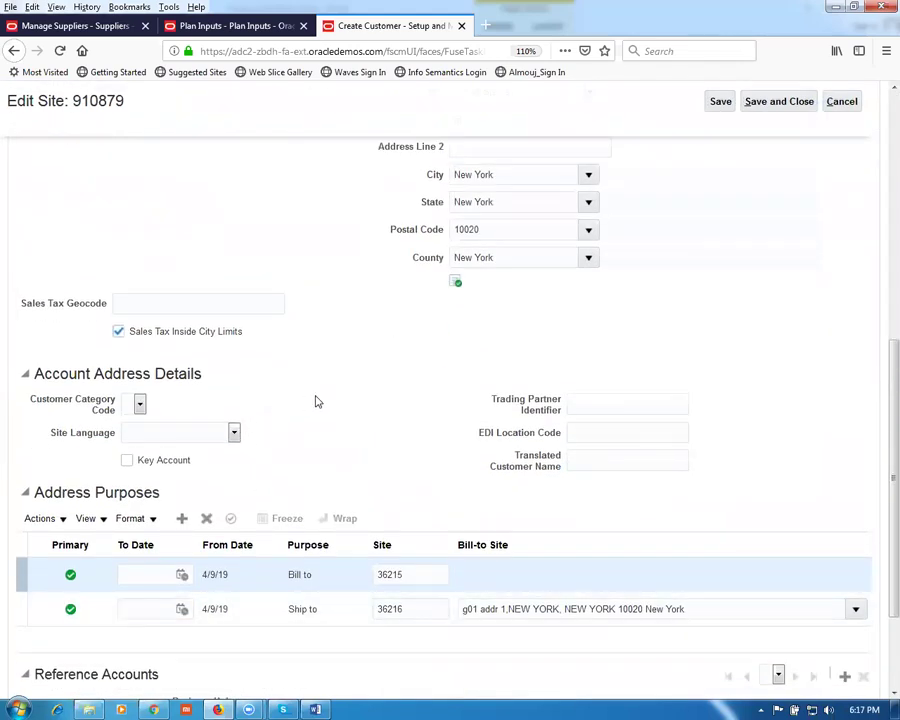
scroll(315, 402, "up", 5)
scroll(313, 405, "up", 3)
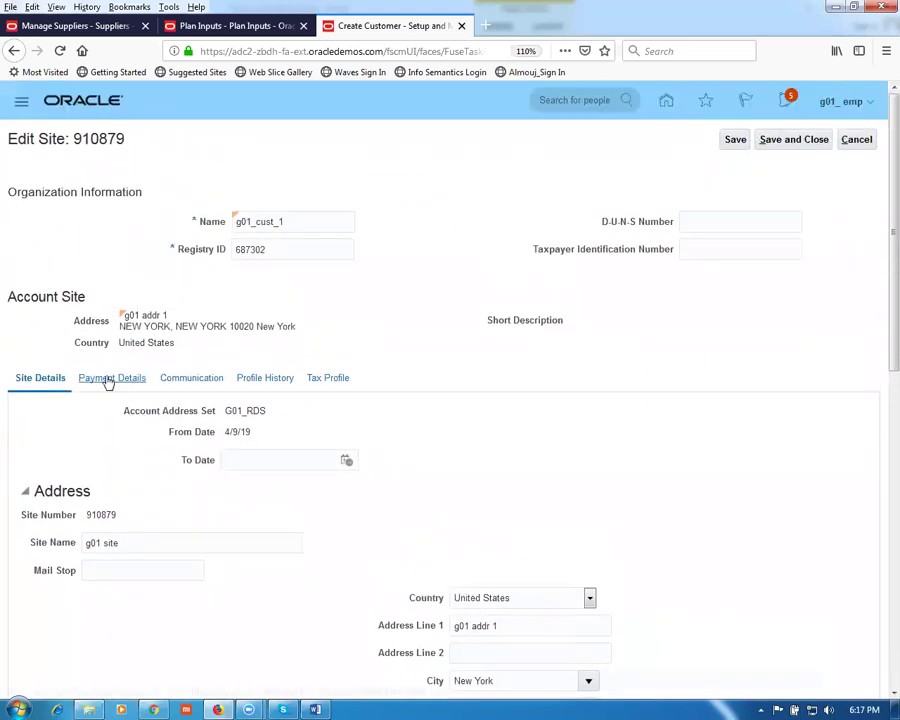
left_click(111, 378)
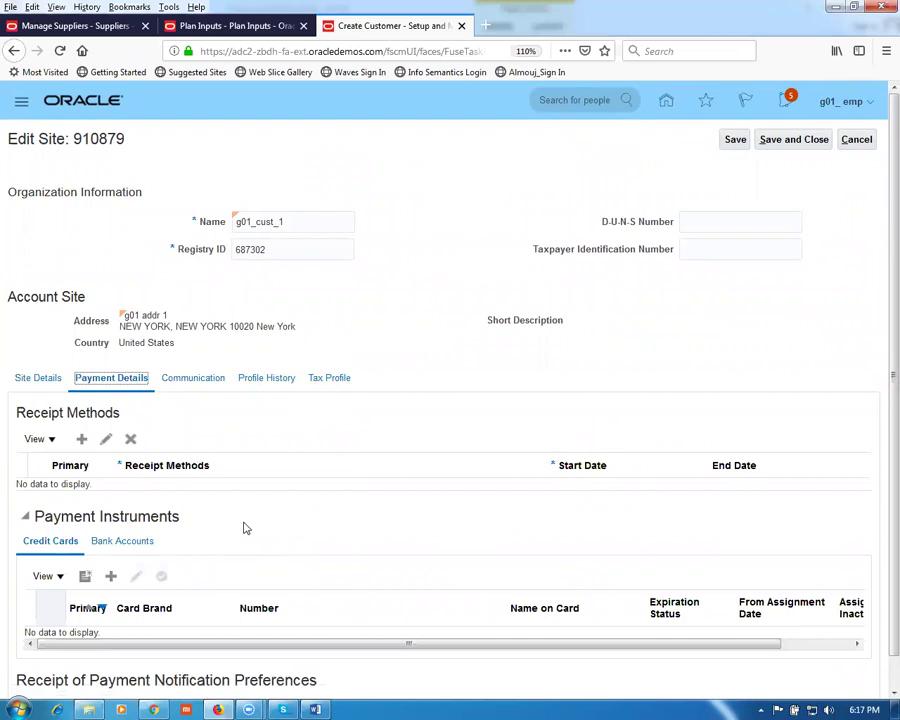
left_click(196, 380)
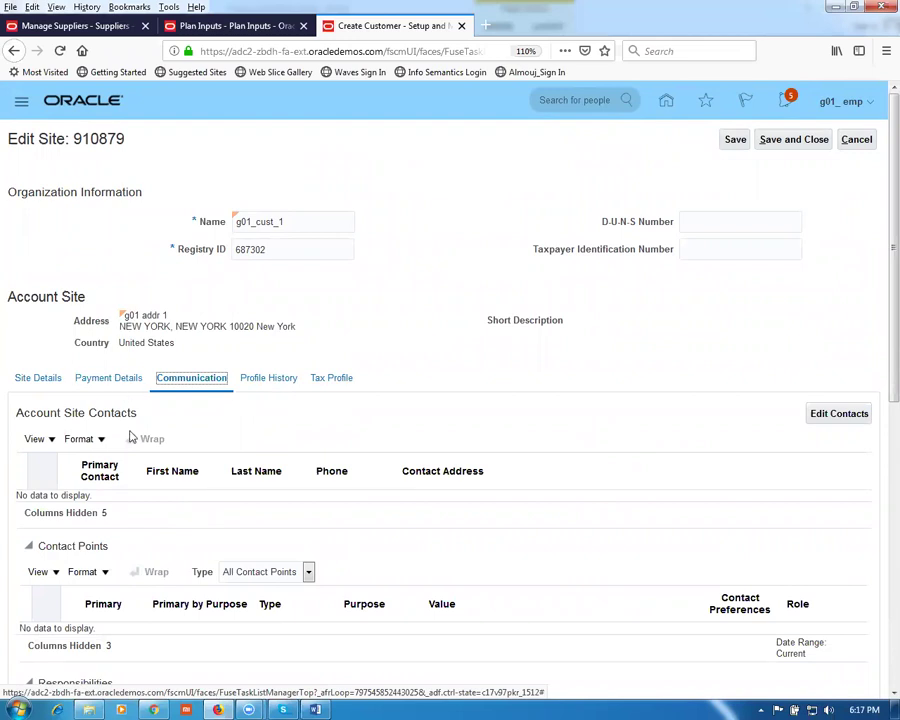
left_click(268, 384)
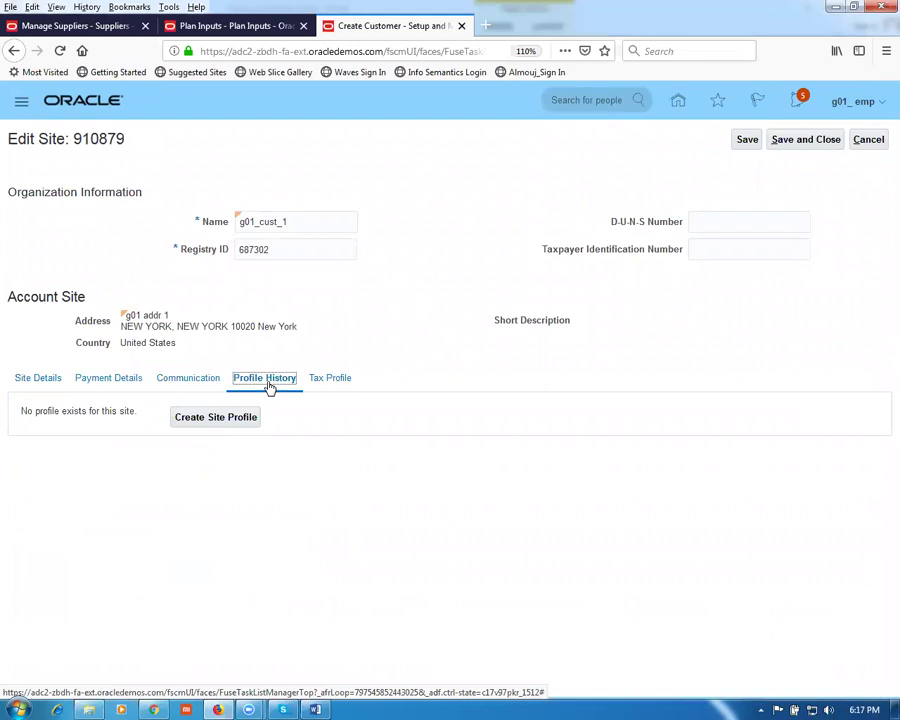
Step: Create a DEFAULT site profile for 910879, review Credit Limits and Late Charges, and save past the warning
left_click(208, 423)
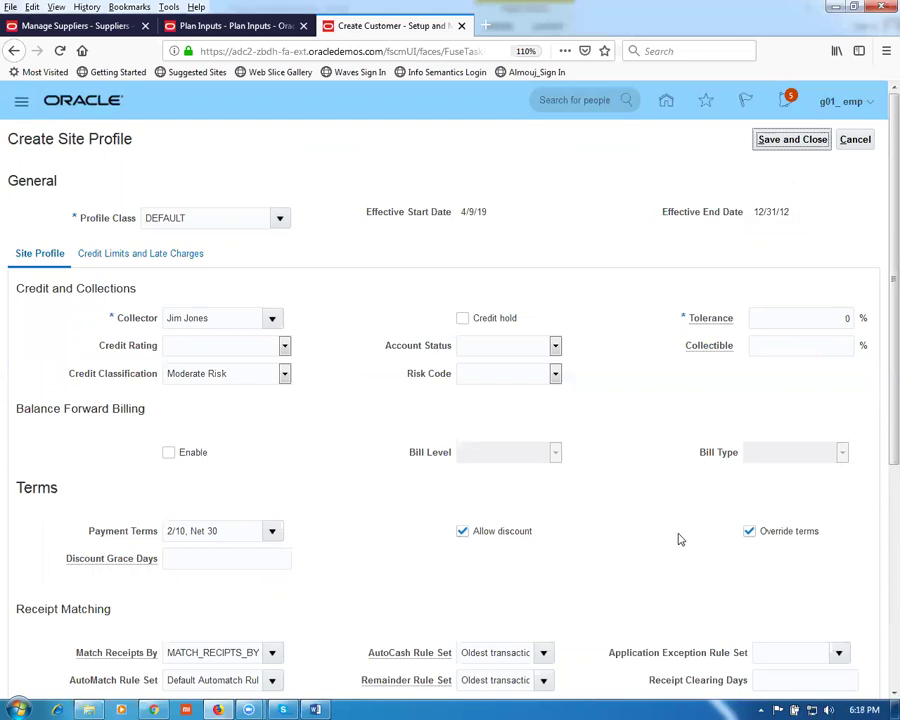
scroll(566, 551, "down", 3)
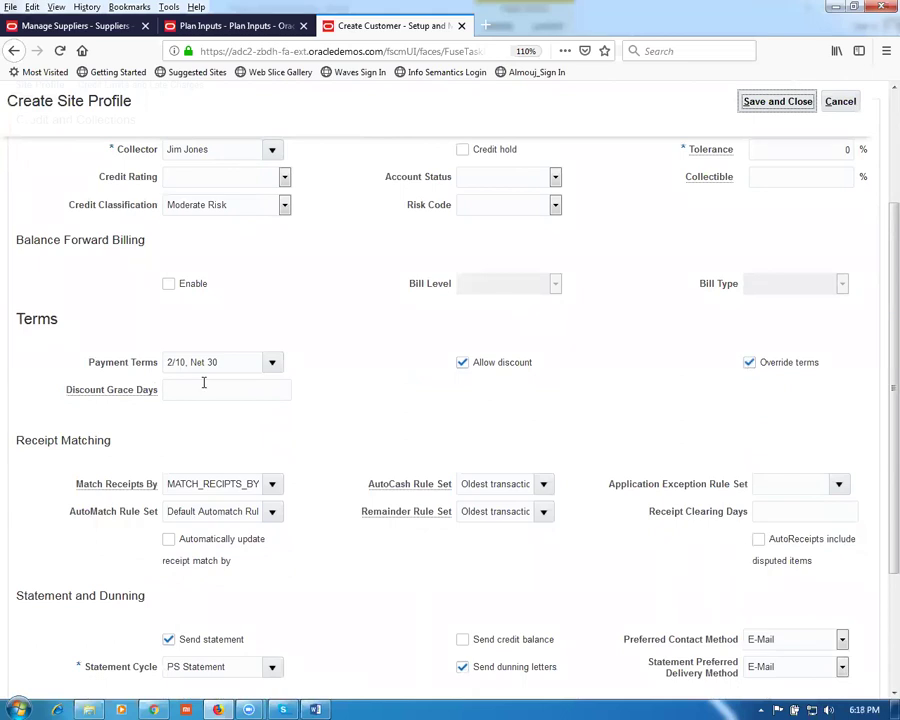
scroll(348, 447, "down", 3)
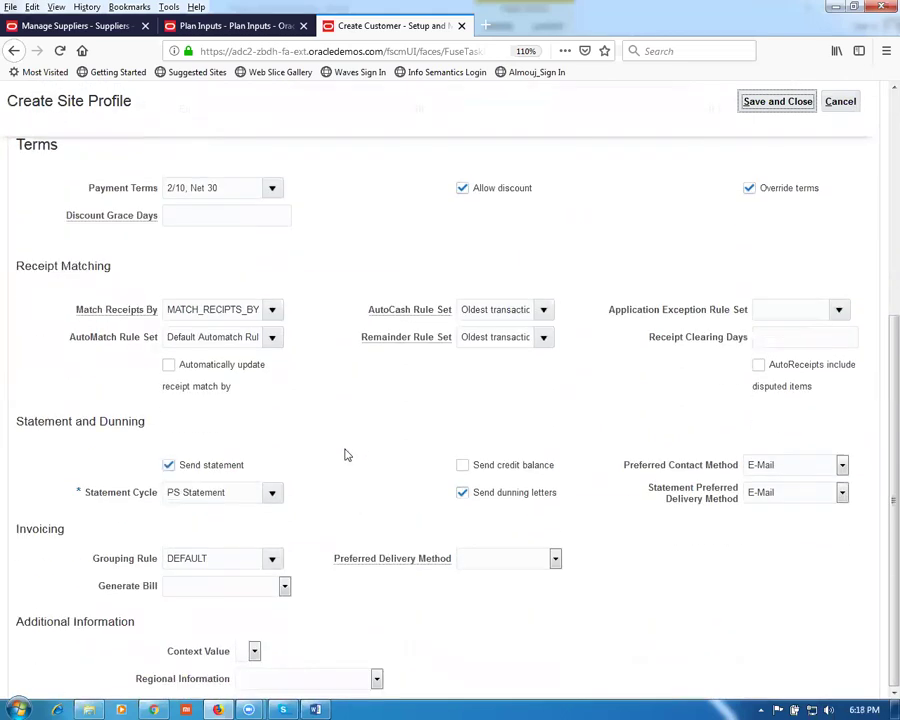
scroll(345, 455, "up", 6)
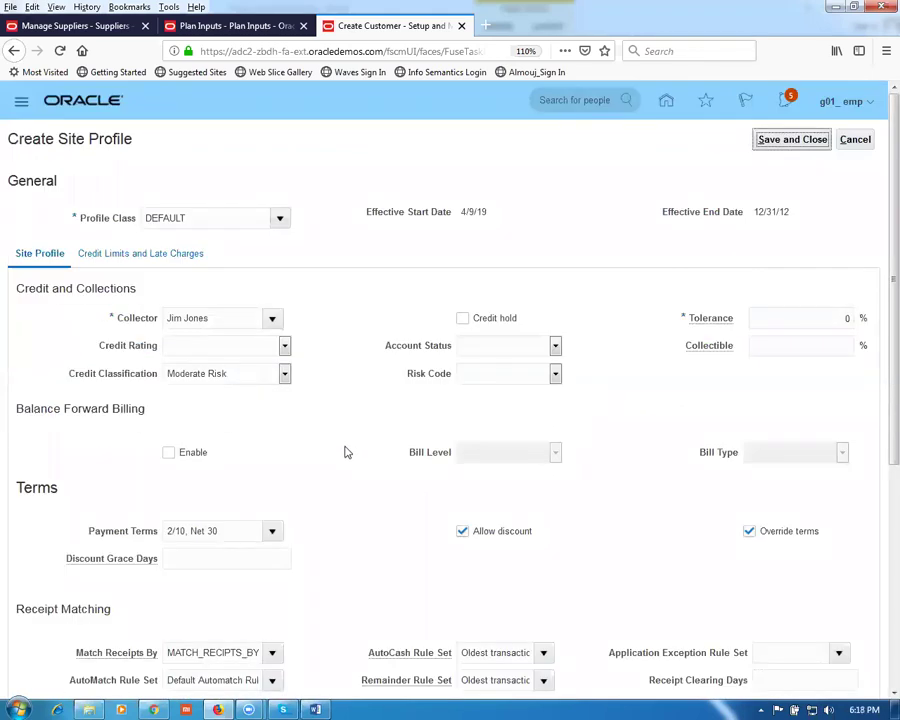
left_click(126, 256)
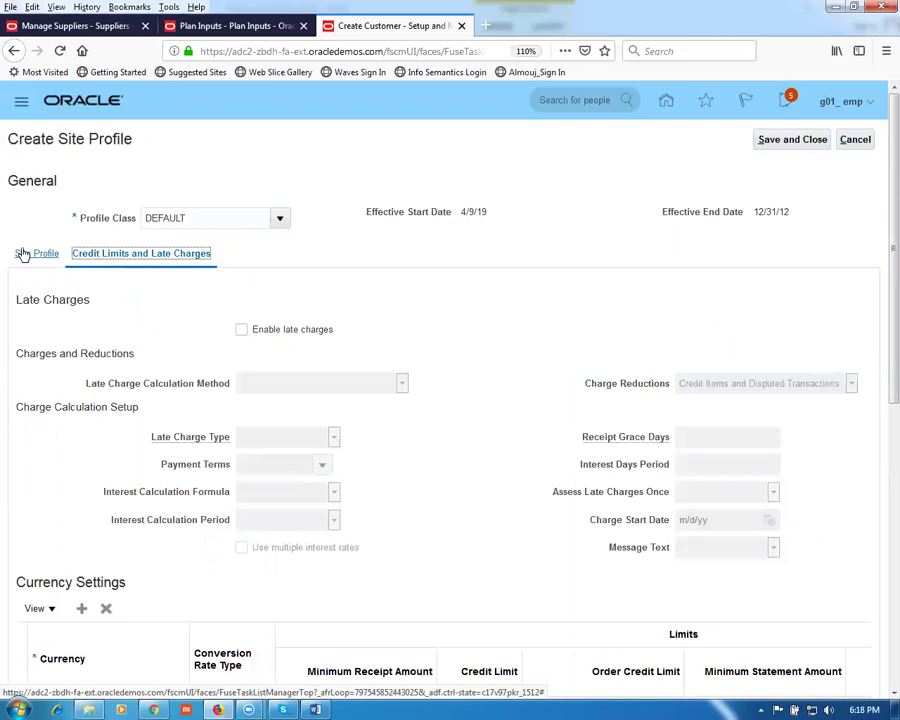
left_click(815, 139)
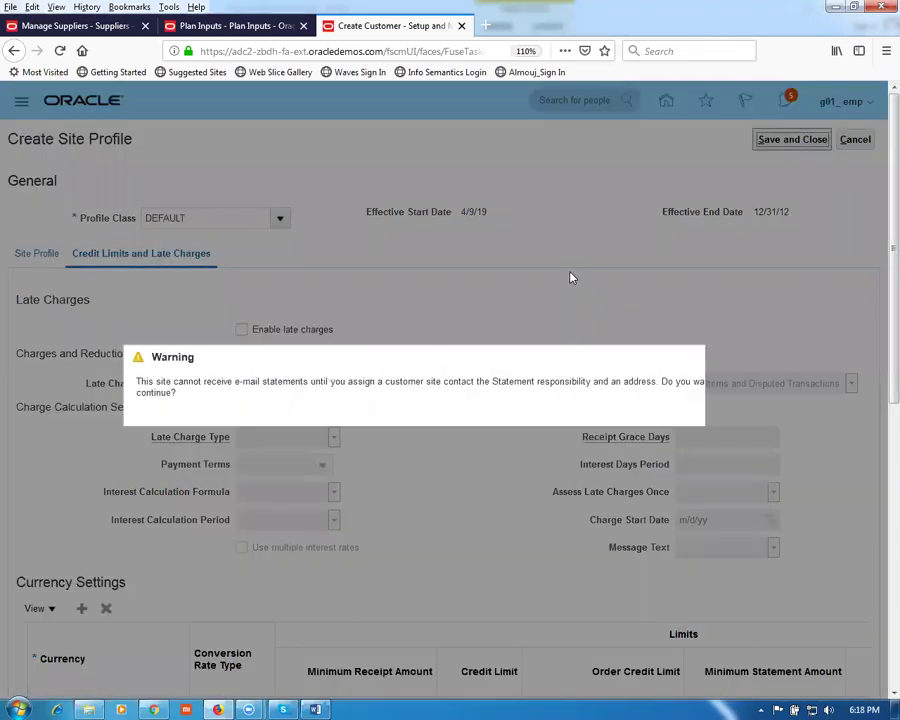
left_click(735, 419)
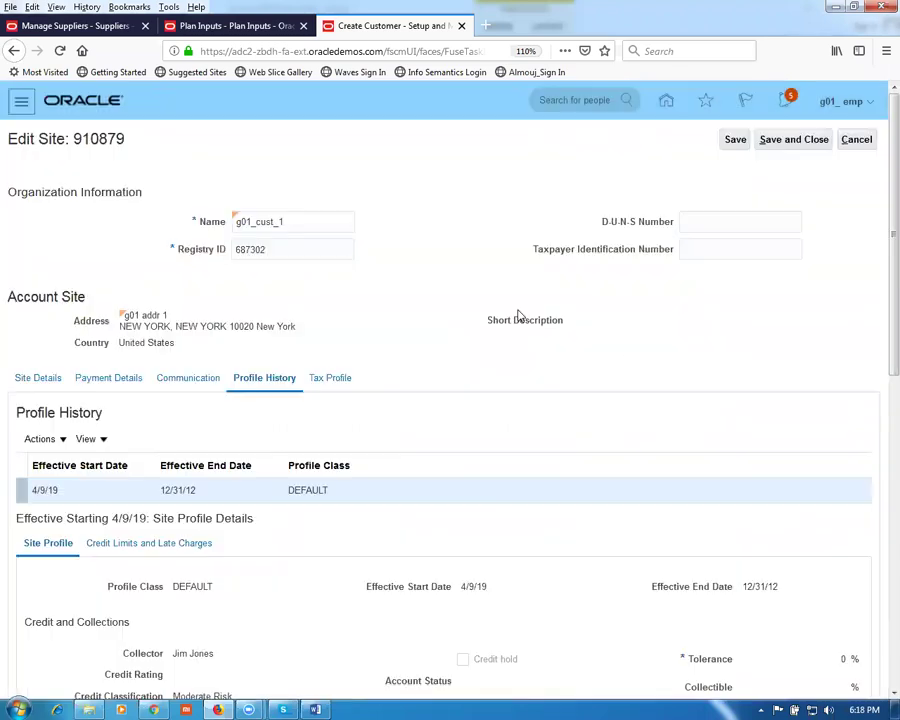
Step: Check site 910879's Tax Profile, save the site edits past the warning, and finish Manage Customers
left_click(340, 386)
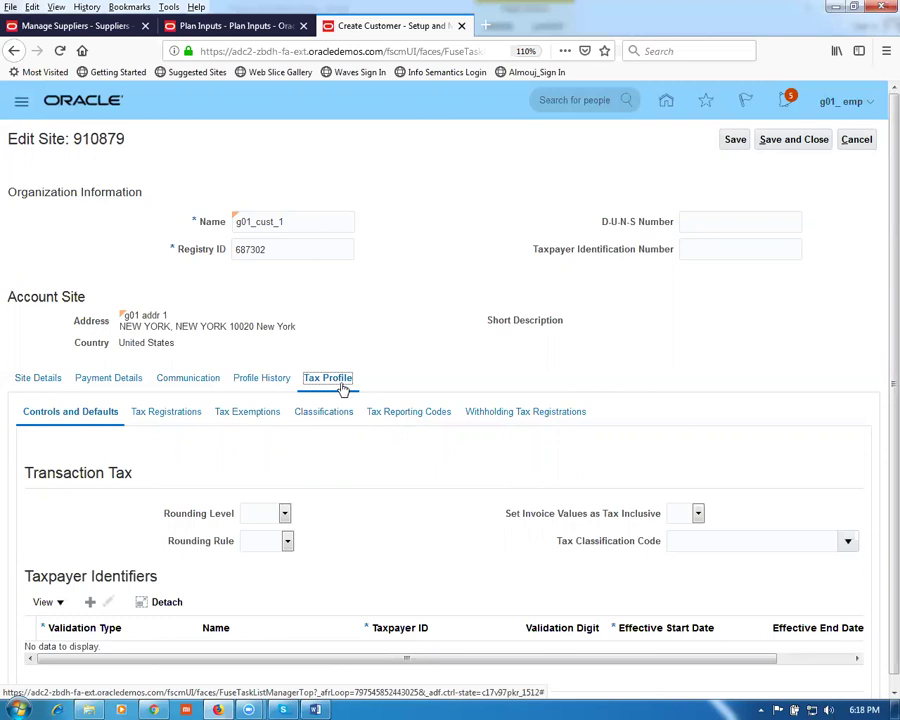
left_click(802, 141)
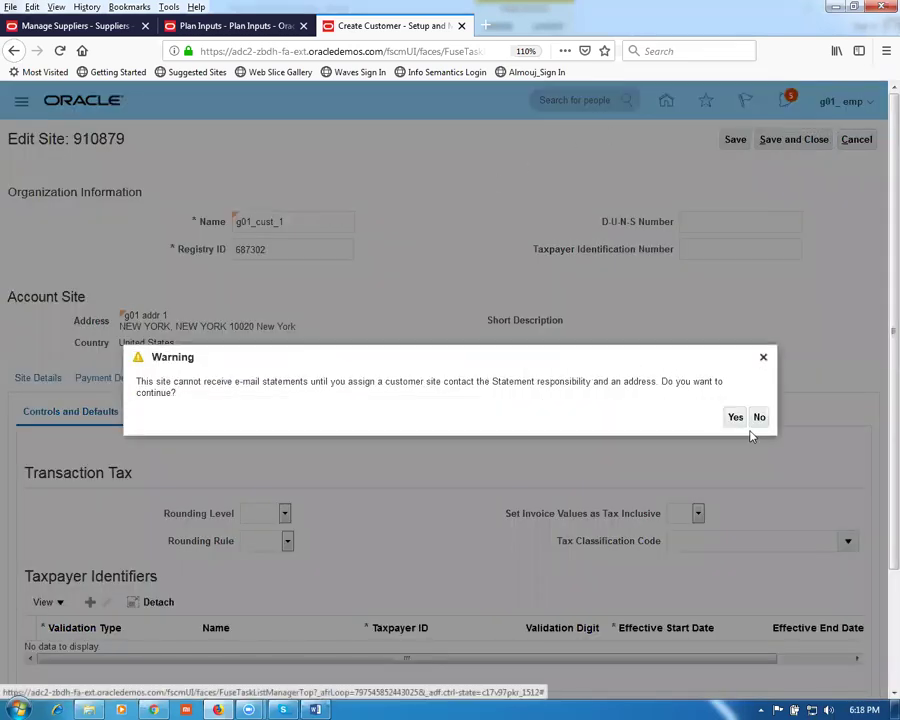
left_click(738, 422)
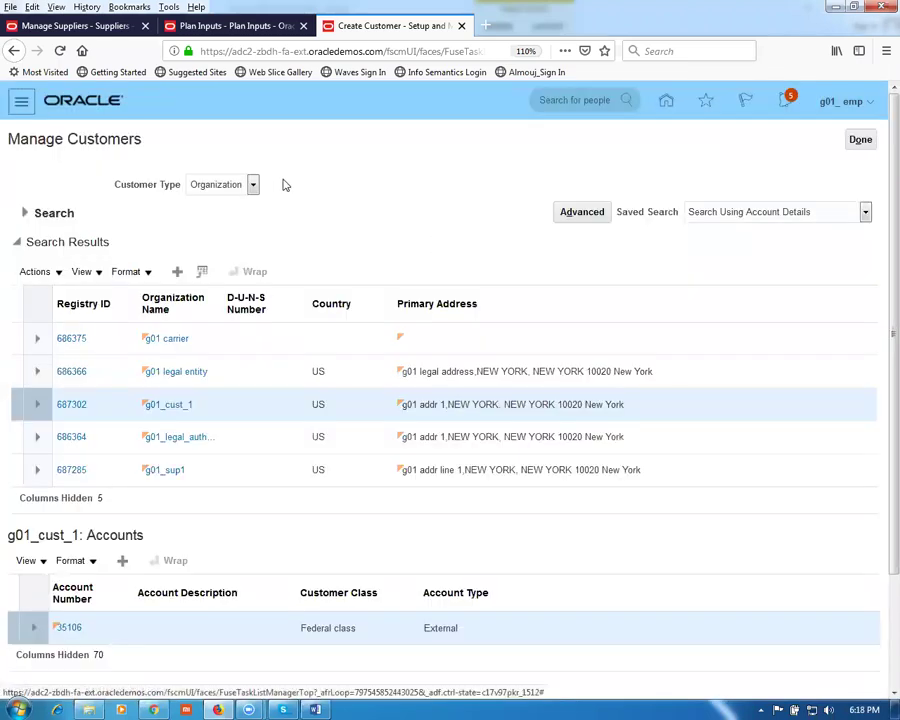
left_click(860, 139)
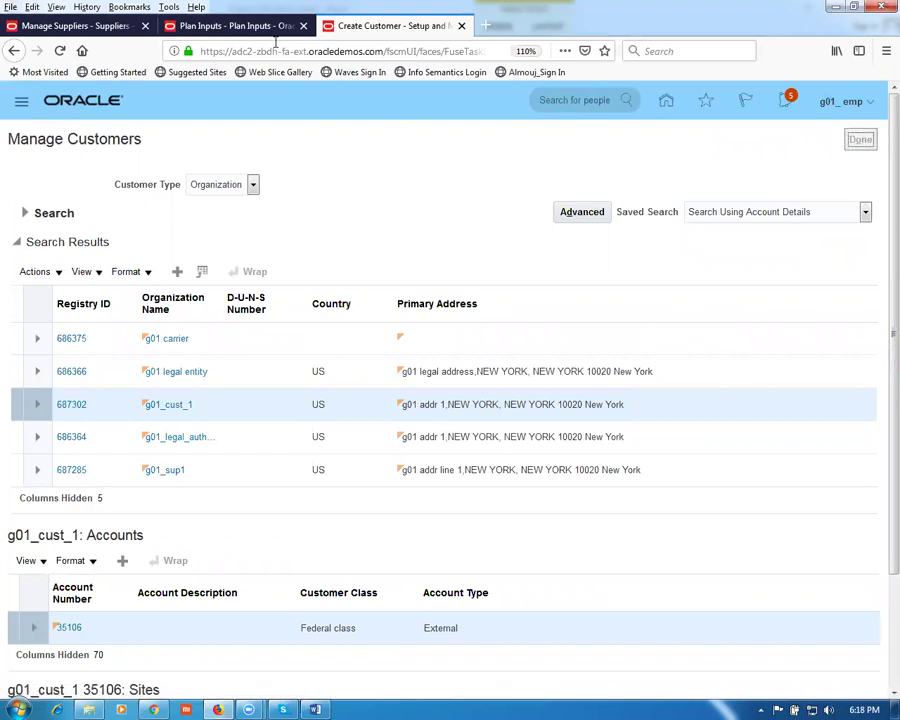
Step: Back in Plan Inputs, search items and then search for items starting with g01
left_click(238, 27)
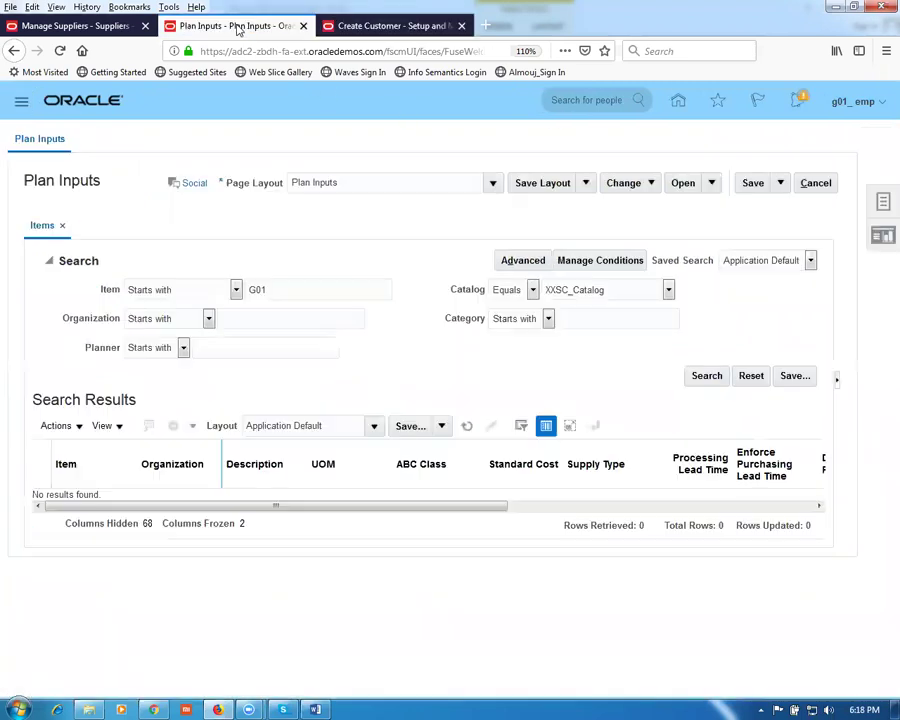
left_click(280, 290)
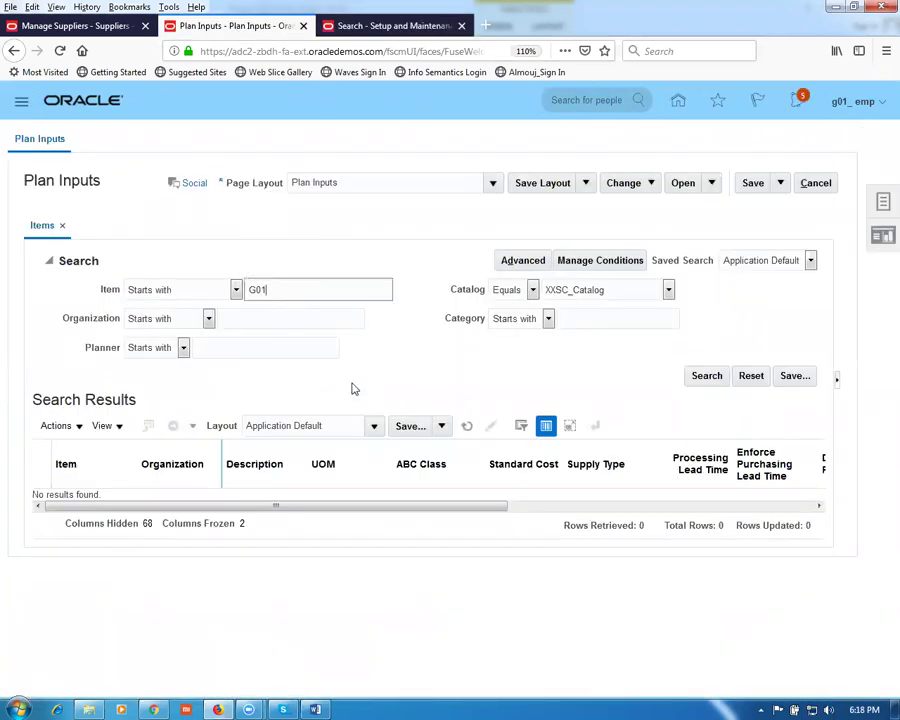
left_click(700, 381)
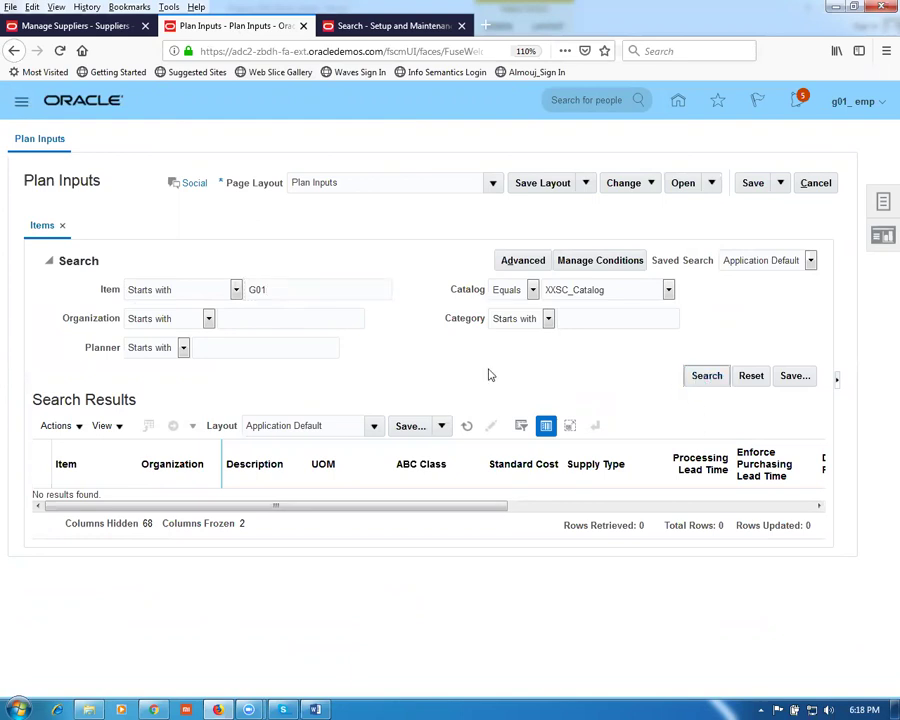
left_click_drag(281, 284, 177, 290)
type("g01")
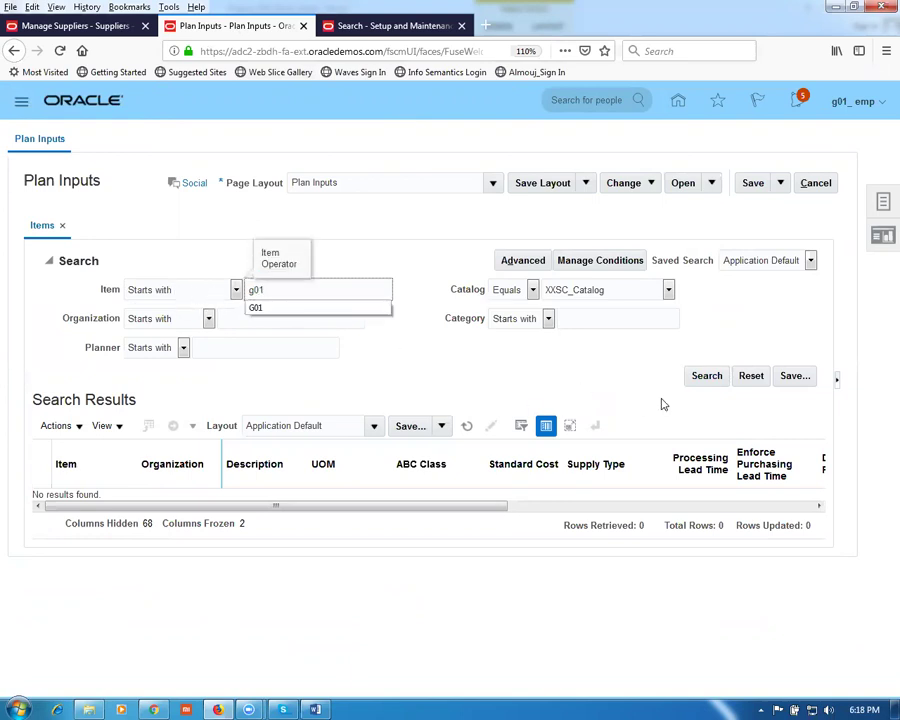
left_click(697, 380)
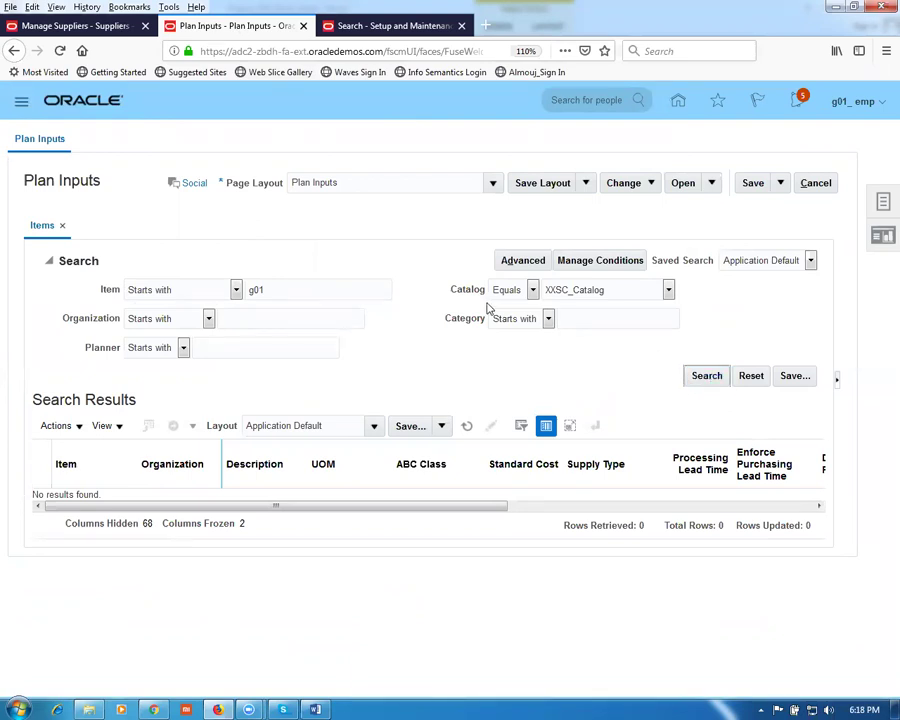
Step: Search items in the a02 order entry catalog, then in the Inv_Items catalog
left_click(634, 296)
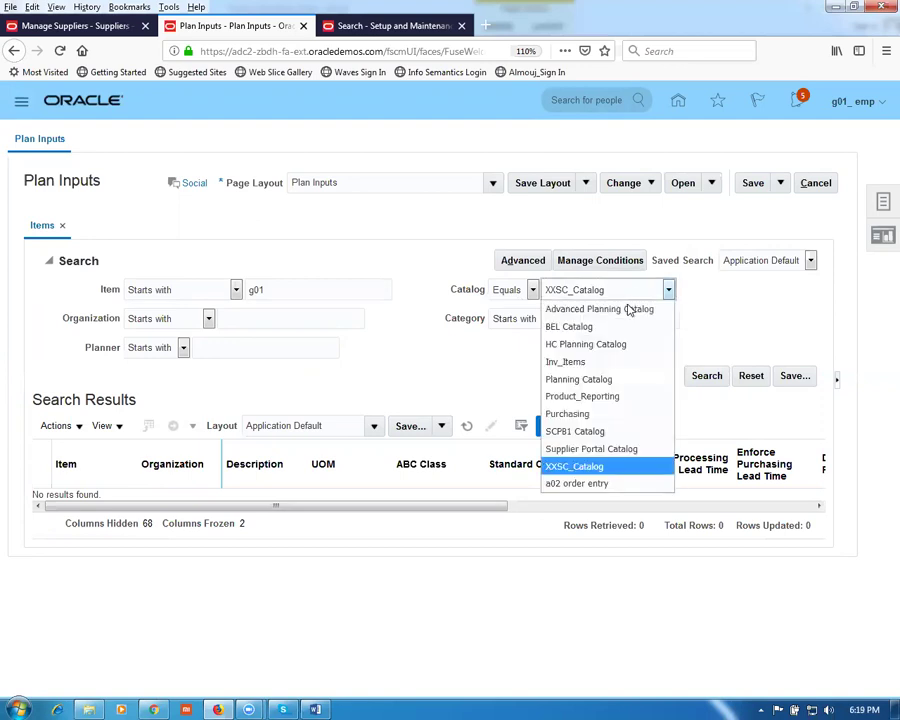
left_click(615, 485)
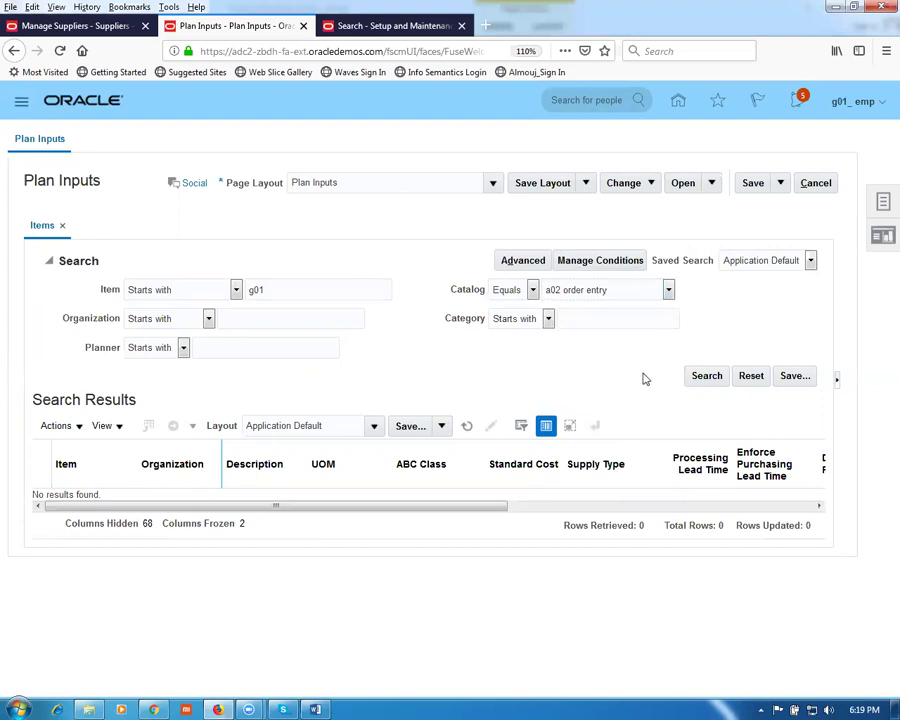
left_click(711, 377)
left_click(574, 297)
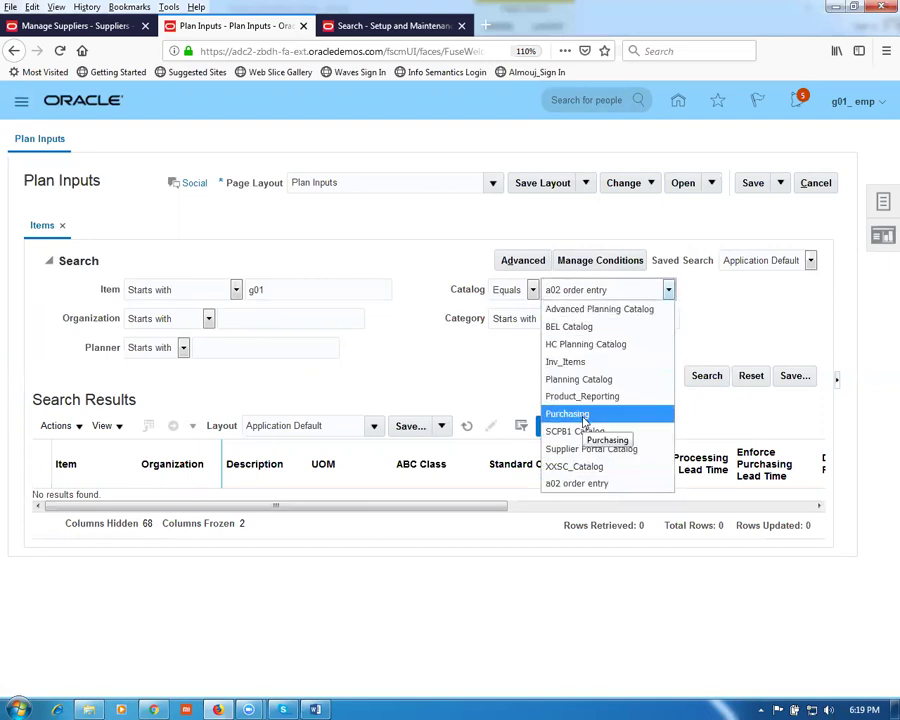
left_click(572, 364)
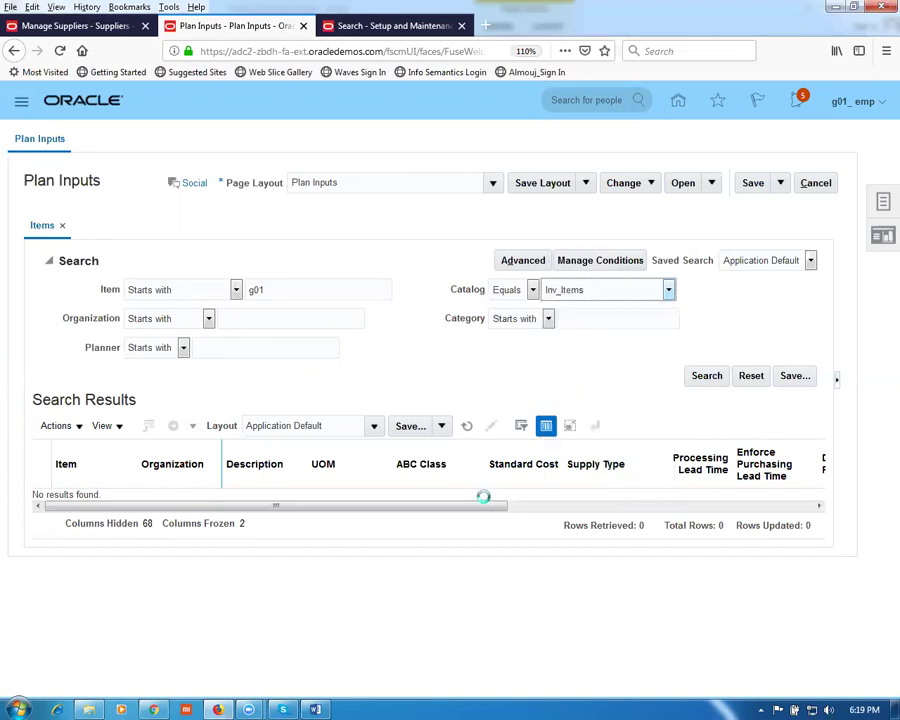
left_click(706, 377)
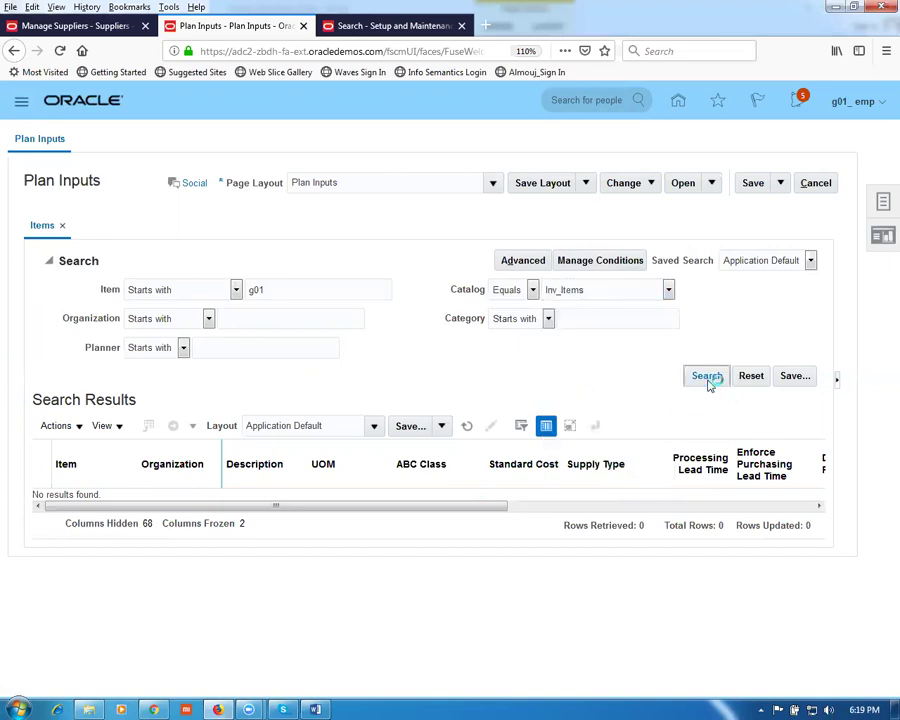
Step: Search Inv_Items with the item filter cleared, then with item 'g', which finds nothing
left_click_drag(287, 283, 175, 288)
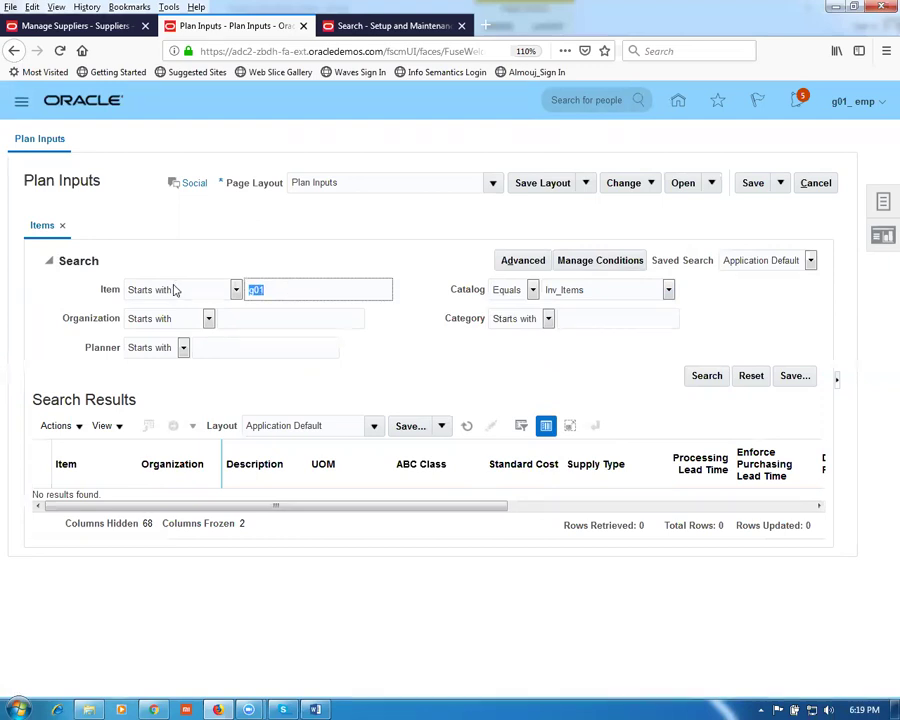
key("BackSpace")
key("Tab")
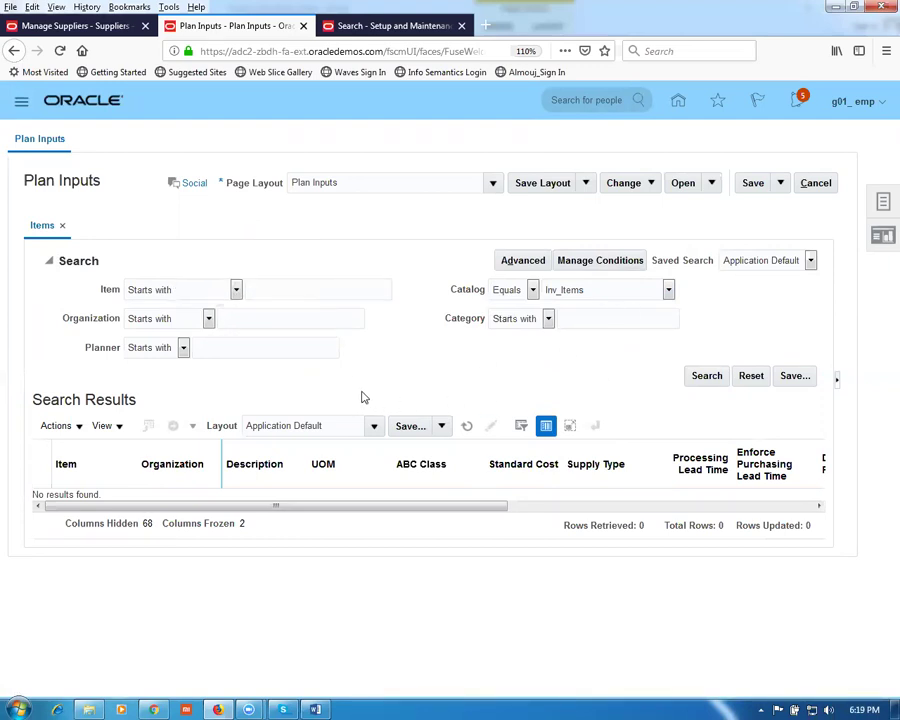
left_click(700, 375)
left_click(707, 384)
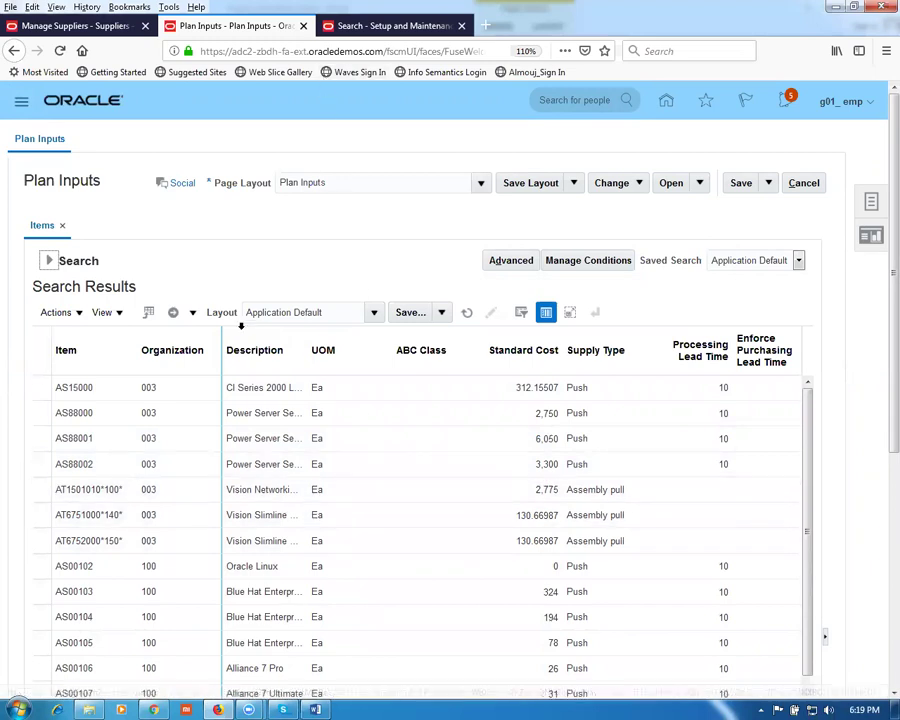
left_click(48, 260)
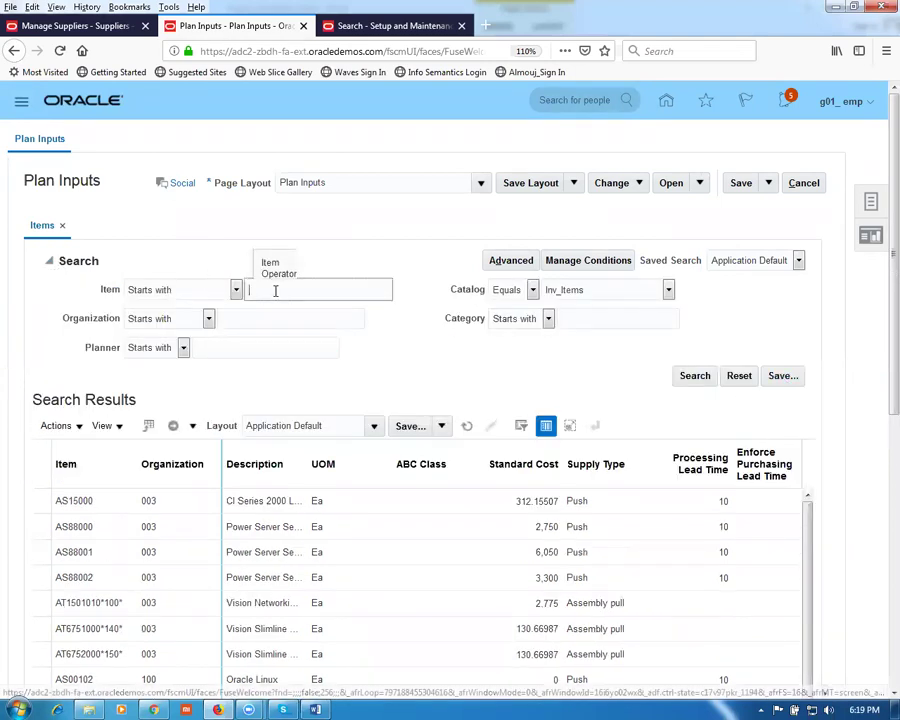
type("g")
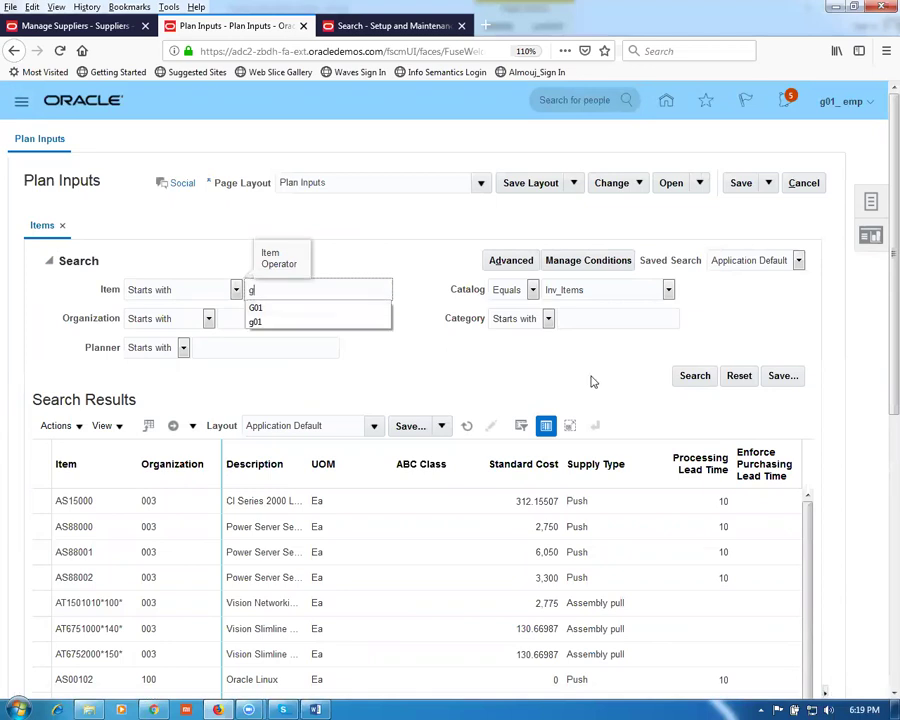
left_click(697, 377)
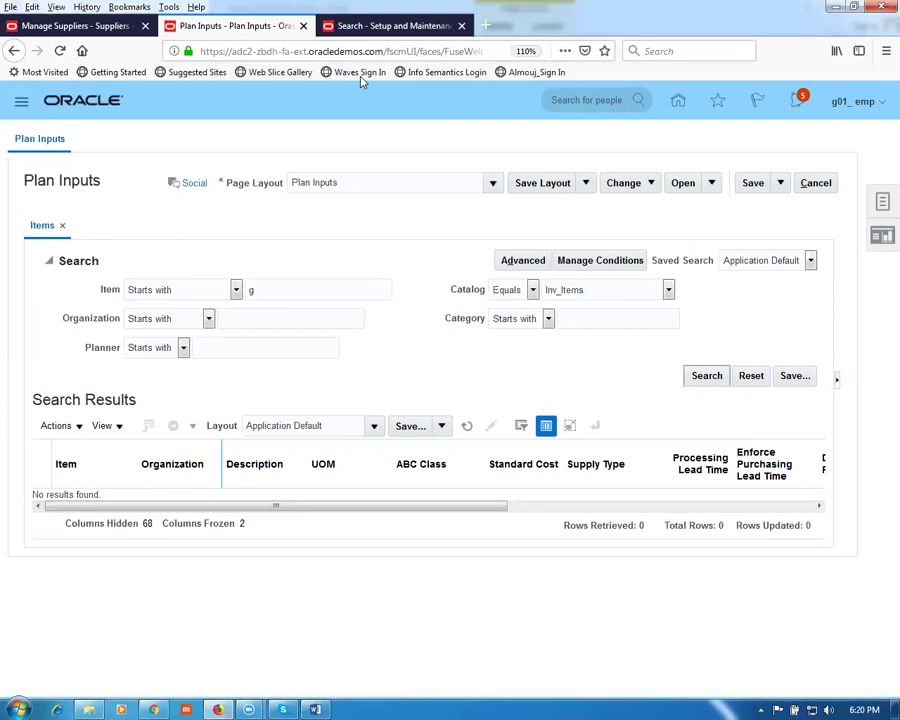
Step: Leave Setup and Maintenance and go through Product Management to Product Information Management's Browse Items
left_click(362, 25)
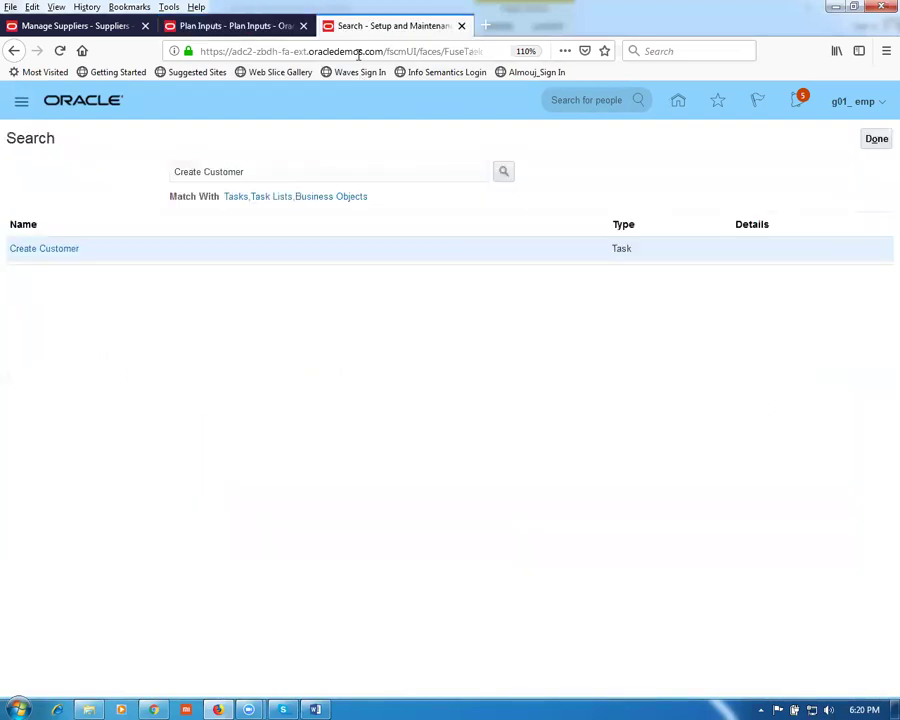
left_click(874, 142)
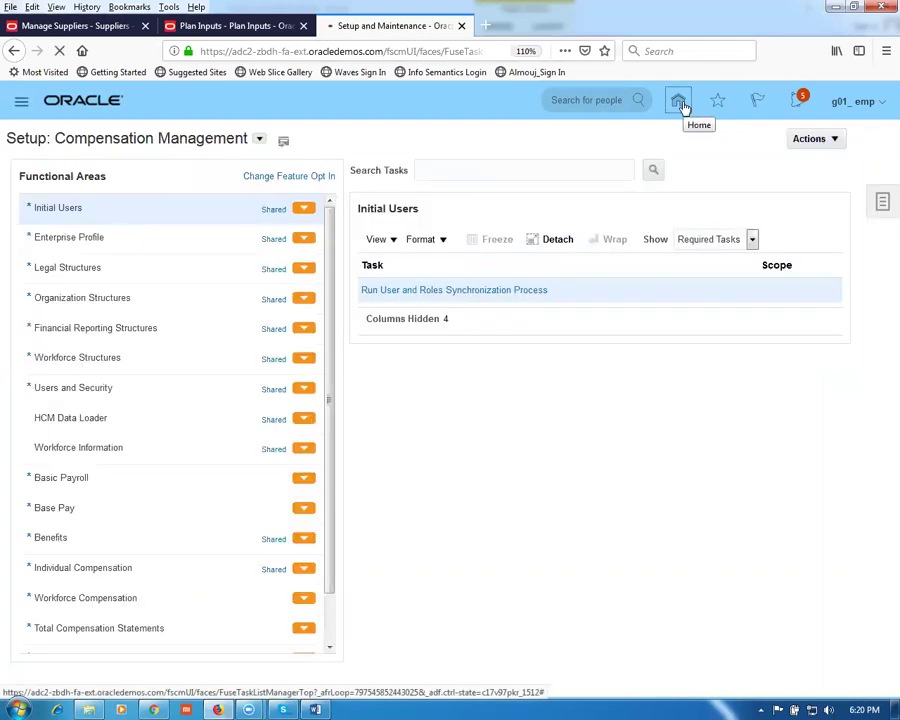
left_click(680, 104)
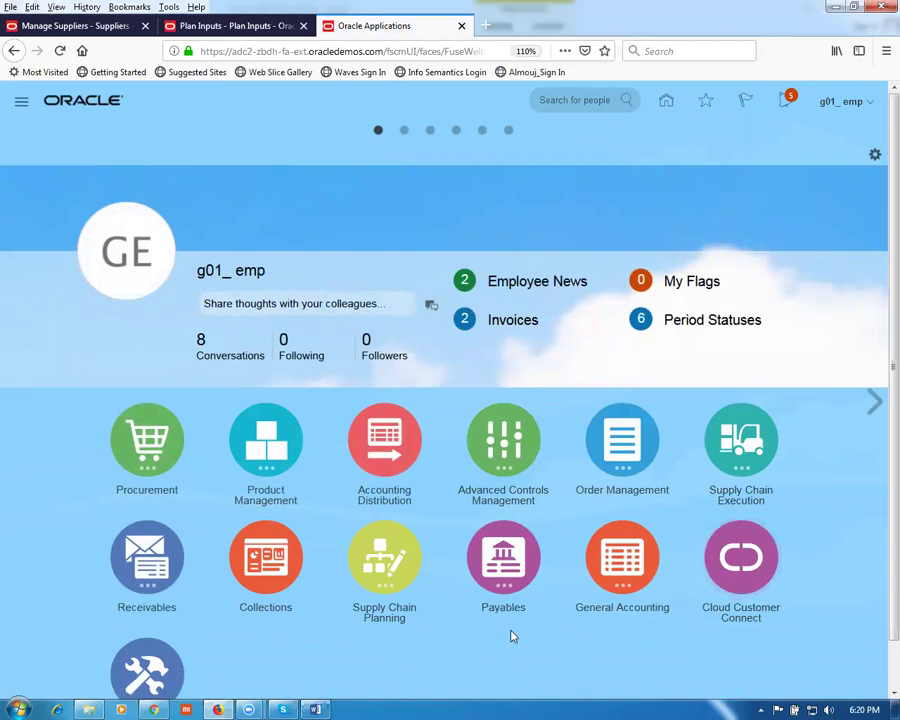
scroll(257, 601, "down", 1)
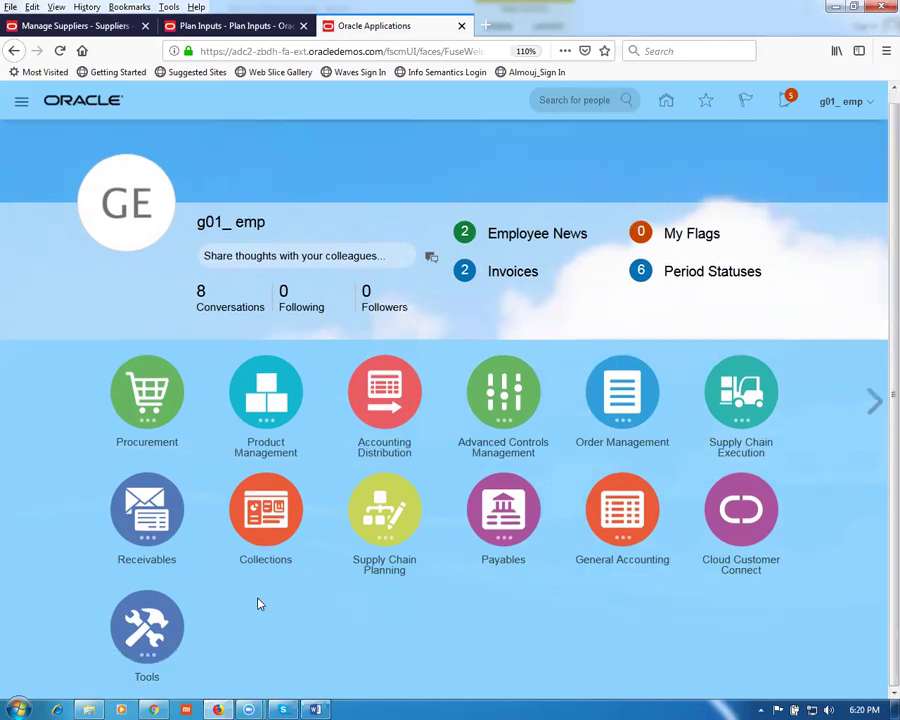
left_click(255, 395)
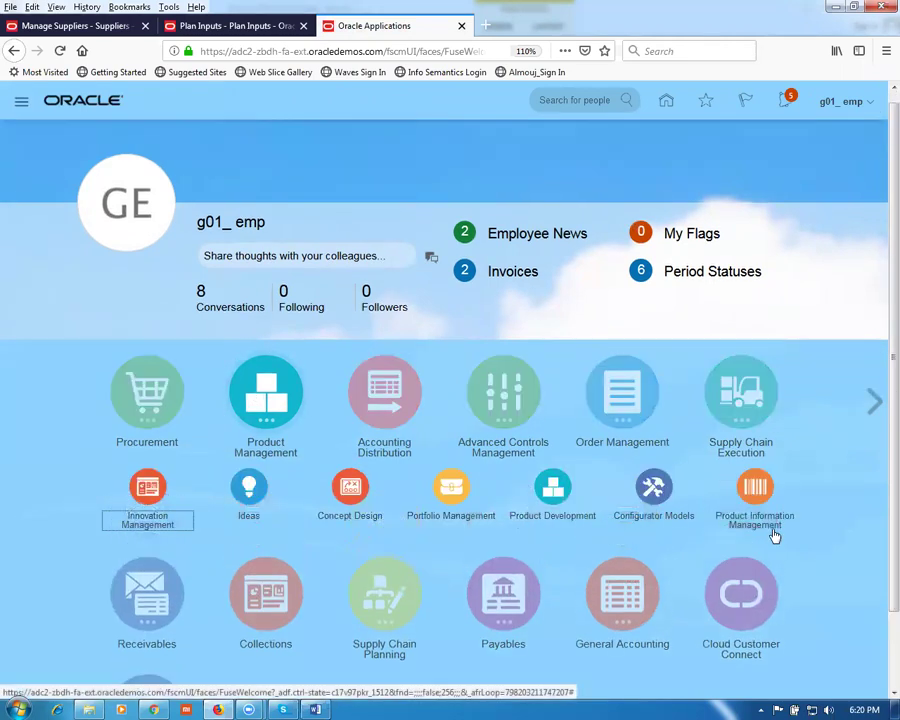
left_click(757, 497)
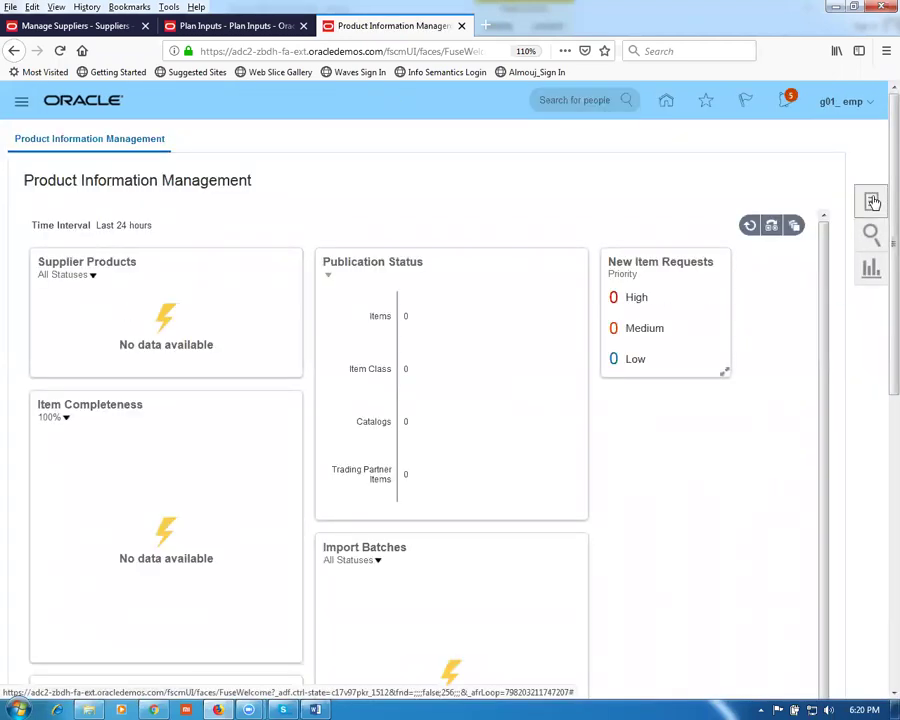
left_click(871, 202)
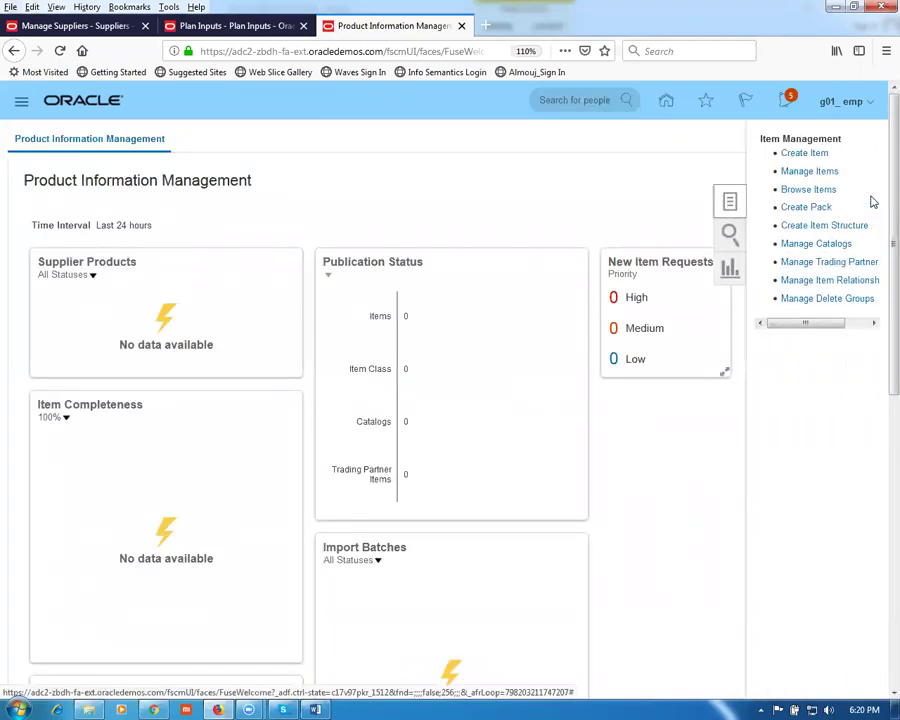
left_click(807, 194)
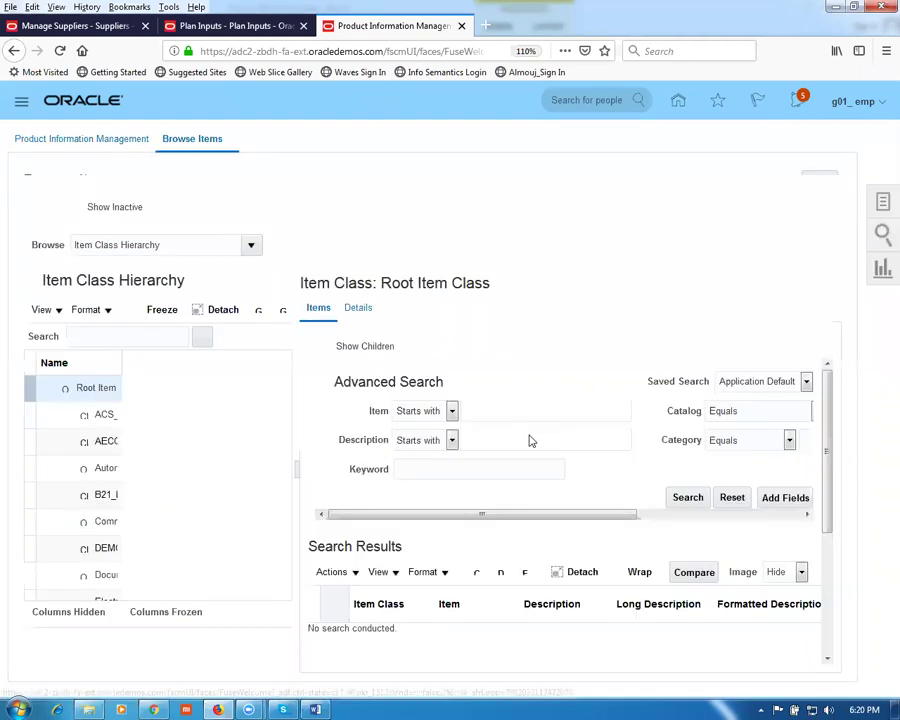
Step: Search items for g01 and open g01 pur sale item for organization G010 in Edit Item
left_click(524, 428)
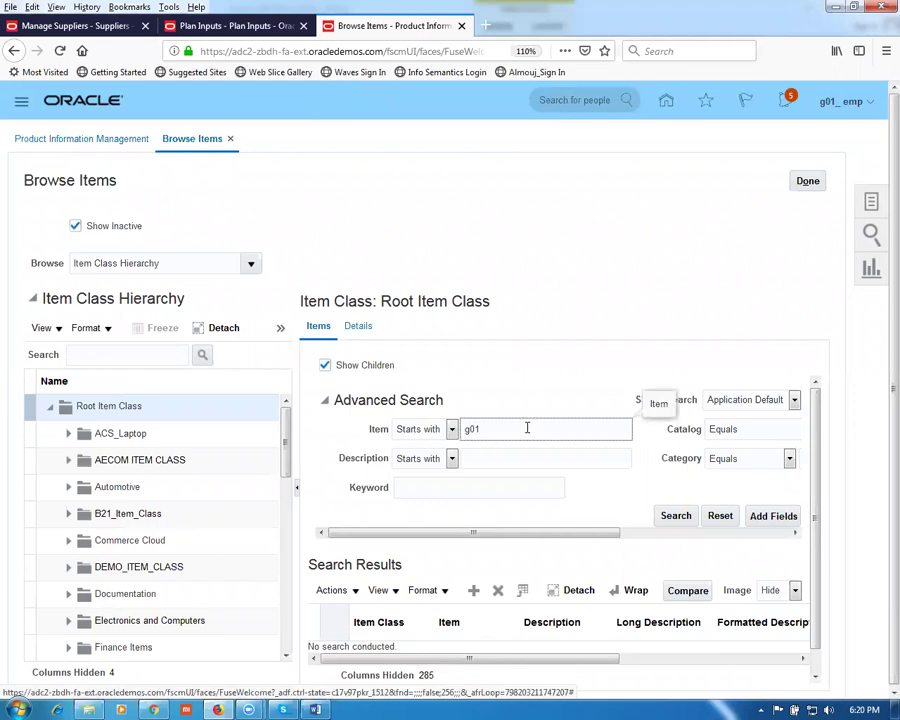
left_click(668, 514)
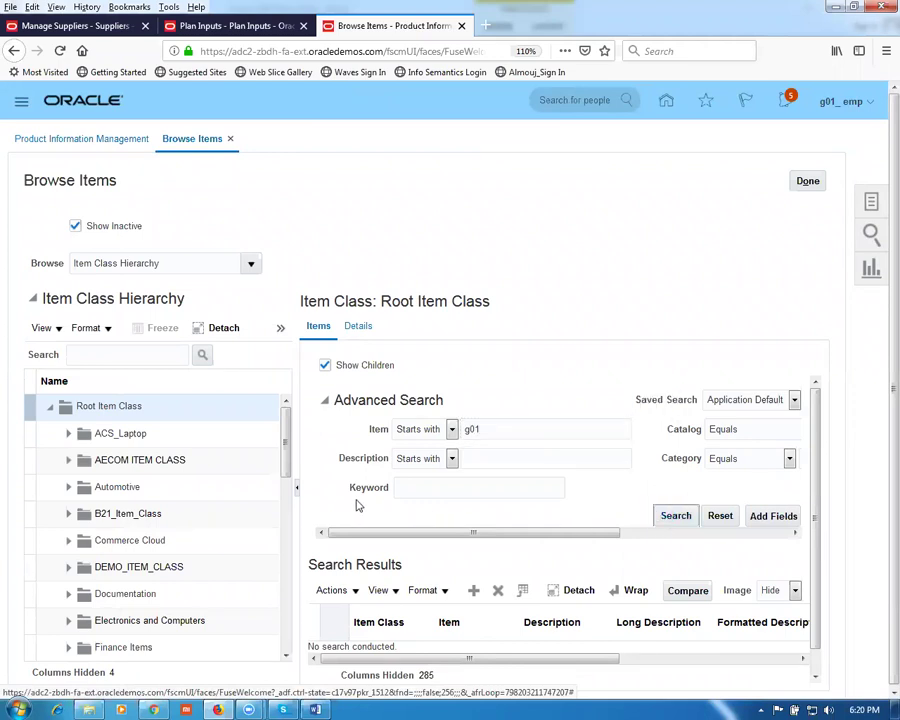
left_click(295, 488)
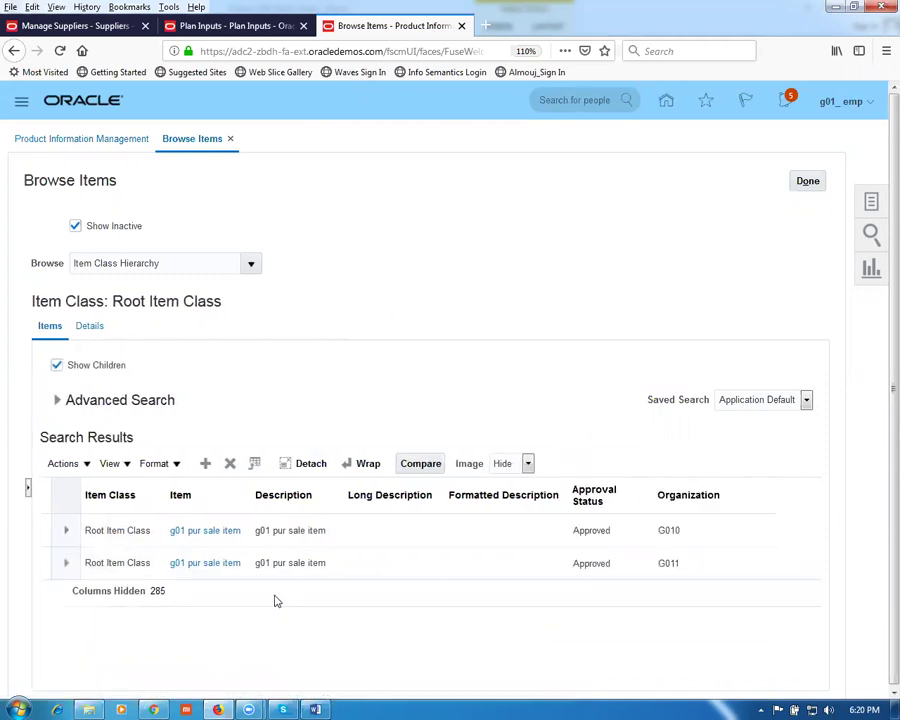
left_click(211, 531)
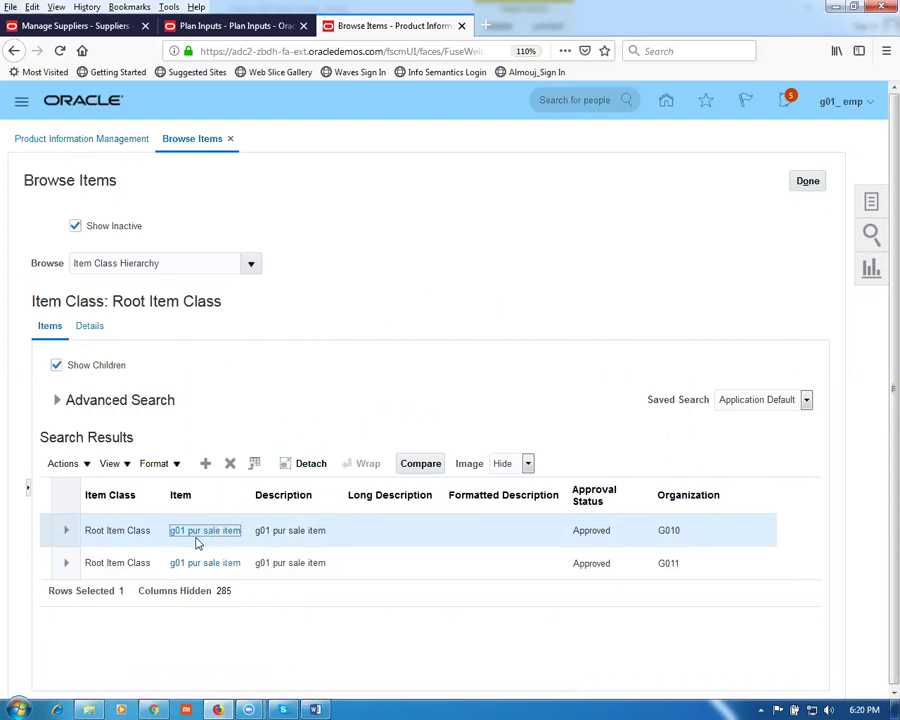
left_click(197, 538)
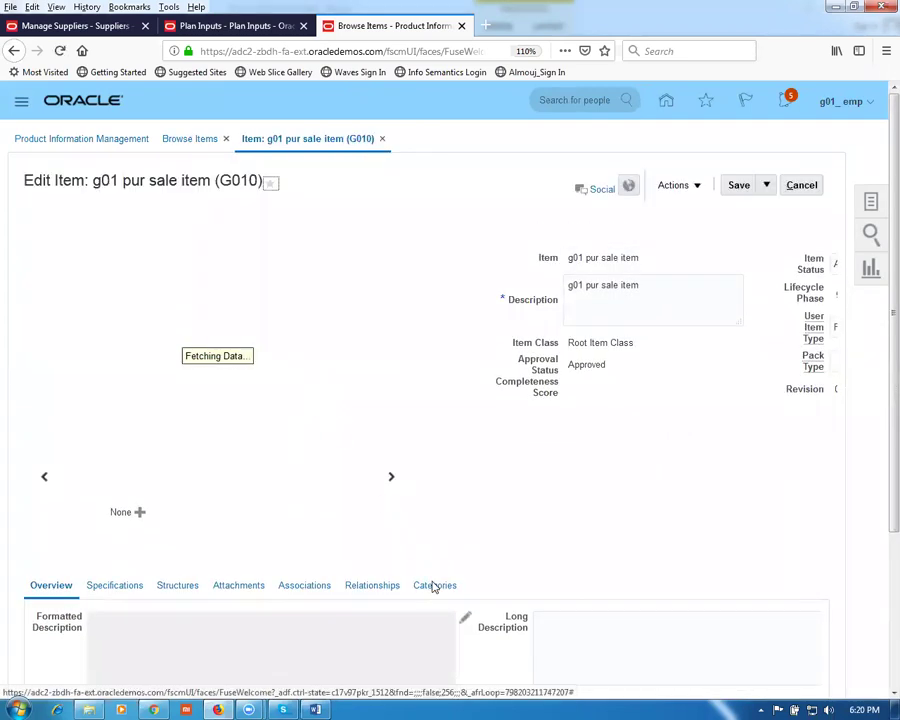
Step: View g01 pur sale item's category assignments, including Inv_Items, Planning Catalog and a02 order entry
left_click(437, 594)
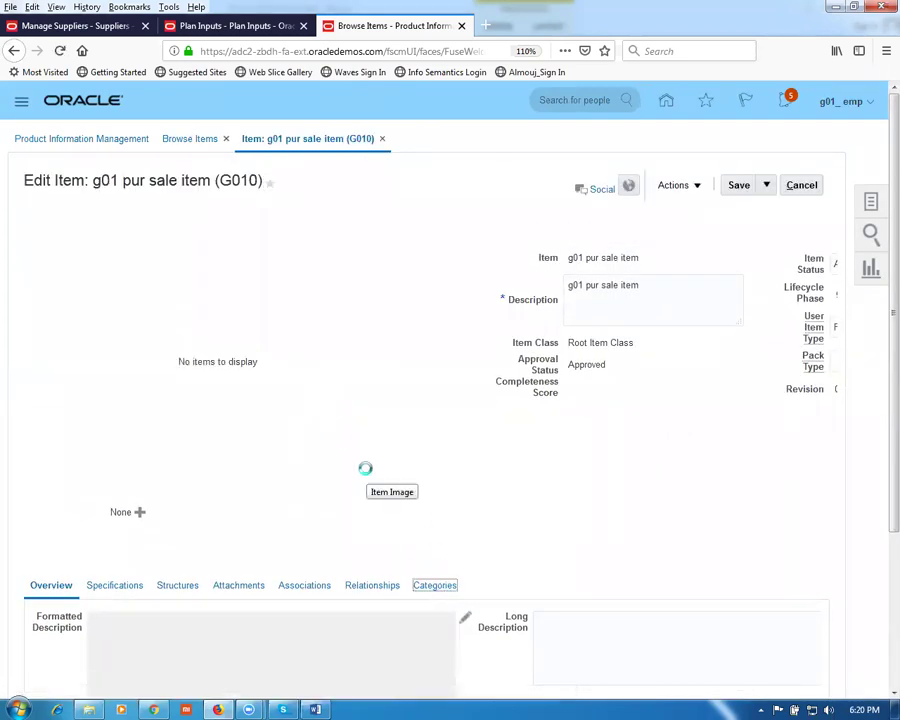
scroll(366, 475, "down", 3)
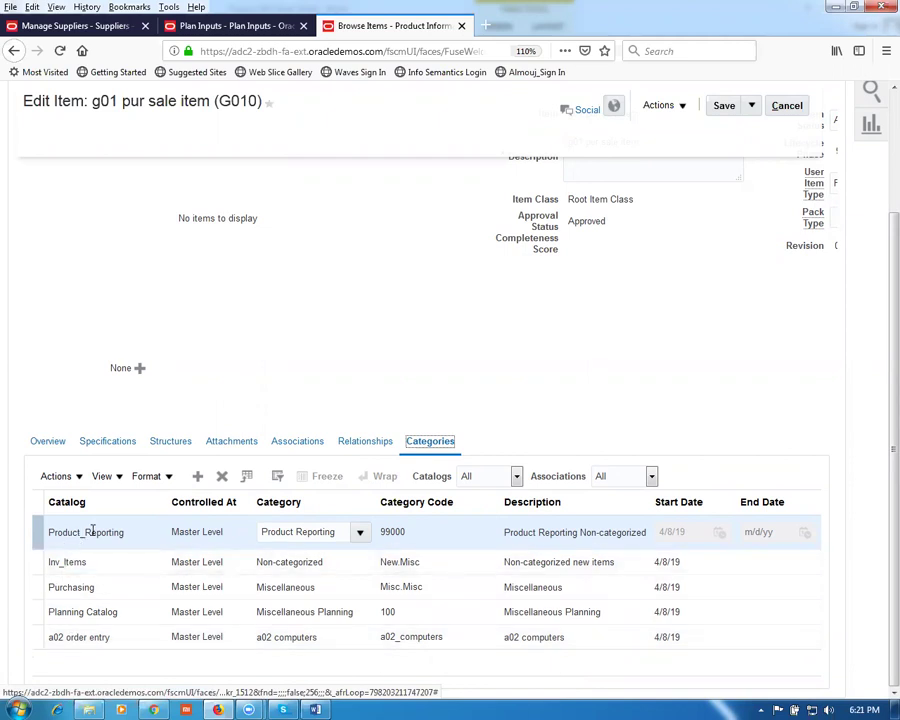
Step: Search Plan Inputs filtered by the Product_Reporting catalog, then recheck the item's catalog assignments
left_click(236, 25)
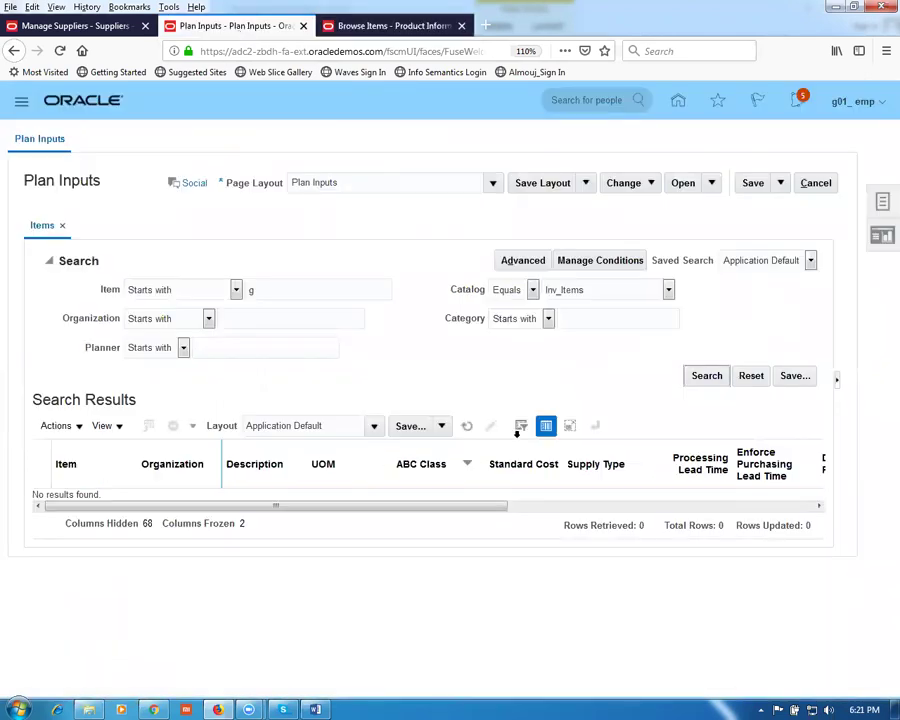
left_click(670, 292)
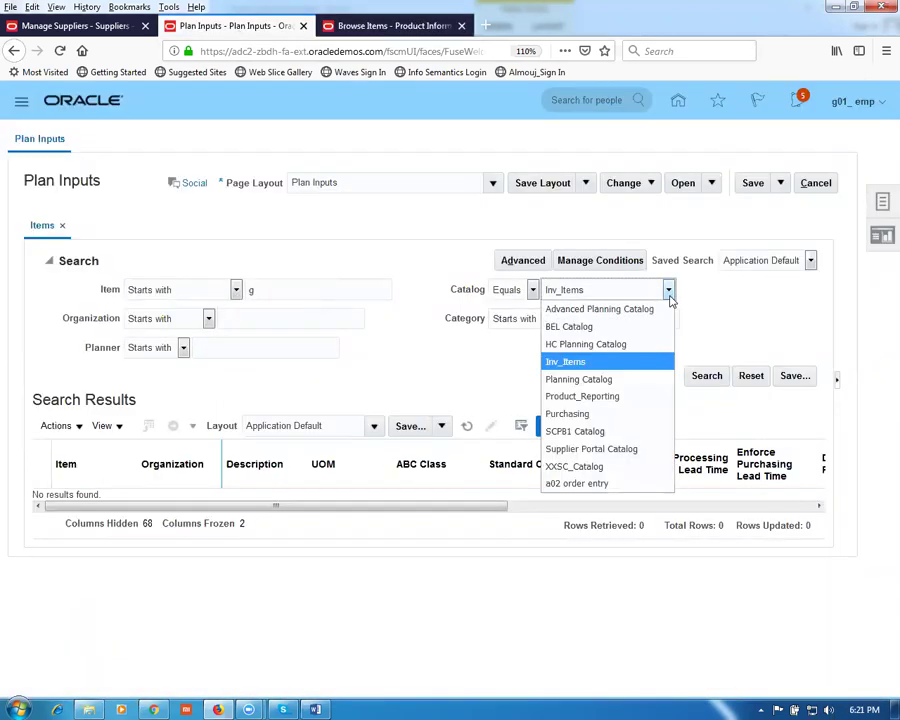
left_click(612, 396)
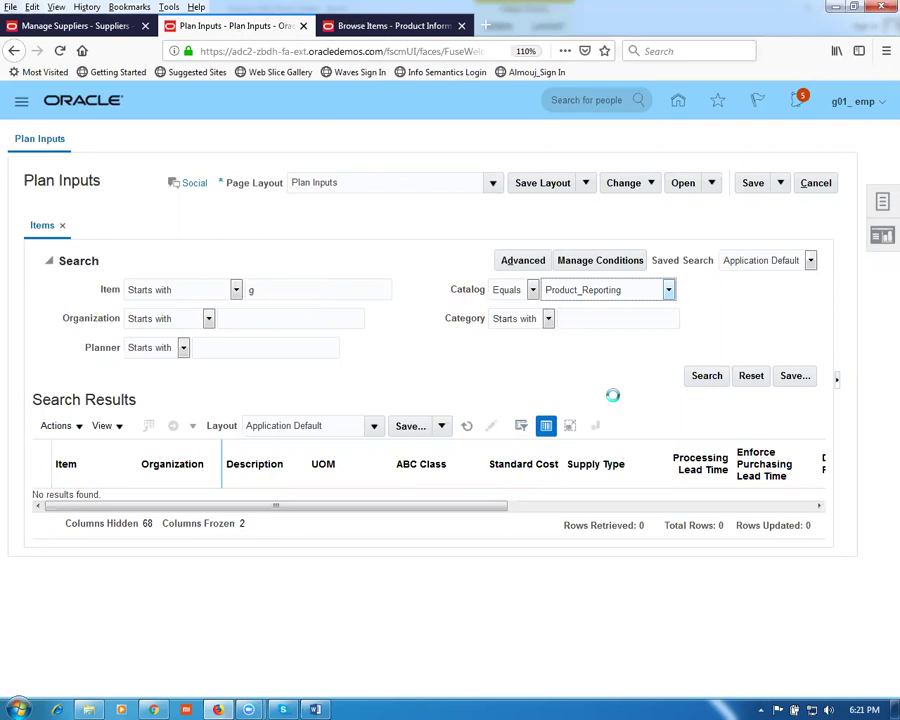
left_click(705, 377)
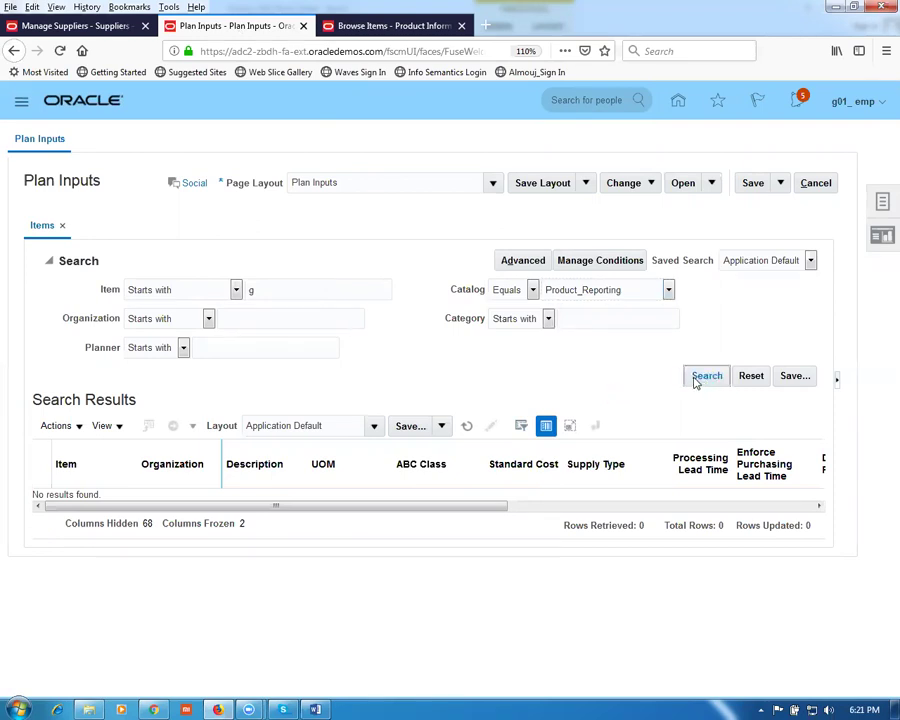
left_click(348, 25)
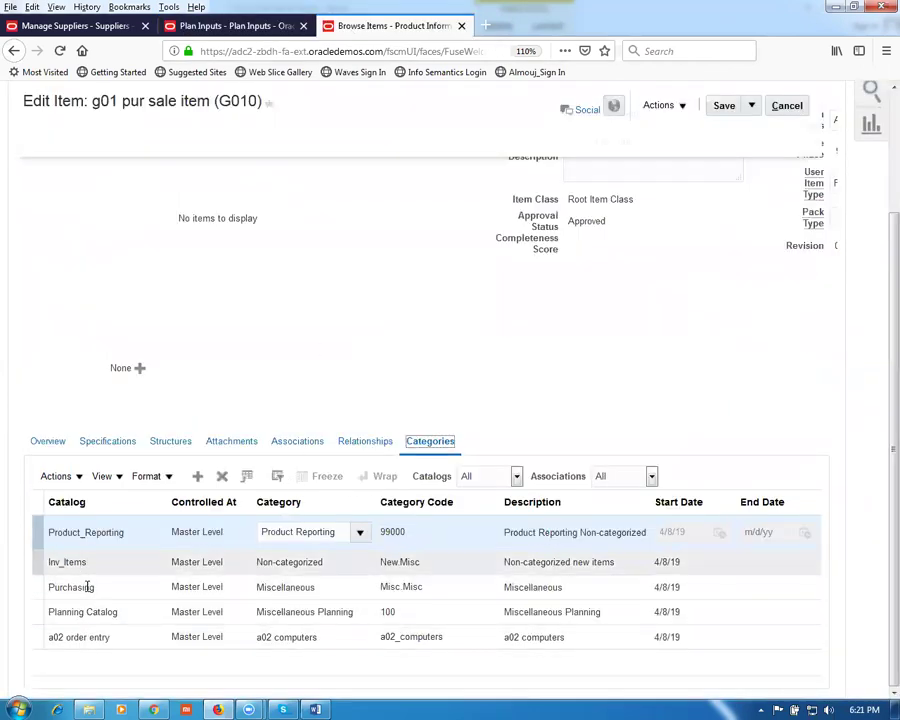
Step: Search Plan Inputs filtered by the Purchasing catalog, then recheck the item's catalog assignments
left_click(230, 27)
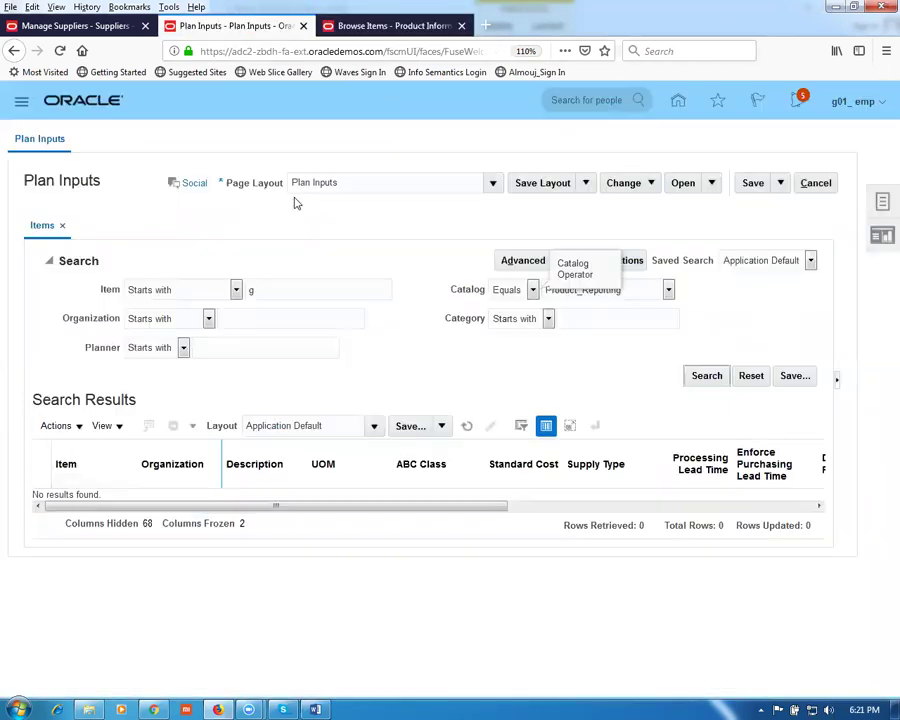
left_click(668, 290)
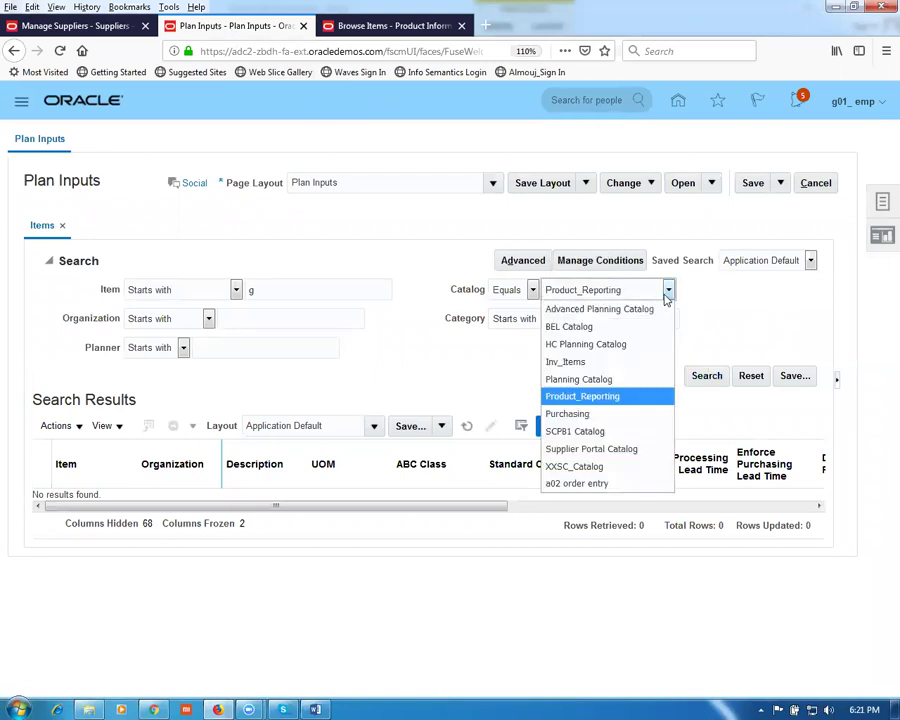
left_click(606, 414)
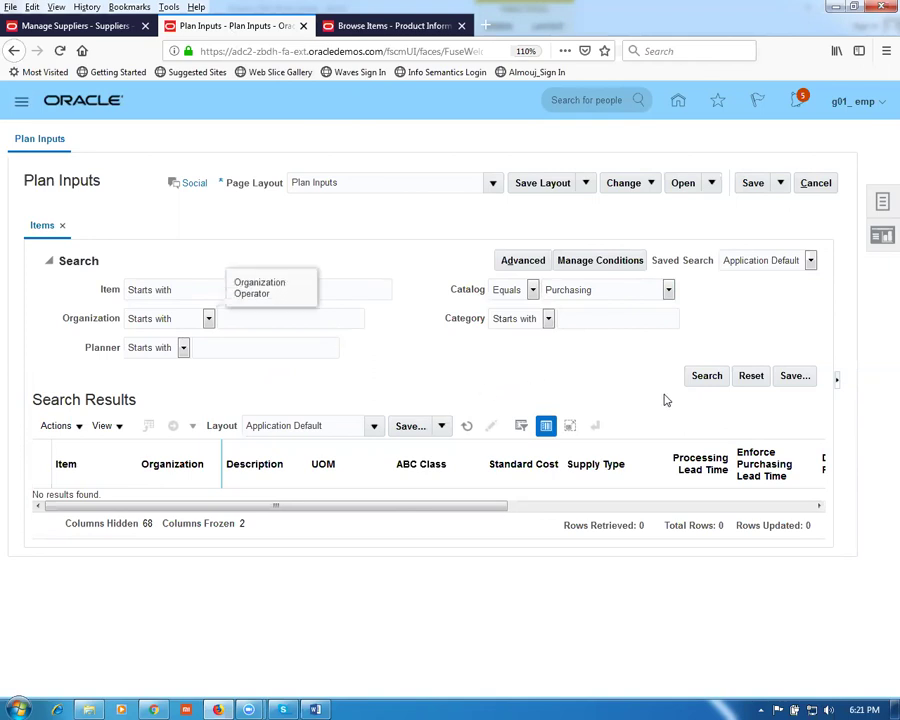
left_click(704, 375)
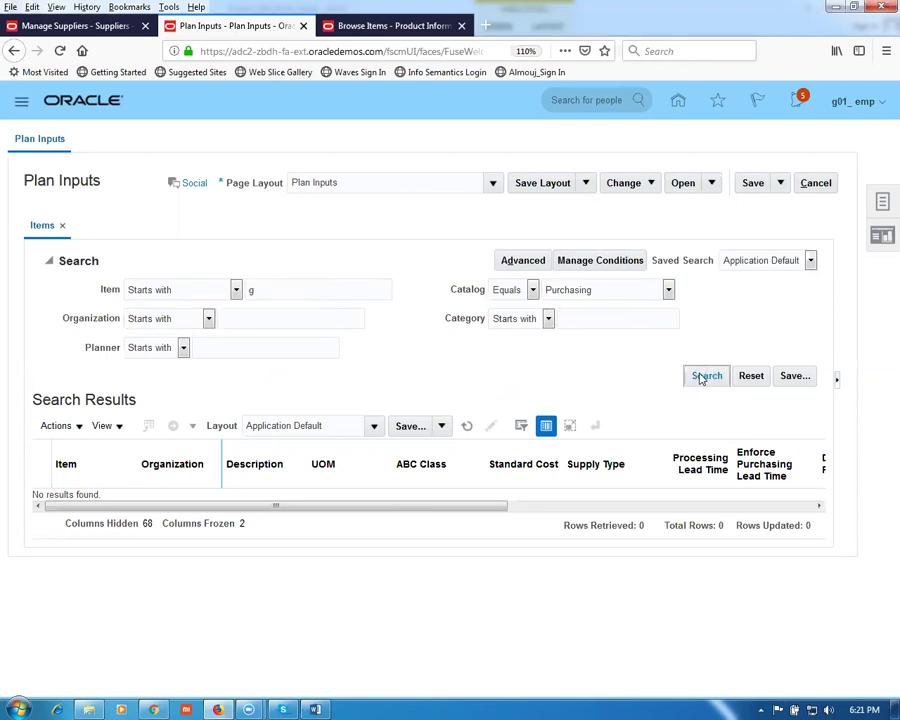
left_click(350, 25)
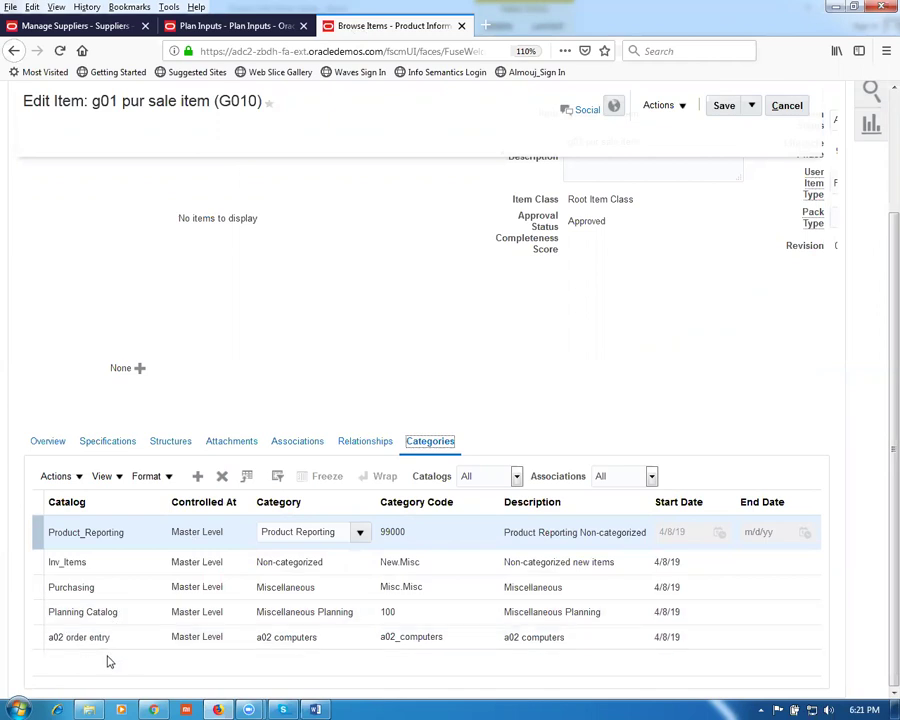
Step: Run the Planning Catalog search twice, then delete 'g' from the Item filter
left_click(237, 22)
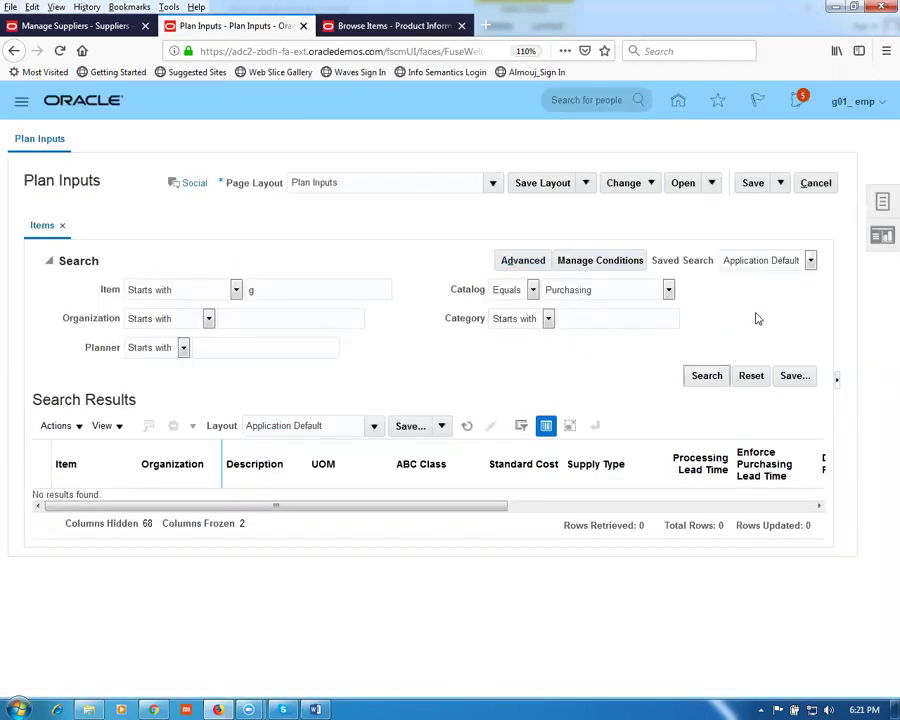
left_click(668, 290)
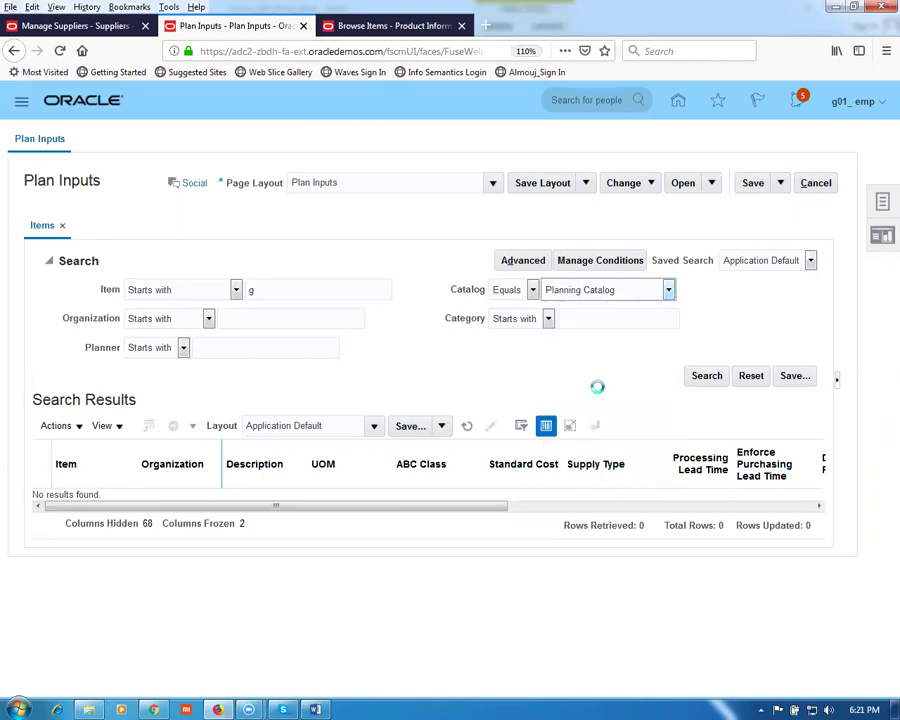
left_click(705, 379)
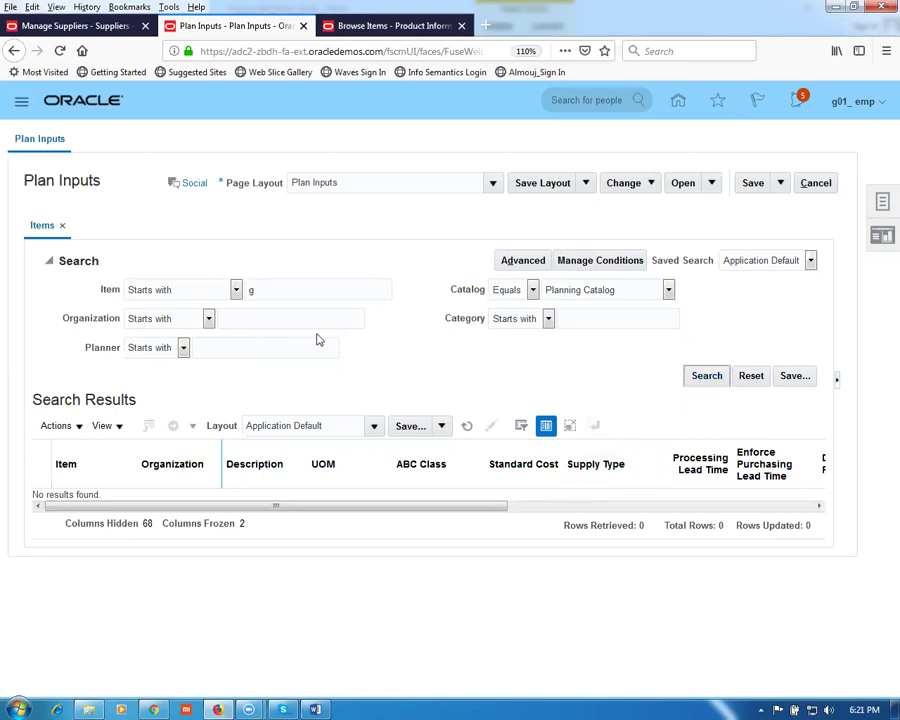
left_click(700, 377)
double_click(251, 289)
key("BackSpace")
Step: Search Plan Inputs for all items in the Inv_Items catalog
left_click(613, 291)
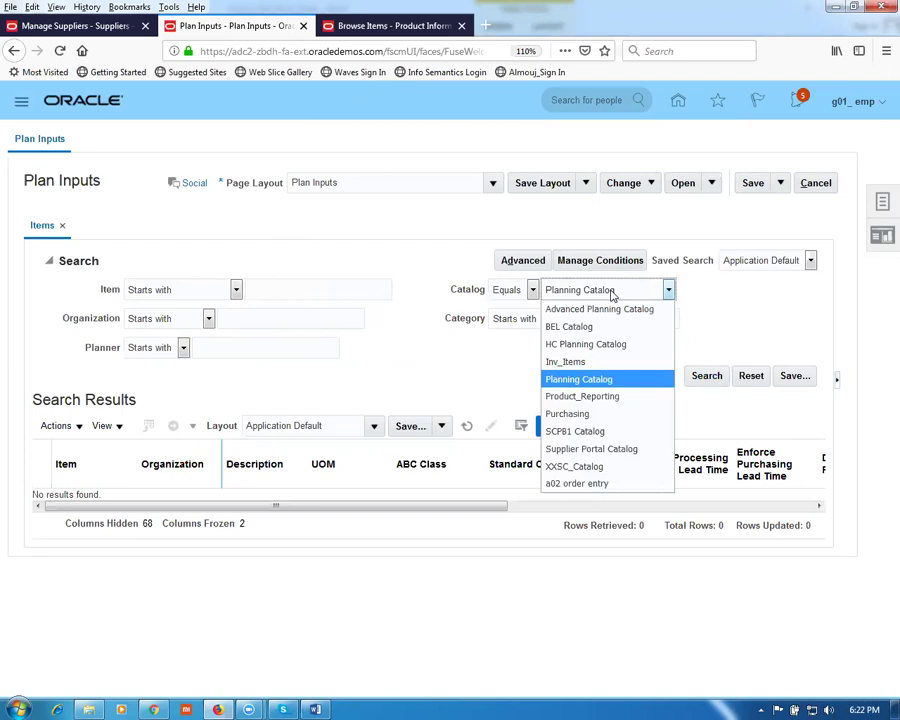
left_click(585, 369)
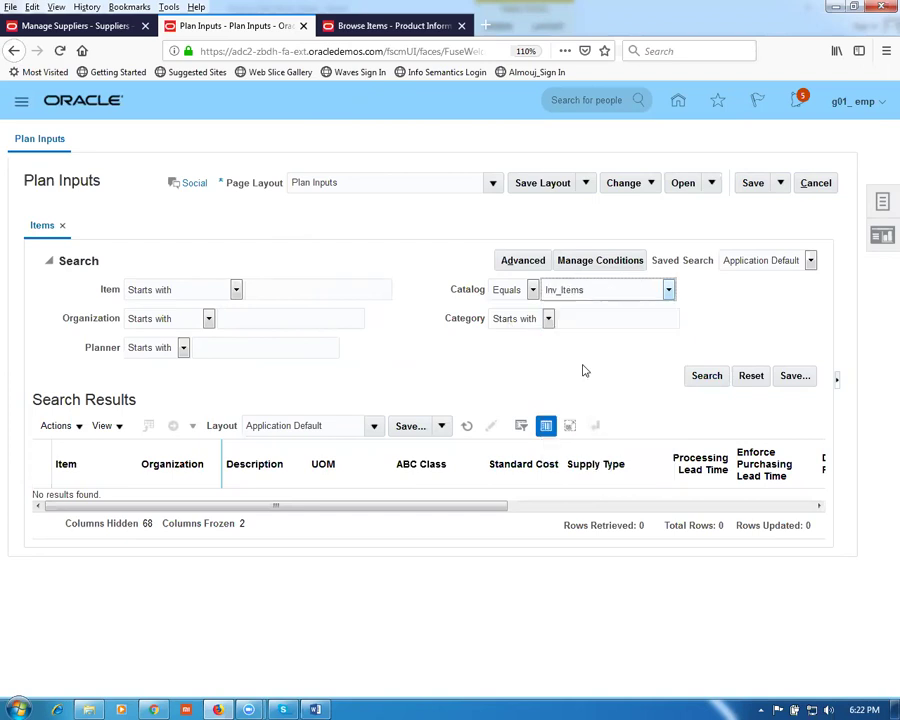
left_click(705, 378)
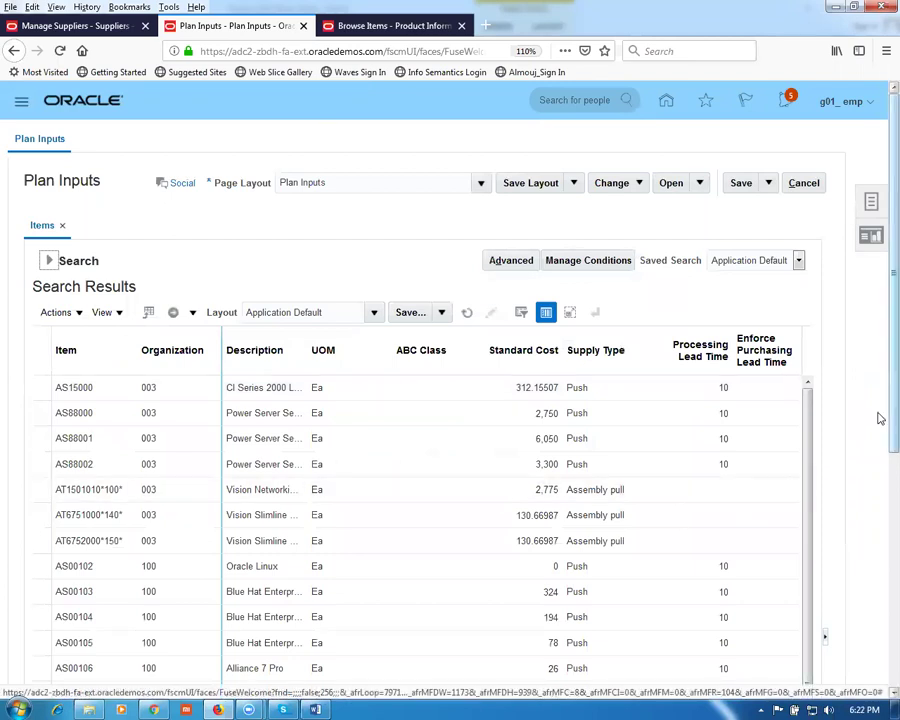
Step: Scroll through the 500+ Inv_Items results to the bottom, then expand the Search section again
scroll(878, 480, "down", 3)
scroll(880, 630, "down", 1)
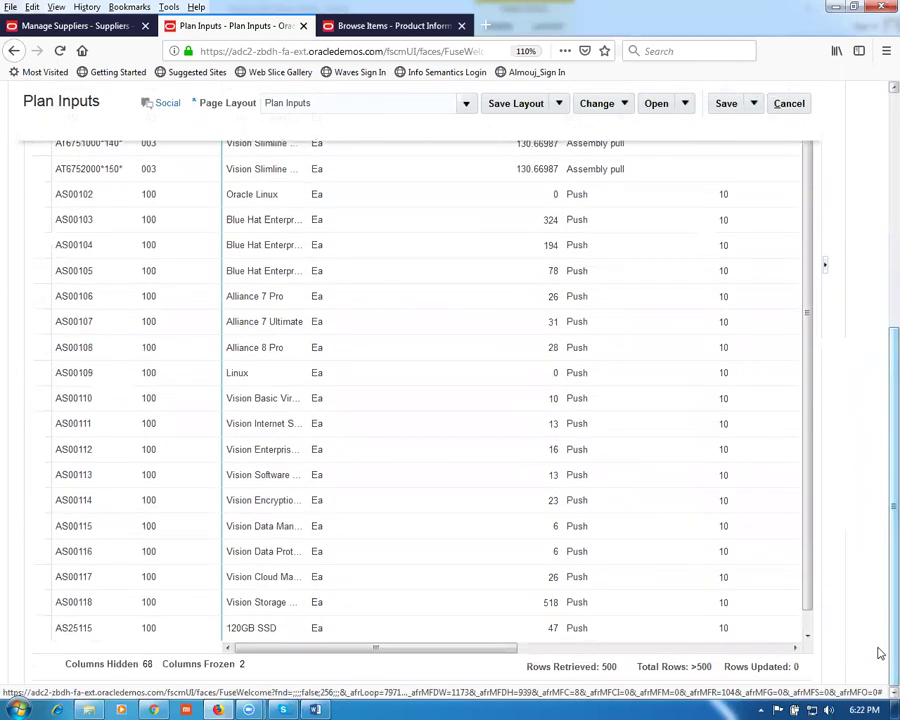
scroll(800, 500, "down", 1)
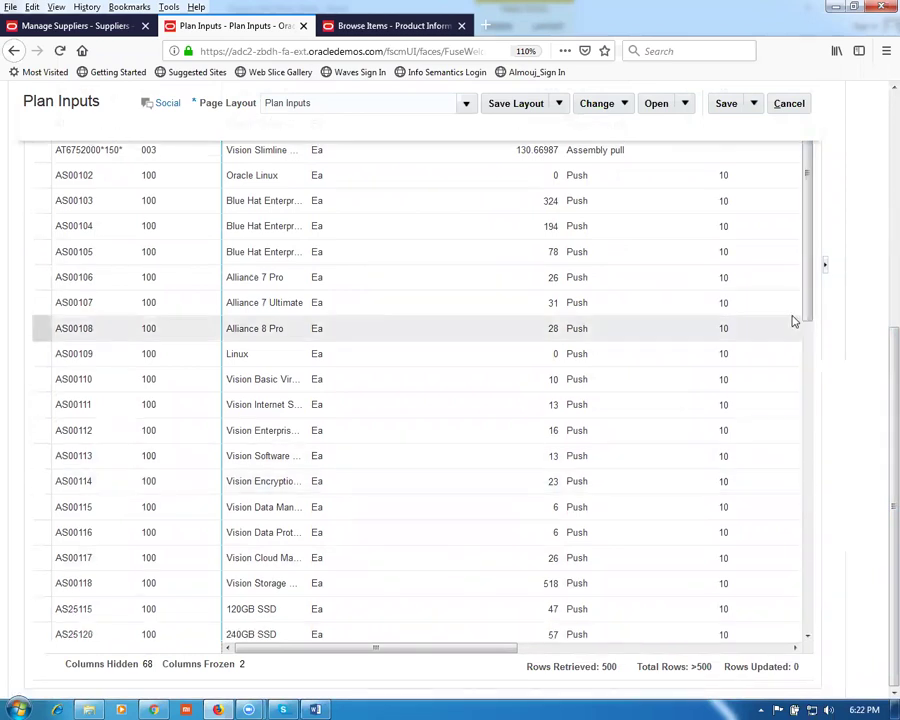
left_click_drag(810, 305, 838, 614)
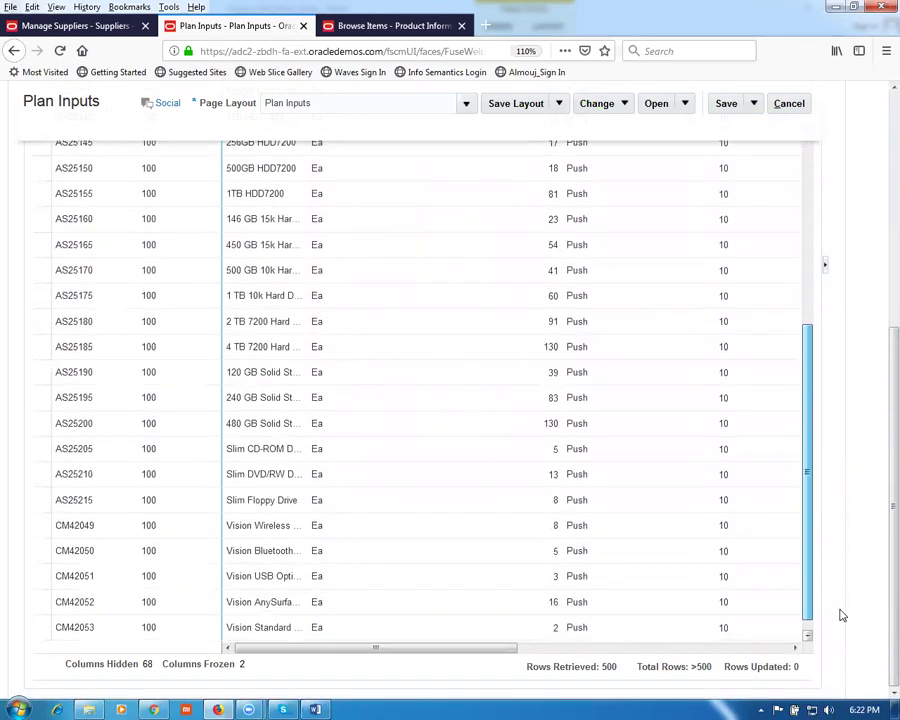
left_click_drag(806, 408, 838, 607)
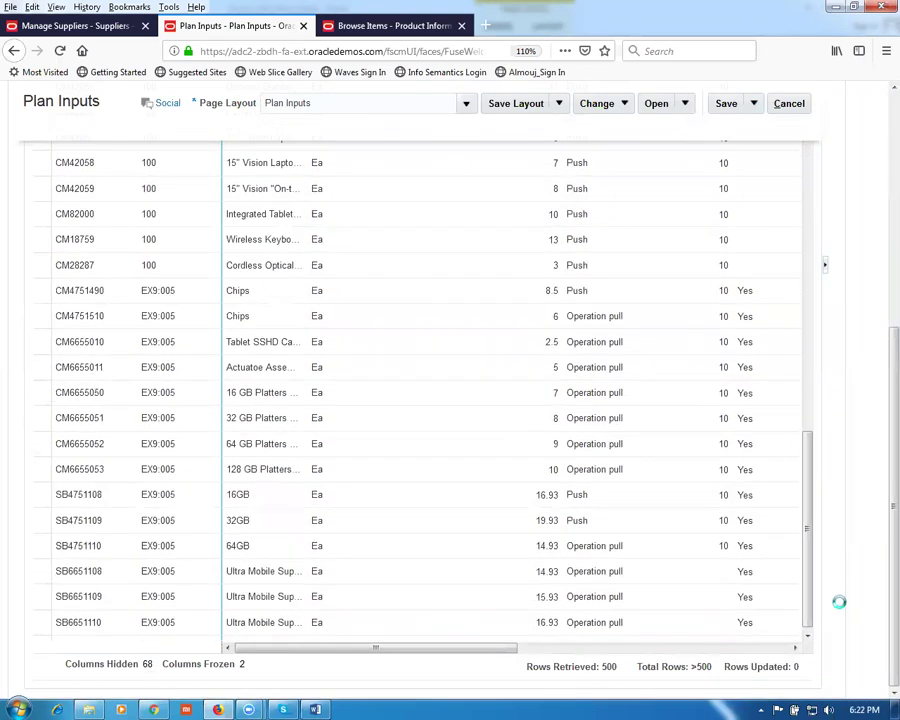
scroll(838, 601, "up", 3)
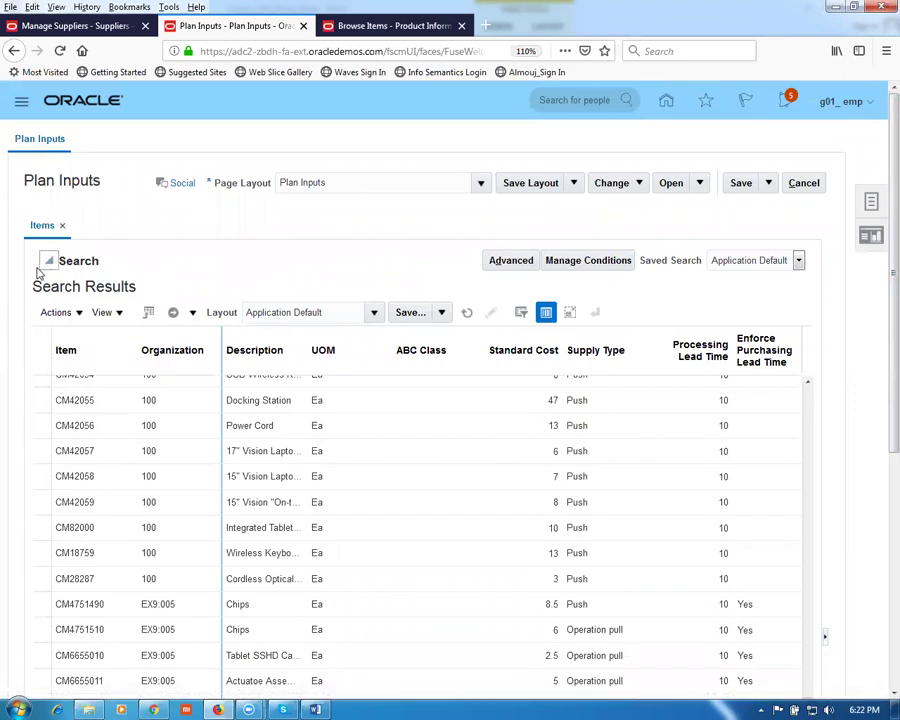
left_click(40, 268)
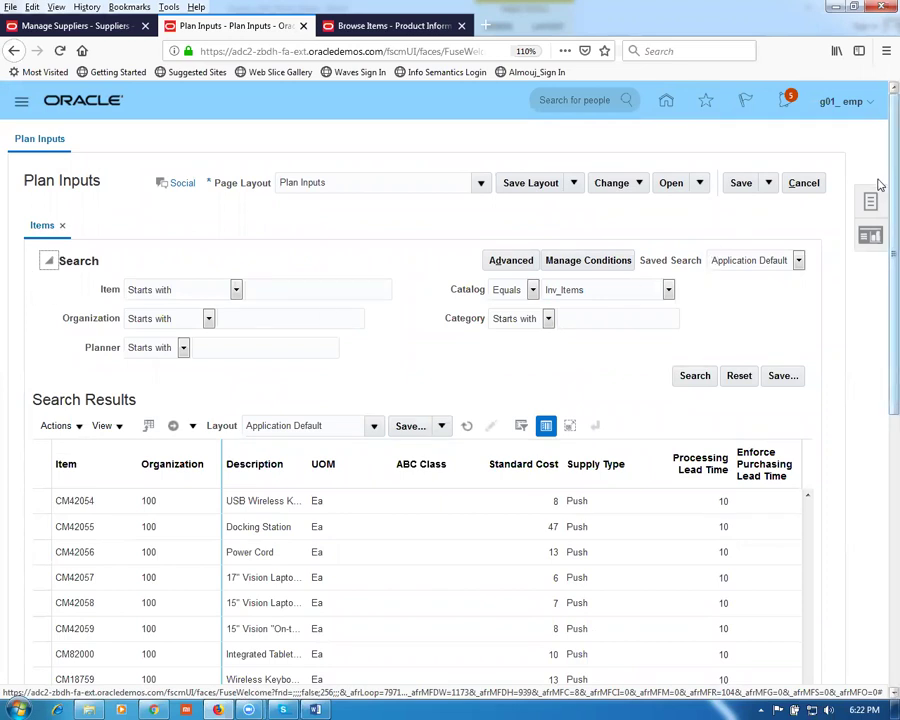
Step: Start the Collect Planning Data task with OPS as the source system
left_click(867, 204)
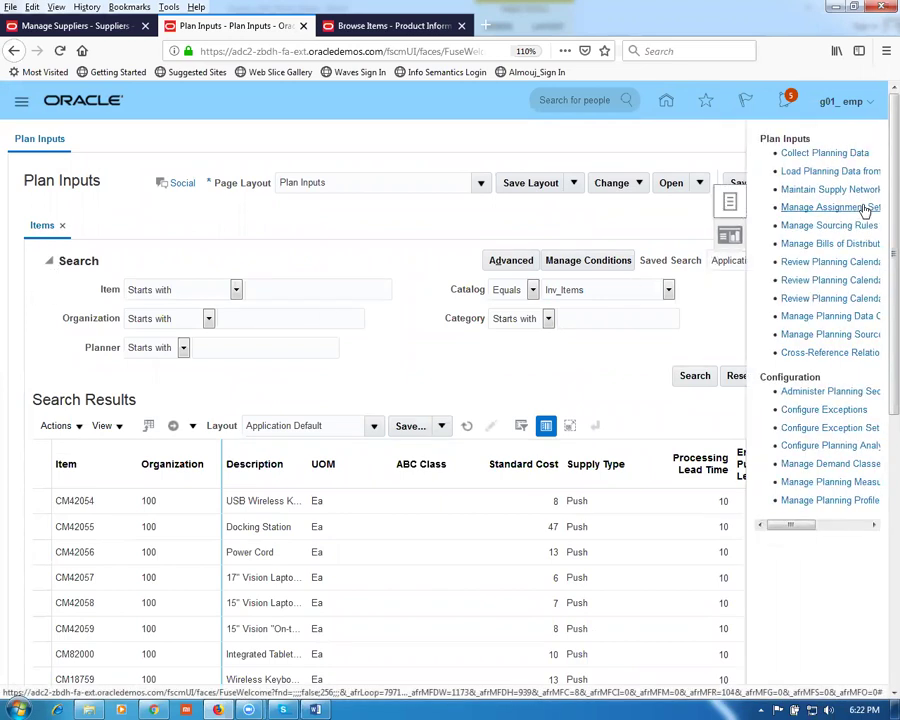
left_click(834, 155)
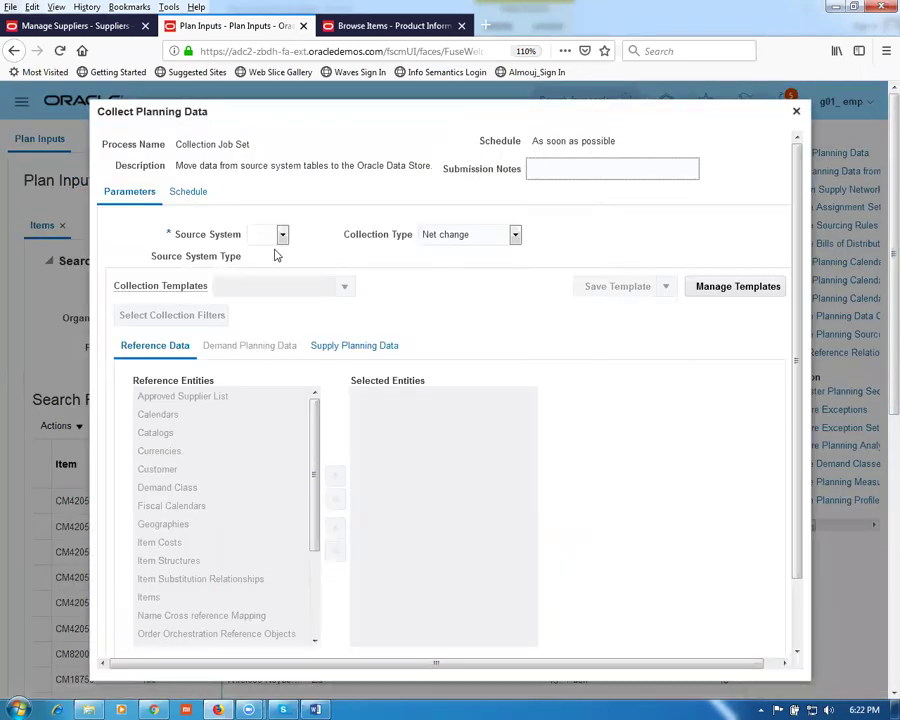
left_click(267, 237)
left_click(261, 271)
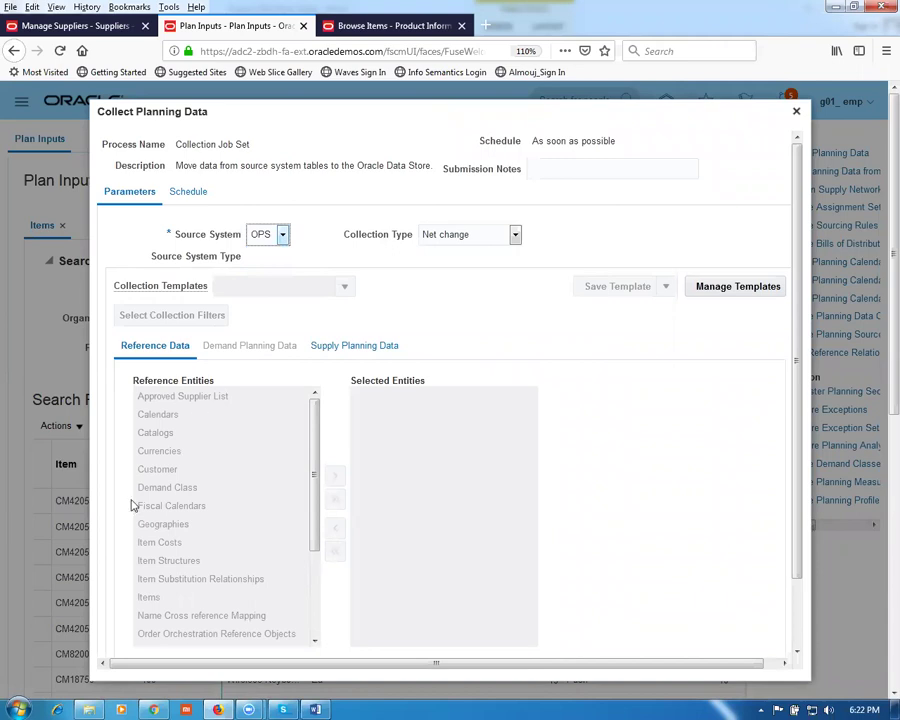
Step: Move all Reference Data and Supply Planning Data entities, including Items and Catalogs, into the selection
left_click(336, 500)
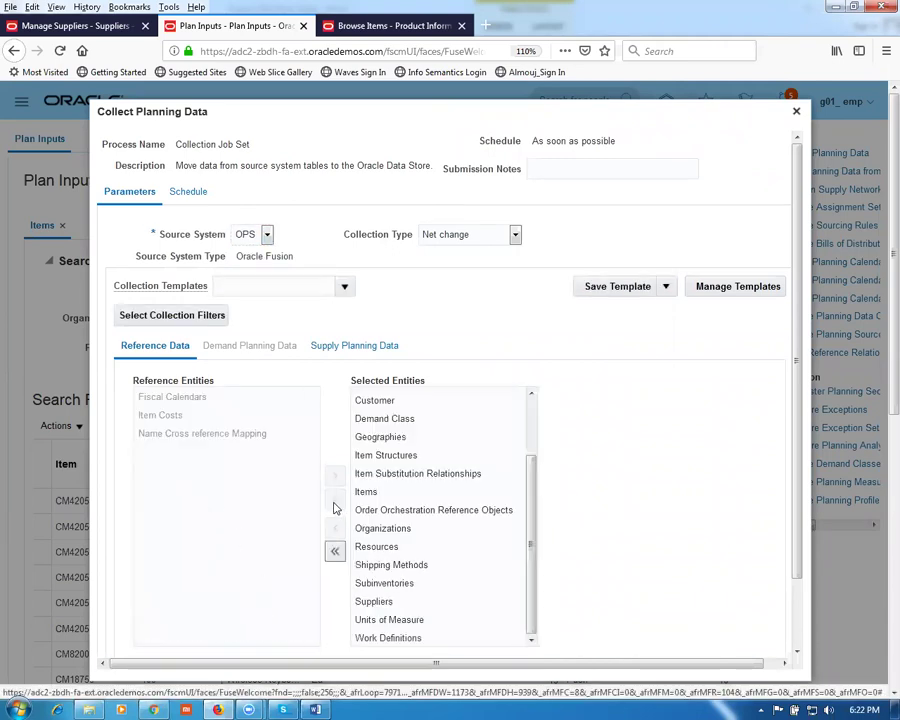
left_click(354, 346)
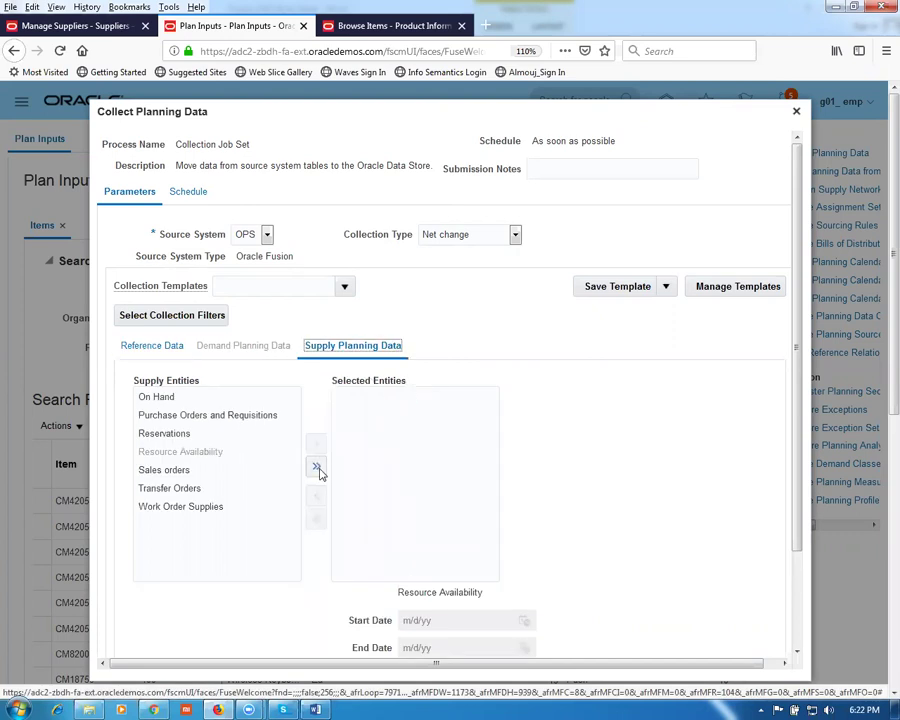
left_click(317, 469)
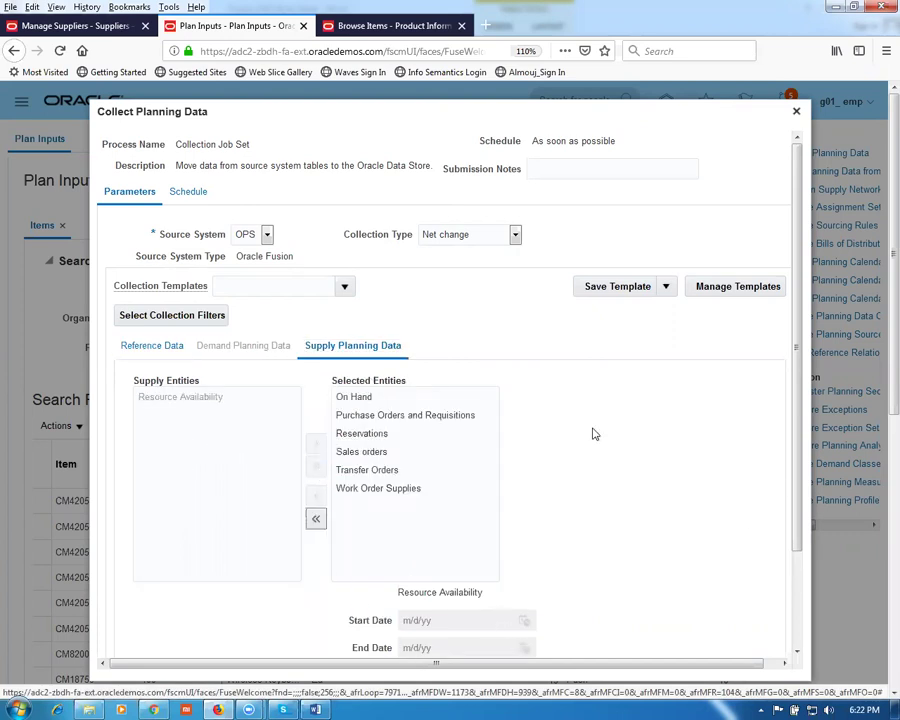
left_click(131, 350)
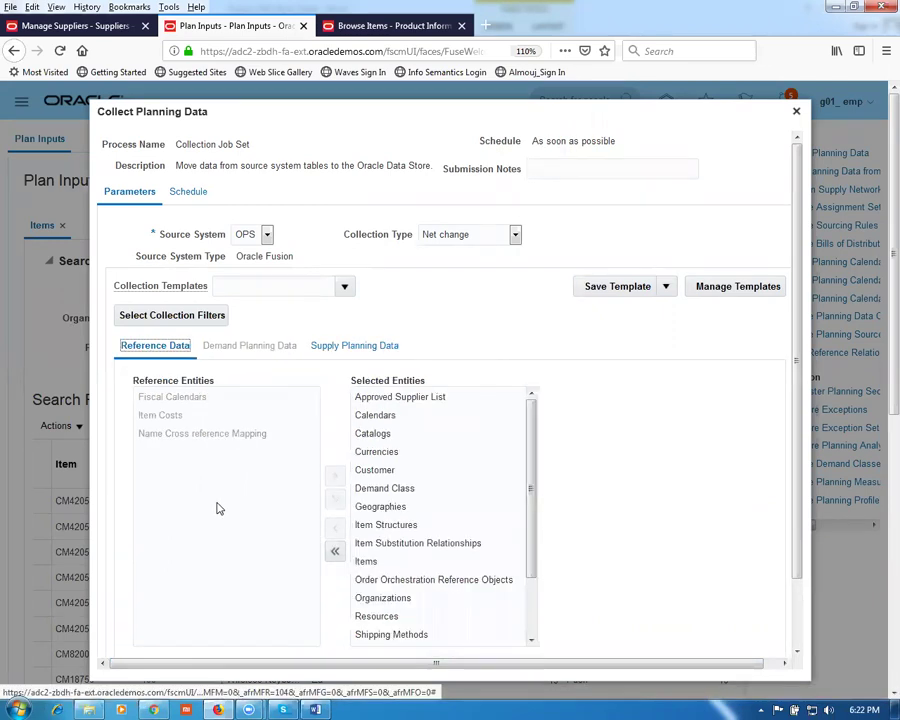
left_click(342, 347)
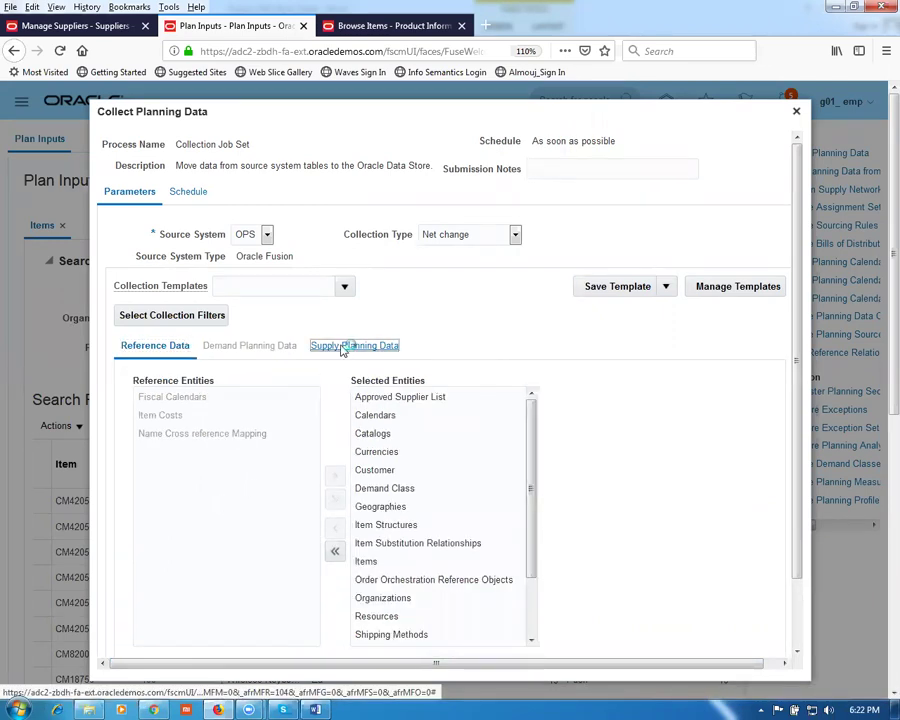
left_click(145, 348)
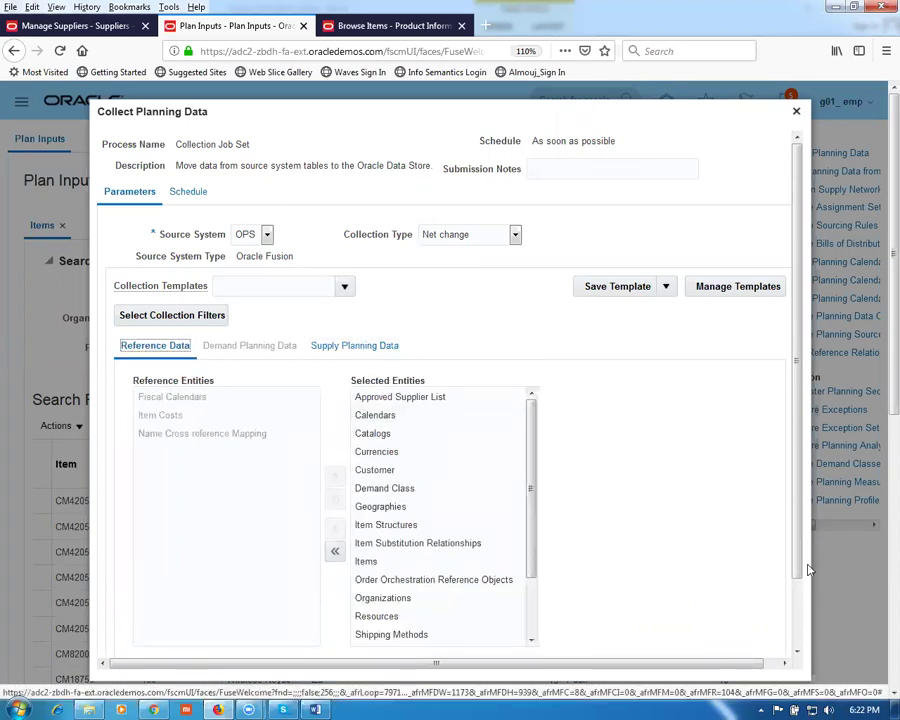
left_click_drag(795, 566, 822, 666)
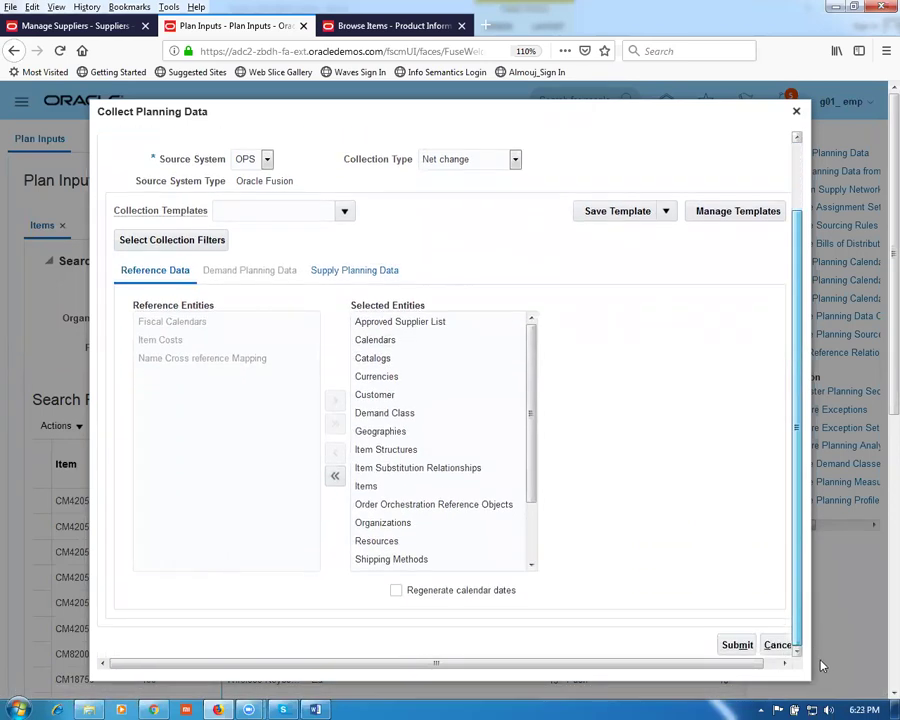
Step: Submit the collection as Targeted instead of Net change, getting process 1506924, then switch to Fusion_OM_Work_Sheet
left_click(740, 645)
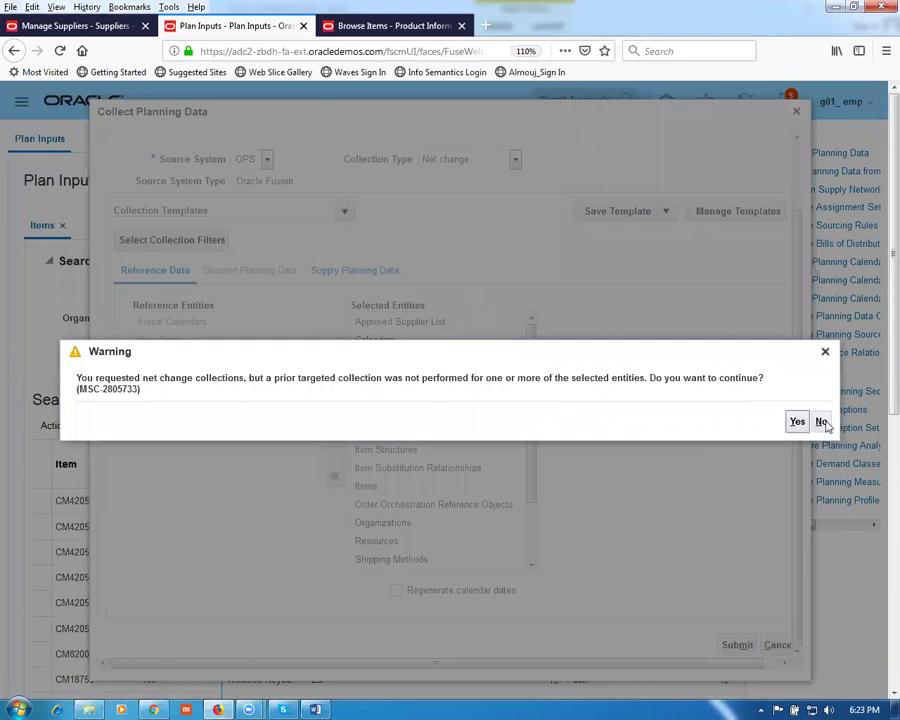
left_click(820, 421)
left_click(438, 161)
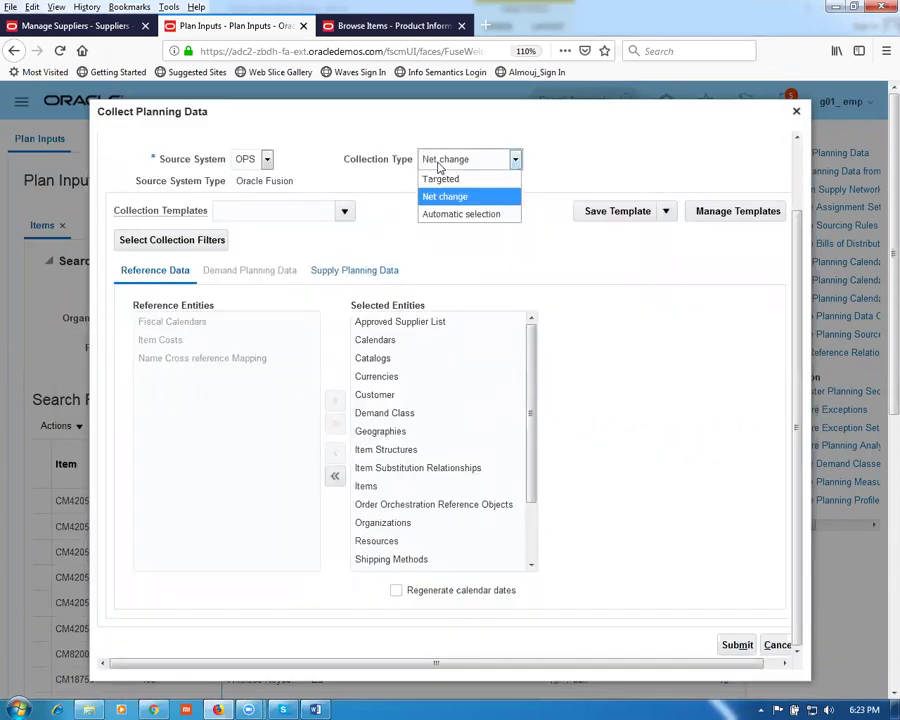
left_click(438, 179)
left_click(736, 646)
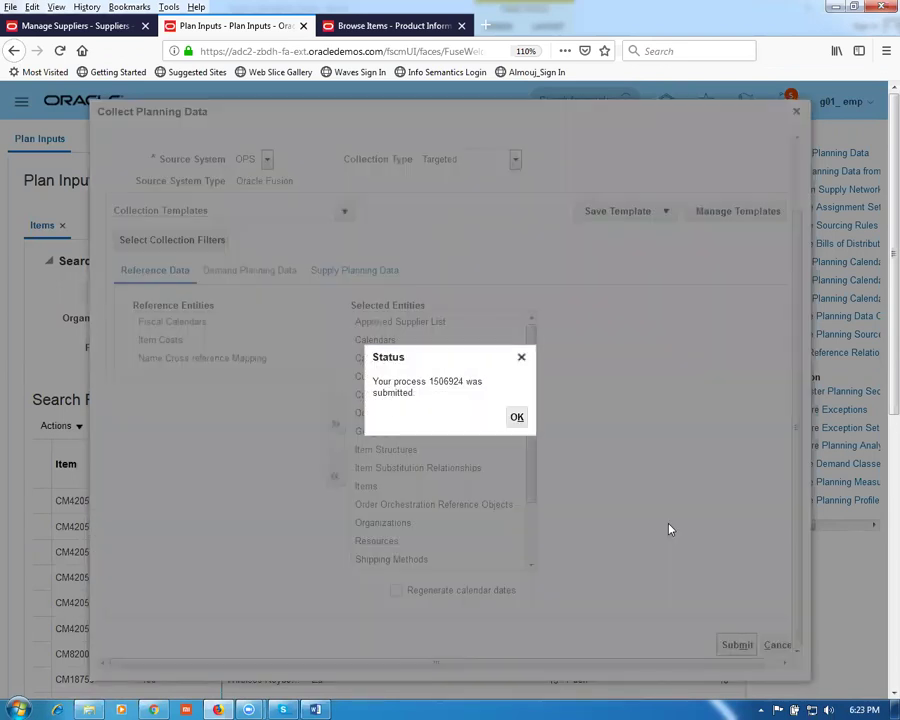
left_click(515, 418)
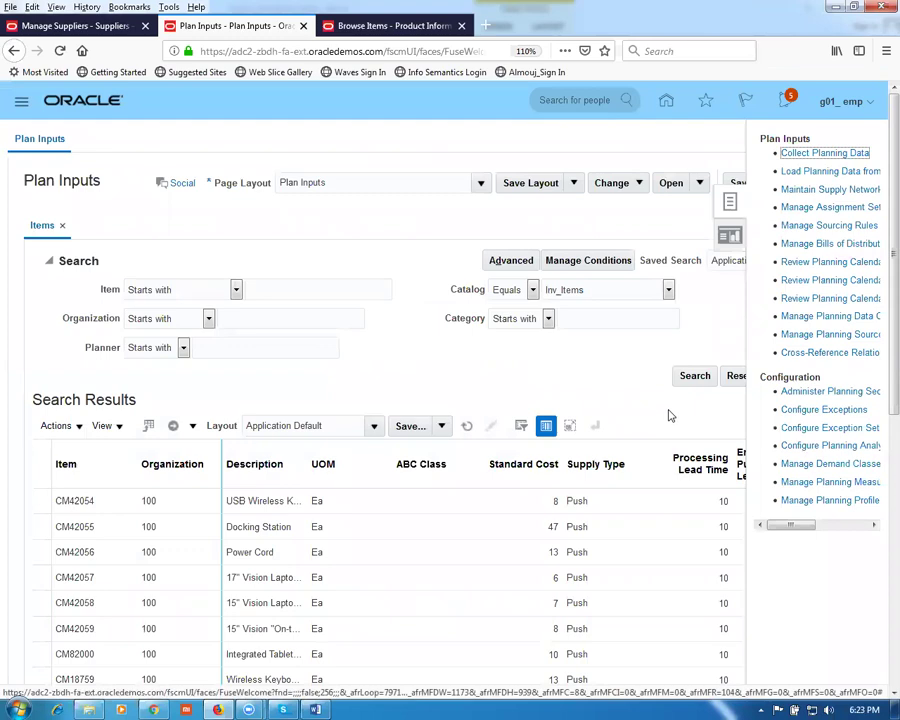
left_click(315, 710)
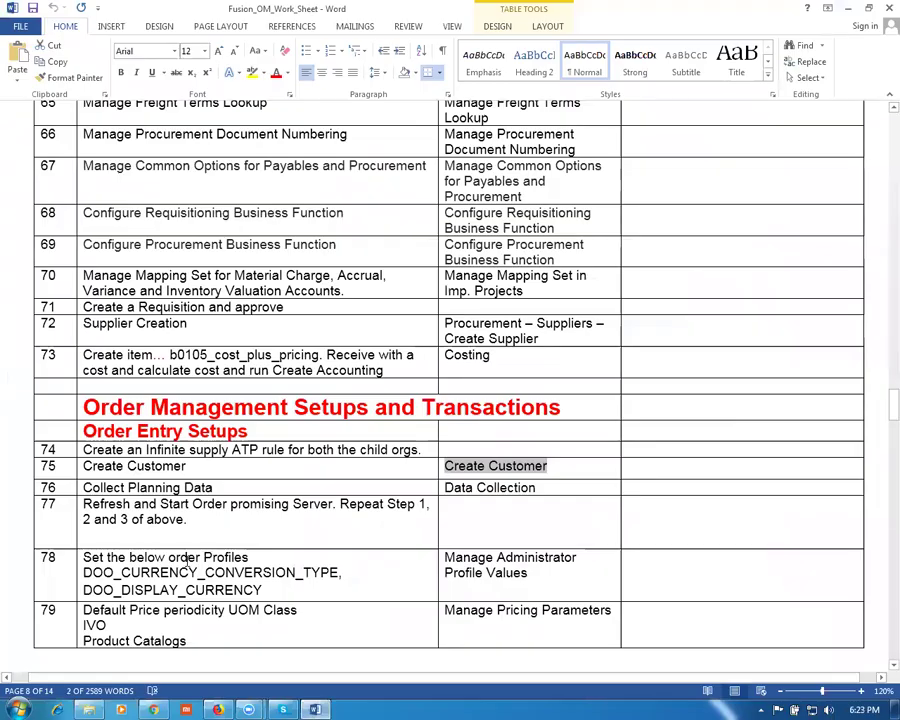
left_click(188, 563)
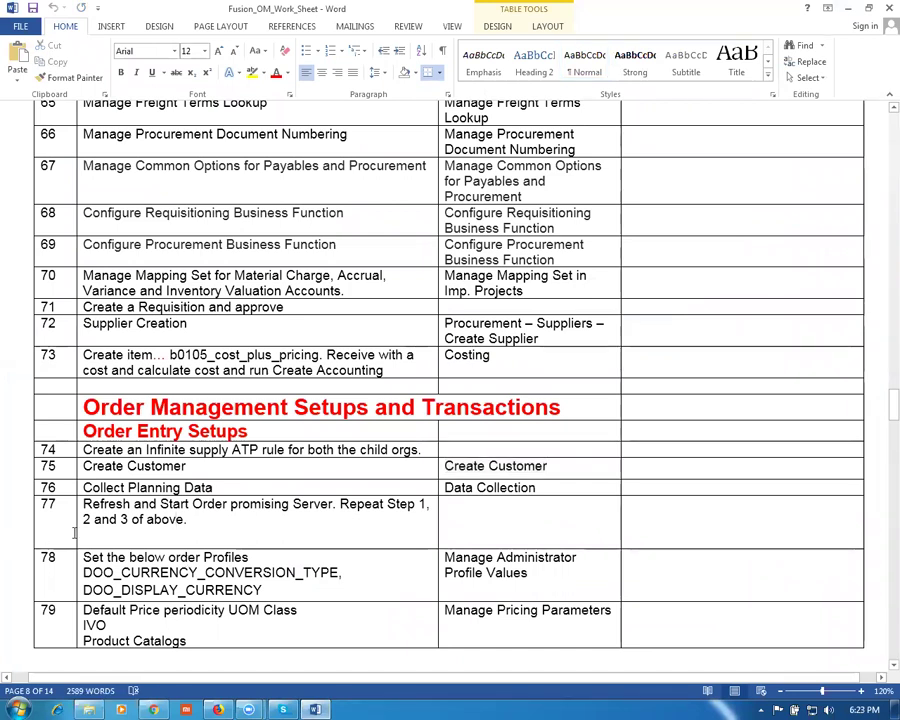
left_click(18, 512)
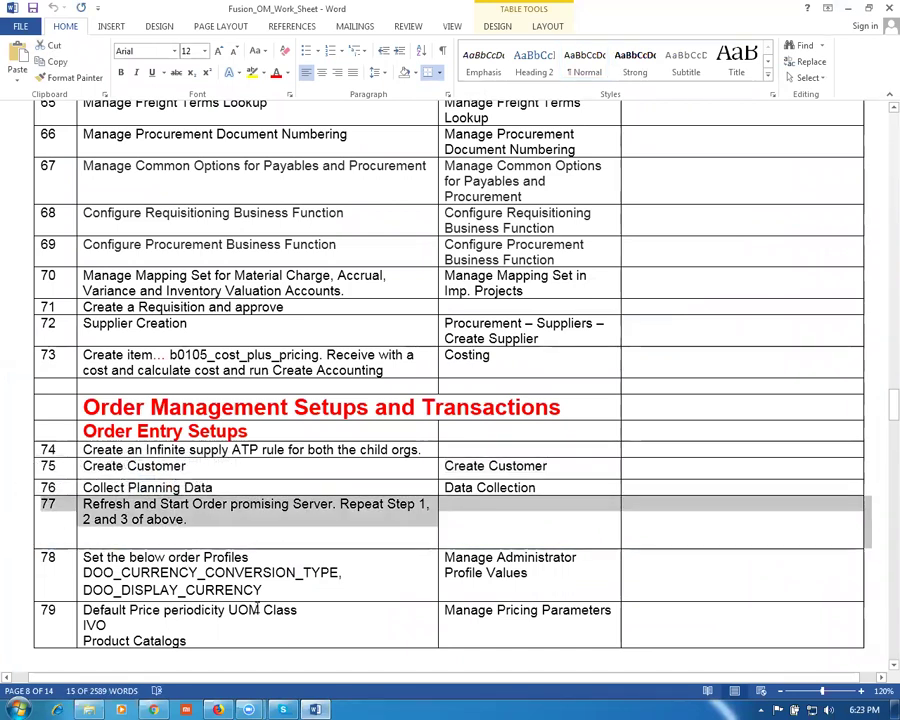
left_click(257, 607)
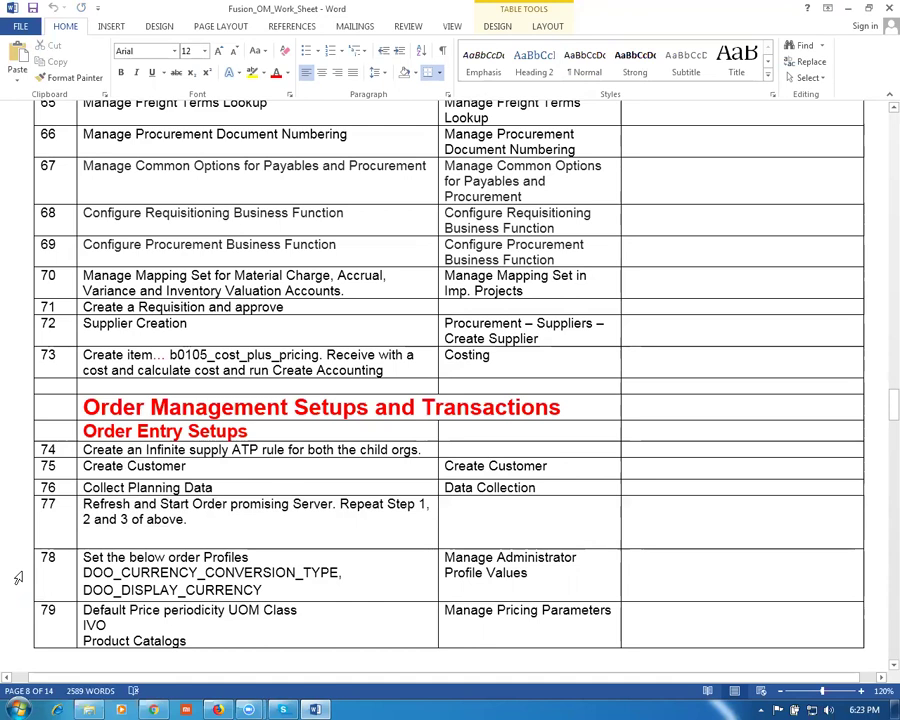
left_click(18, 580)
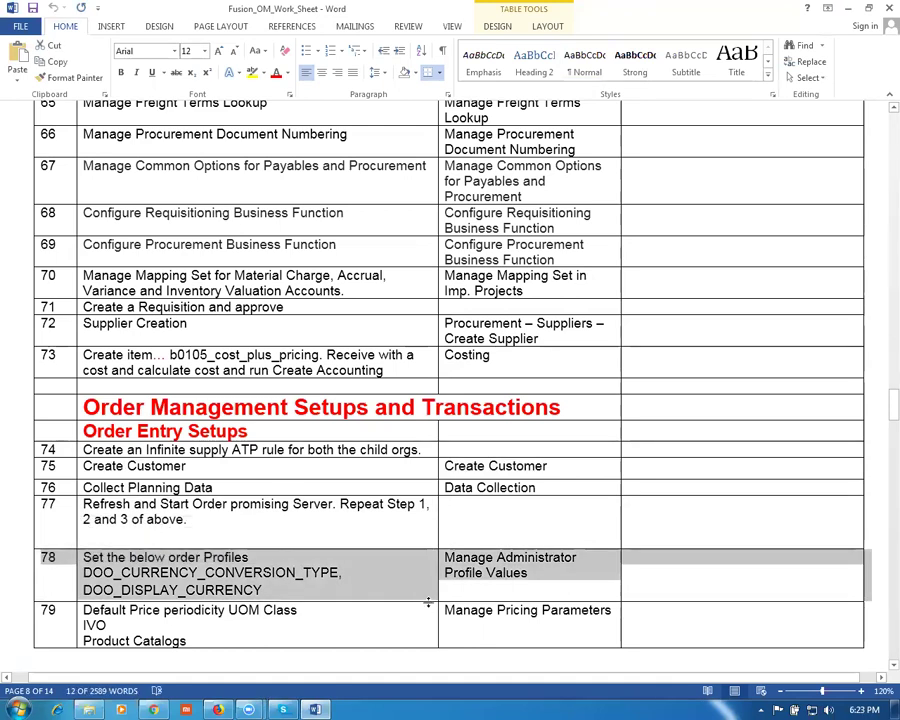